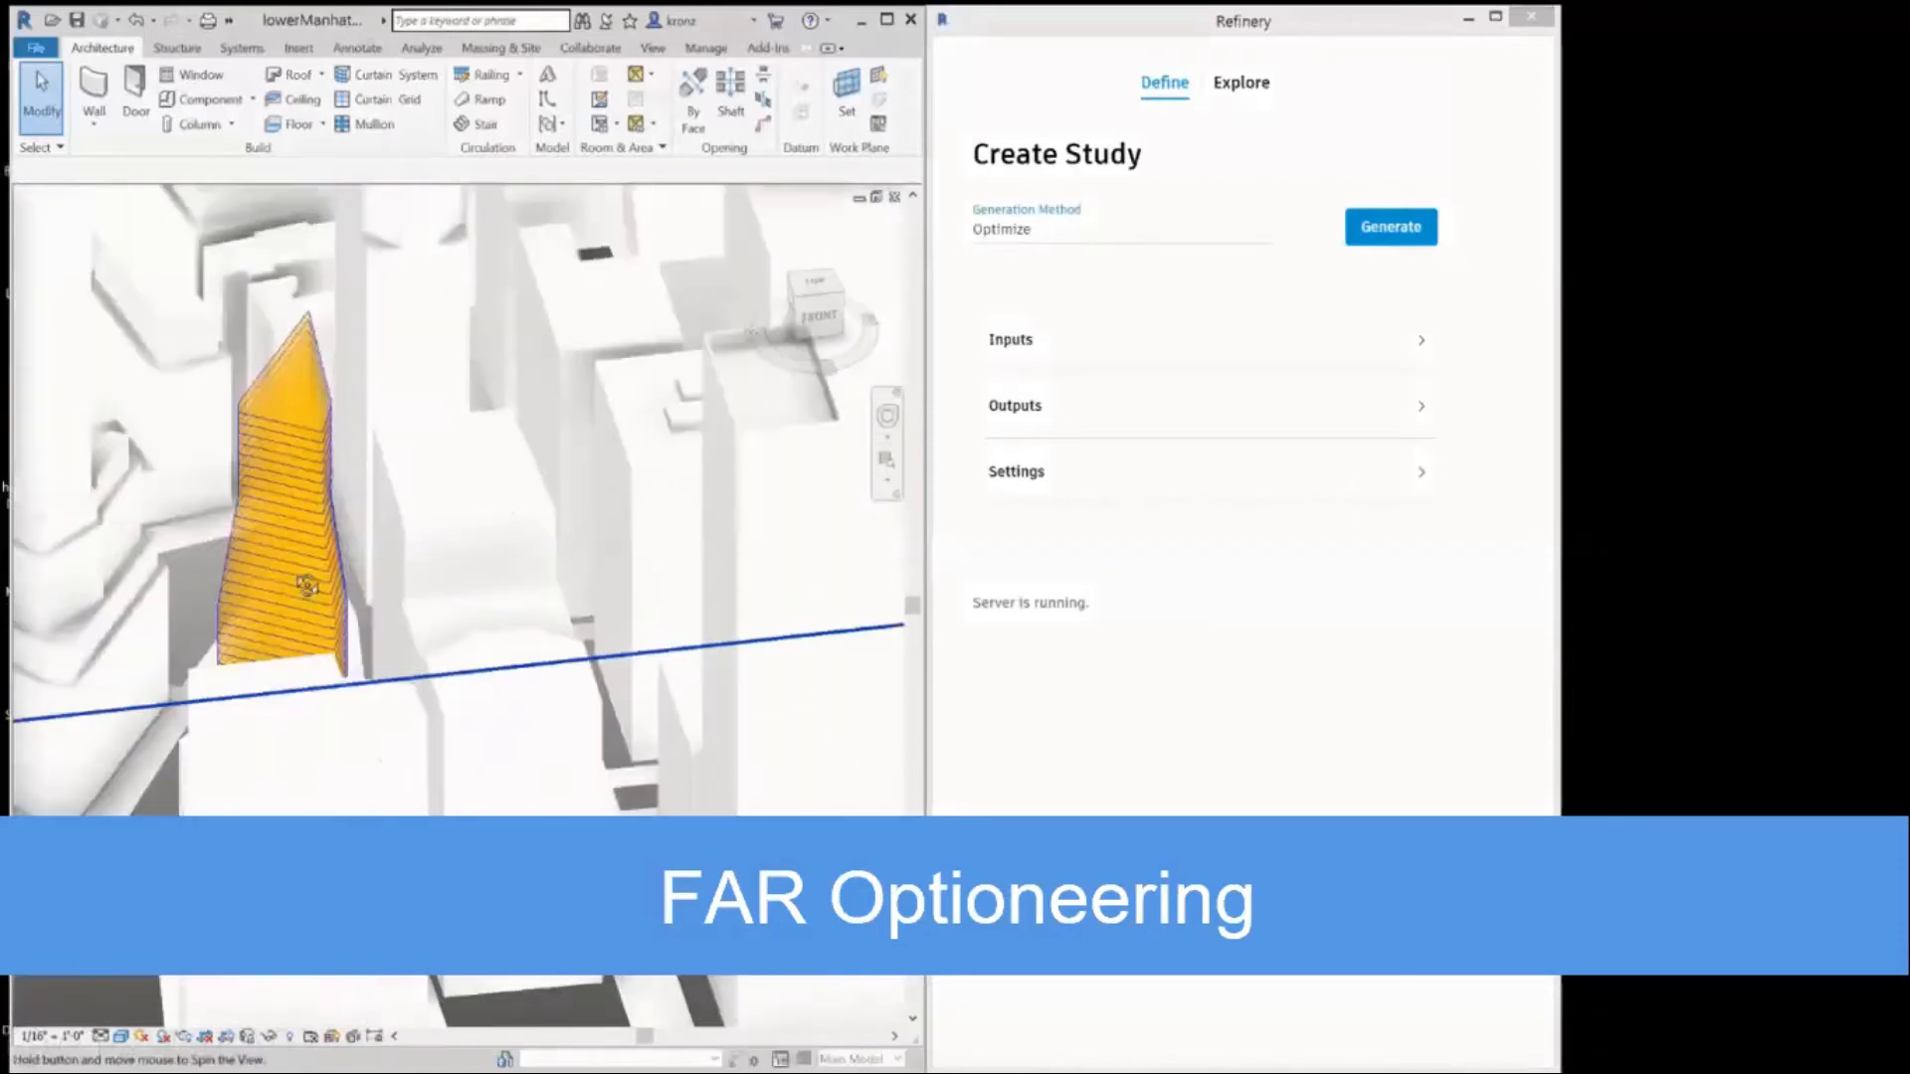
# Set the Plaza Offset input of the study to 45.7.
pyautogui.click(1420, 340)
pyautogui.moveTo(1156, 437)
pyautogui.mouseDown()
pyautogui.moveTo(1032, 433)
pyautogui.moveTo(1126, 432)
pyautogui.mouseUp()
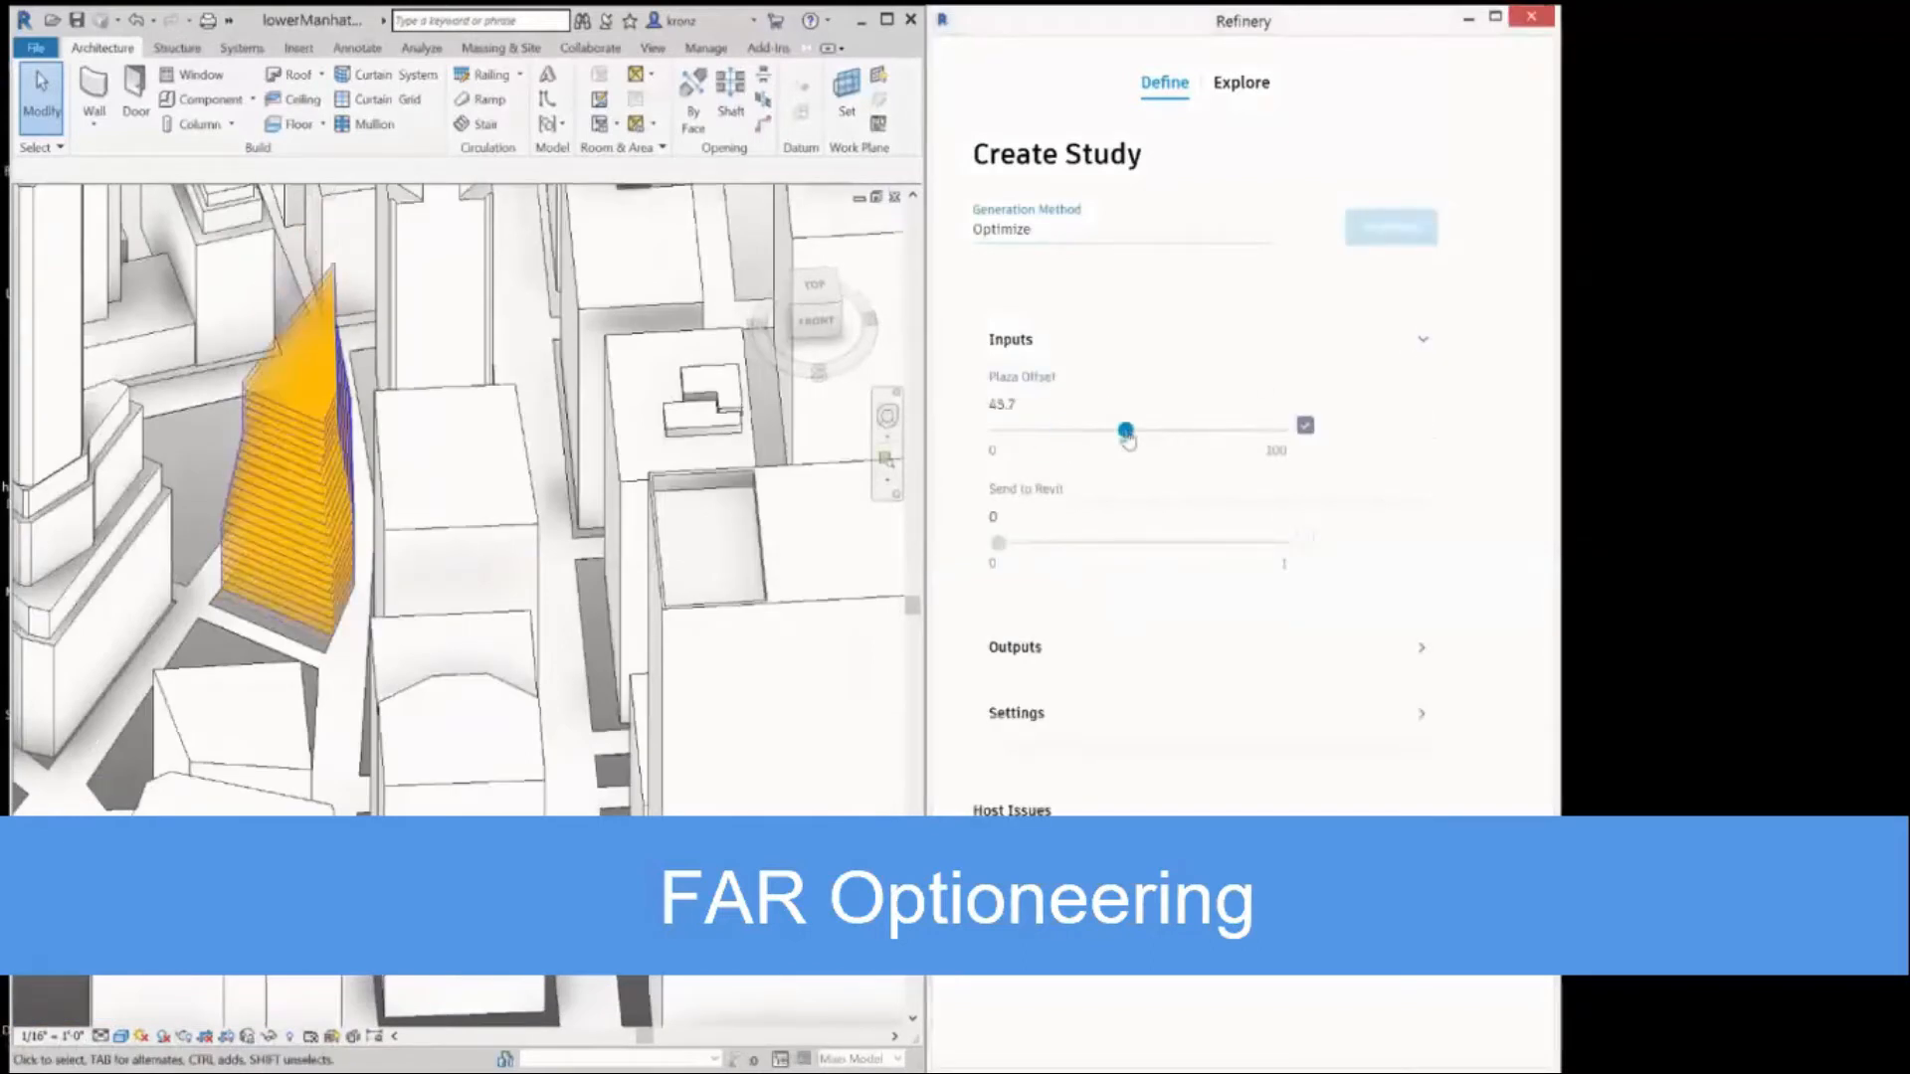
pyautogui.click(1025, 348)
# Set the study's output goals to minimize Facade Area and # Floors.
pyautogui.click(1020, 405)
pyautogui.click(1174, 516)
pyautogui.click(1182, 594)
pyautogui.click(1234, 579)
pyautogui.click(1174, 649)
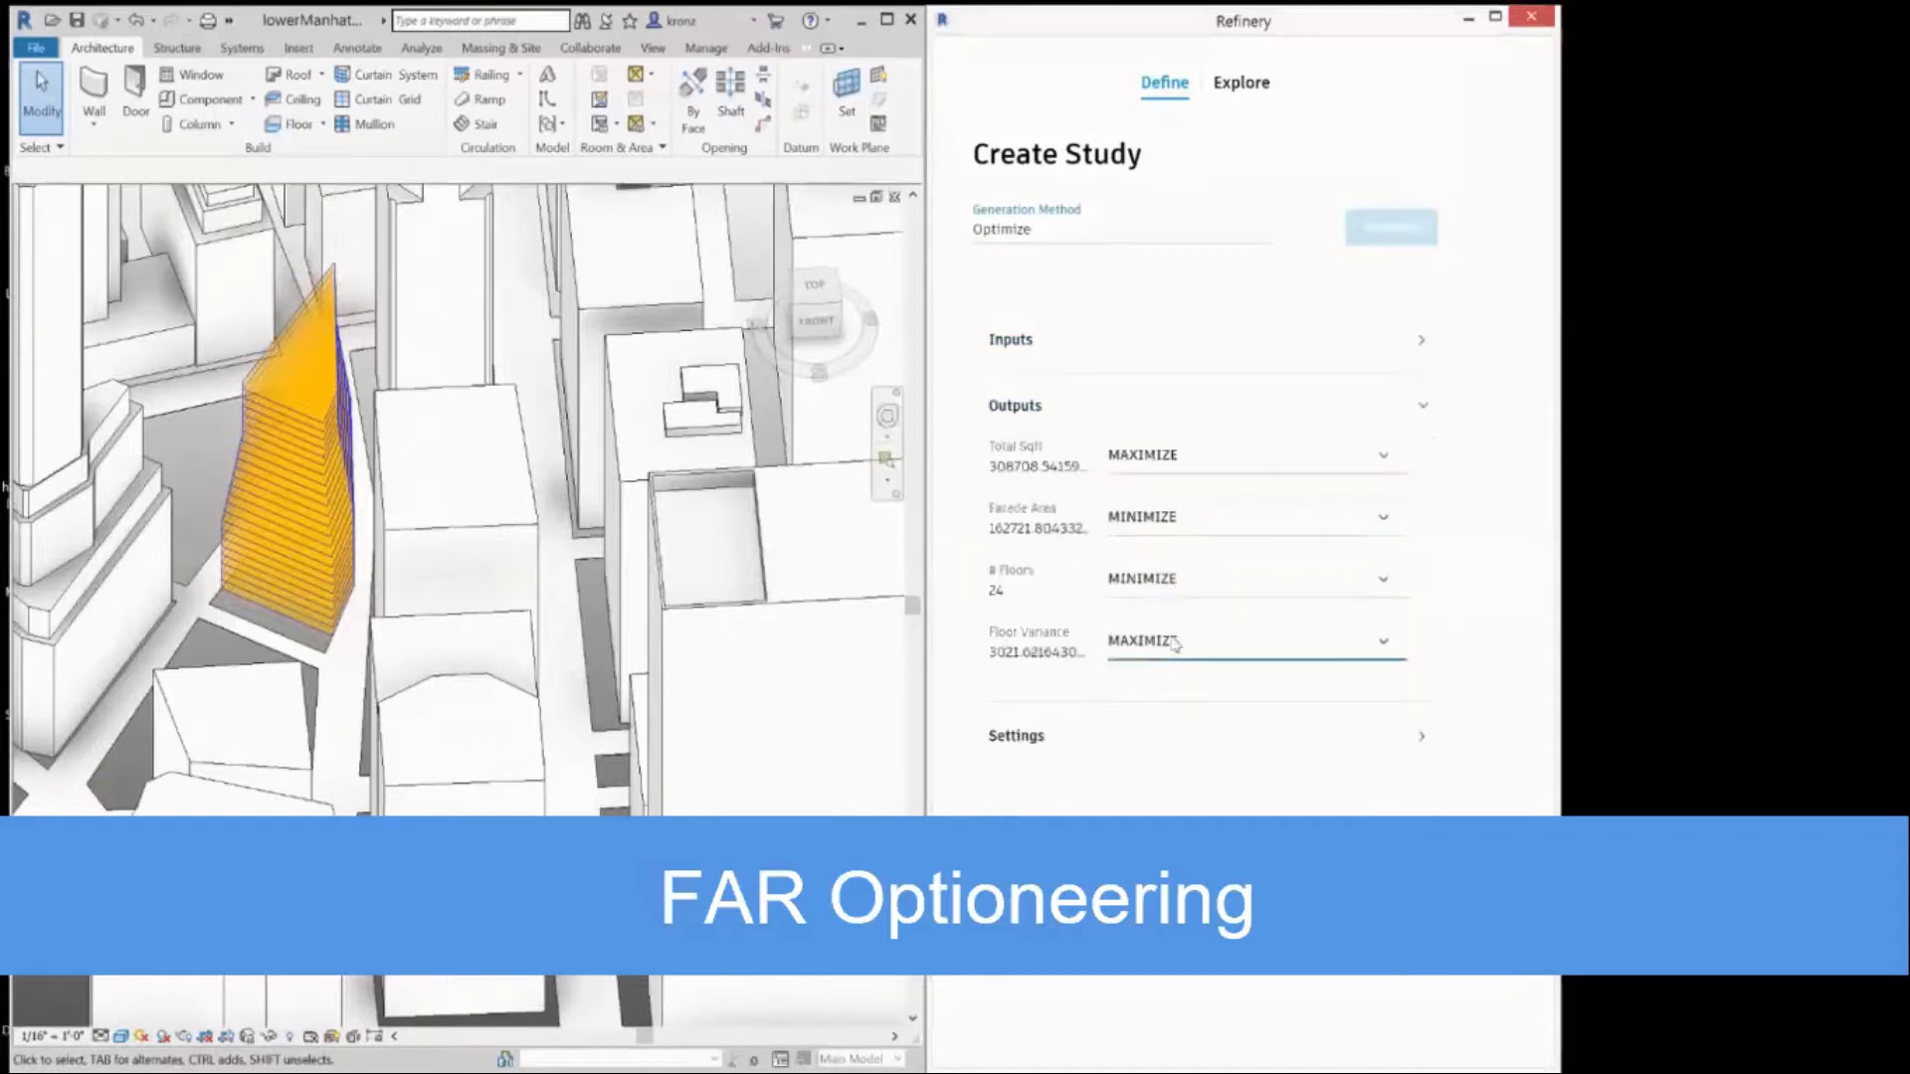
pyautogui.click(1154, 675)
# Set the optimization to 9 generations with a population size of 4.
pyautogui.click(1035, 738)
pyautogui.click(1045, 493)
pyautogui.moveTo(1020, 633); pyautogui.dragTo(992, 639)
pyautogui.write('9')
pyautogui.click(1021, 540)
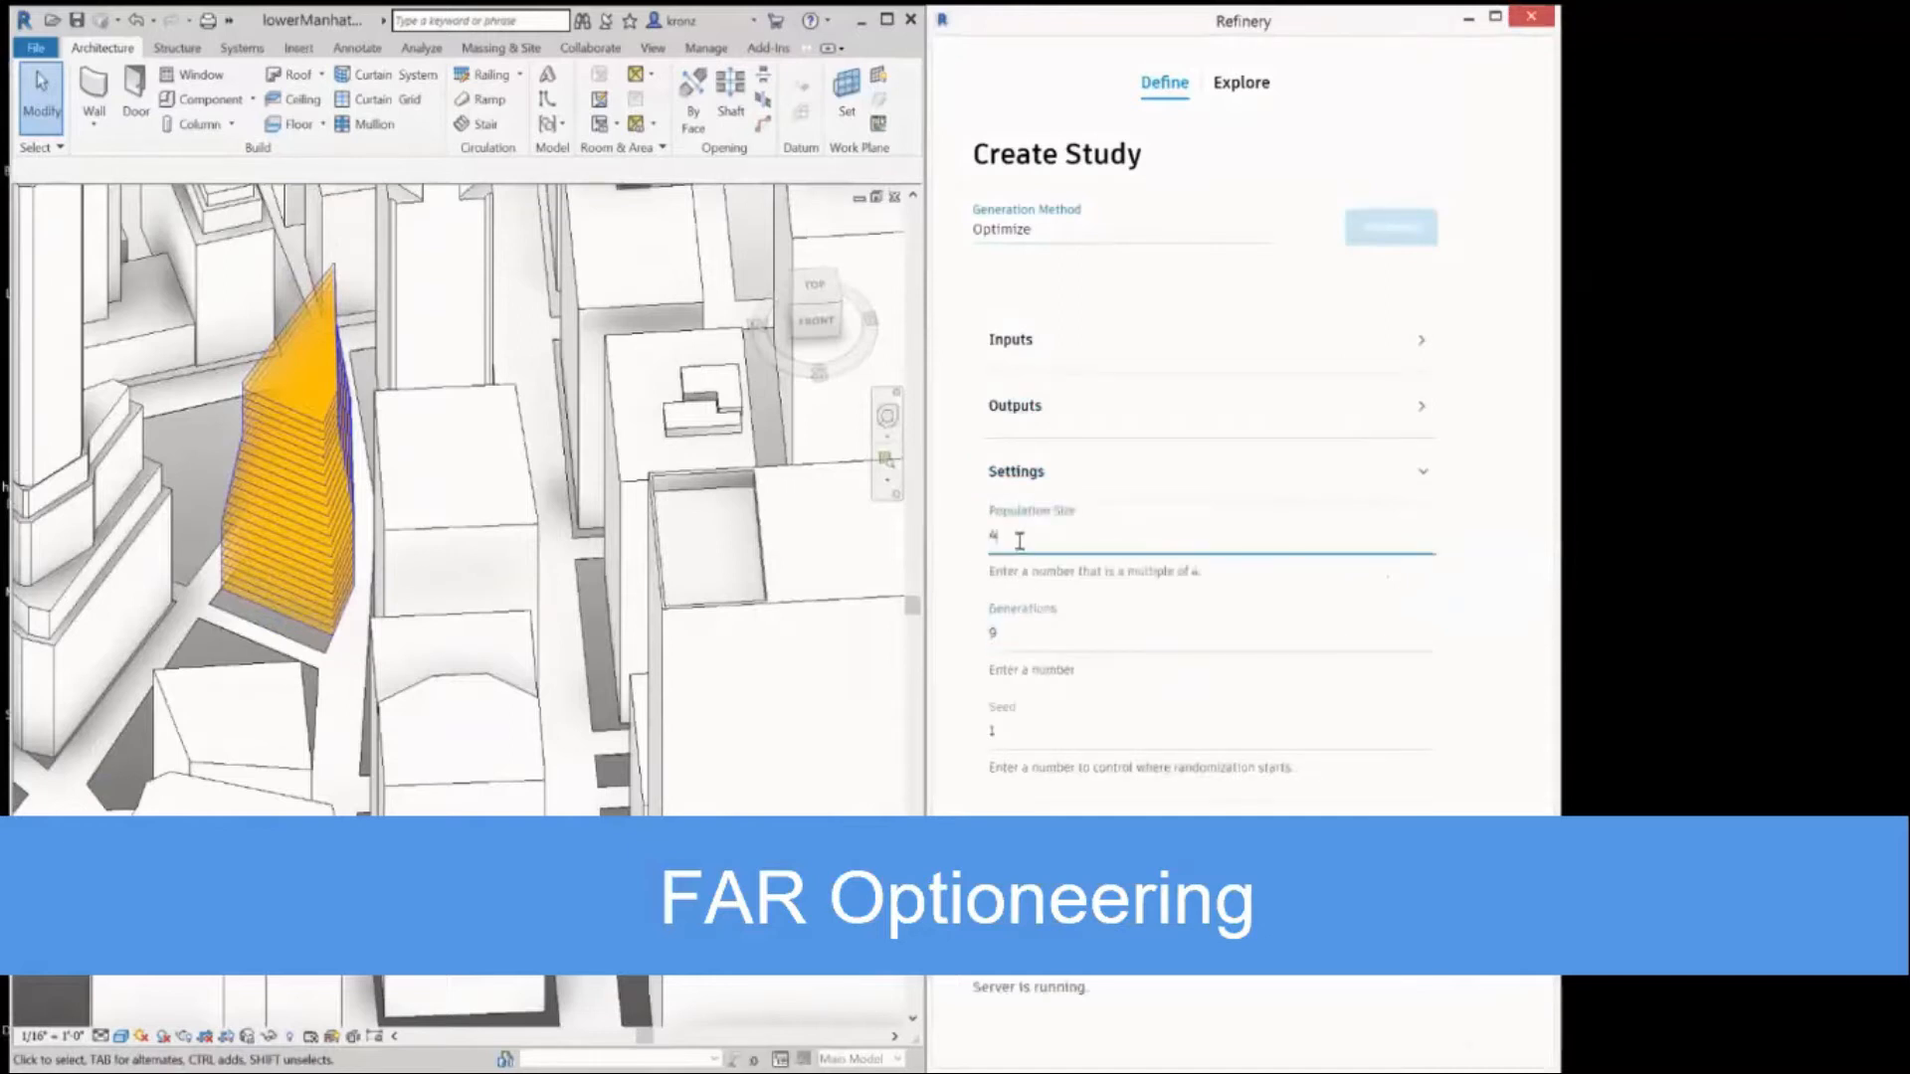
pyautogui.click(1032, 475)
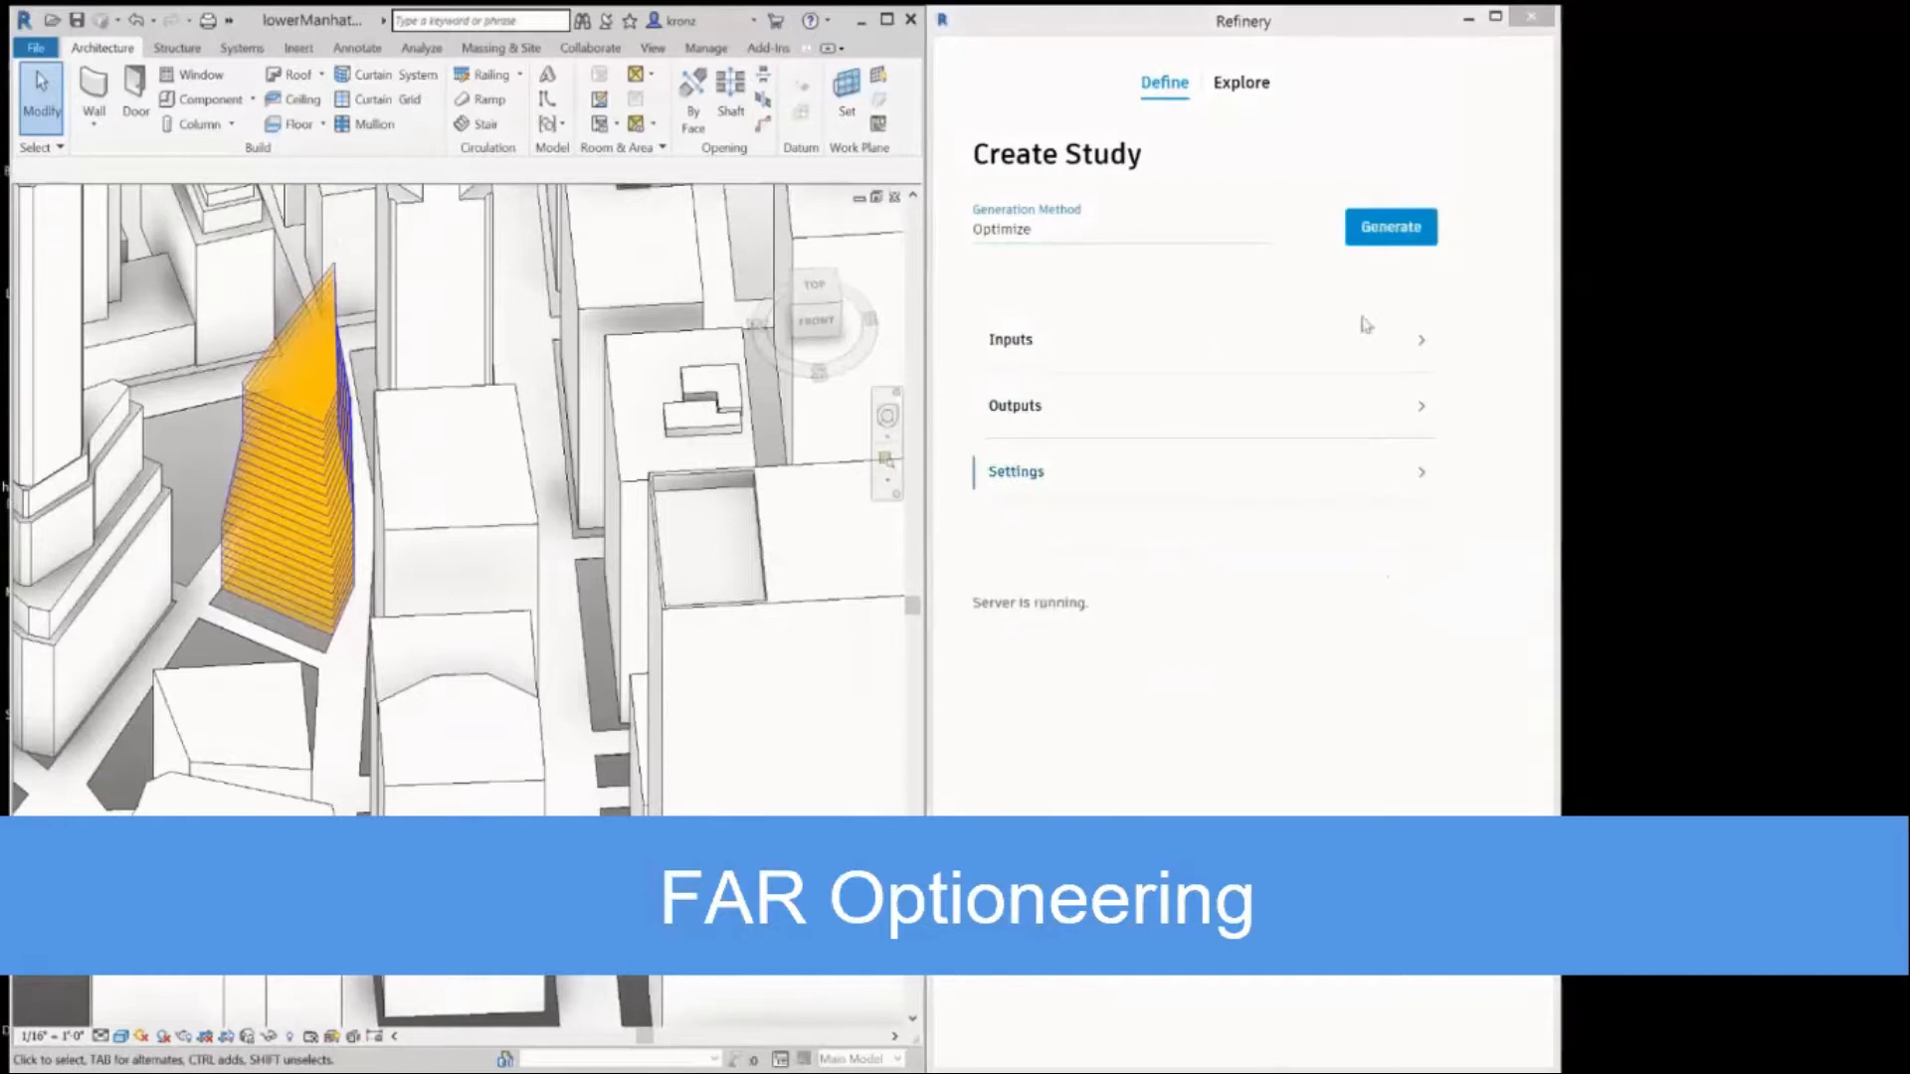
# Run the study and preview two of its generated tower options in an enlarged results window.
pyautogui.click(1246, 84)
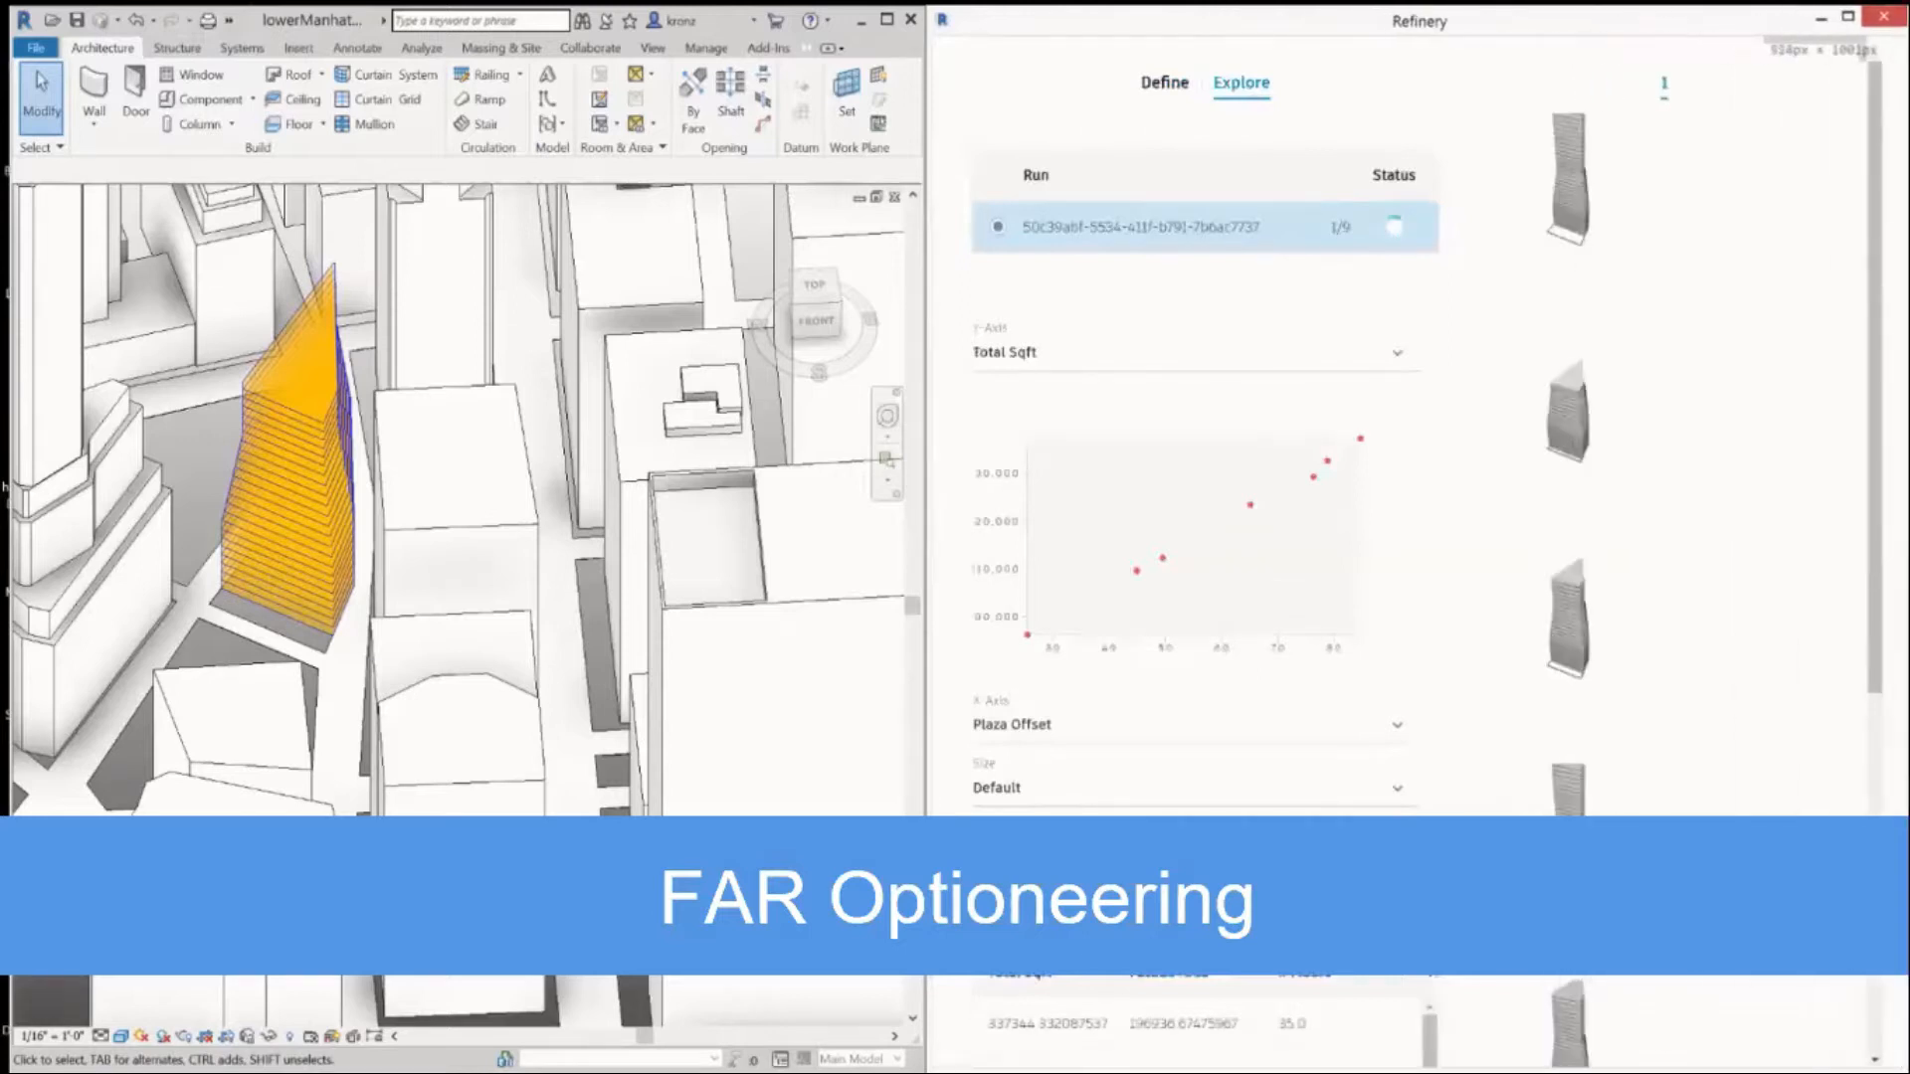
pyautogui.moveTo(932, 661); pyautogui.dragTo(679, 657)
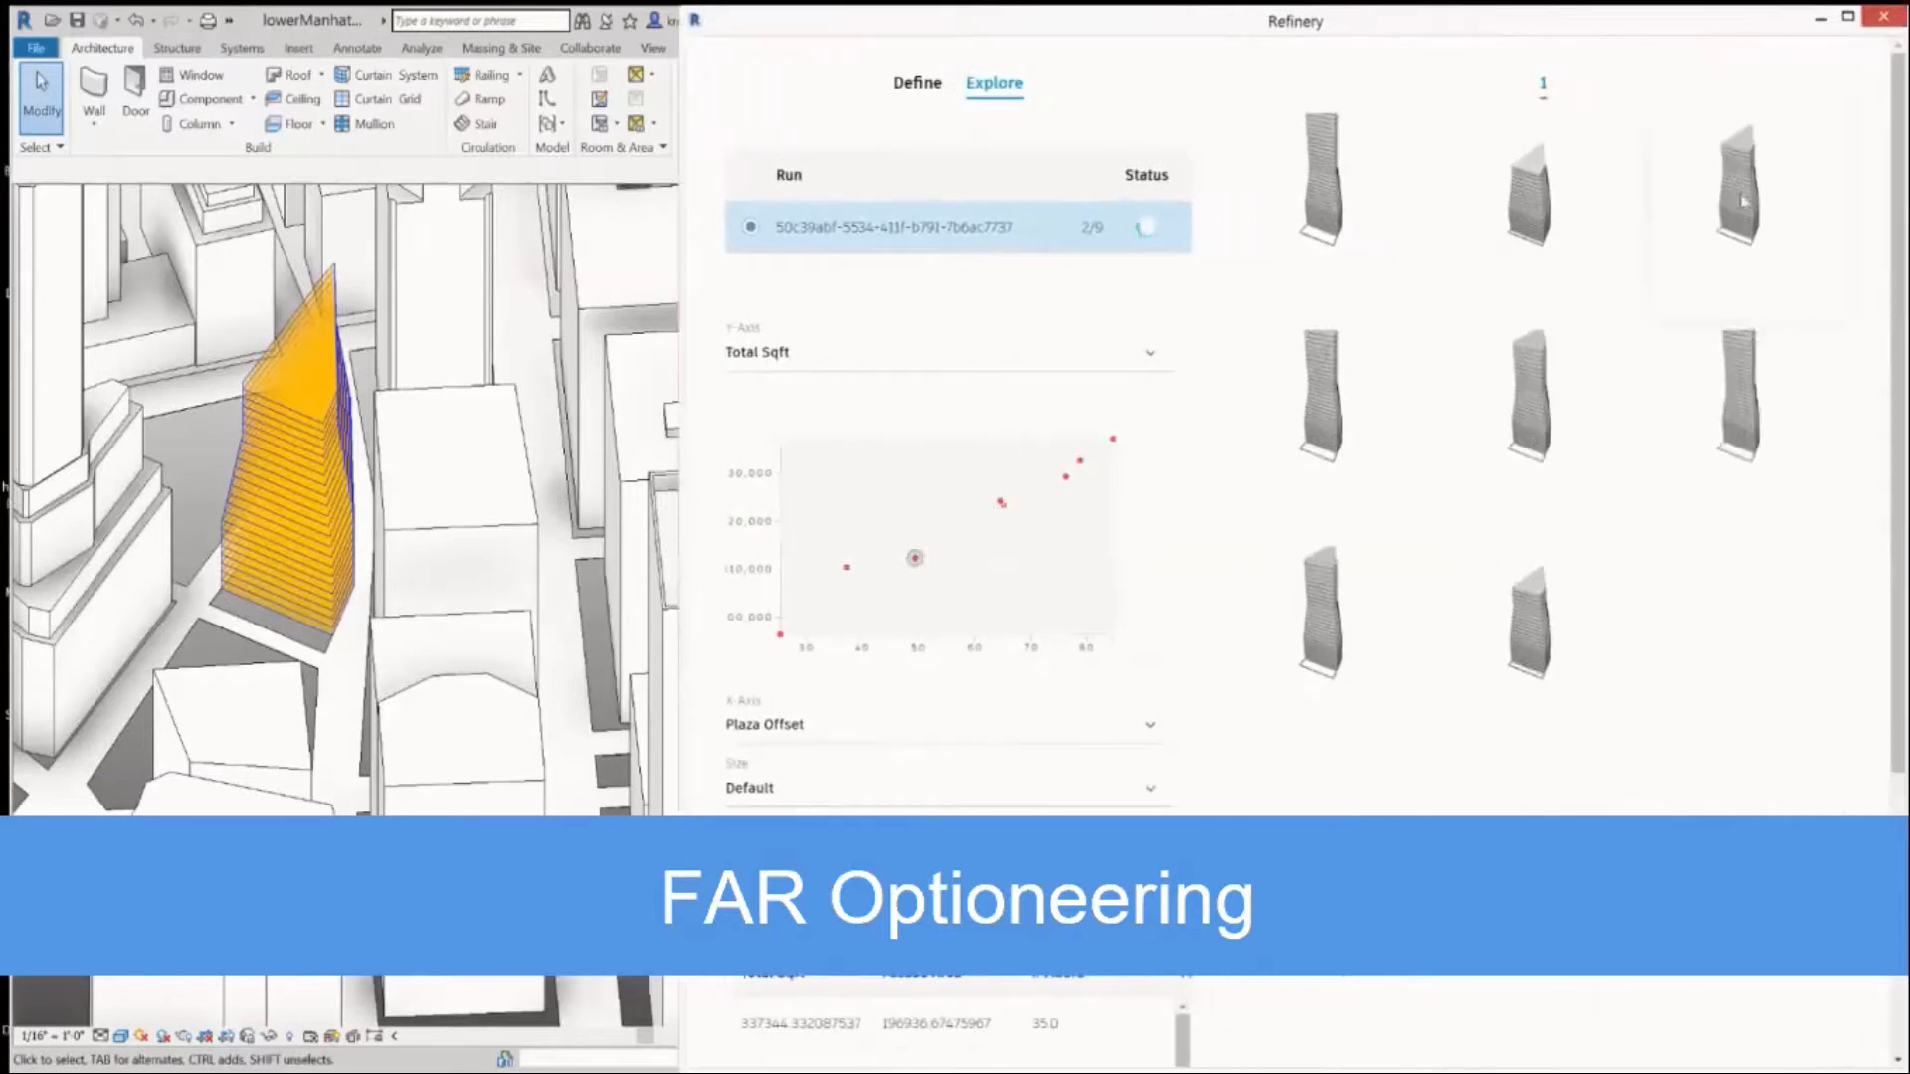
pyautogui.click(1542, 223)
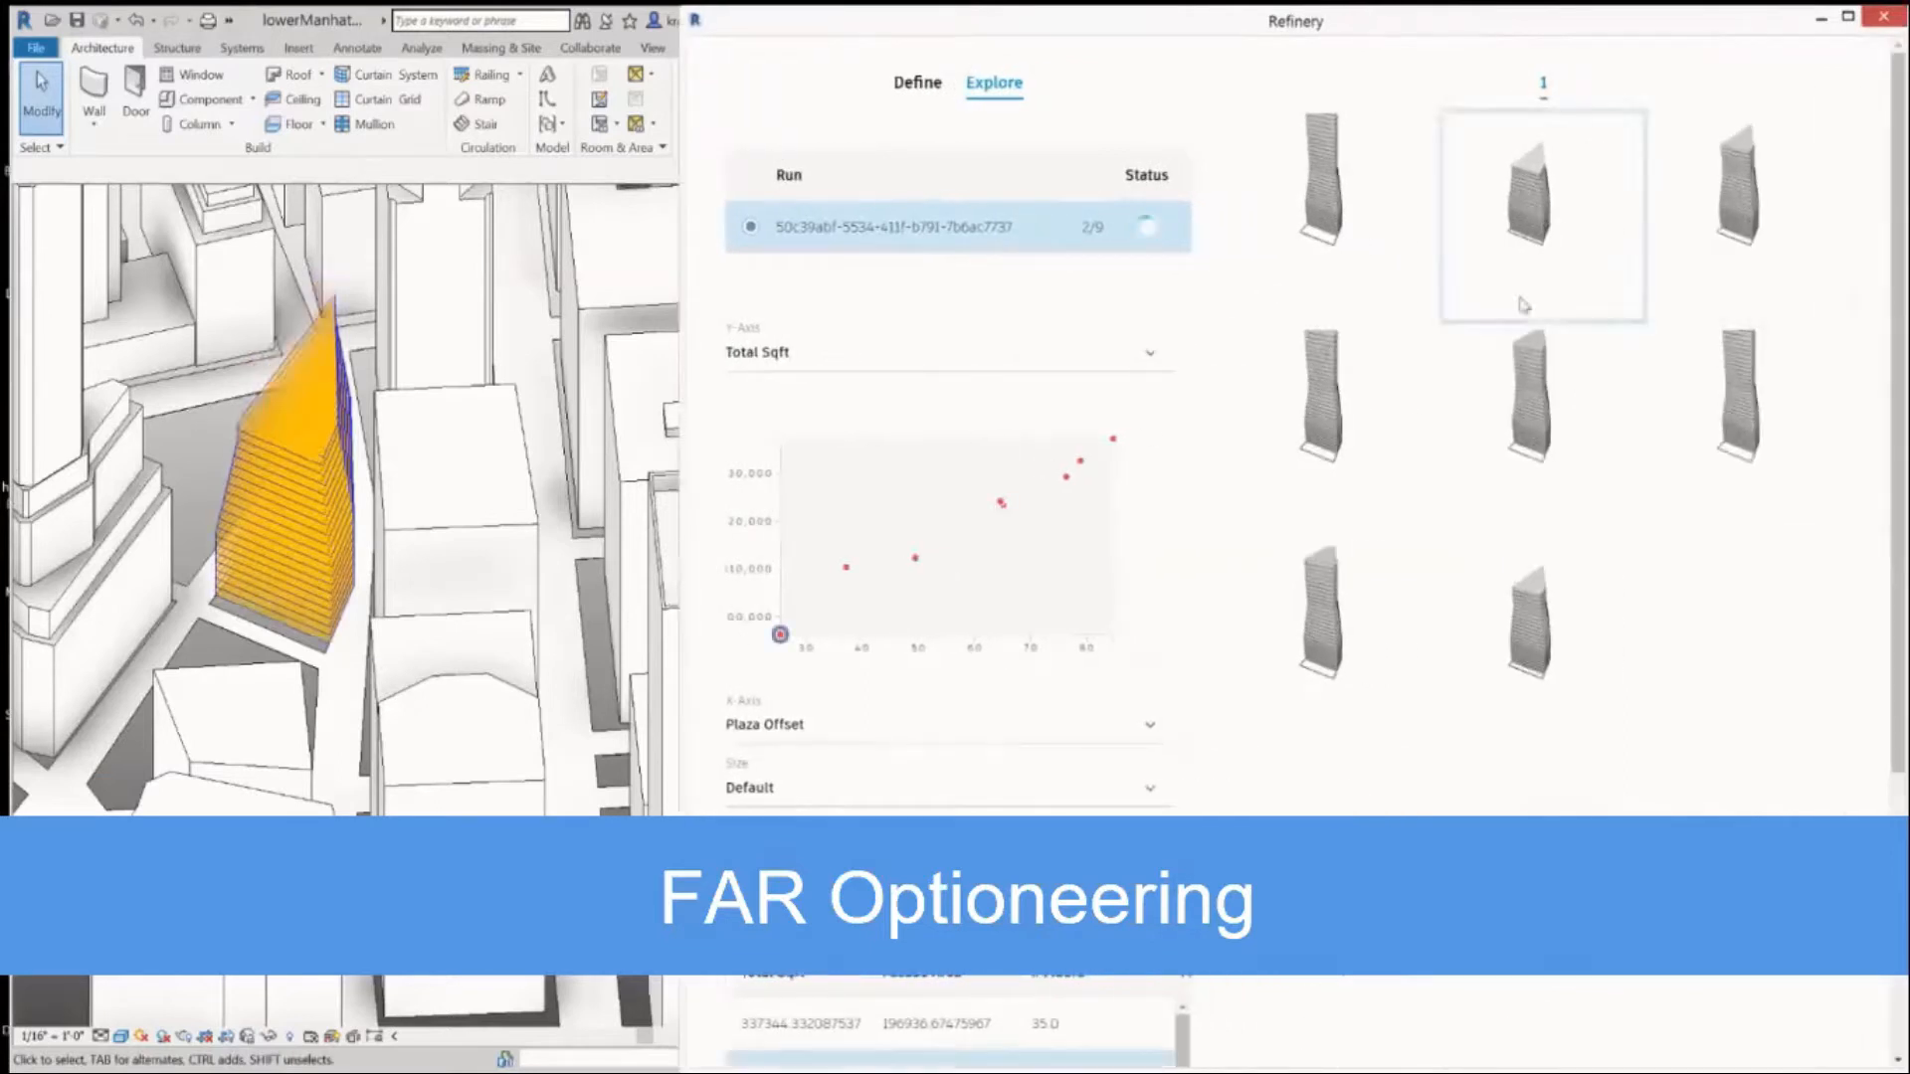
pyautogui.click(1328, 632)
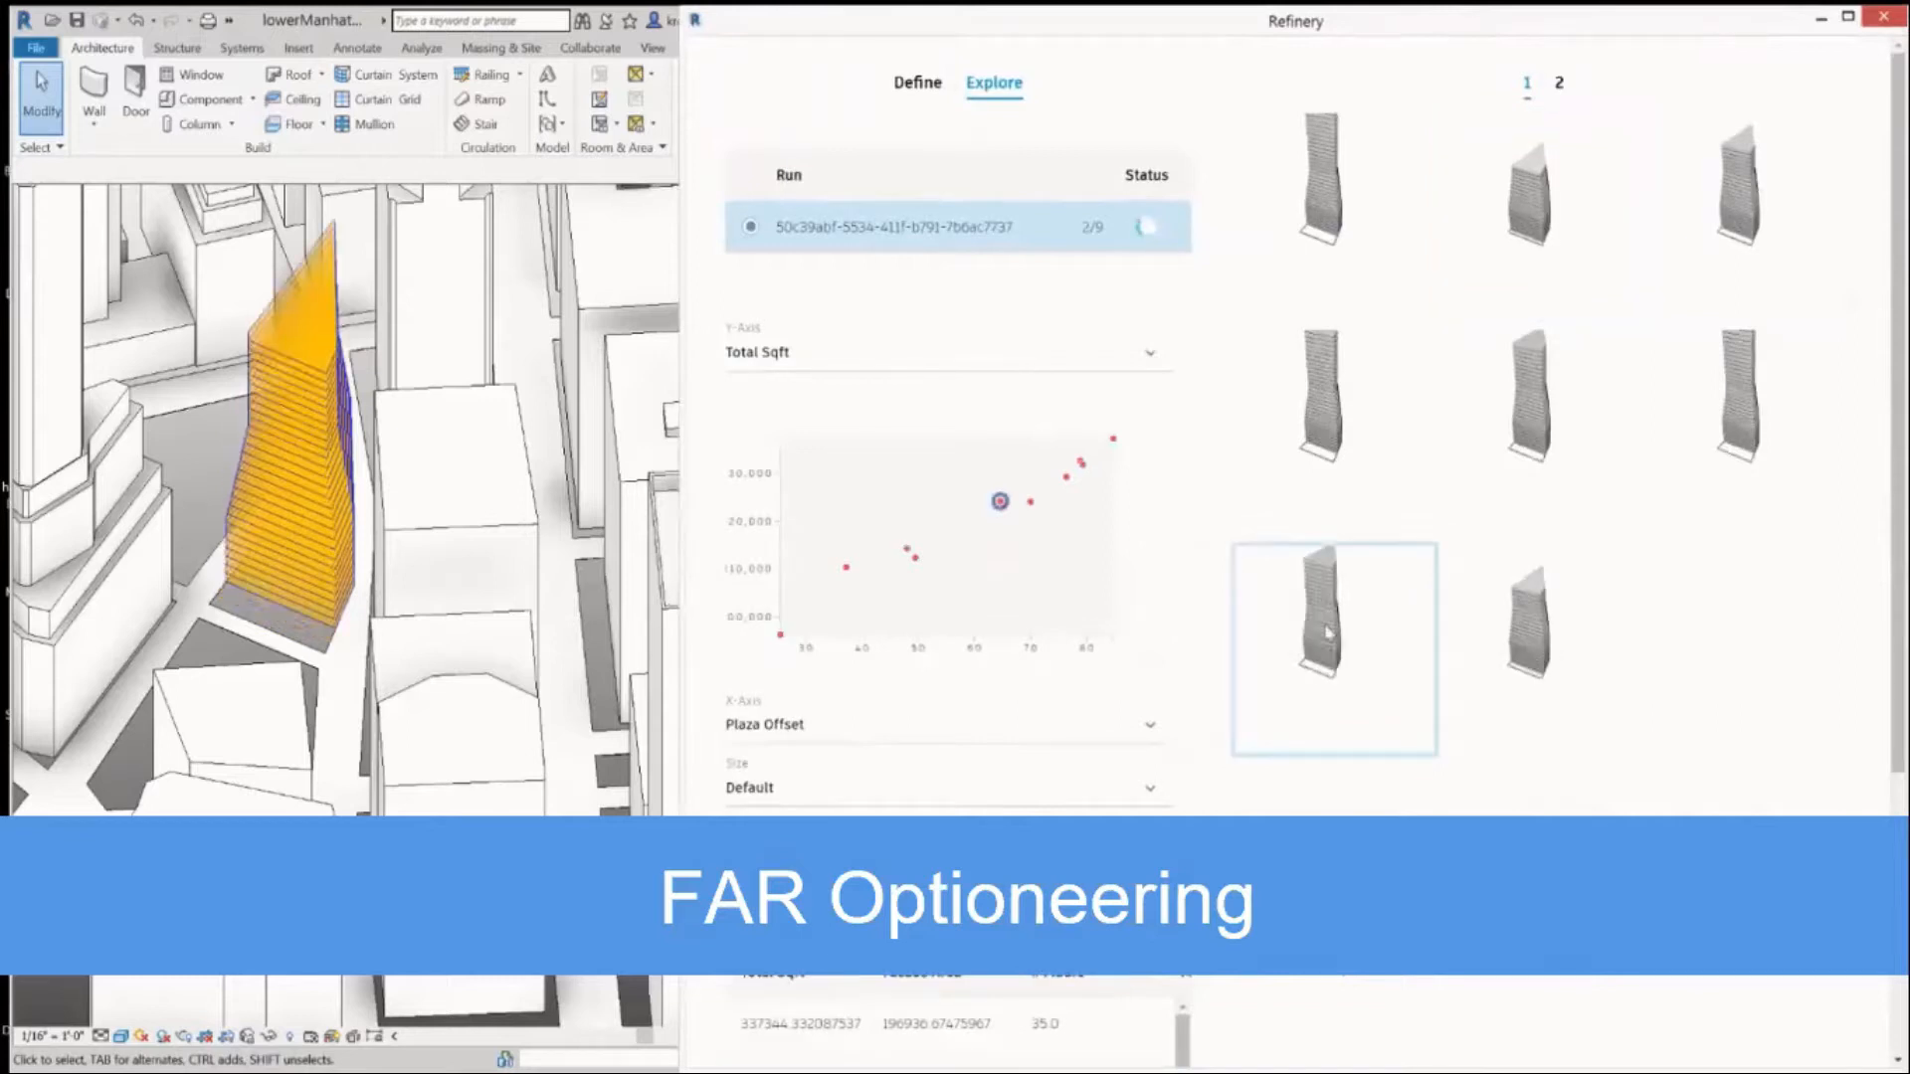
# Plot the results chart with Floor Variance on the X-axis, # Floors as point size and Facade Area as point colour.
pyautogui.click(781, 731)
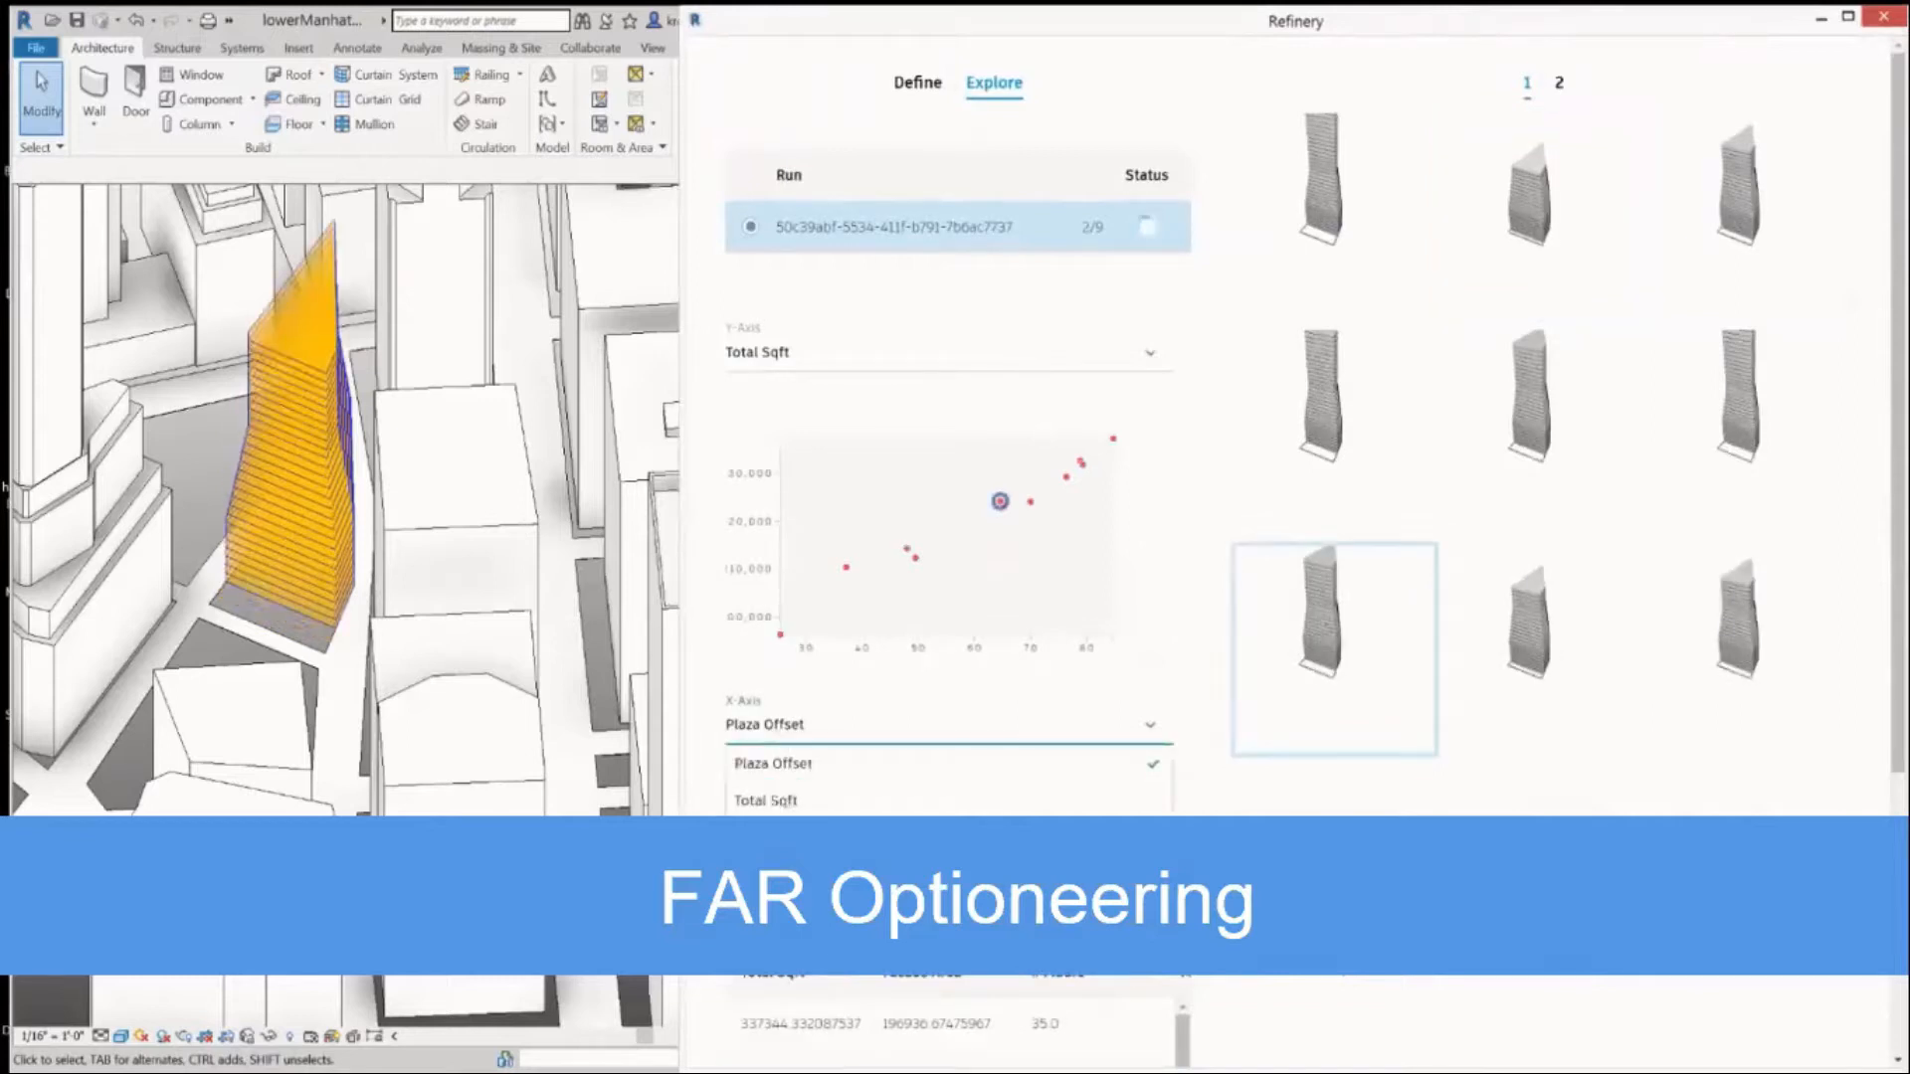
pyautogui.click(781, 912)
pyautogui.click(783, 798)
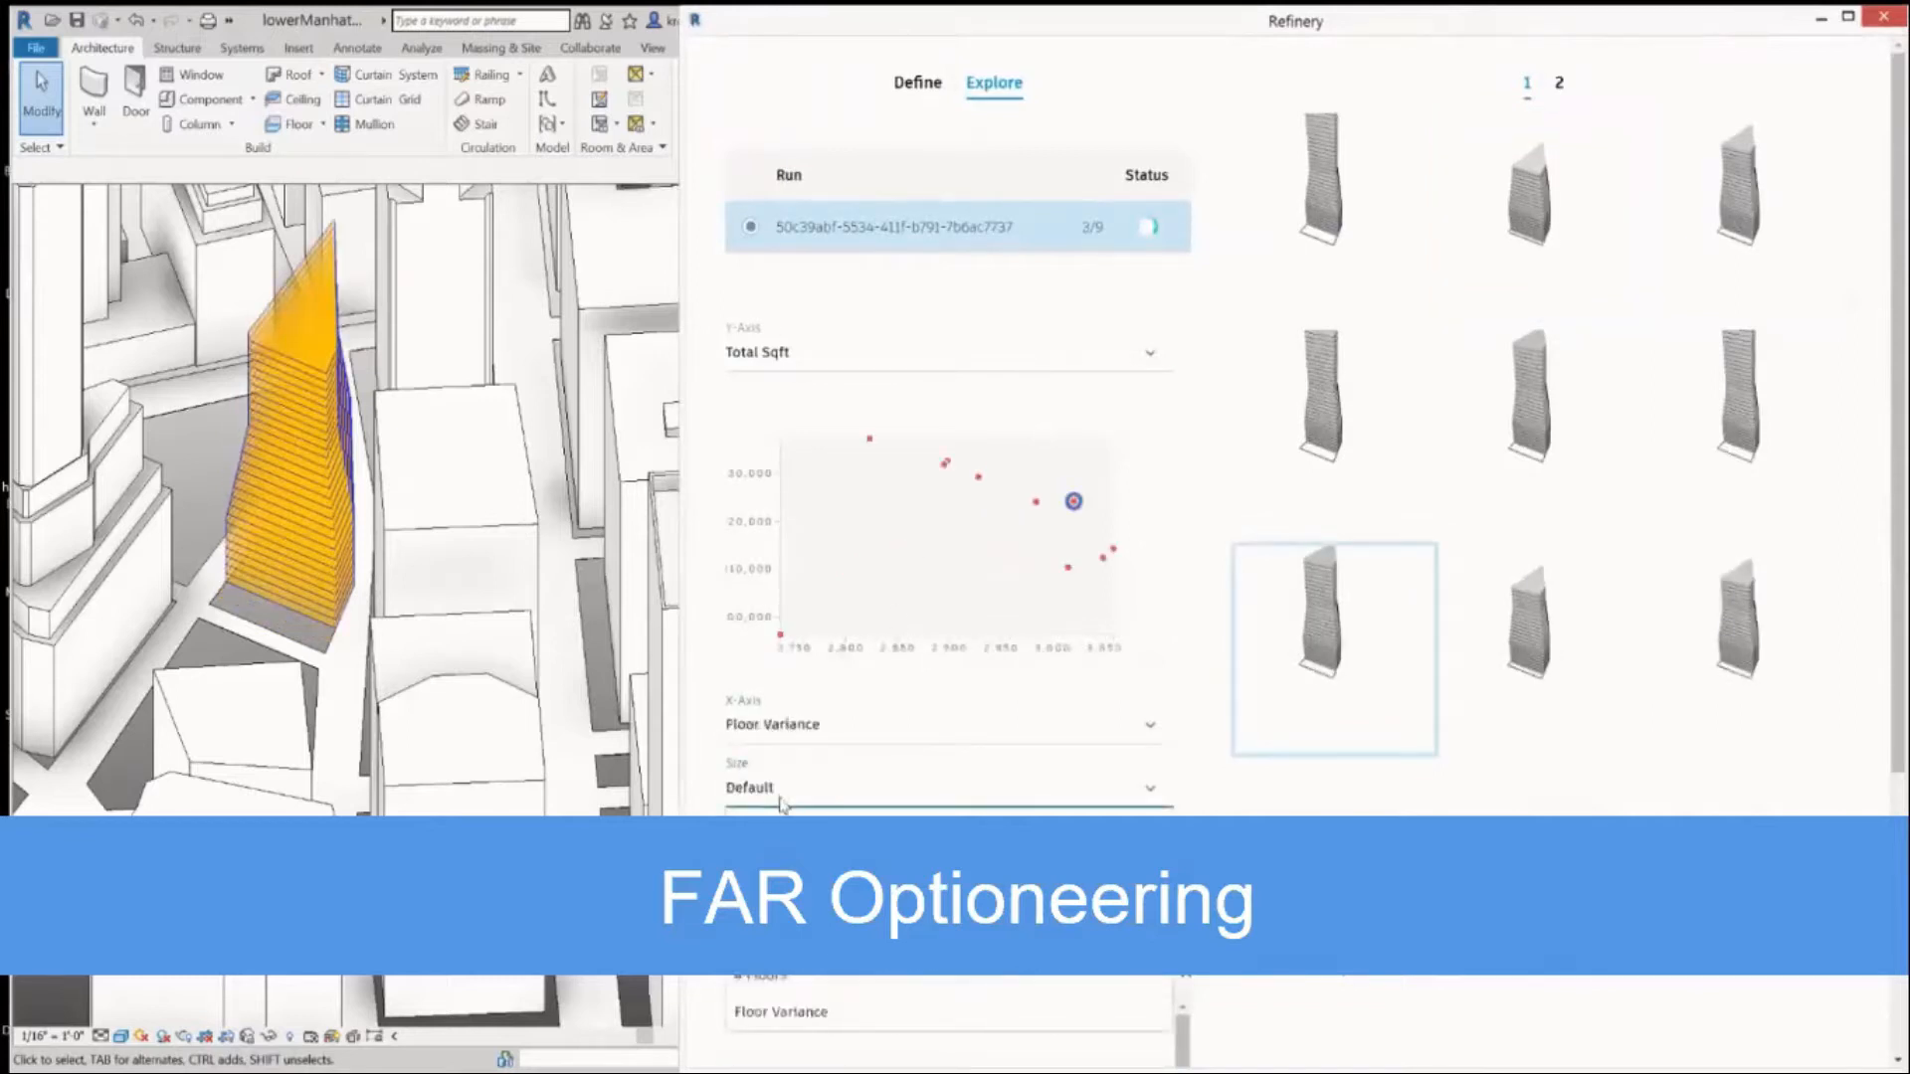
pyautogui.click(778, 980)
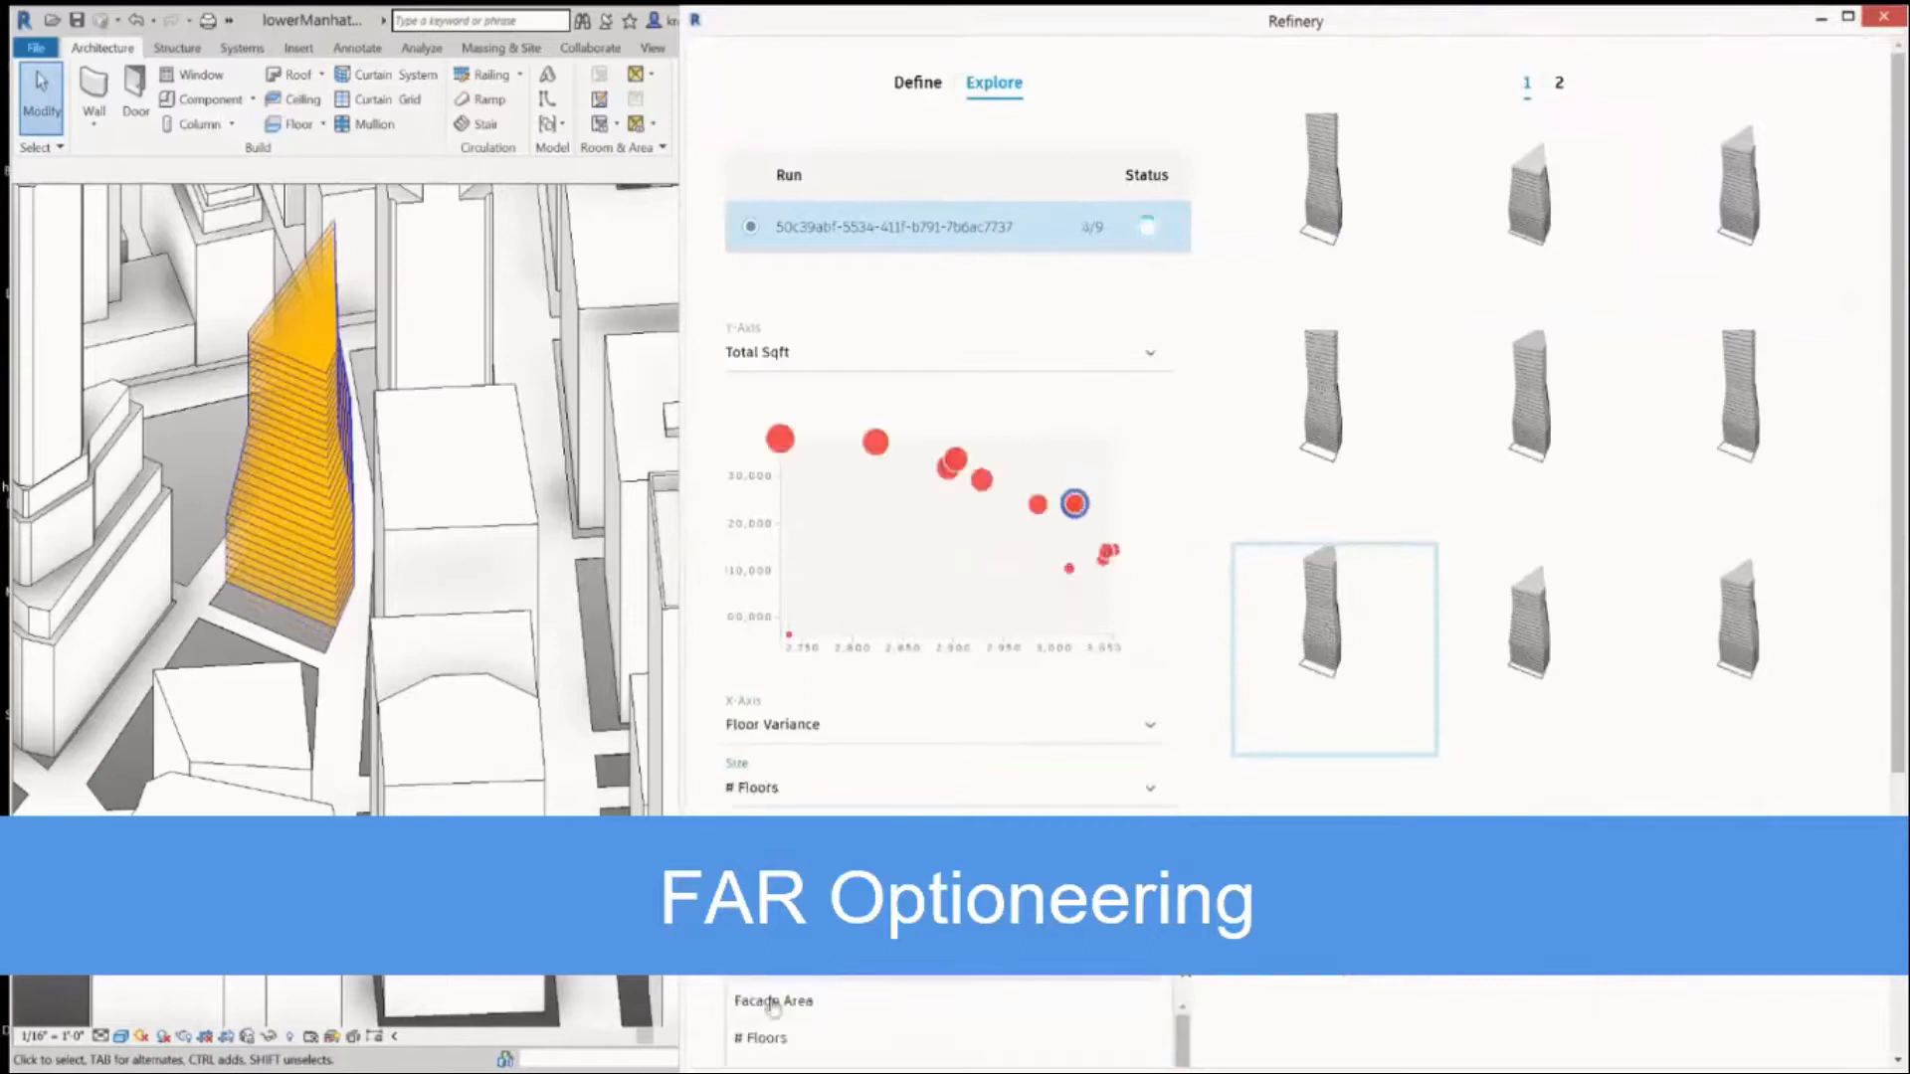
pyautogui.click(774, 1003)
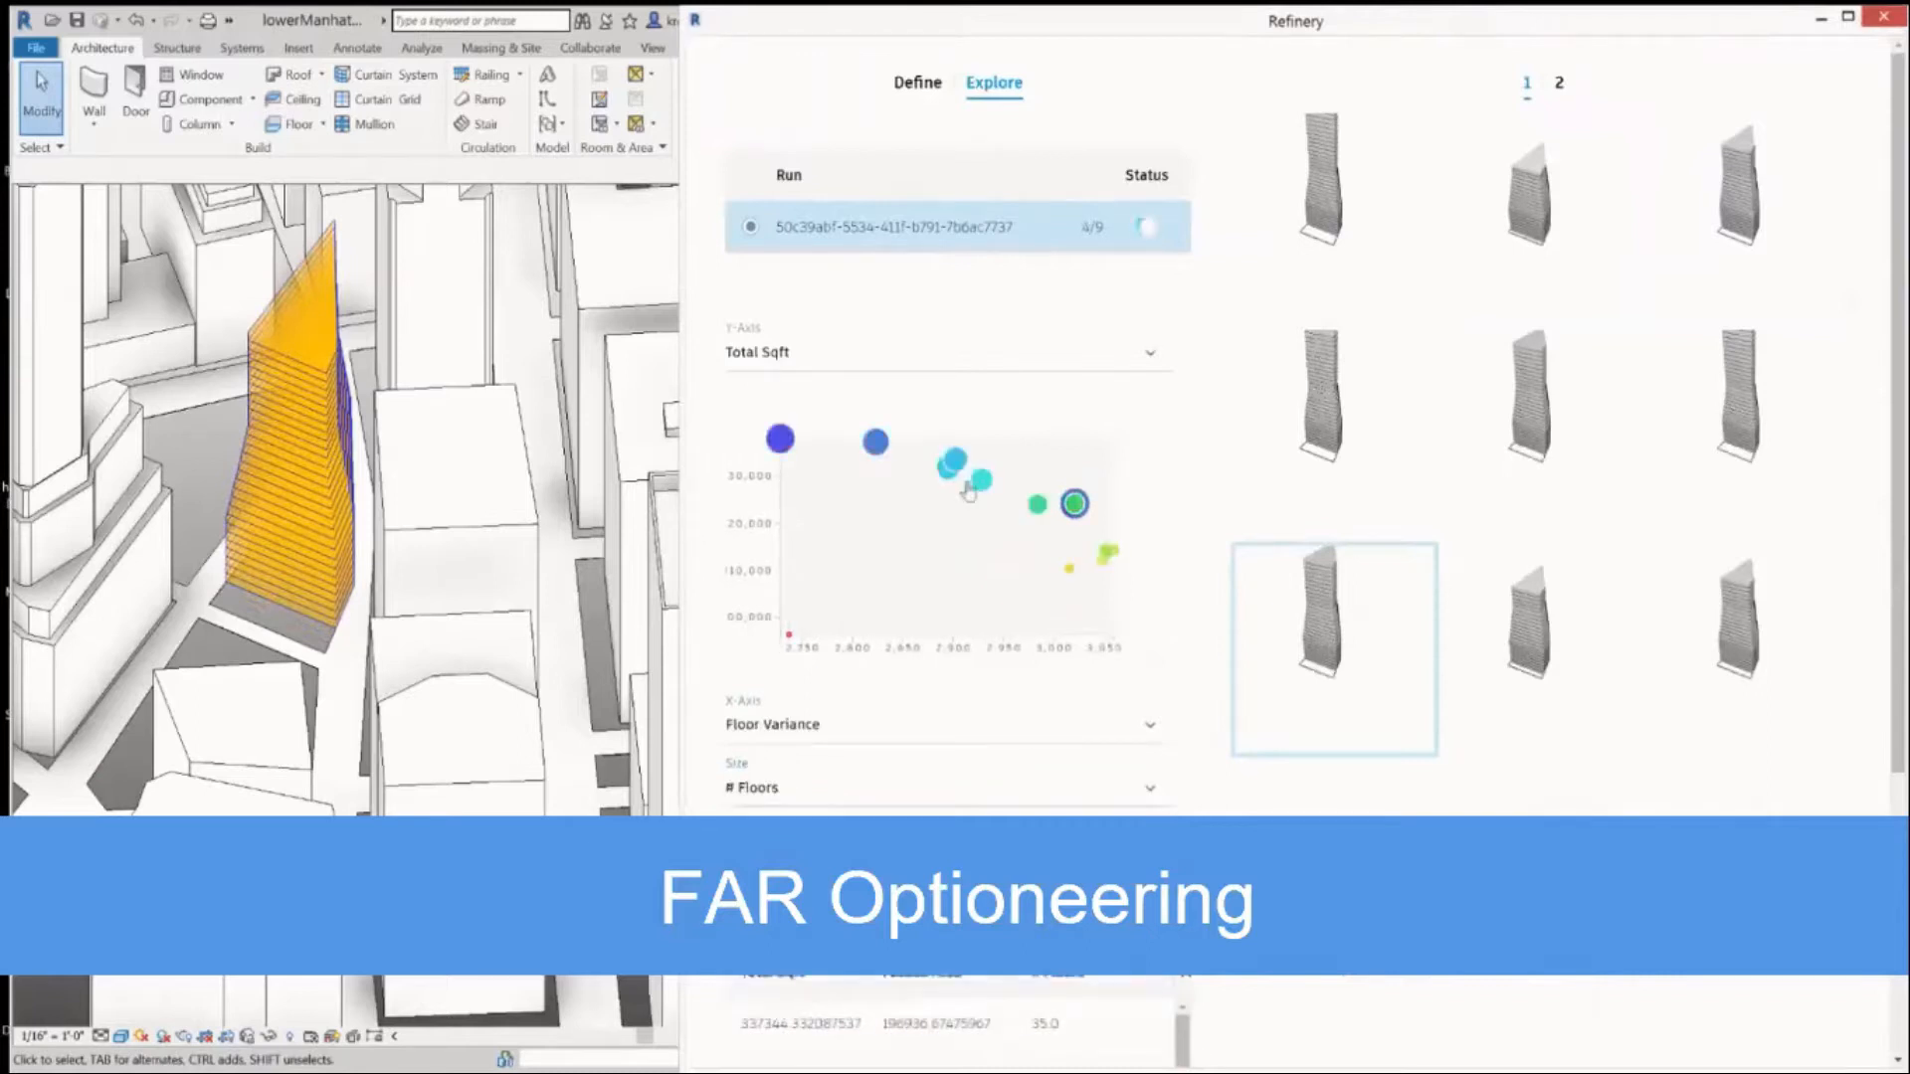
# Choose a mid-range option from the results chart and set Send to Revit to 1.
pyautogui.click(982, 485)
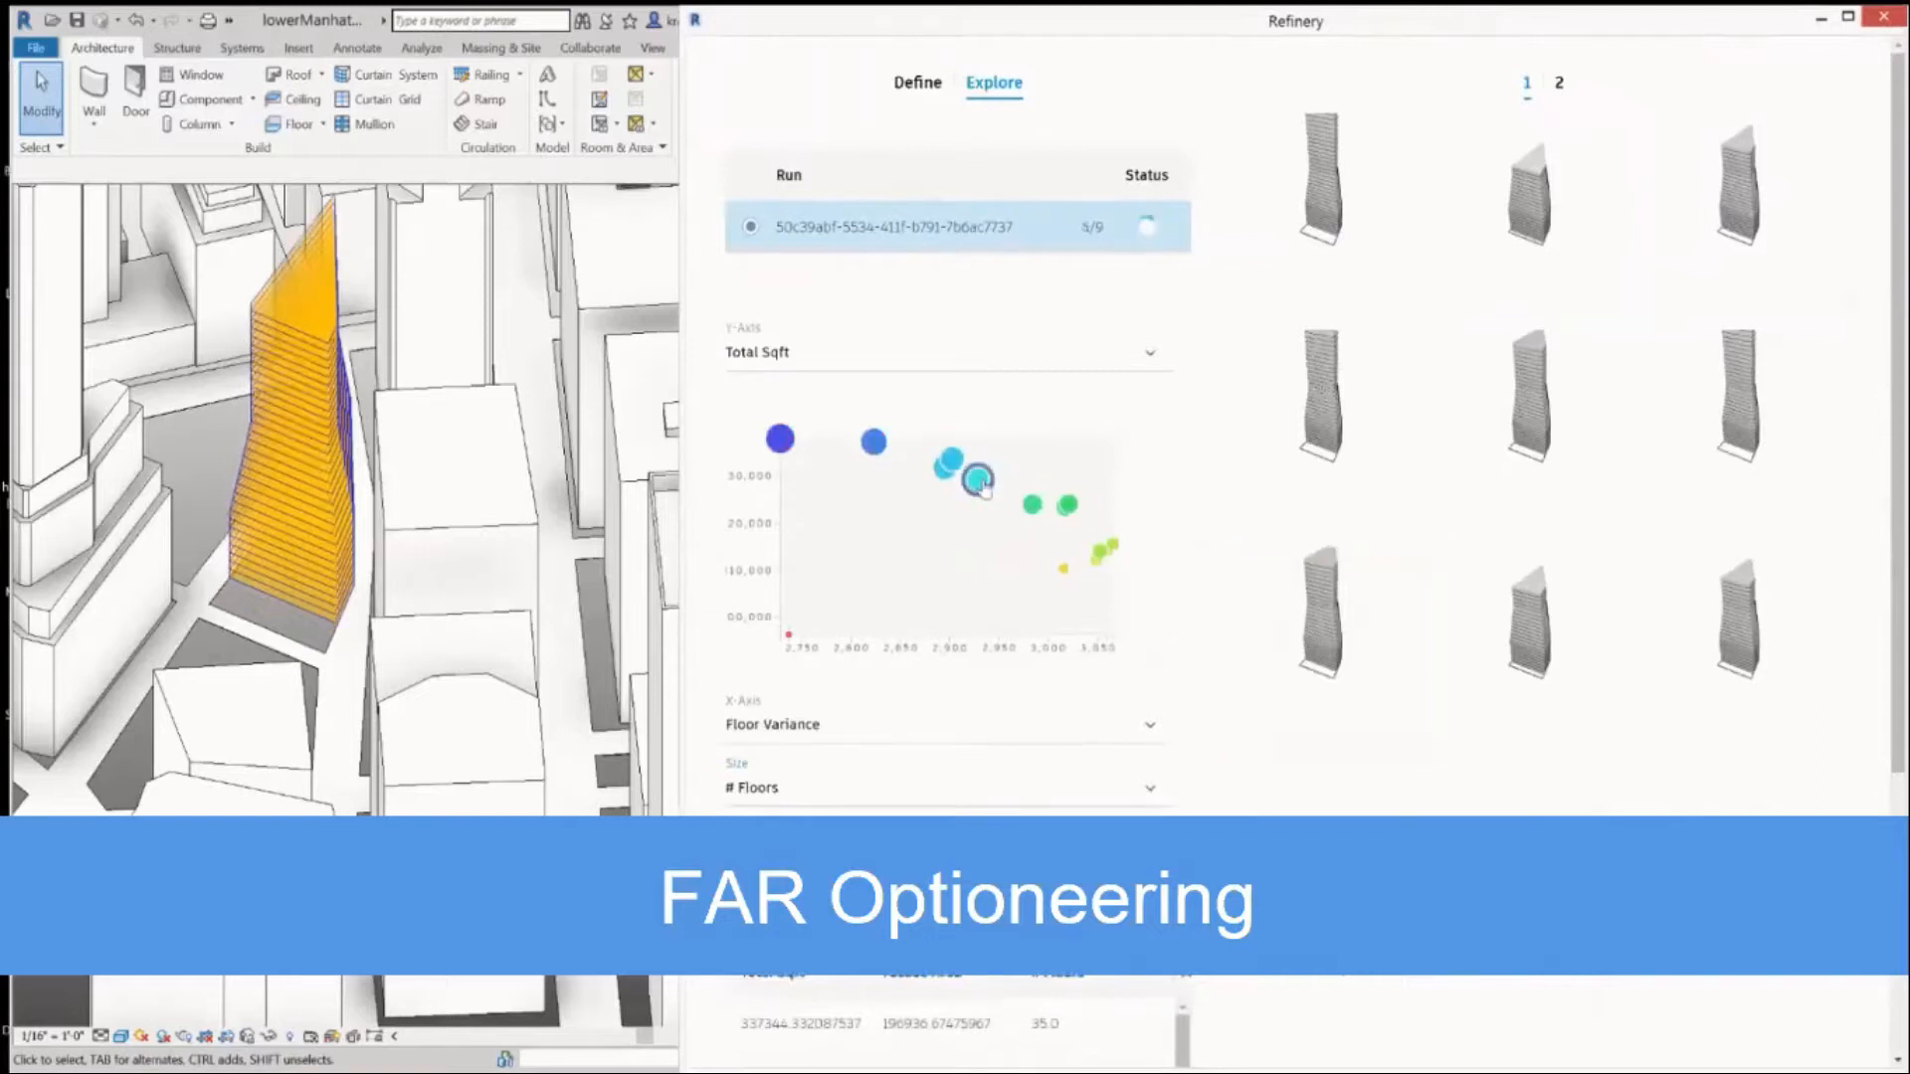
pyautogui.click(916, 87)
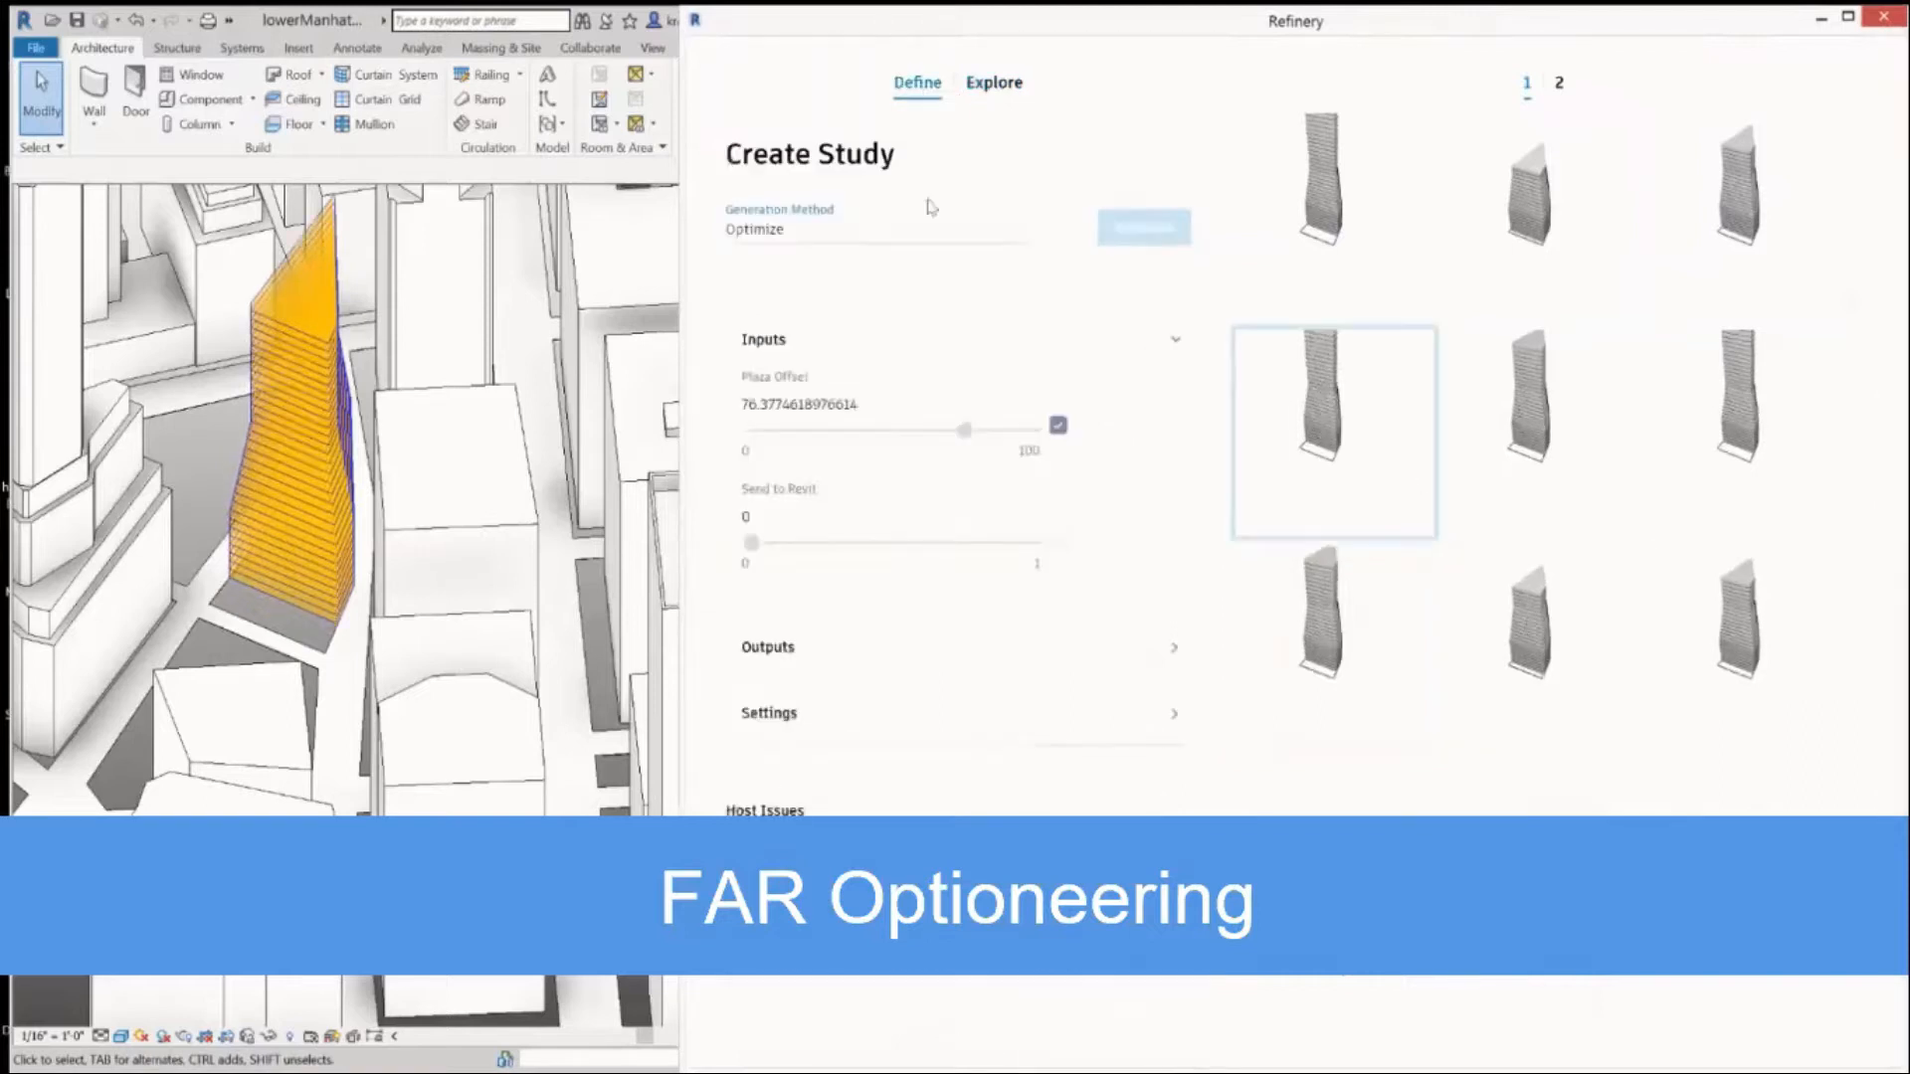
pyautogui.click(1058, 540)
pyautogui.click(1057, 542)
pyautogui.click(1032, 546)
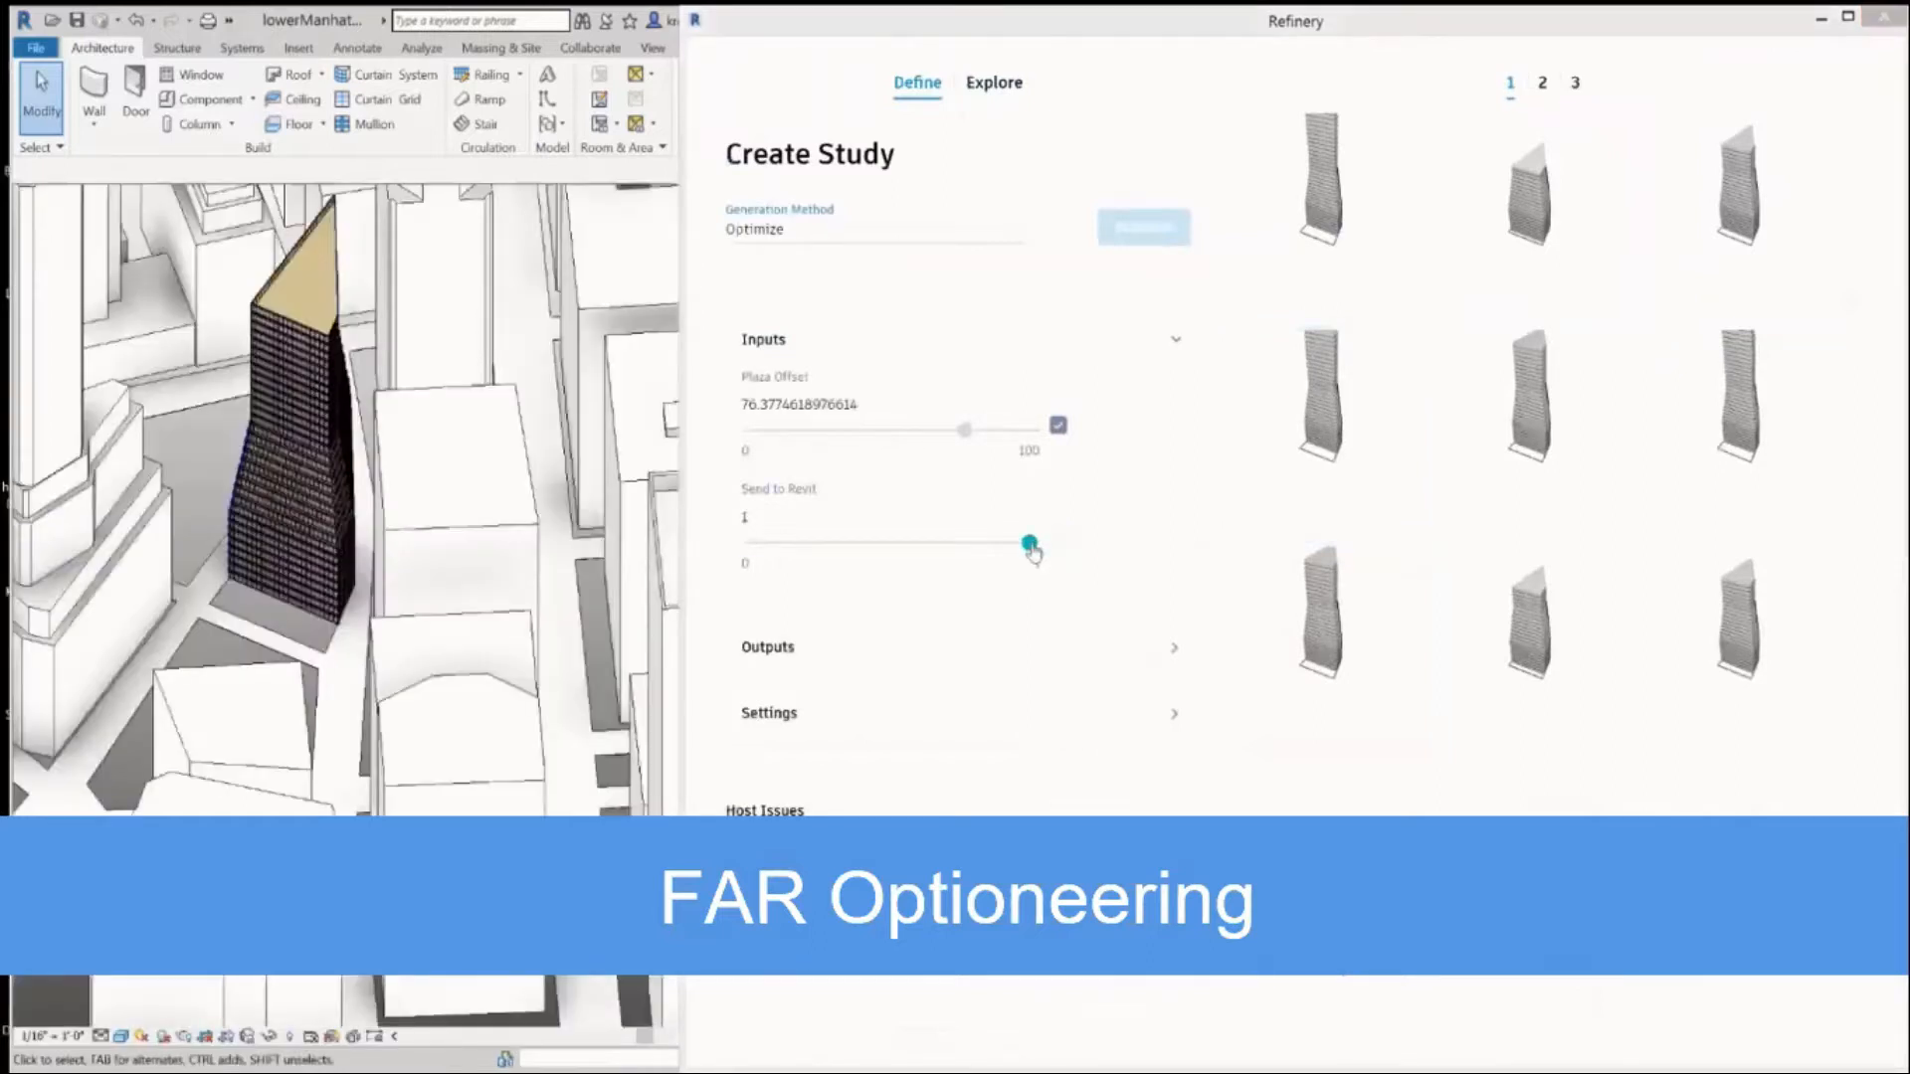
# Inspect the tower's curtain-wall facade up close in the Revit 3D view and then within its city surroundings.
pyautogui.click(262, 626)
pyautogui.scroll(3, 227, 474)
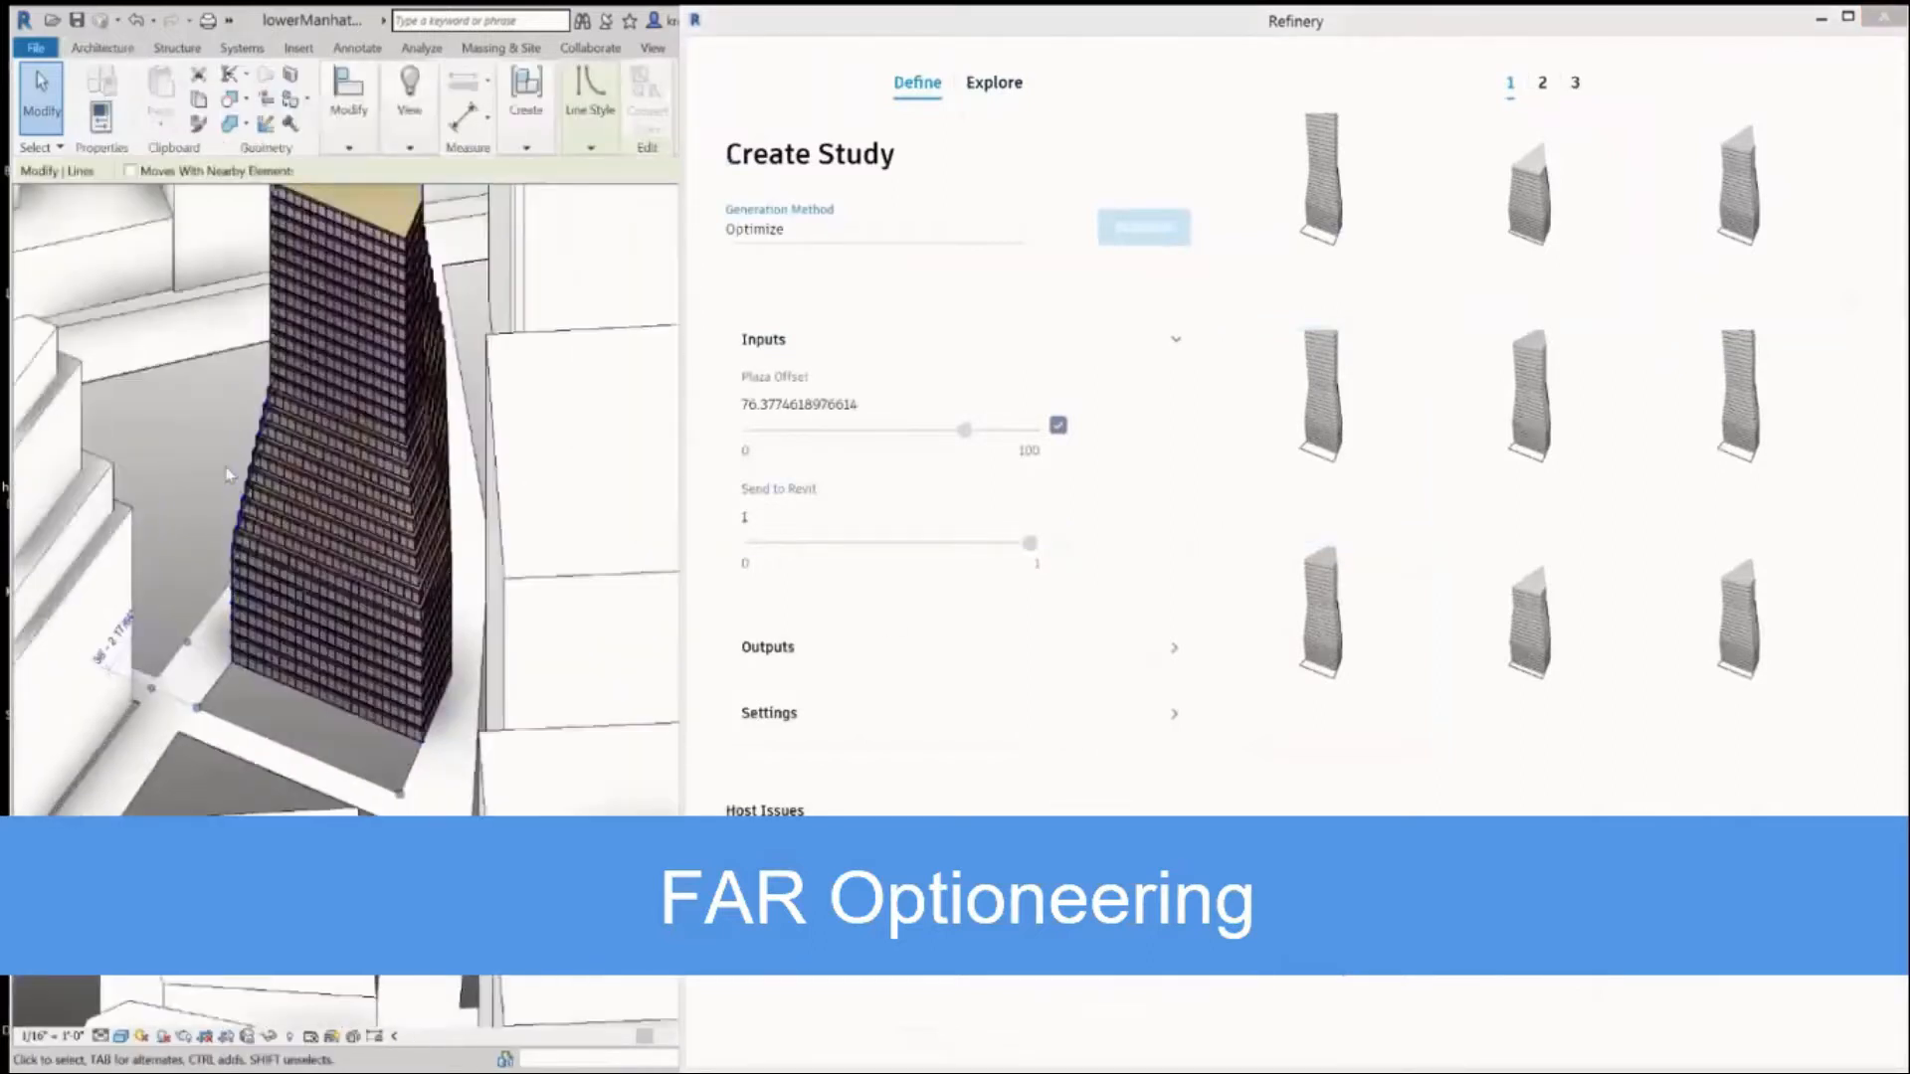
pyautogui.scroll(4, 226, 474)
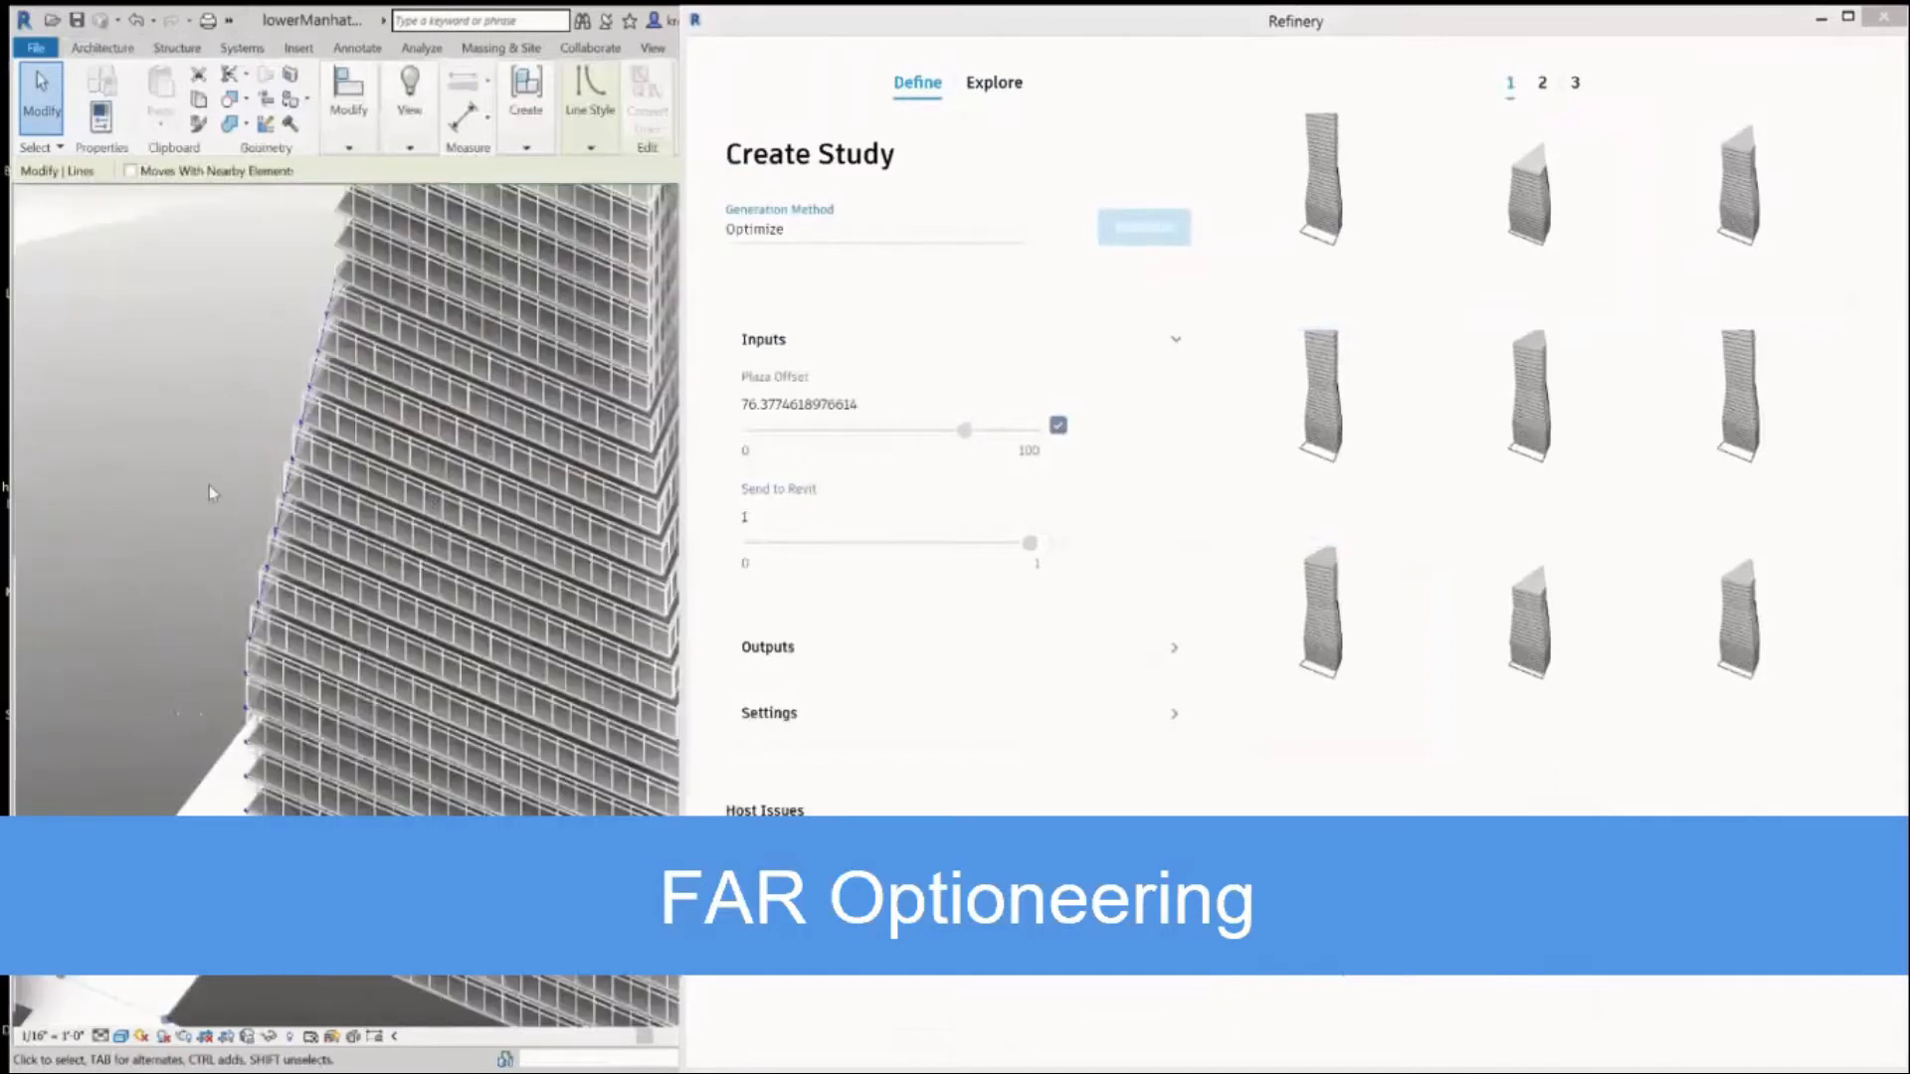
pyautogui.scroll(1, 209, 486)
pyautogui.moveTo(209, 486); pyautogui.dragTo(422, 637, button='middle')
pyautogui.scroll(-5, 433, 597)
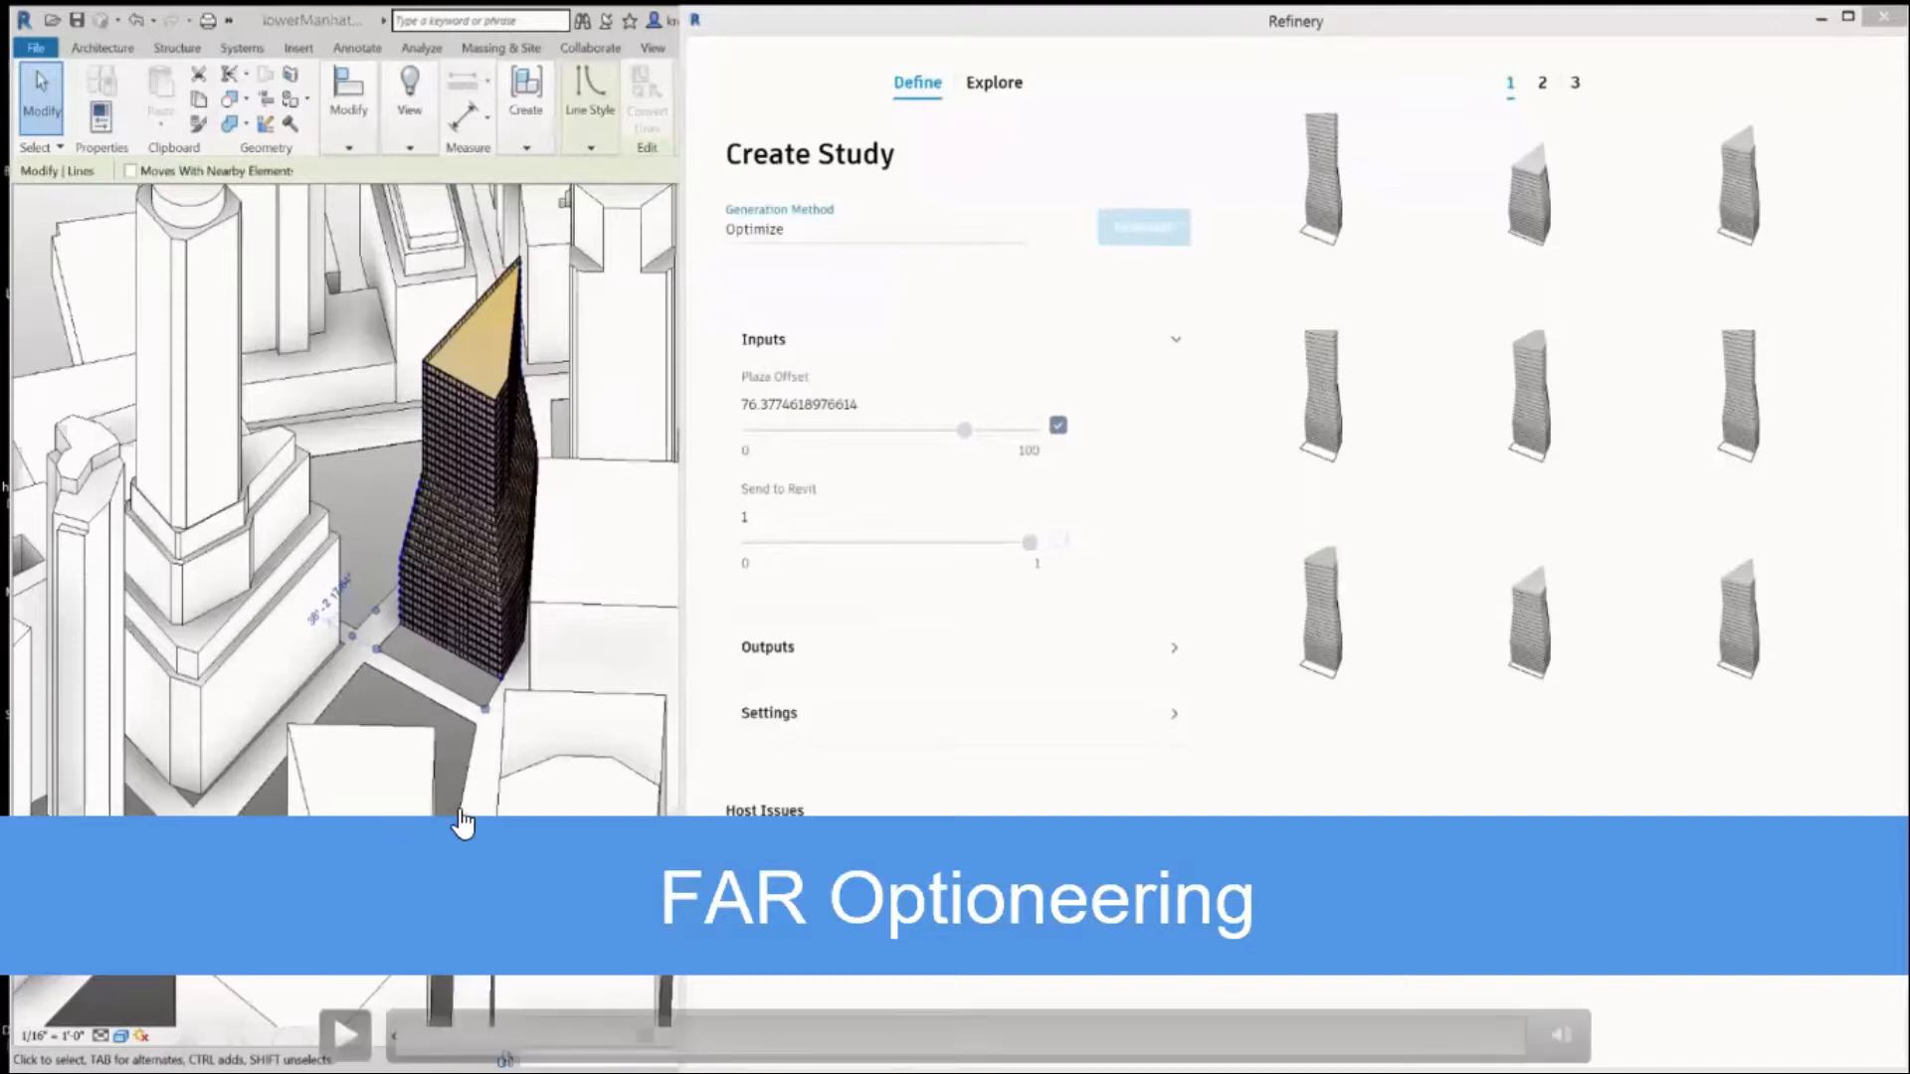
pyautogui.click(344, 1035)
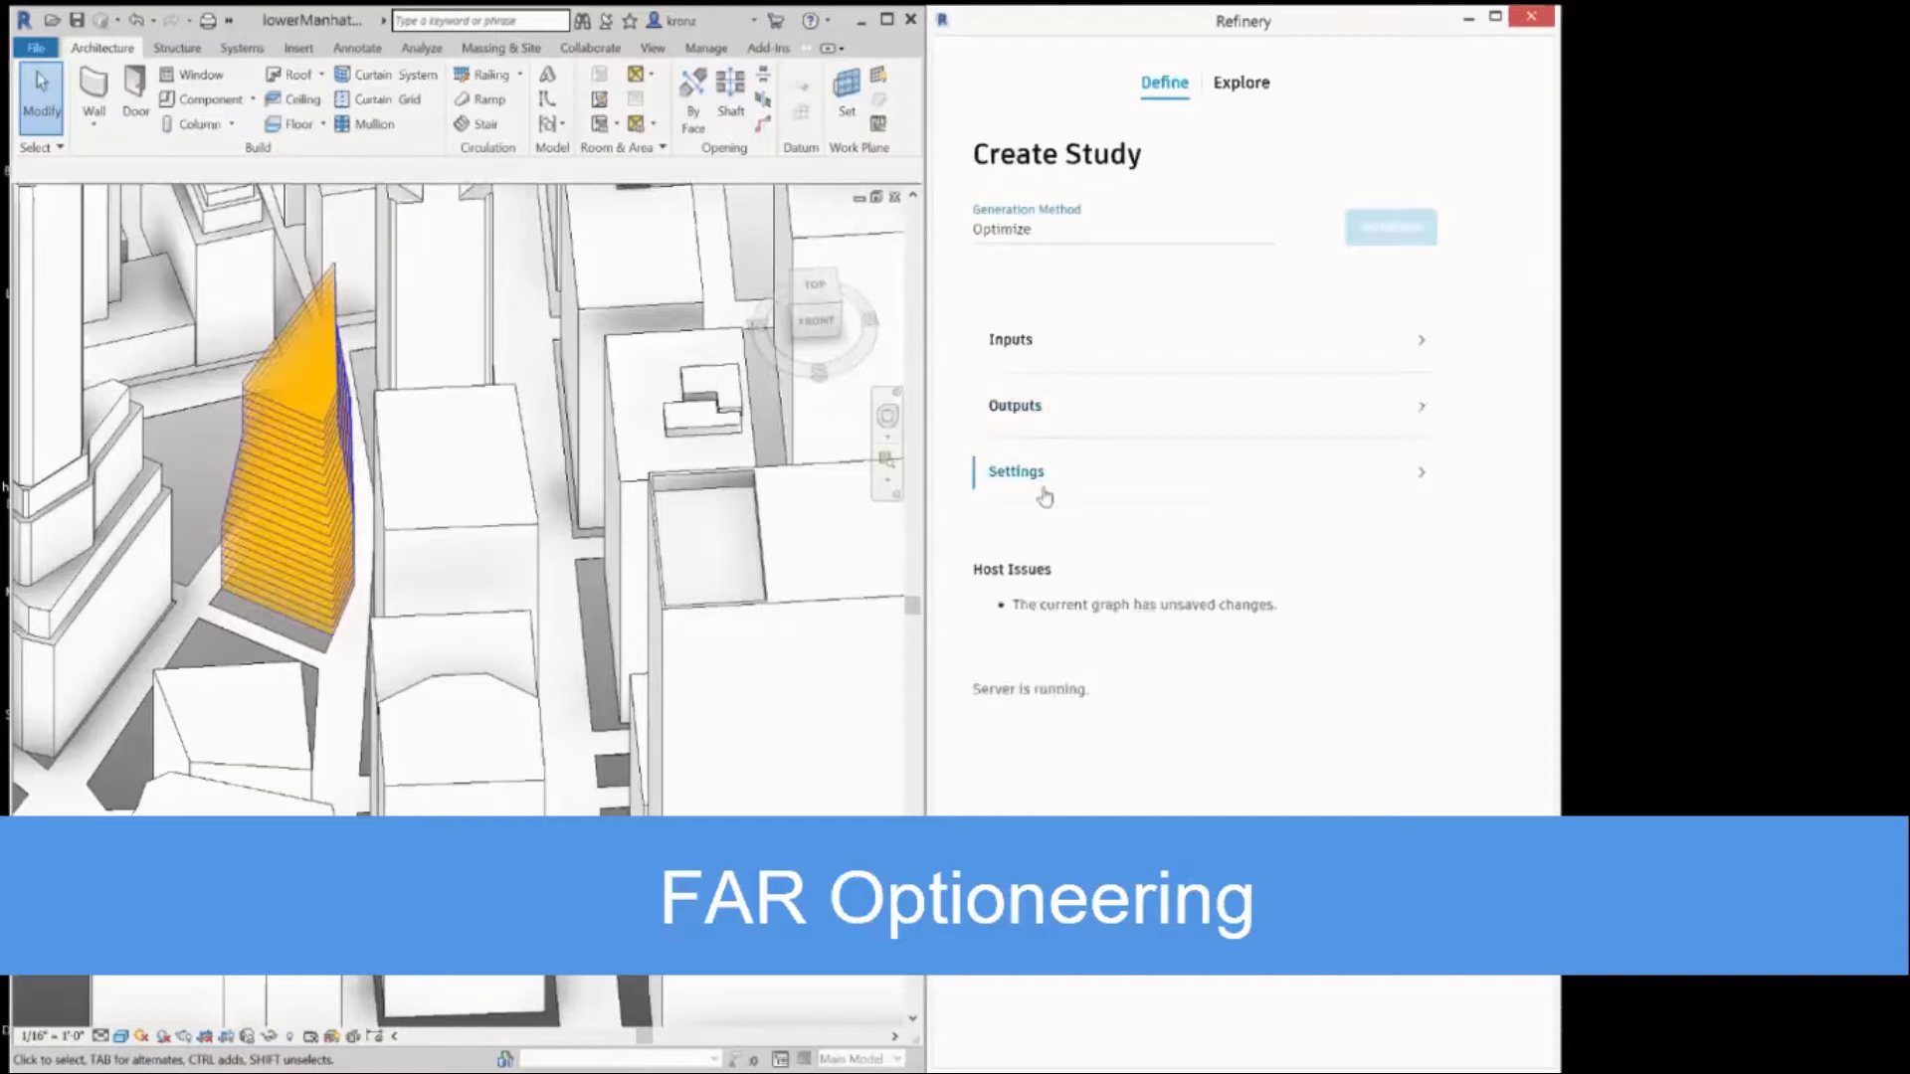
# Configure the study settings with a population size of 4 and 9 generations.
pyautogui.click(1044, 494)
pyautogui.moveTo(1002, 635); pyautogui.dragTo(989, 637)
pyautogui.click(1020, 539)
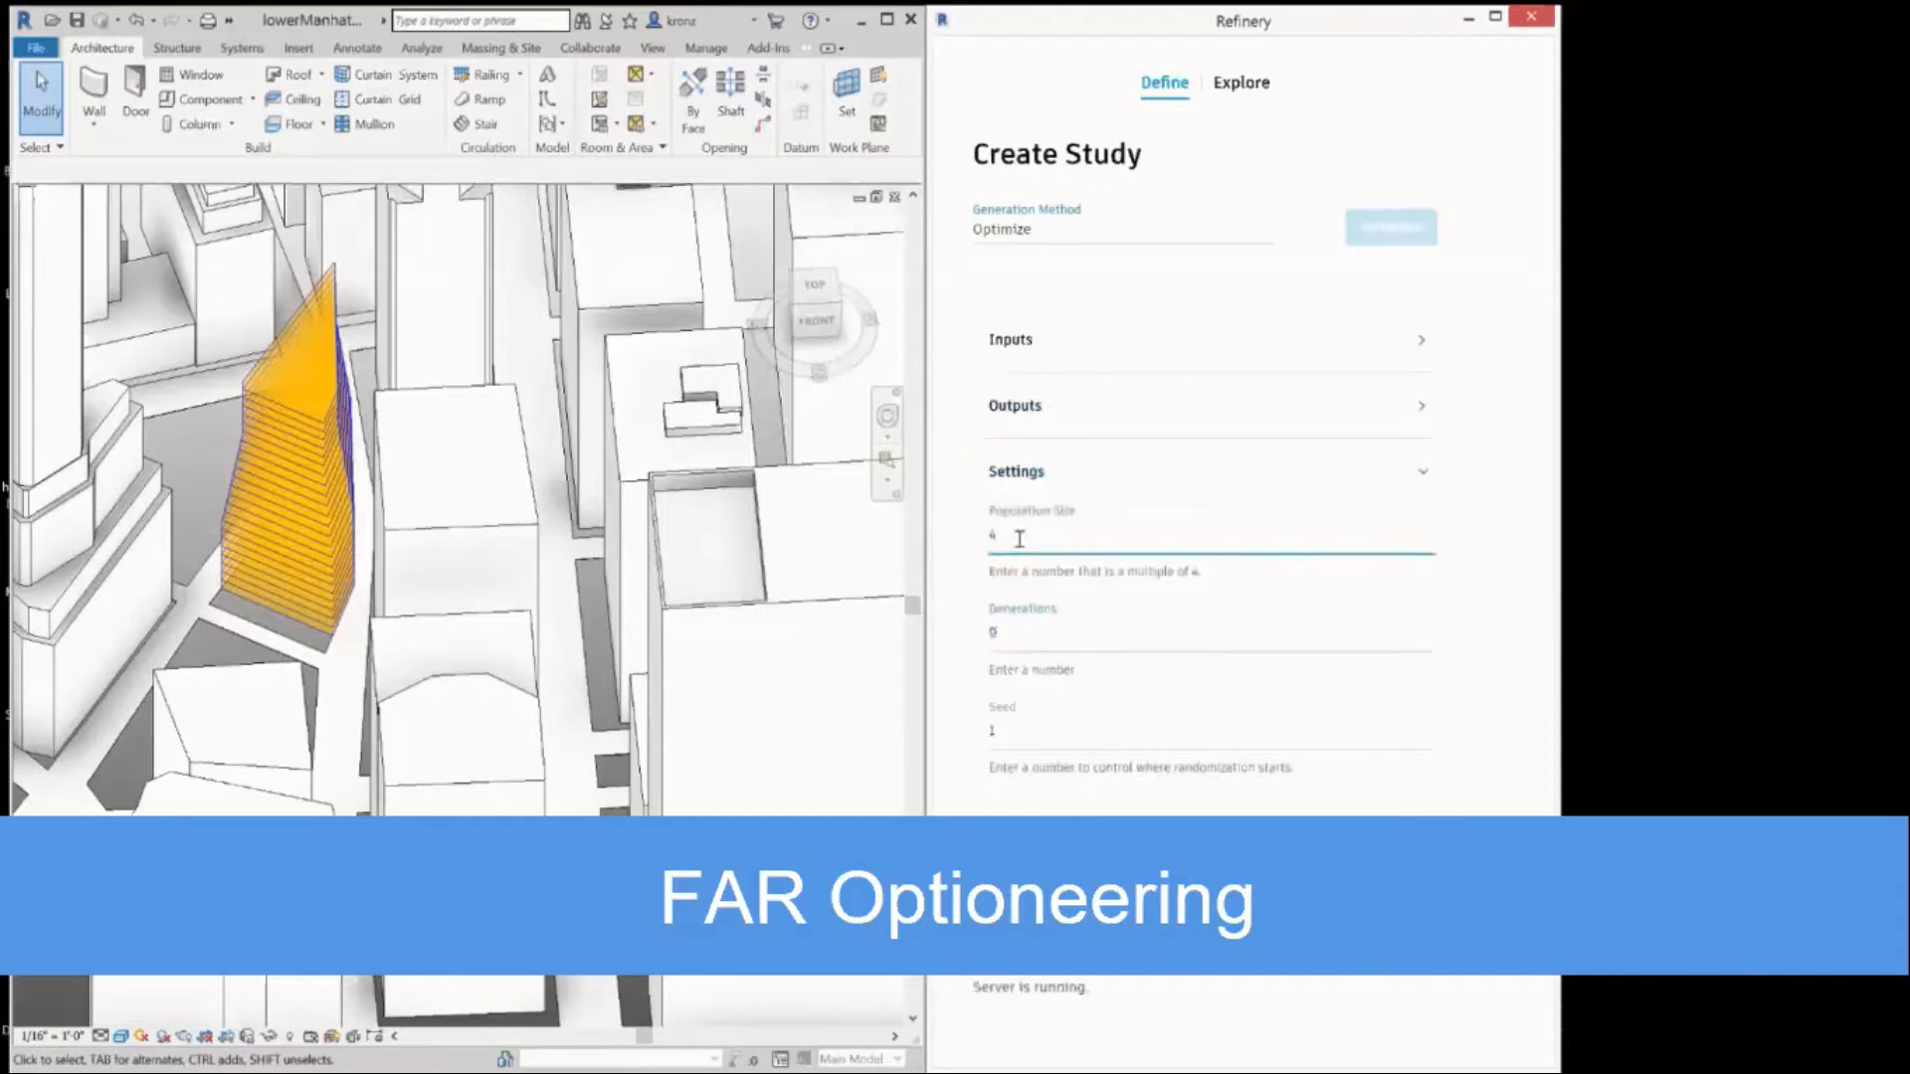
pyautogui.click(1058, 633)
pyautogui.click(1036, 475)
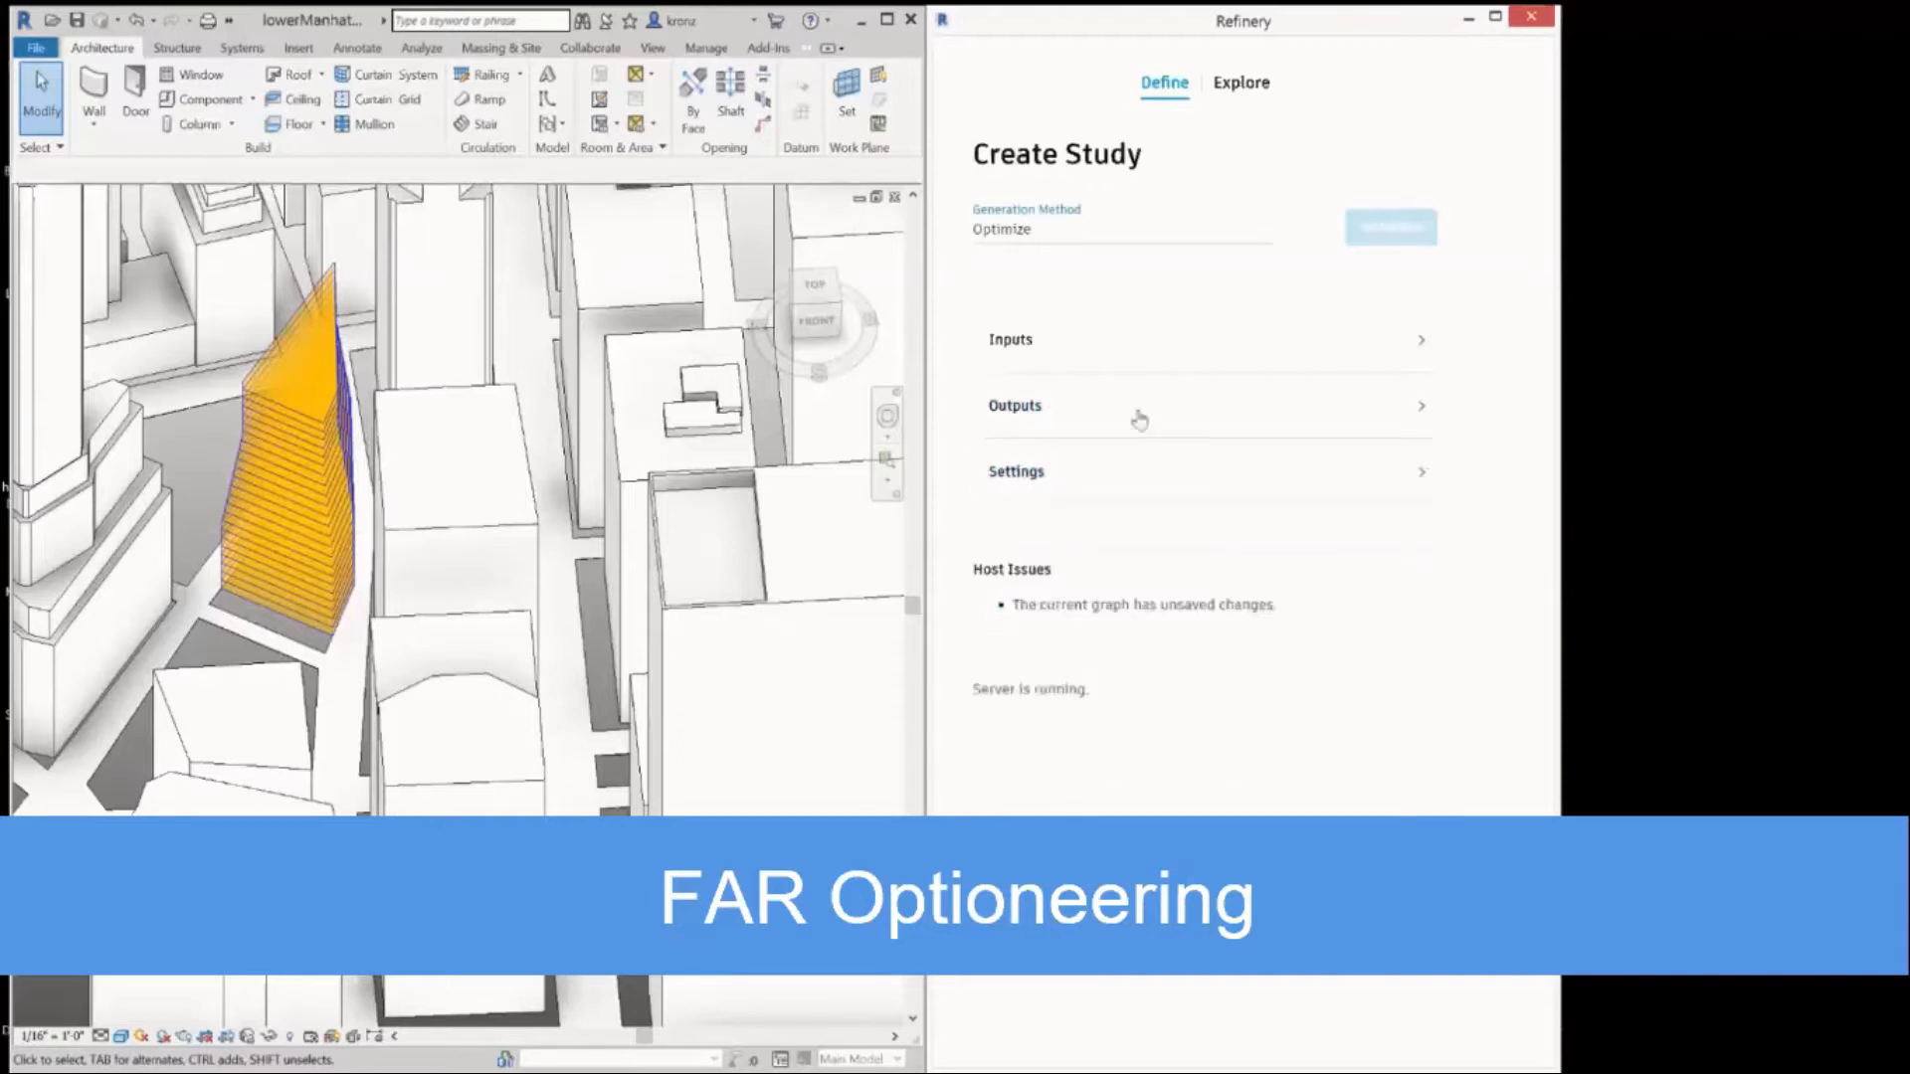
# Generate the optimization study and show its results in a widened Refinery window.
pyautogui.click(1390, 227)
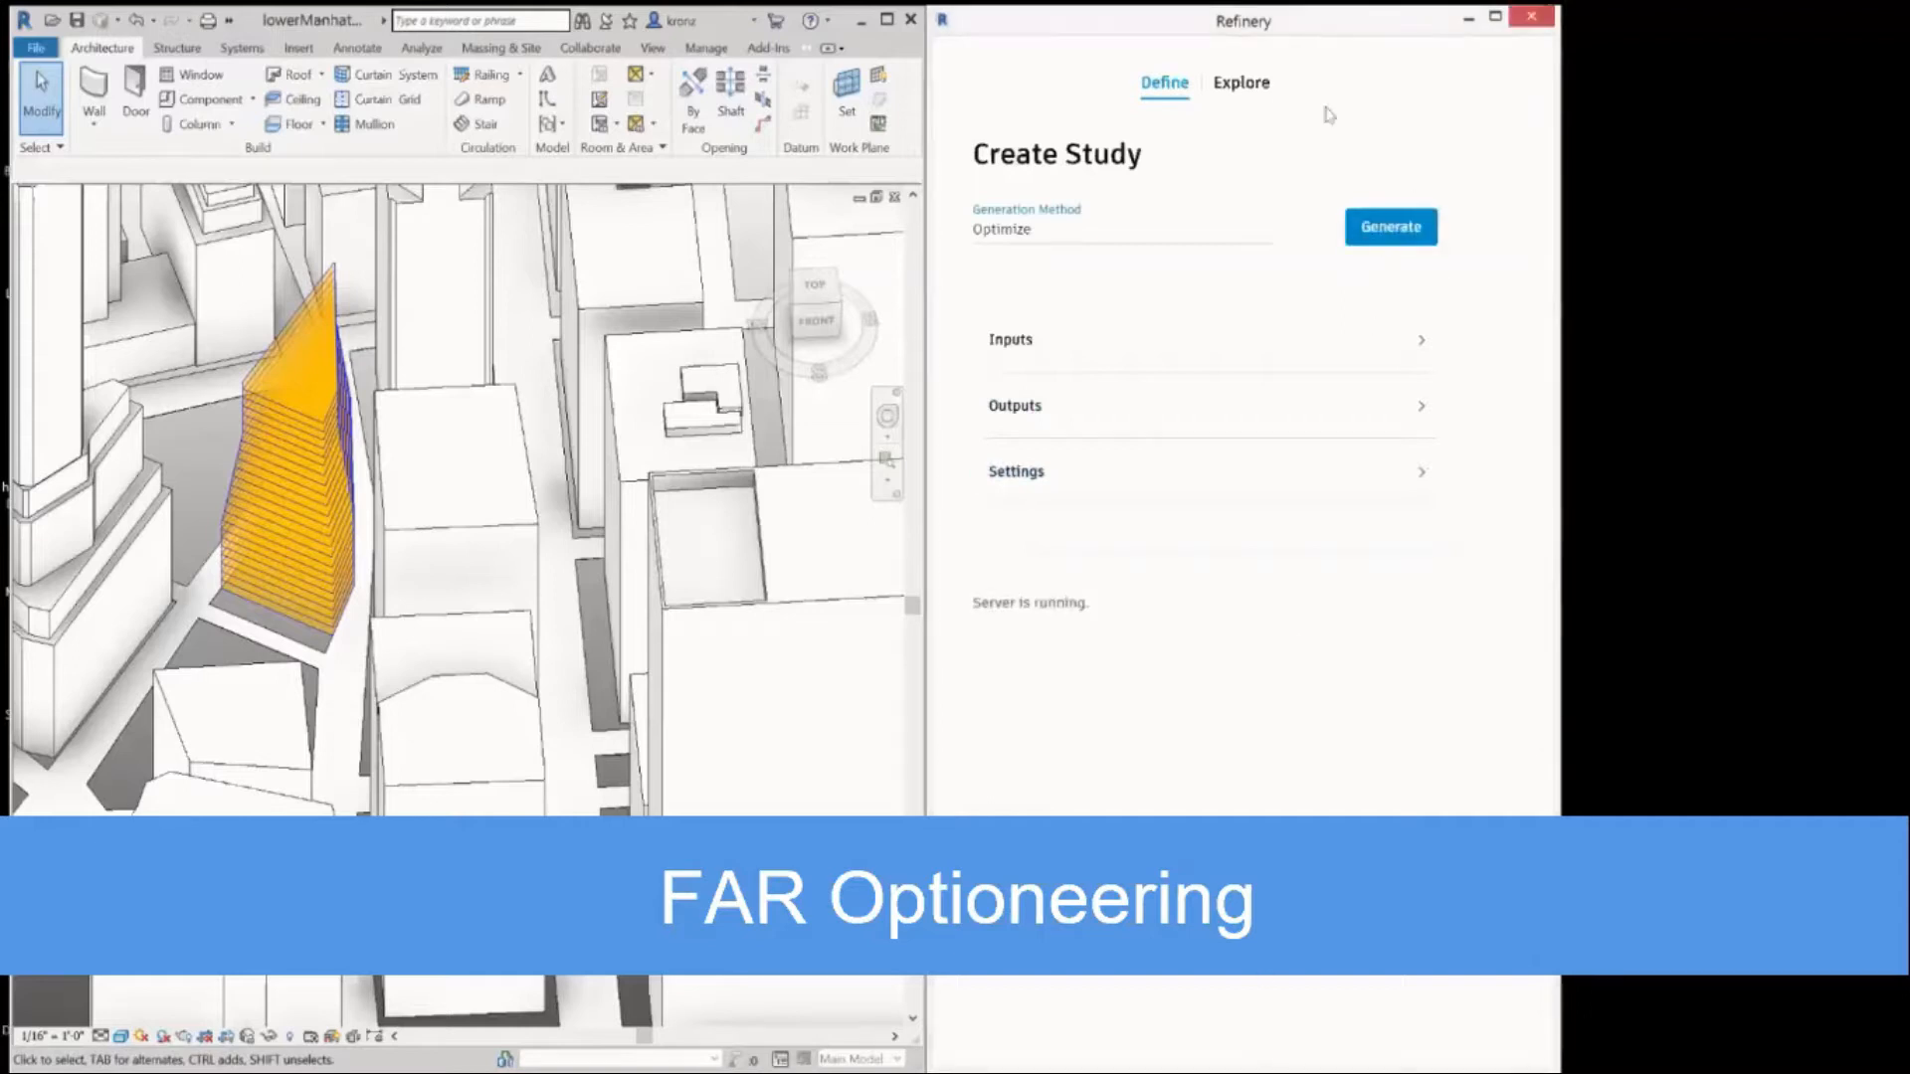
pyautogui.click(1246, 88)
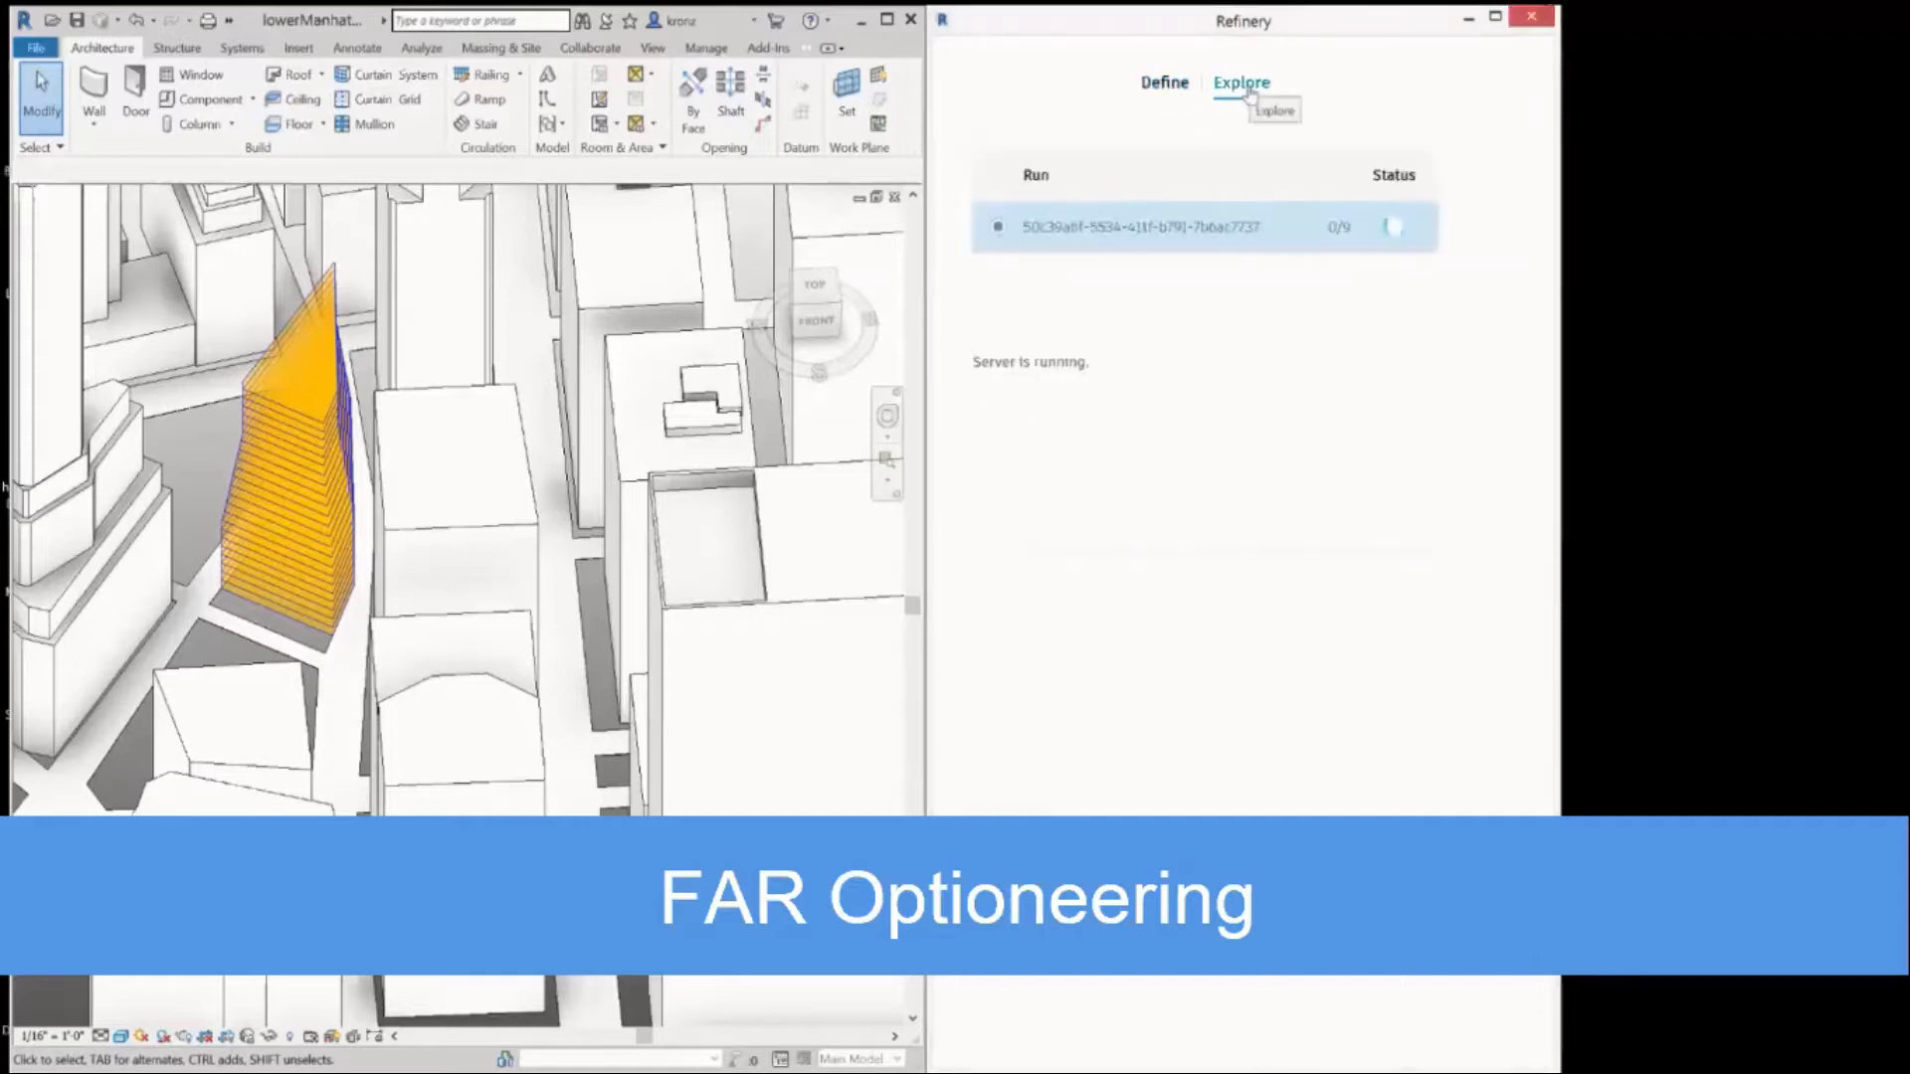
pyautogui.moveTo(1562, 961); pyautogui.dragTo(1908, 961)
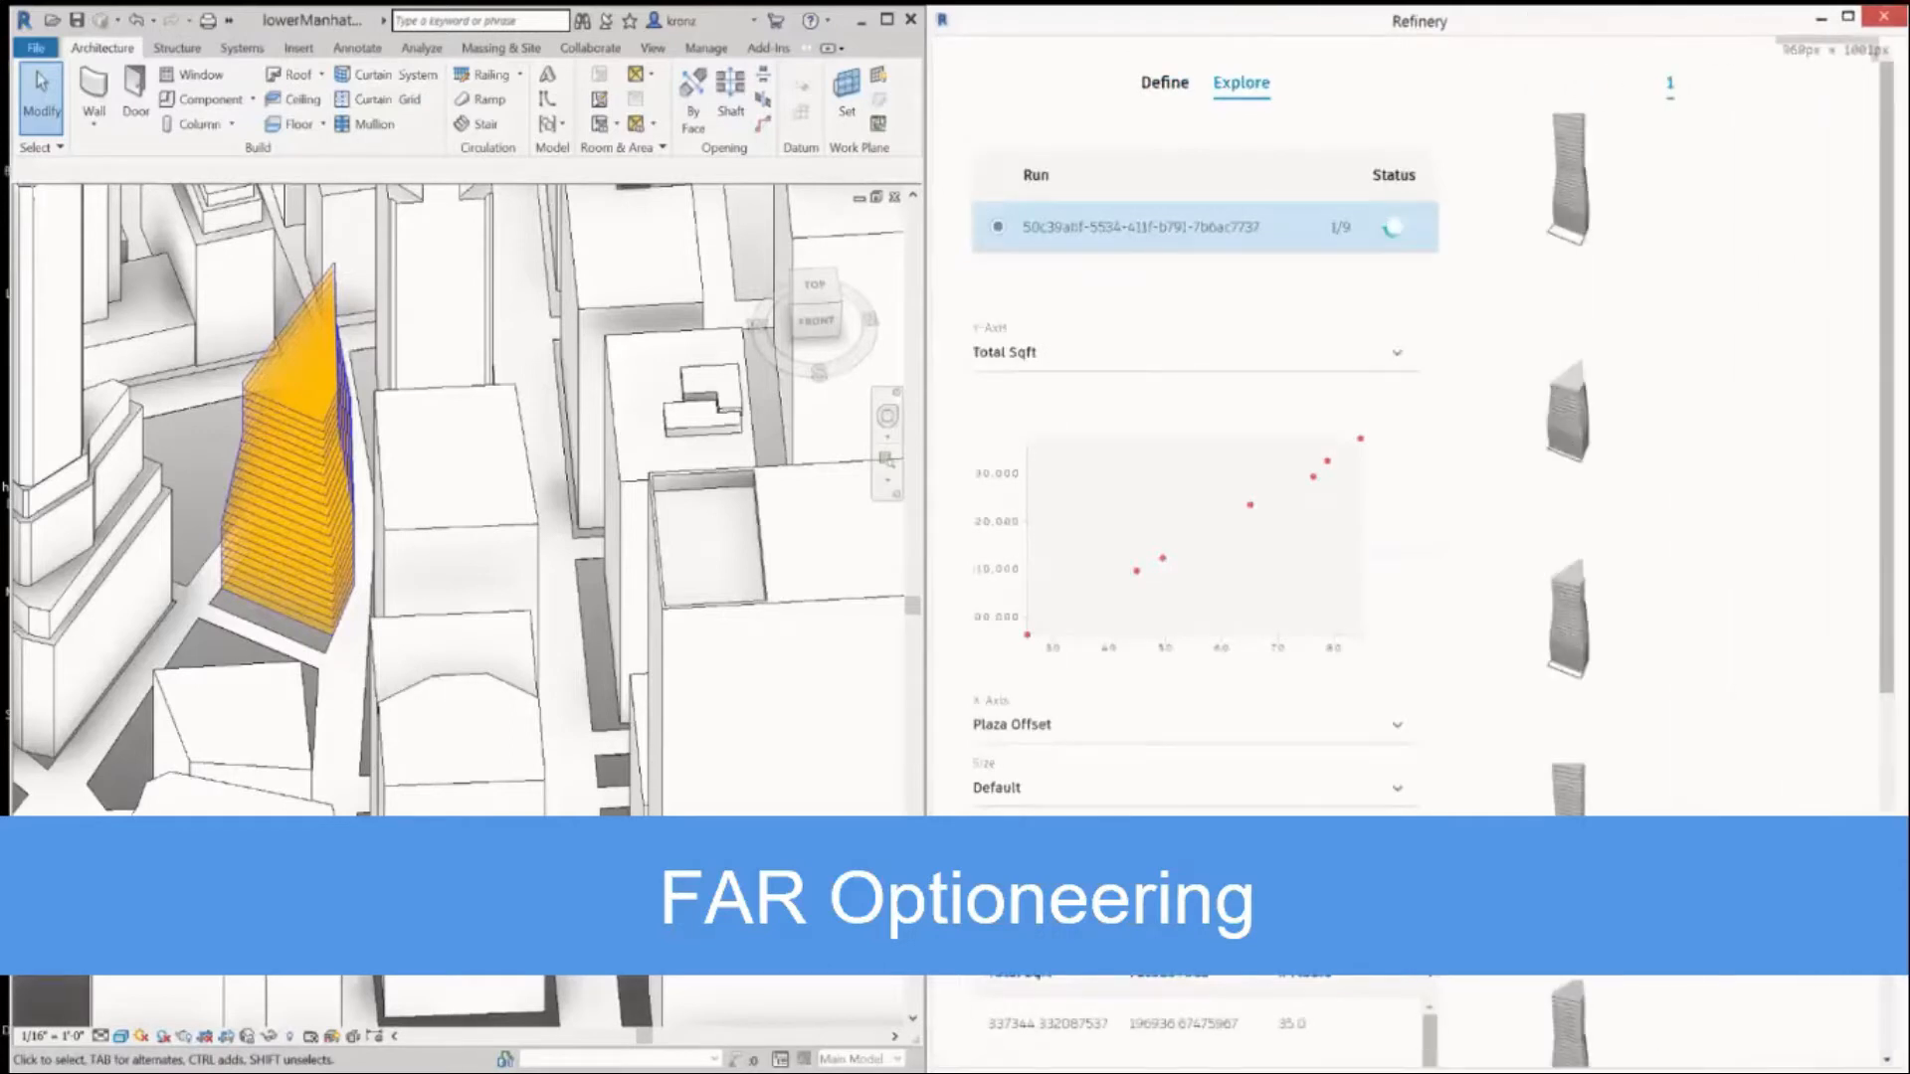
pyautogui.moveTo(866, 657); pyautogui.dragTo(680, 657)
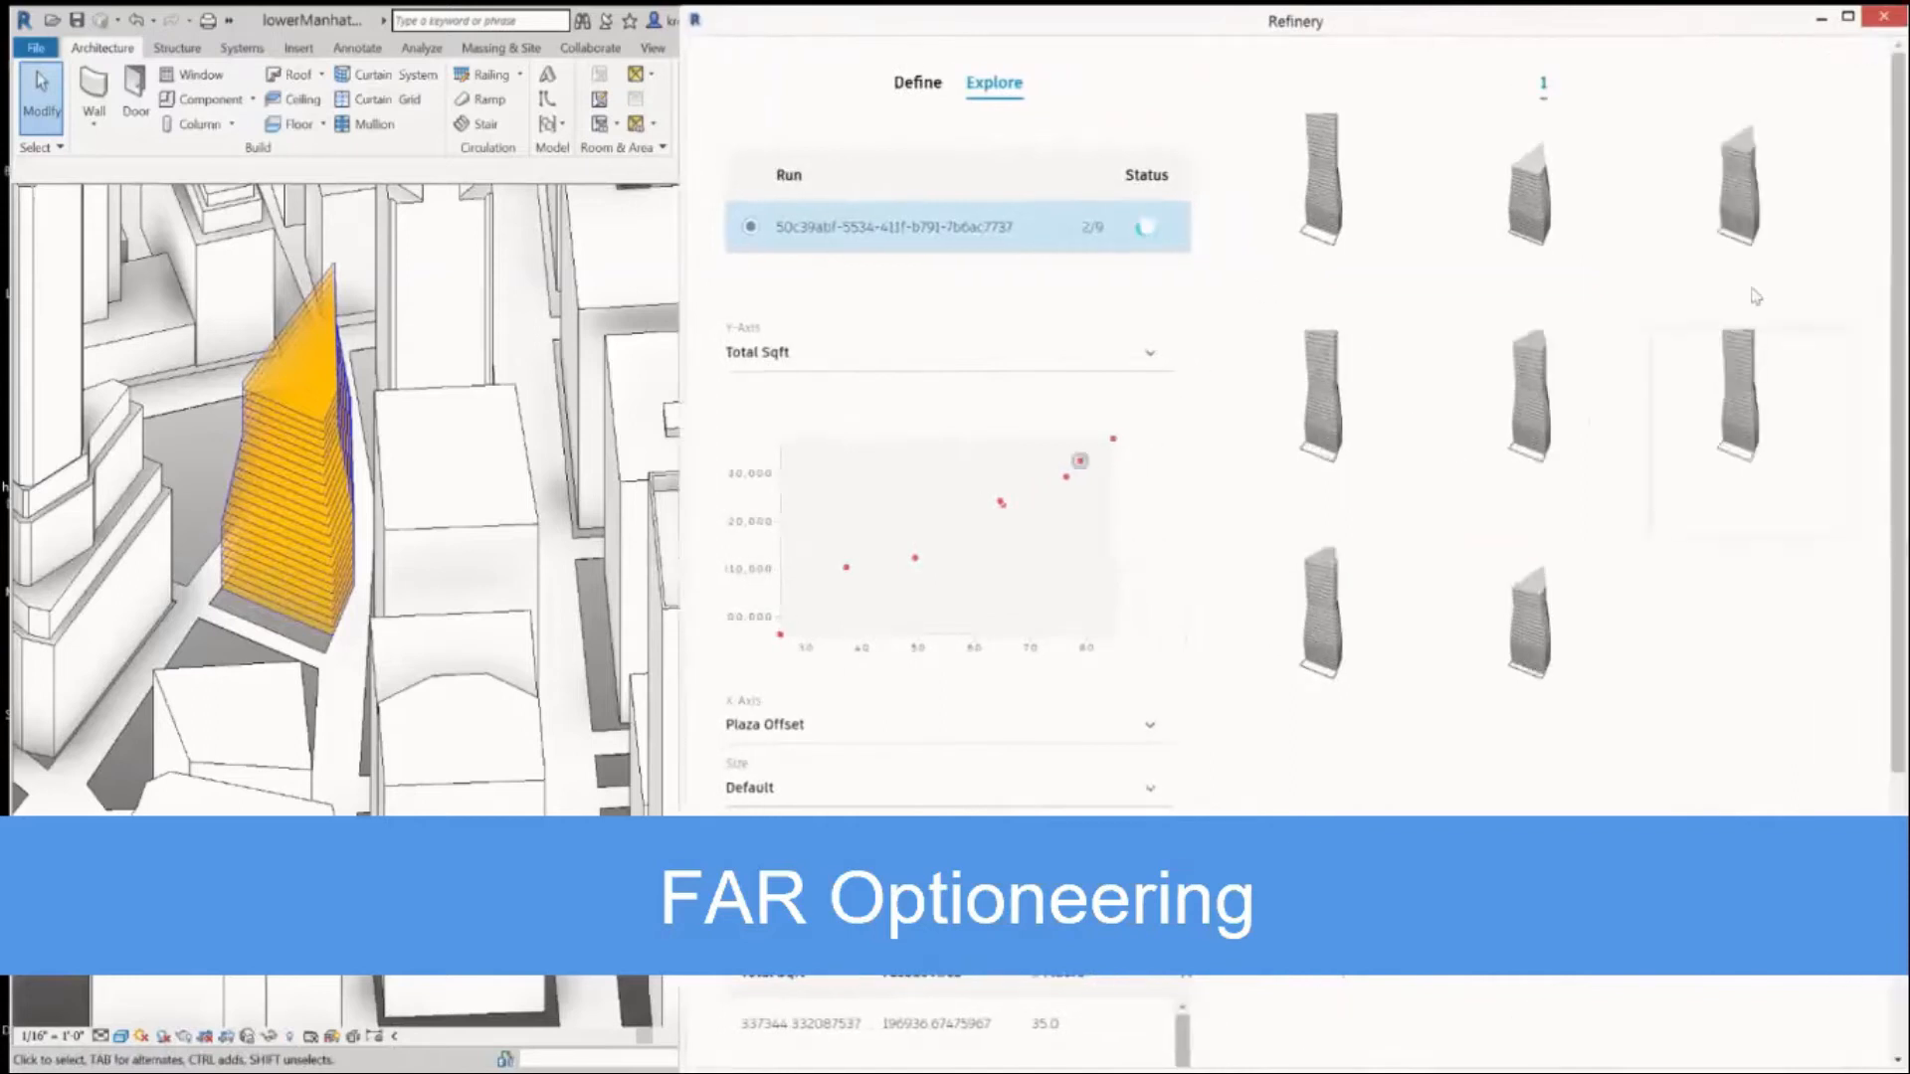
# Preview two generated tower options in the model and open the results chart's X-axis choices.
pyautogui.click(1544, 221)
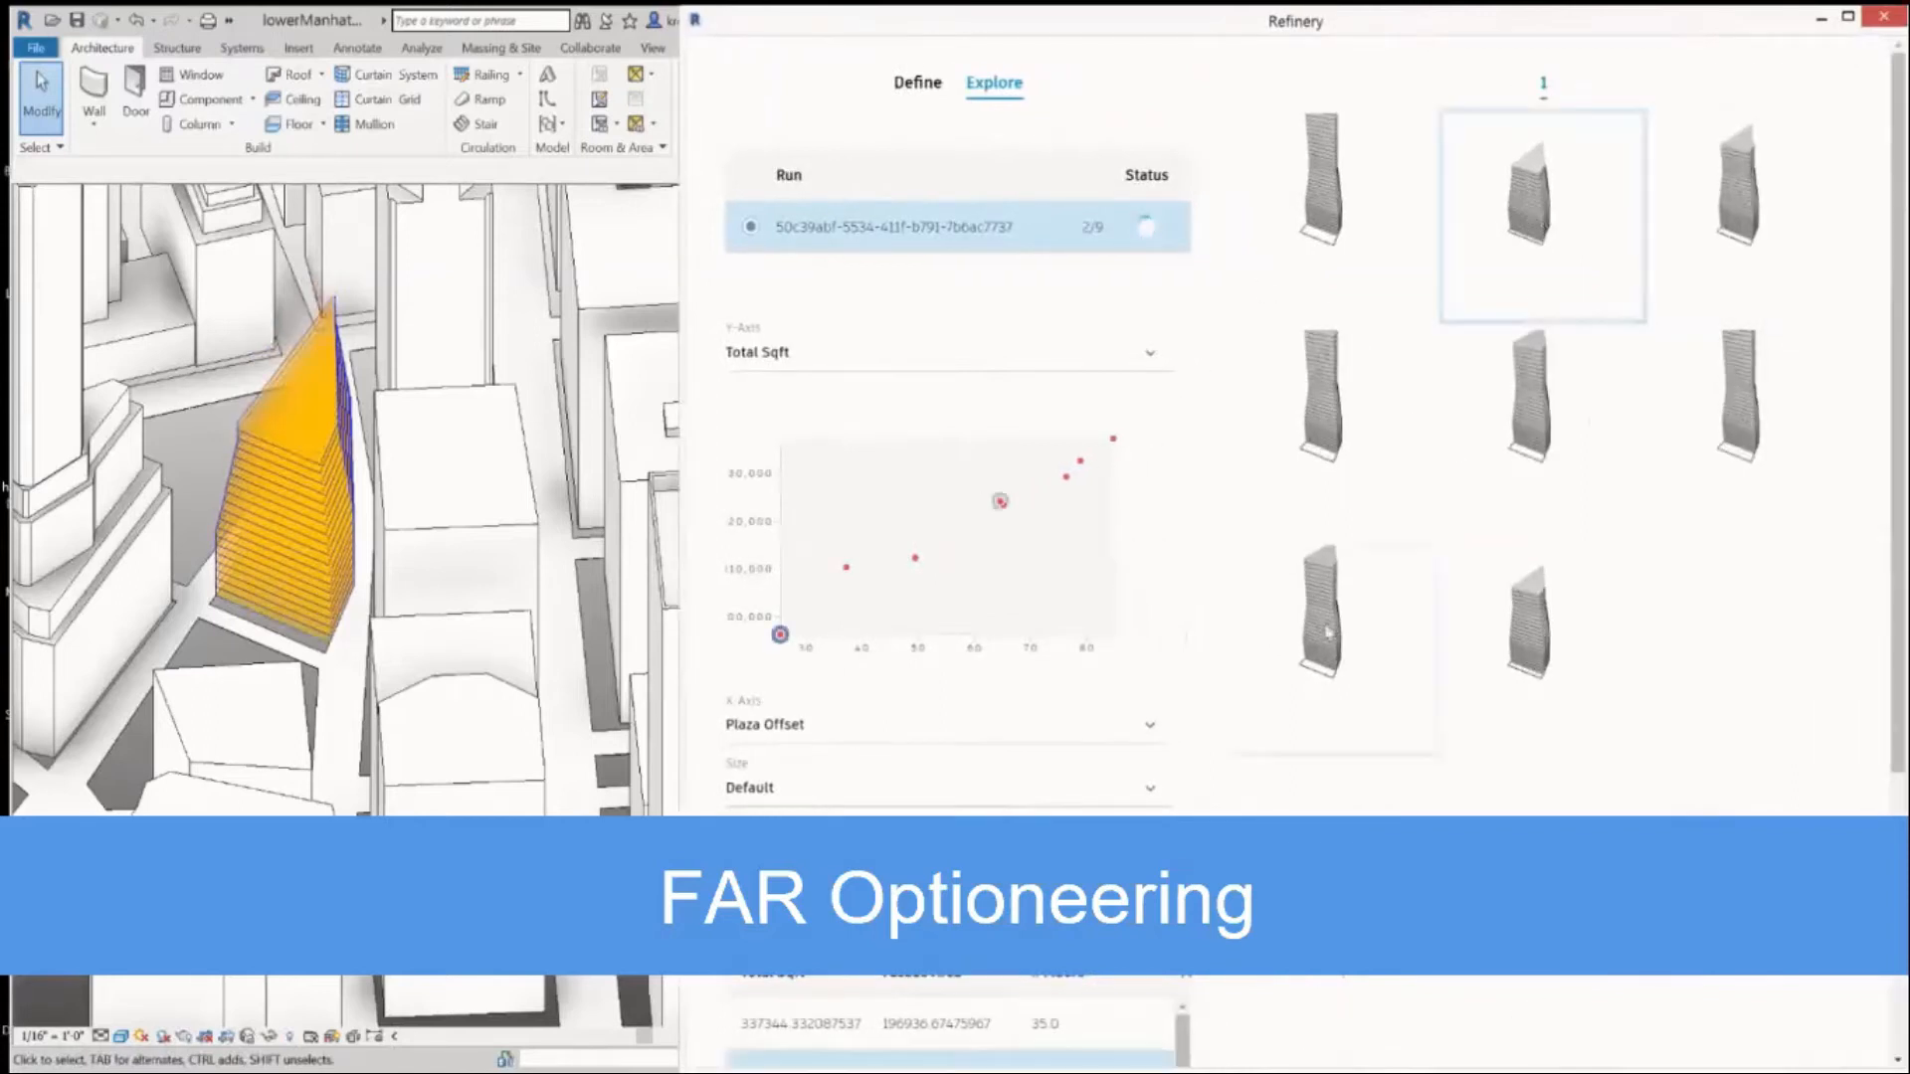
pyautogui.click(1328, 632)
pyautogui.click(773, 736)
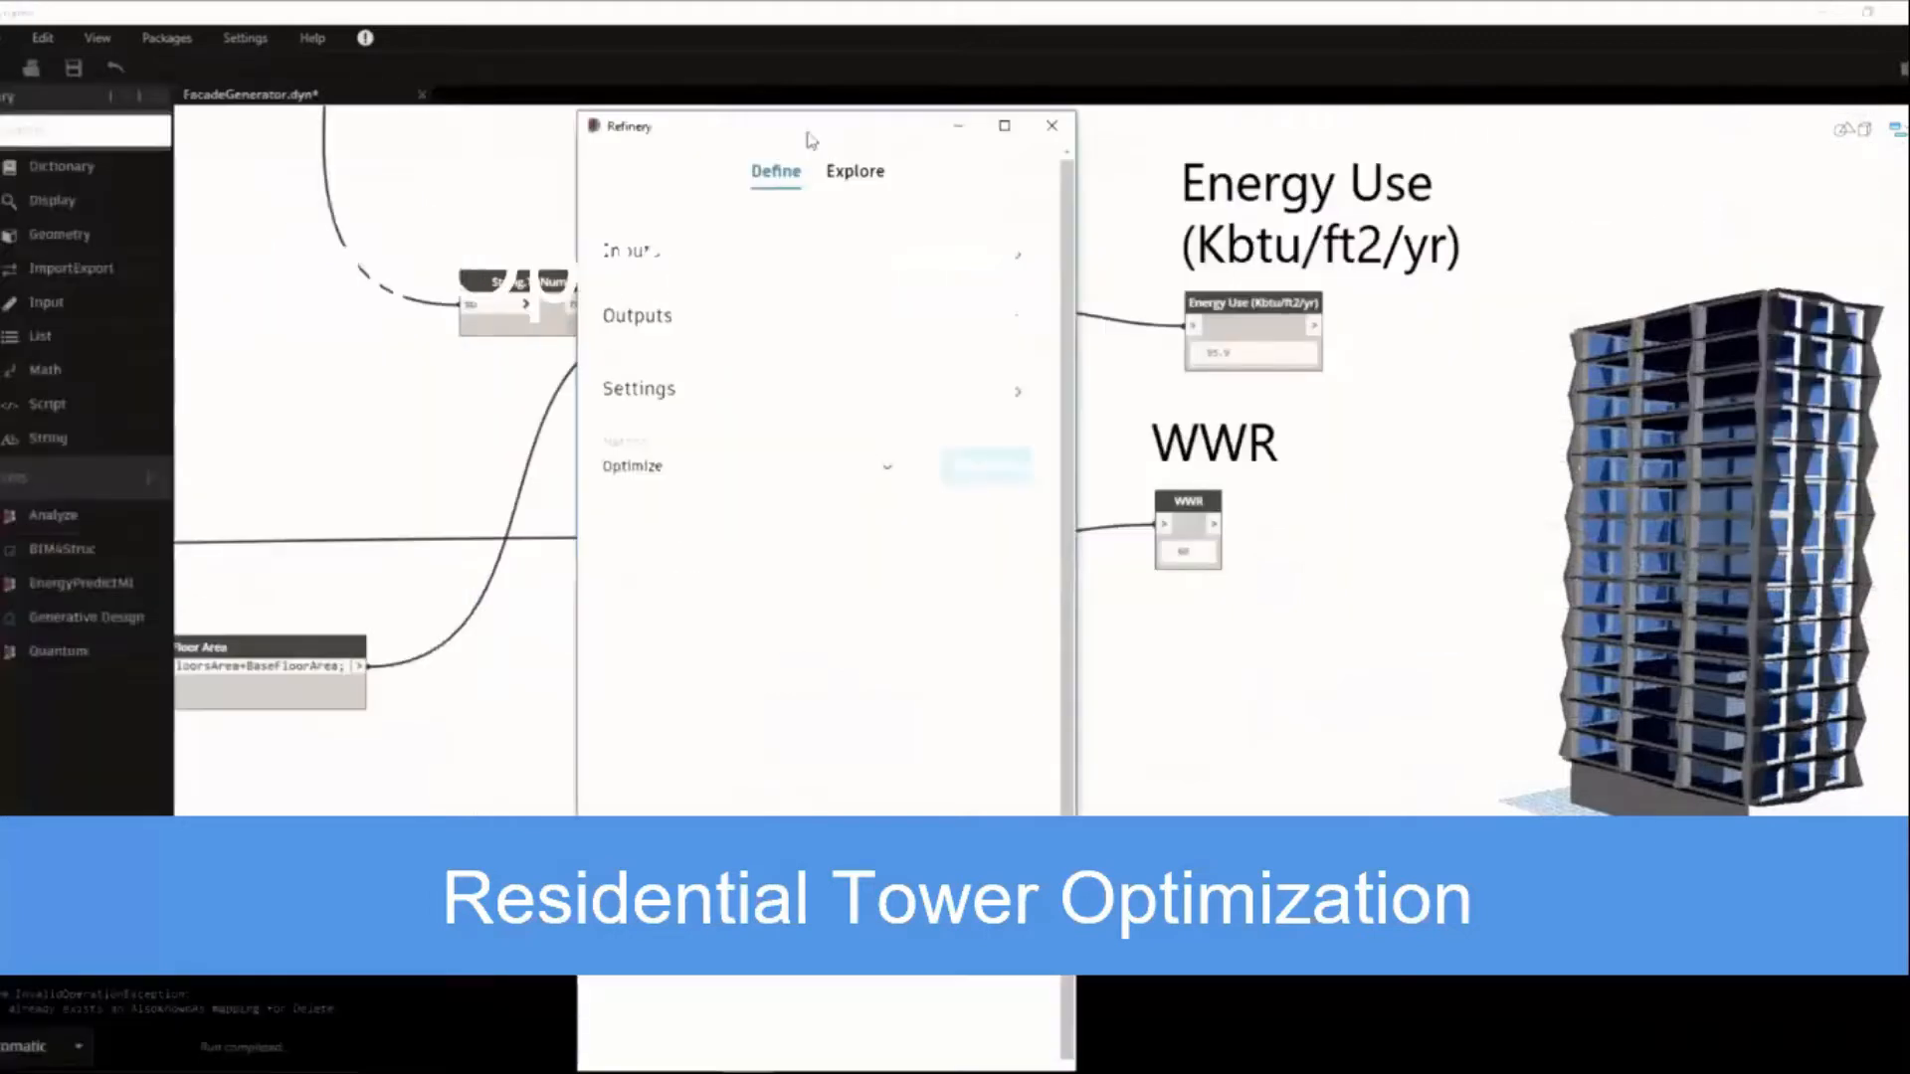
# Set the facade study's Window-Wall Ratio North to 0.5 and Window Bays to 2.
pyautogui.moveTo(809, 139); pyautogui.dragTo(889, 135)
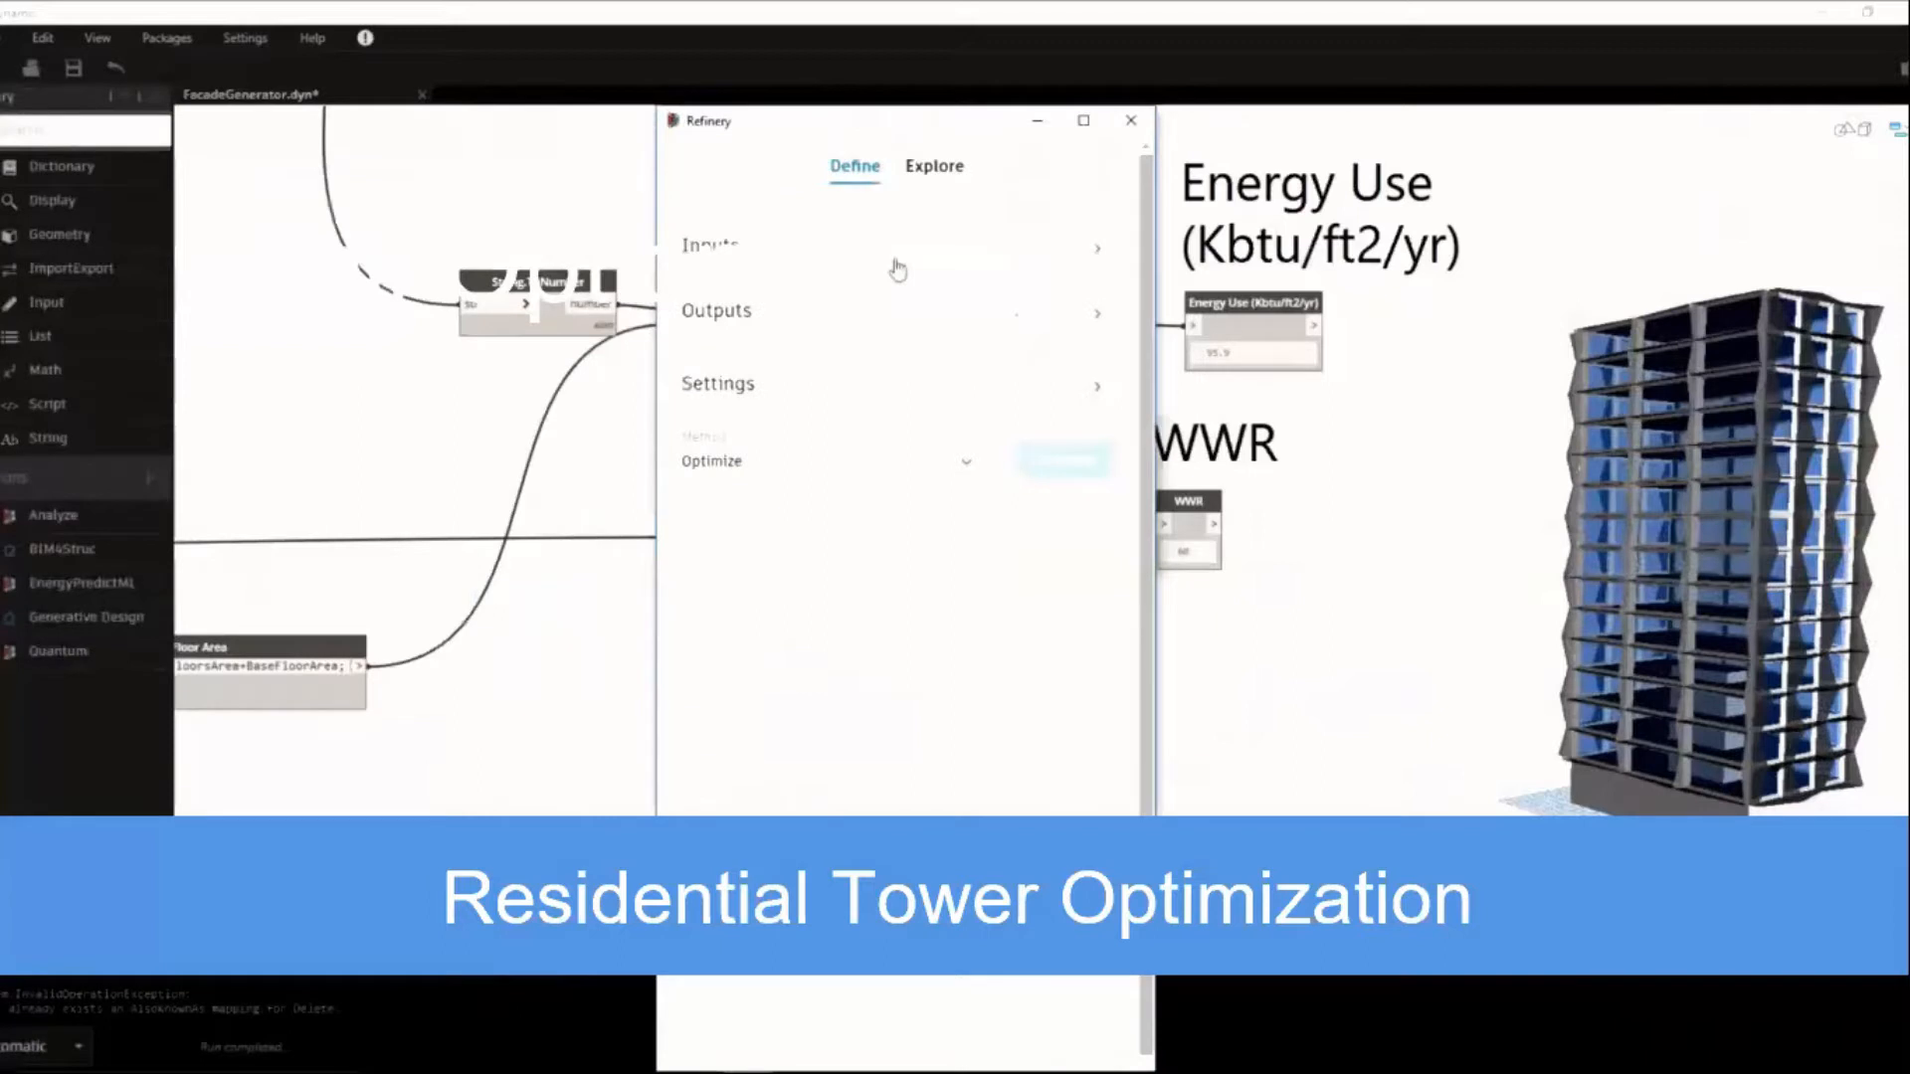
pyautogui.click(897, 266)
pyautogui.click(841, 355)
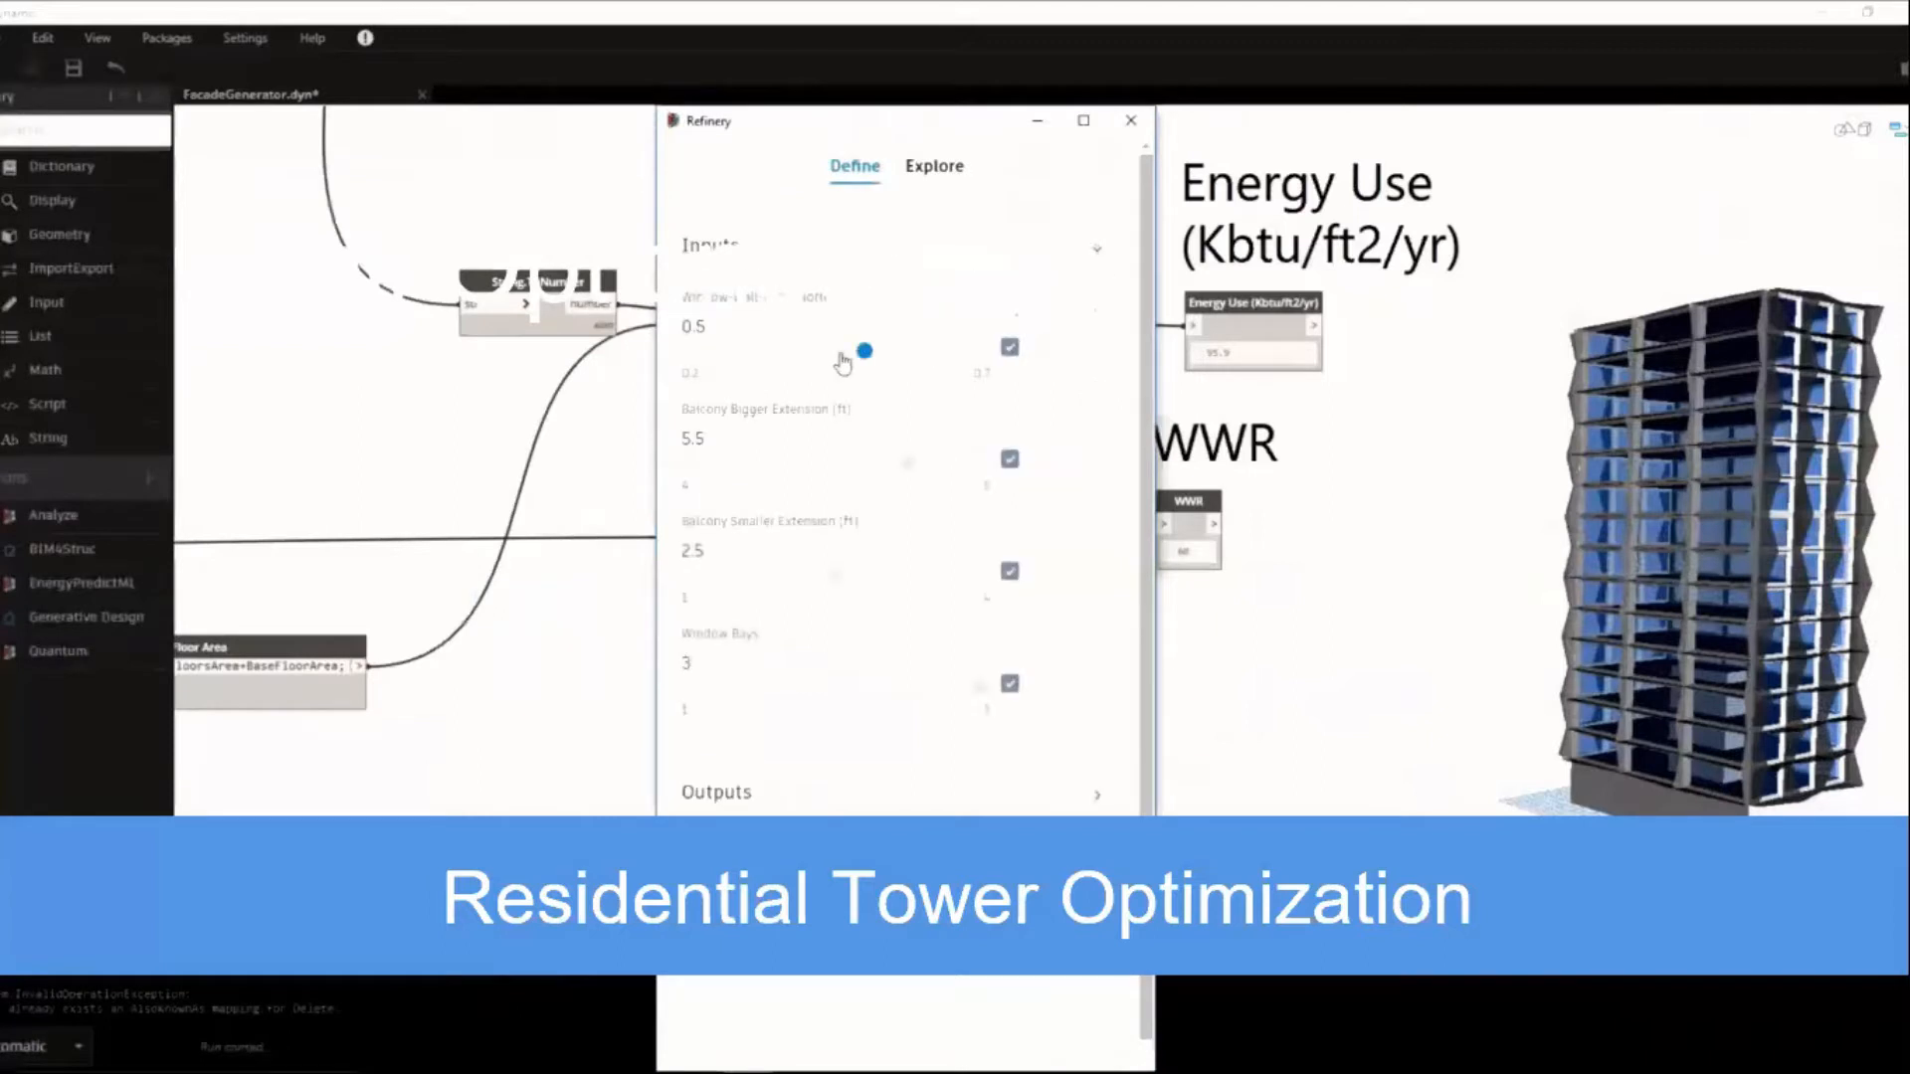
pyautogui.click(791, 693)
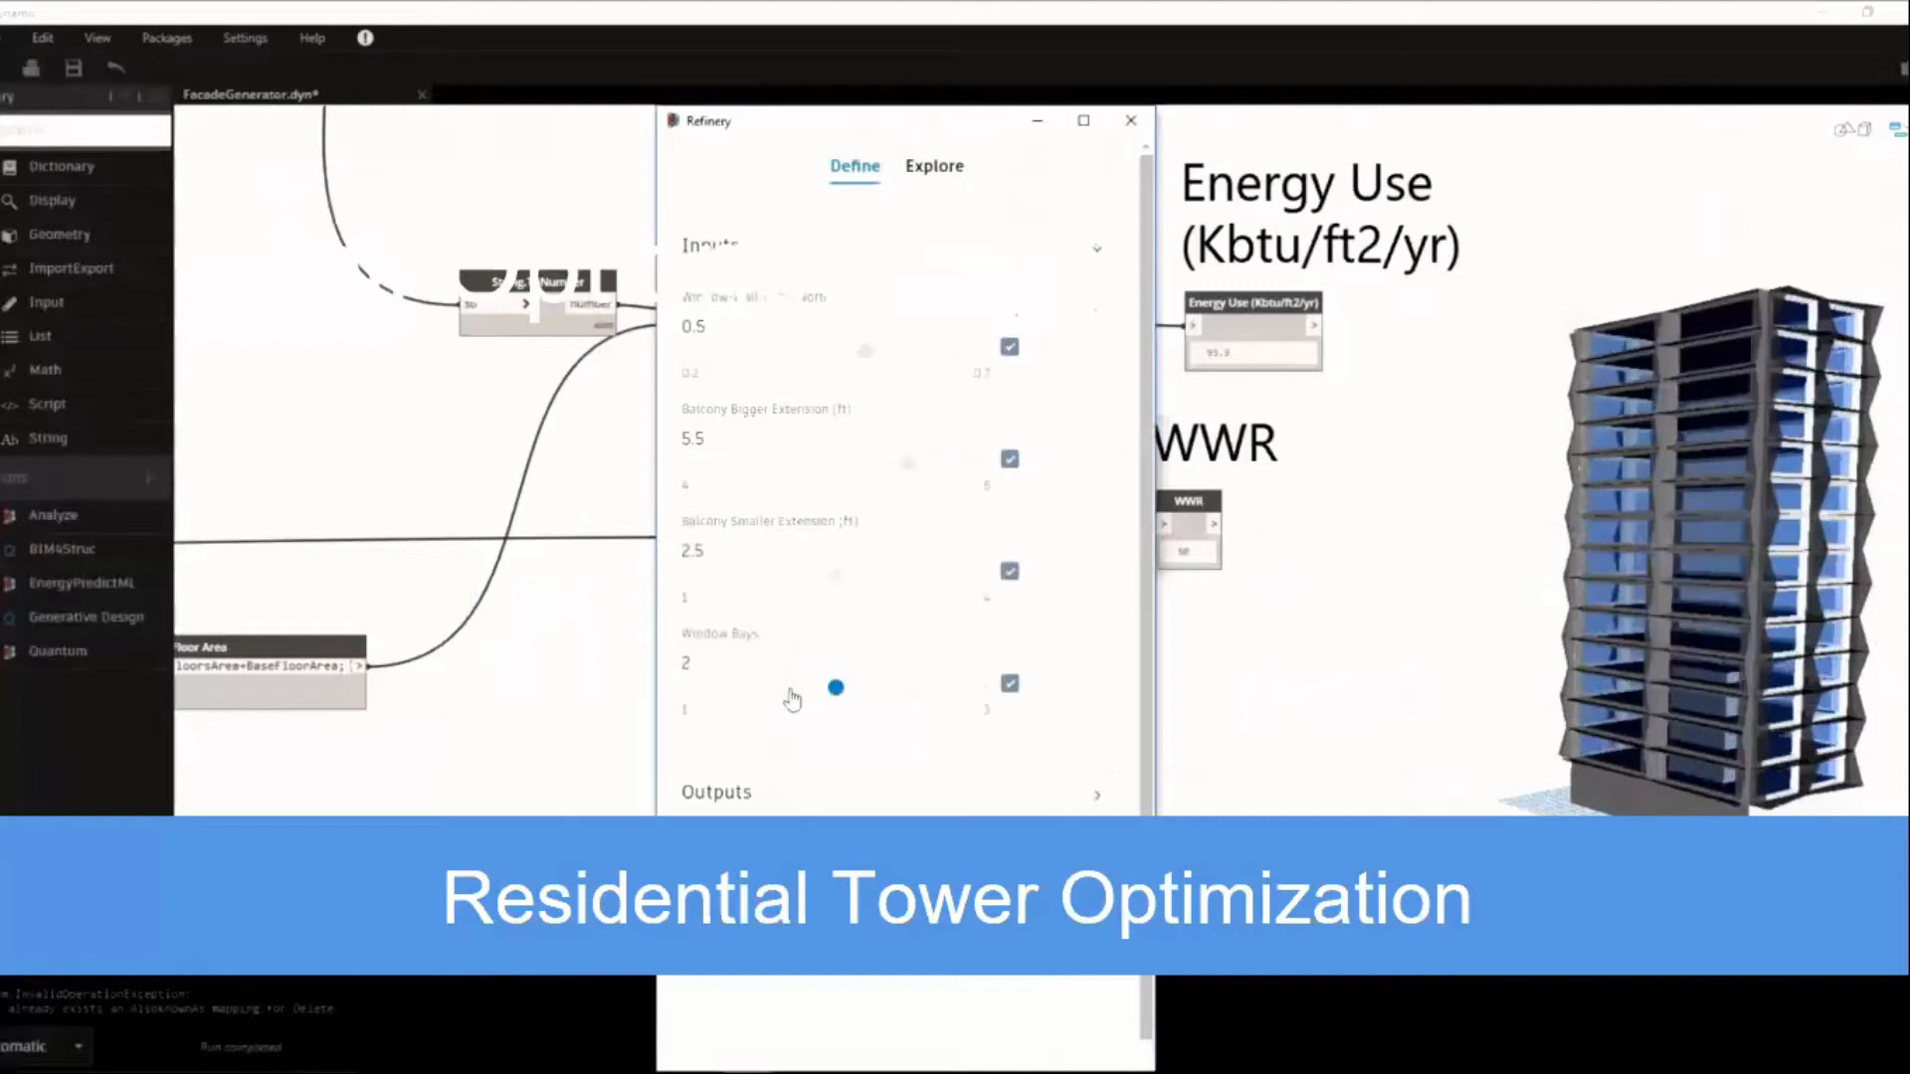
# Switch the facade study's method to Randomize and generate the design options.
pyautogui.click(837, 802)
pyautogui.scroll(-1, 838, 804)
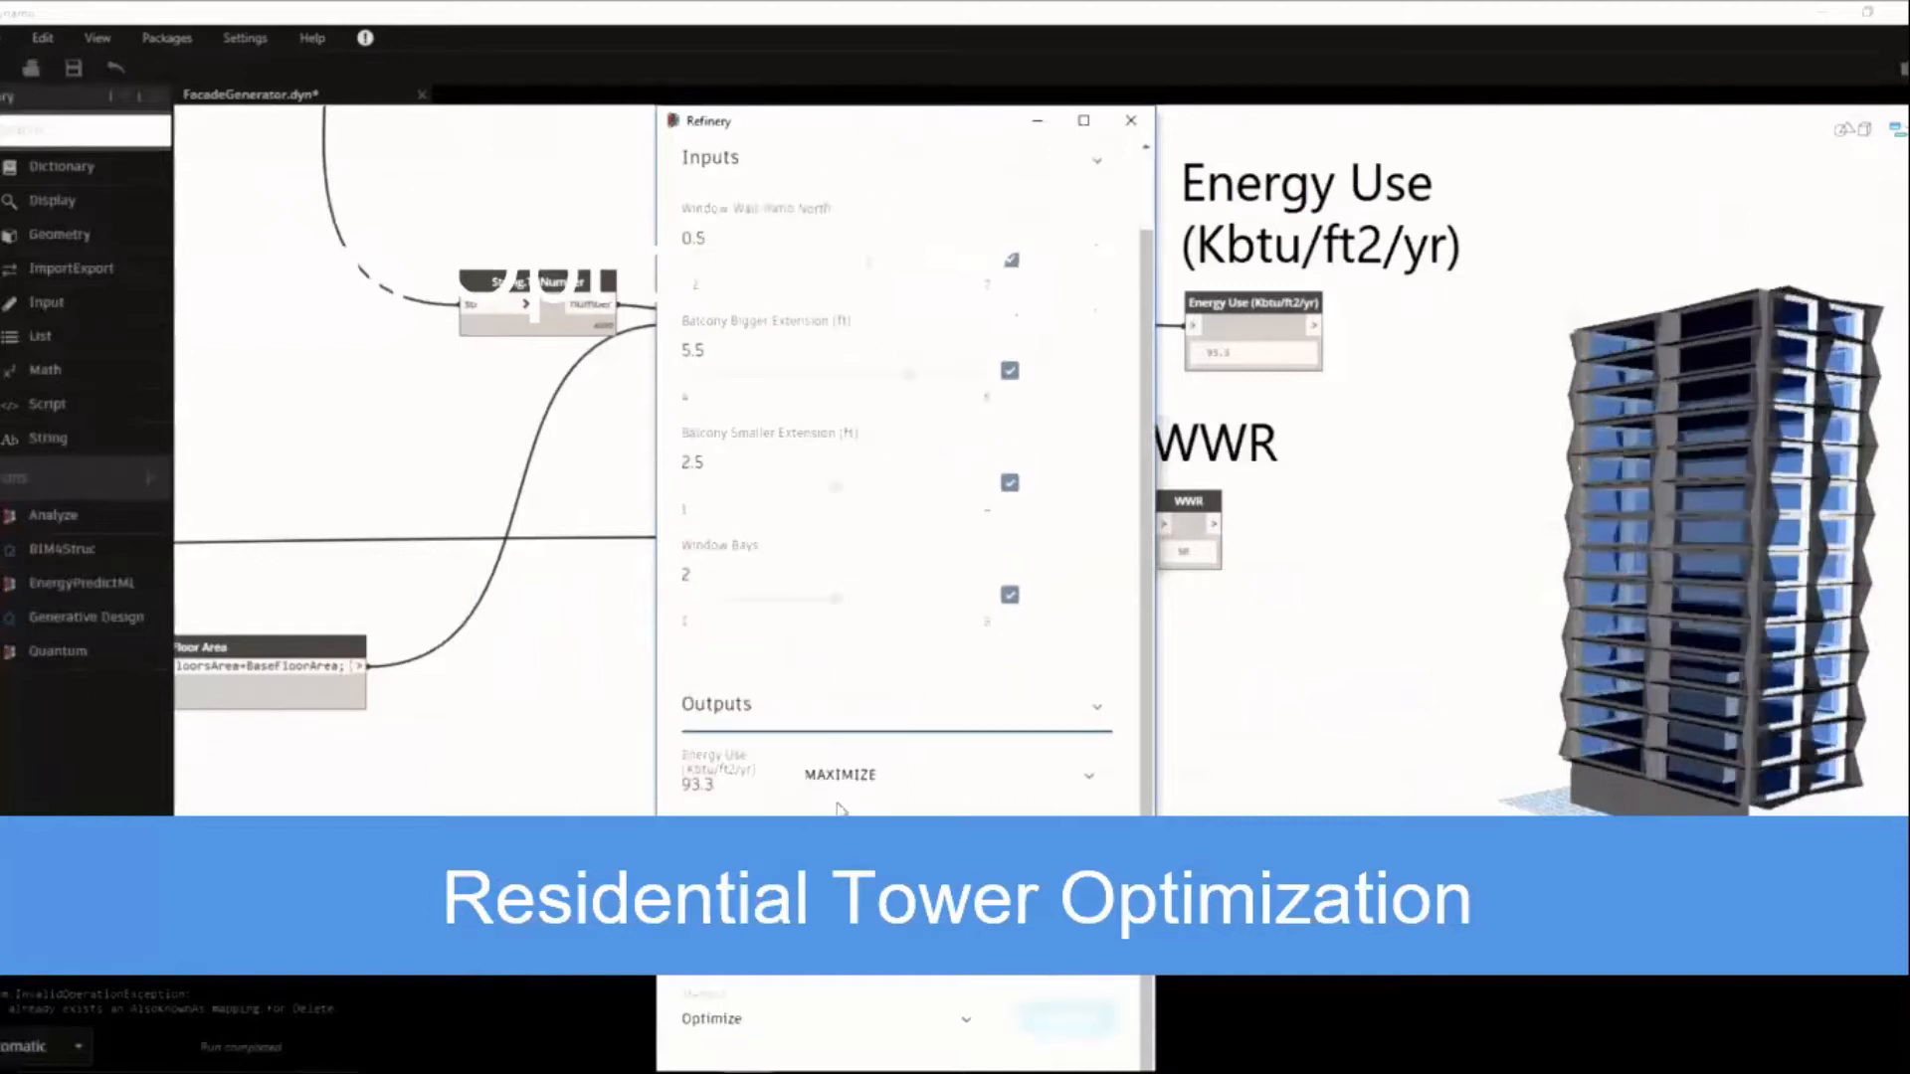
pyautogui.scroll(-1, 837, 808)
pyautogui.scroll(-5, 942, 708)
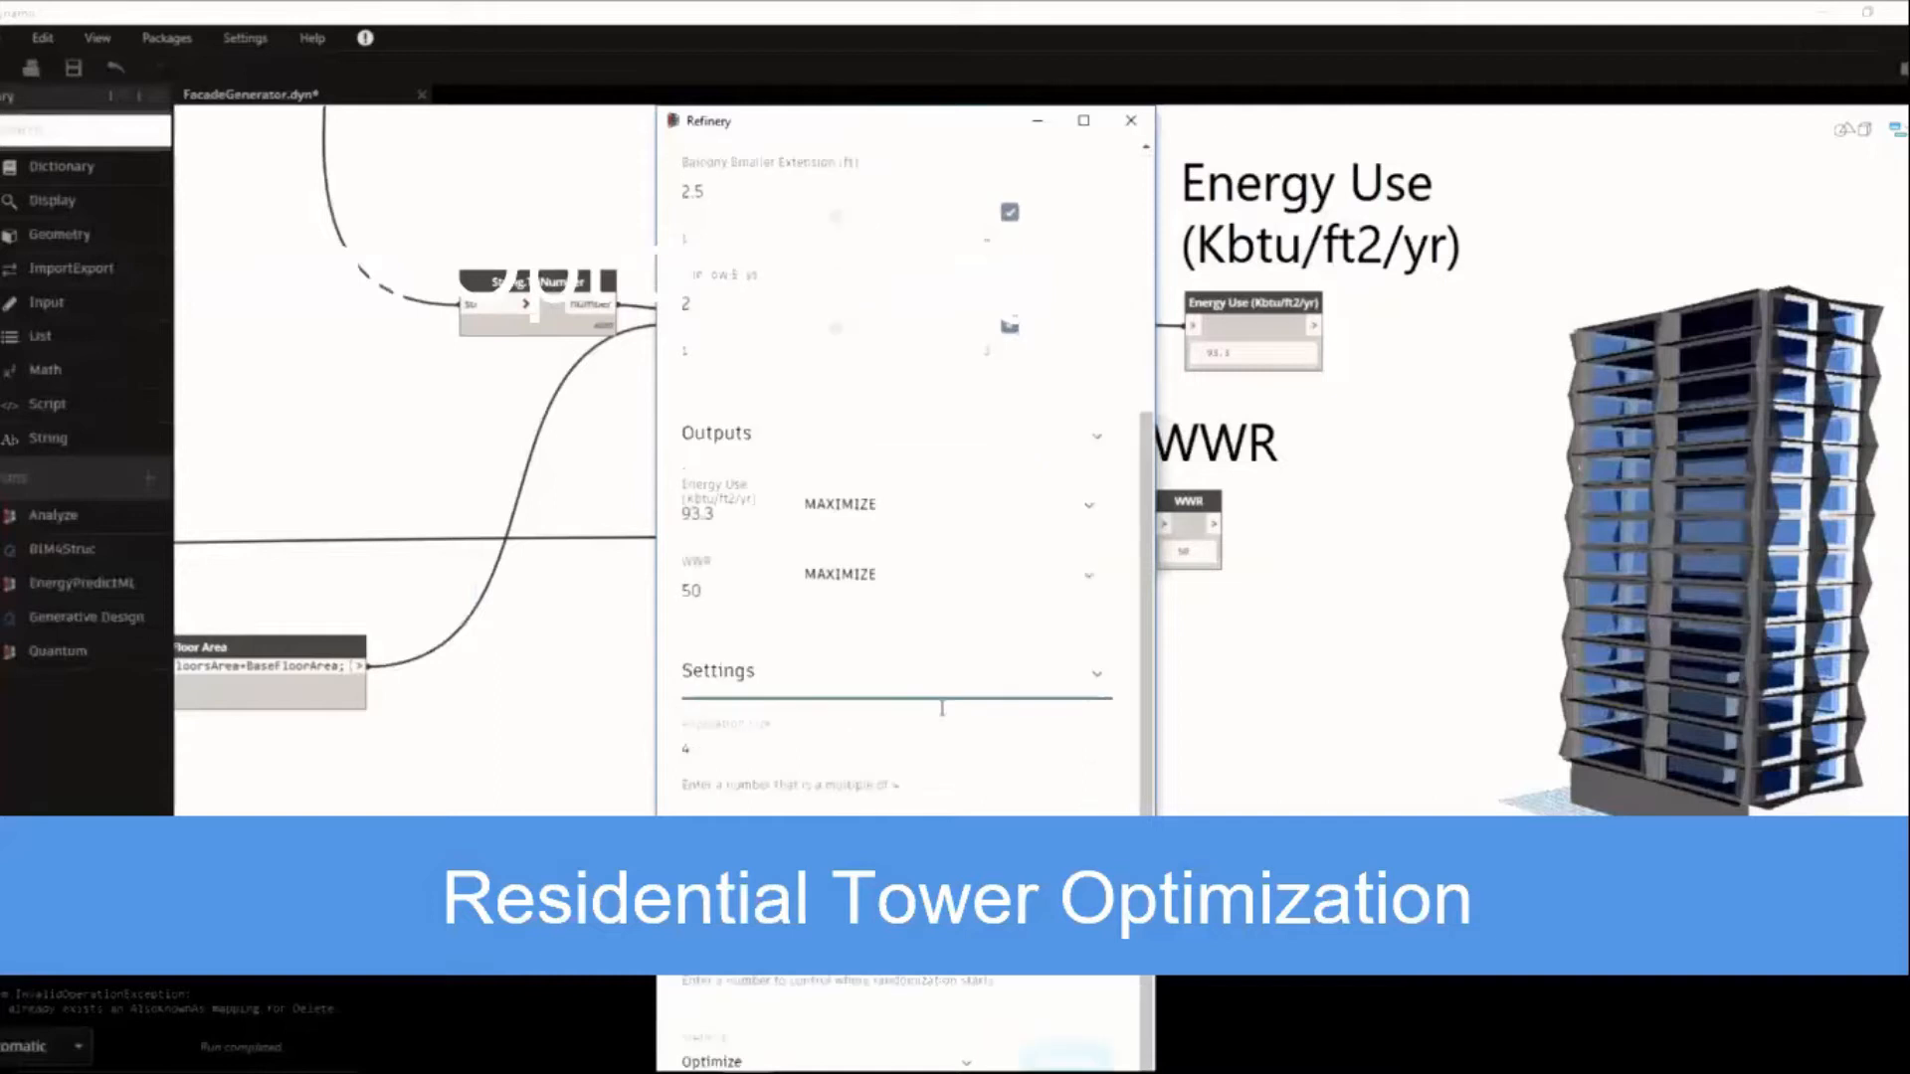
pyautogui.scroll(5, 942, 709)
pyautogui.click(899, 967)
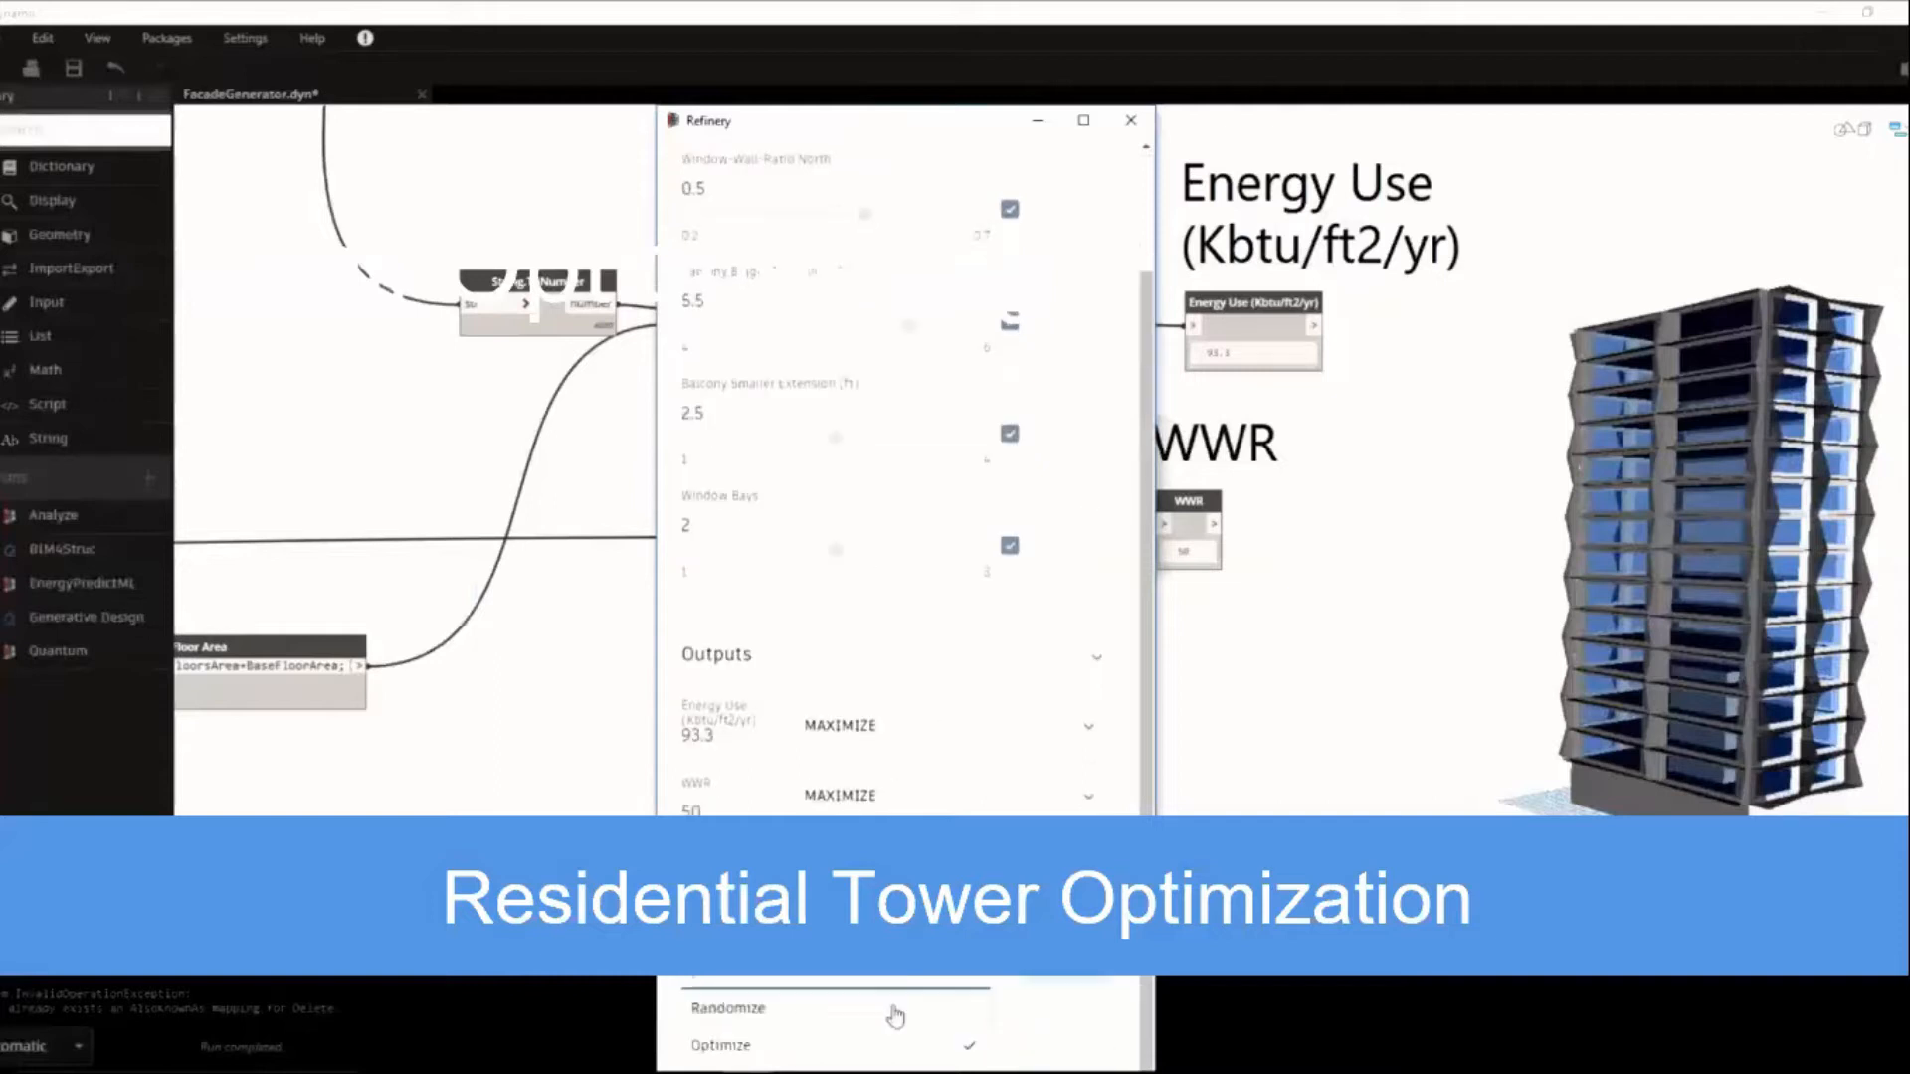
pyautogui.click(895, 1011)
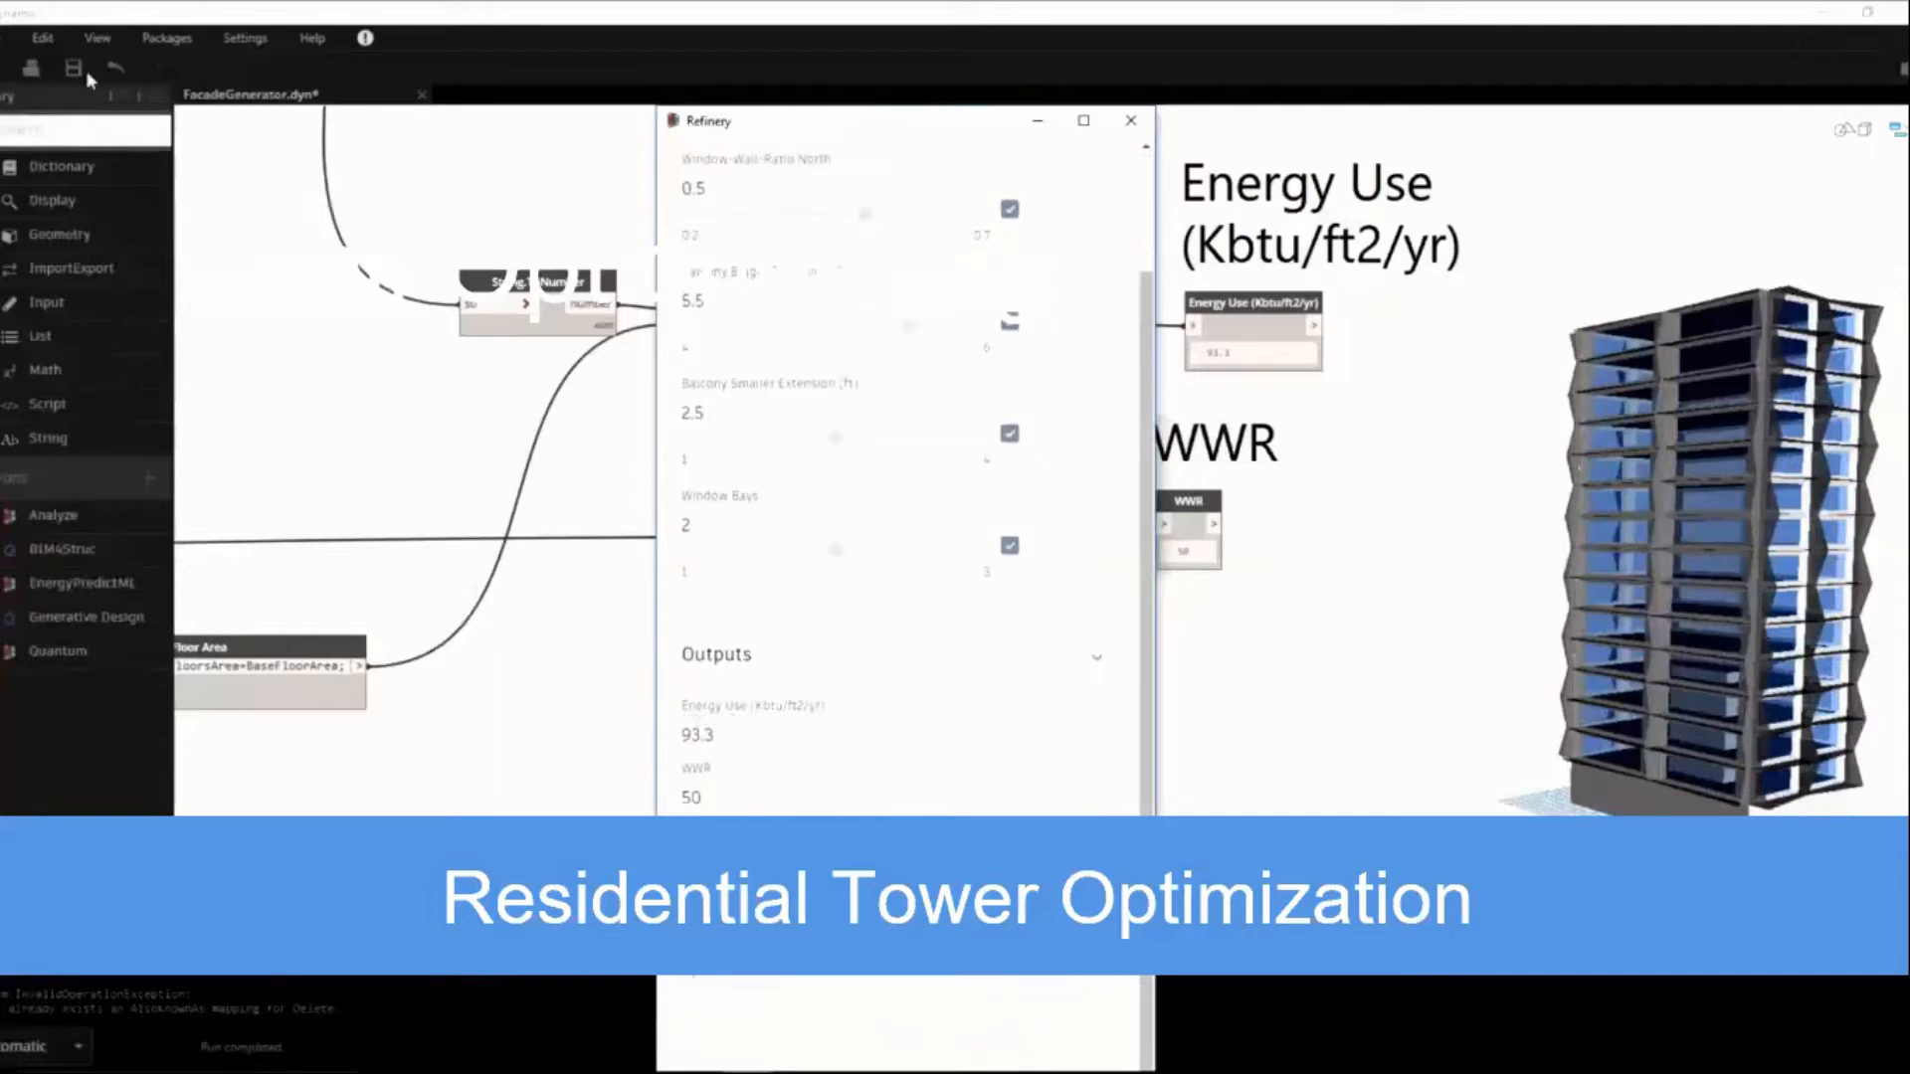
pyautogui.click(1056, 979)
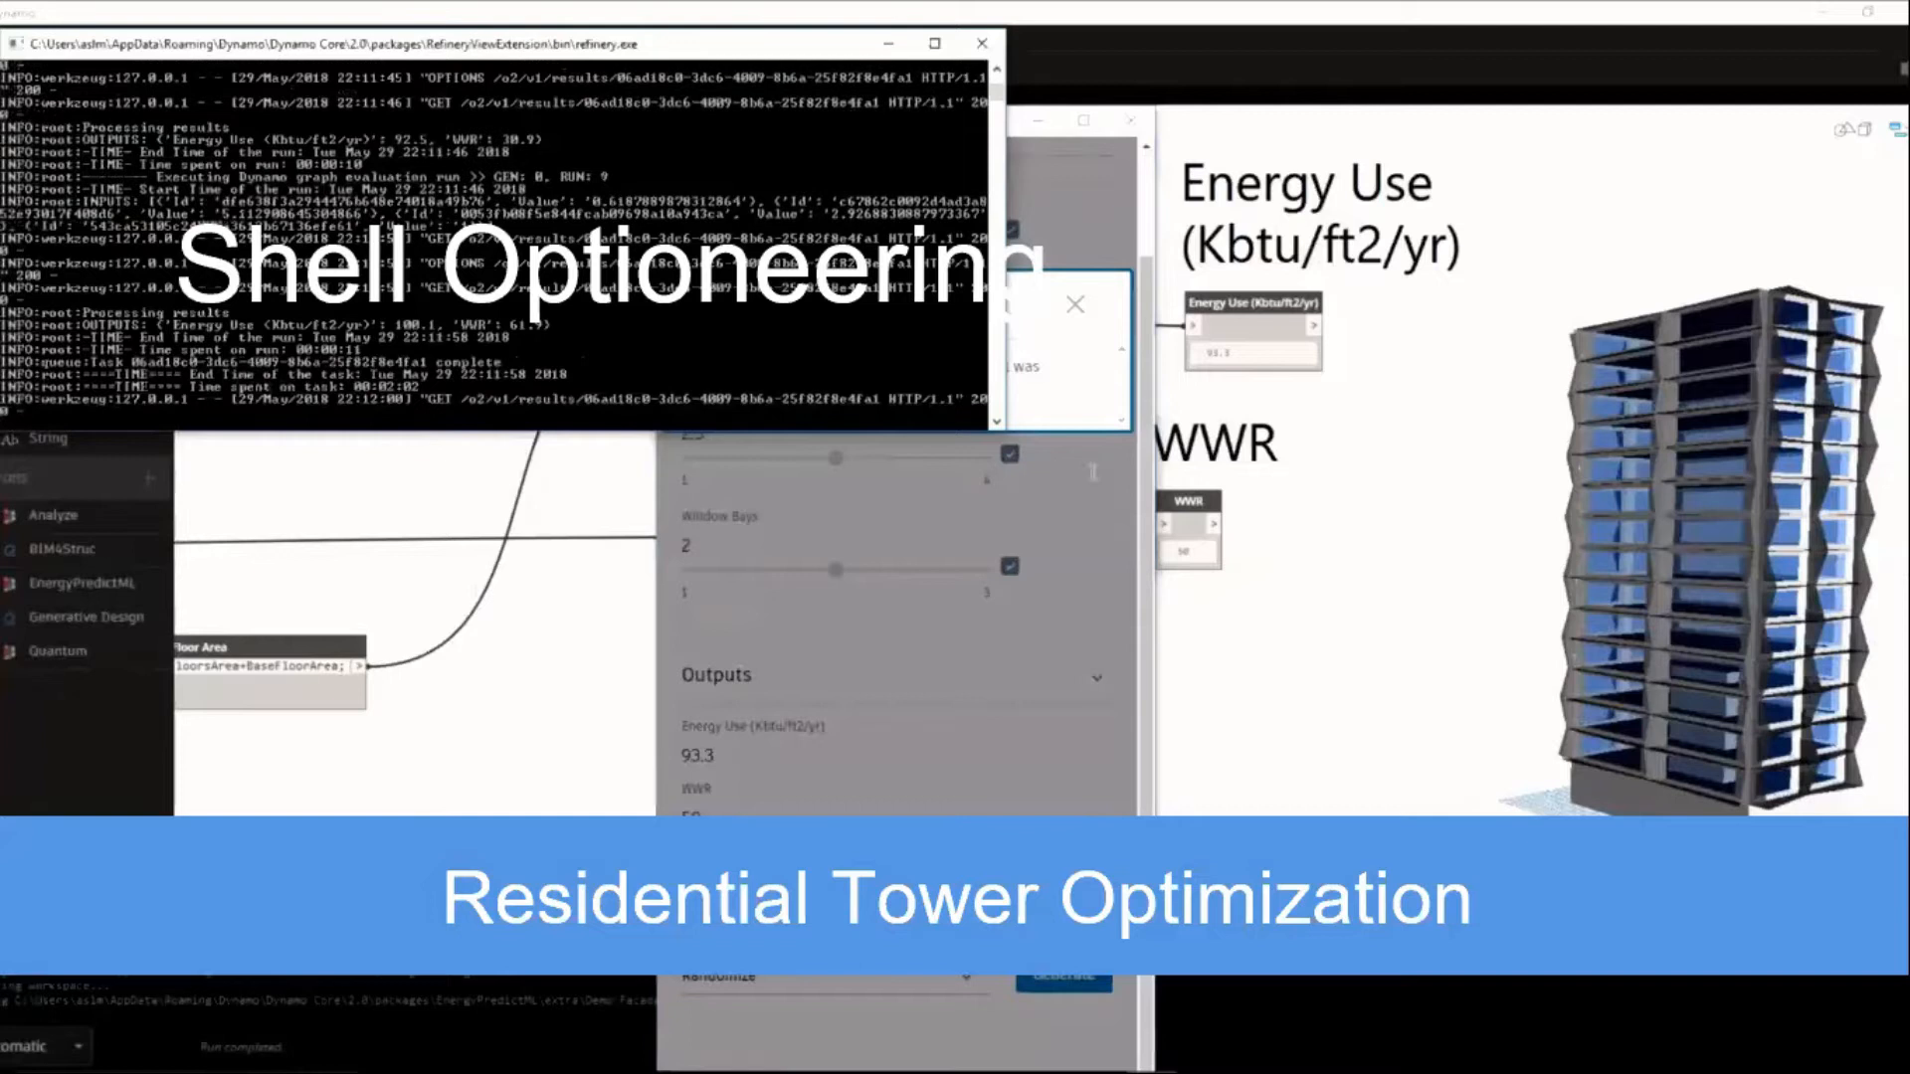
# Show the randomized facade run's results chart, sizing its points by Balcony Smaller Extension (ft) and colouring them by Balcony Bigger Extension (ft).
pyautogui.click(1076, 305)
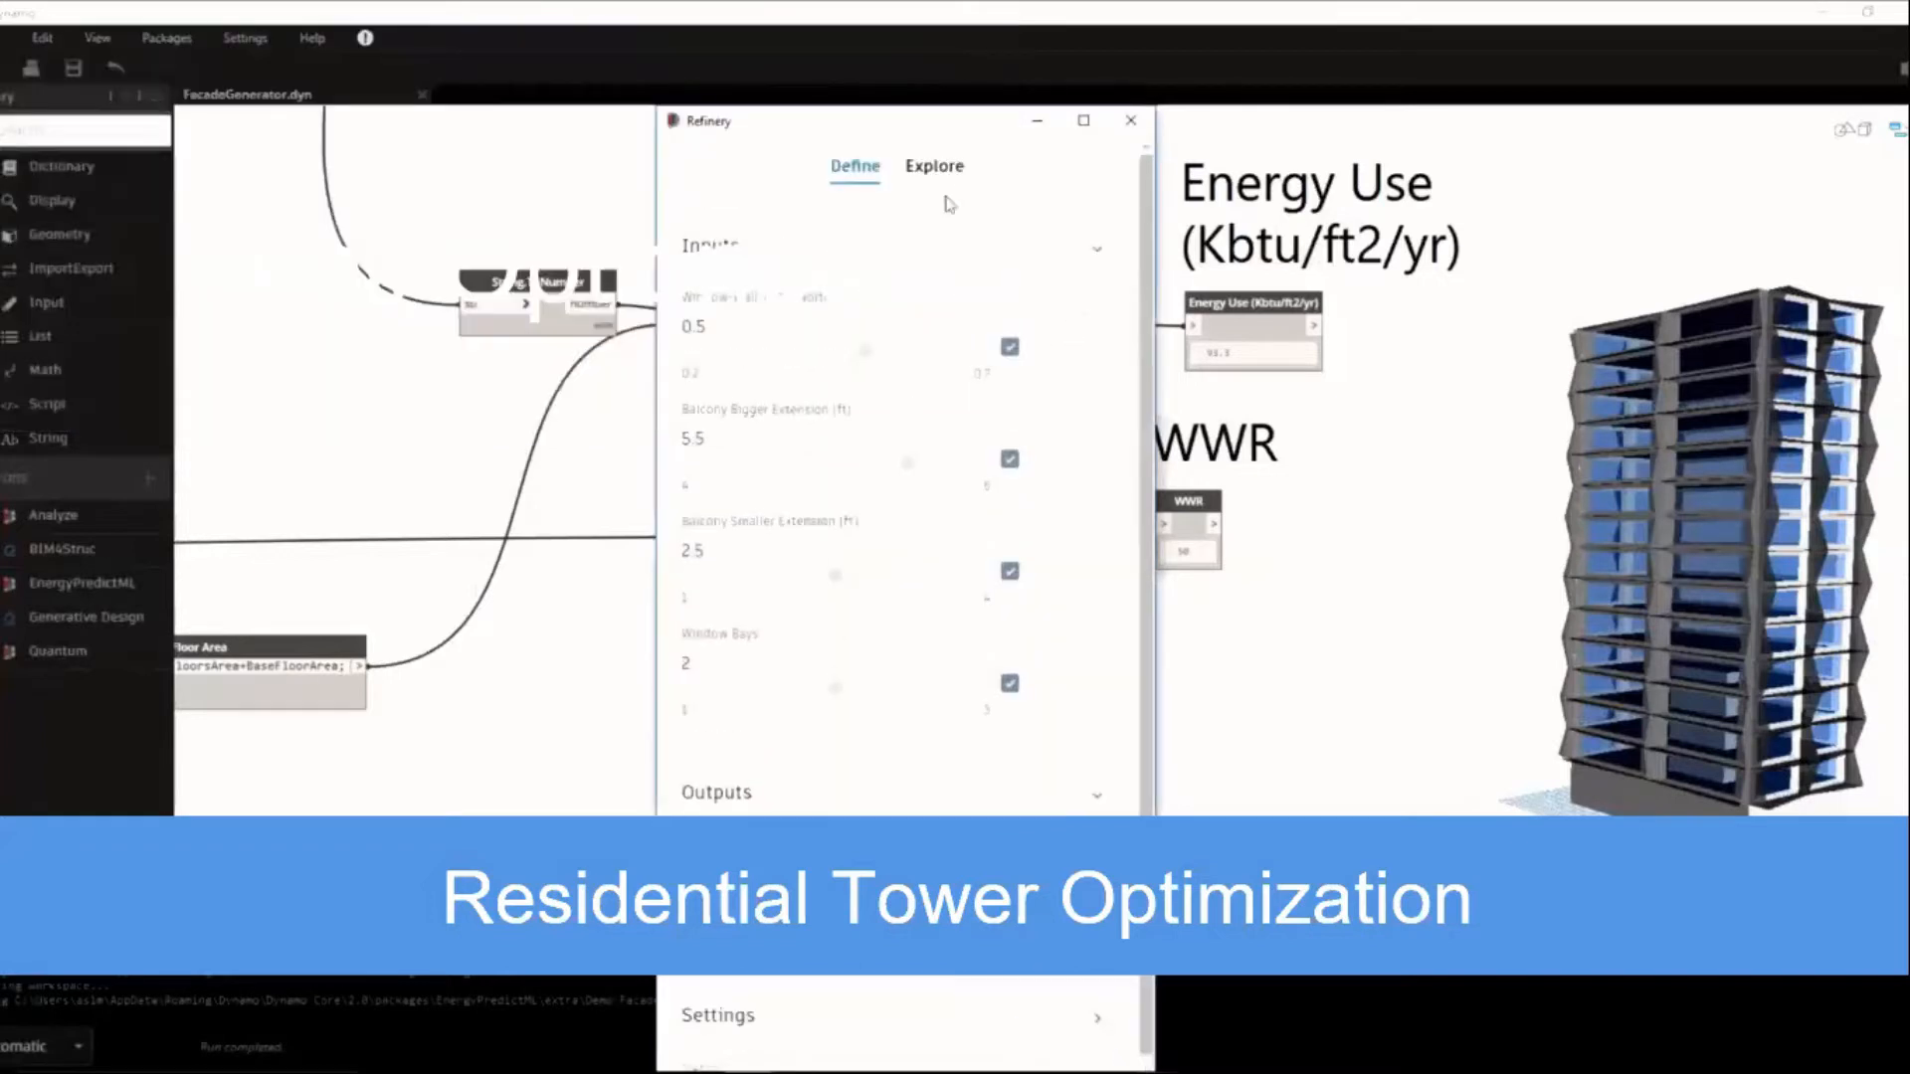
pyautogui.click(933, 167)
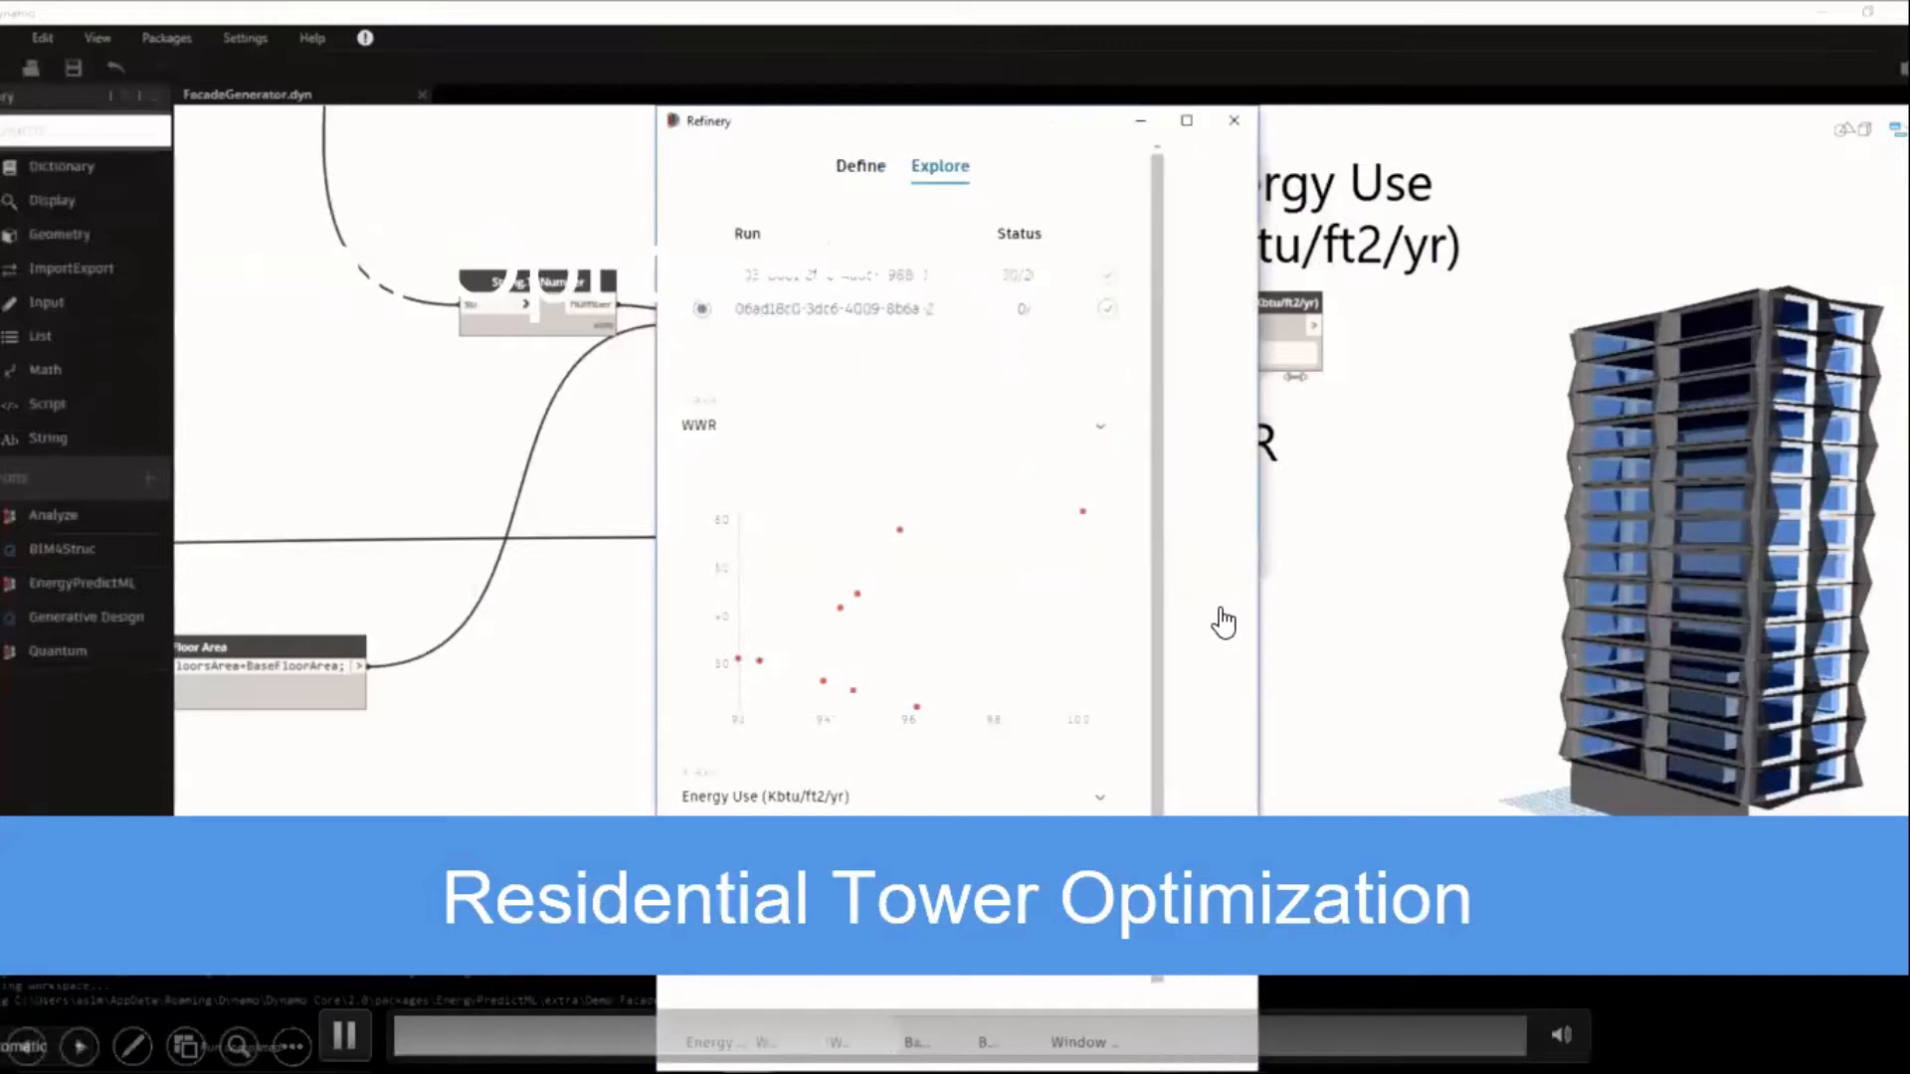
pyautogui.scroll(-3, 1219, 622)
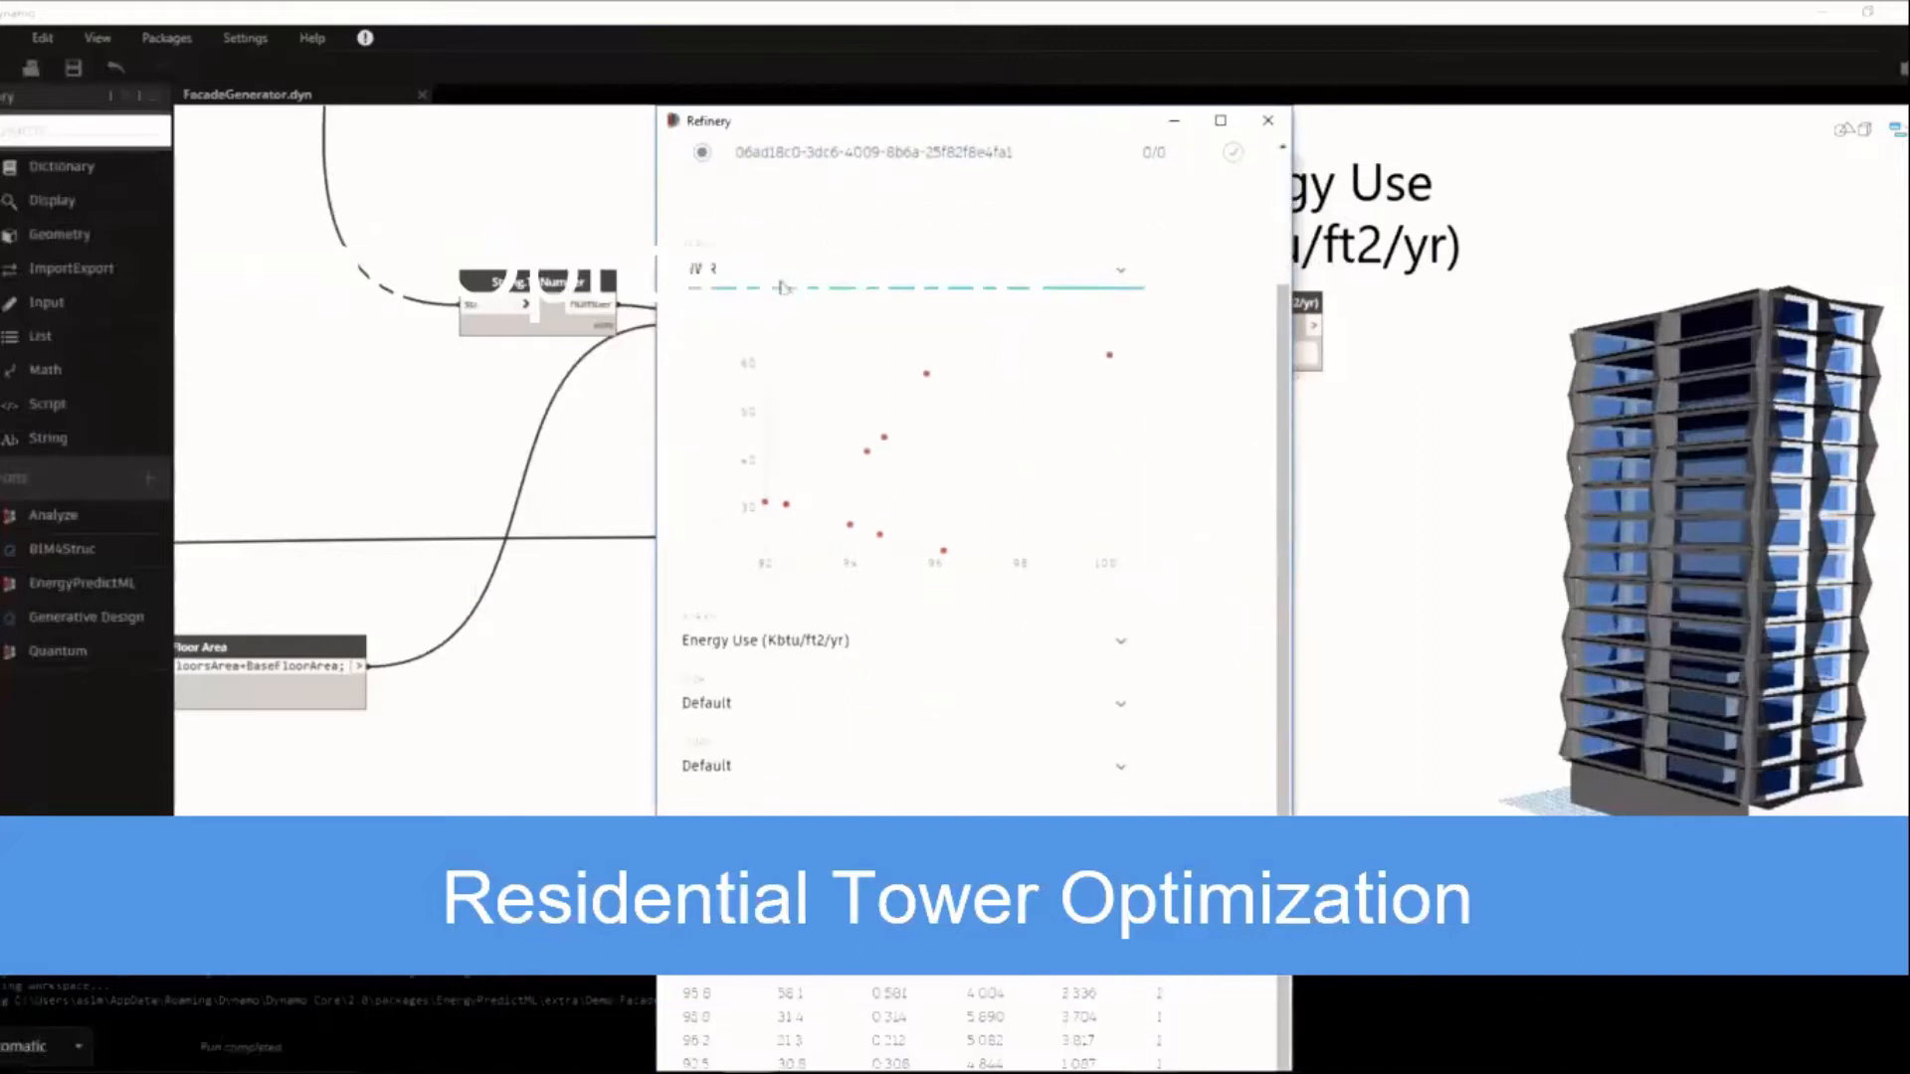
pyautogui.click(780, 703)
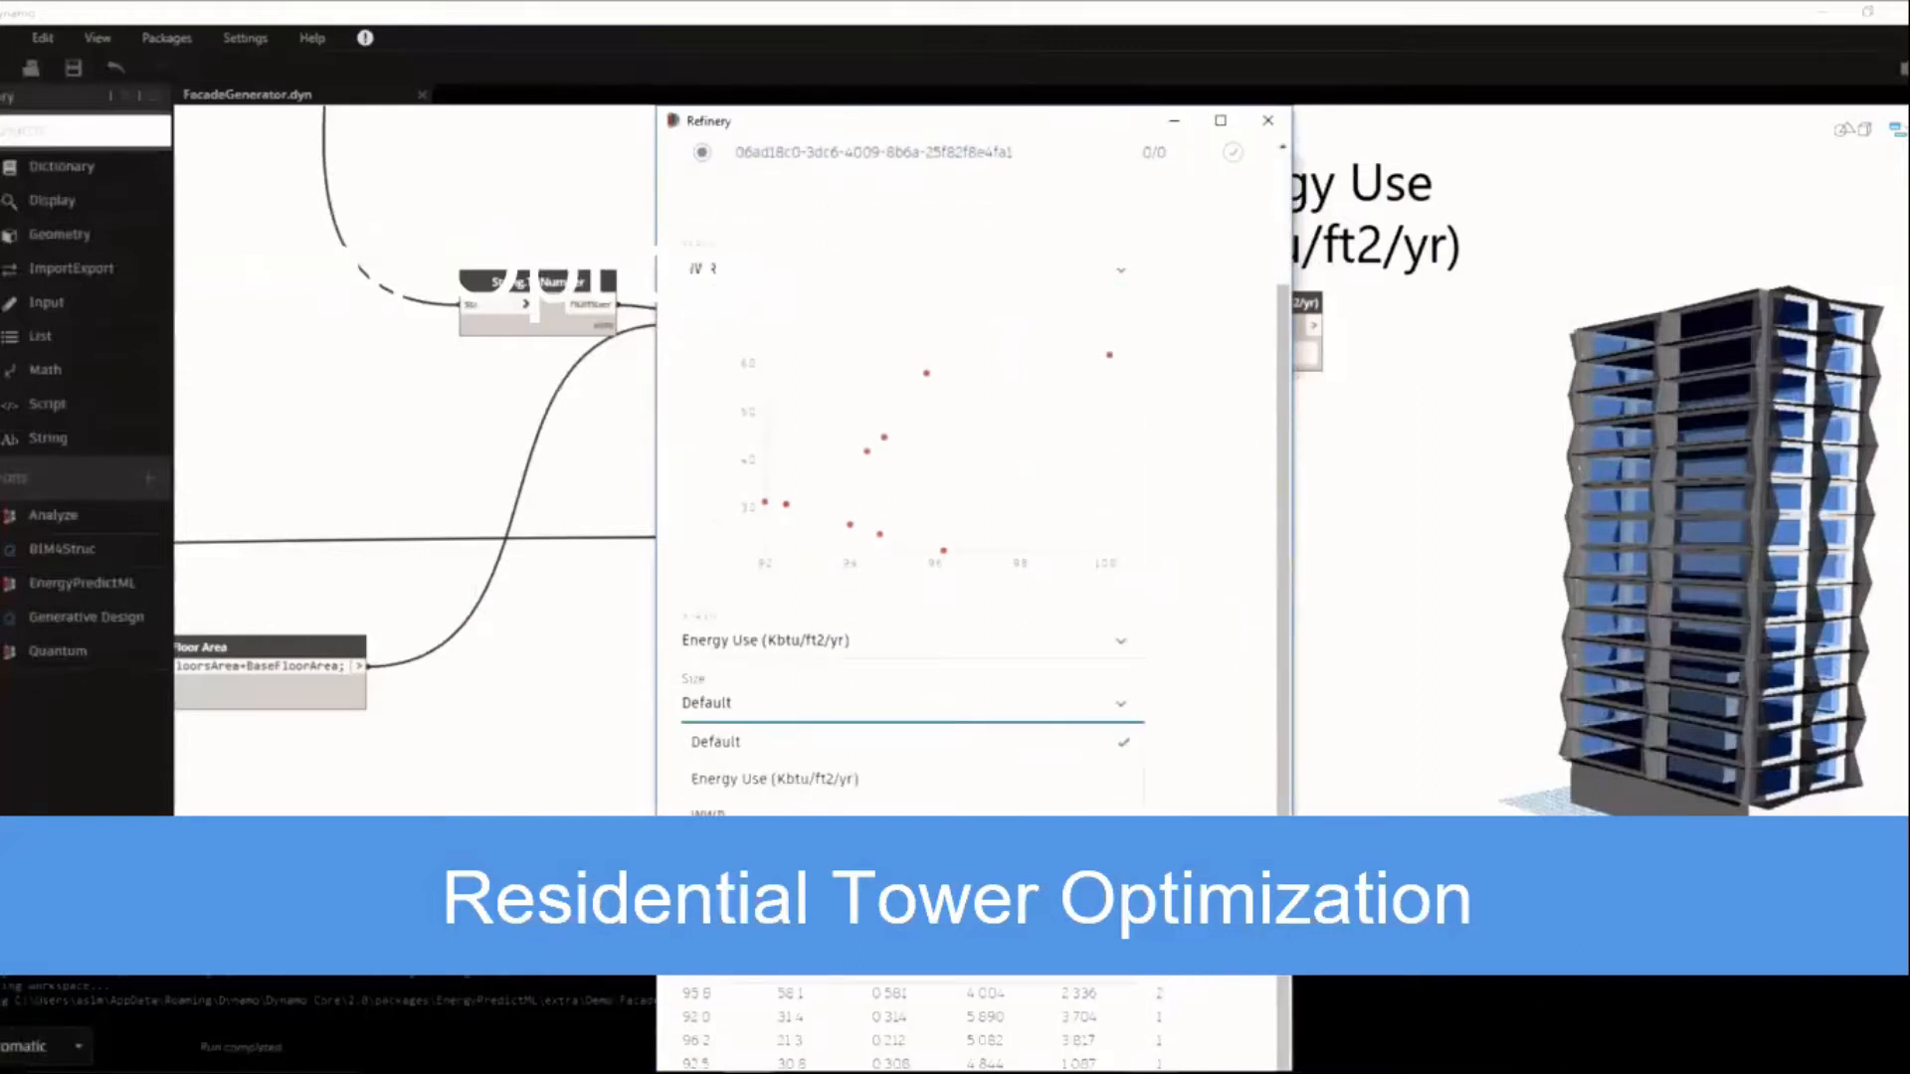
pyautogui.click(776, 927)
pyautogui.click(778, 768)
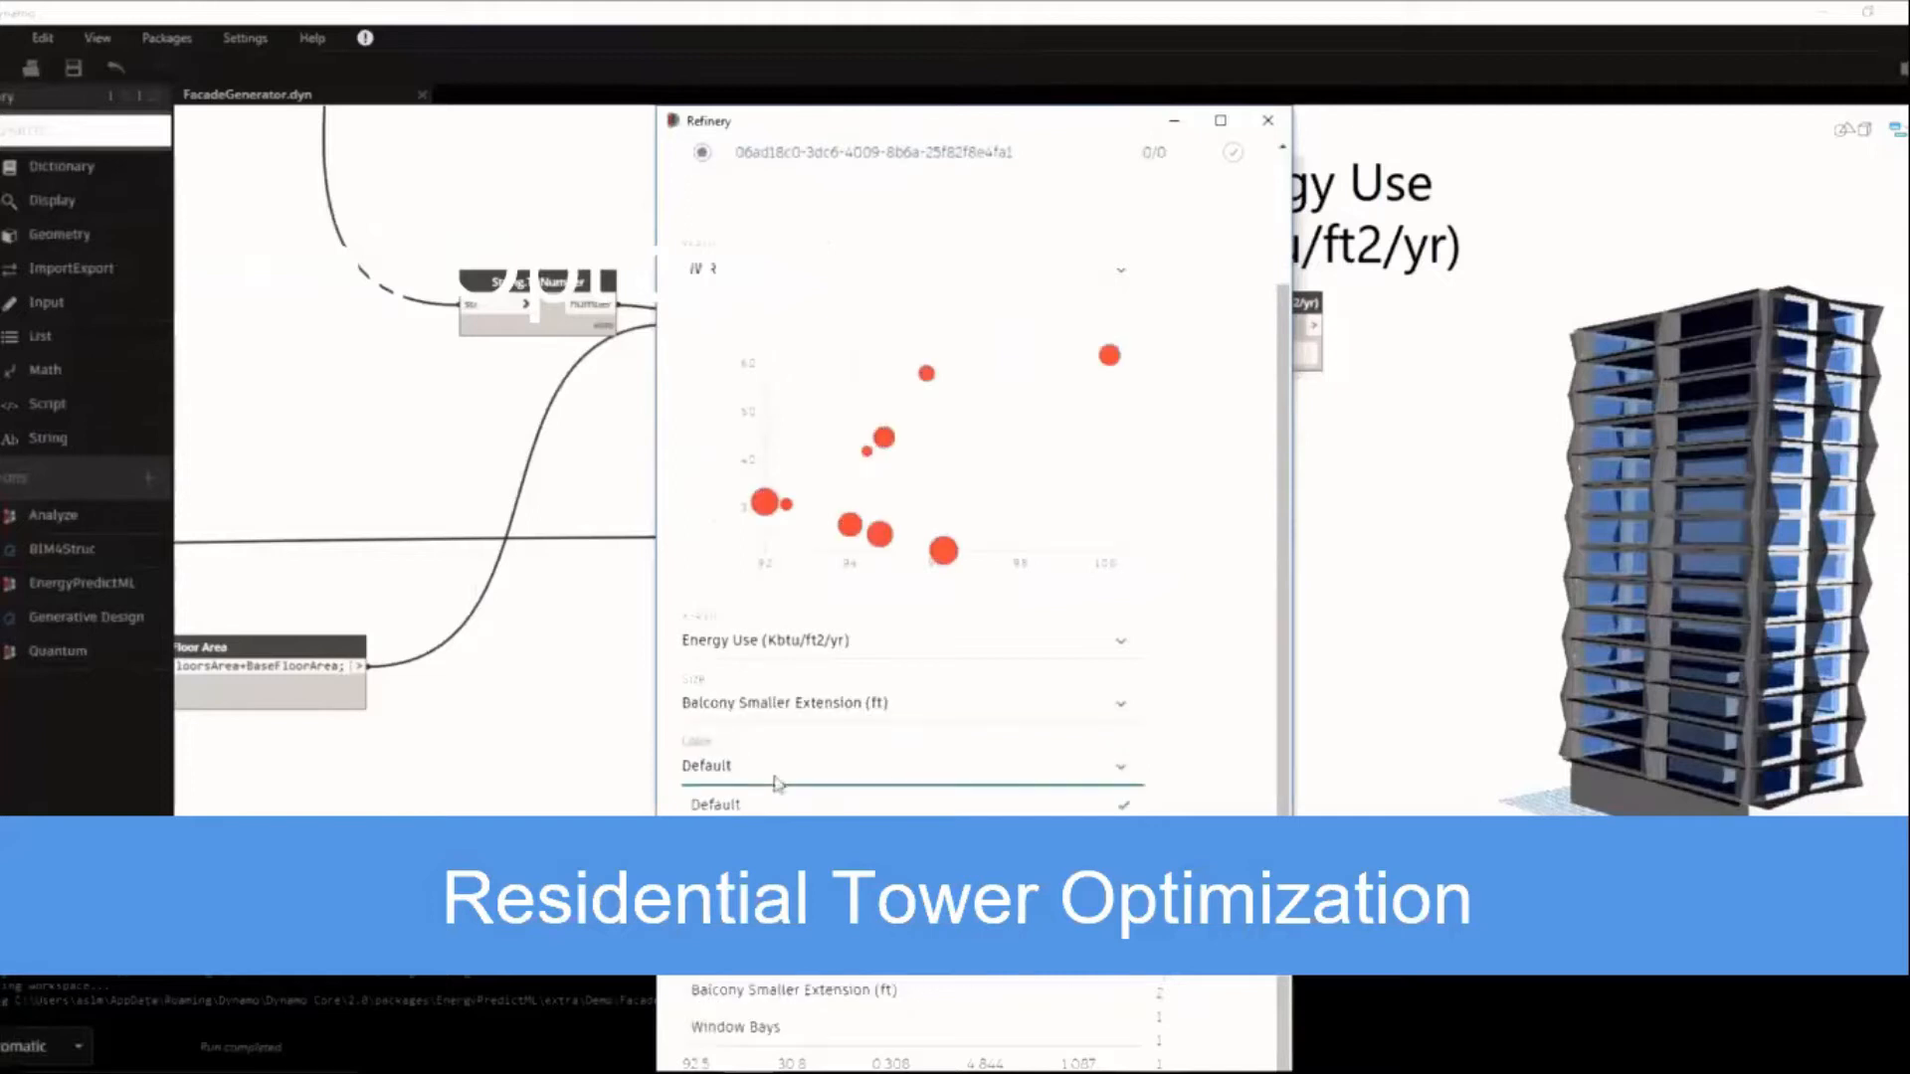
pyautogui.click(776, 953)
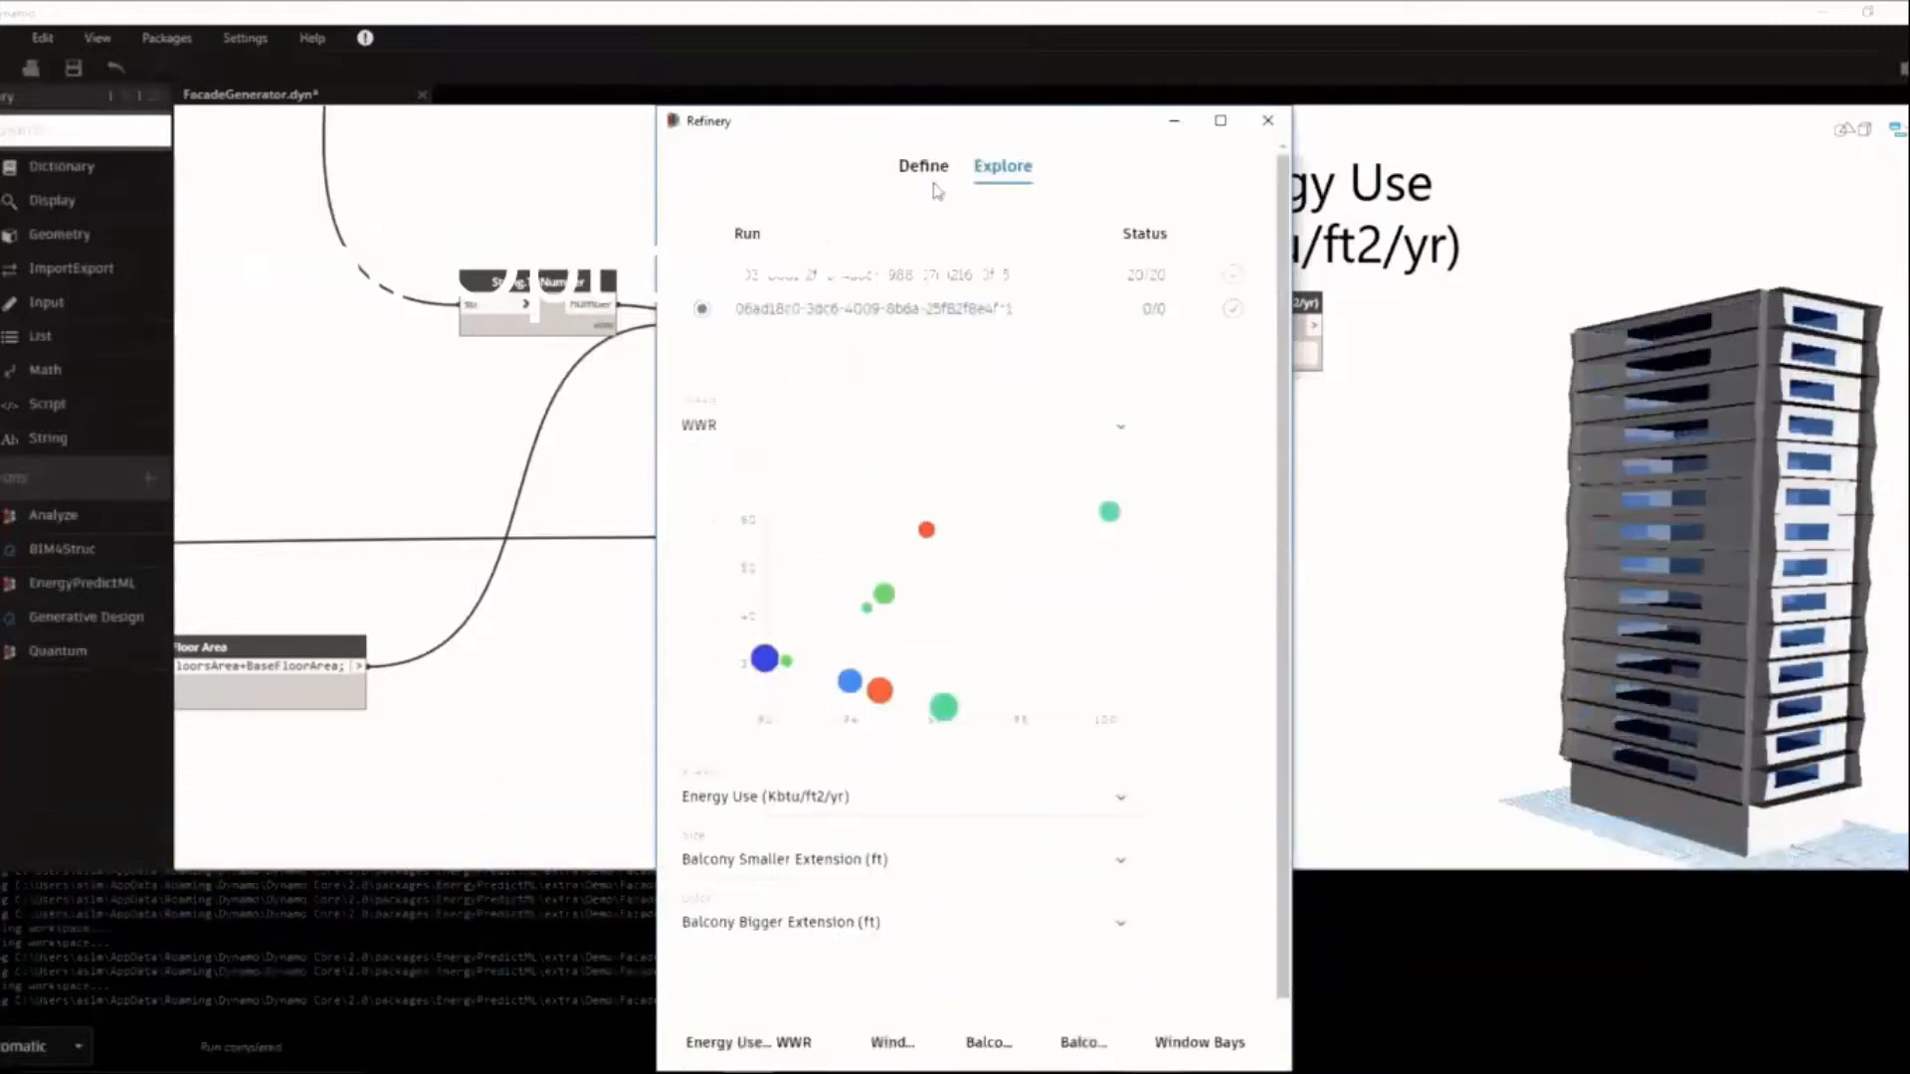
# Switch the facade study's method to Optimize and set the Energy Use output's goal to MINIMIZE.
pyautogui.click(929, 162)
pyautogui.click(968, 386)
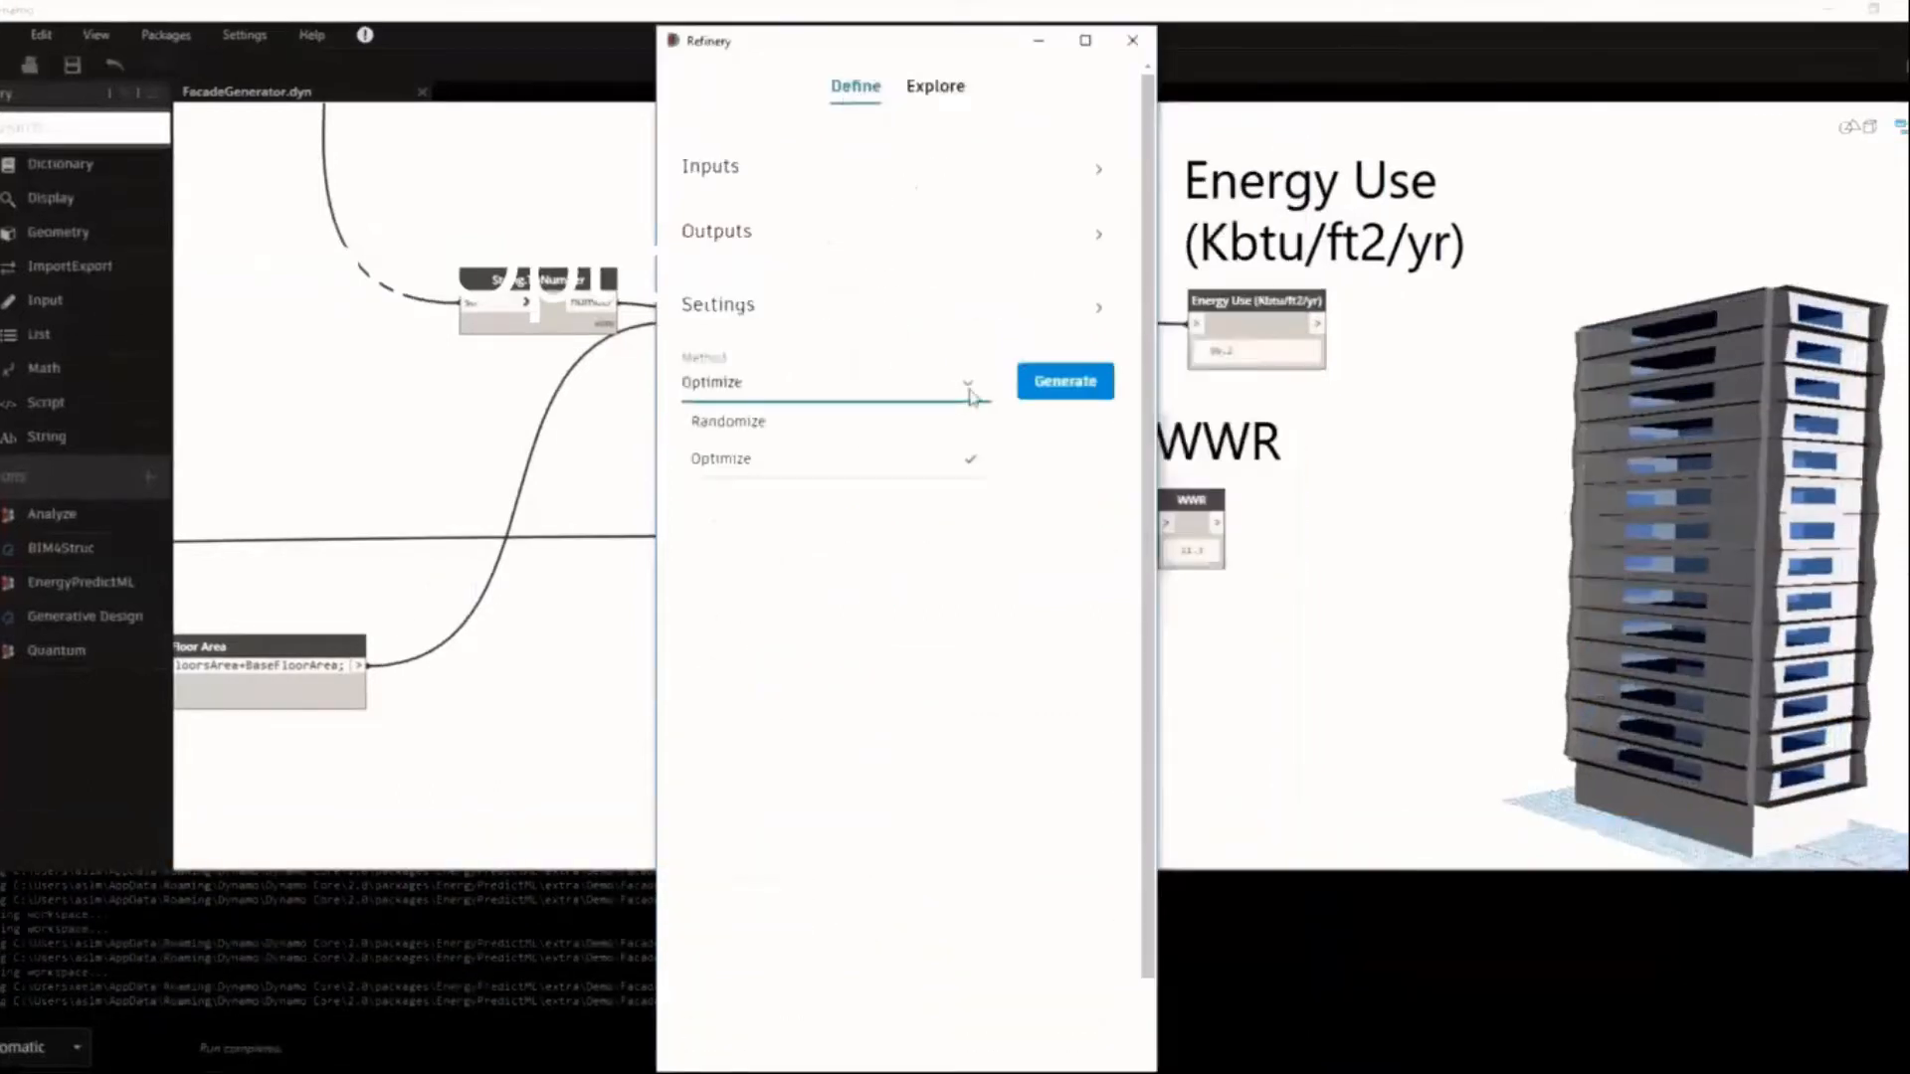
pyautogui.click(921, 467)
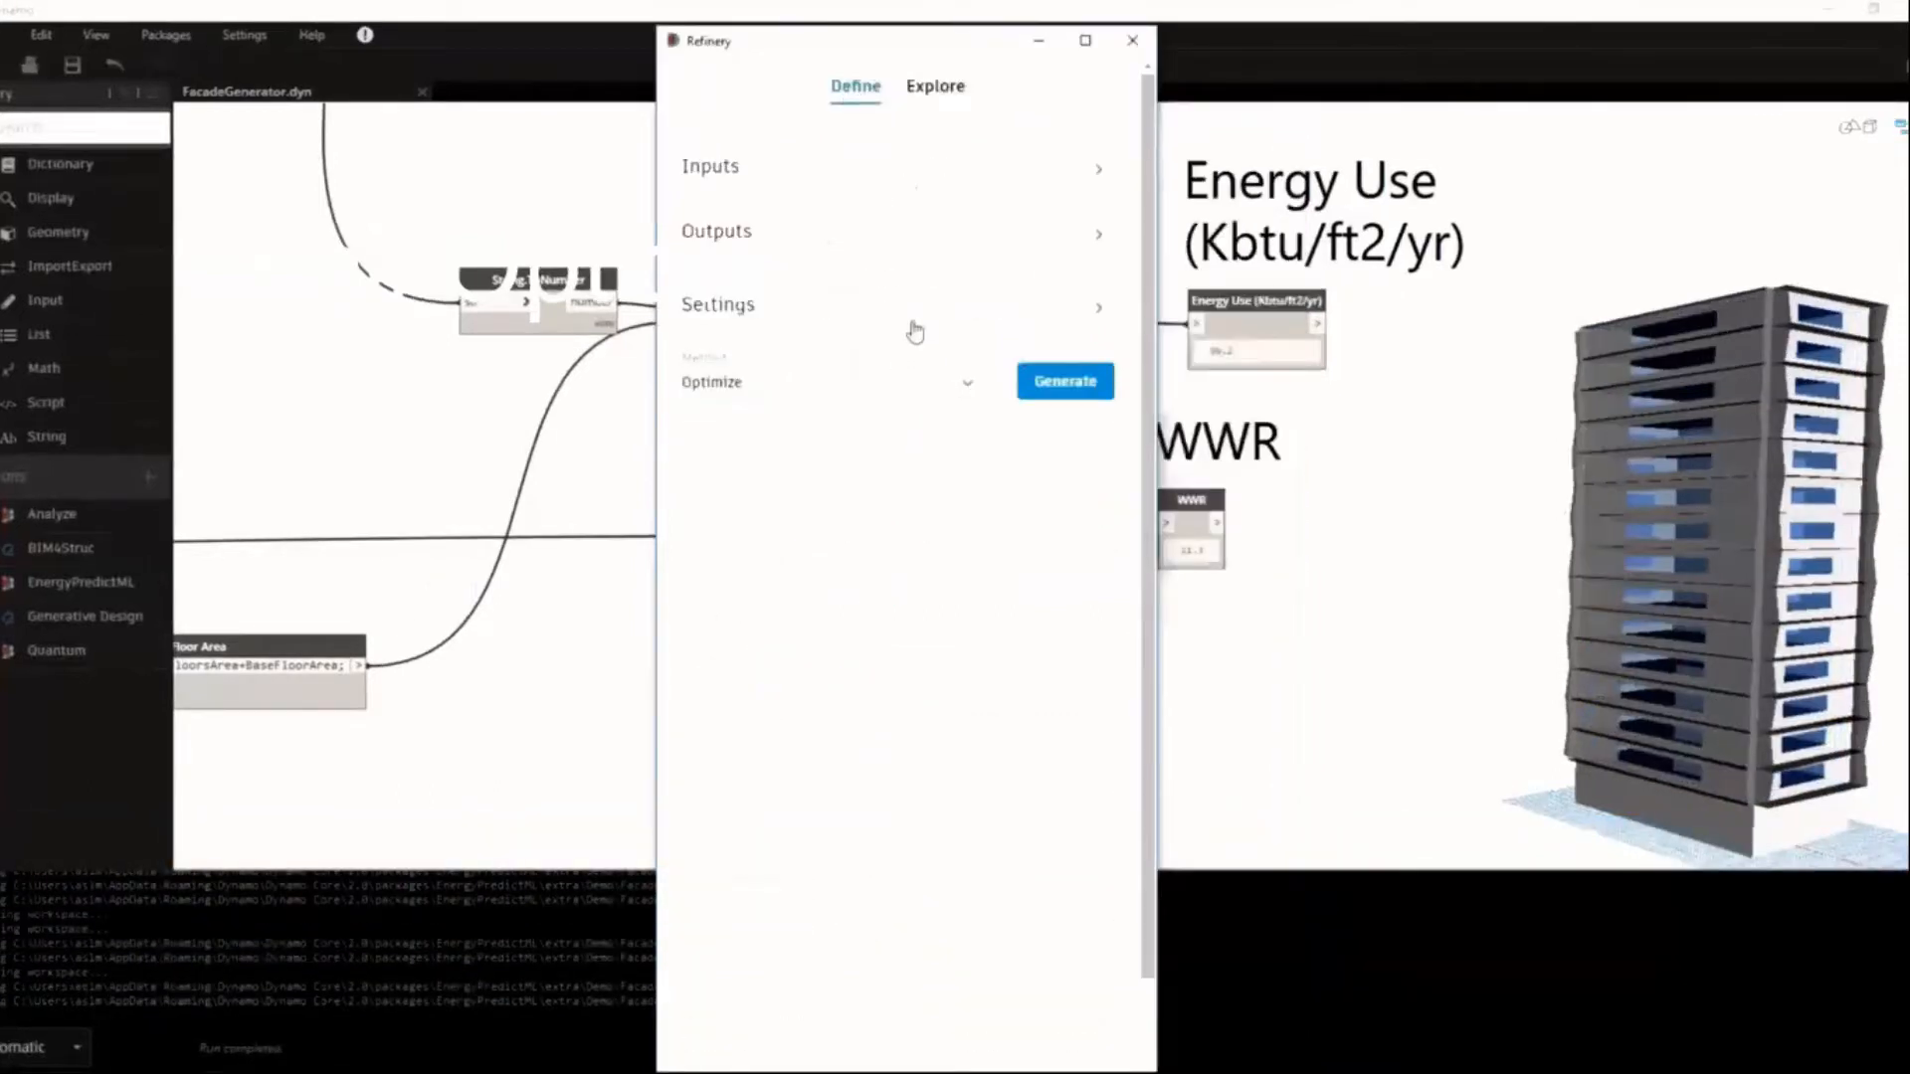
pyautogui.click(913, 326)
pyautogui.click(898, 244)
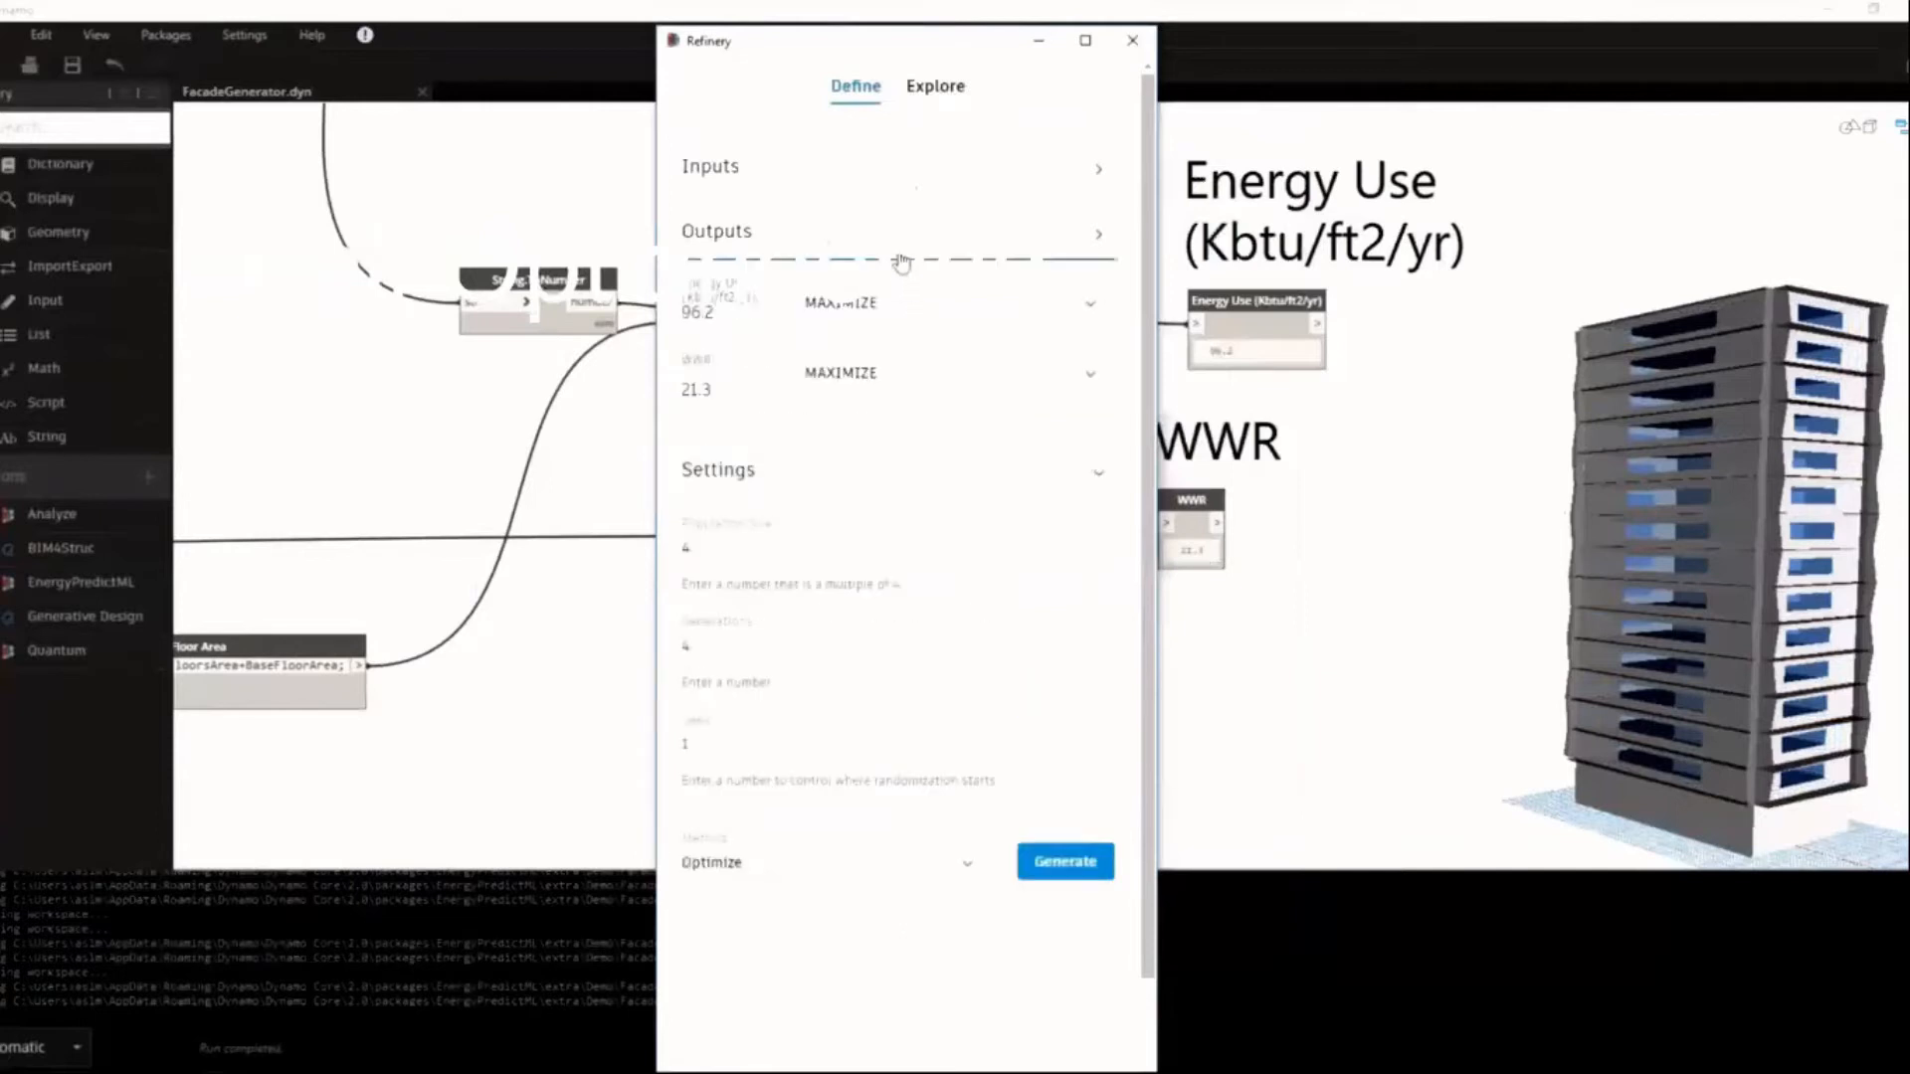
pyautogui.click(957, 308)
pyautogui.click(924, 348)
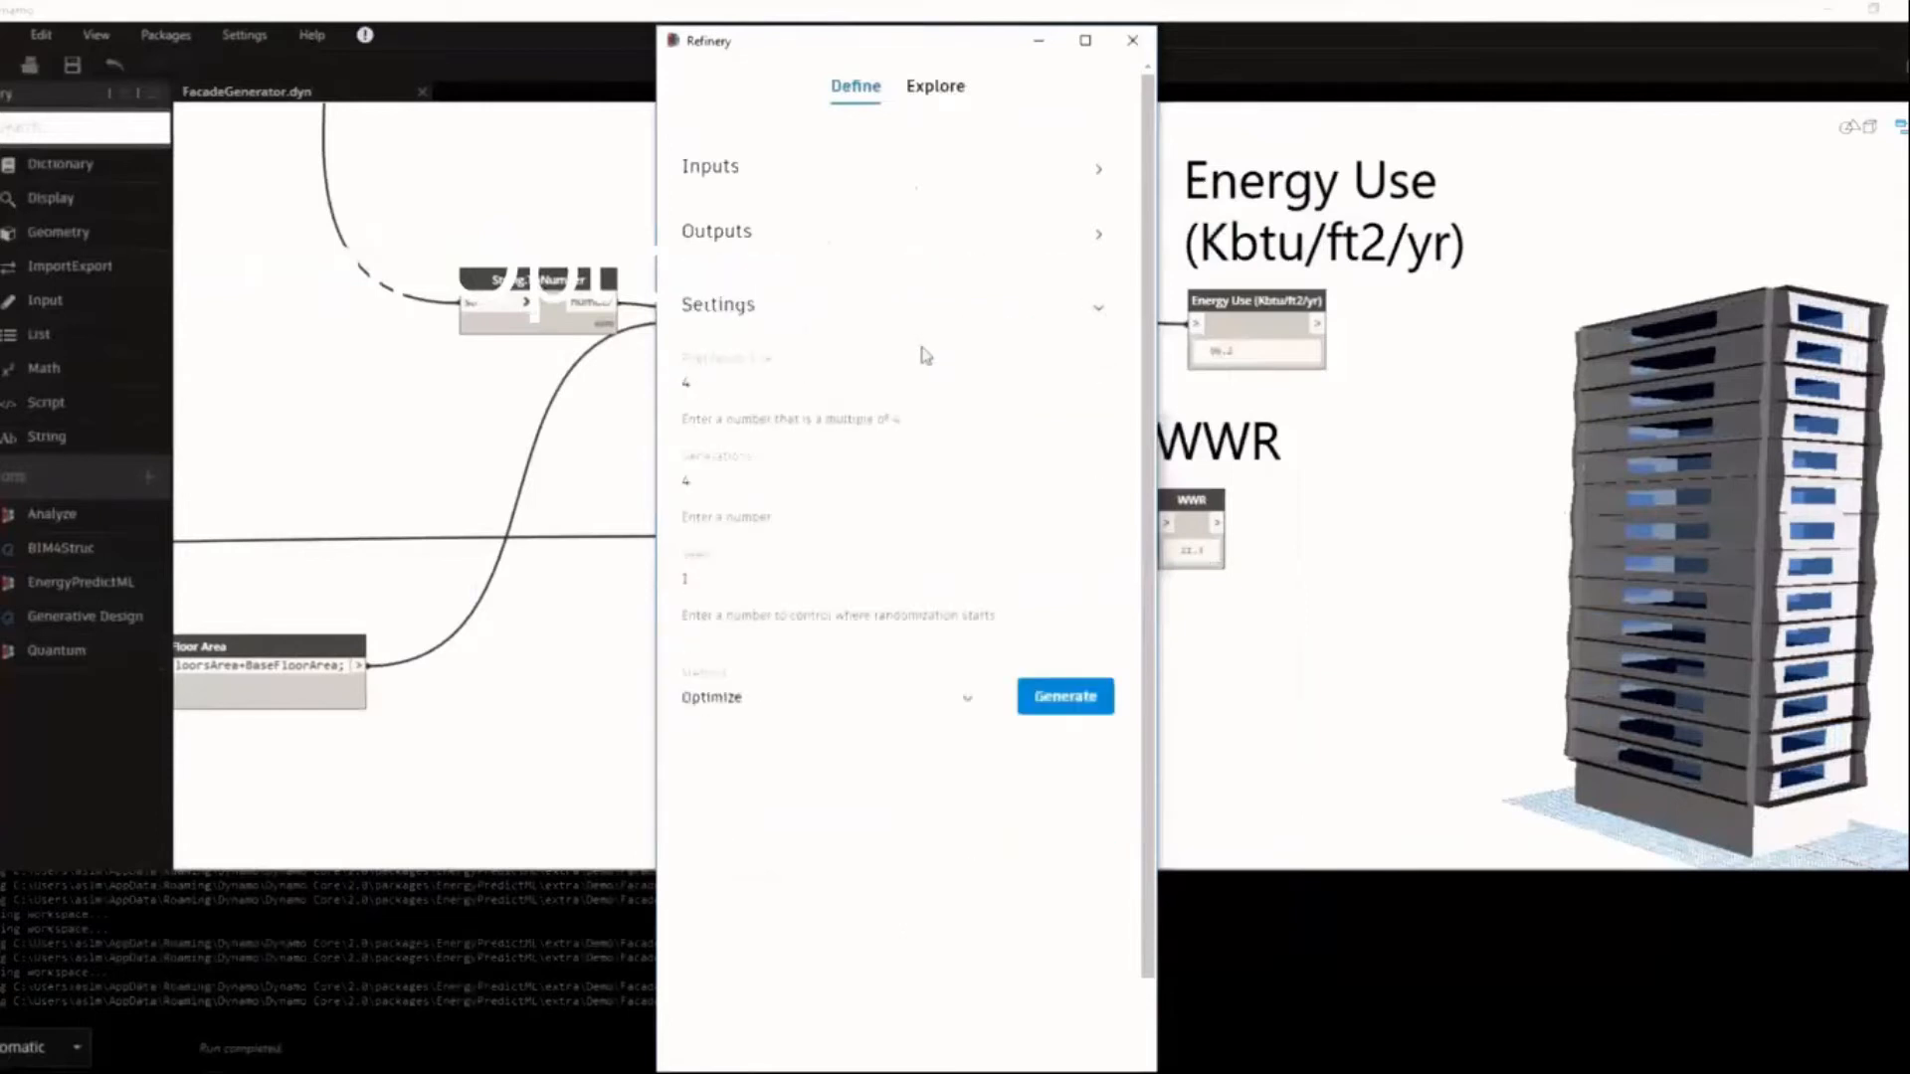
# Generate the facade optimization study and display the results of the run with status 20/20.
pyautogui.click(1058, 708)
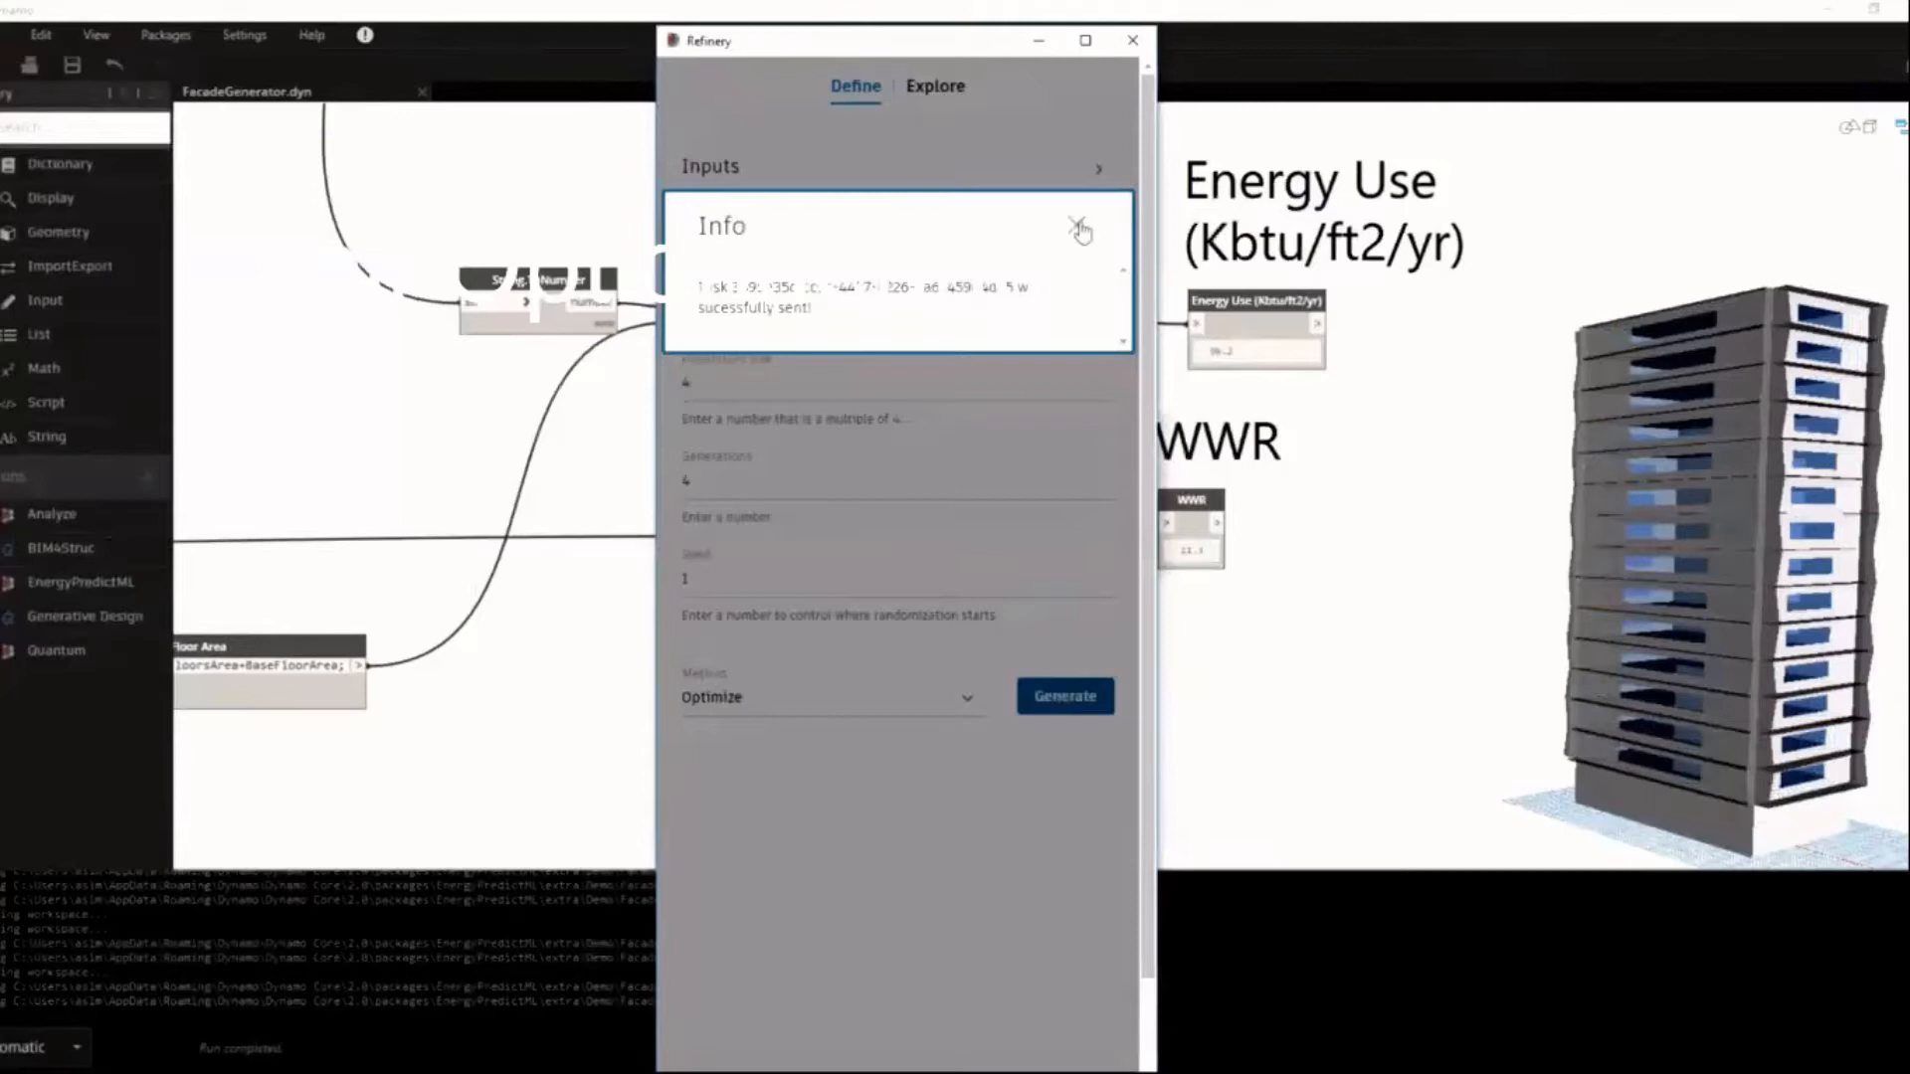
pyautogui.click(1078, 227)
pyautogui.click(939, 87)
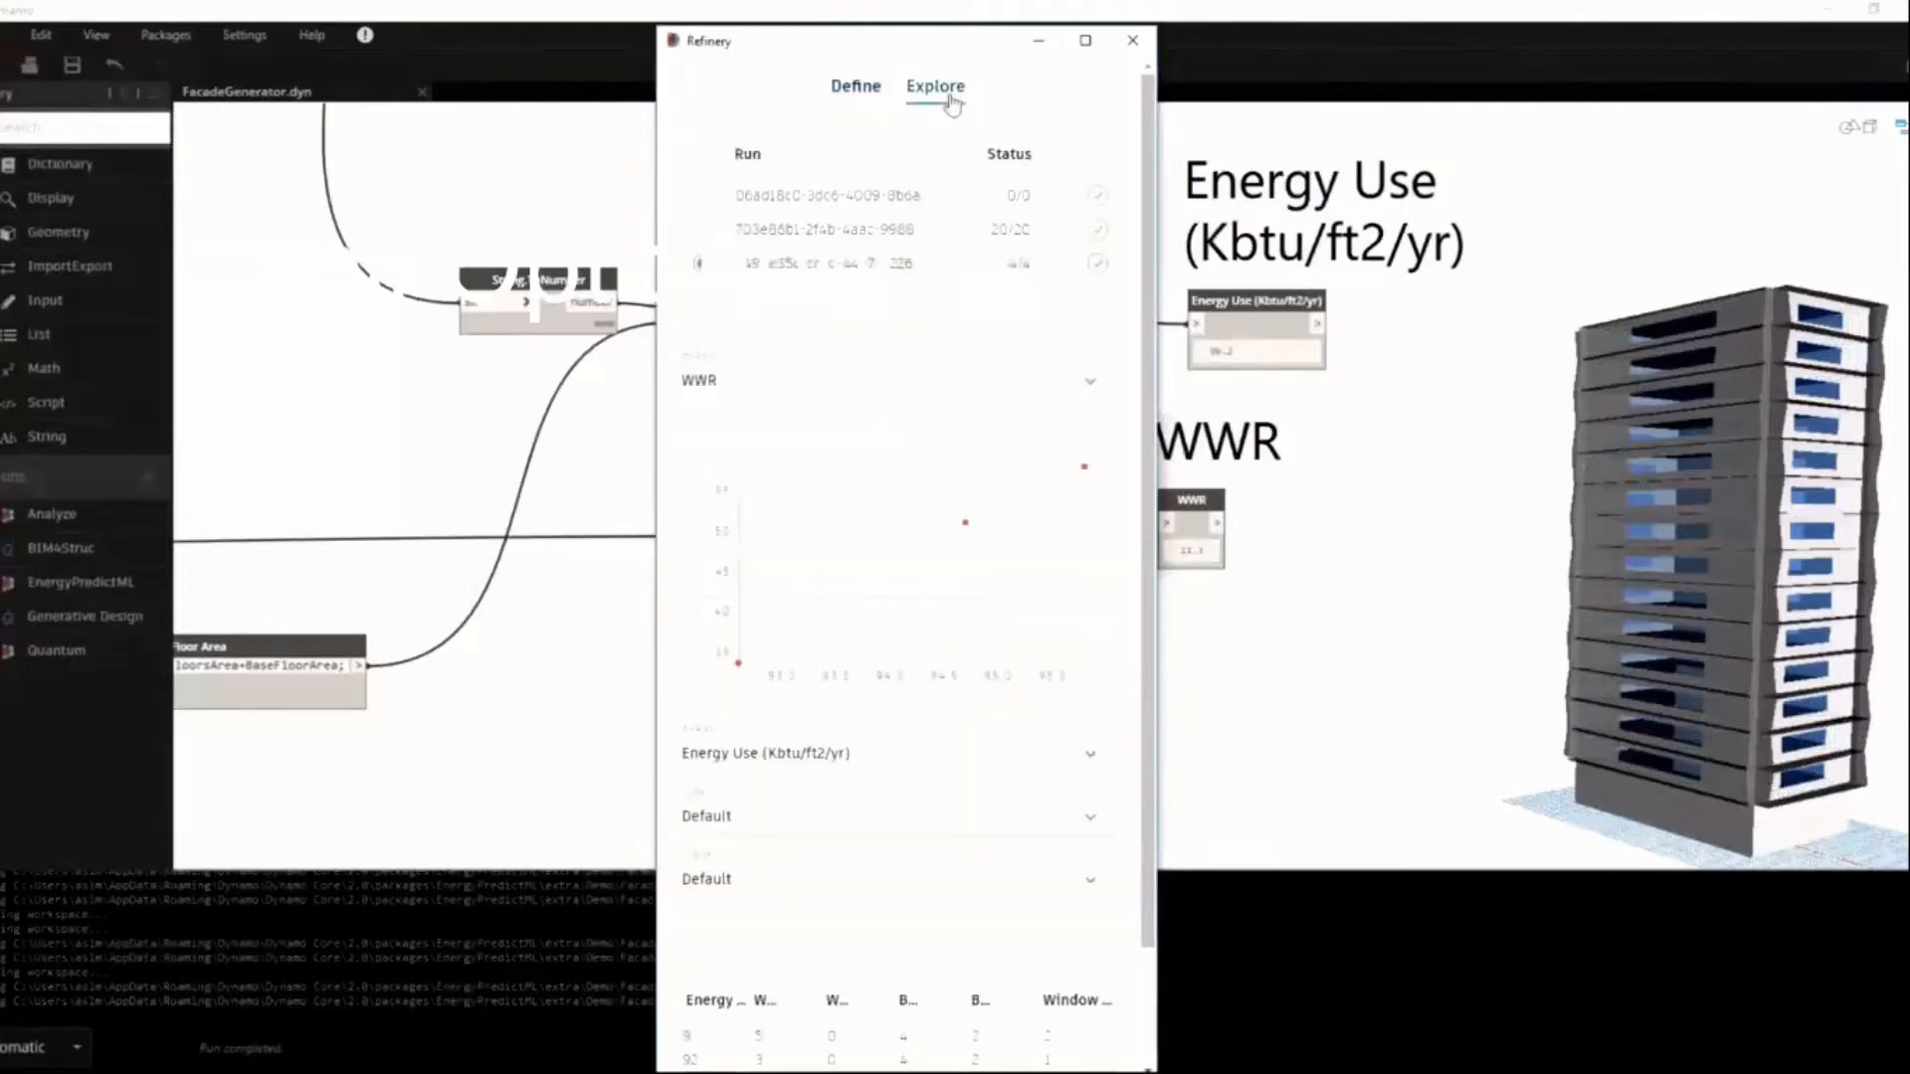
pyautogui.click(702, 230)
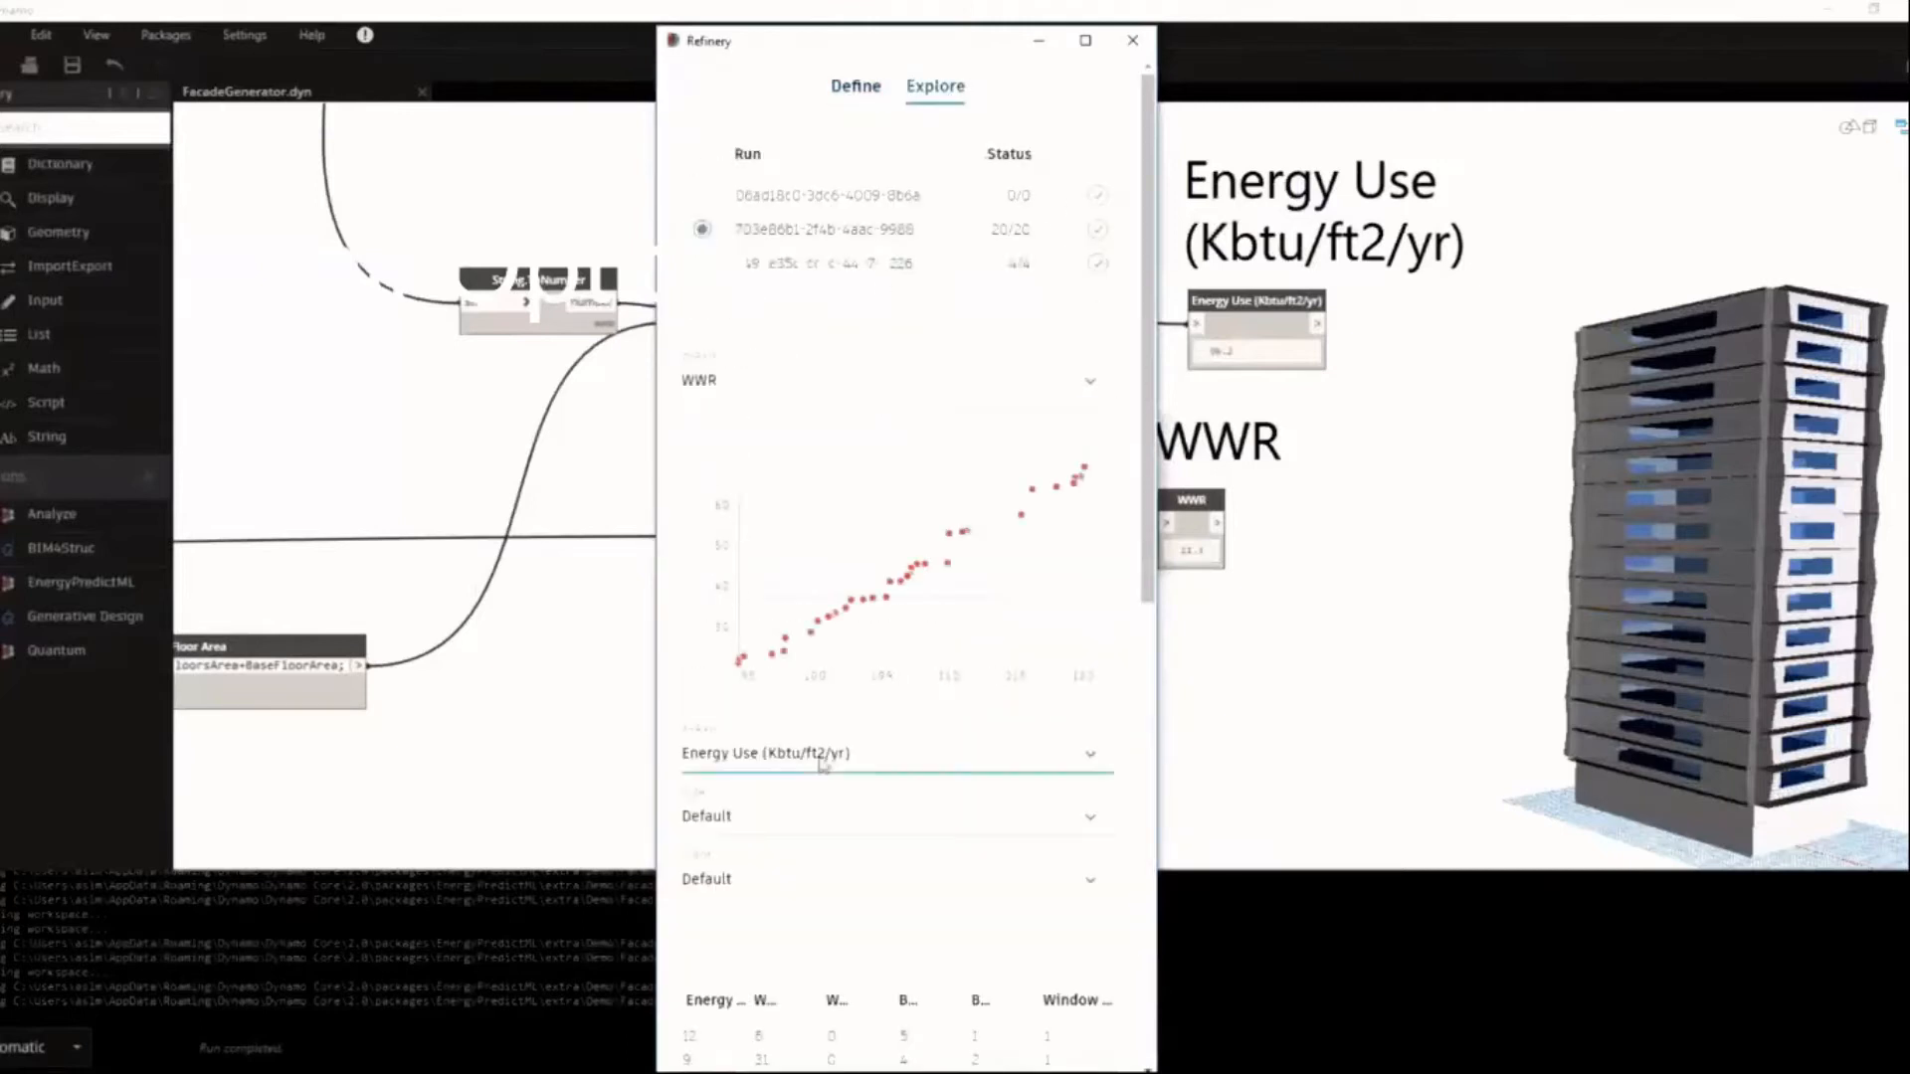
# Set both the size and the colour of the optimization chart's points to Balcony Bigger Extension (ft).
pyautogui.click(863, 825)
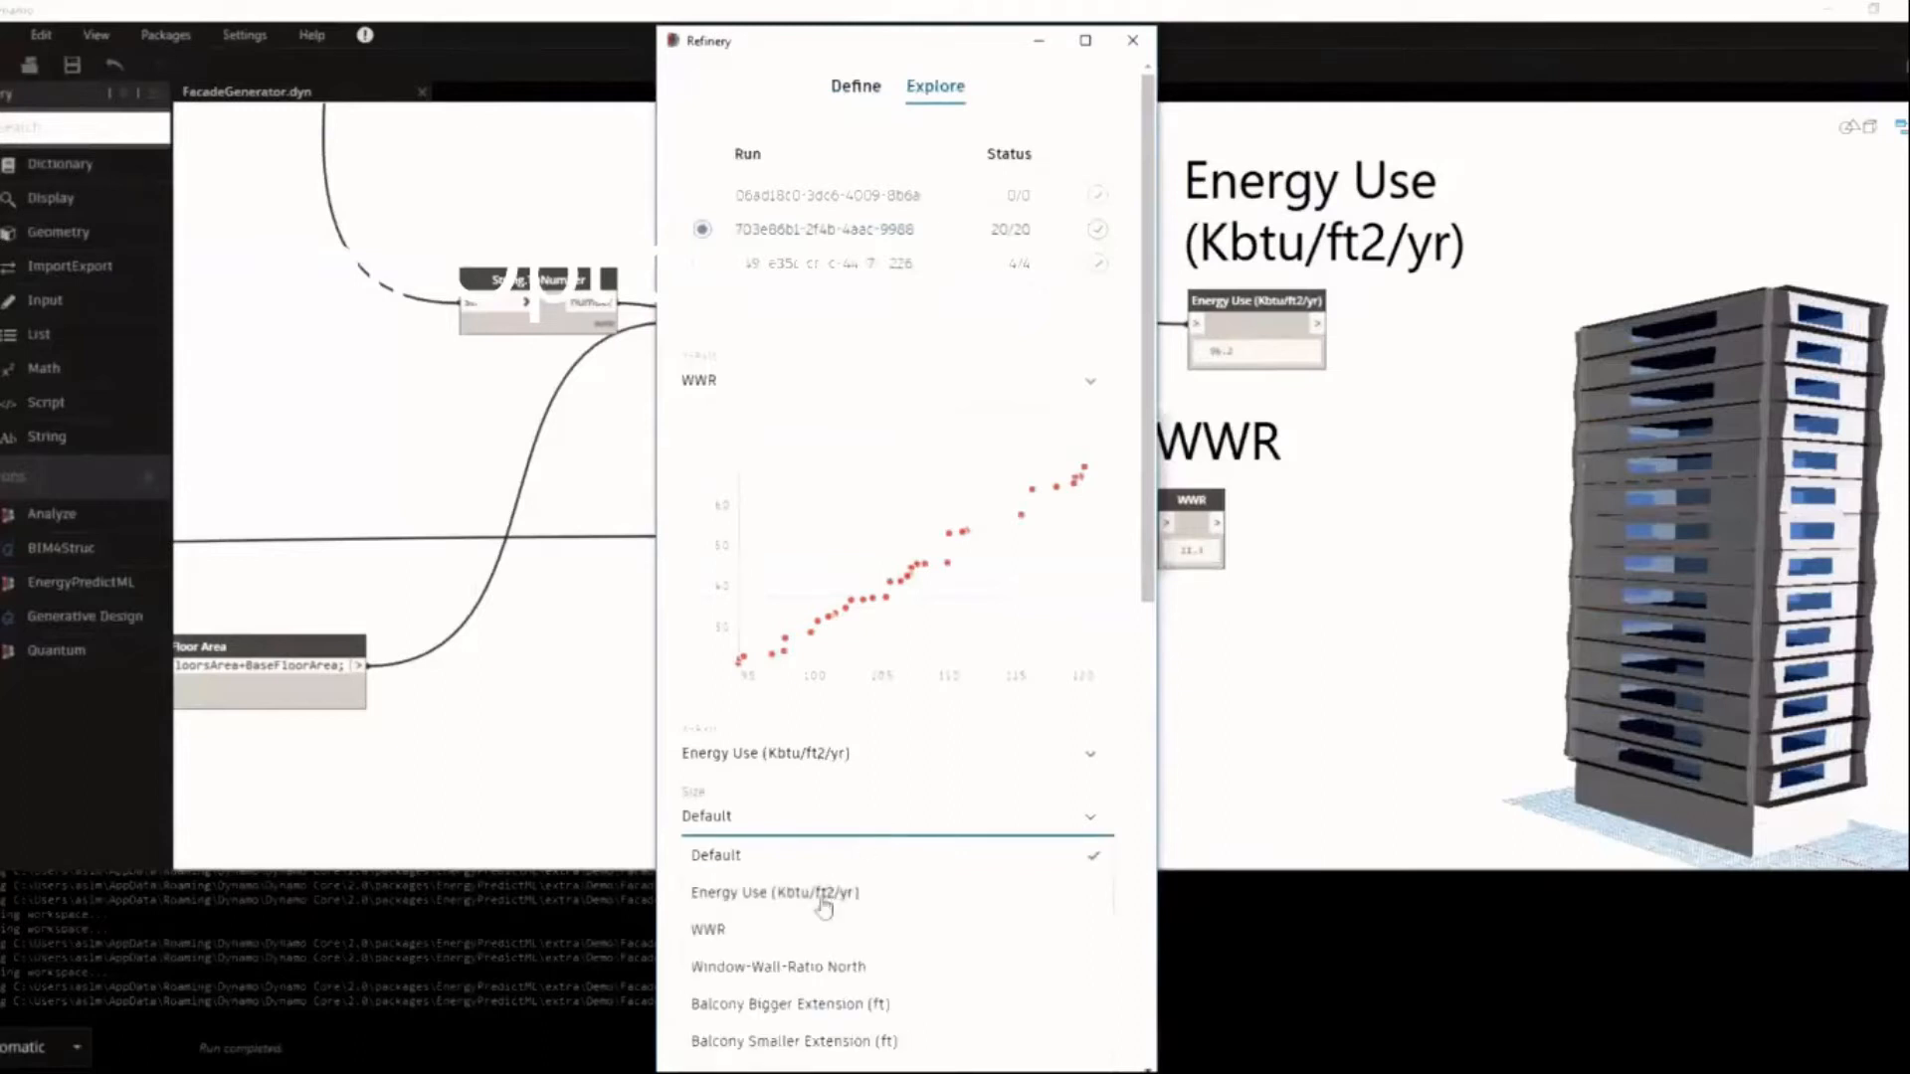
pyautogui.click(830, 1003)
pyautogui.click(786, 879)
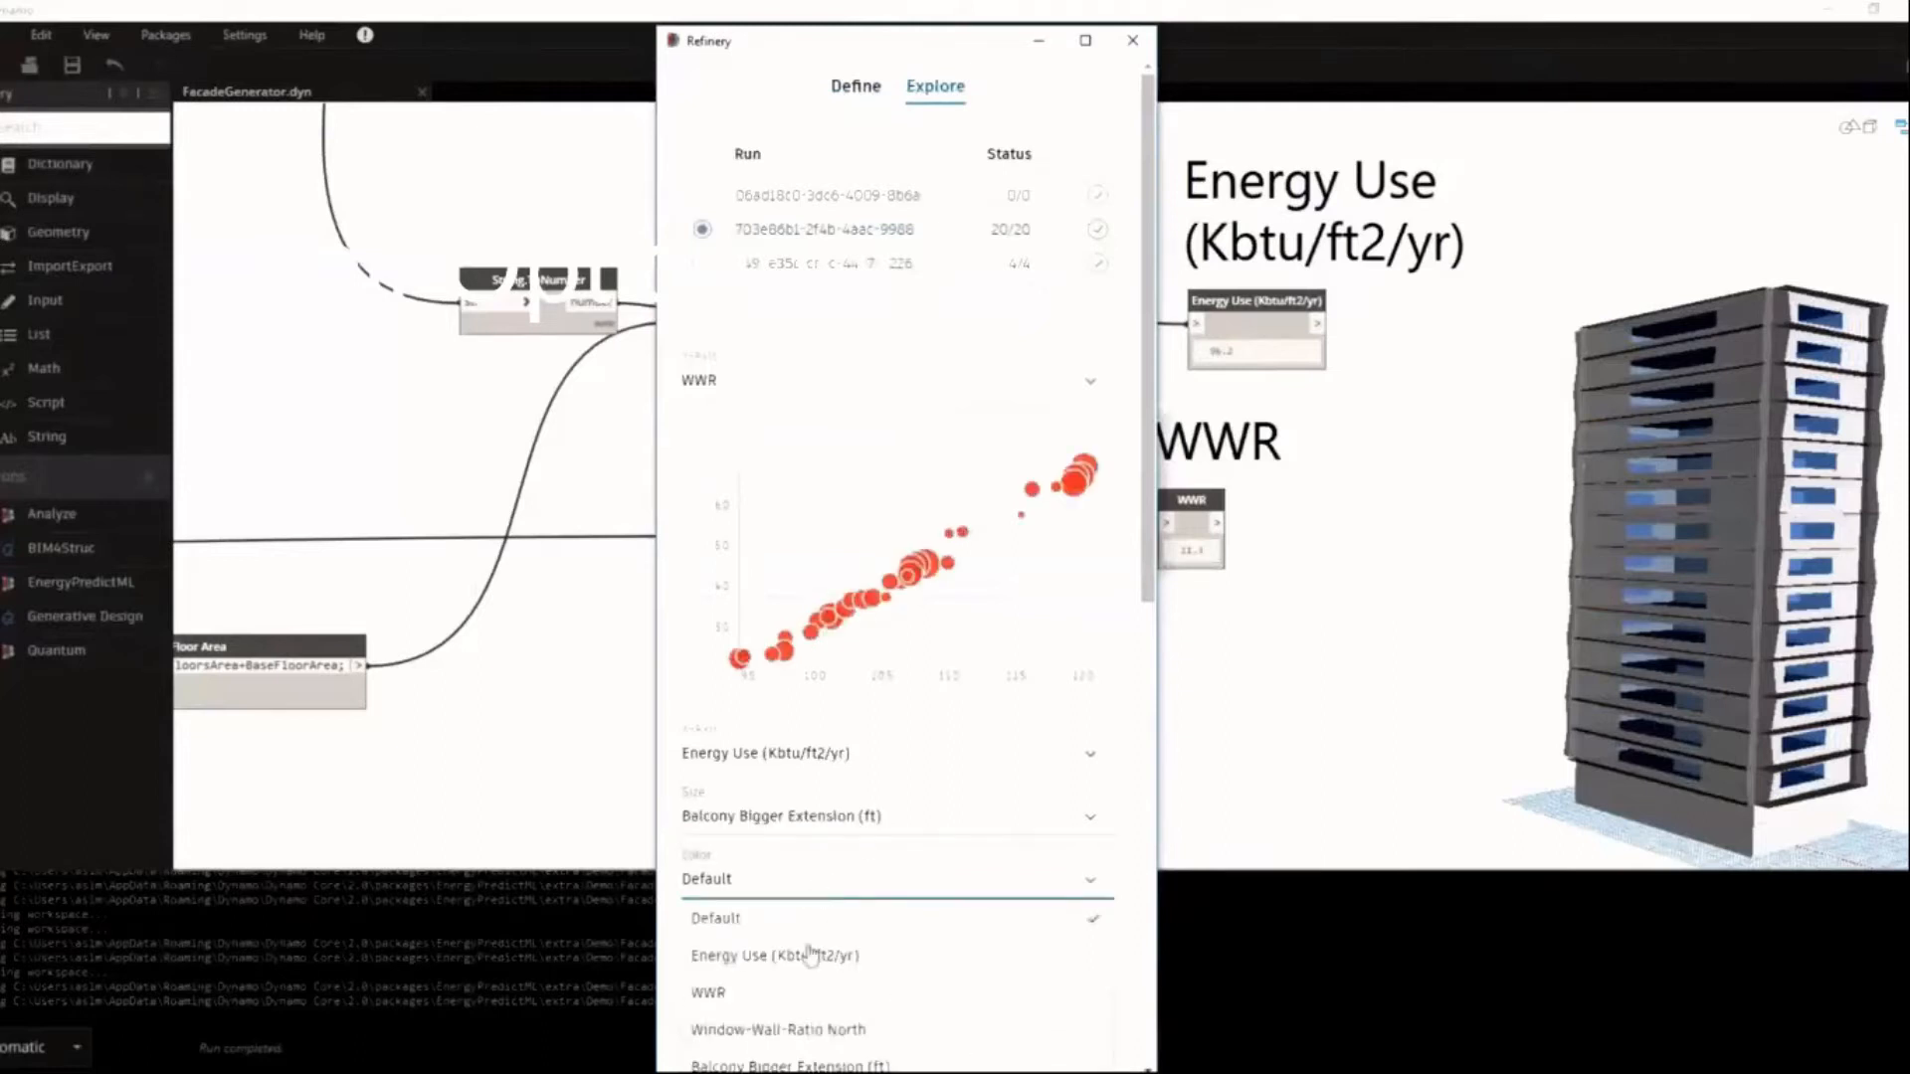
pyautogui.click(811, 1063)
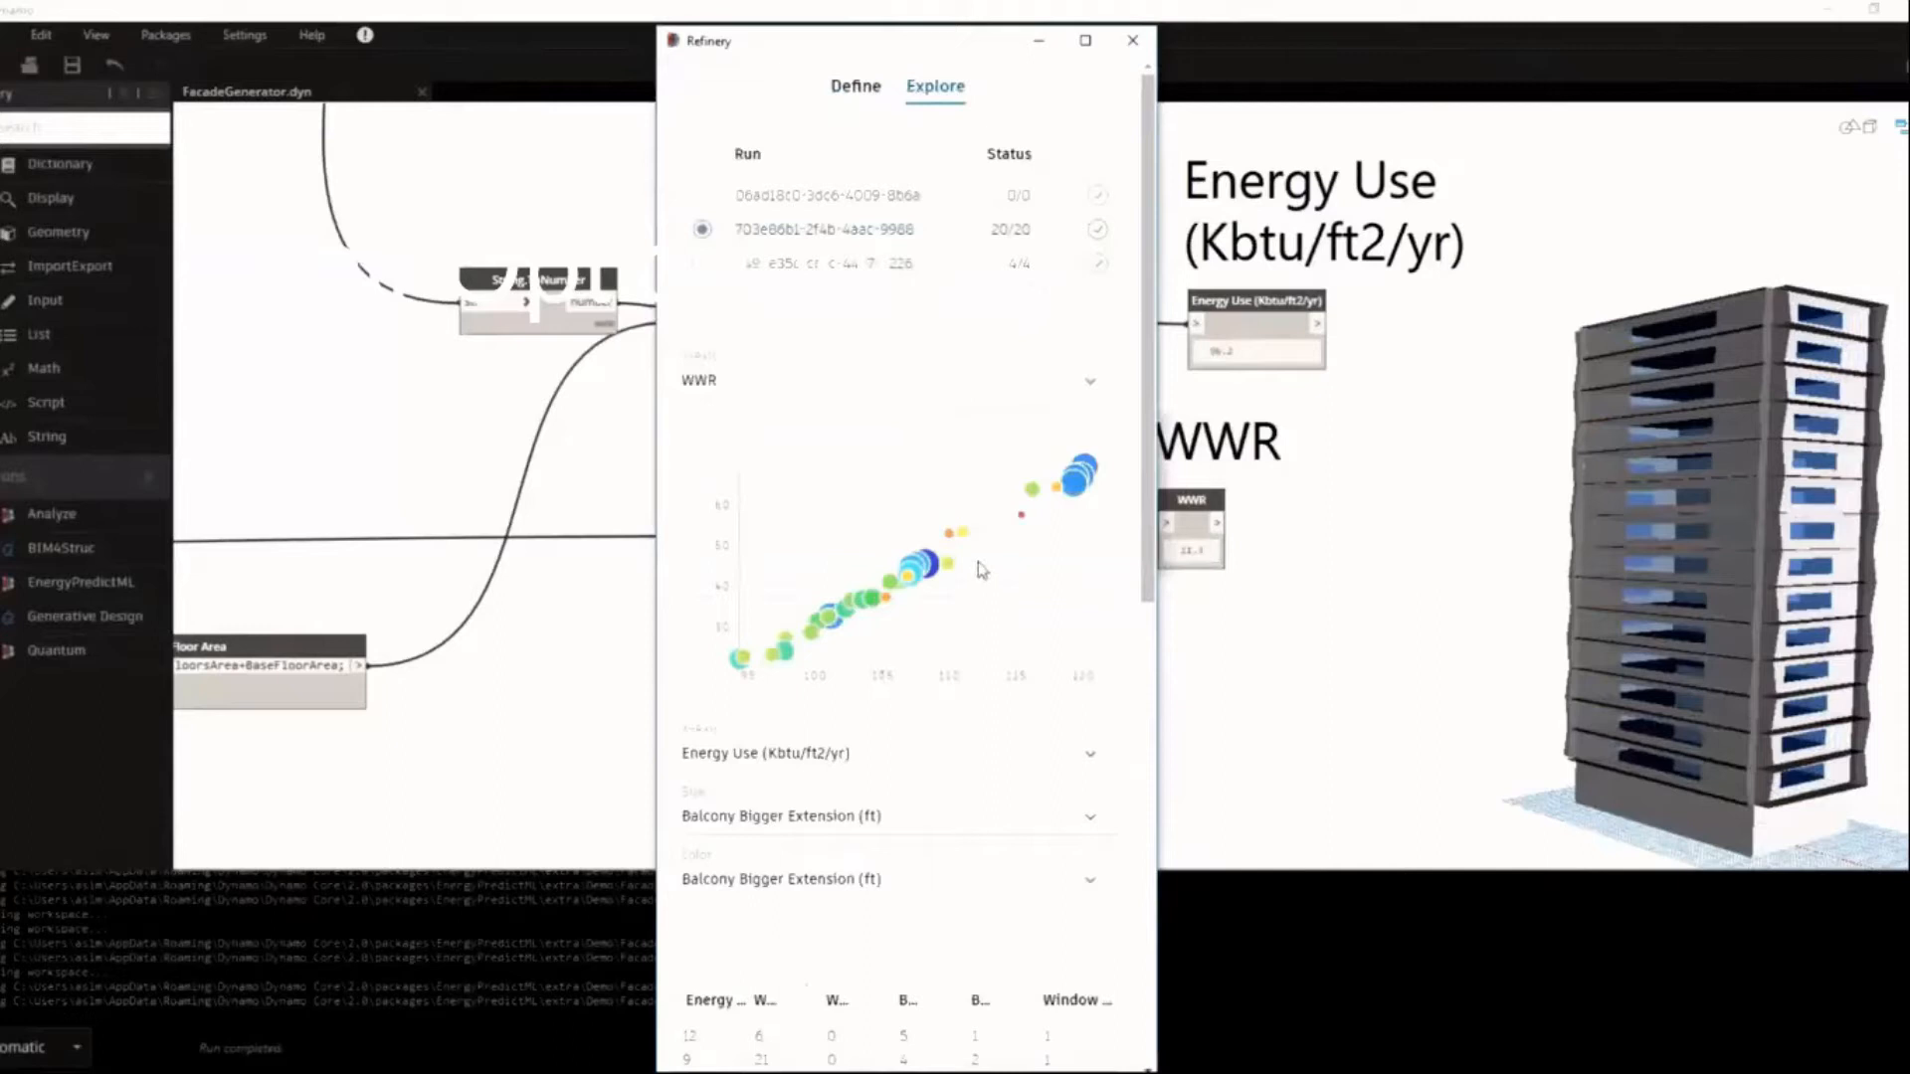
# Preview a design option from the chart in the model and widen the Refinery window to read the results table.
pyautogui.click(965, 537)
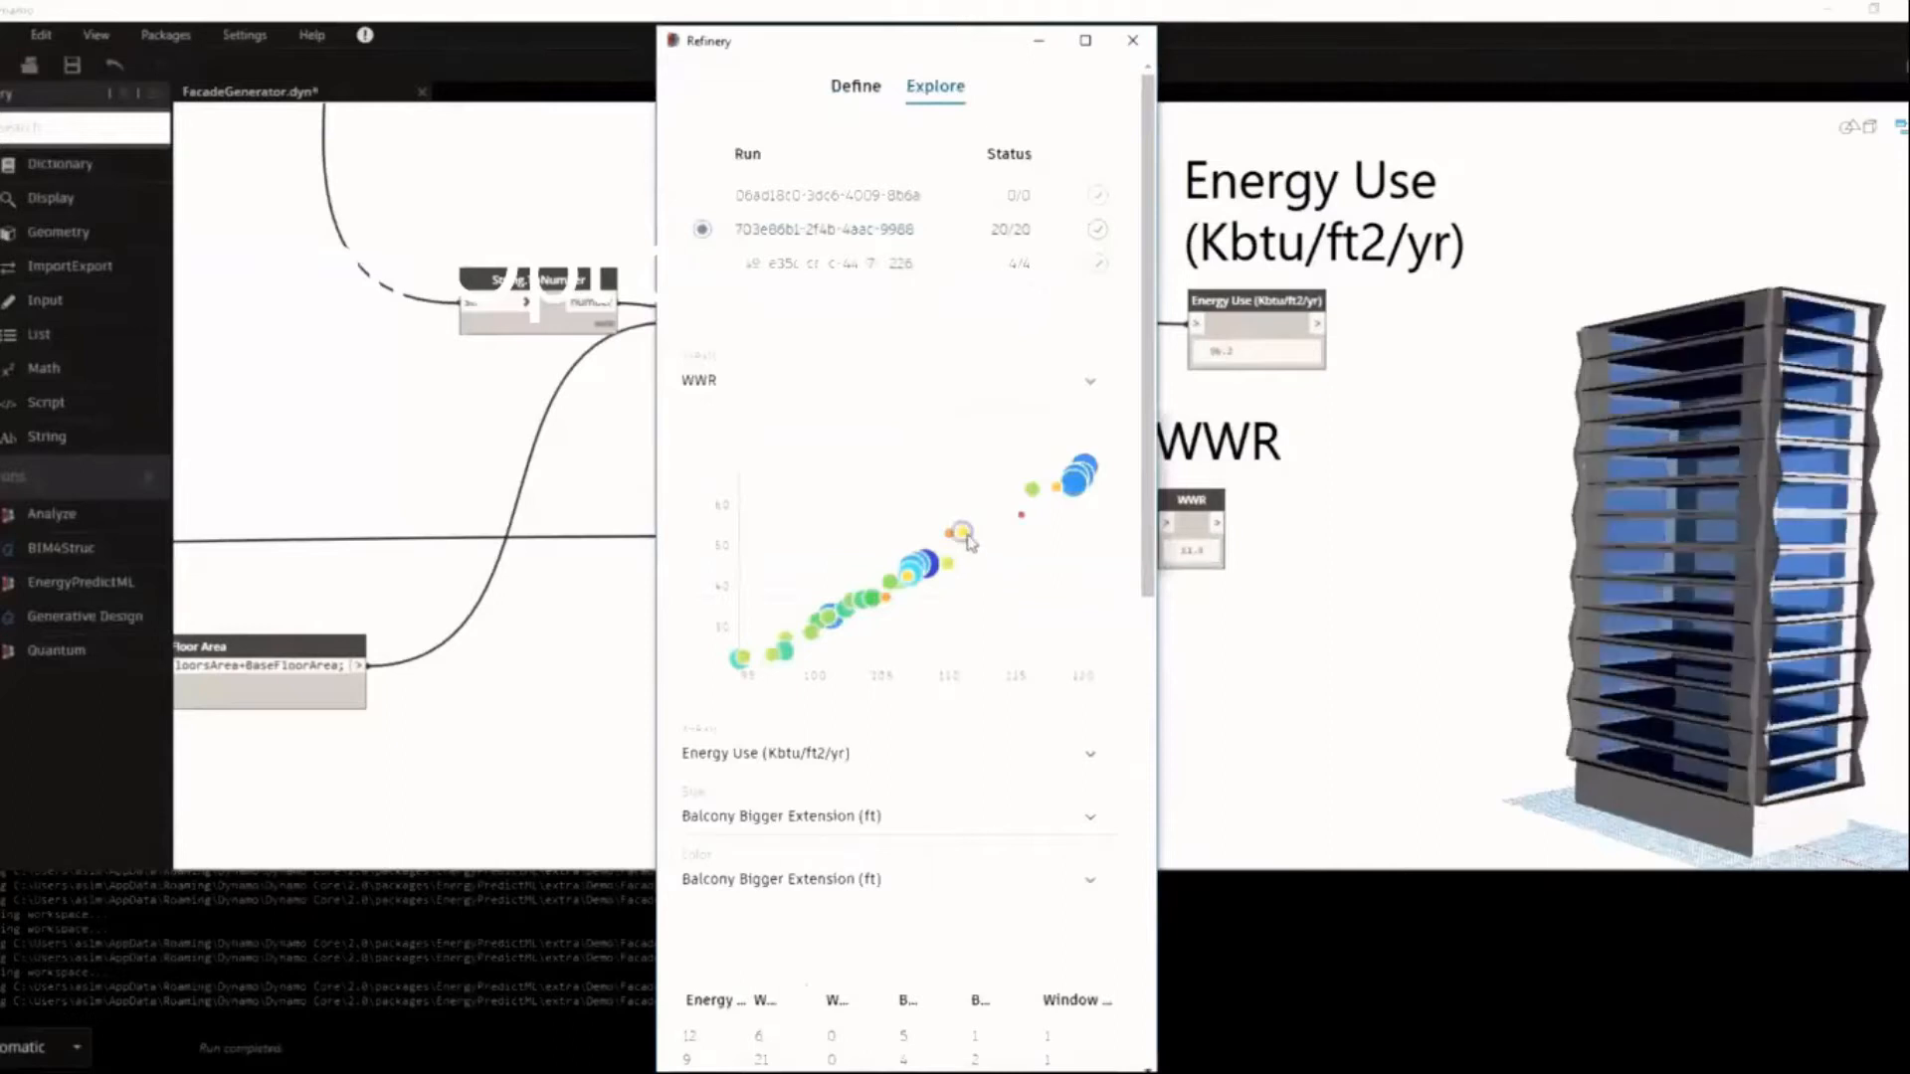
pyautogui.moveTo(1147, 592); pyautogui.dragTo(1147, 796)
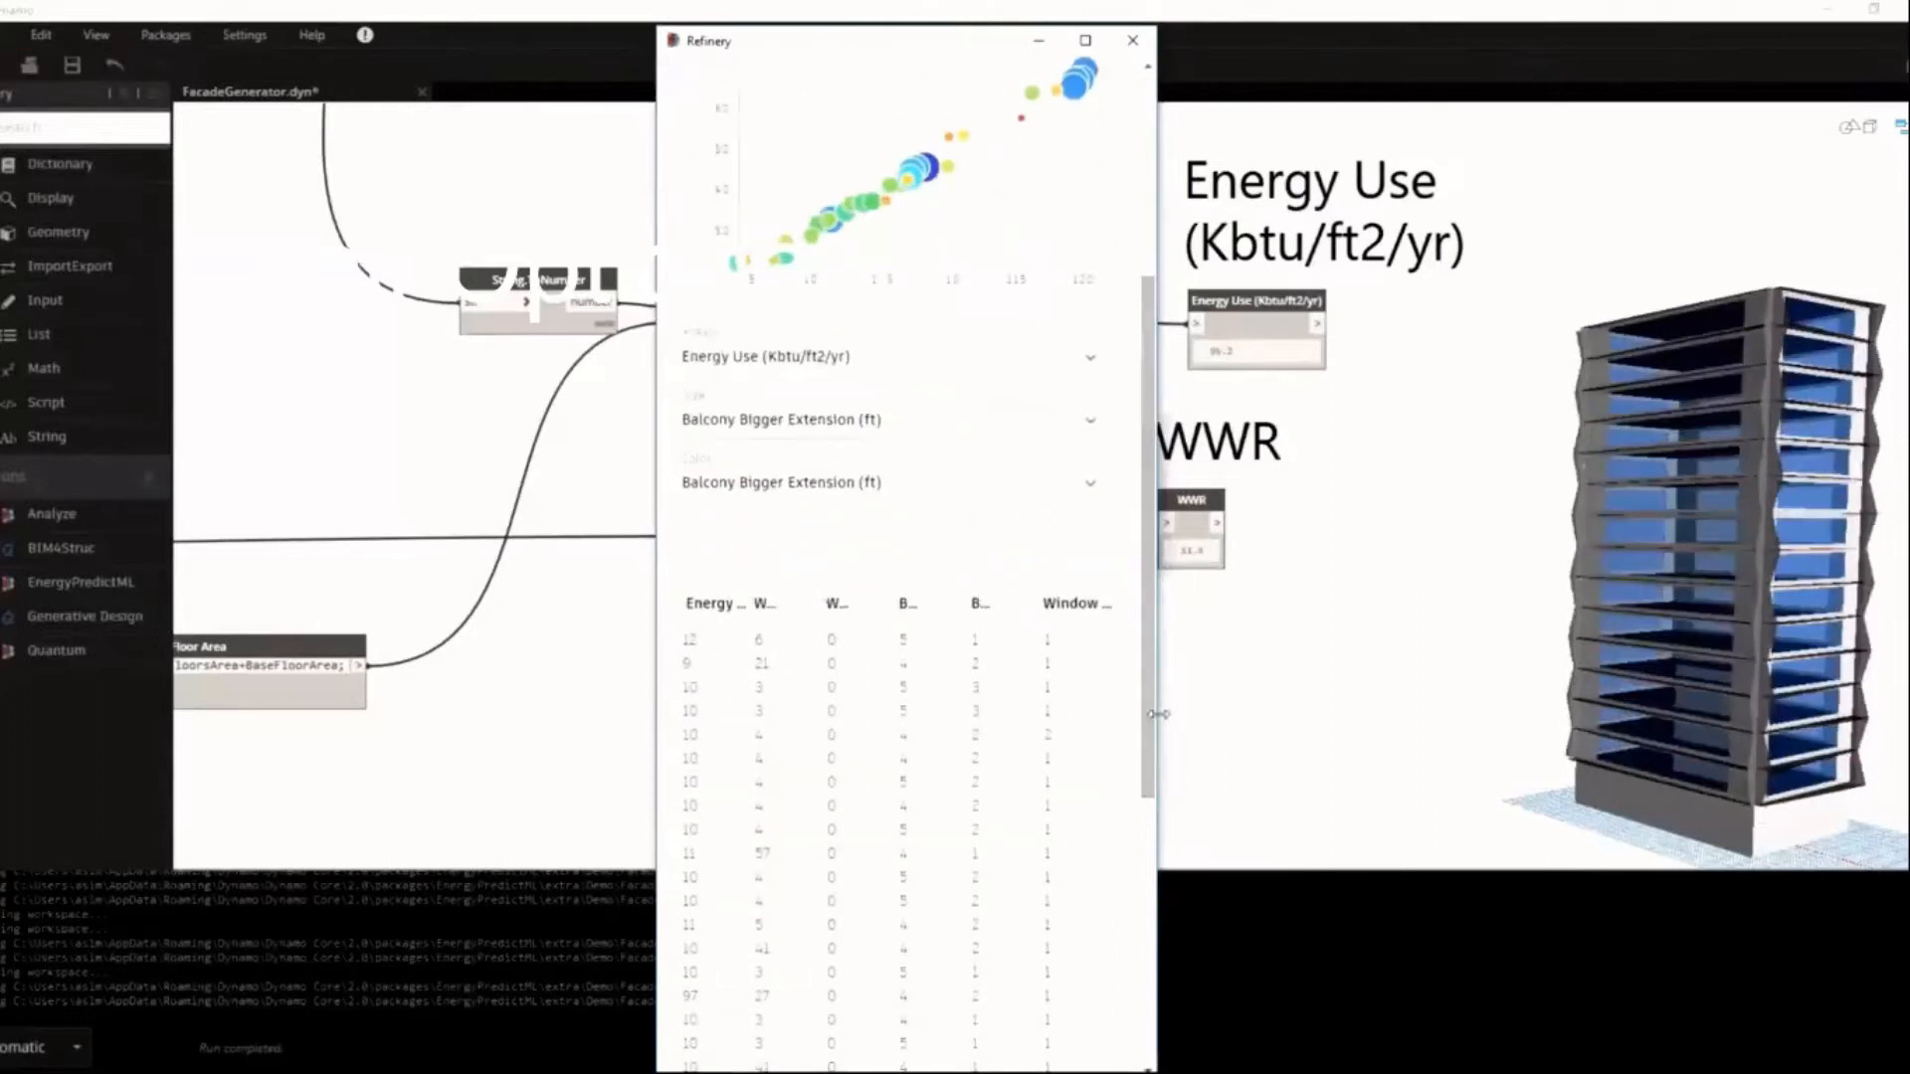
pyautogui.moveTo(657, 676); pyautogui.dragTo(291, 673)
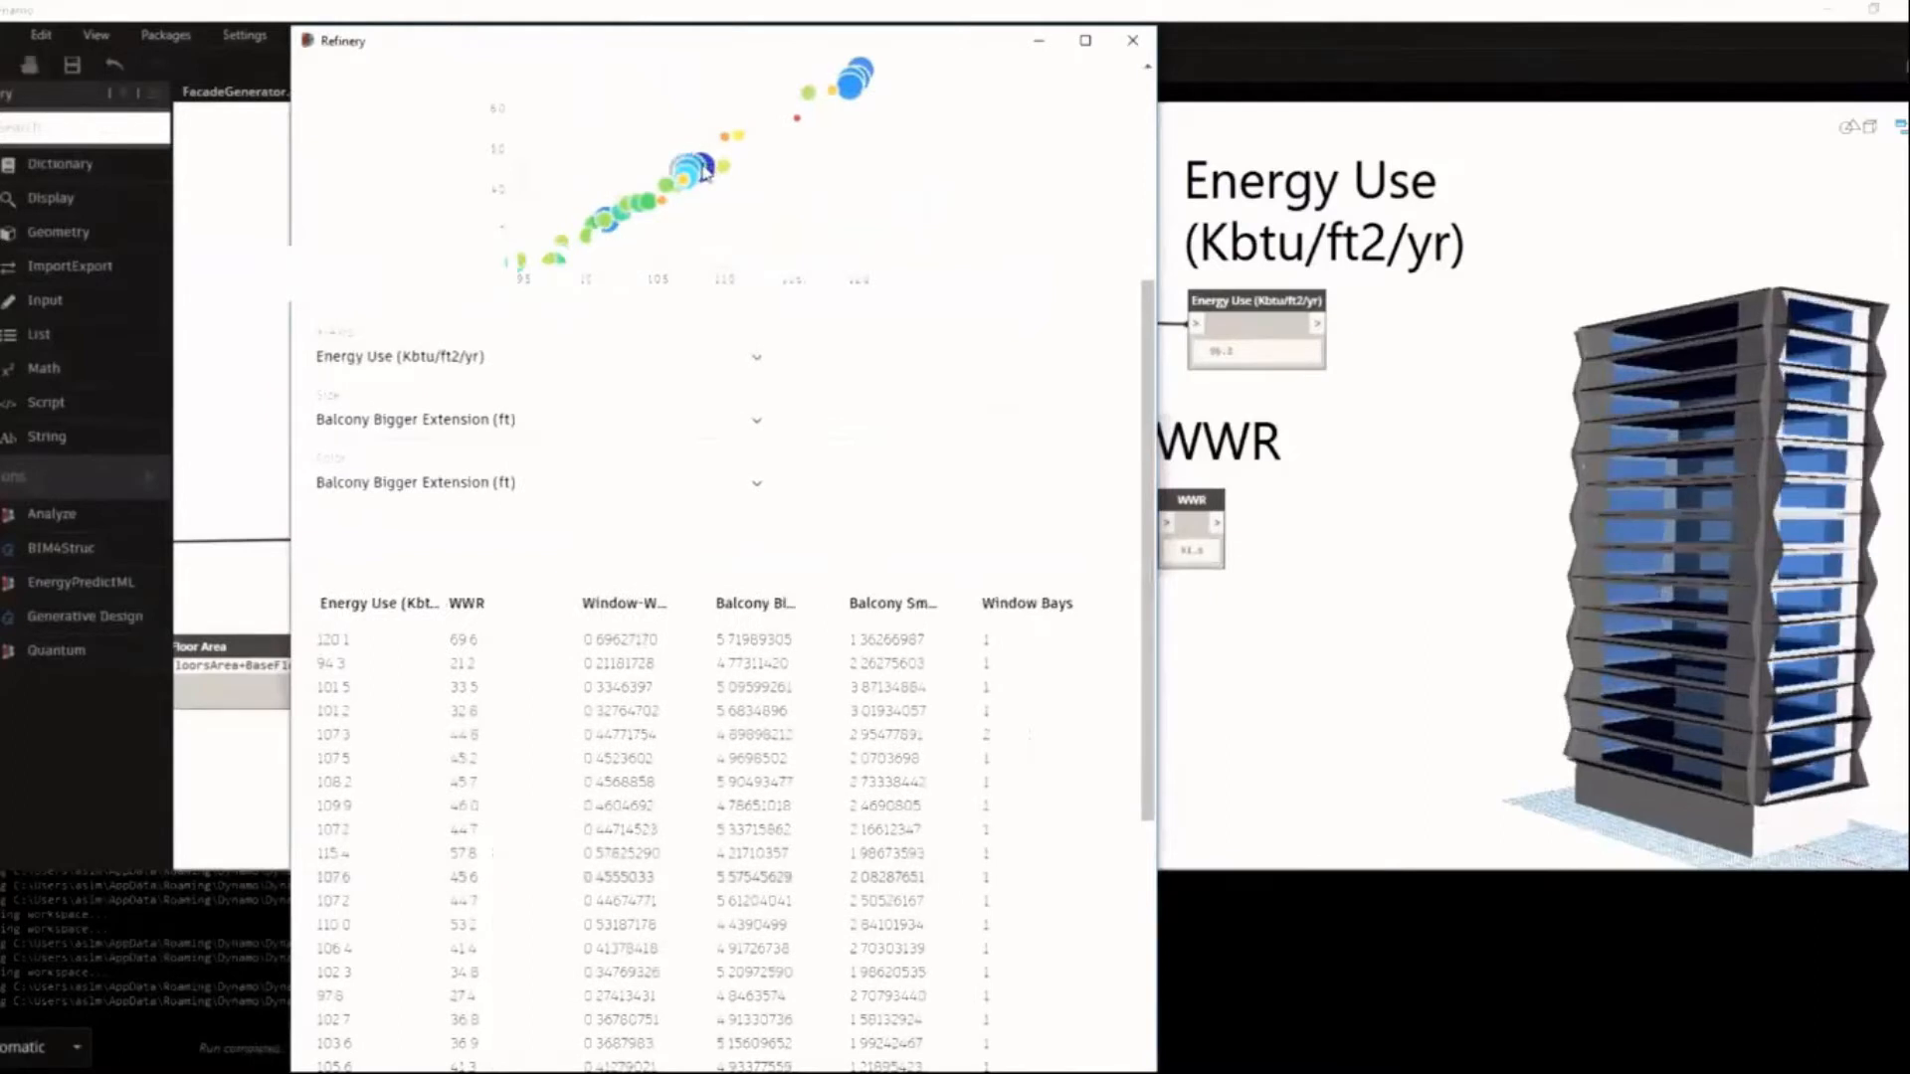
# Plot Window Bays on the chart's X axis and preview the tower option with two window bays.
pyautogui.click(736, 366)
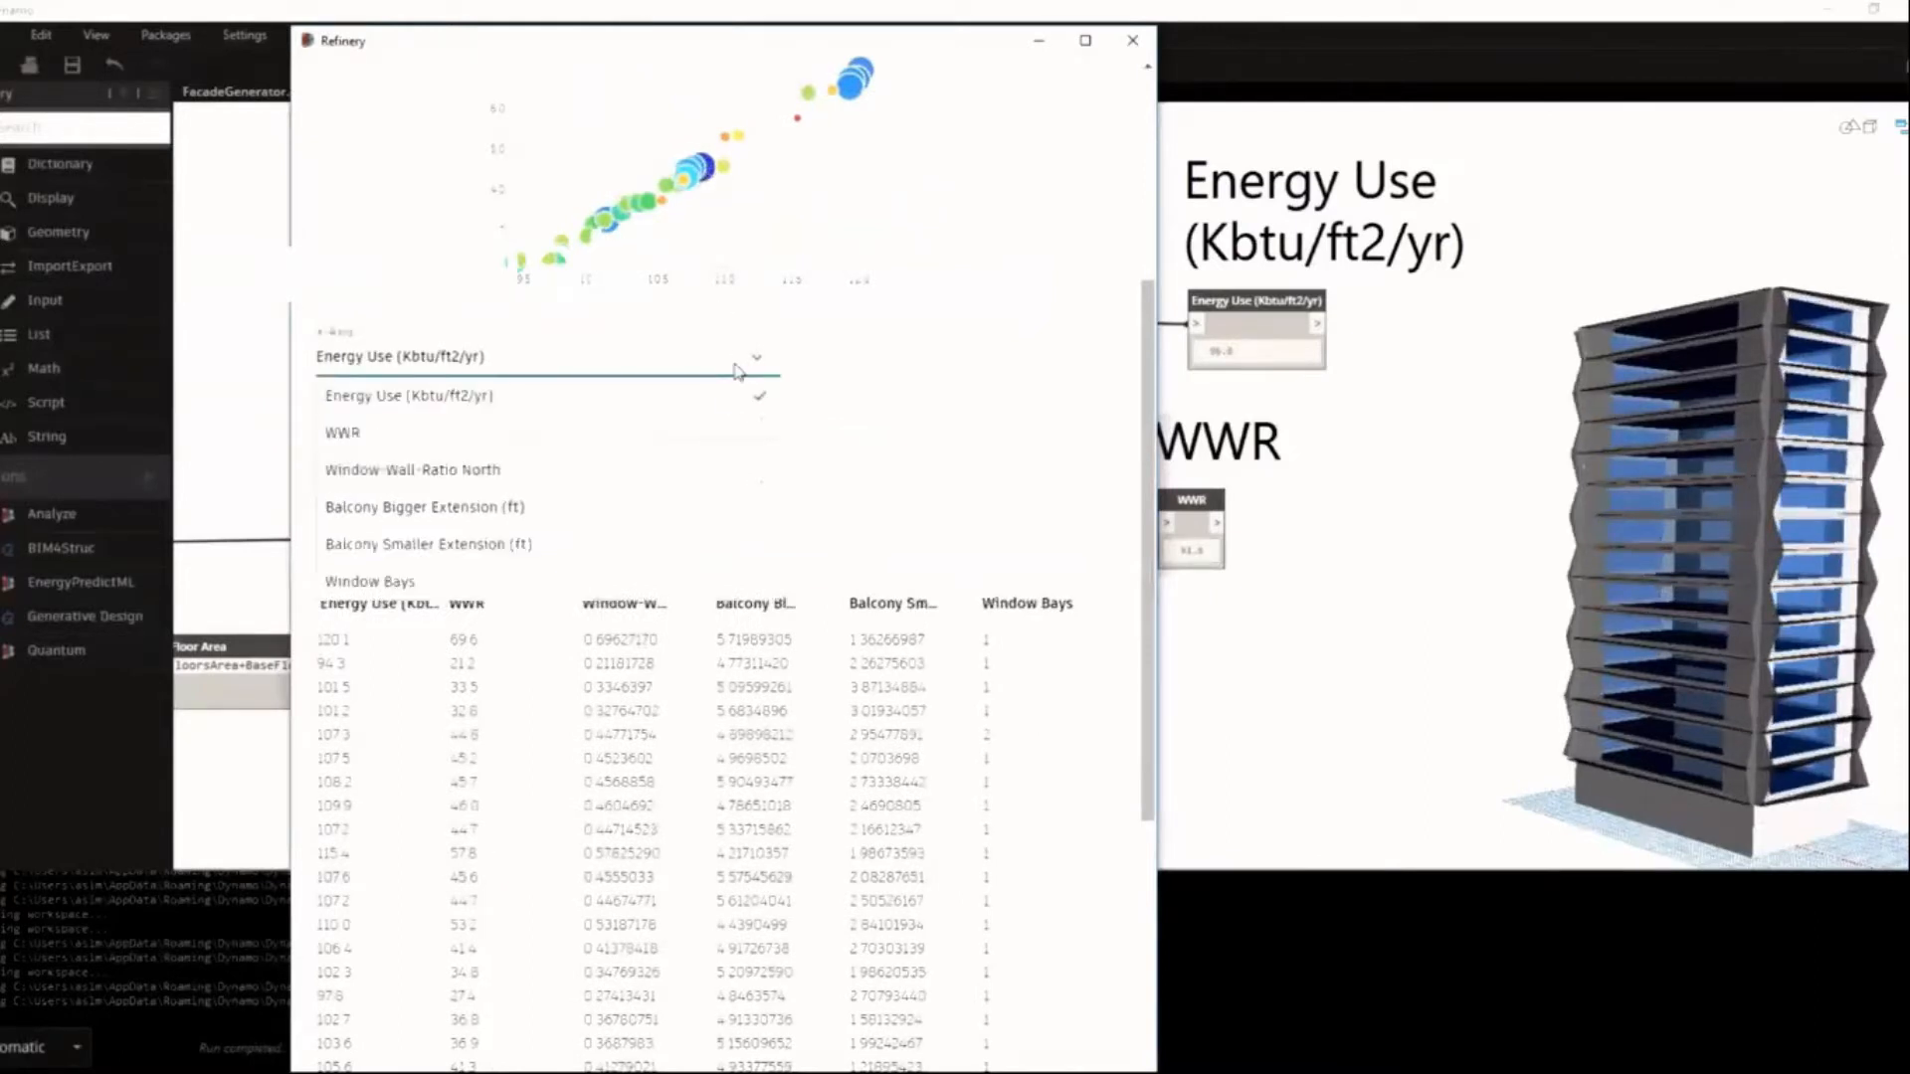
pyautogui.click(696, 581)
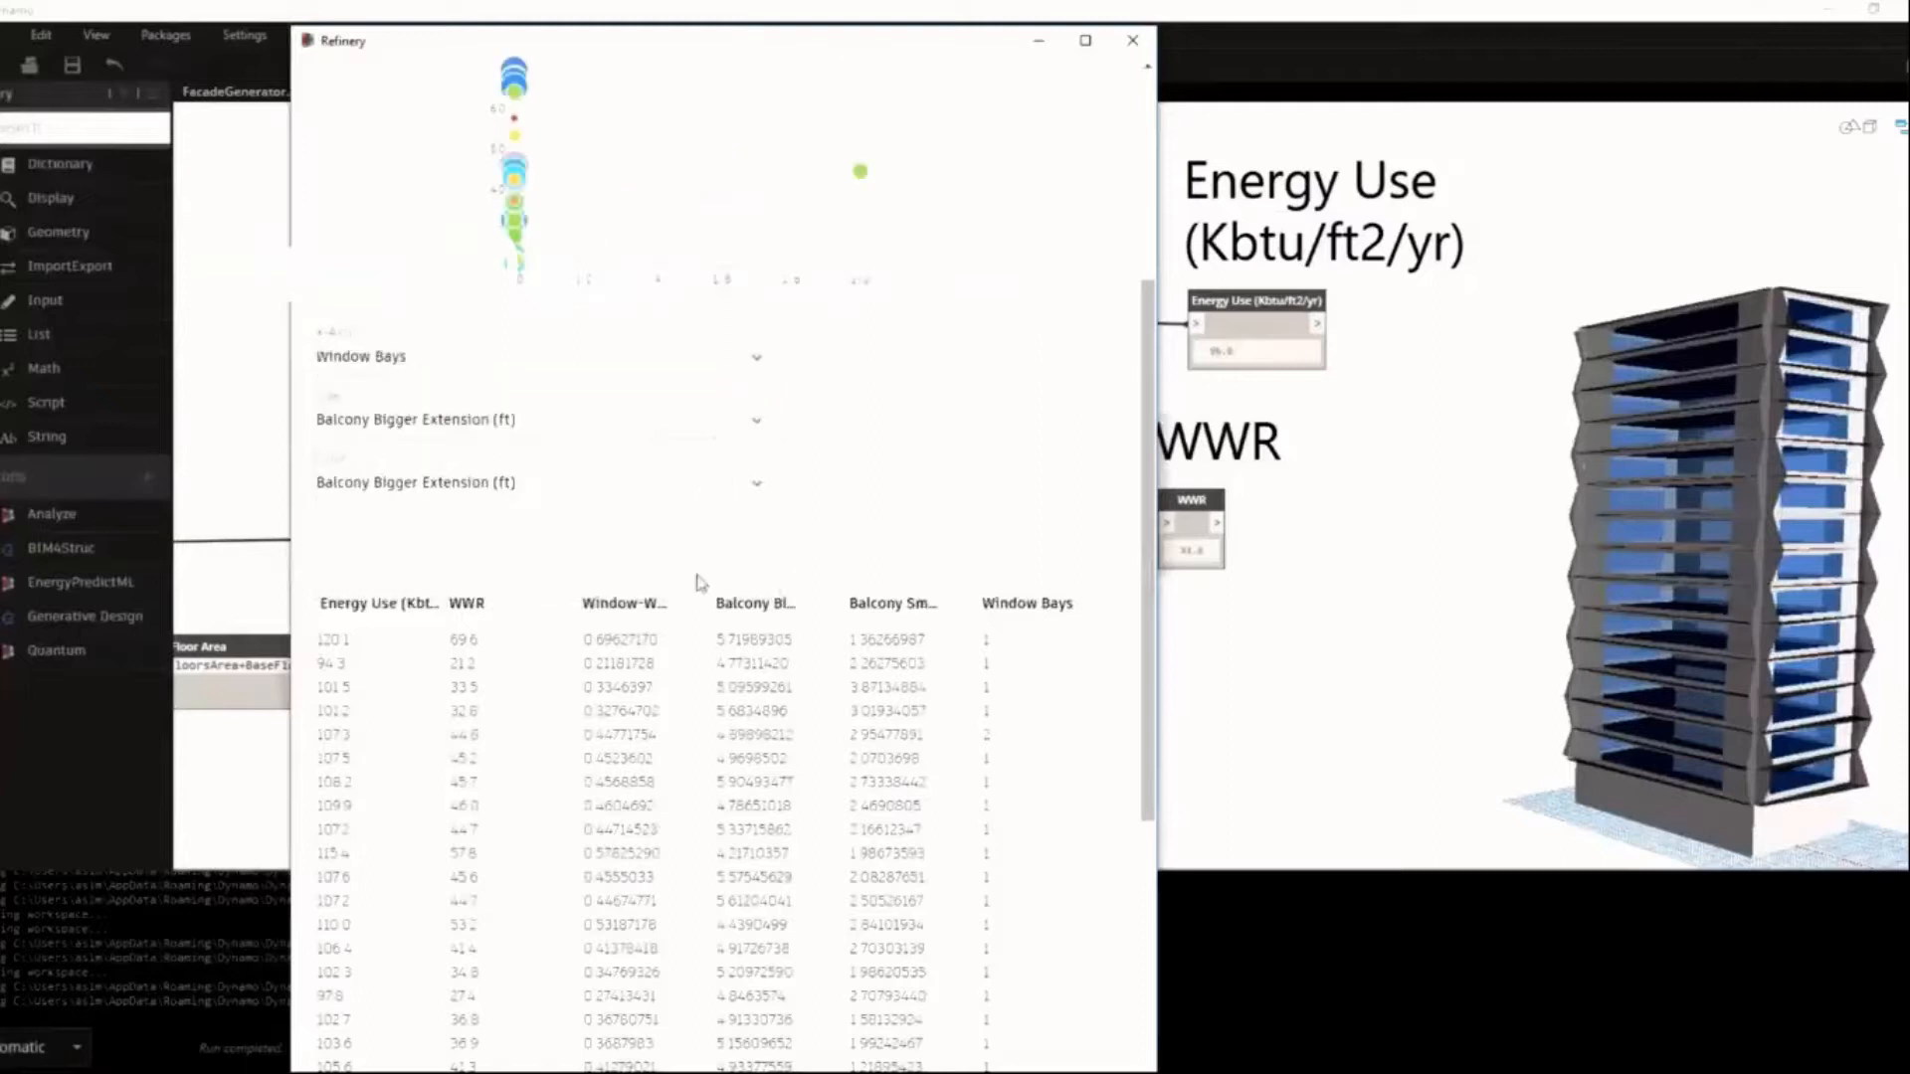
pyautogui.click(861, 174)
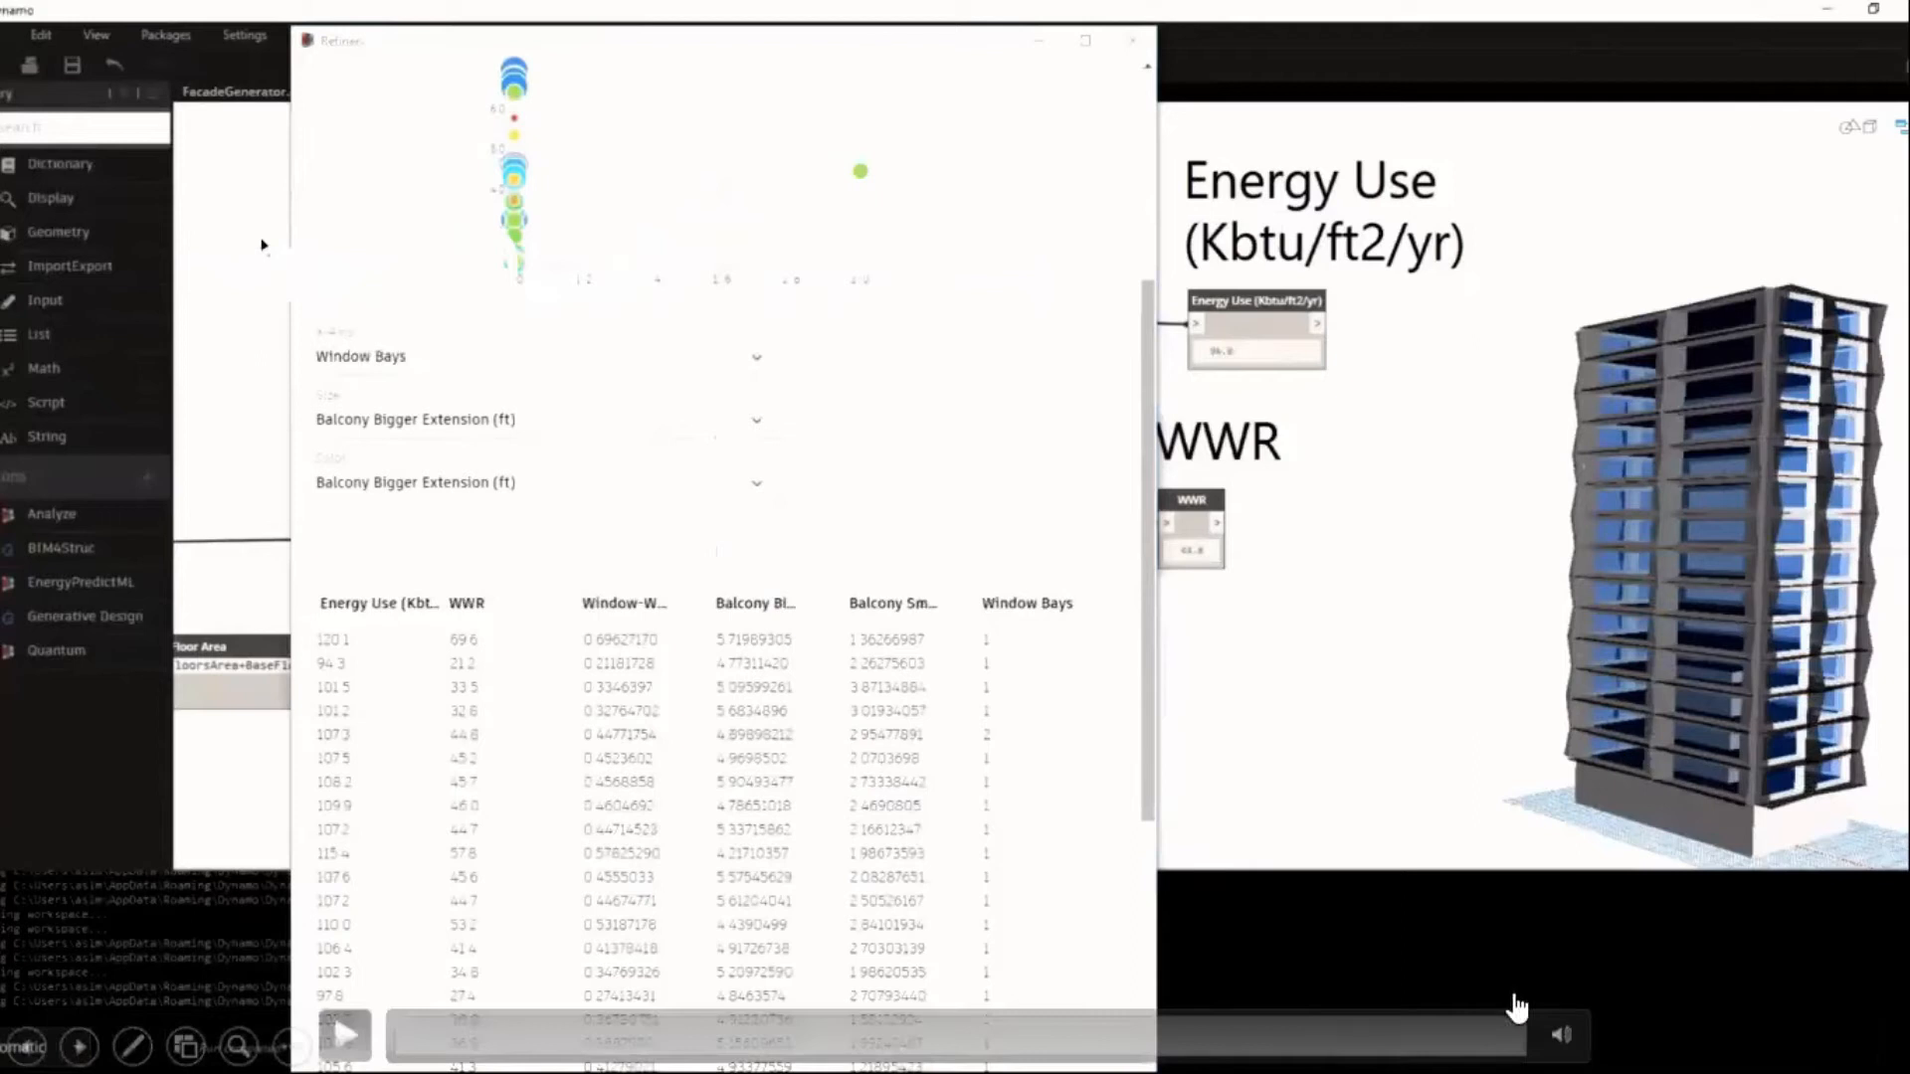
pyautogui.click(1736, 532)
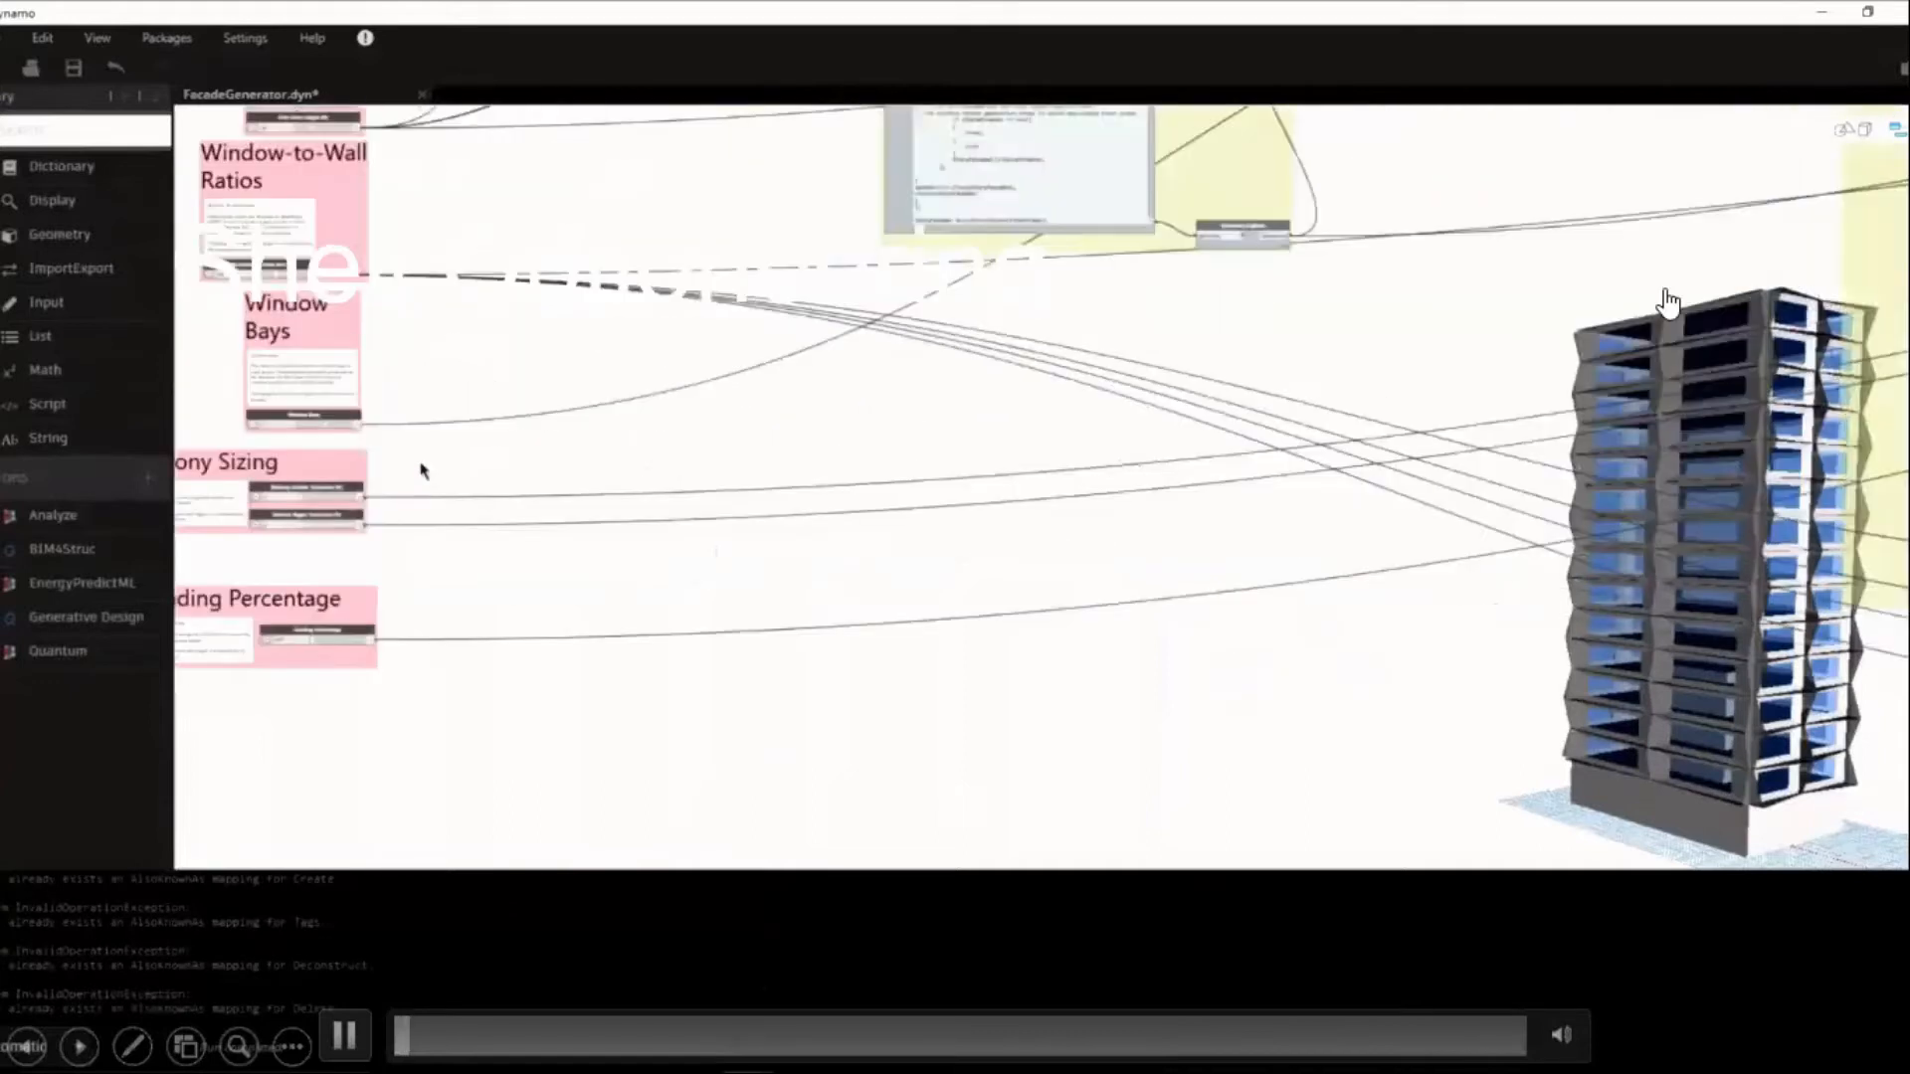
pyautogui.click(1668, 301)
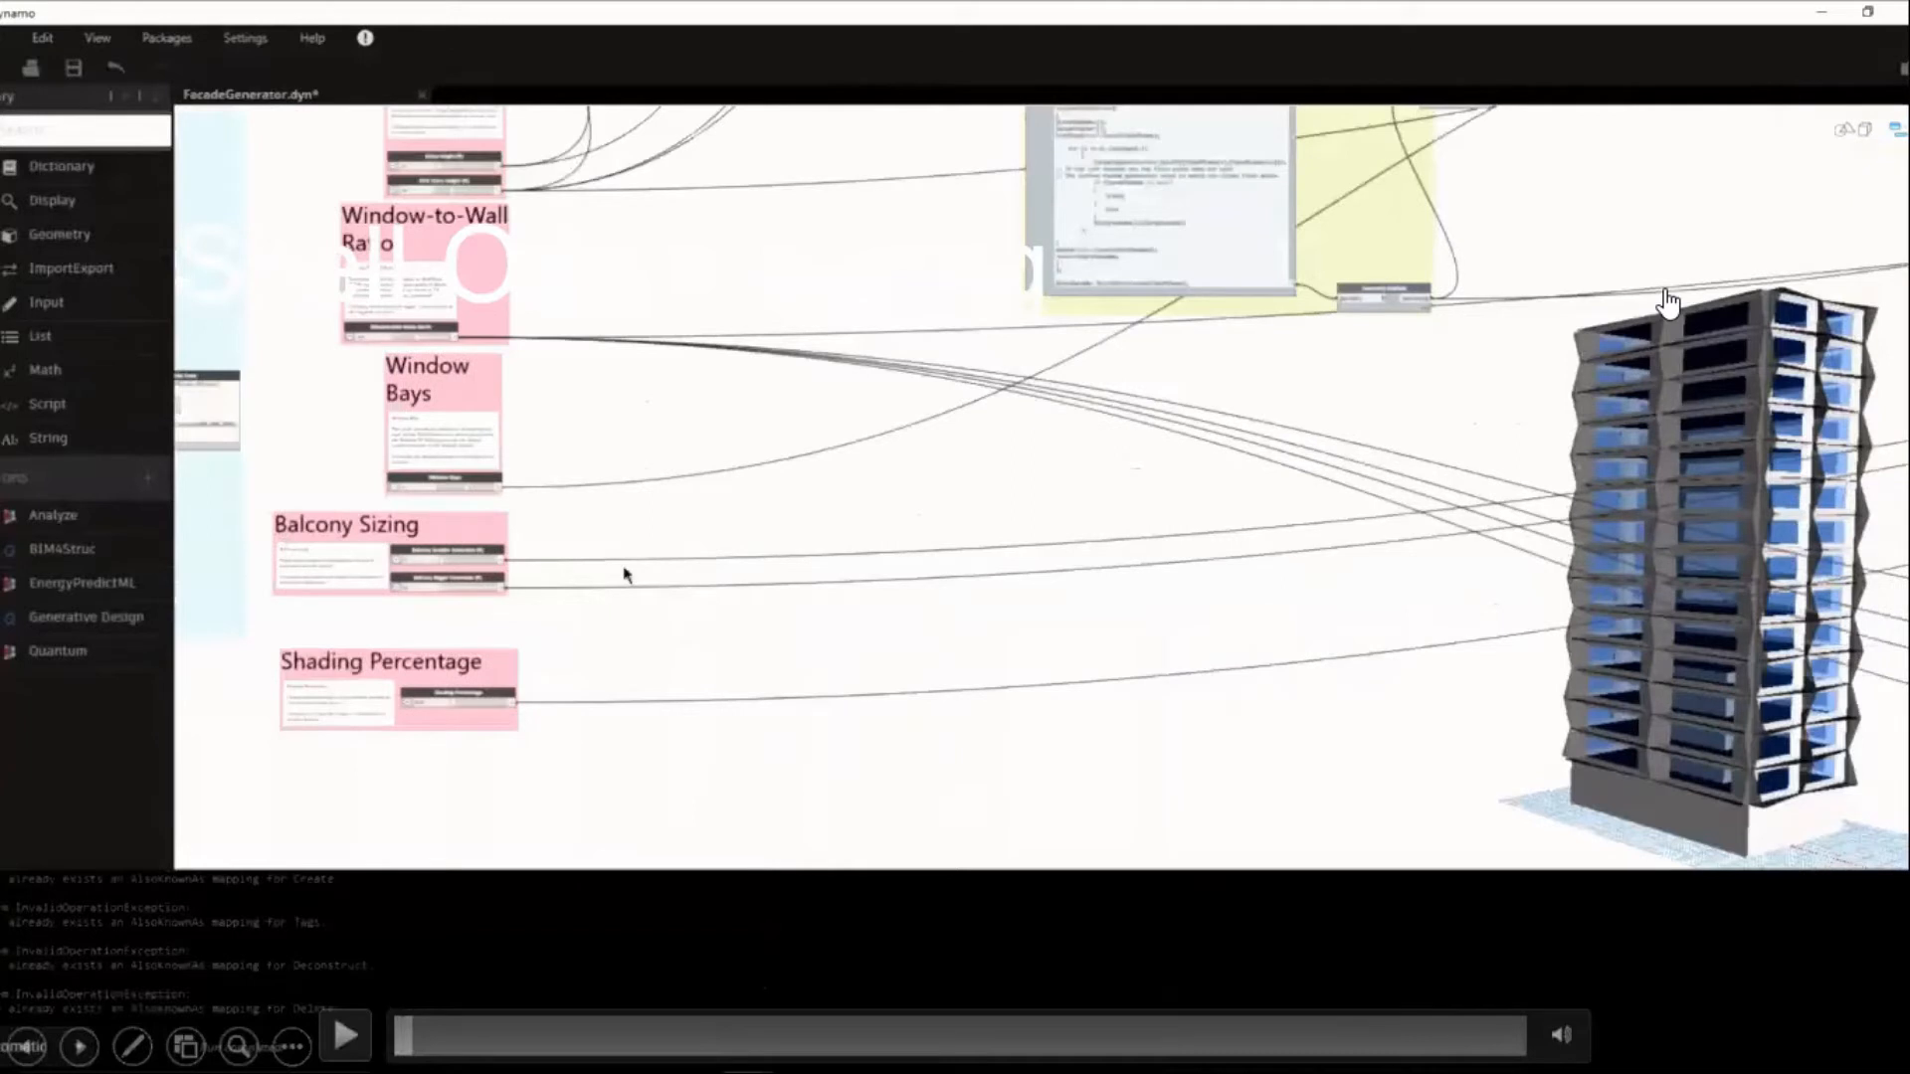
pyautogui.click(1668, 301)
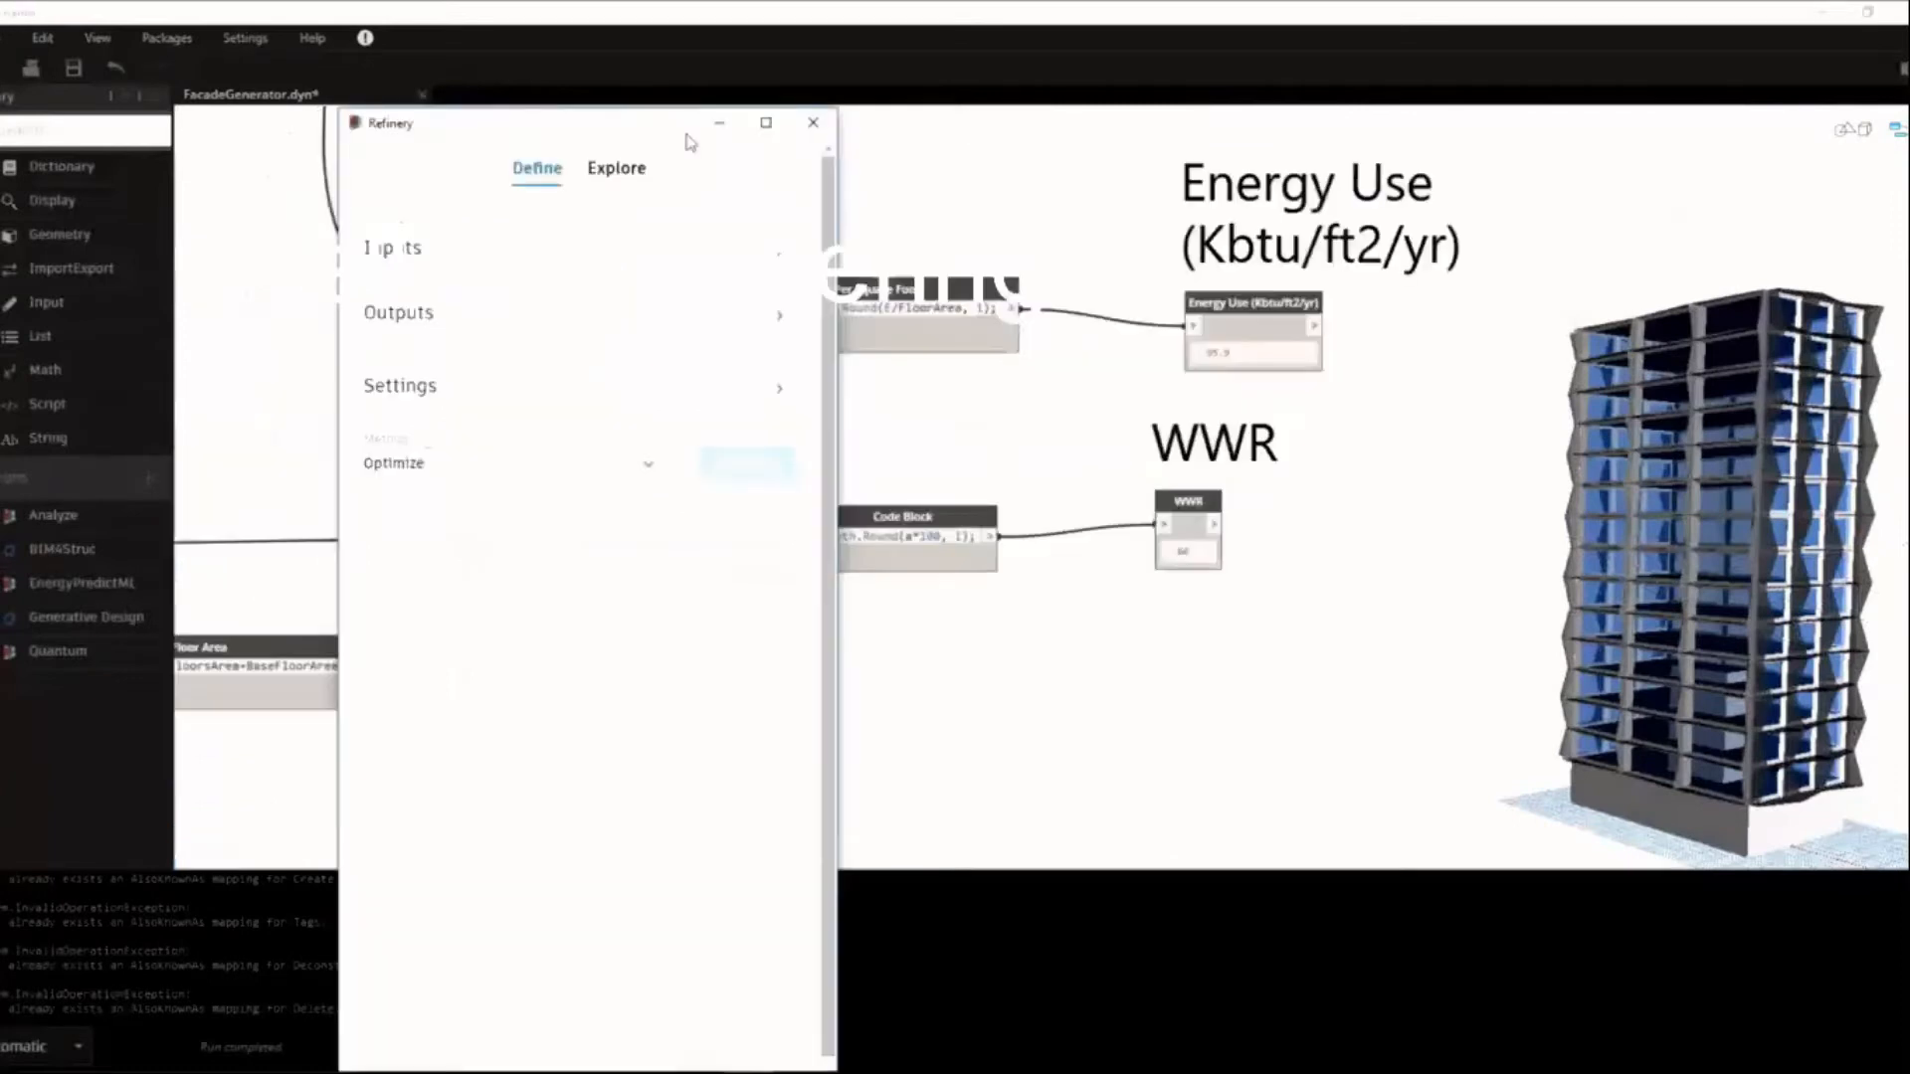
pyautogui.moveTo(686, 133); pyautogui.dragTo(1004, 131)
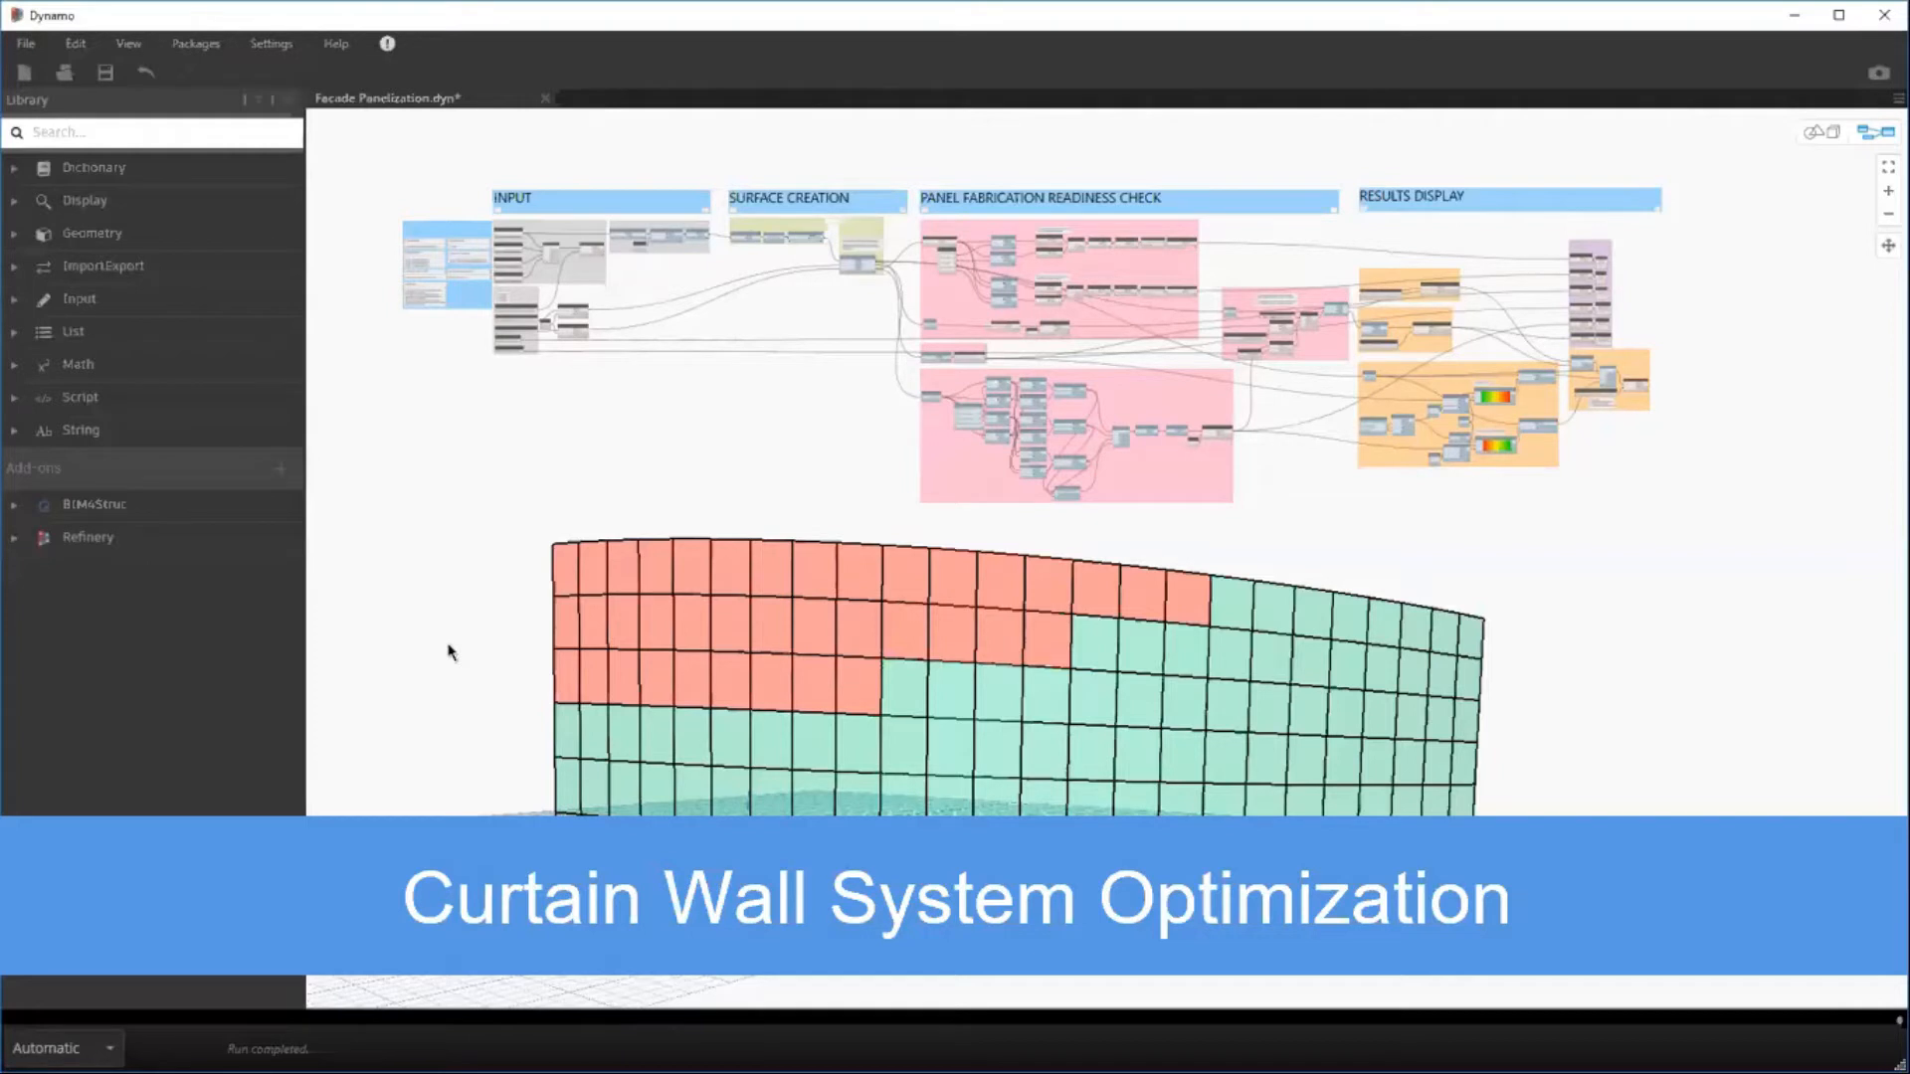
pyautogui.moveTo(820, 201)
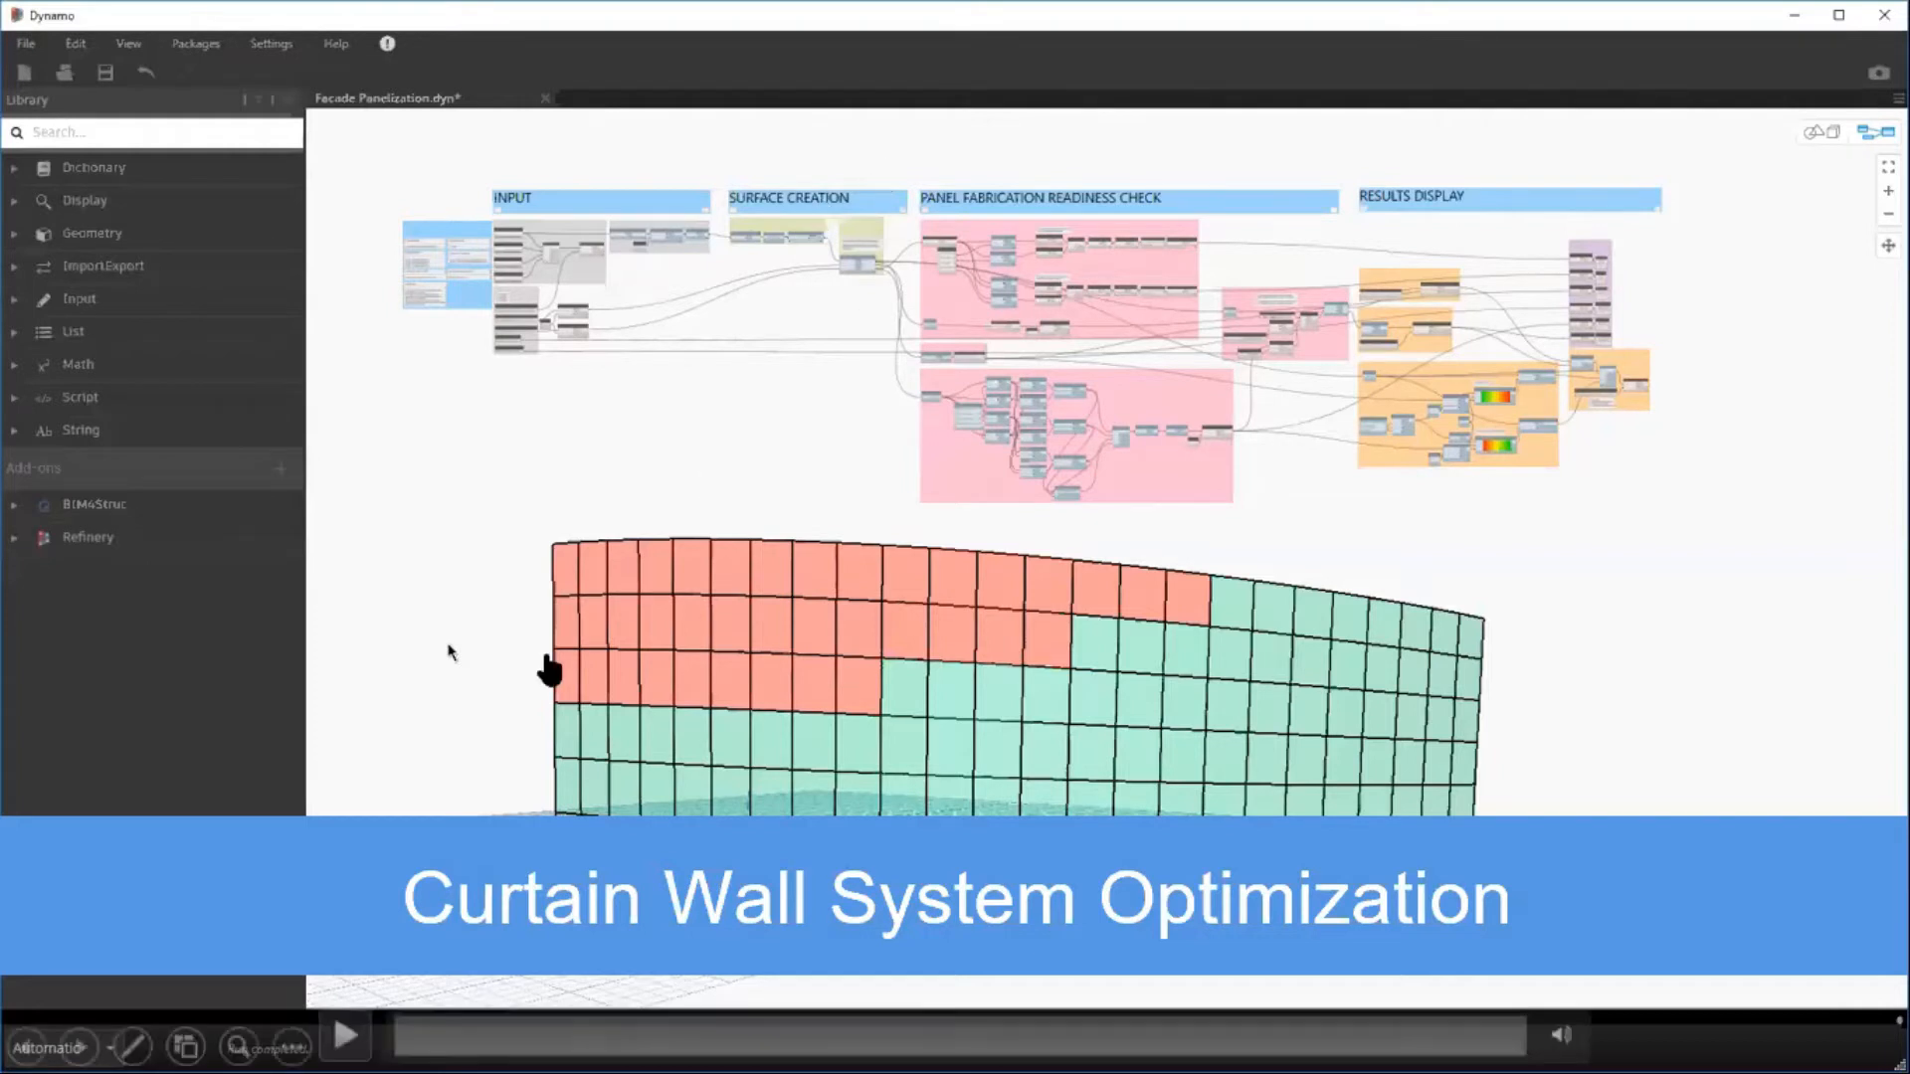
pyautogui.click(533, 387)
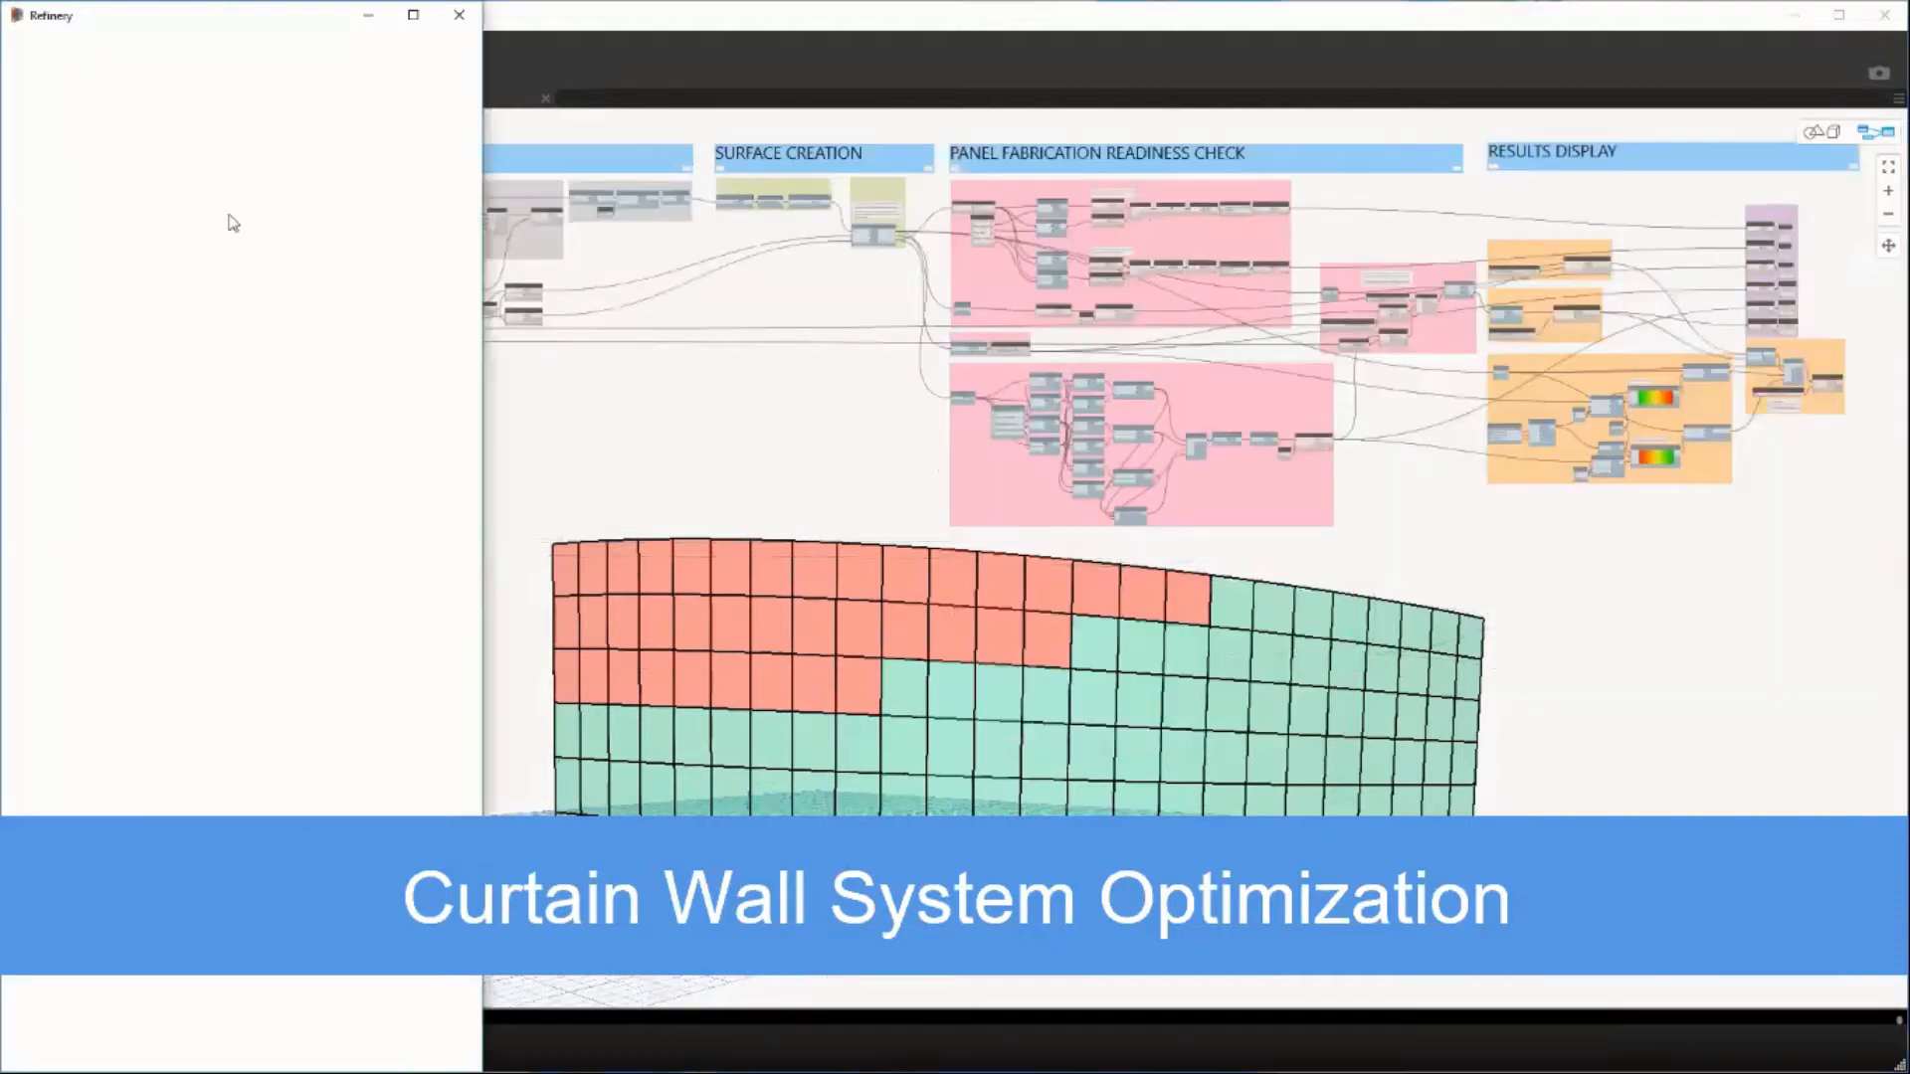
# Set the curtain wall study's Max Height, Max Width, Max Surface, Plane Deviation, Internal Angle and # Custom Panels outputs to MINIMIZE.
pyautogui.click(68, 120)
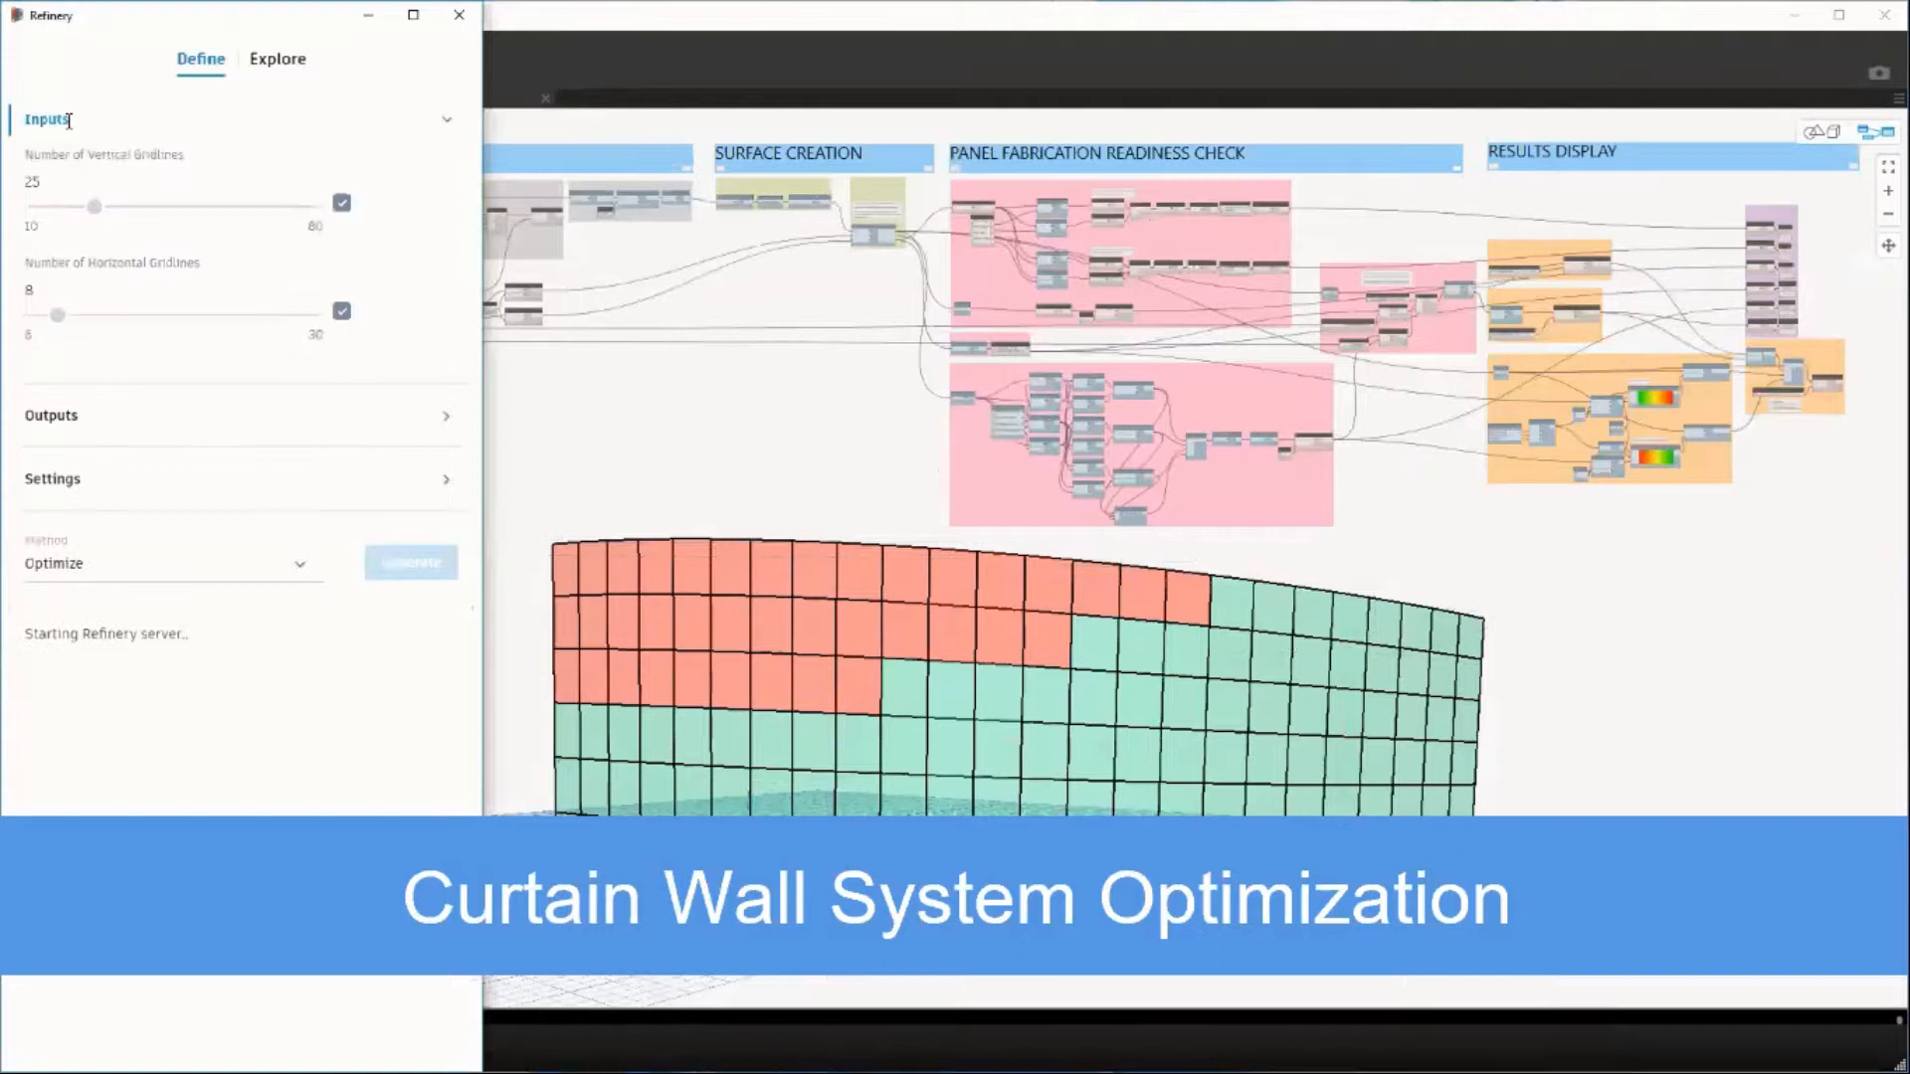
pyautogui.click(69, 120)
pyautogui.click(67, 184)
pyautogui.click(179, 230)
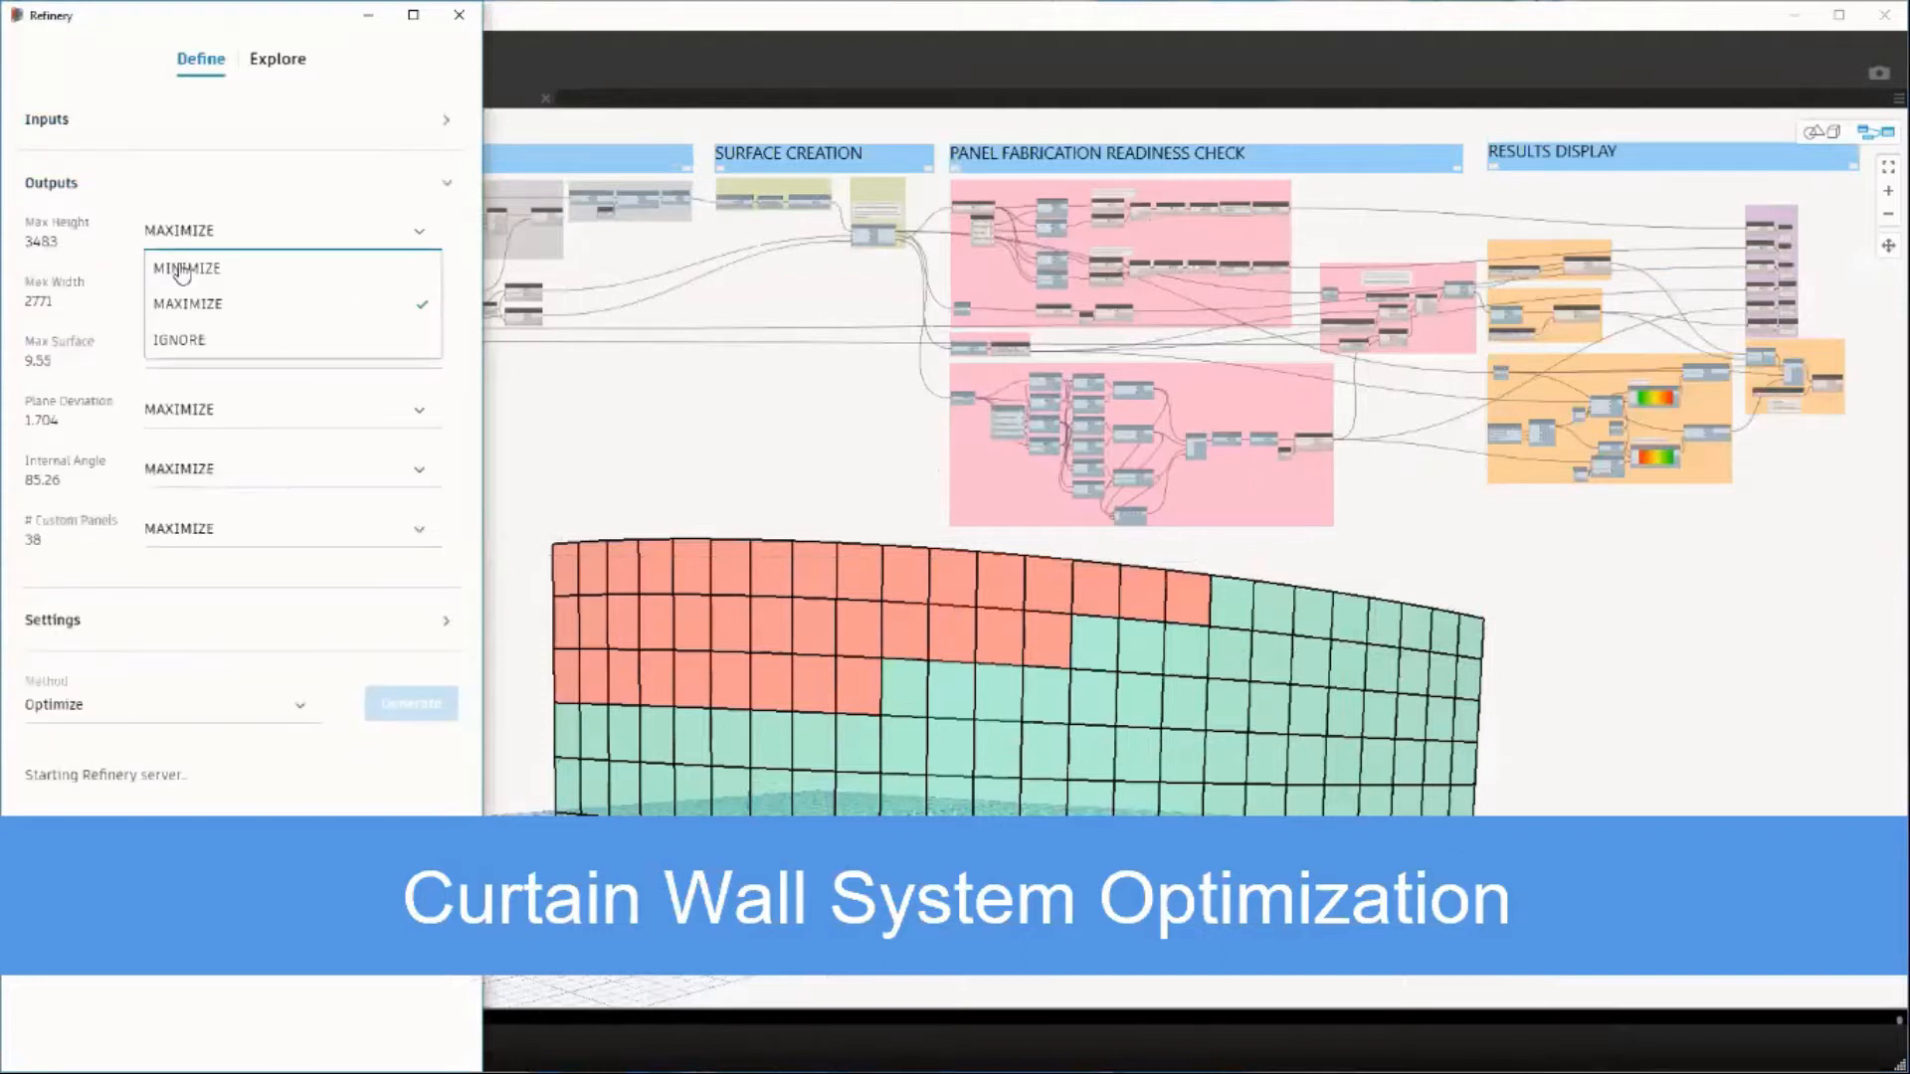
pyautogui.click(179, 269)
pyautogui.click(183, 328)
pyautogui.click(189, 353)
pyautogui.click(189, 390)
pyautogui.click(189, 411)
pyautogui.click(186, 448)
pyautogui.click(182, 474)
pyautogui.click(177, 508)
pyautogui.click(174, 535)
pyautogui.click(181, 571)
# Set the curtain wall study's Population Size to 20 and Generations to 12, and generate the optimization.
pyautogui.click(59, 621)
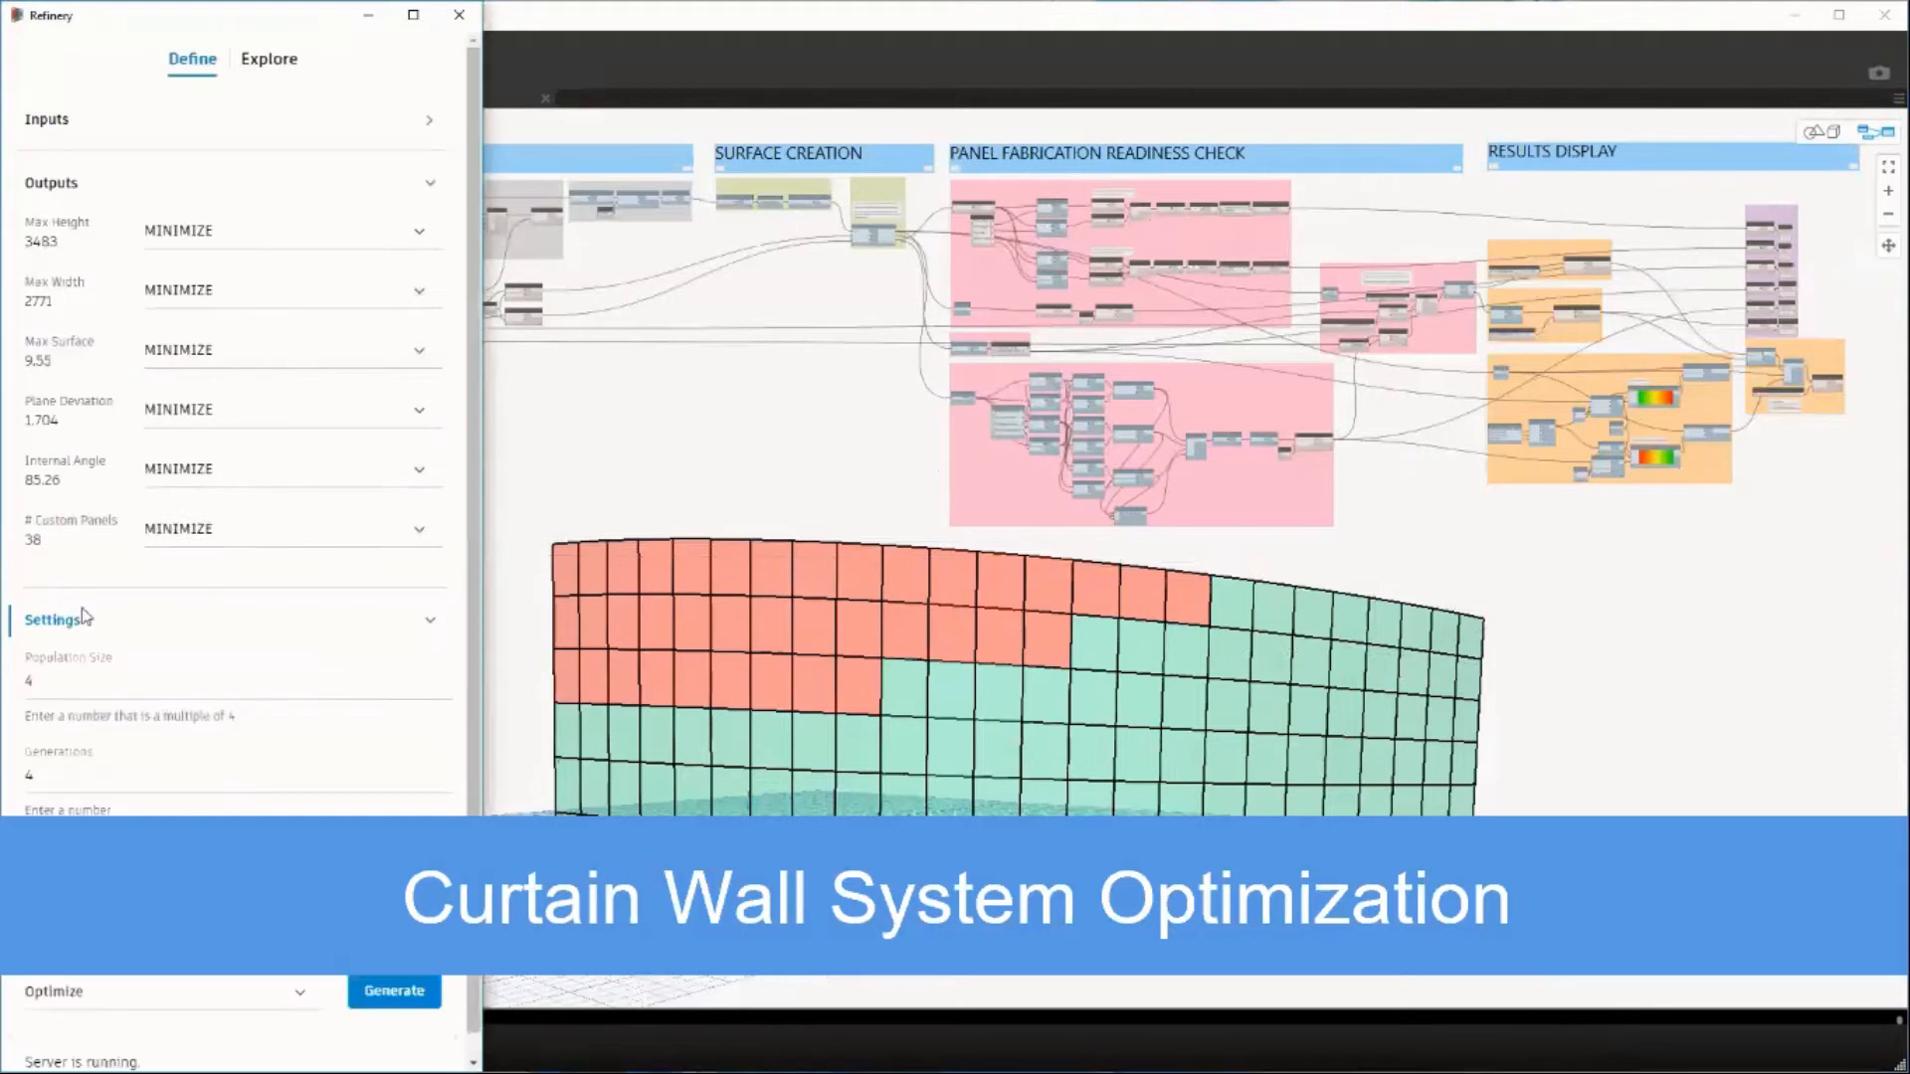
pyautogui.click(51, 183)
pyautogui.click(68, 308)
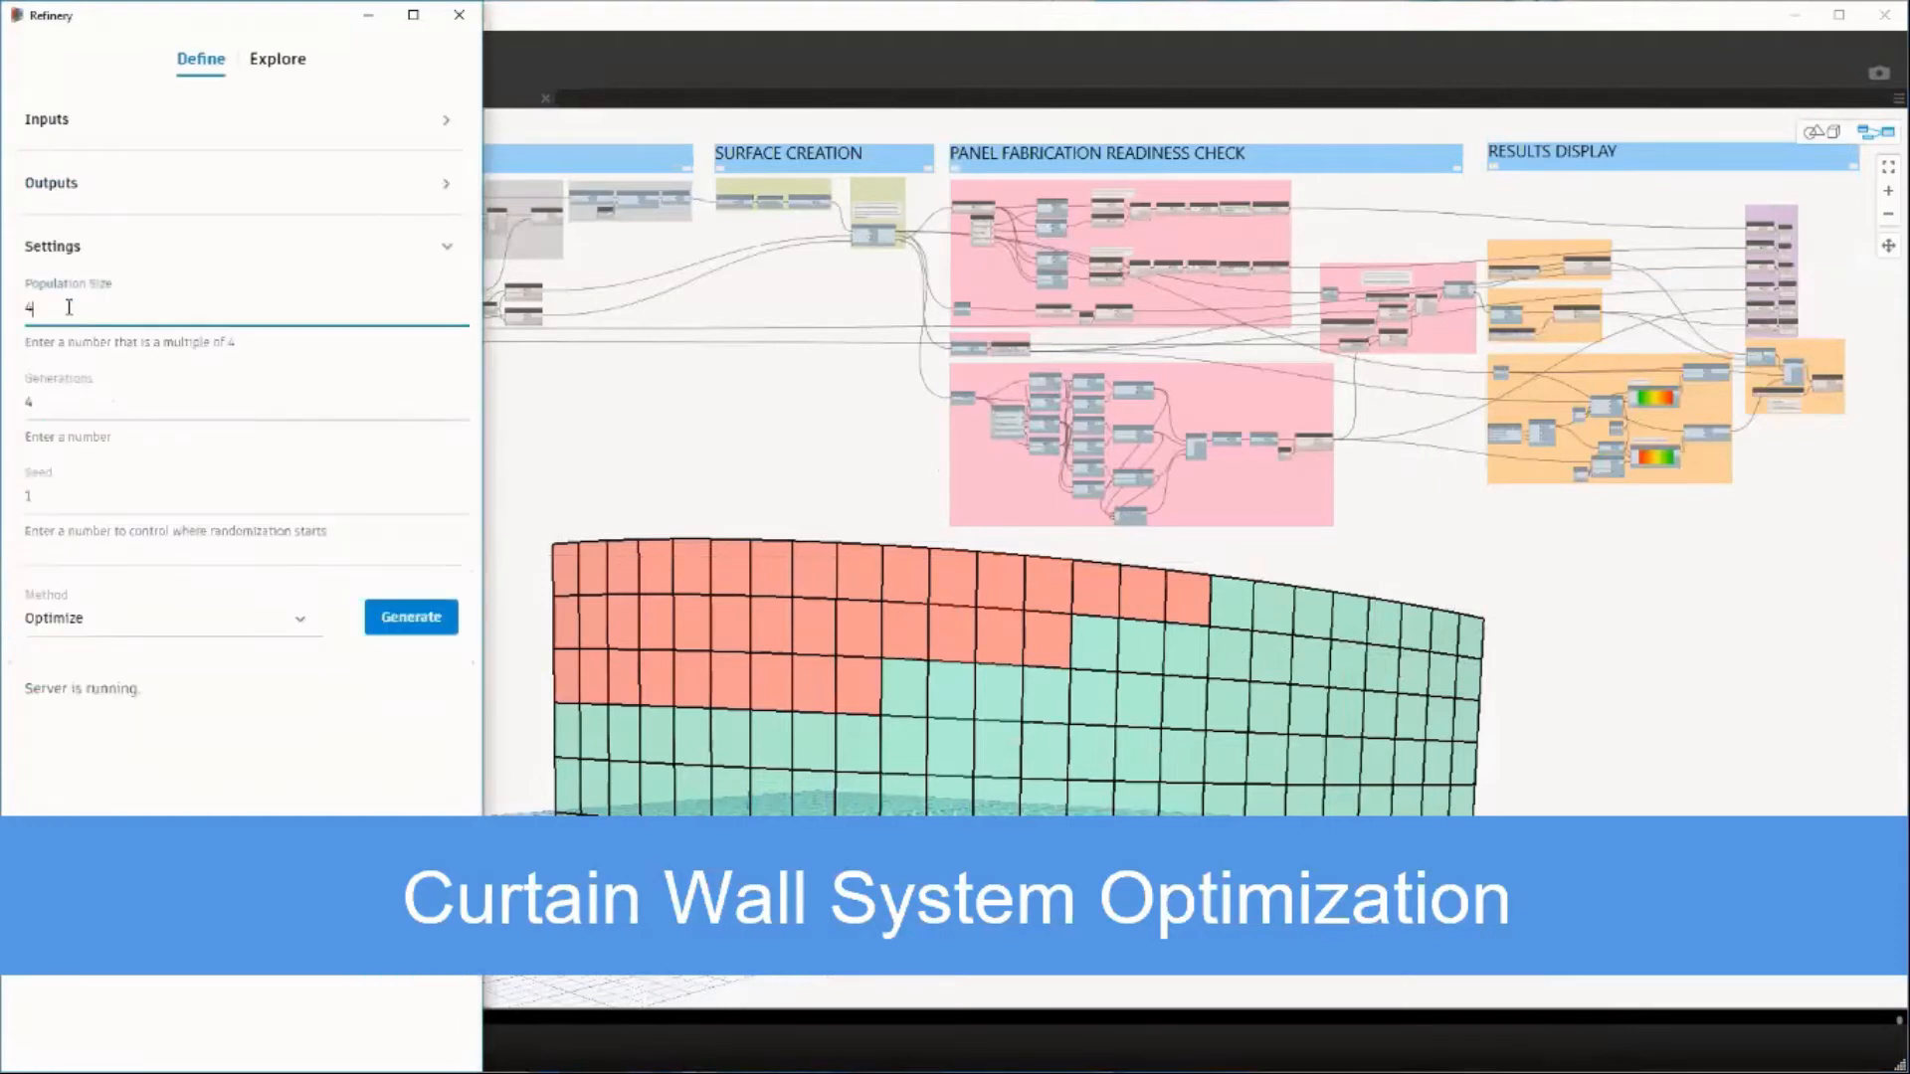
pyautogui.press('BackSpace')
pyautogui.write('20')
pyautogui.click(43, 404)
pyautogui.press('BackSpace')
pyautogui.write('12')
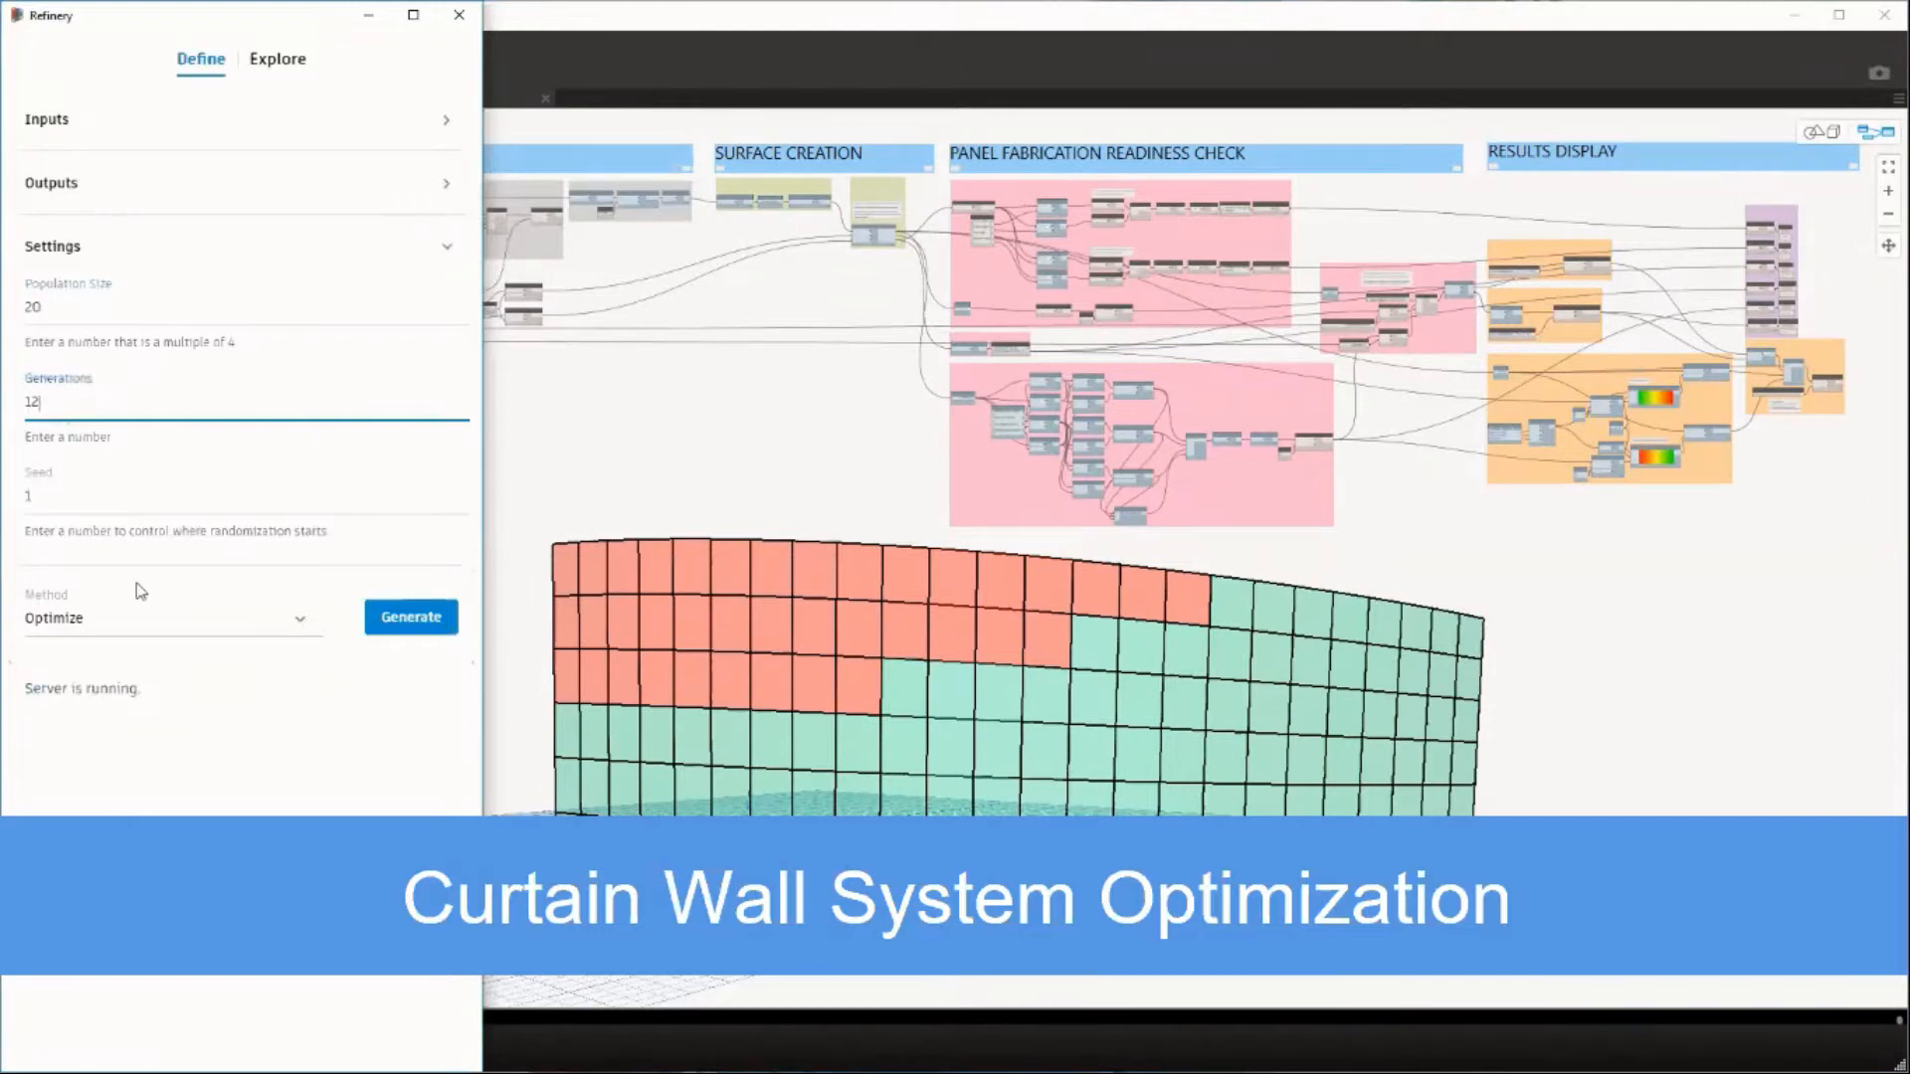
pyautogui.click(403, 619)
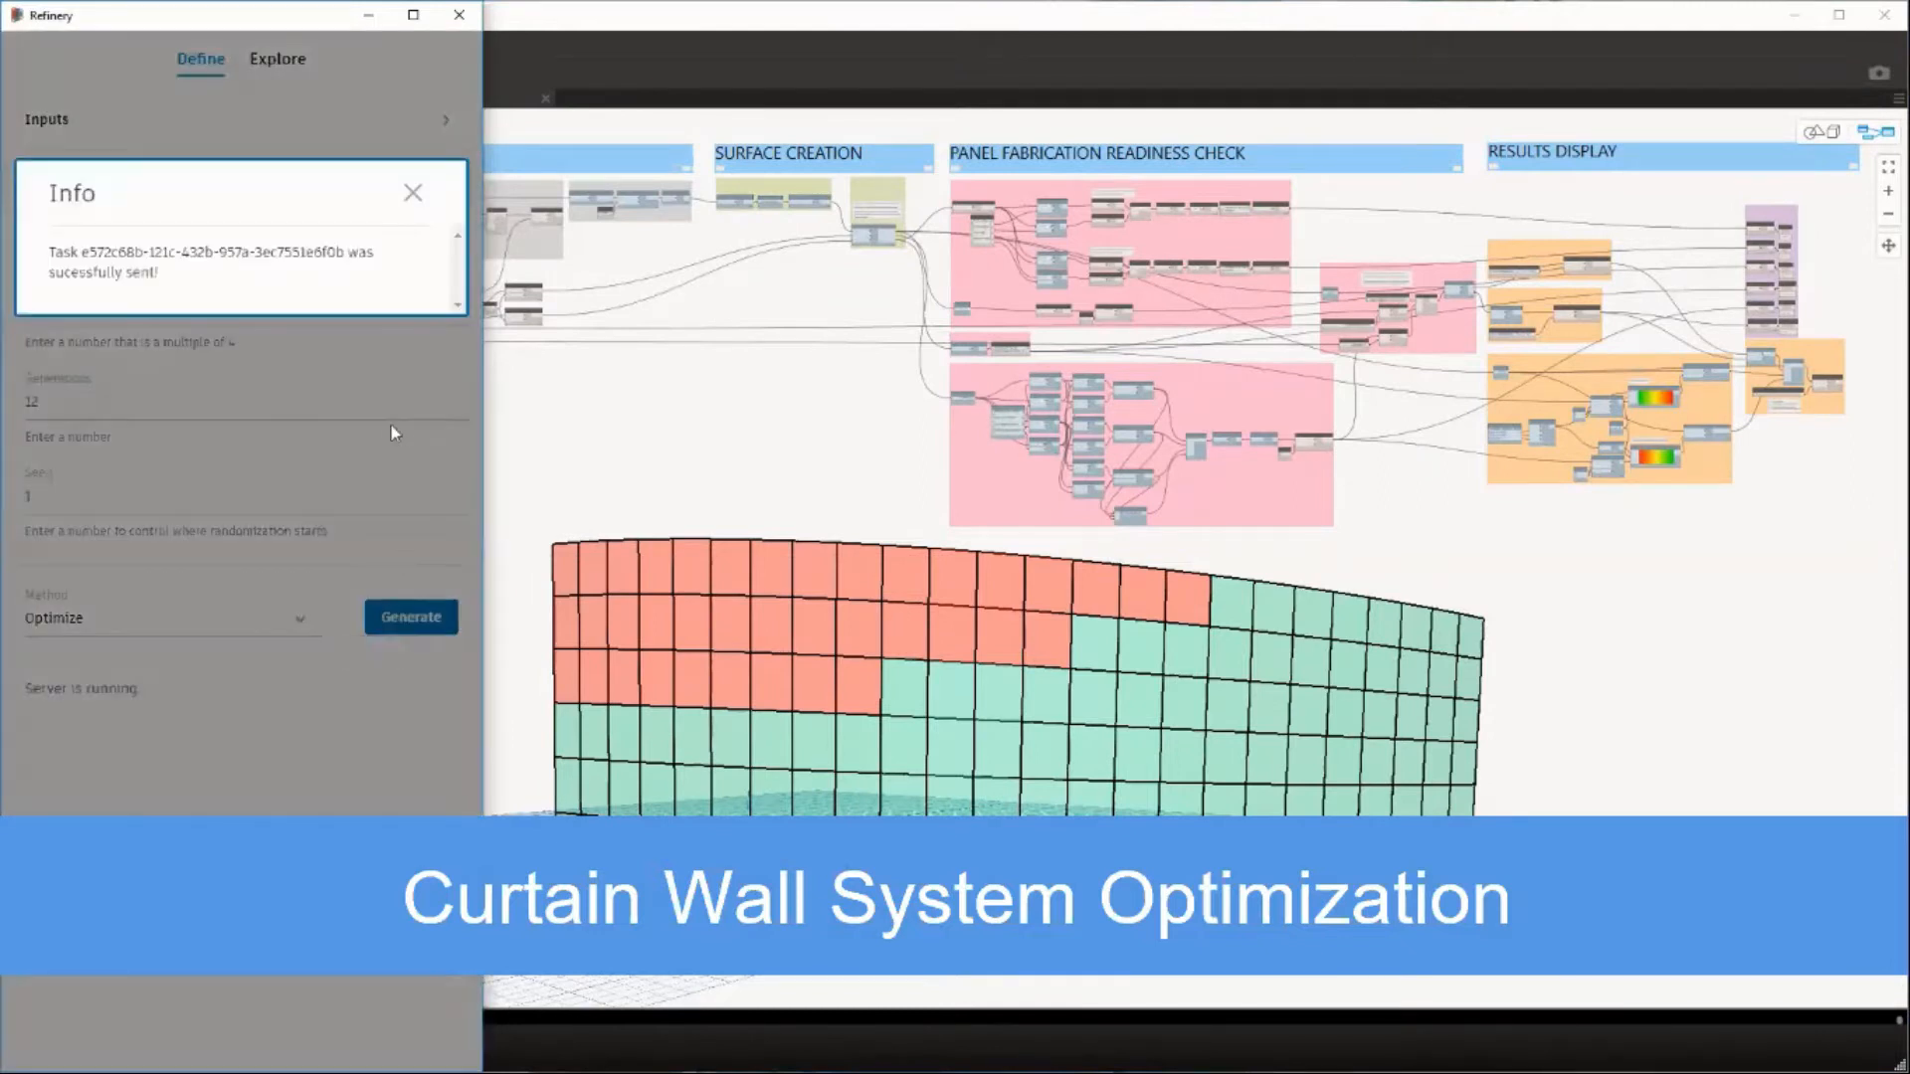
pyautogui.click(412, 193)
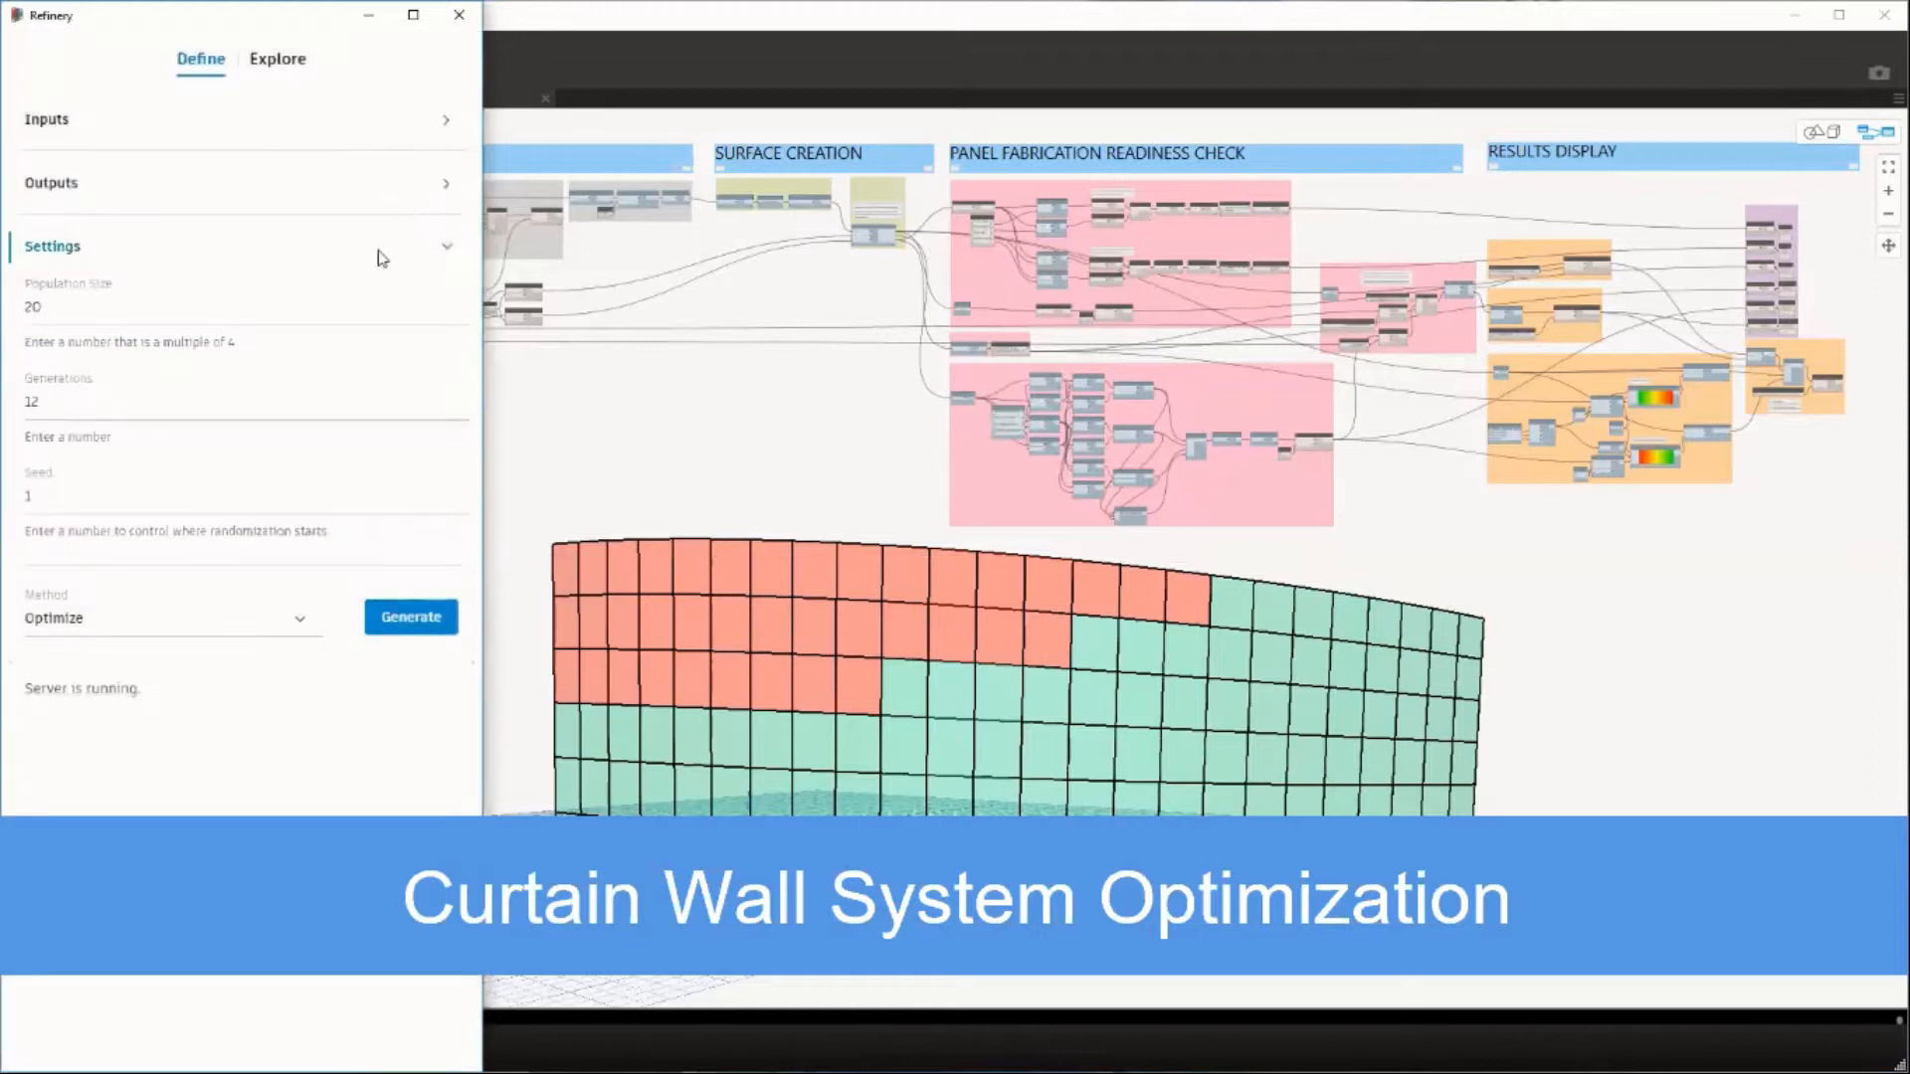
# Open the results of the first completed run in the list and widen the Refinery window to view its chart and table.
pyautogui.click(266, 62)
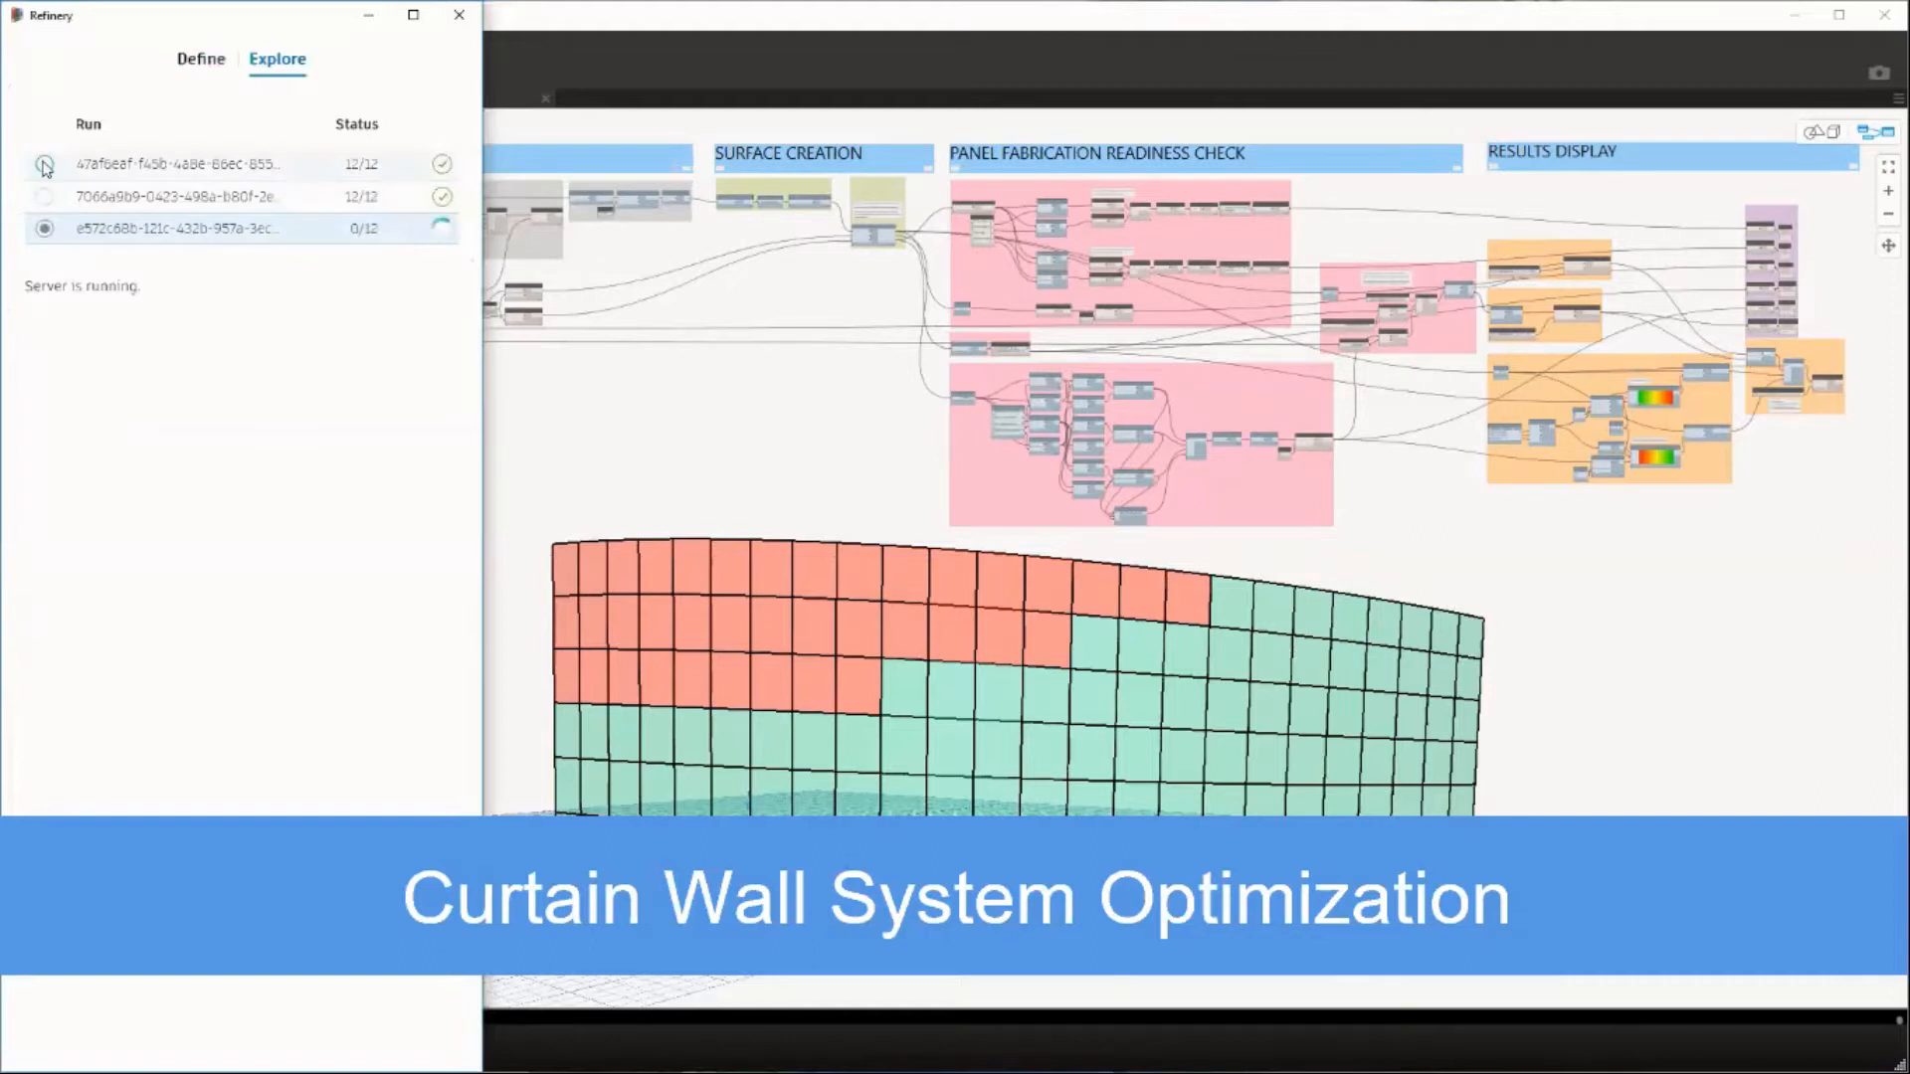
pyautogui.click(45, 165)
pyautogui.moveTo(491, 213); pyautogui.dragTo(1835, 213)
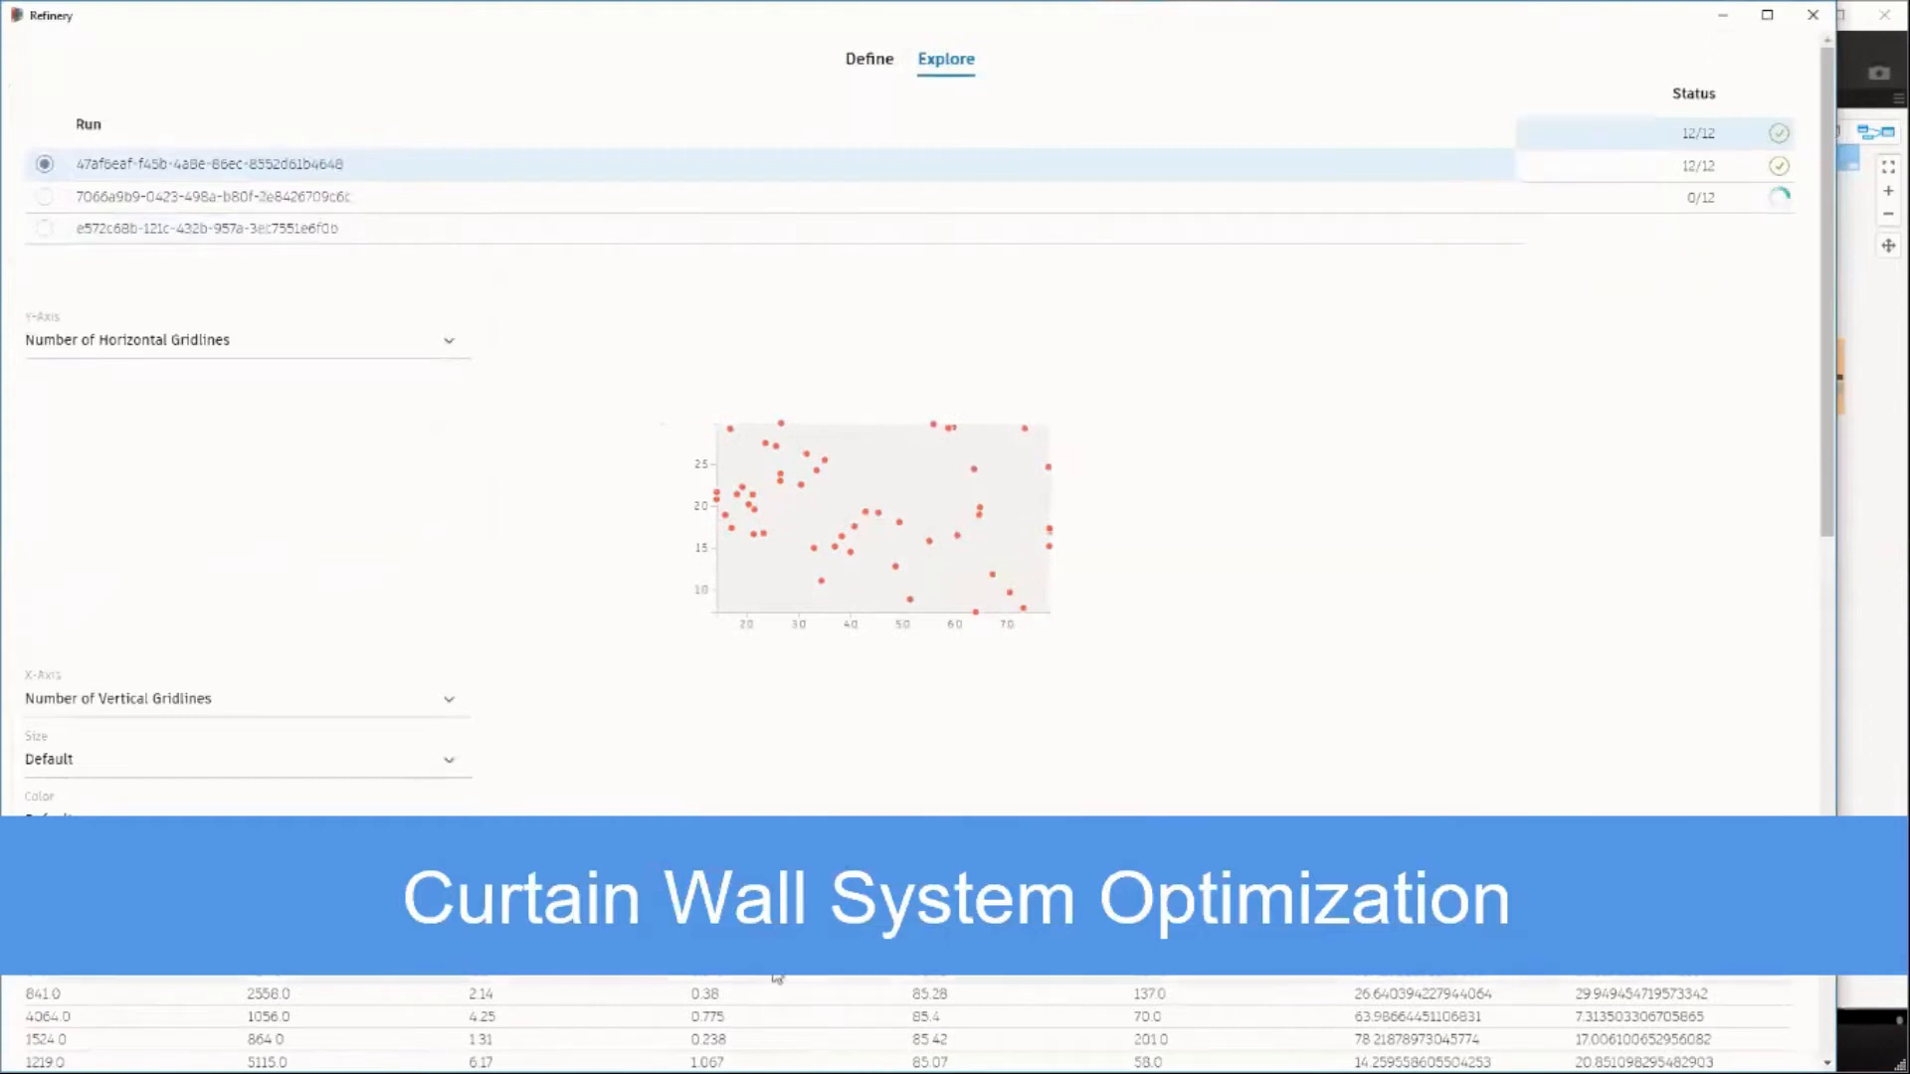
pyautogui.scroll(-7, 930, 596)
pyautogui.scroll(8, 935, 652)
# Plot Max Surface on the chart's Y axis against # Custom Panels on the X axis.
pyautogui.click(224, 341)
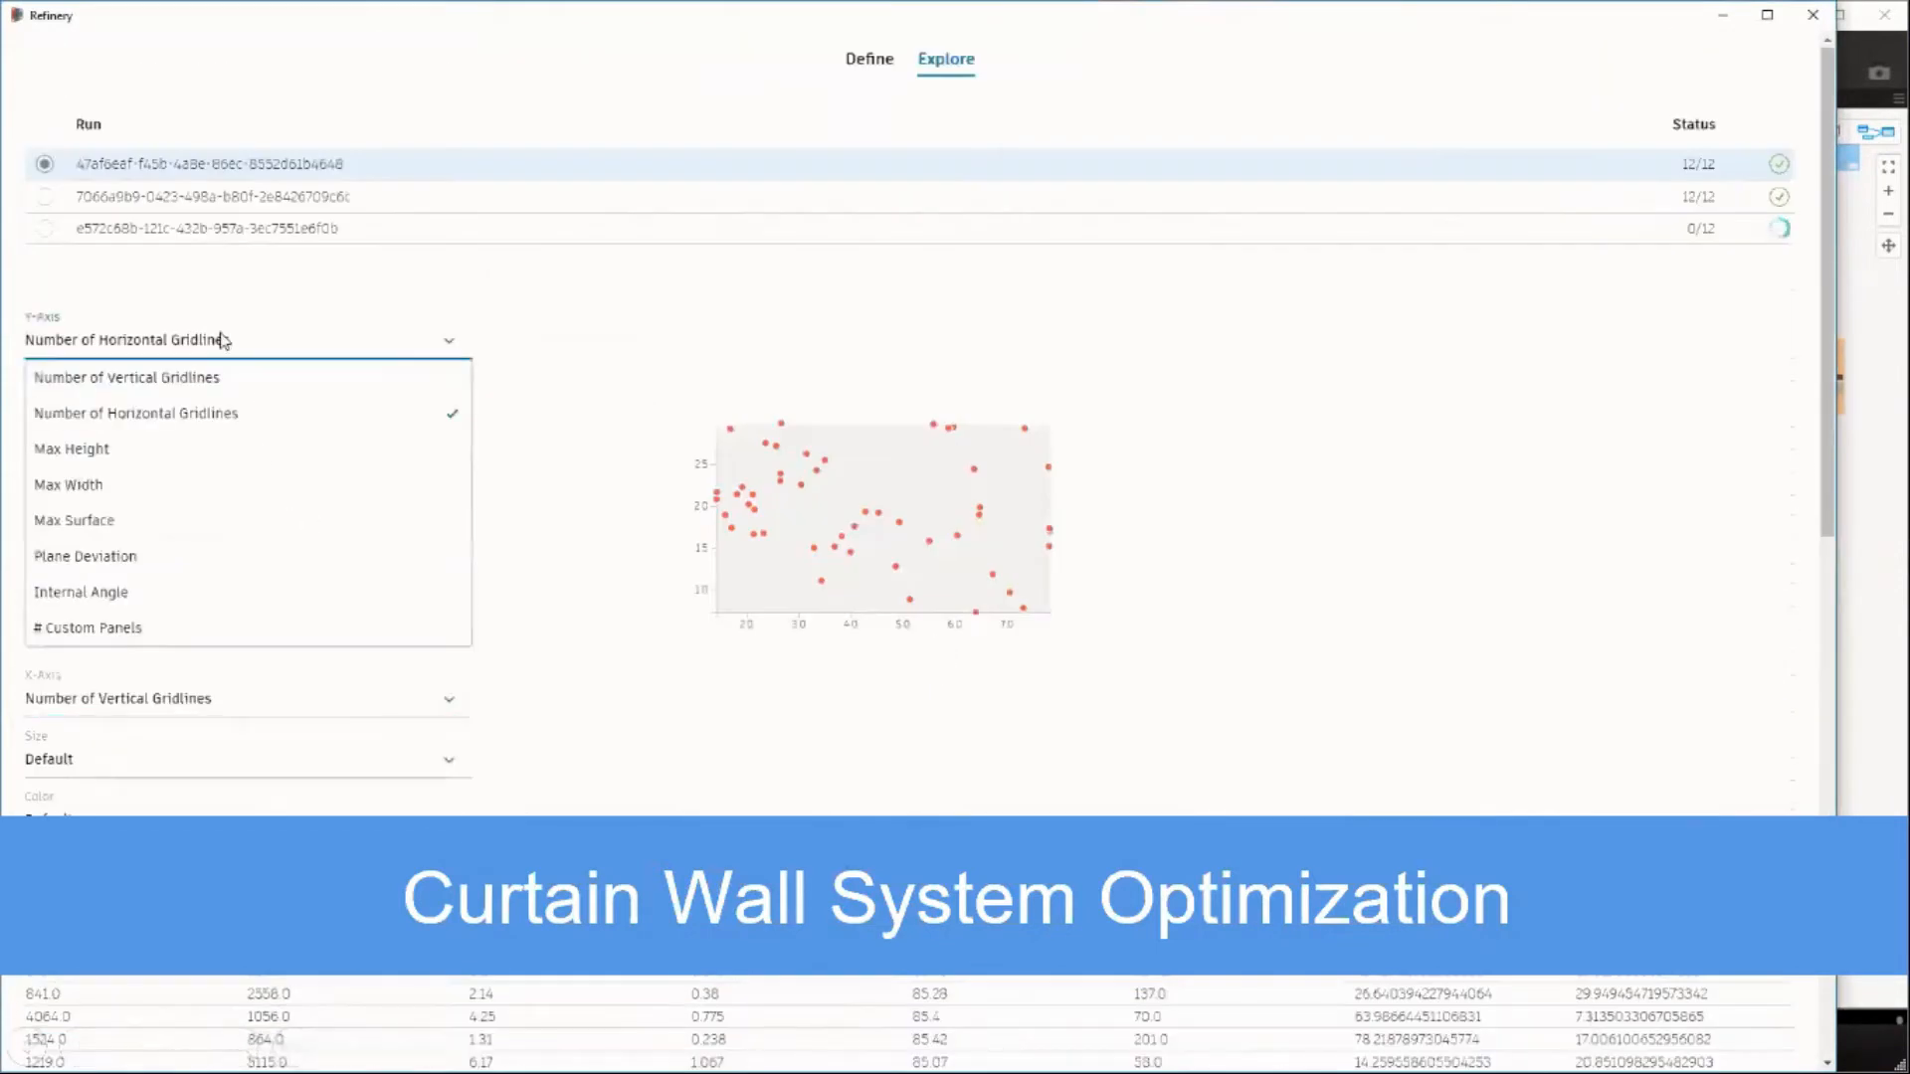
pyautogui.click(104, 521)
pyautogui.click(126, 699)
pyautogui.click(109, 995)
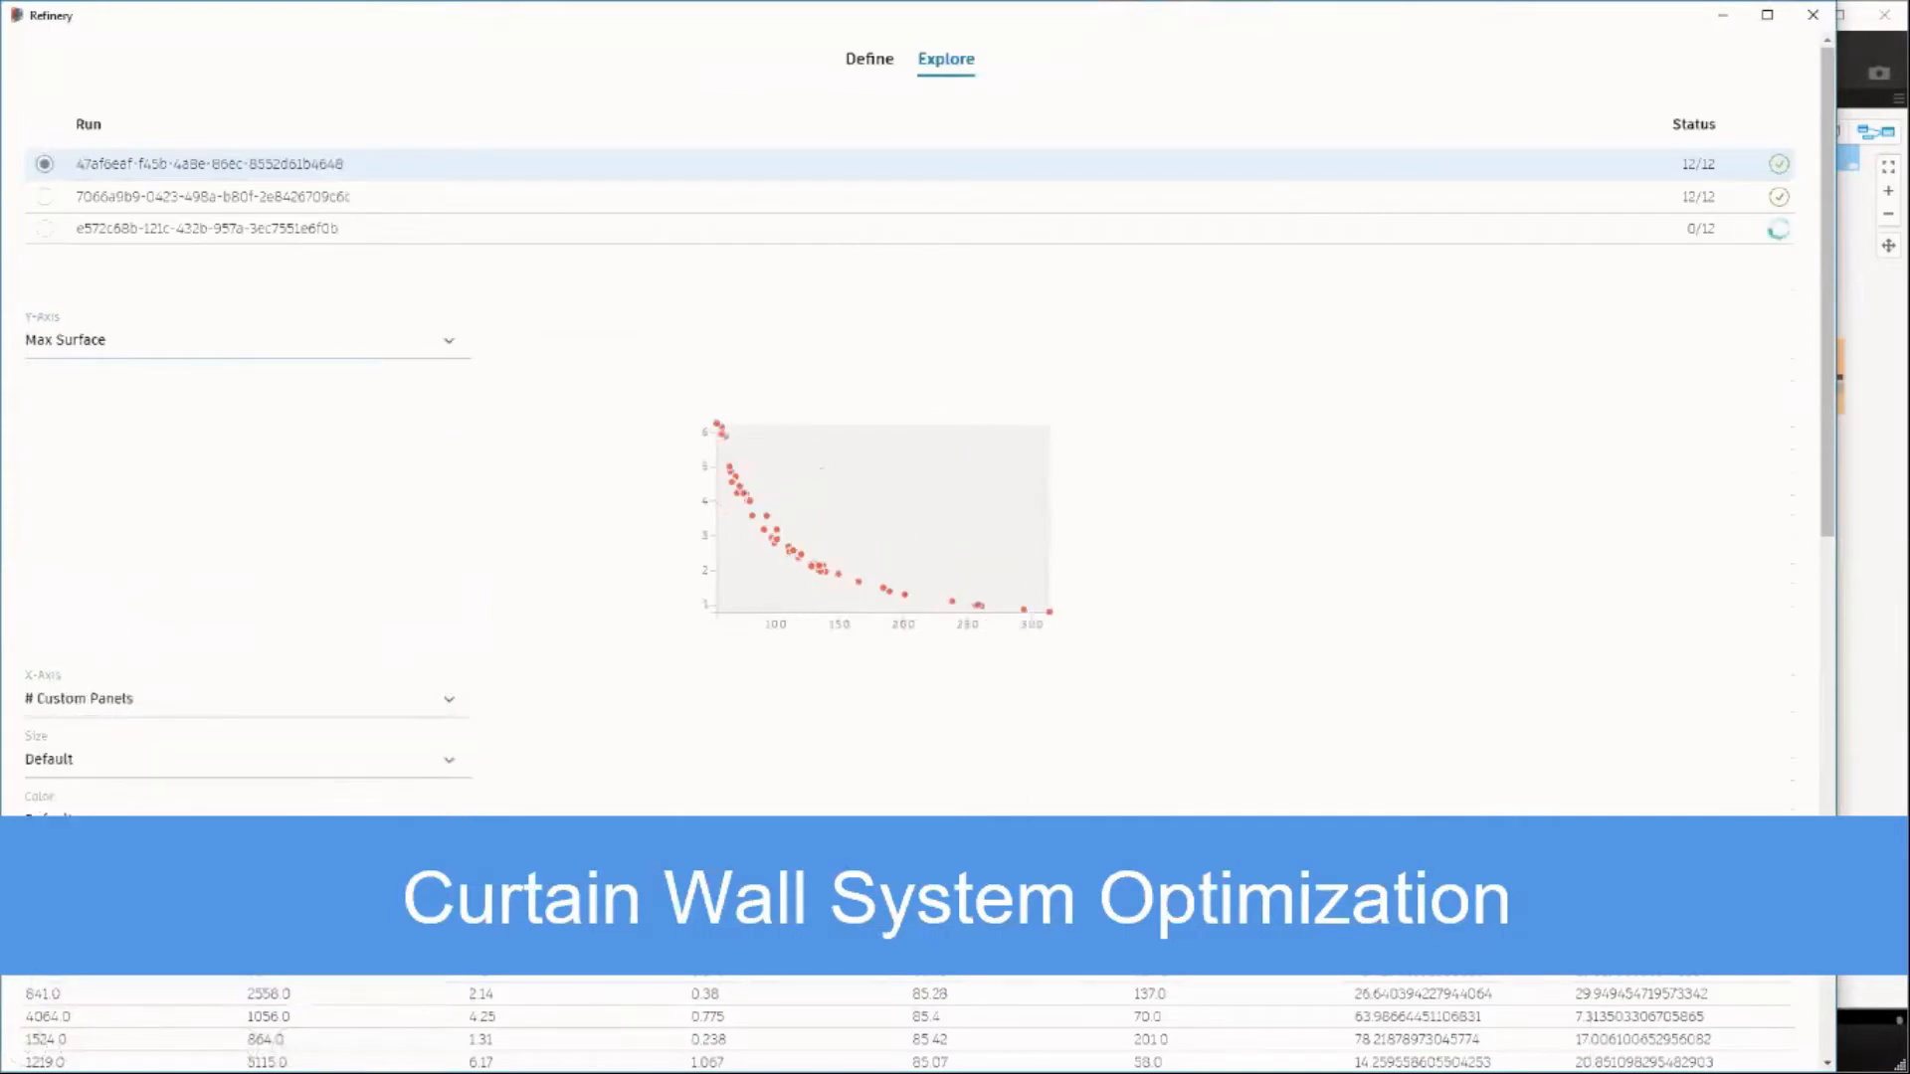
# Size the chart's points by Internal Angle and color them by Plane Deviation.
pyautogui.click(68, 762)
pyautogui.click(89, 1047)
pyautogui.click(90, 820)
pyautogui.scroll(-1, 105, 1025)
pyautogui.click(103, 979)
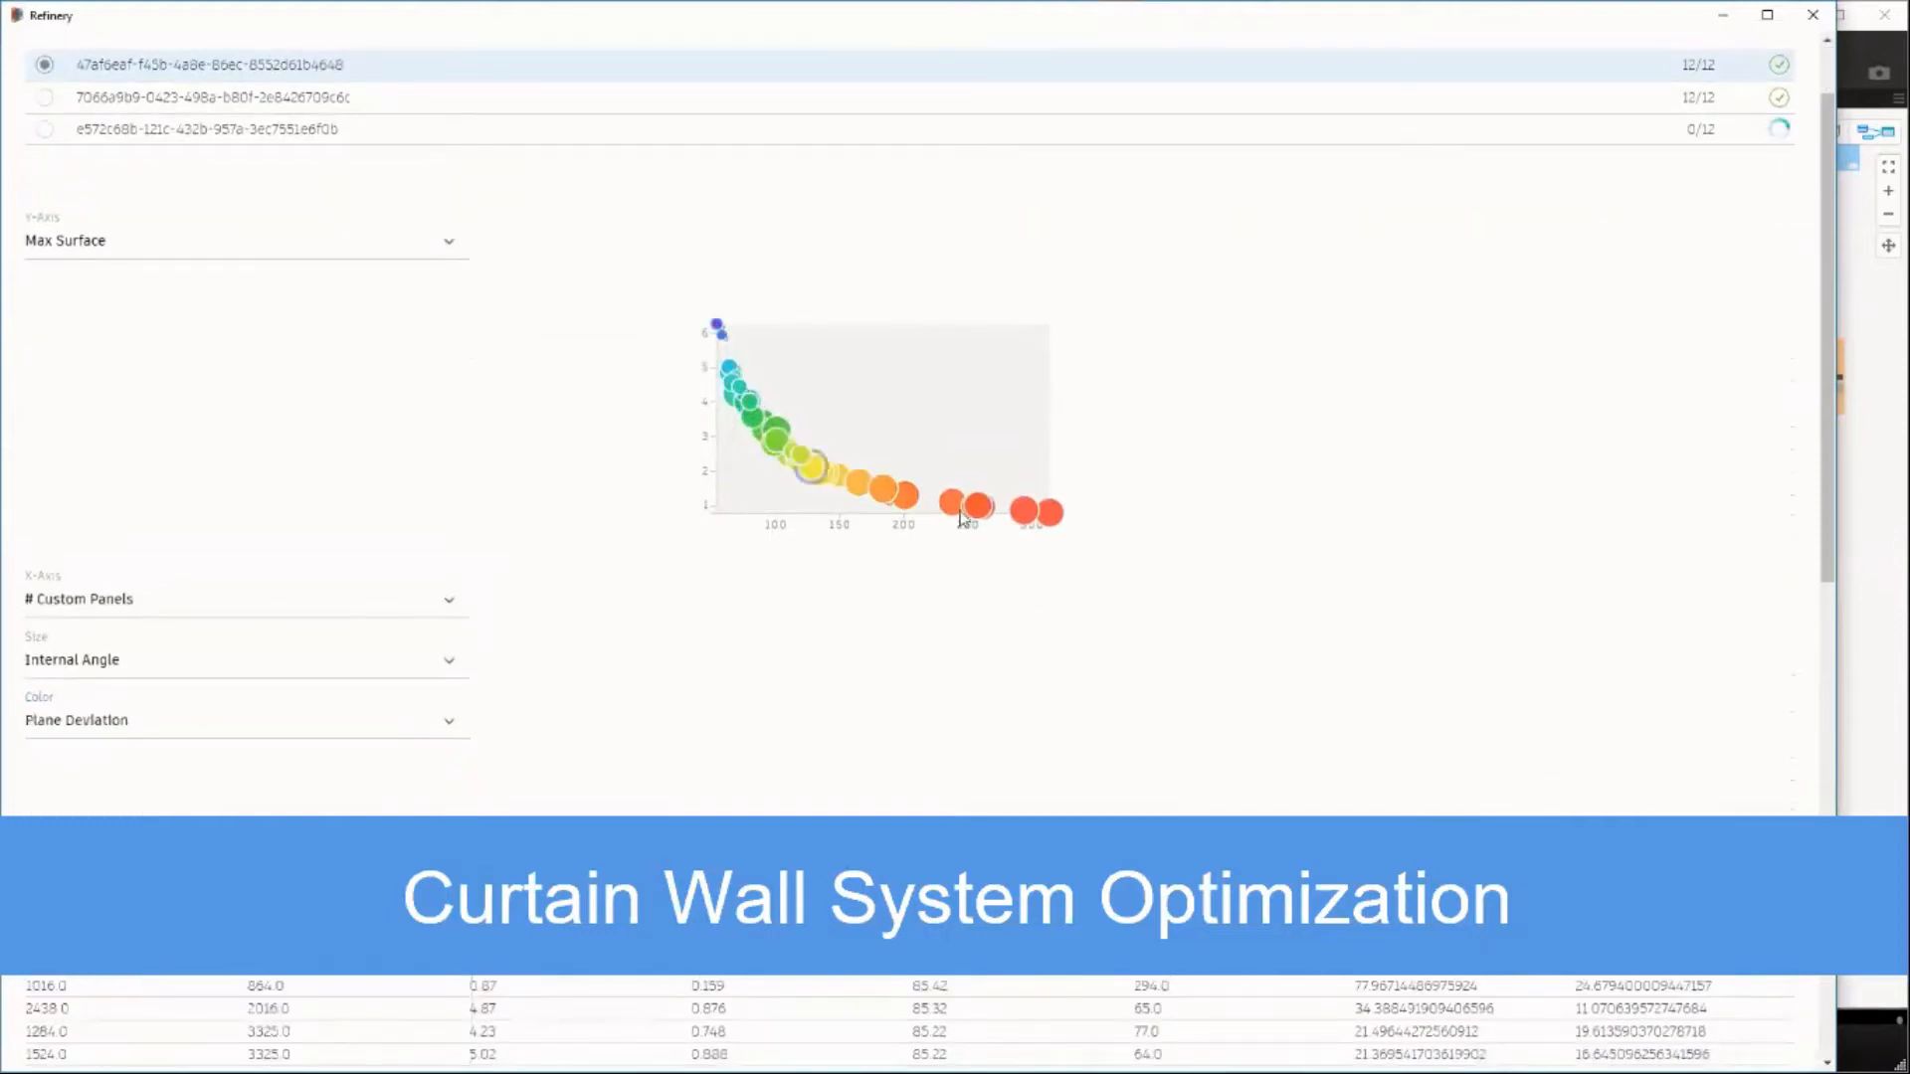
# Narrow the Refinery window beside the Dynamo model and preview a curtain wall option from the chart.
pyautogui.moveTo(1837, 515); pyautogui.dragTo(368, 511)
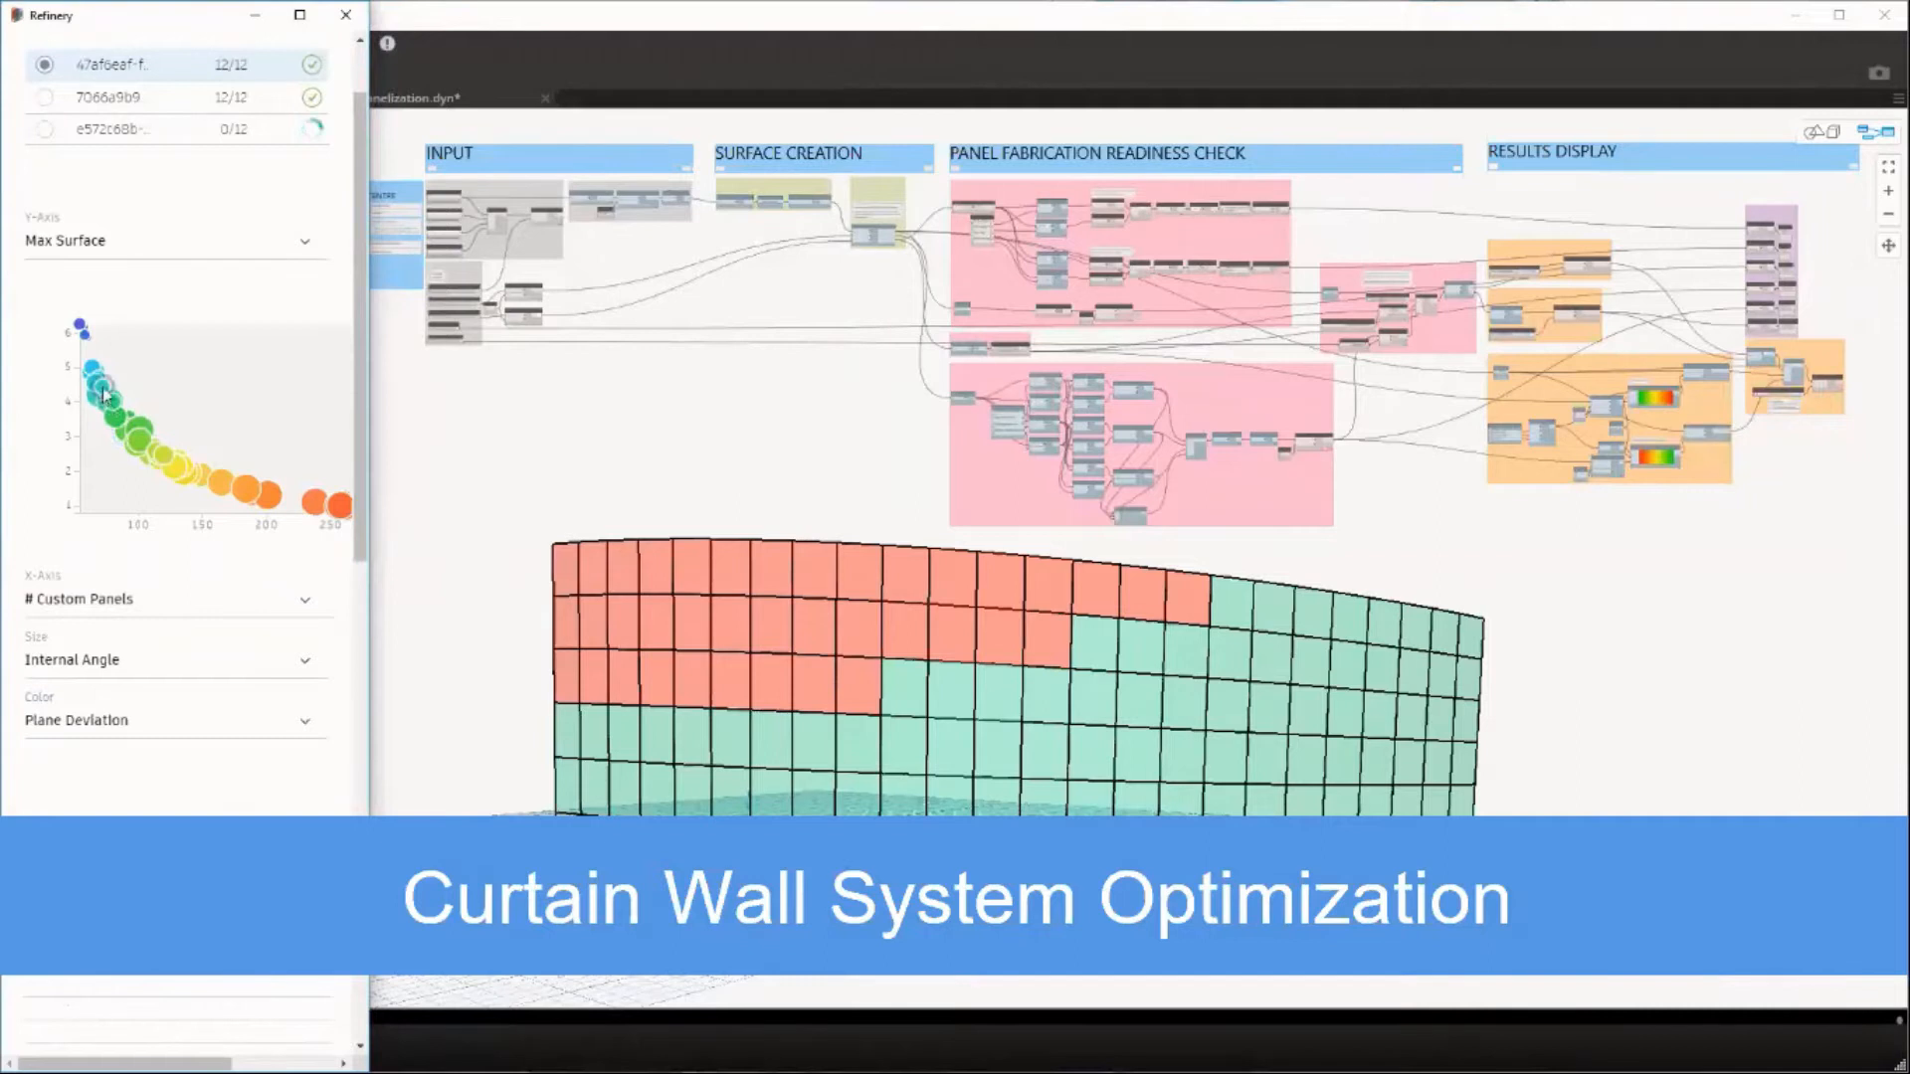
pyautogui.click(523, 435)
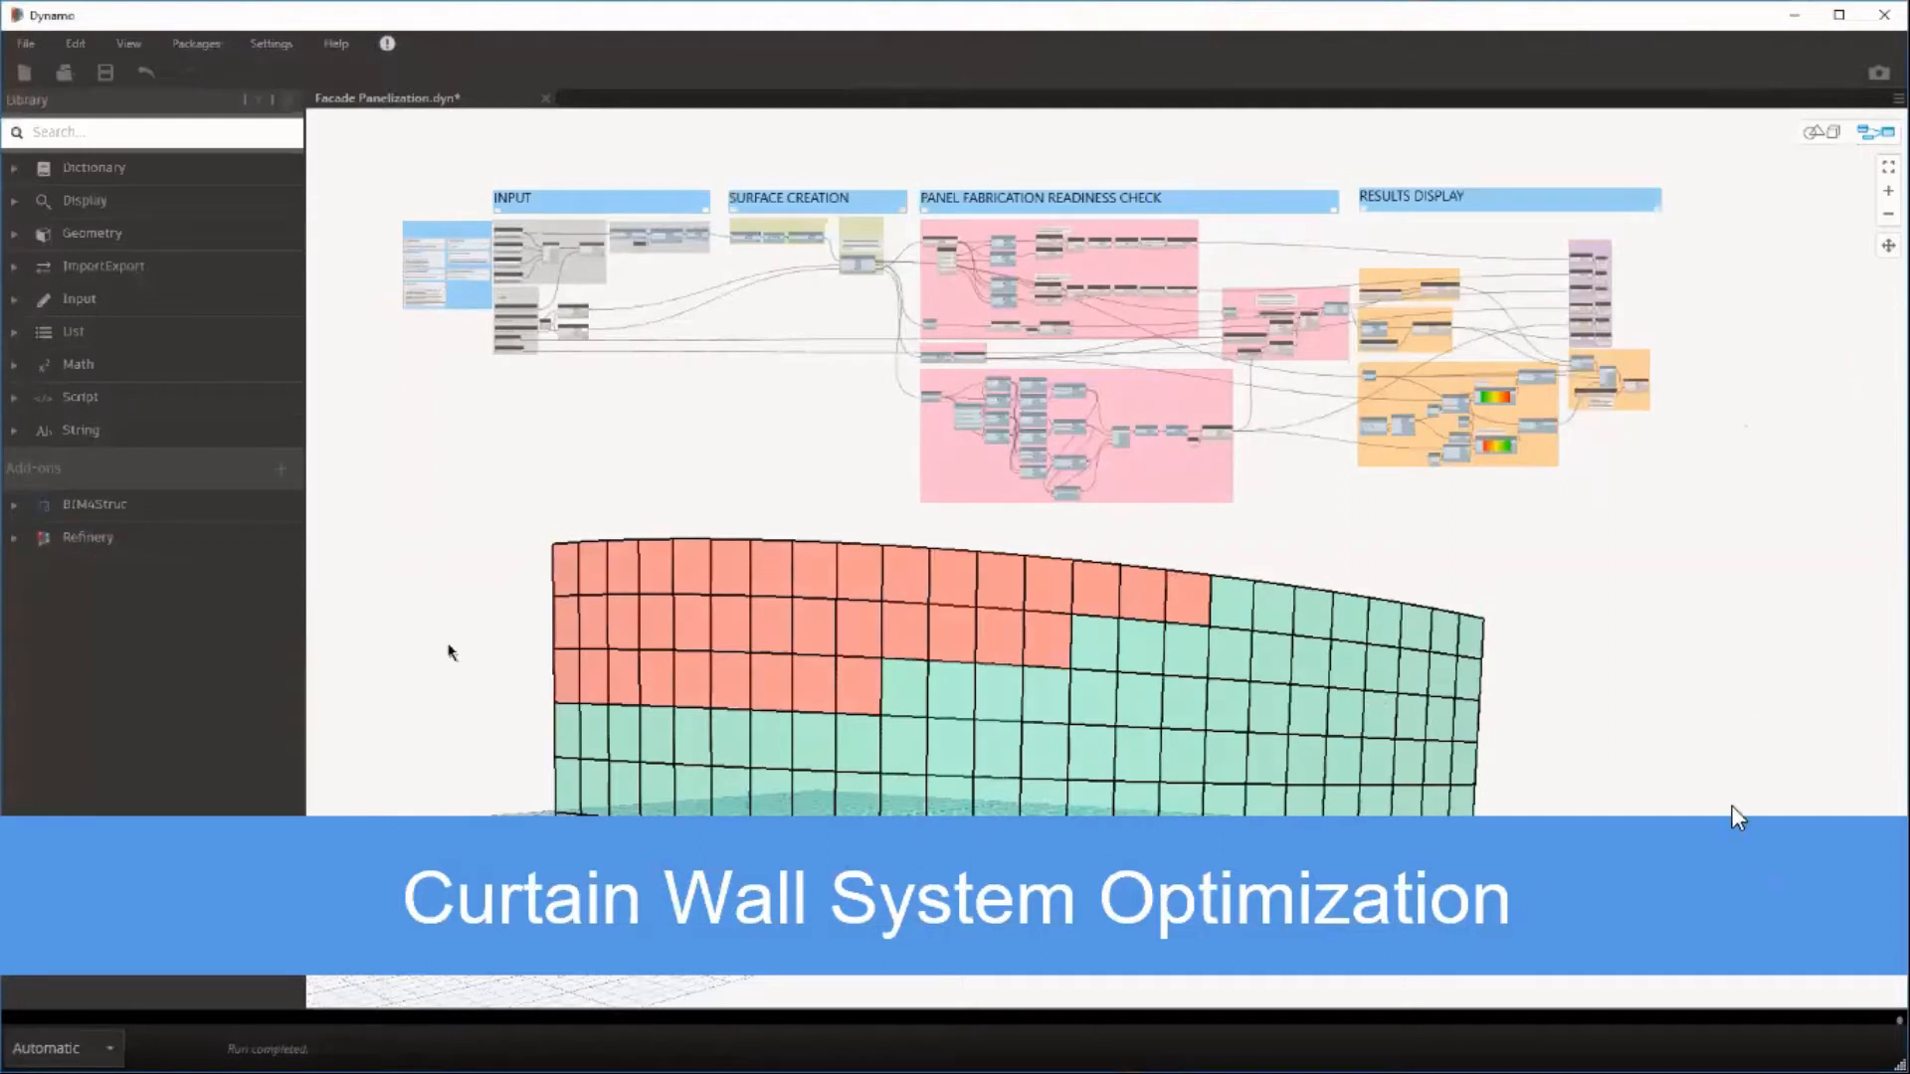
pyautogui.click(1750, 603)
pyautogui.click(1750, 589)
pyautogui.click(1788, 496)
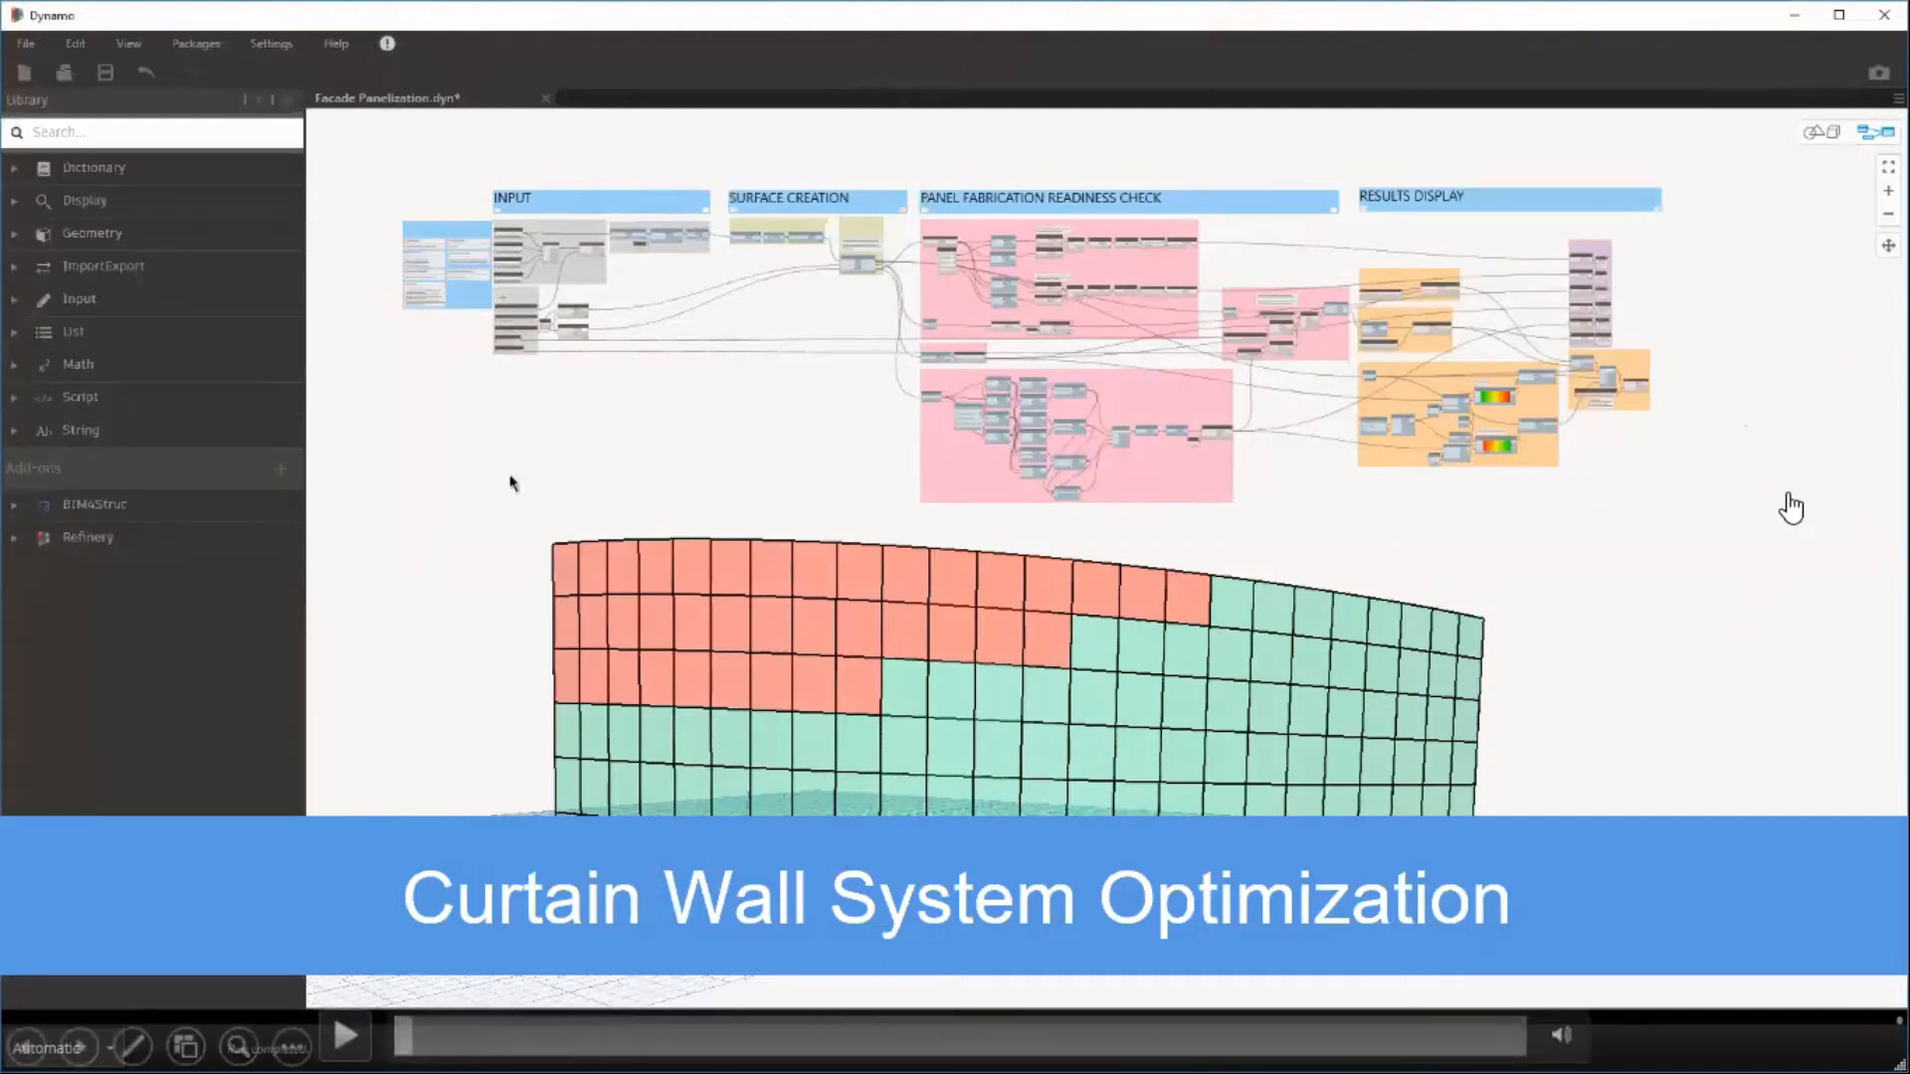
pyautogui.click(1837, 552)
pyautogui.click(1468, 467)
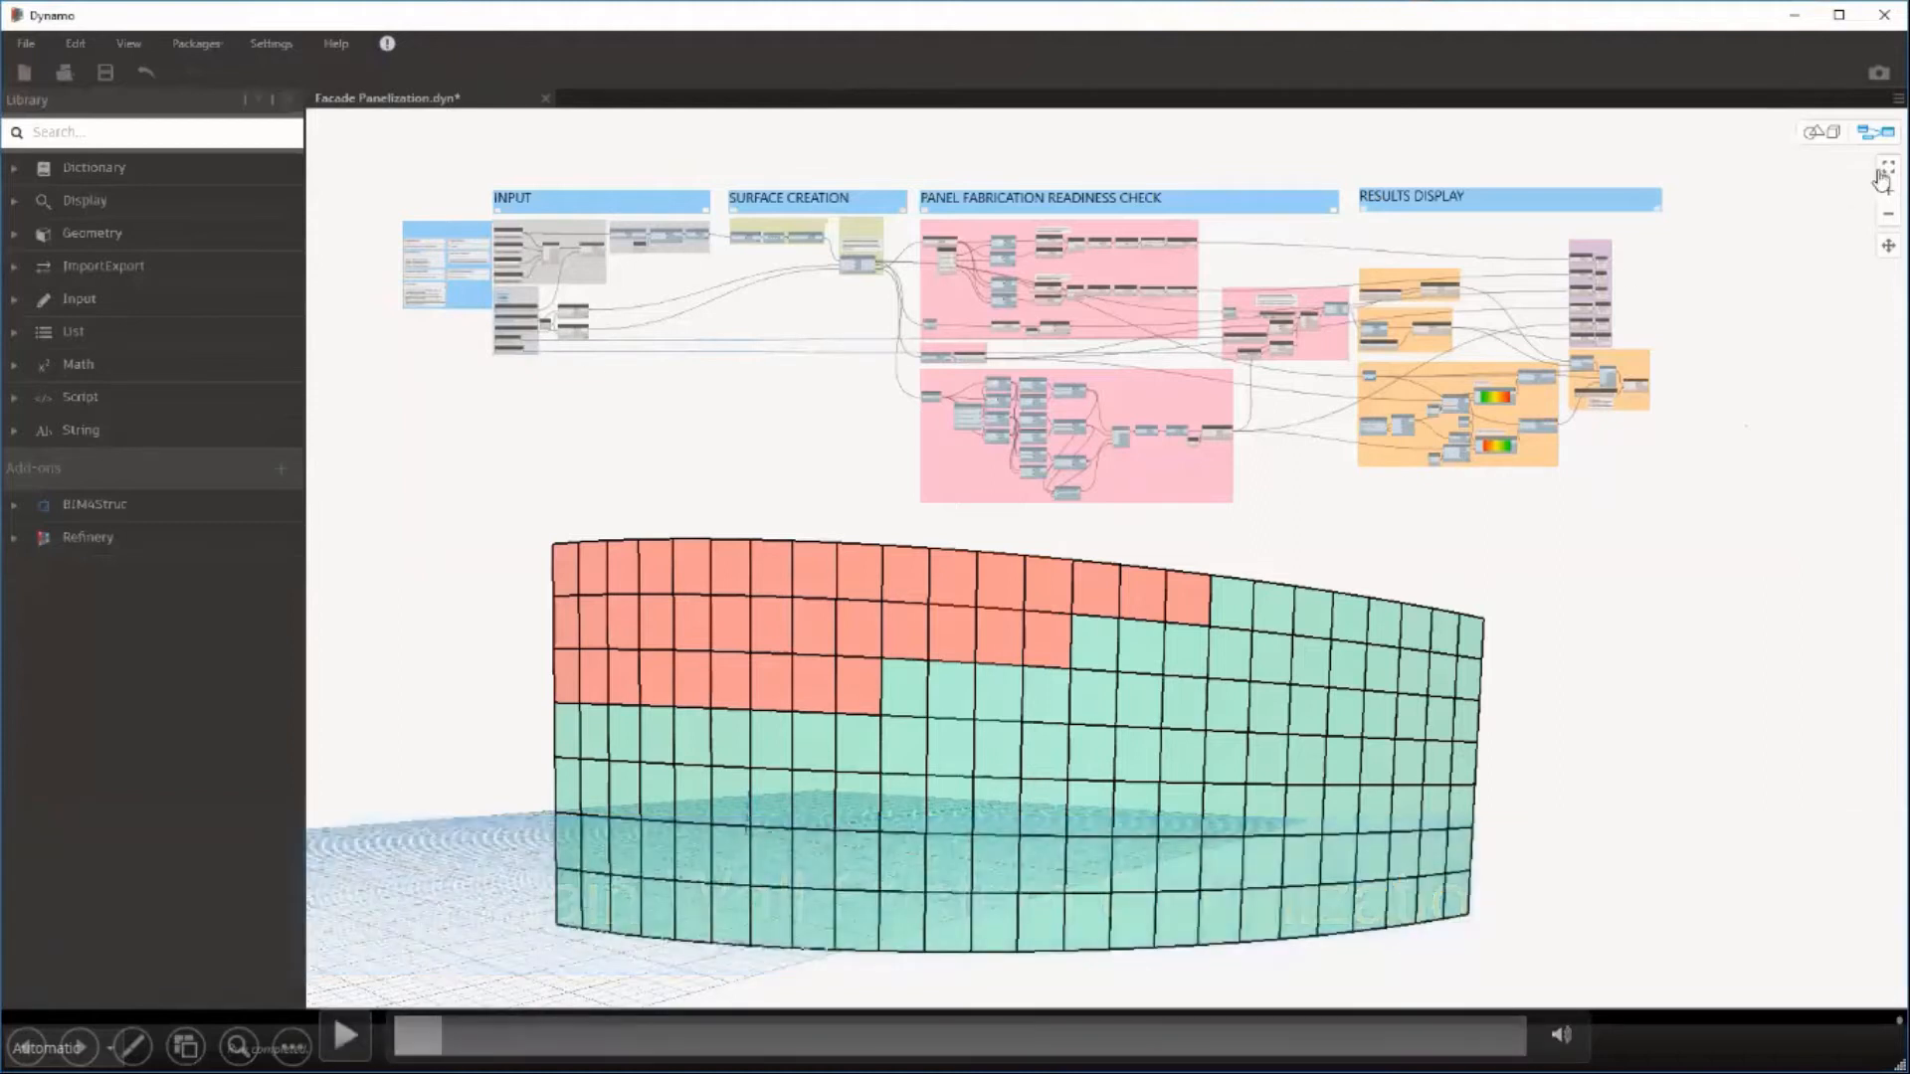
pyautogui.click(1770, 485)
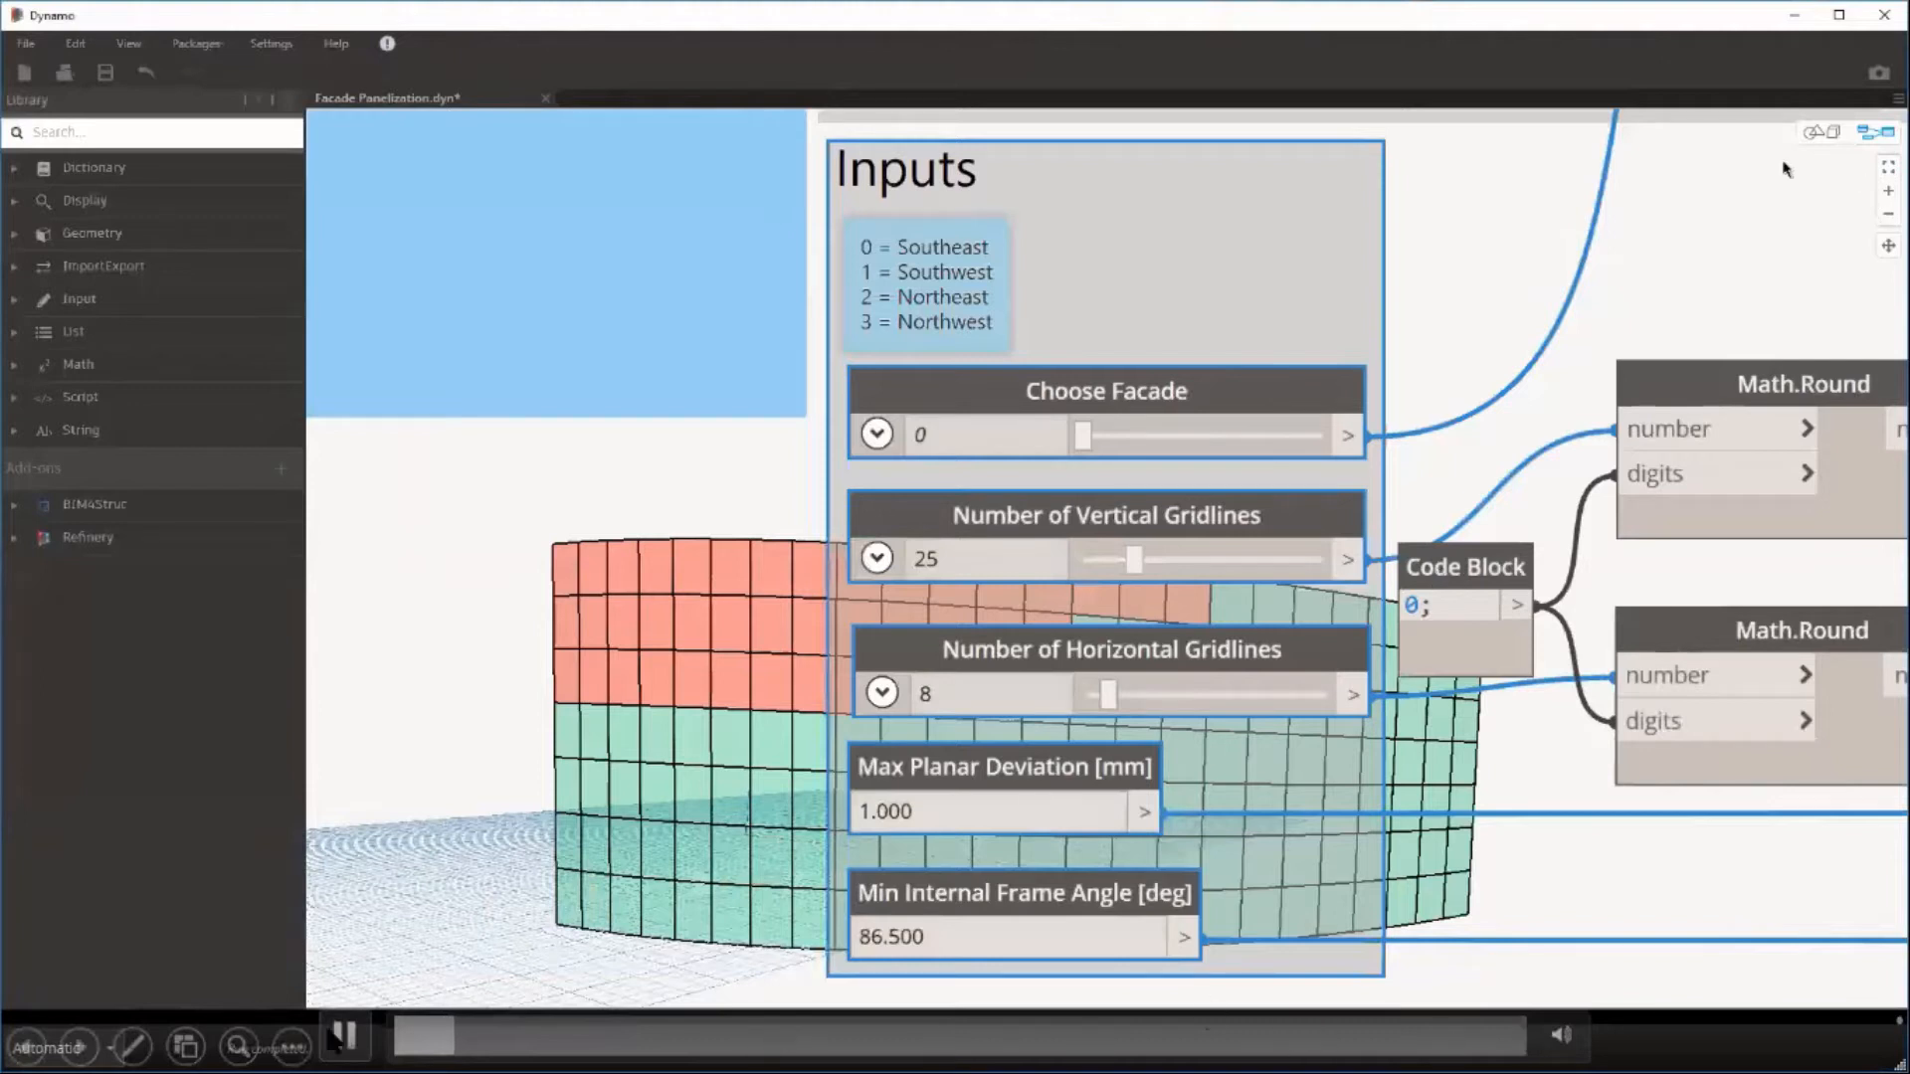
pyautogui.click(1478, 456)
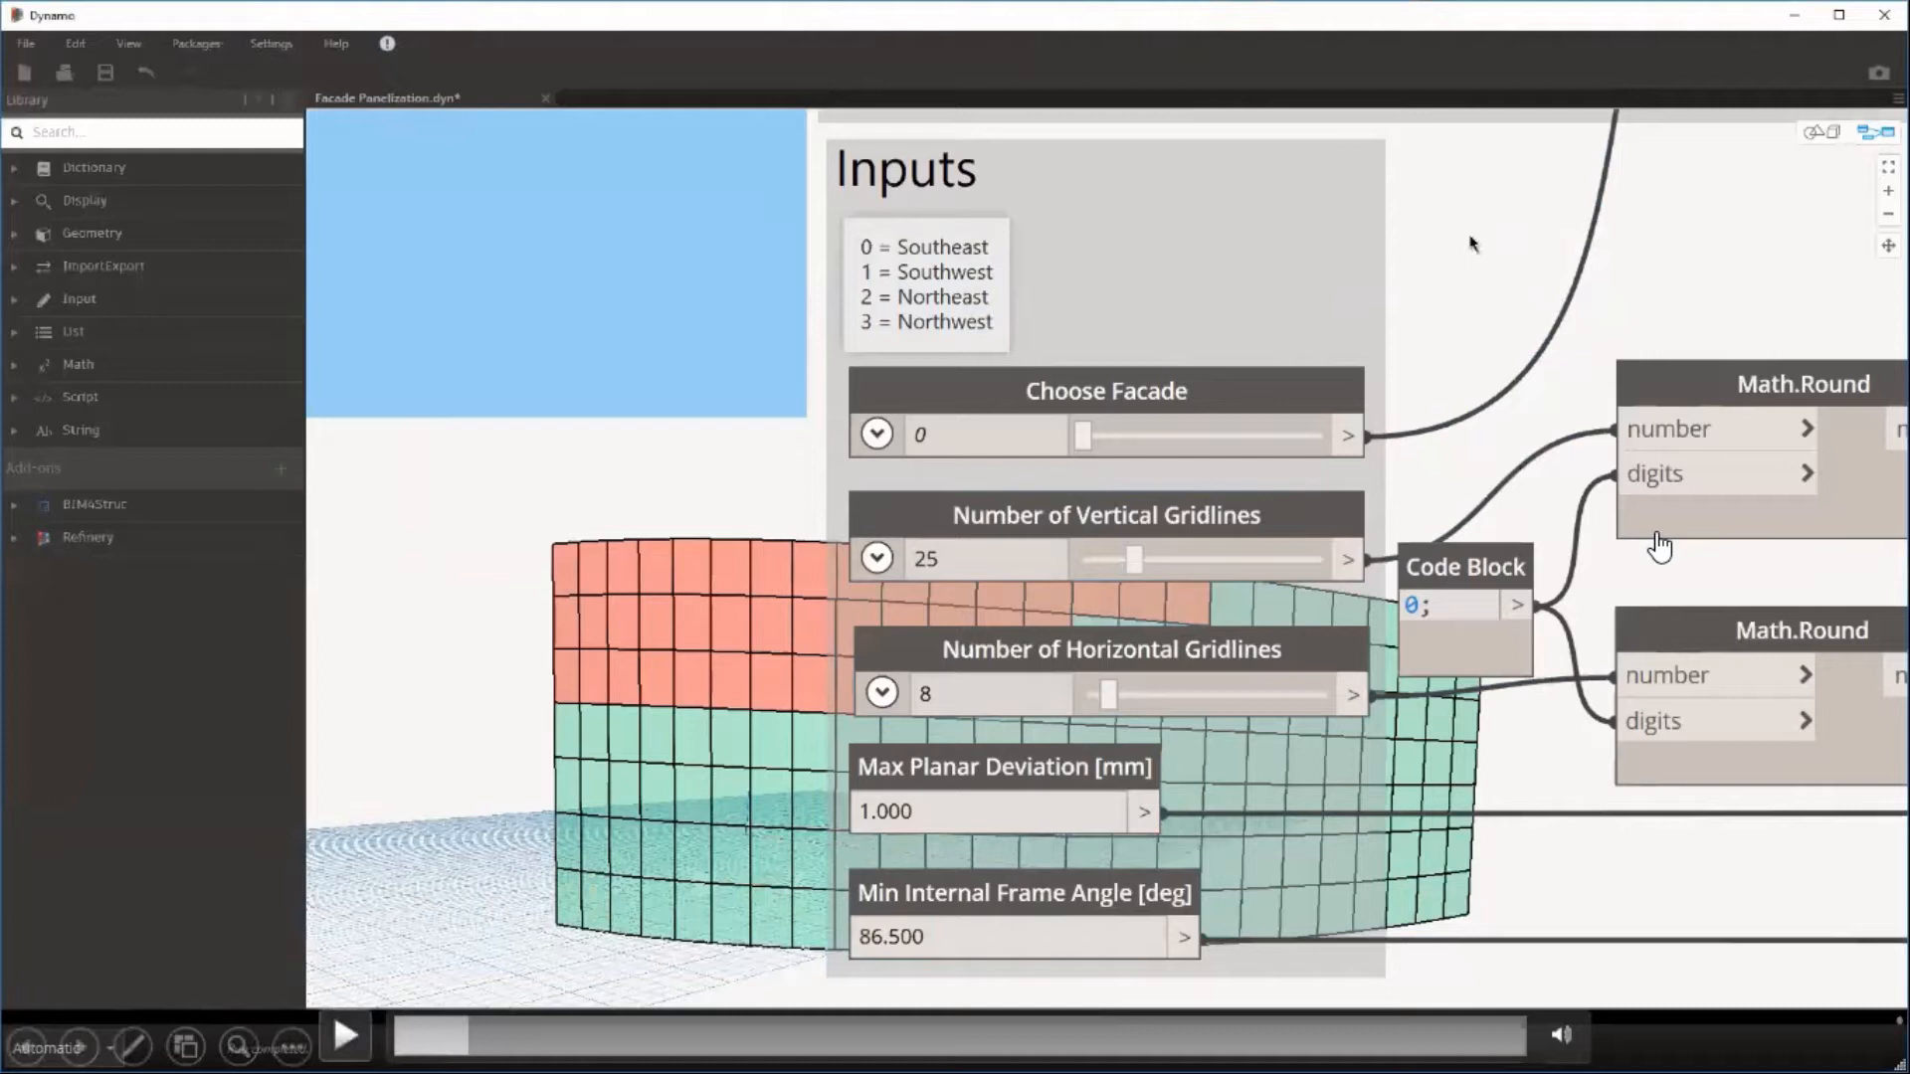
pyautogui.press('Right')
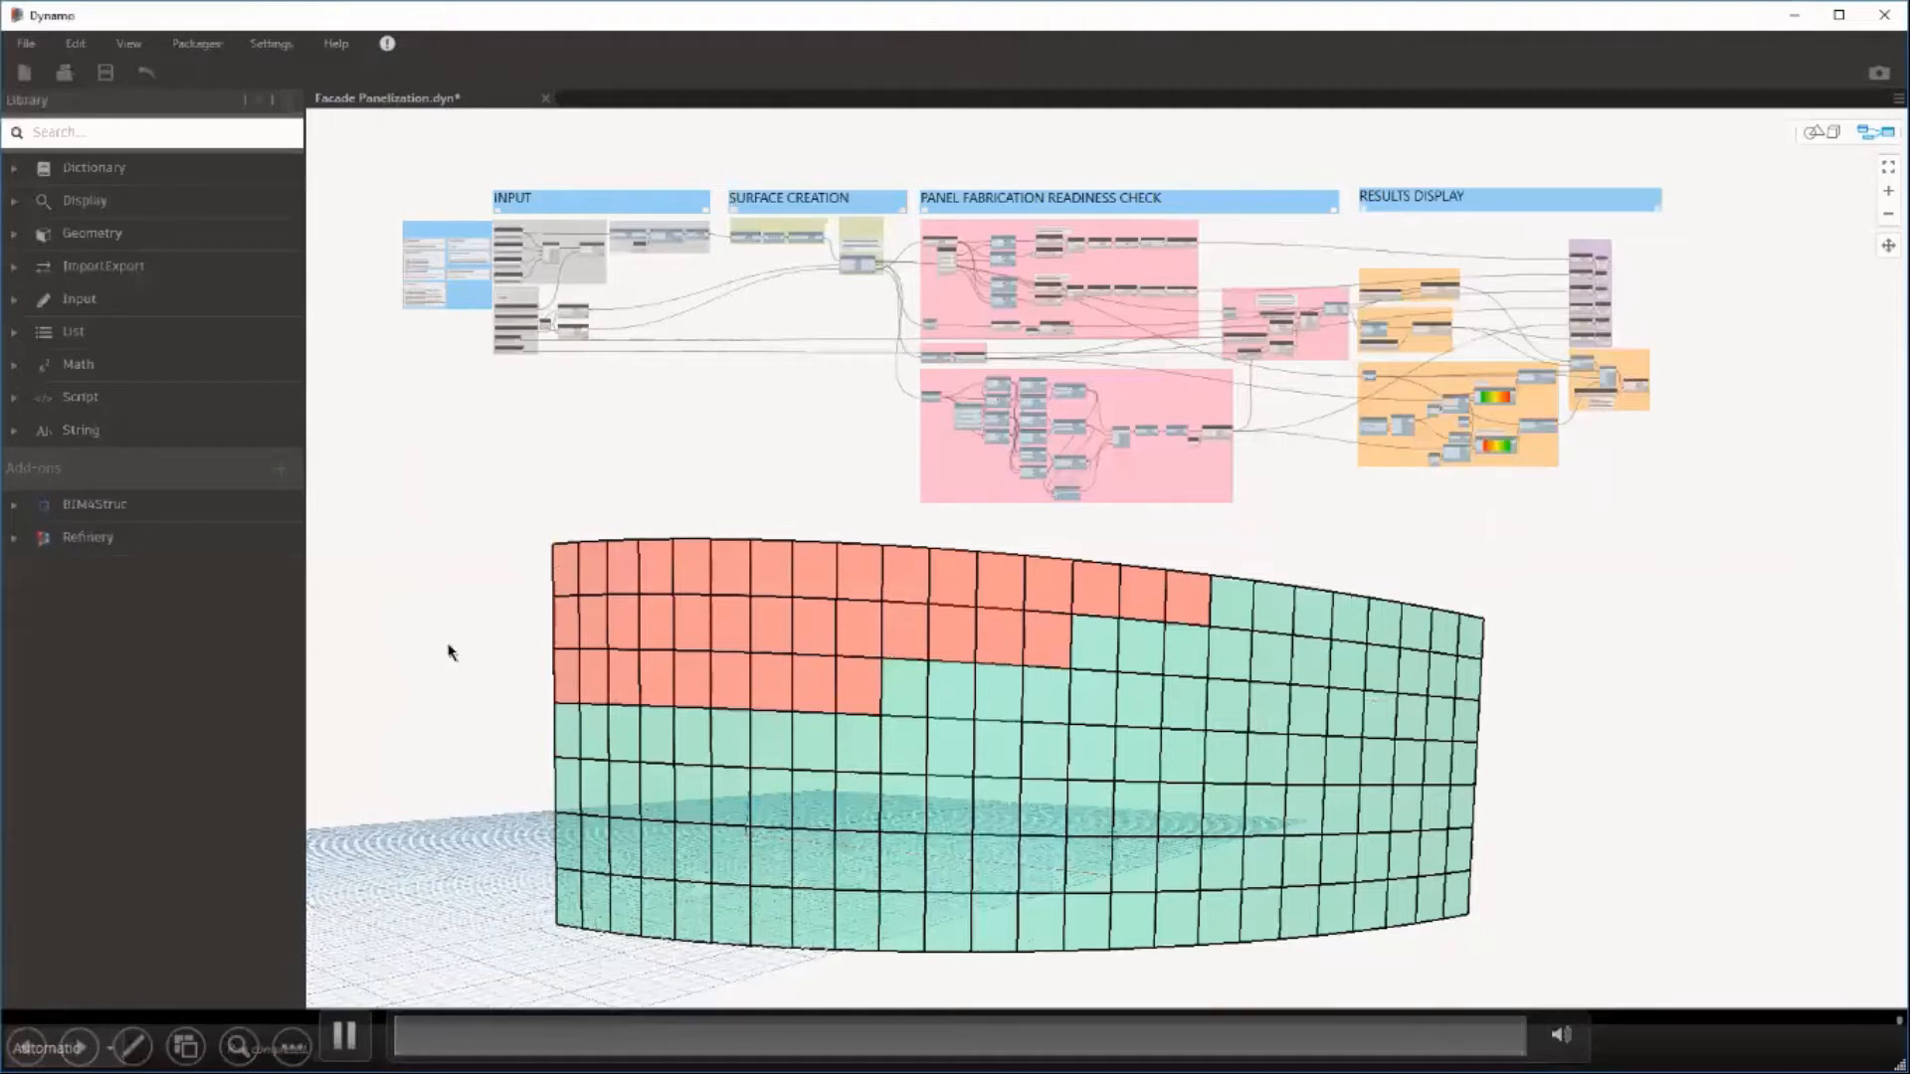
pyautogui.press('Right')
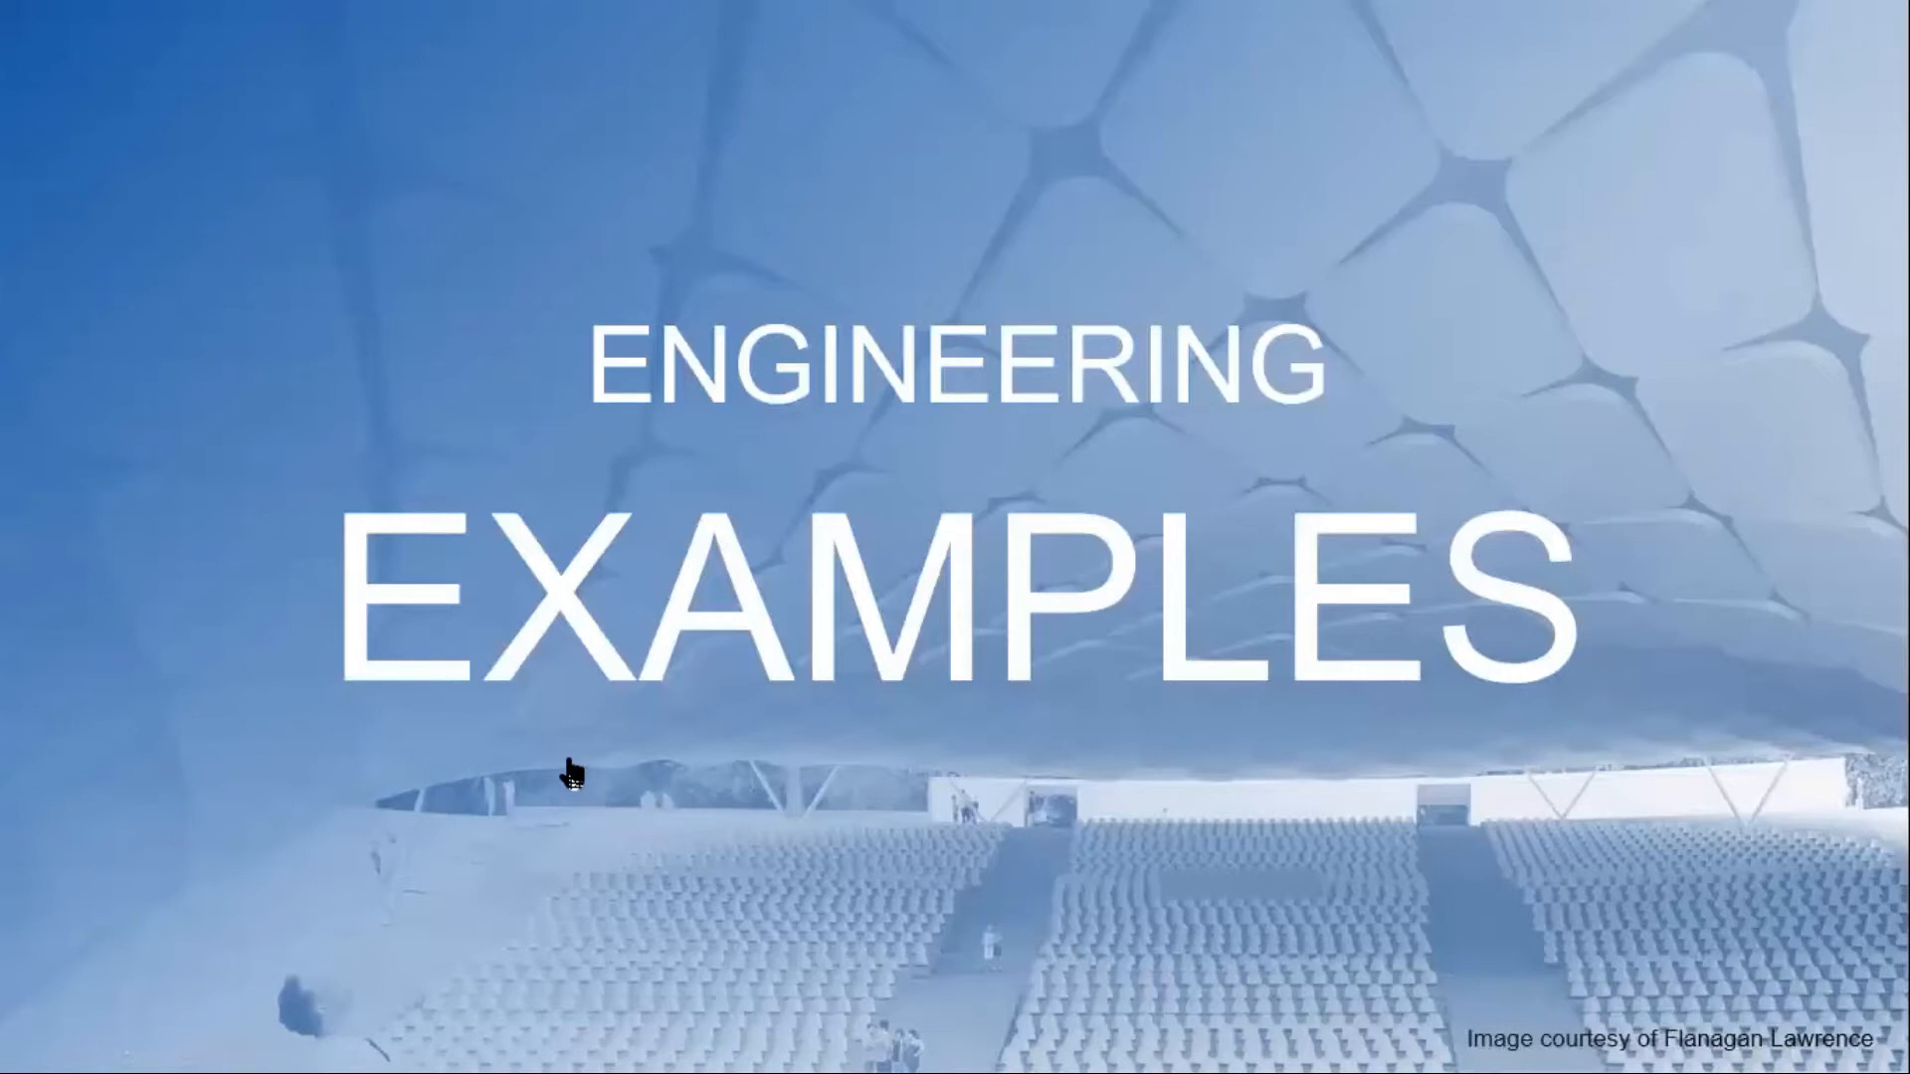
pyautogui.press('Right')
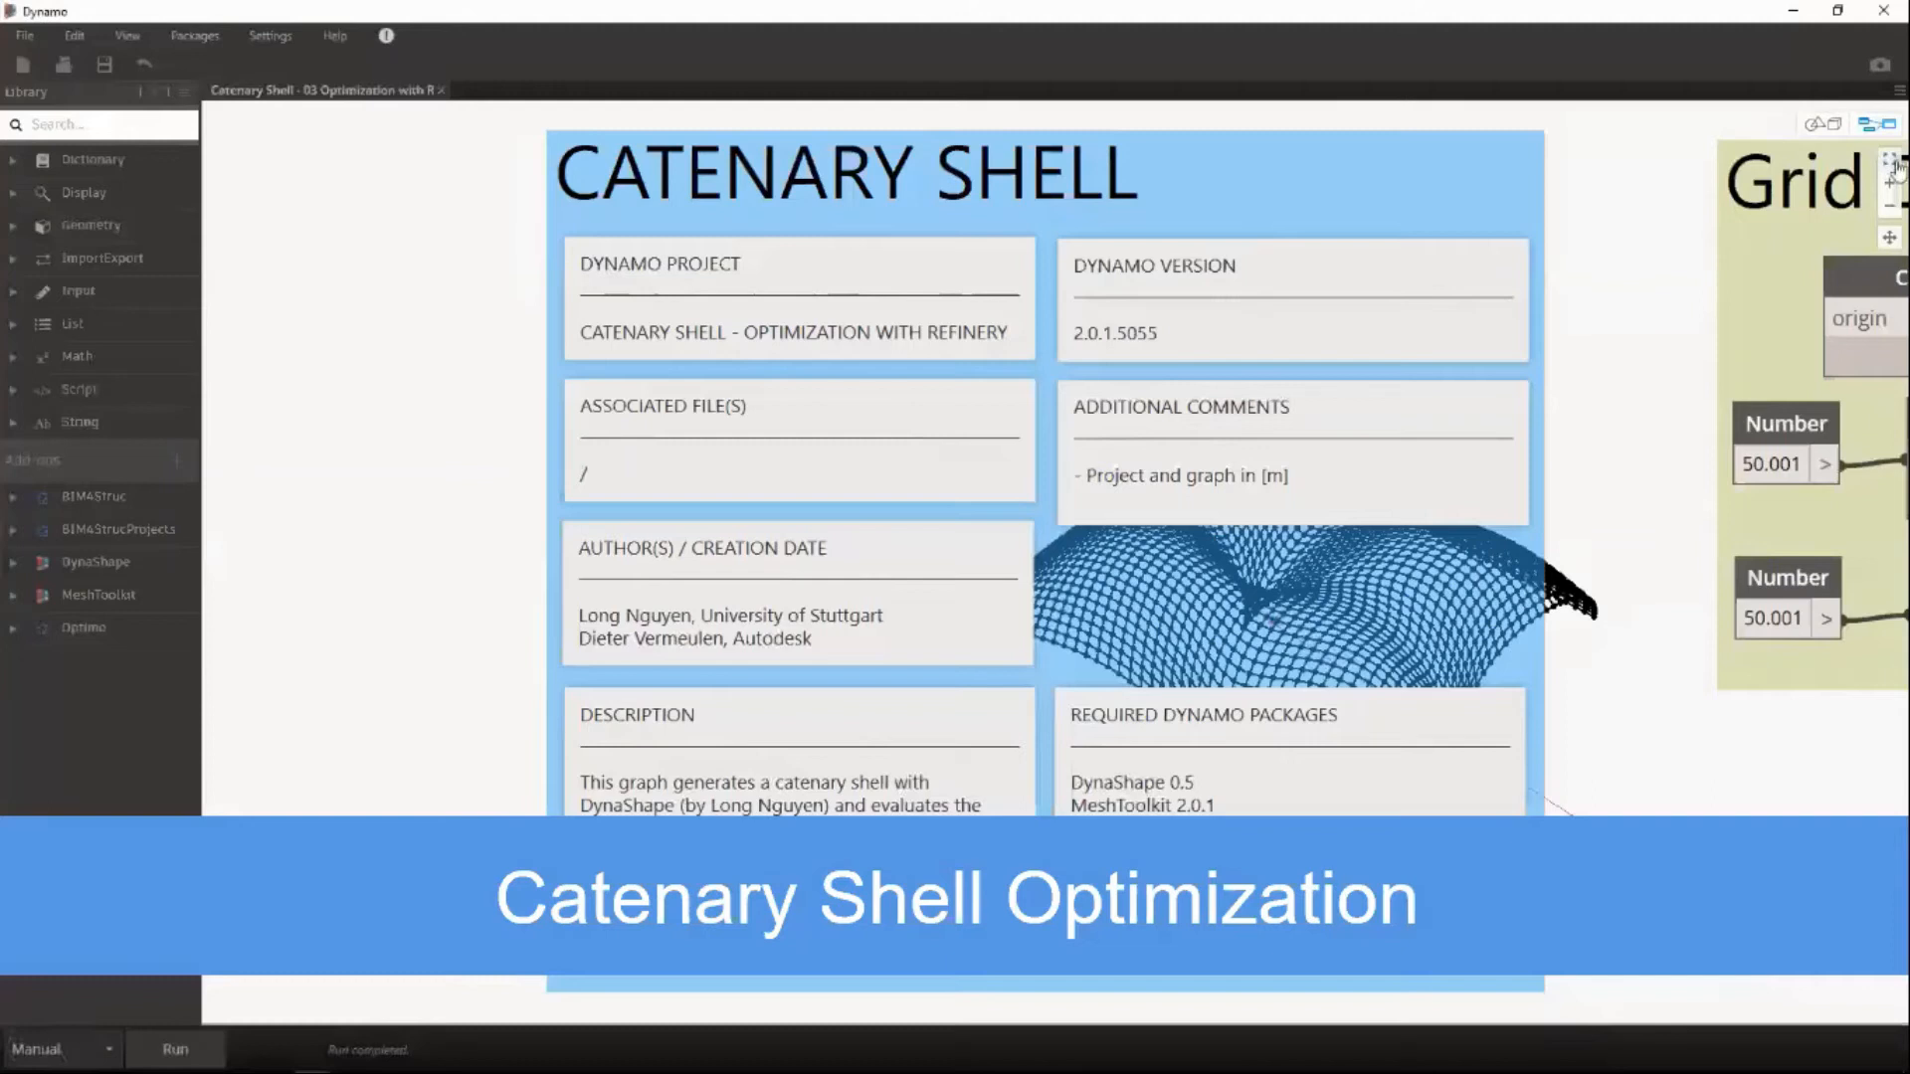
# Check the Is Input setting of the second basepoint X offset slider in the catenary shell's Parameters for Optimization group.
pyautogui.click(1890, 161)
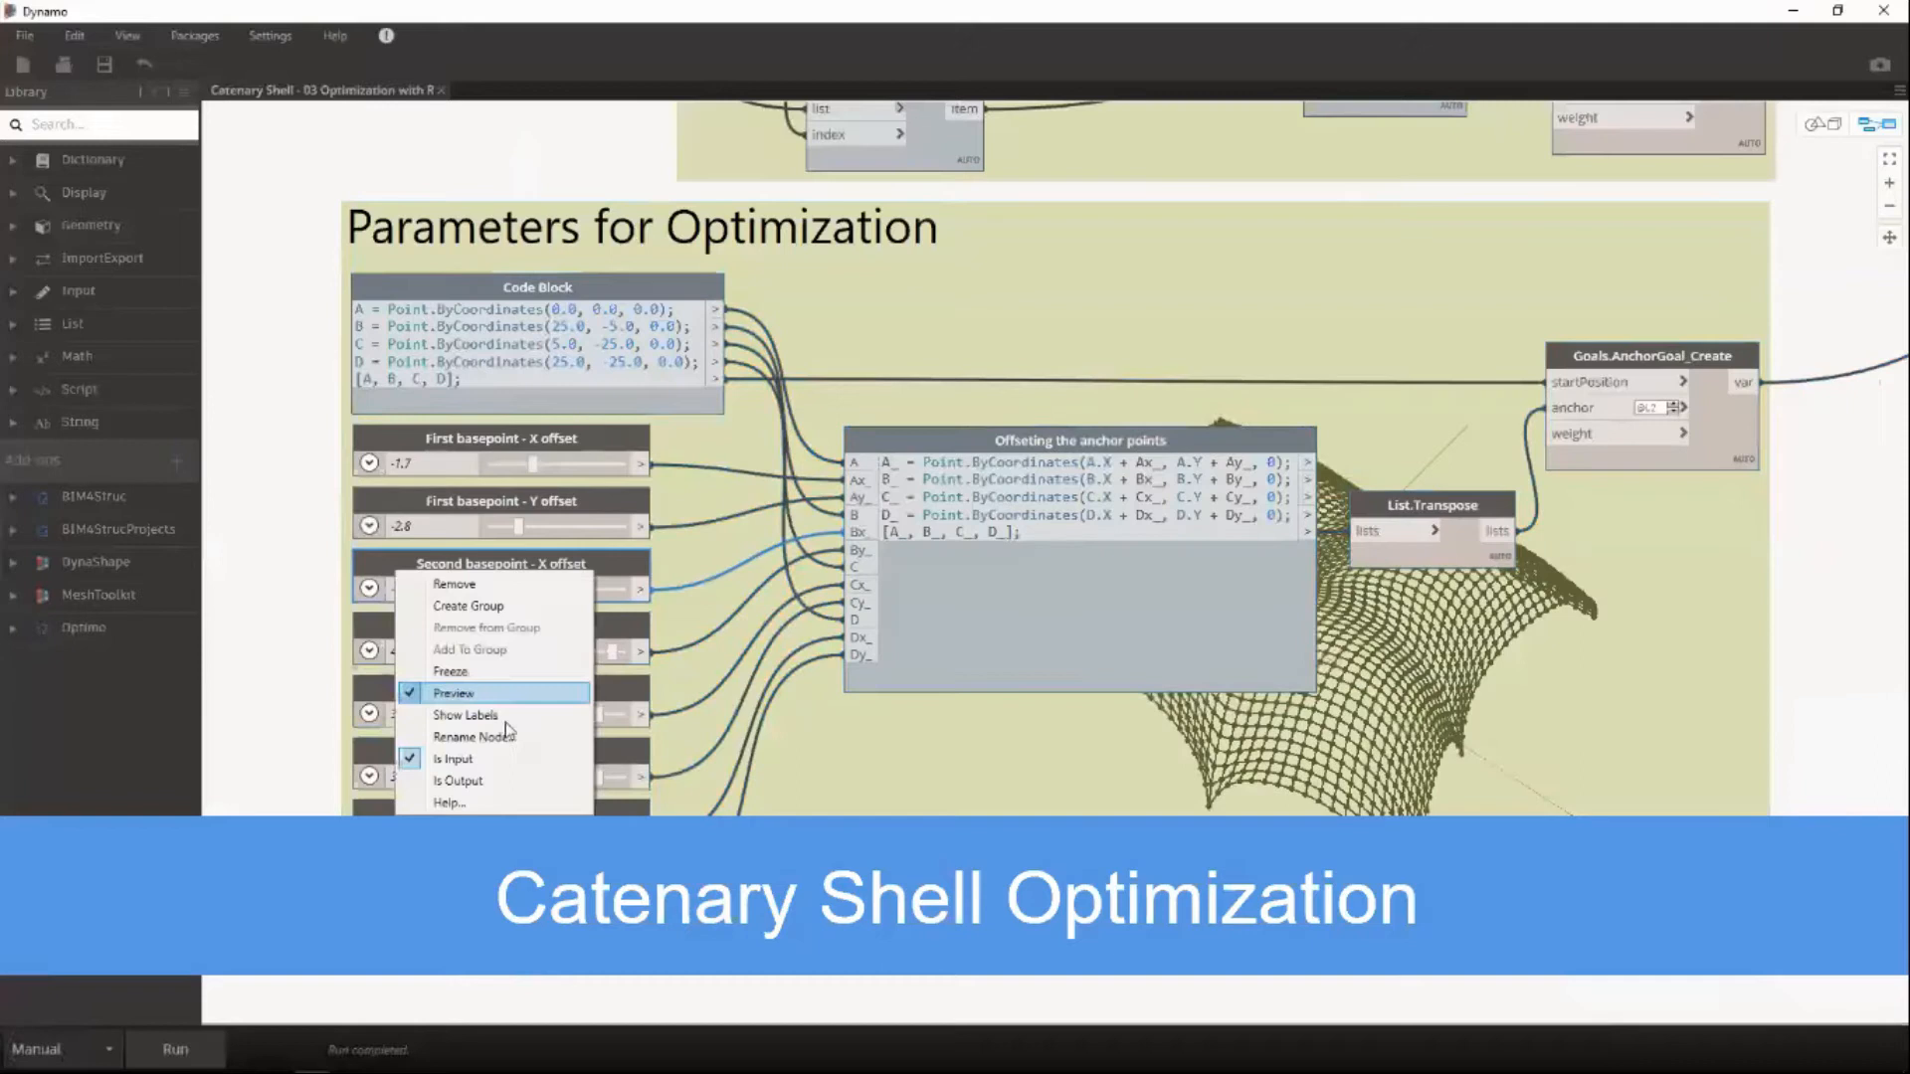
pyautogui.click(332, 662)
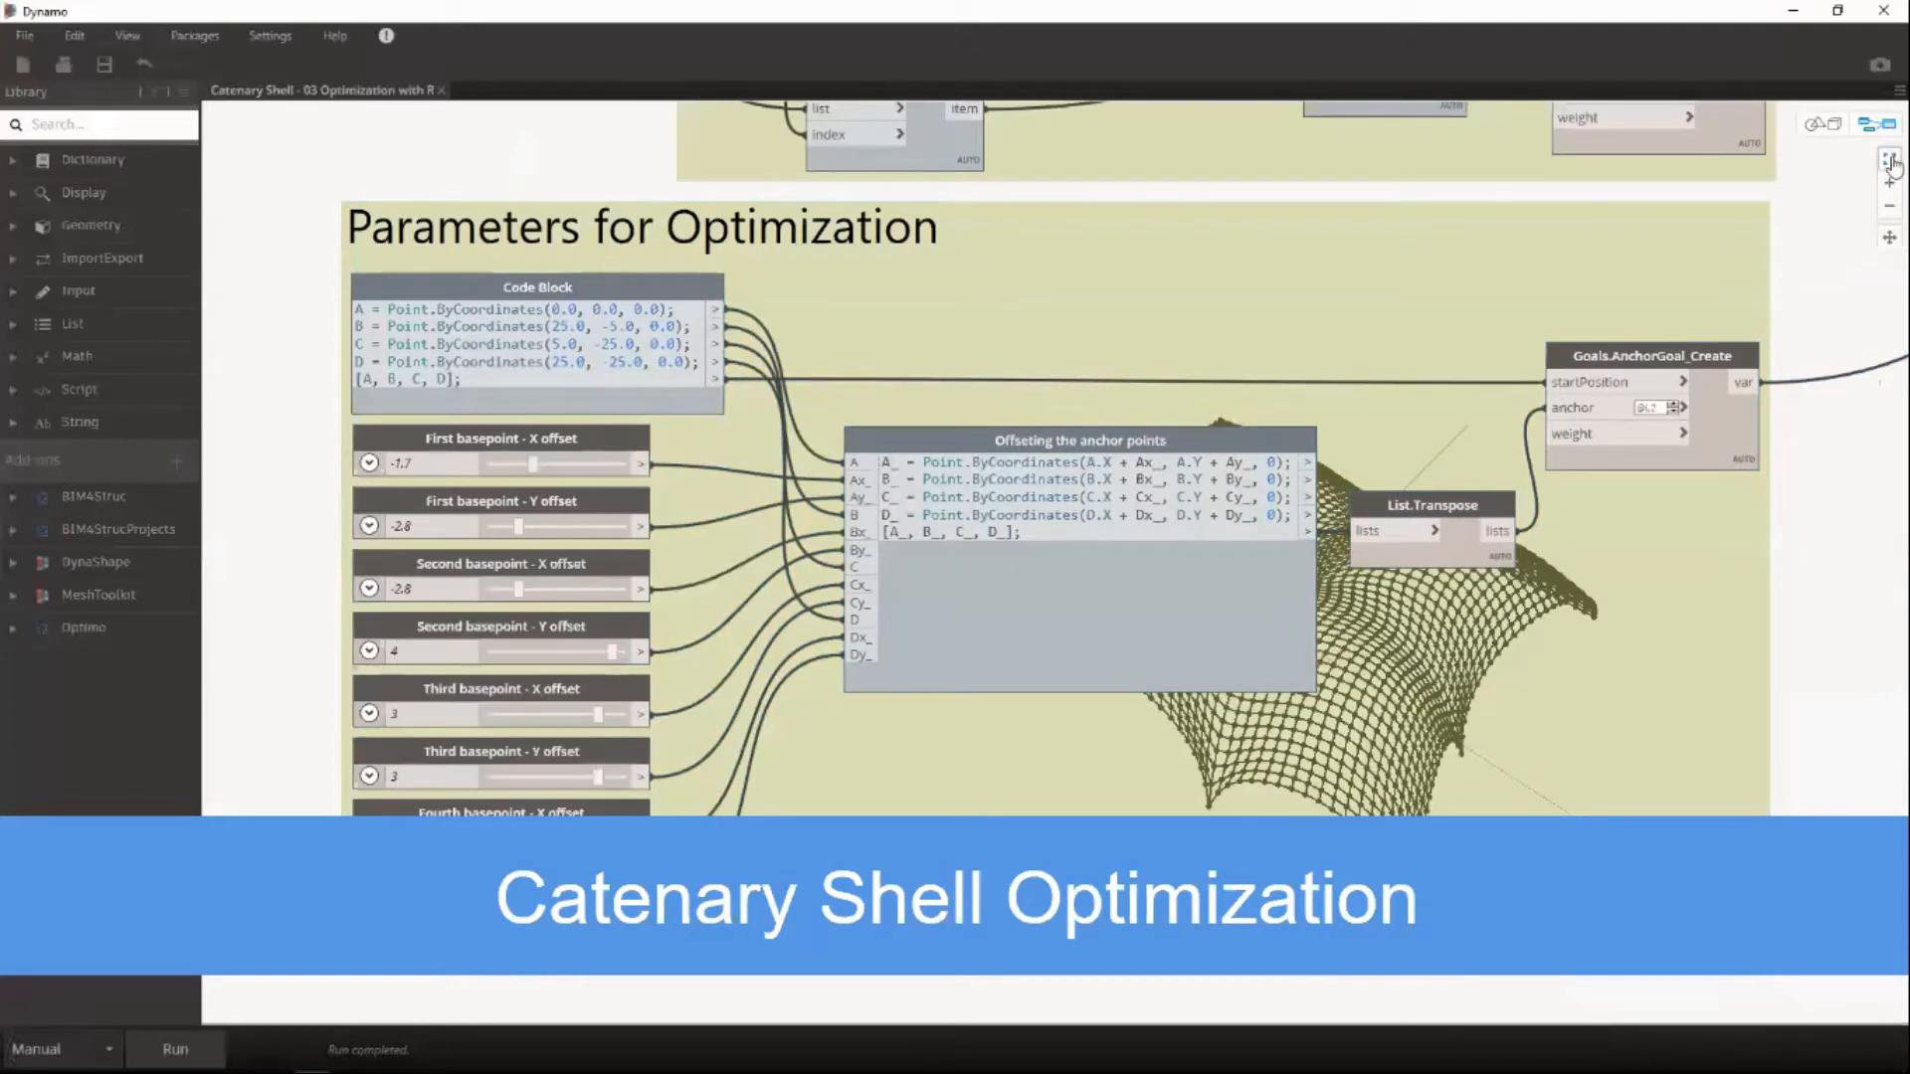
pyautogui.click(1891, 163)
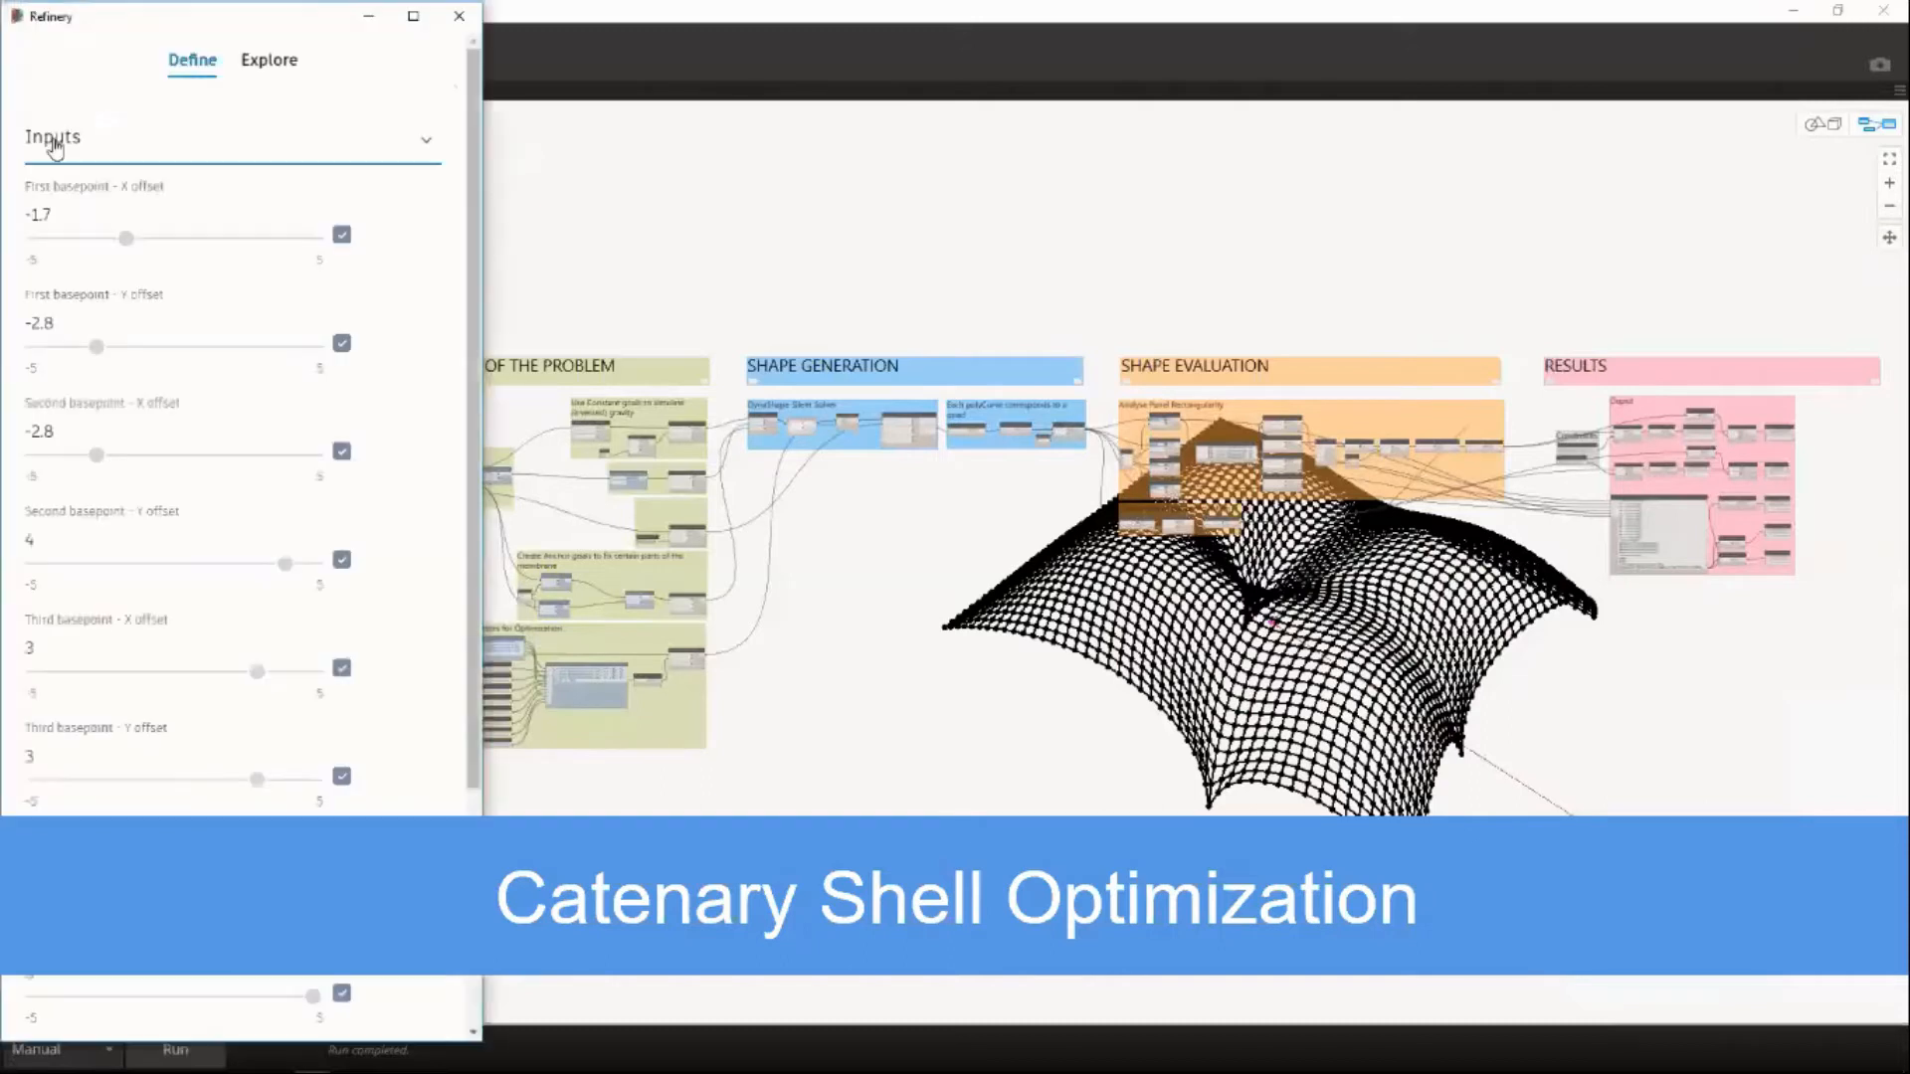
# Review the basepoint X and Y offset inputs enabled in the catenary shell study definition.
pyautogui.moveTo(473, 180); pyautogui.dragTo(475, 239)
pyautogui.scroll(-1, 461, 202)
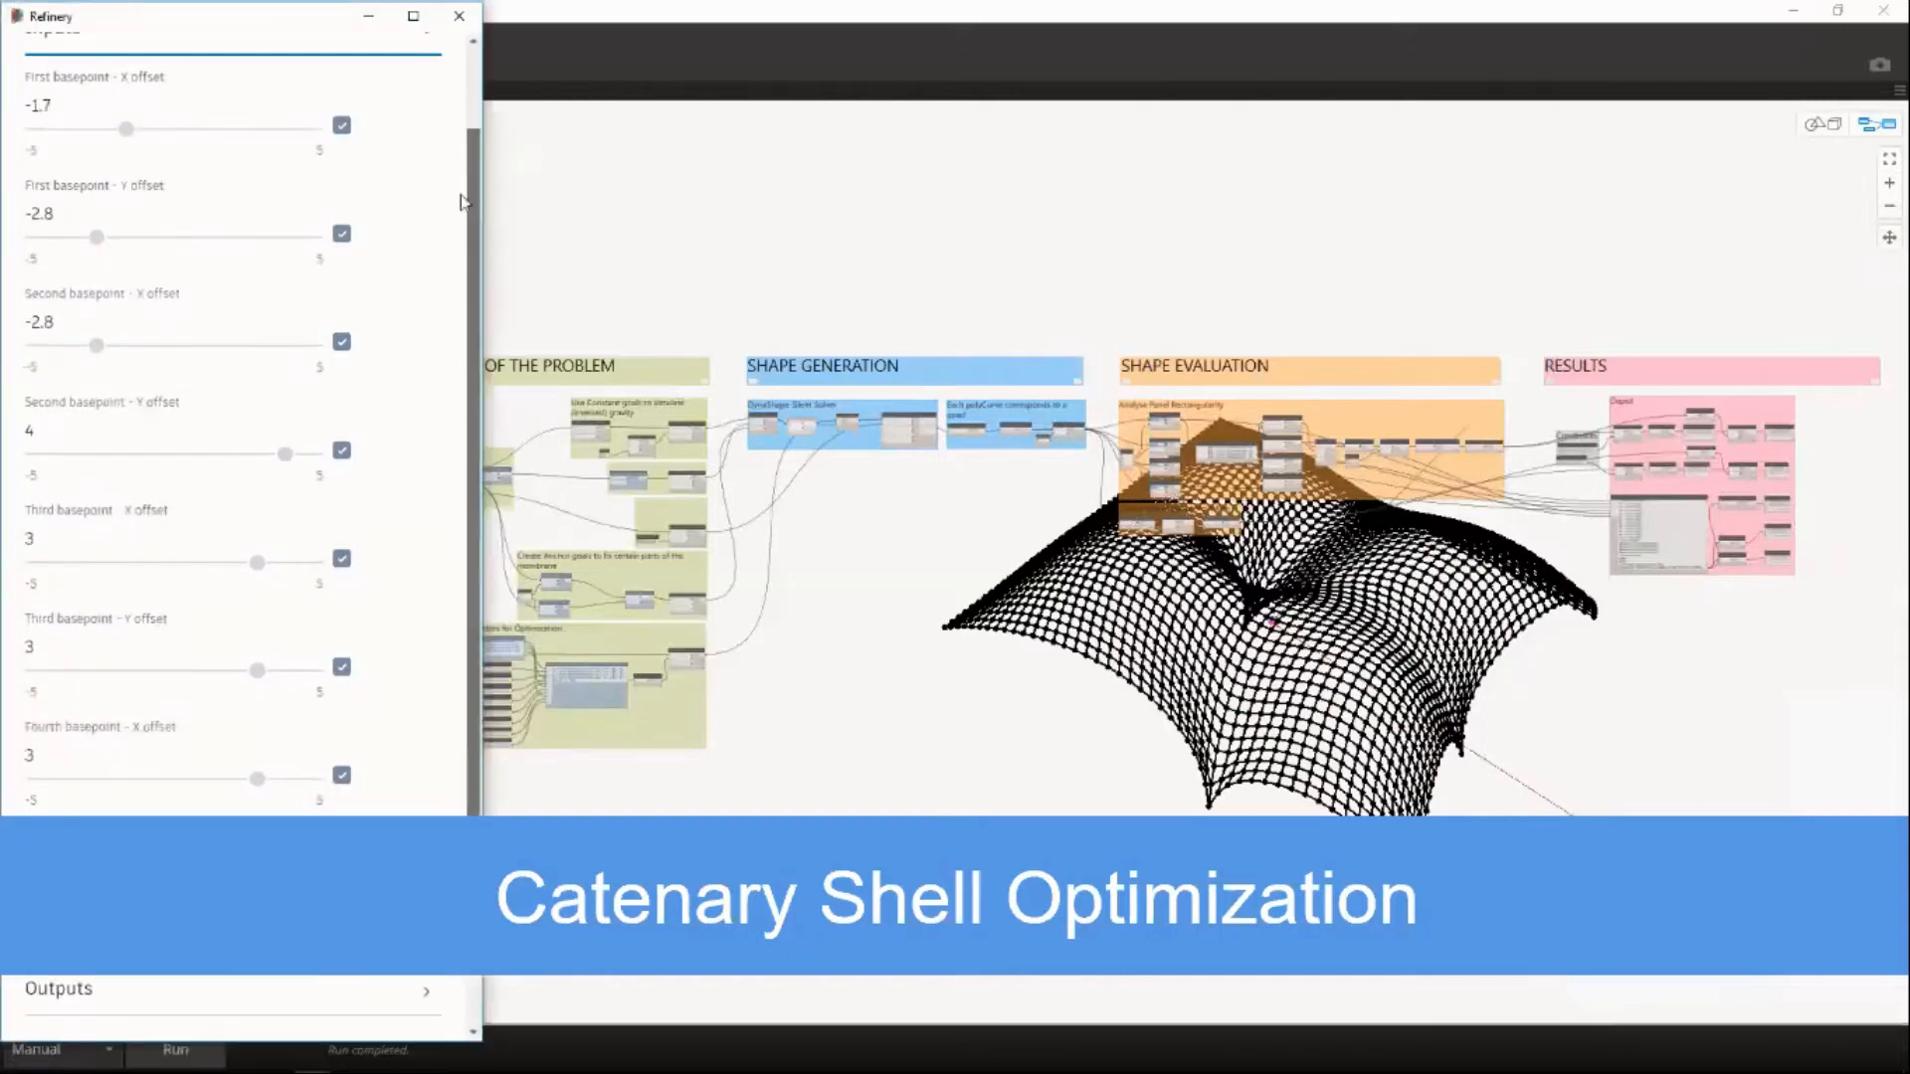
pyautogui.scroll(3, 65, 144)
pyautogui.click(65, 144)
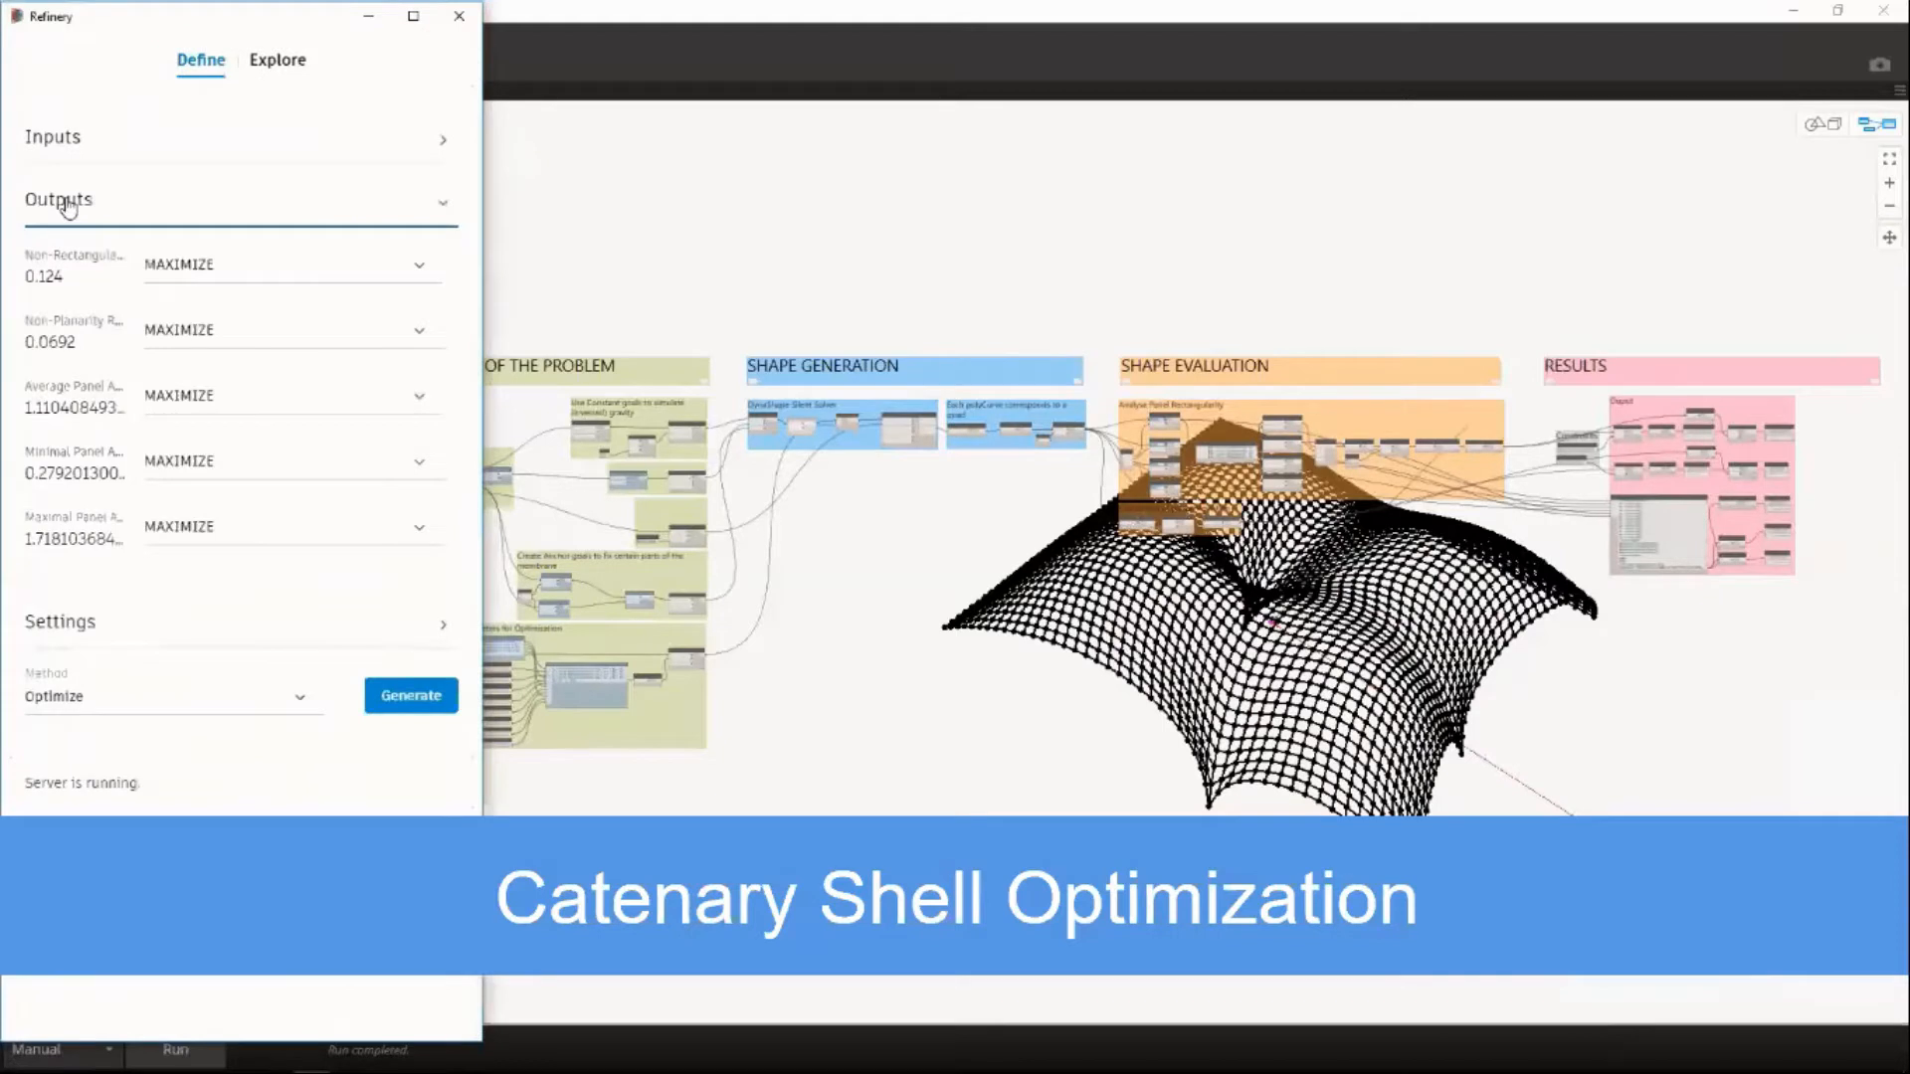
# Set the Non-Rectangularity Ratio, Non-Planarity Ratio and Maximal Panel Area outputs to MINIMIZE.
pyautogui.click(183, 271)
pyautogui.click(185, 304)
pyautogui.click(187, 334)
pyautogui.click(189, 372)
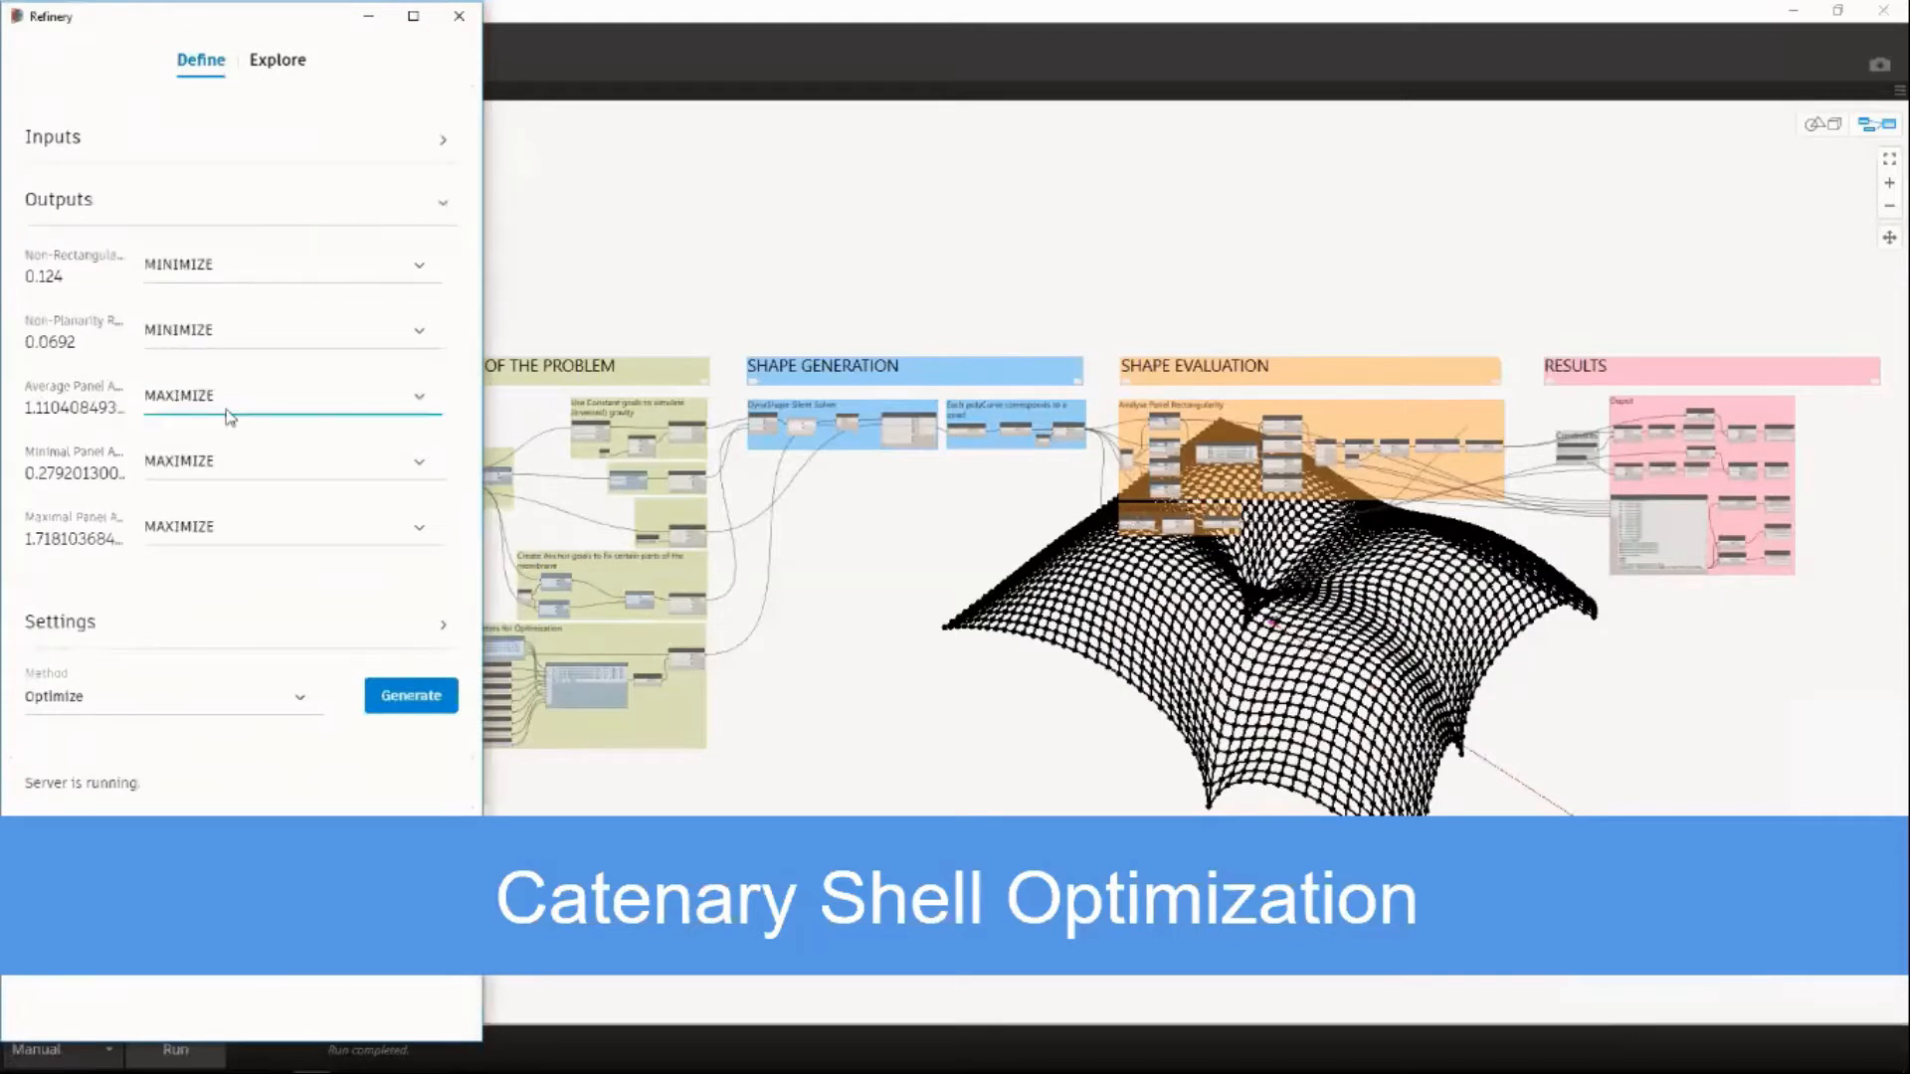
pyautogui.click(195, 530)
pyautogui.click(189, 566)
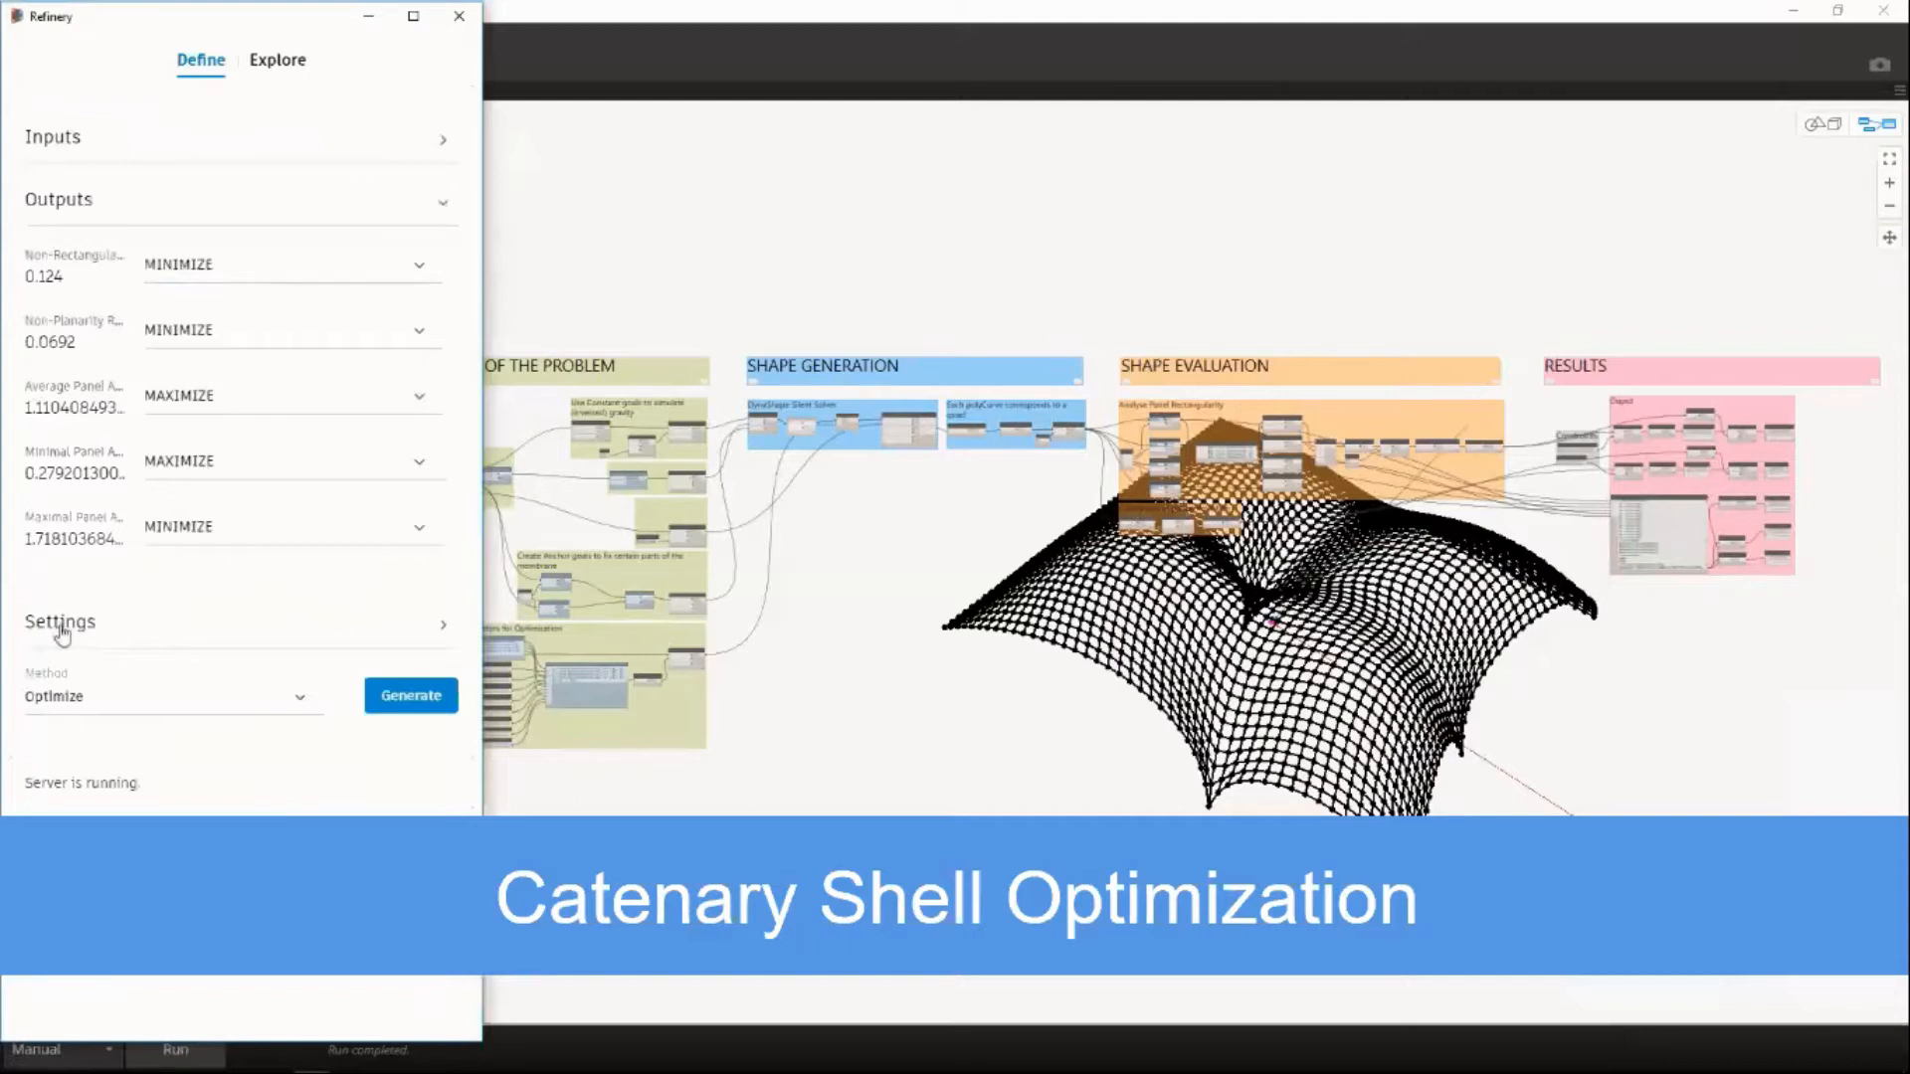
# Set the catenary shell study's Population Size to 48 and Generations to 5.
pyautogui.click(60, 627)
pyautogui.doubleClick(62, 354)
pyautogui.write('48')
pyautogui.click(44, 443)
pyautogui.press('BackSpace')
pyautogui.write('5')
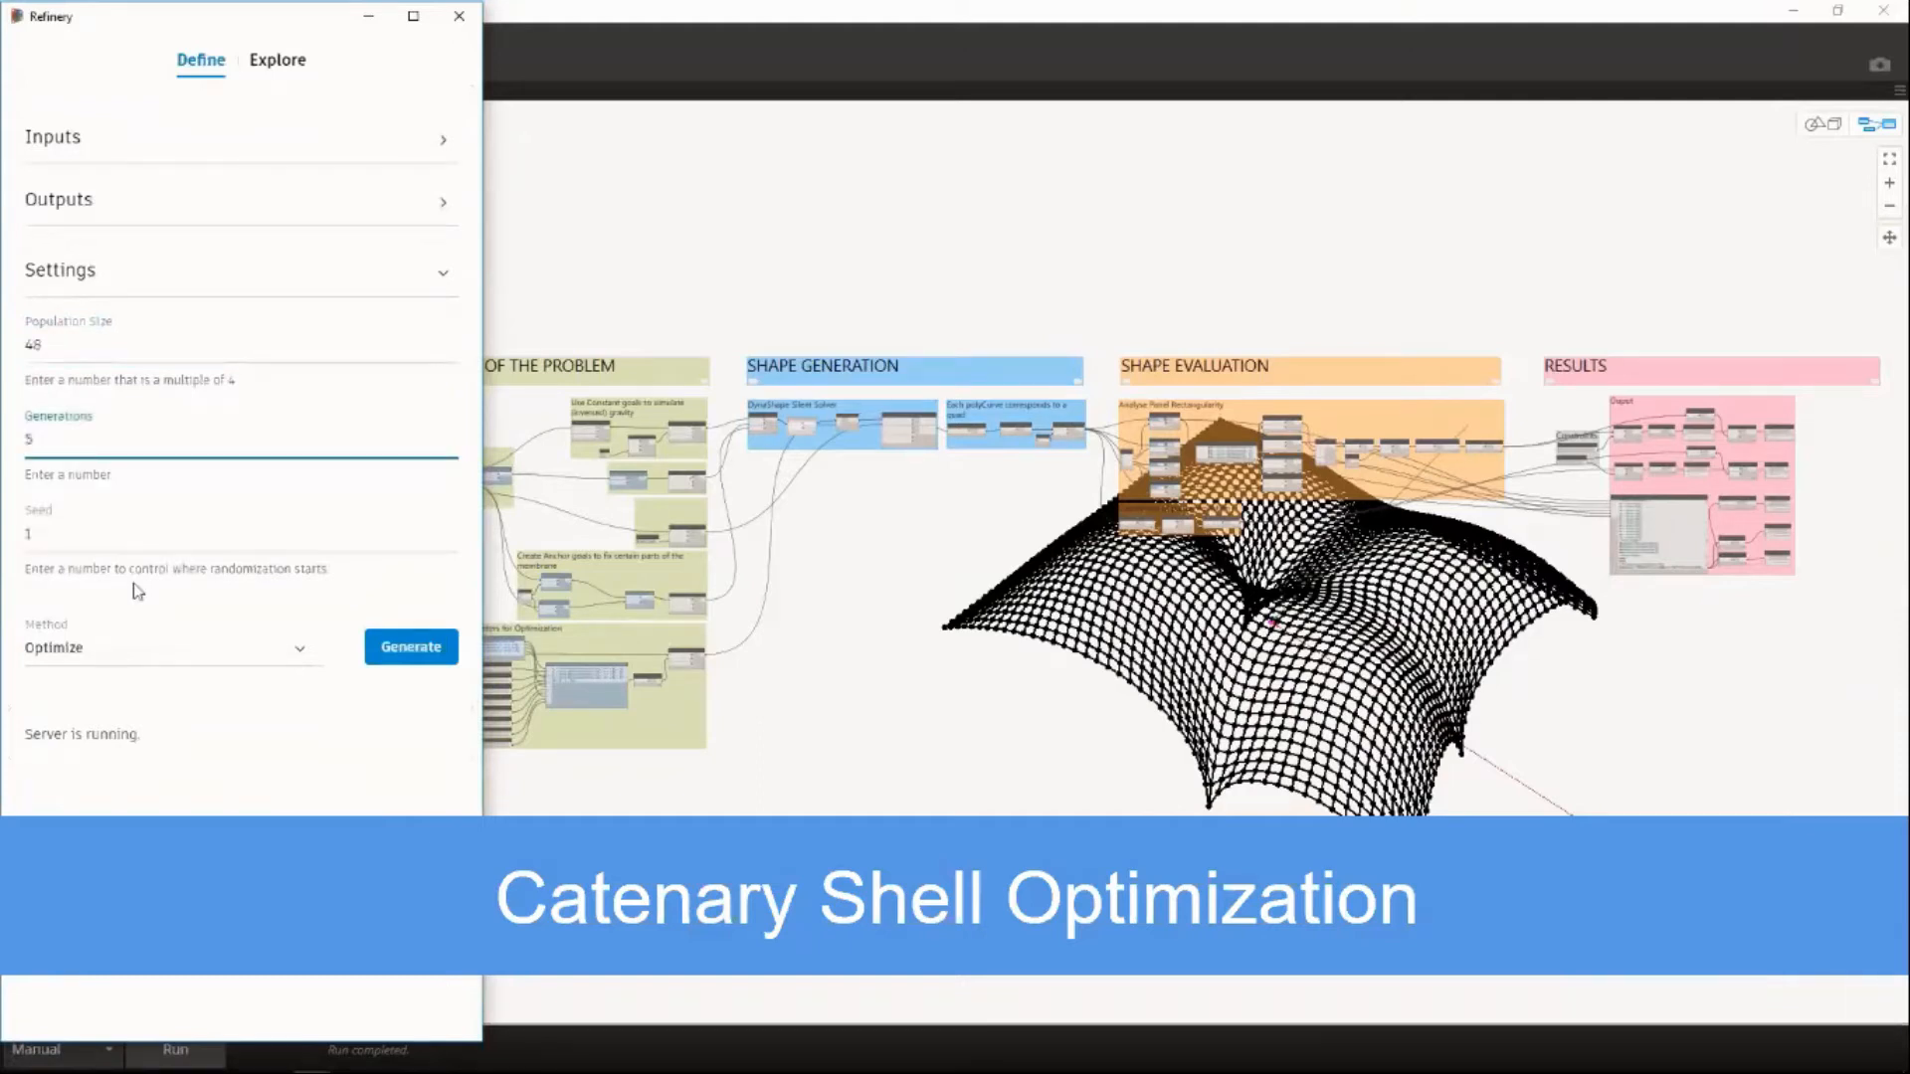
# Generate the catenary shell study with the Optimize method, open its run results and close the server console window.
pyautogui.click(298, 652)
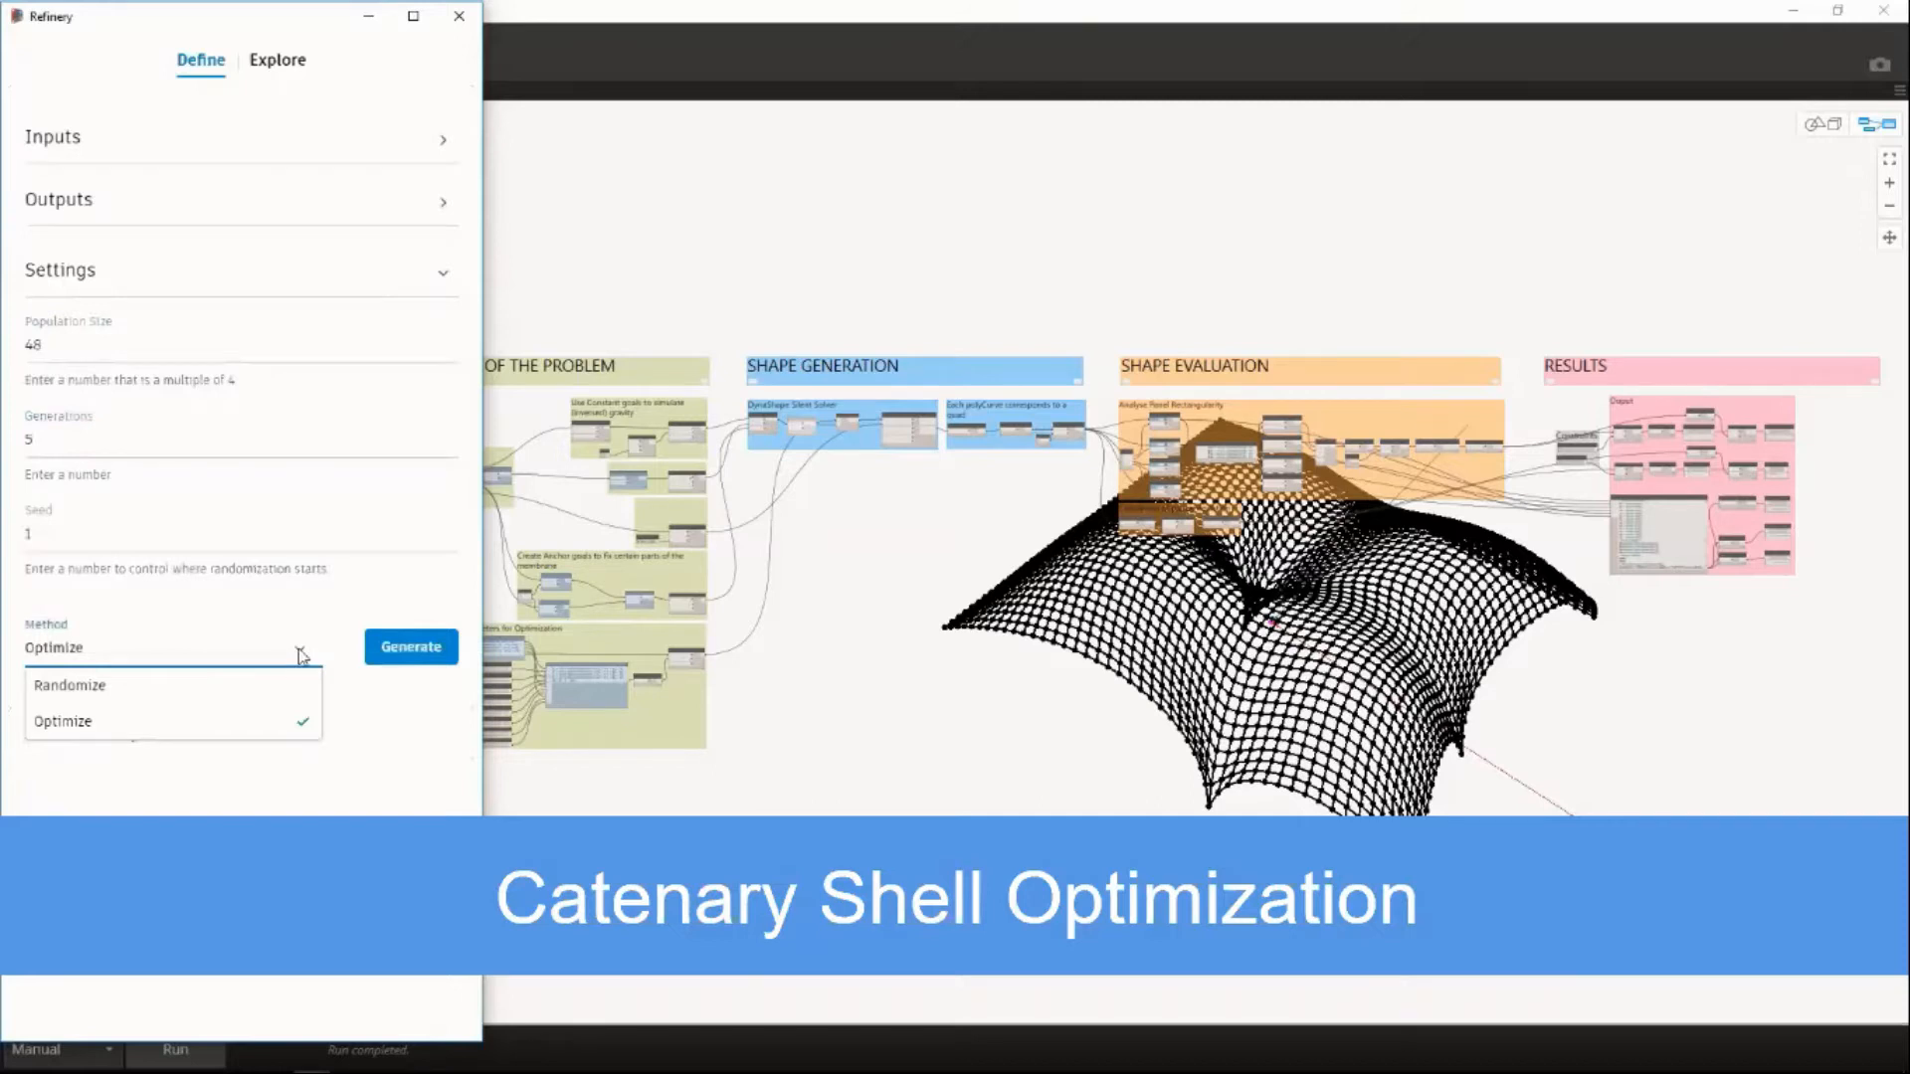
pyautogui.click(398, 660)
pyautogui.click(398, 652)
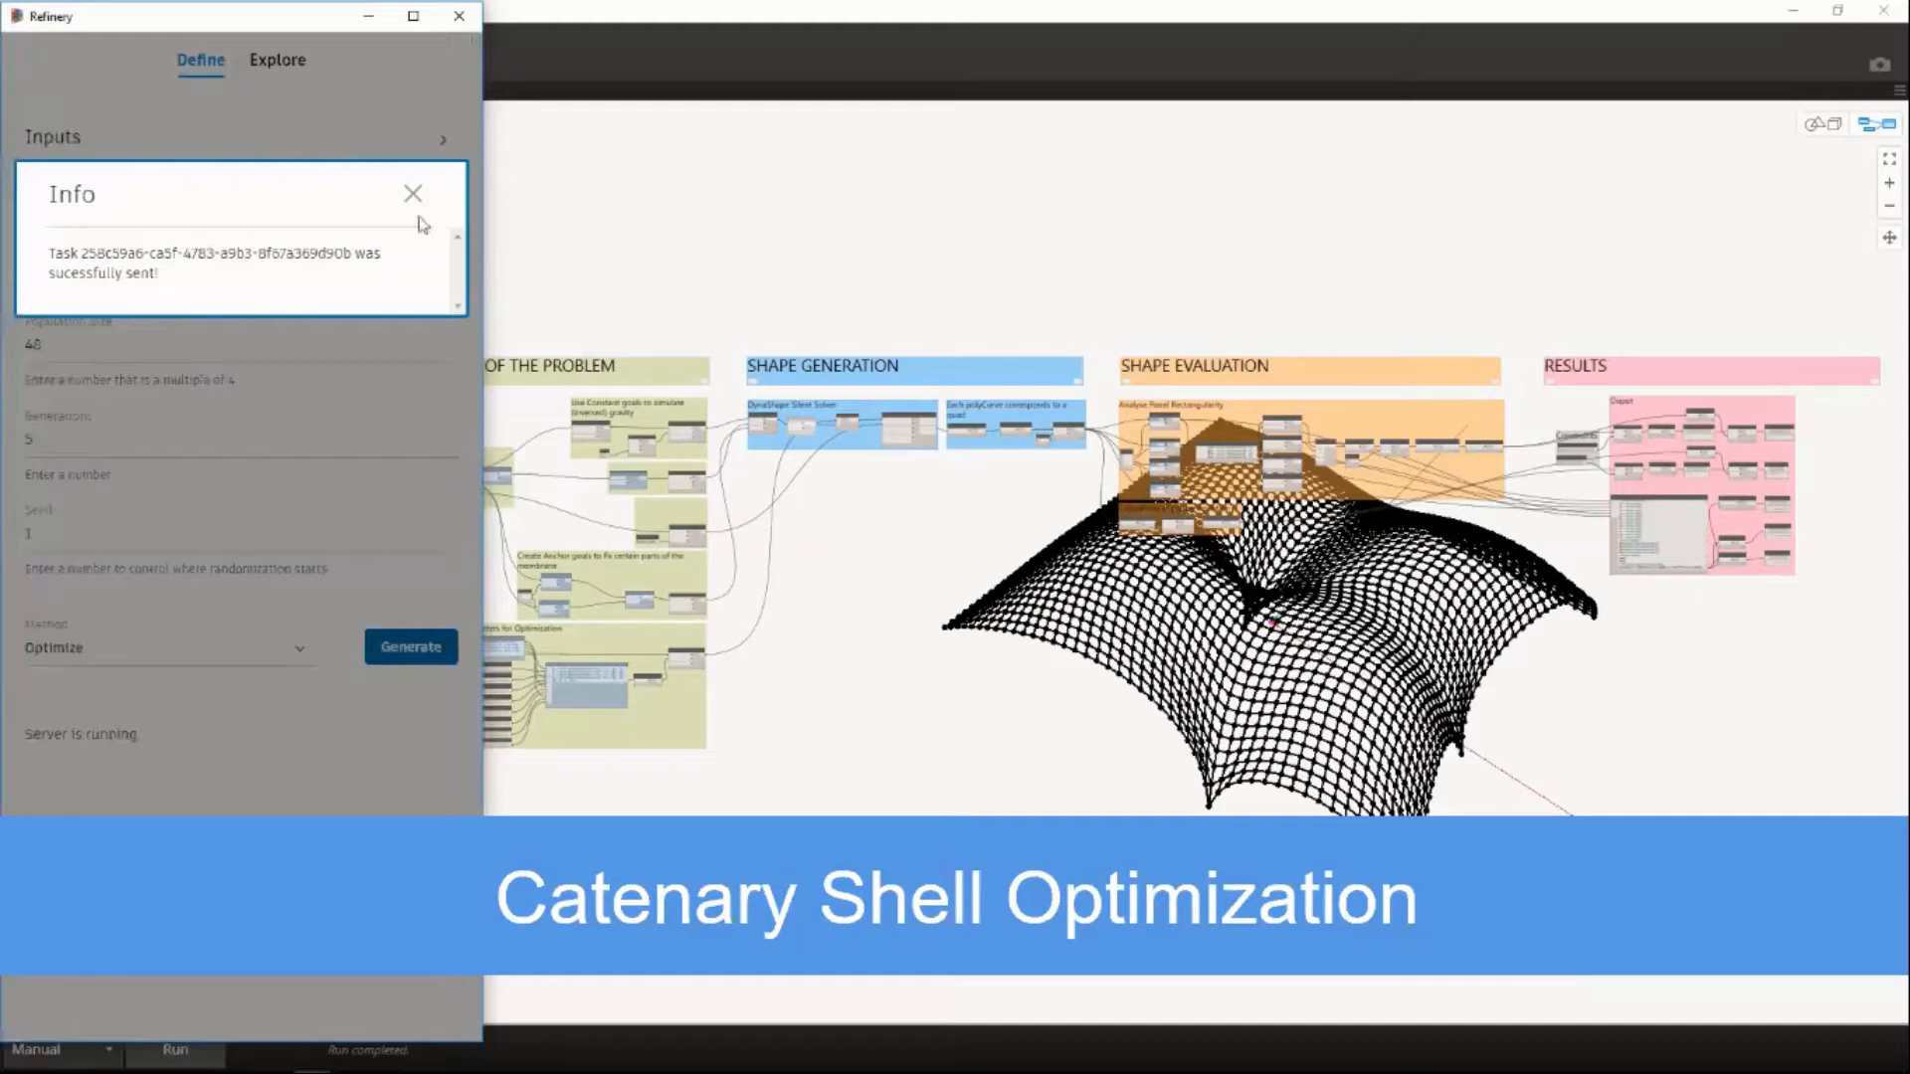
pyautogui.click(412, 193)
pyautogui.click(280, 65)
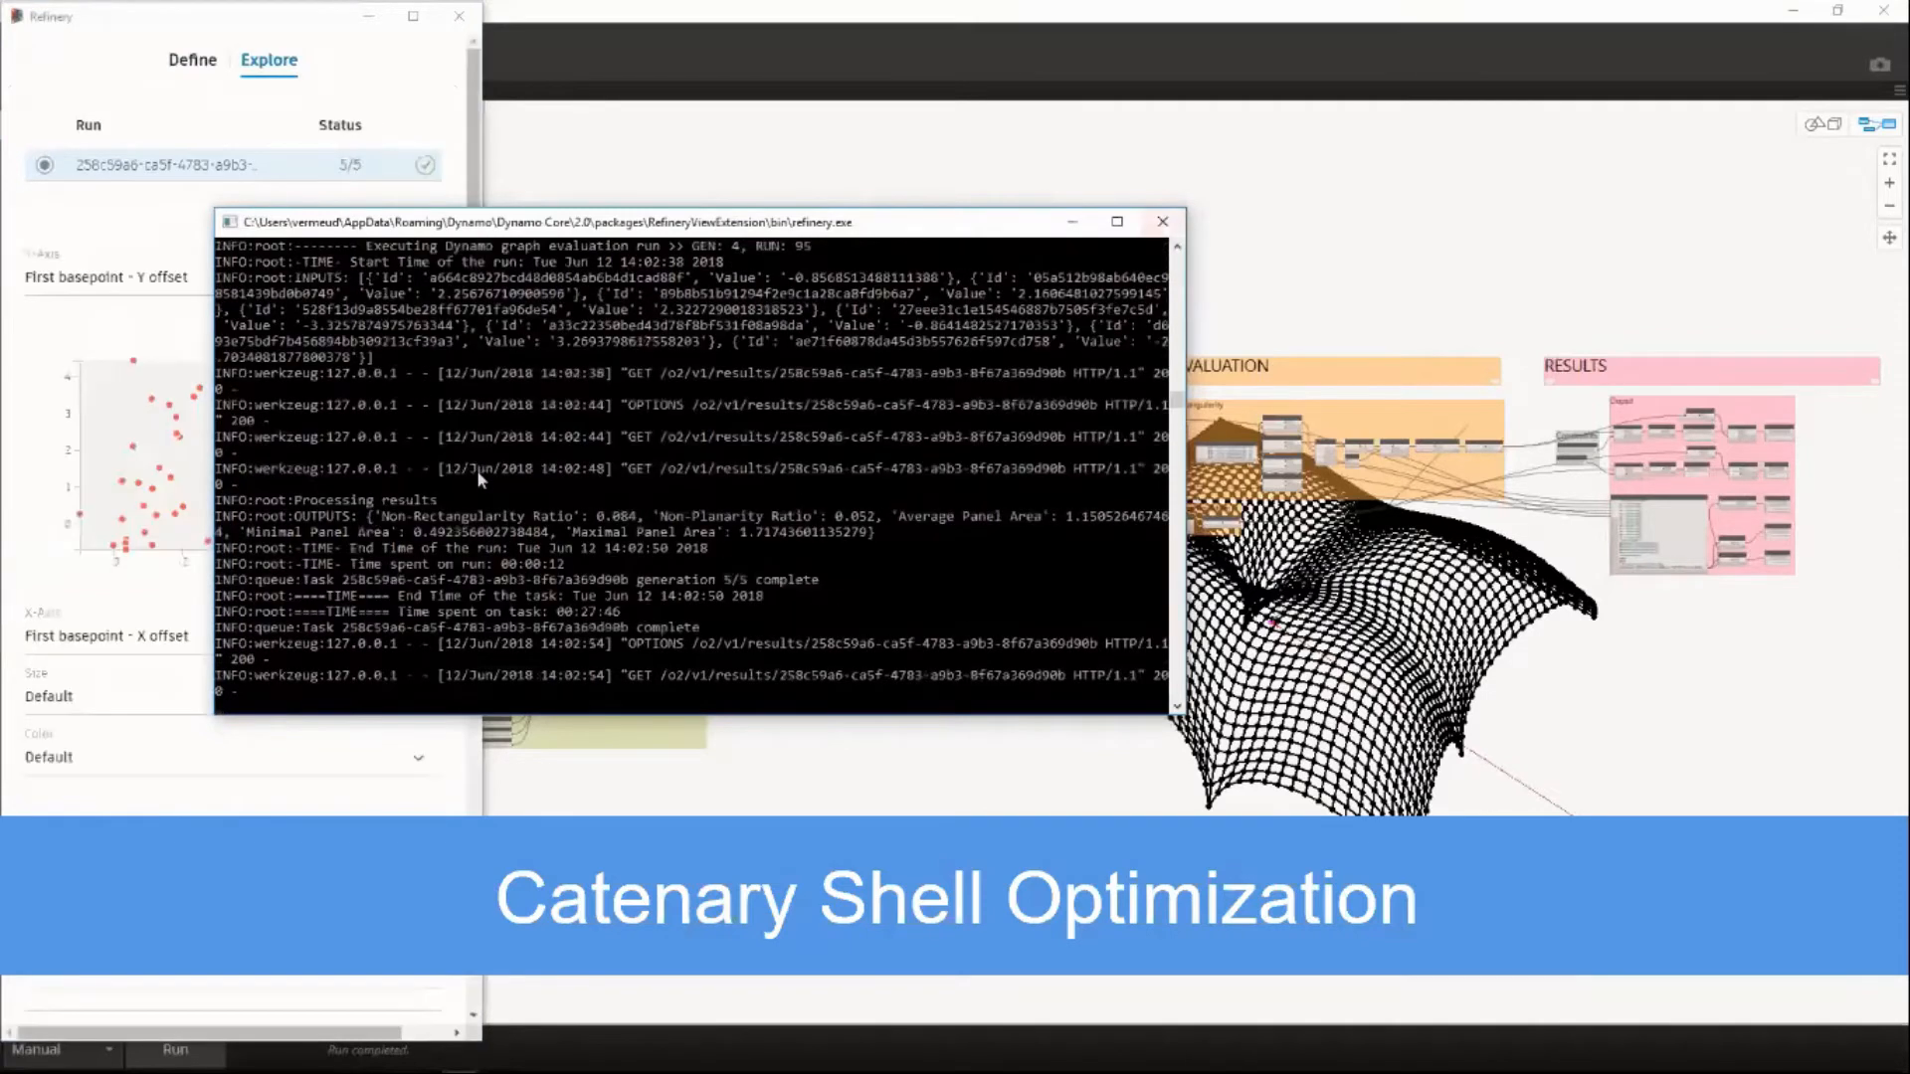
pyautogui.click(1163, 225)
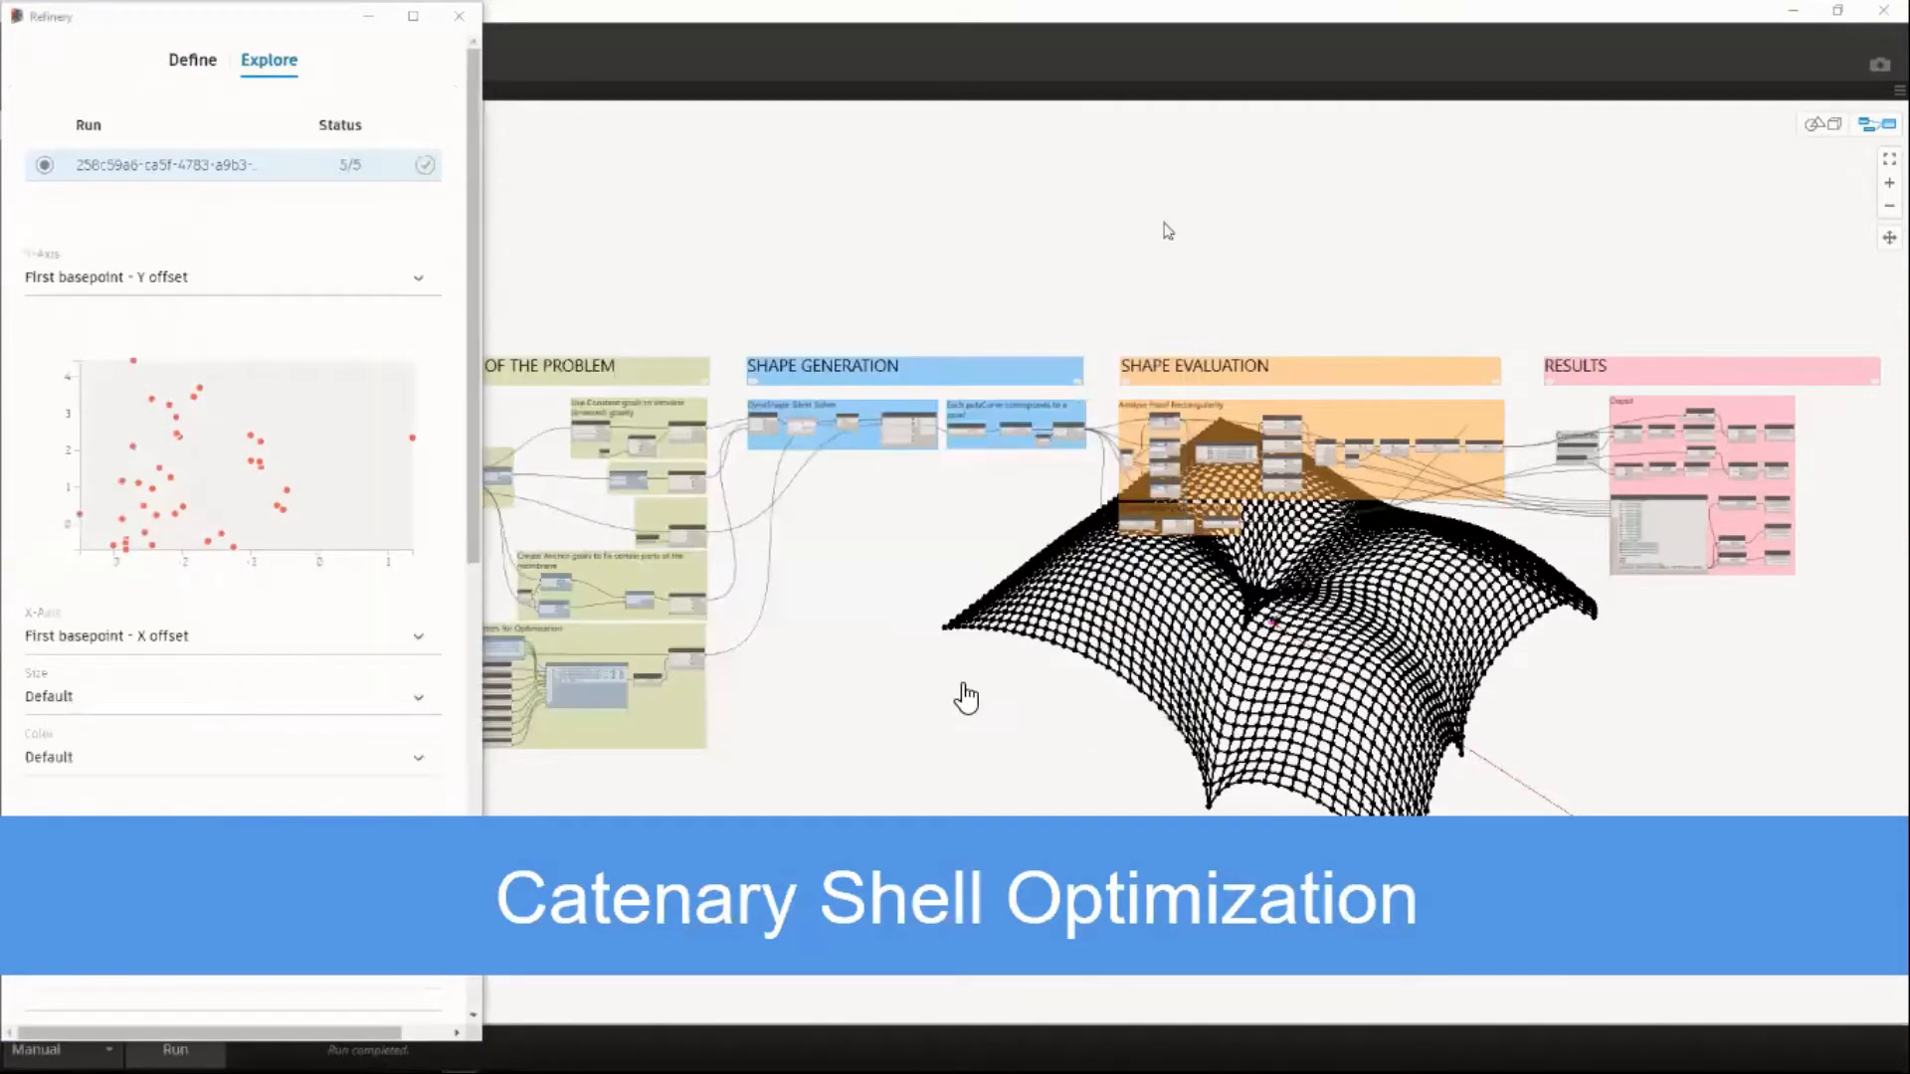
# Plot Non-Rectangularity Ratio on the Y axis against Non-Planarity Ratio on the X axis.
pyautogui.click(171, 278)
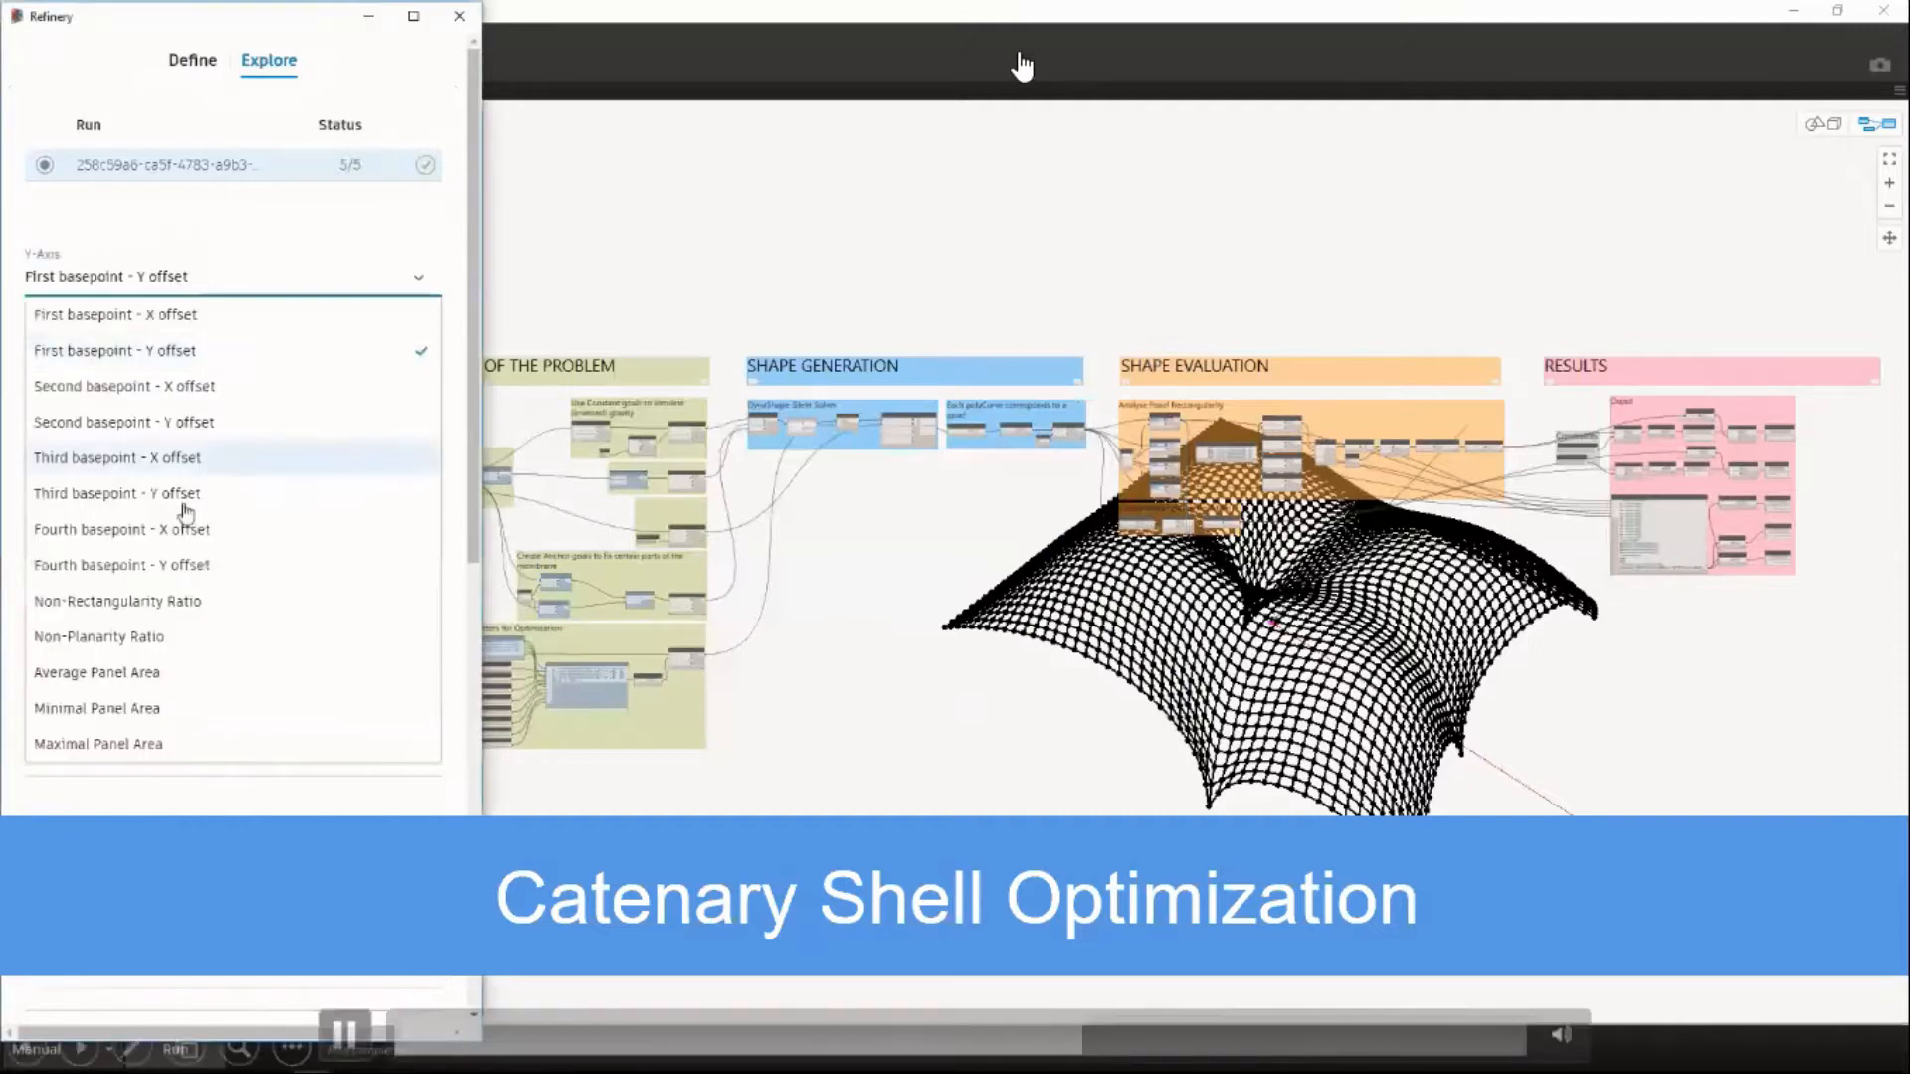
pyautogui.click(139, 603)
pyautogui.click(120, 637)
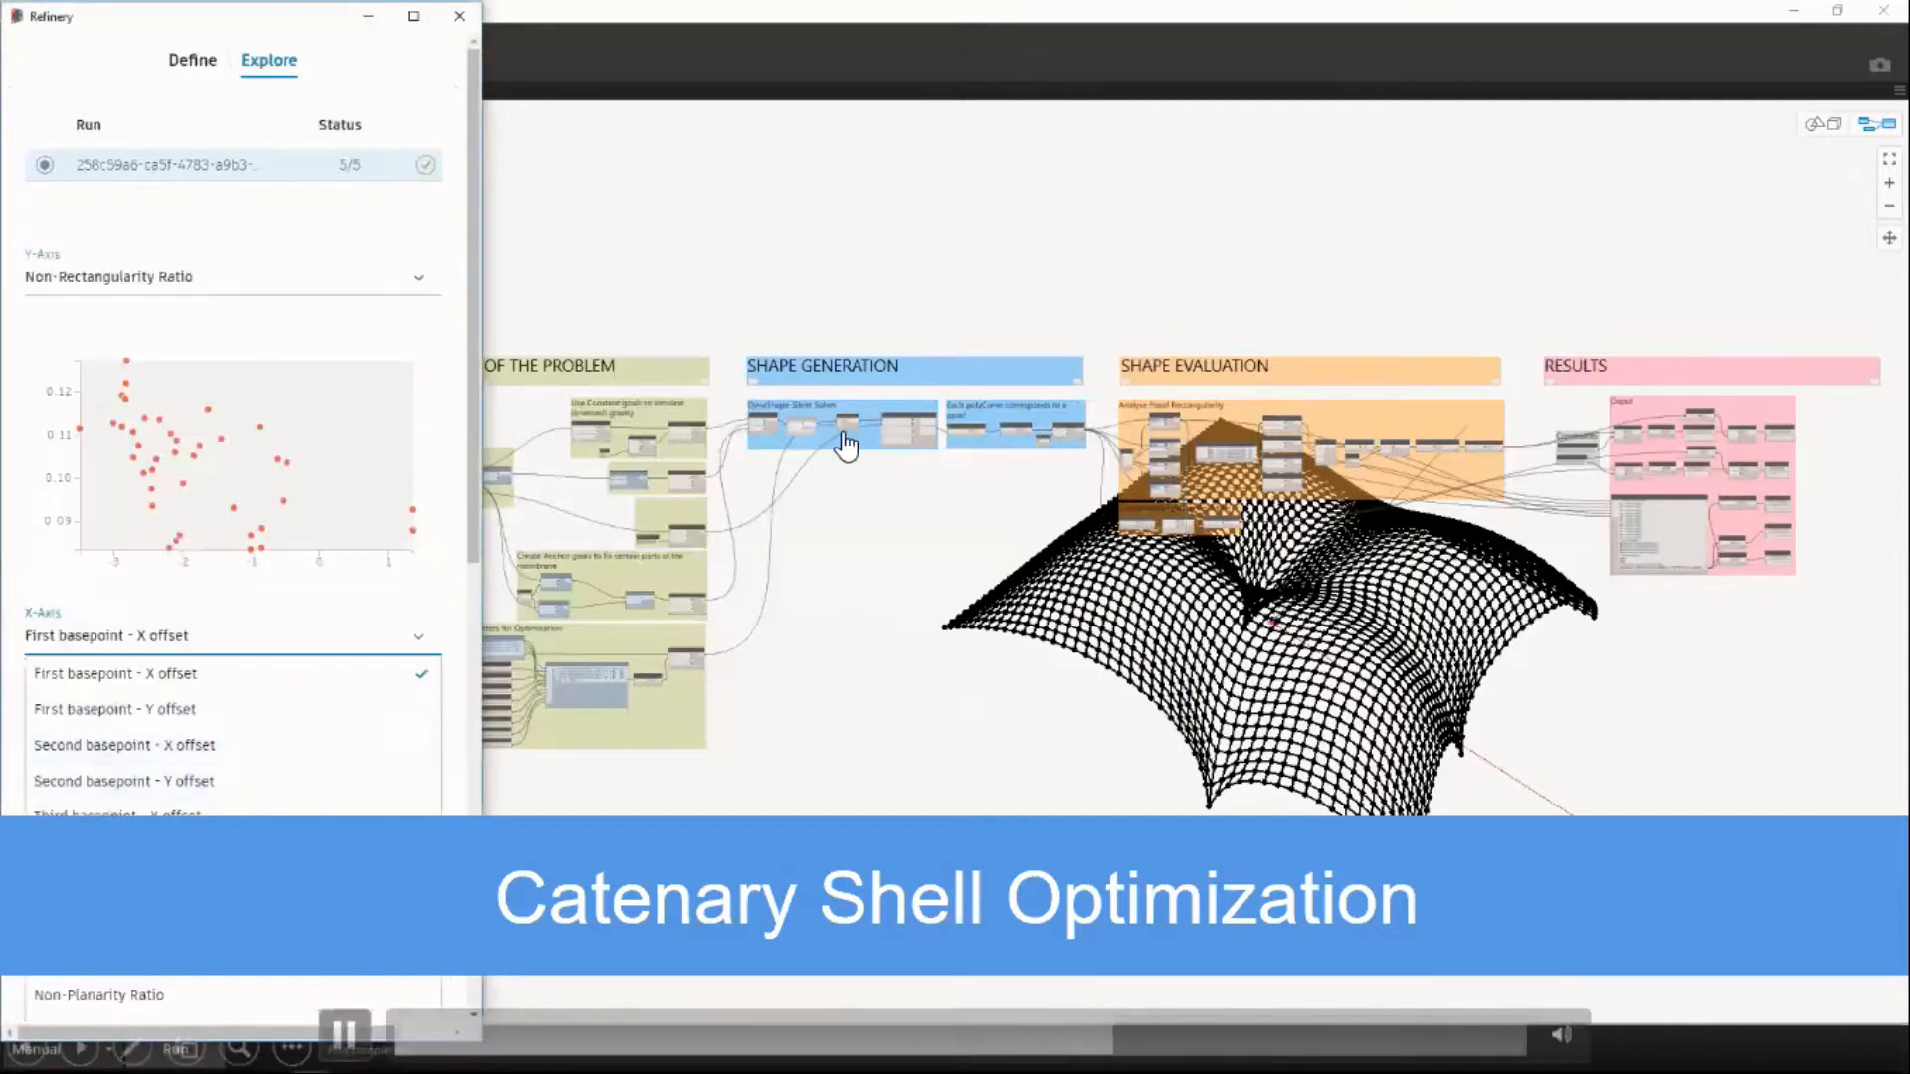
pyautogui.click(123, 1003)
# Size the chart's points by Average Panel Area and color them by Minimal Panel Area.
pyautogui.click(199, 697)
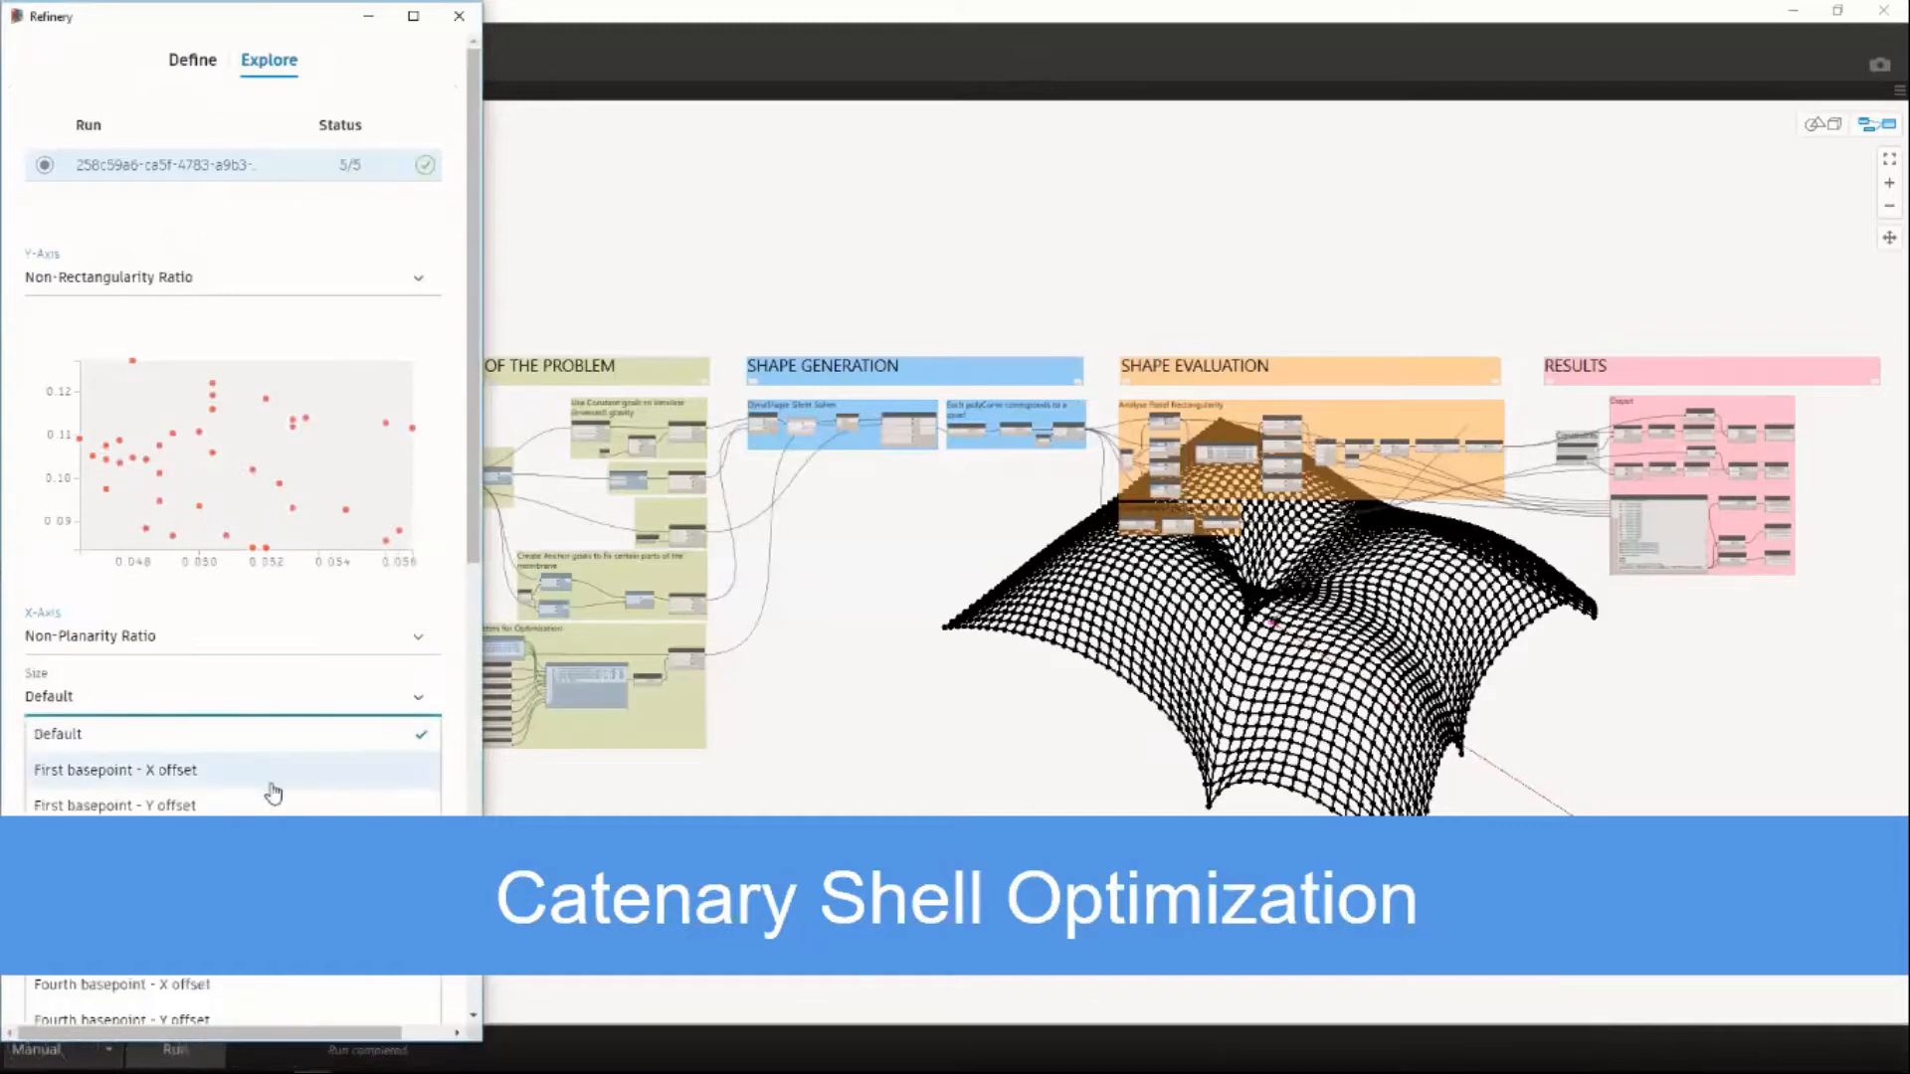
pyautogui.scroll(-4, 269, 786)
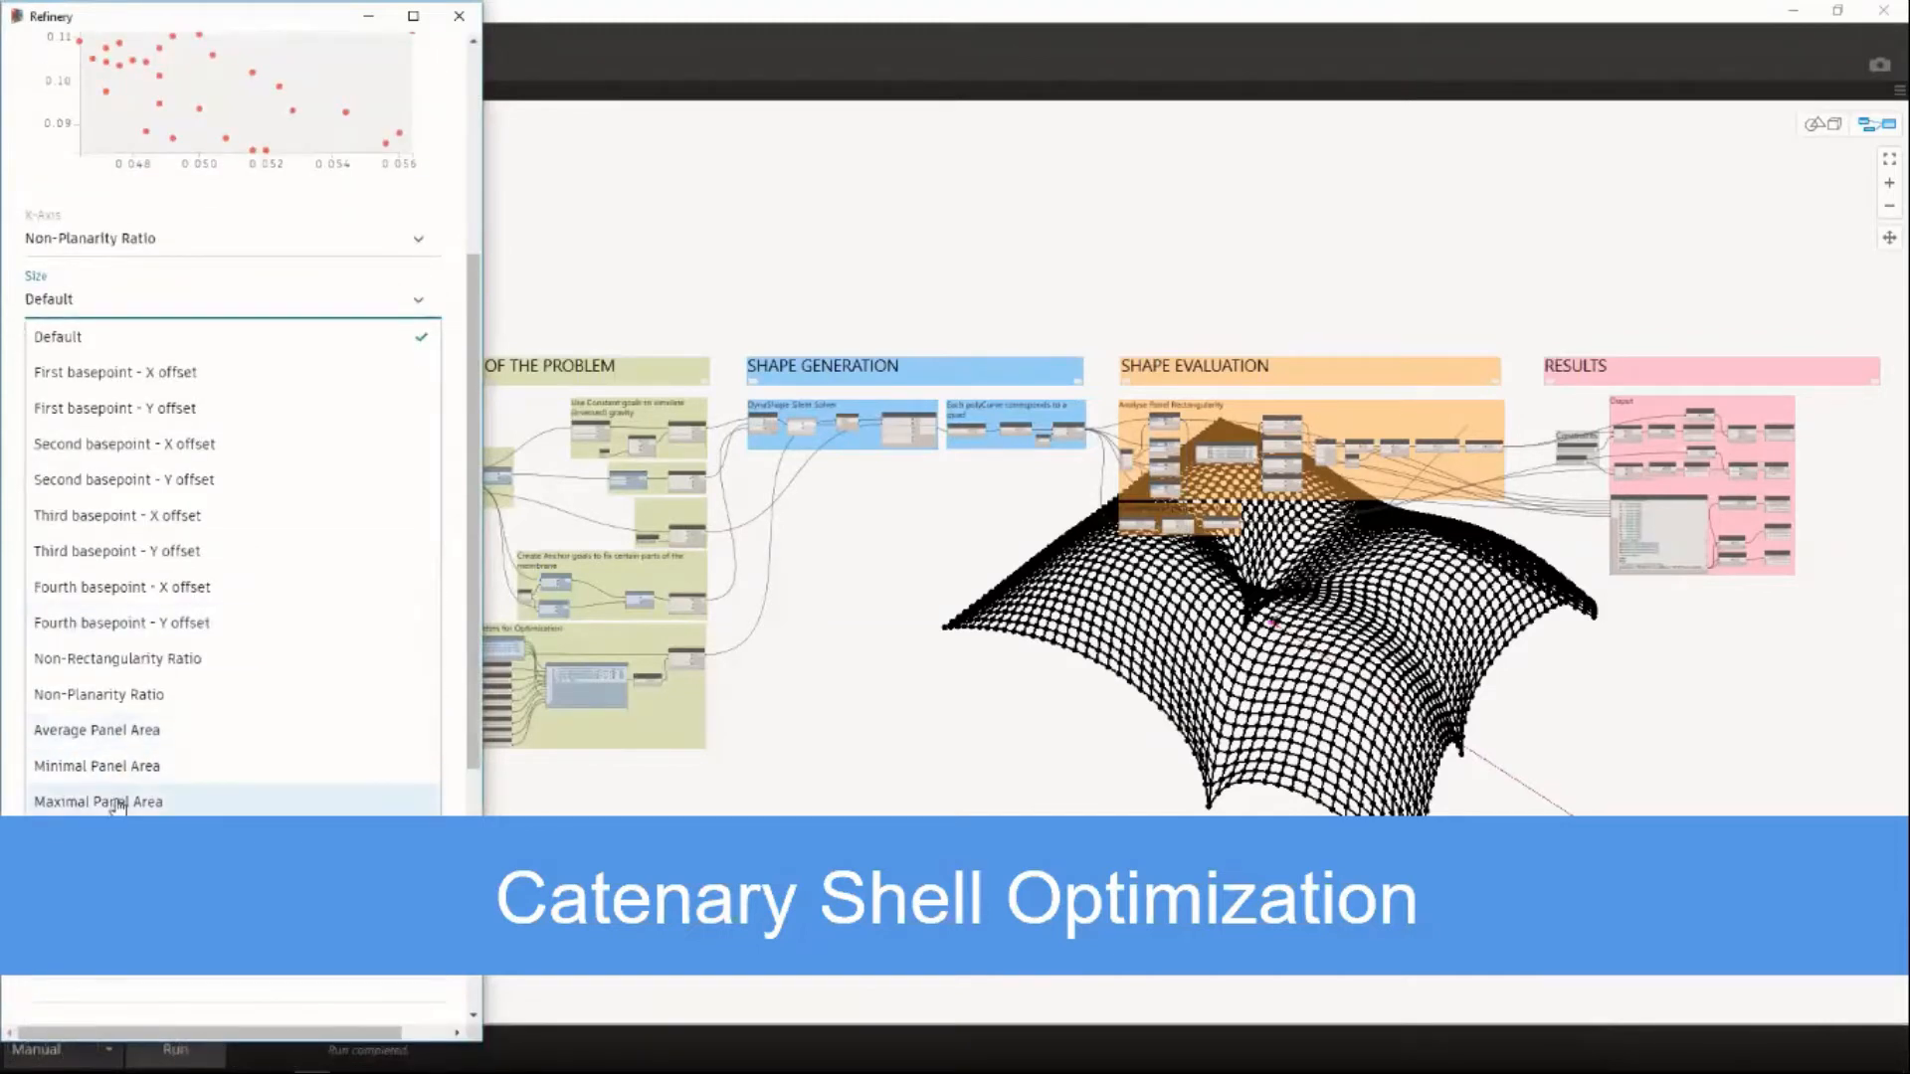
pyautogui.click(109, 730)
pyautogui.click(57, 362)
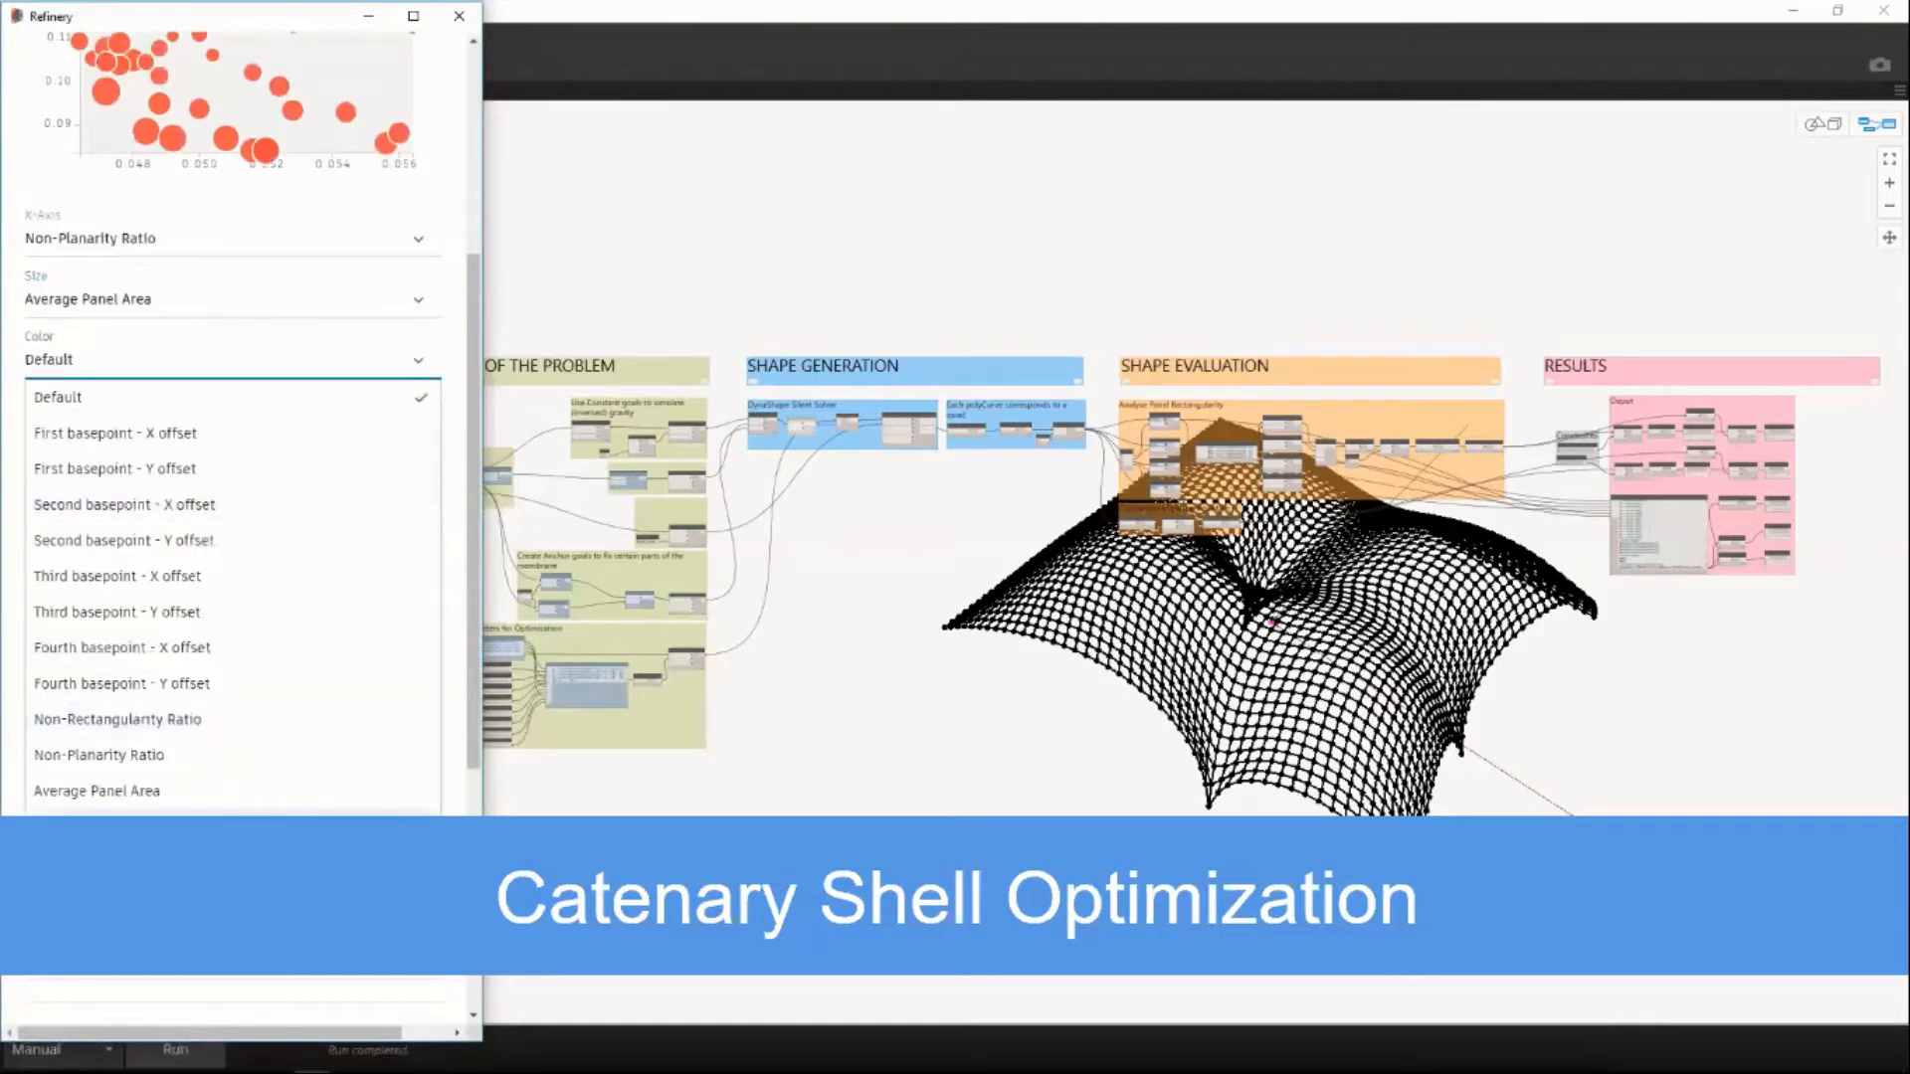
pyautogui.click(99, 826)
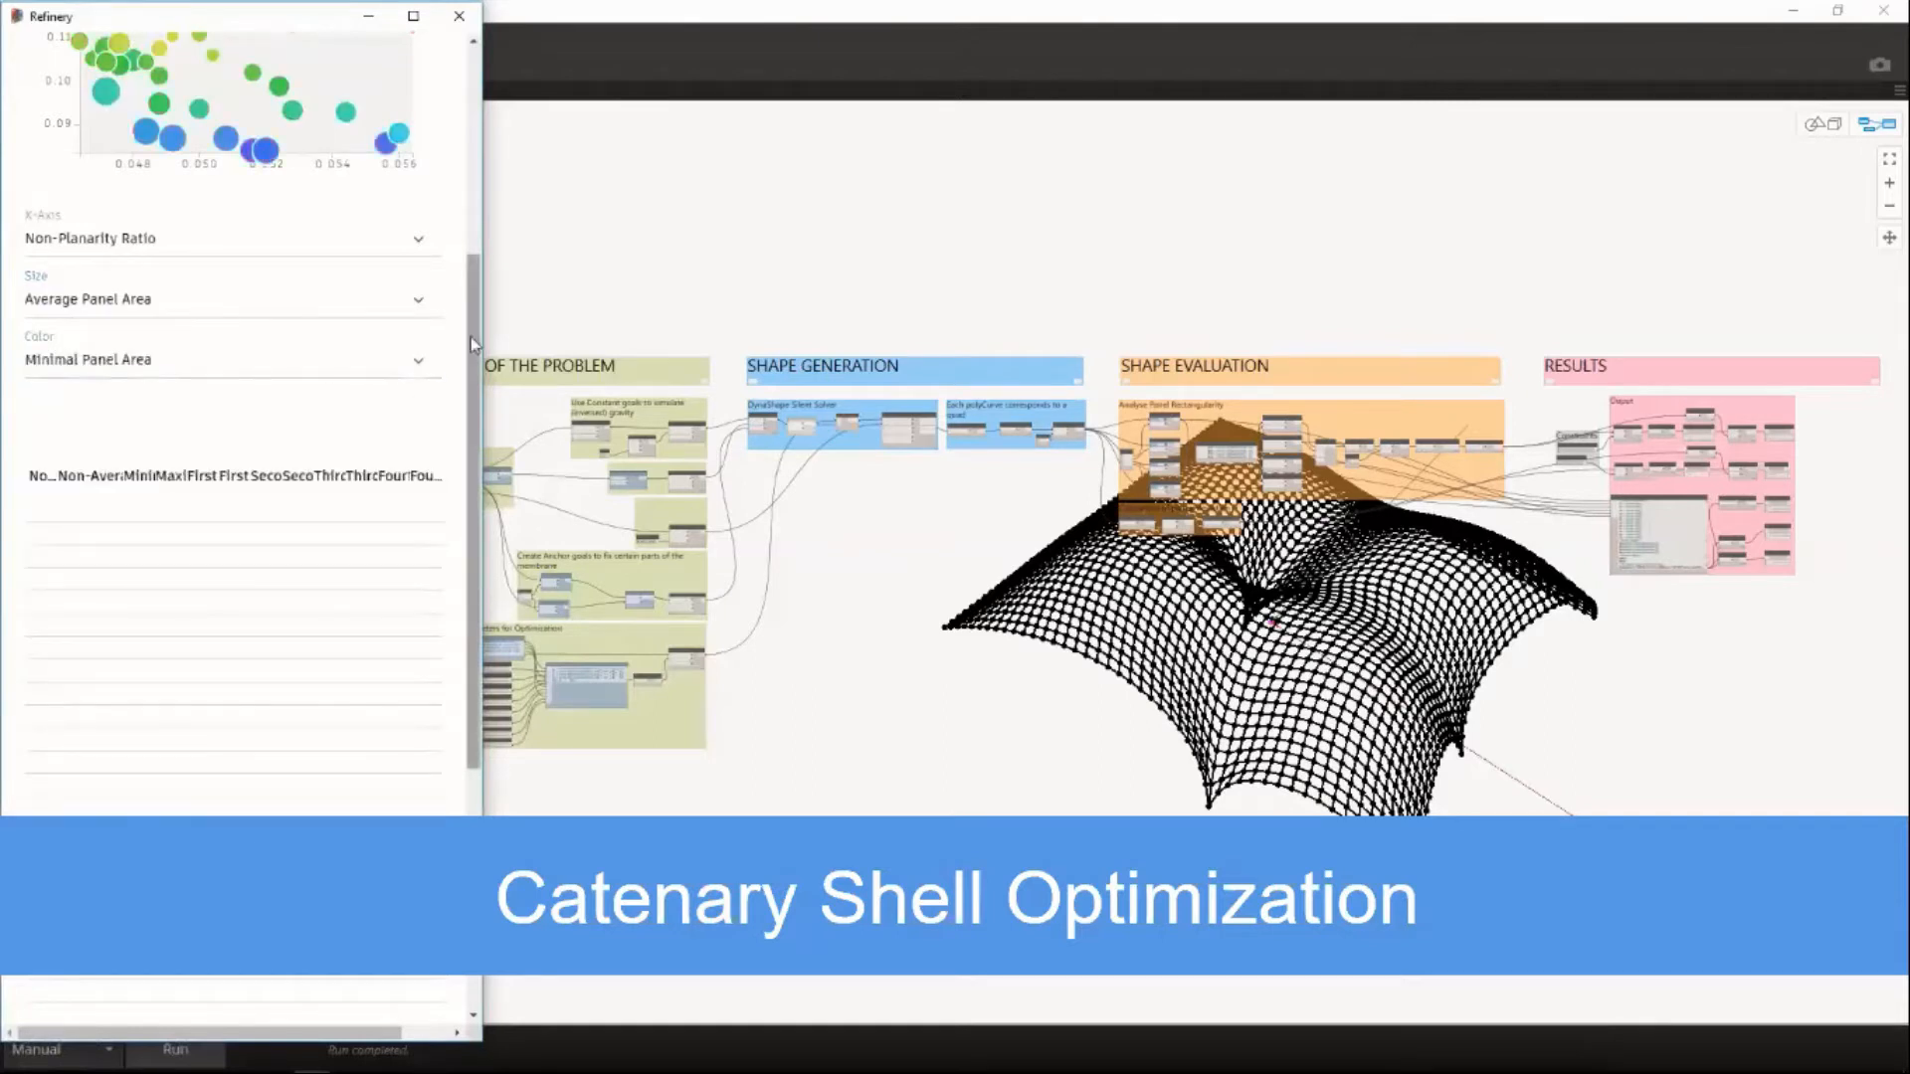
# Widen the Refinery window and examine the catenary shell run's chart and results table.
pyautogui.scroll(5, 474, 345)
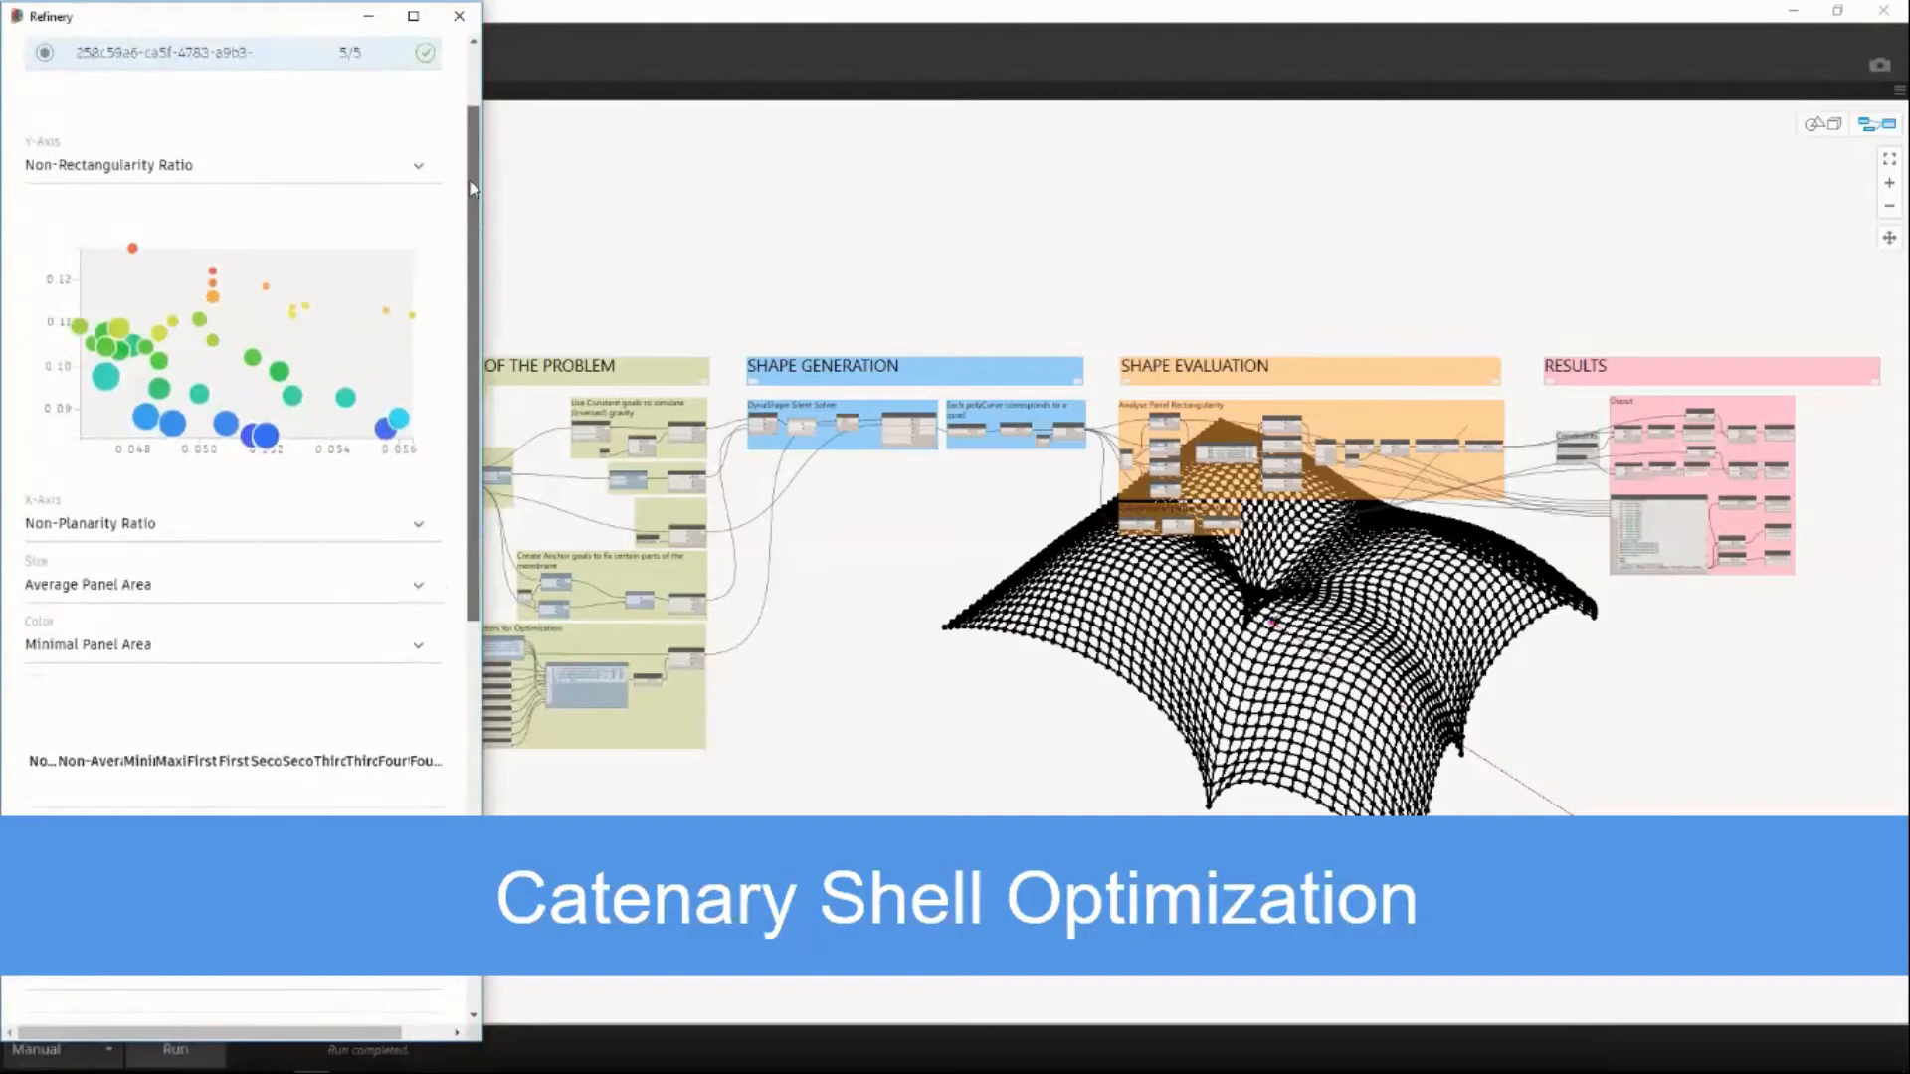
pyautogui.moveTo(482, 259); pyautogui.dragTo(1586, 597)
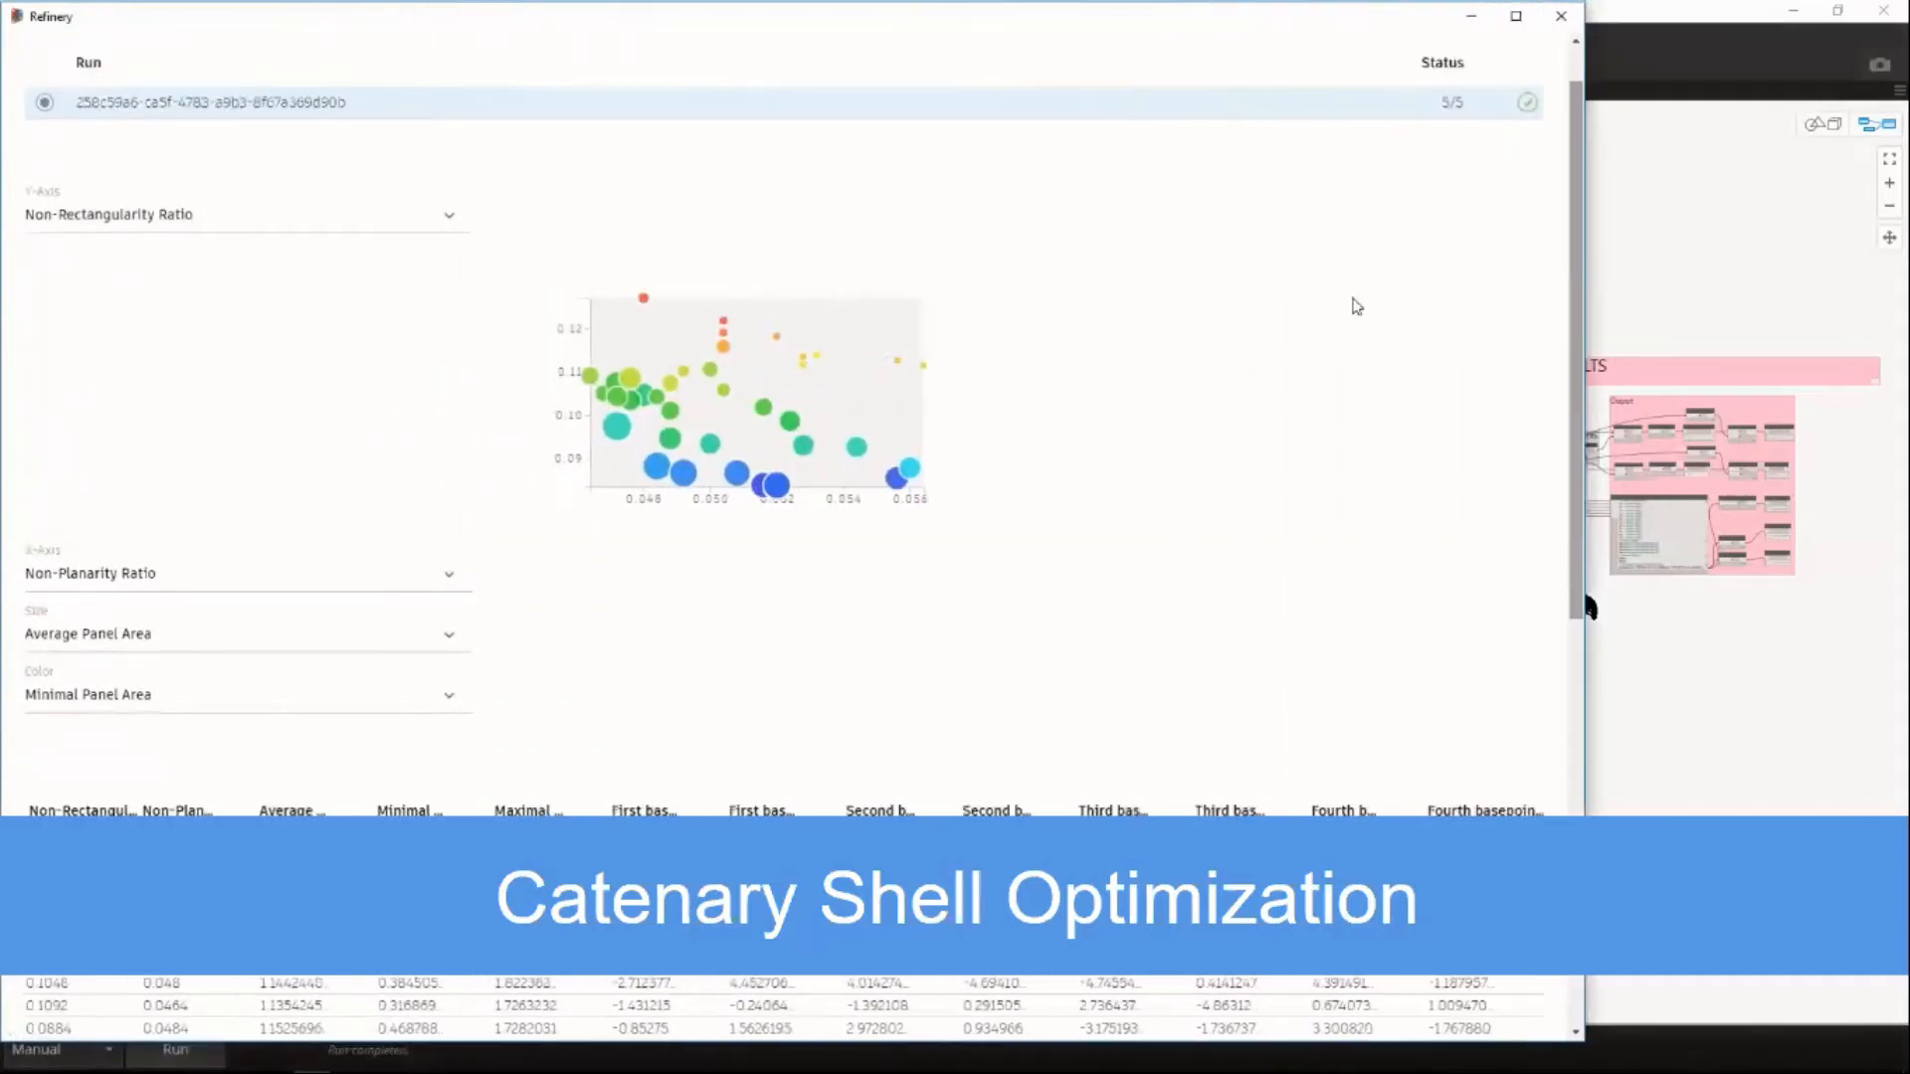
pyautogui.scroll(-1, 1590, 607)
pyautogui.scroll(-2, 1590, 608)
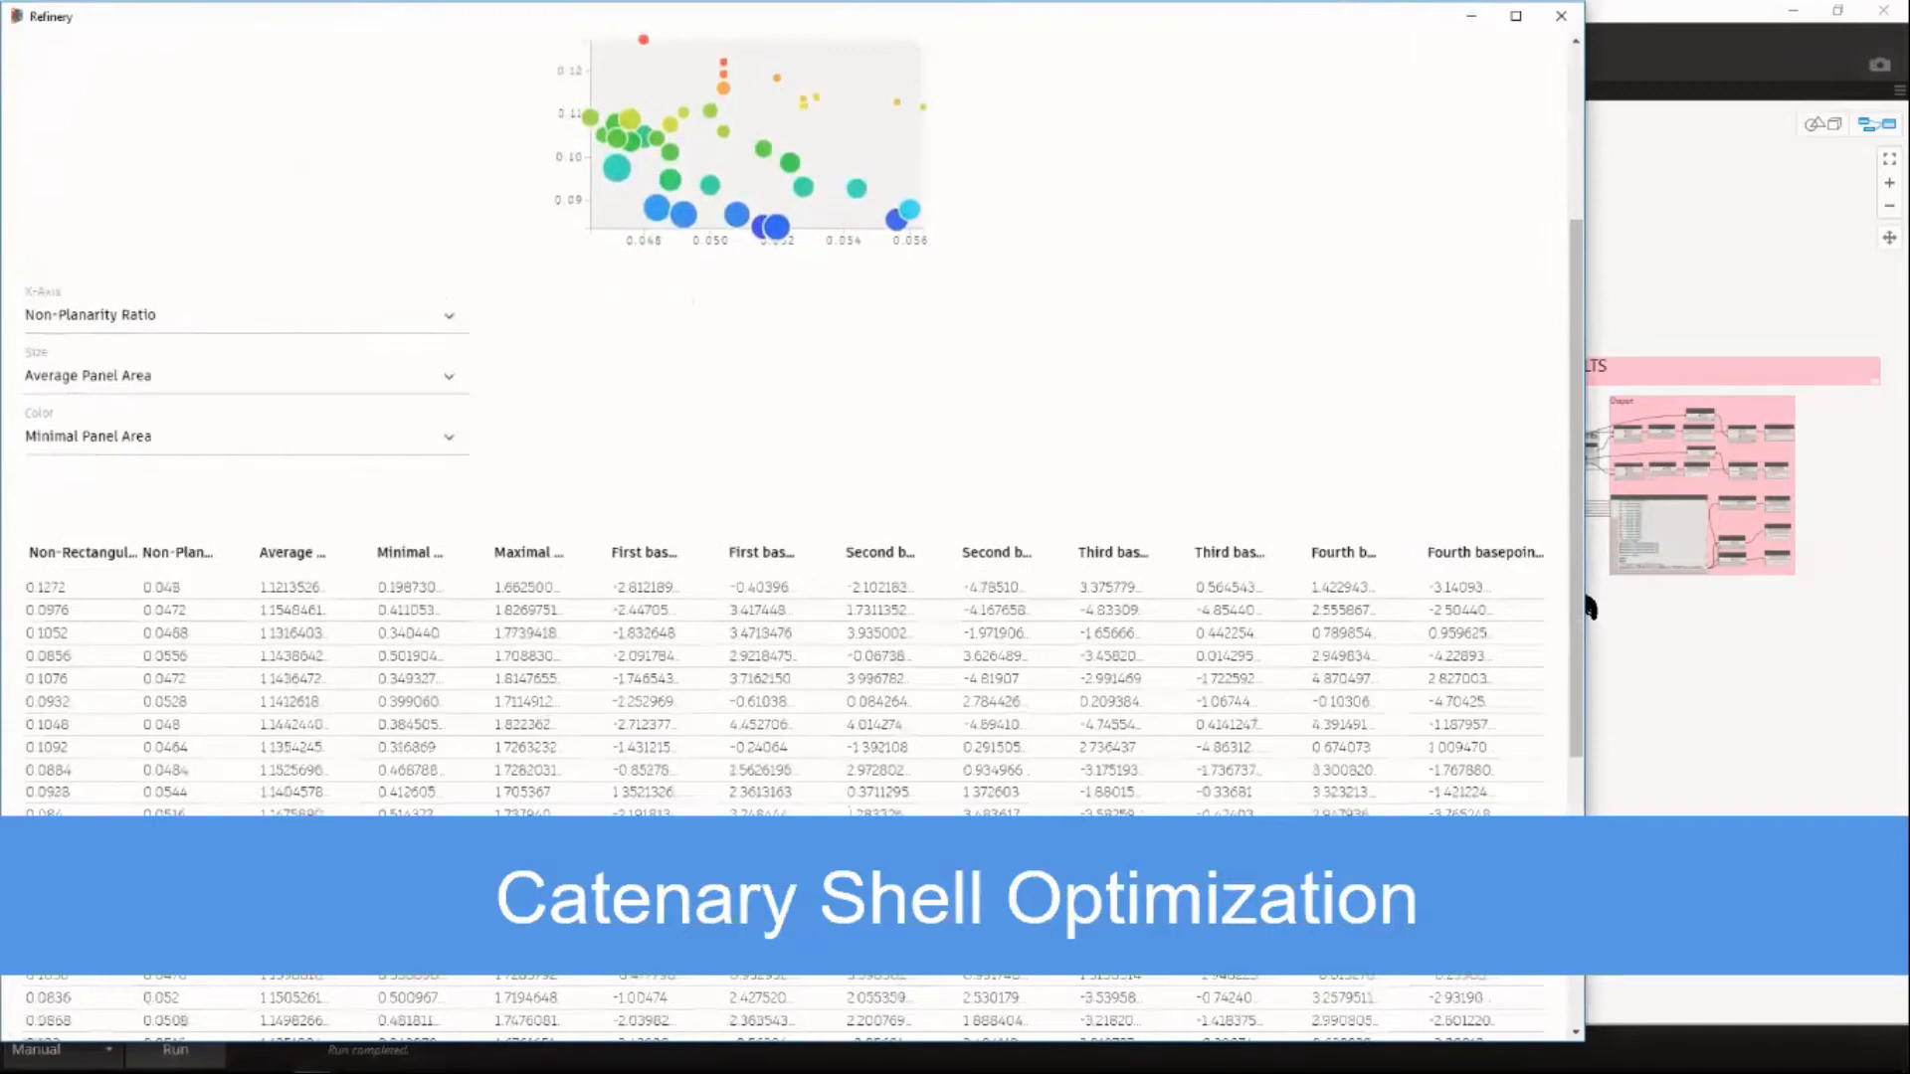
pyautogui.scroll(-1, 1589, 608)
pyautogui.scroll(-2, 1590, 608)
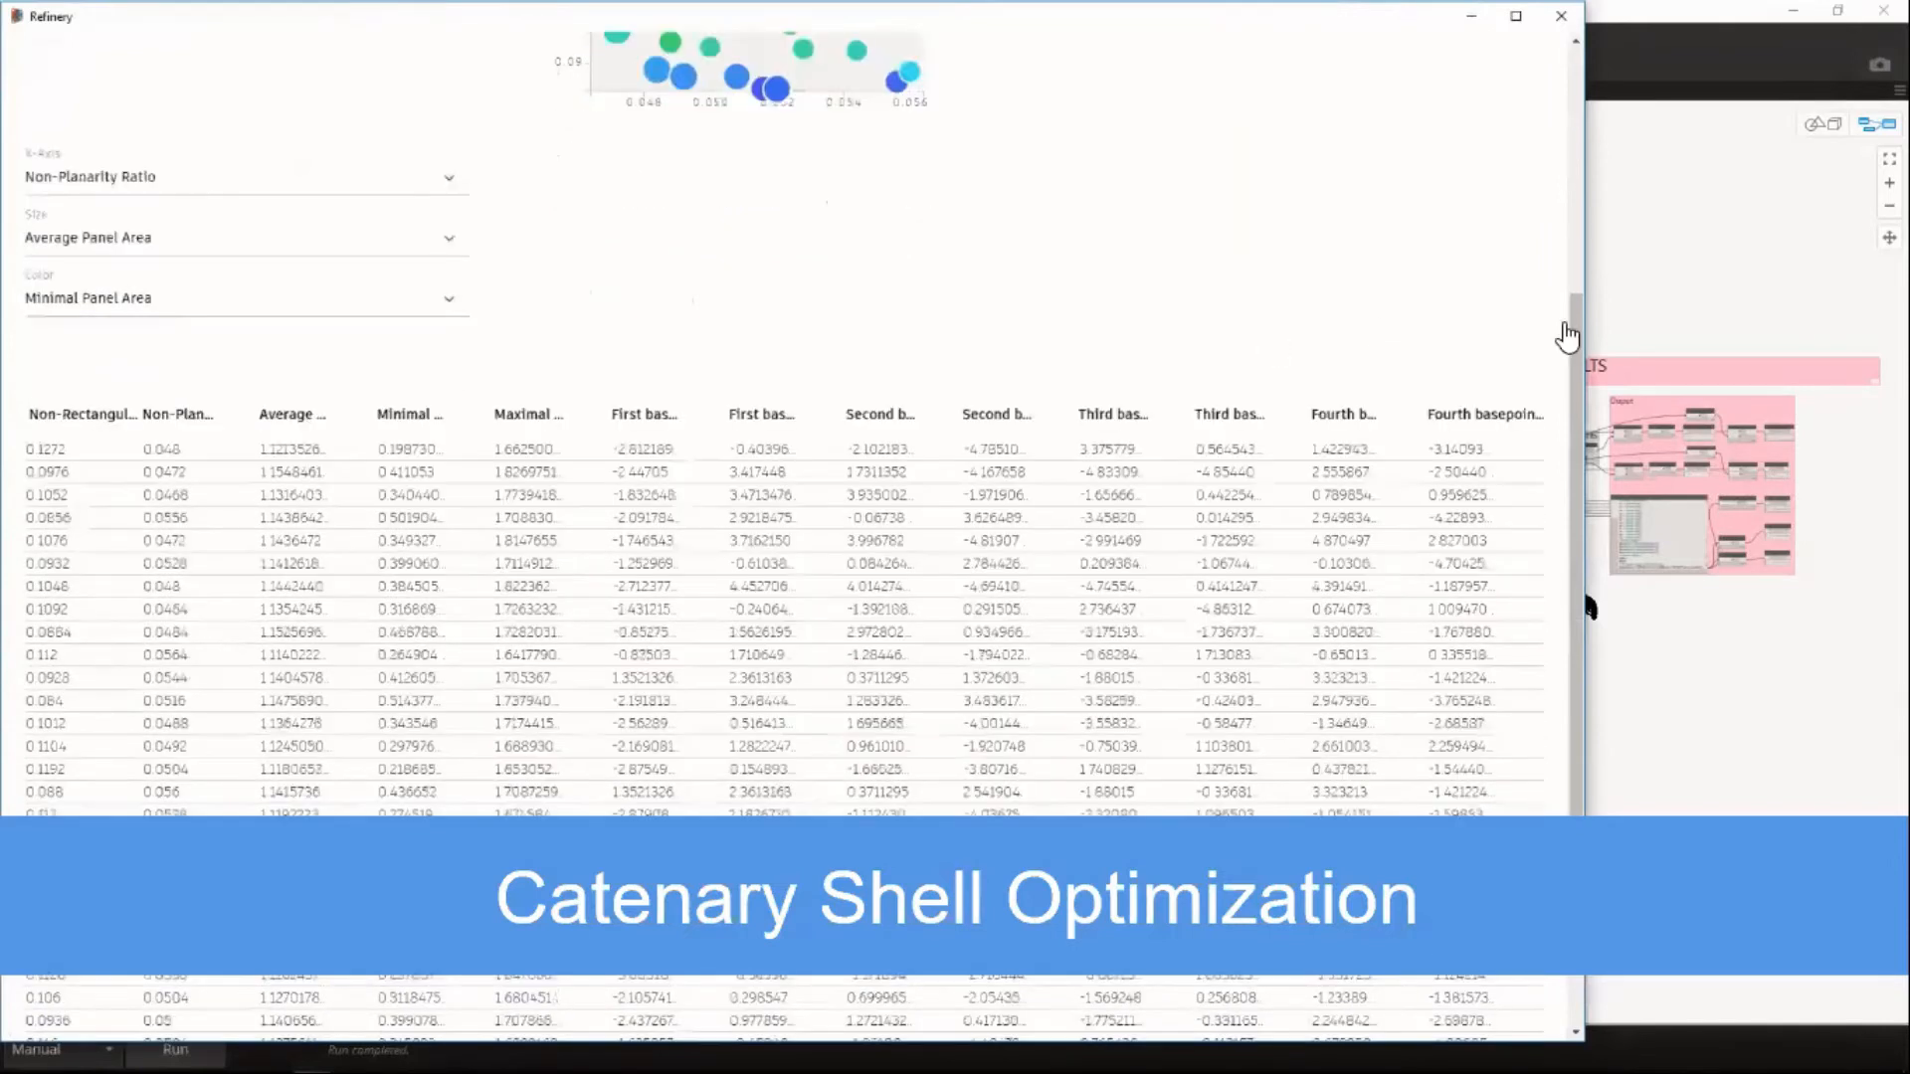
pyautogui.scroll(2, 1589, 608)
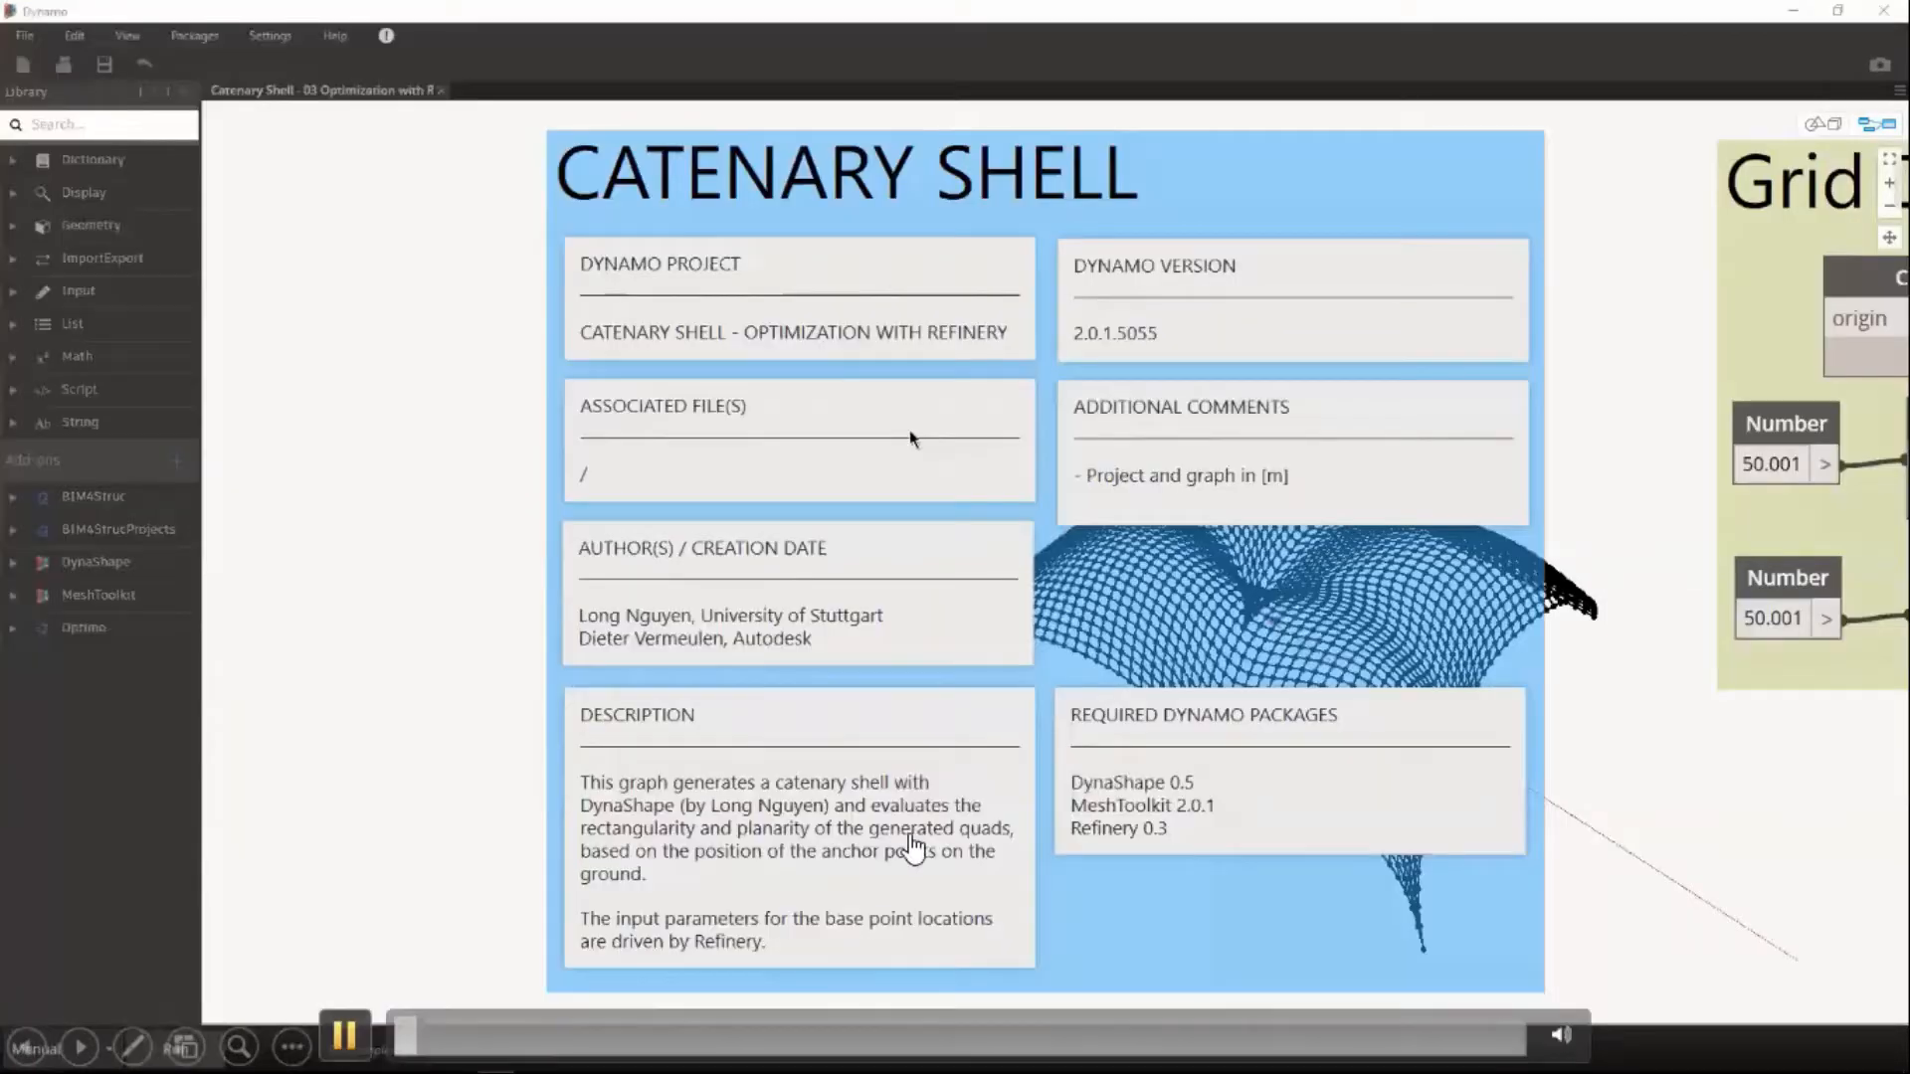
pyautogui.click(1633, 644)
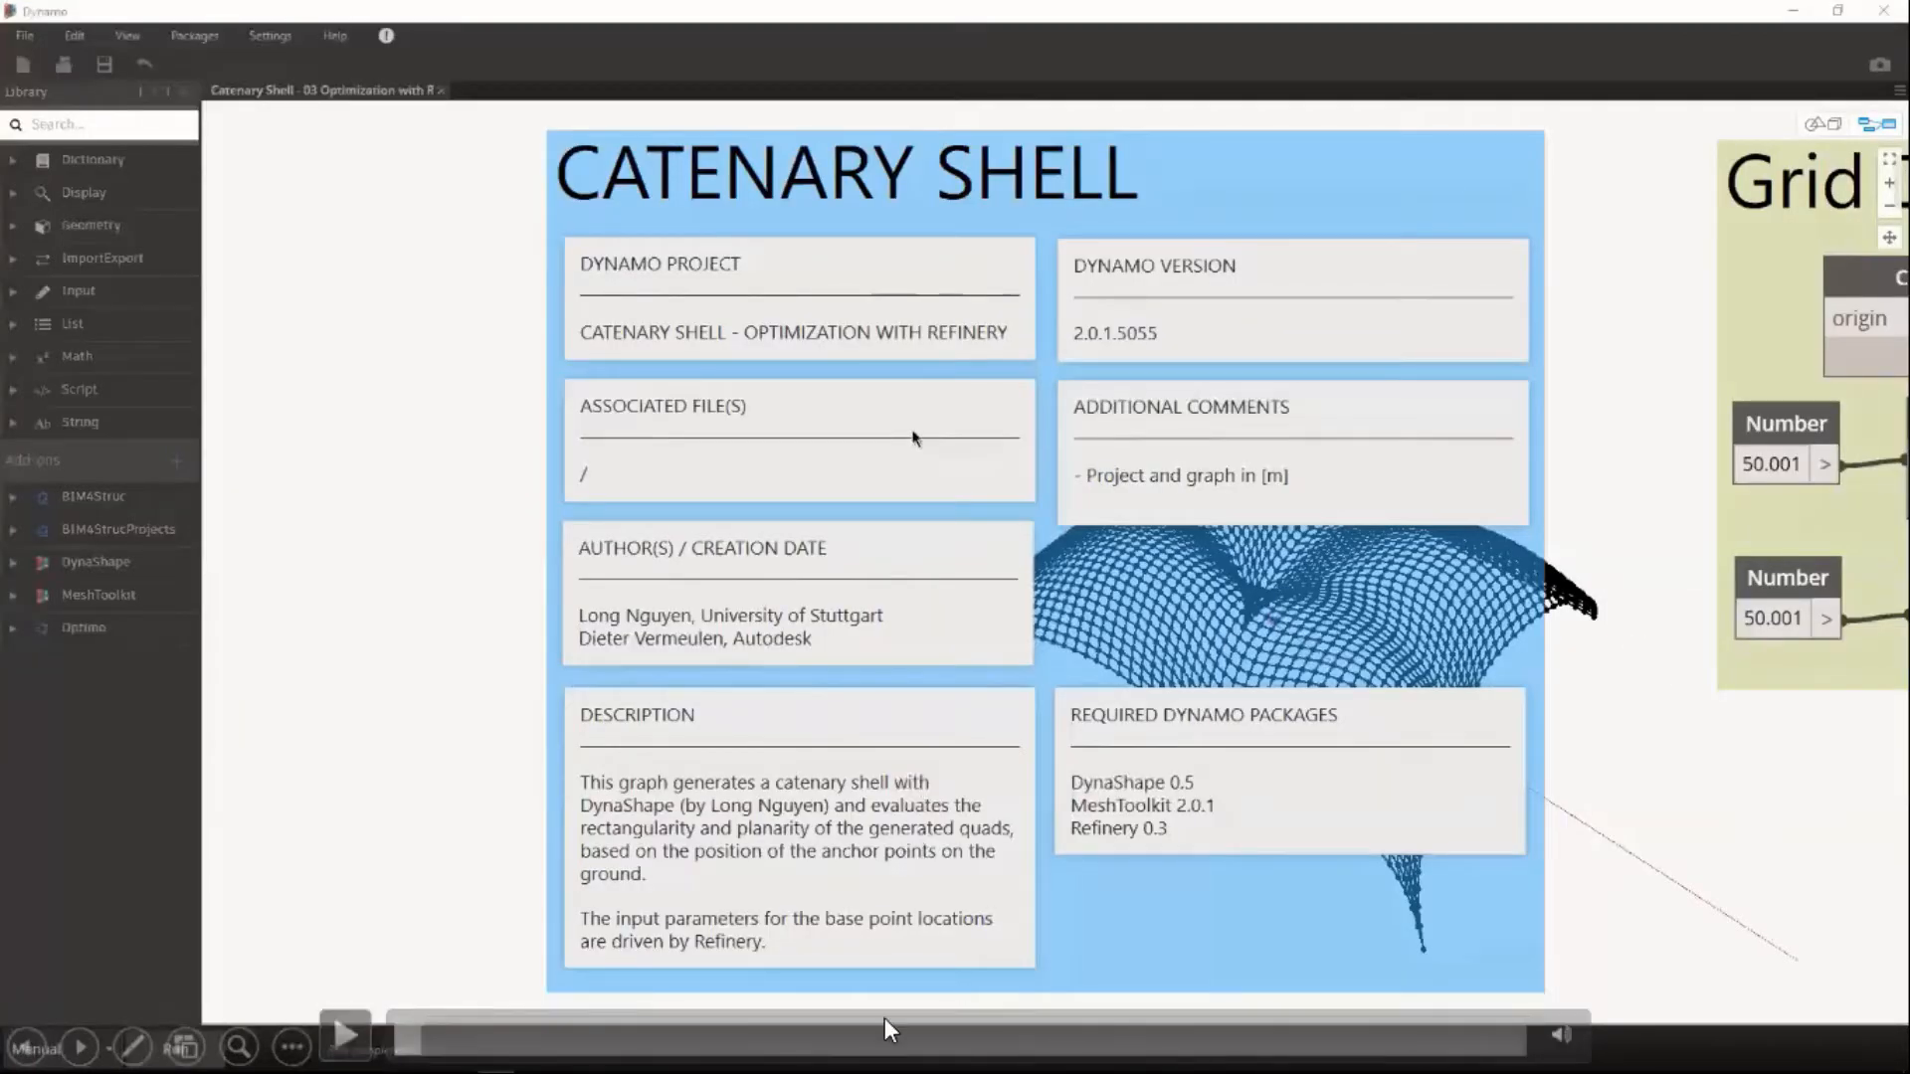
pyautogui.click(344, 1035)
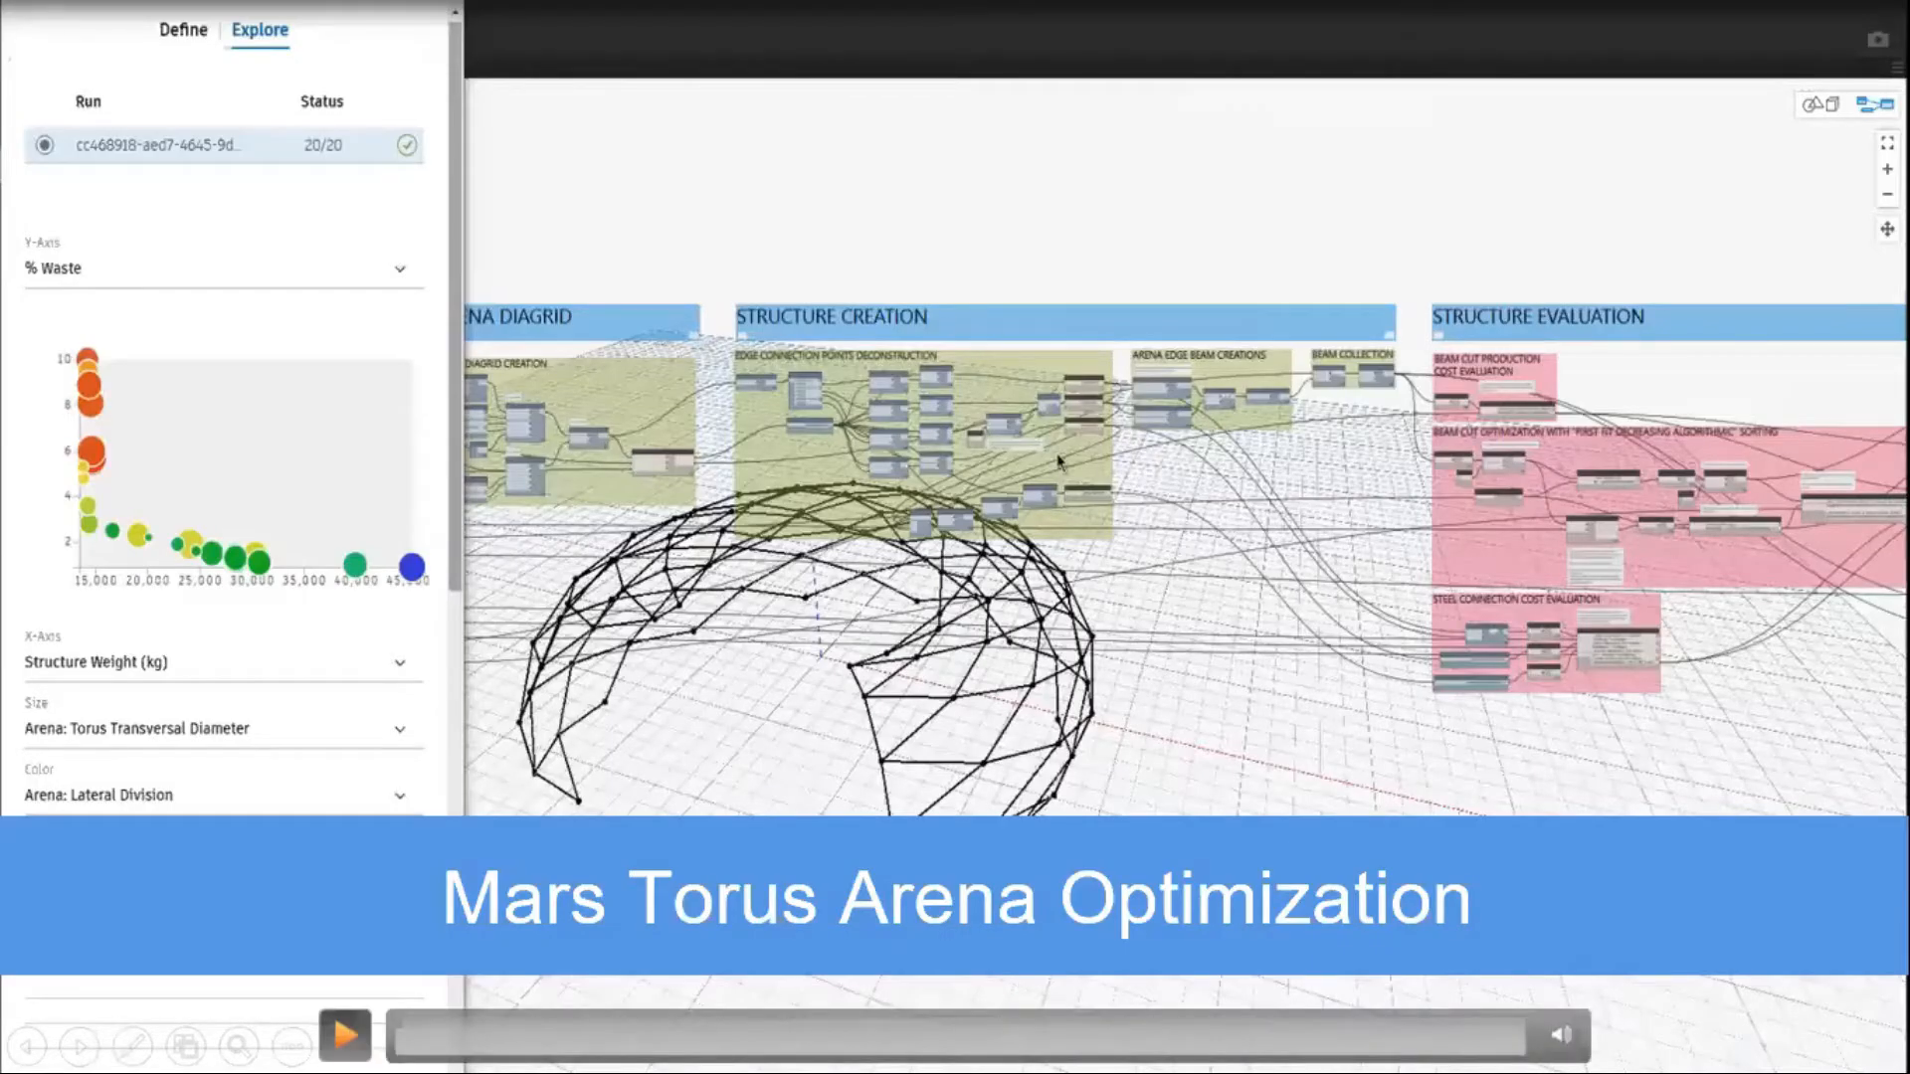
pyautogui.click(345, 1026)
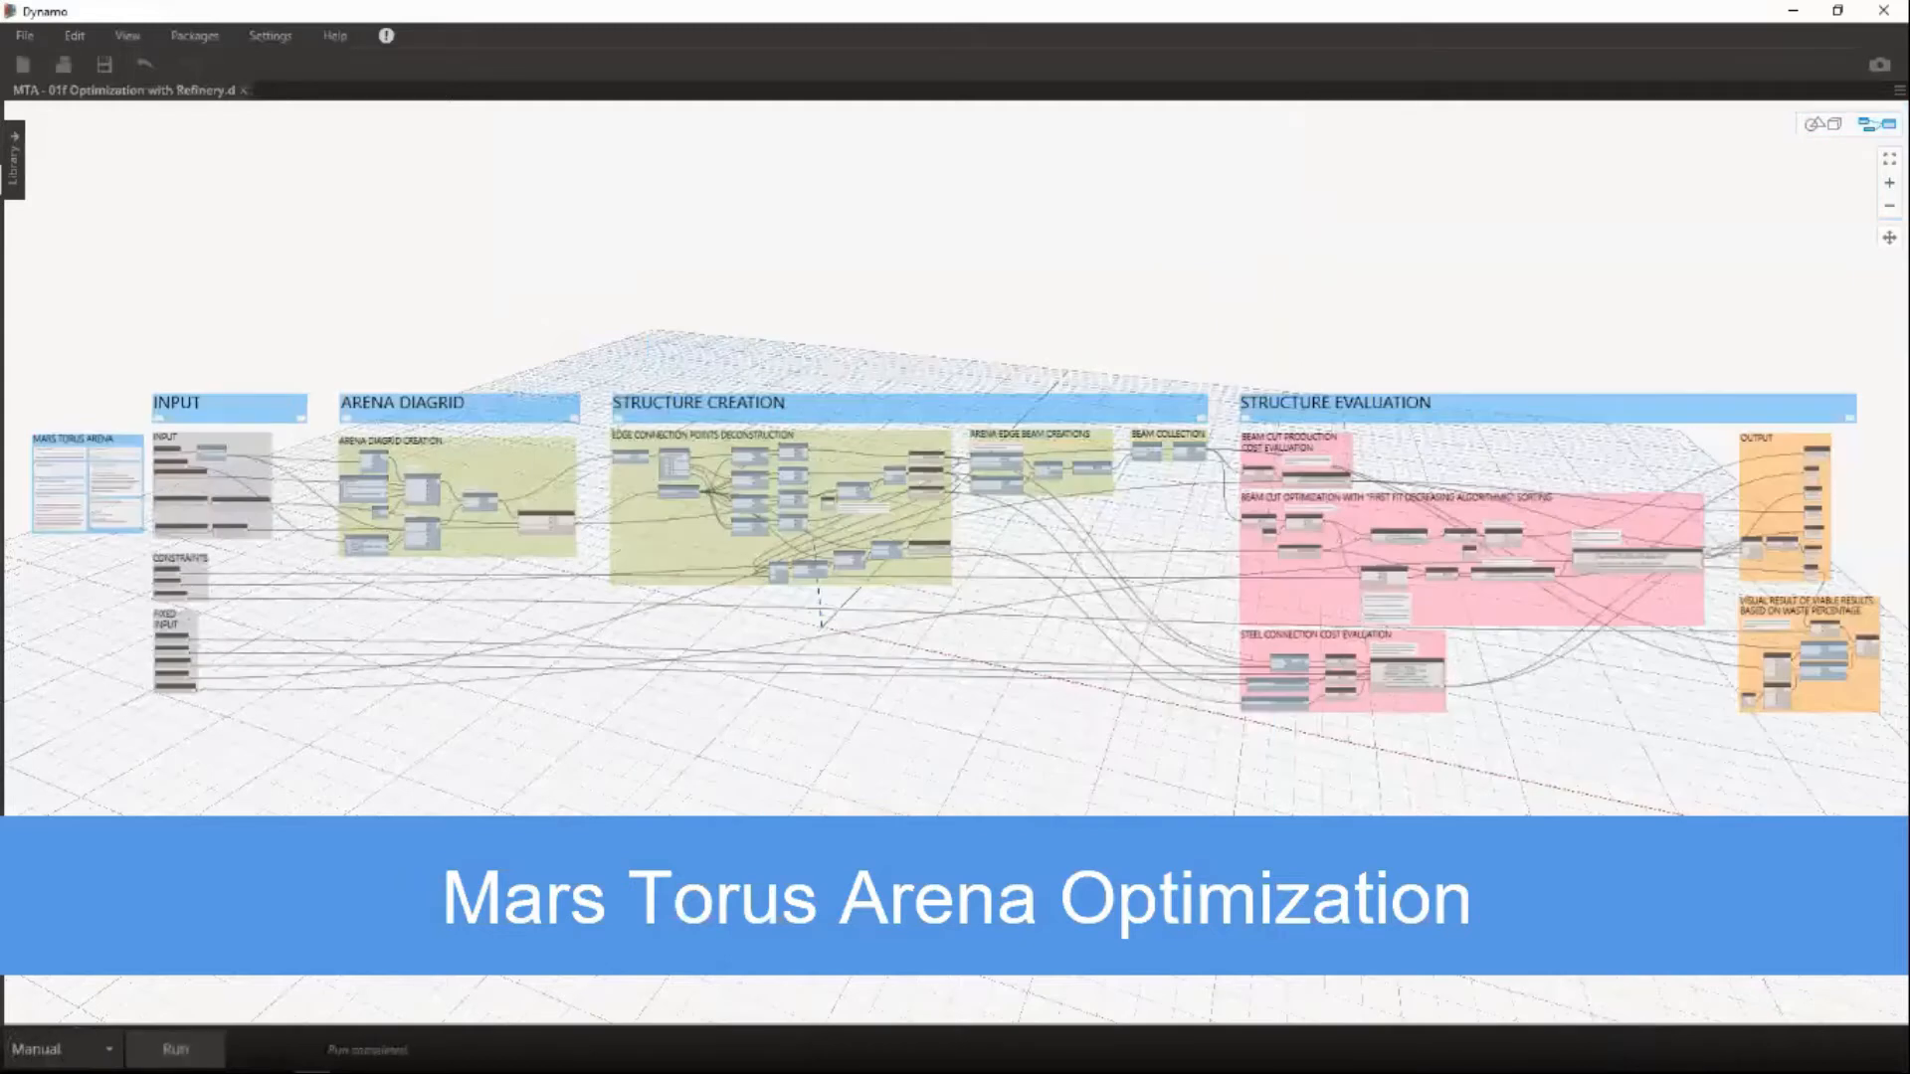
# Run the Mars Torus Arena graph with Transversal Division at 23, inspect its Output nodes and fit the whole graph in view.
pyautogui.scroll(5, 164, 552)
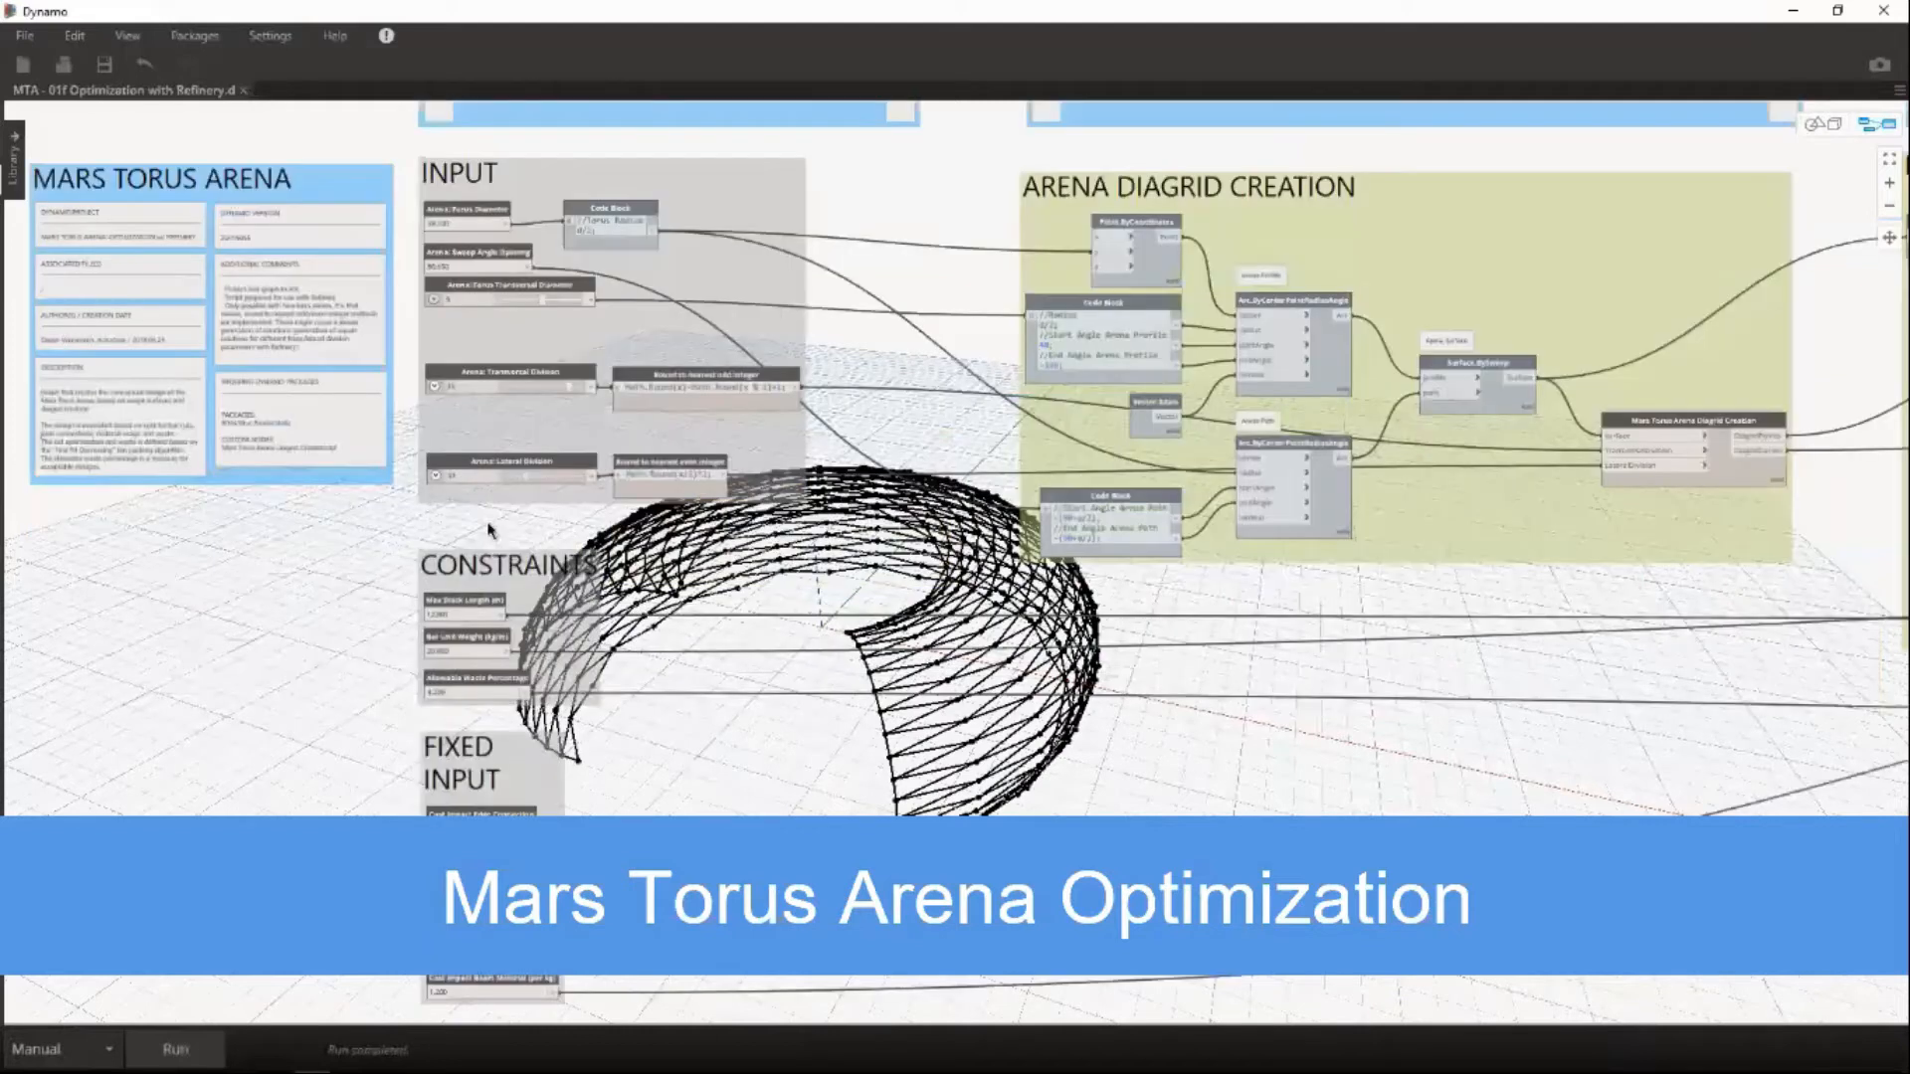
pyautogui.scroll(3, 489, 530)
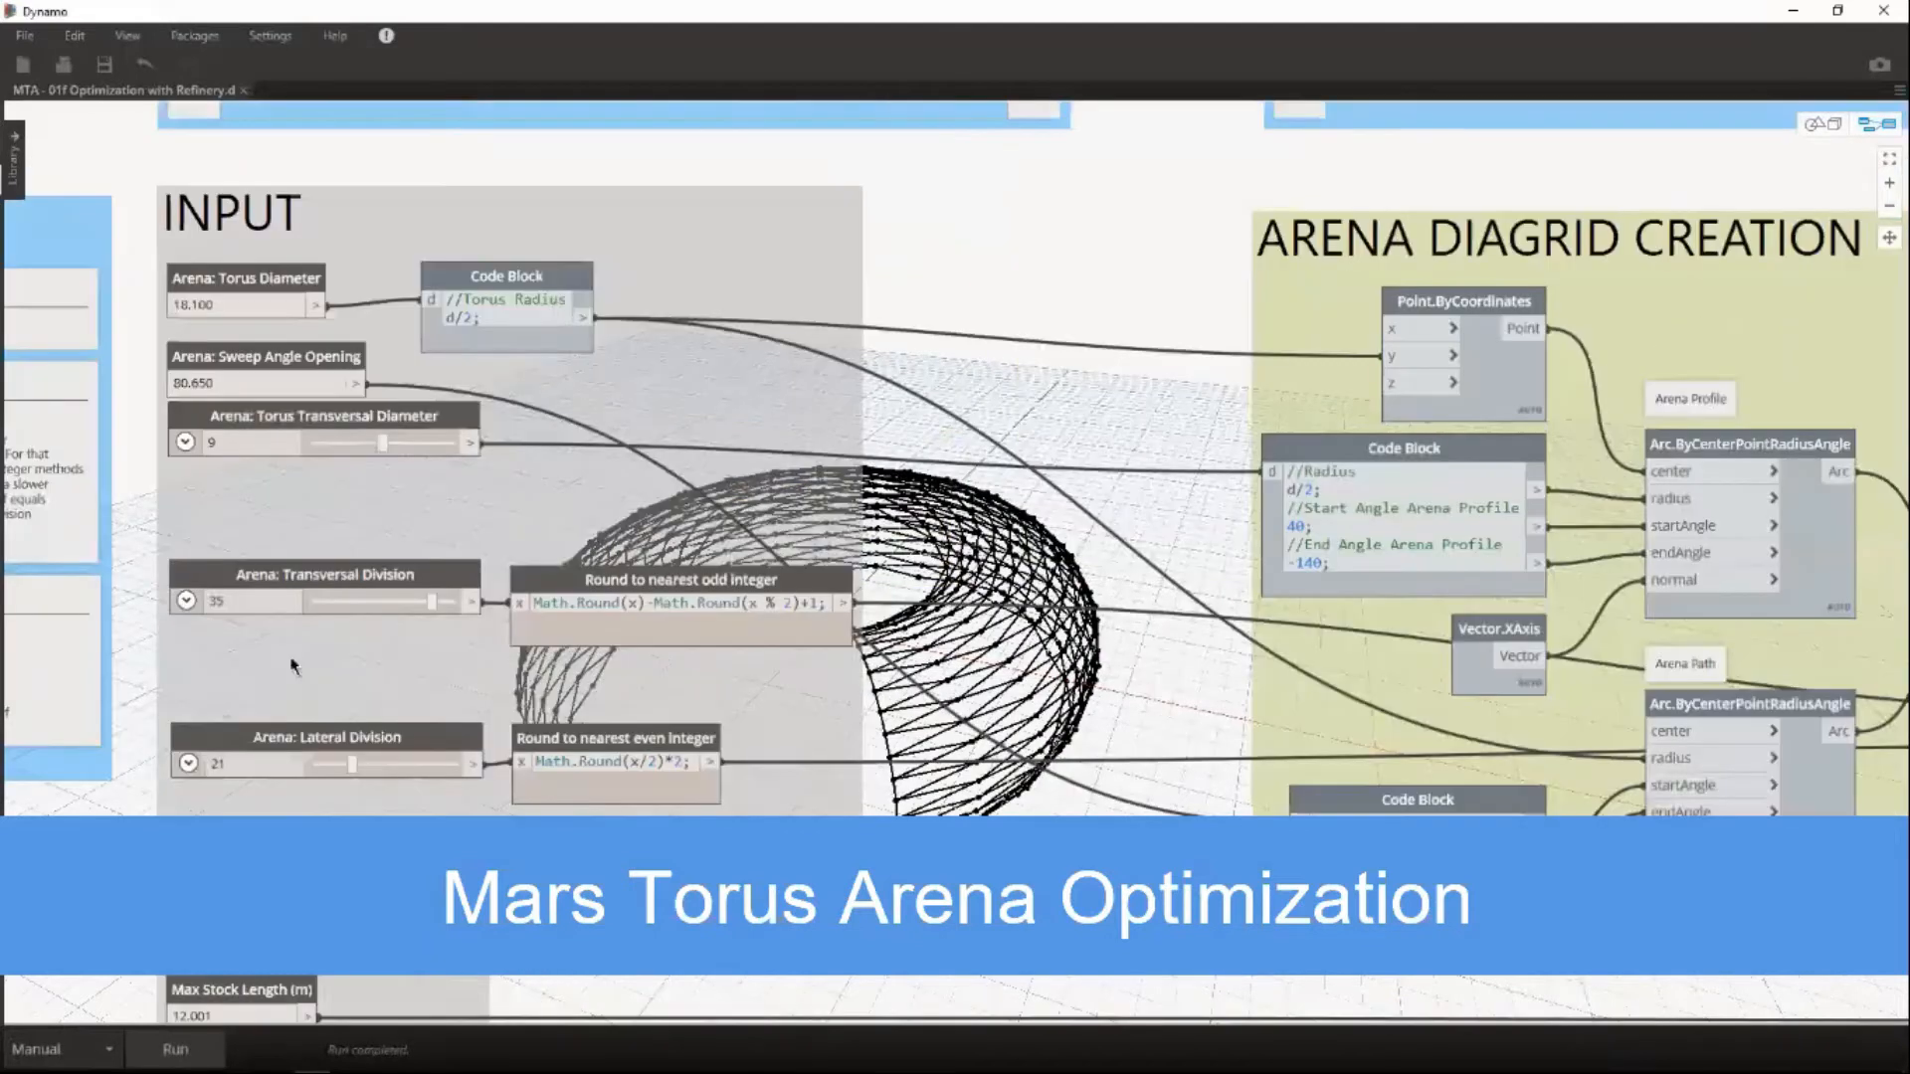
pyautogui.press('F5')
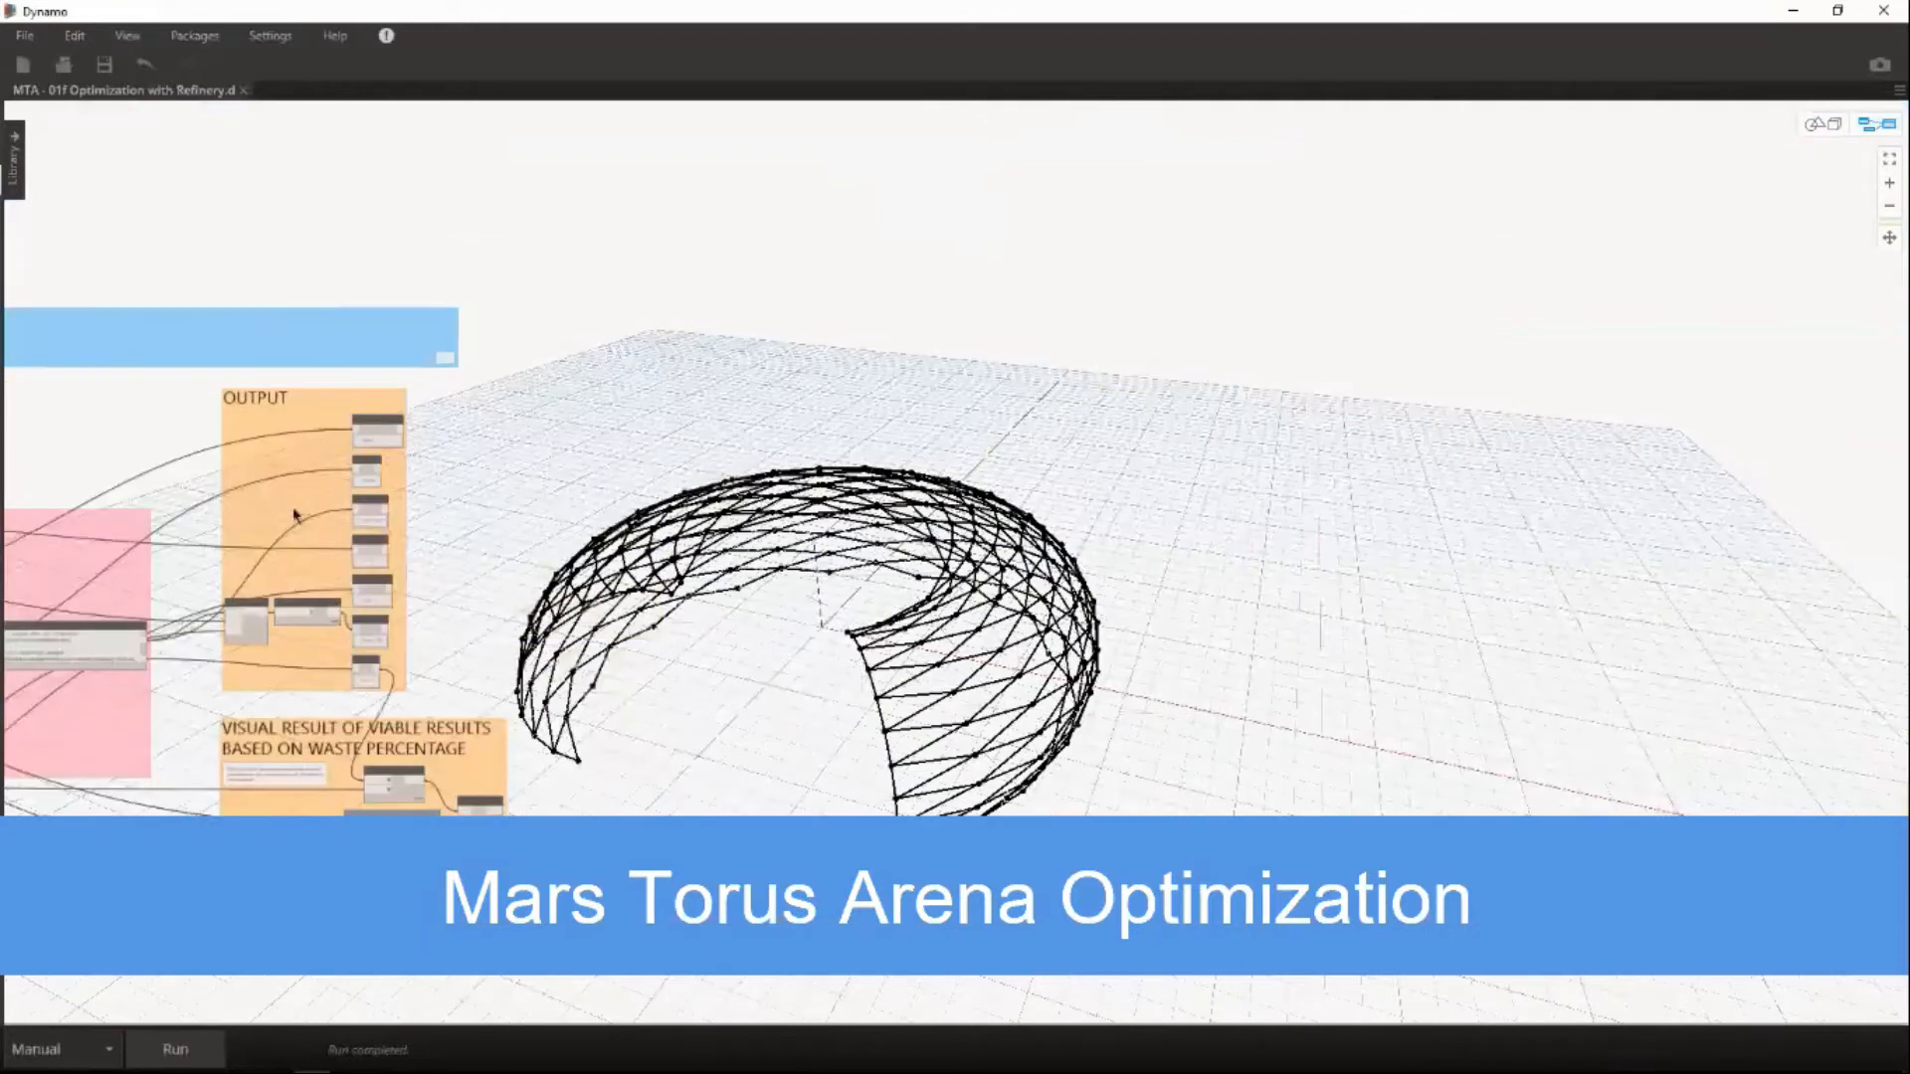
pyautogui.scroll(5, 294, 514)
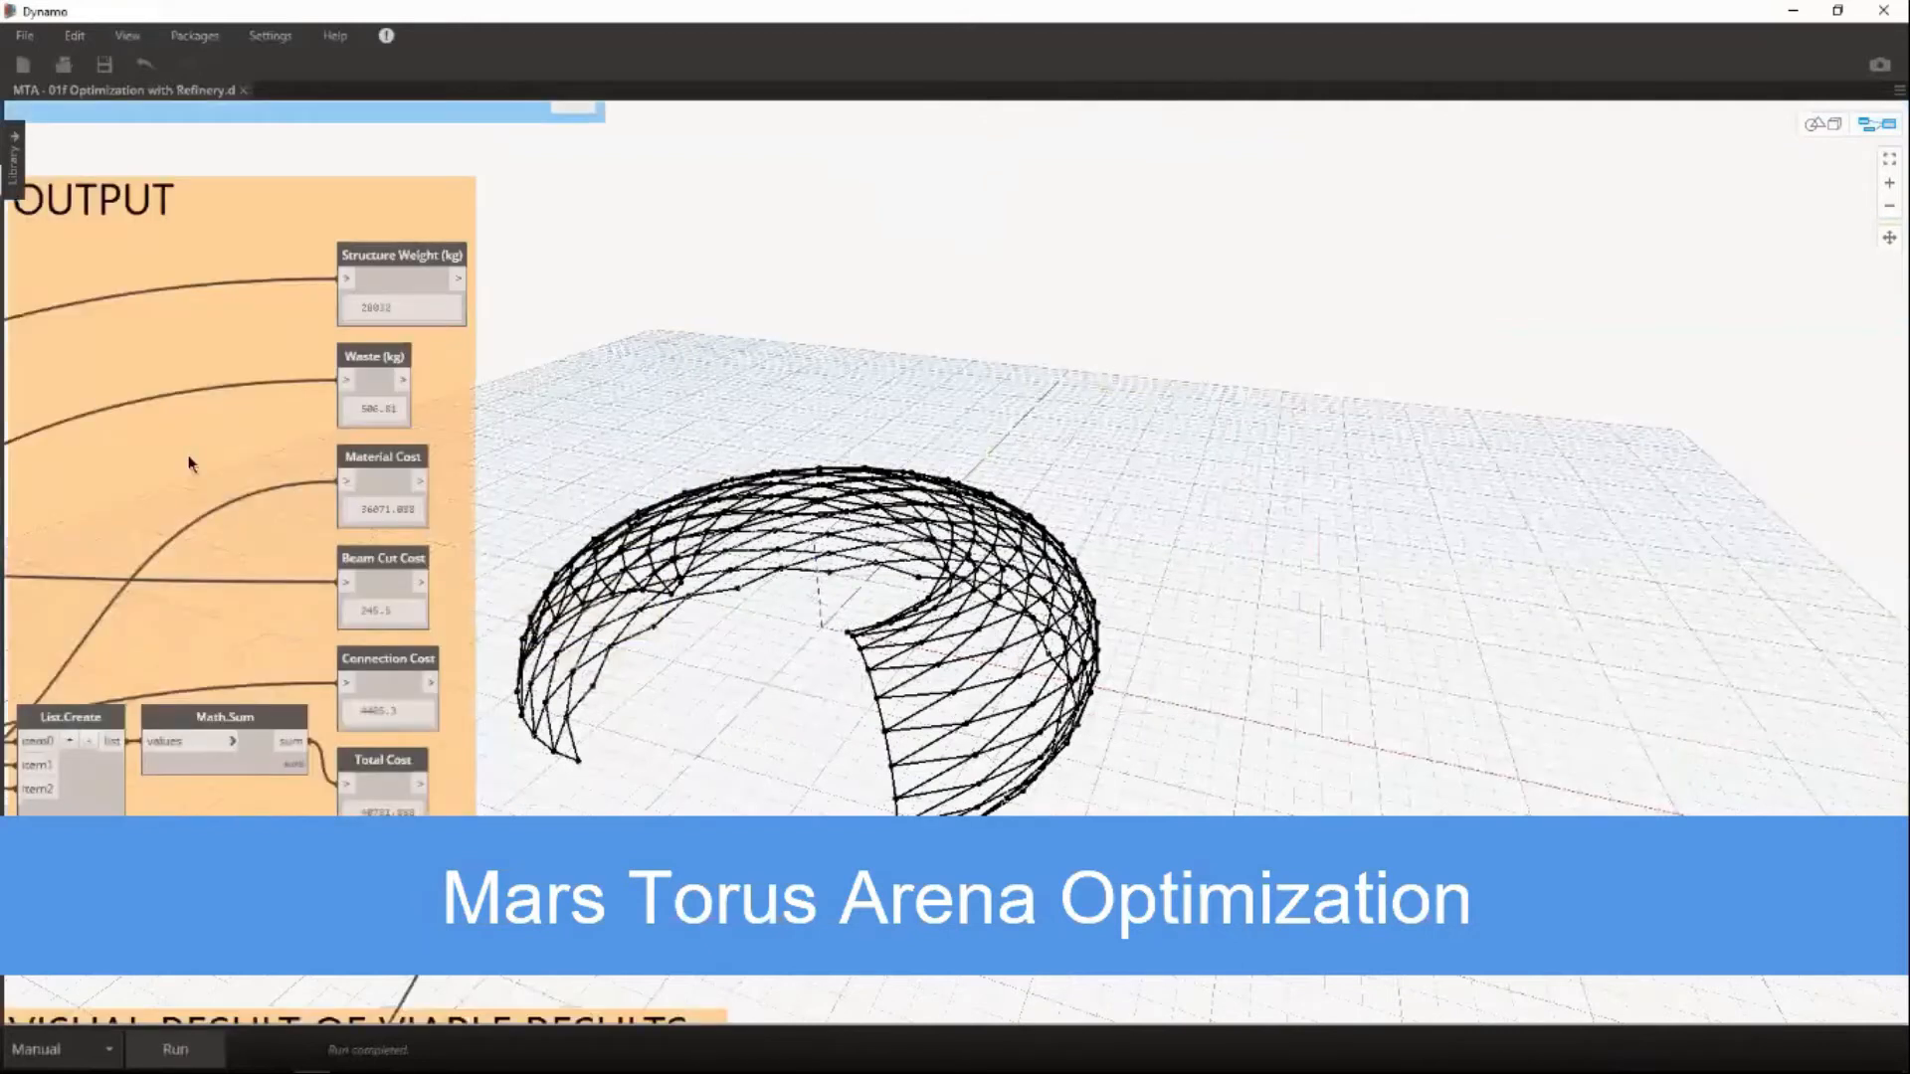
pyautogui.click(1889, 163)
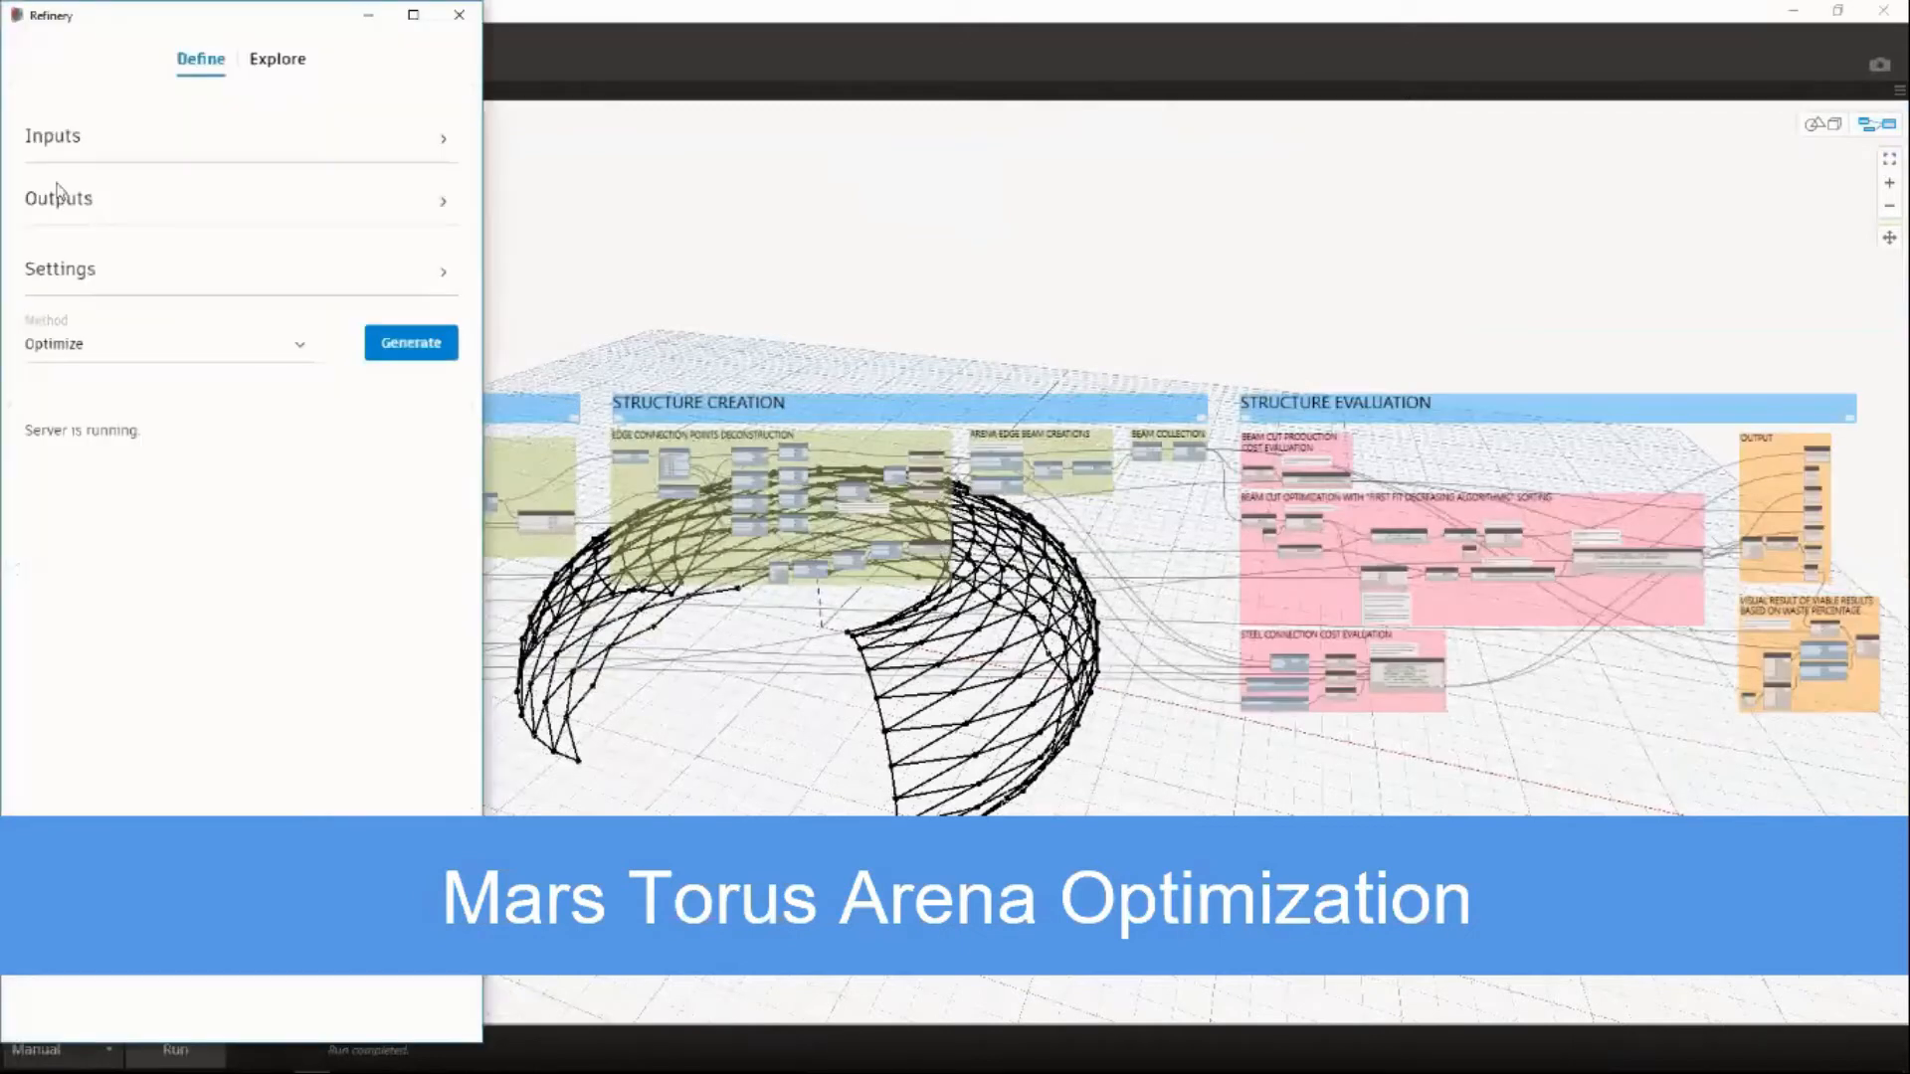
# Review the arena study's inputs and set the % Waste, Connection Cost and Total Cost outputs to MINIMIZE.
pyautogui.click(41, 147)
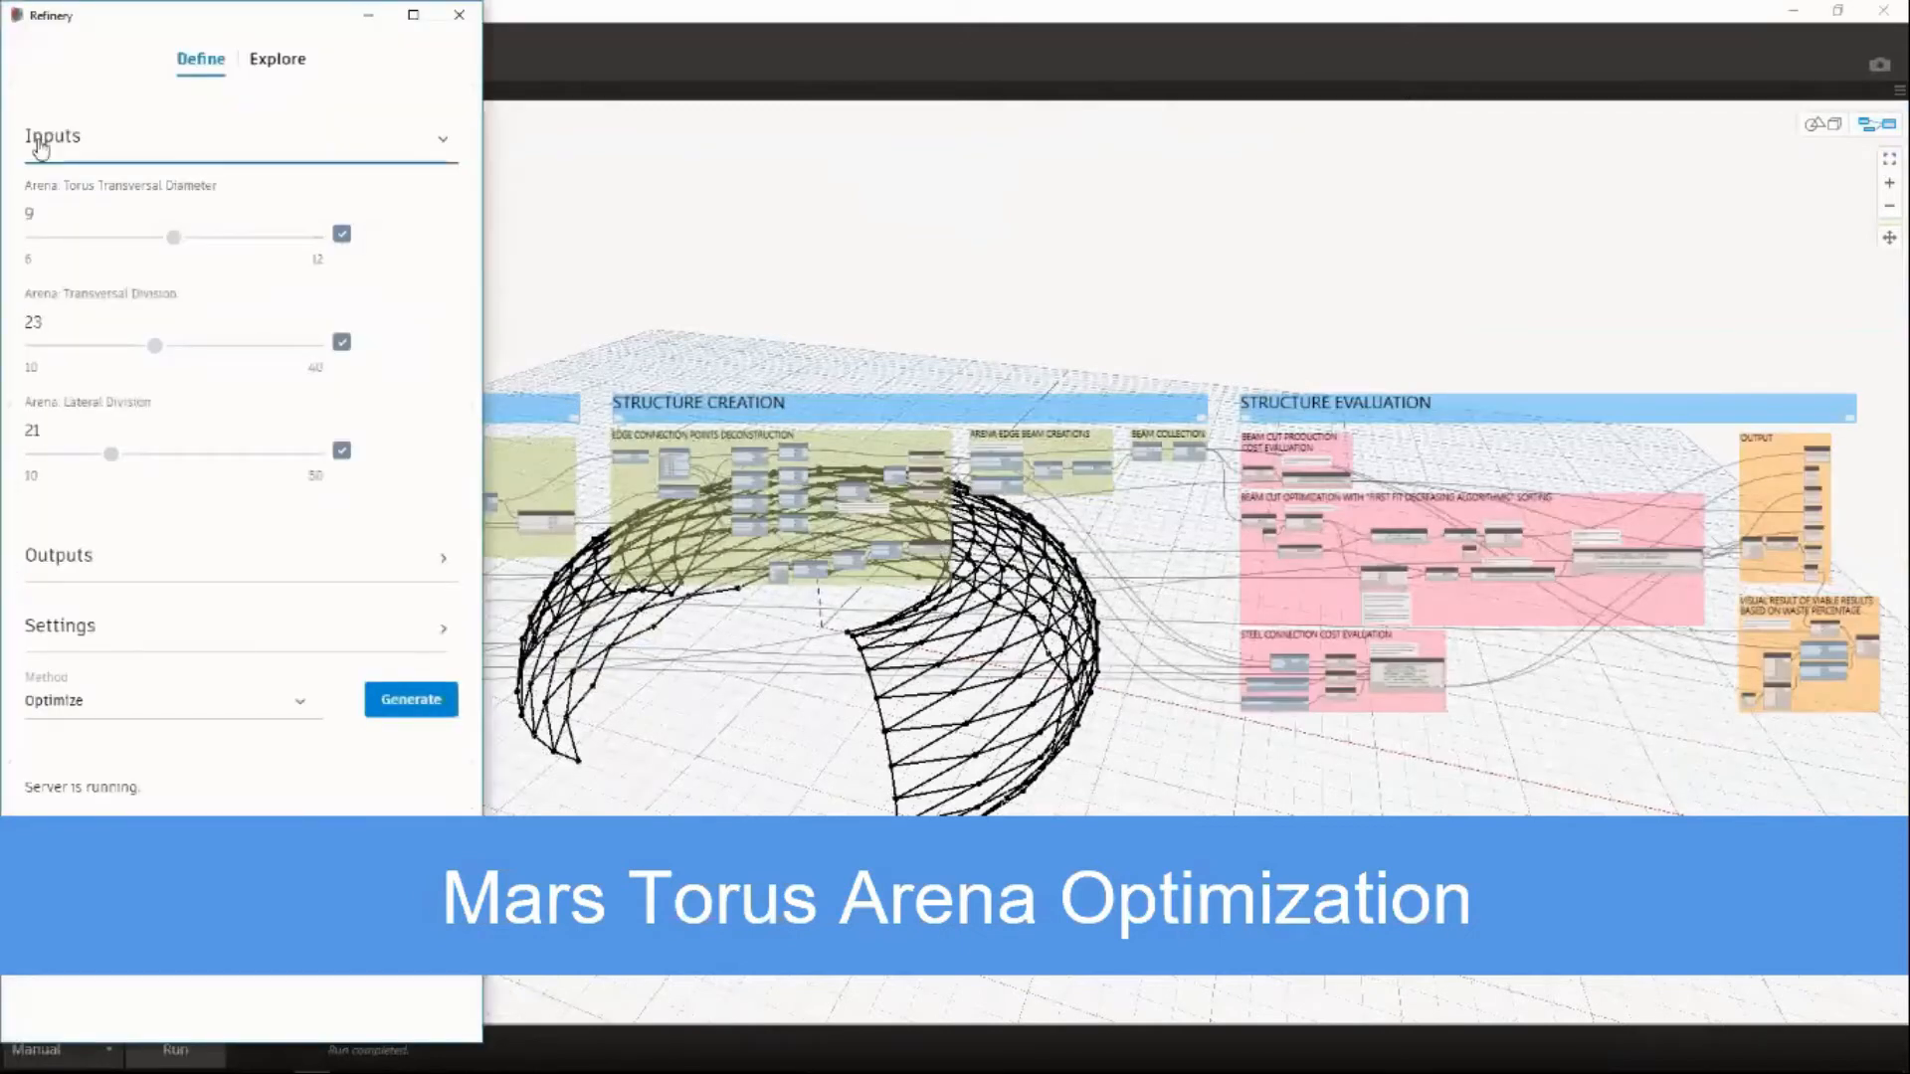
pyautogui.click(40, 147)
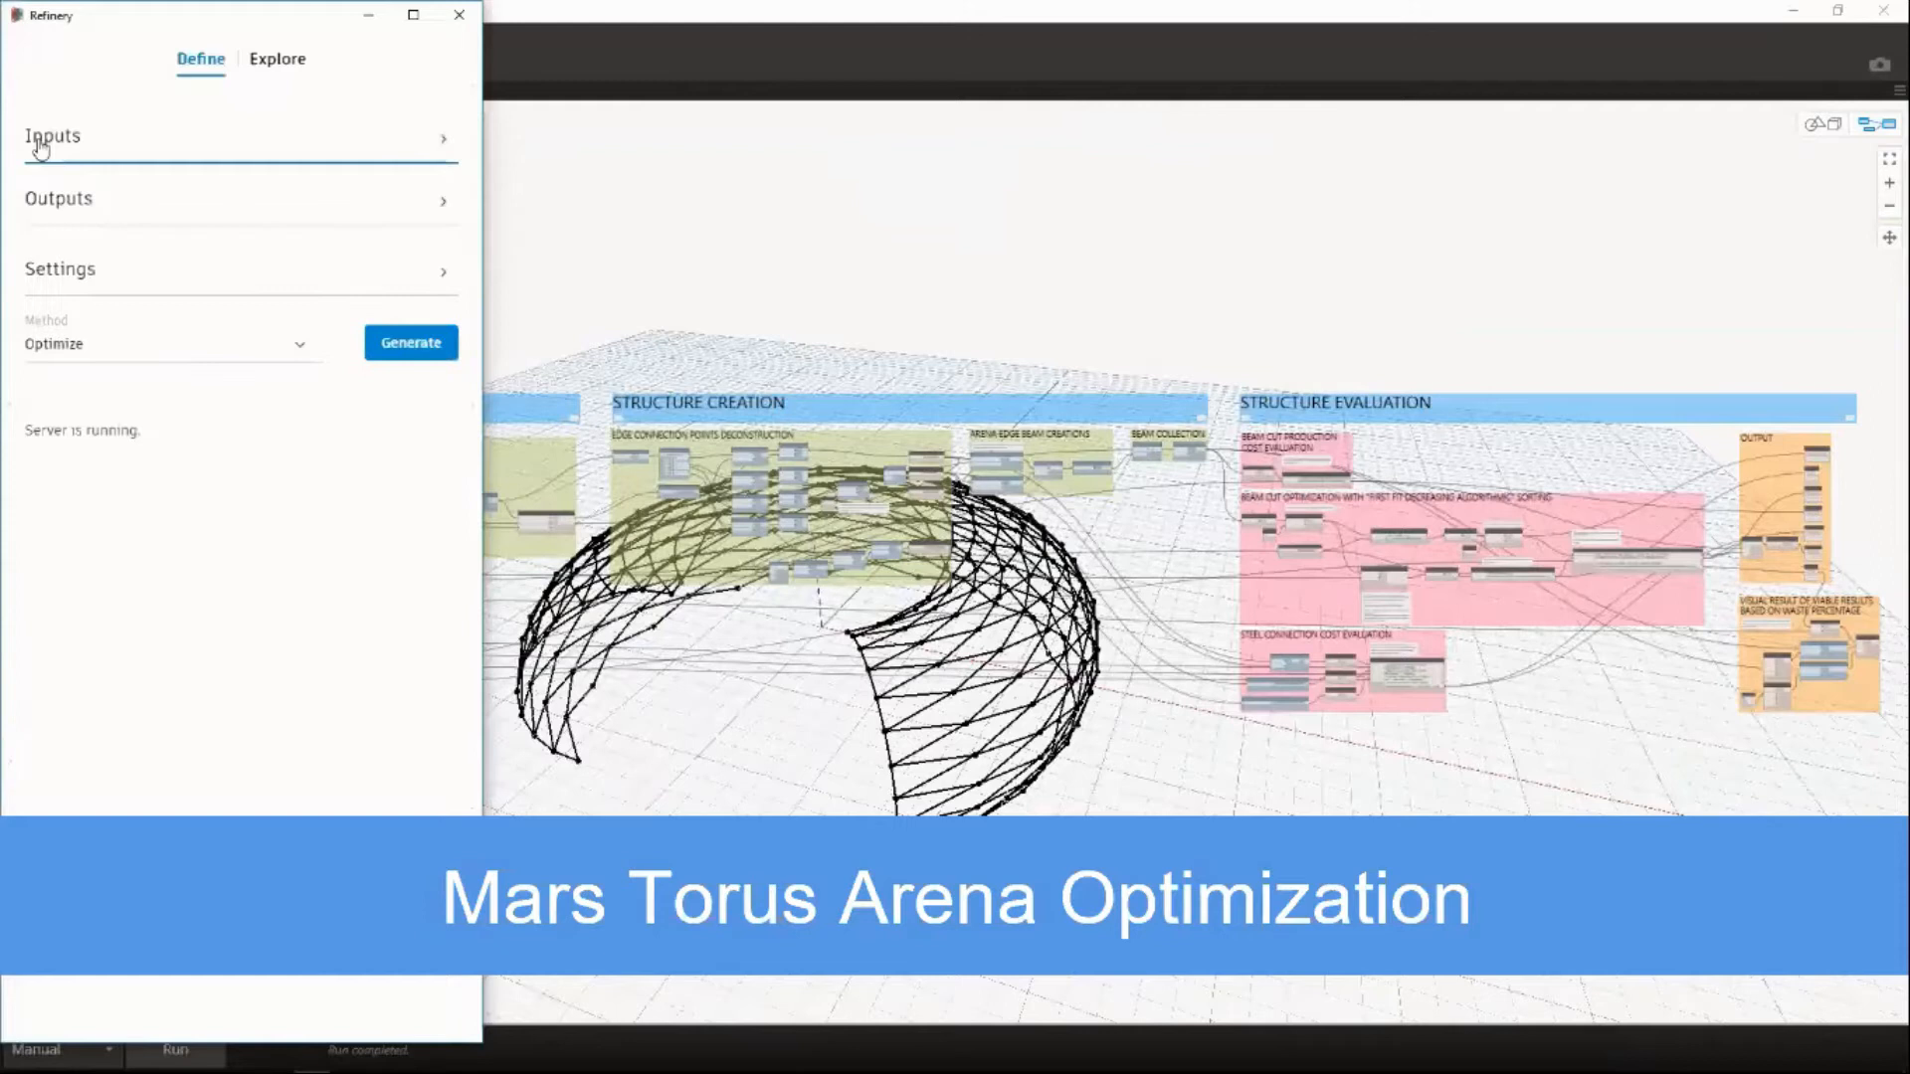
pyautogui.click(58, 198)
pyautogui.click(189, 262)
pyautogui.click(189, 300)
pyautogui.click(189, 328)
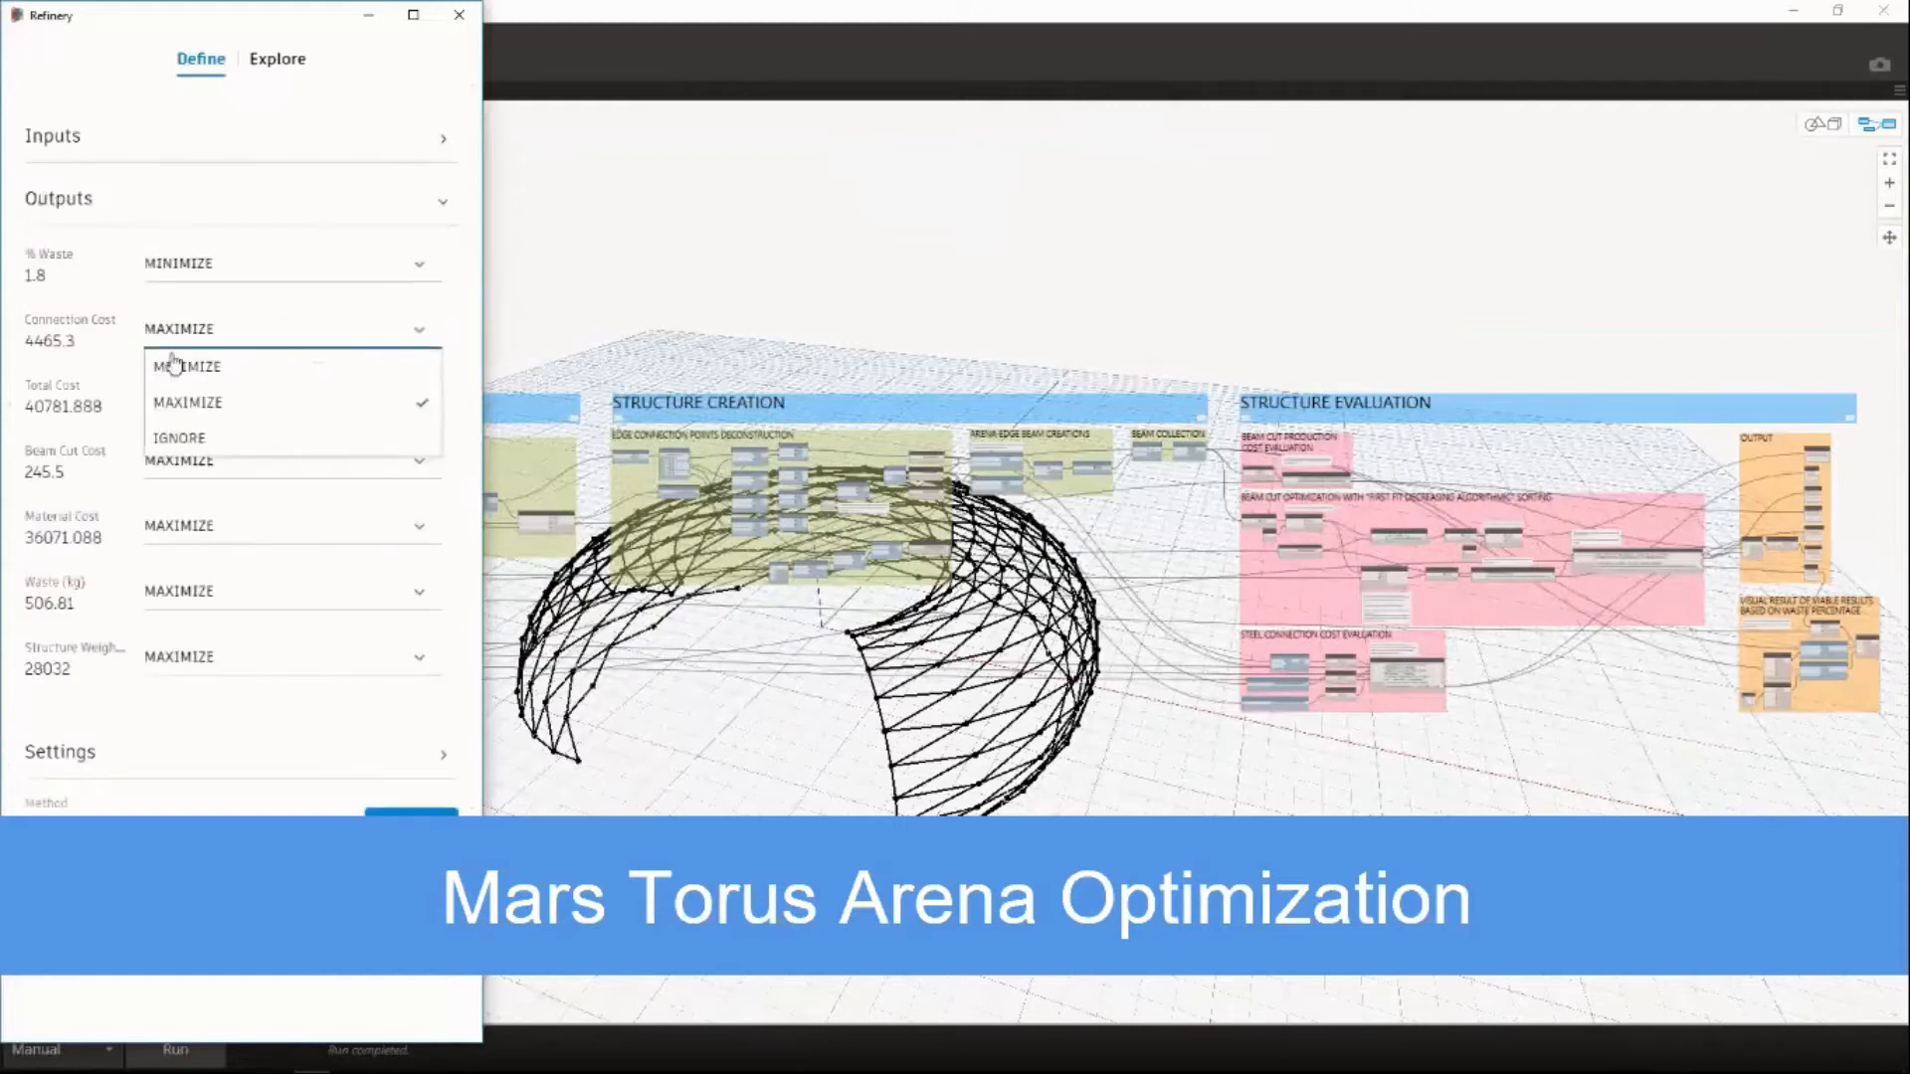
pyautogui.click(189, 367)
pyautogui.click(189, 394)
pyautogui.click(189, 433)
# Set the Beam Cut Cost, Material Cost, Waste (kg) and Structure Weight outputs to MINIMIZE.
pyautogui.click(189, 469)
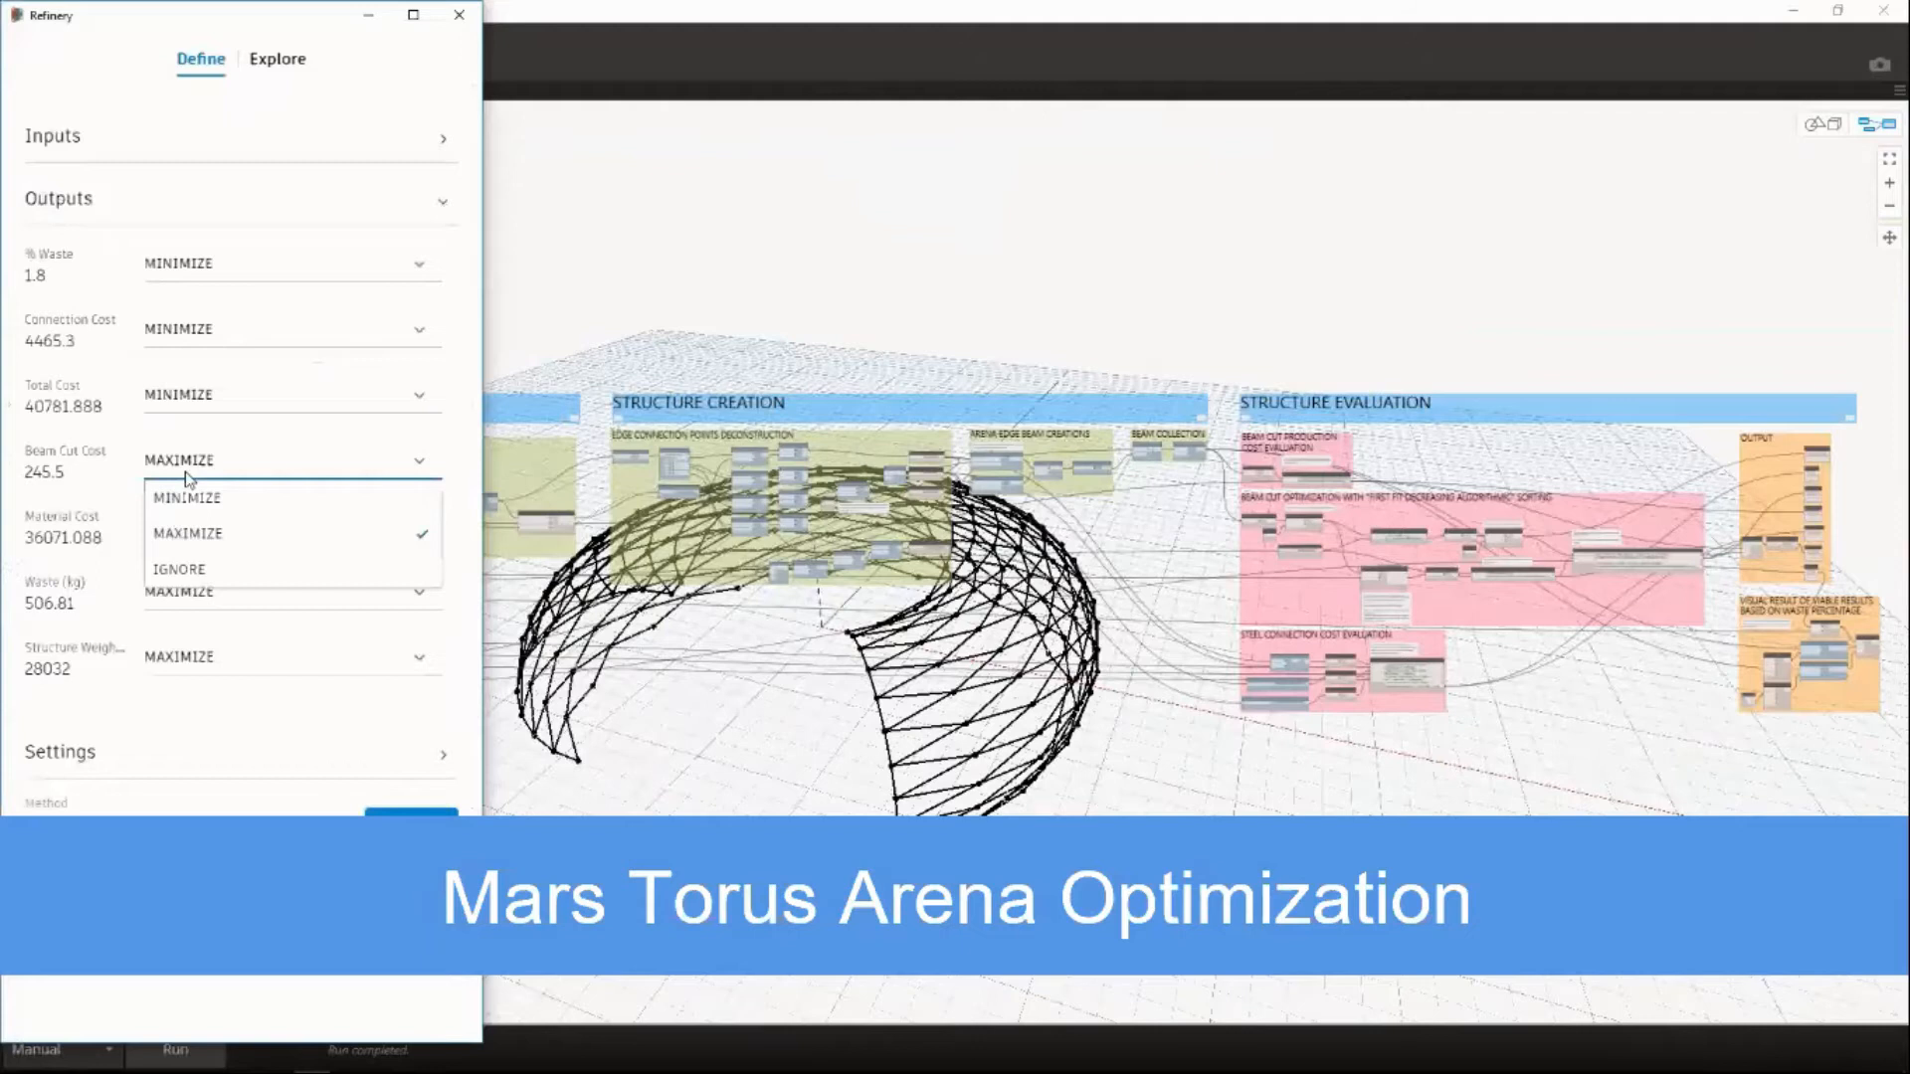
pyautogui.click(189, 497)
pyautogui.click(187, 567)
pyautogui.click(189, 592)
pyautogui.click(189, 631)
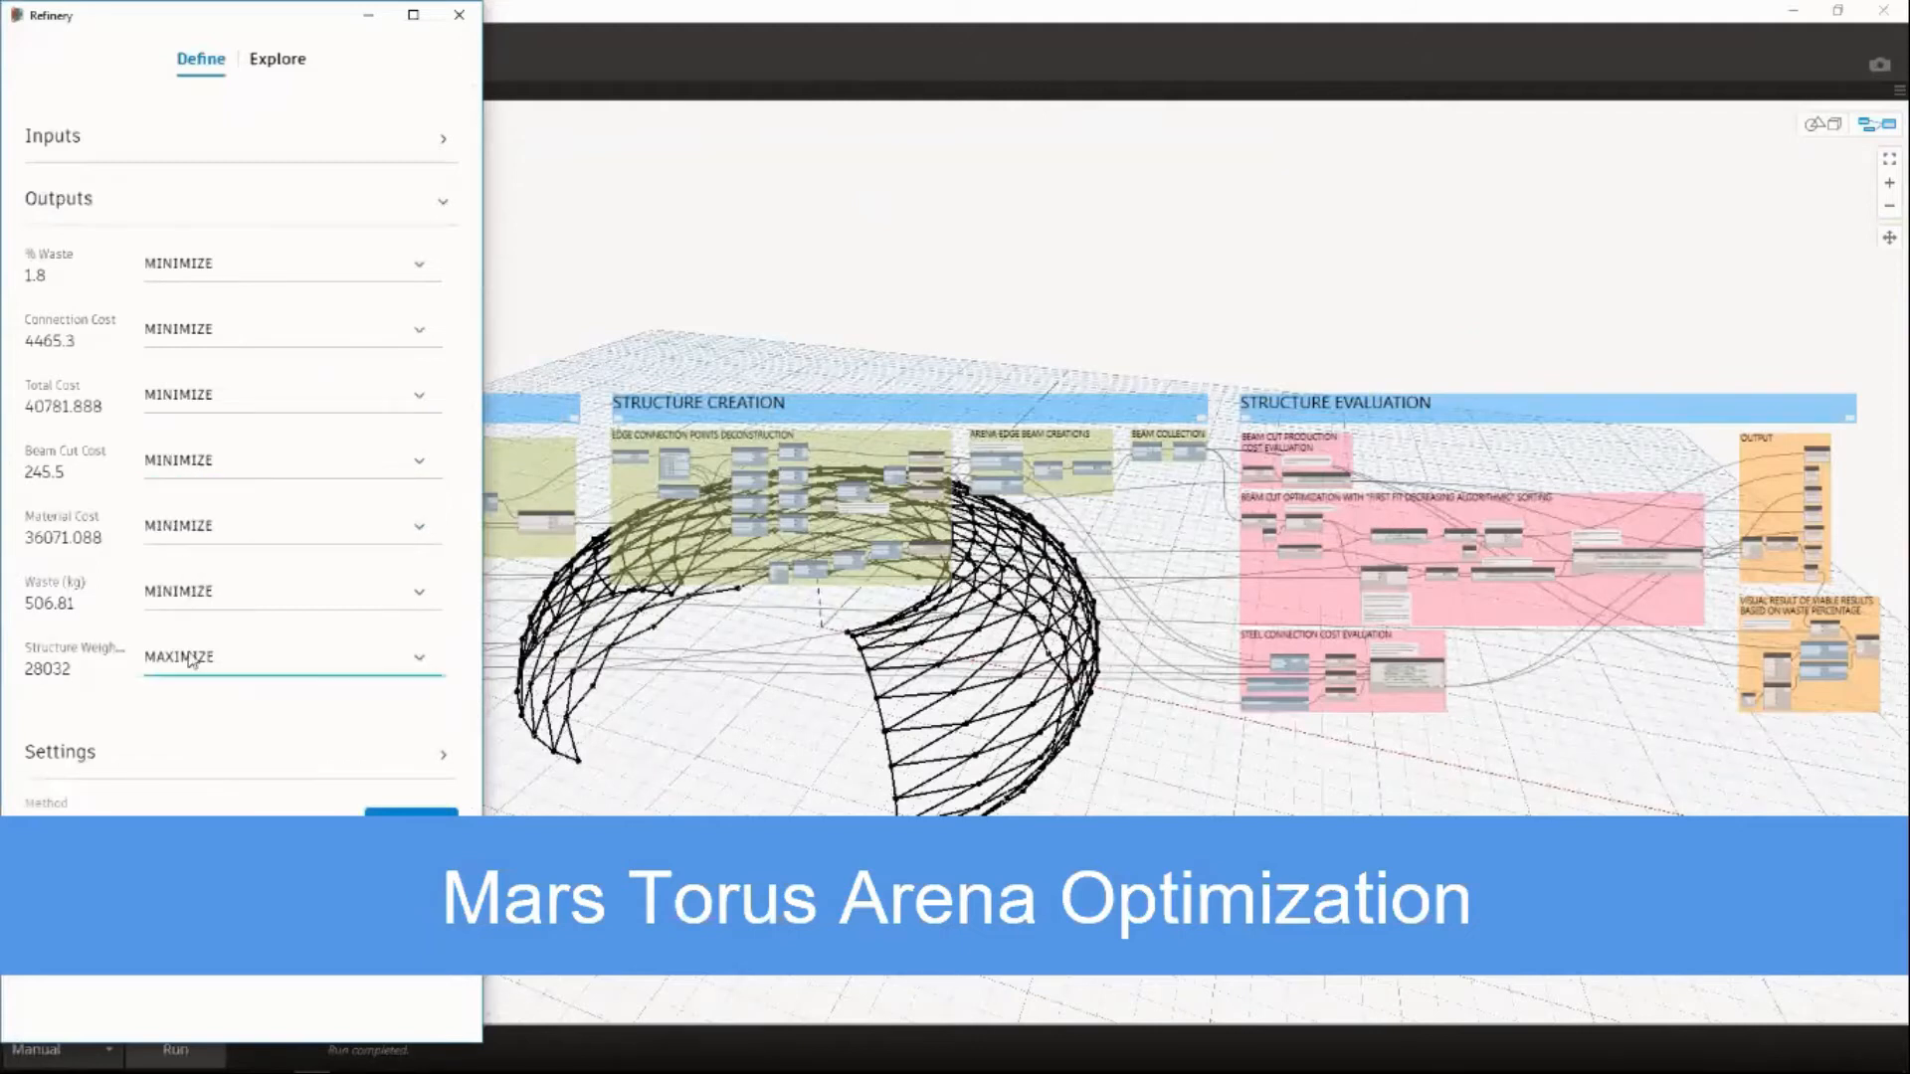
pyautogui.click(192, 661)
pyautogui.click(189, 696)
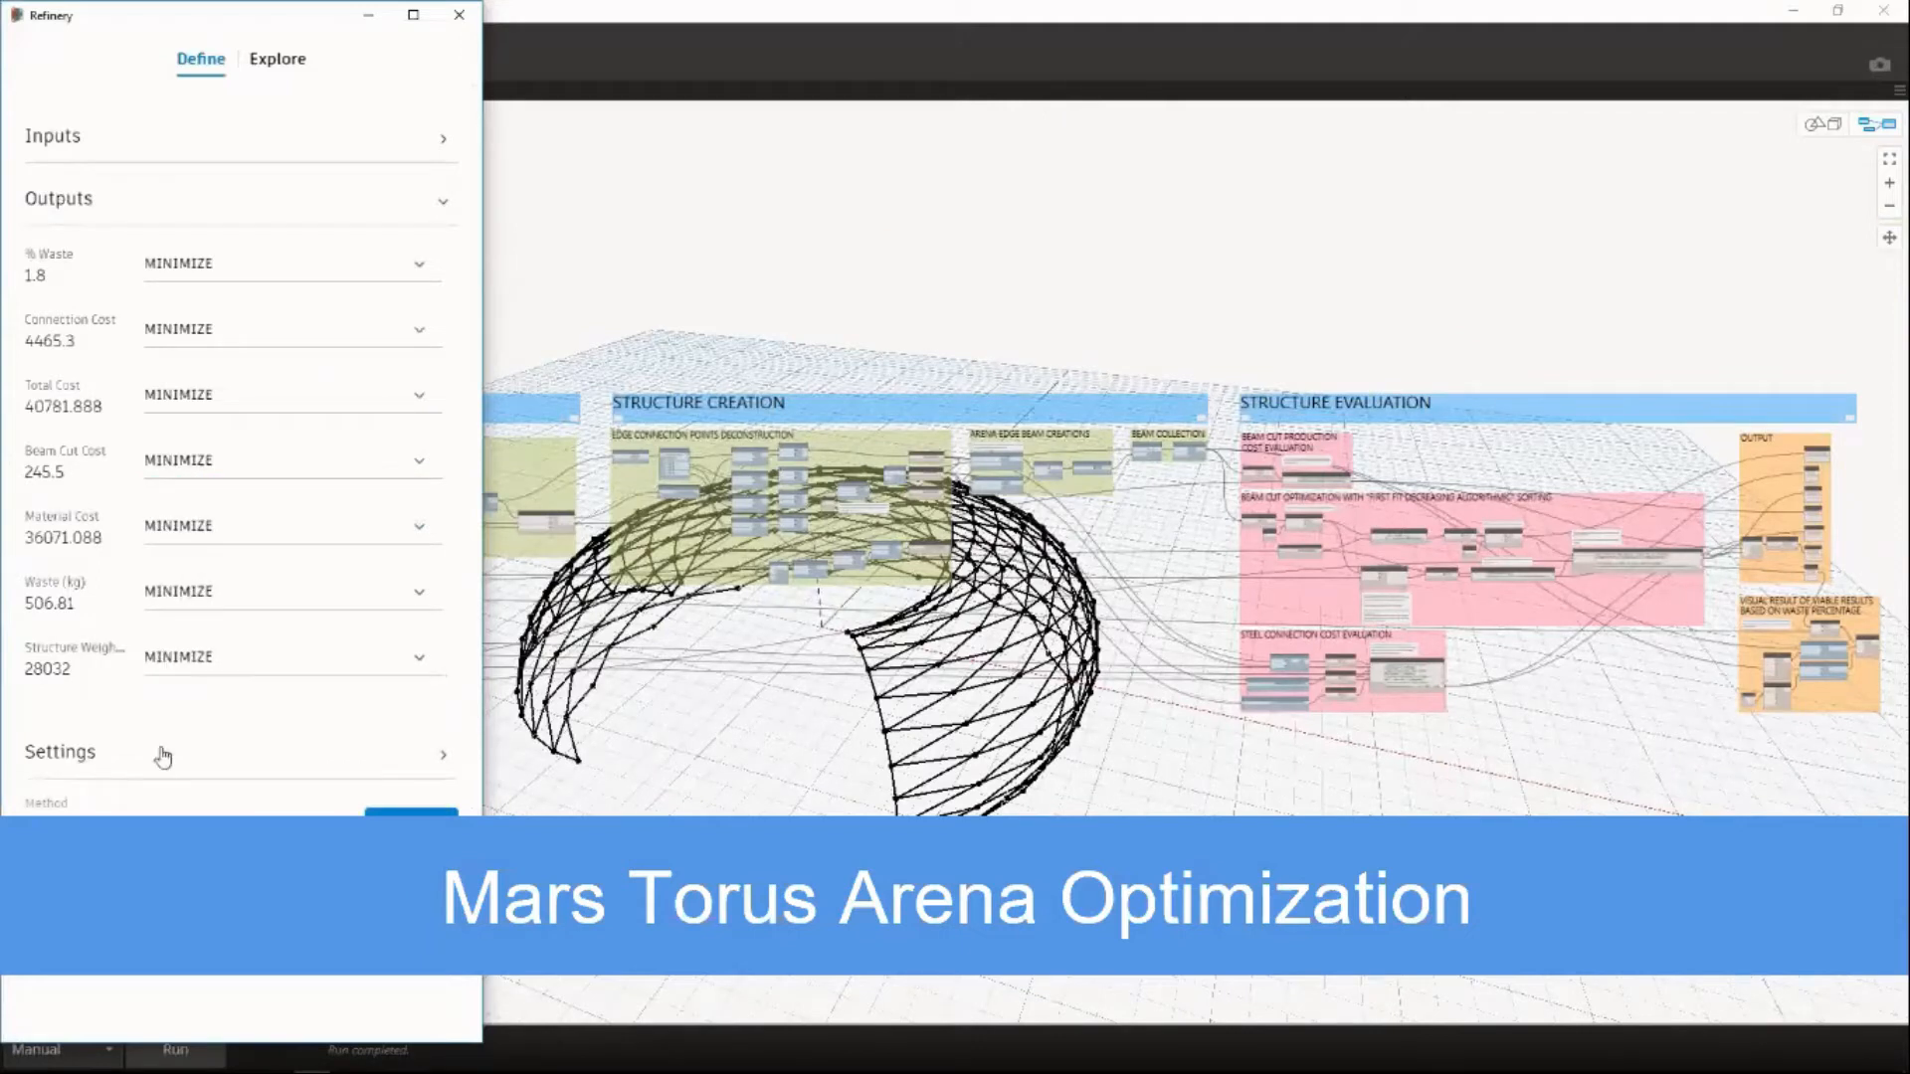
# Set the study's population size to 40 and its number of generations to 20.
pyautogui.click(58, 201)
pyautogui.click(58, 270)
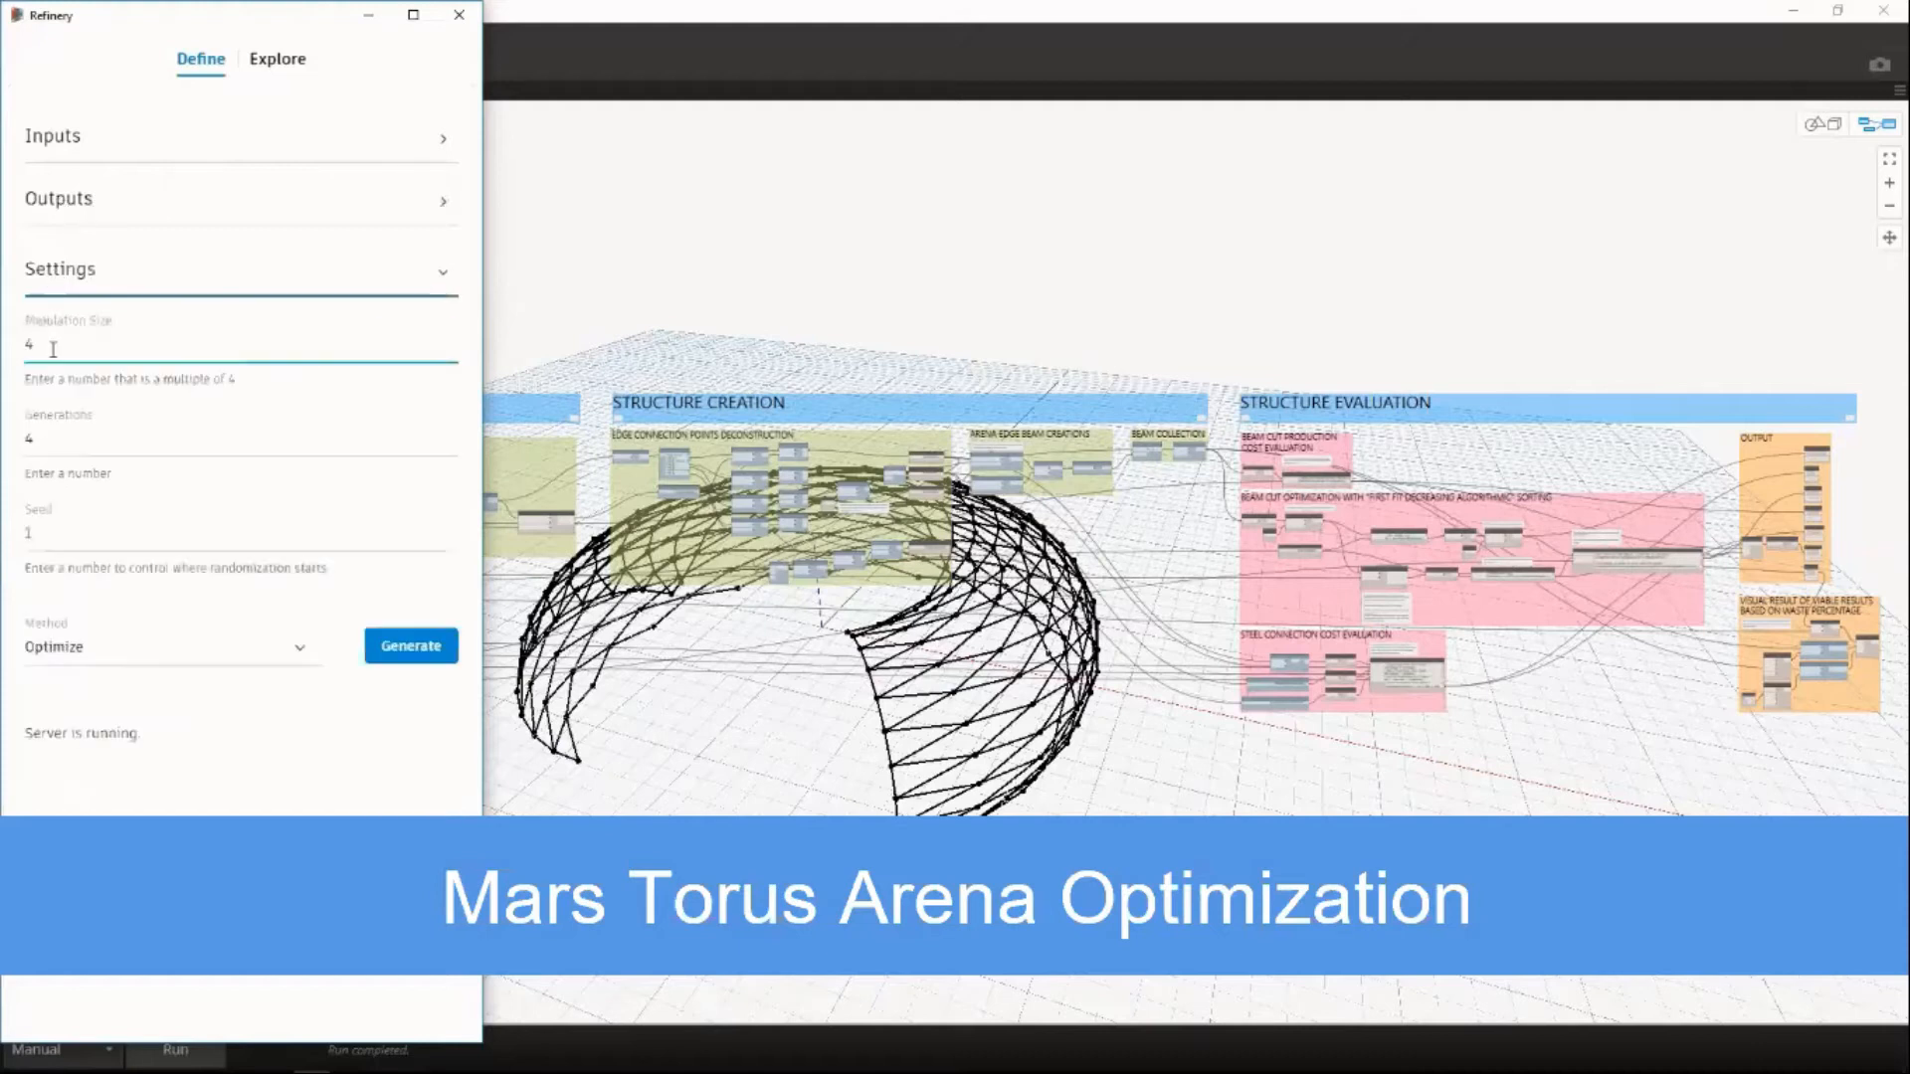
pyautogui.write('0')
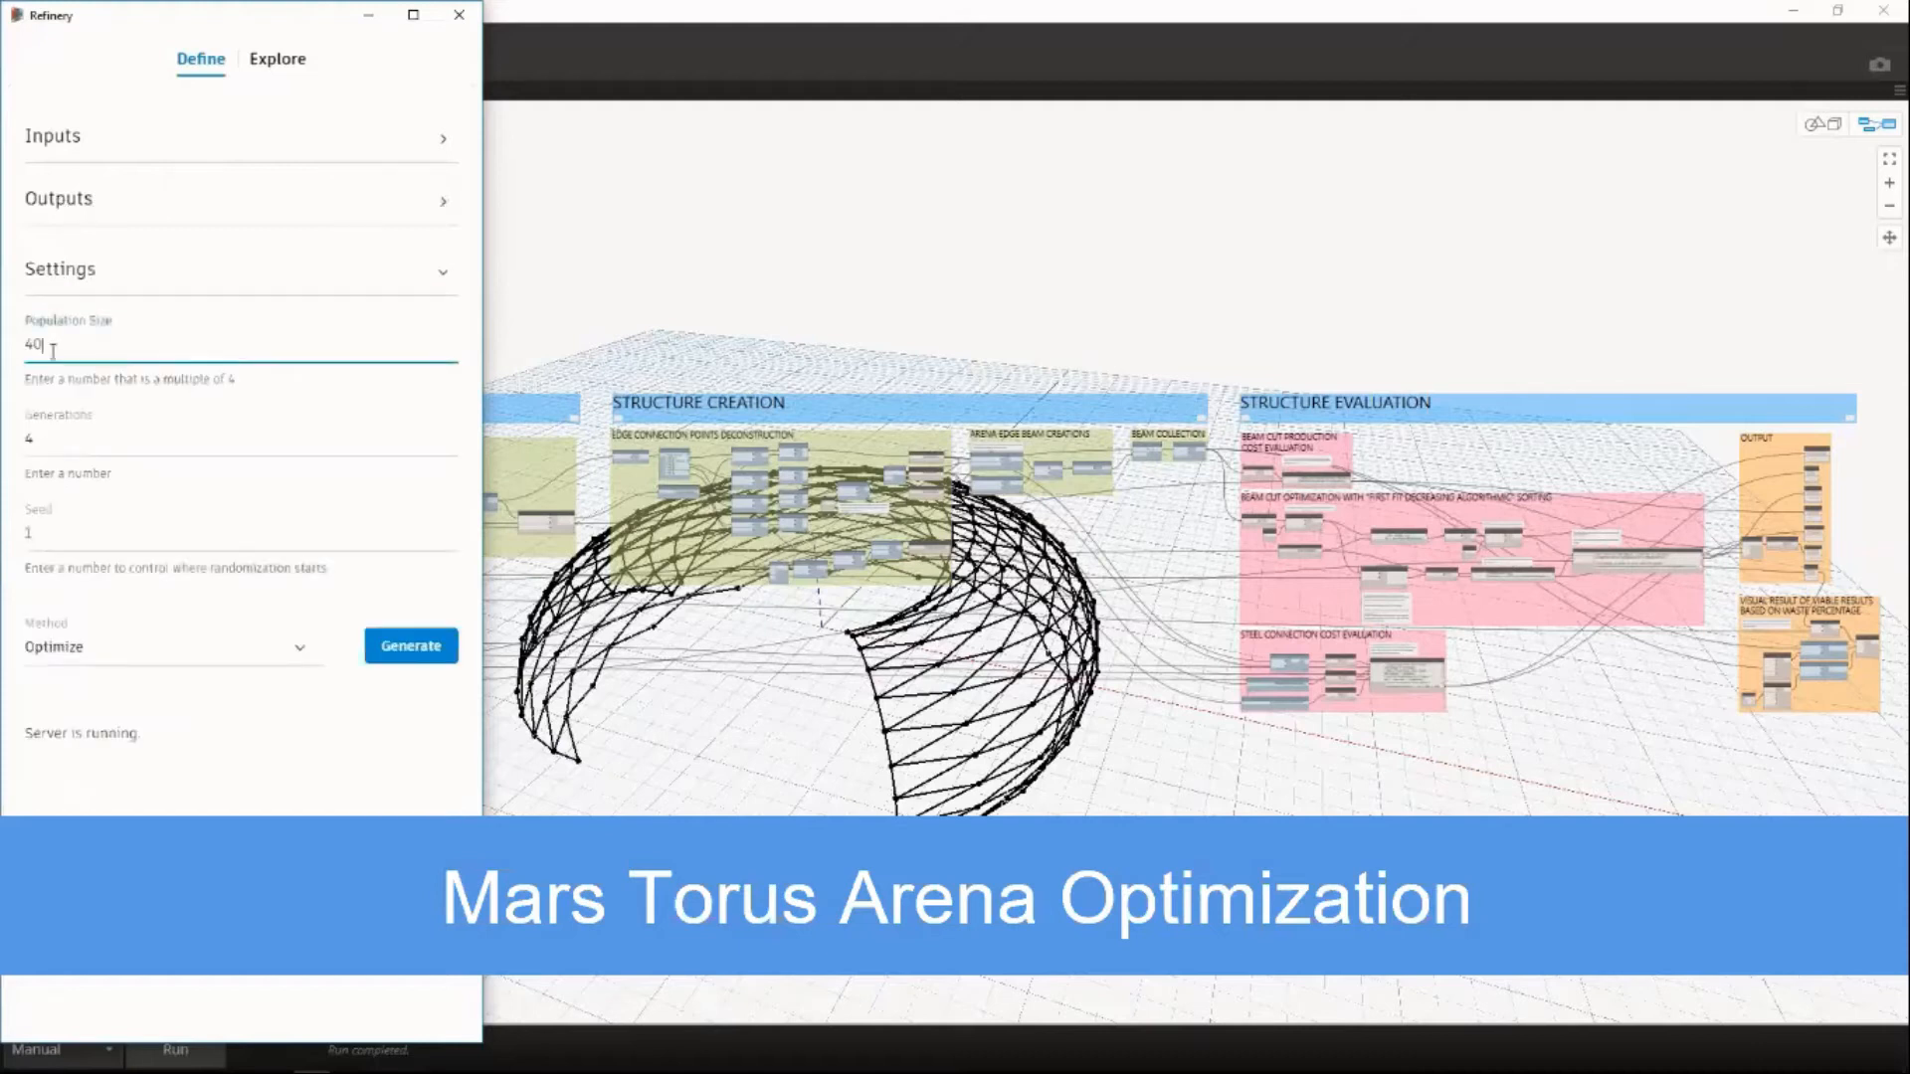
pyautogui.click(53, 438)
pyautogui.doubleClick(62, 441)
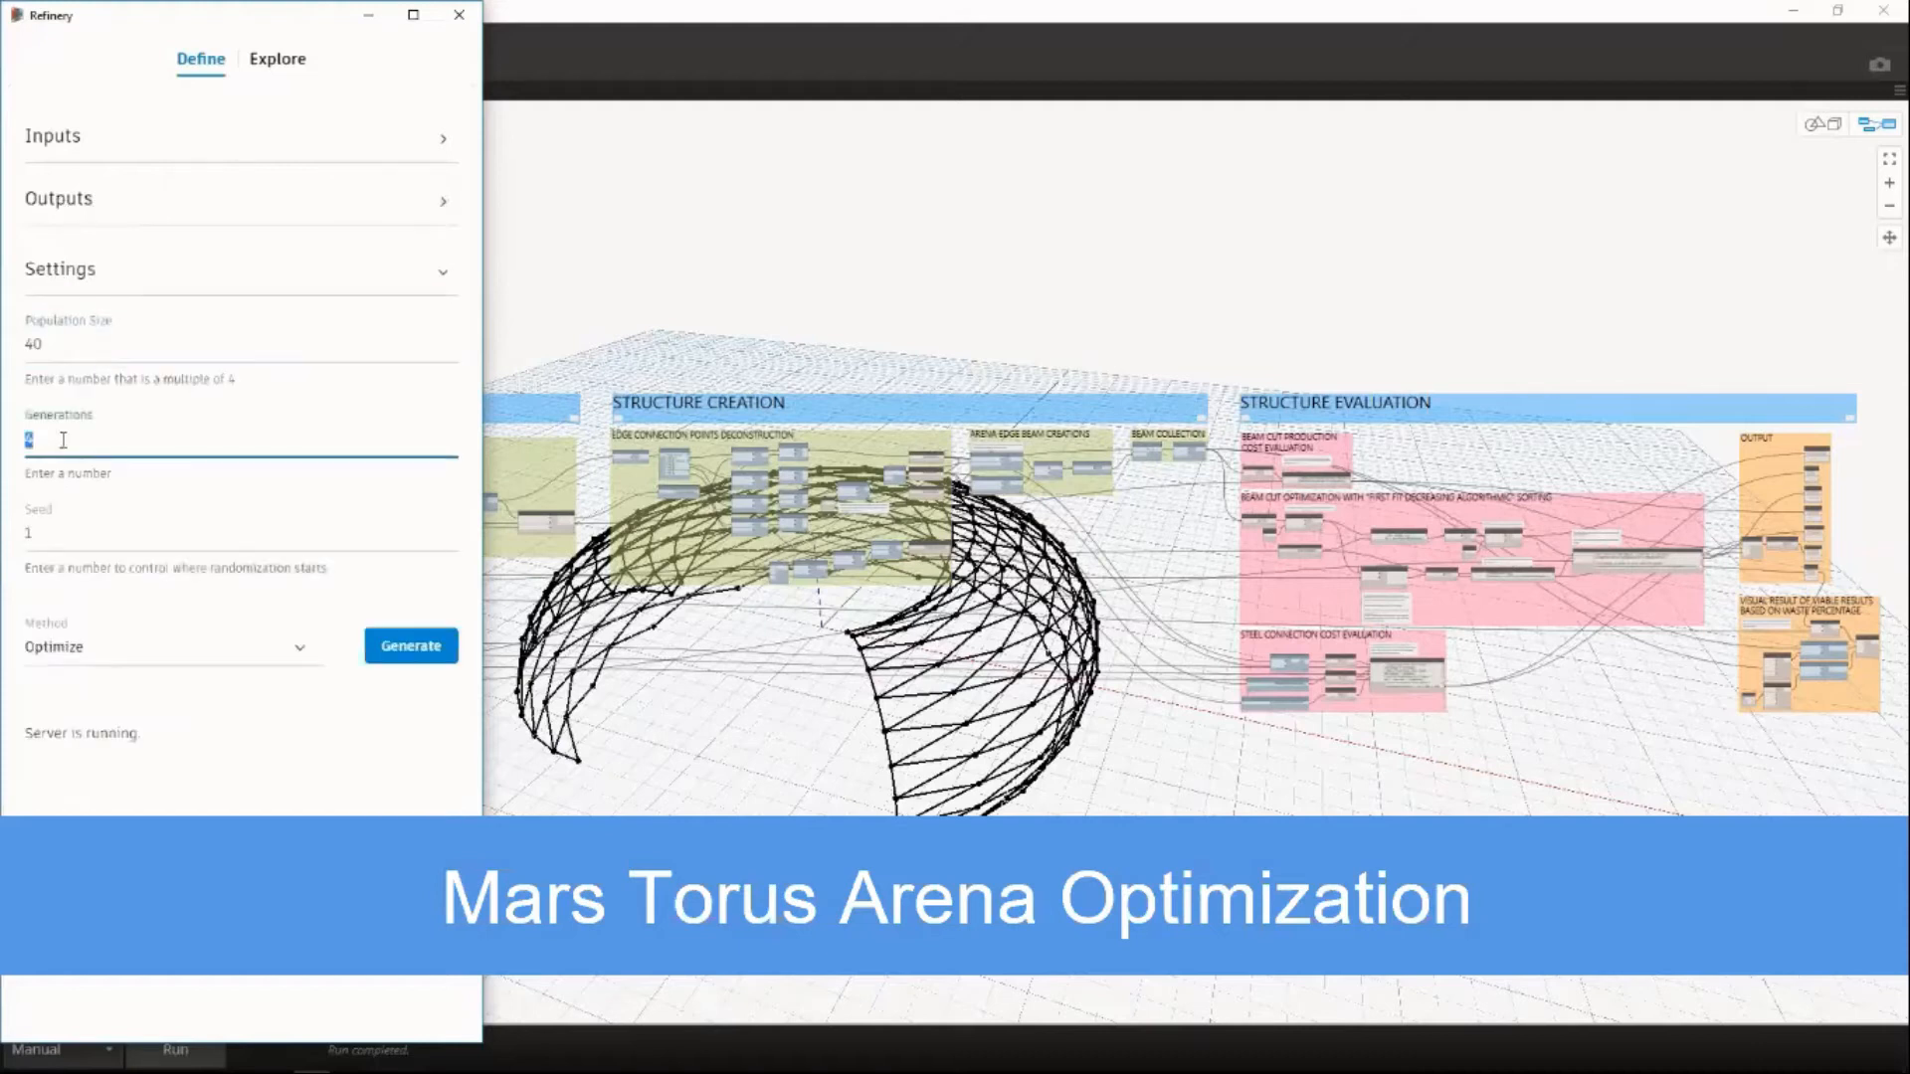
pyautogui.write('20')
pyautogui.click(93, 569)
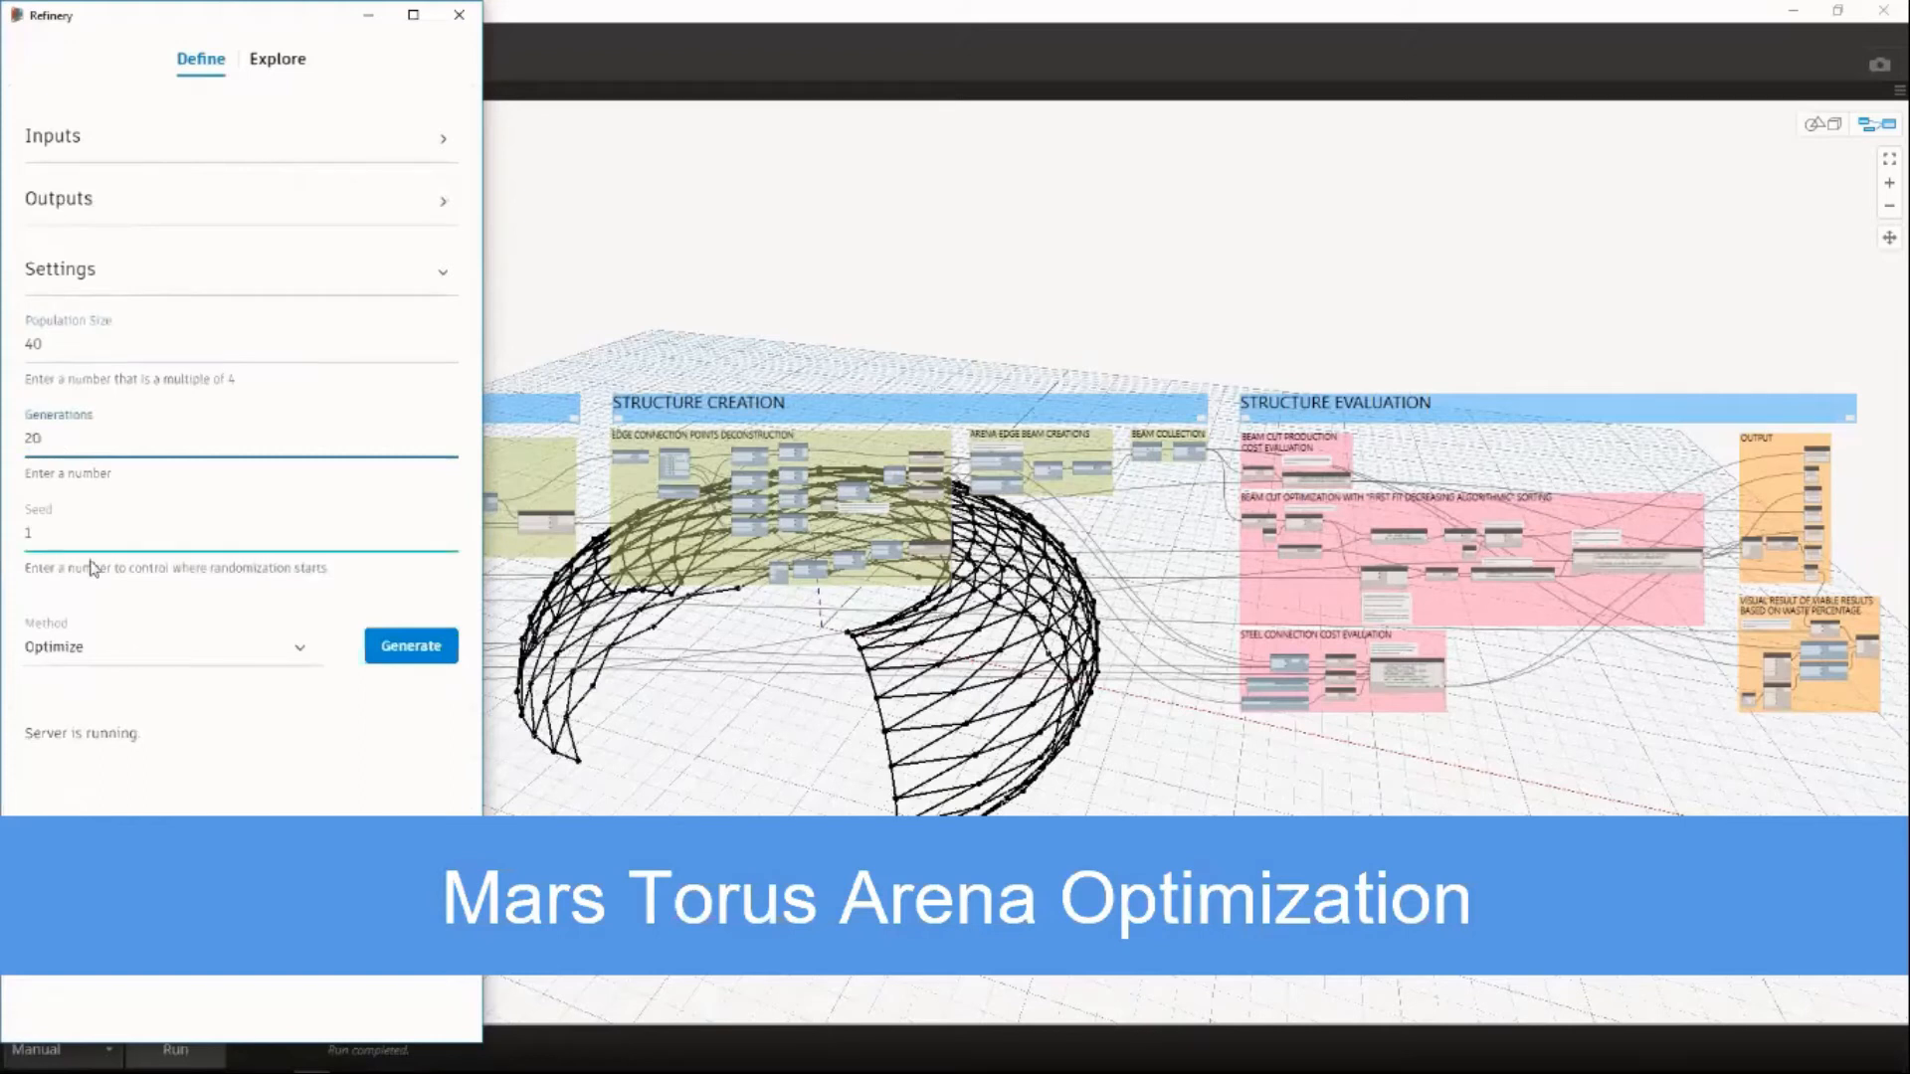
# Generate the arena study with the Optimize method and check the run's log in the server console window.
pyautogui.click(410, 652)
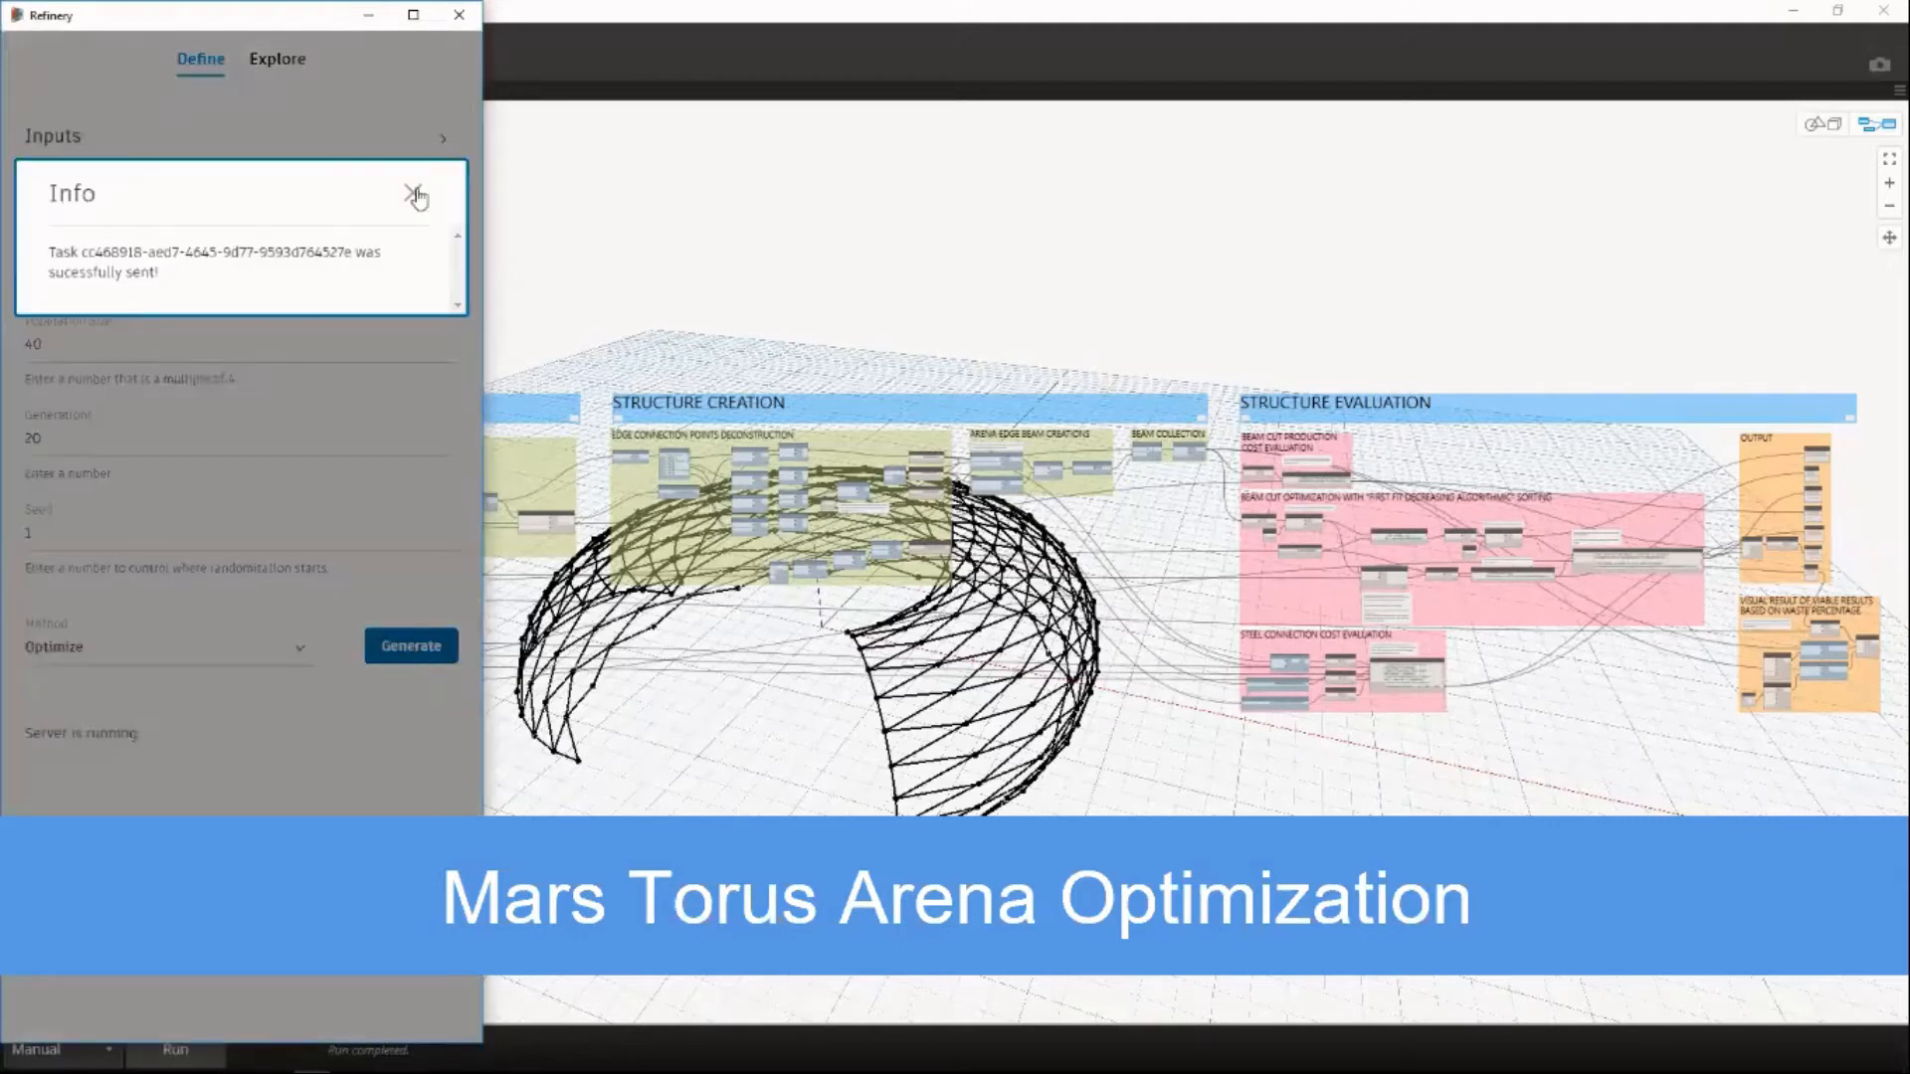
pyautogui.click(413, 193)
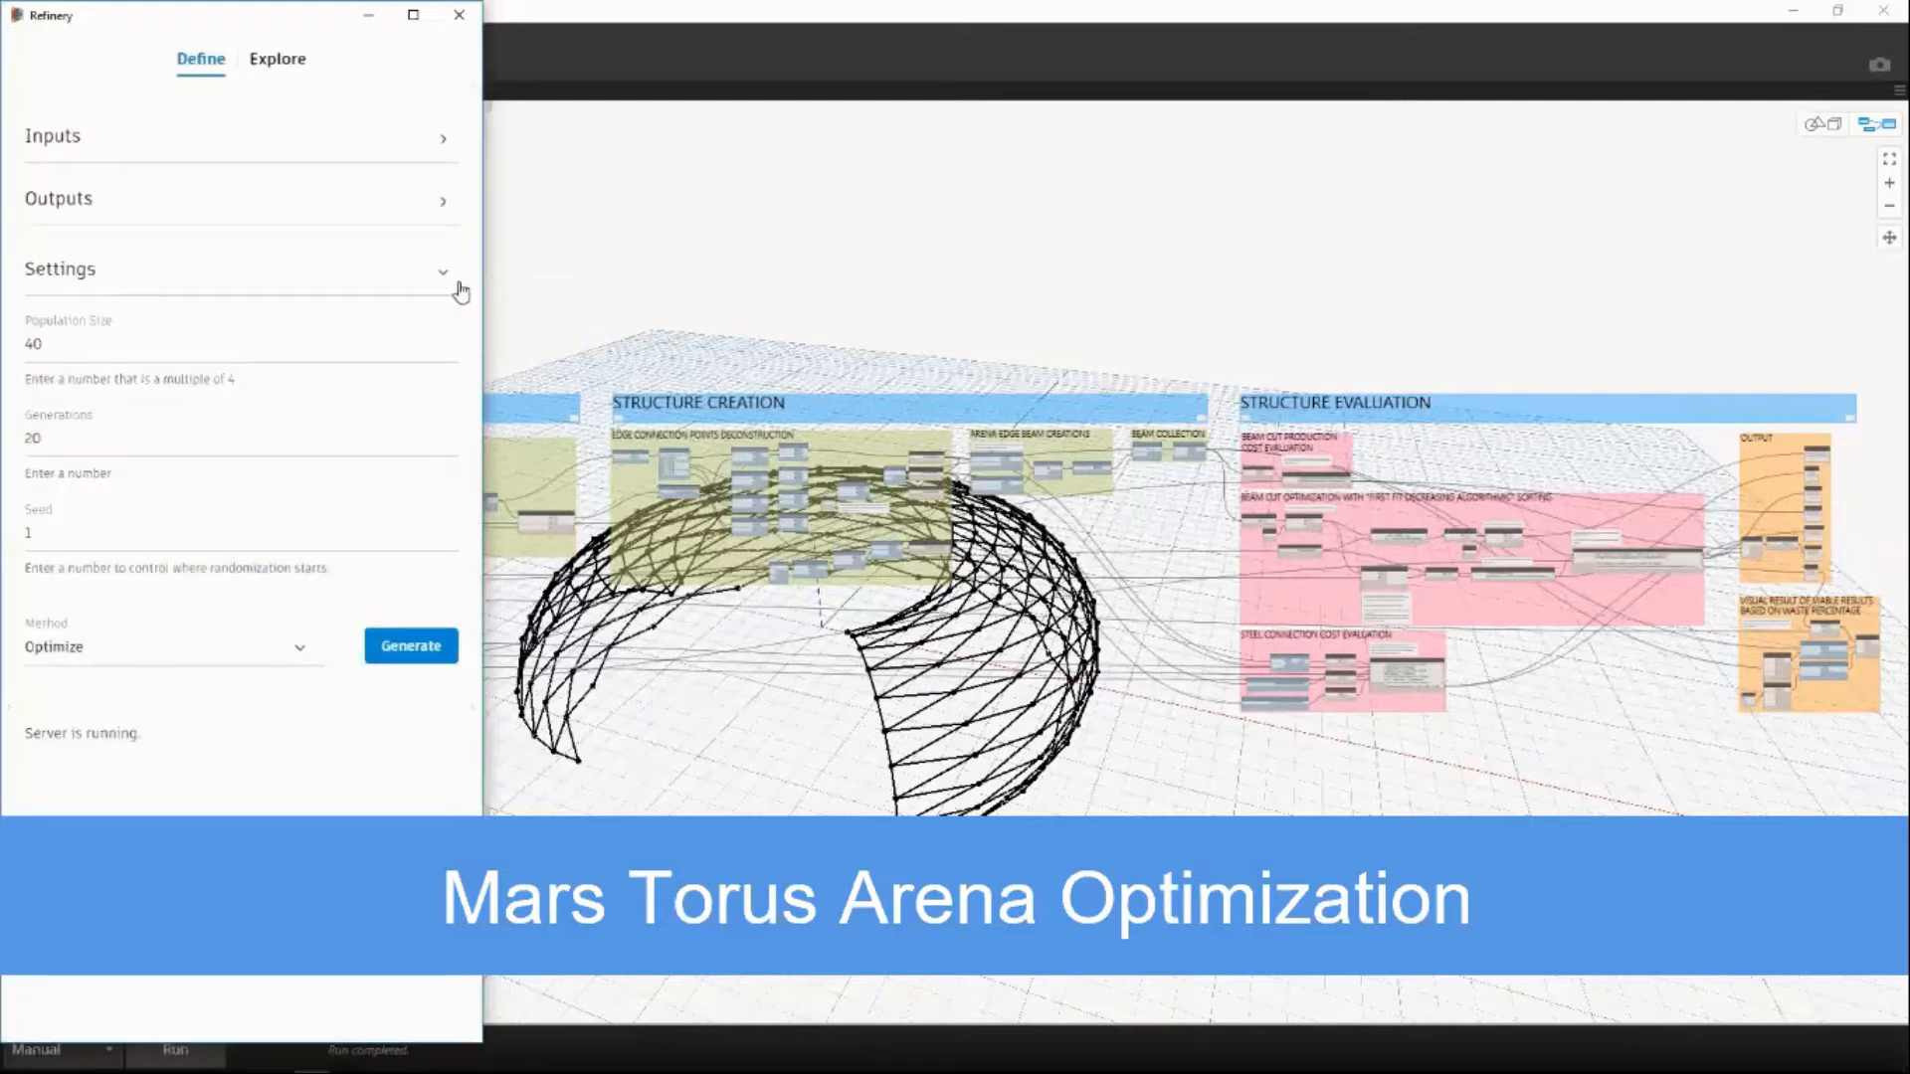
pyautogui.click(496, 1058)
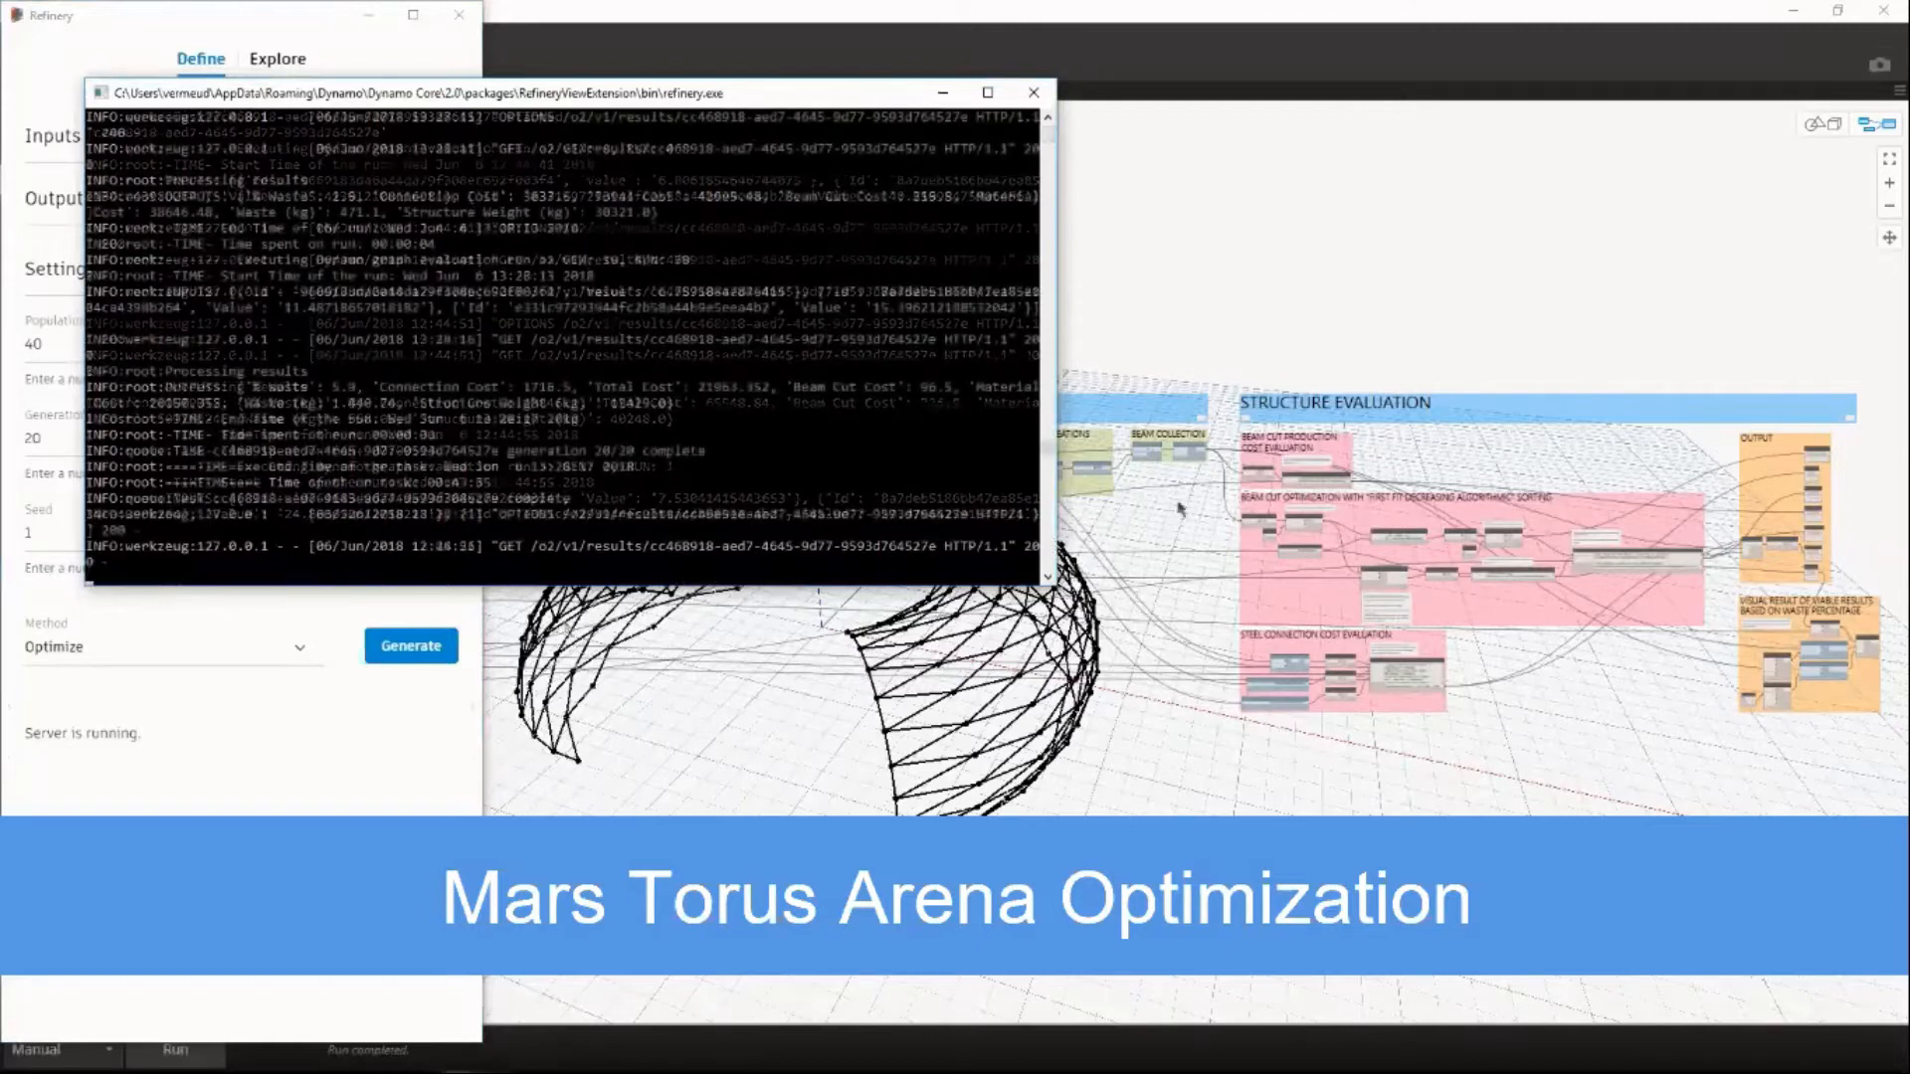
pyautogui.click(944, 92)
# Open the run results in a widened window and plot Structure Weight (kg) on the Y axis against Total Cost on the X axis.
pyautogui.click(278, 59)
pyautogui.moveTo(482, 139); pyautogui.dragTo(1787, 276)
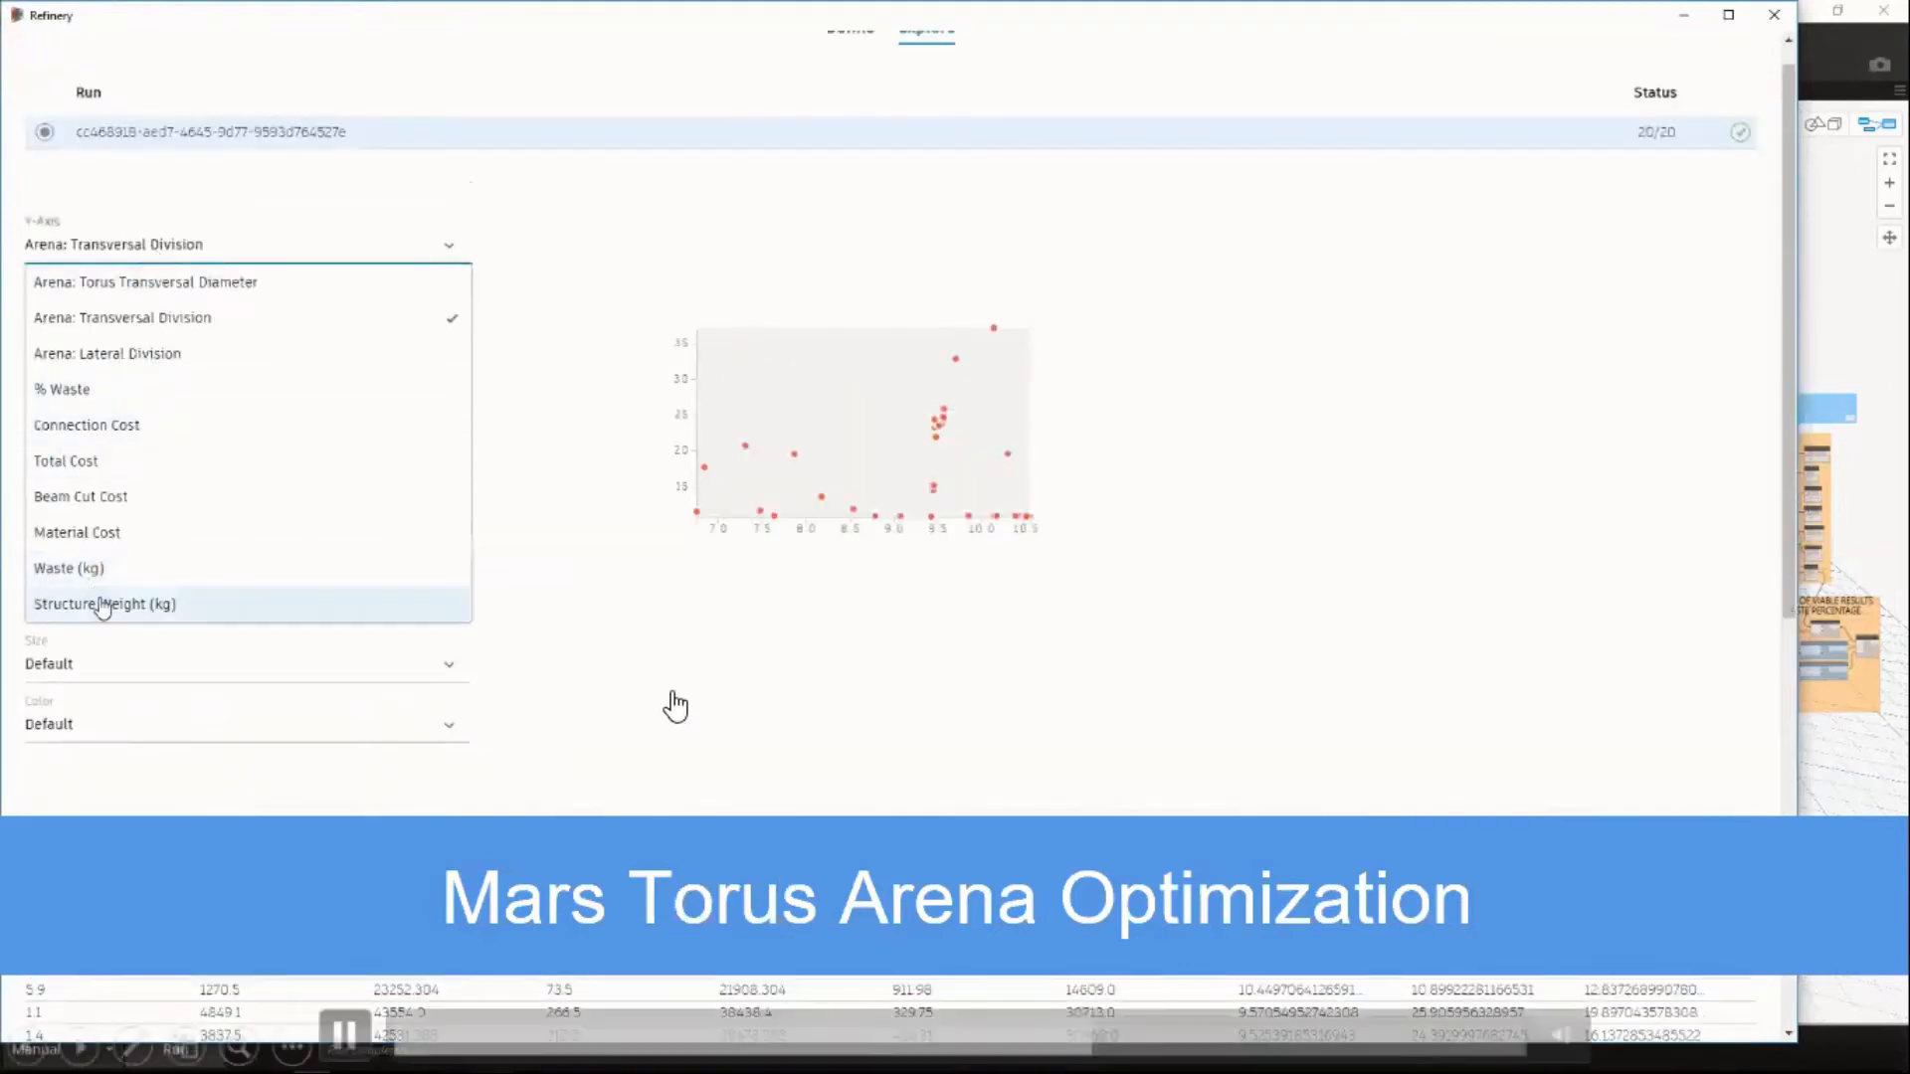
pyautogui.click(102, 603)
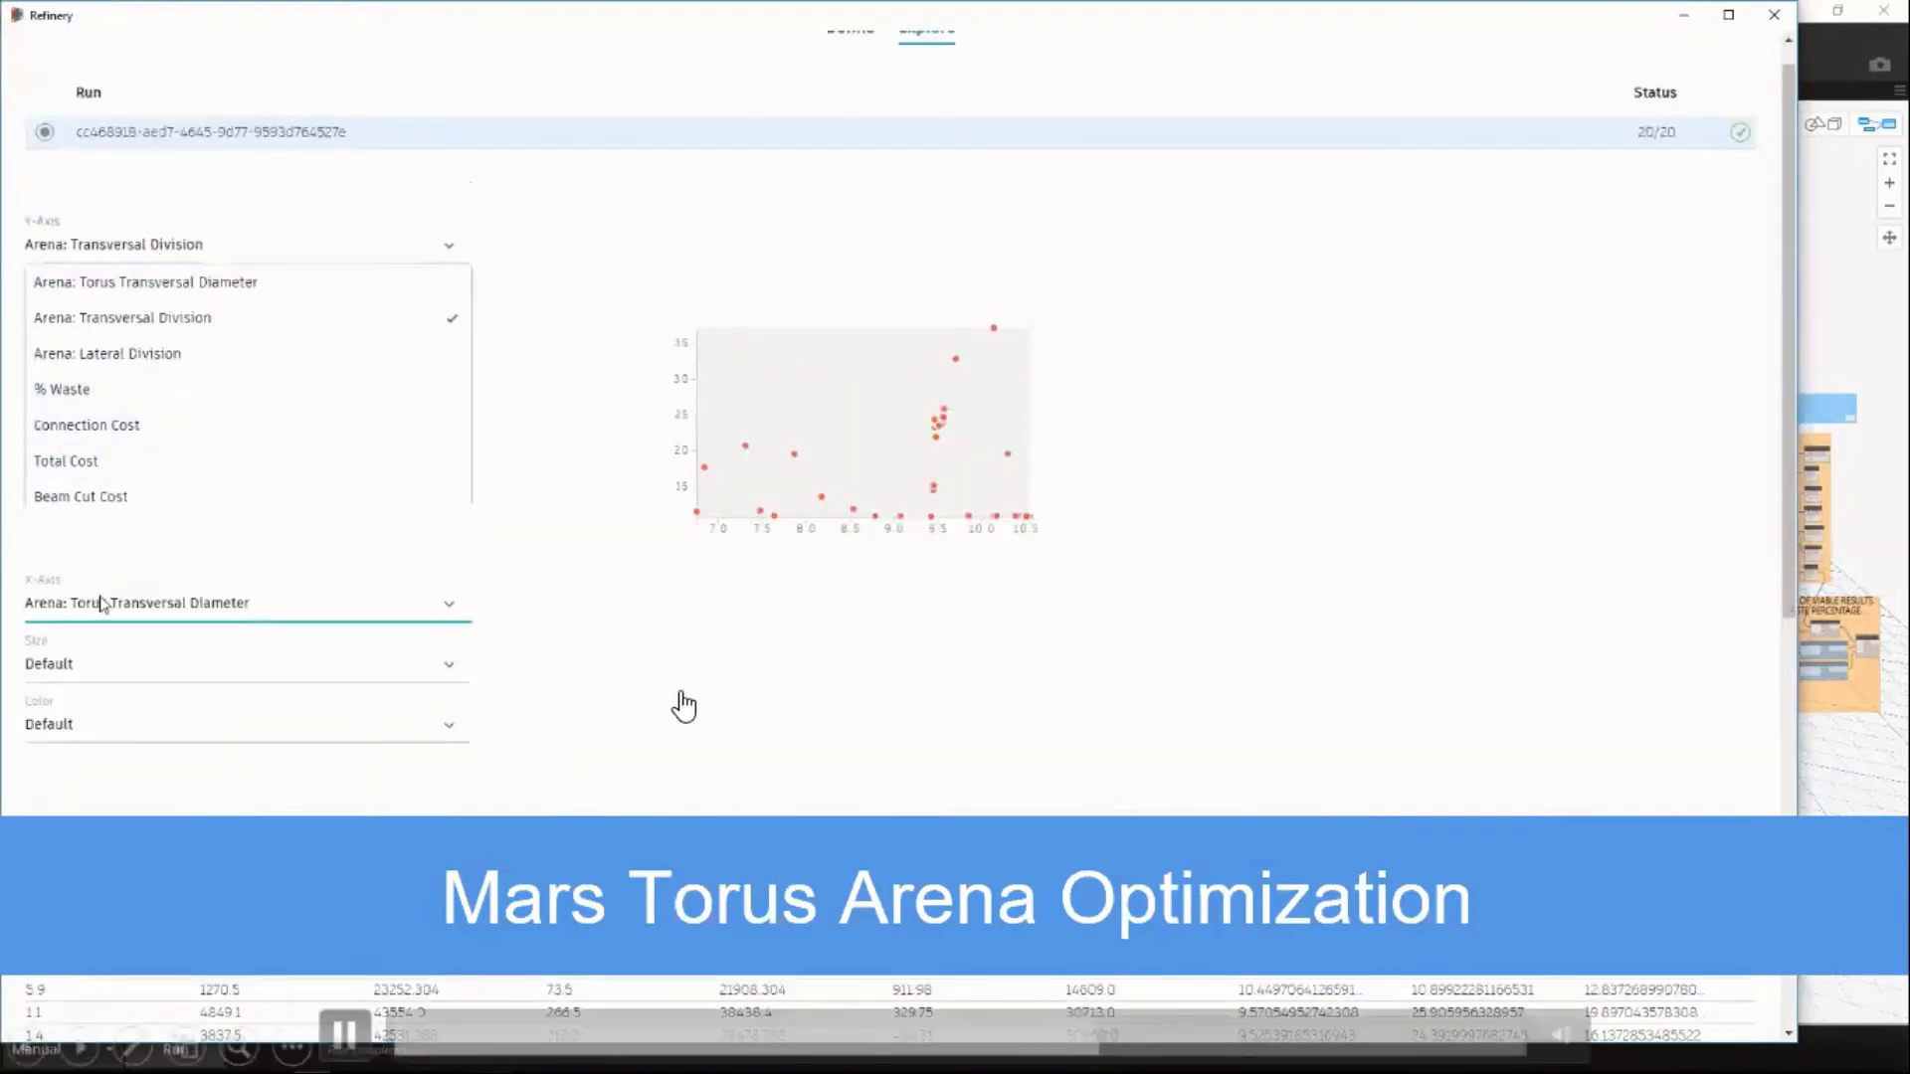
pyautogui.click(136, 254)
pyautogui.click(119, 603)
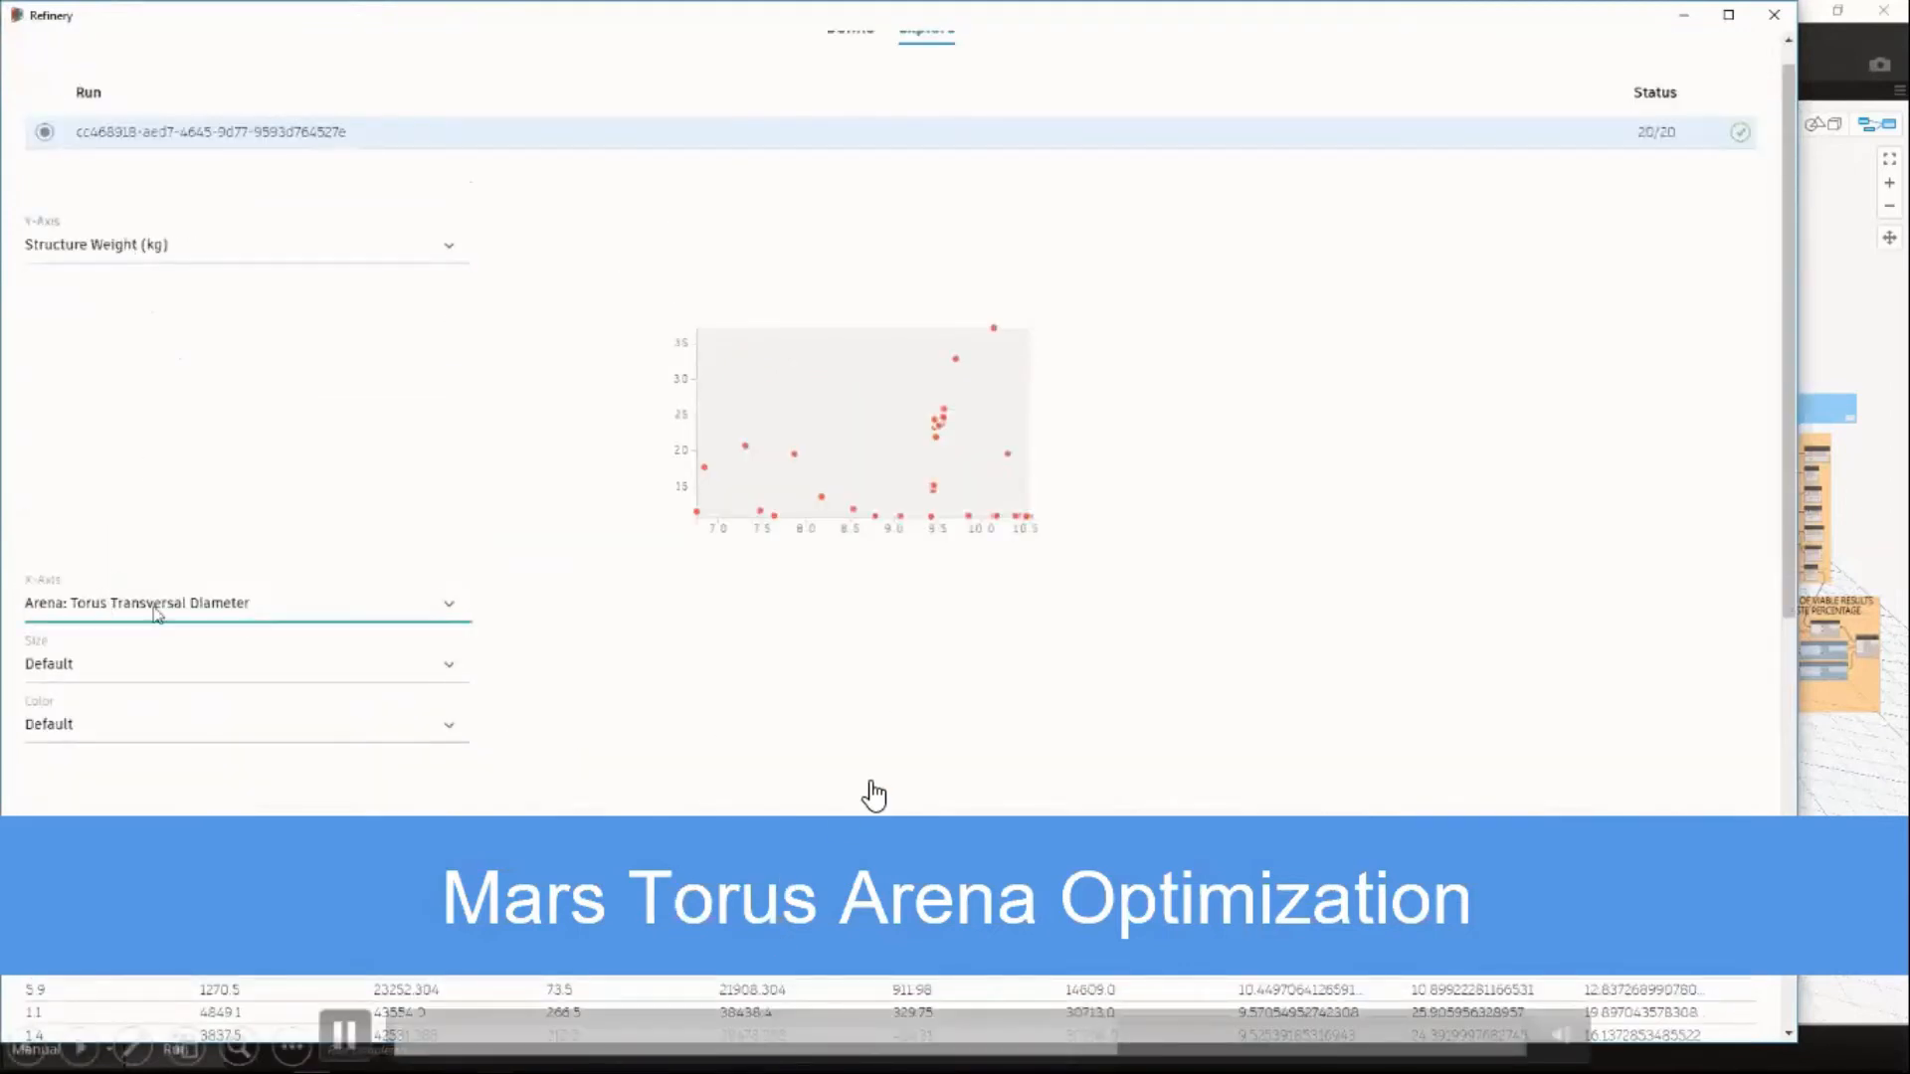
pyautogui.click(93, 785)
# Size the chart's points by Arena: Torus Transversal Diameter and color them by % Waste.
pyautogui.click(59, 667)
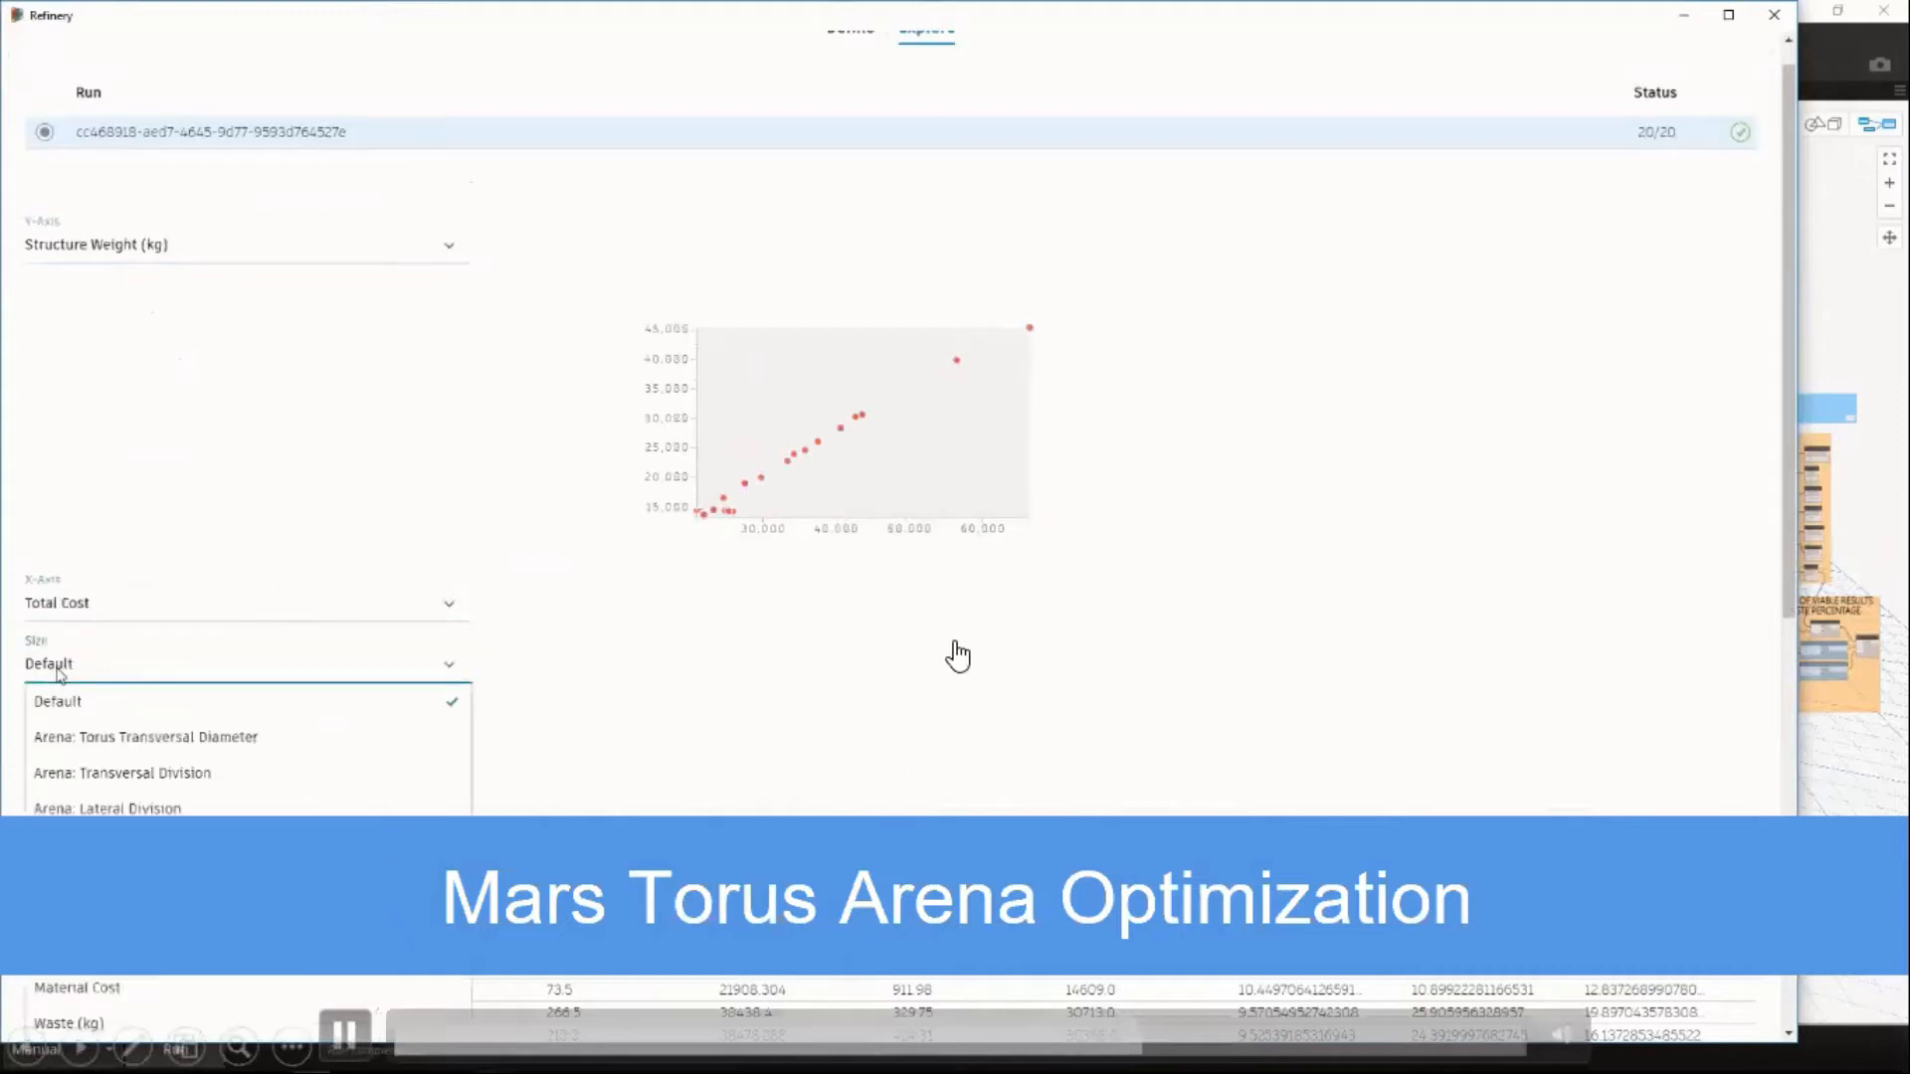
pyautogui.click(142, 741)
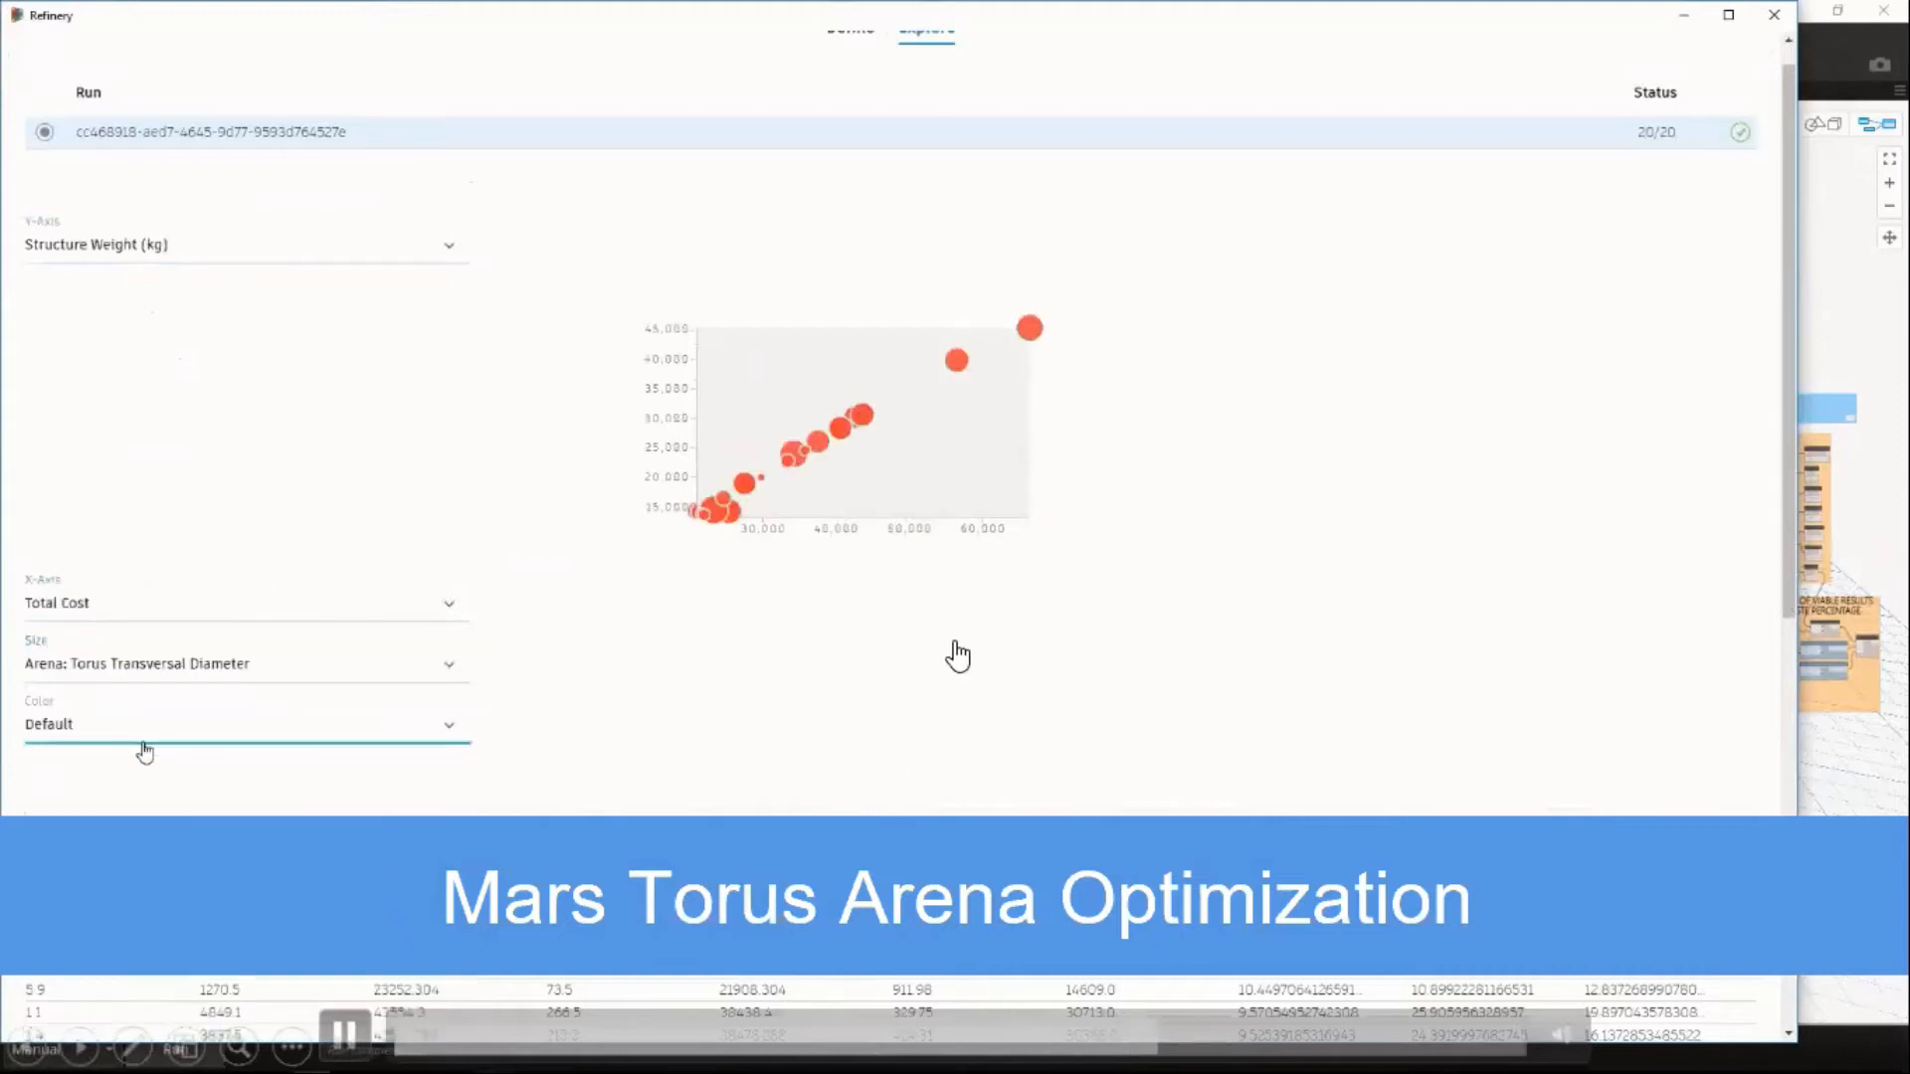
pyautogui.click(63, 731)
pyautogui.click(66, 907)
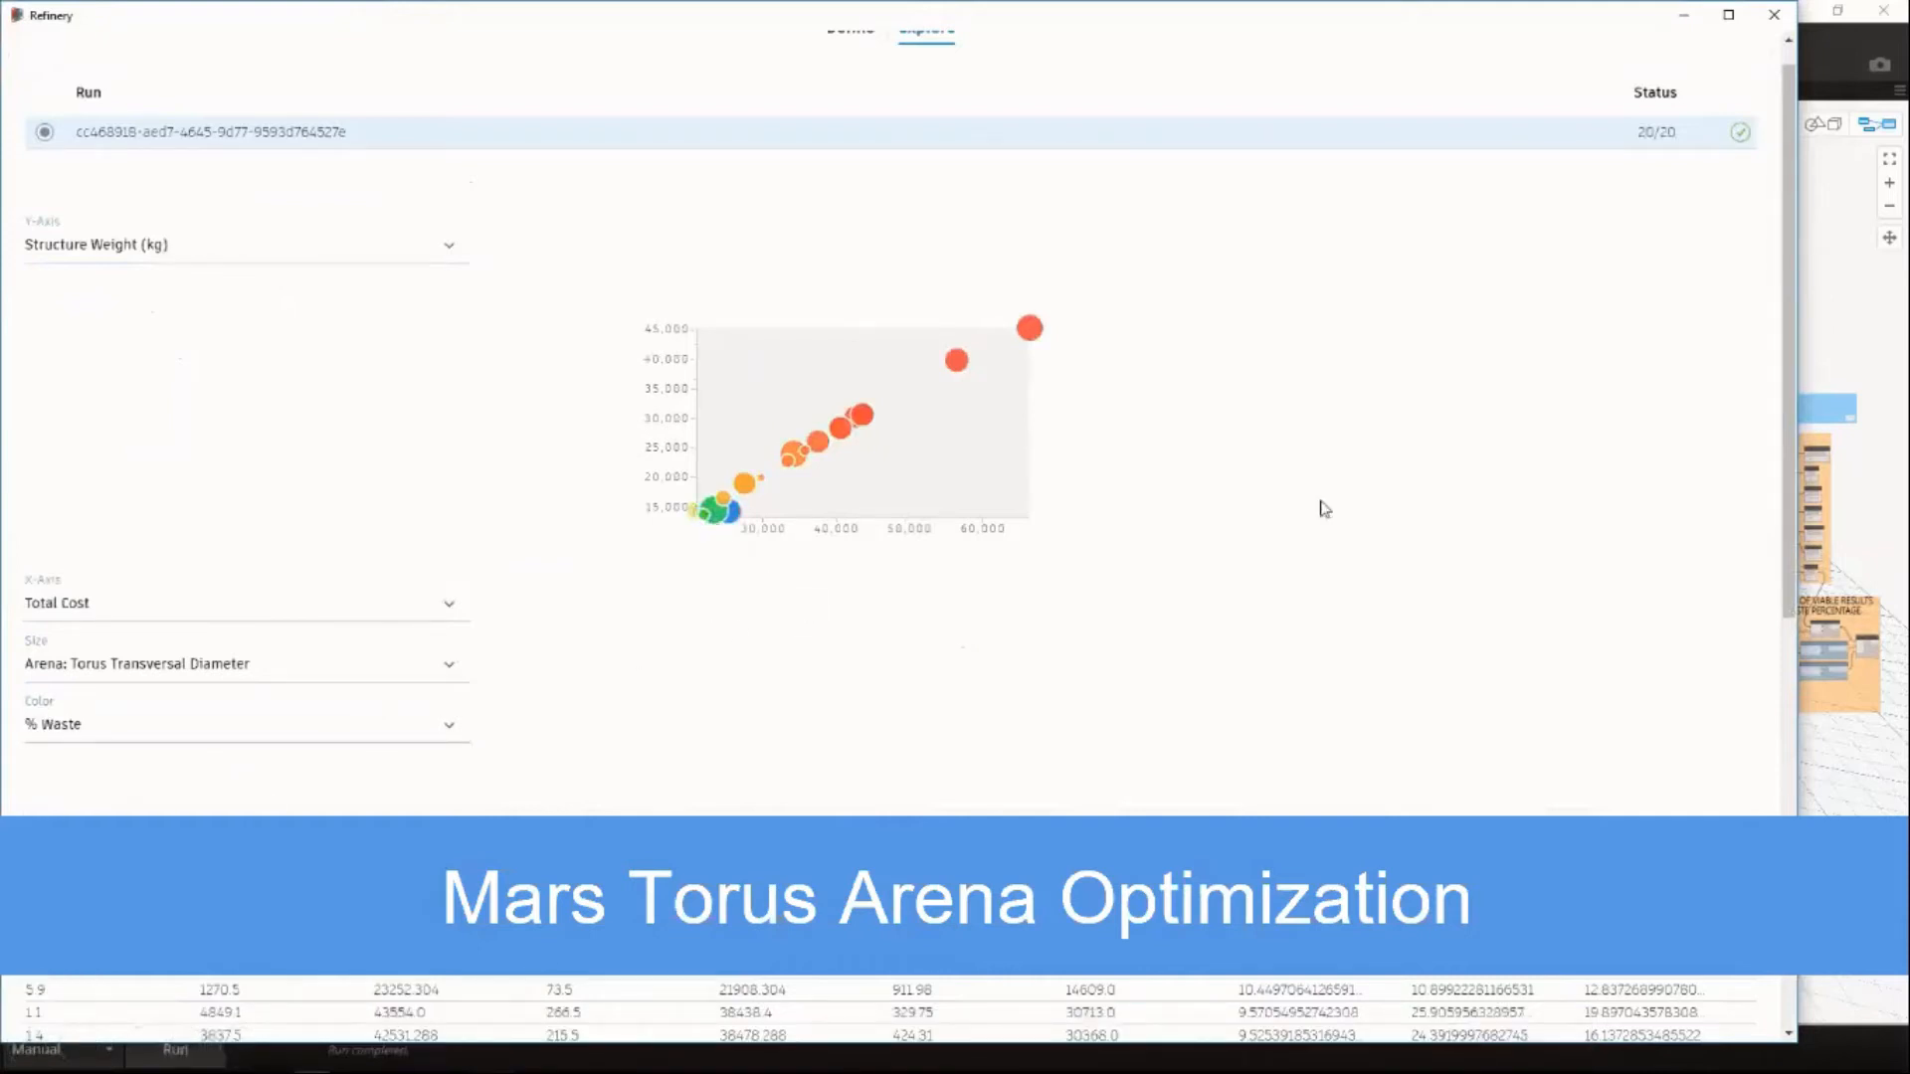
# Examine the arena run's results table below the chart.
pyautogui.moveTo(1788, 374); pyautogui.dragTo(1787, 576)
pyautogui.scroll(-3, 1776, 474)
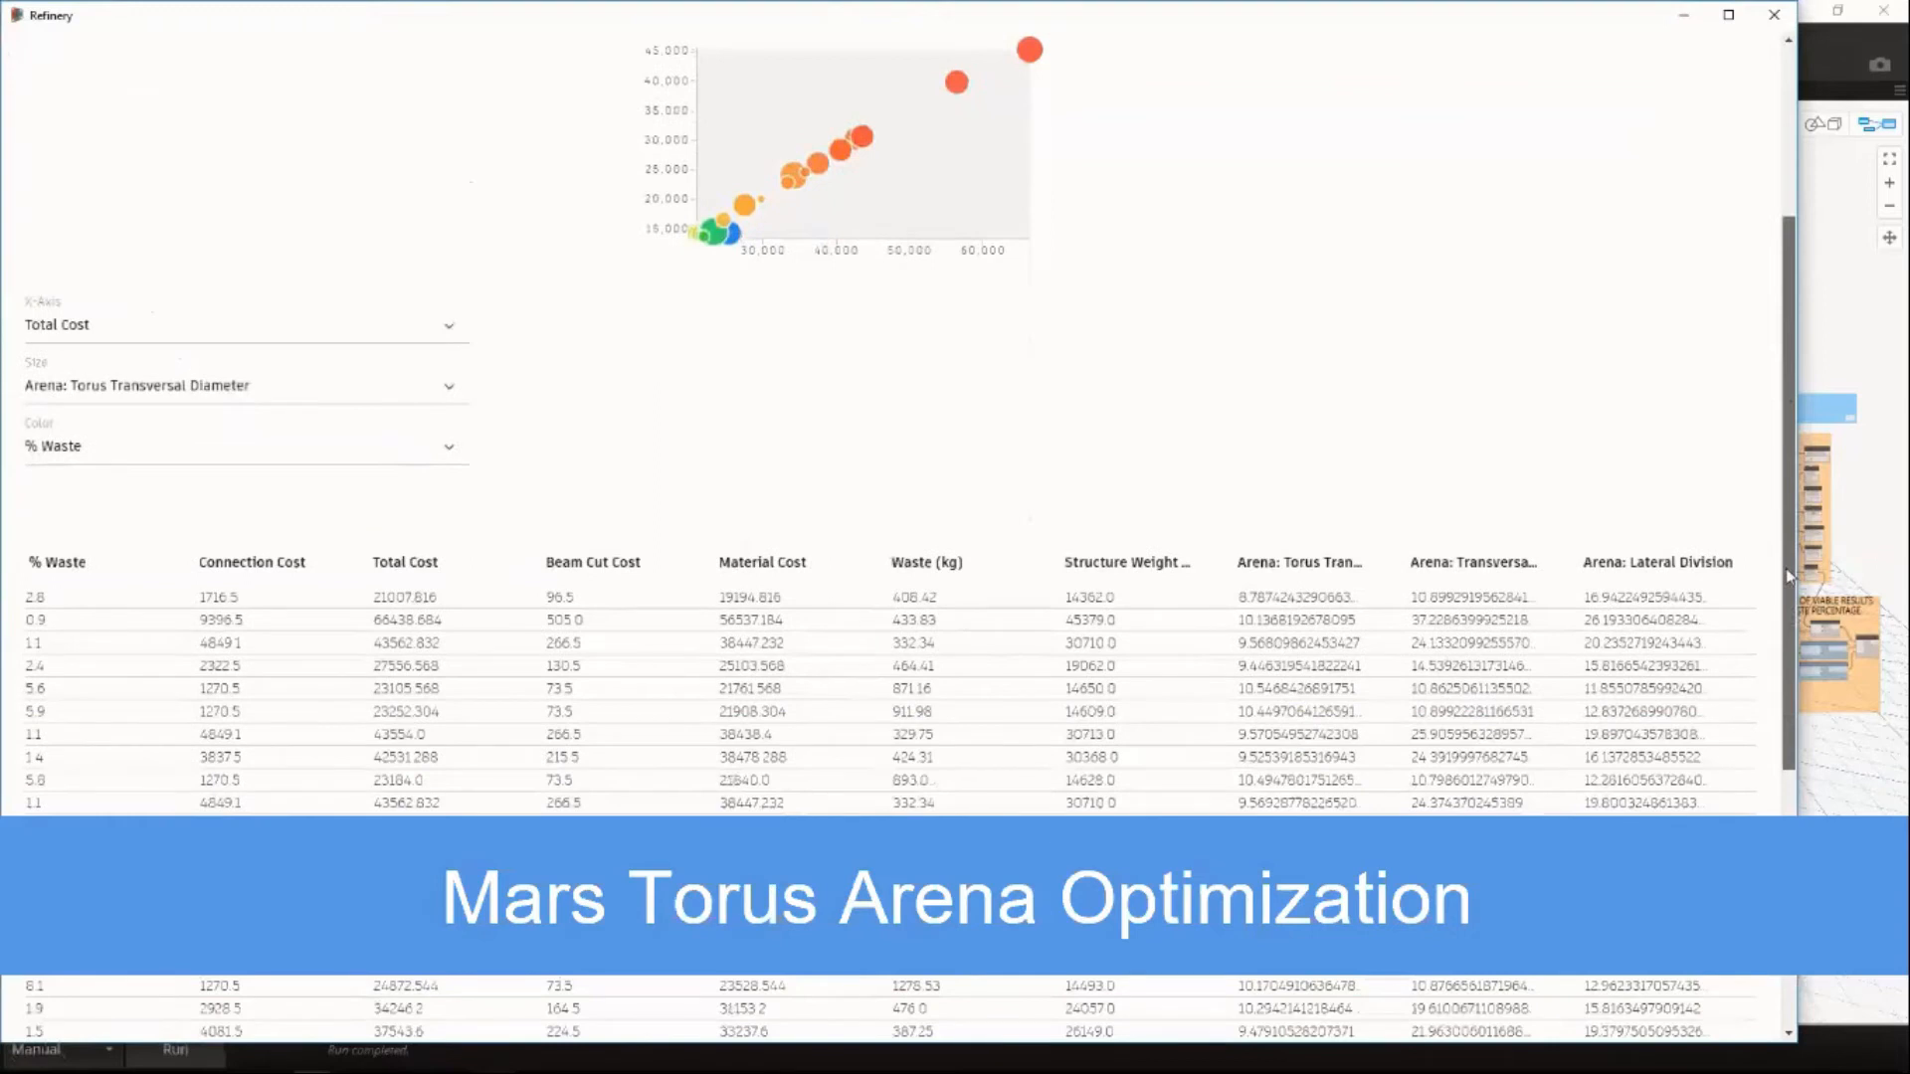
pyautogui.scroll(-2, 1787, 569)
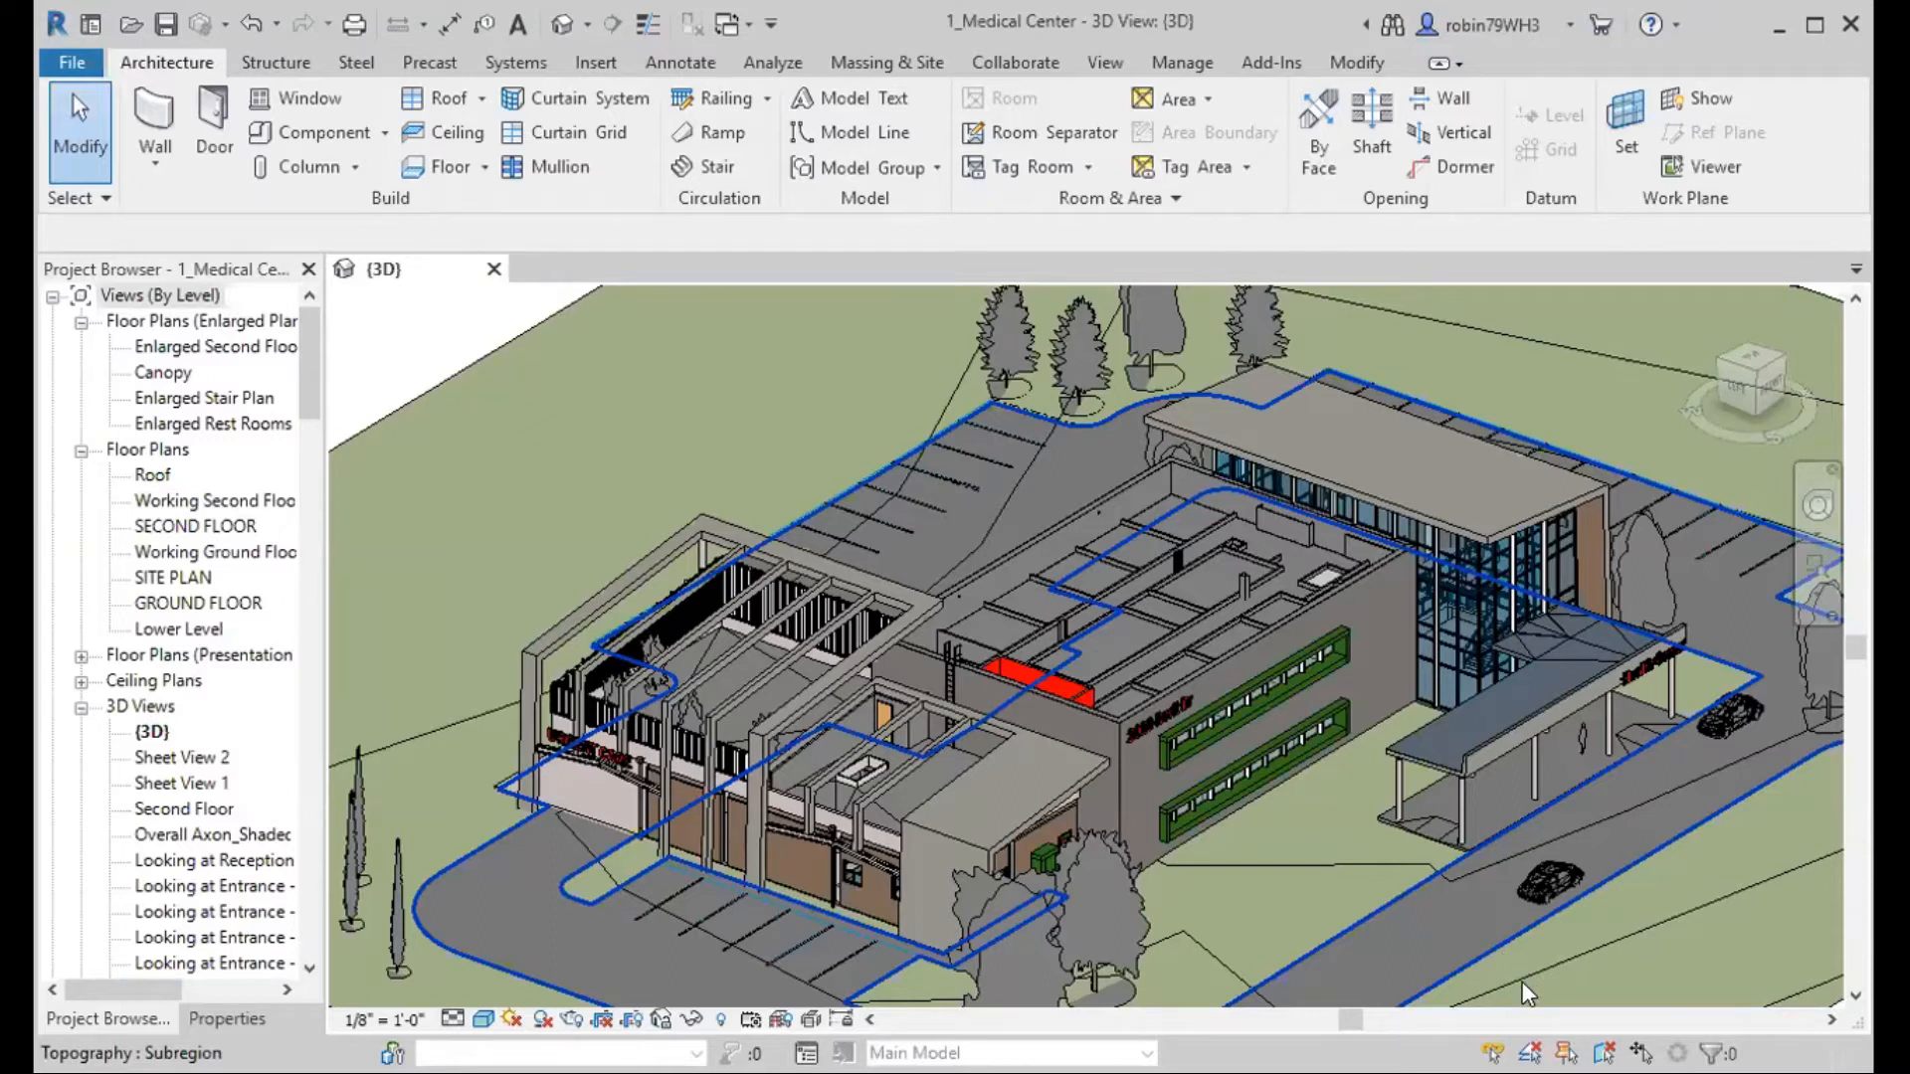
# Examine the medical center model's exterior and the open roof area of its main building from several angles.
pyautogui.keyDown('shift'); pyautogui.moveTo(1263, 865); pyautogui.dragTo(943, 796, button='middle'); pyautogui.keyUp('shift')
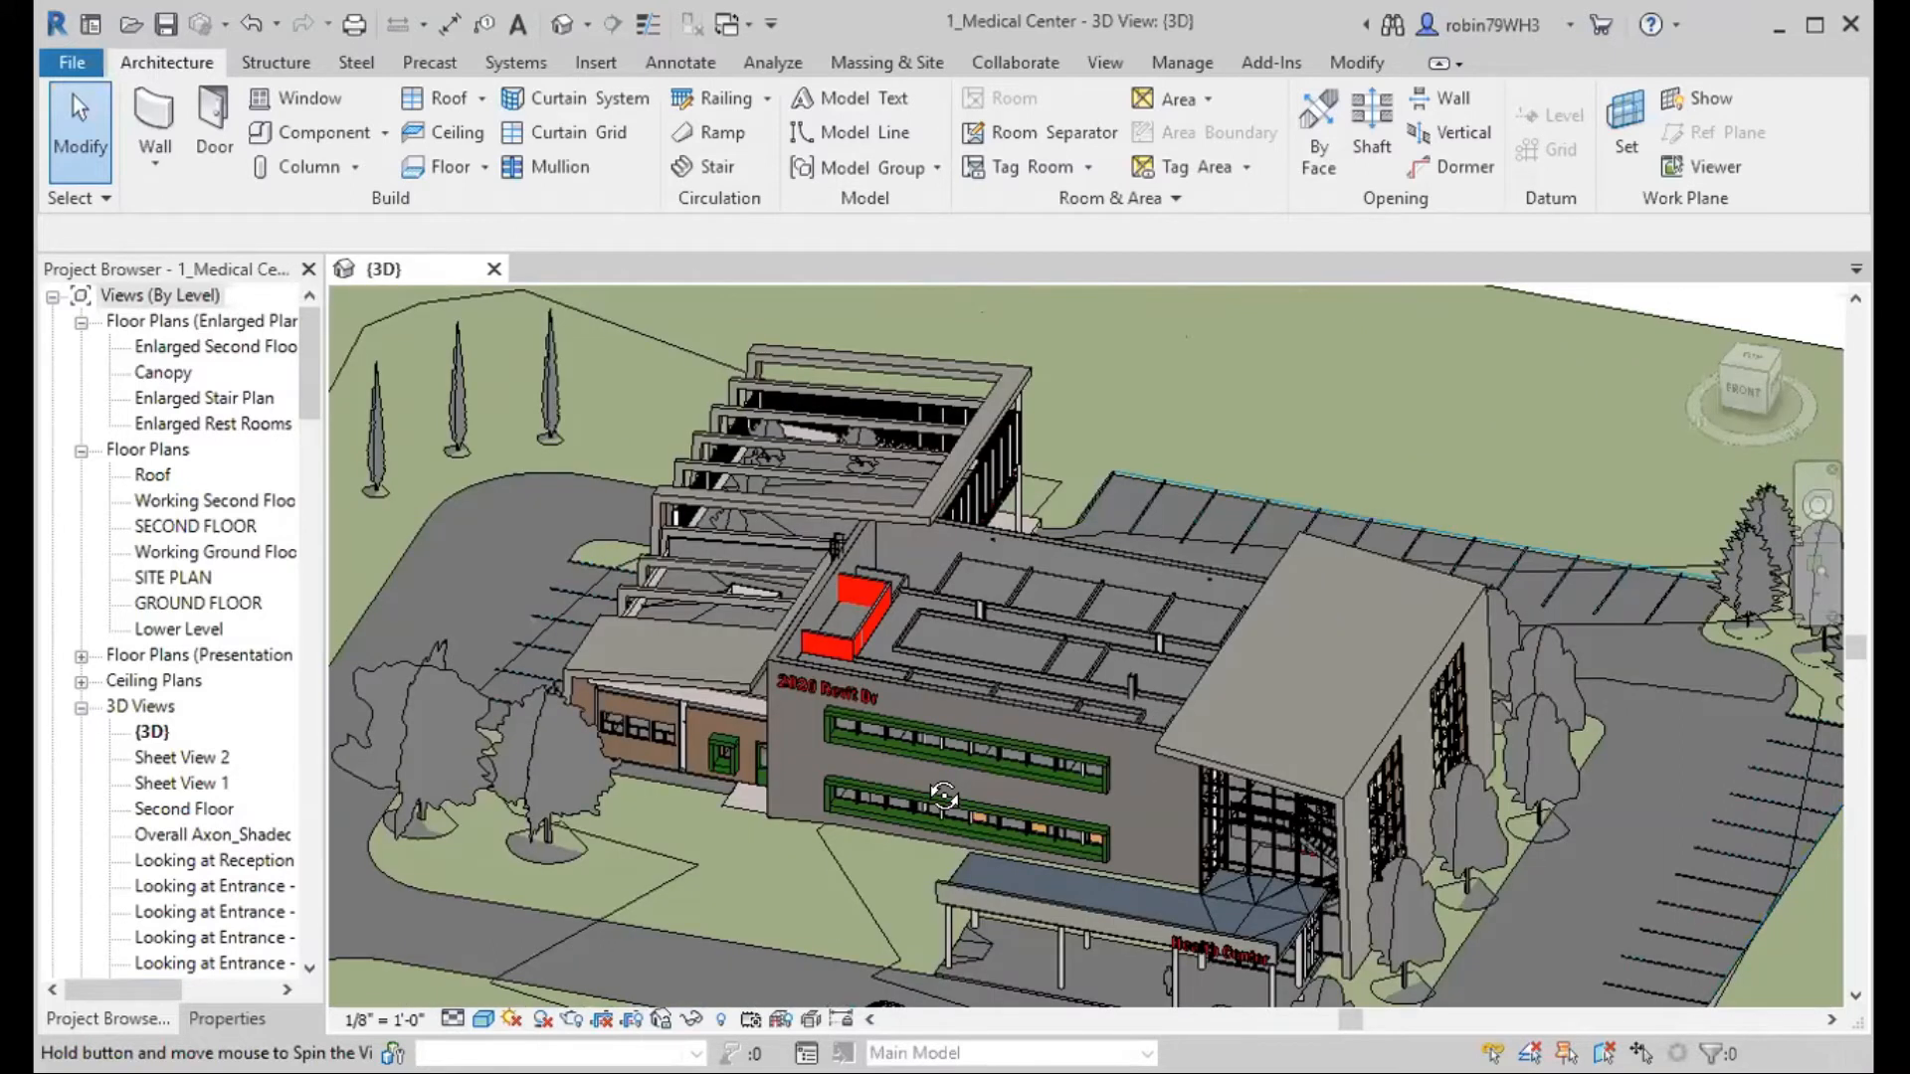
pyautogui.keyDown('shift'); pyautogui.moveTo(943, 796); pyautogui.dragTo(961, 796, button='middle'); pyautogui.keyUp('shift')
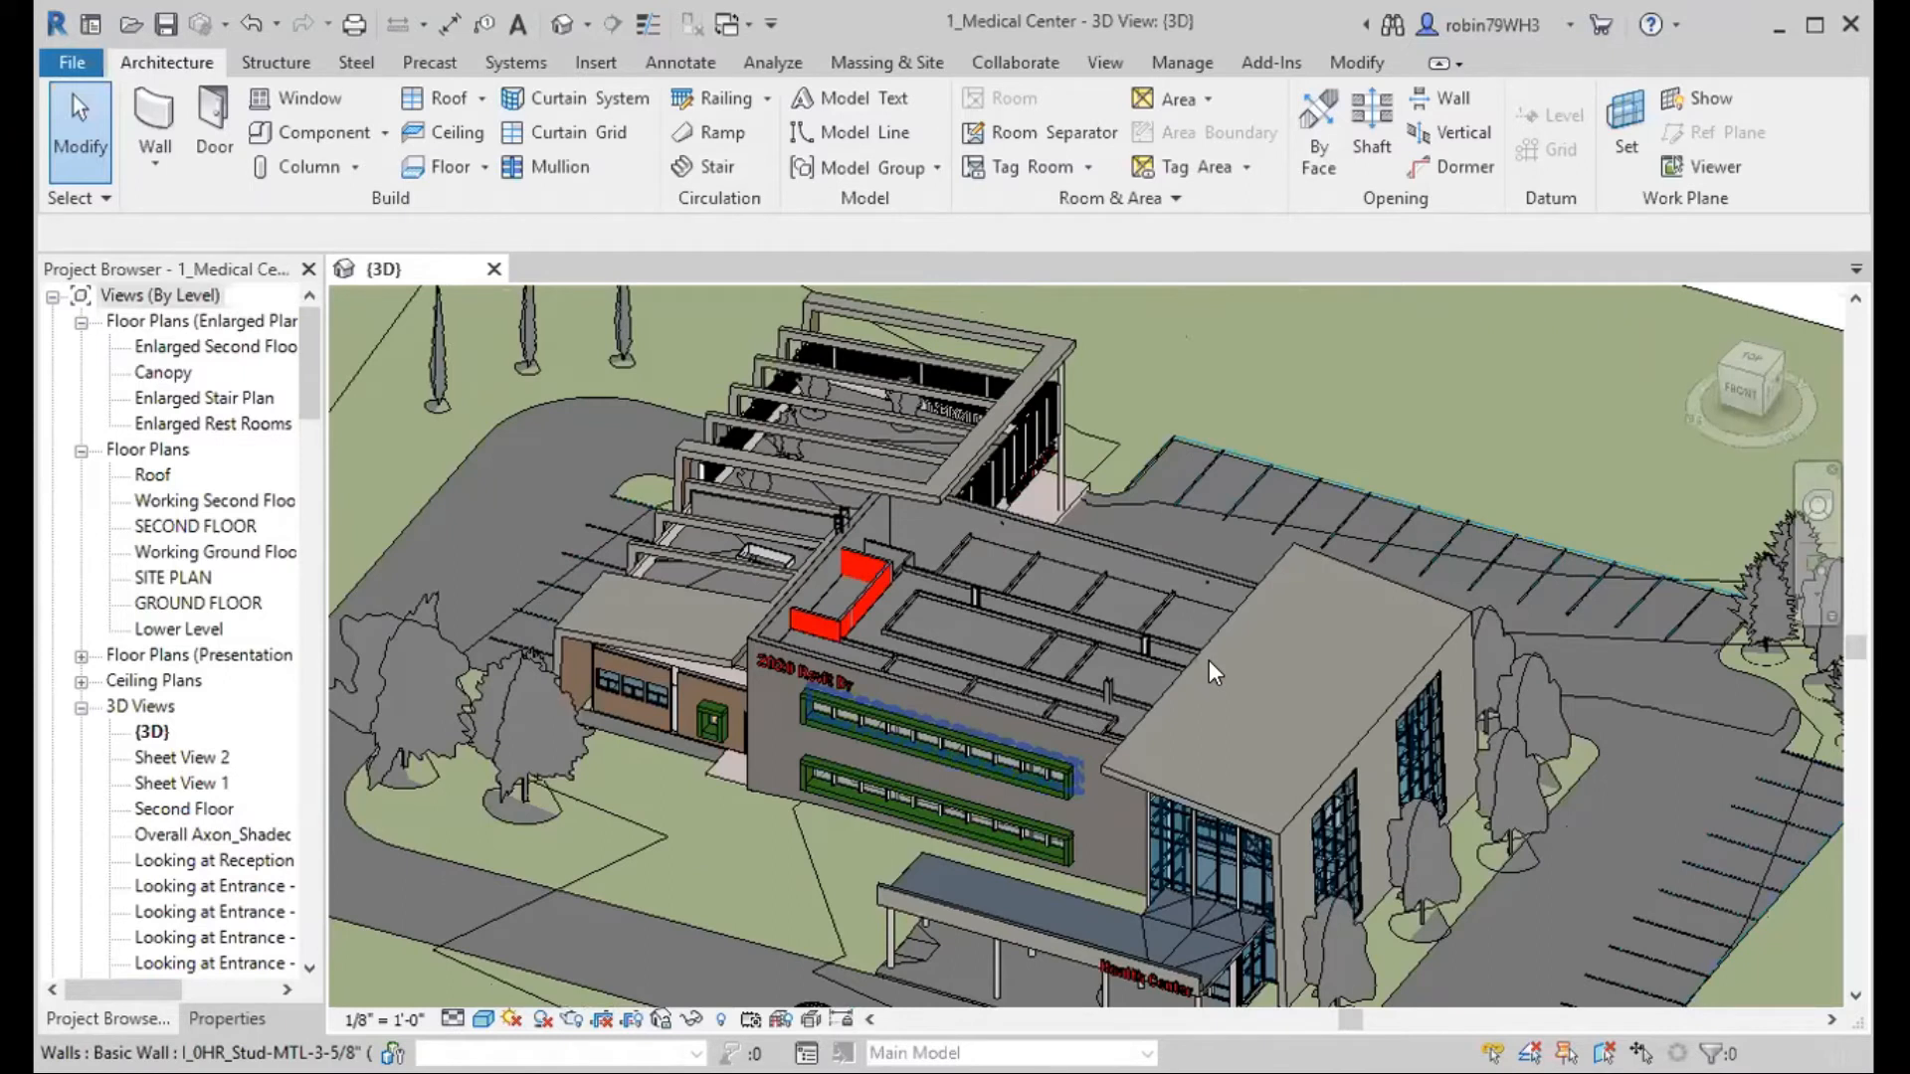
pyautogui.keyDown('shift'); pyautogui.moveTo(1214, 672); pyautogui.dragTo(1153, 701, button='middle'); pyautogui.keyUp('shift')
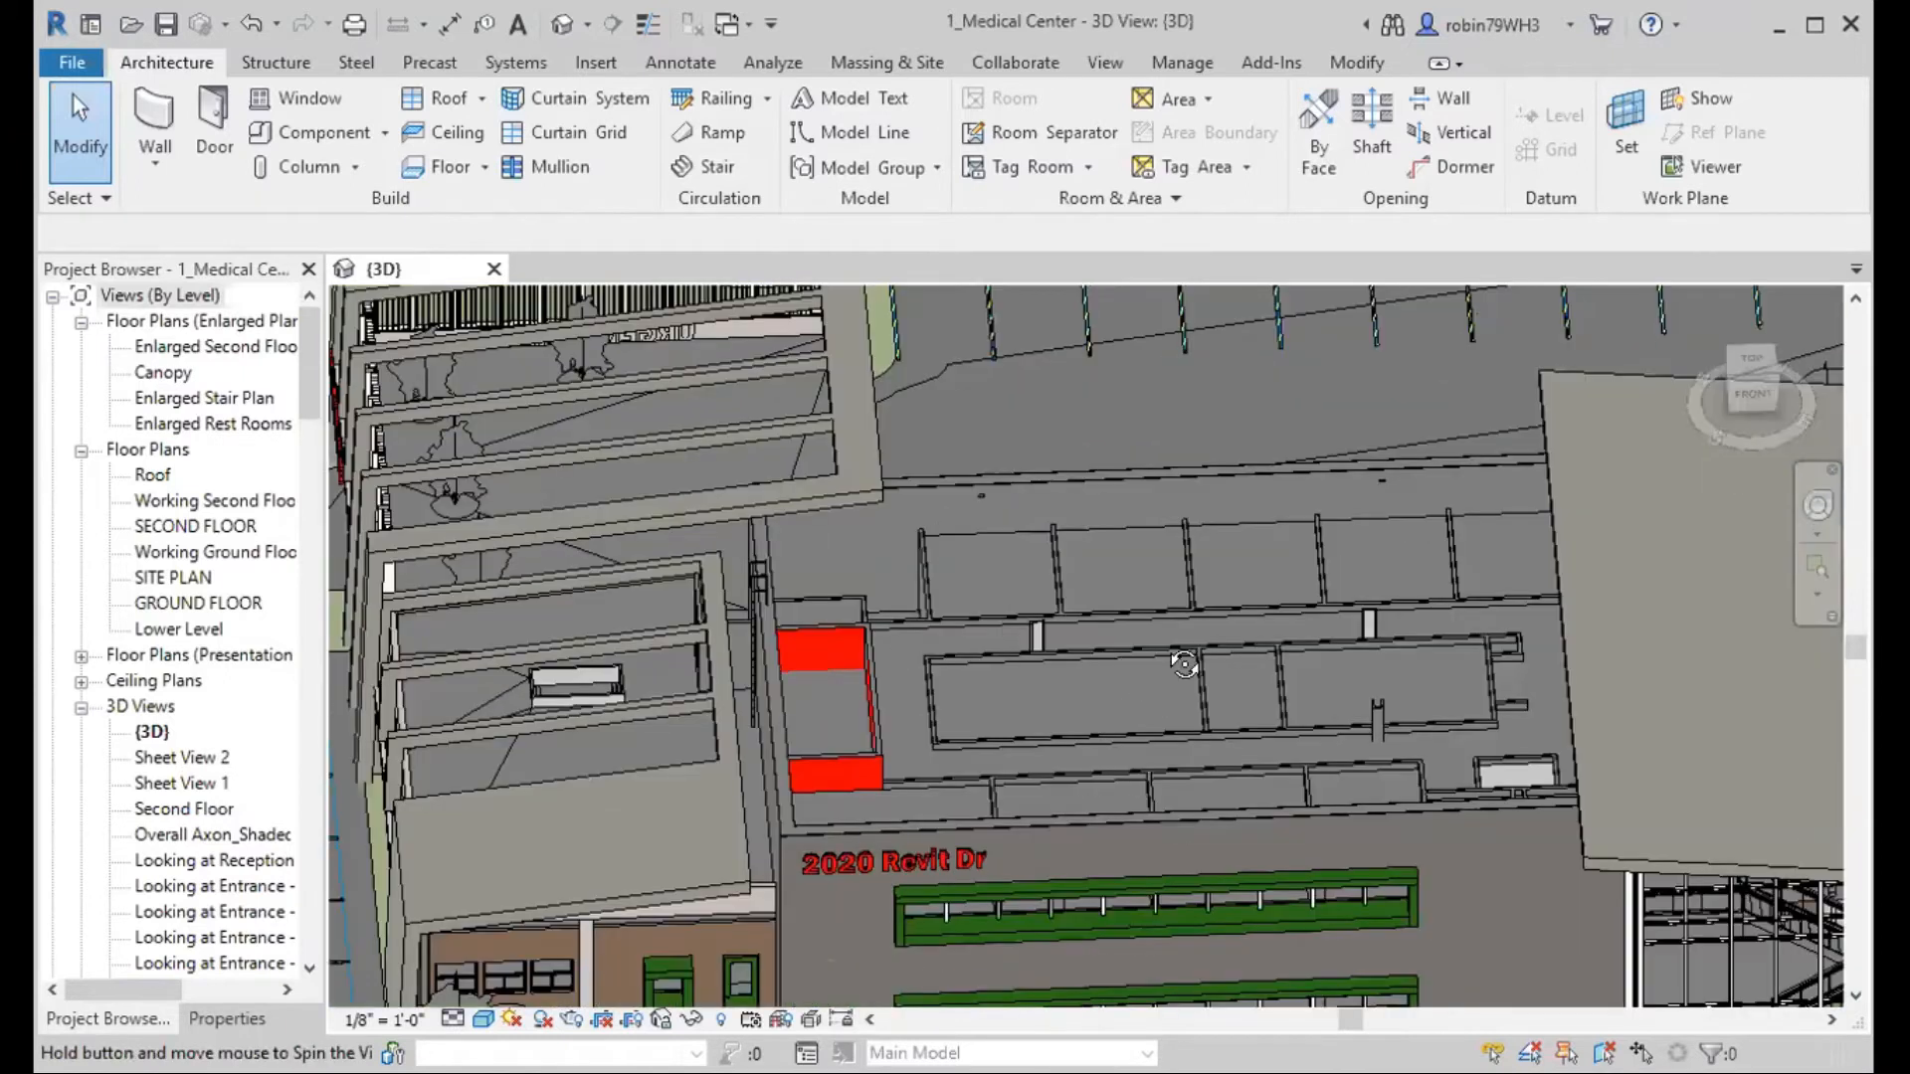
pyautogui.keyDown('shift'); pyautogui.moveTo(1277, 625); pyautogui.dragTo(1200, 630, button='middle'); pyautogui.keyUp('shift')
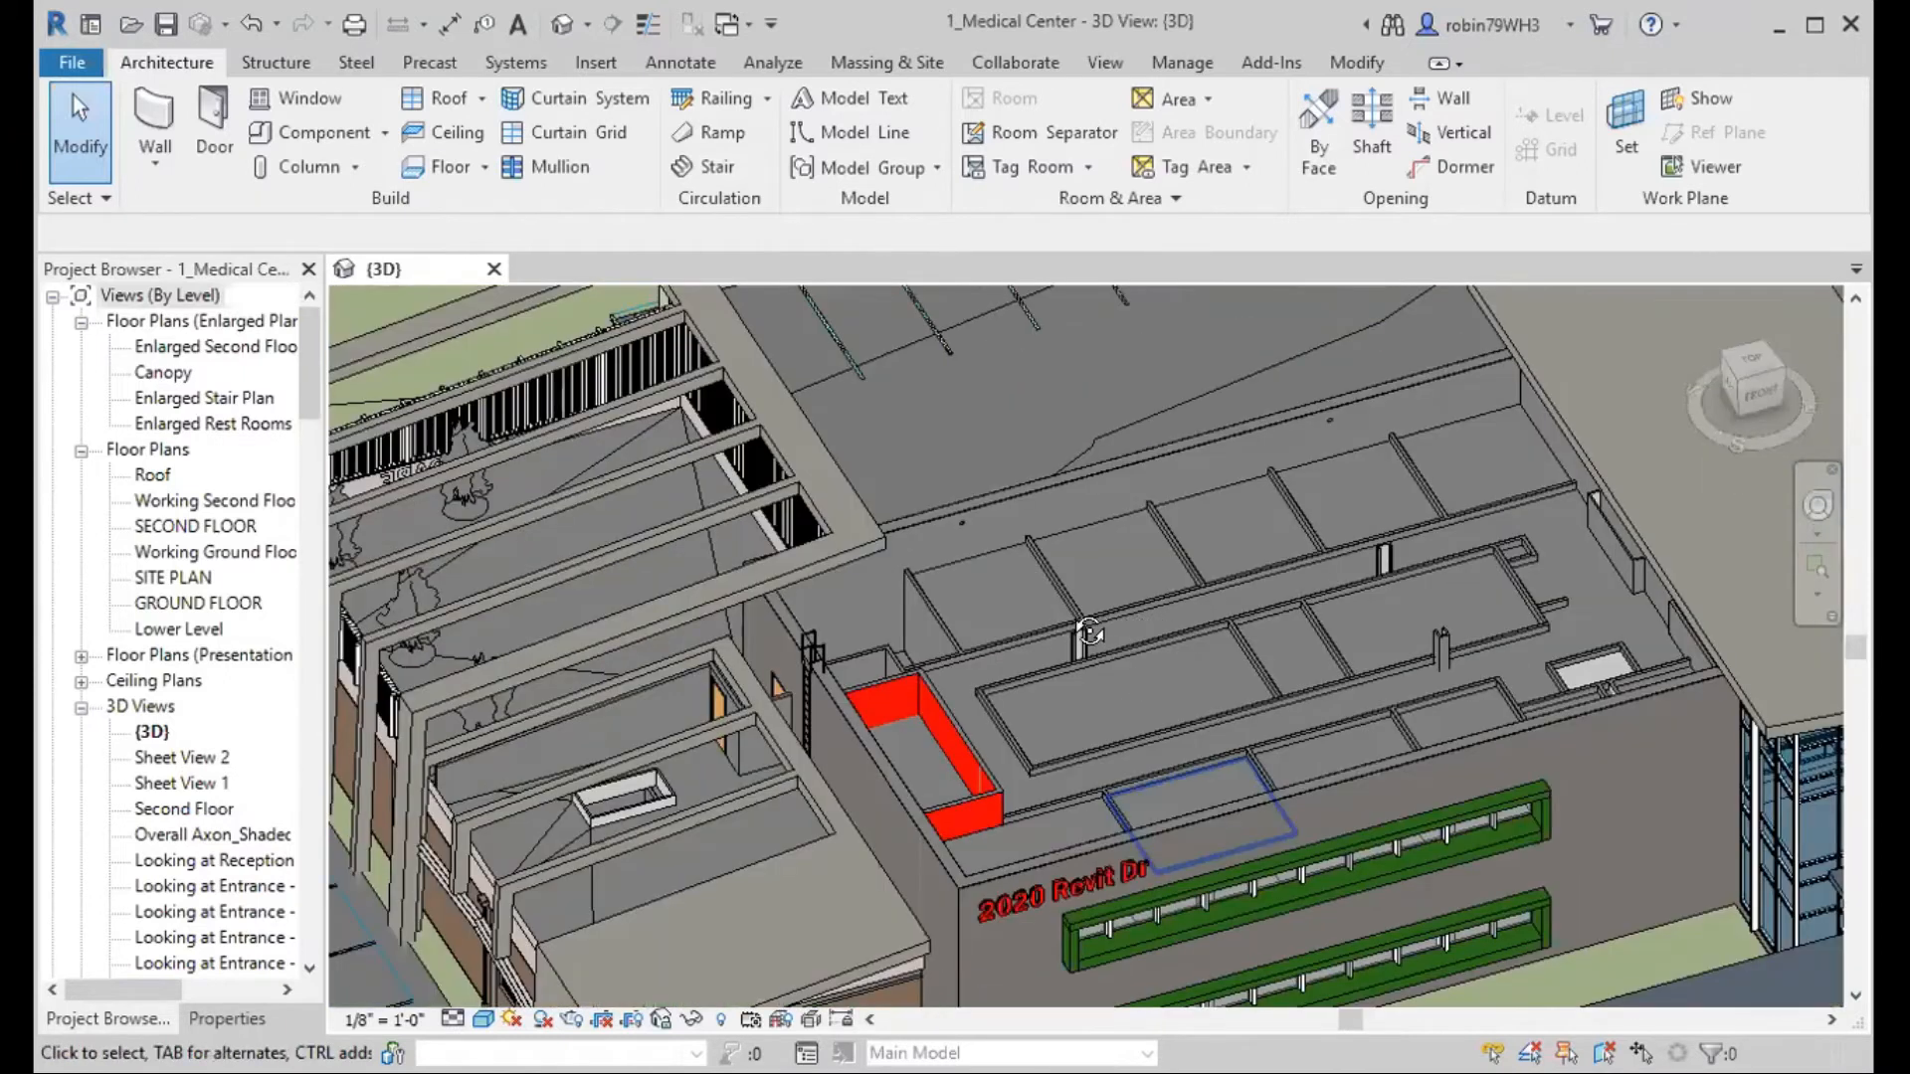
pyautogui.keyDown('shift'); pyautogui.moveTo(932, 617); pyautogui.dragTo(990, 617, button='middle'); pyautogui.keyUp('shift')
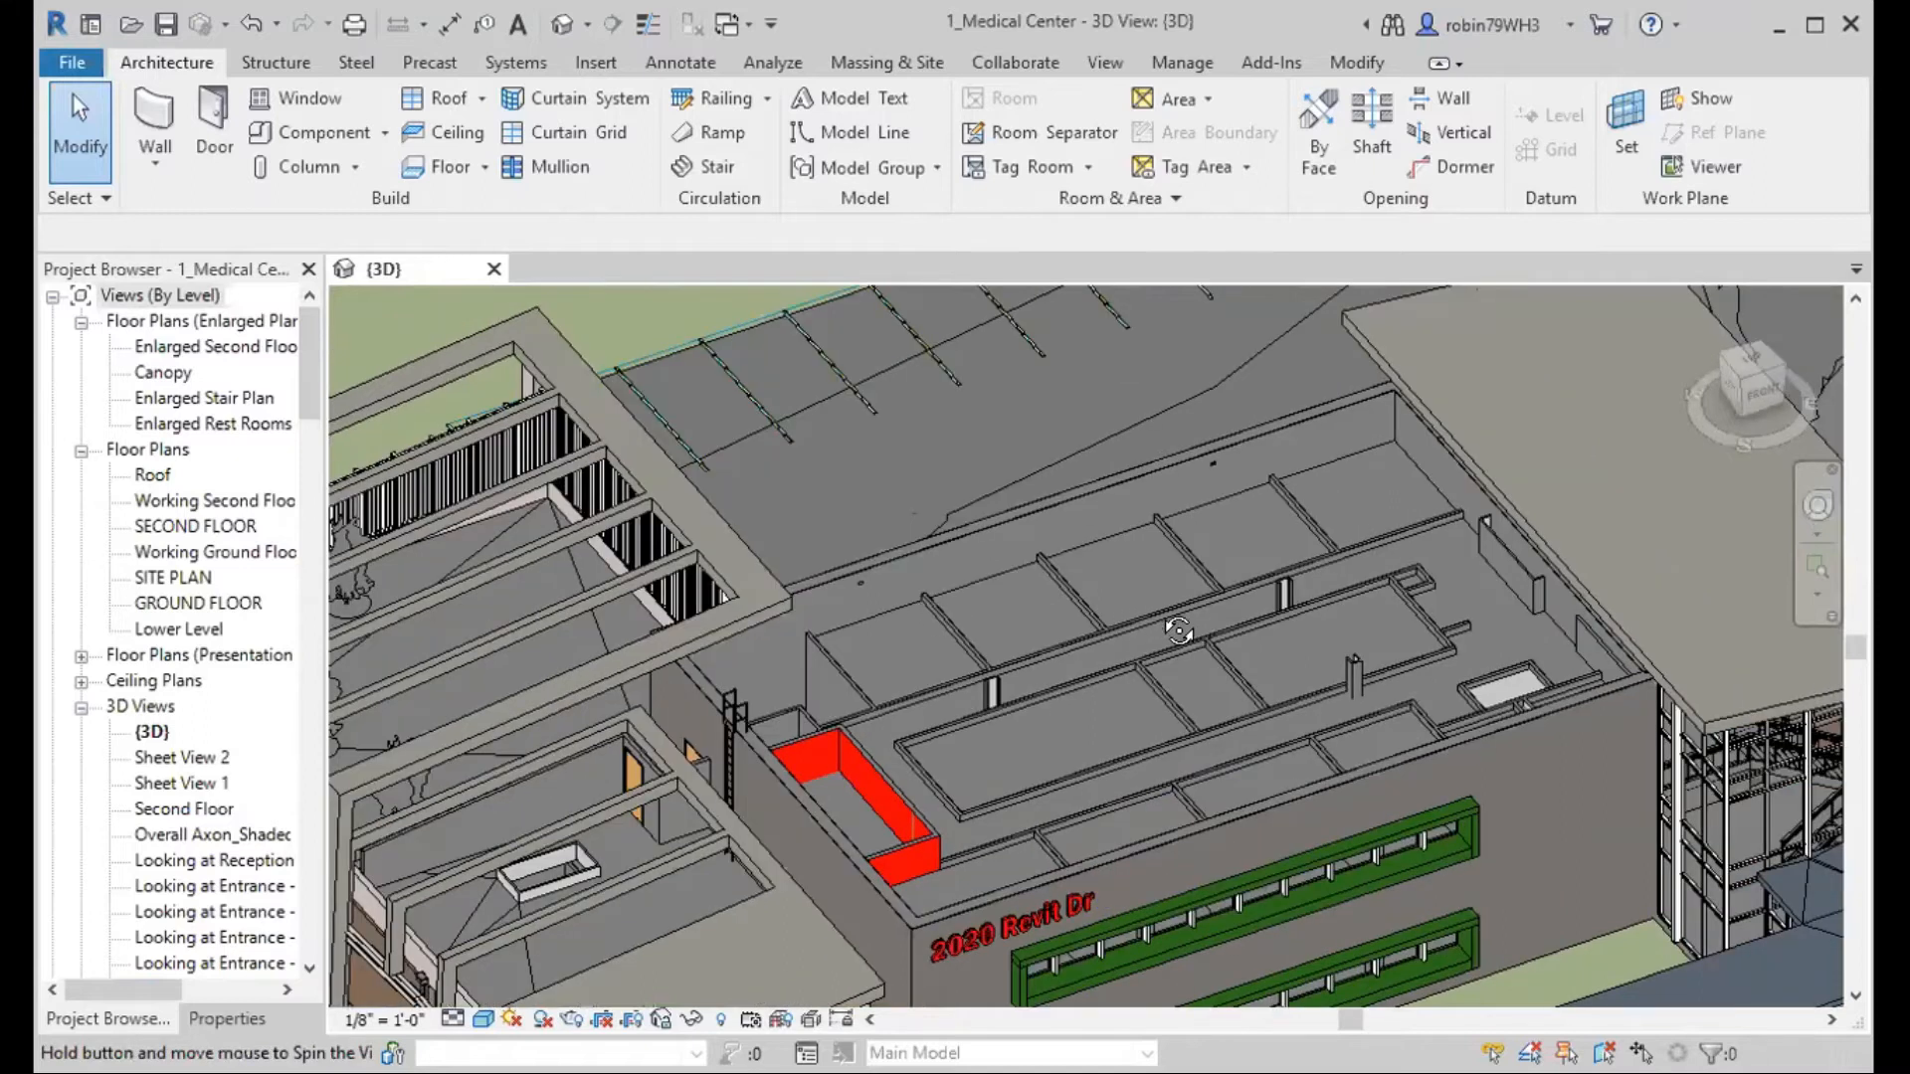
pyautogui.keyDown('shift'); pyautogui.moveTo(1326, 600); pyautogui.dragTo(1184, 609, button='middle'); pyautogui.keyUp('shift')
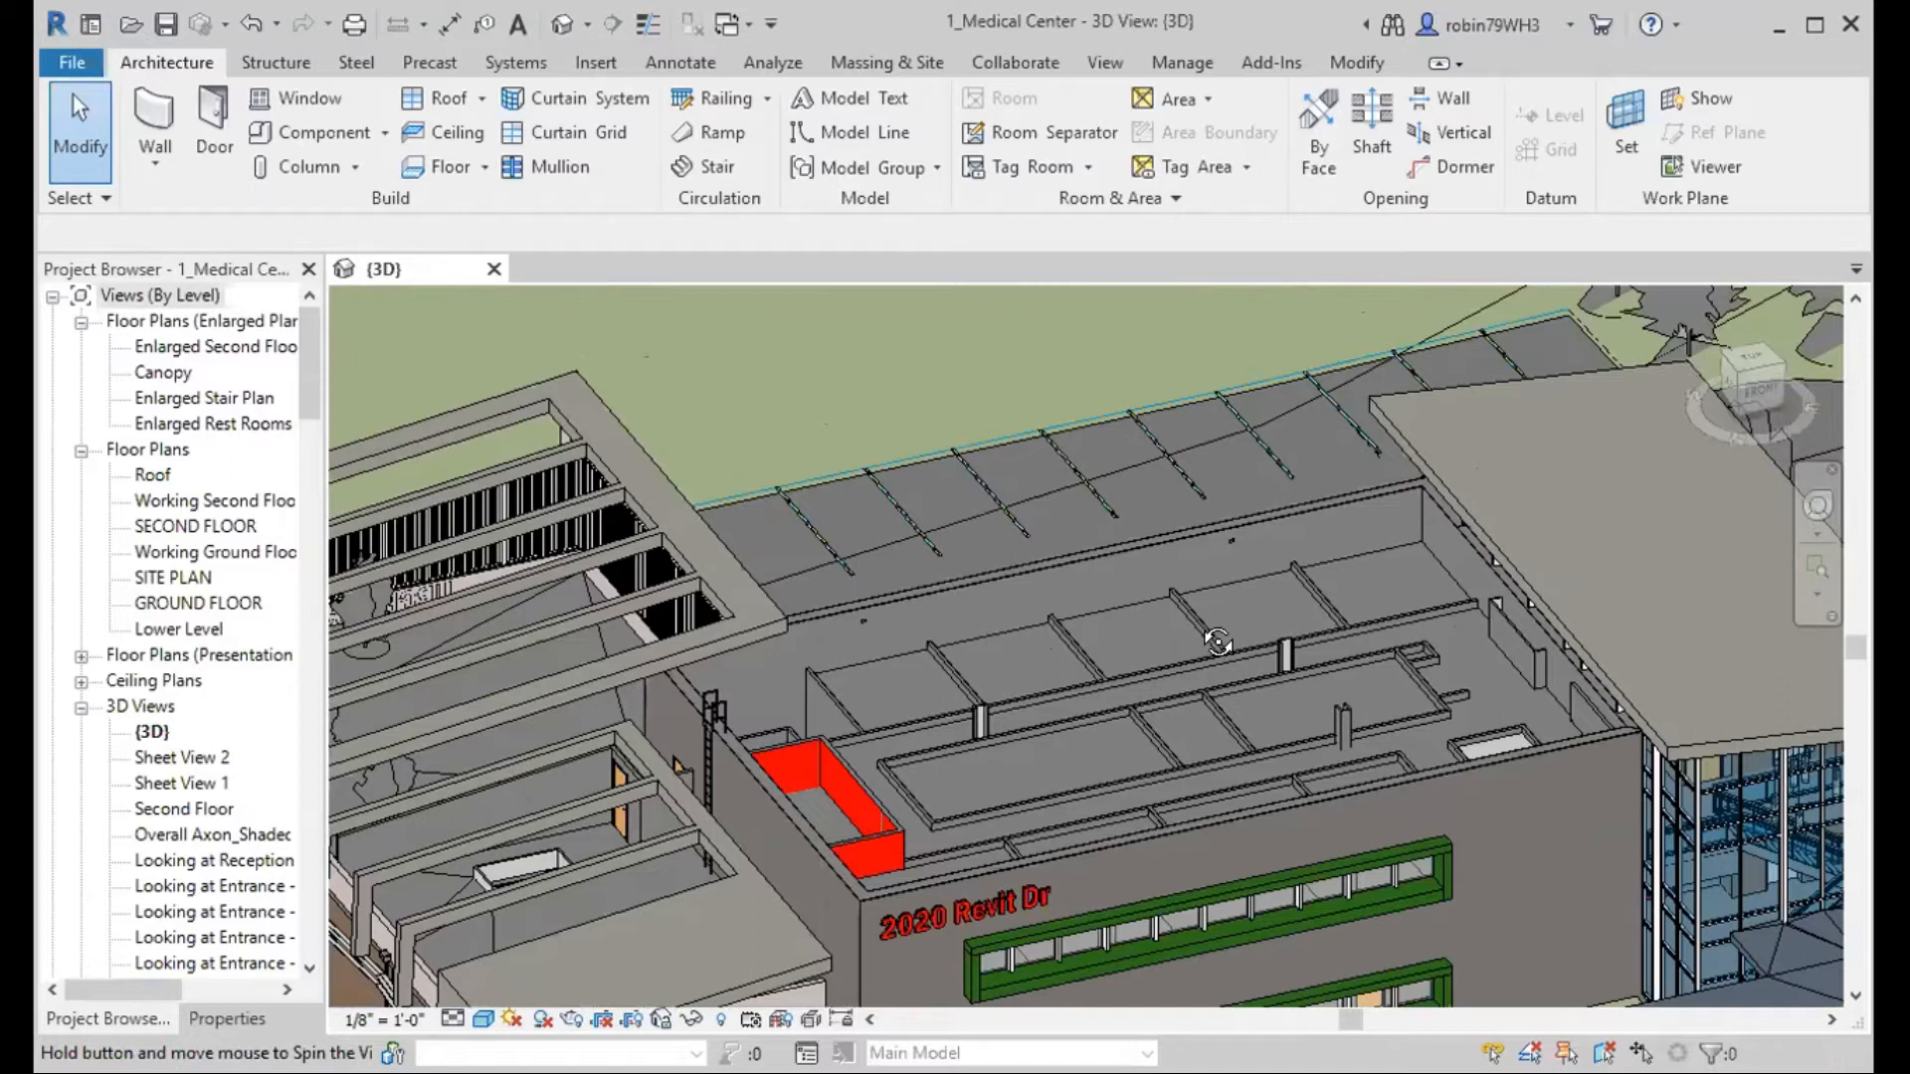
pyautogui.keyDown('shift'); pyautogui.moveTo(1218, 642); pyautogui.dragTo(1054, 479, button='middle'); pyautogui.keyUp('shift')
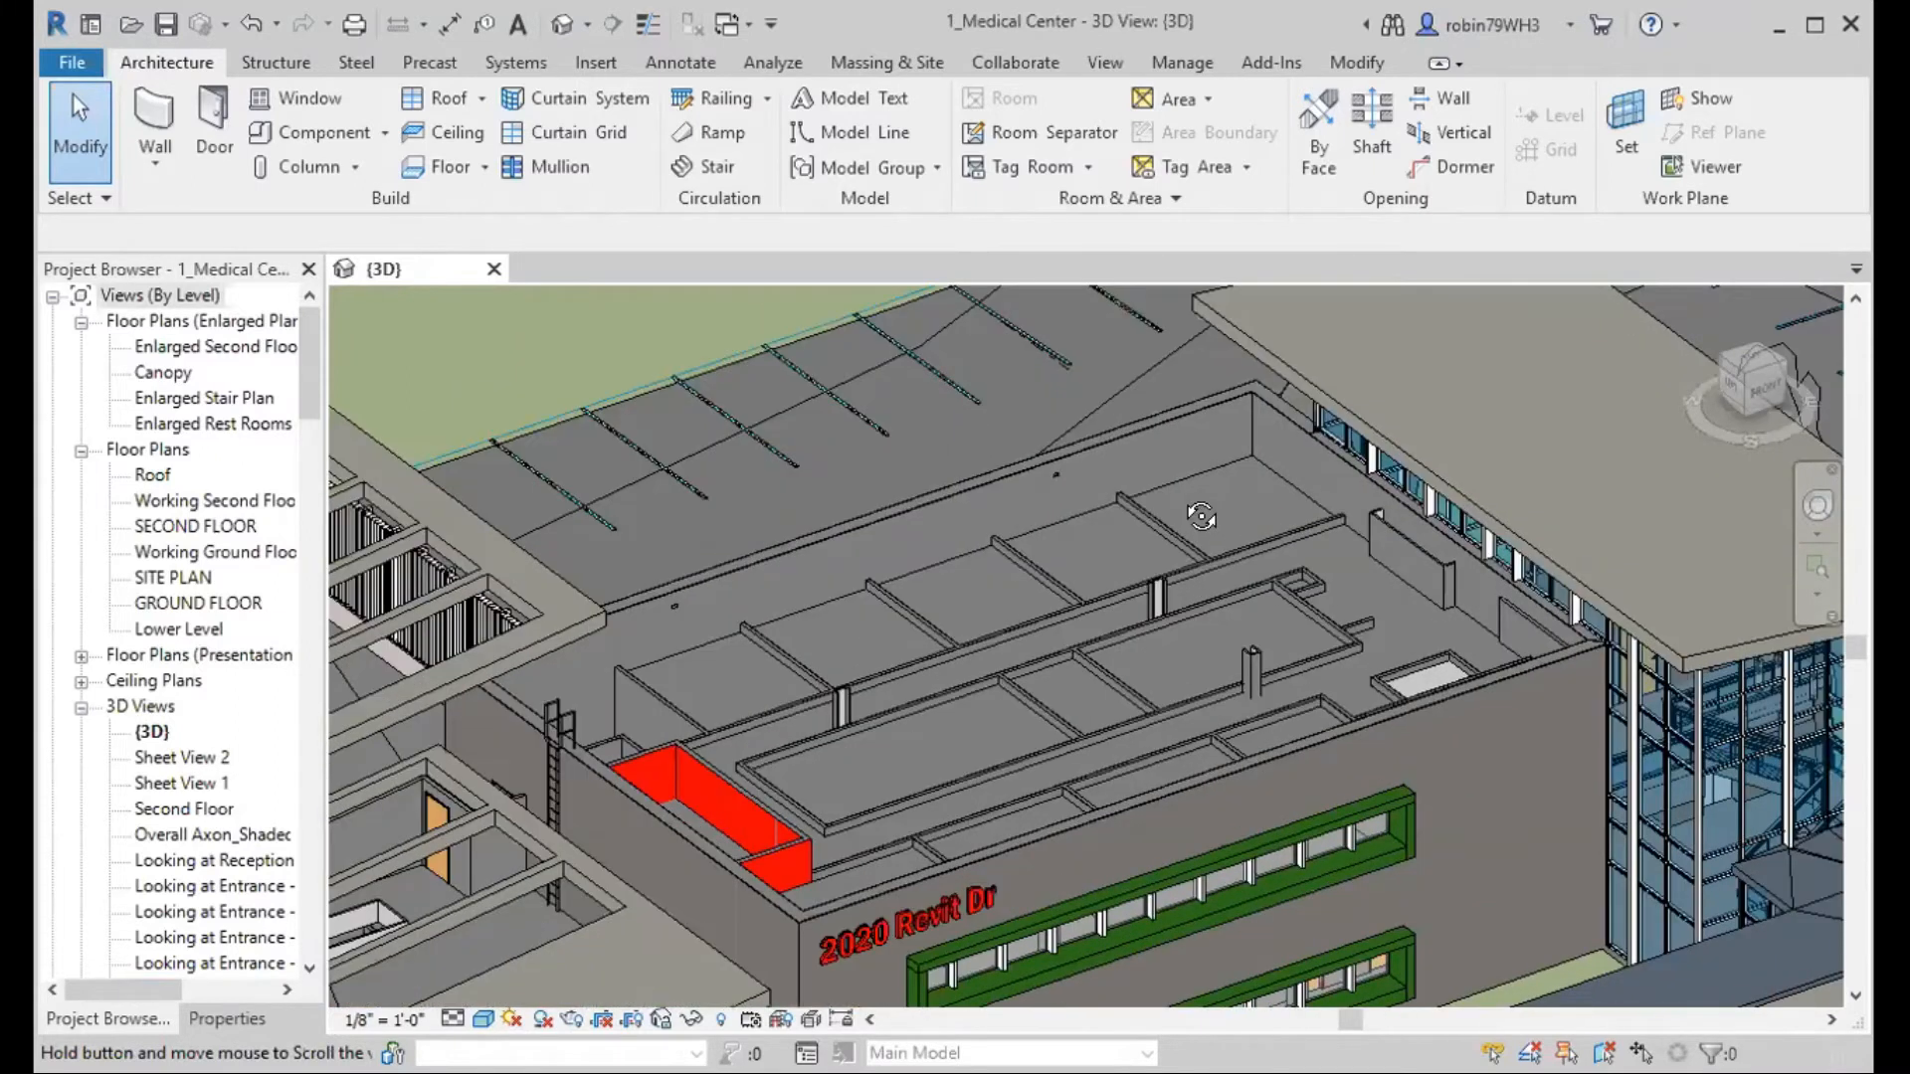
pyautogui.keyDown('shift'); pyautogui.moveTo(1562, 404); pyautogui.dragTo(1244, 513, button='middle'); pyautogui.keyUp('shift')
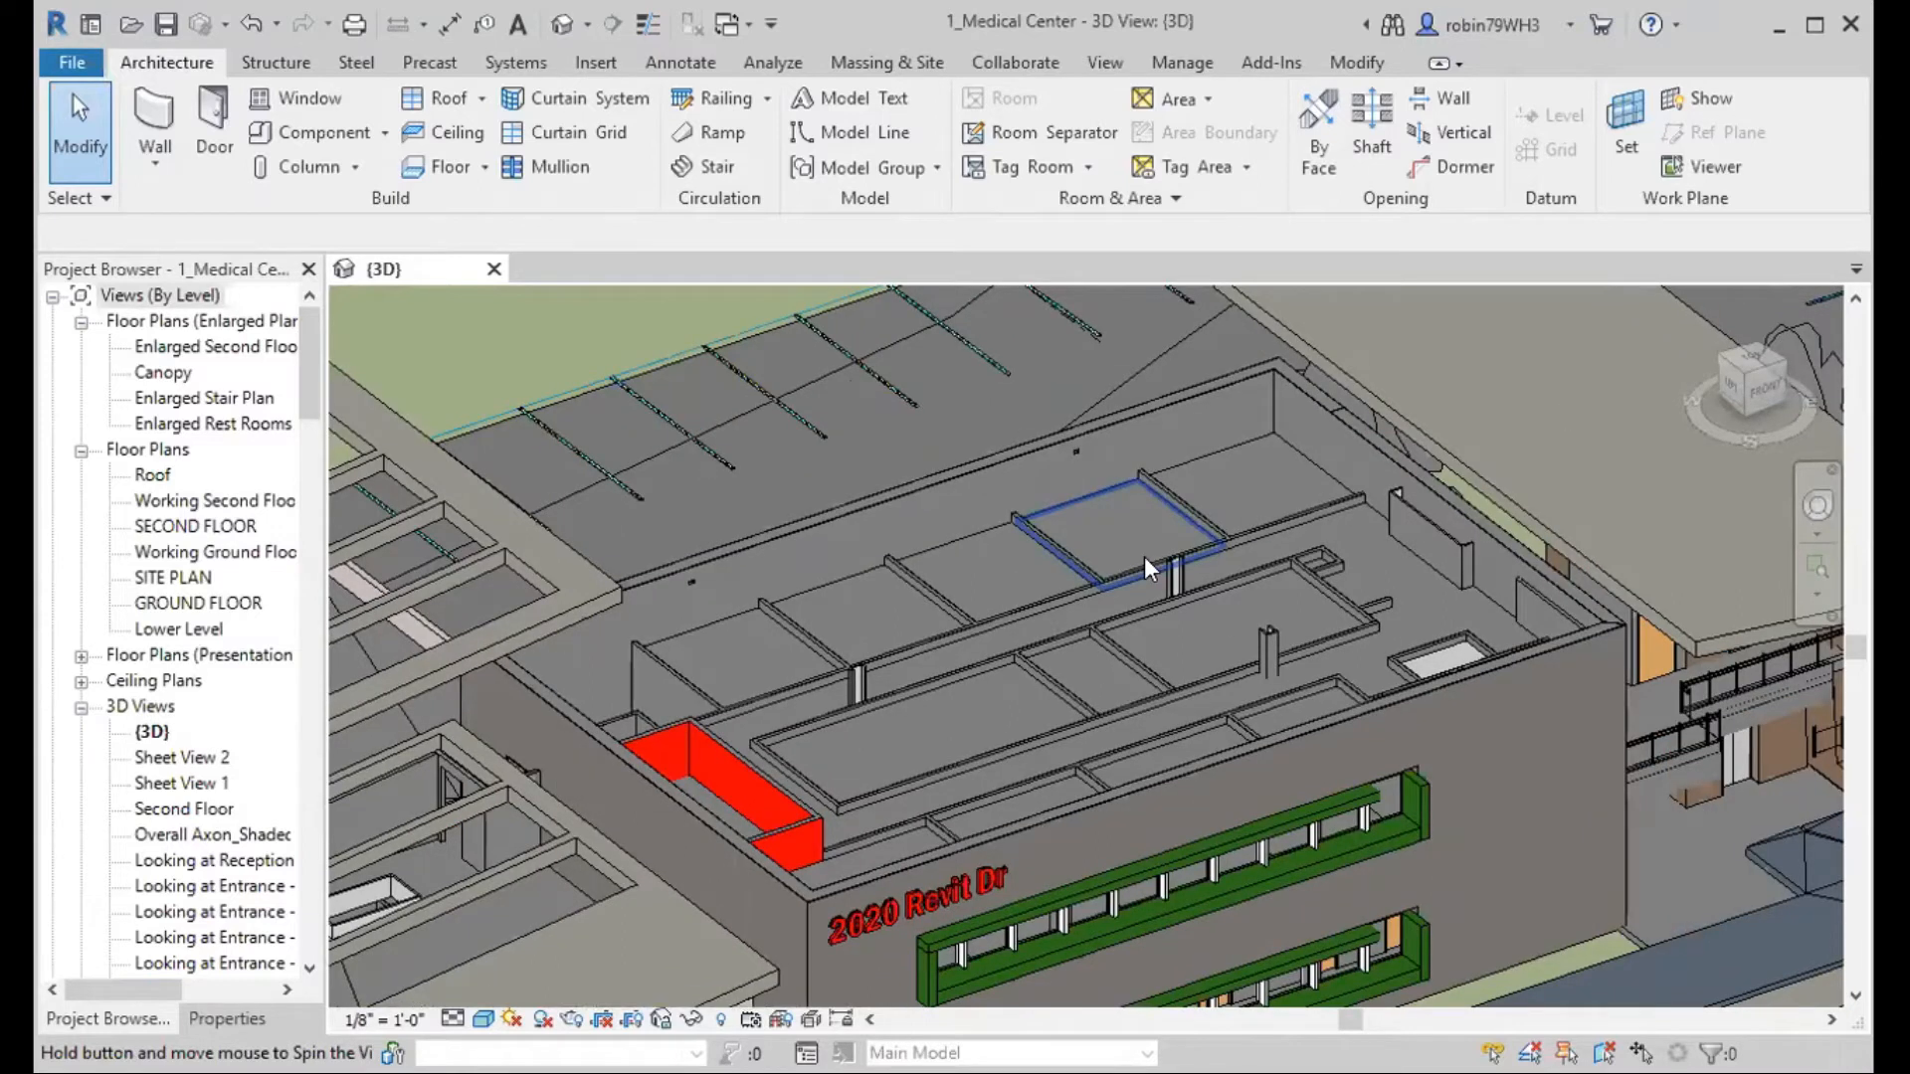
pyautogui.keyDown('shift'); pyautogui.moveTo(1157, 553); pyautogui.dragTo(199, 989, button='middle'); pyautogui.keyUp('shift')
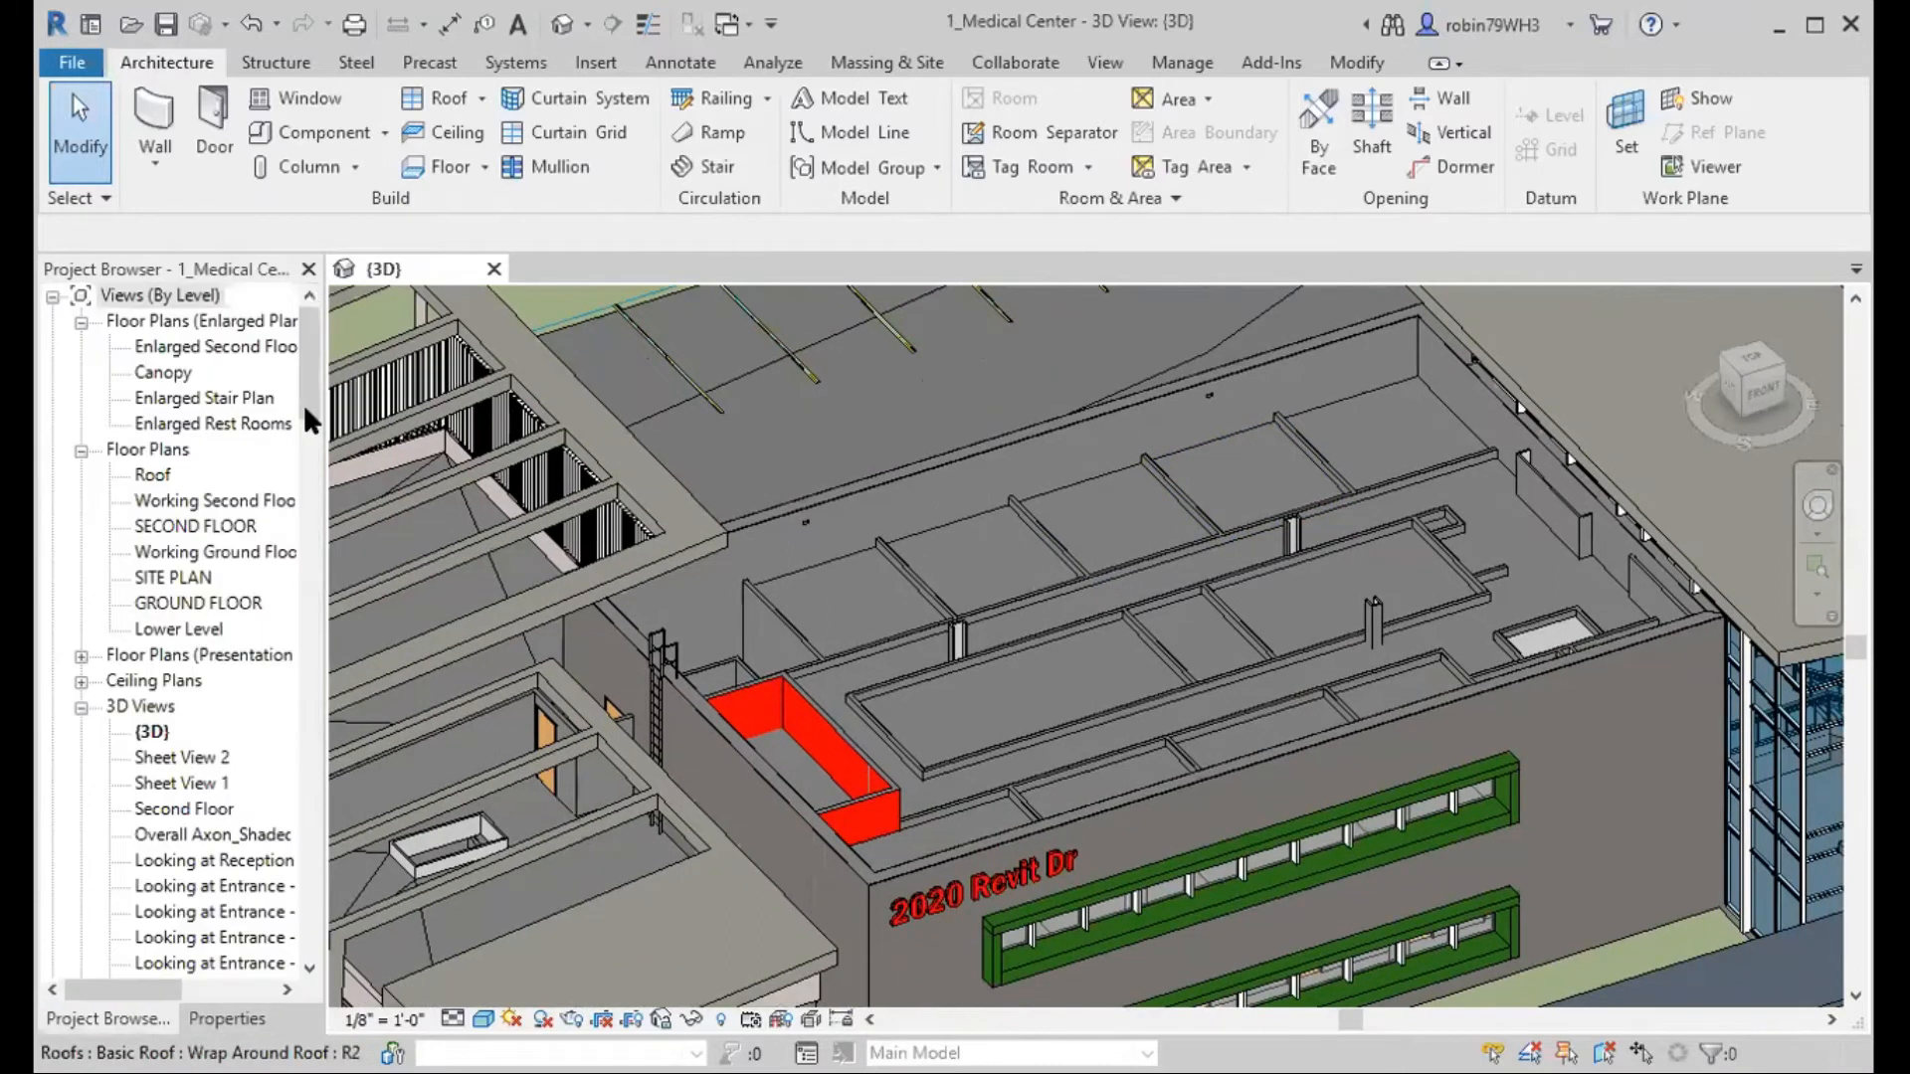
# Locate and select the New Roof type under the Mass families in the project browser.
pyautogui.scroll(-3, 306, 620)
pyautogui.scroll(-10, 315, 791)
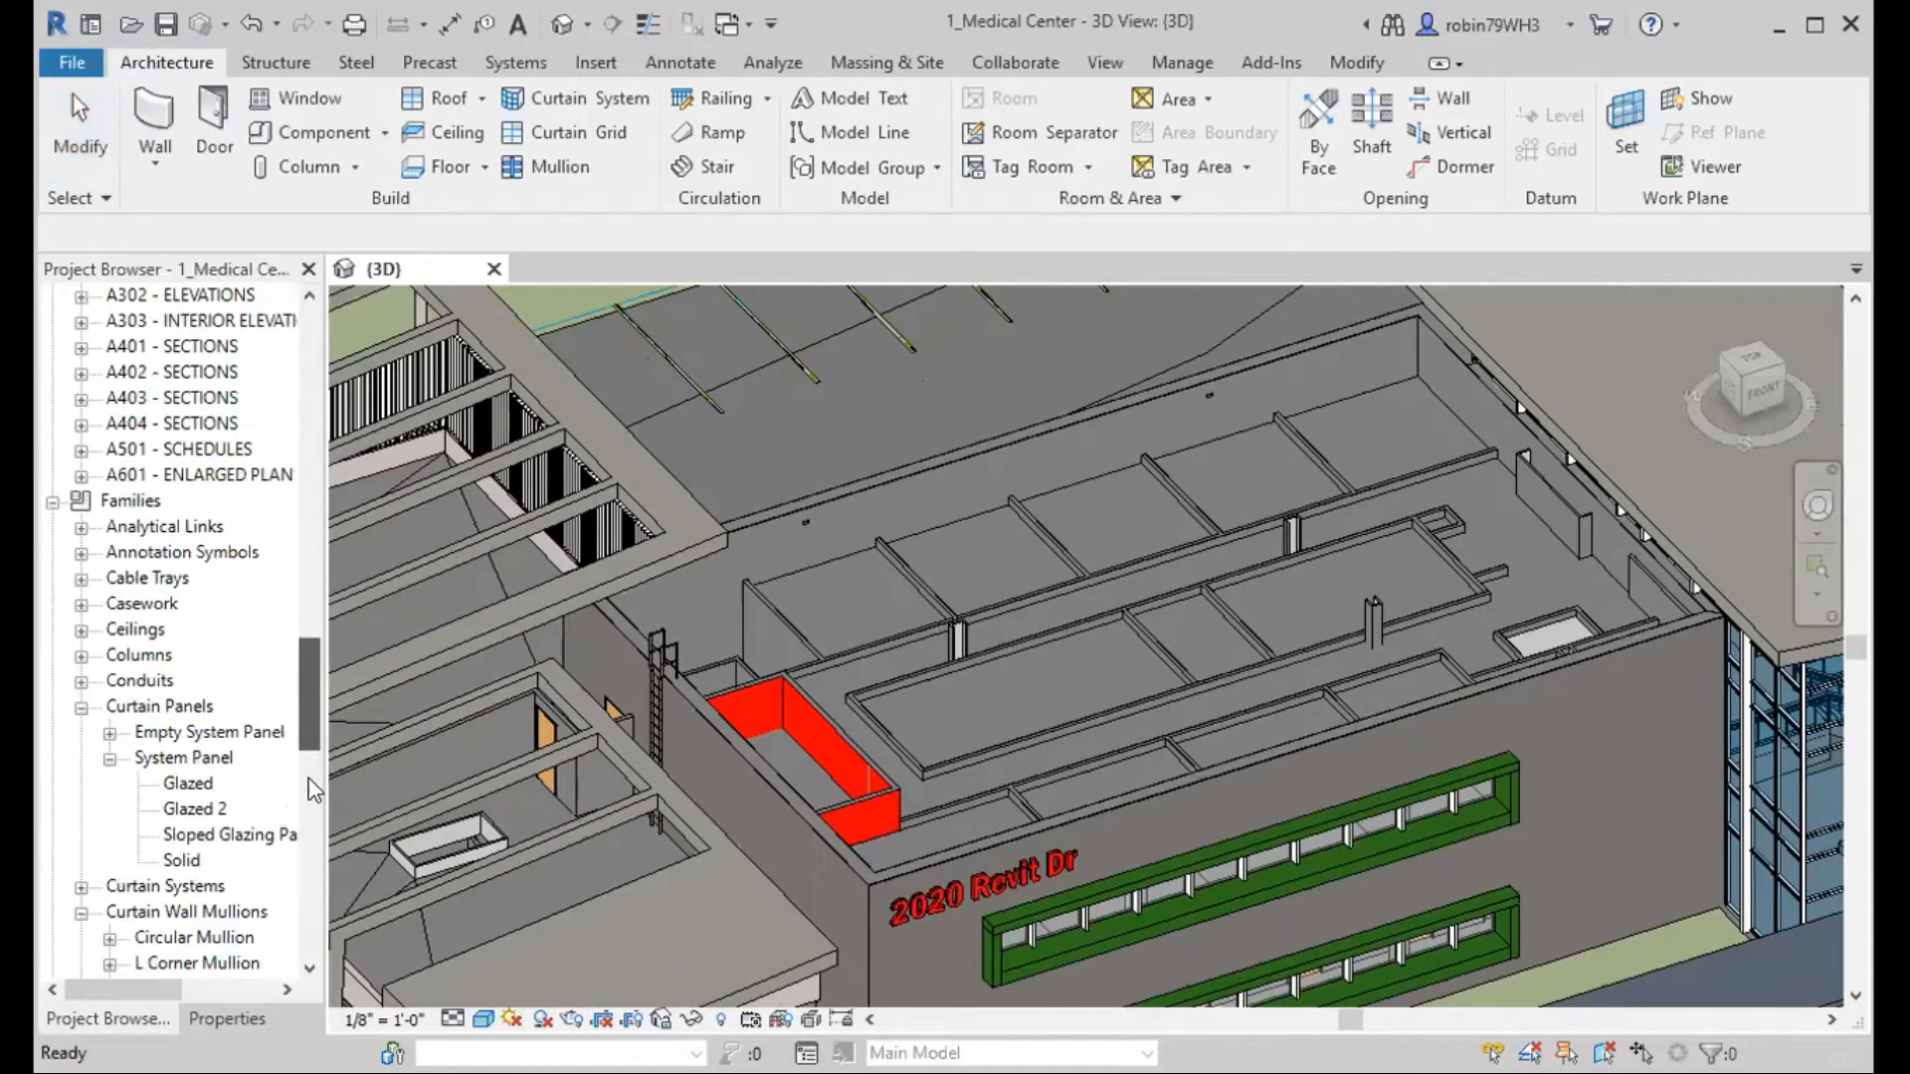
pyautogui.scroll(-11, 315, 791)
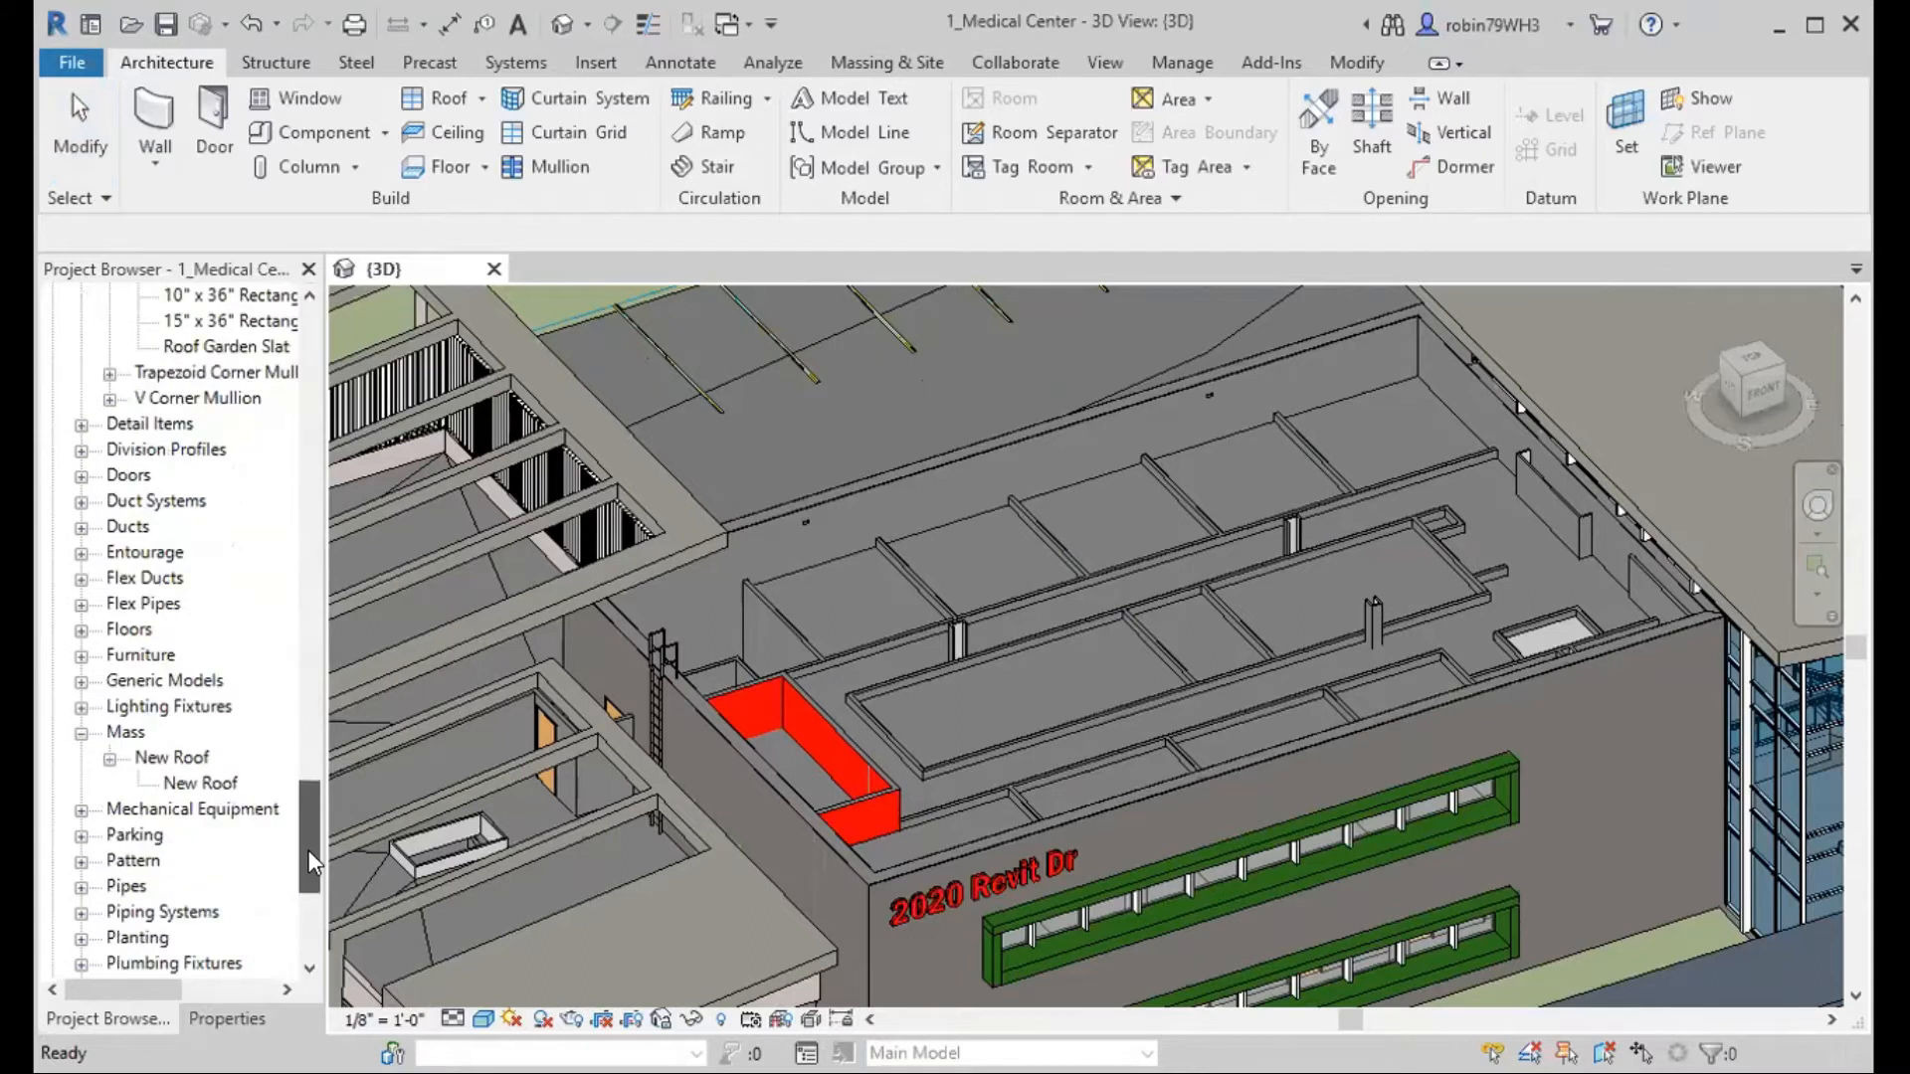
pyautogui.click(200, 783)
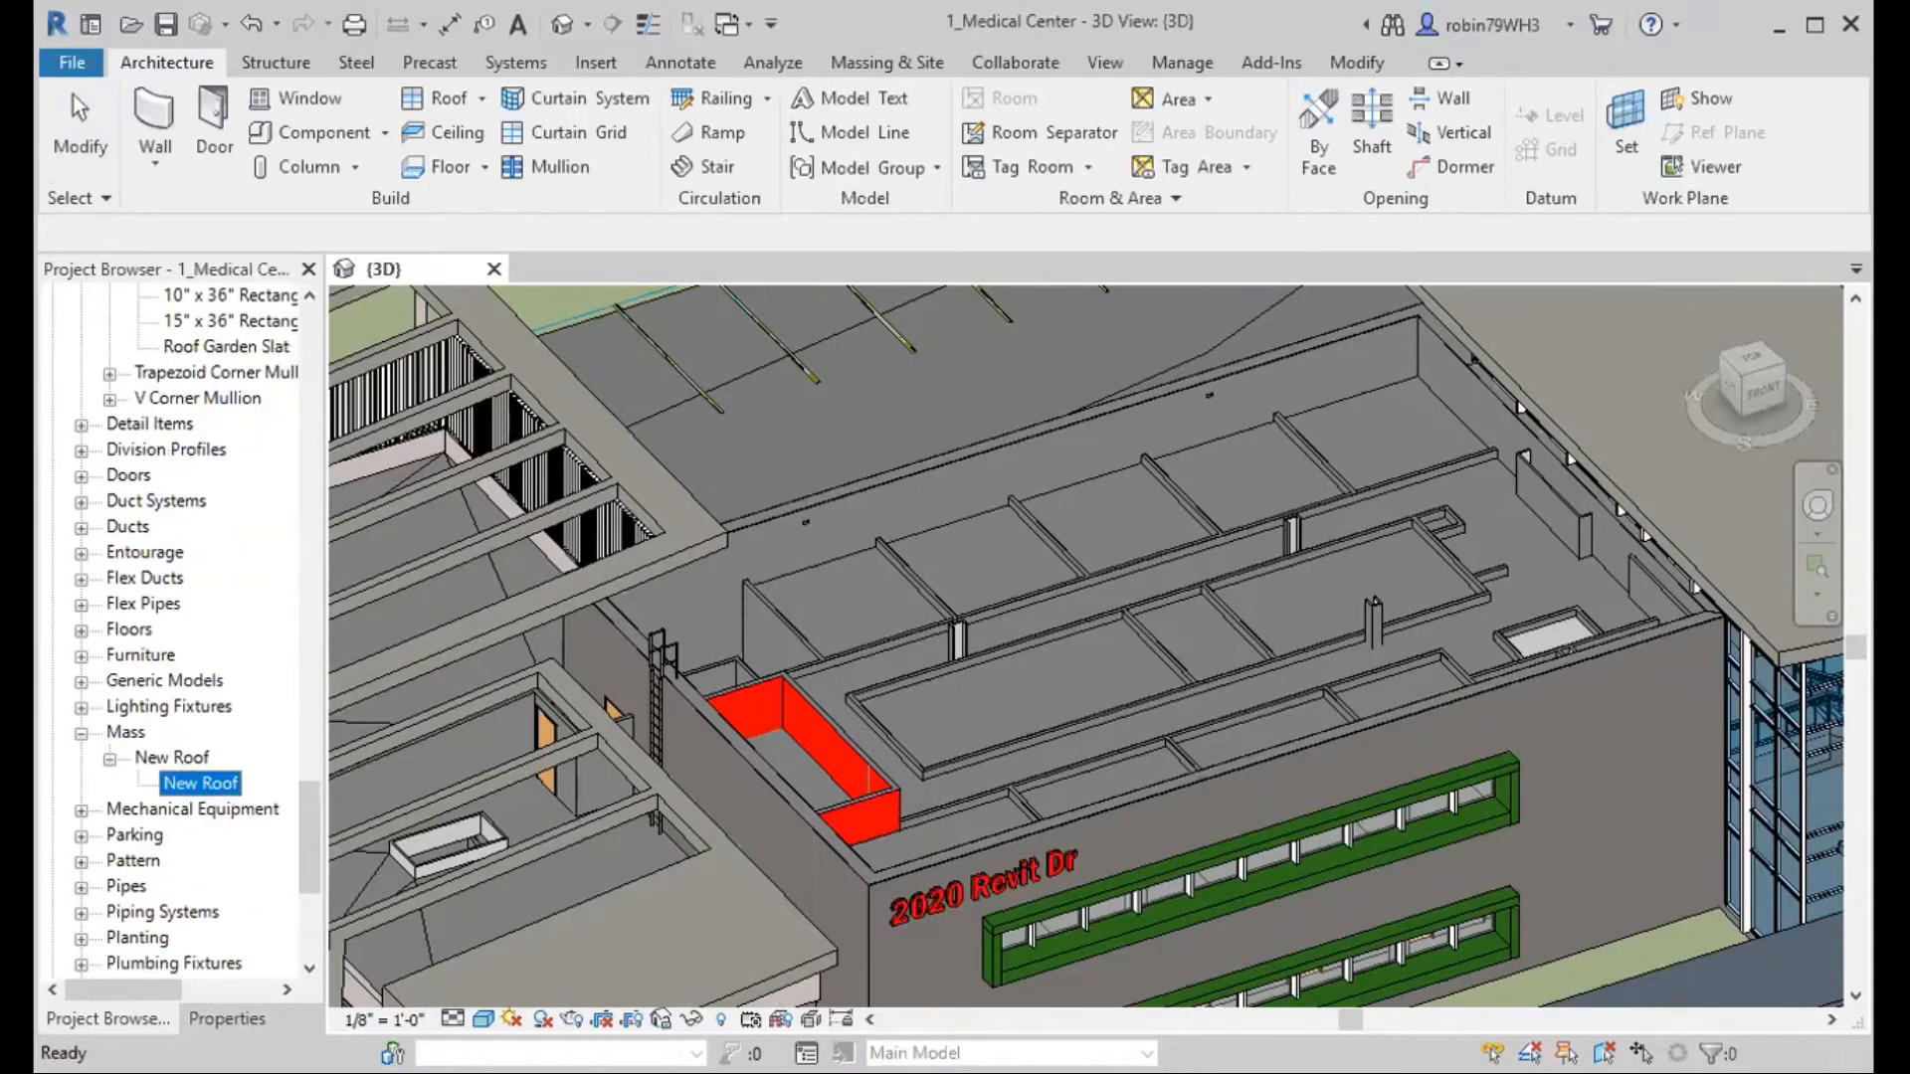
pyautogui.moveTo(200, 783); pyautogui.dragTo(1021, 601)
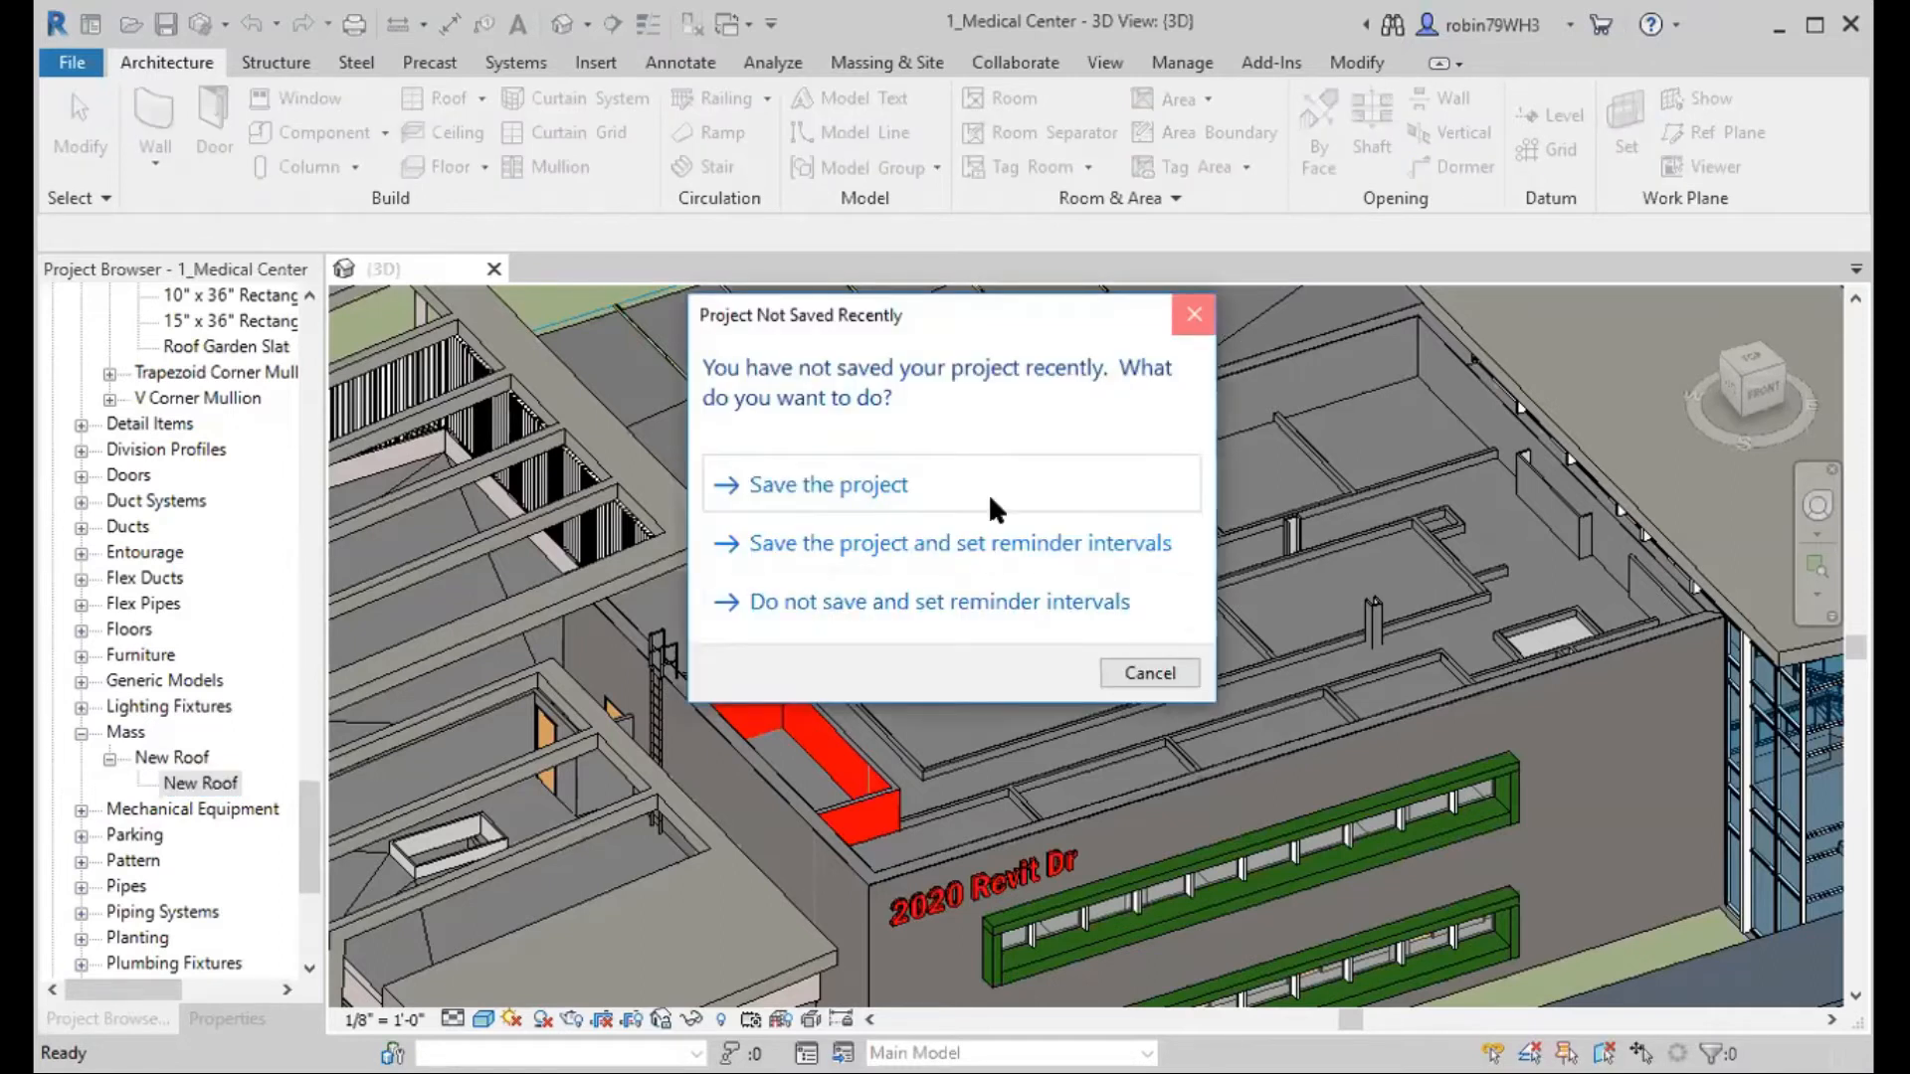
# Enable Show Mass mode by starting an in-place mass without saving the project, and discard the empty mass family.
pyautogui.click(1146, 672)
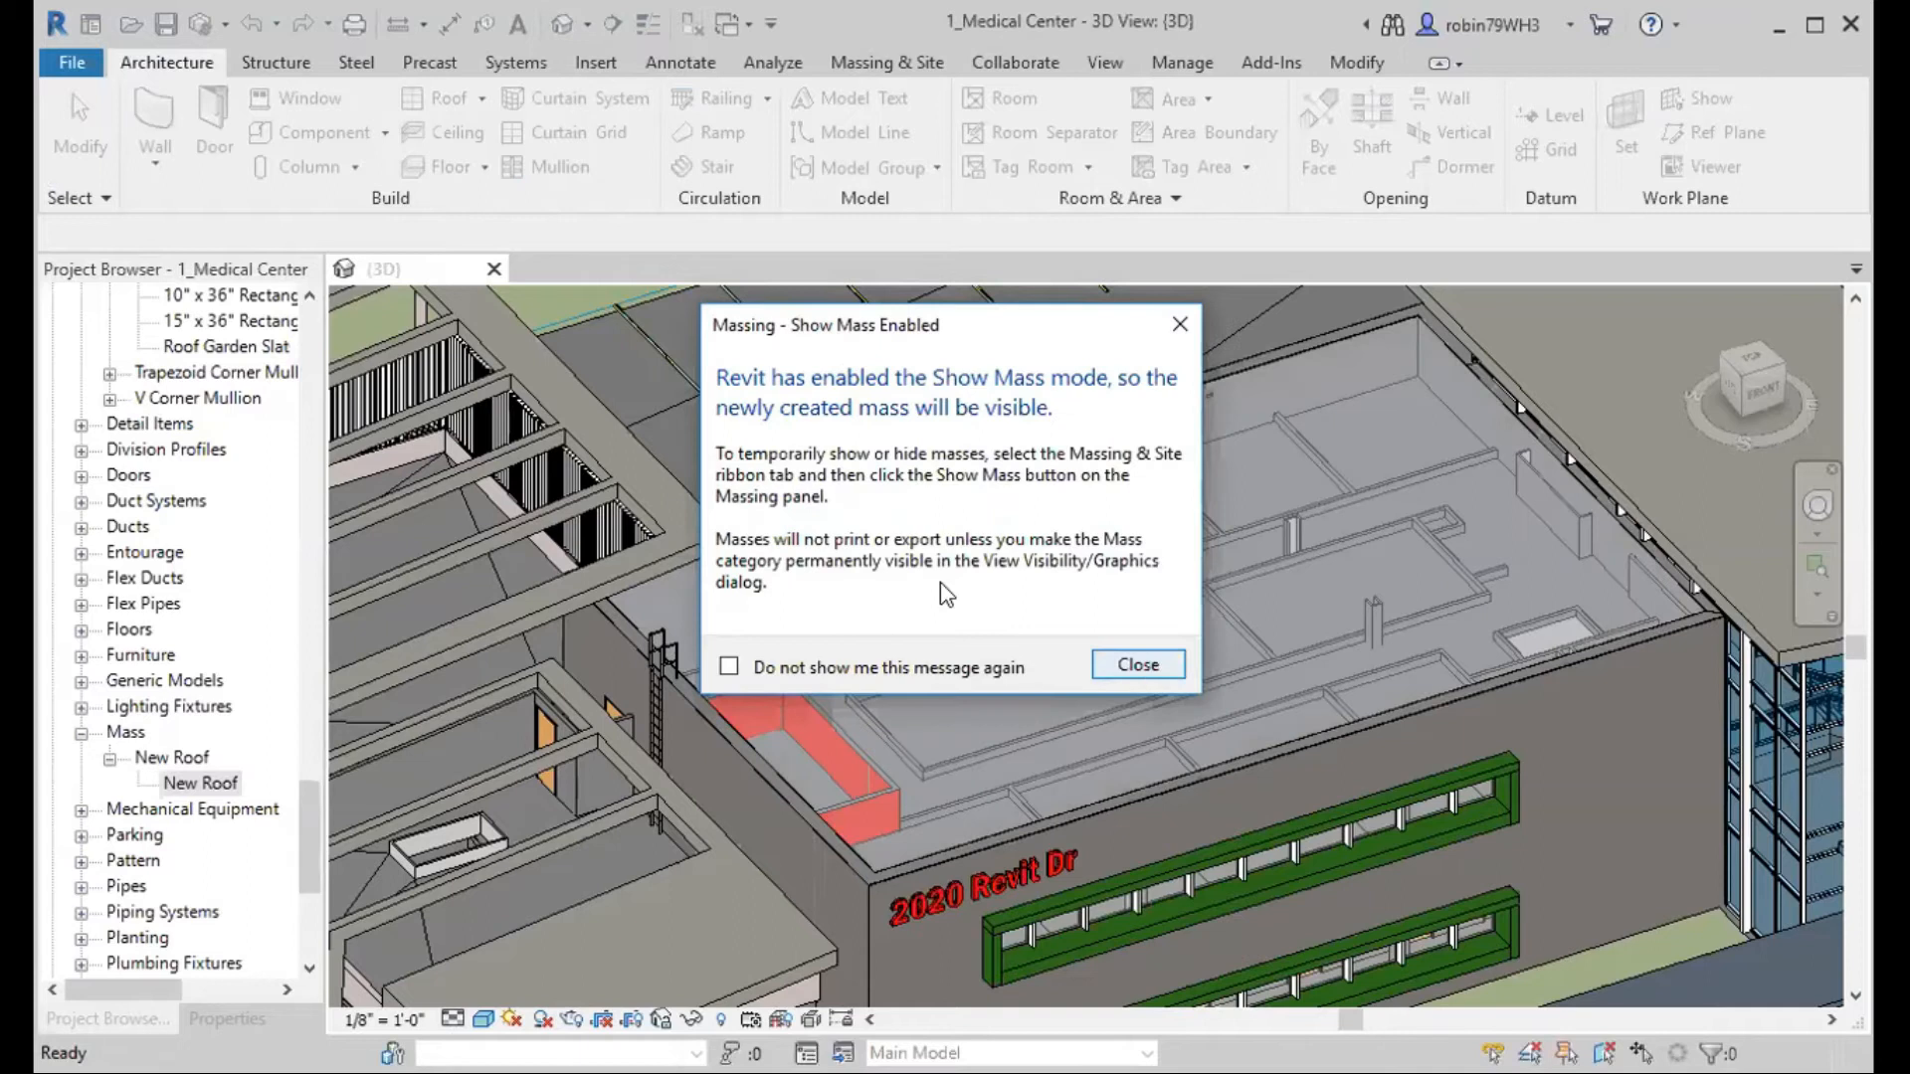
pyautogui.press('Return')
pyautogui.press('Return')
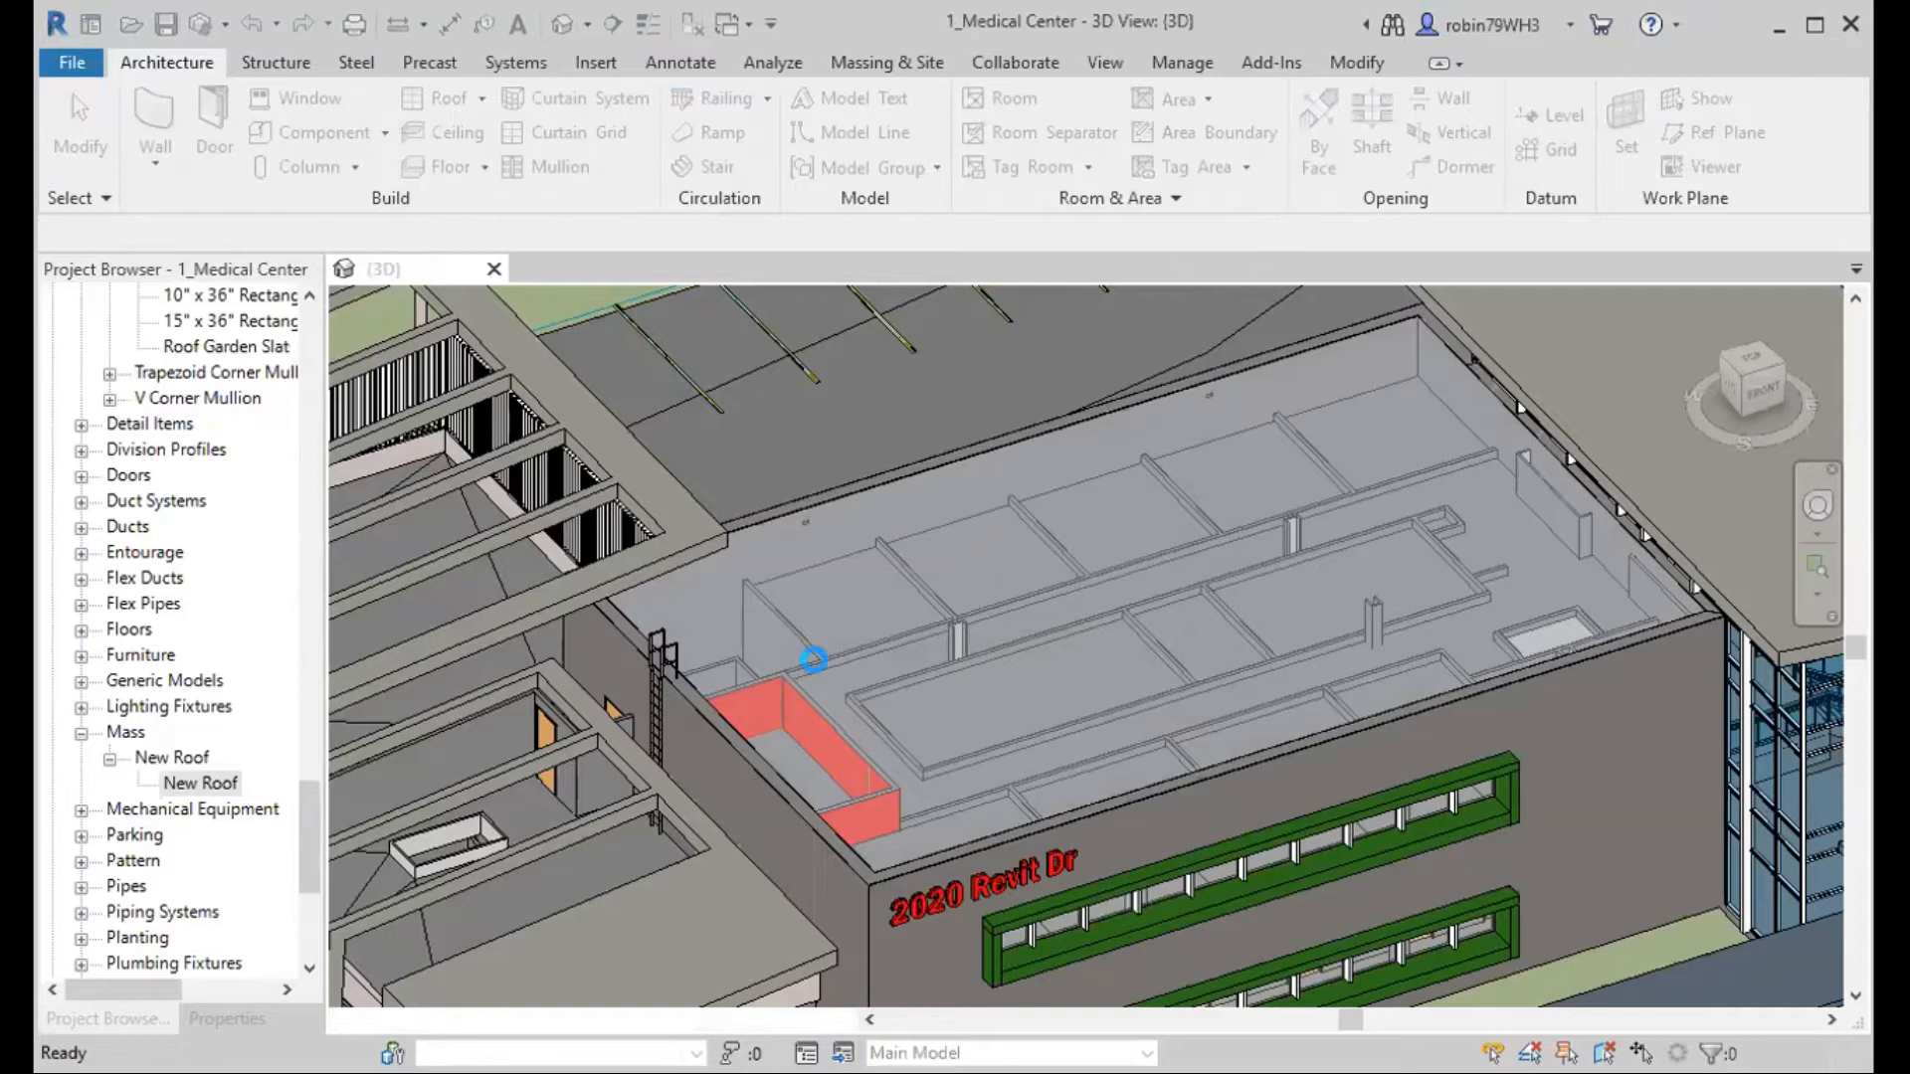
pyautogui.click(1299, 139)
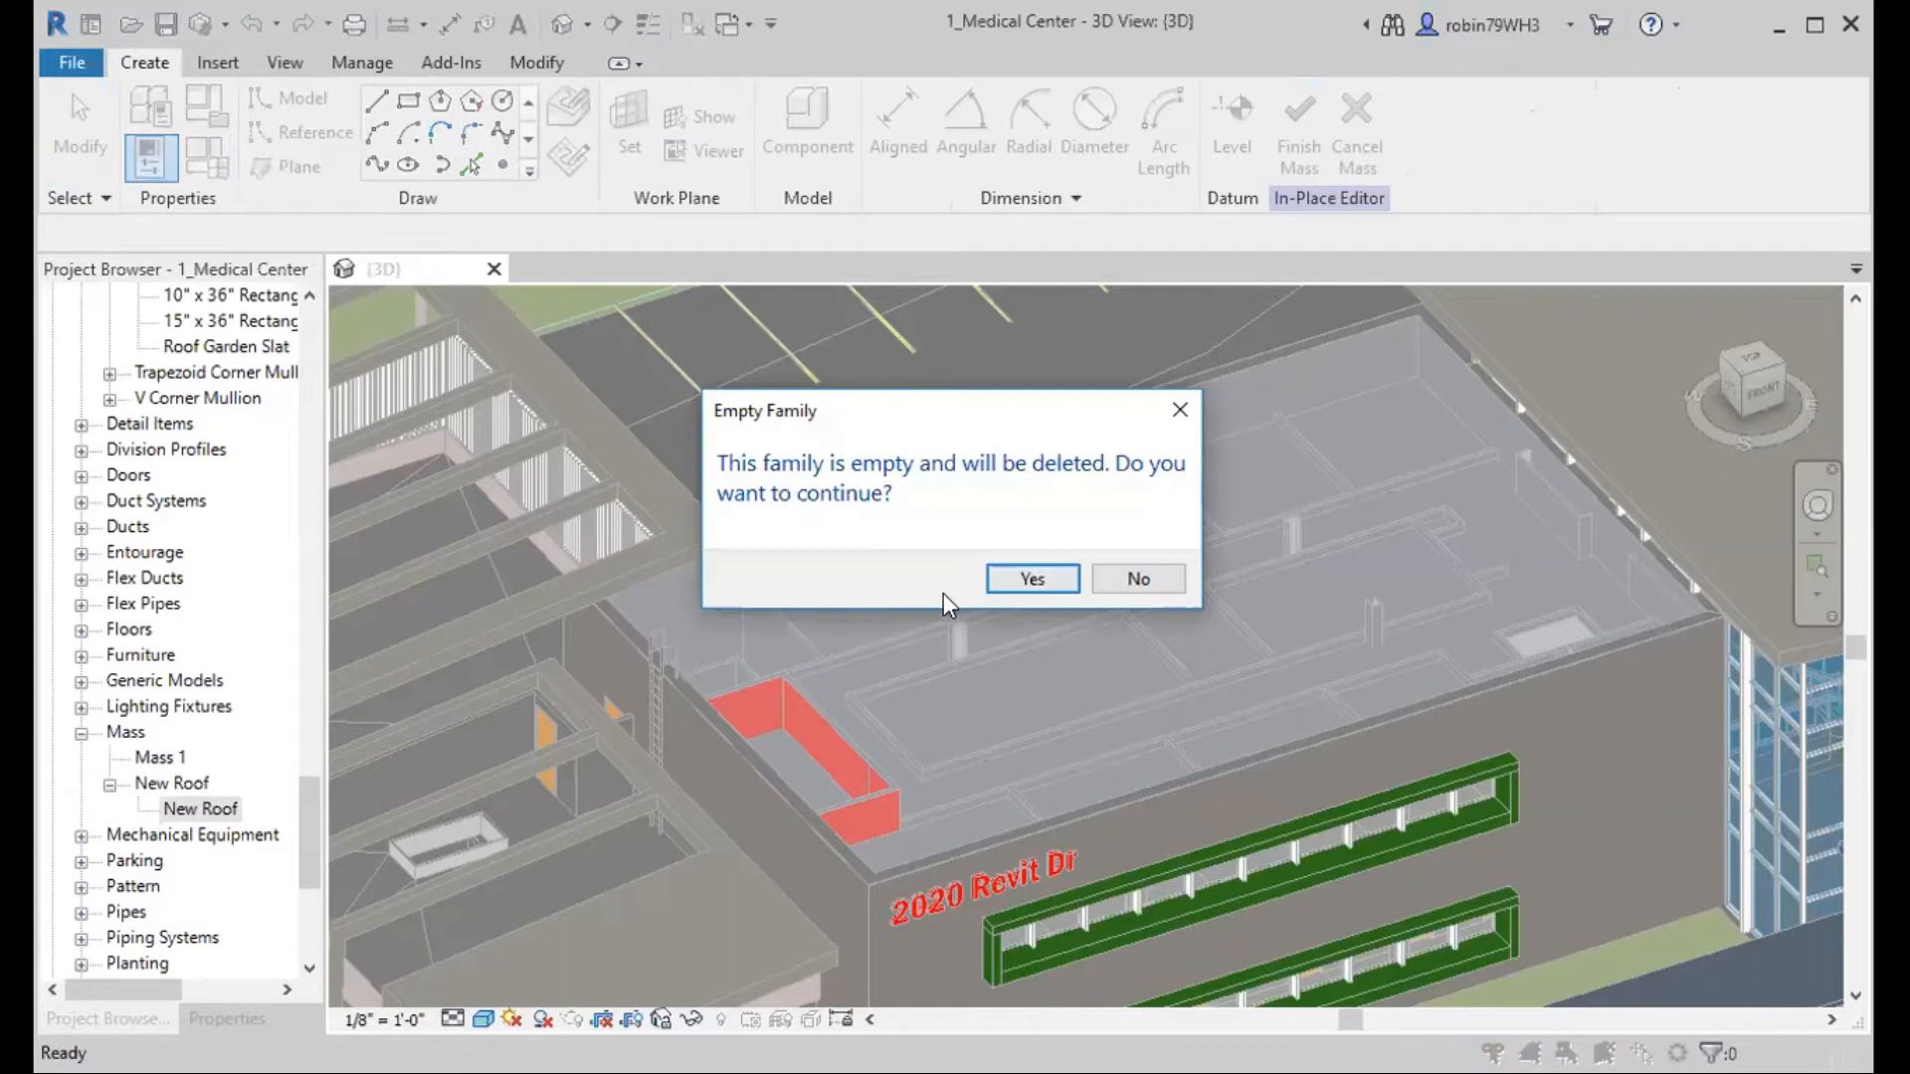
pyautogui.click(1032, 578)
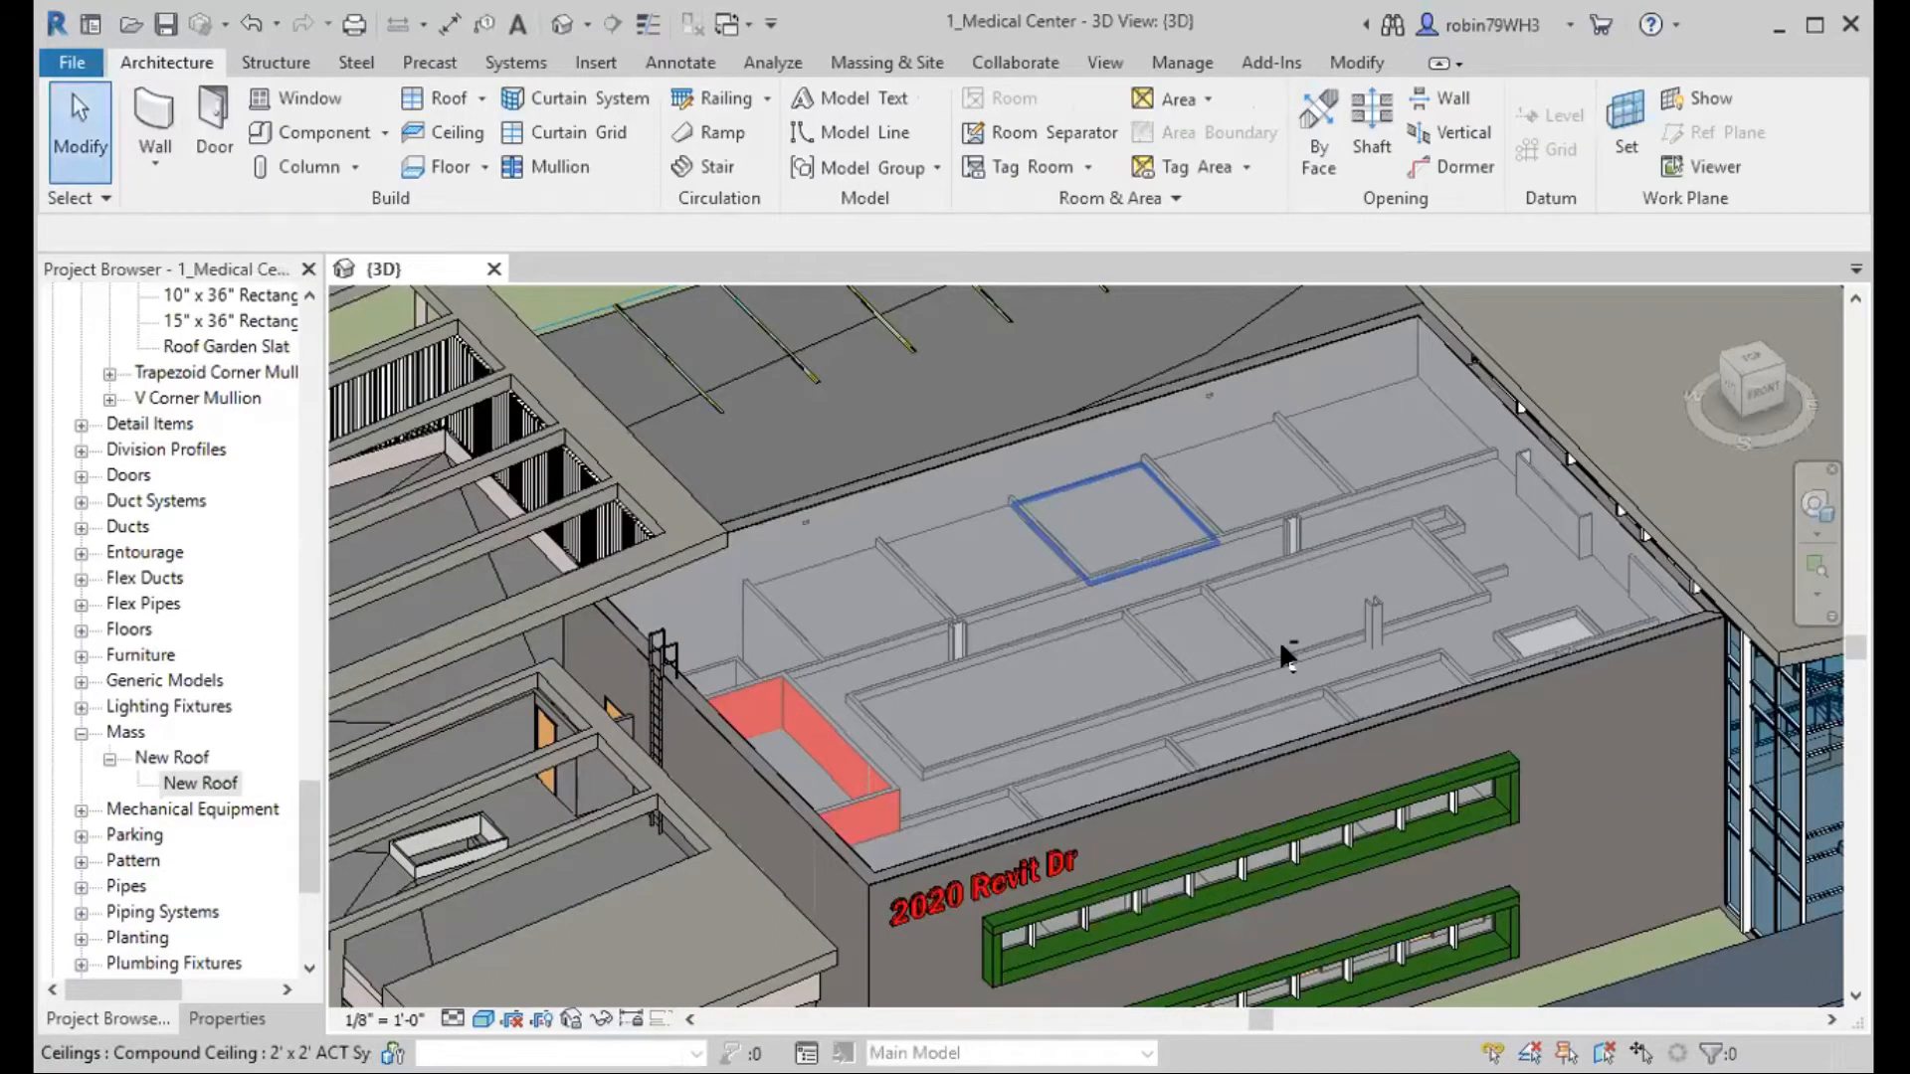
# Bring the whole main roof into view, launch Dynamo and create a new empty workspace.
pyautogui.moveTo(1181, 583); pyautogui.dragTo(1236, 549, button='middle')
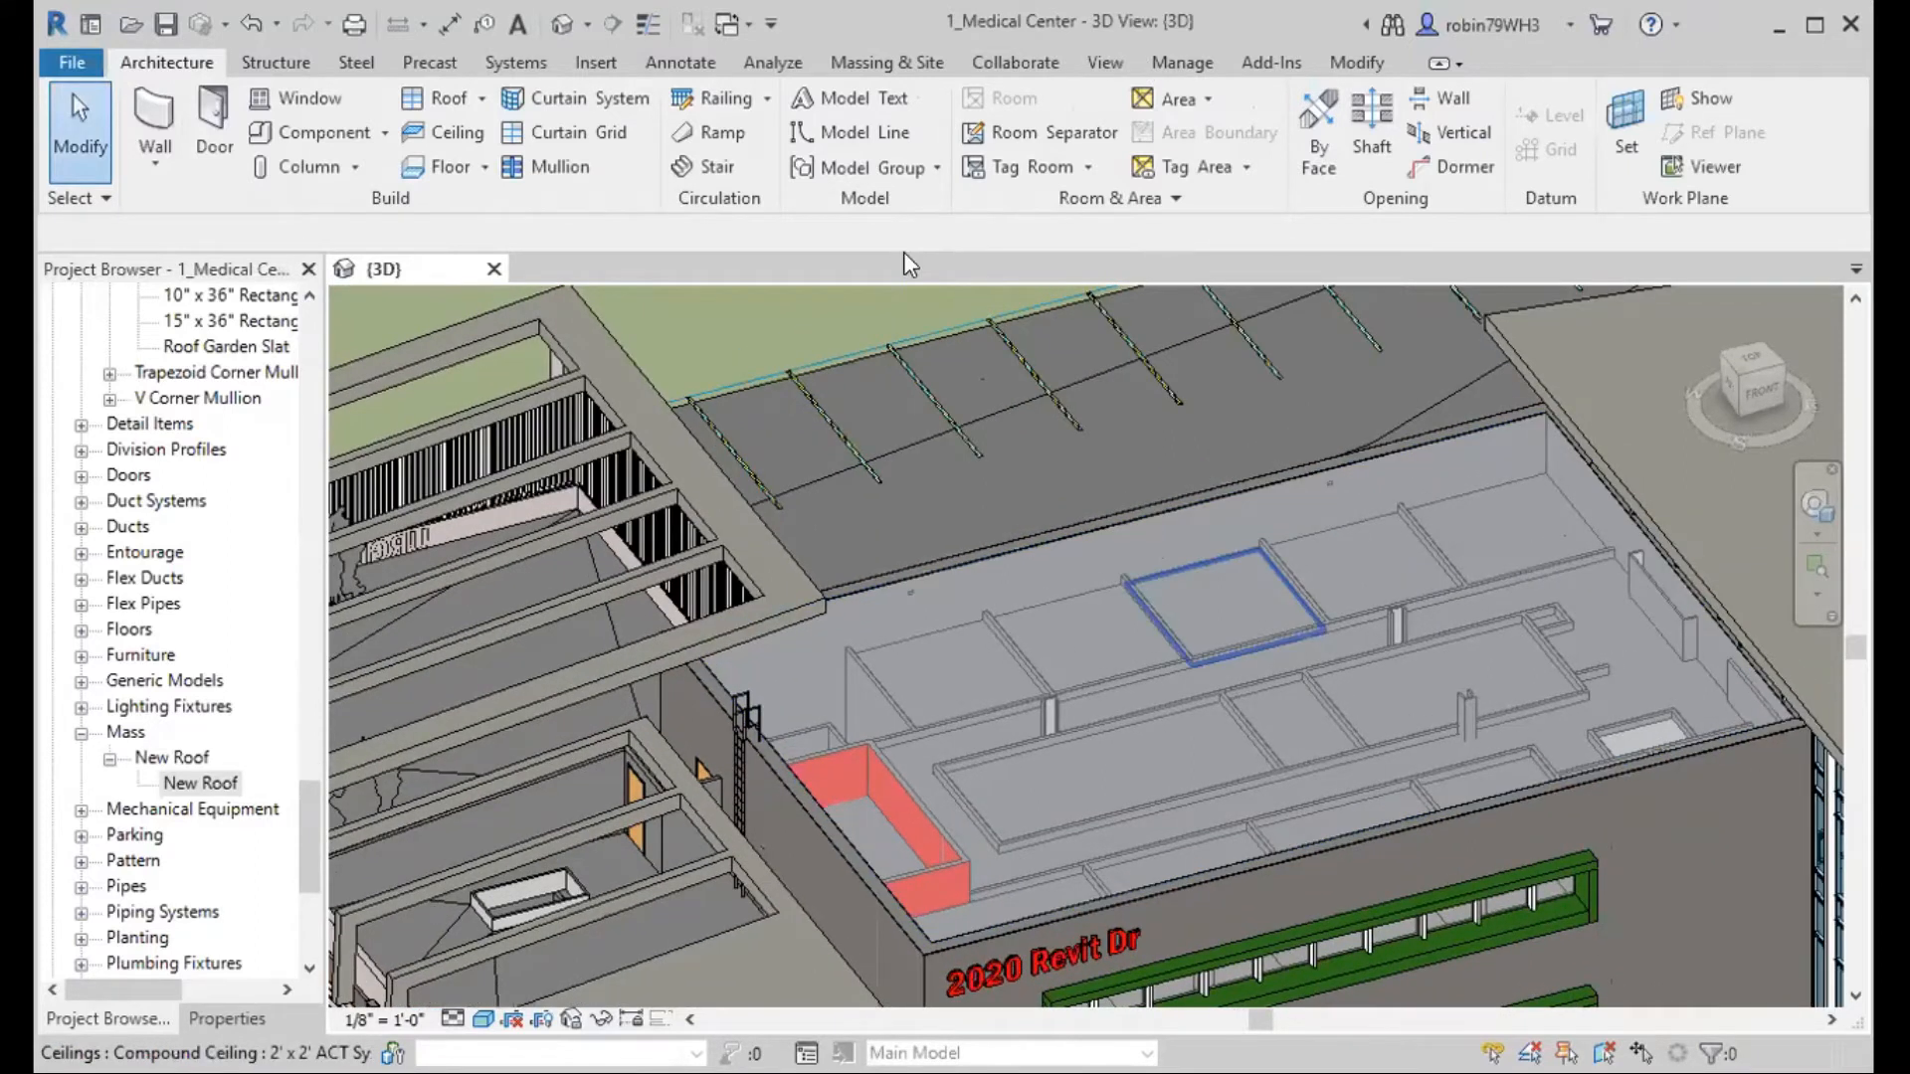
pyautogui.scroll(-1, 1148, 651)
pyautogui.moveTo(1148, 651); pyautogui.dragTo(1118, 585, button='middle')
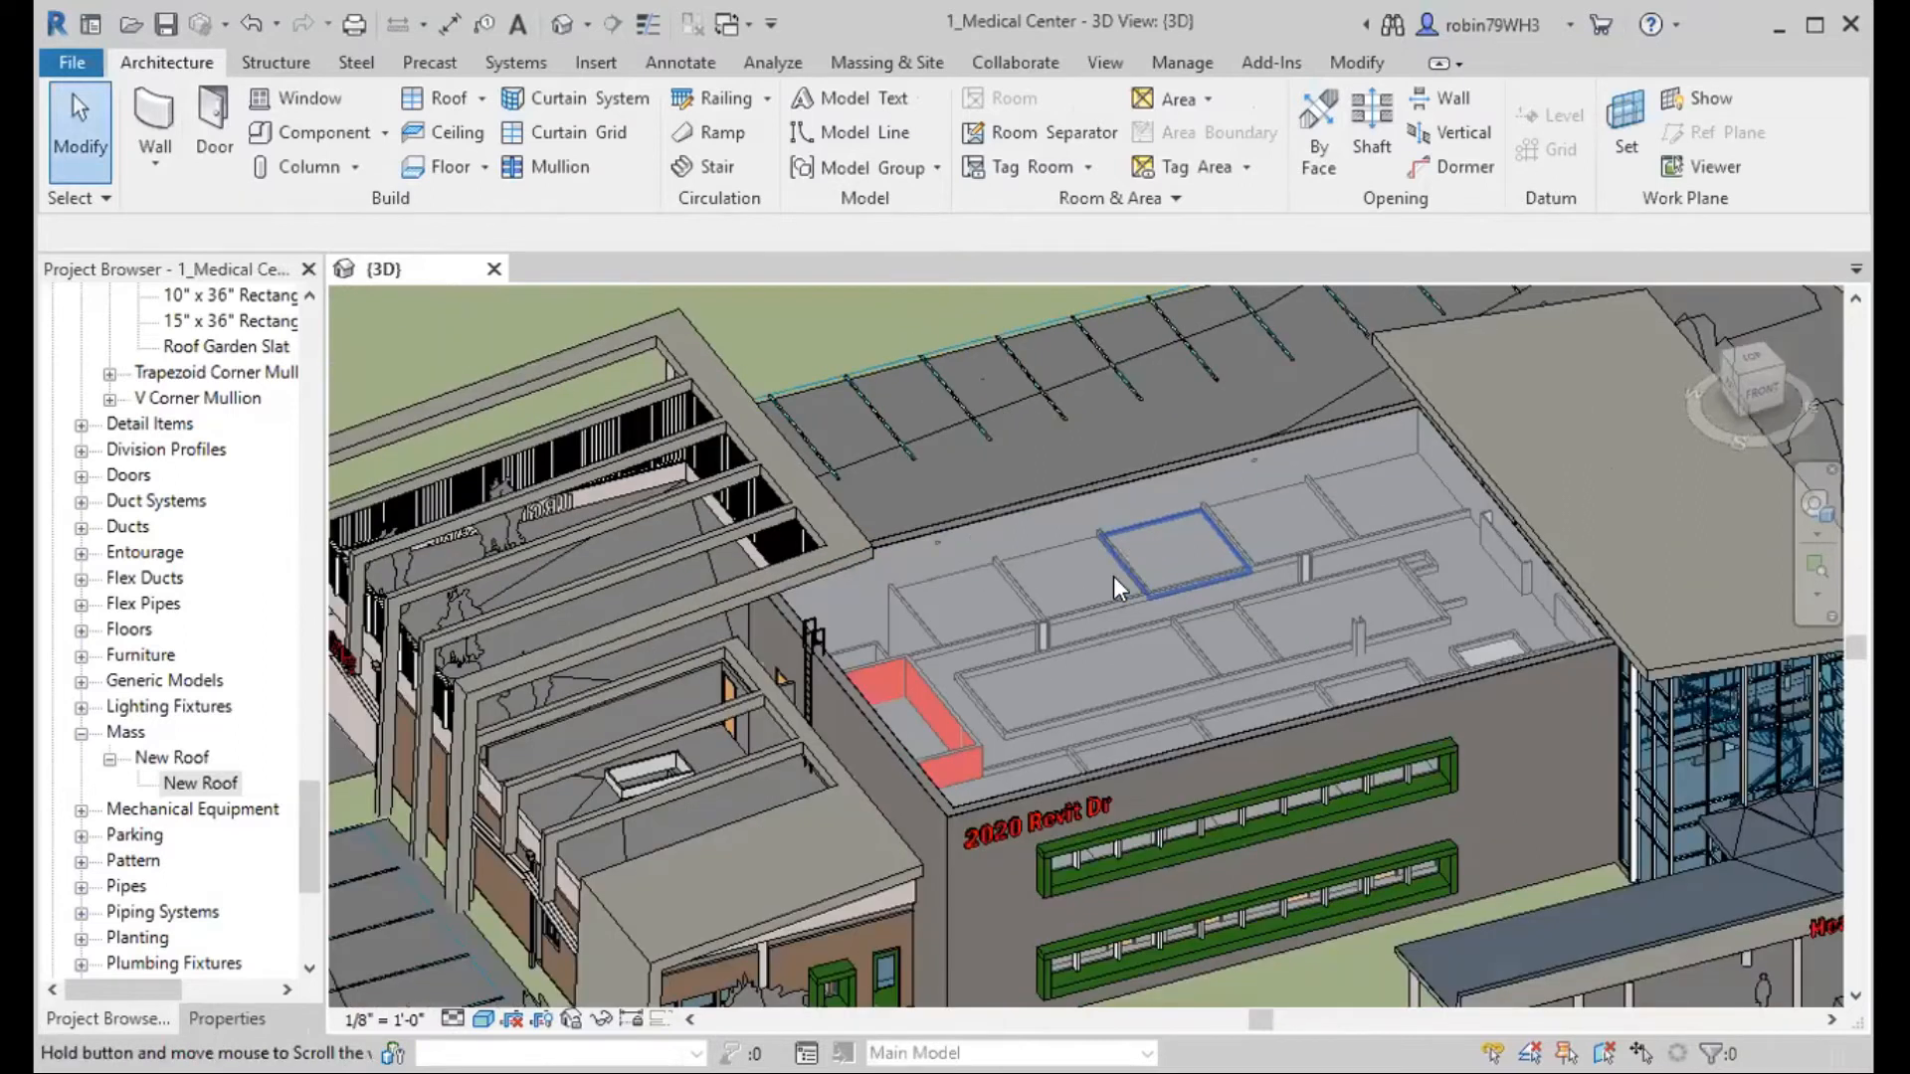
pyautogui.click(1182, 62)
pyautogui.click(1547, 159)
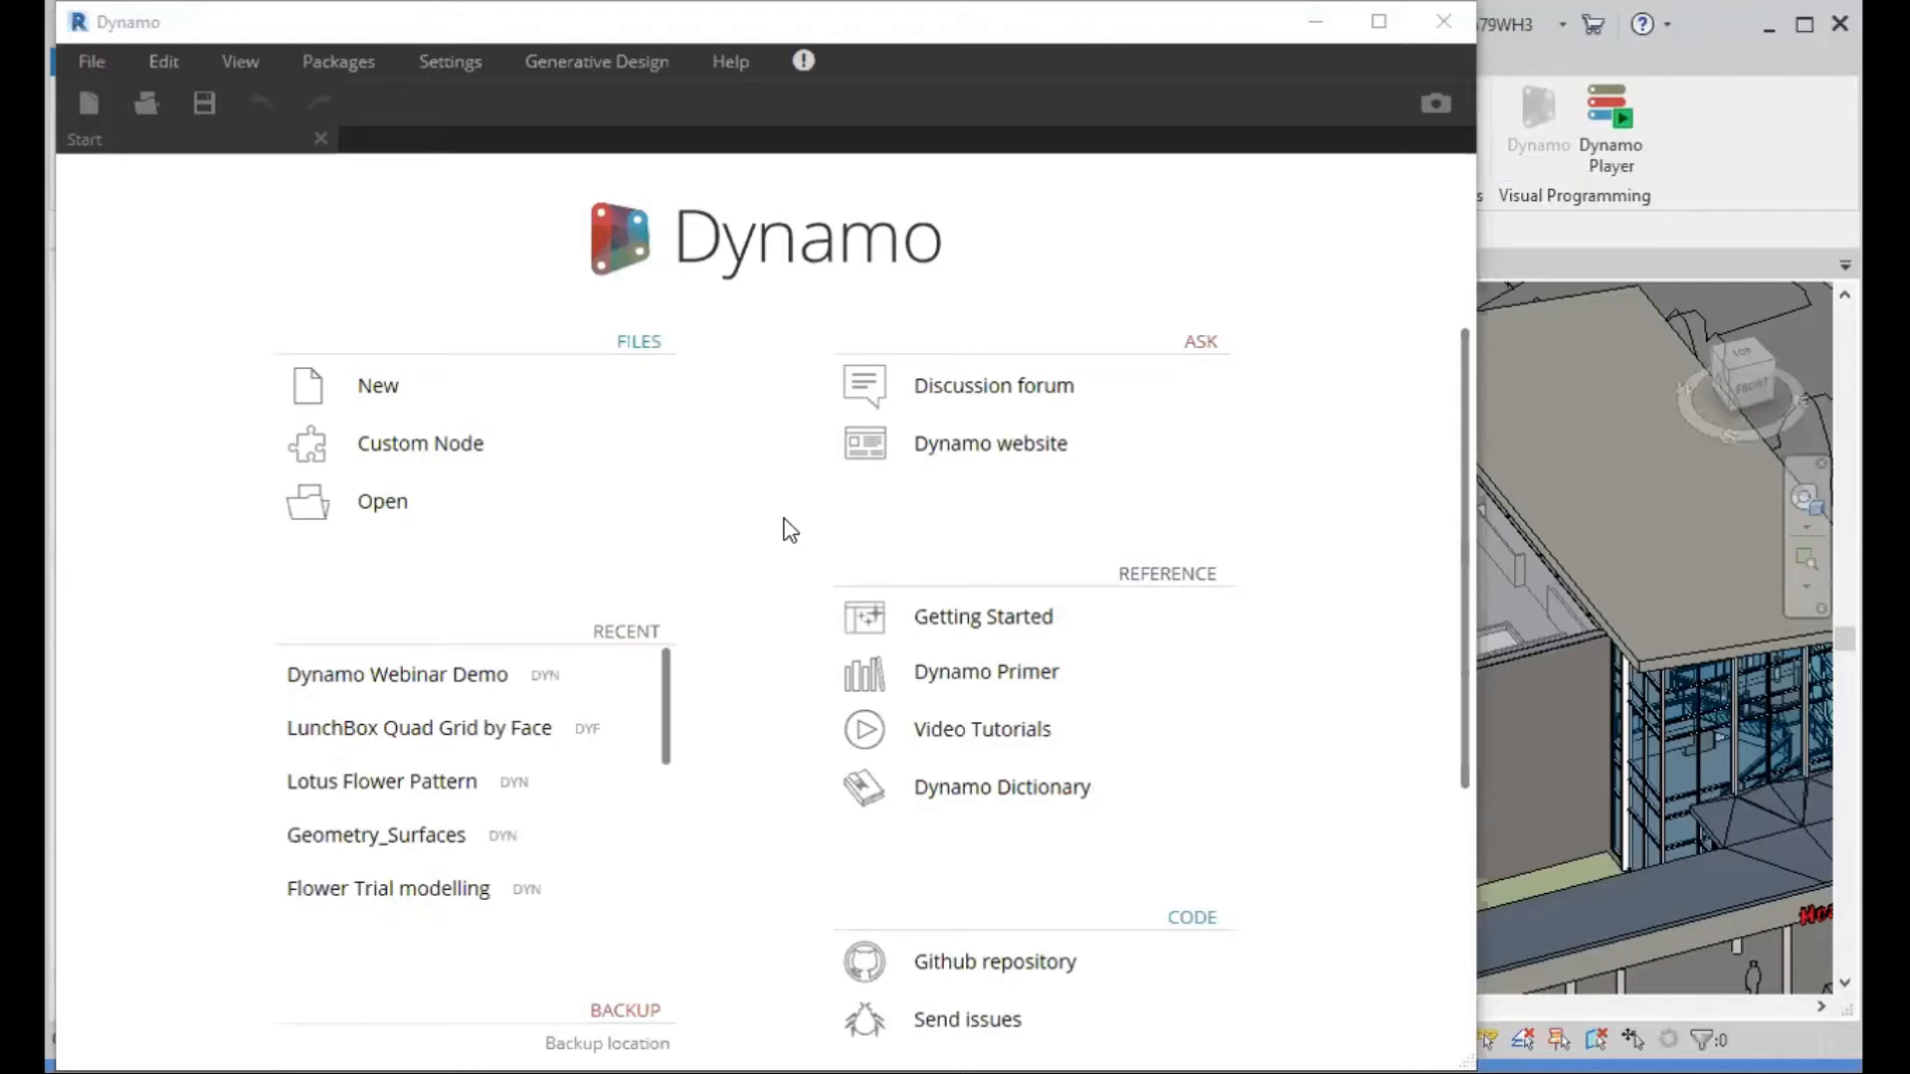
pyautogui.click(523, 675)
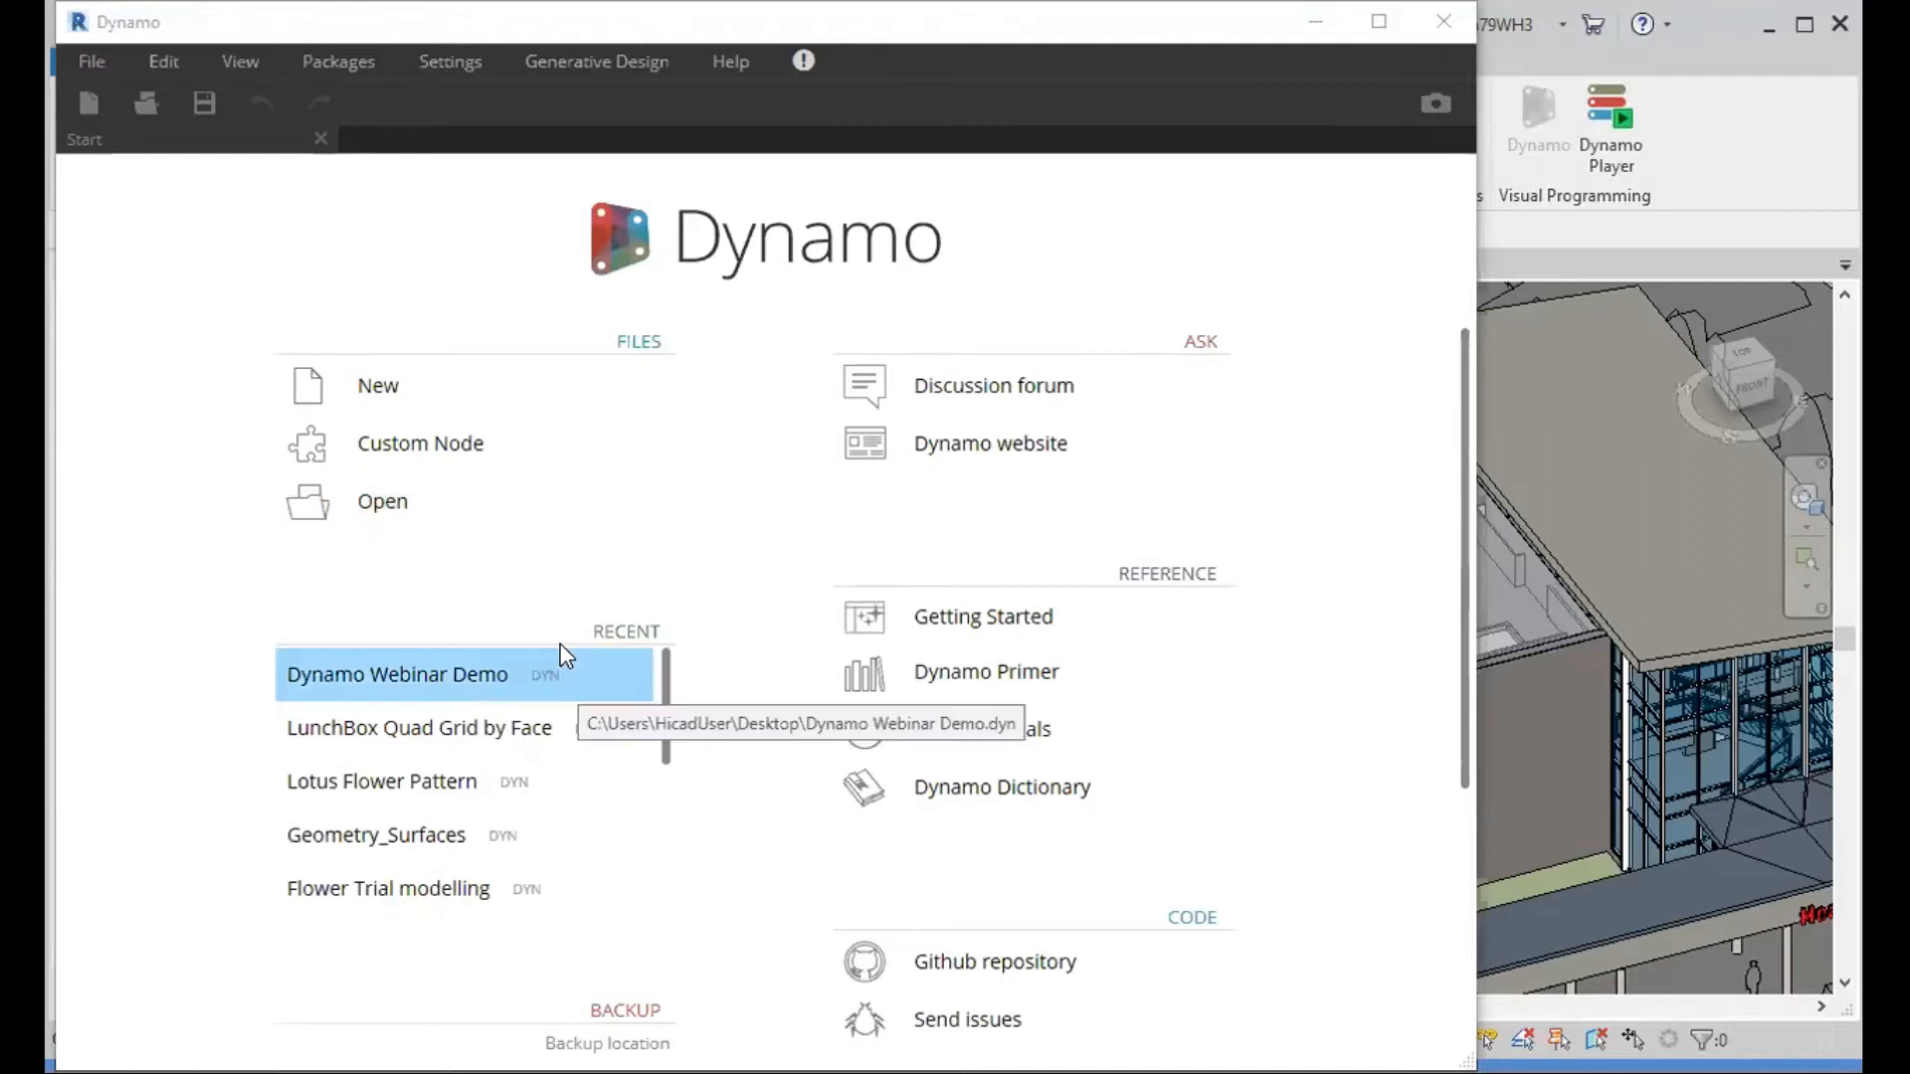
pyautogui.click(457, 395)
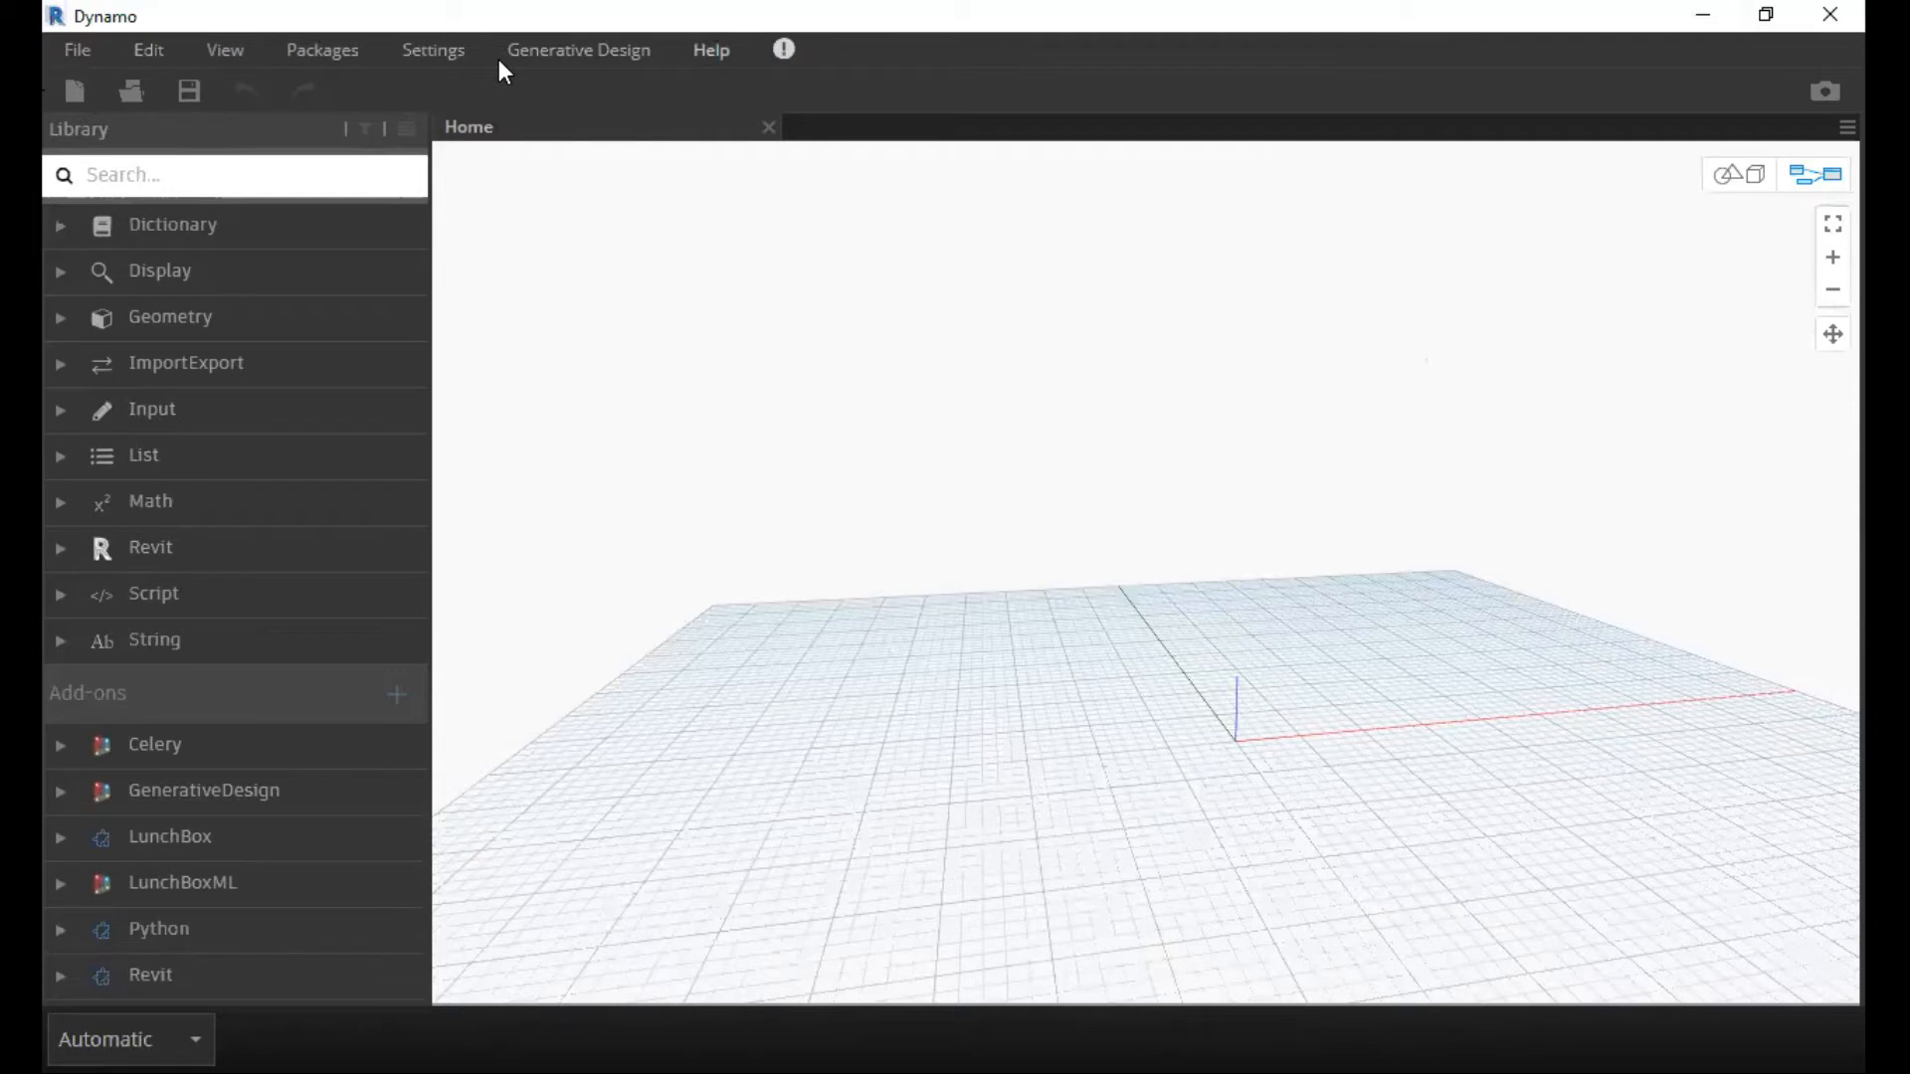
pyautogui.click(74, 51)
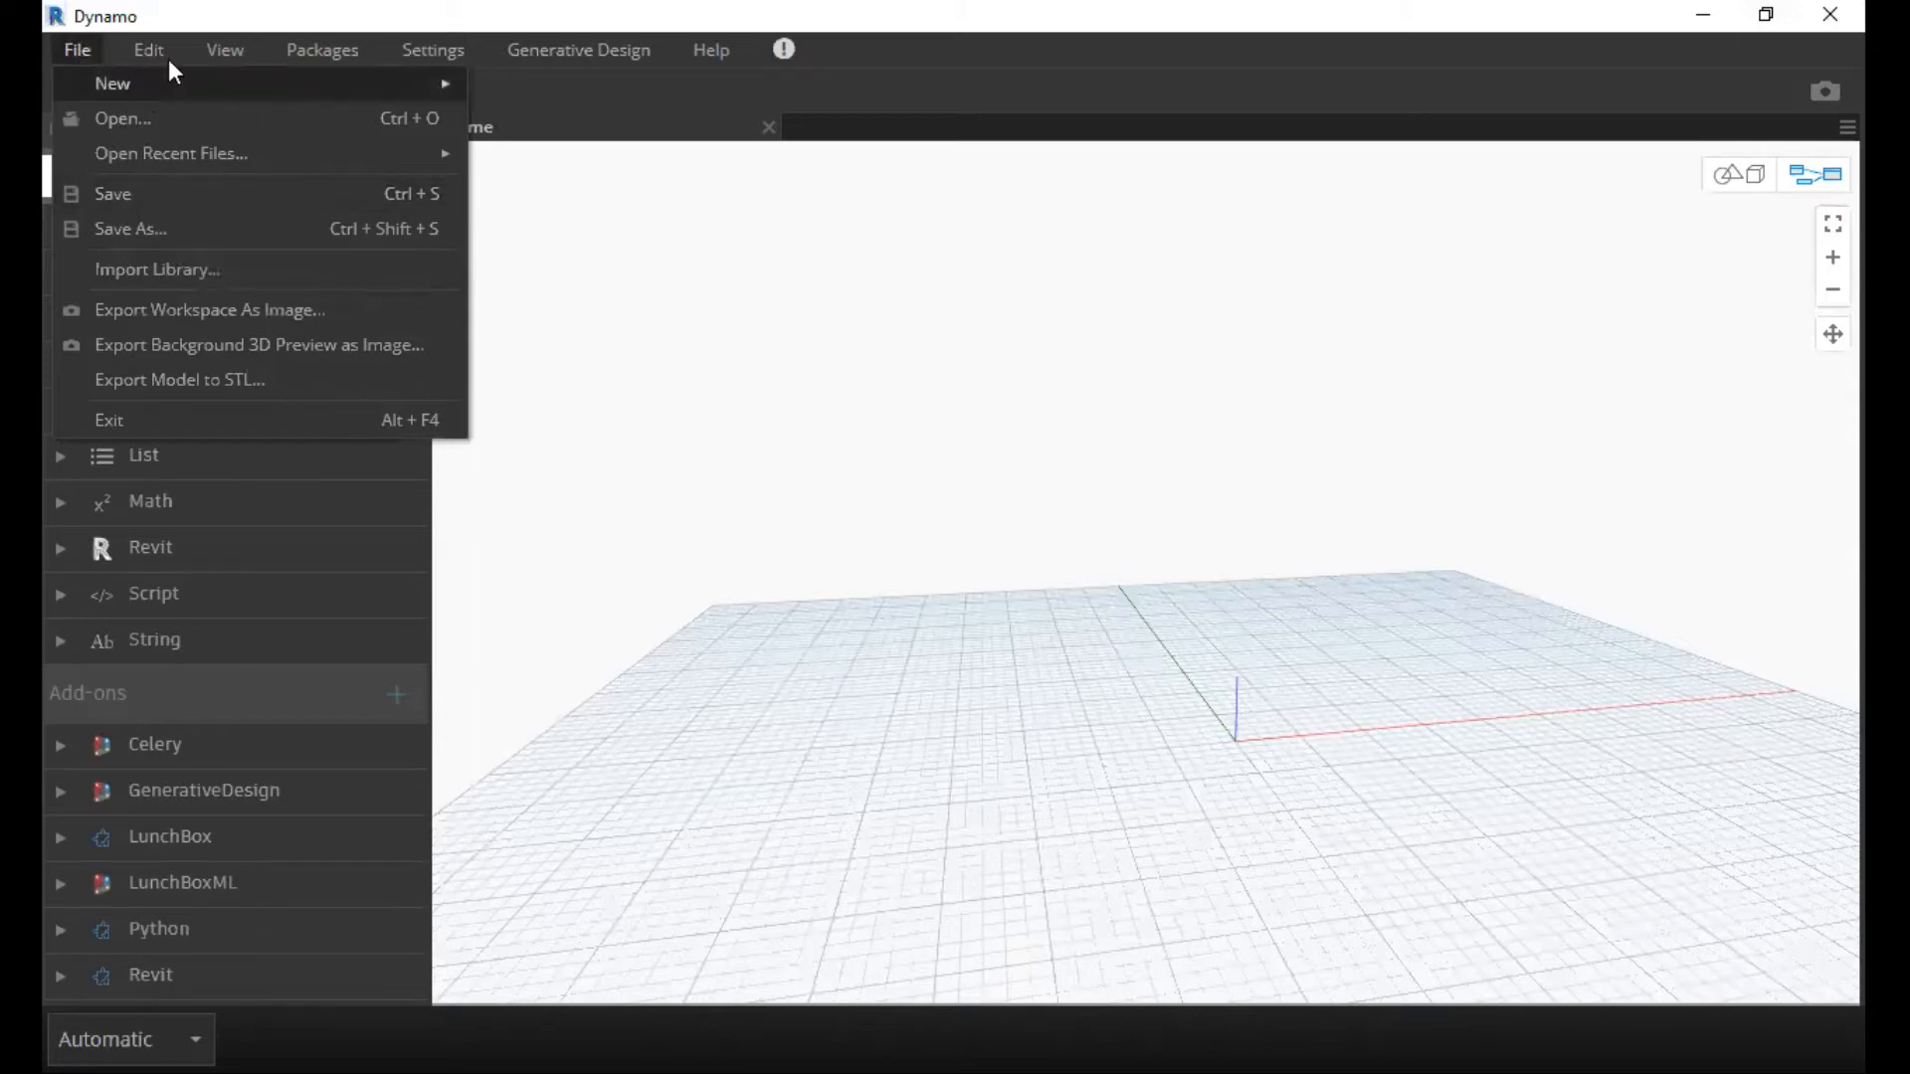
pyautogui.click(141, 51)
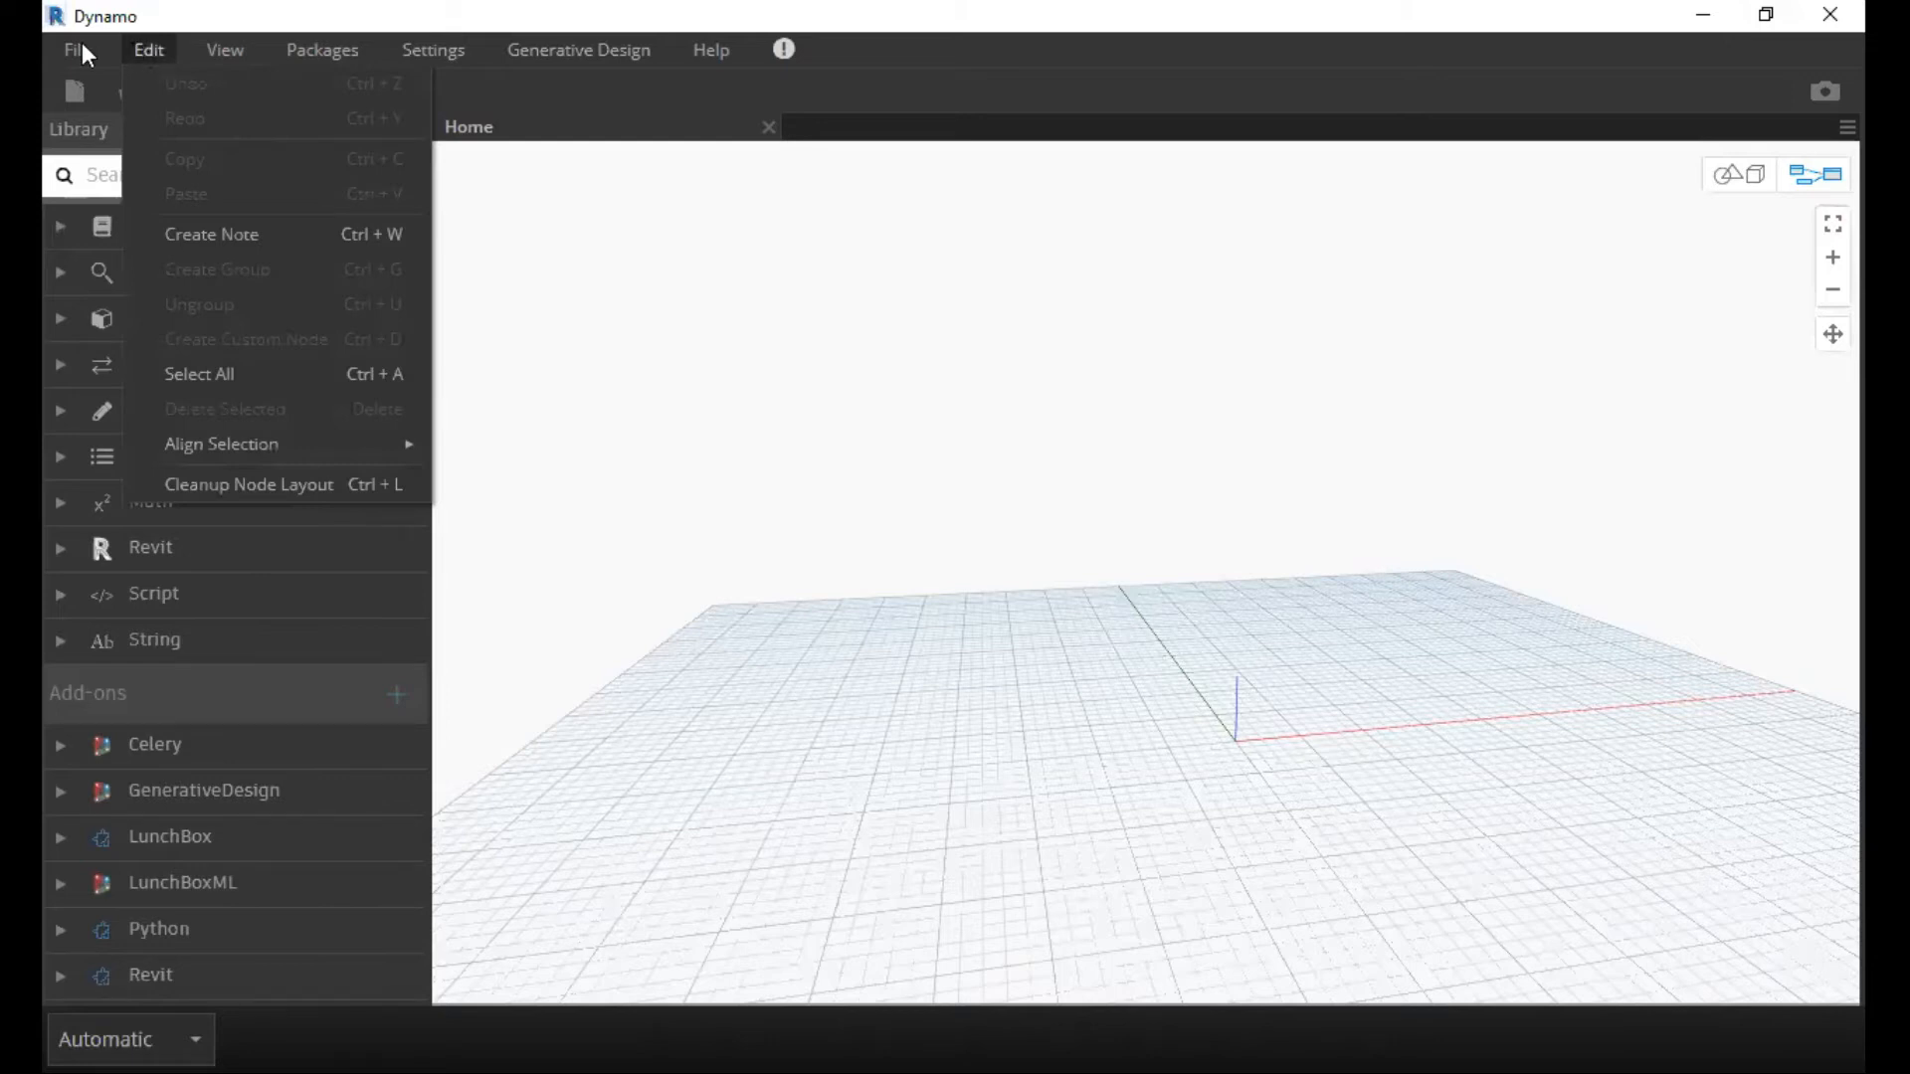
pyautogui.click(241, 44)
pyautogui.click(1091, 521)
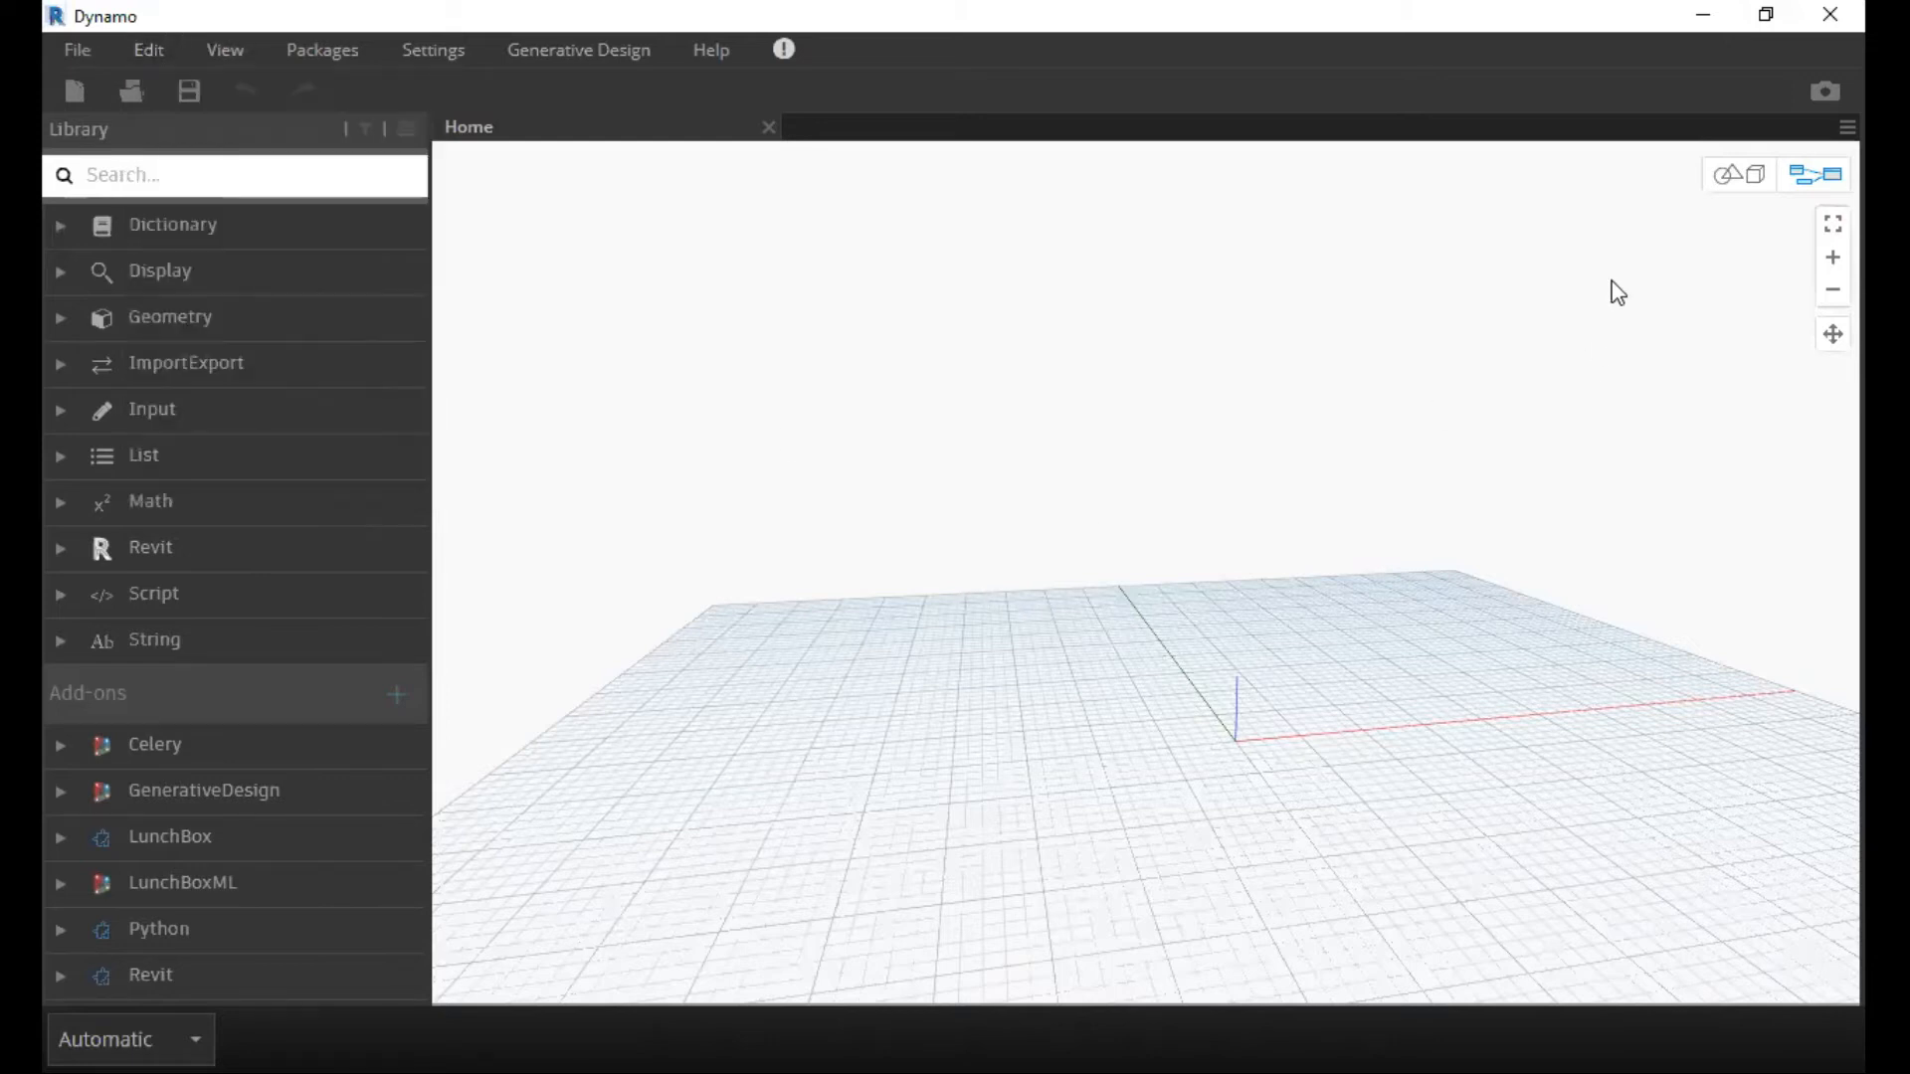
# Switch to 3D preview navigation and examine the empty background grid from several angles.
pyautogui.hotkey('ctrl', 'b')
pyautogui.scroll(3, 1058, 618)
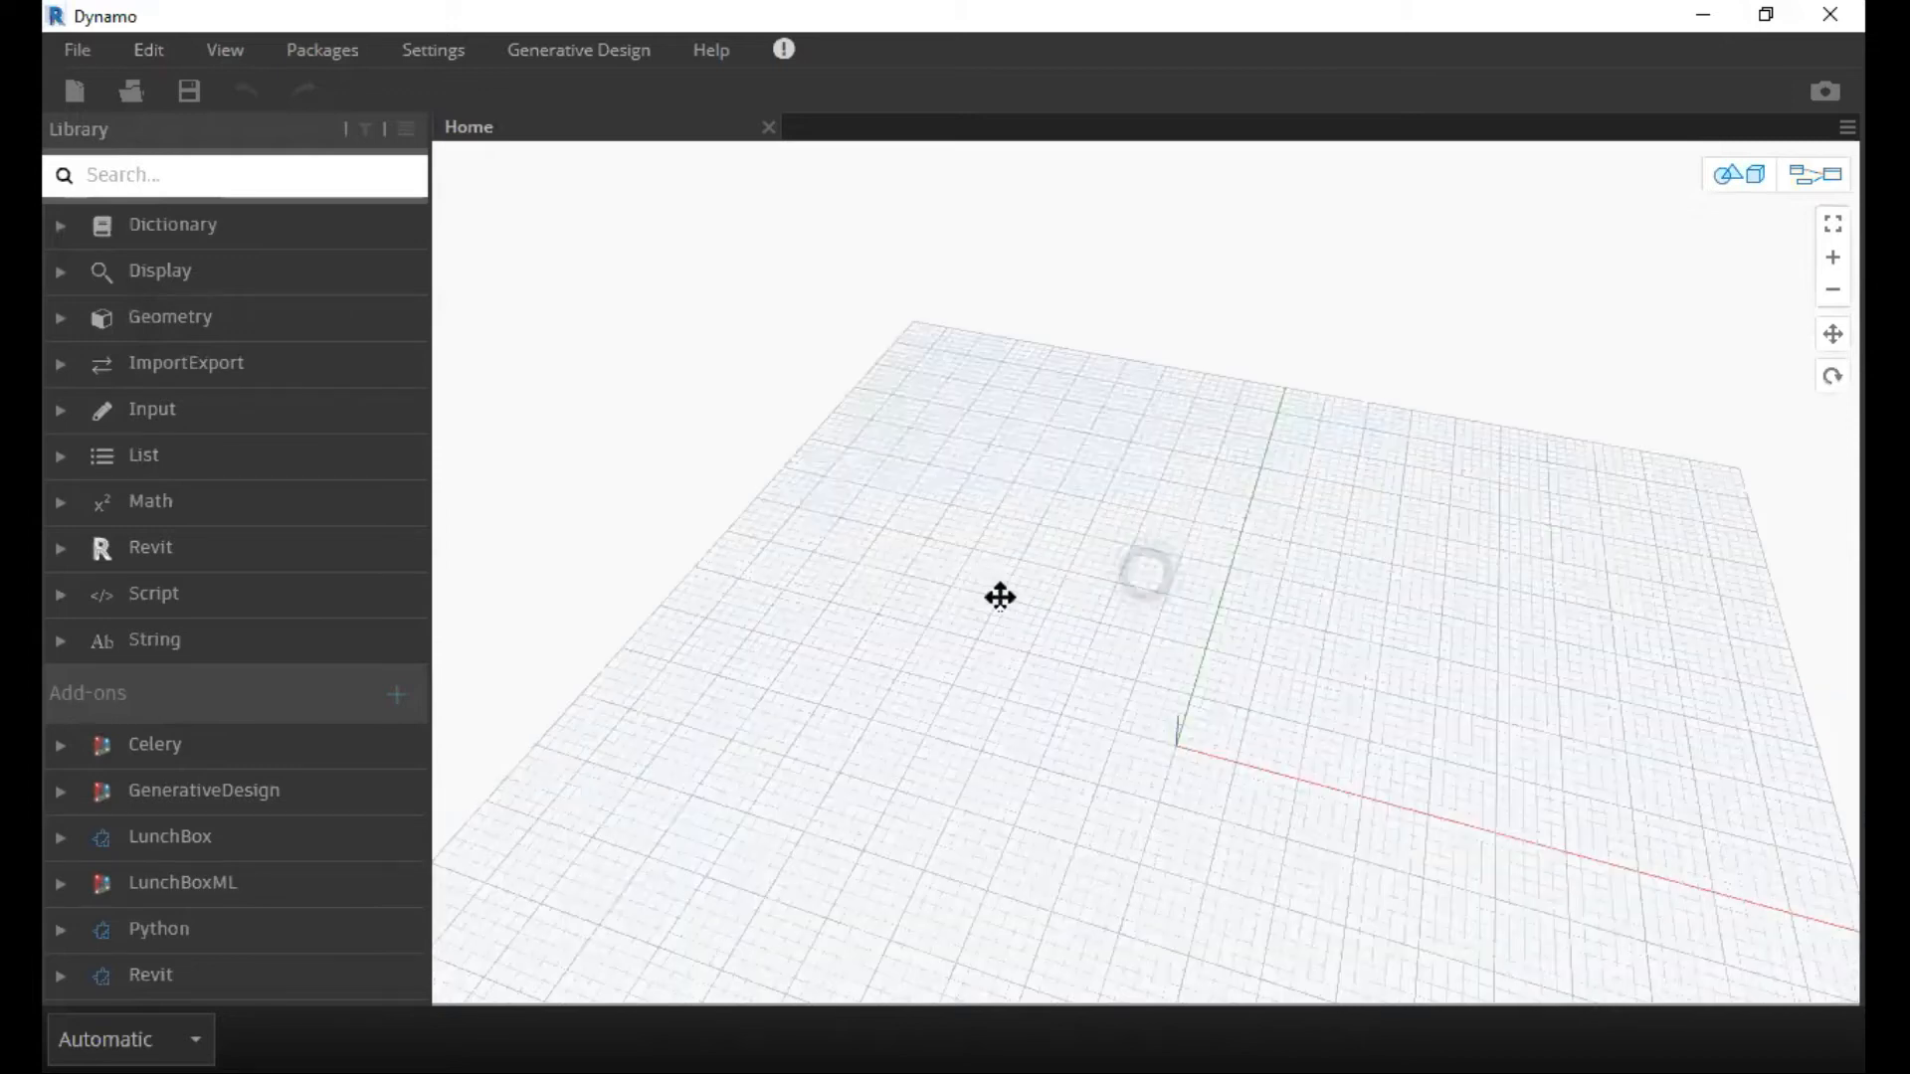
pyautogui.moveTo(1037, 611); pyautogui.dragTo(1699, 222, button='right')
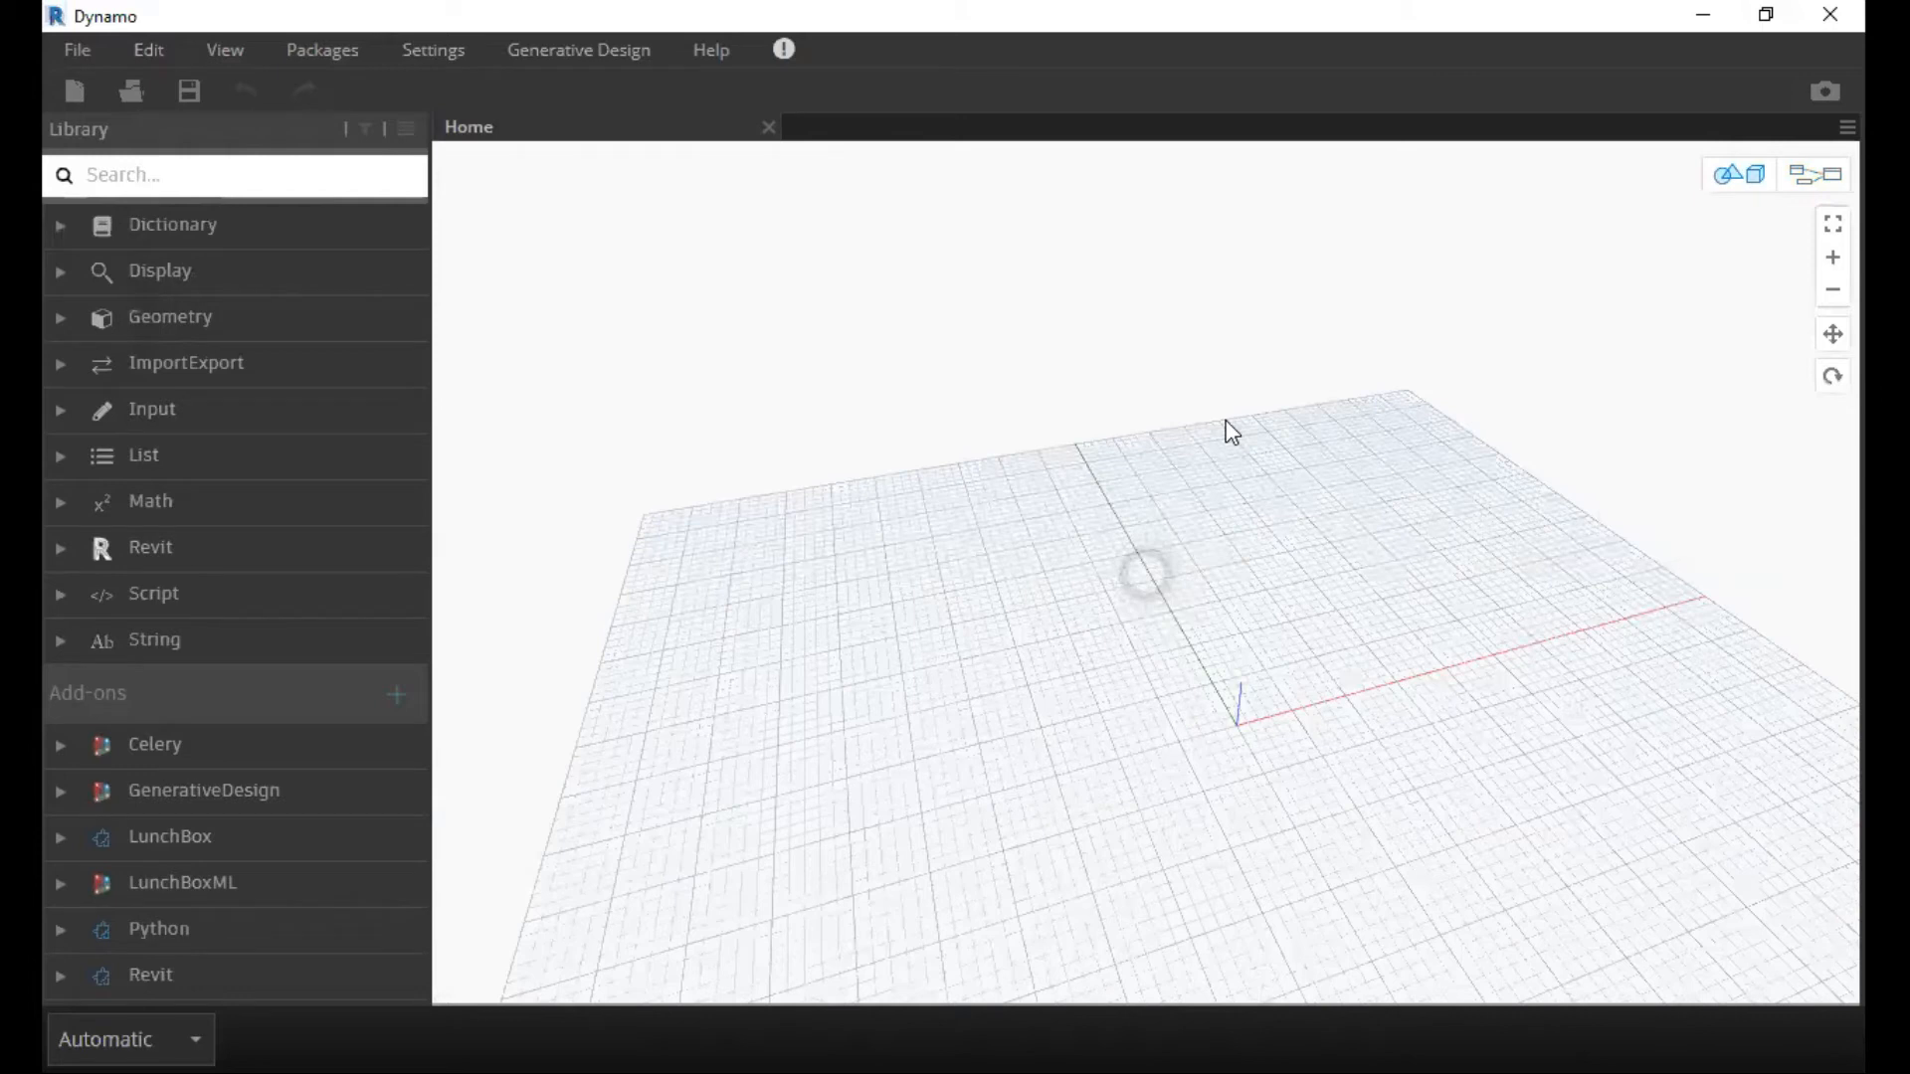
pyautogui.moveTo(1096, 509); pyautogui.dragTo(963, 563, button='right')
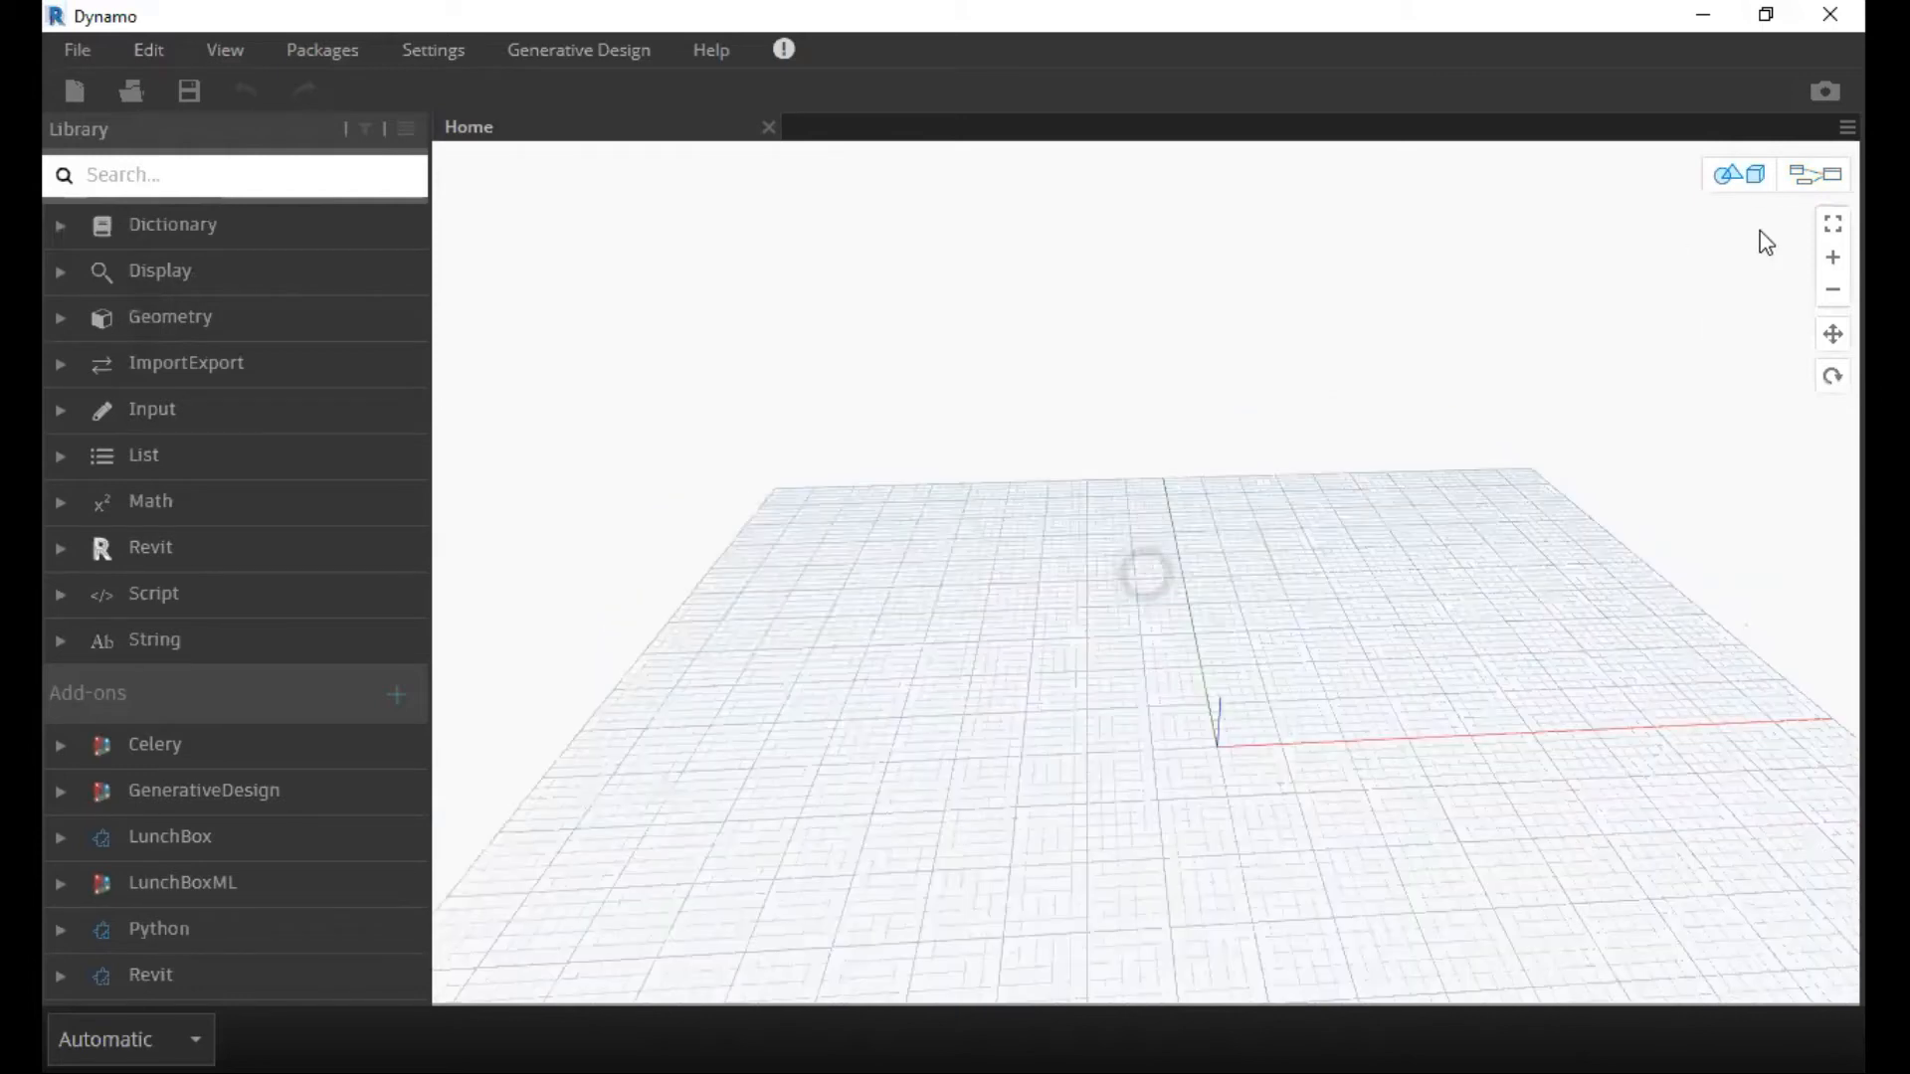
pyautogui.moveTo(1256, 433); pyautogui.dragTo(1159, 479, button='right')
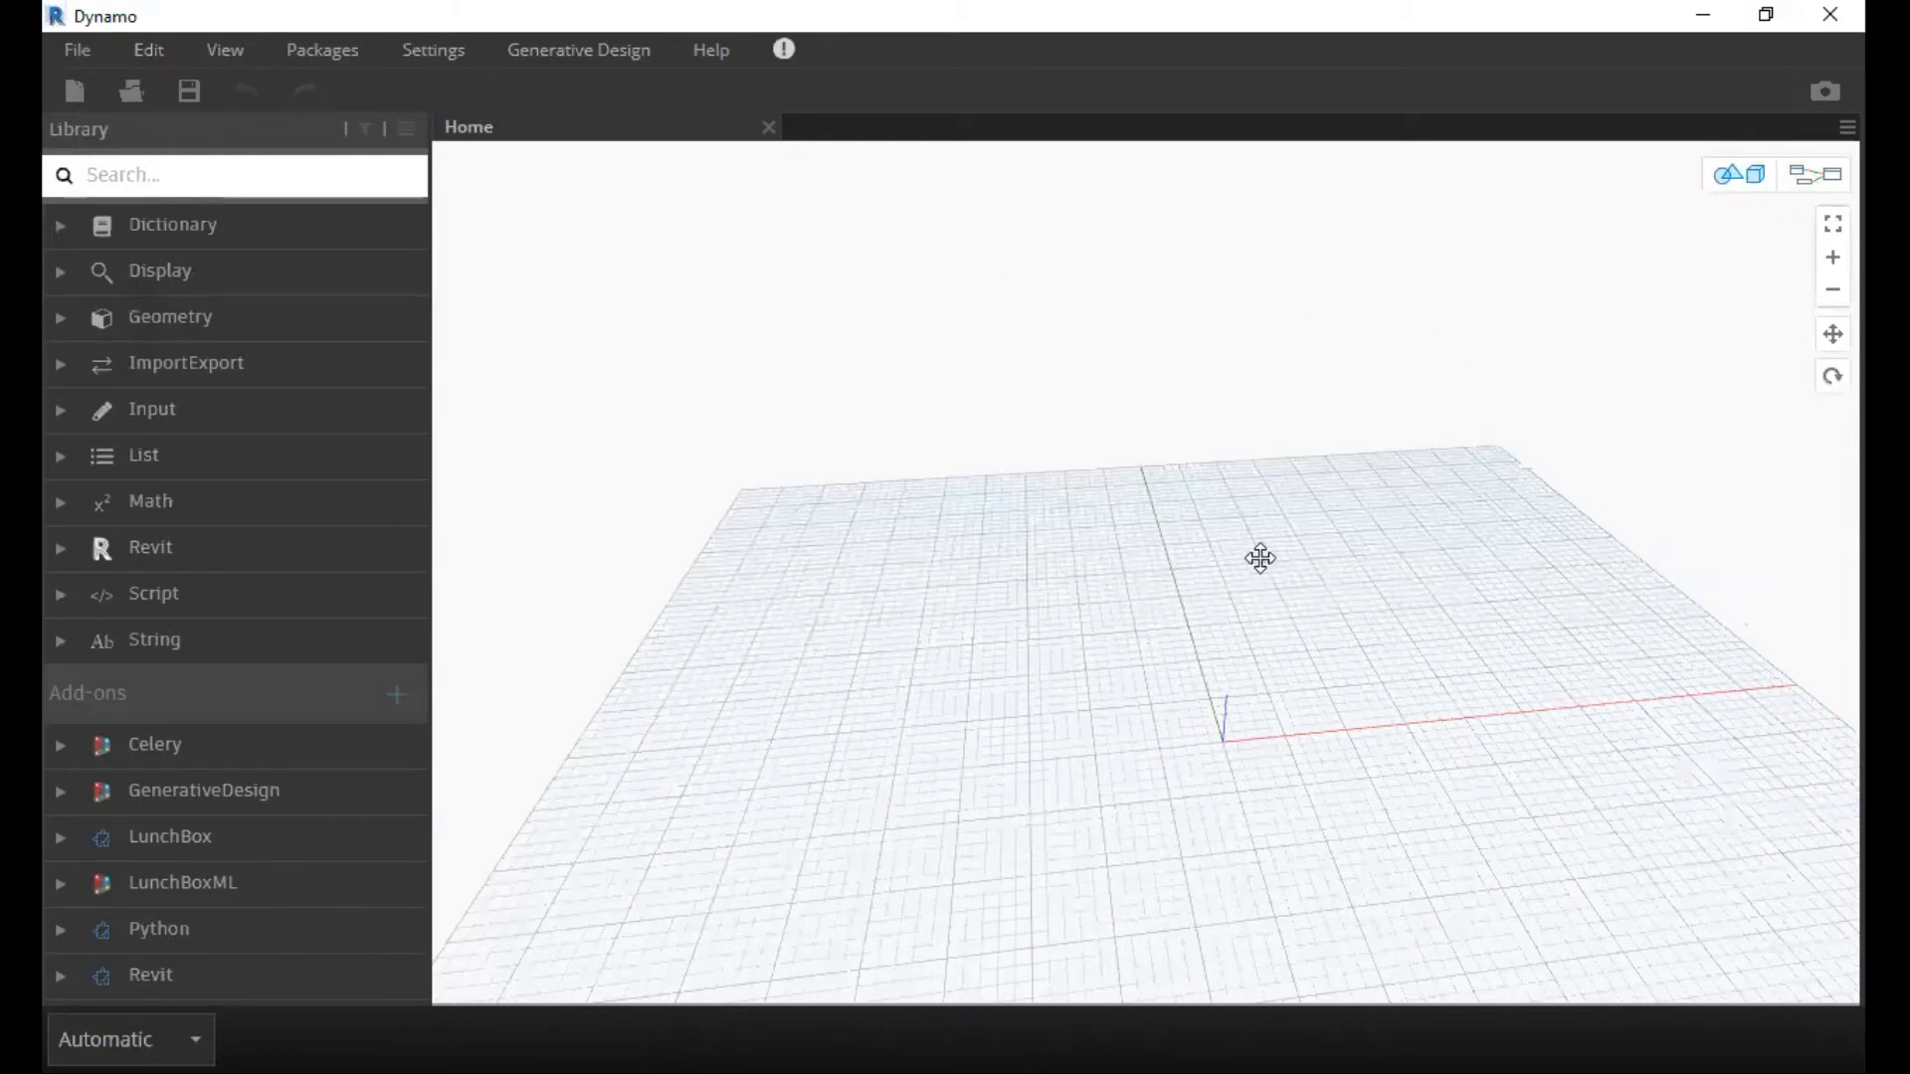
pyautogui.moveTo(1260, 558); pyautogui.dragTo(1255, 539, button='middle')
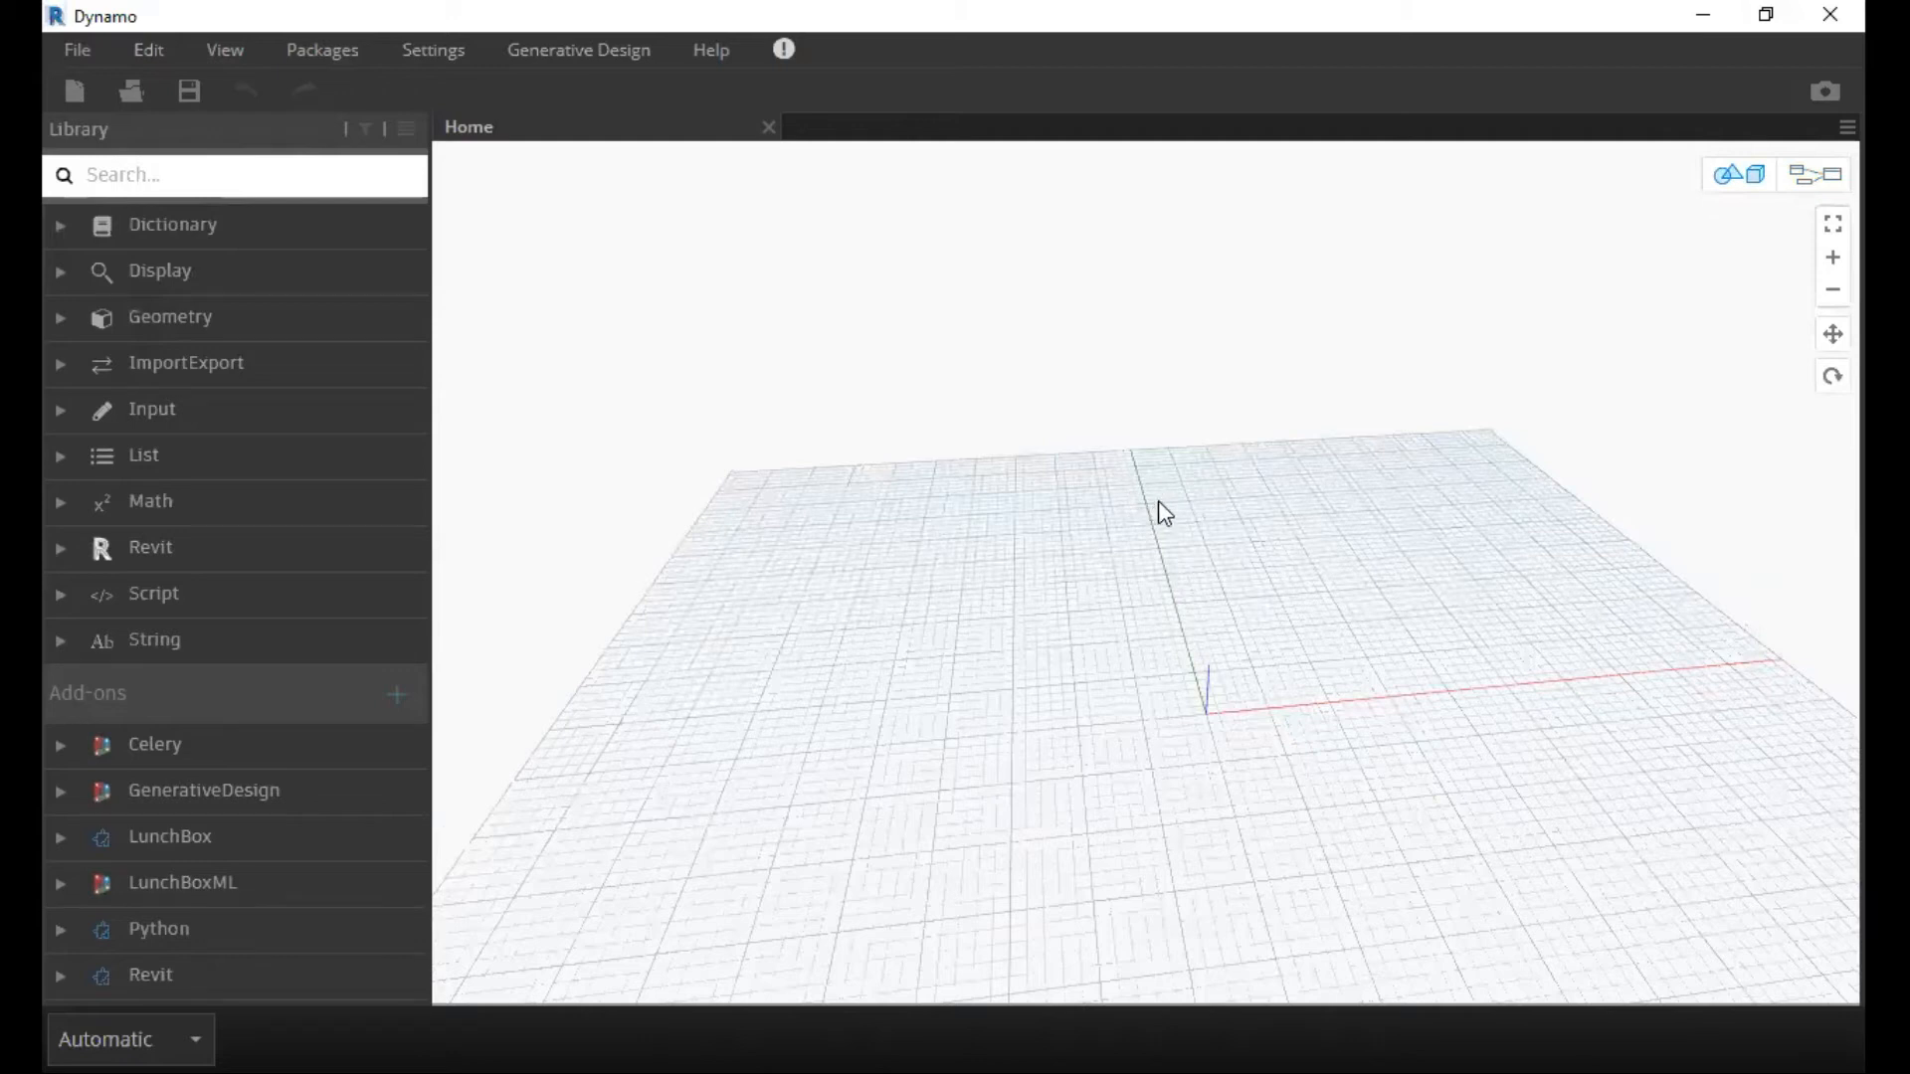
pyautogui.moveTo(1083, 503); pyautogui.dragTo(1026, 573, button='right')
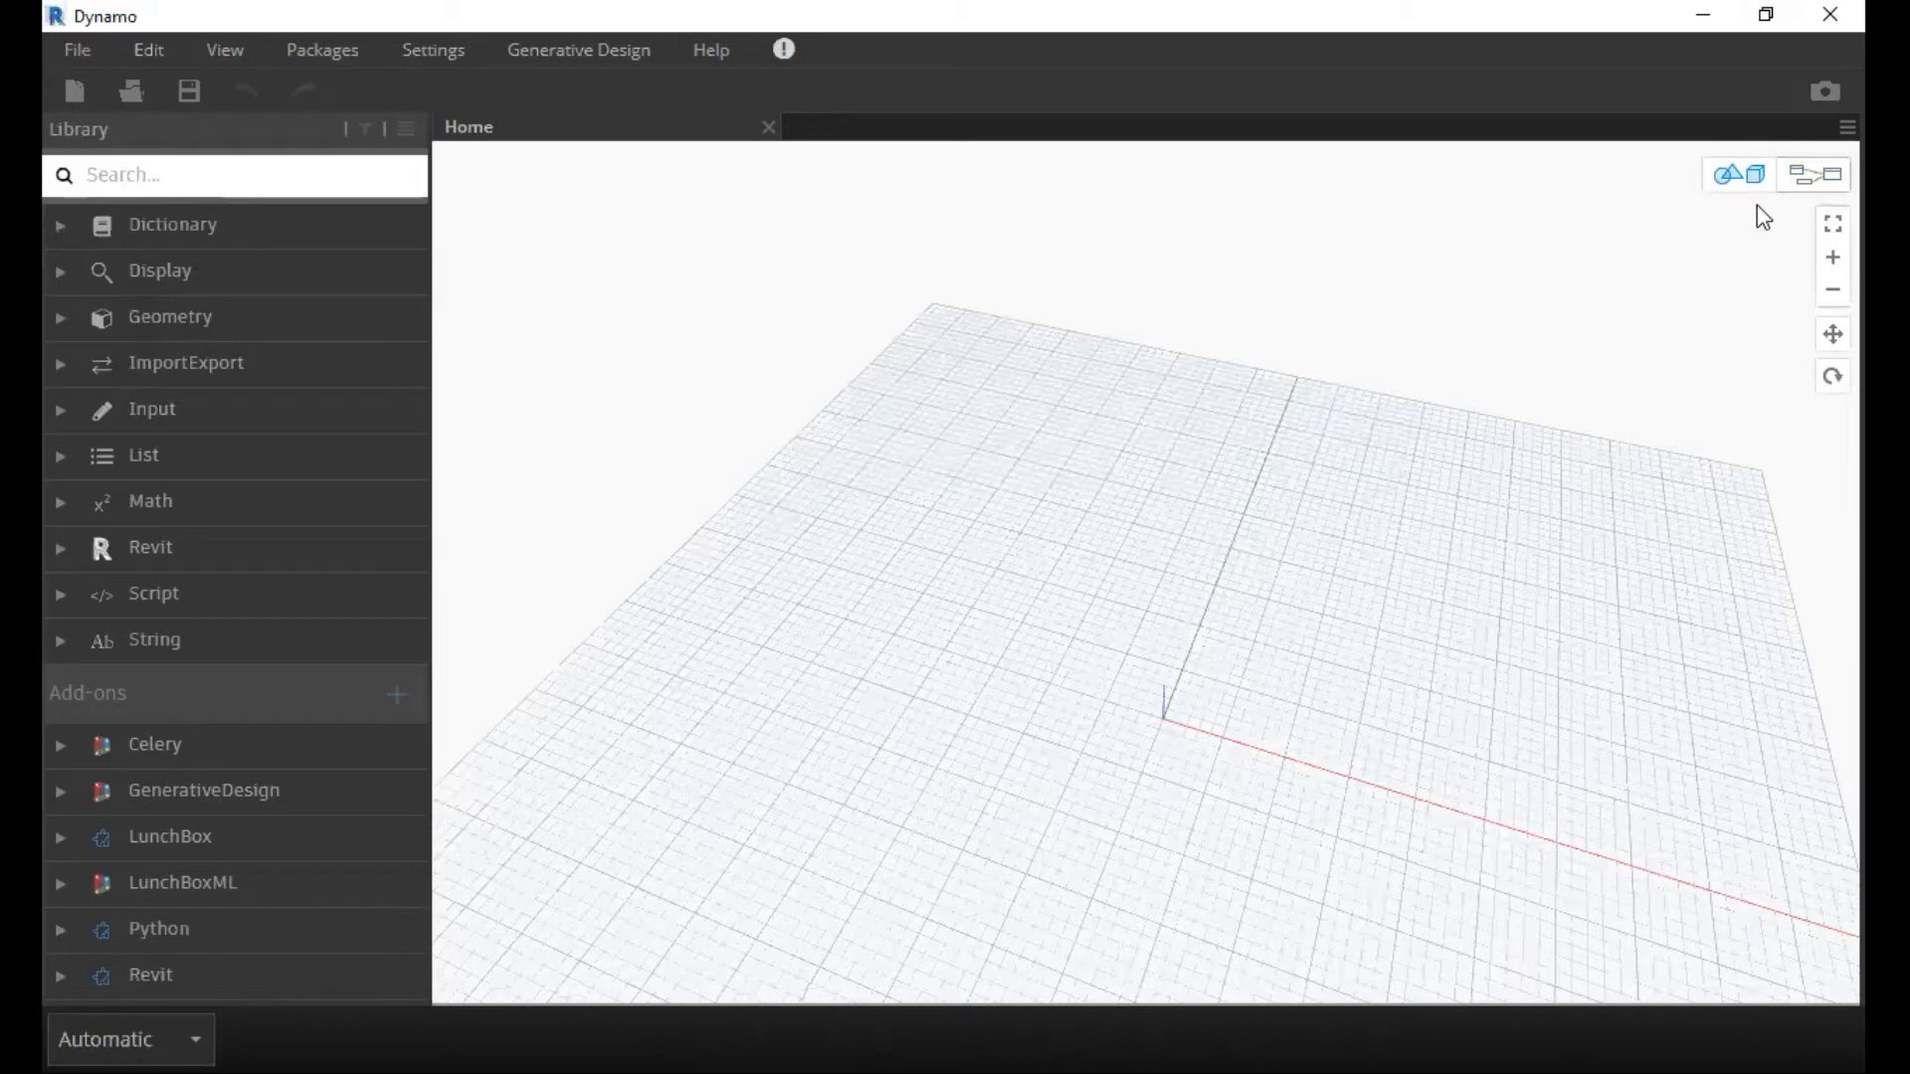
pyautogui.moveTo(450, 227); pyautogui.dragTo(795, 280, button='right')
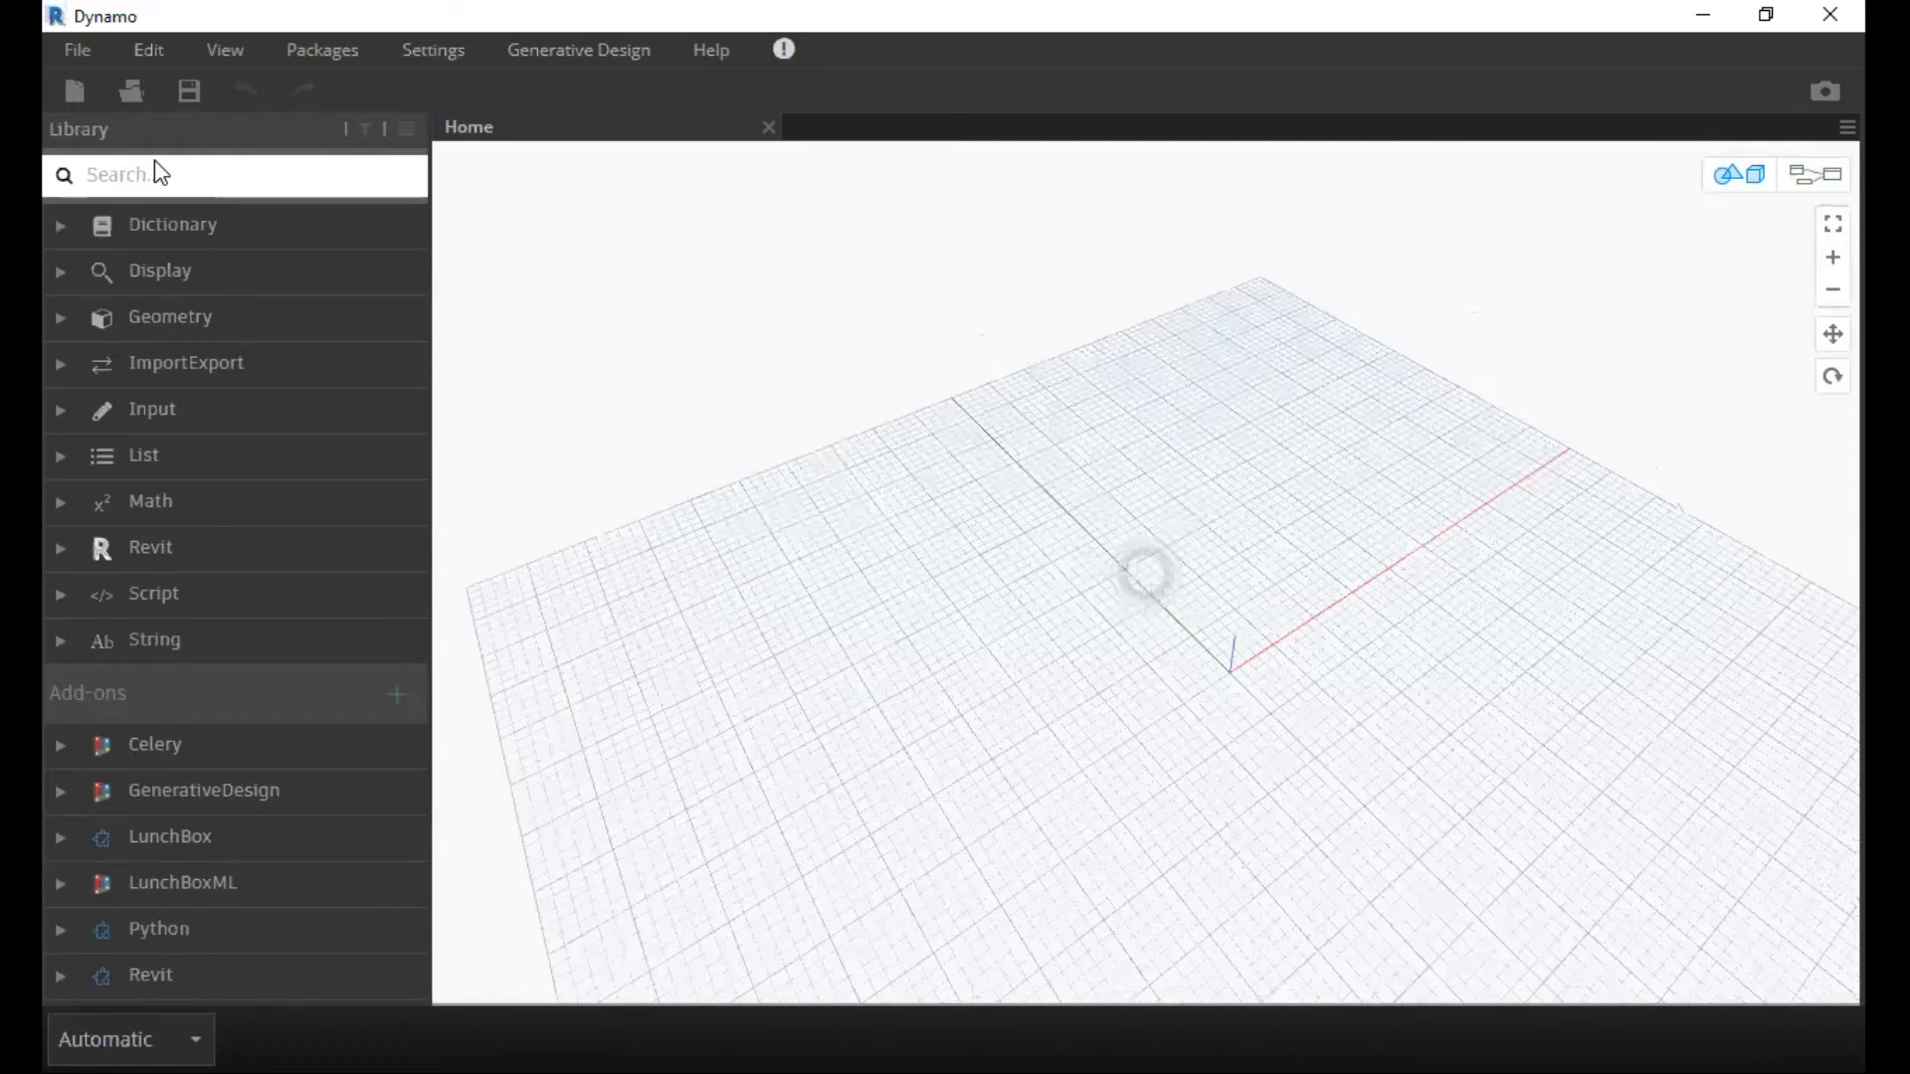
# Add a Point.ByCoordinates node to the workspace, move it up beside the grid's Y axis and duplicate it directly below.
pyautogui.write('Point')
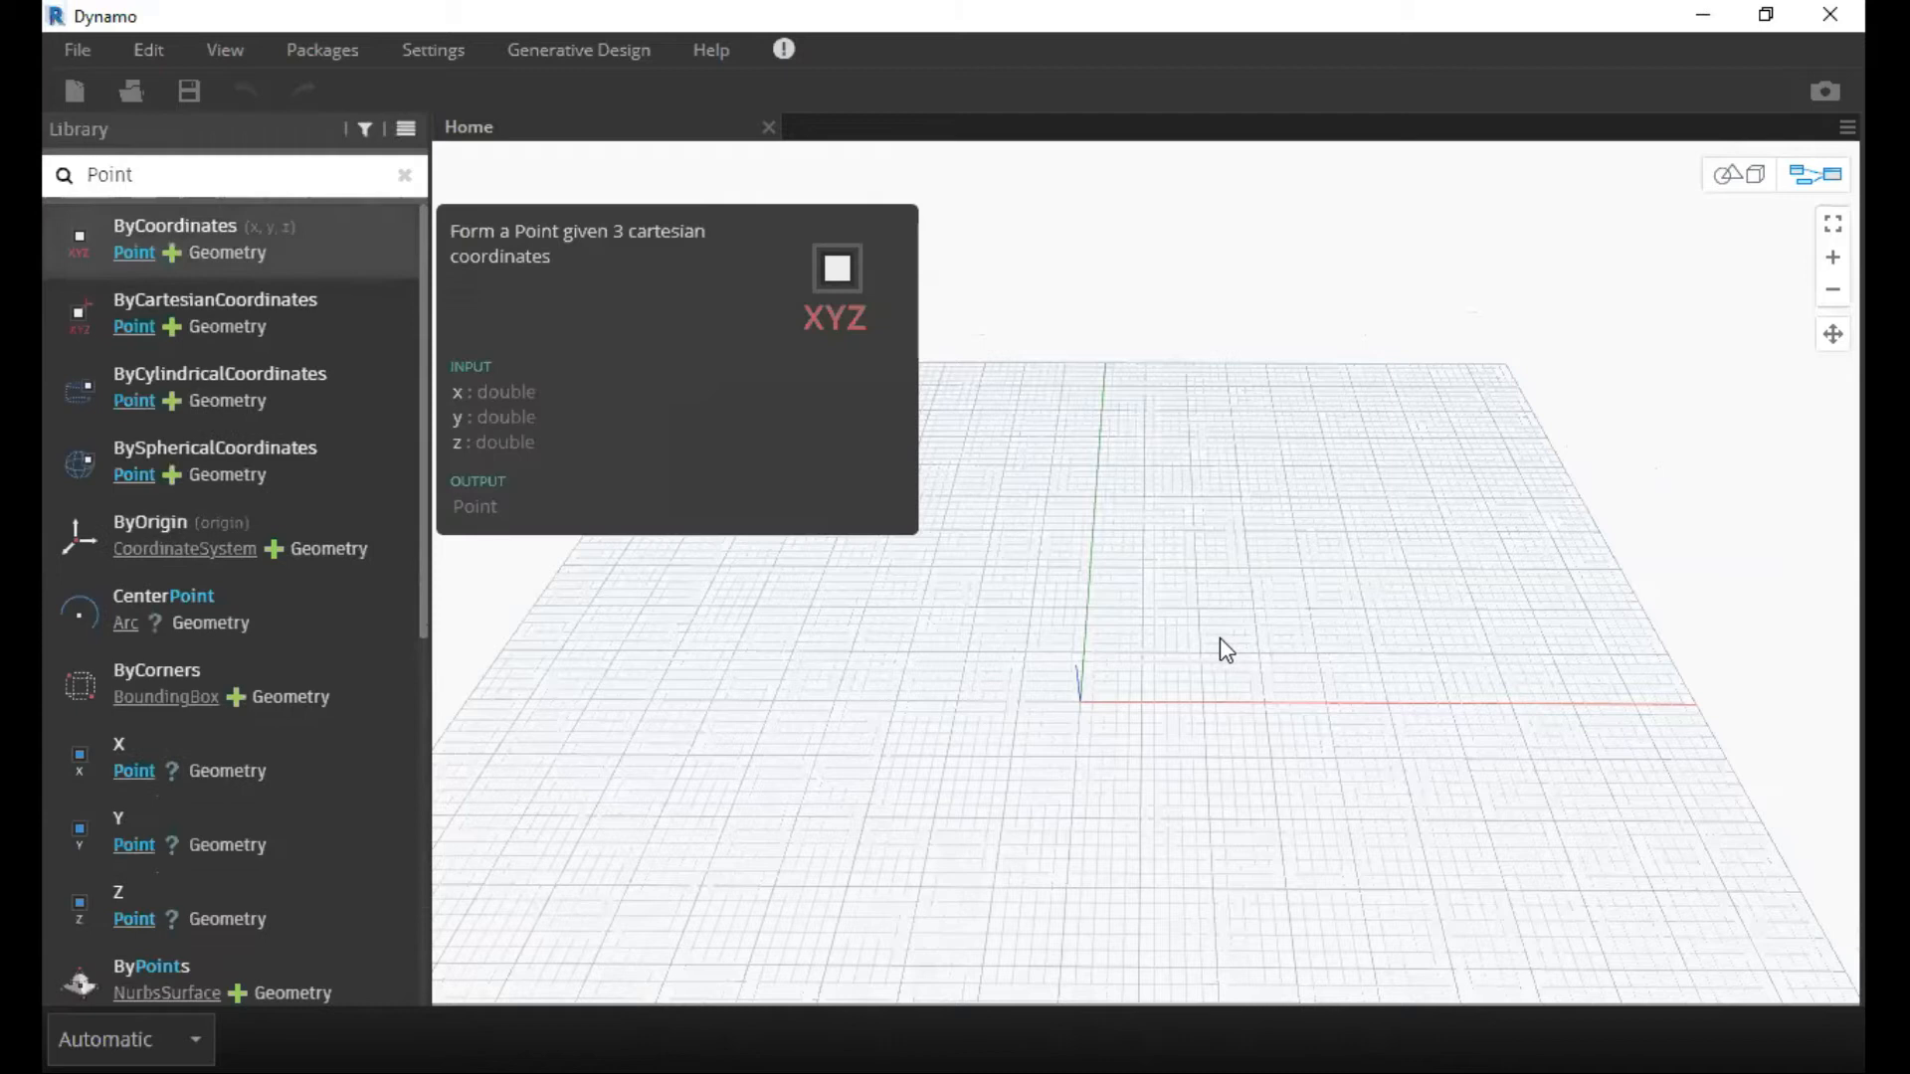
pyautogui.press('Return')
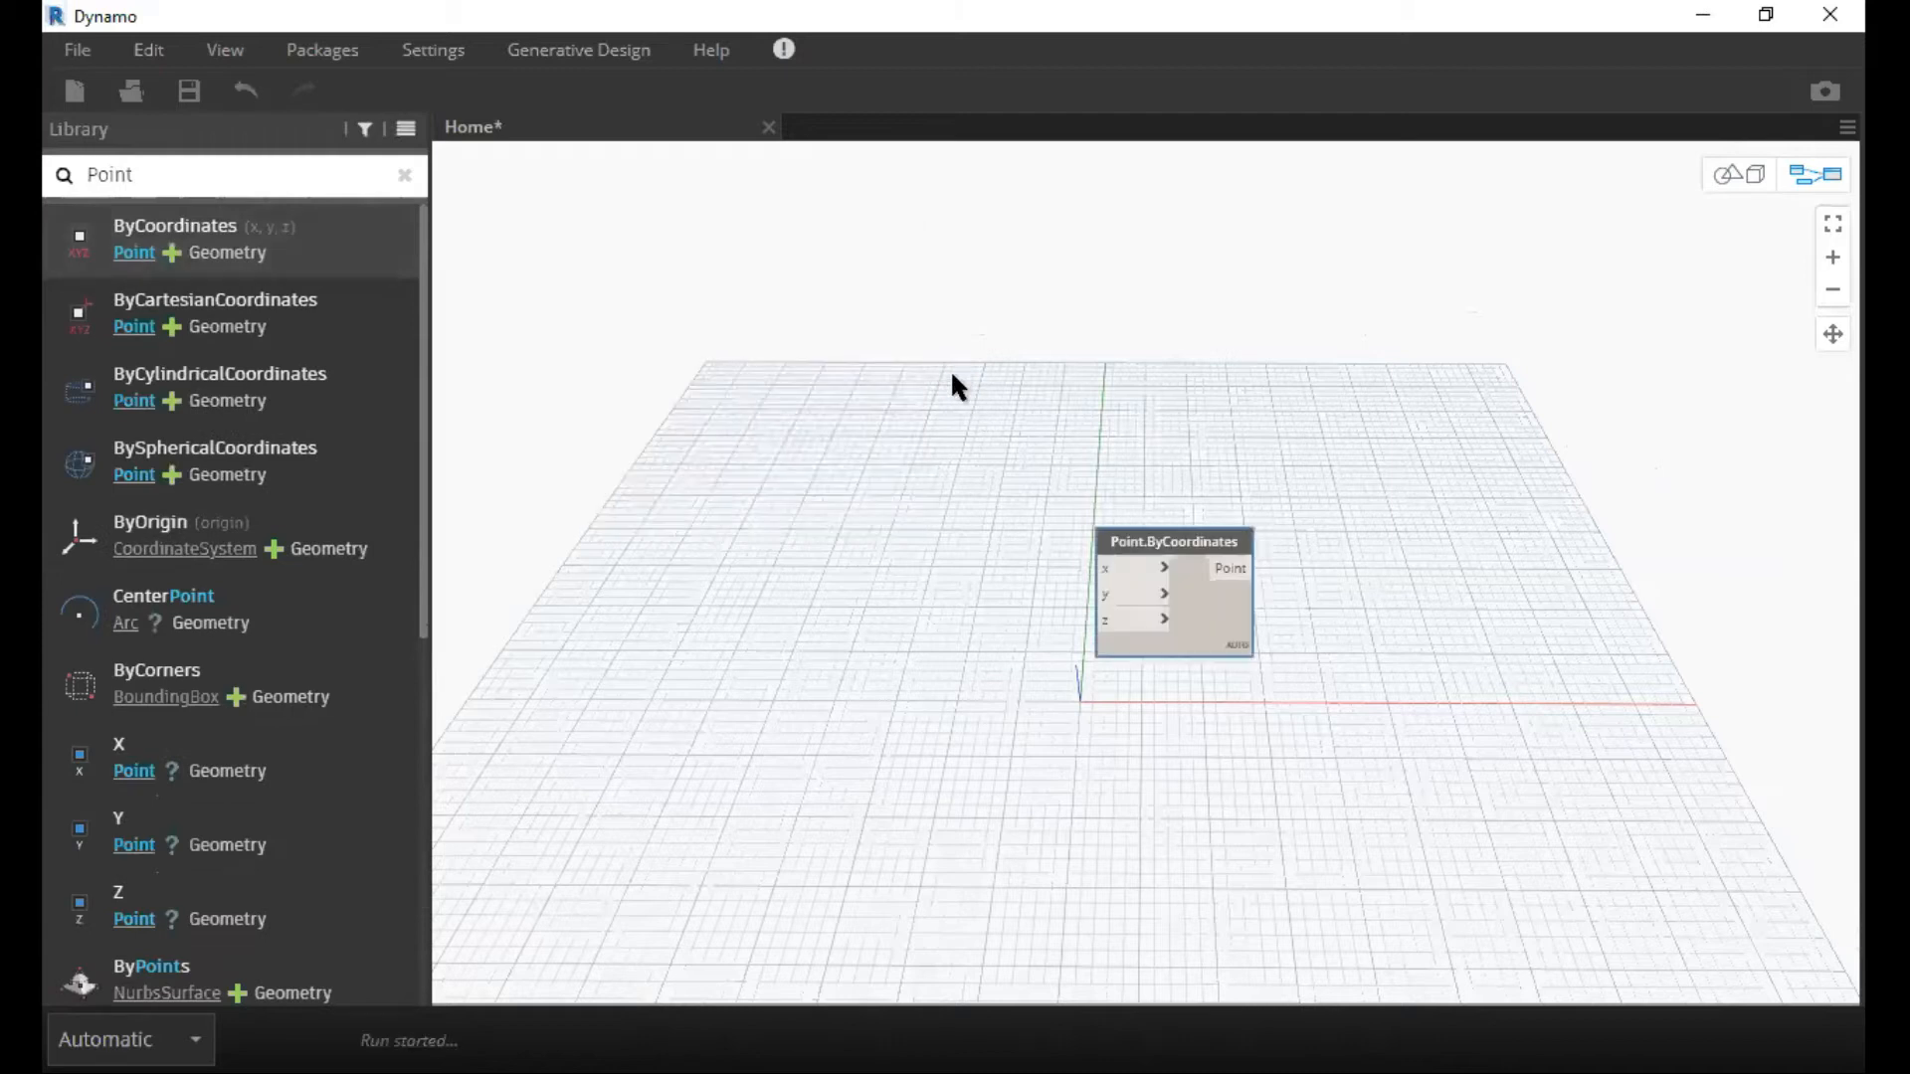
pyautogui.moveTo(1174, 538); pyautogui.dragTo(935, 359)
pyautogui.keyDown('ctrl'); pyautogui.moveTo(935, 359); pyautogui.dragTo(936, 527); pyautogui.keyUp('ctrl')
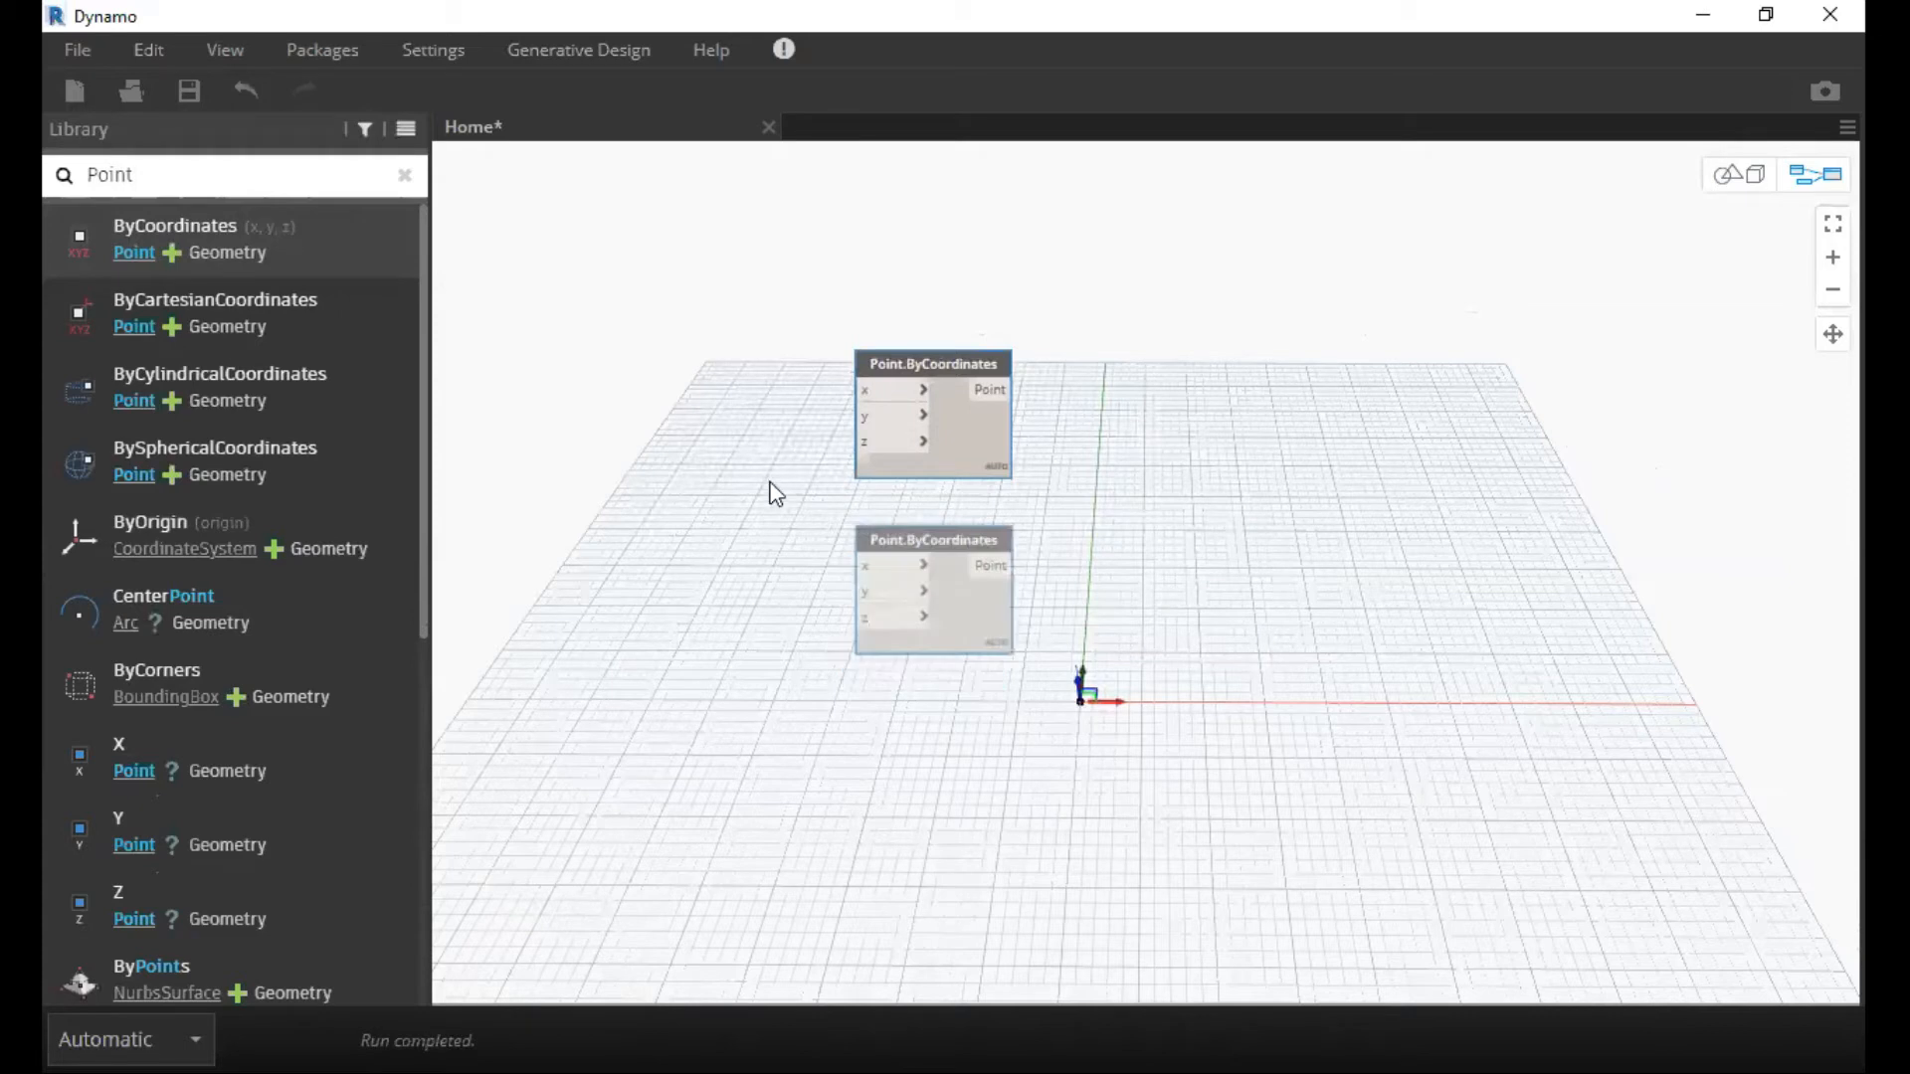
# Search for "integer" in the workspace and add an Integer Slider node beside the two Point.ByCoordinates nodes.
pyautogui.scroll(2, 776, 494)
pyautogui.rightClick(776, 493)
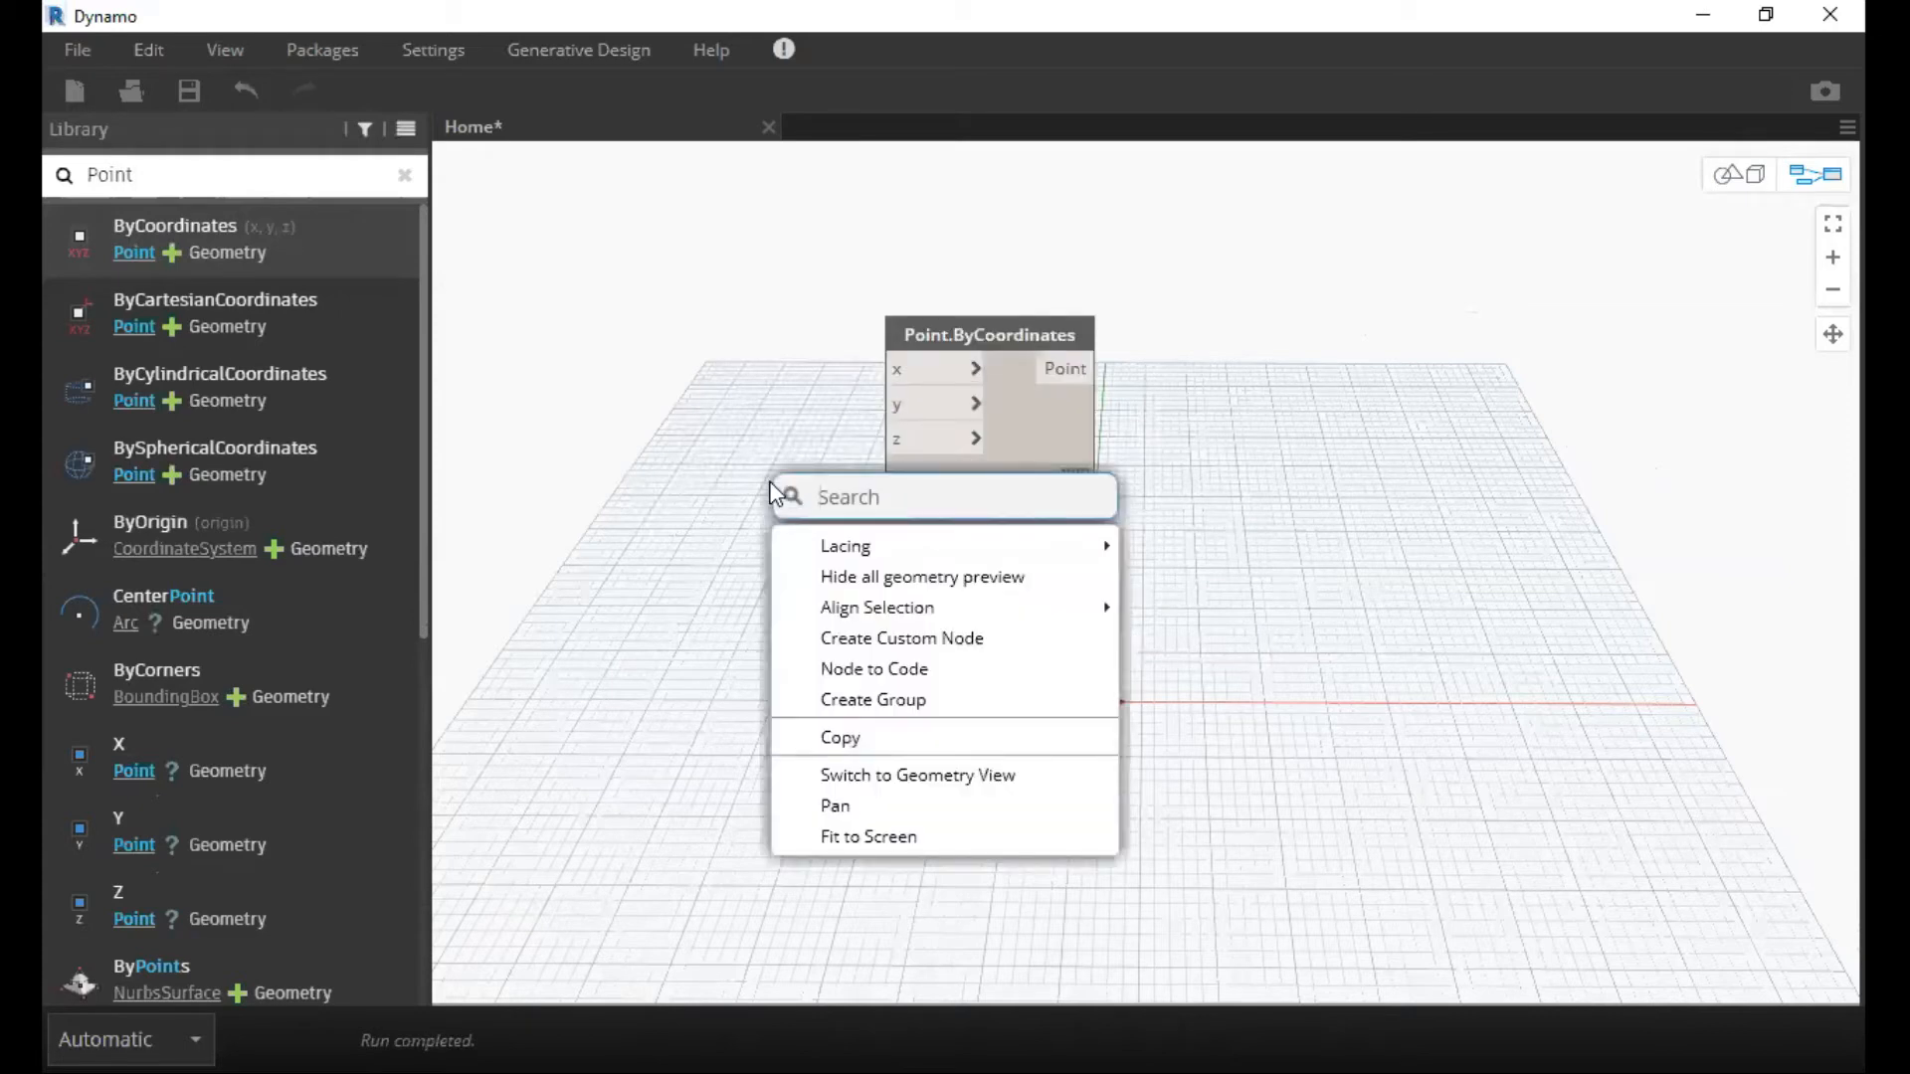
pyautogui.write('intger')
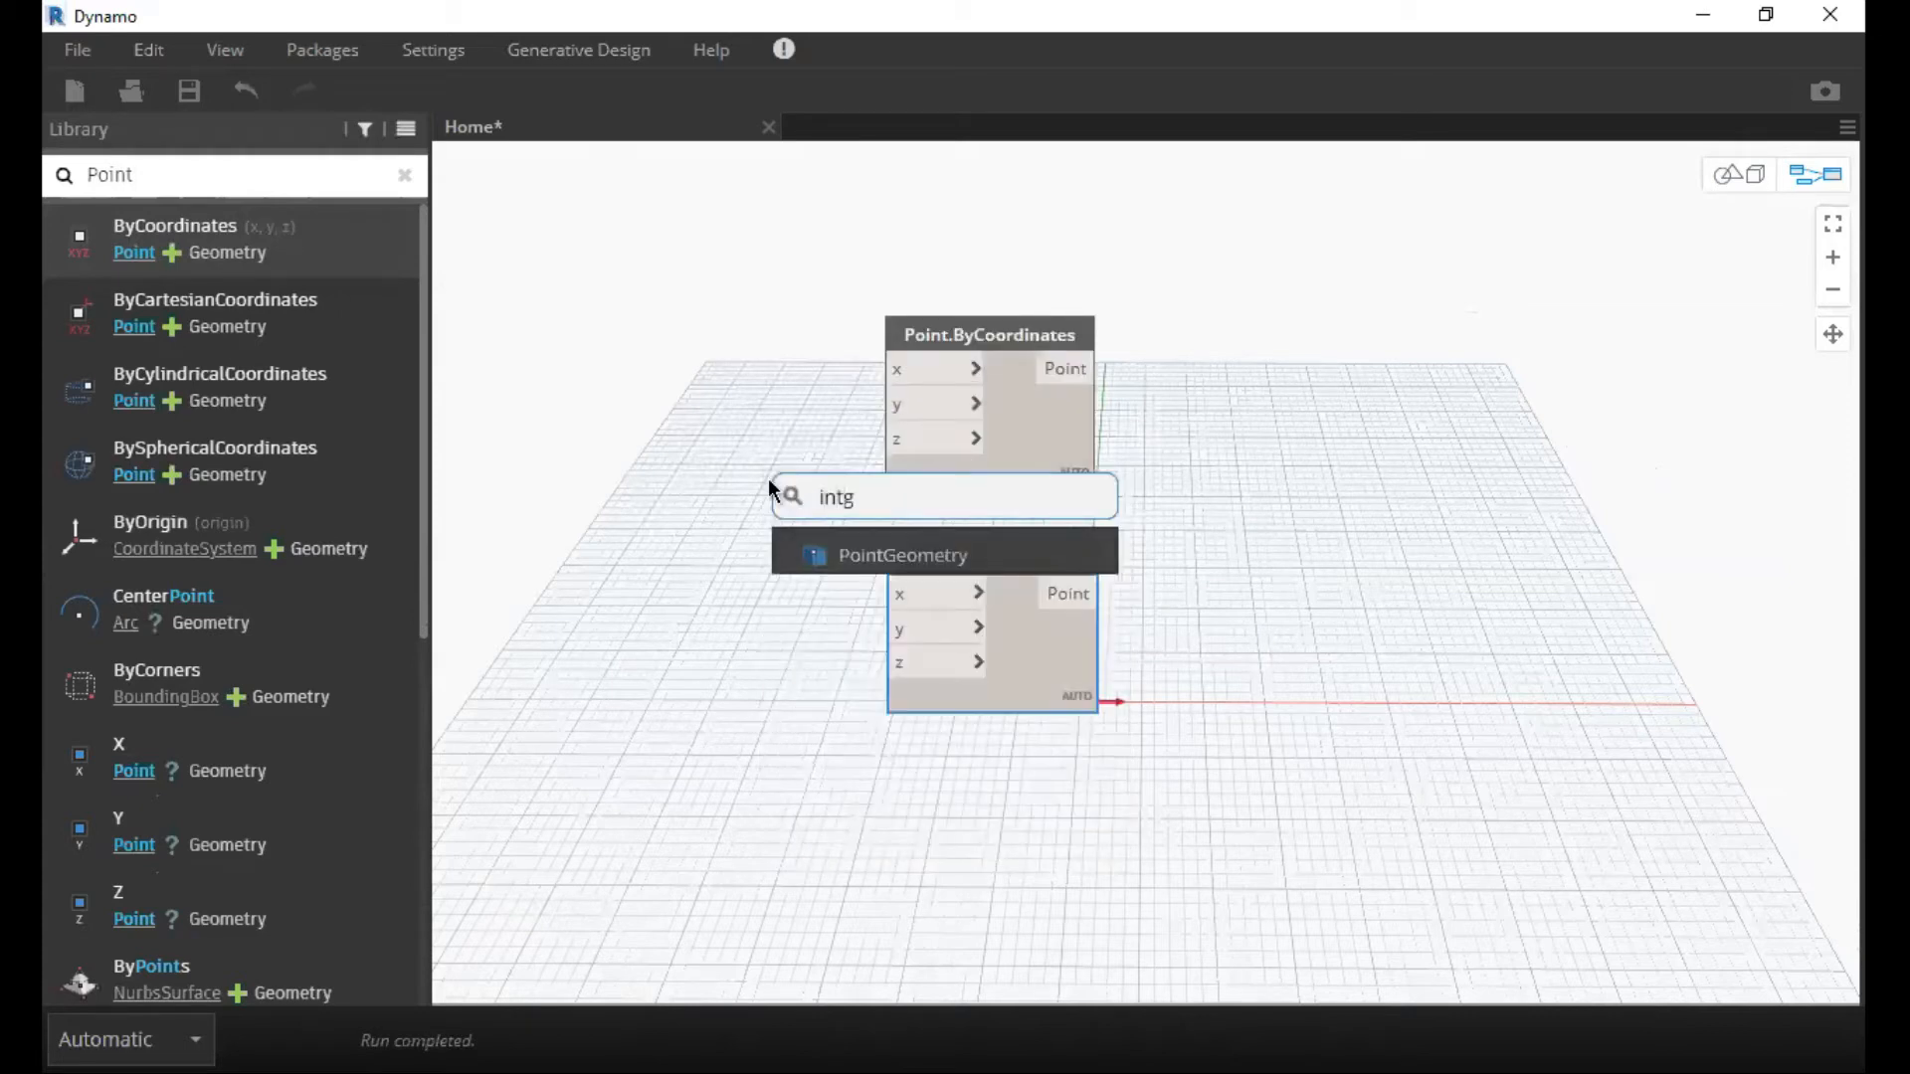
pyautogui.press('BackSpace')
pyautogui.press('BackSpace')
pyautogui.press('BackSpace')
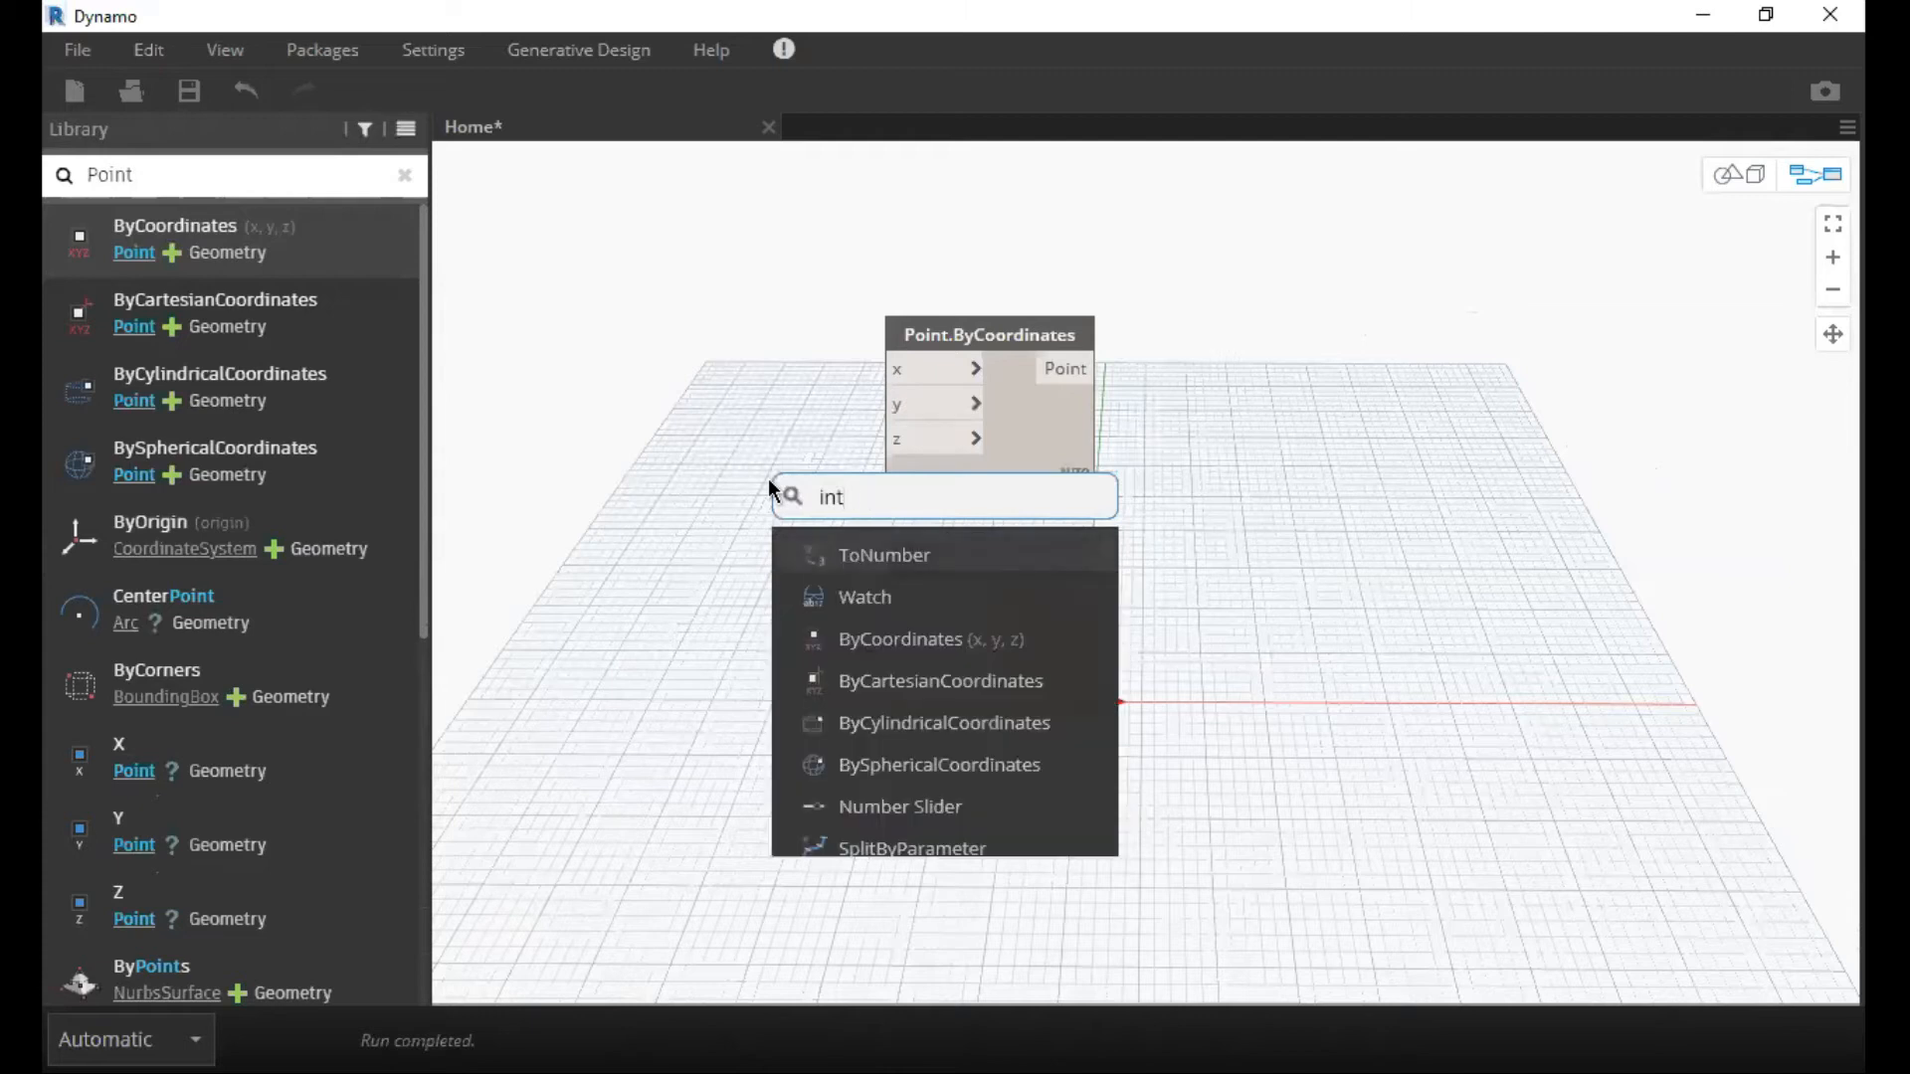
pyautogui.write('eg')
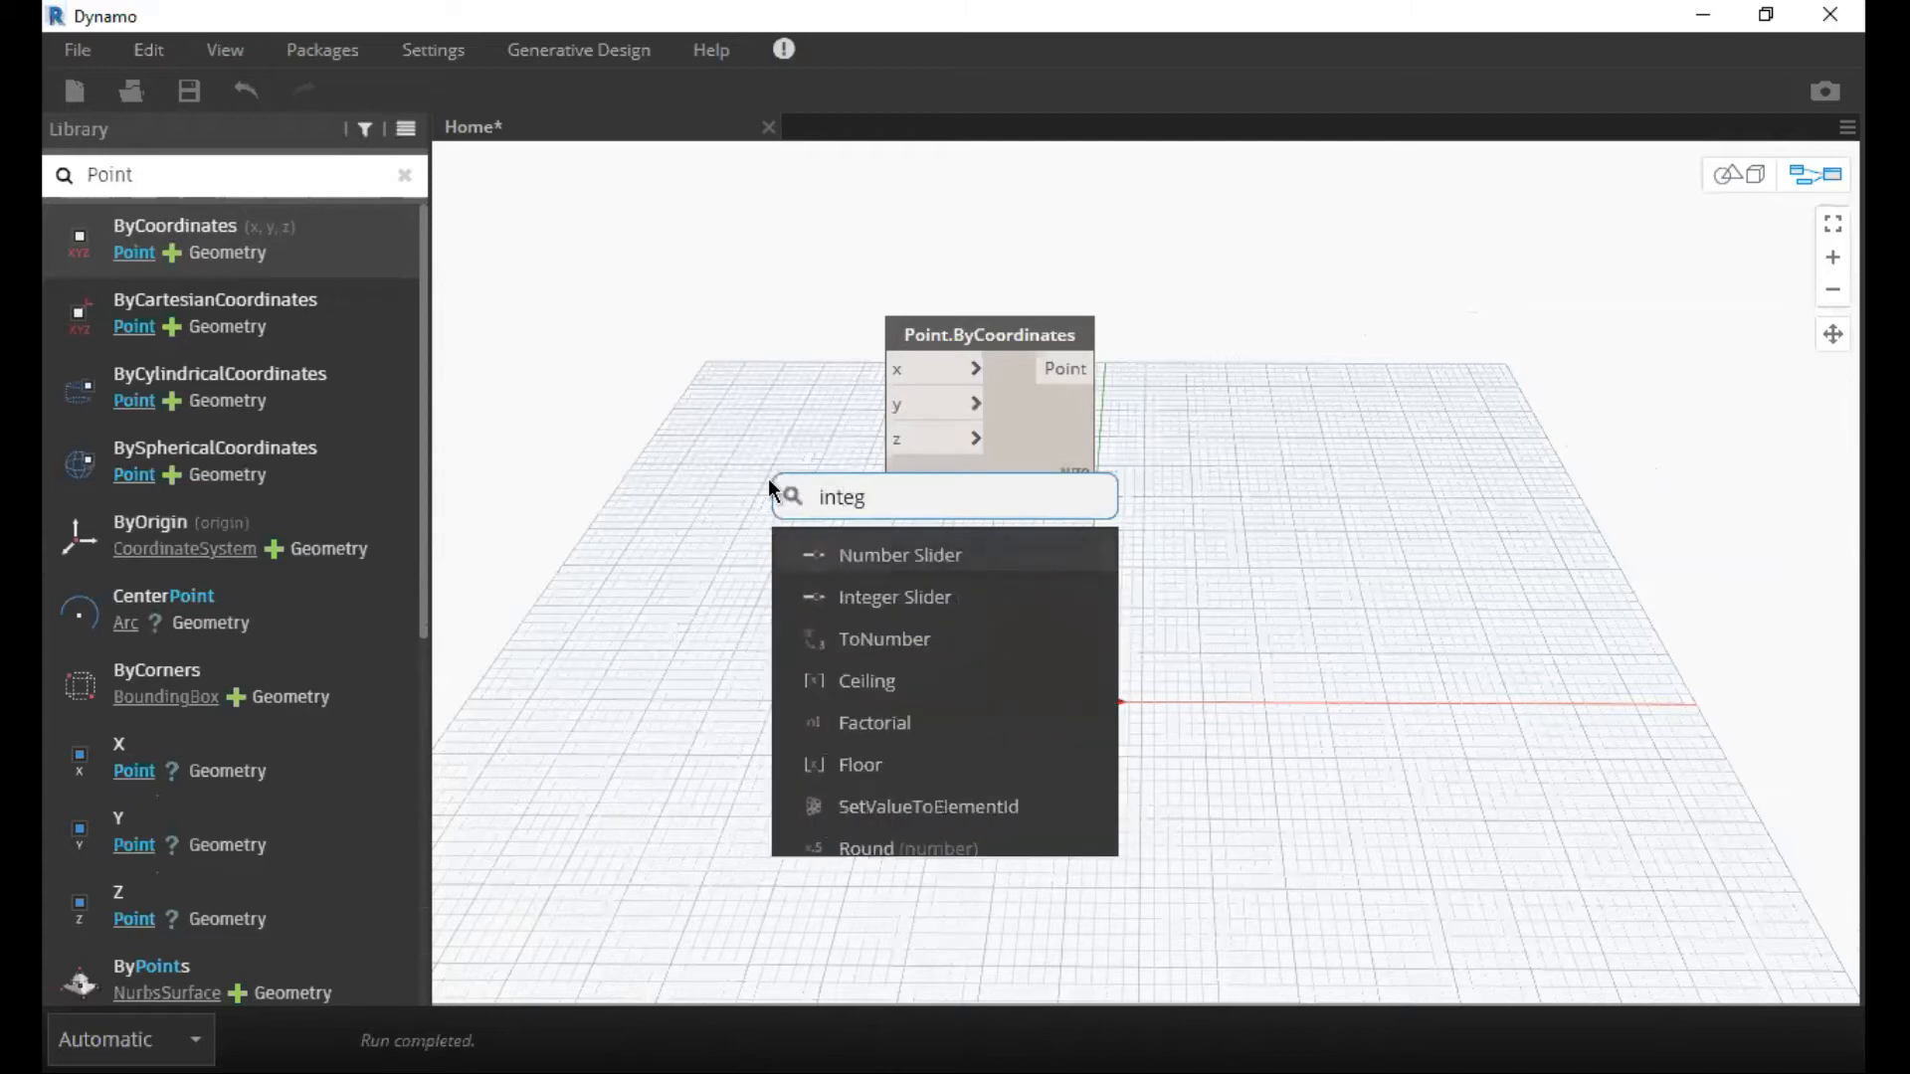
pyautogui.write('er')
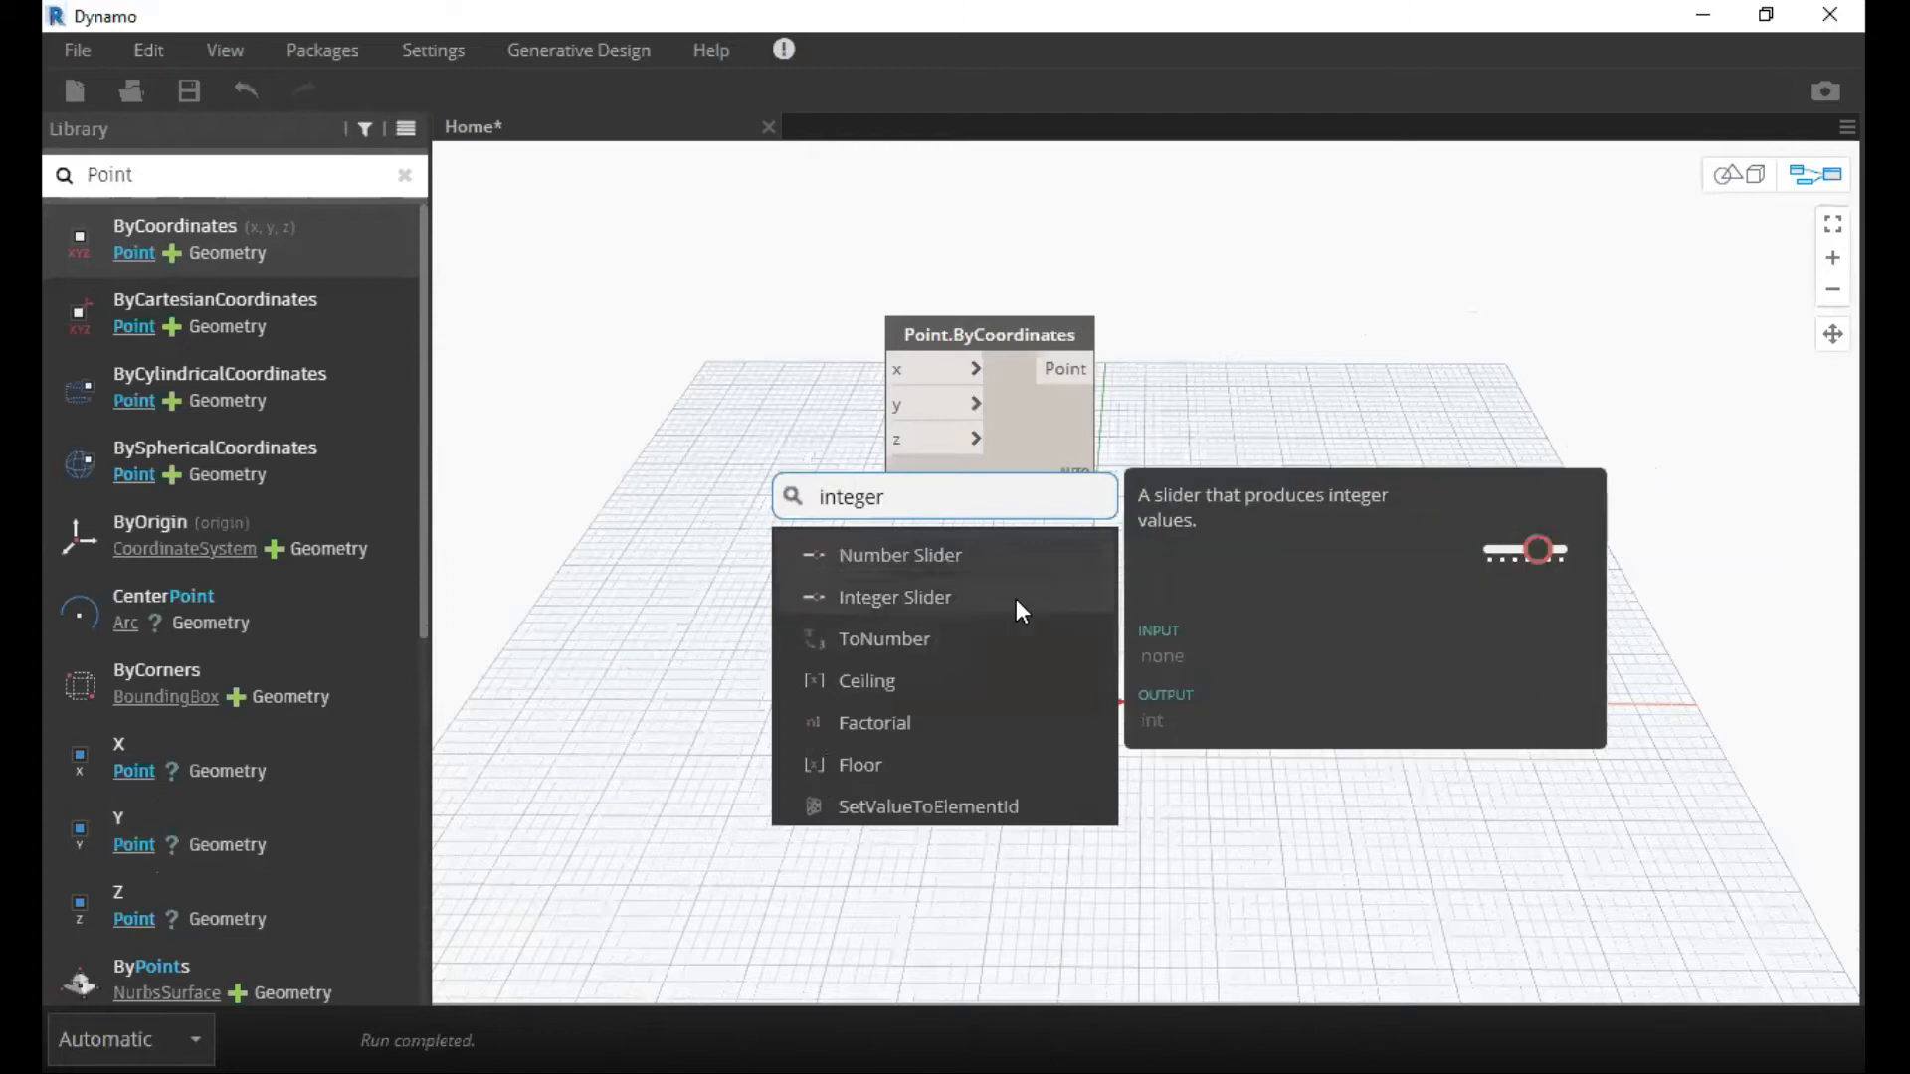
pyautogui.click(1017, 599)
pyautogui.moveTo(1104, 630); pyautogui.dragTo(545, 476)
# Connect the Integer Slider to the z input of the lower Point.ByCoordinates node and set the slider to 30.
pyautogui.click(800, 513)
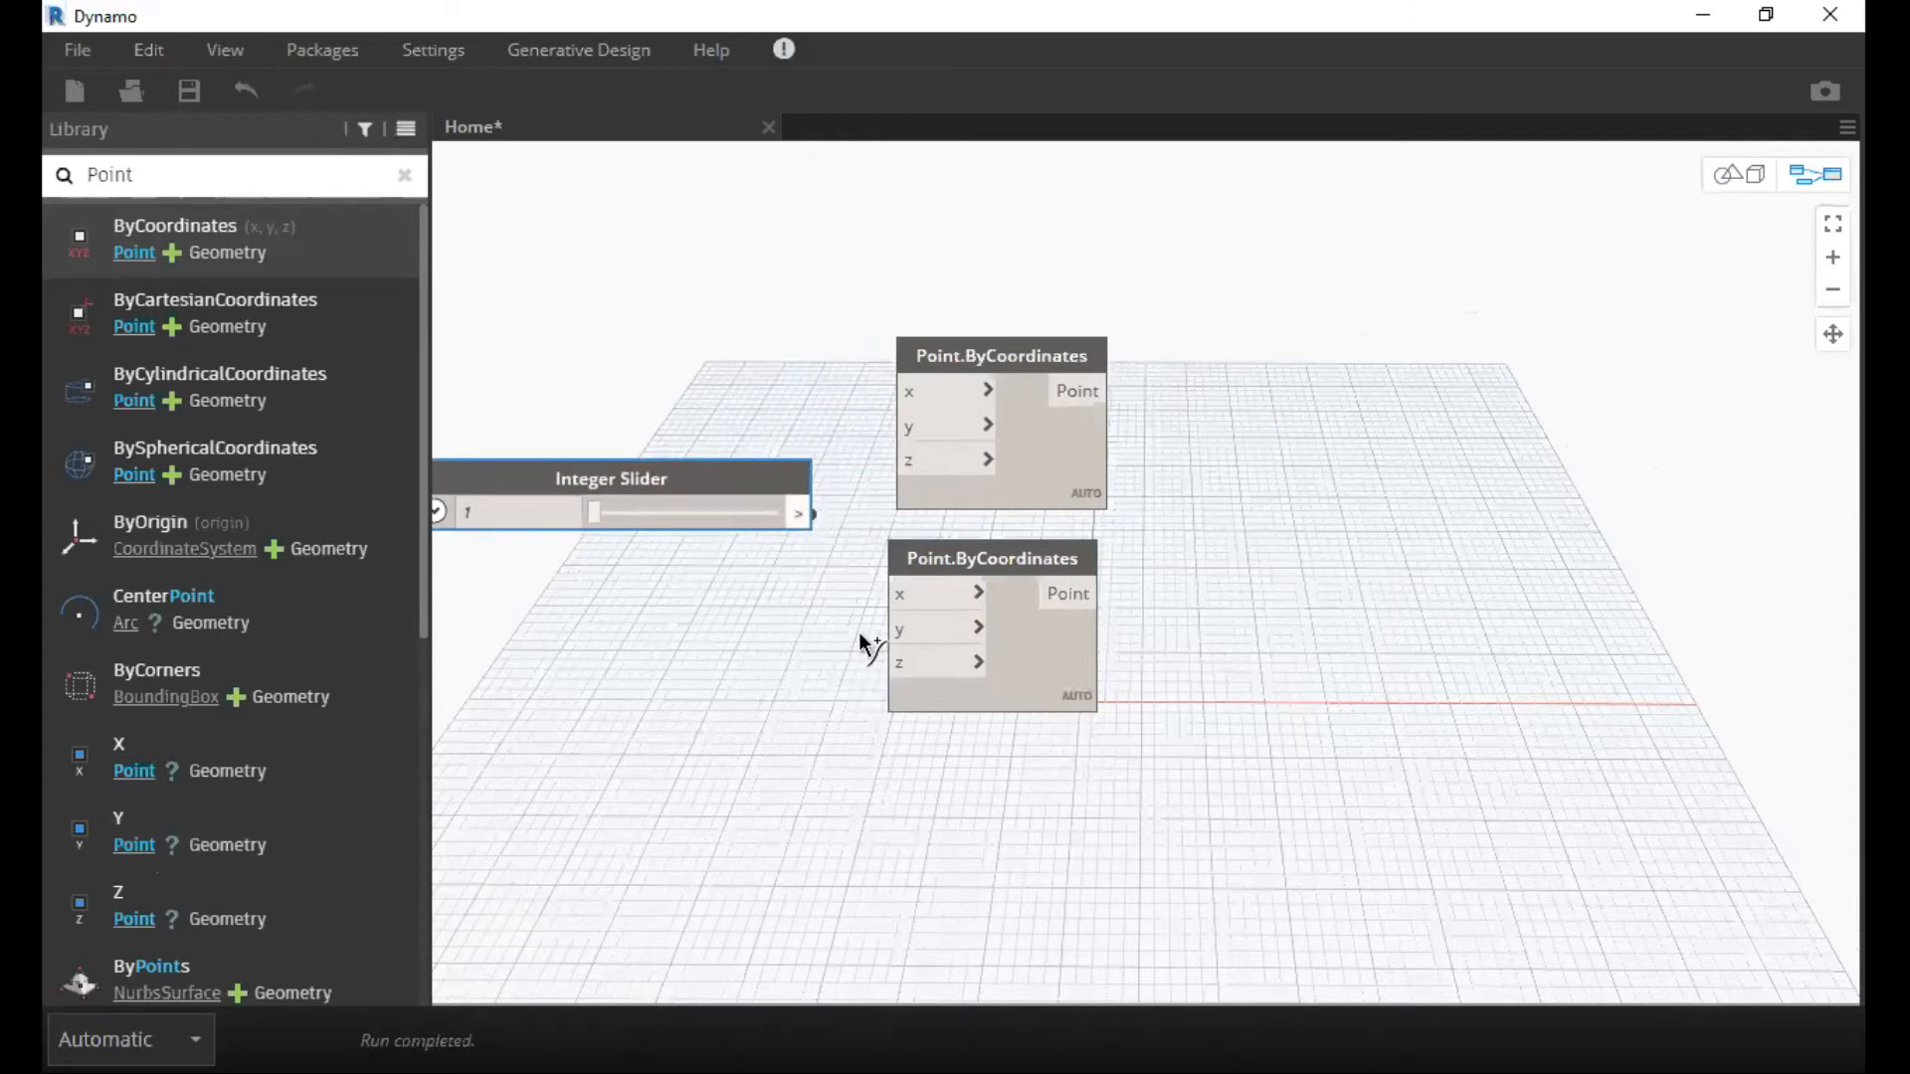
pyautogui.click(918, 658)
pyautogui.moveTo(822, 529); pyautogui.dragTo(1250, 433, button='middle')
pyautogui.moveTo(1189, 390); pyautogui.dragTo(1185, 542)
pyautogui.moveTo(1019, 570); pyautogui.dragTo(1076, 582)
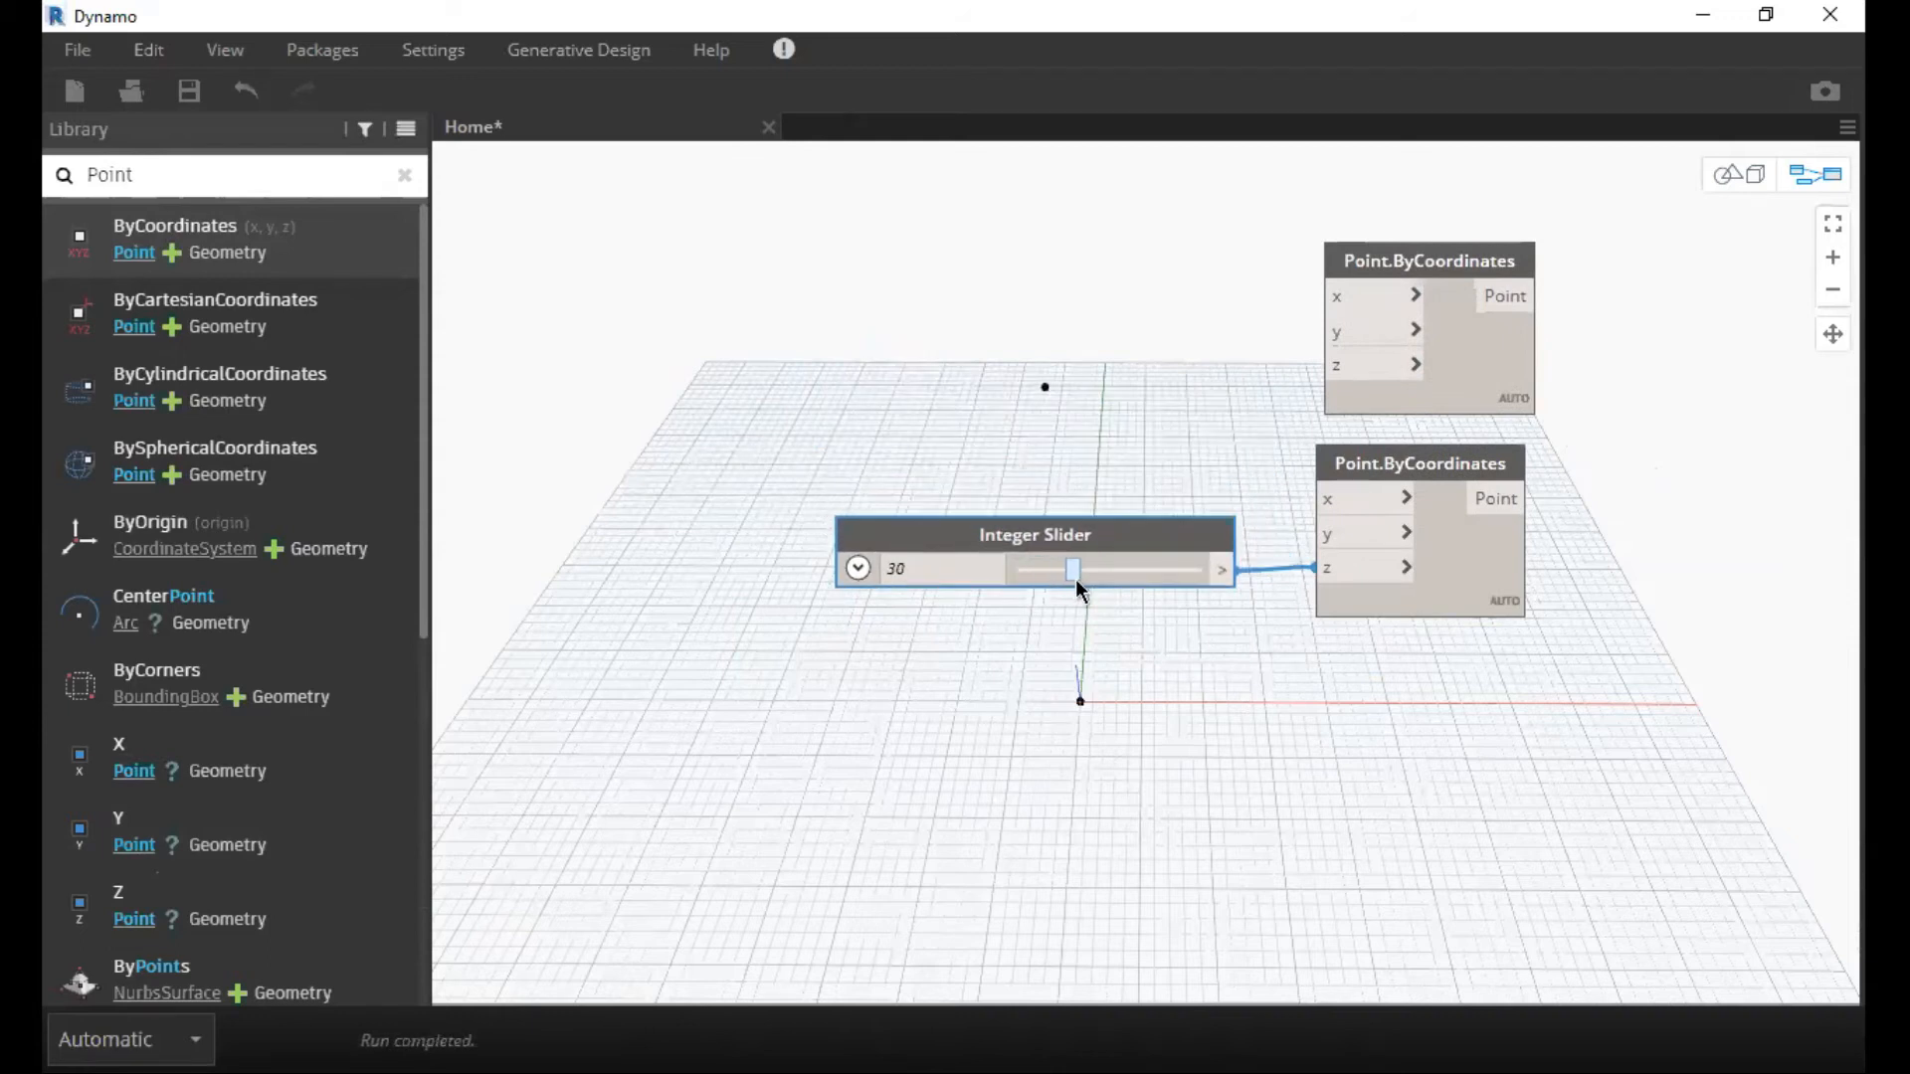
# Add a Line.ByStartPointEndPoint node, feeding the upper point into startPoint and the lower point into endPoint, and align the upper point node.
pyautogui.click(1176, 360)
pyautogui.moveTo(1144, 525); pyautogui.dragTo(795, 484, button='middle')
pyautogui.scroll(3, 1286, 394)
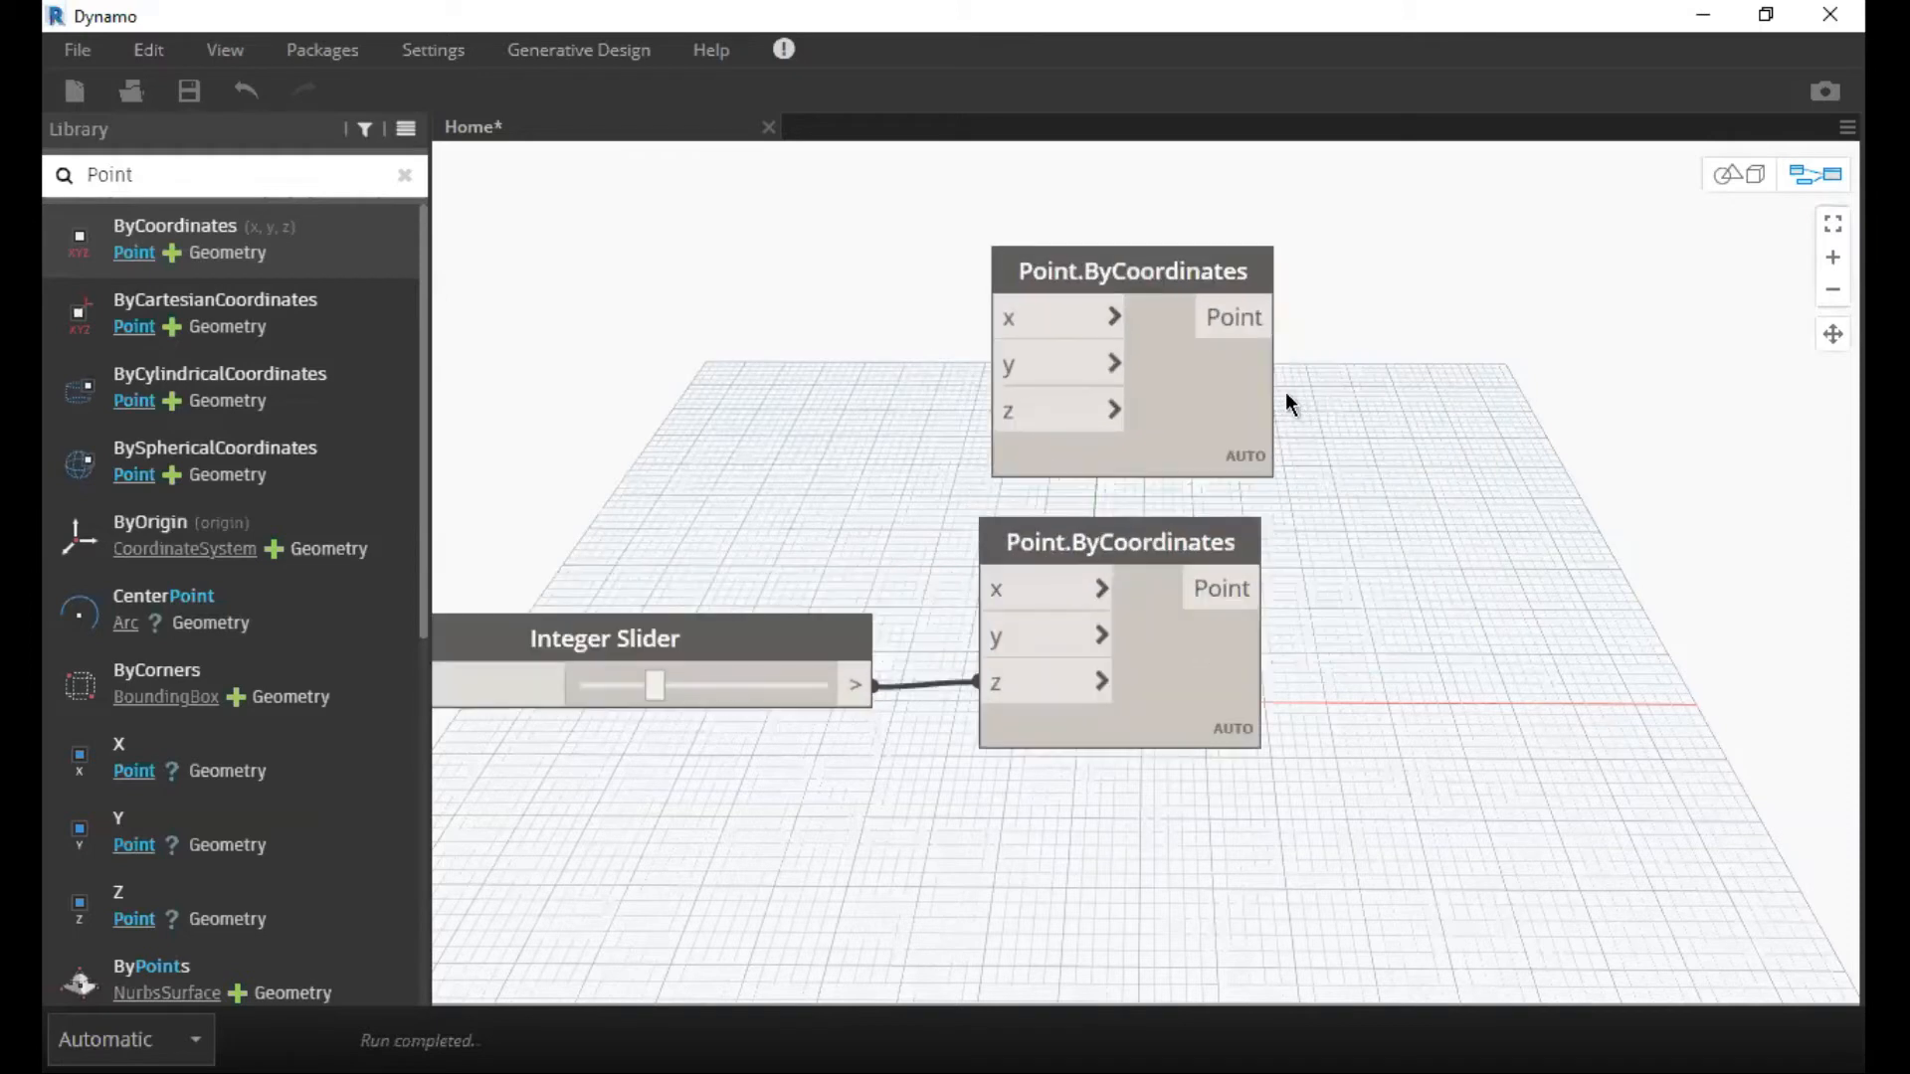
pyautogui.moveTo(1333, 357); pyautogui.dragTo(1148, 377, button='middle')
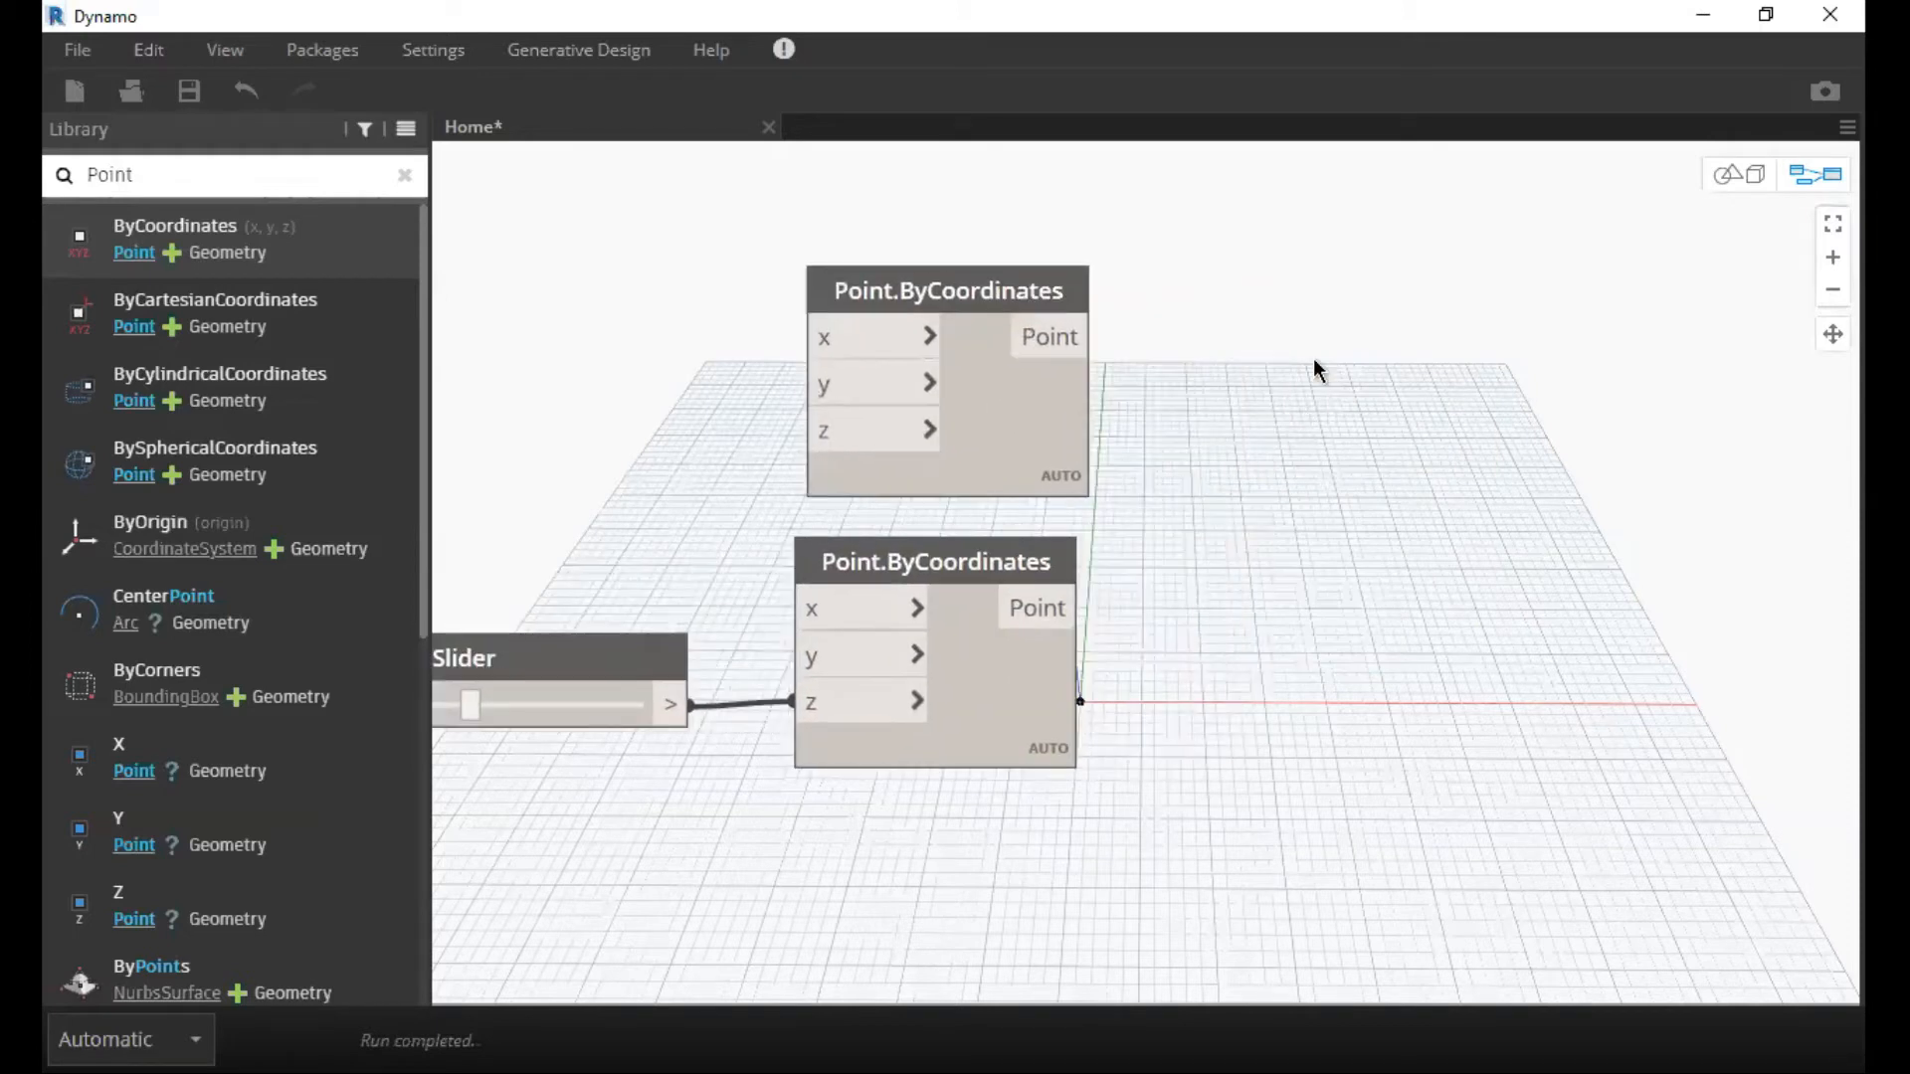
pyautogui.rightClick(1313, 358)
pyautogui.write('line')
pyautogui.press('Return')
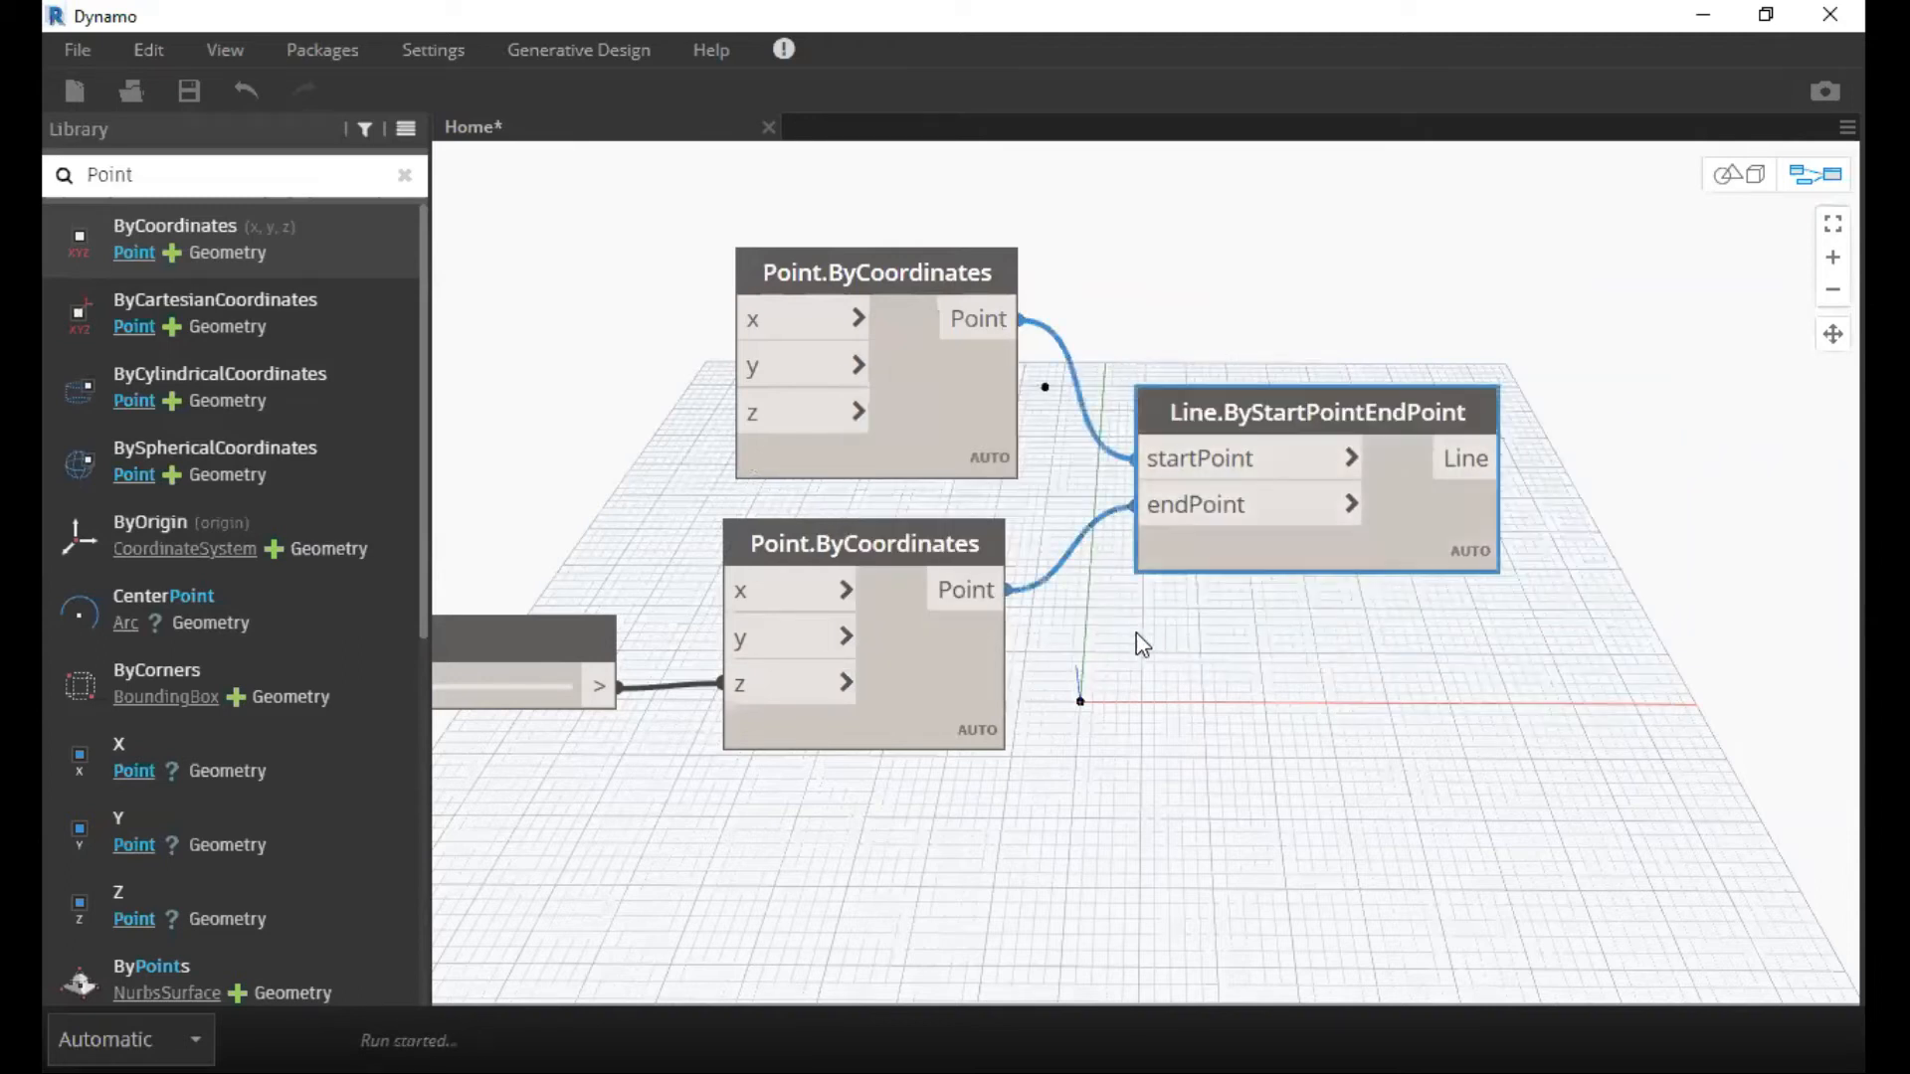
pyautogui.moveTo(1018, 547); pyautogui.dragTo(968, 577, button='middle')
pyautogui.moveTo(1389, 216); pyautogui.dragTo(1259, 250, button='middle')
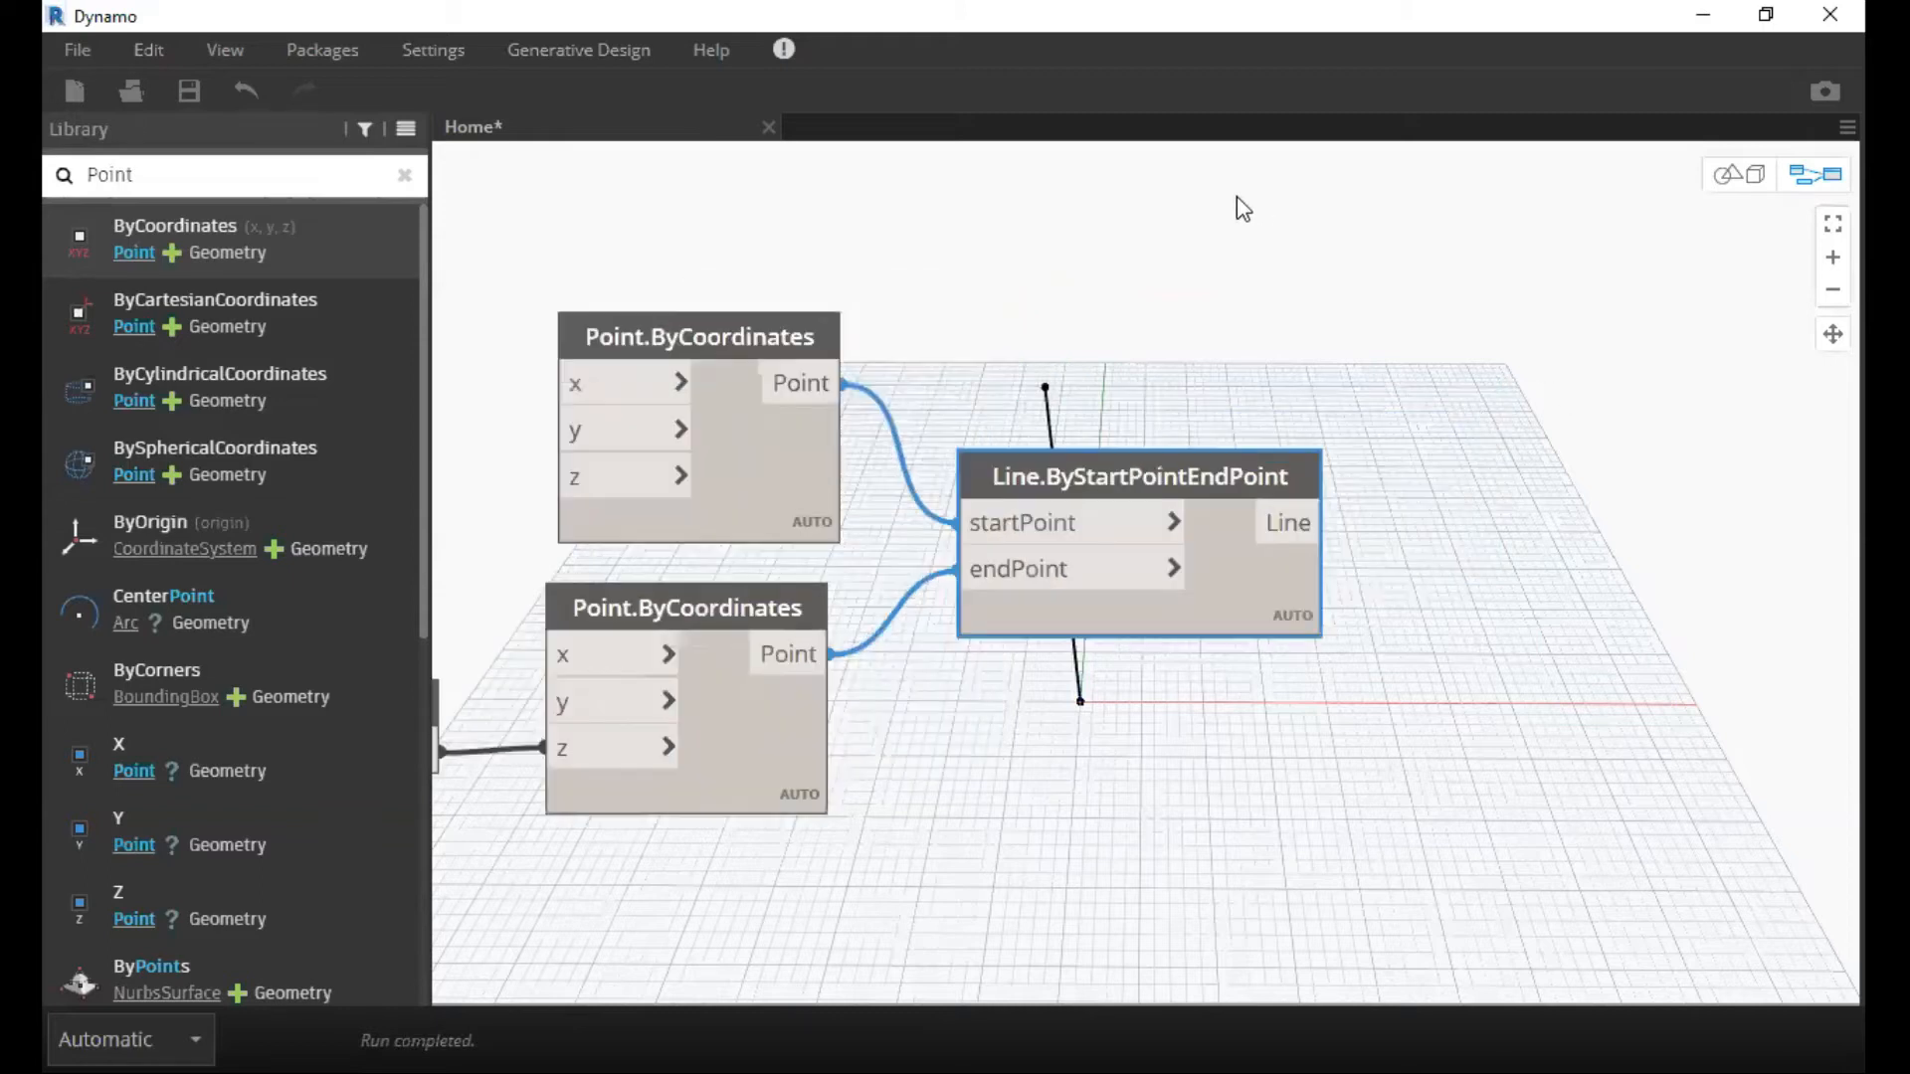
pyautogui.moveTo(1205, 395); pyautogui.dragTo(1164, 398, button='middle')
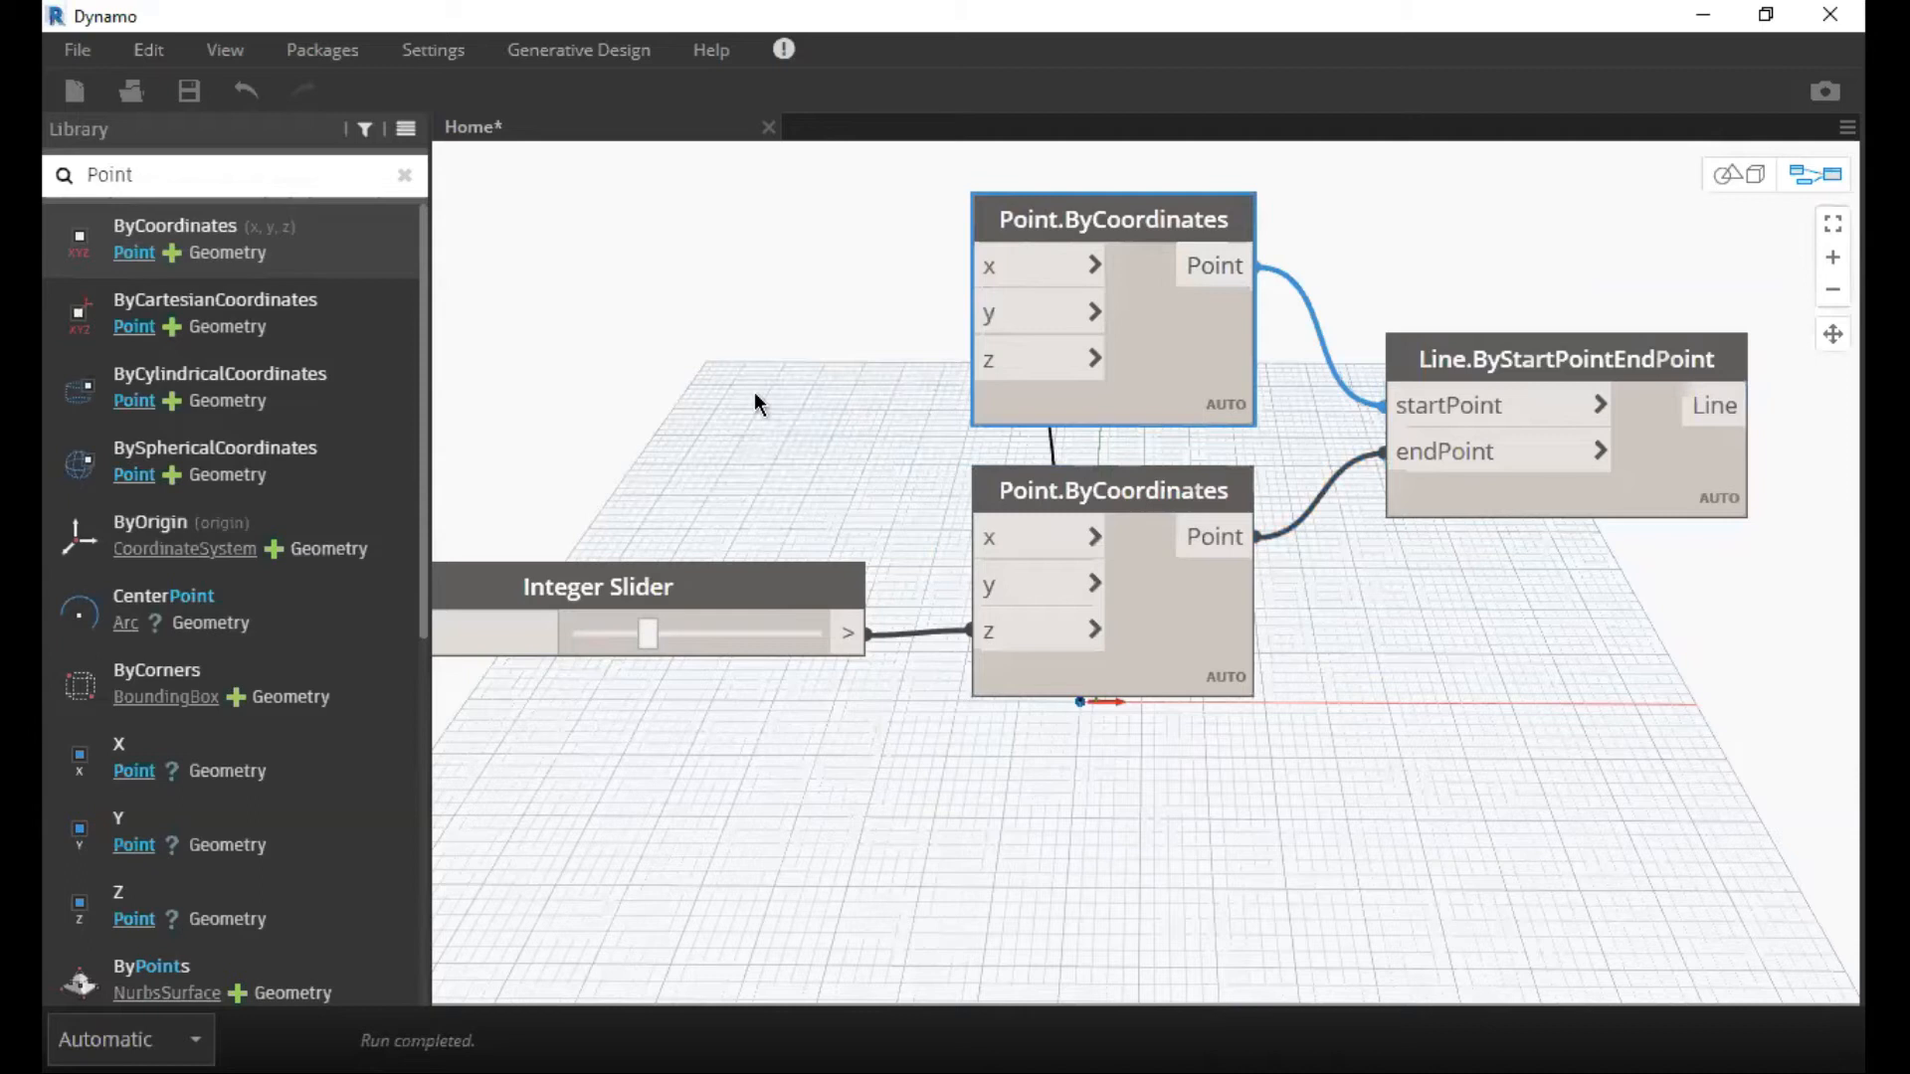
# Delete all nodes from the workspace.
pyautogui.moveTo(1114, 349); pyautogui.dragTo(900, 408, button='middle')
pyautogui.scroll(-4, 1065, 388)
pyautogui.hotkey('ctrl', 'a')
pyautogui.press('Delete')
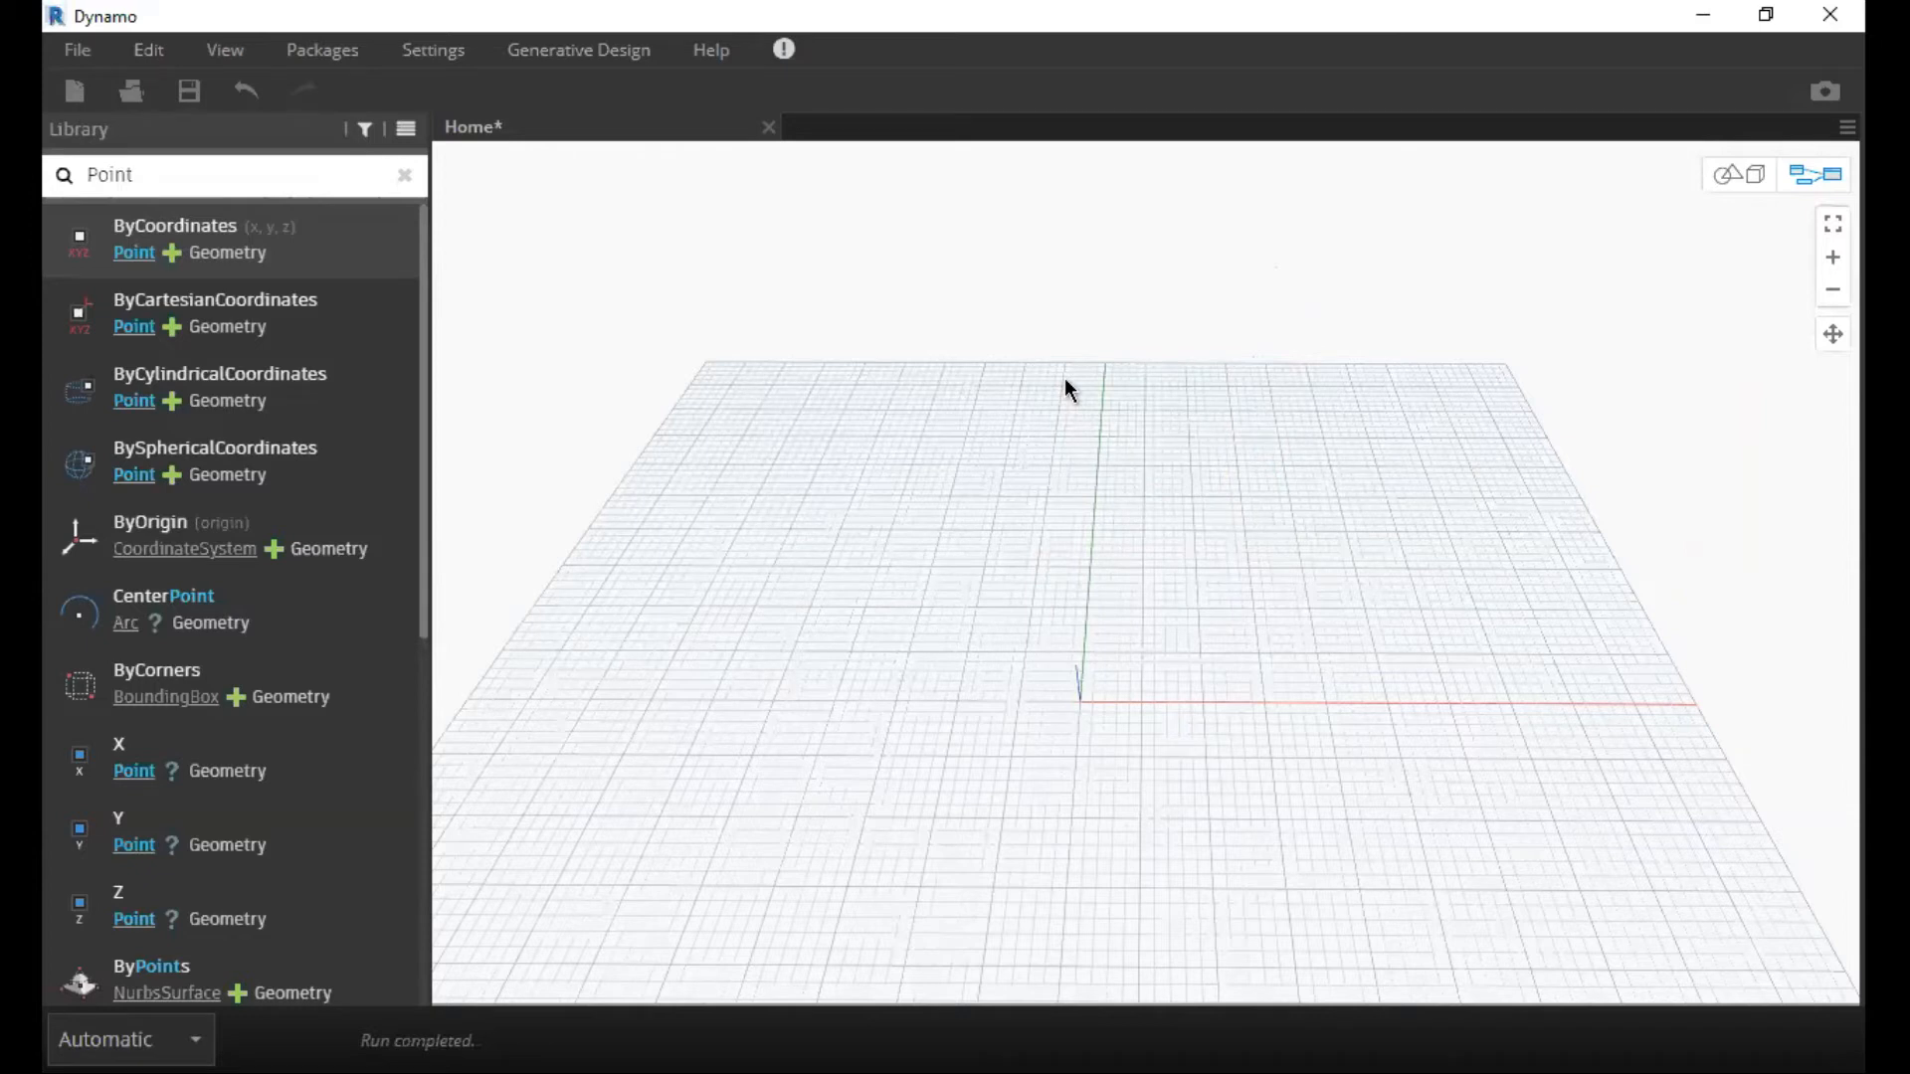
# Search the node library for "Select Model" and add a Select Model Element node to the workspace.
pyautogui.click(415, 178)
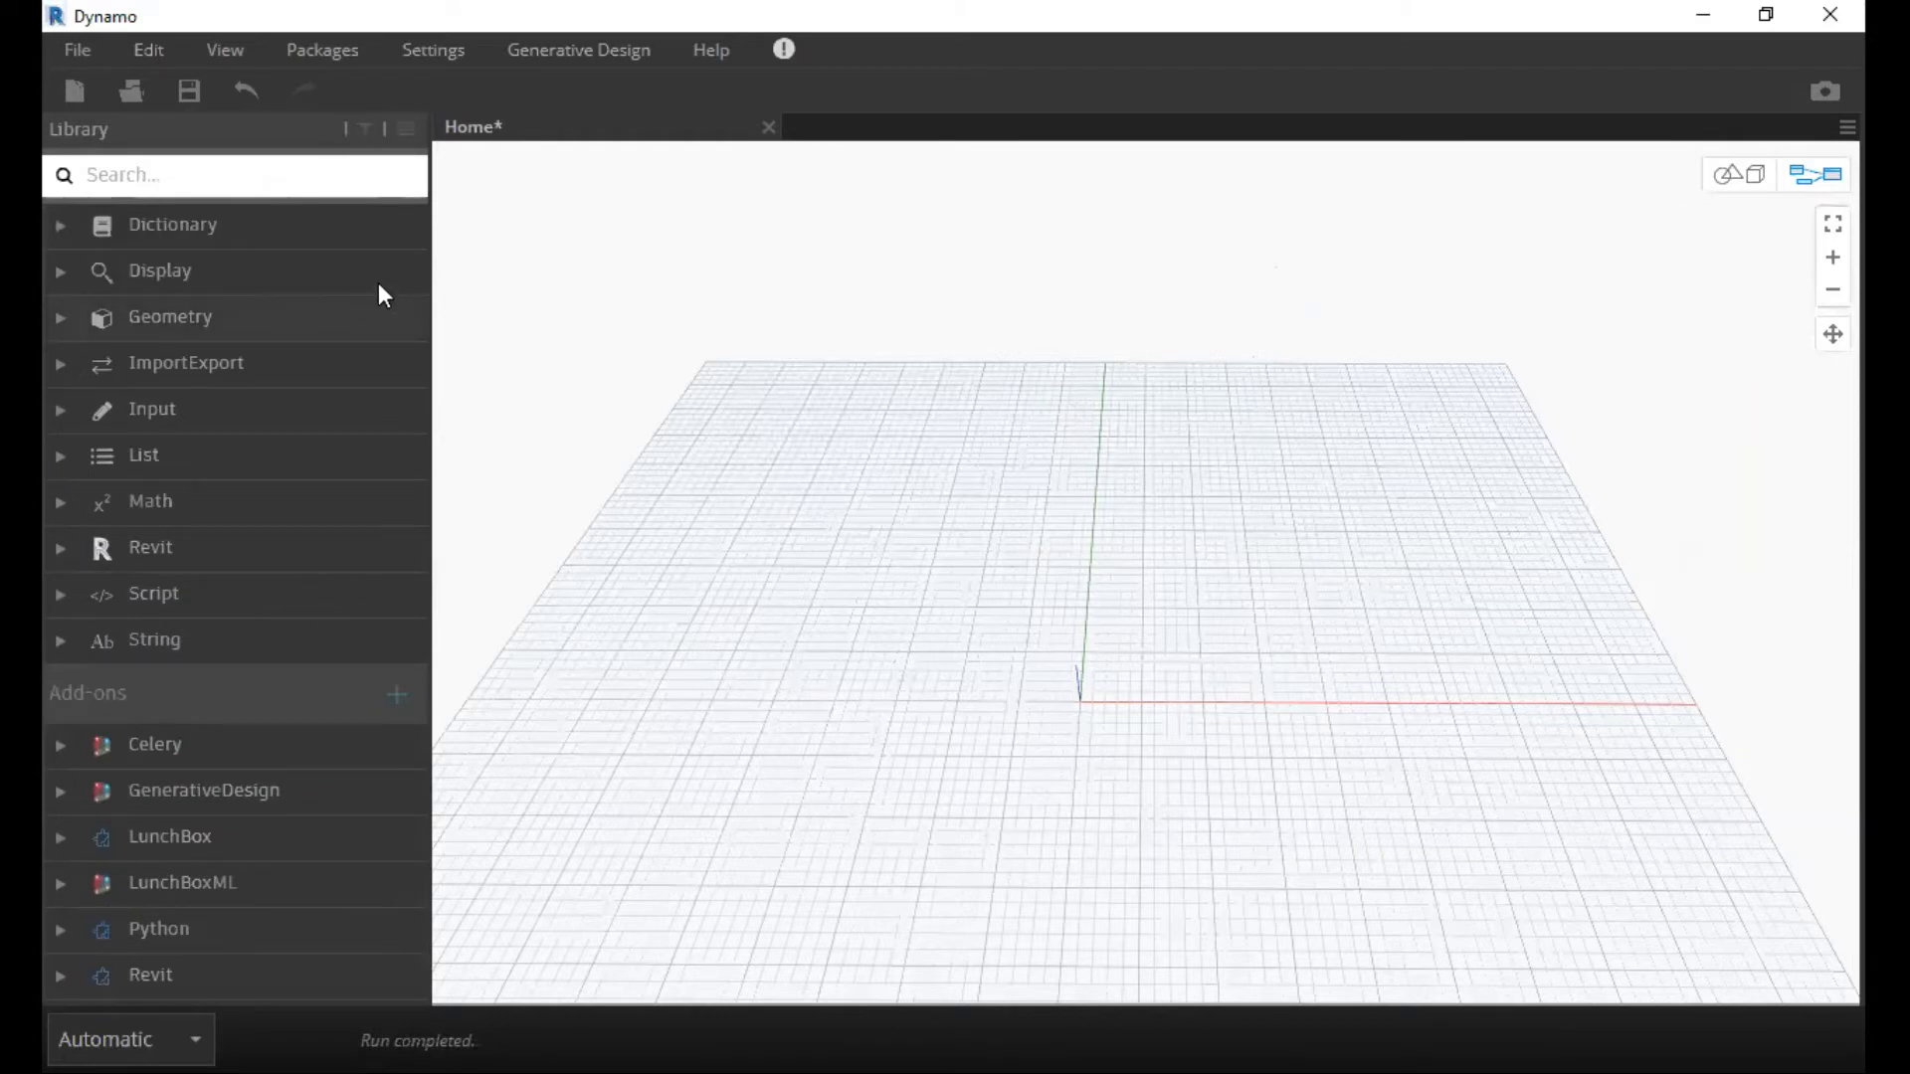
pyautogui.click(230, 181)
pyautogui.write('Select')
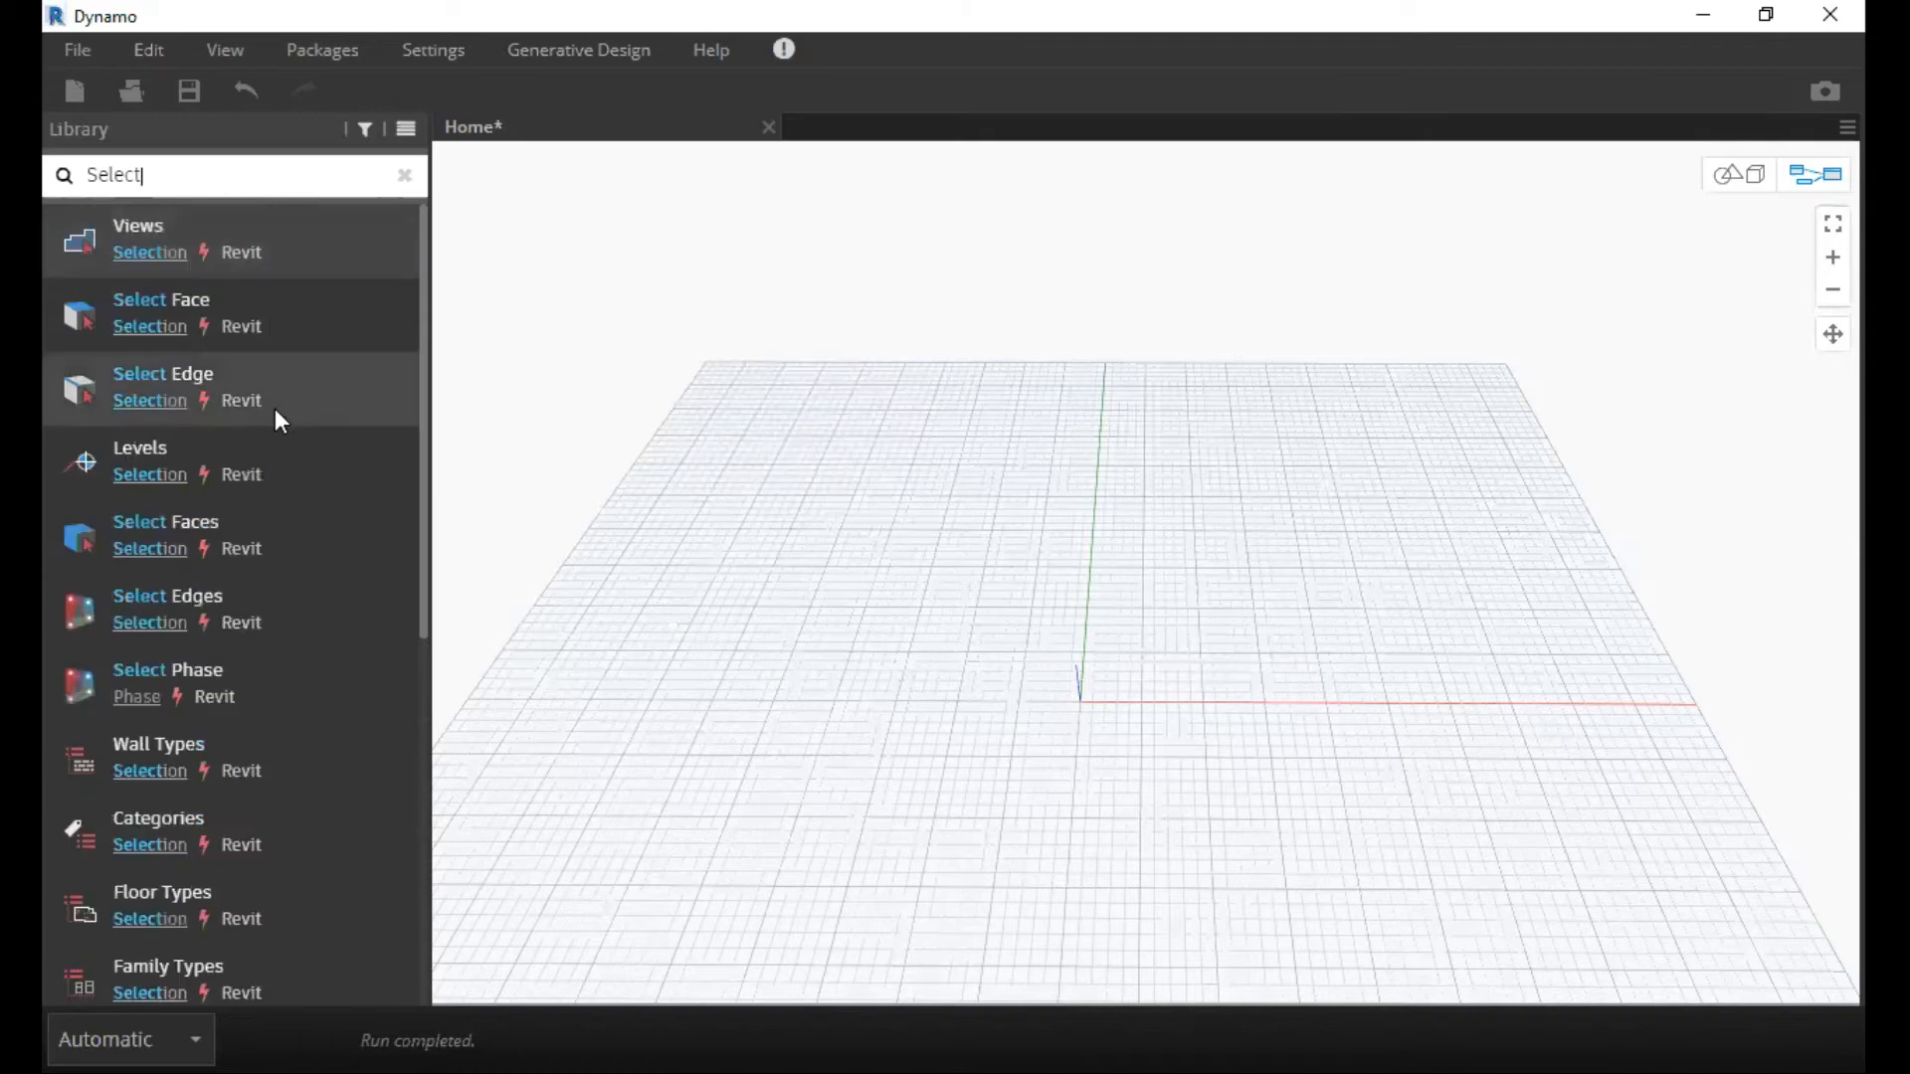
pyautogui.moveTo(282, 422)
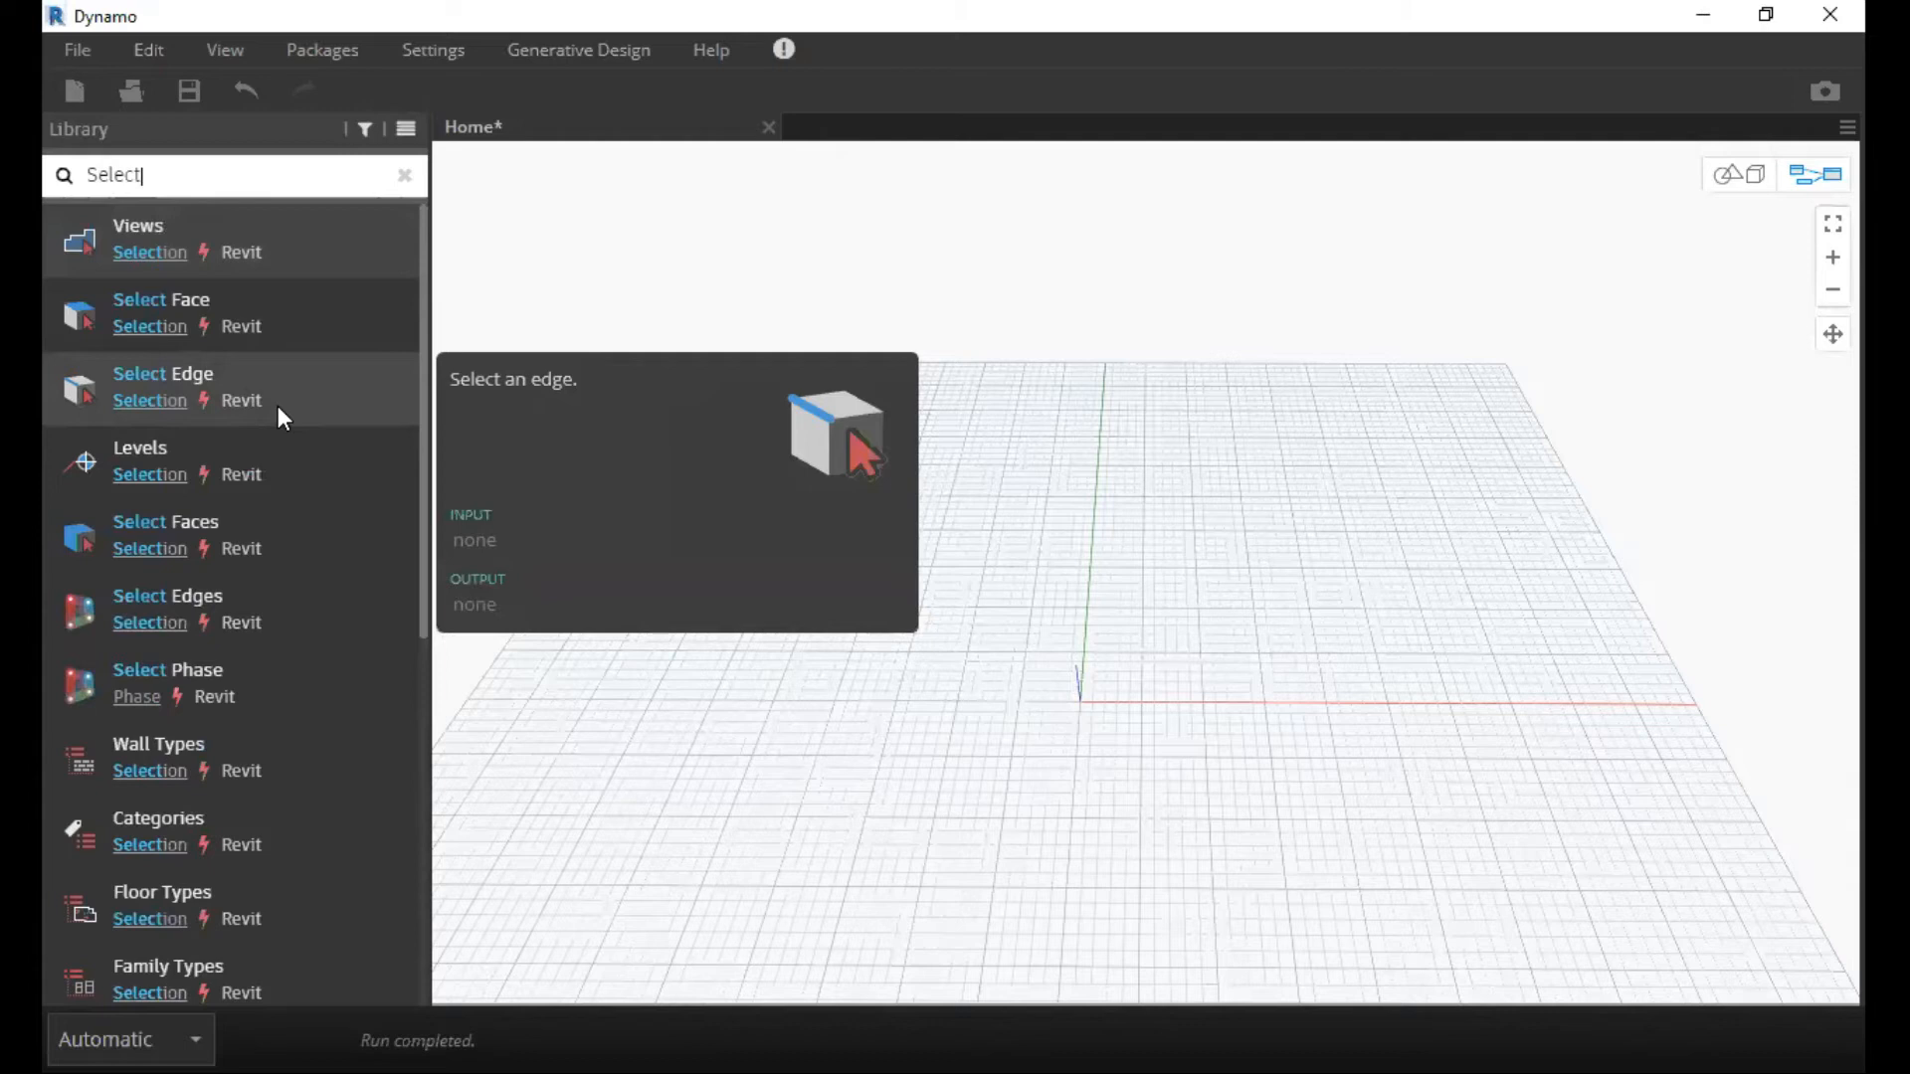
pyautogui.write('Model')
pyautogui.click(282, 264)
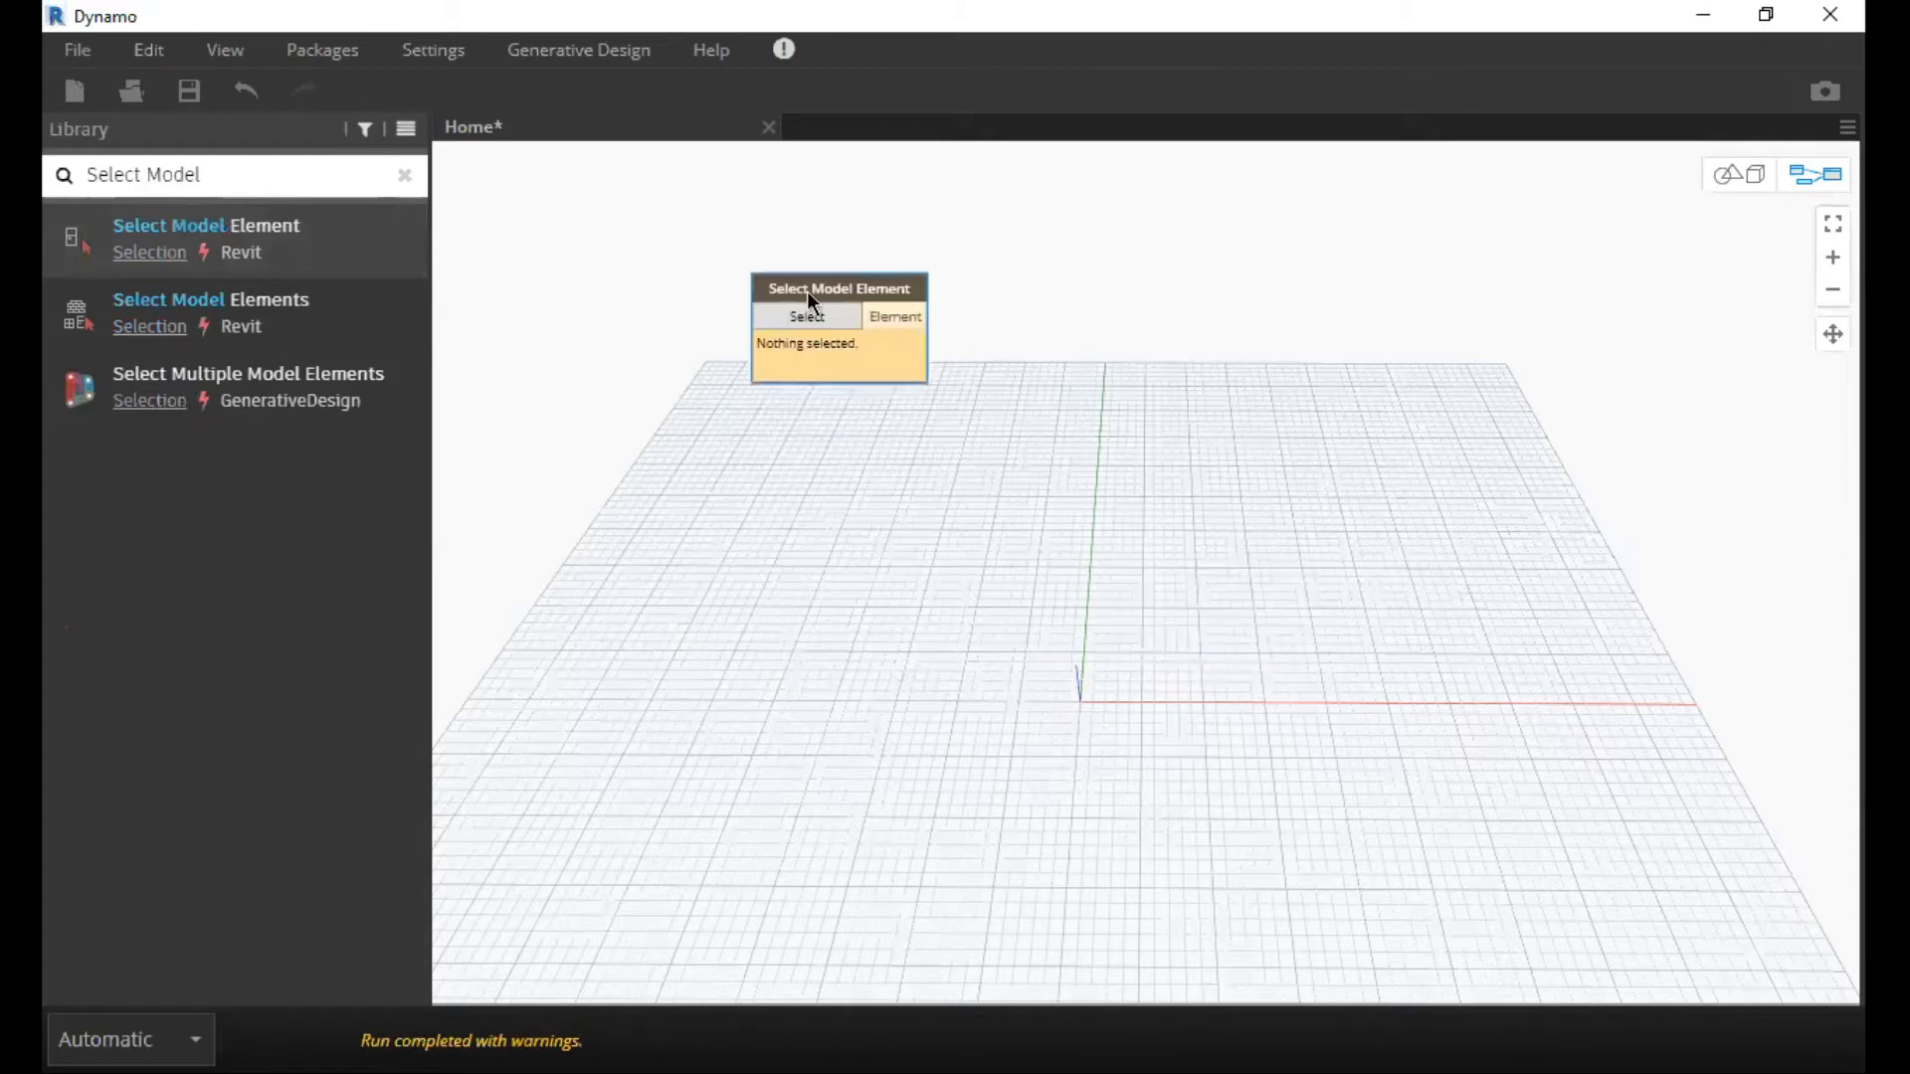
# Pick the roof mass in the Revit model as the Select Model Element node's element, leaving free space beside the node.
pyautogui.click(808, 317)
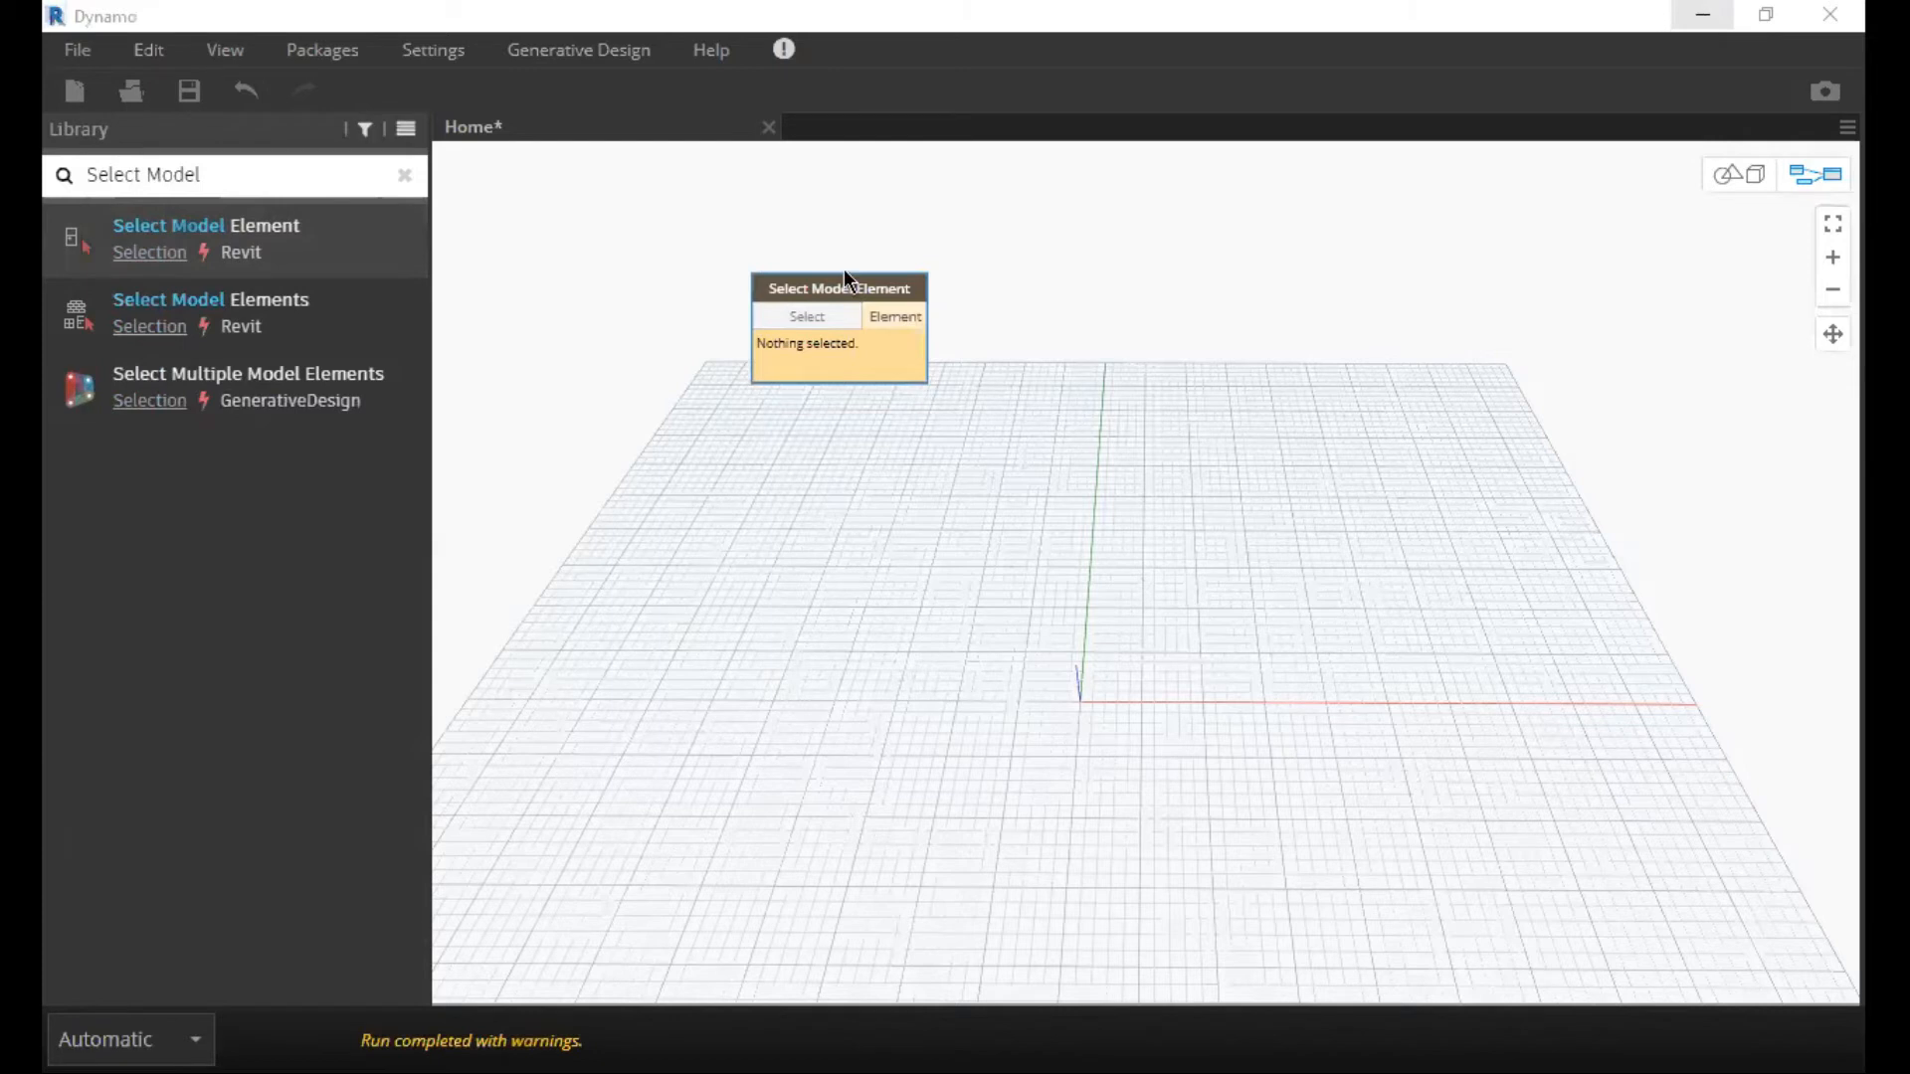
pyautogui.scroll(3, 844, 269)
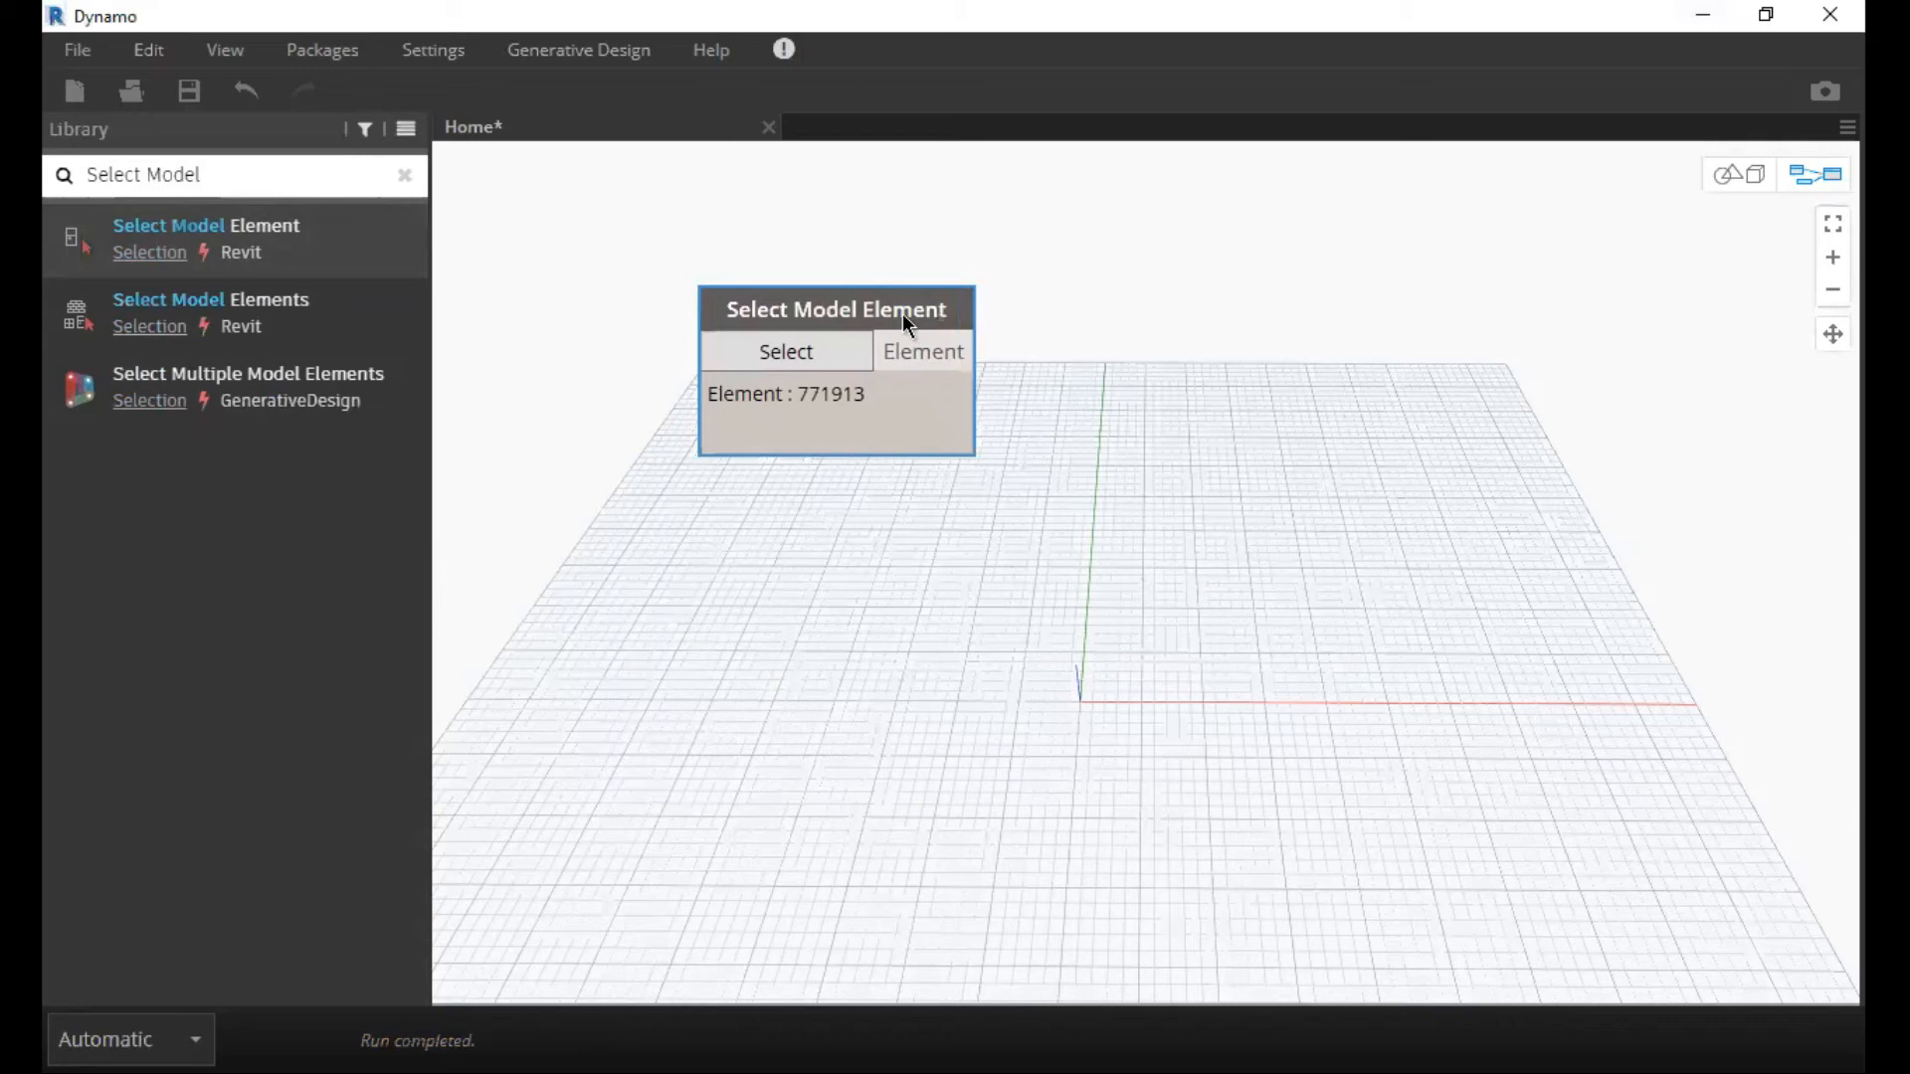
pyautogui.moveTo(903, 313); pyautogui.dragTo(942, 346)
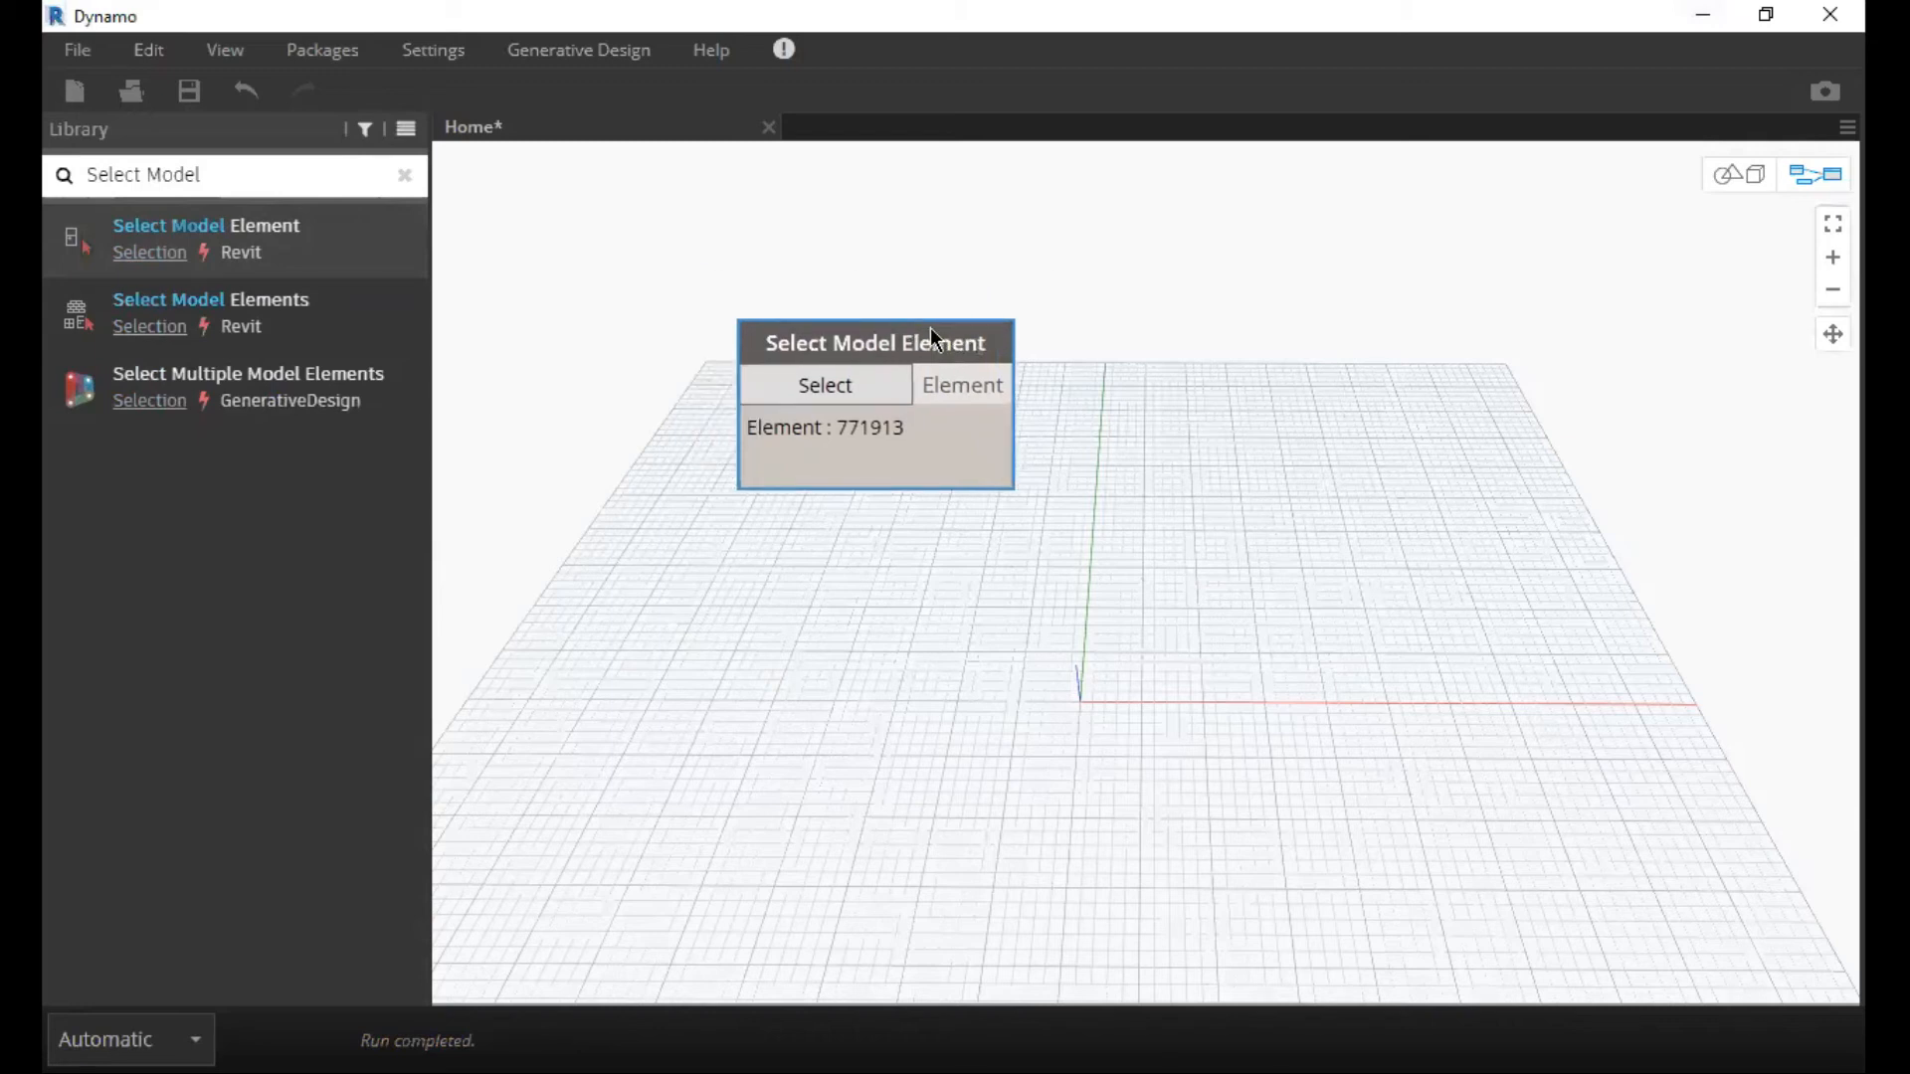
pyautogui.scroll(1, 1018, 332)
pyautogui.moveTo(1018, 332); pyautogui.dragTo(855, 324, button='middle')
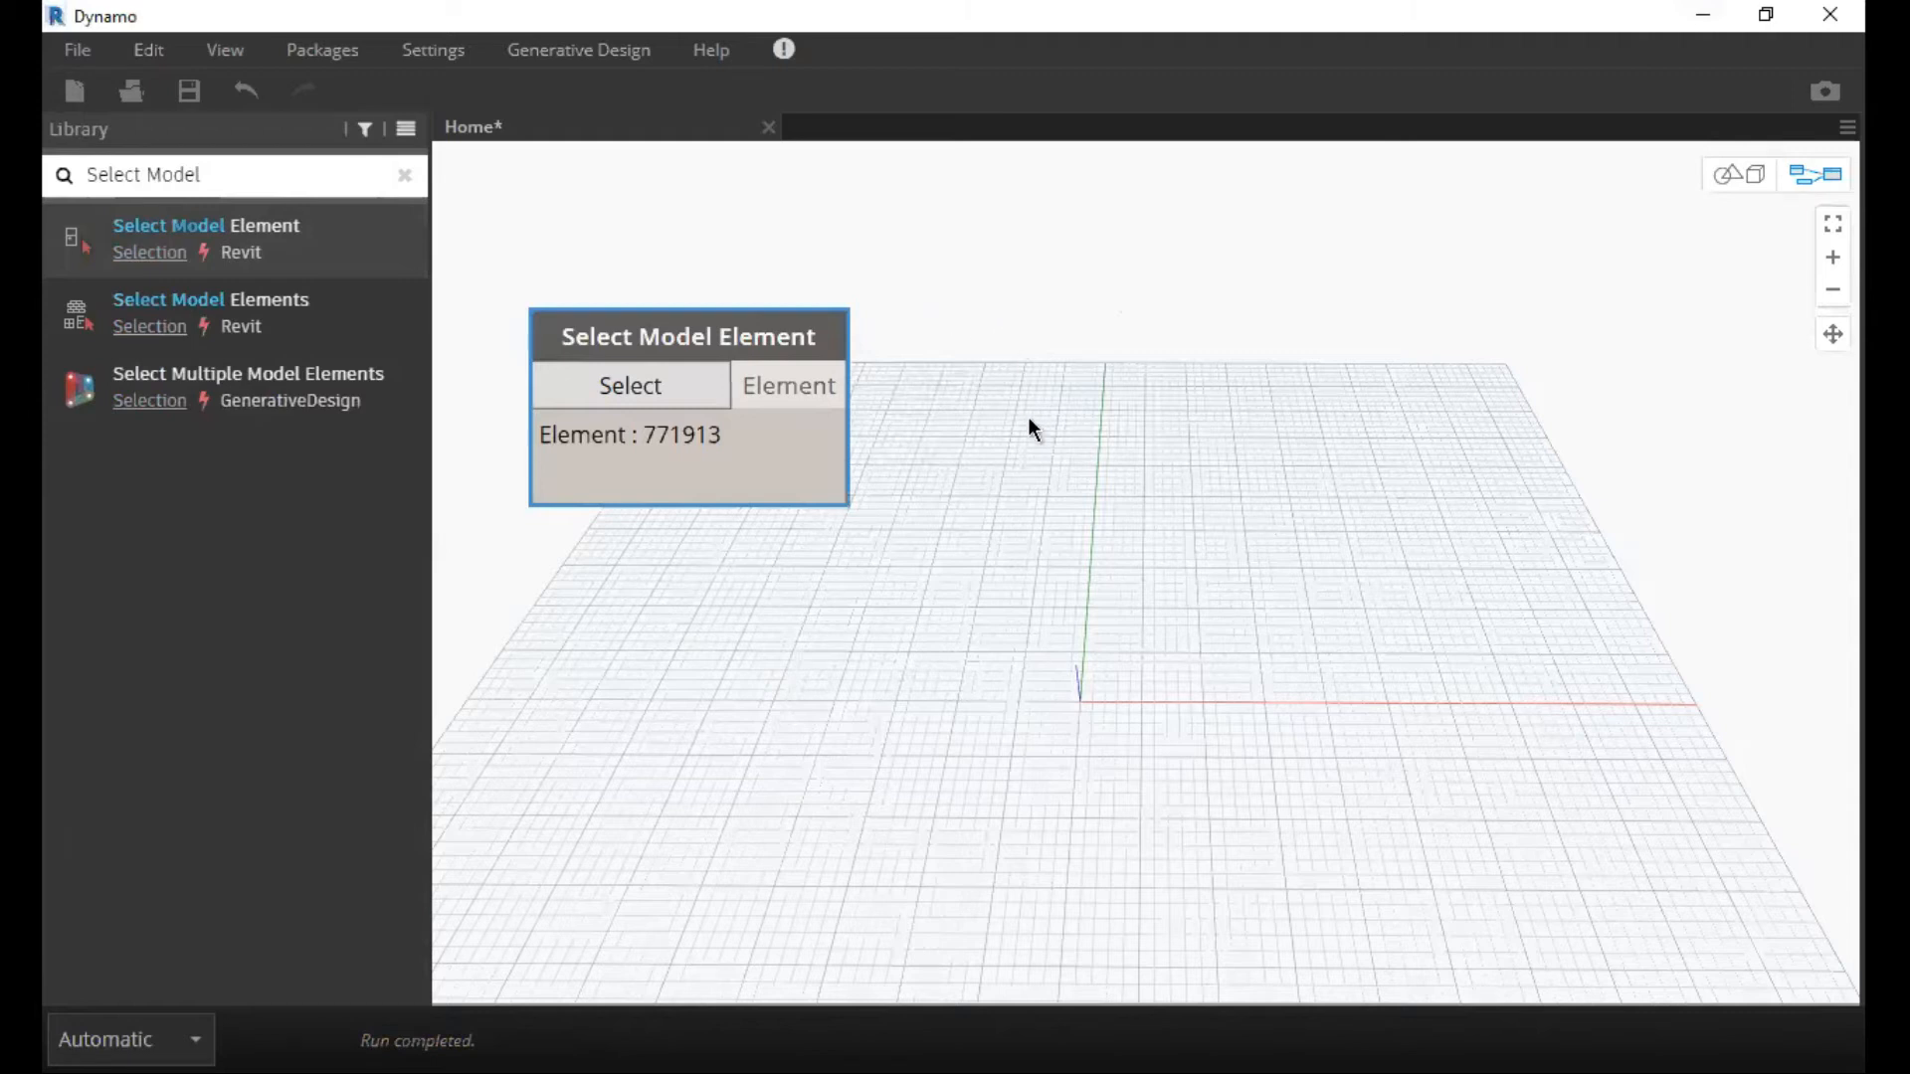
pyautogui.moveTo(1029, 416); pyautogui.dragTo(1067, 501, button='middle')
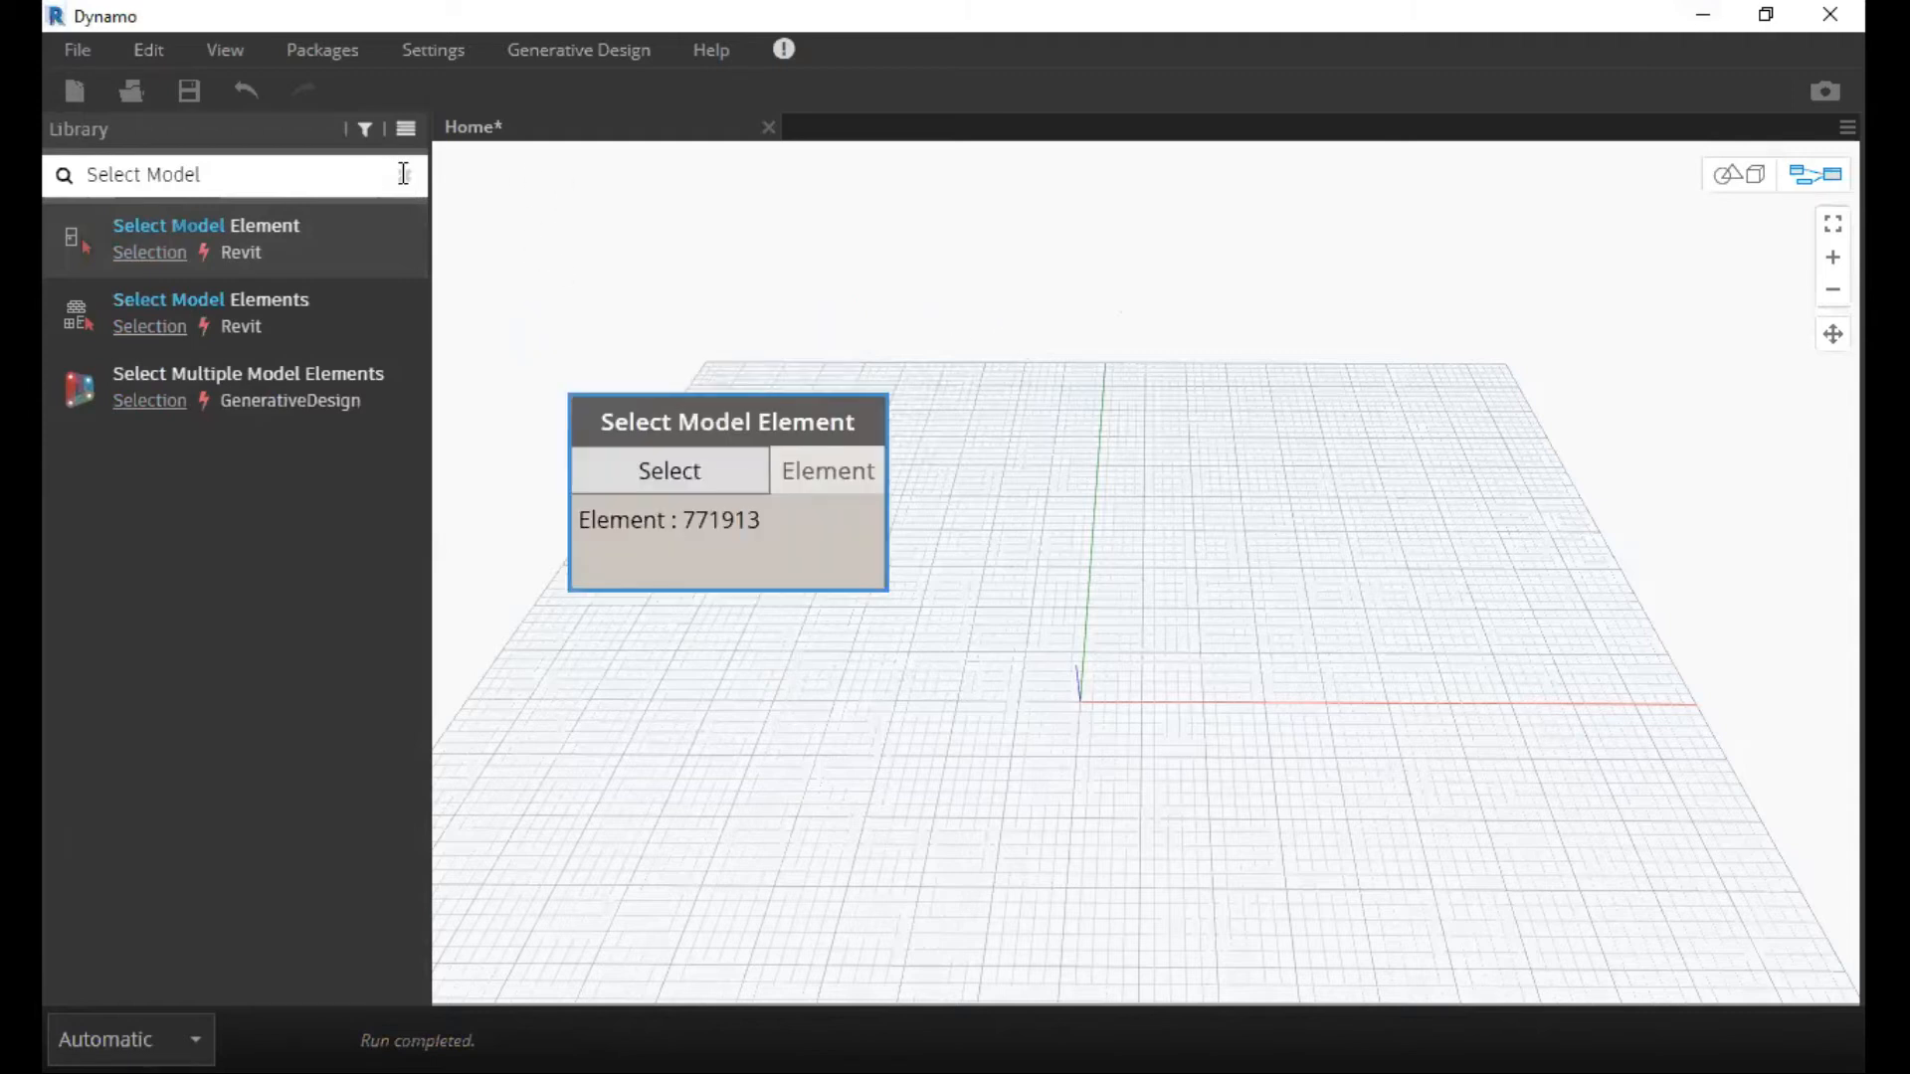
# Search the library for "Element.Face", place an Element.Faces node beside Select Model Element and connect the Element output to its element input.
pyautogui.click(404, 174)
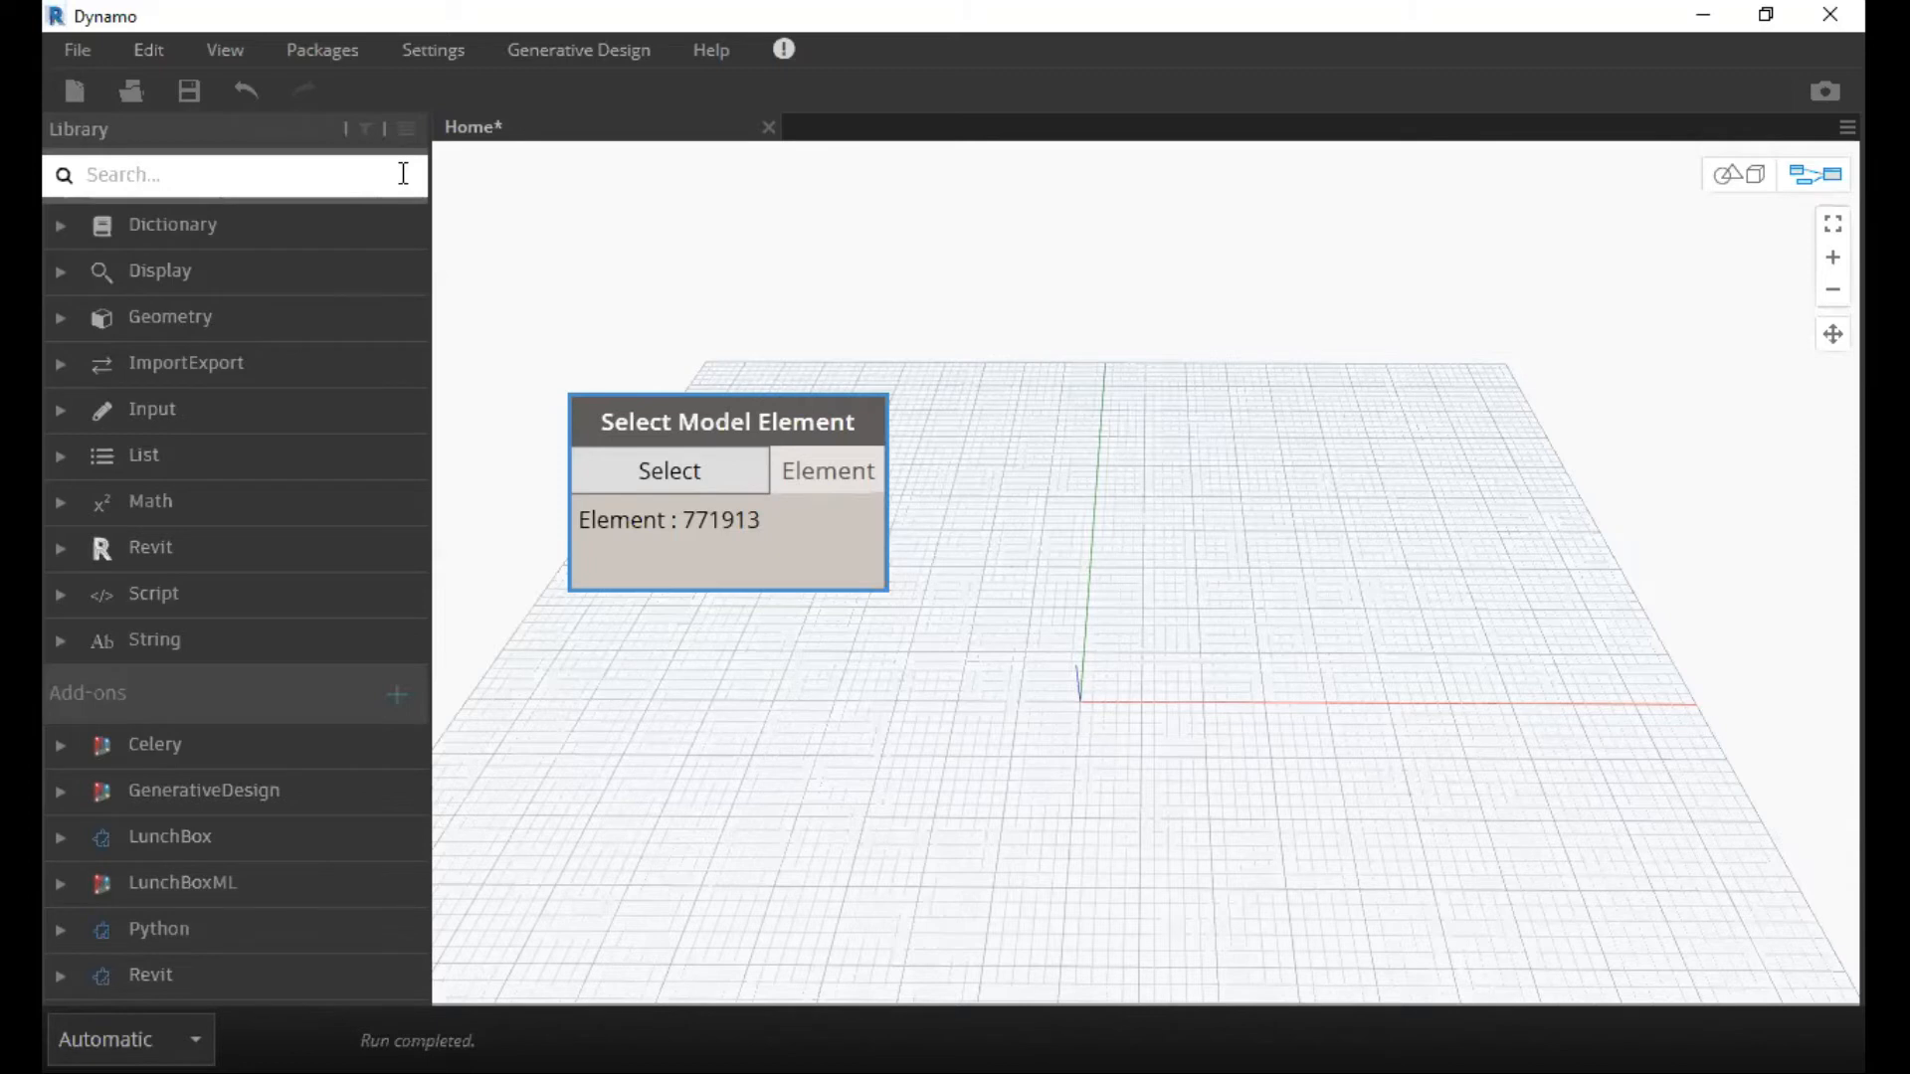
pyautogui.click(322, 185)
pyautogui.write('Elect')
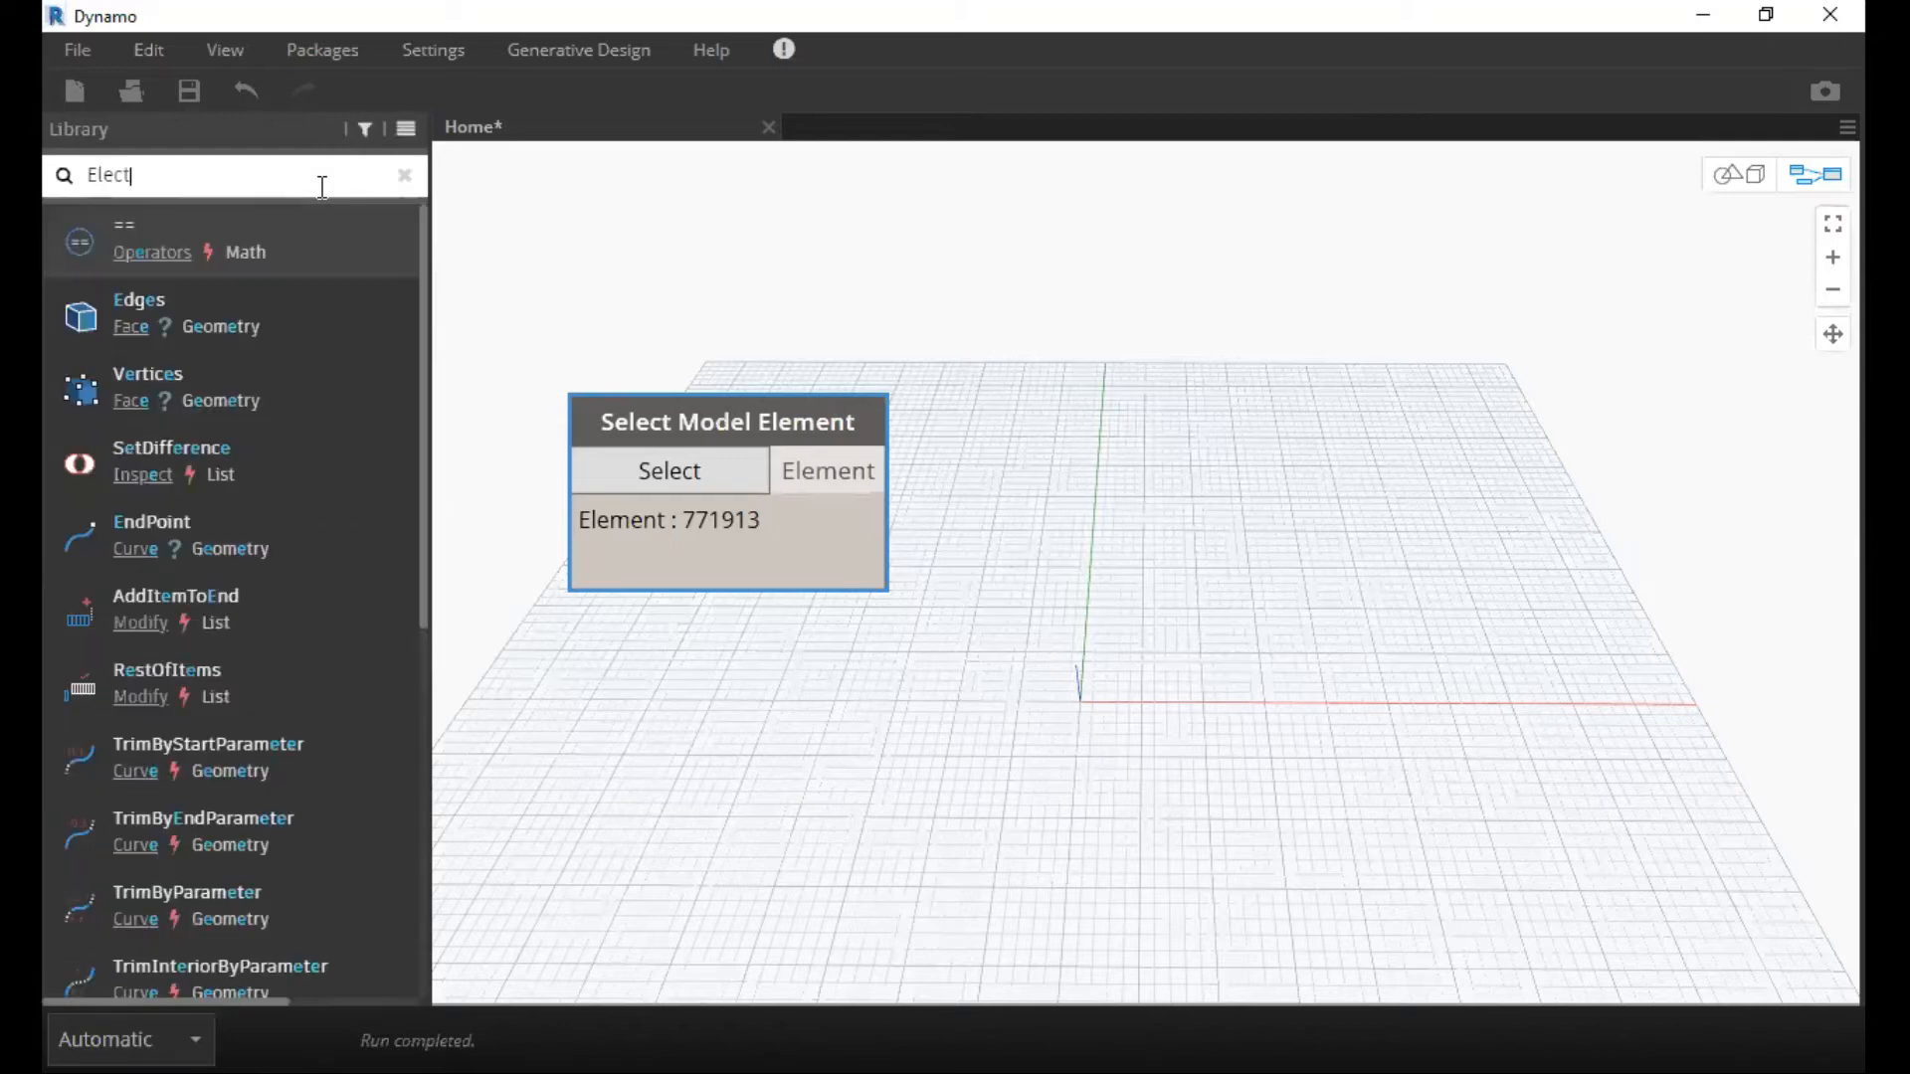
pyautogui.press('BackSpace')
pyautogui.press('BackSpace')
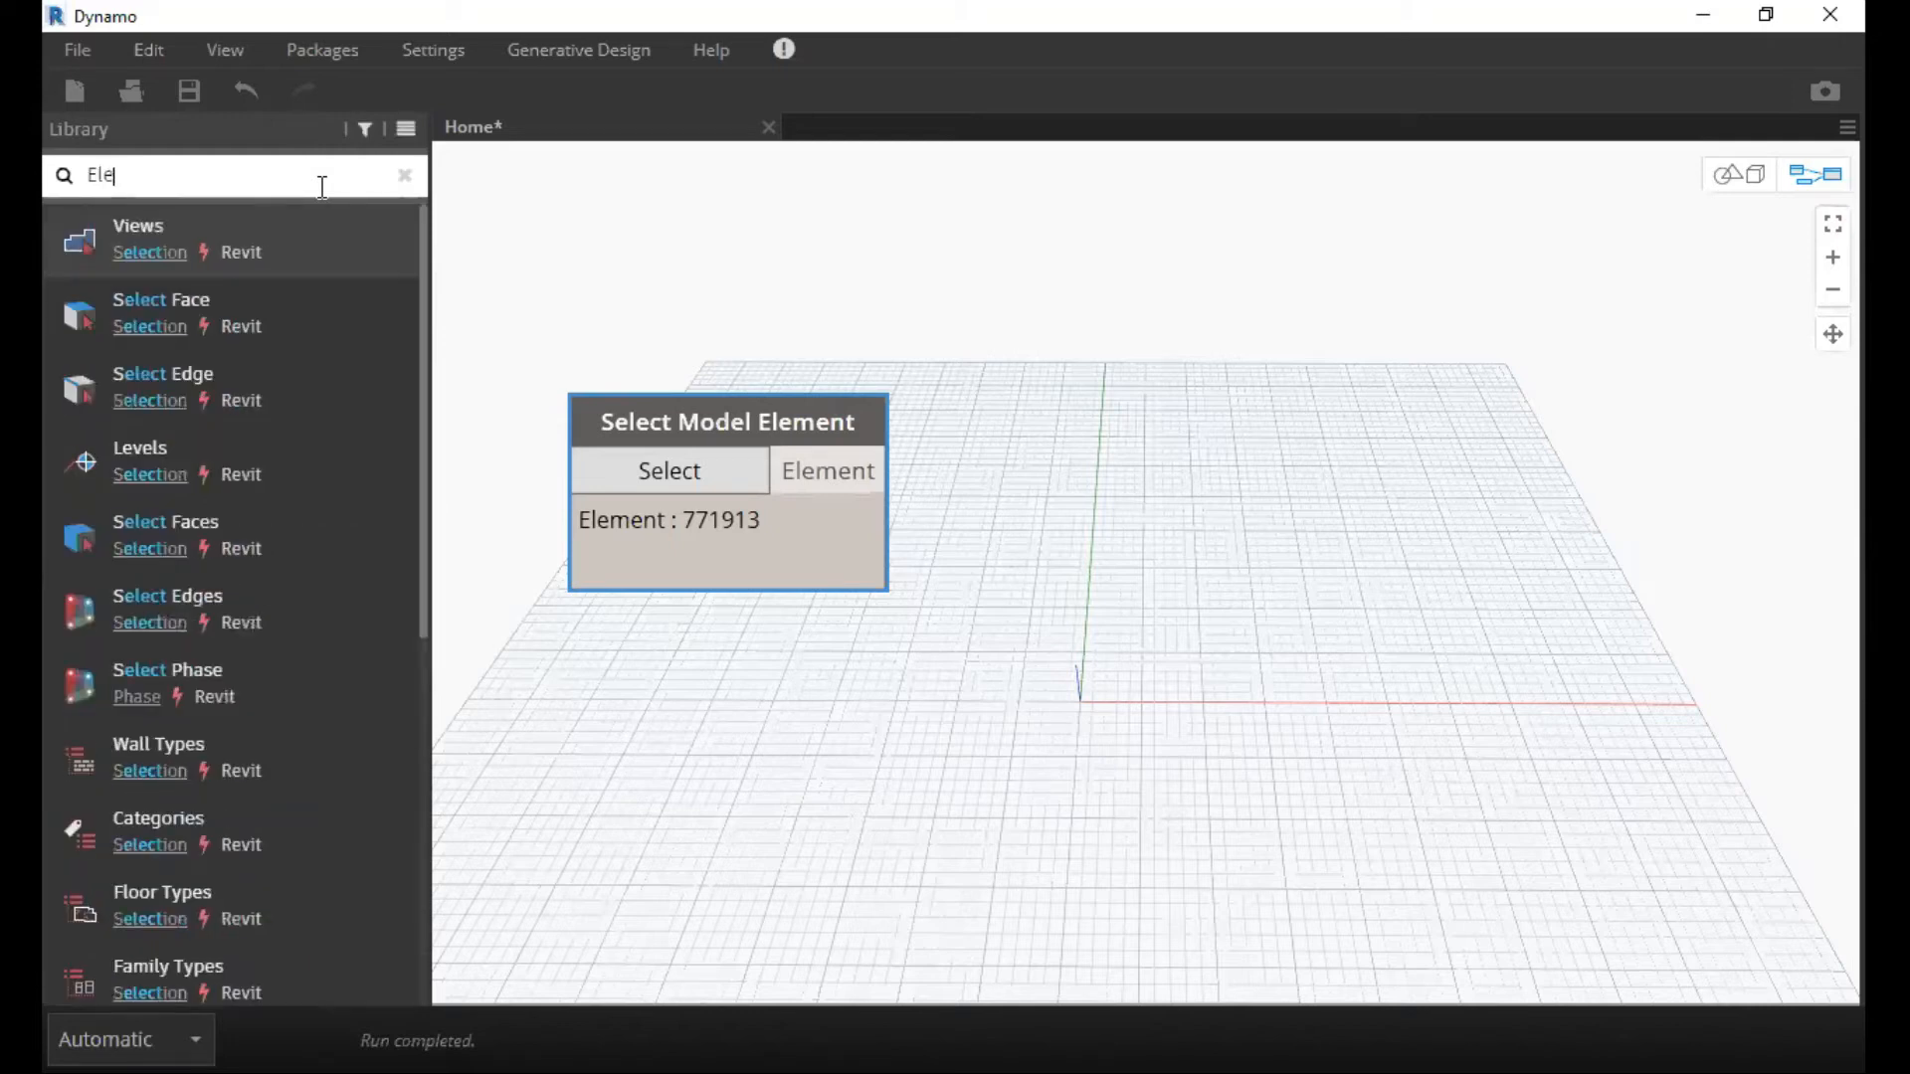
pyautogui.write('ment')
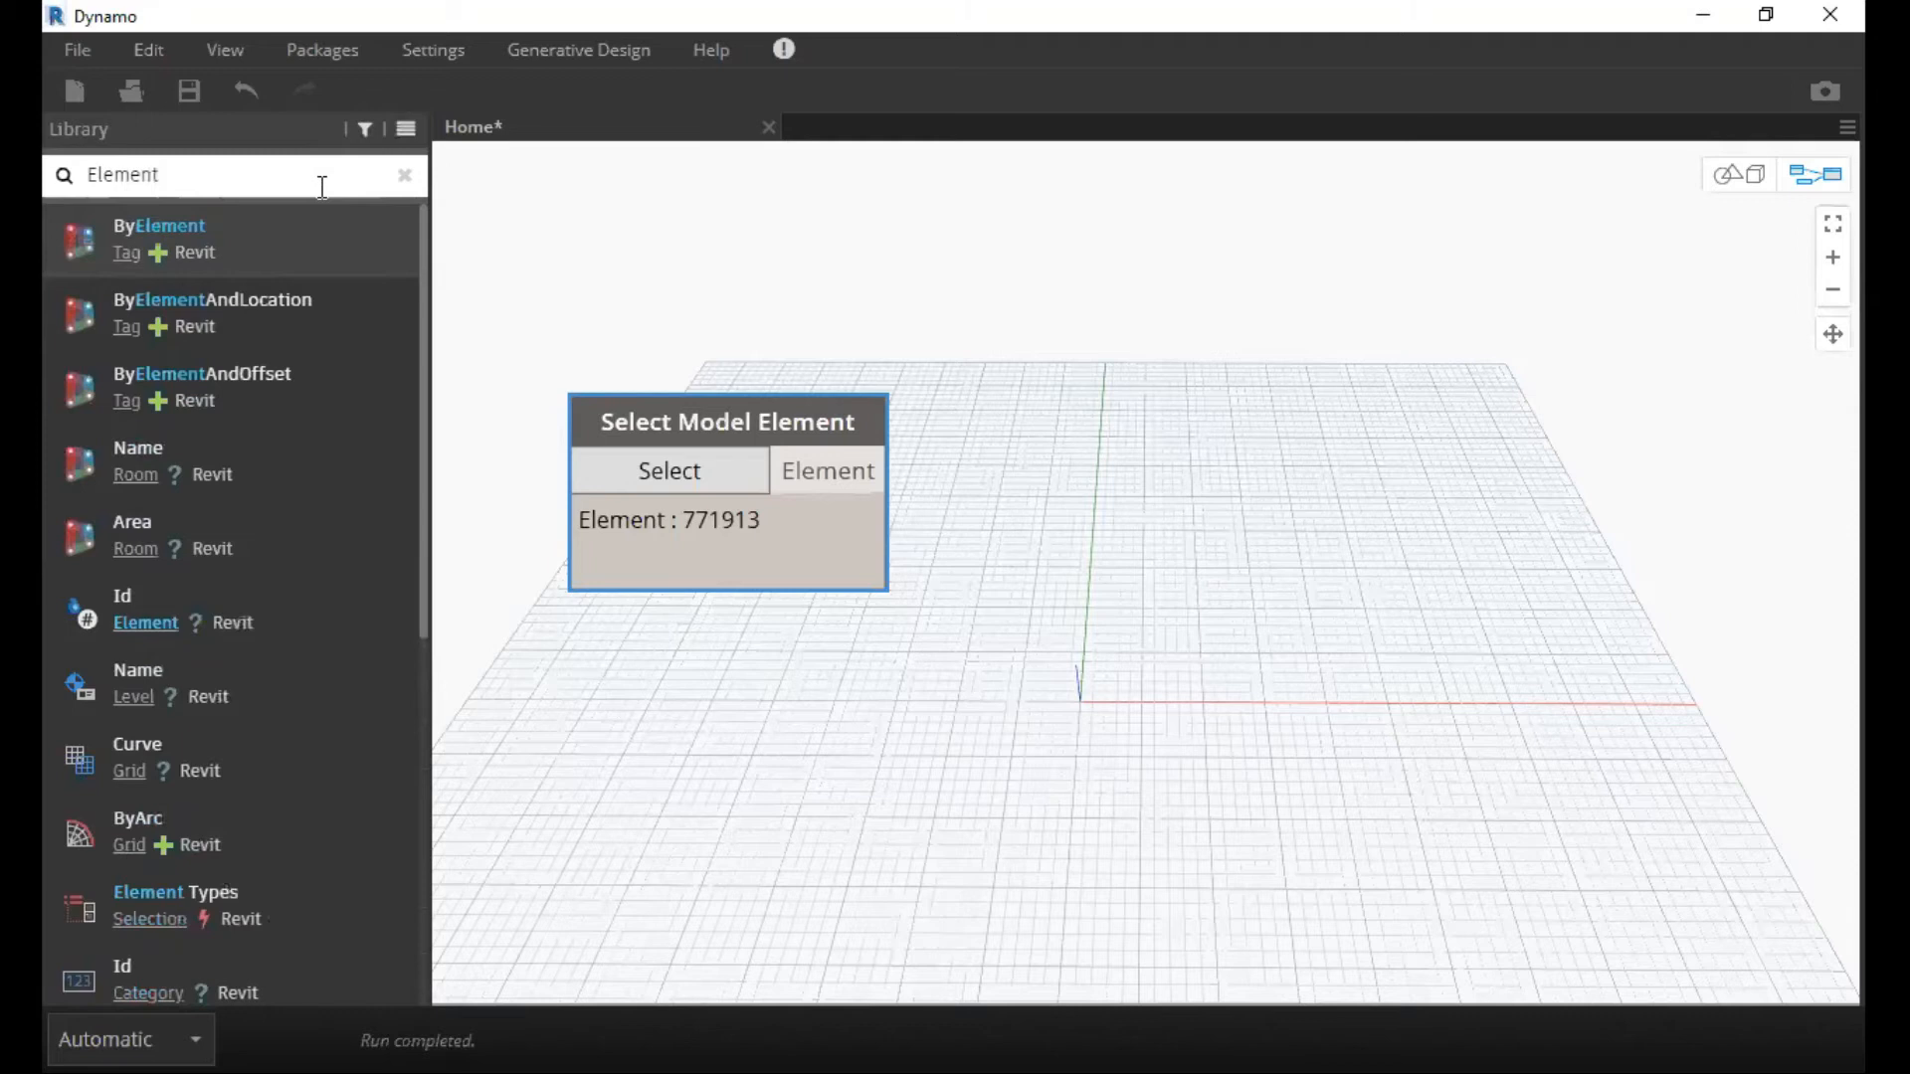
pyautogui.write('.Face')
pyautogui.moveTo(227, 239); pyautogui.dragTo(1369, 660)
pyautogui.moveTo(1377, 586); pyautogui.dragTo(1248, 428)
pyautogui.click(1015, 471)
pyautogui.click(882, 465)
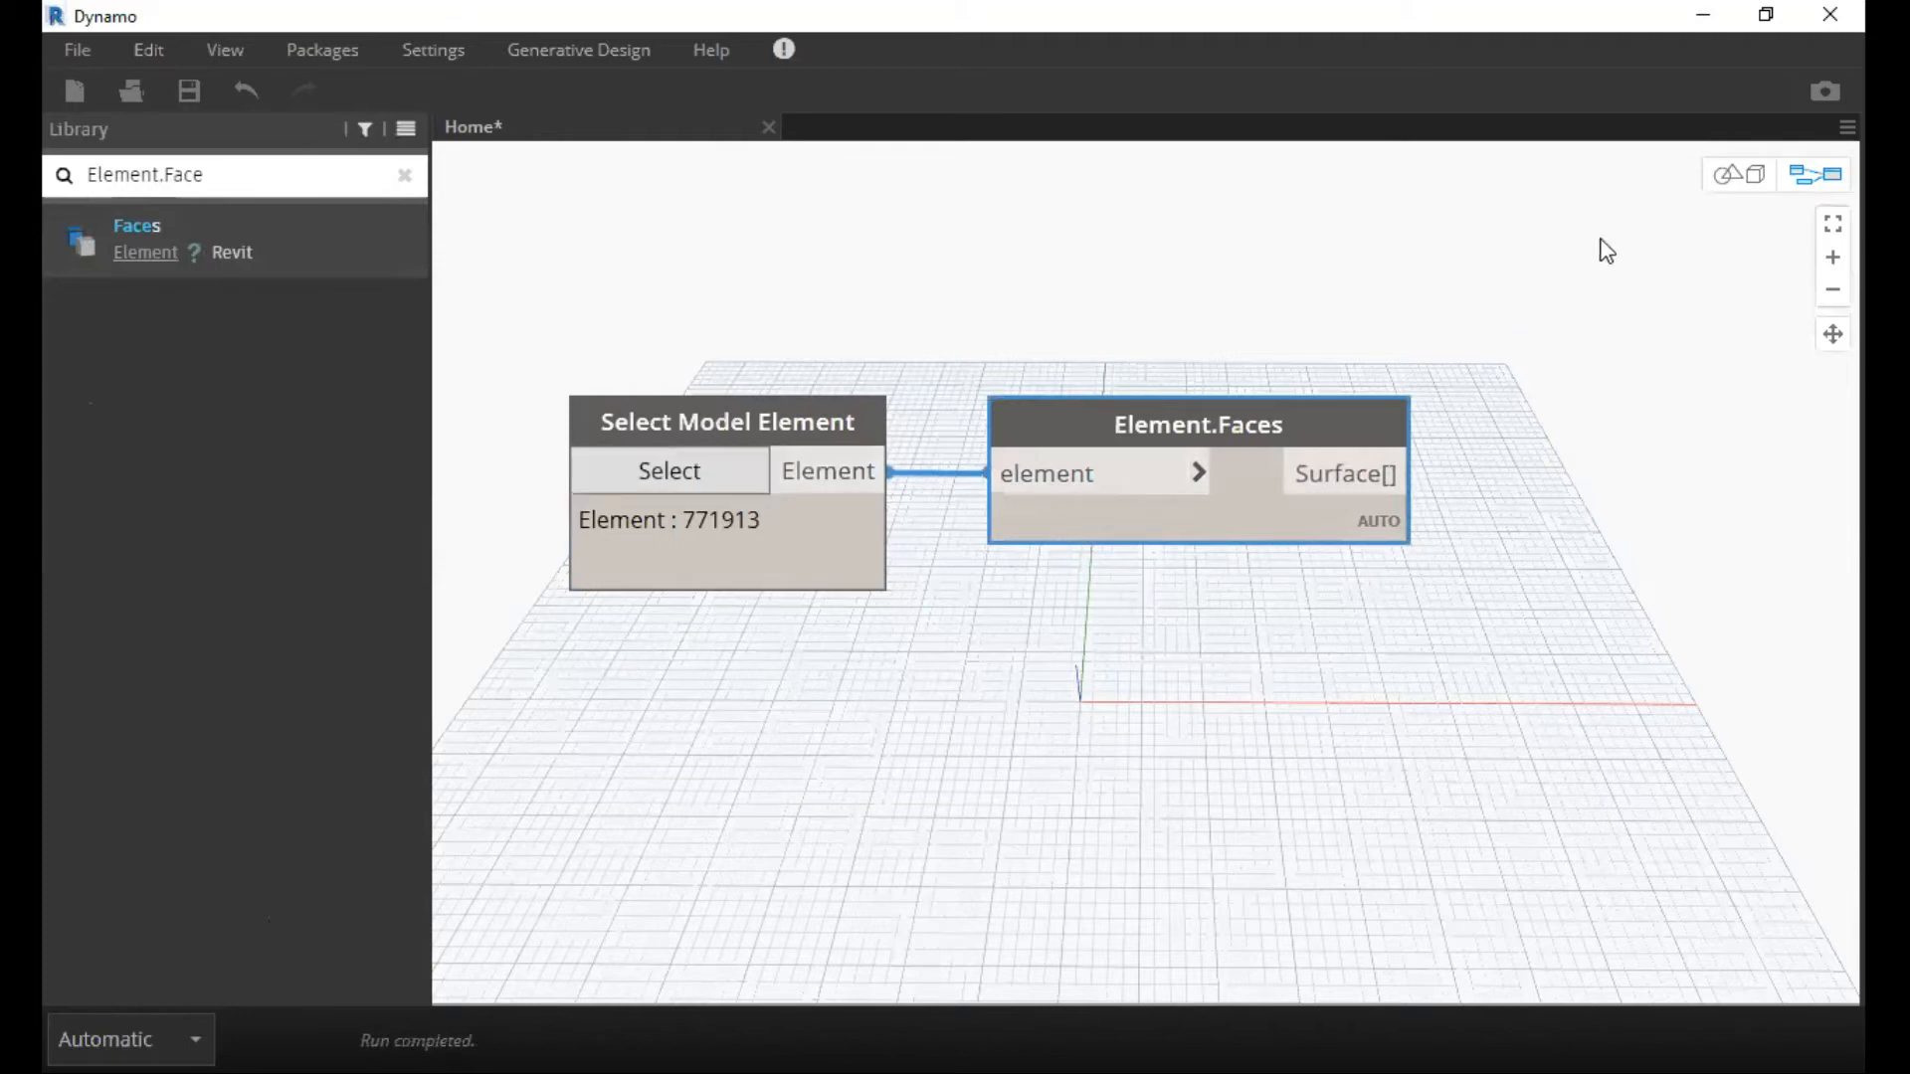
# Examine the roof surface from several angles in the 3D background preview and return to the node graph.
pyautogui.hotkey('ctrl', 'b')
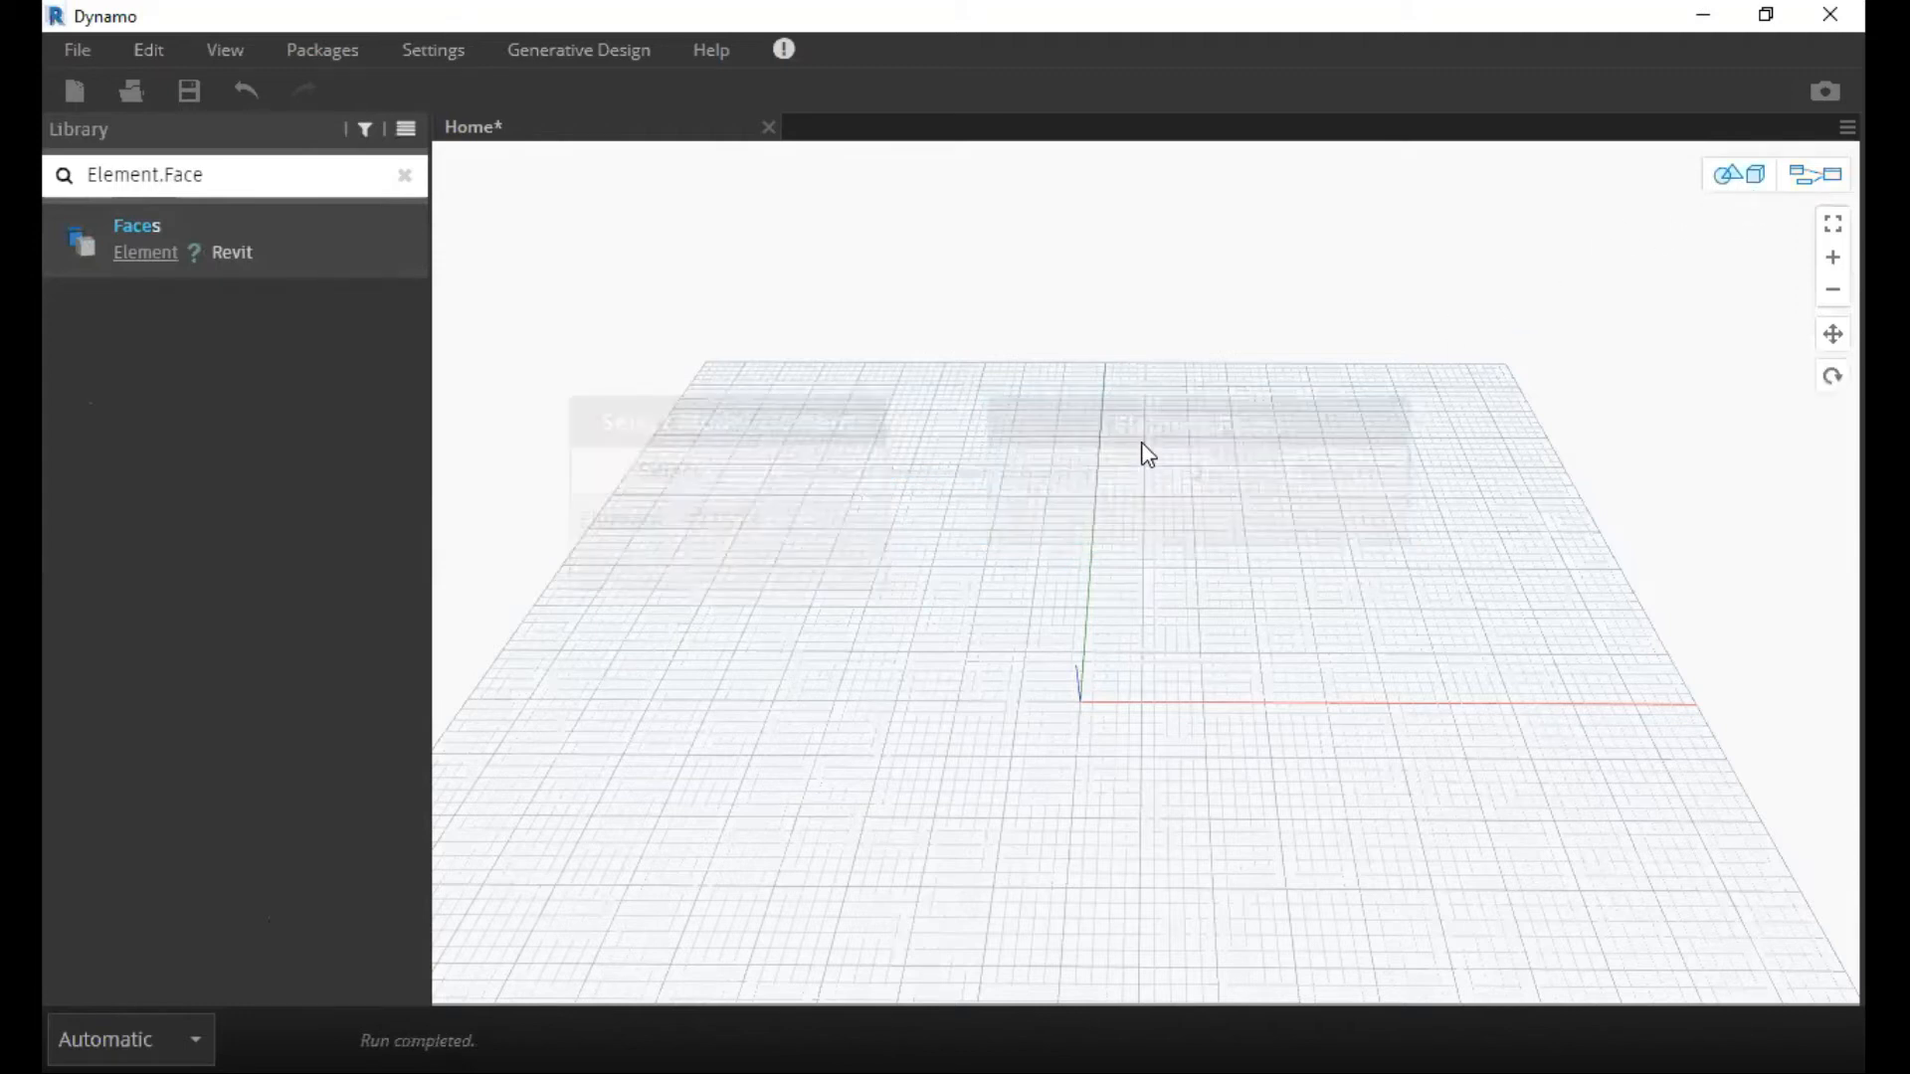
pyautogui.scroll(-6, 1161, 334)
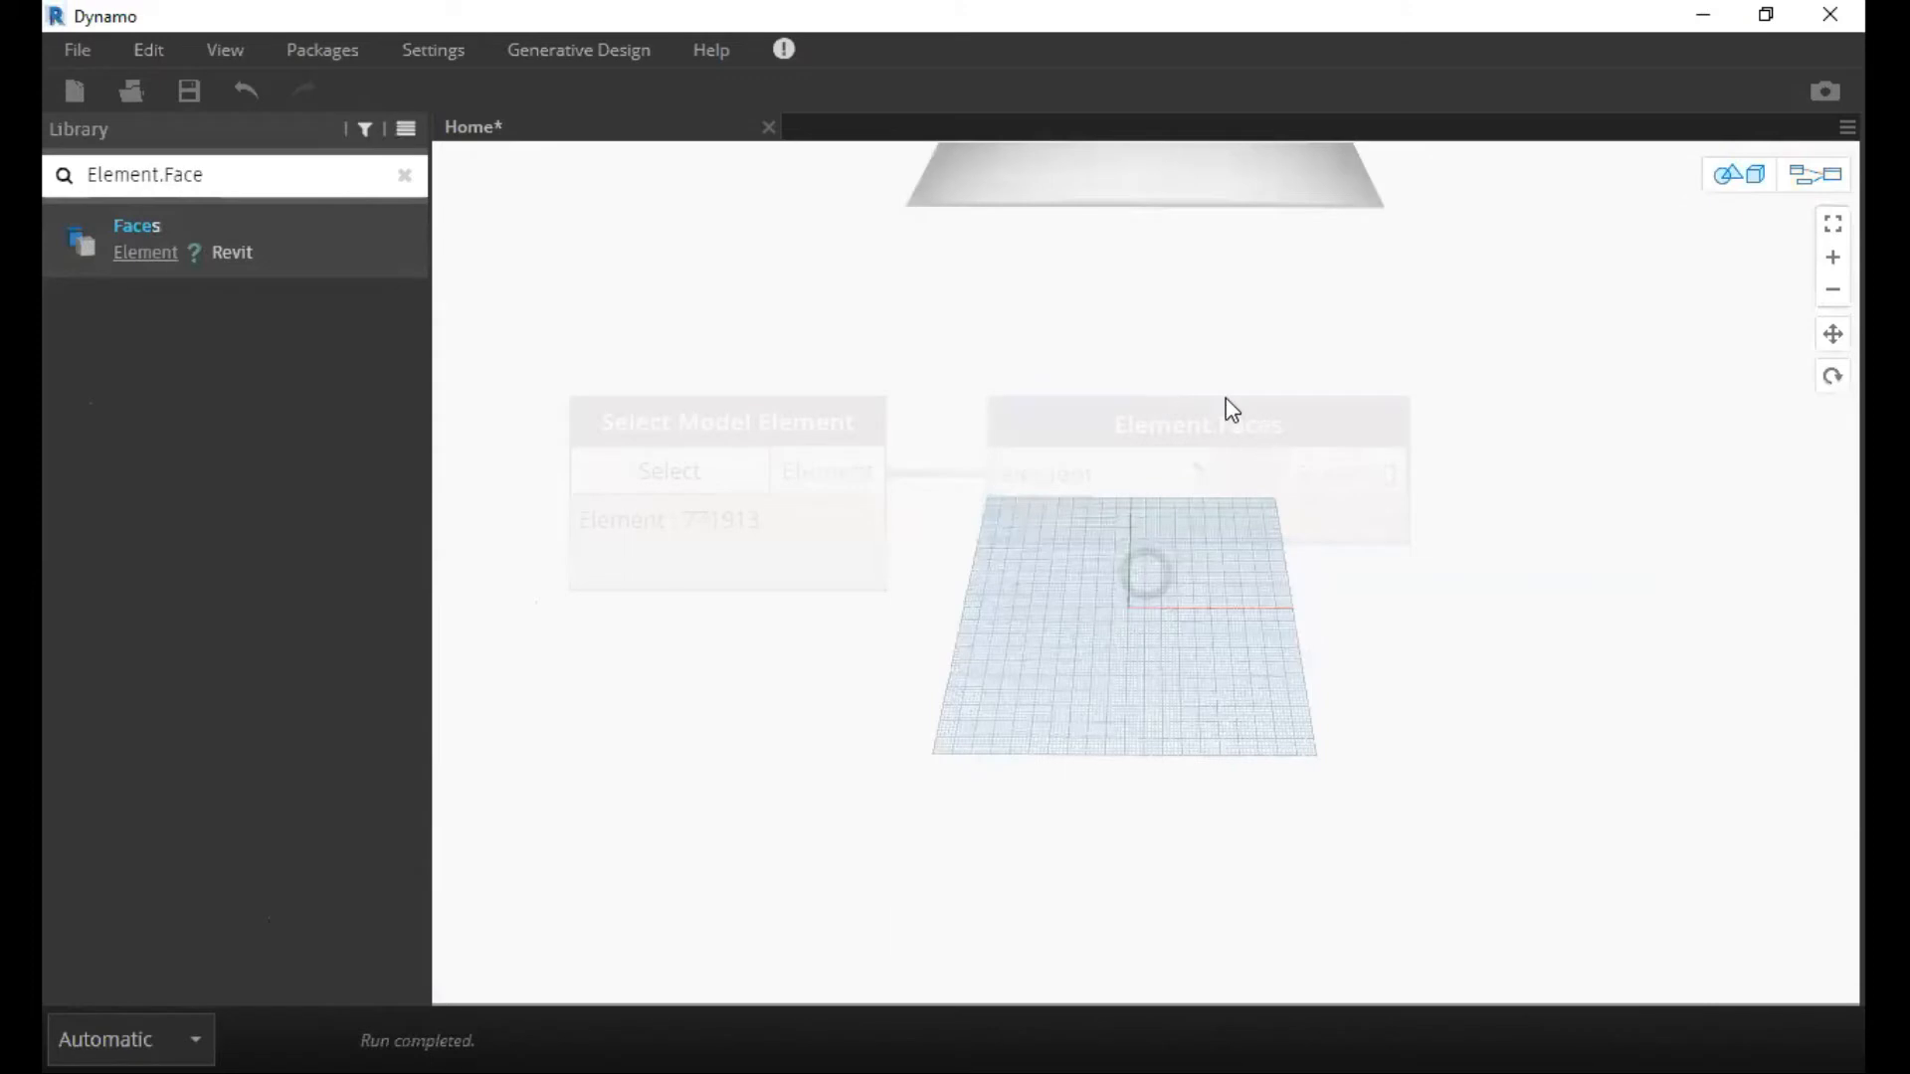
pyautogui.scroll(-2, 1174, 343)
pyautogui.moveTo(1154, 348); pyautogui.dragTo(1148, 626, button='middle')
pyautogui.scroll(1, 1148, 627)
pyautogui.scroll(4, 1048, 554)
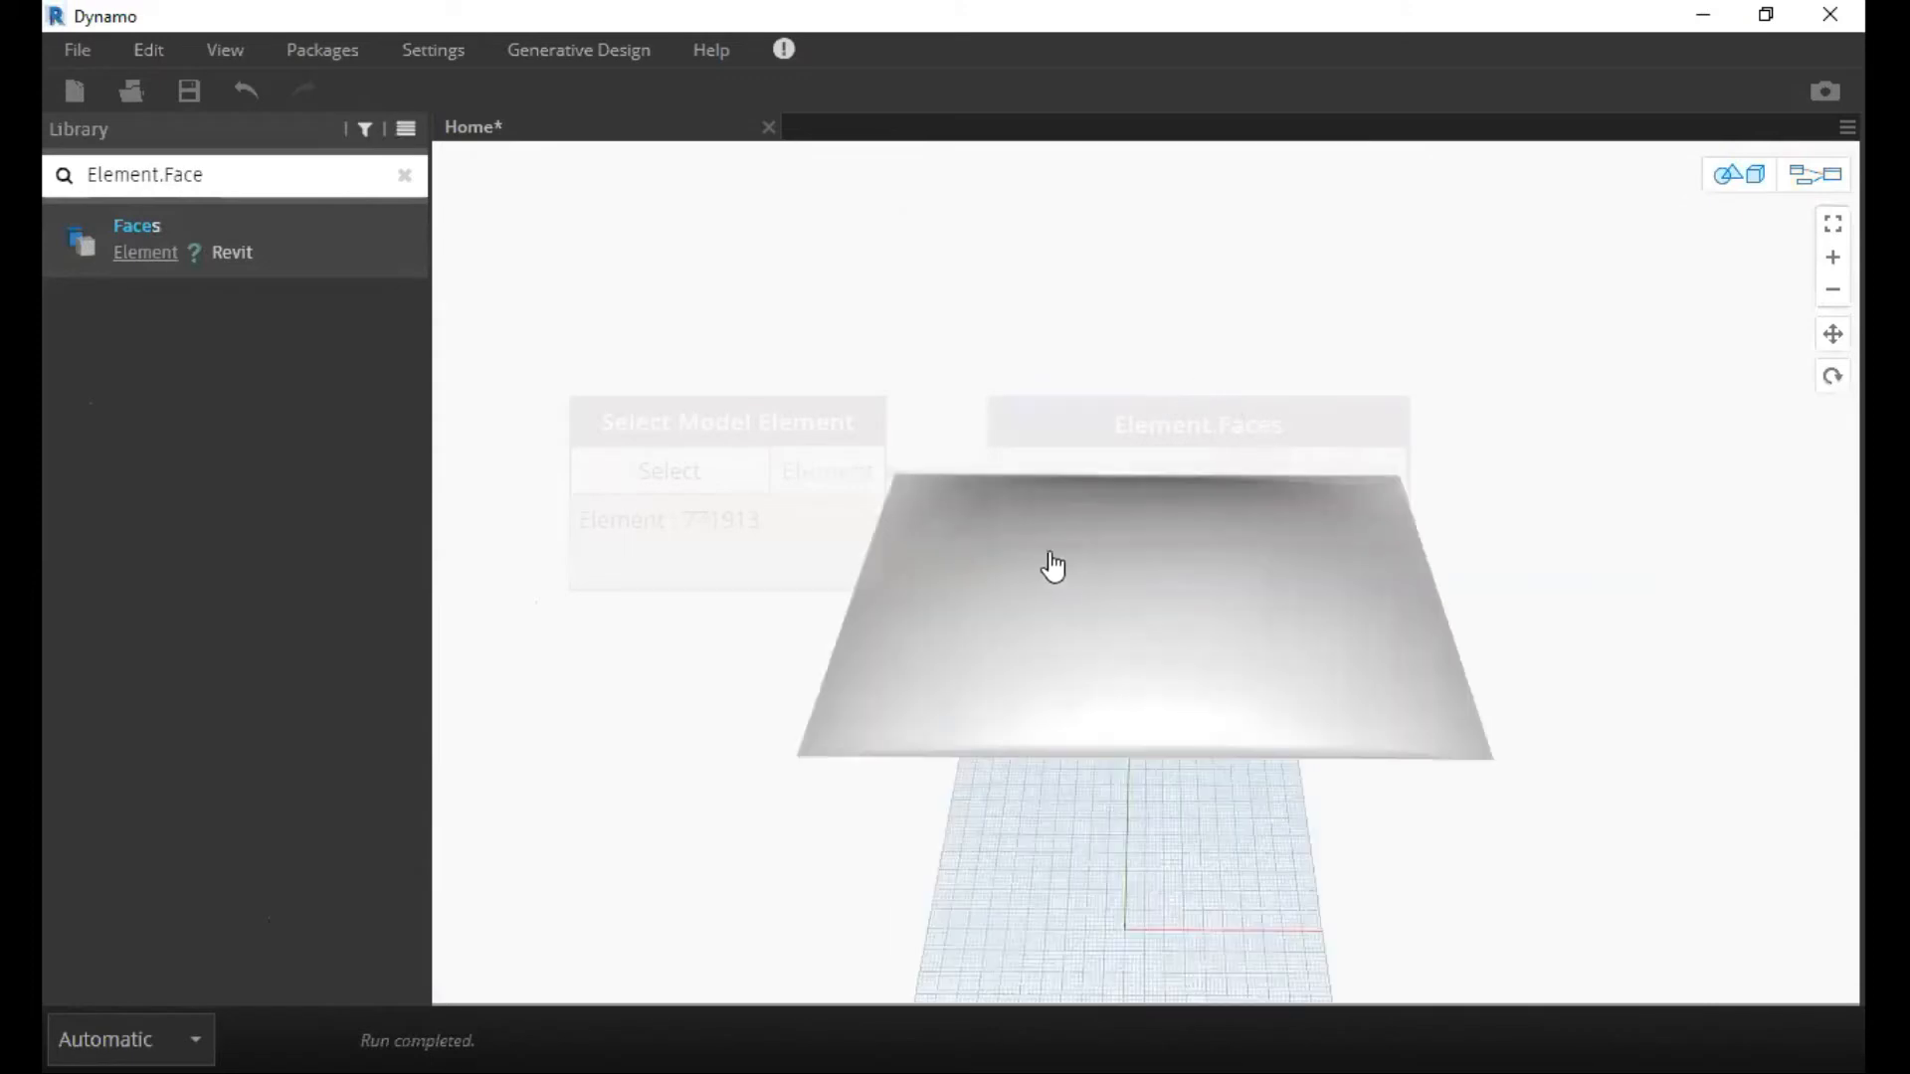
pyautogui.moveTo(1126, 564); pyautogui.dragTo(1305, 490, button='right')
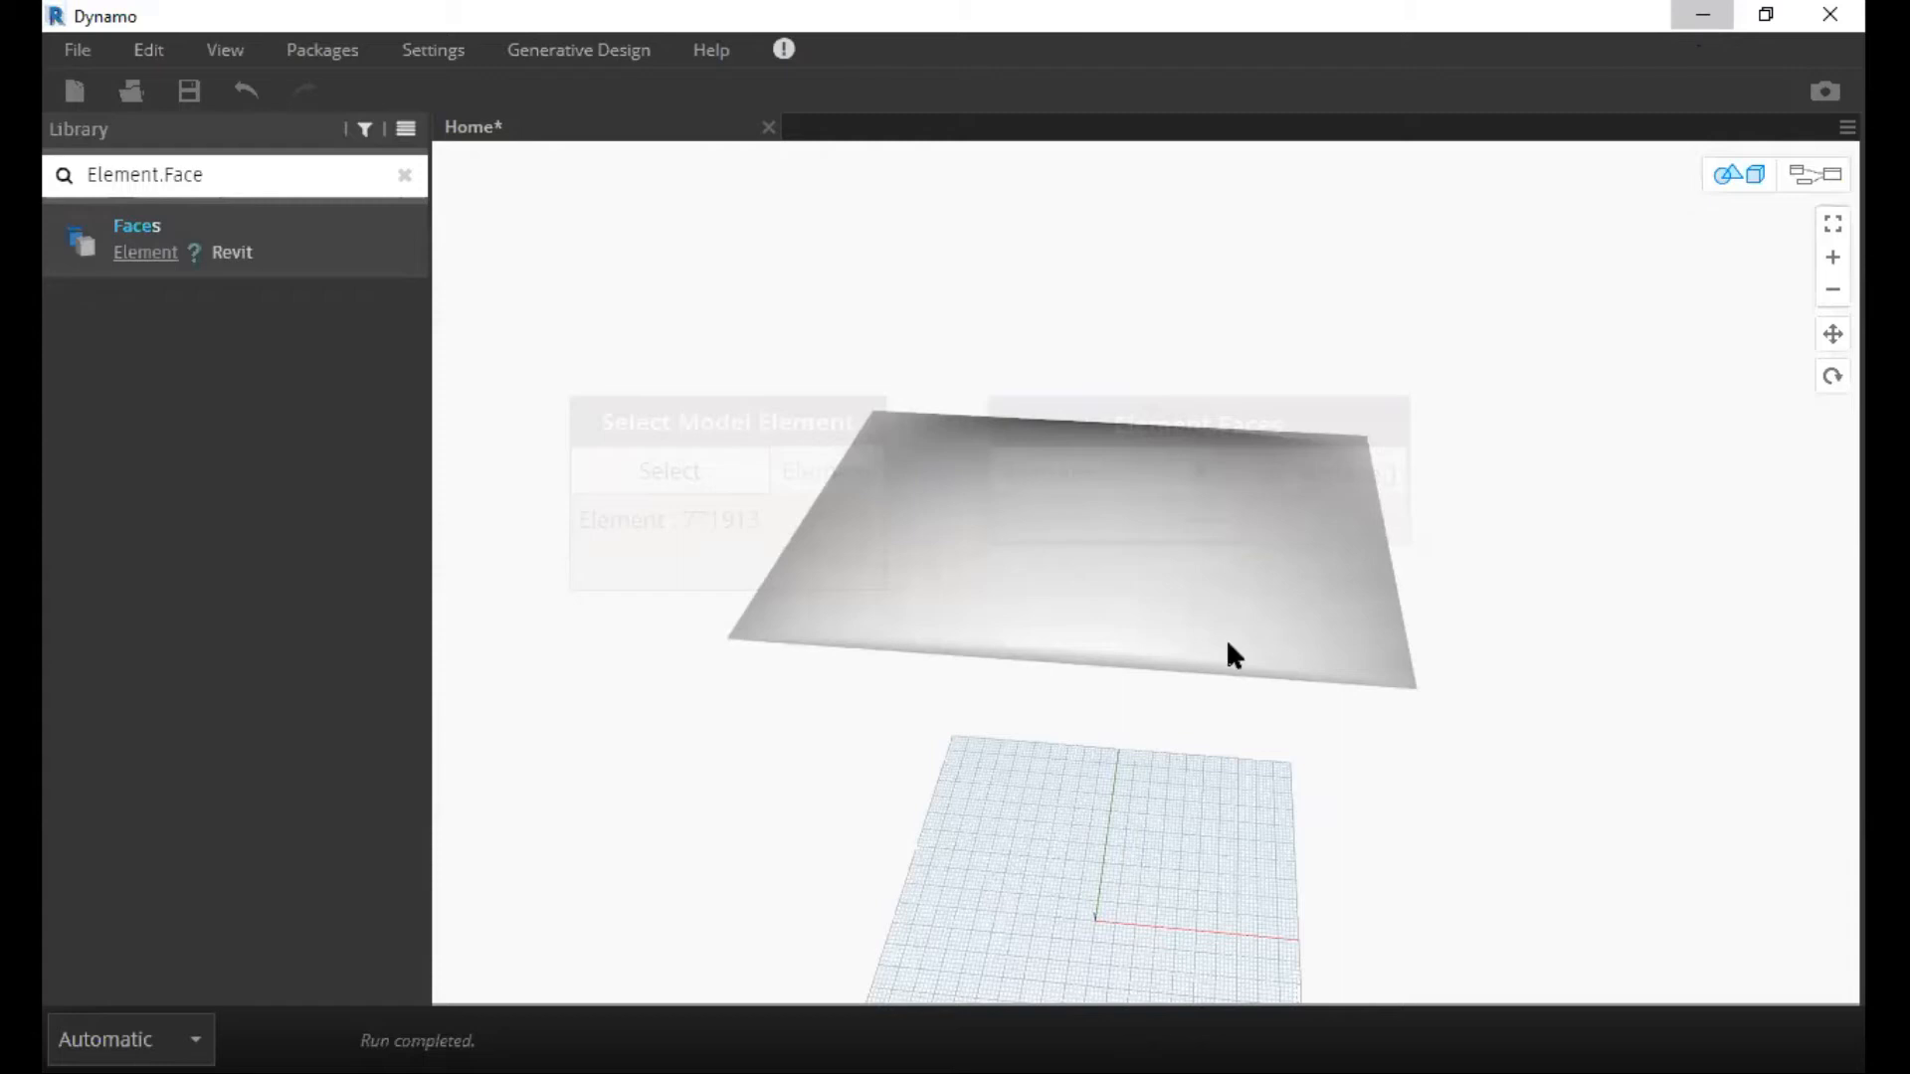
pyautogui.moveTo(1228, 643)
pyautogui.mouseDown(button='right')
pyautogui.moveTo(1333, 555)
pyautogui.moveTo(1255, 598)
pyautogui.mouseUp(button='right')
pyautogui.click(1816, 177)
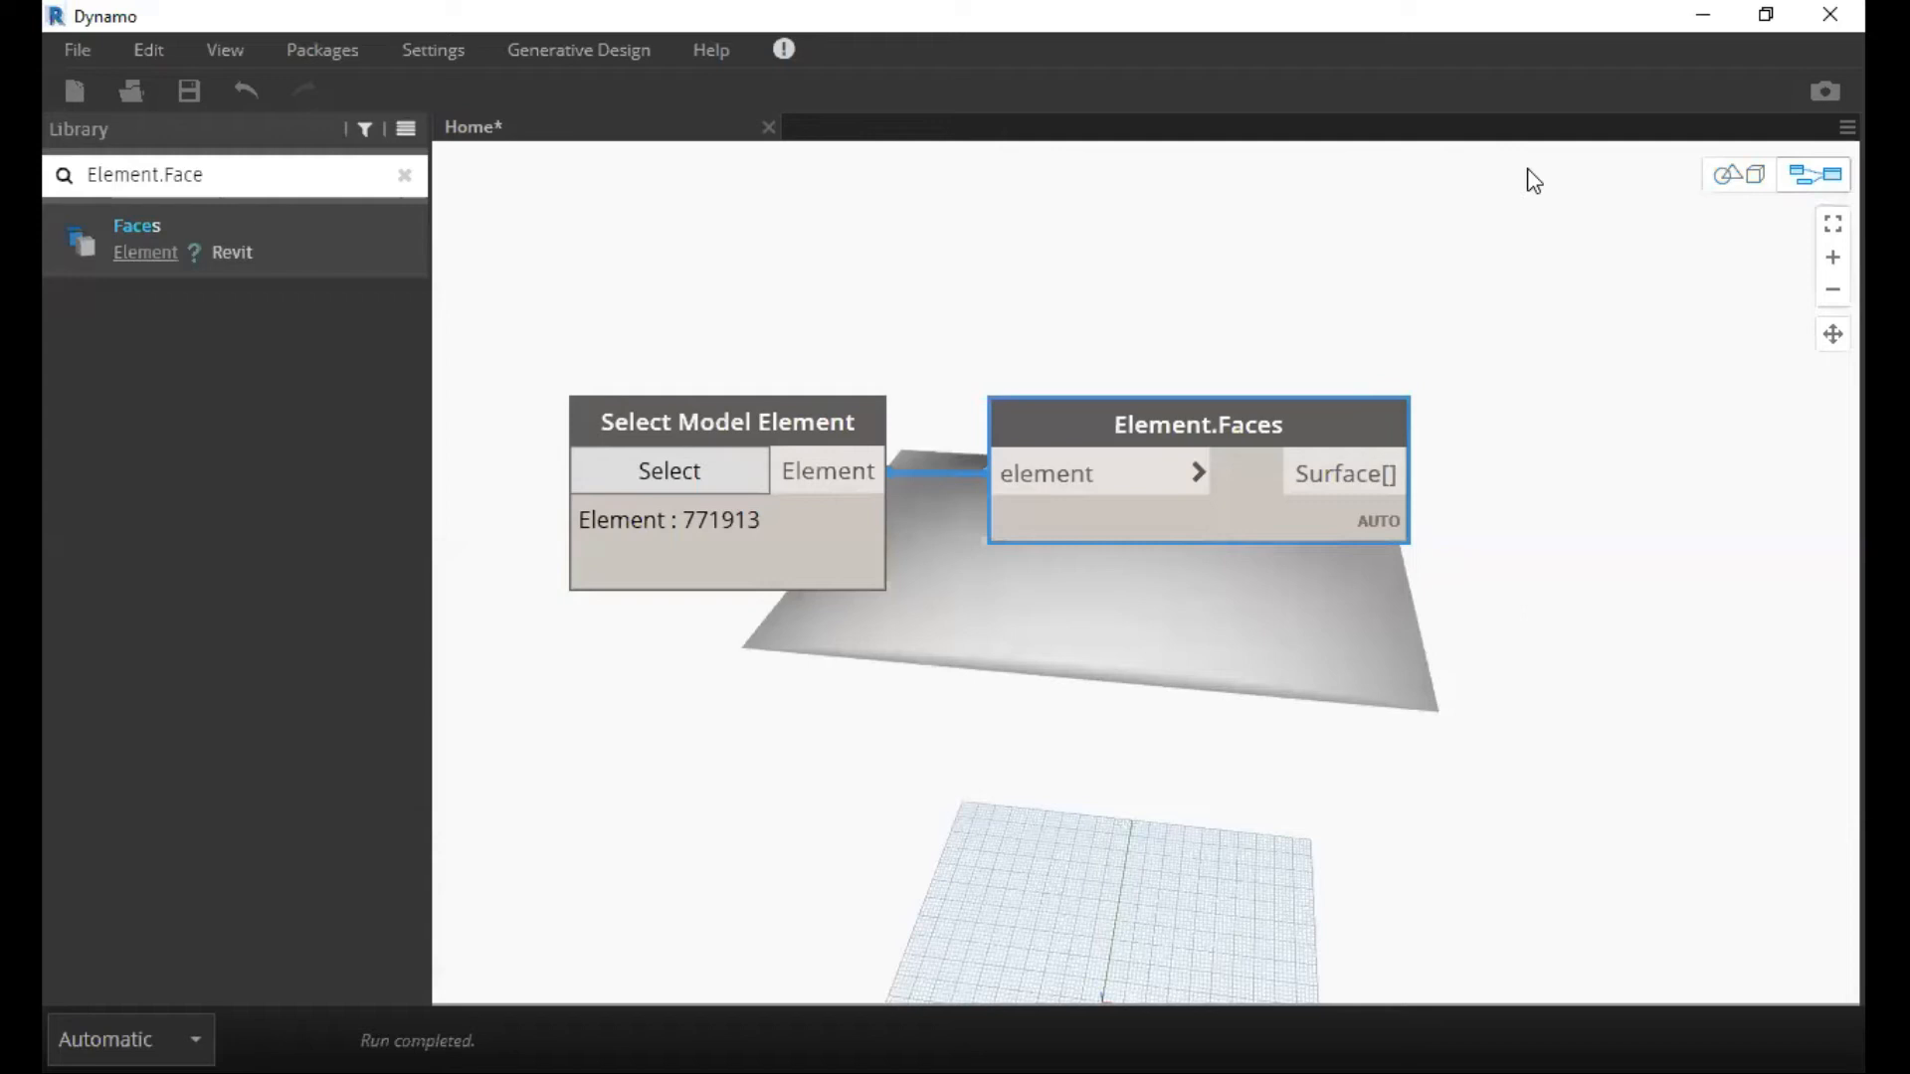
# Clear the library search and browse the LunchBoxML and LunchBox add-on categories.
pyautogui.click(404, 177)
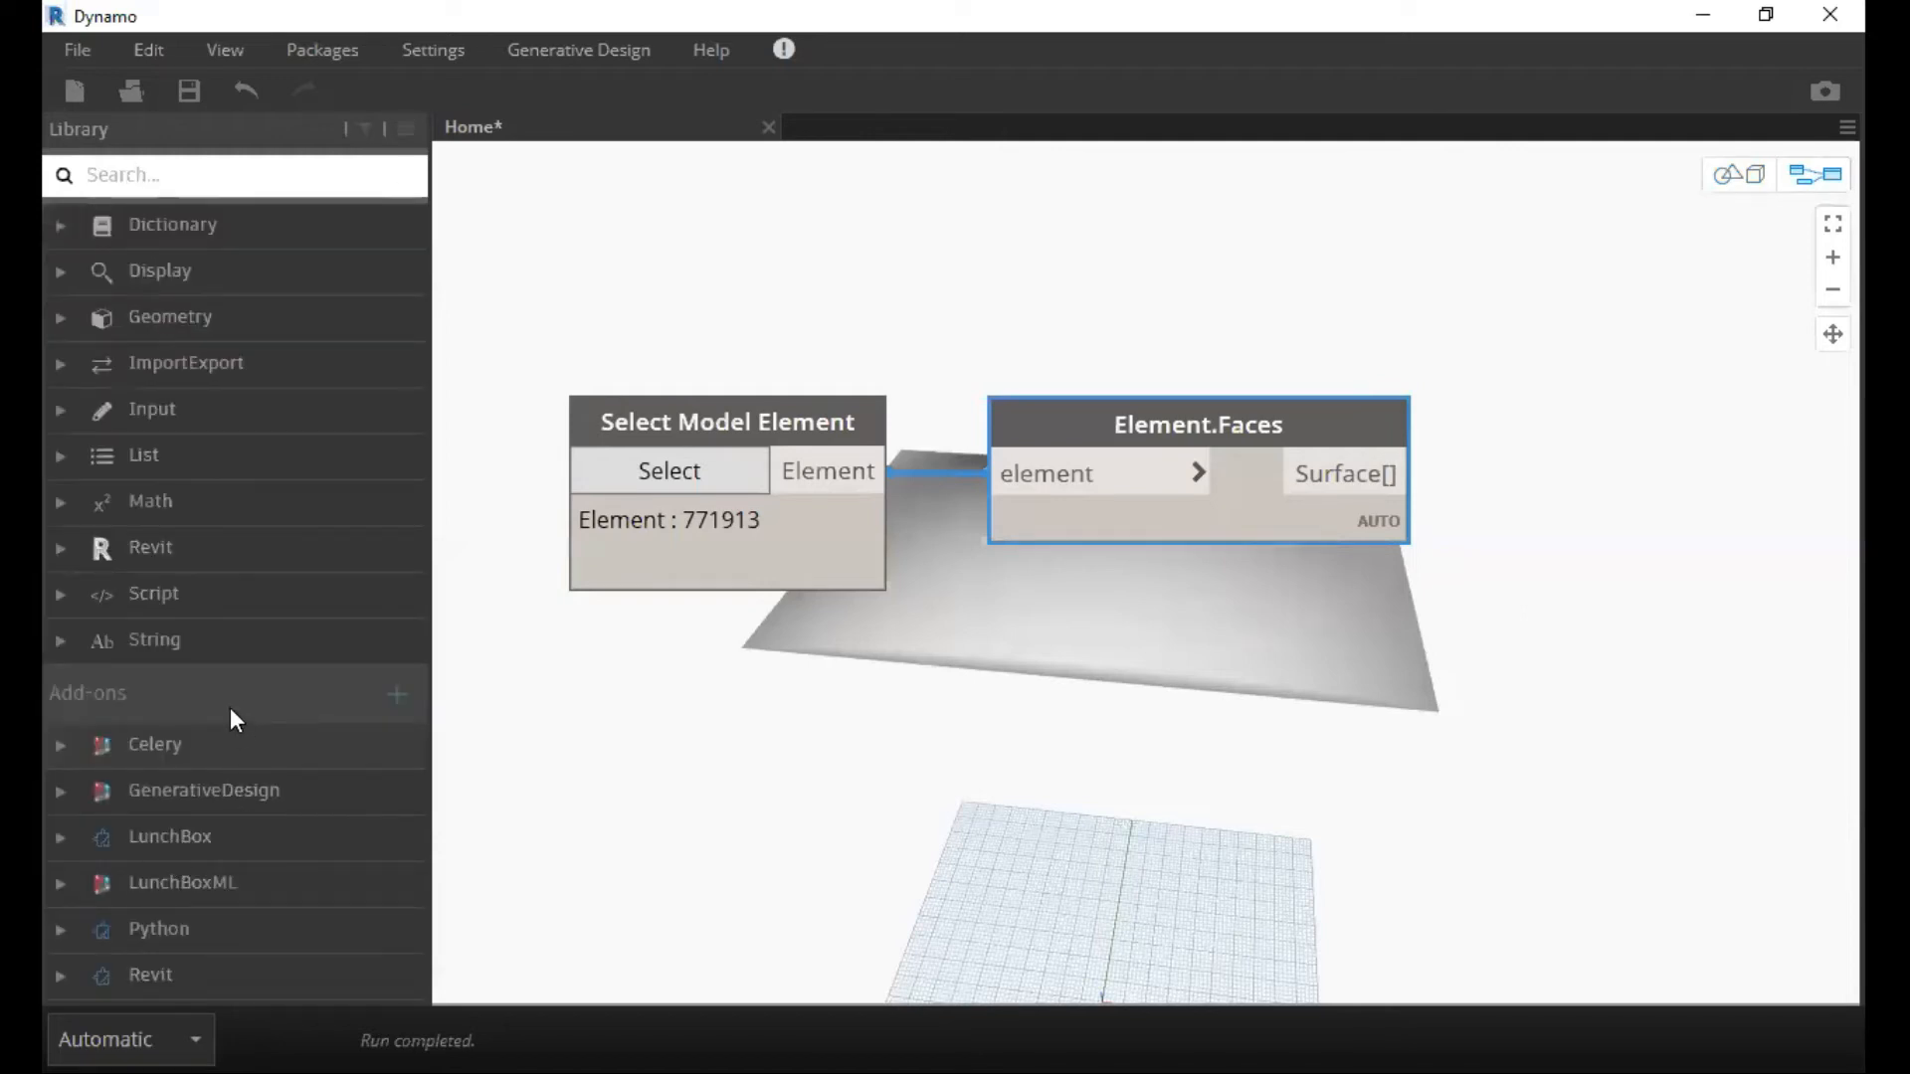
pyautogui.click(58, 888)
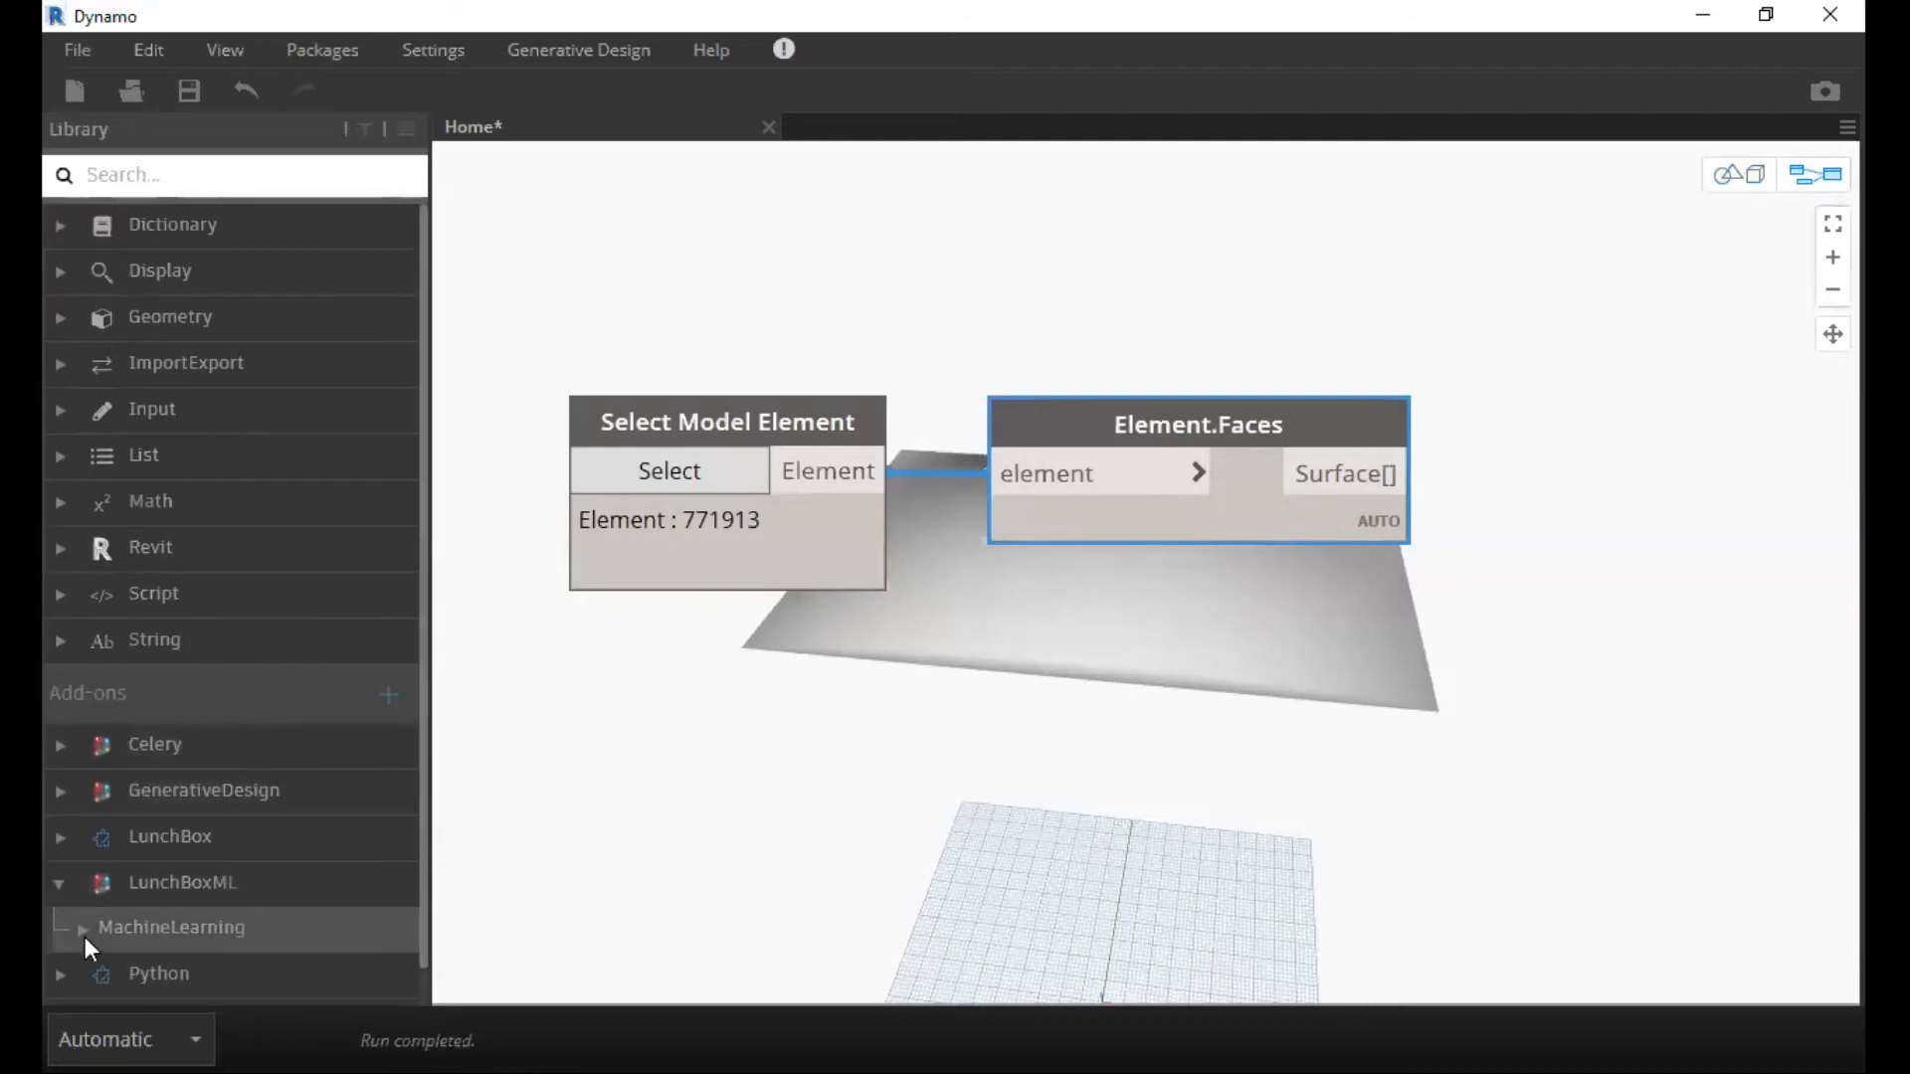
pyautogui.click(55, 846)
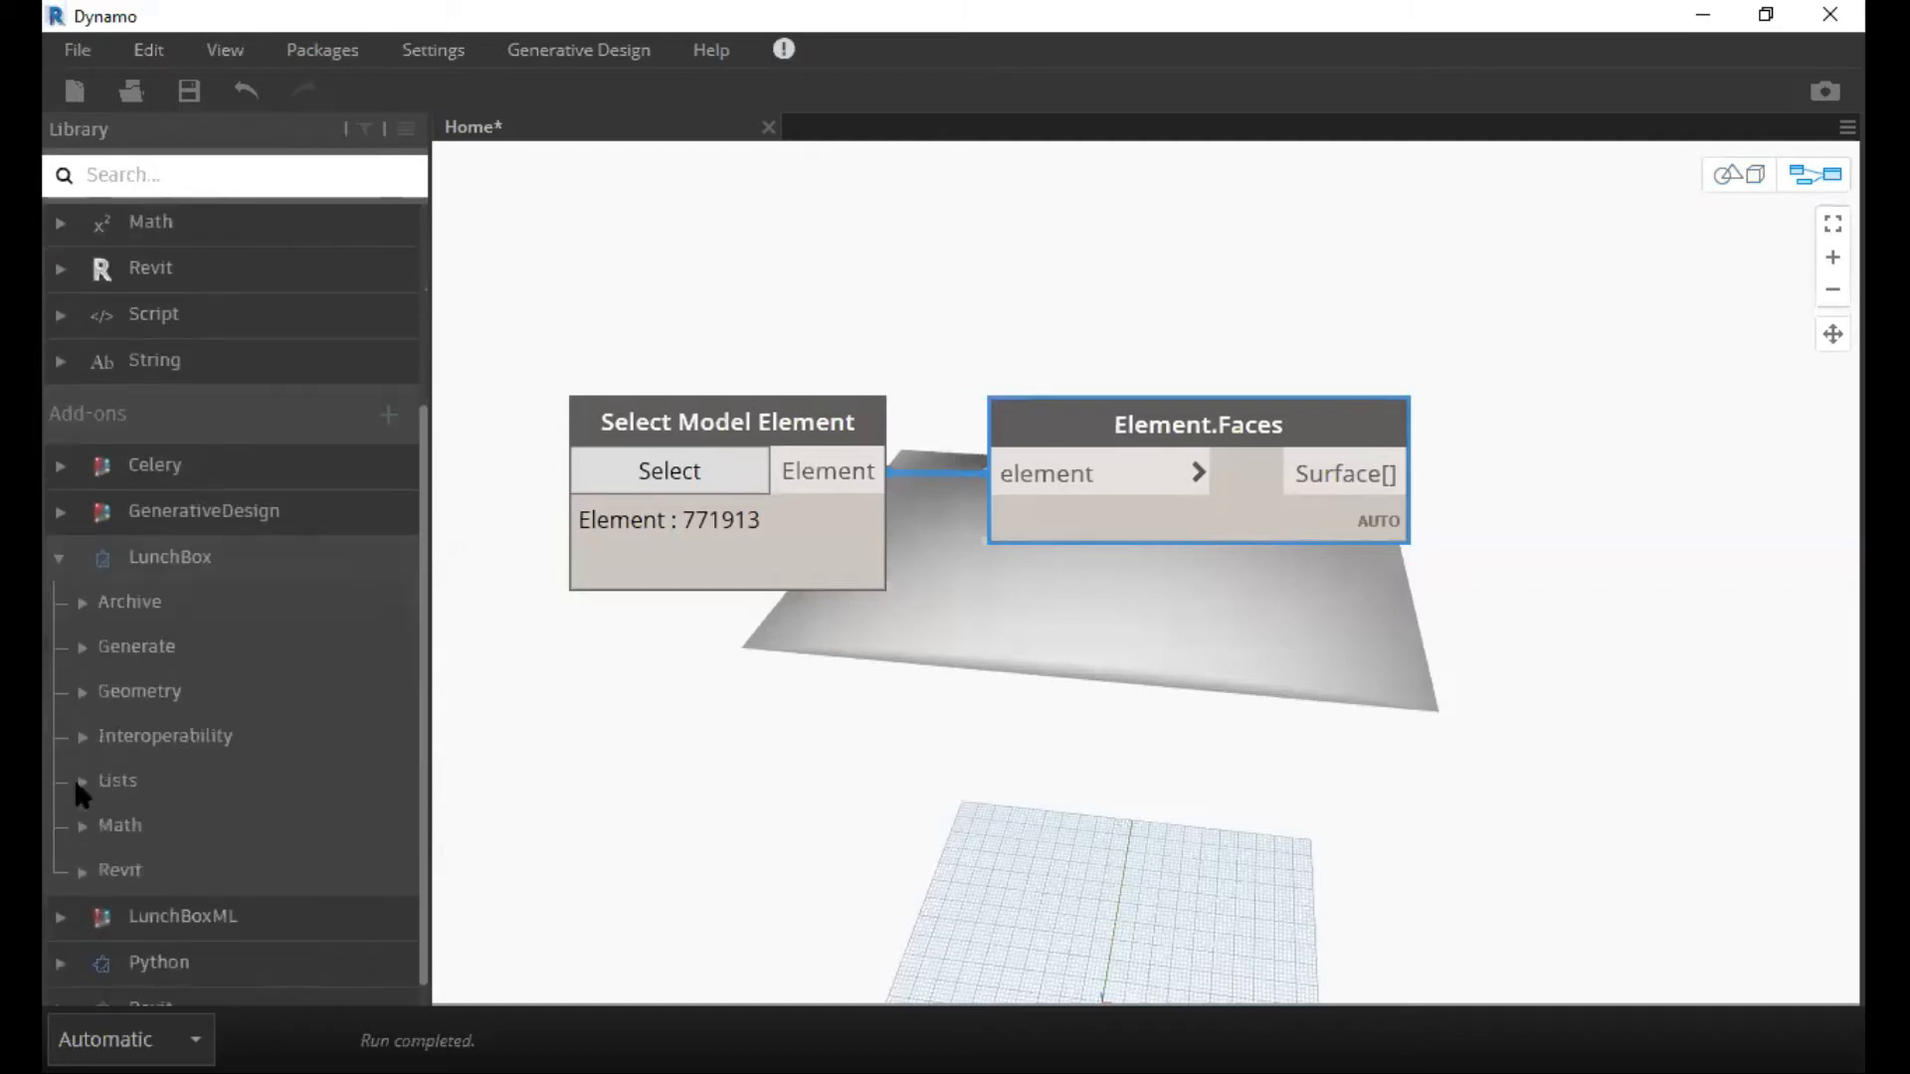
pyautogui.click(125, 272)
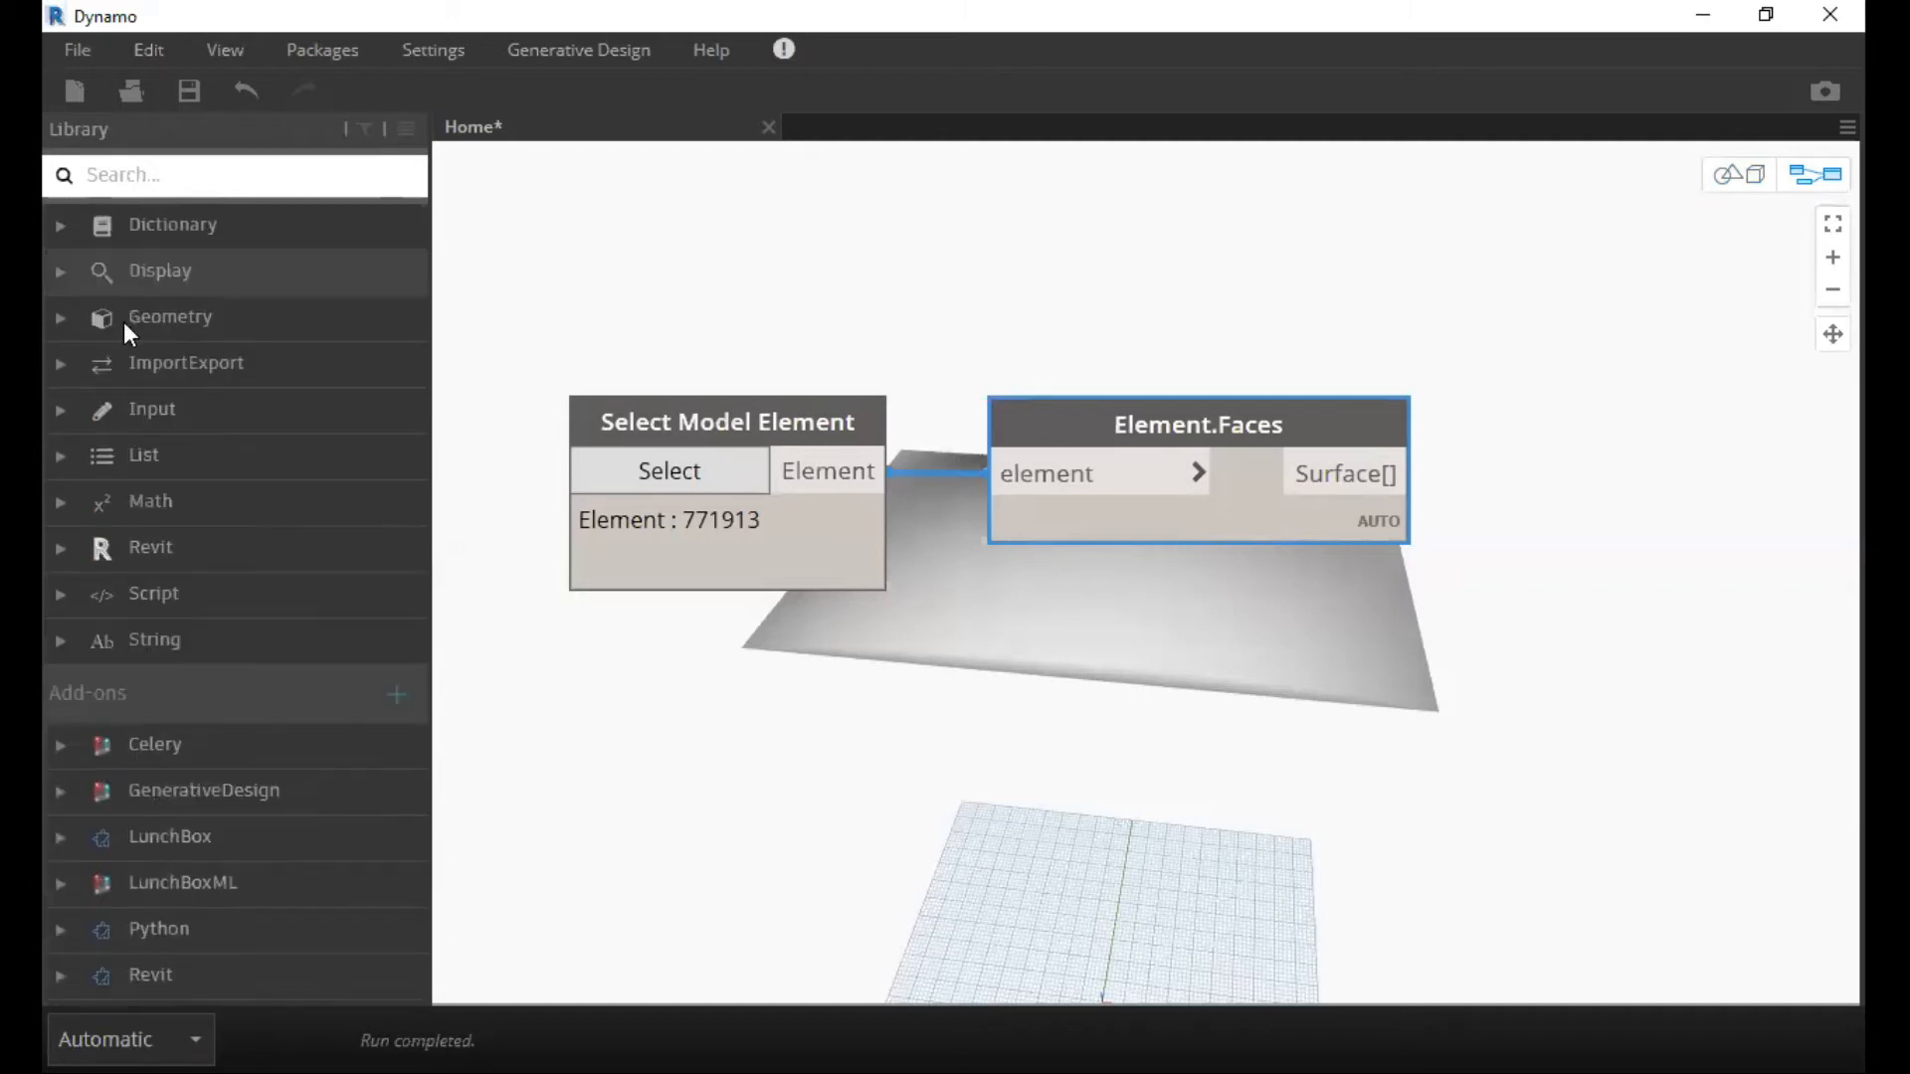
# Search the library for "Quad" and place a LunchBox Quad Grid by Face node beyond the Element.Faces node.
pyautogui.click(160, 189)
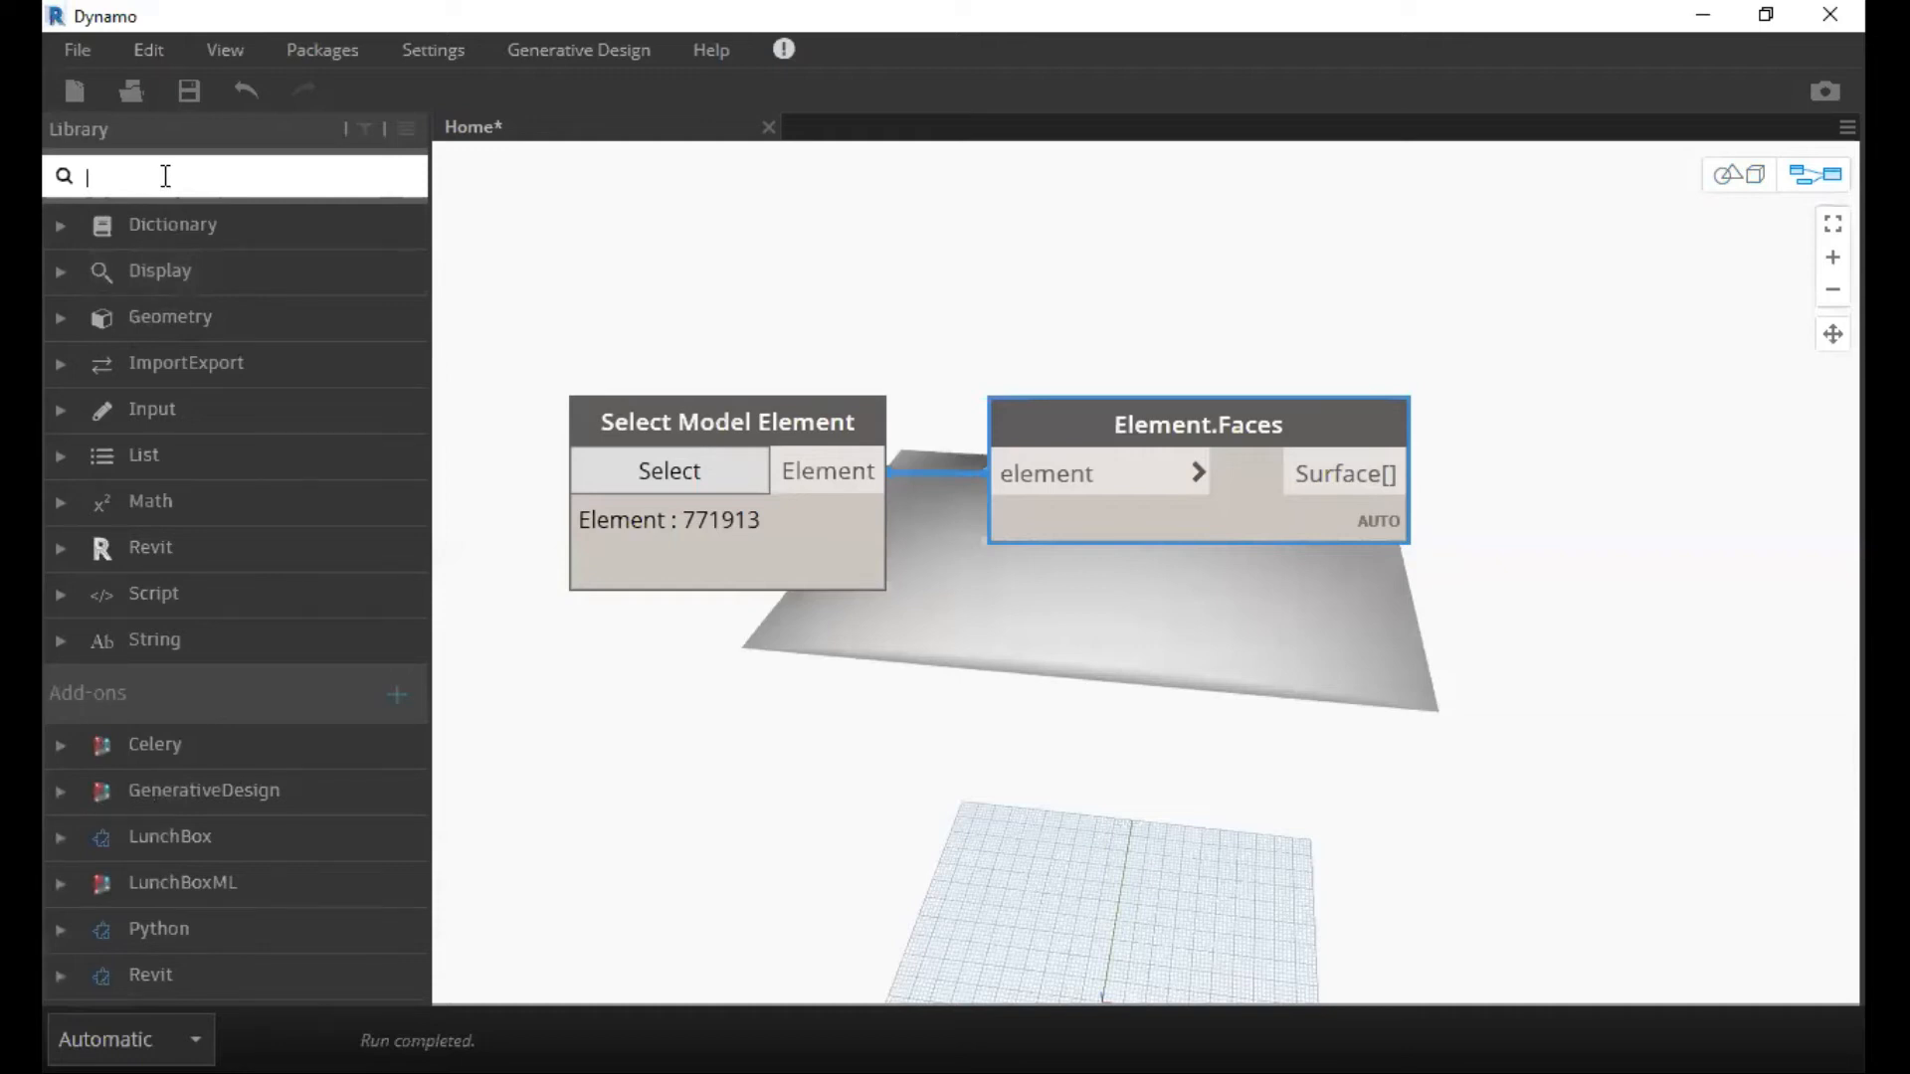
pyautogui.write('quad')
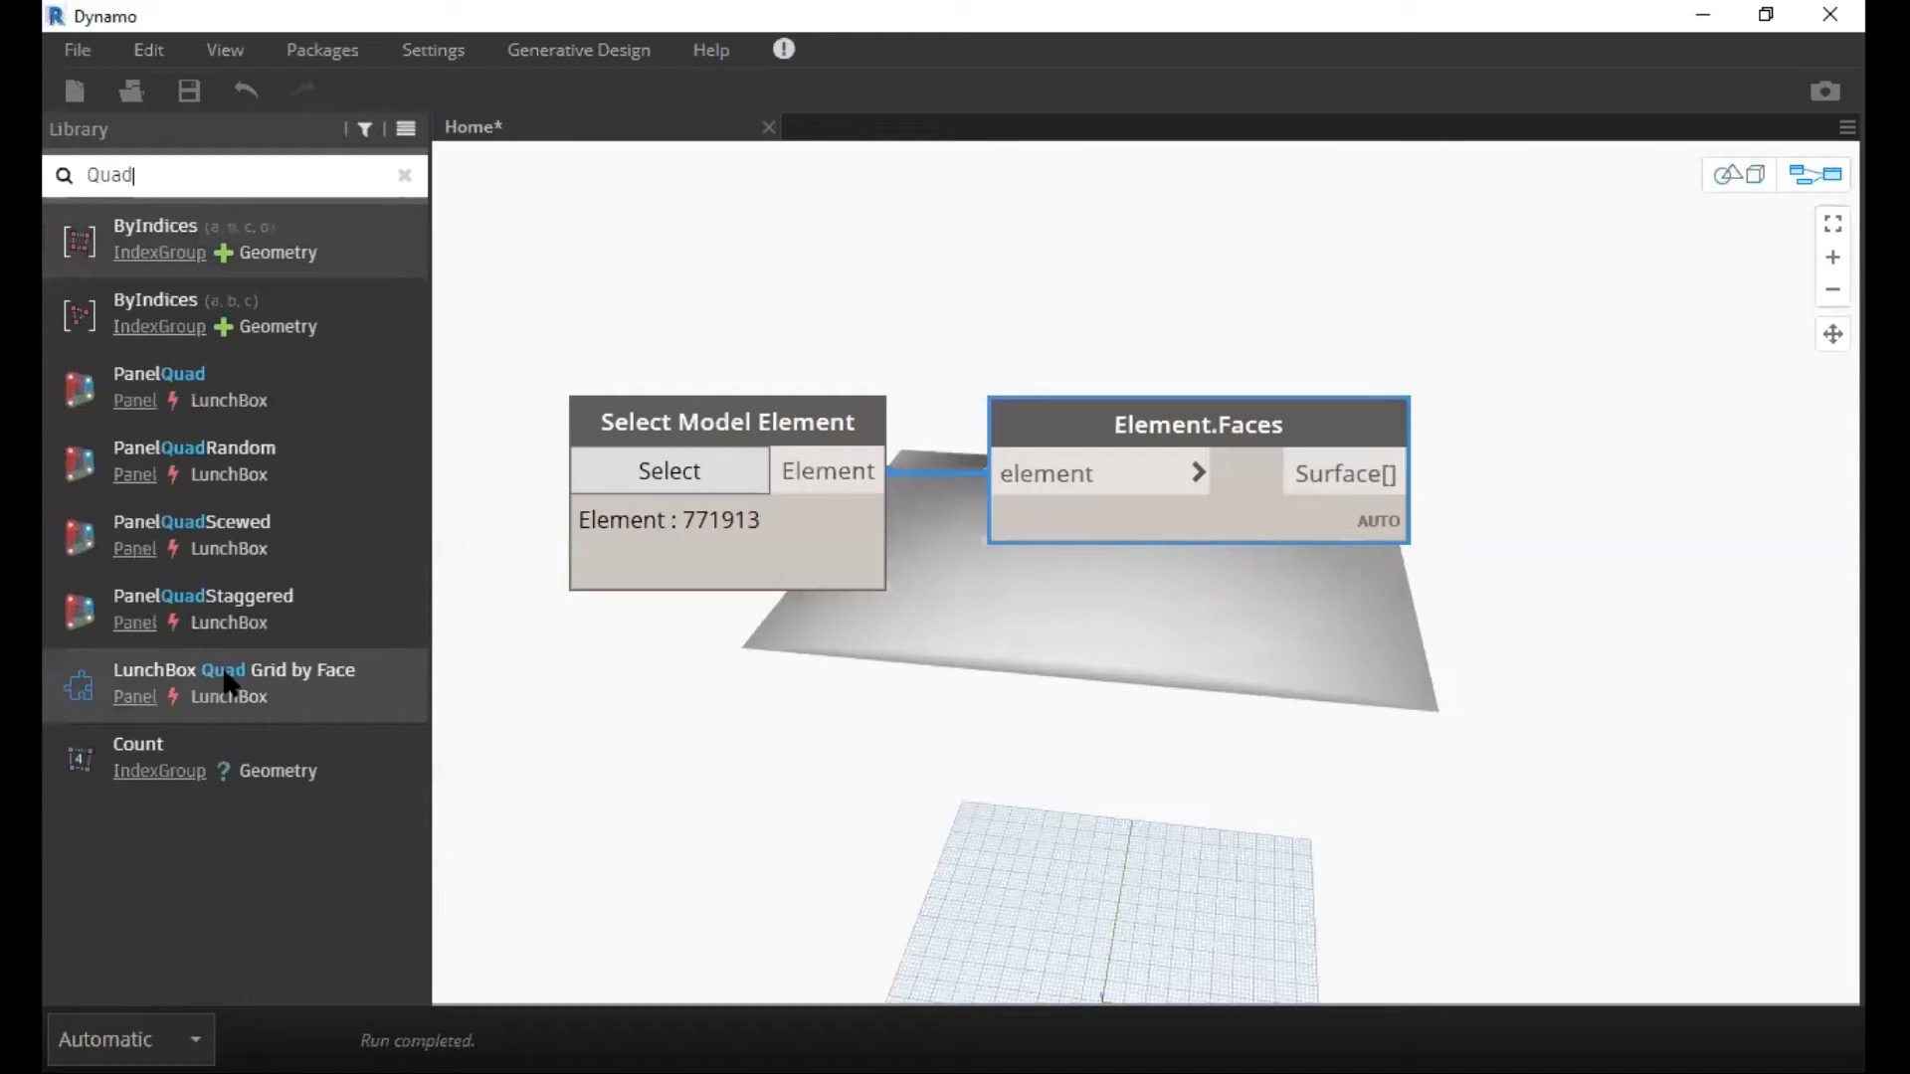
pyautogui.click(231, 685)
pyautogui.moveTo(1335, 618); pyautogui.dragTo(1710, 338)
pyautogui.moveTo(1237, 343); pyautogui.dragTo(1282, 278)
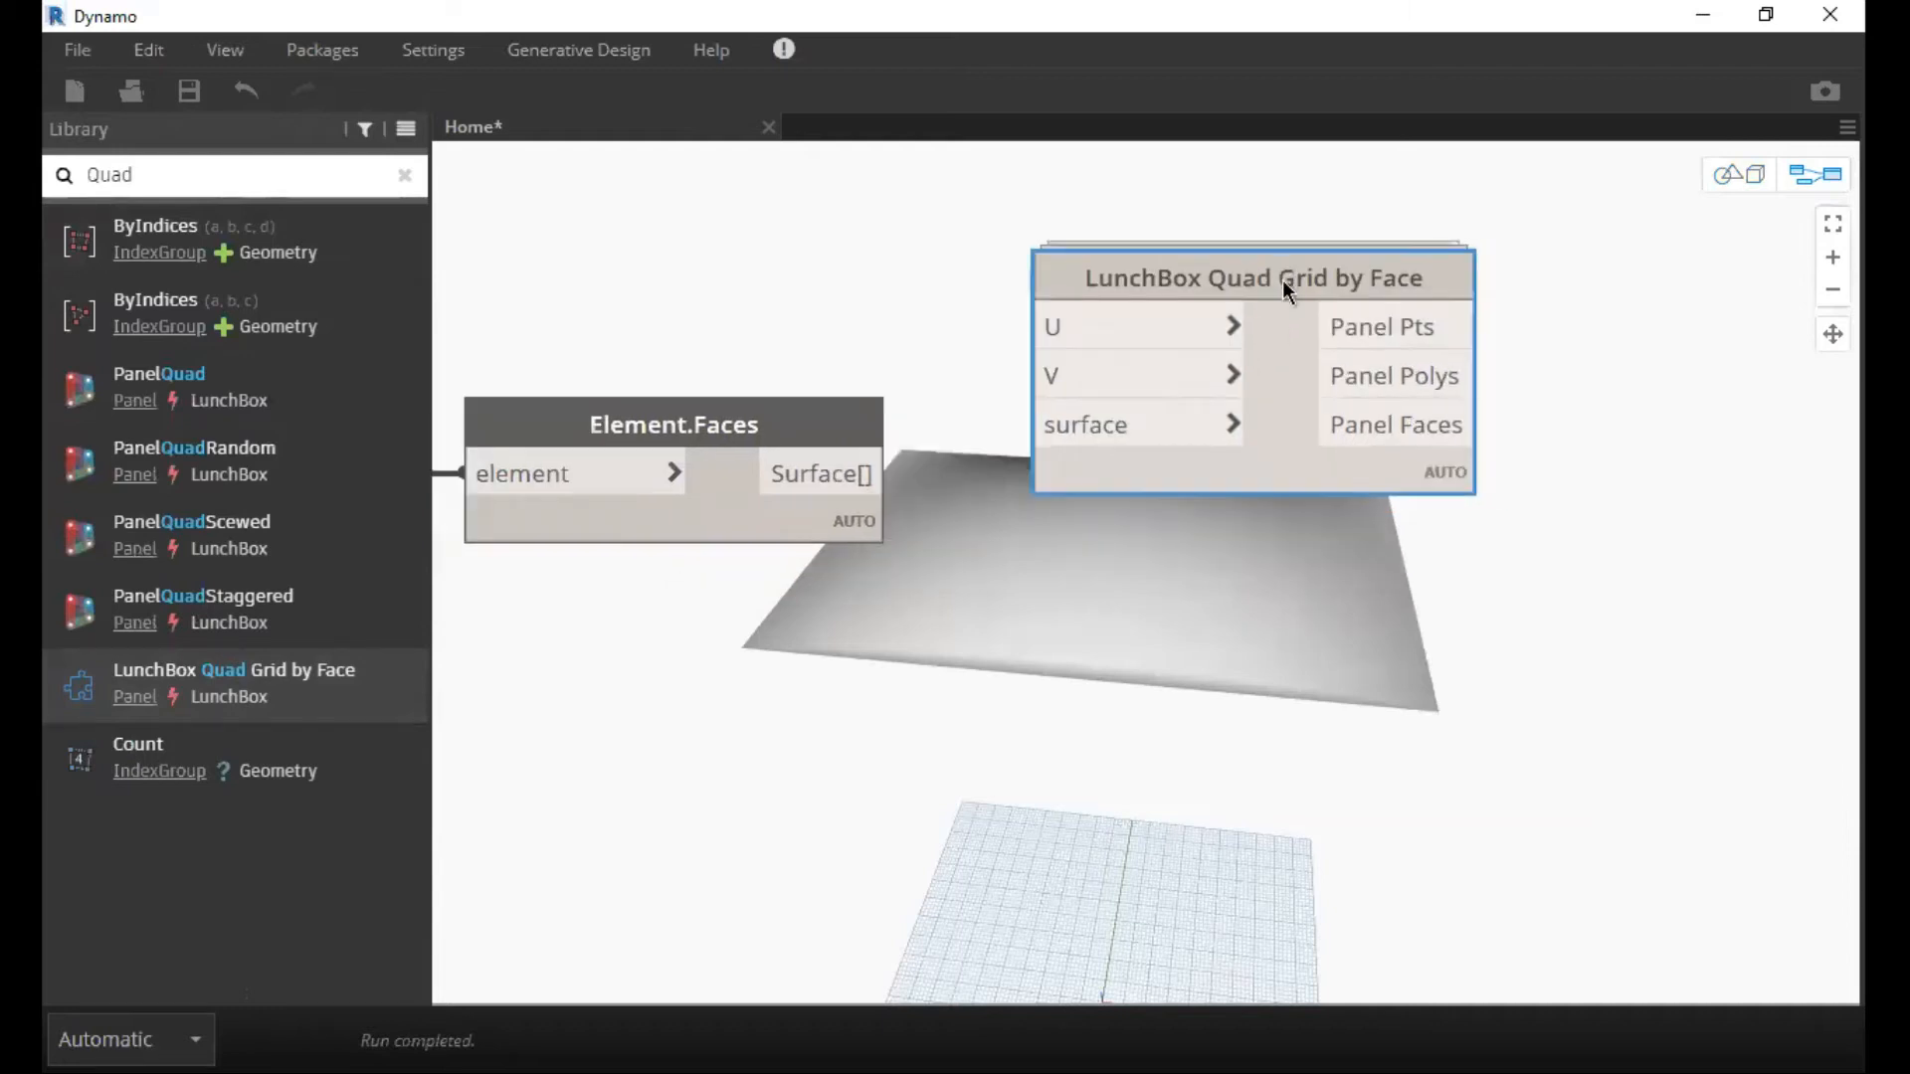
# Open the LunchBox Quad Grid by Face custom node, inspect its internal graph and Python Script node, and return to the Home graph.
pyautogui.doubleClick(1281, 473)
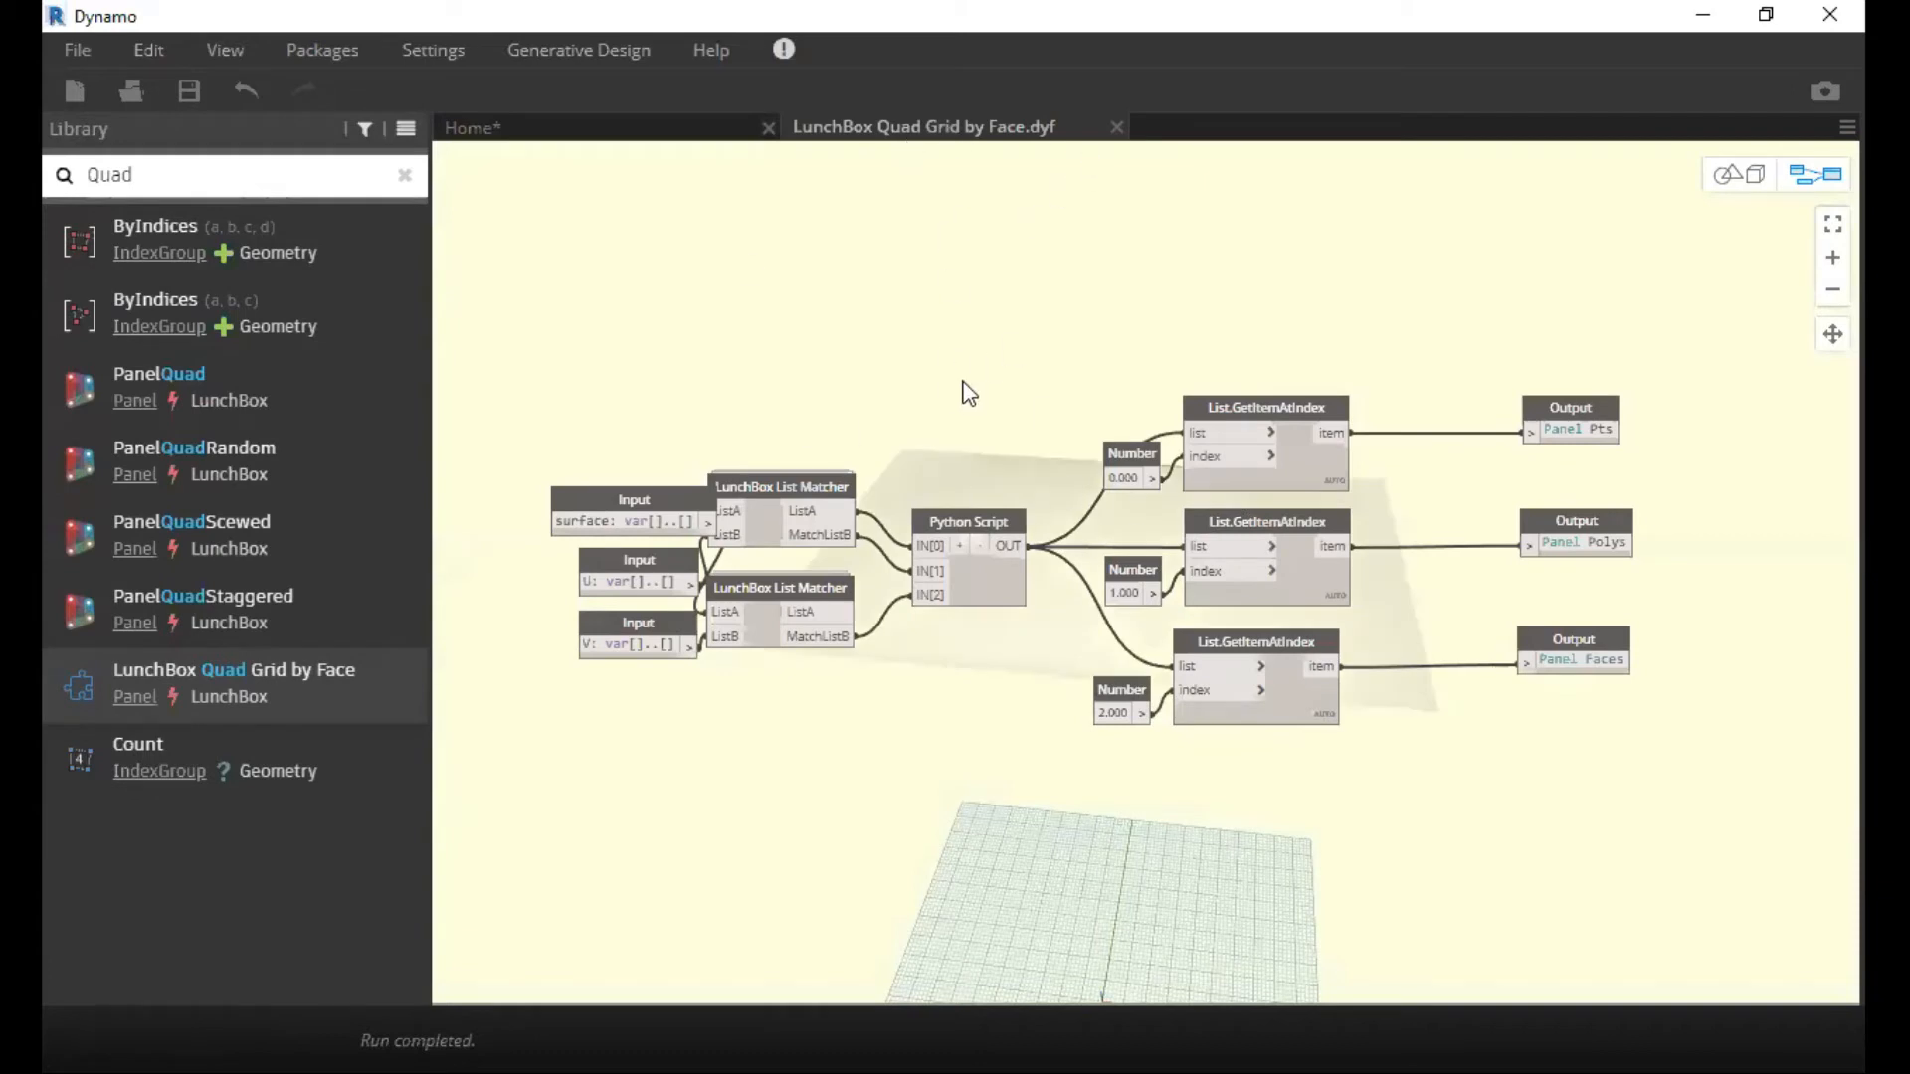
pyautogui.scroll(2, 1044, 532)
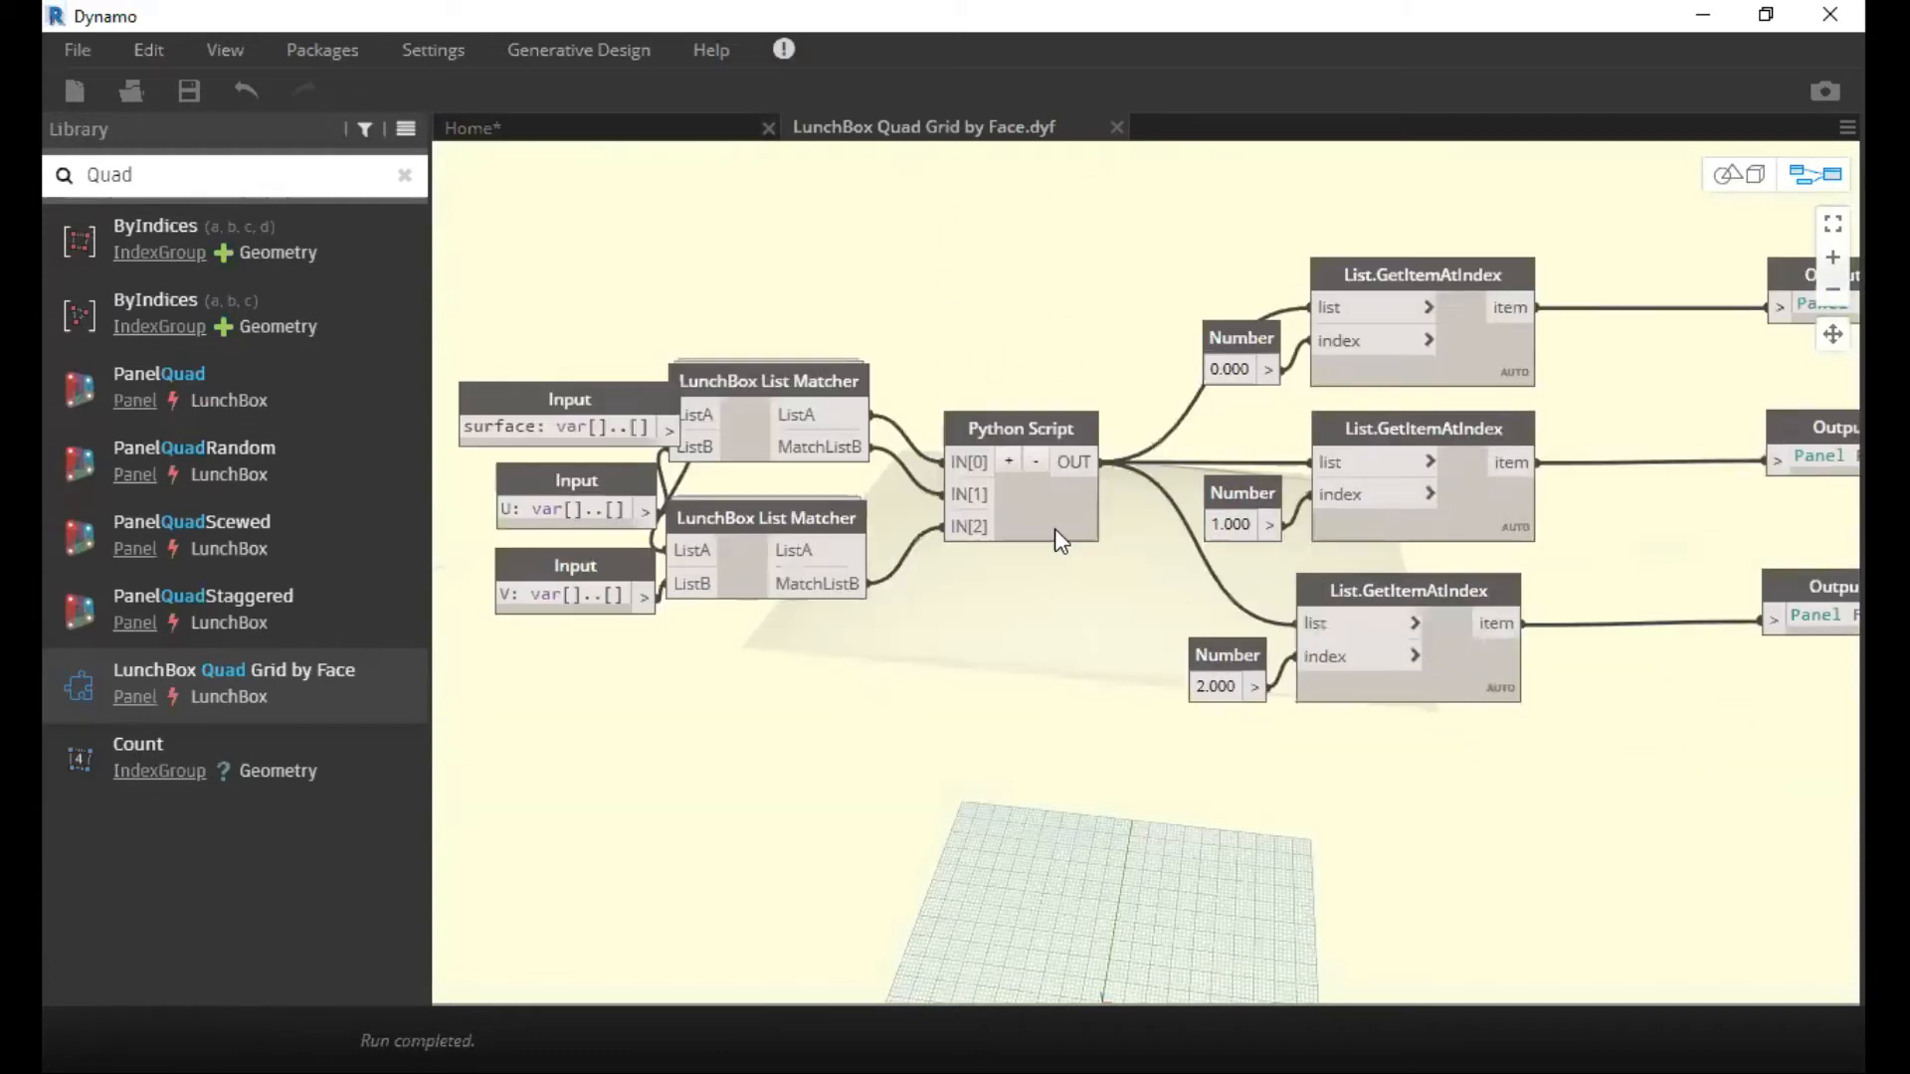
pyautogui.click(1055, 533)
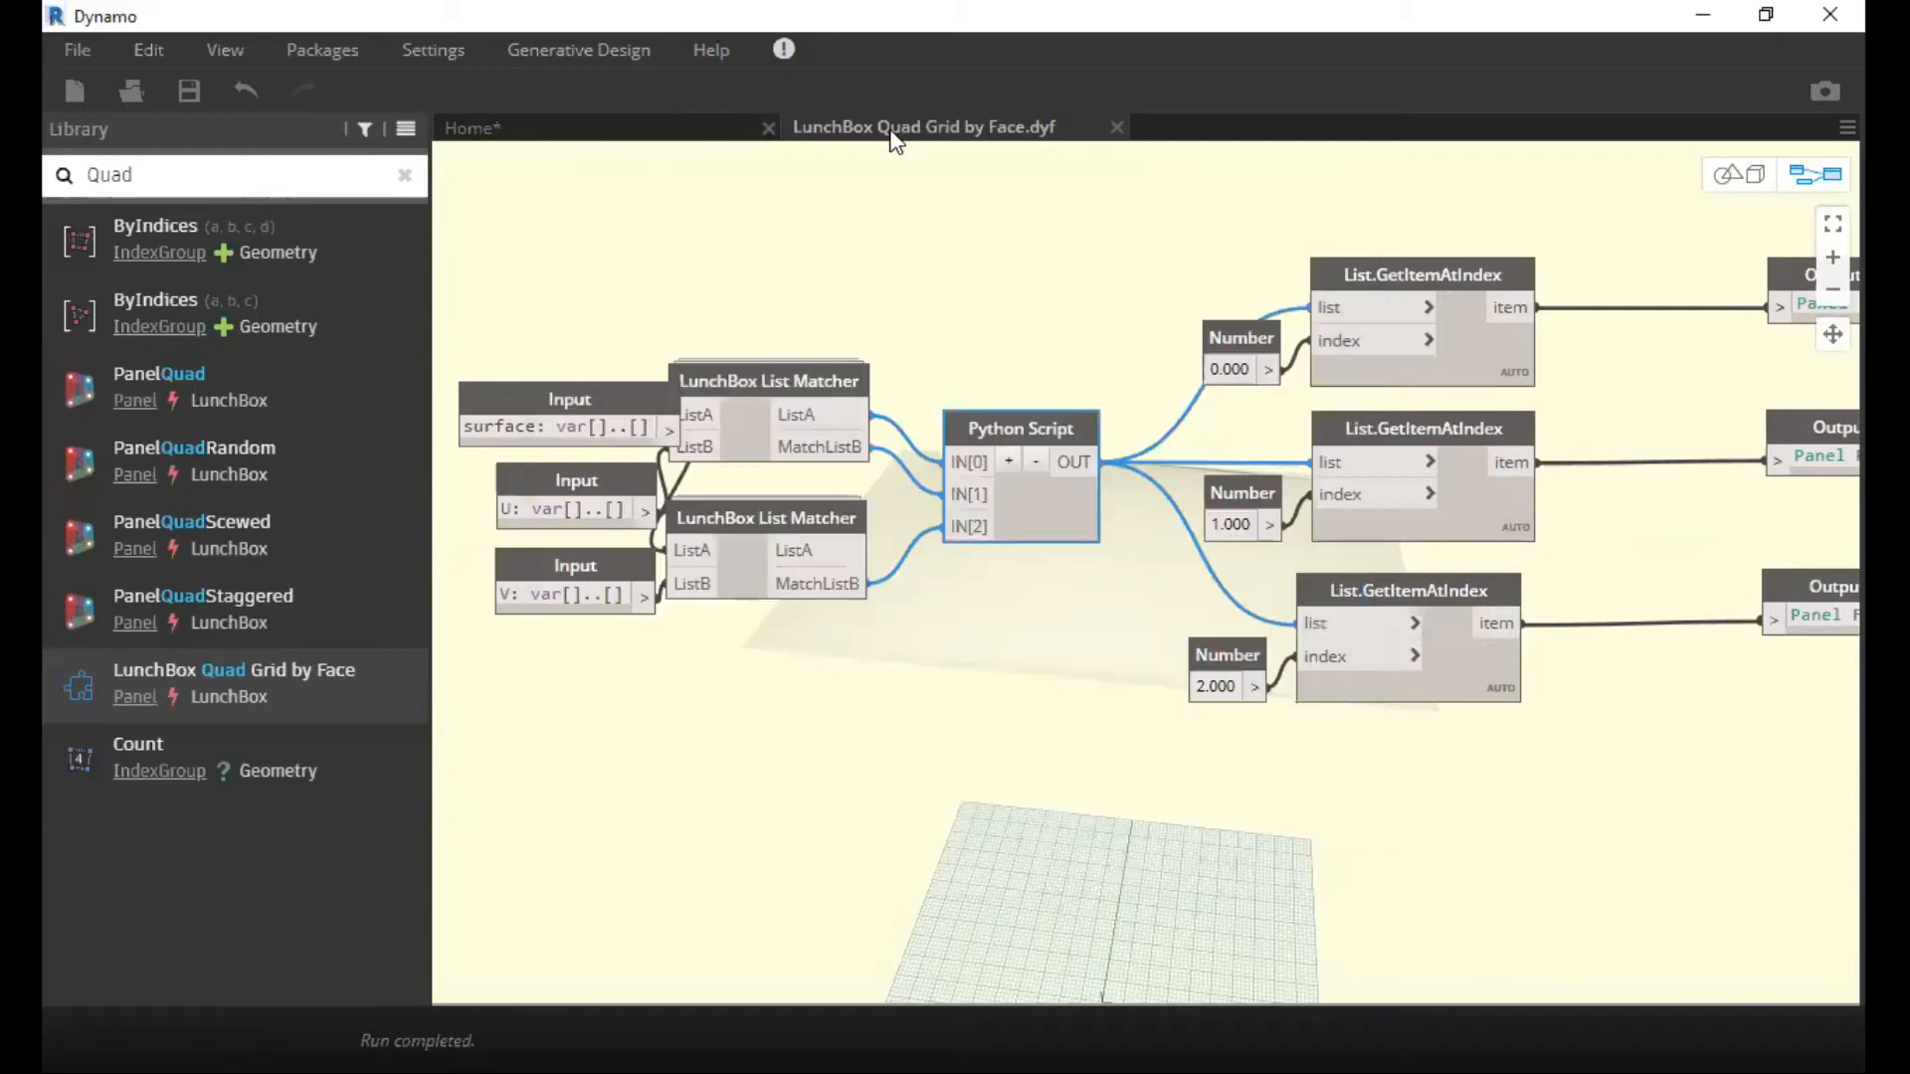
pyautogui.click(617, 127)
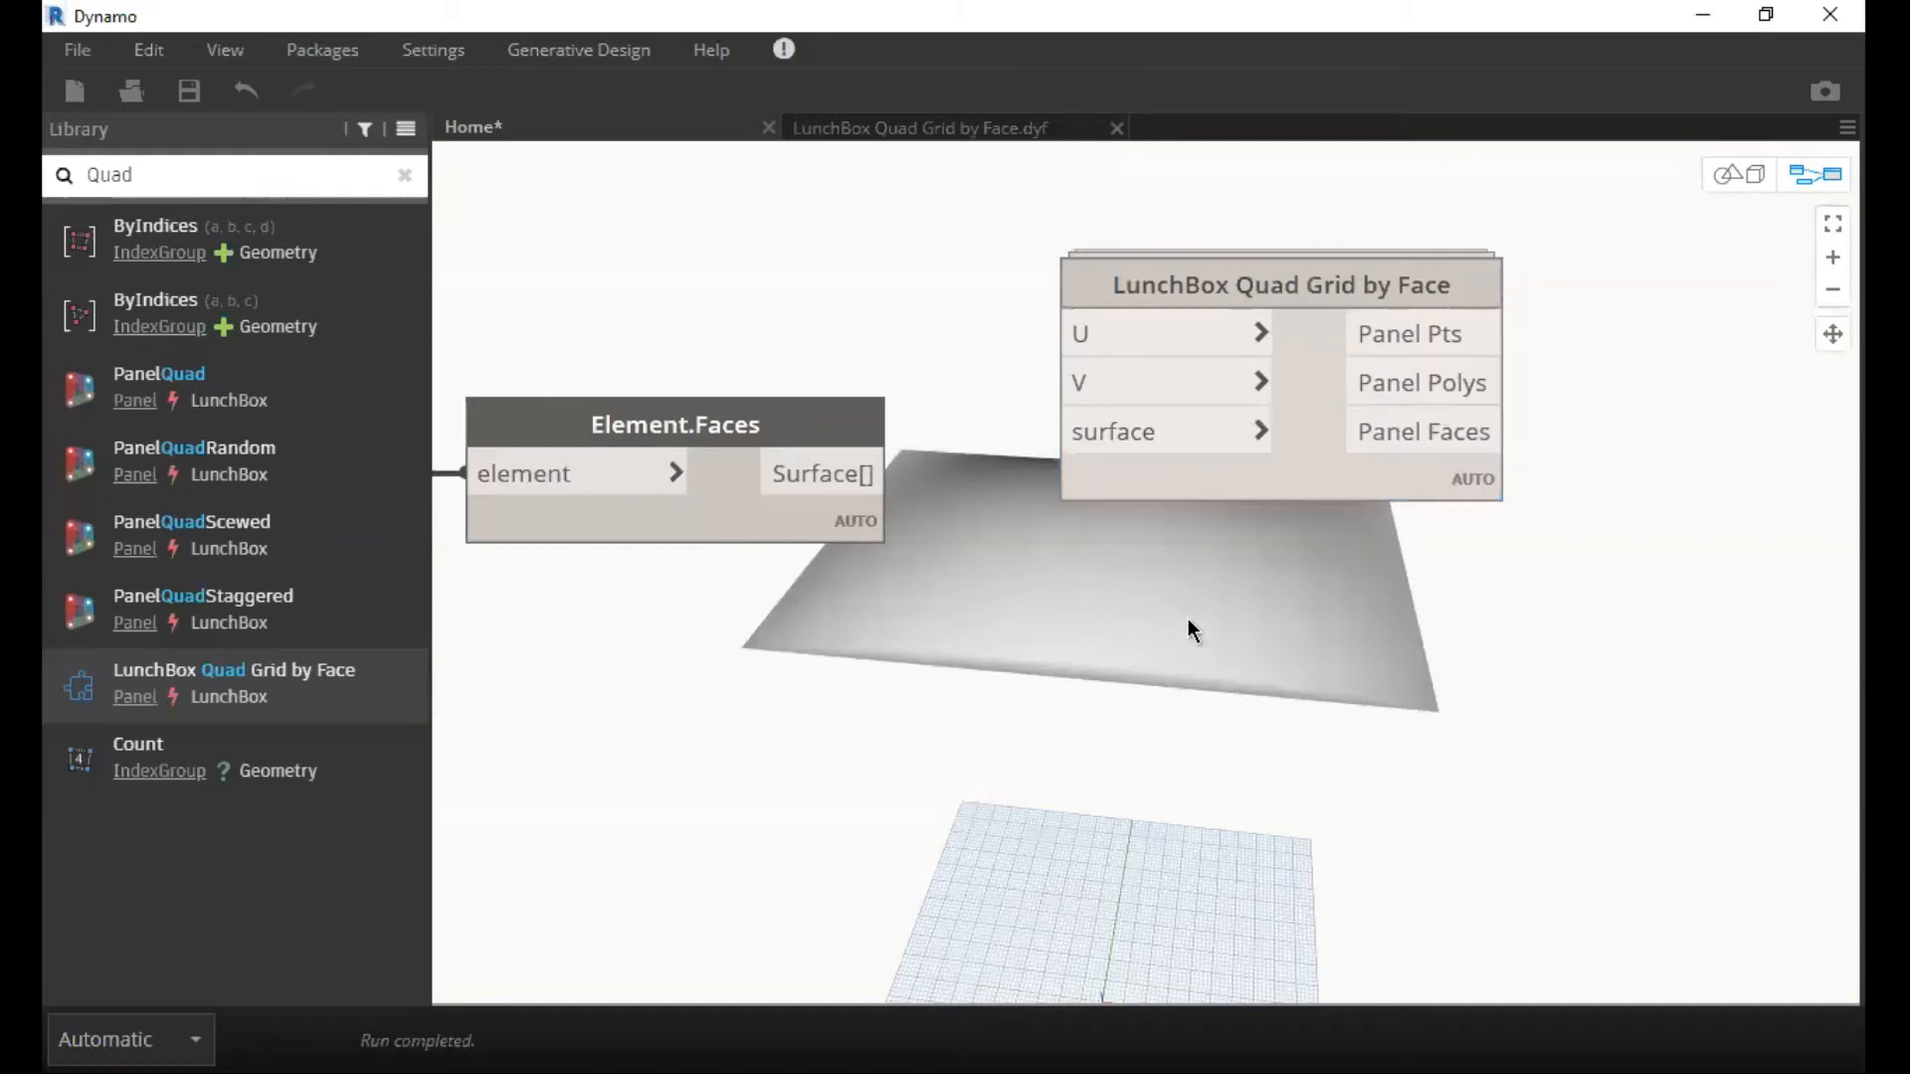
# Connect the Surface[] output of Element.Faces to the surface input of LunchBox Quad Grid by Face and reposition the grid node.
pyautogui.moveTo(1084, 394); pyautogui.dragTo(1061, 407)
pyautogui.moveTo(833, 565); pyautogui.dragTo(1030, 582)
pyautogui.moveTo(1263, 668); pyautogui.dragTo(1492, 661, button='middle')
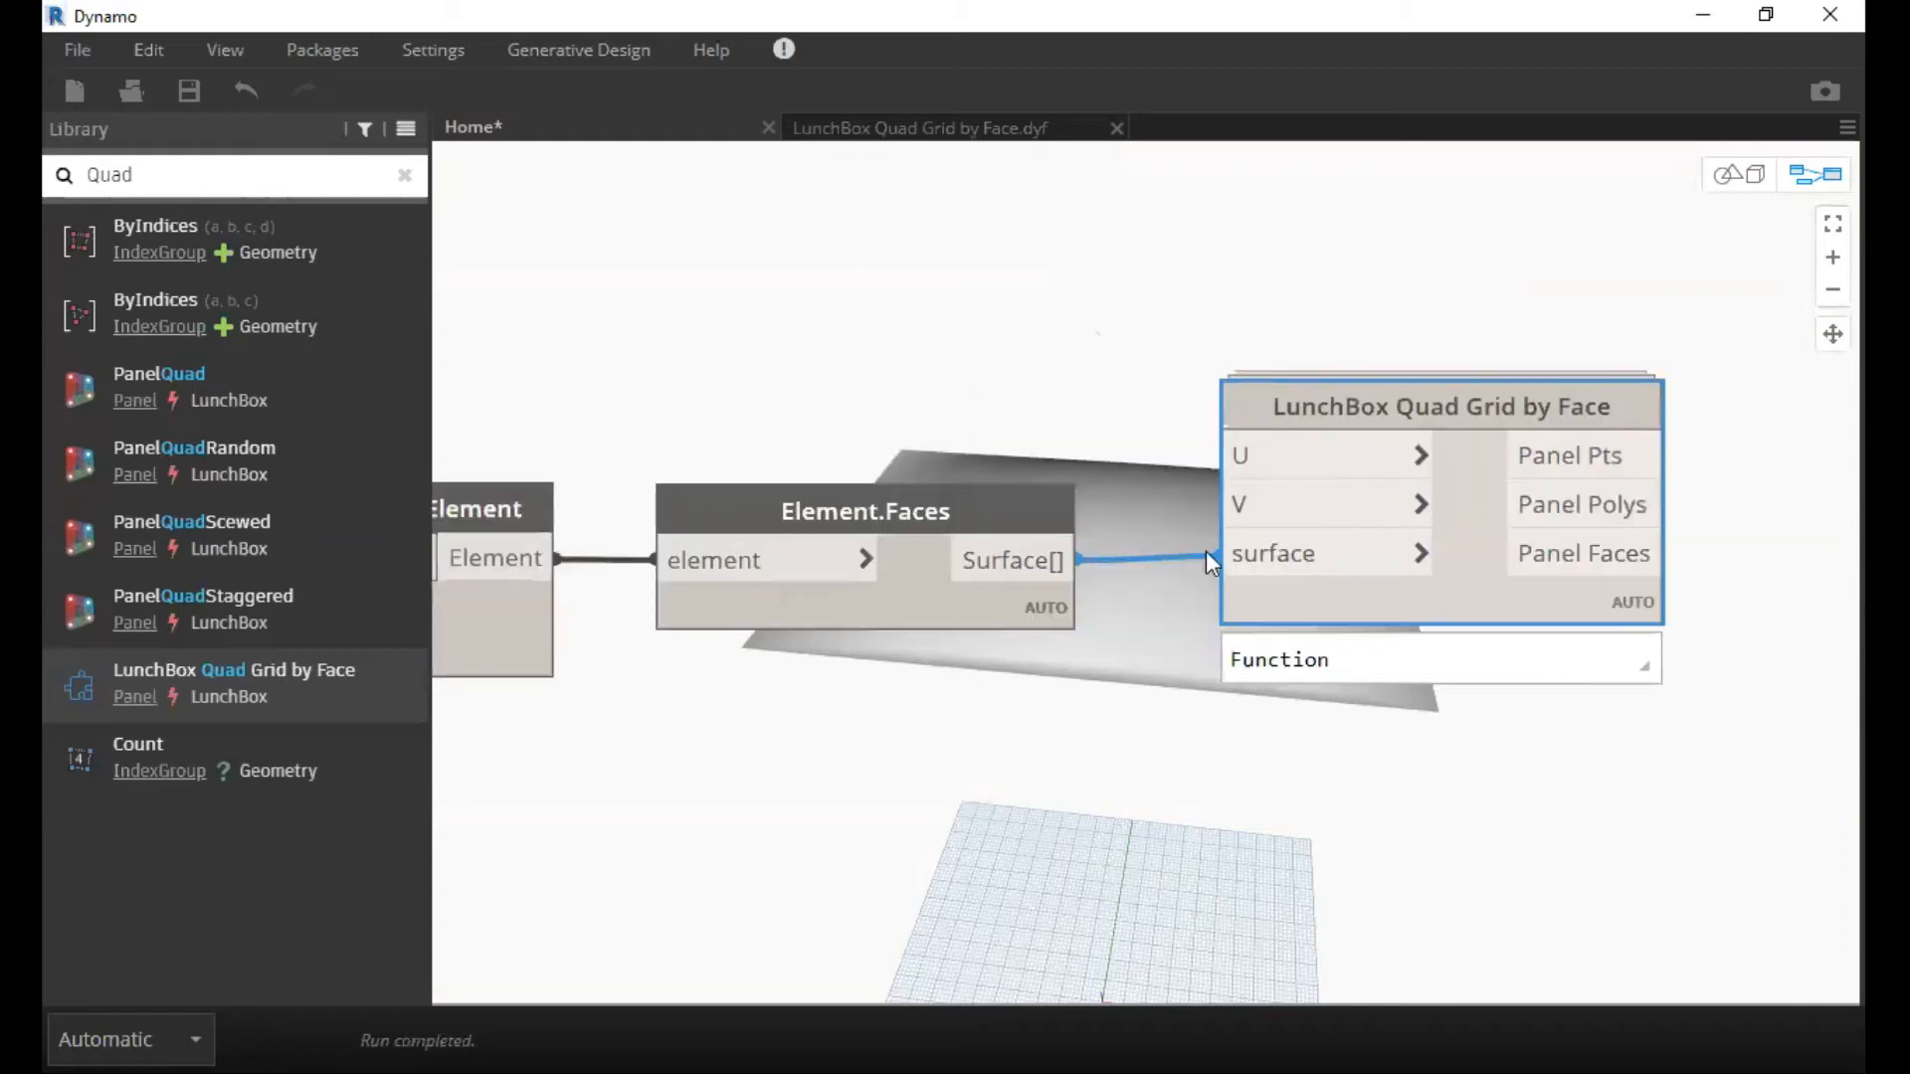
pyautogui.moveTo(1369, 559); pyautogui.dragTo(1548, 559, button='middle')
pyautogui.moveTo(1467, 398); pyautogui.dragTo(1355, 473, button='middle')
pyautogui.moveTo(1358, 471); pyautogui.dragTo(1361, 470)
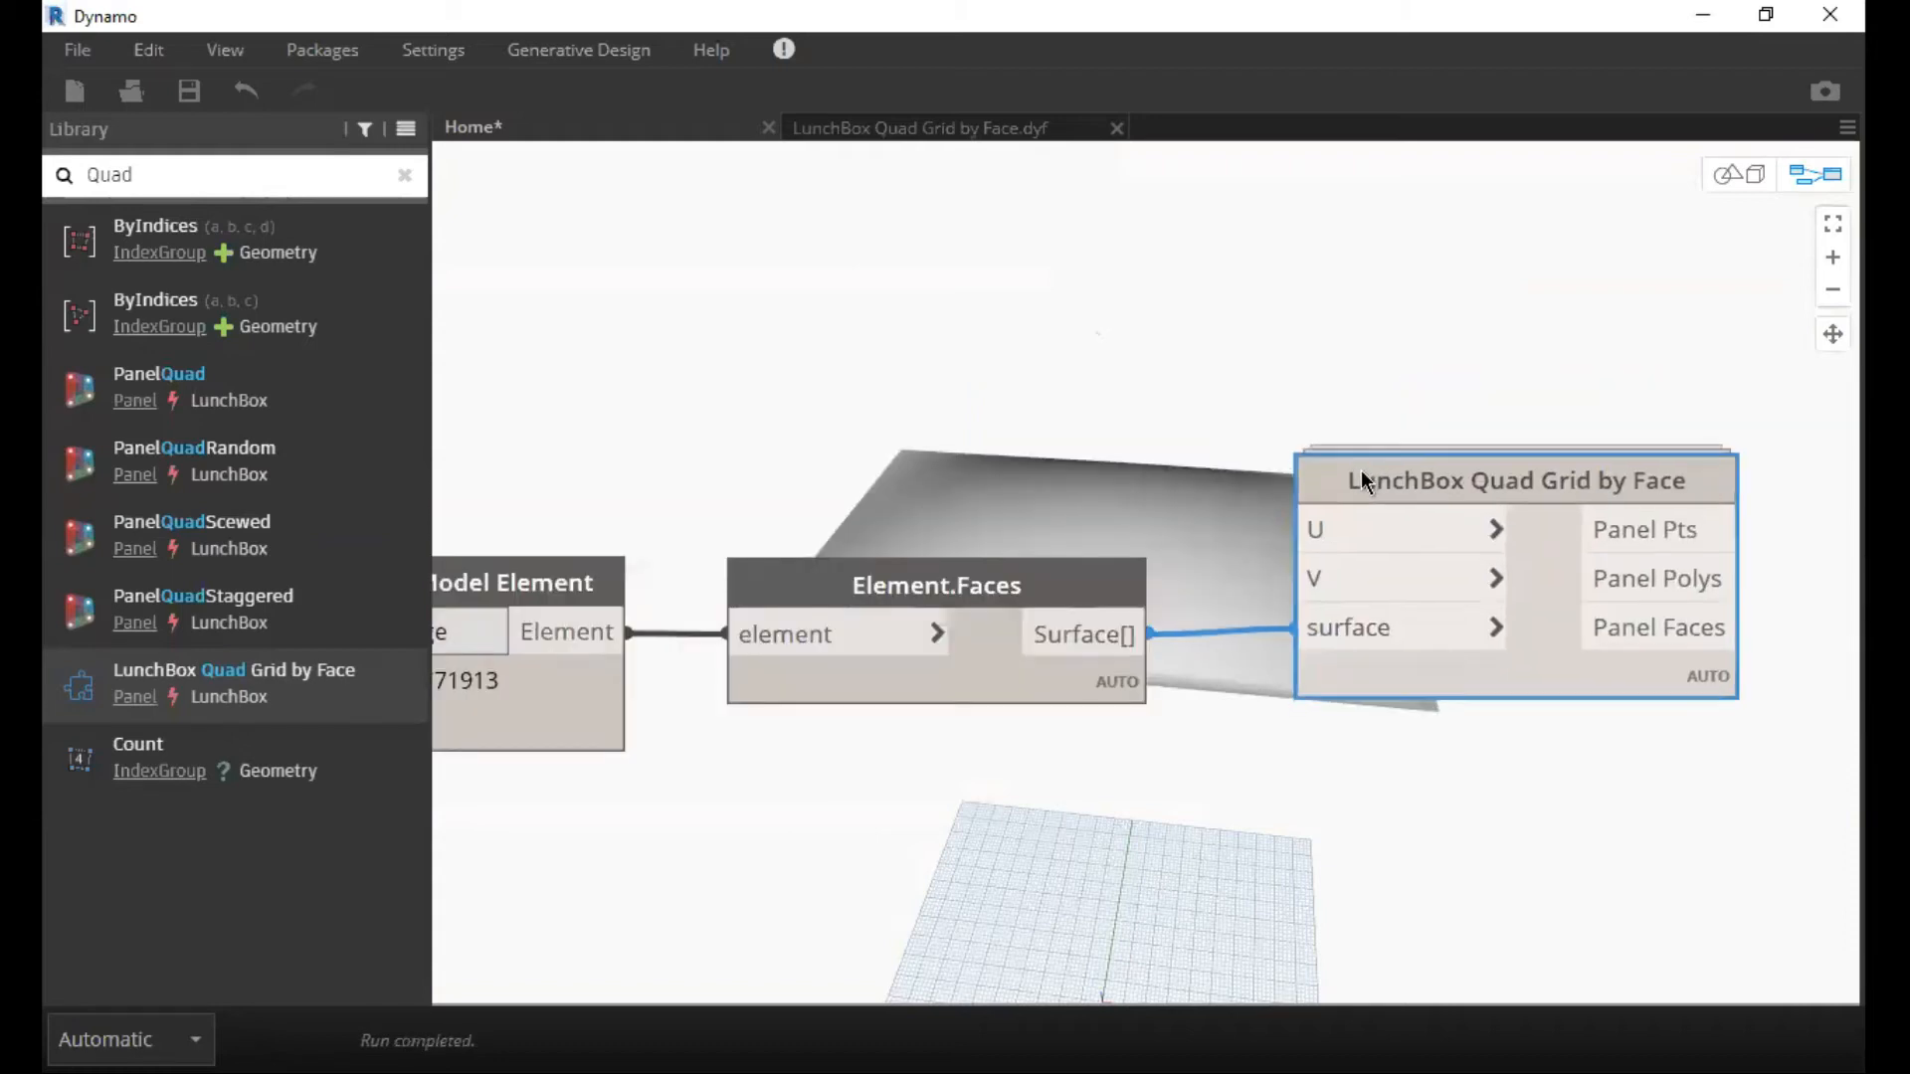
pyautogui.doubleClick(985, 411)
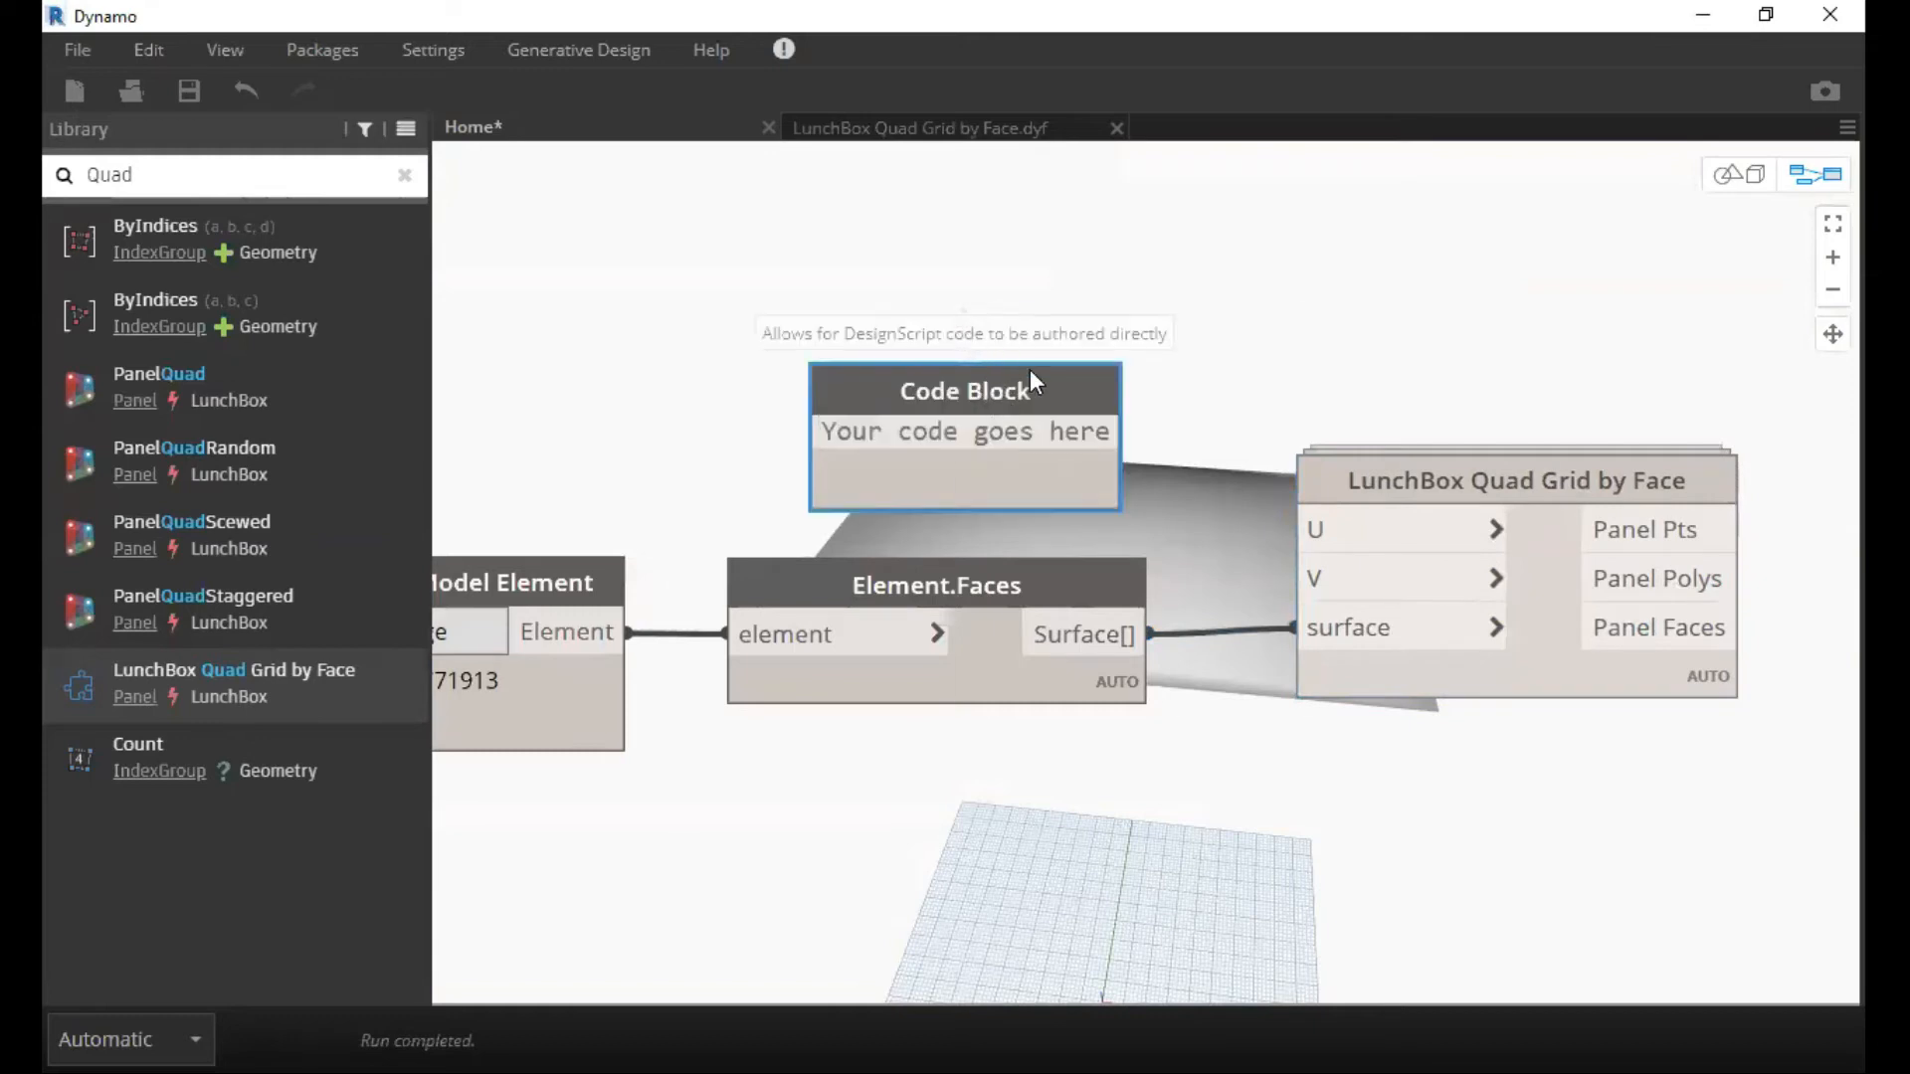
pyautogui.rightClick(971, 336)
pyautogui.click(905, 402)
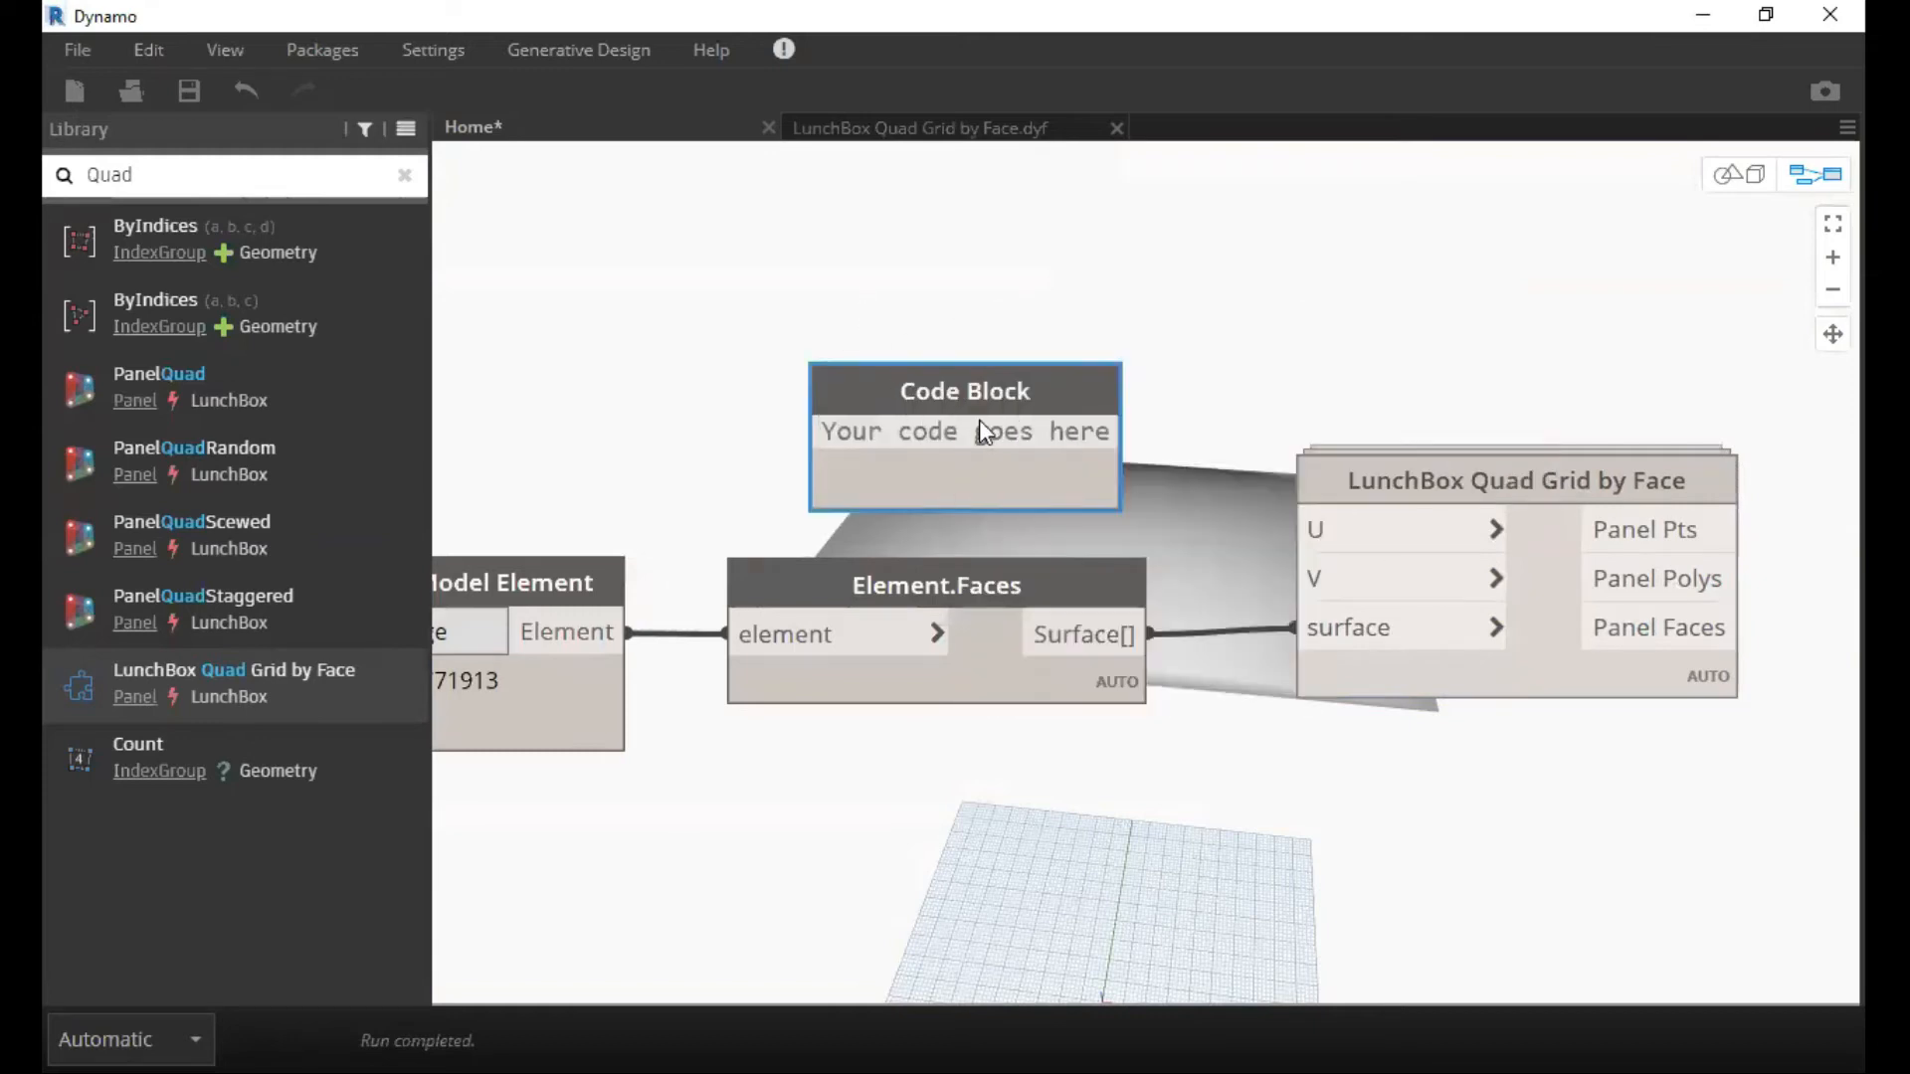
# Search the canvas for "Integer", add an Integer Slider node and position it above Element.Faces.
pyautogui.rightClick(905, 375)
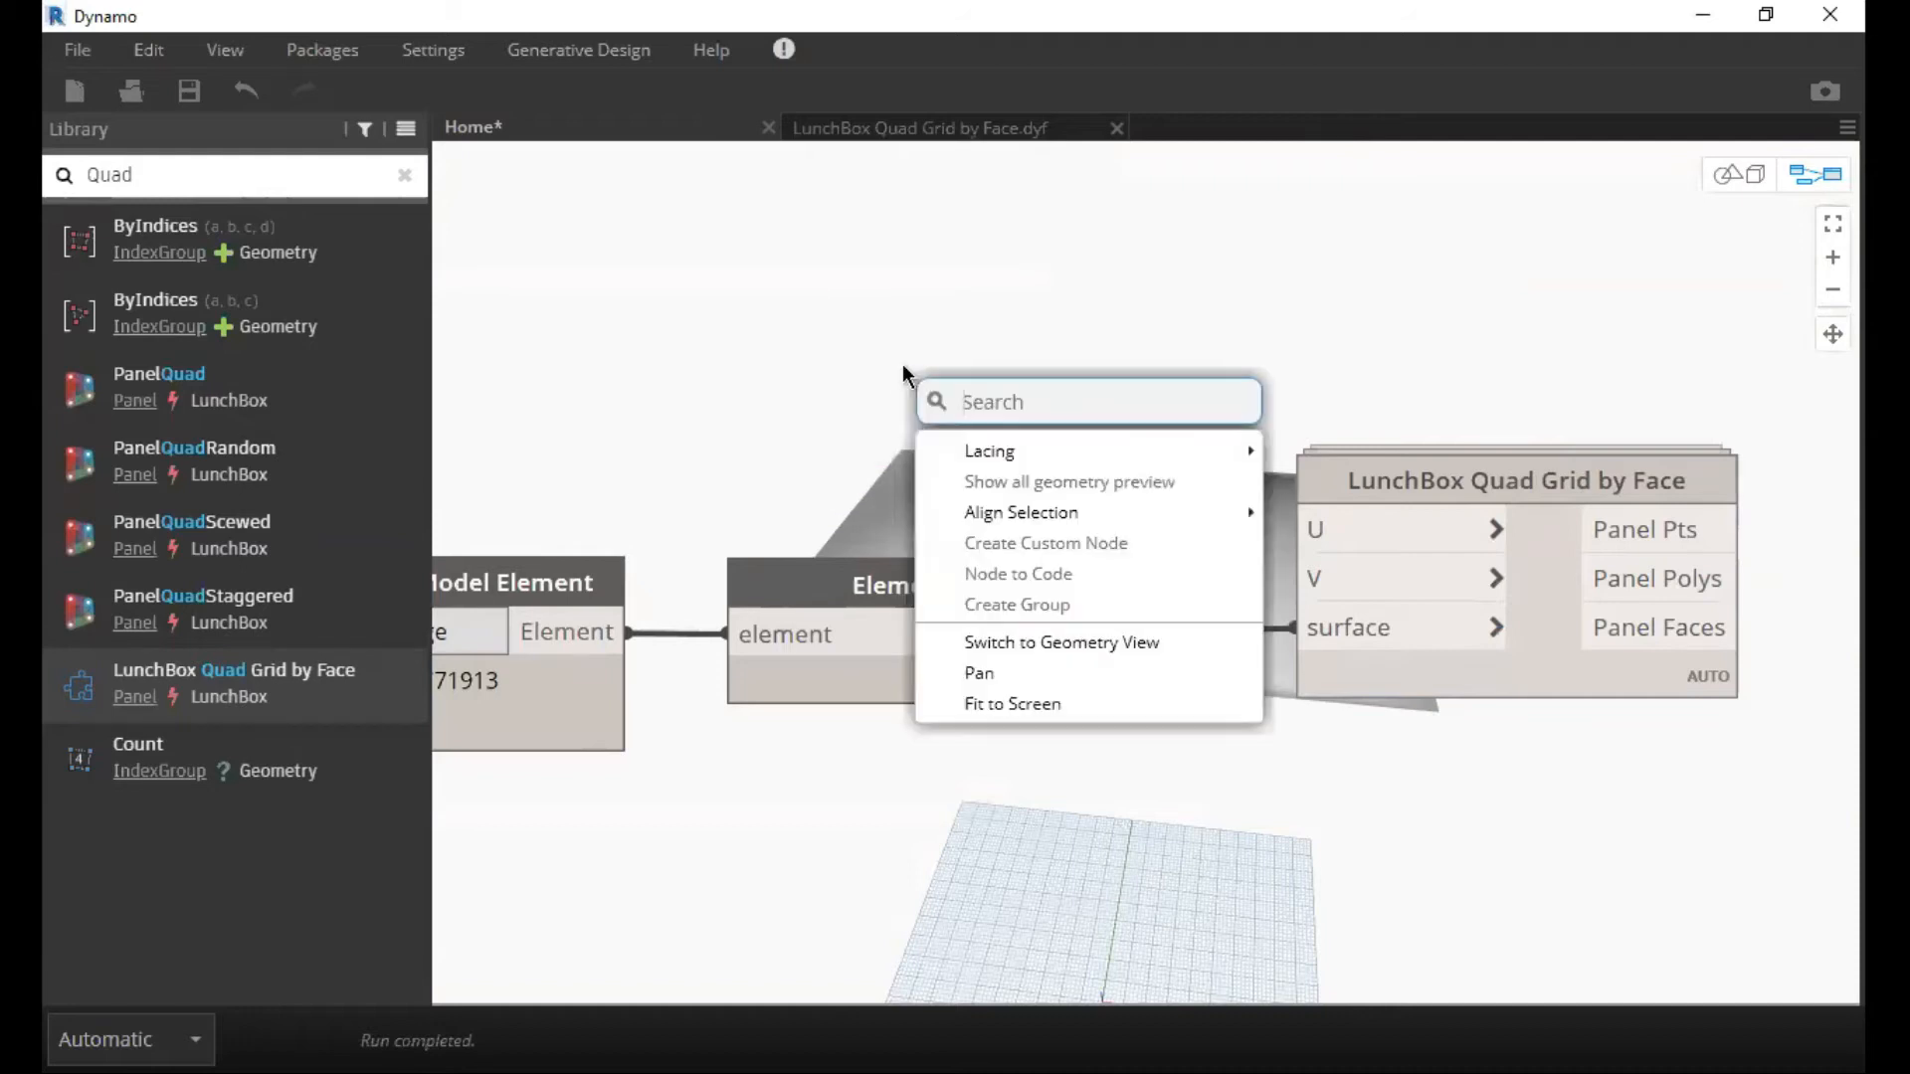
pyautogui.write('Integer')
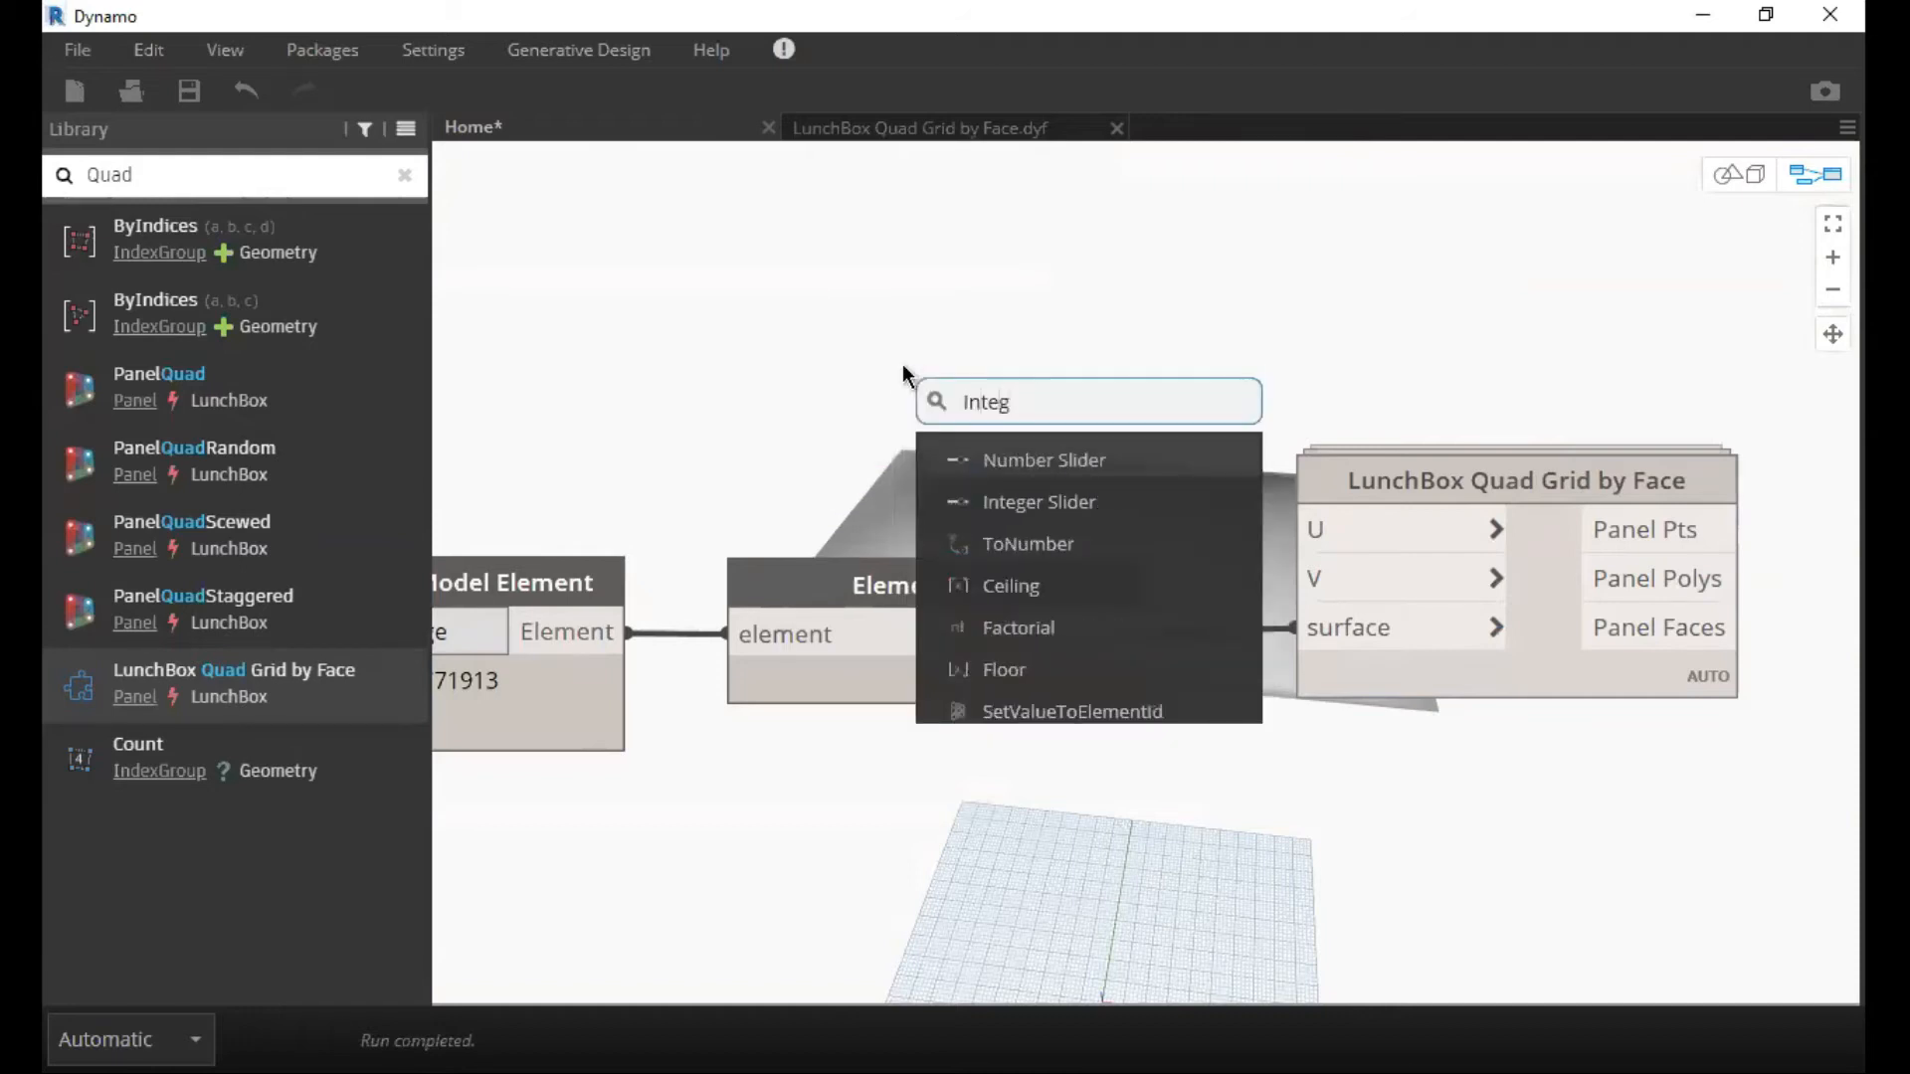
pyautogui.press('Down')
pyautogui.press('Return')
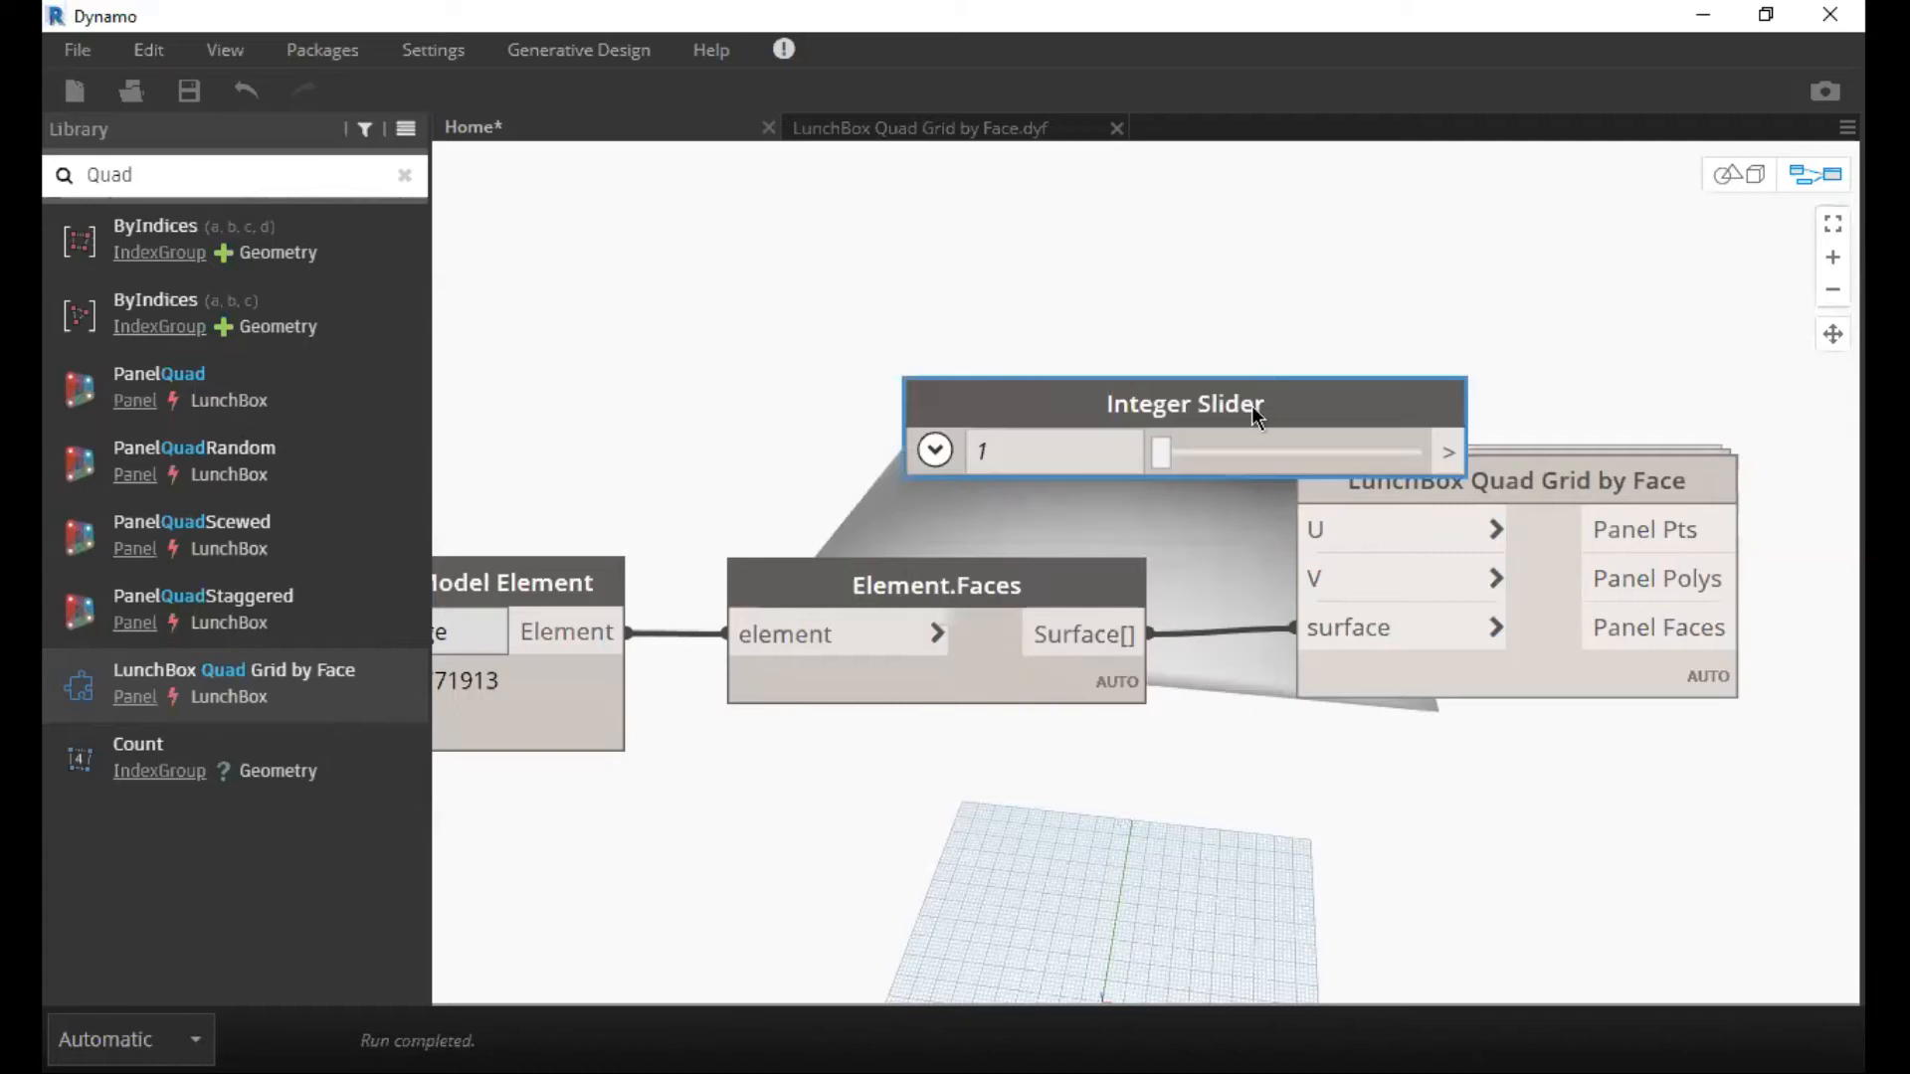
pyautogui.moveTo(1251, 404); pyautogui.dragTo(988, 284)
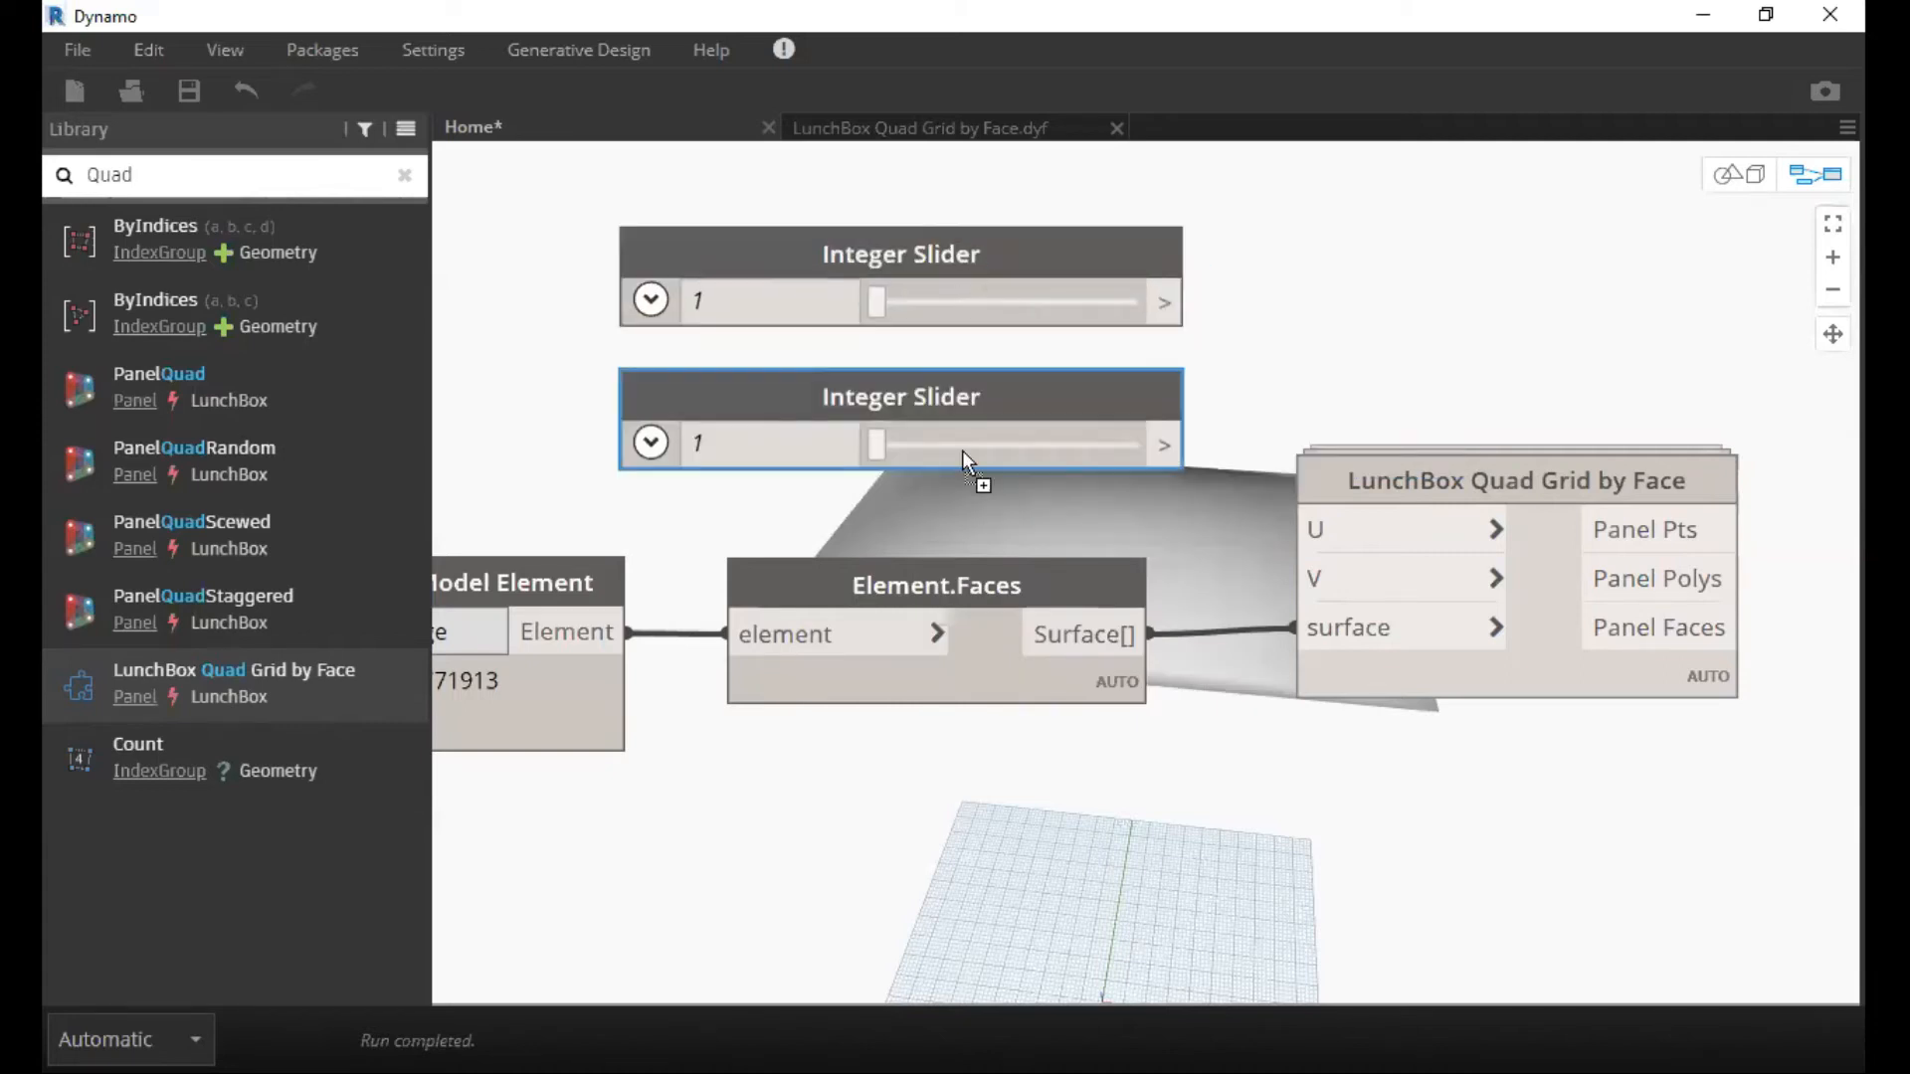
# Duplicate the Integer Slider and connect the two sliders to the U and V inputs of LunchBox Quad Grid by Face.
pyautogui.click(1172, 304)
pyautogui.click(1315, 531)
pyautogui.click(1311, 579)
pyautogui.click(1170, 445)
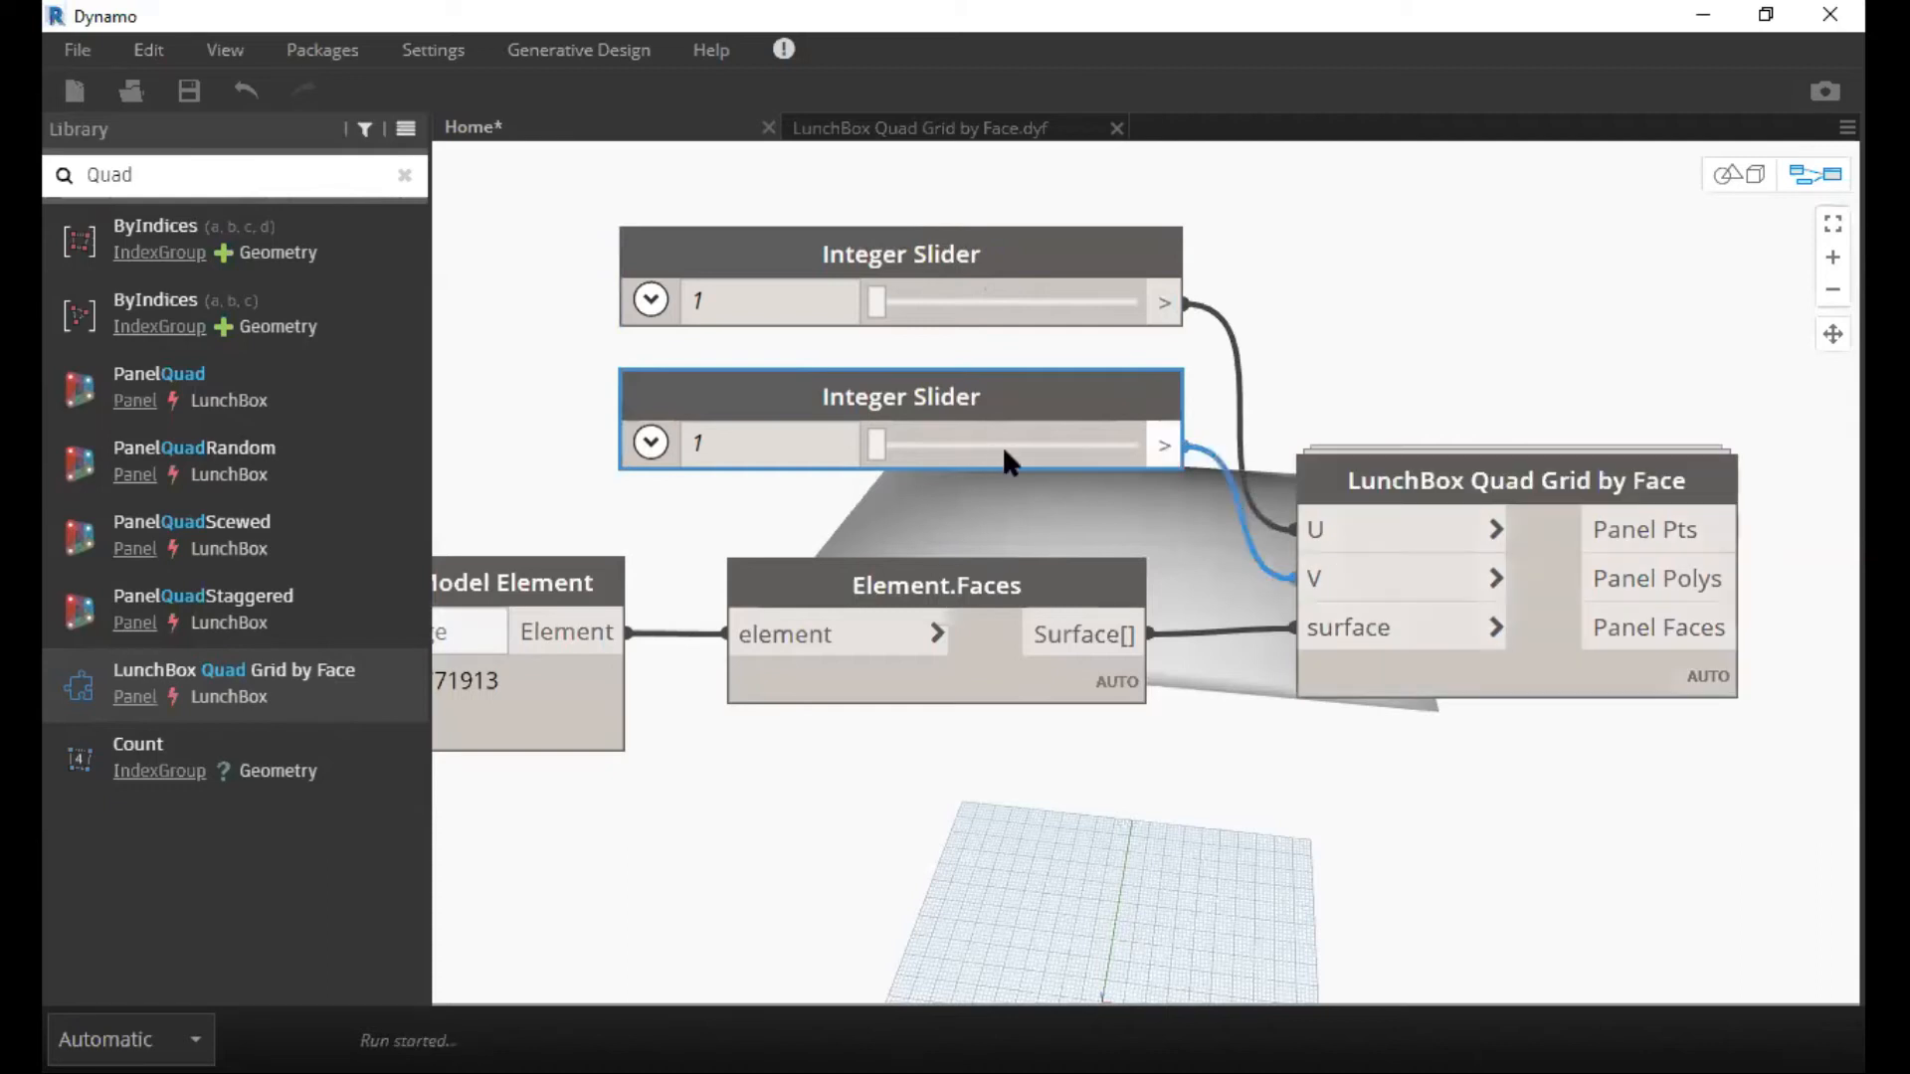
pyautogui.moveTo(774, 344); pyautogui.dragTo(863, 405, button='middle')
# Set the U integer slider to 5 and the V integer slider to 10.
pyautogui.doubleClick(823, 363)
pyautogui.write('5')
pyautogui.doubleClick(800, 505)
pyautogui.write('10')
pyautogui.click(1486, 378)
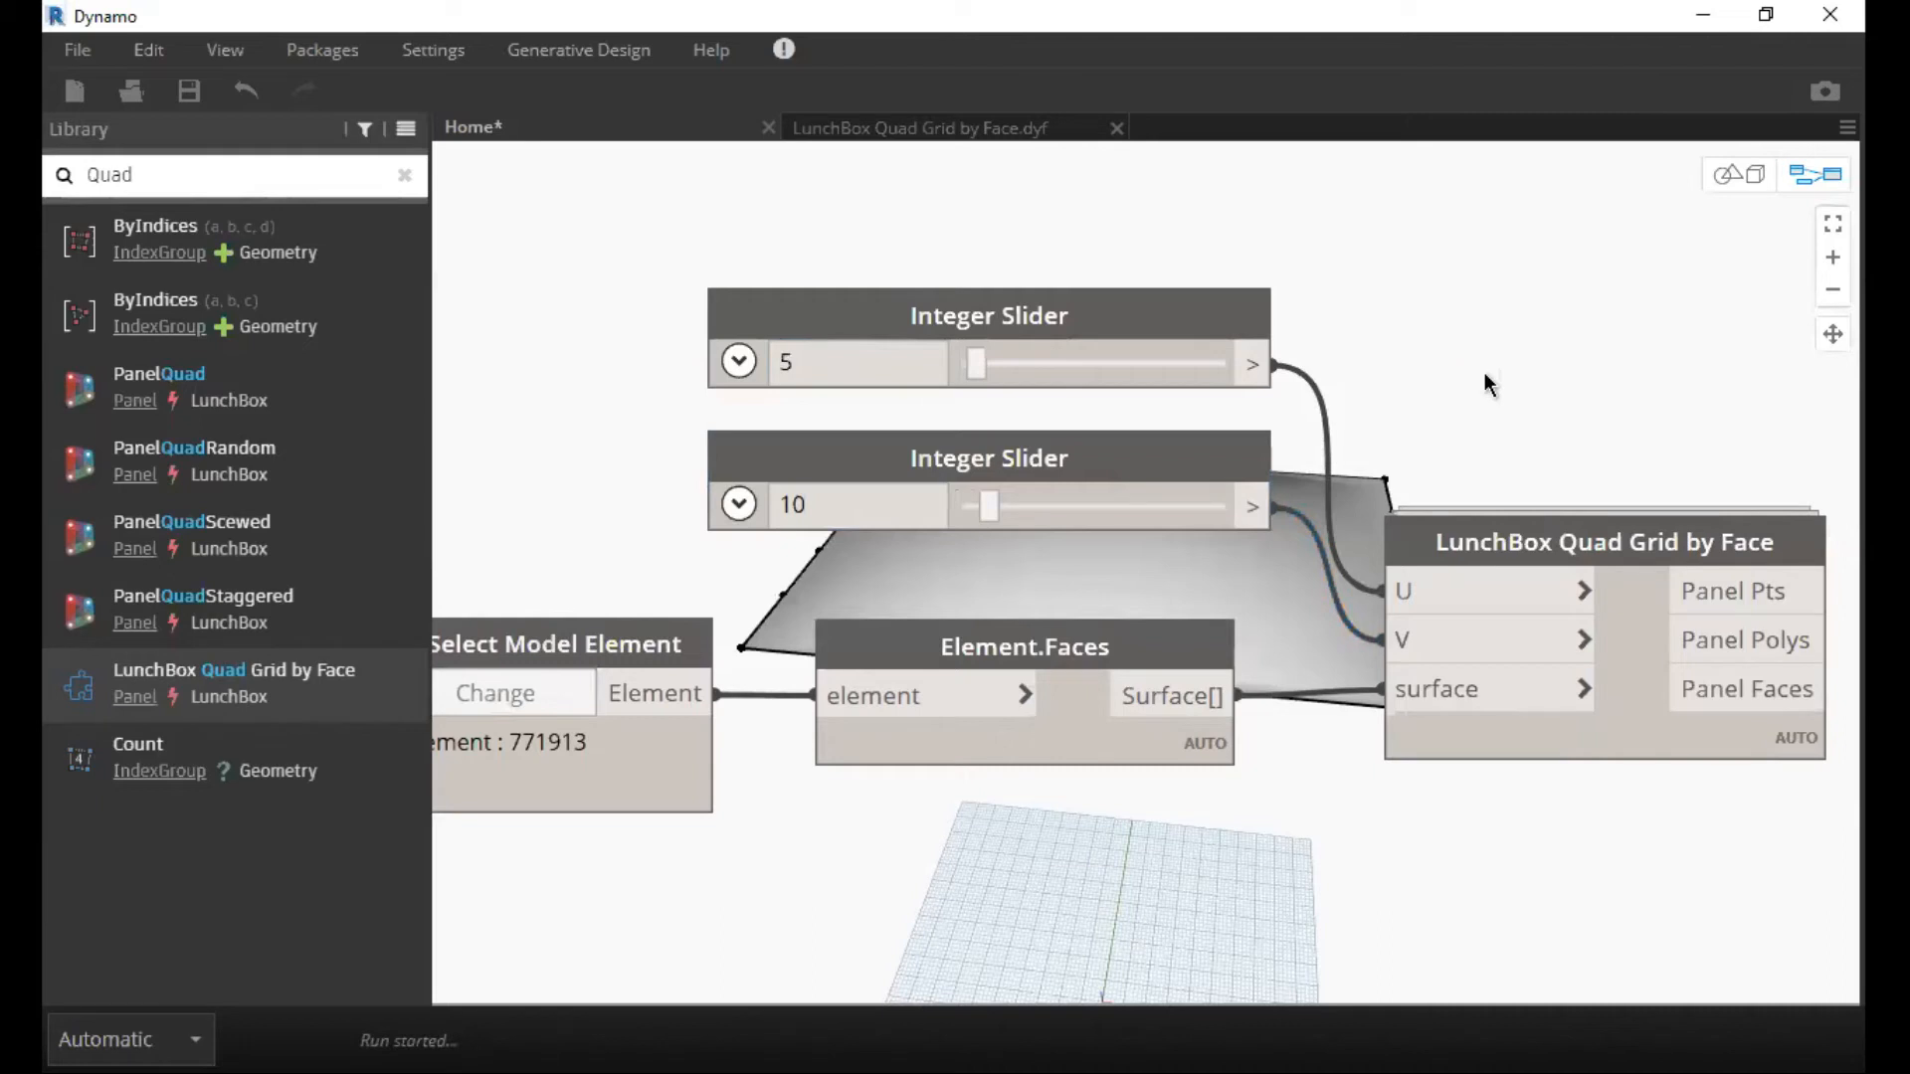
# Examine the quad grid on the roof surface in the 3D background preview and return to the node graph.
pyautogui.moveTo(1410, 380); pyautogui.dragTo(1288, 408, button='middle')
pyautogui.moveTo(1522, 444); pyautogui.dragTo(1259, 472, button='middle')
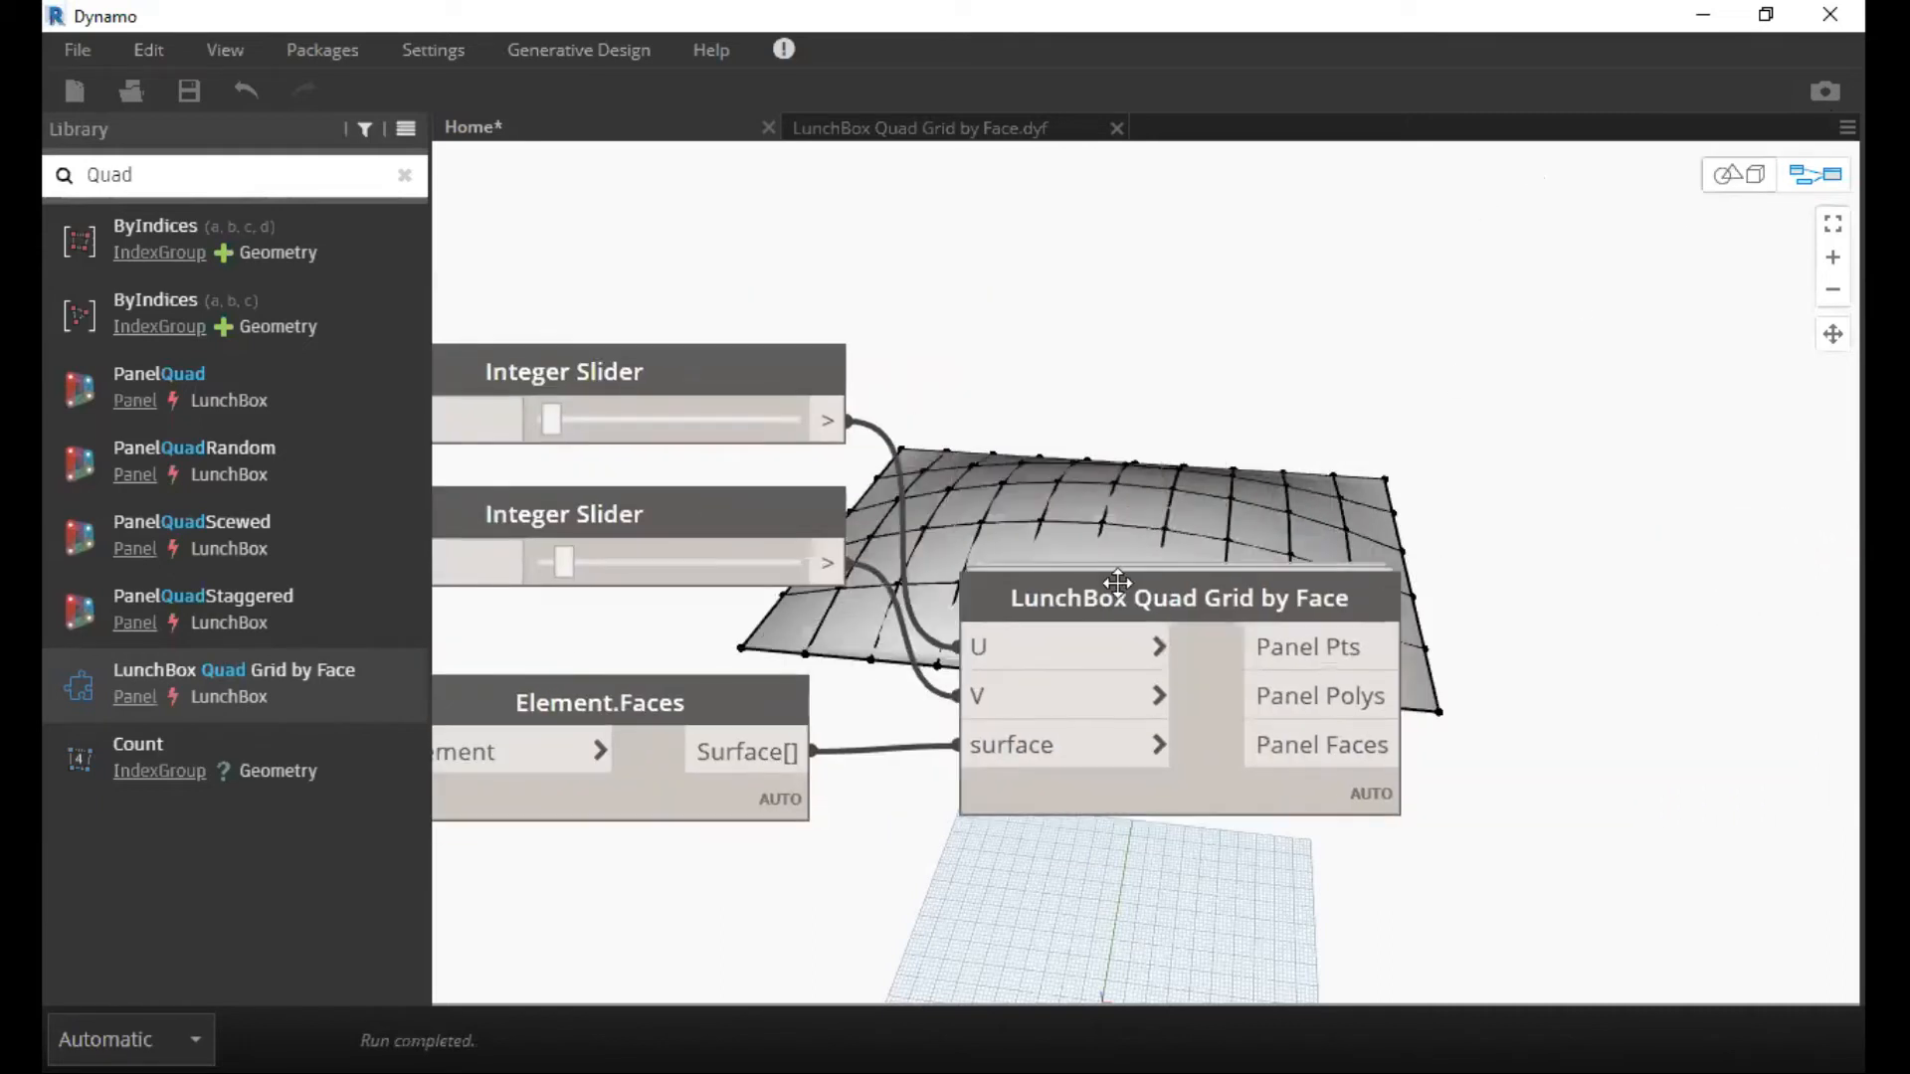
pyautogui.hotkey('ctrl', 'b')
pyautogui.moveTo(1220, 409); pyautogui.dragTo(1302, 445, button='right')
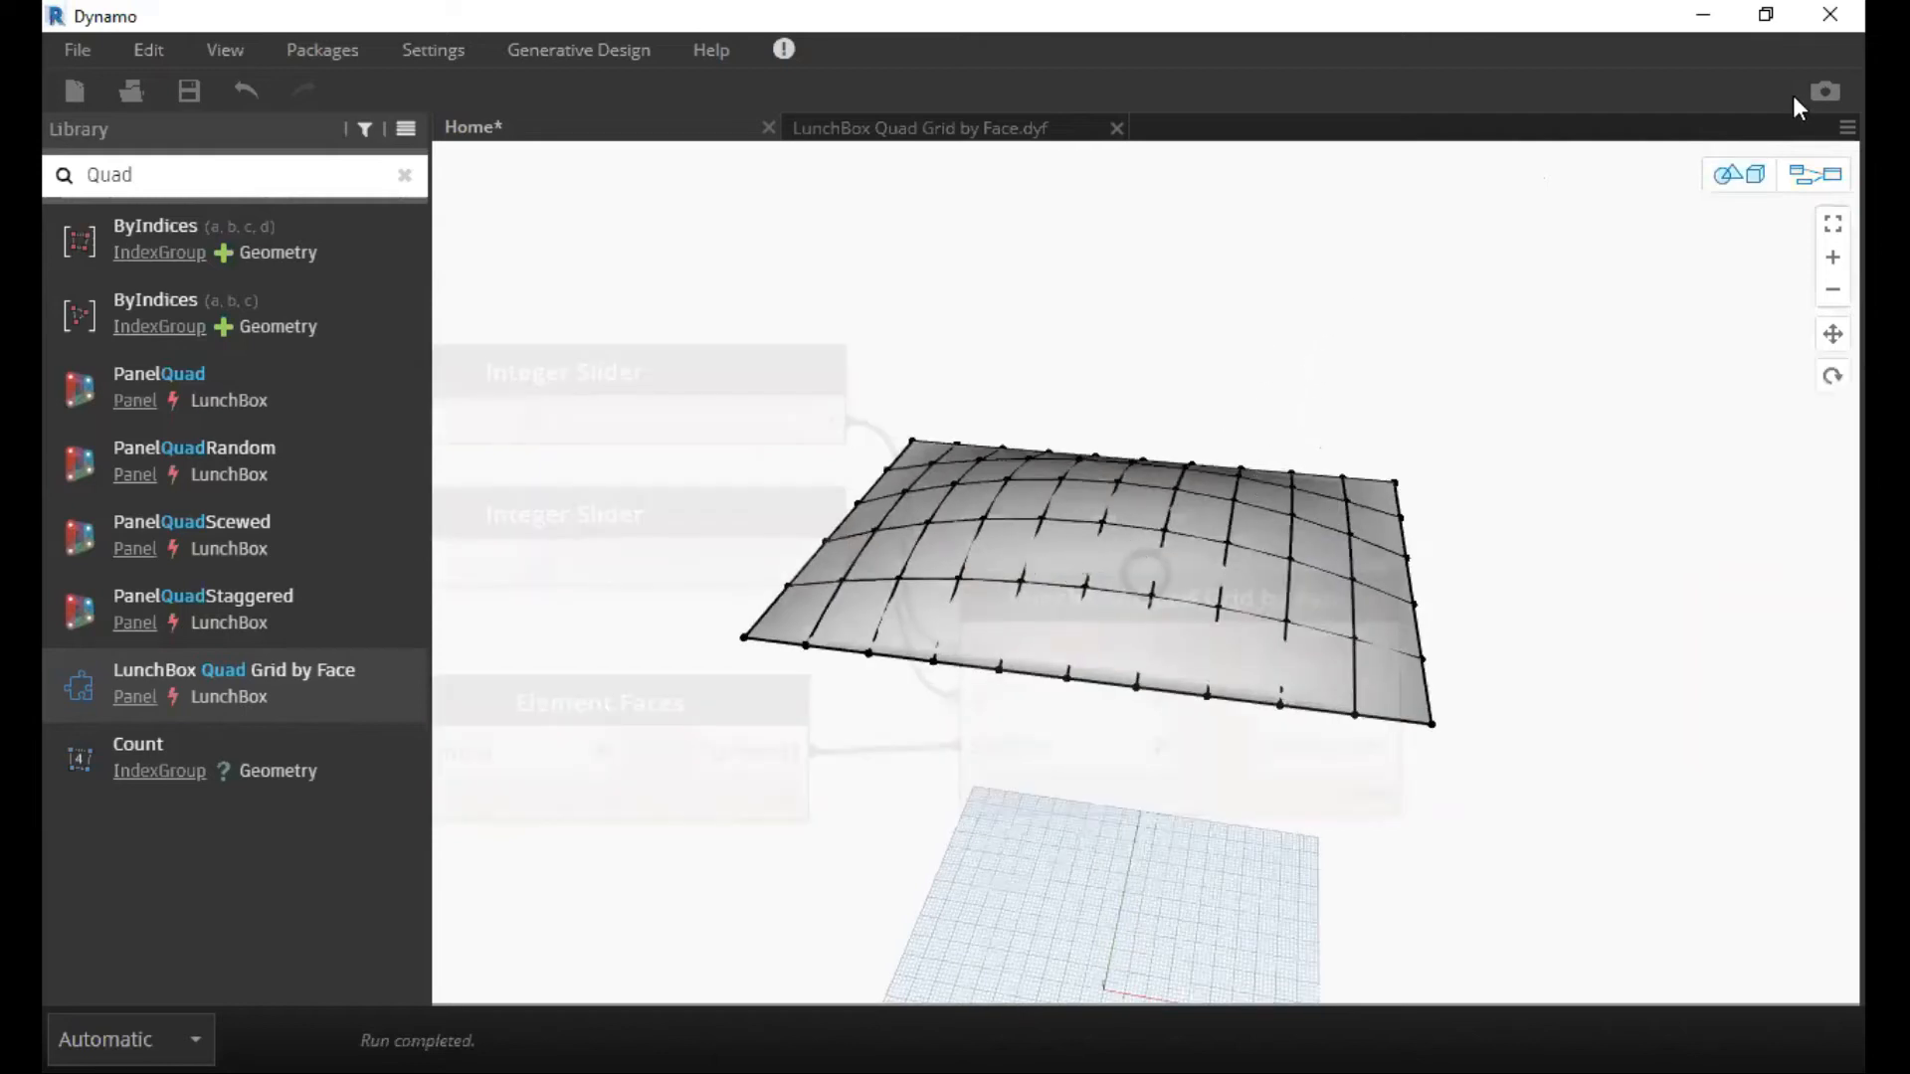
pyautogui.moveTo(1341, 447); pyautogui.dragTo(960, 286, button='right')
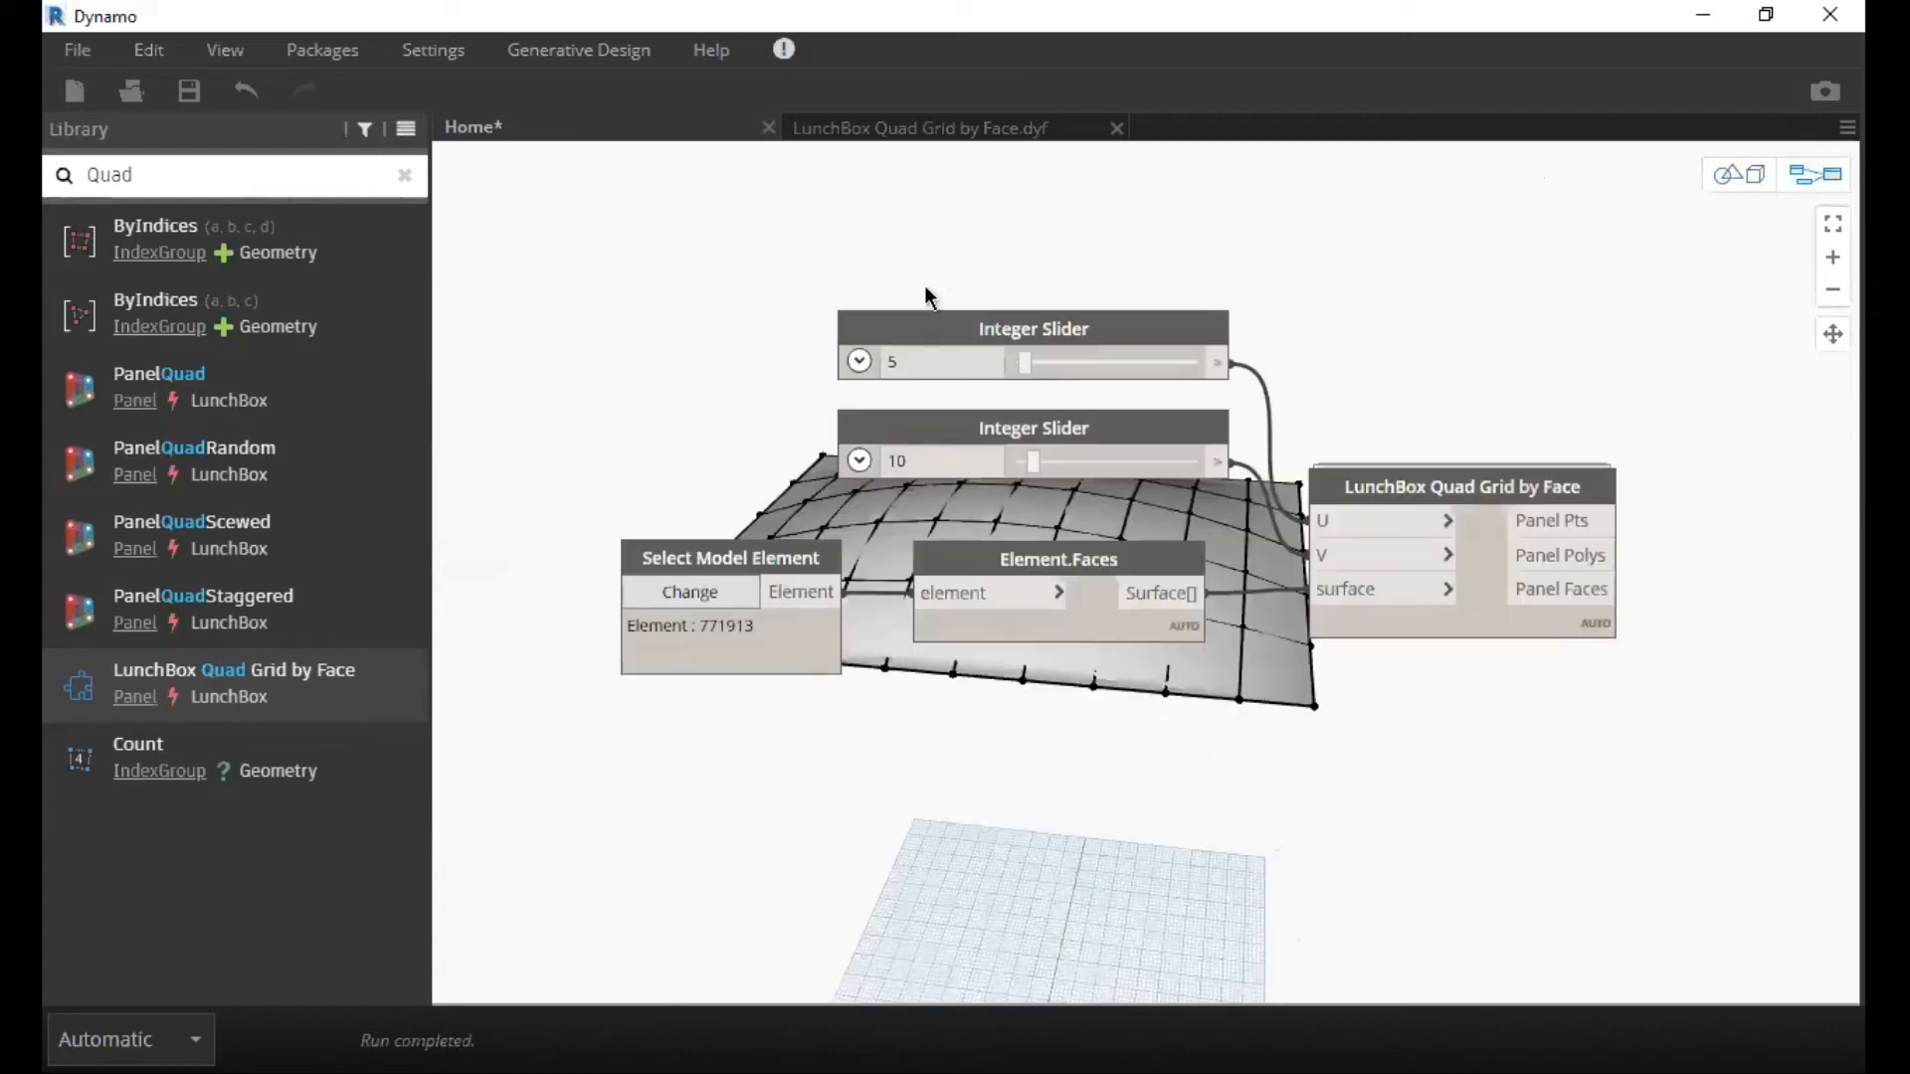
pyautogui.hotkey('ctrl', 'b')
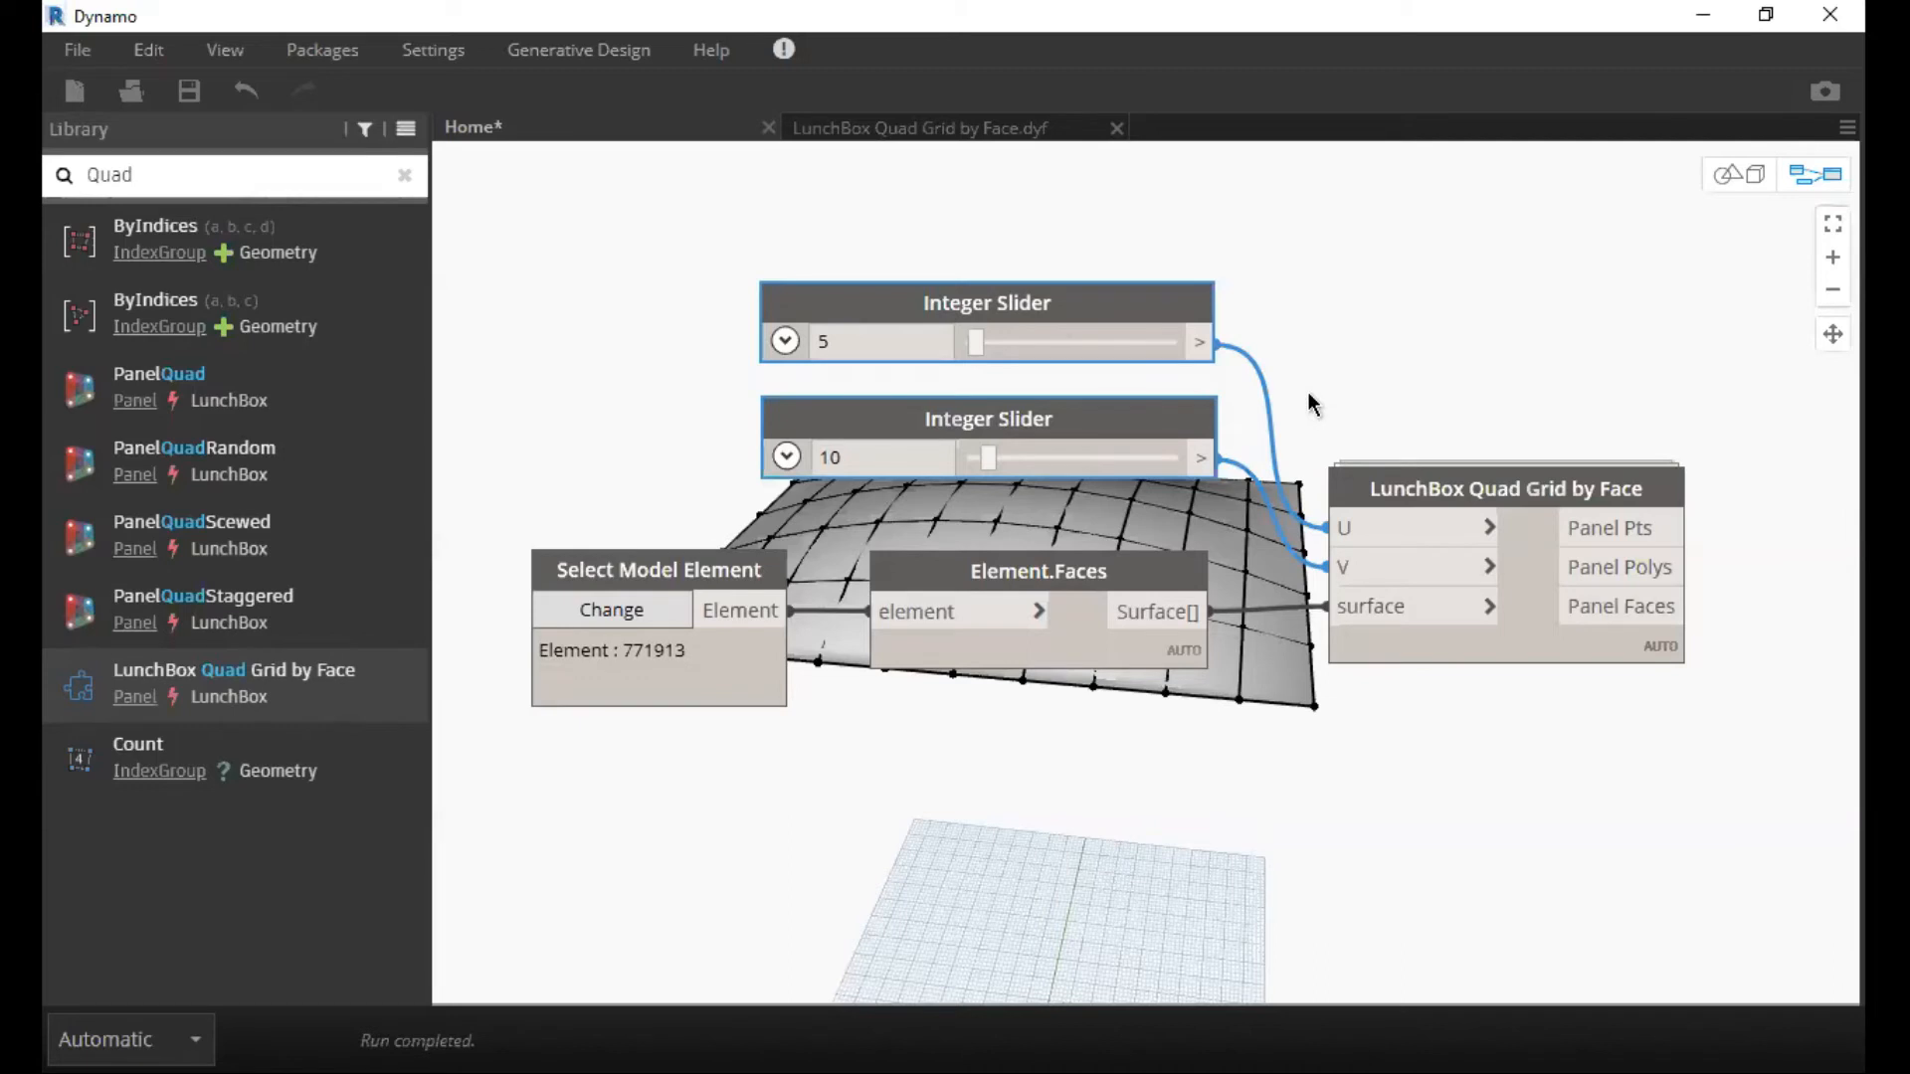
# Select the LunchBox Quad Grid by Face node and inspect its highlighted panels from above and from the side in the 3D preview.
pyautogui.scroll(3, 1226, 496)
pyautogui.click(1227, 495)
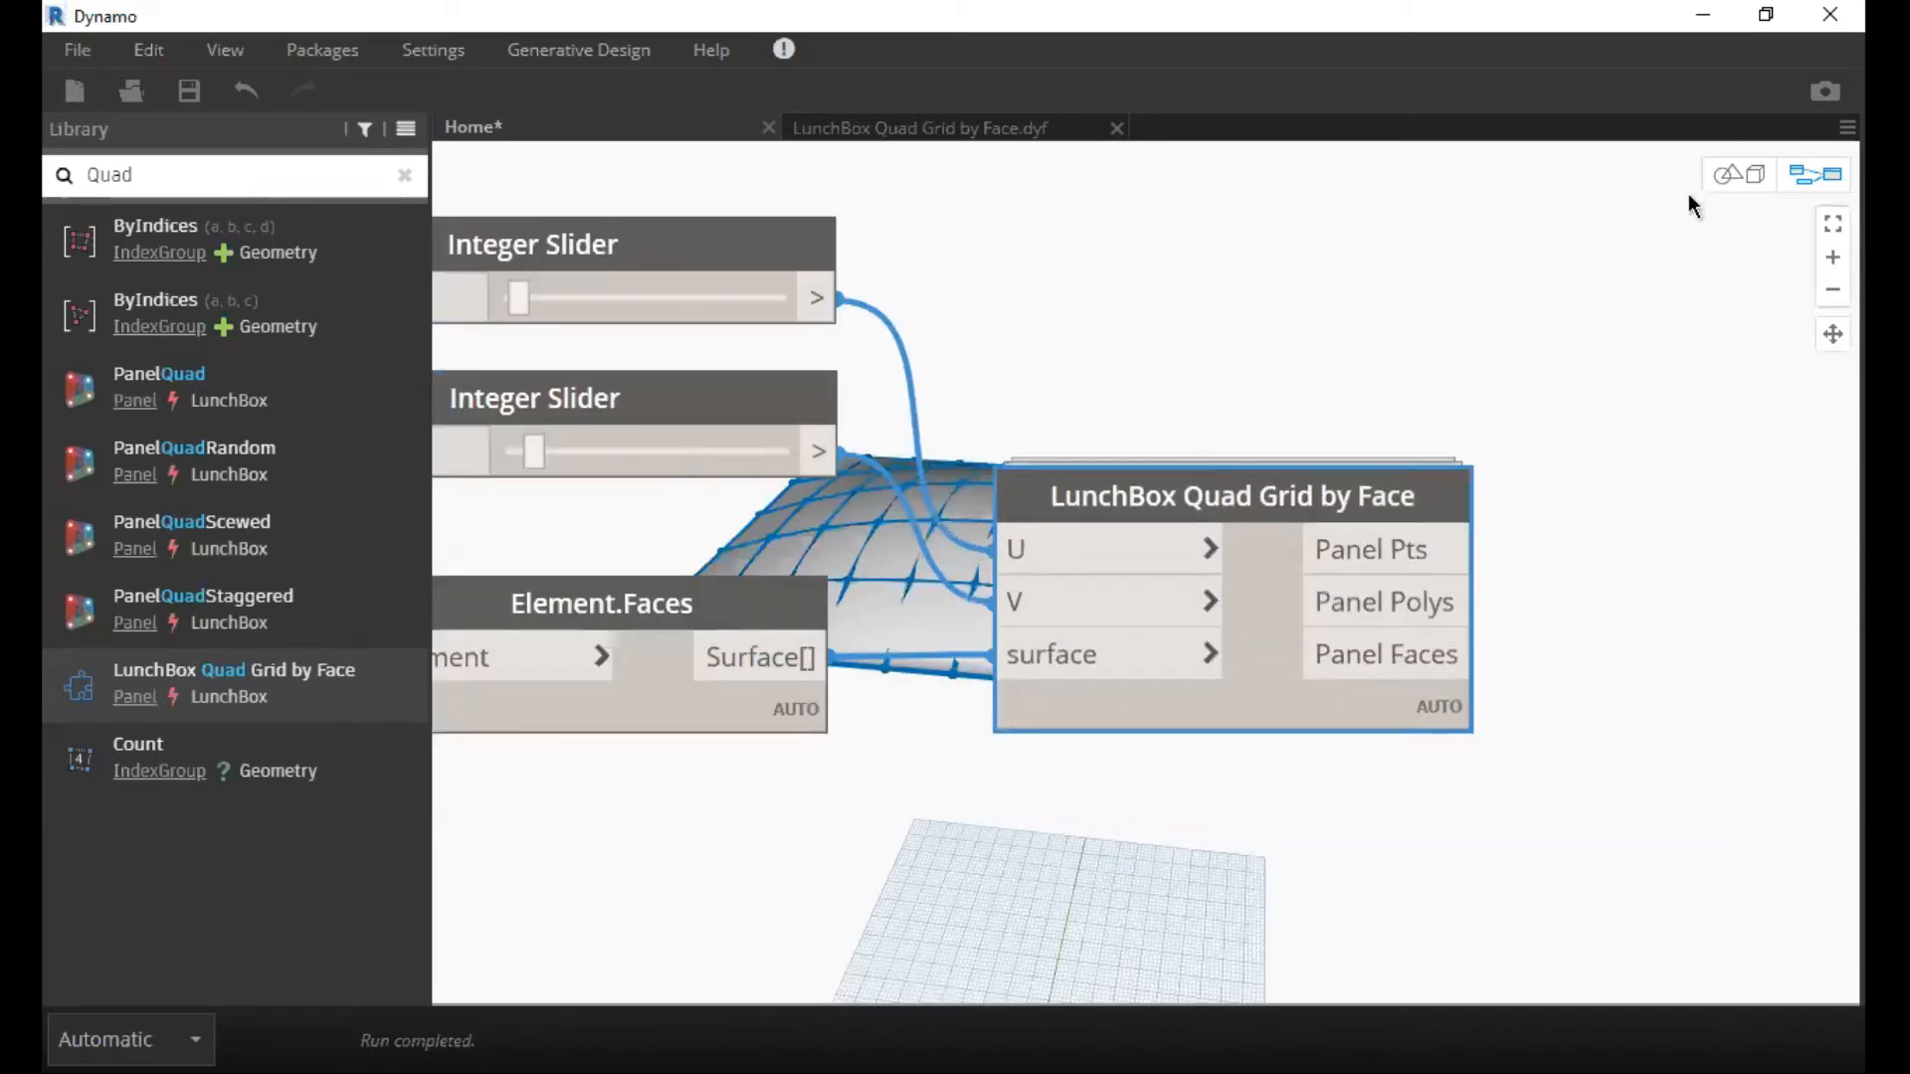
pyautogui.click(1748, 179)
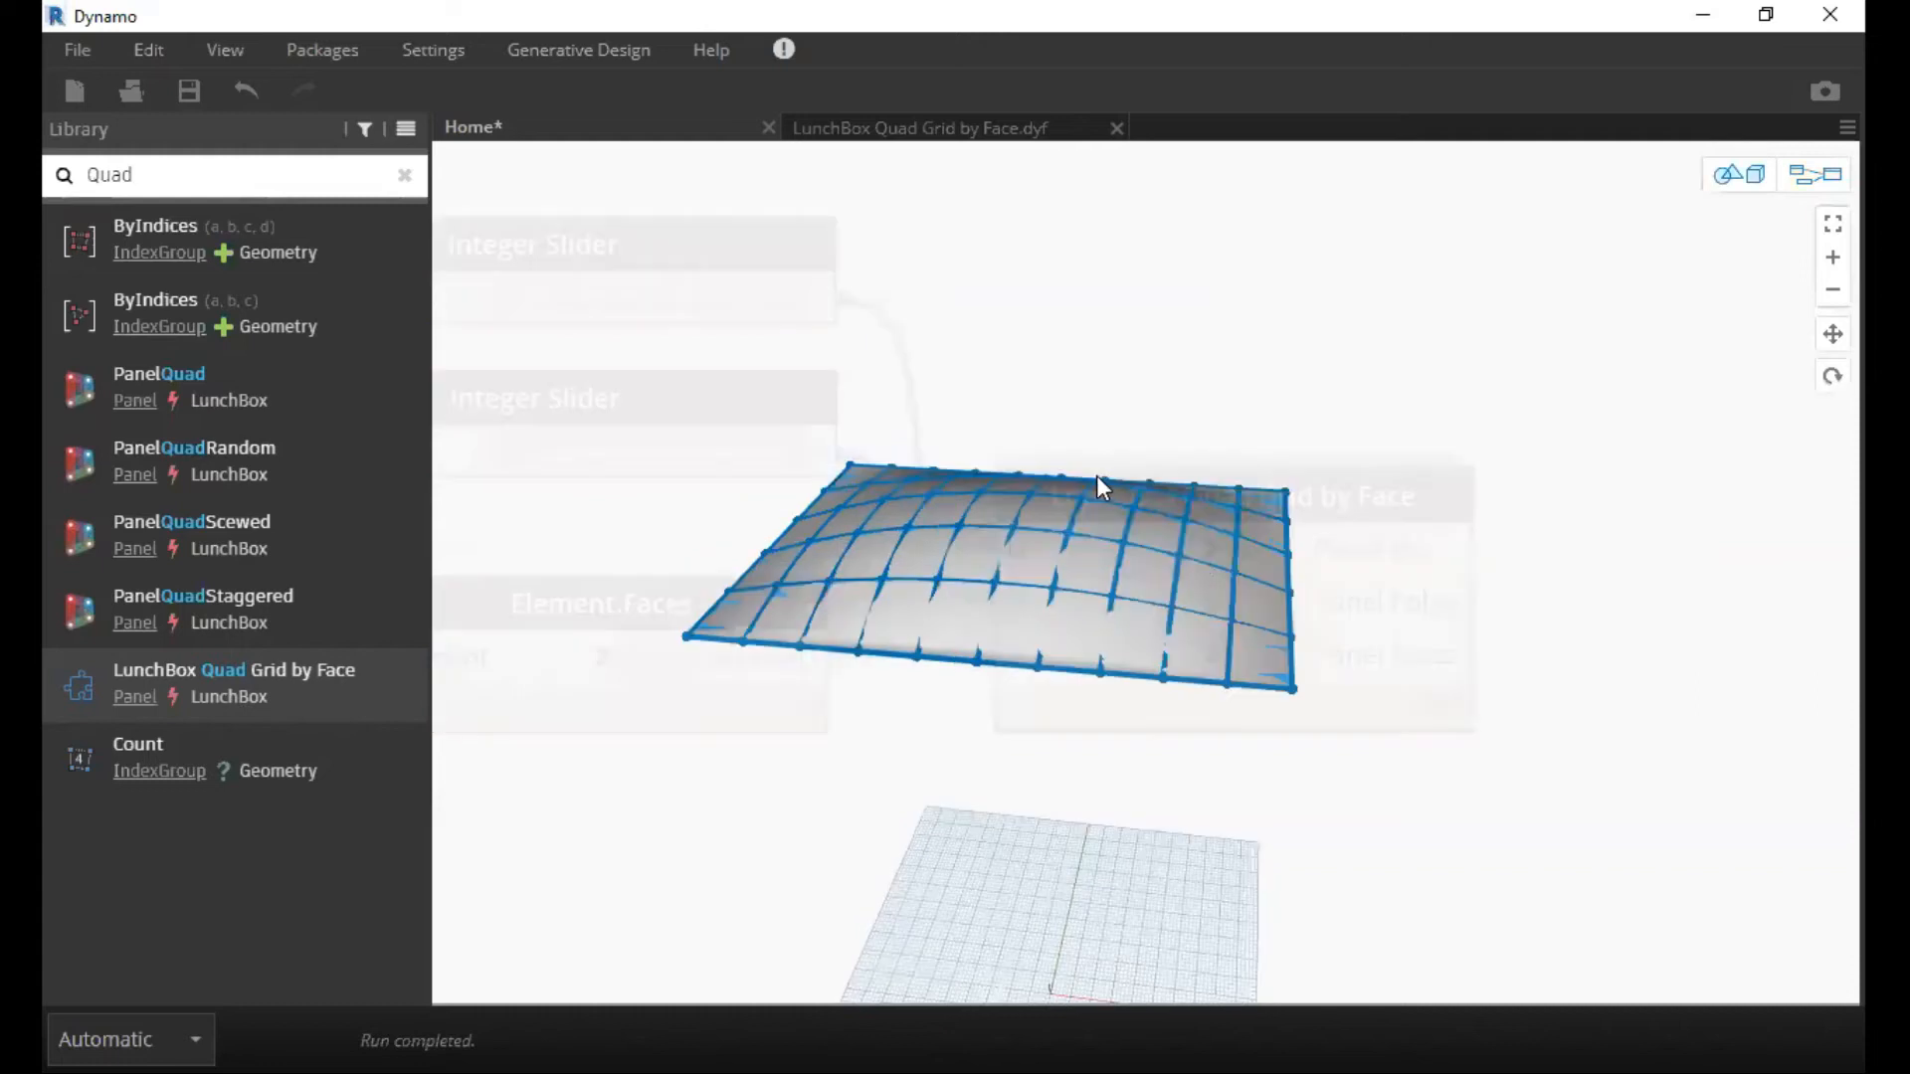
pyautogui.moveTo(1154, 329); pyautogui.dragTo(1069, 360, button='right')
pyautogui.scroll(2, 997, 475)
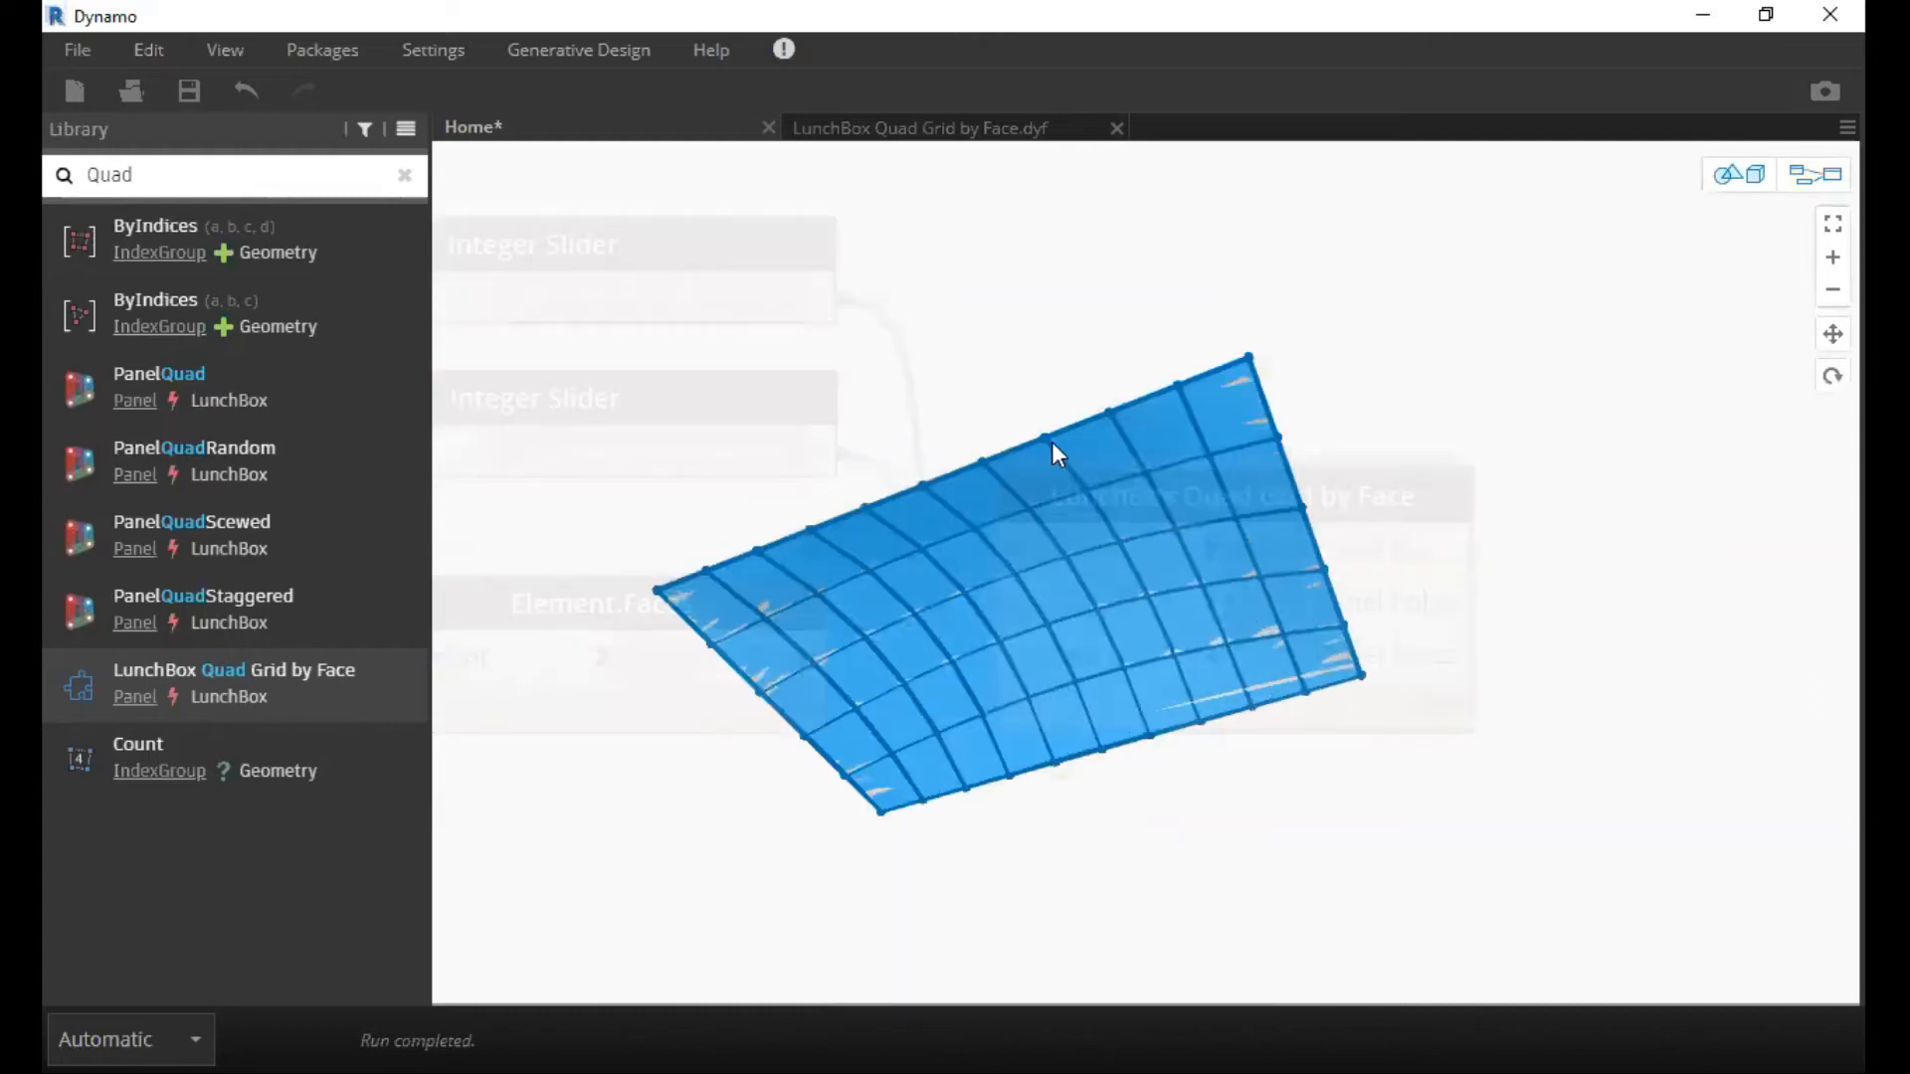
pyautogui.moveTo(1073, 550); pyautogui.dragTo(1080, 636, button='right')
pyautogui.click(1734, 186)
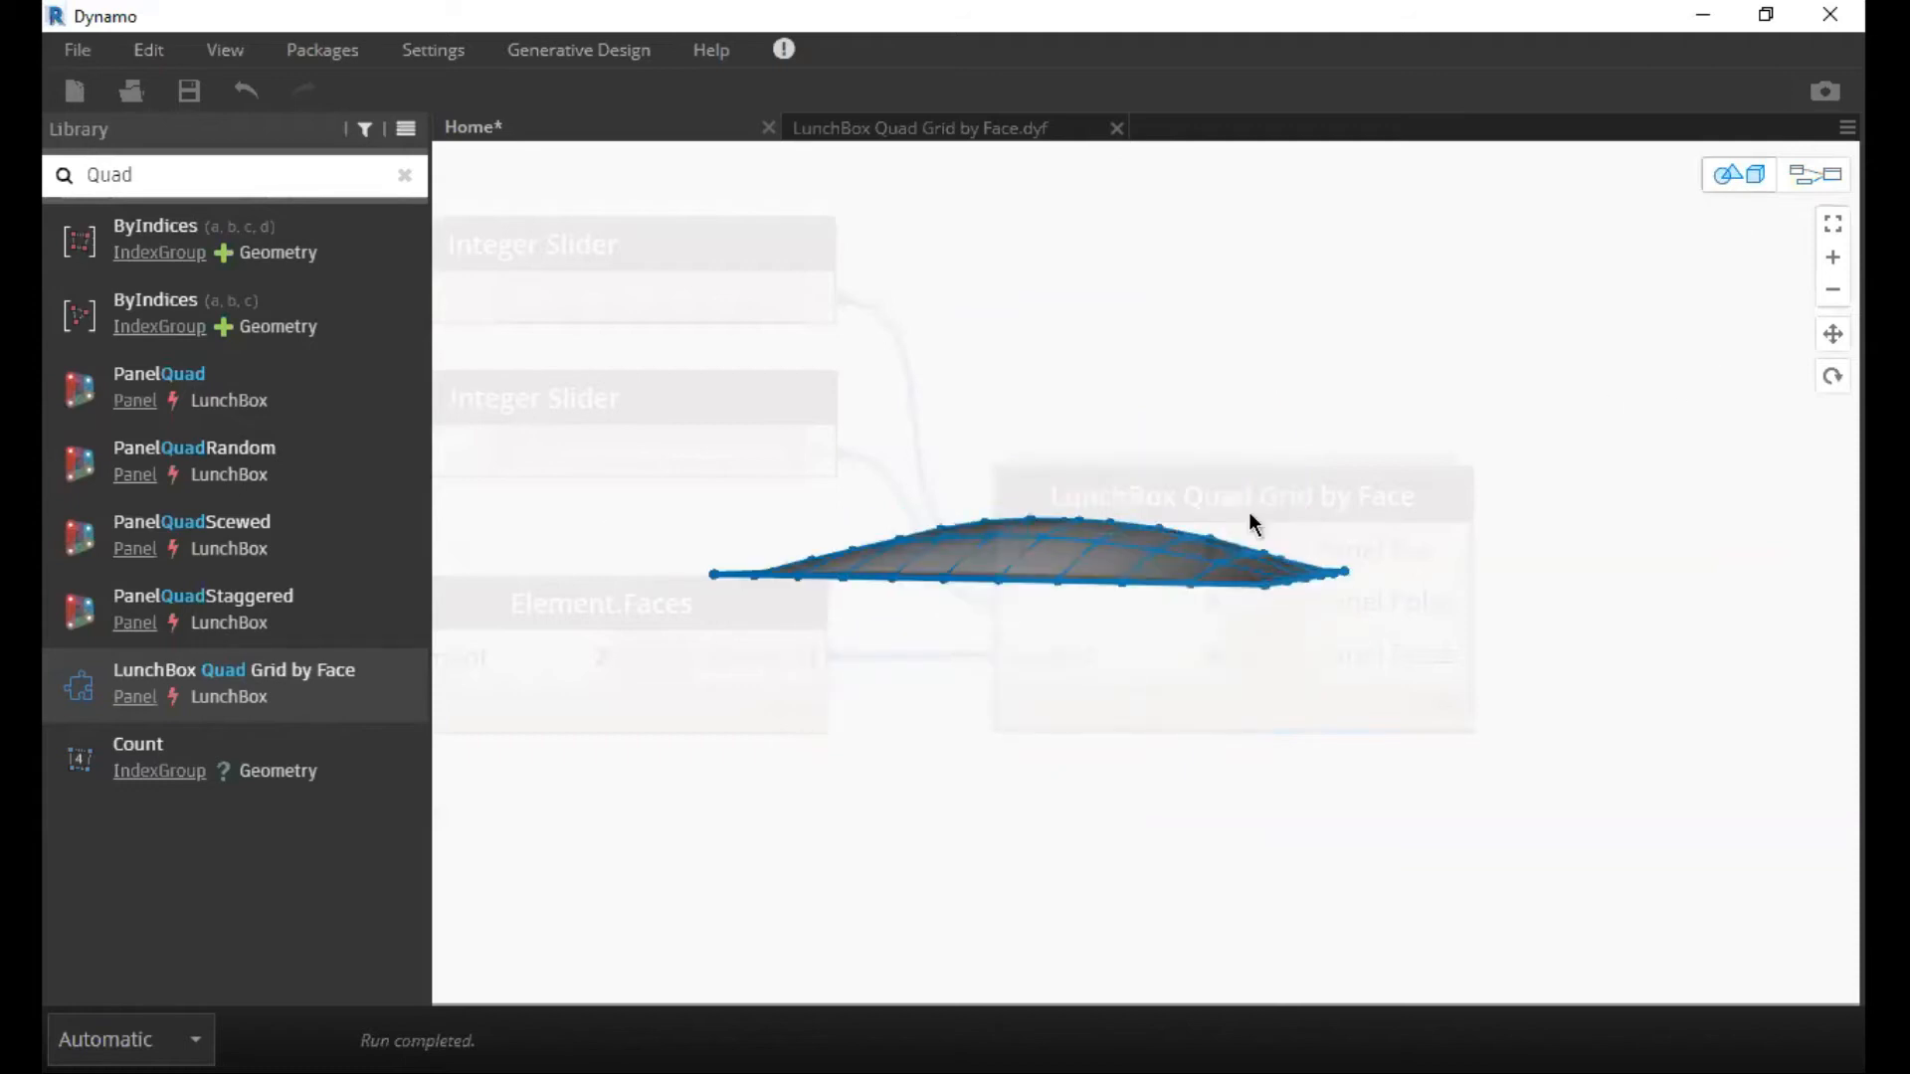
pyautogui.hotkey('ctrl', 'b')
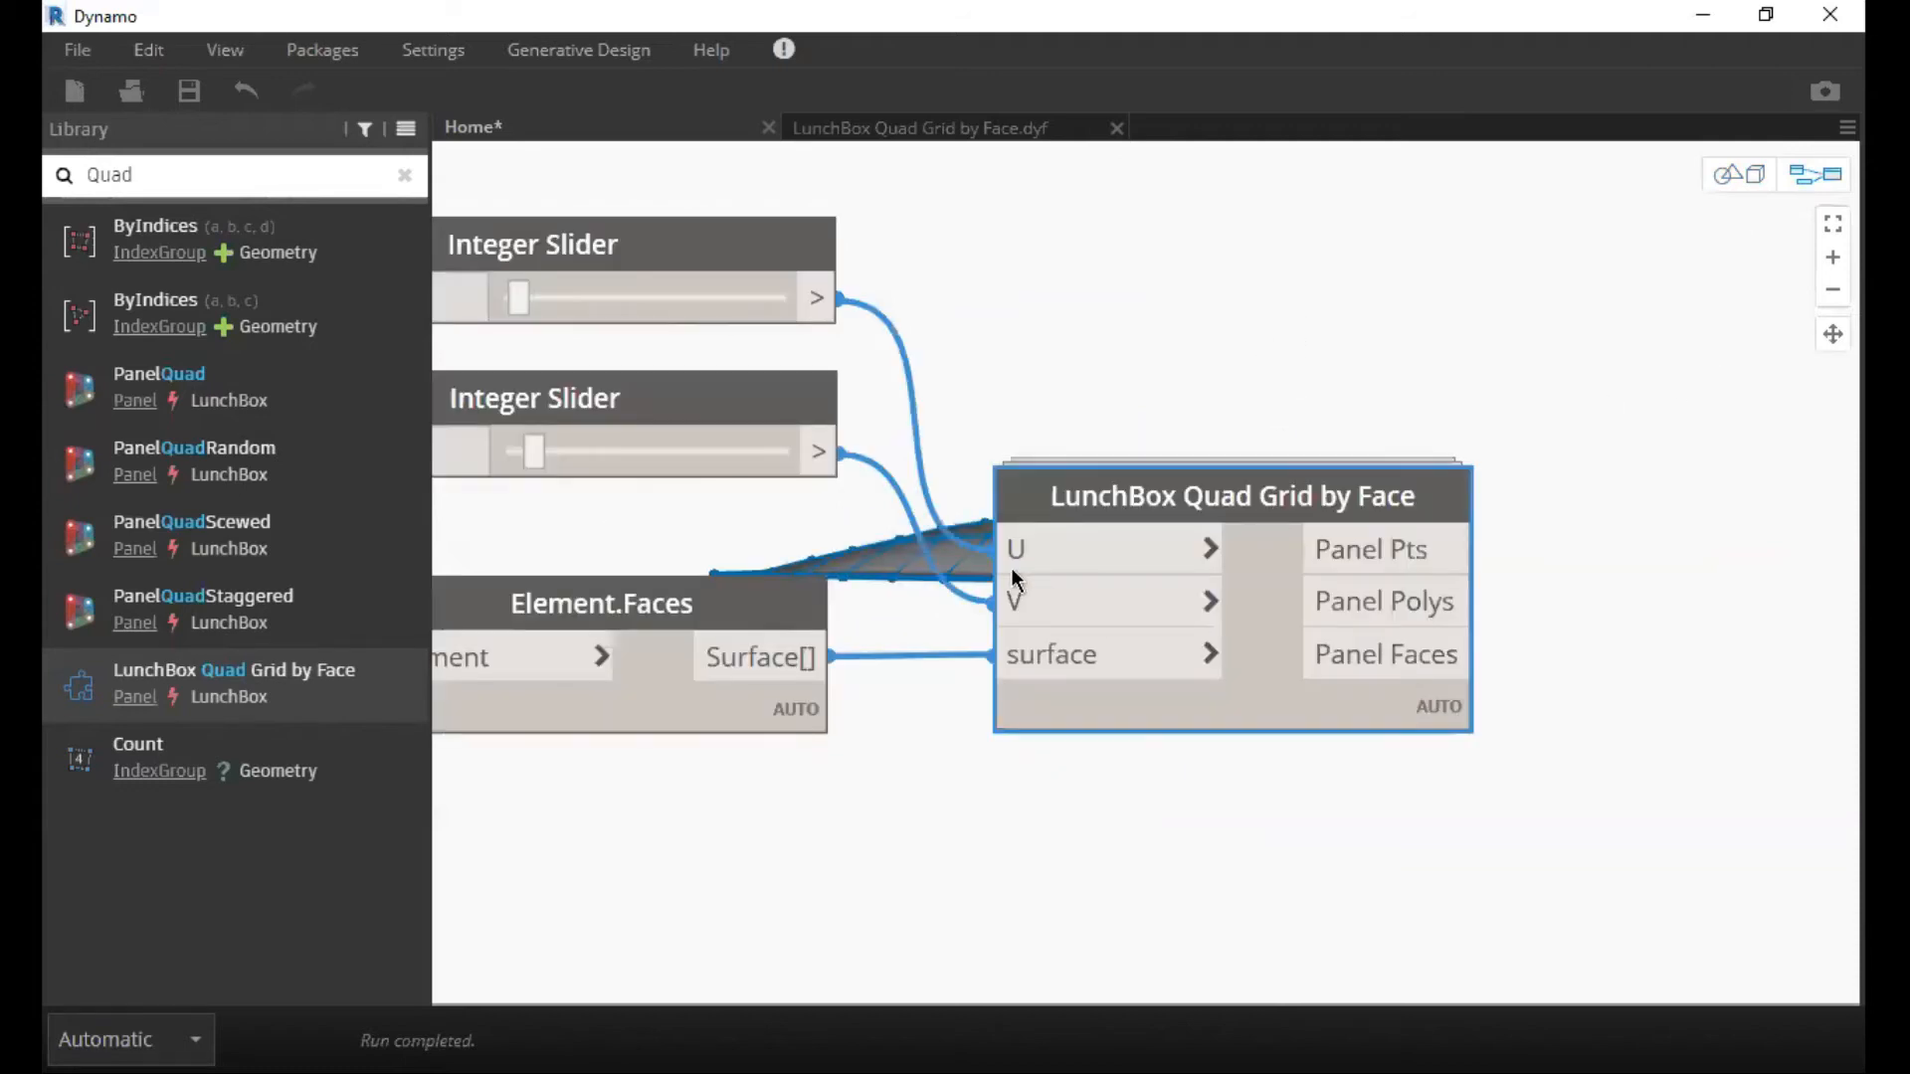
# Search the library for Translate and add the Geometry.Translate node with direction and distance inputs beside LunchBox Quad Grid by Face.
pyautogui.scroll(-1, 1011, 569)
pyautogui.moveTo(957, 673); pyautogui.dragTo(1031, 574, button='middle')
pyautogui.moveTo(1289, 671); pyautogui.dragTo(1061, 625, button='middle')
pyautogui.click(1060, 625)
pyautogui.scroll(2, 983, 634)
pyautogui.moveTo(967, 465); pyautogui.dragTo(823, 527, button='middle')
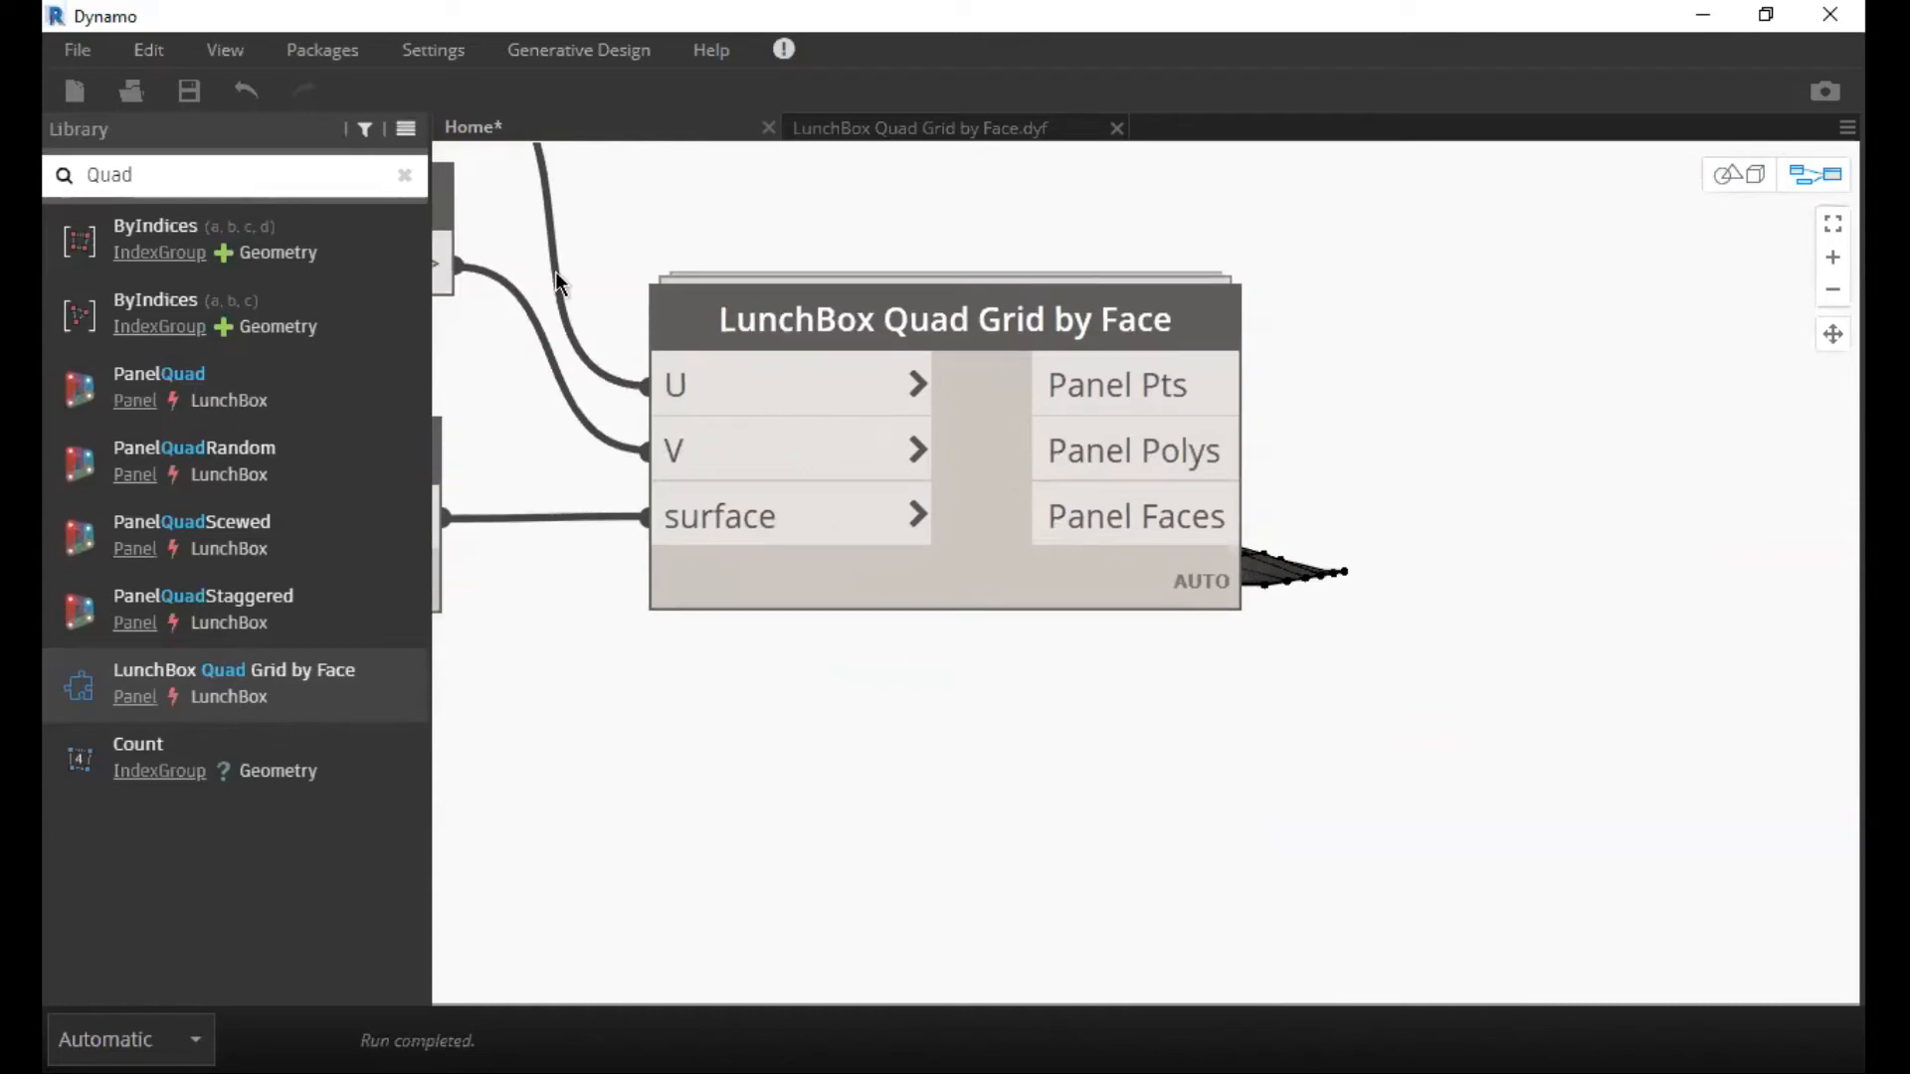
pyautogui.click(405, 175)
pyautogui.write('T')
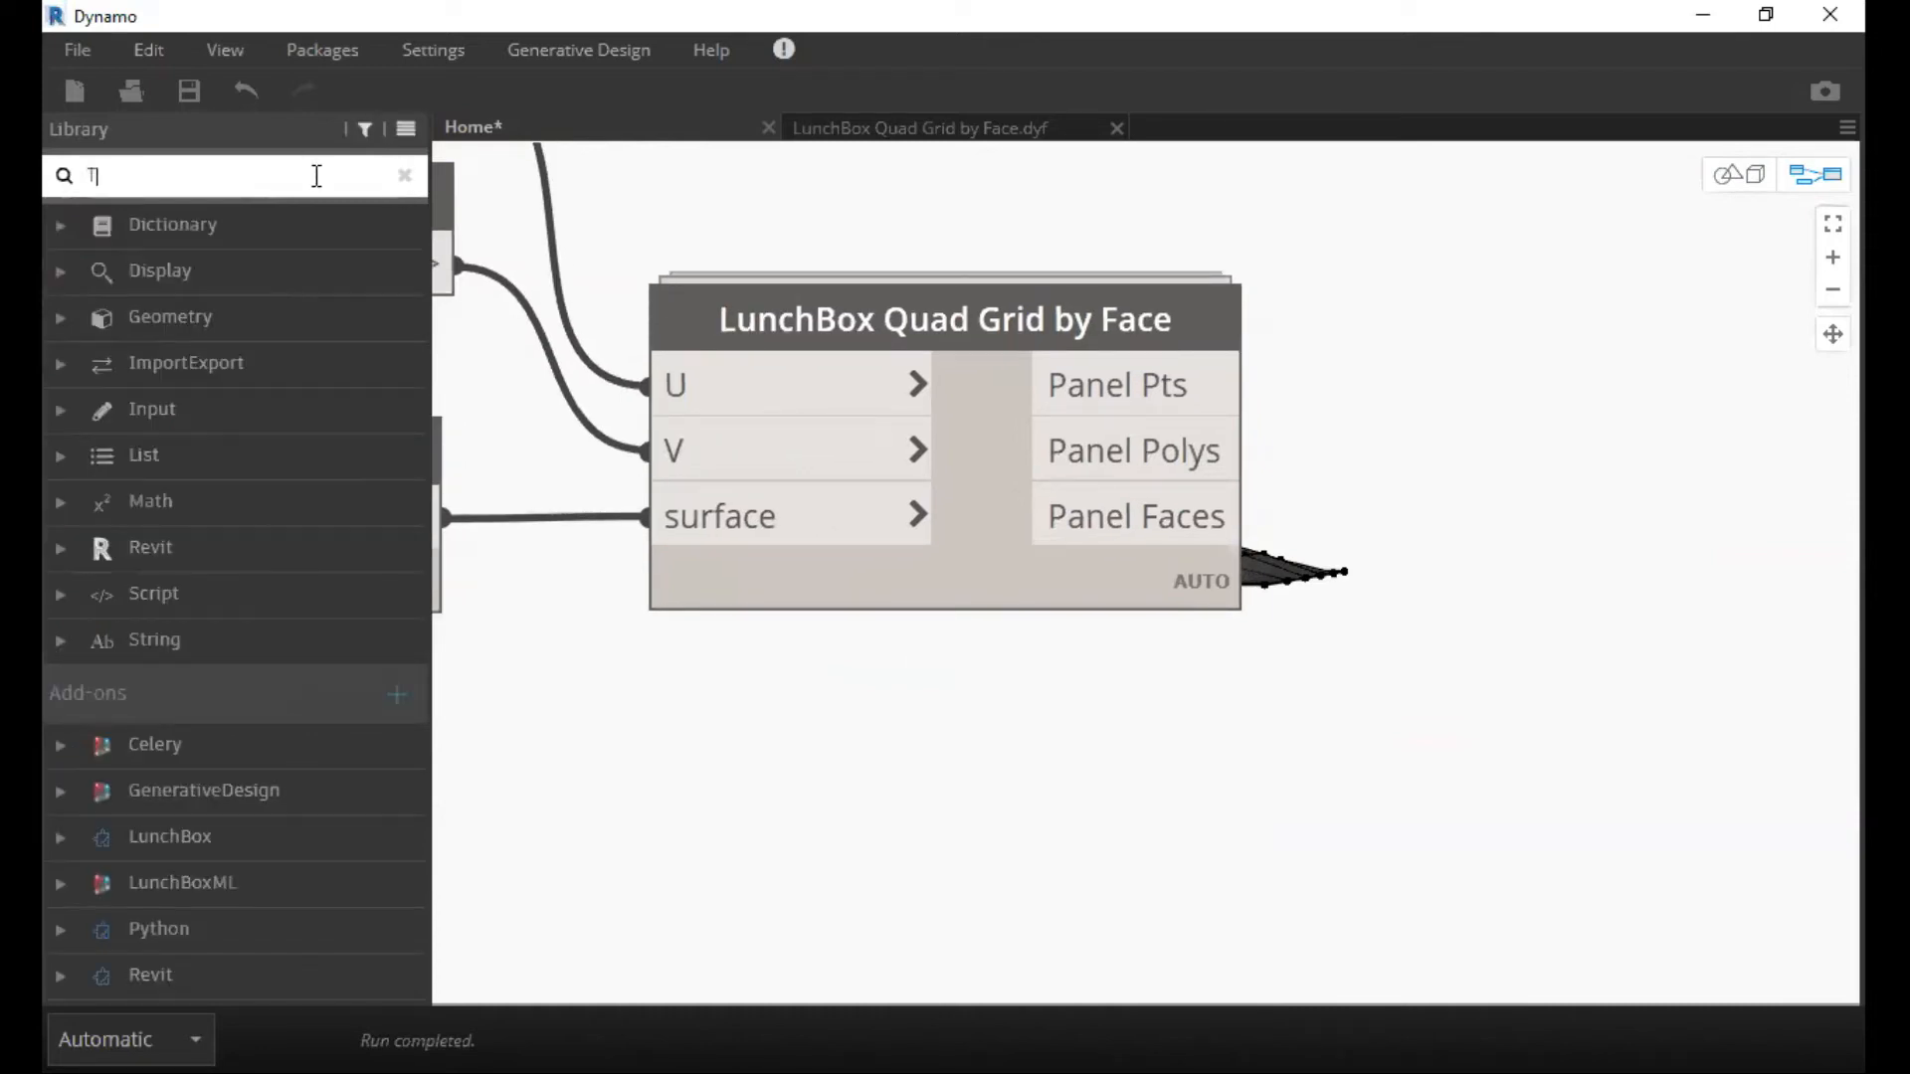
pyautogui.write('ranslate')
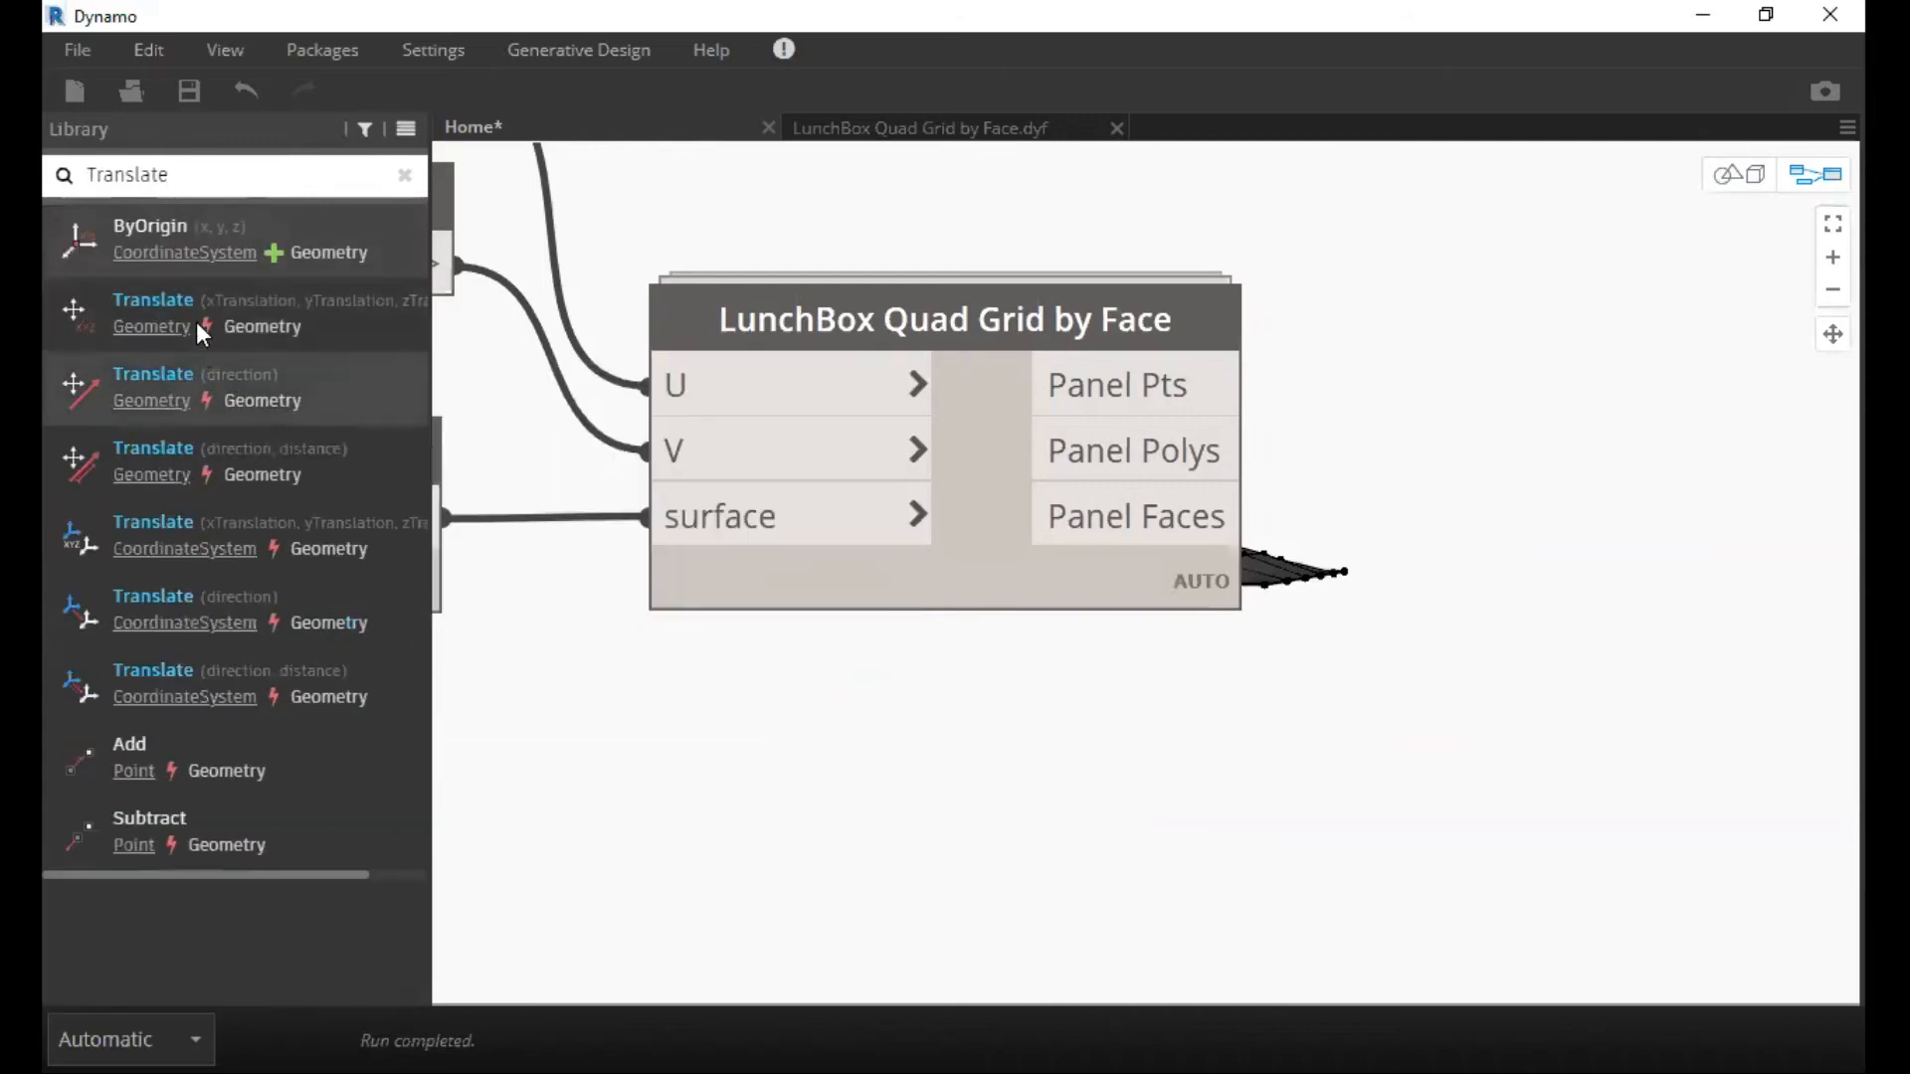
pyautogui.moveTo(185, 310)
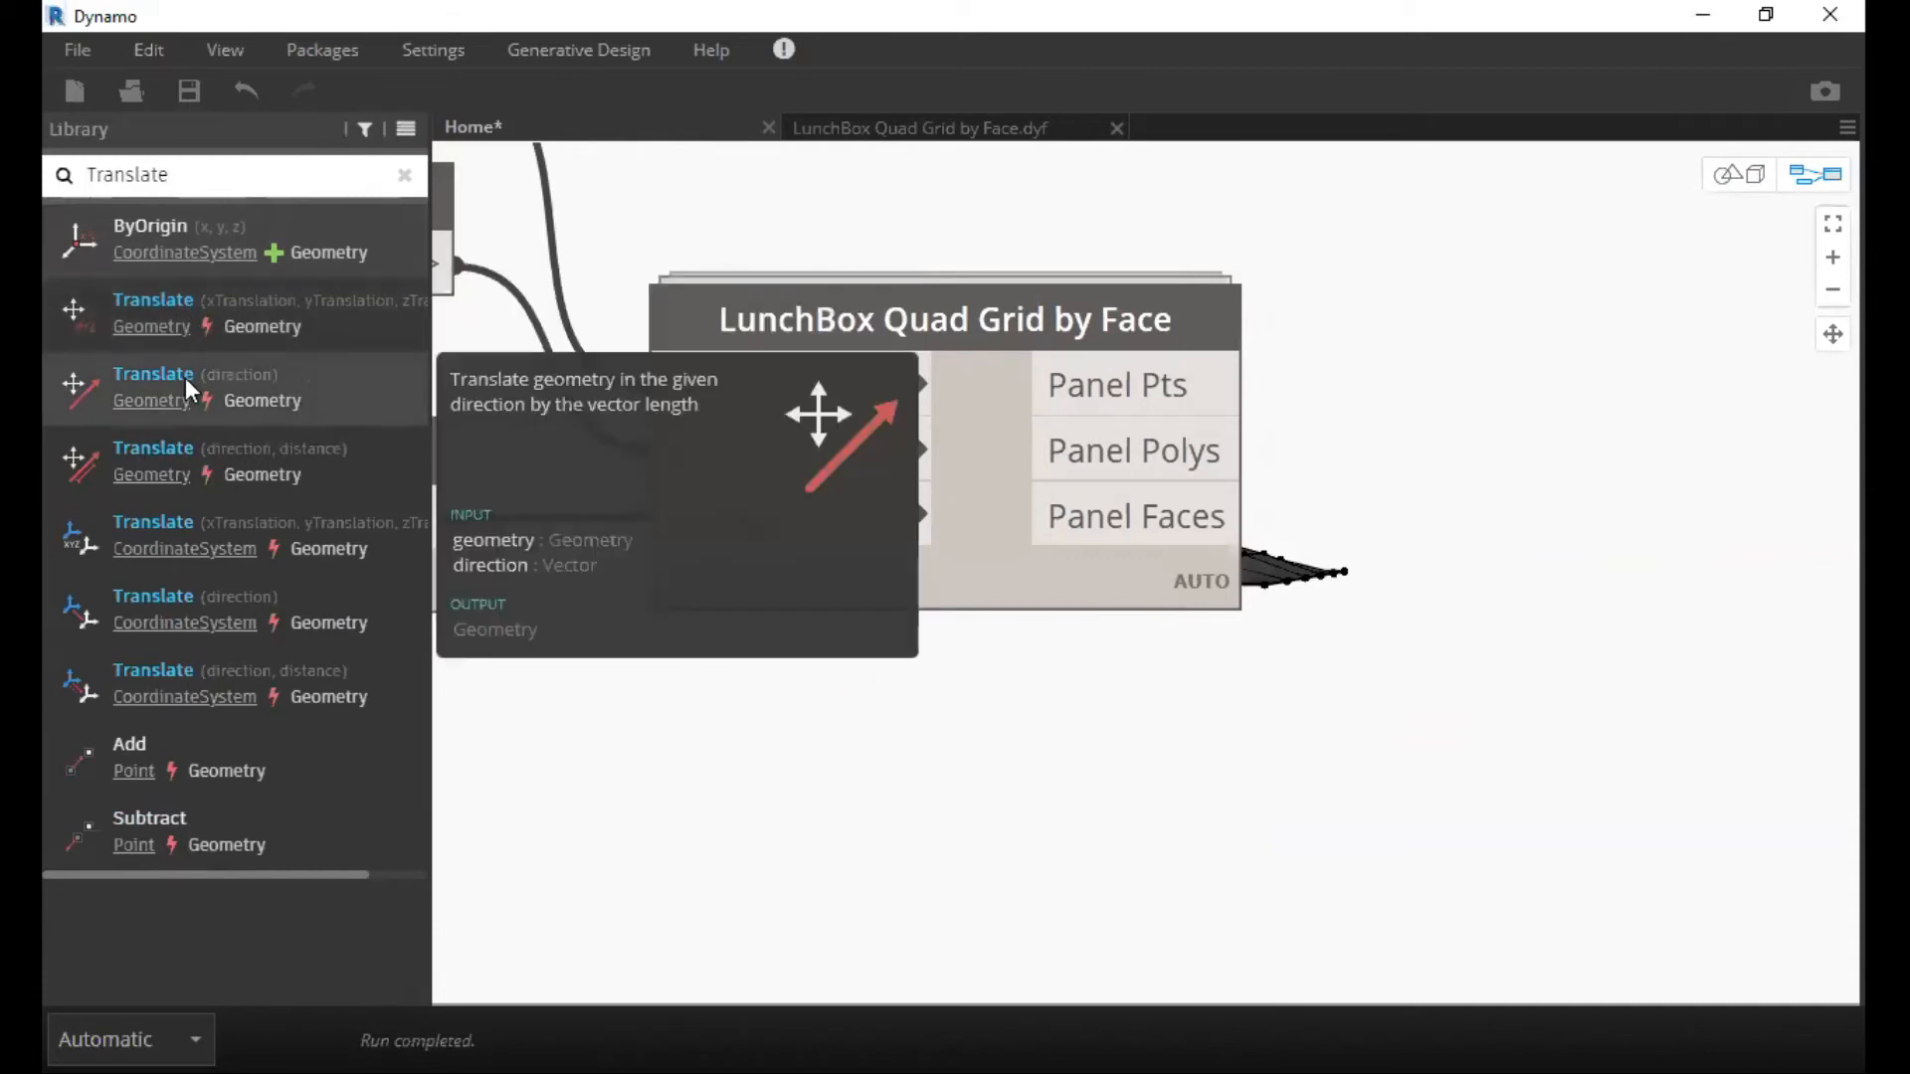
pyautogui.moveTo(188, 451)
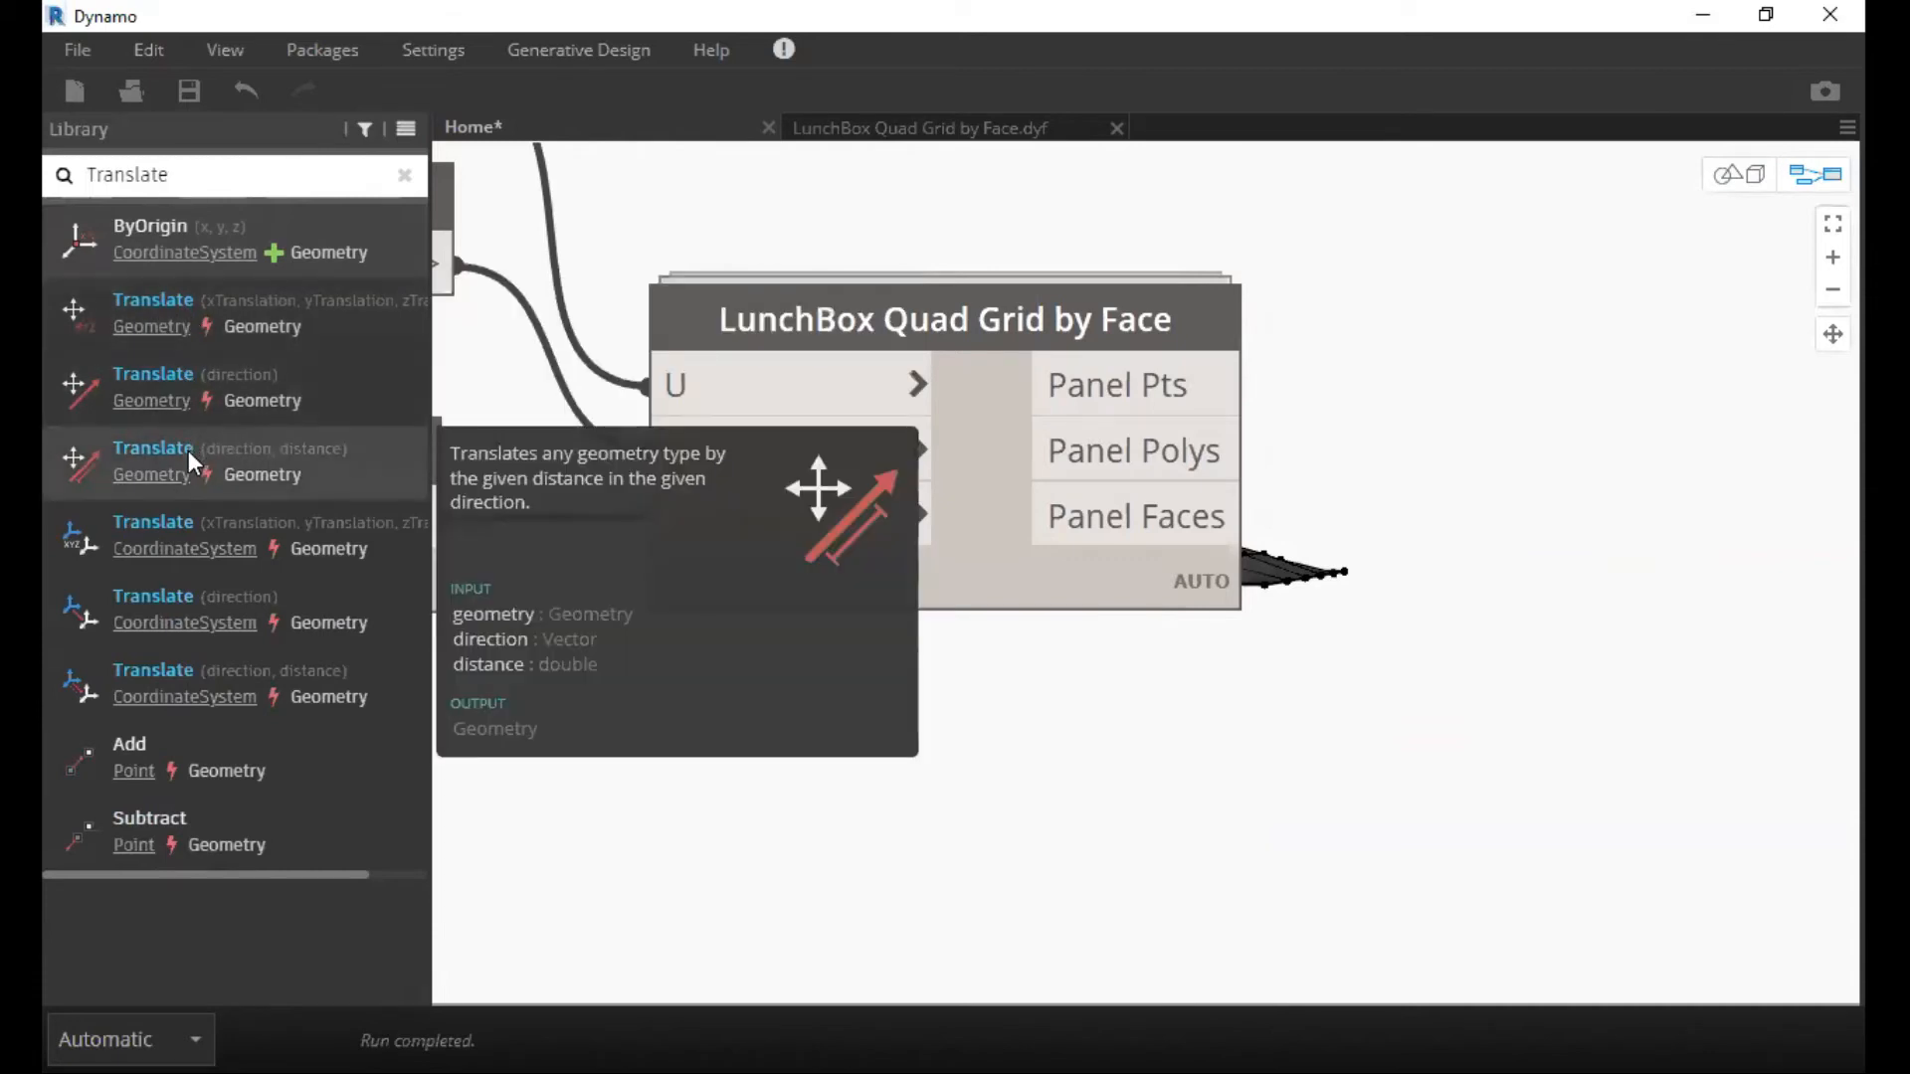
pyautogui.moveTo(188, 451); pyautogui.dragTo(1545, 359)
pyautogui.moveTo(1401, 428); pyautogui.dragTo(1277, 454, button='middle')
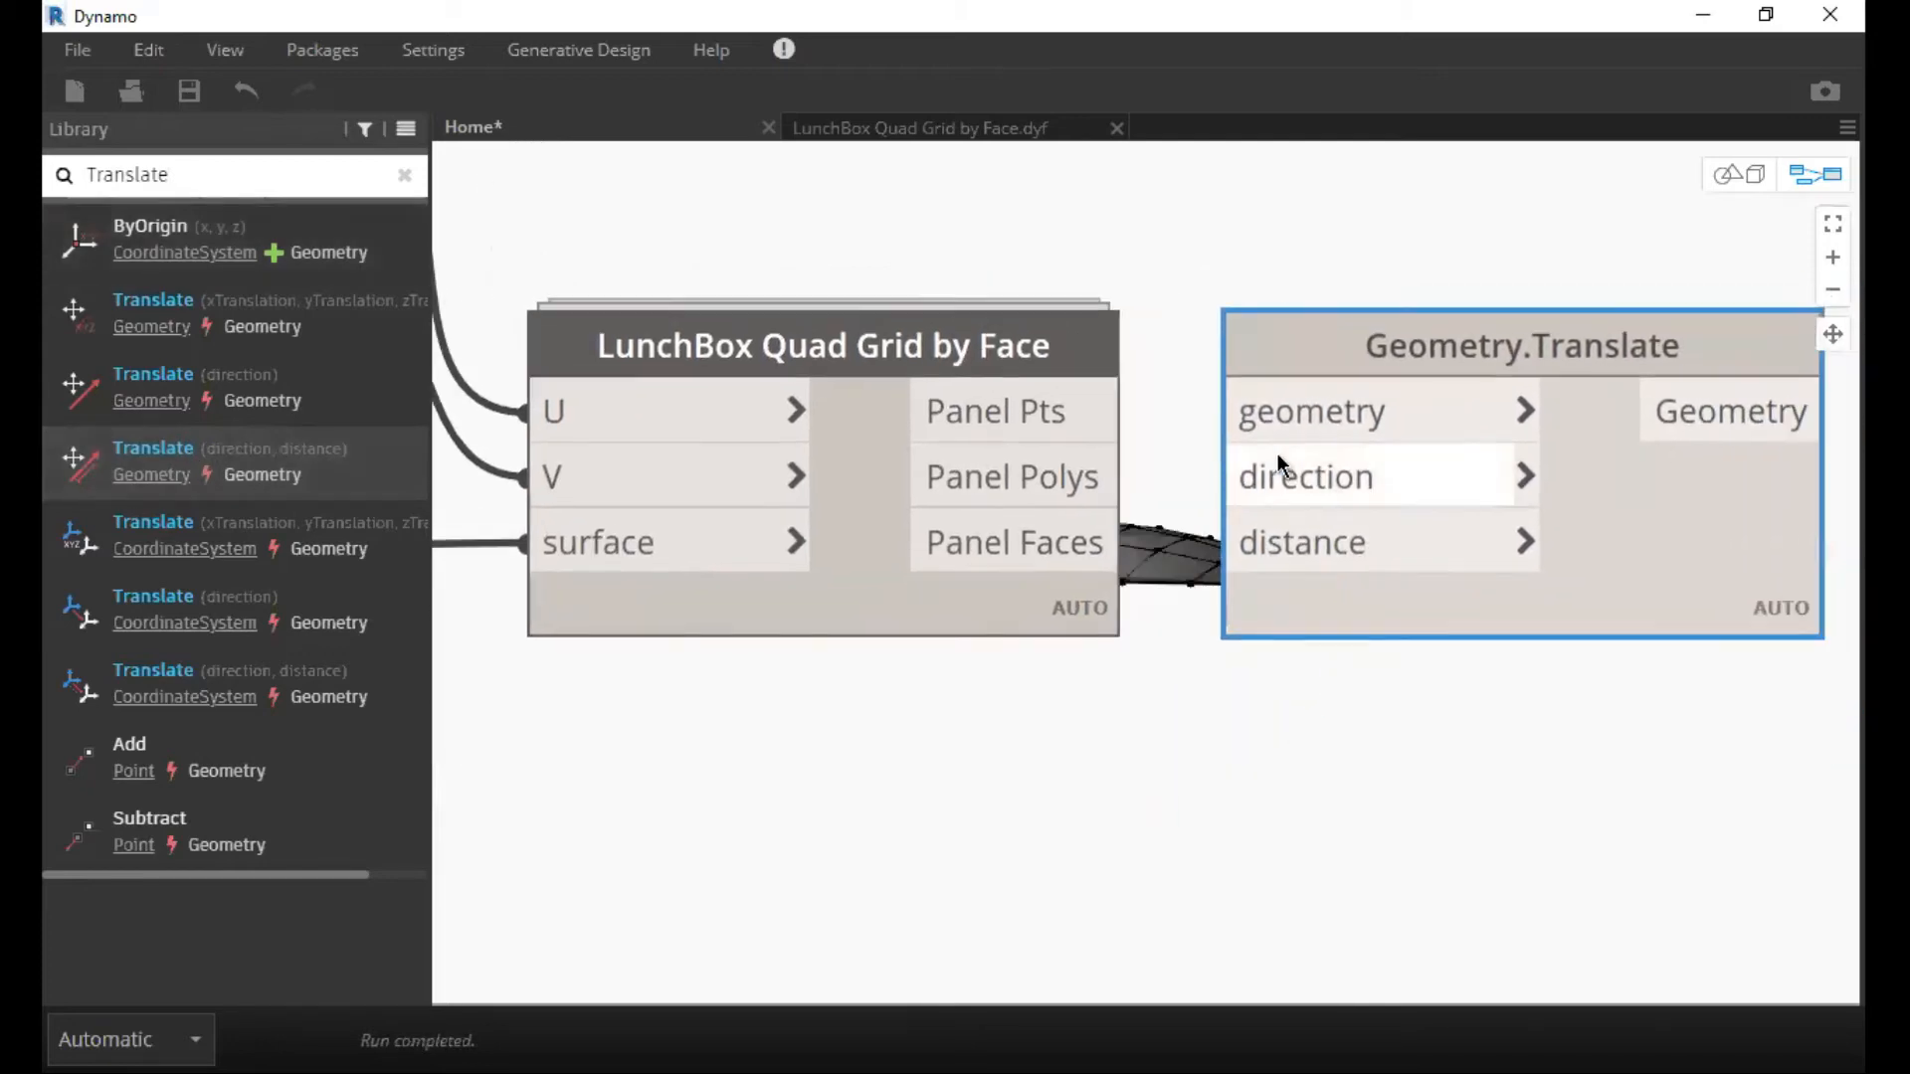
# Move the Geometry.Translate node directly below the LunchBox Quad Grid by Face node.
pyautogui.scroll(-1, 1170, 393)
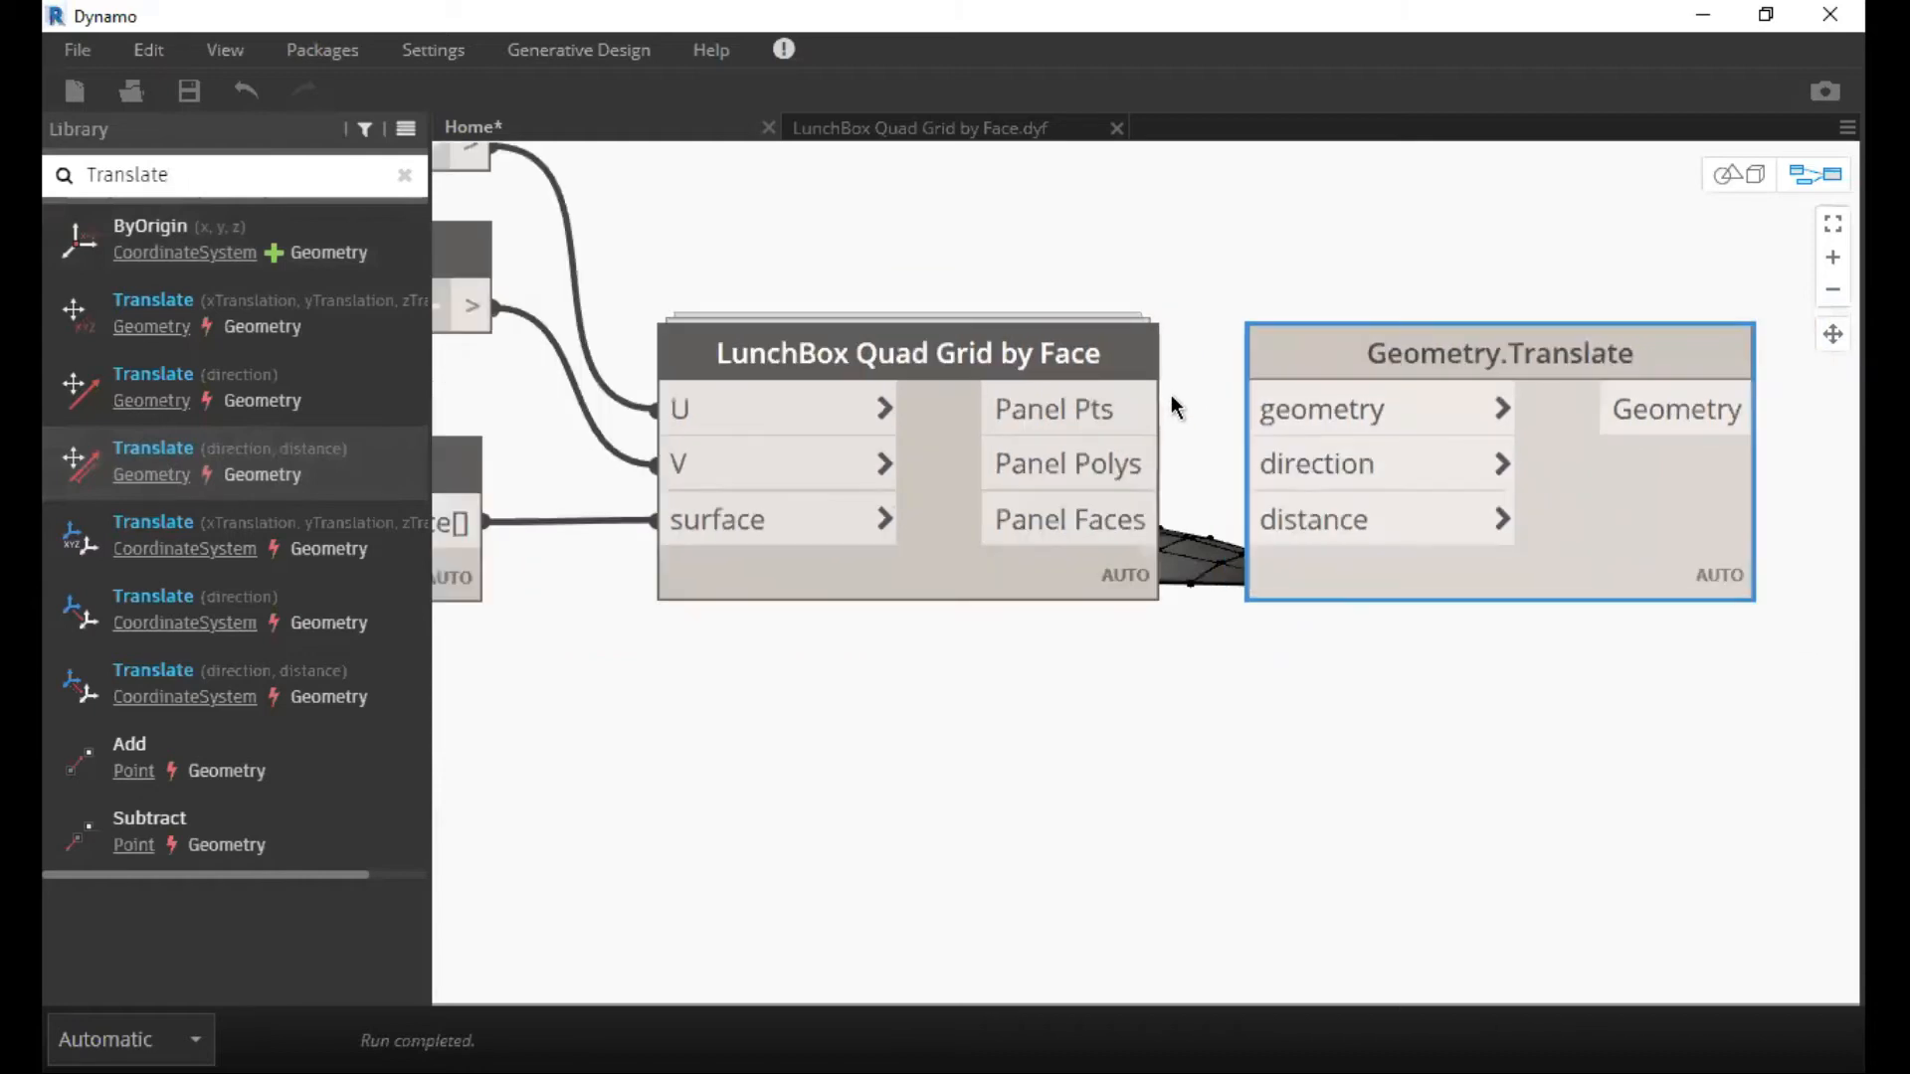
pyautogui.scroll(-2, 1172, 394)
pyautogui.scroll(-2, 975, 430)
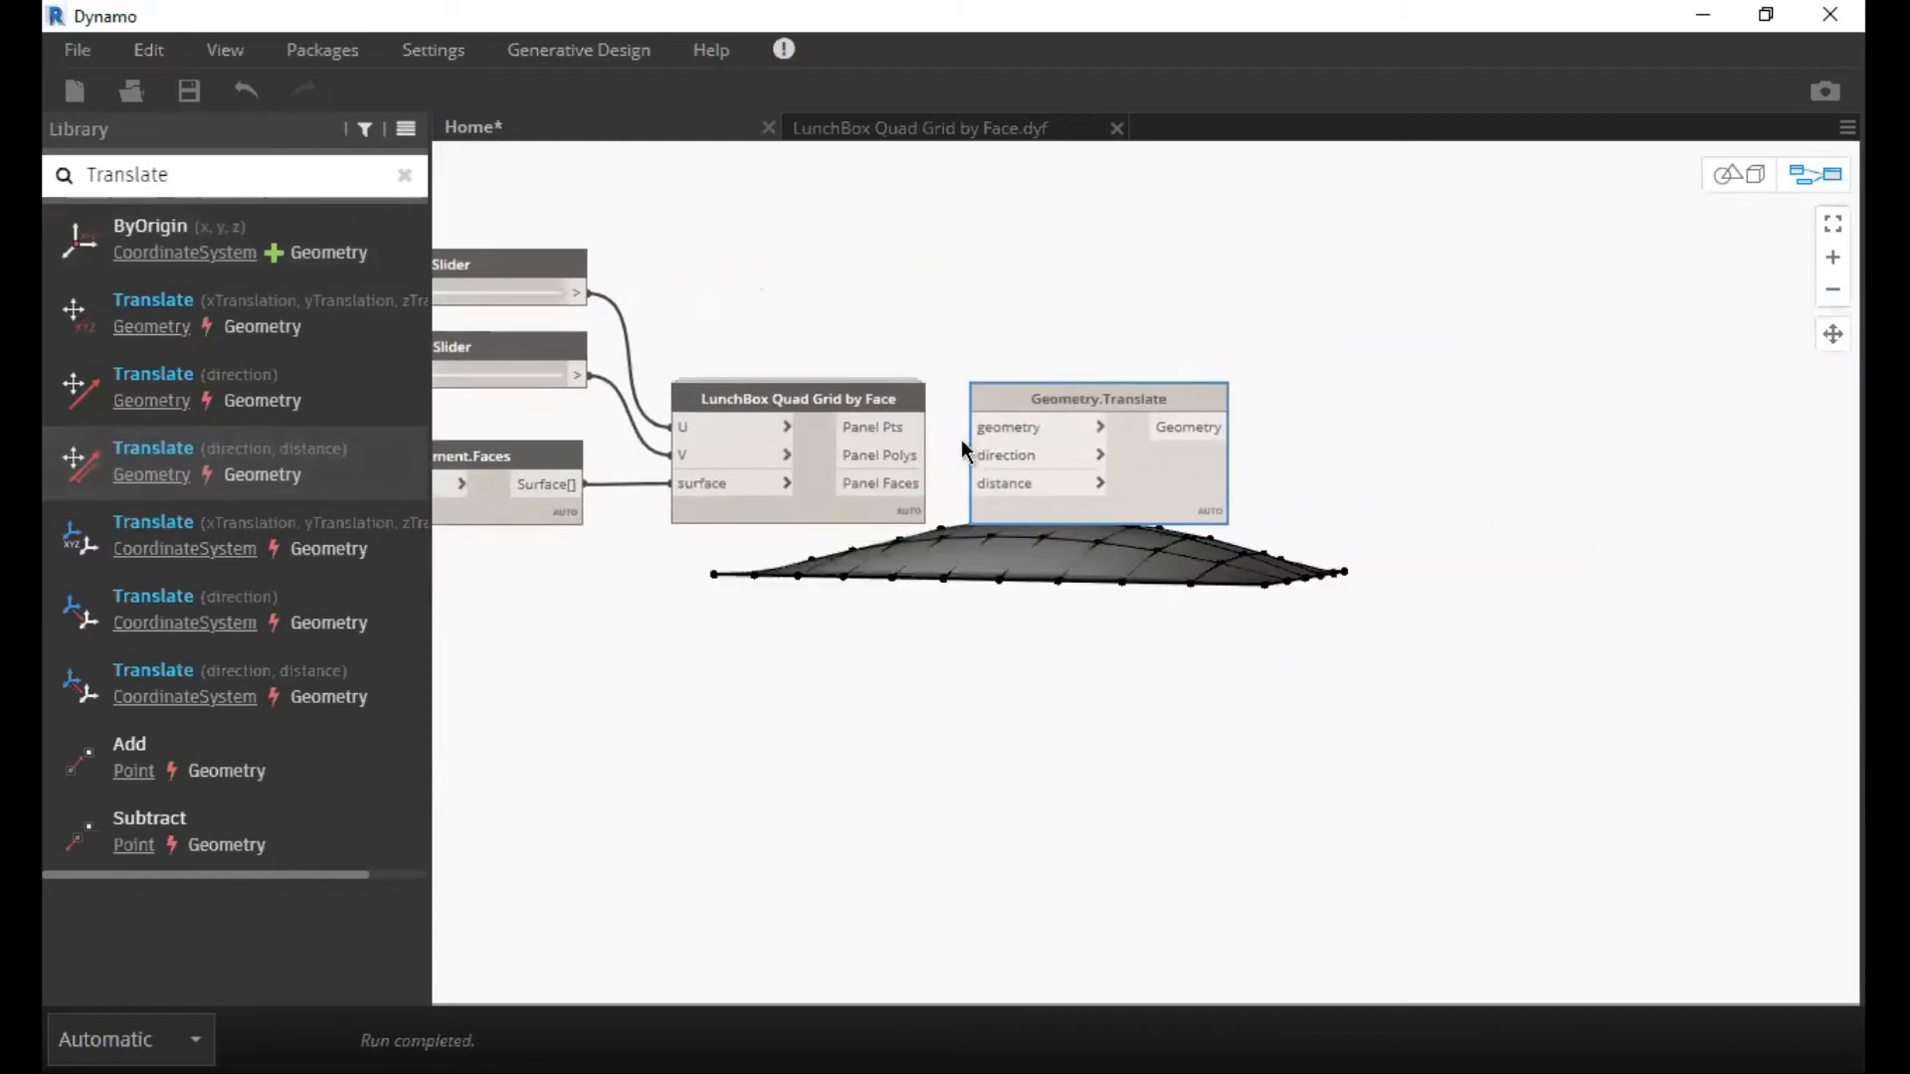
pyautogui.scroll(-1, 1041, 449)
pyautogui.moveTo(1041, 453); pyautogui.dragTo(1014, 476, button='middle')
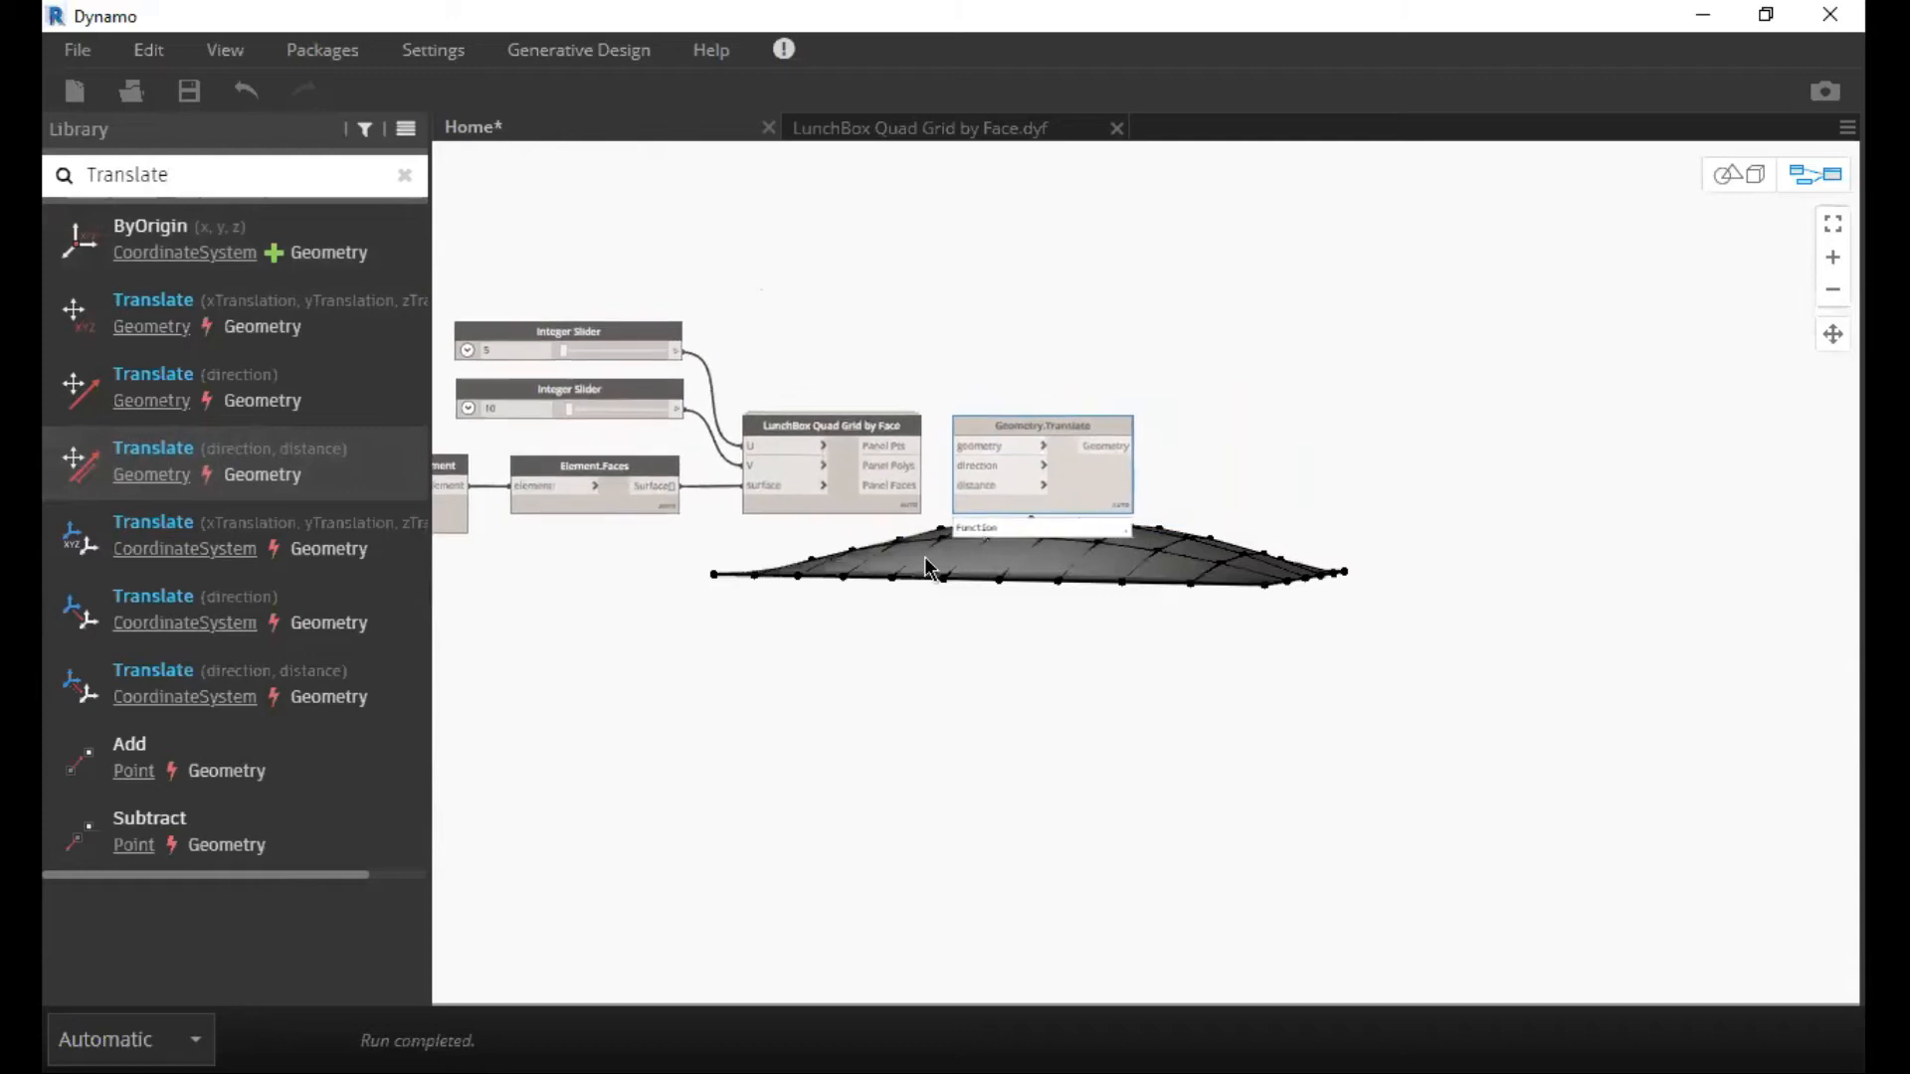
pyautogui.moveTo(1056, 427); pyautogui.dragTo(834, 568)
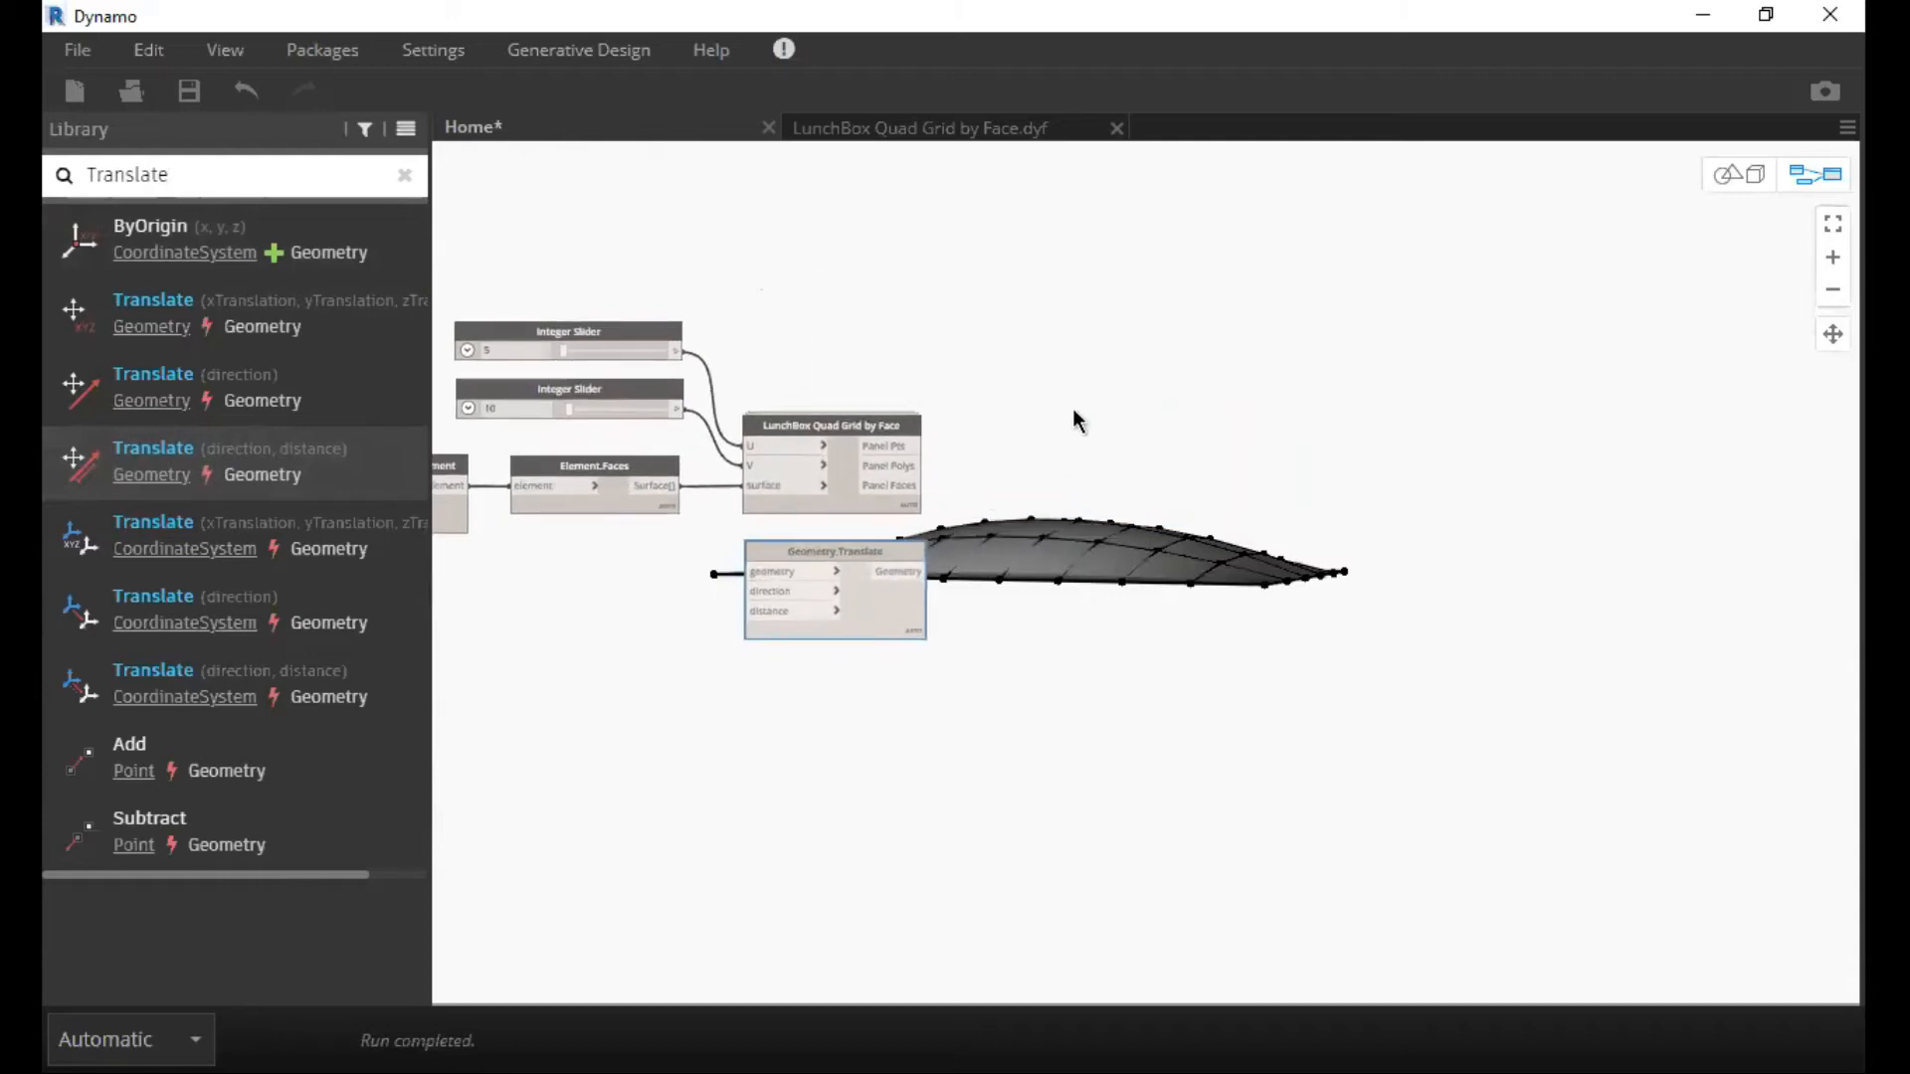
pyautogui.scroll(2, 905, 383)
pyautogui.scroll(1, 902, 376)
pyautogui.moveTo(902, 378); pyautogui.dragTo(1034, 366, button='middle')
pyautogui.moveTo(908, 600); pyautogui.dragTo(1056, 556, button='middle')
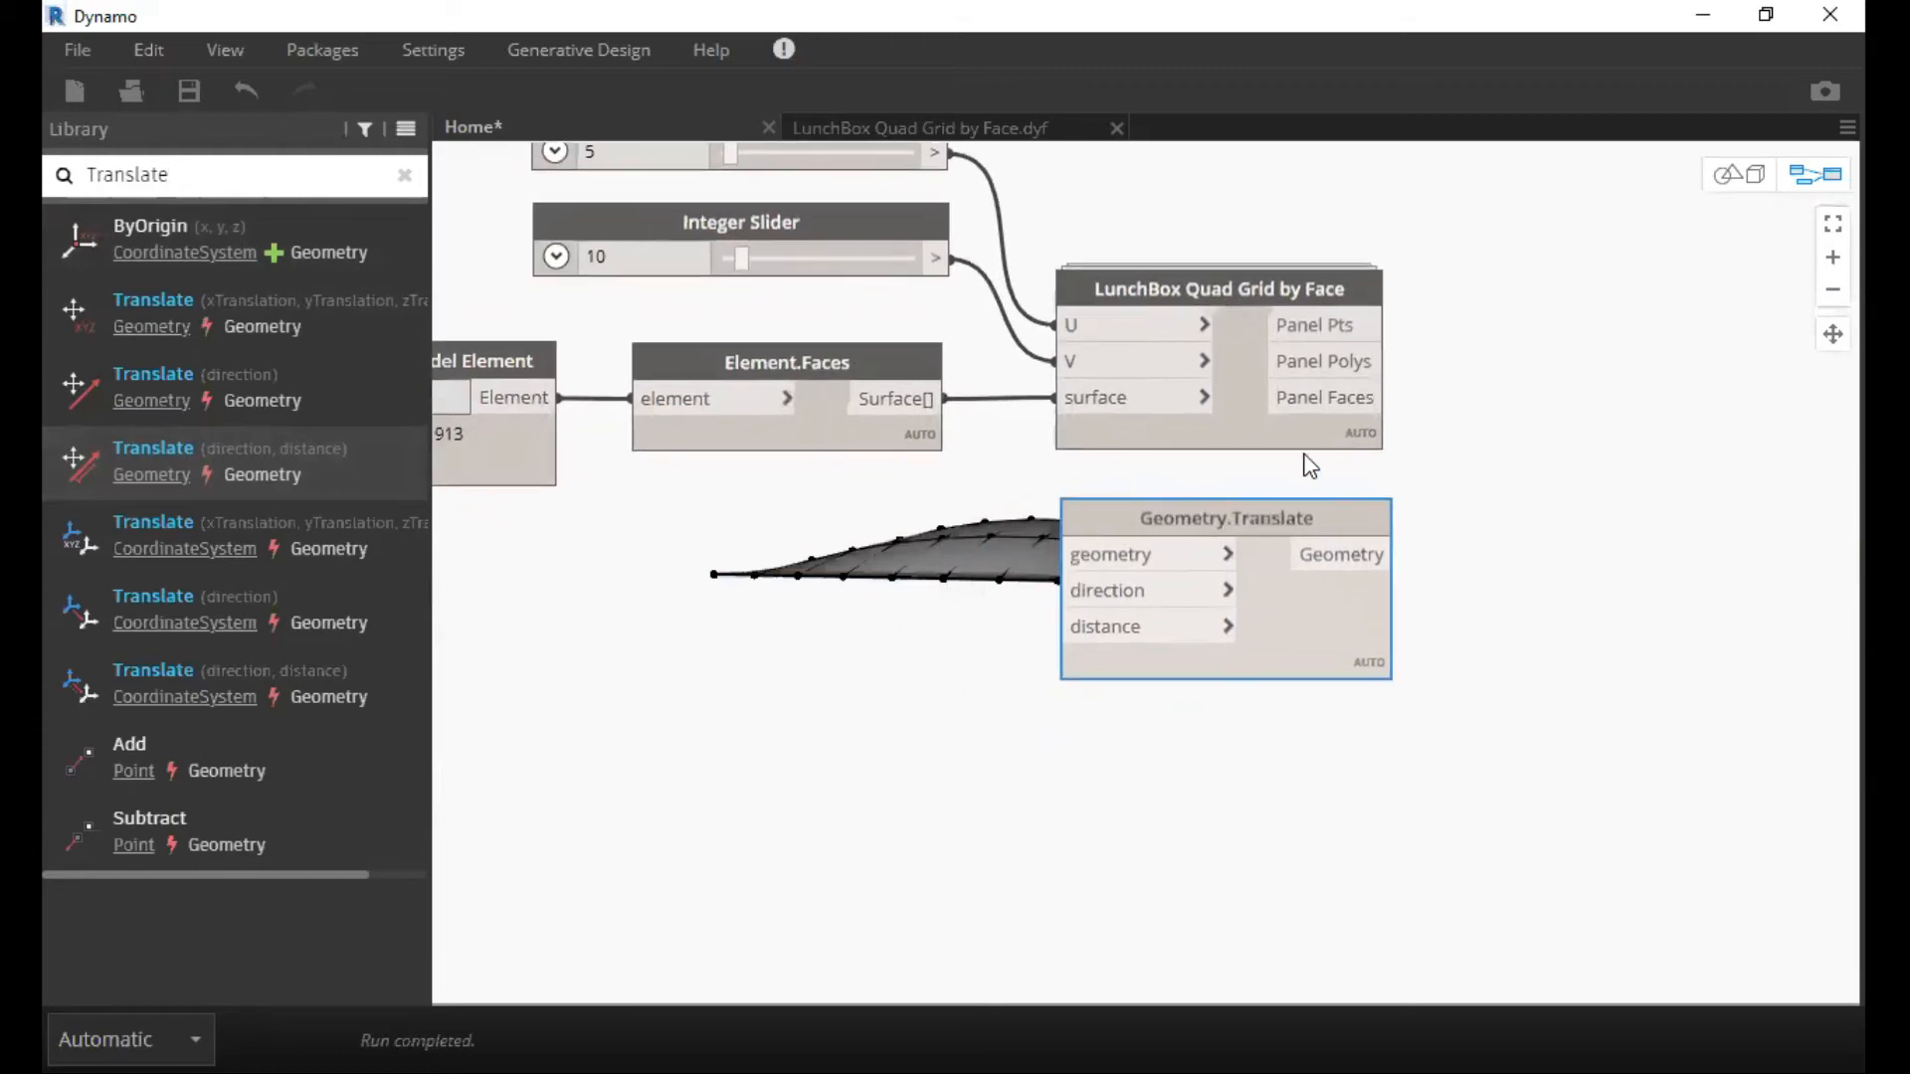
# Connect the Surface[] output of Element.Faces to the geometry input of Geometry.Translate.
pyautogui.click(898, 400)
pyautogui.click(1106, 556)
pyautogui.scroll(2, 860, 534)
pyautogui.moveTo(860, 534); pyautogui.dragTo(840, 387, button='middle')
pyautogui.moveTo(972, 500); pyautogui.dragTo(868, 454, button='middle')
pyautogui.moveTo(1040, 426); pyautogui.dragTo(1023, 420, button='middle')
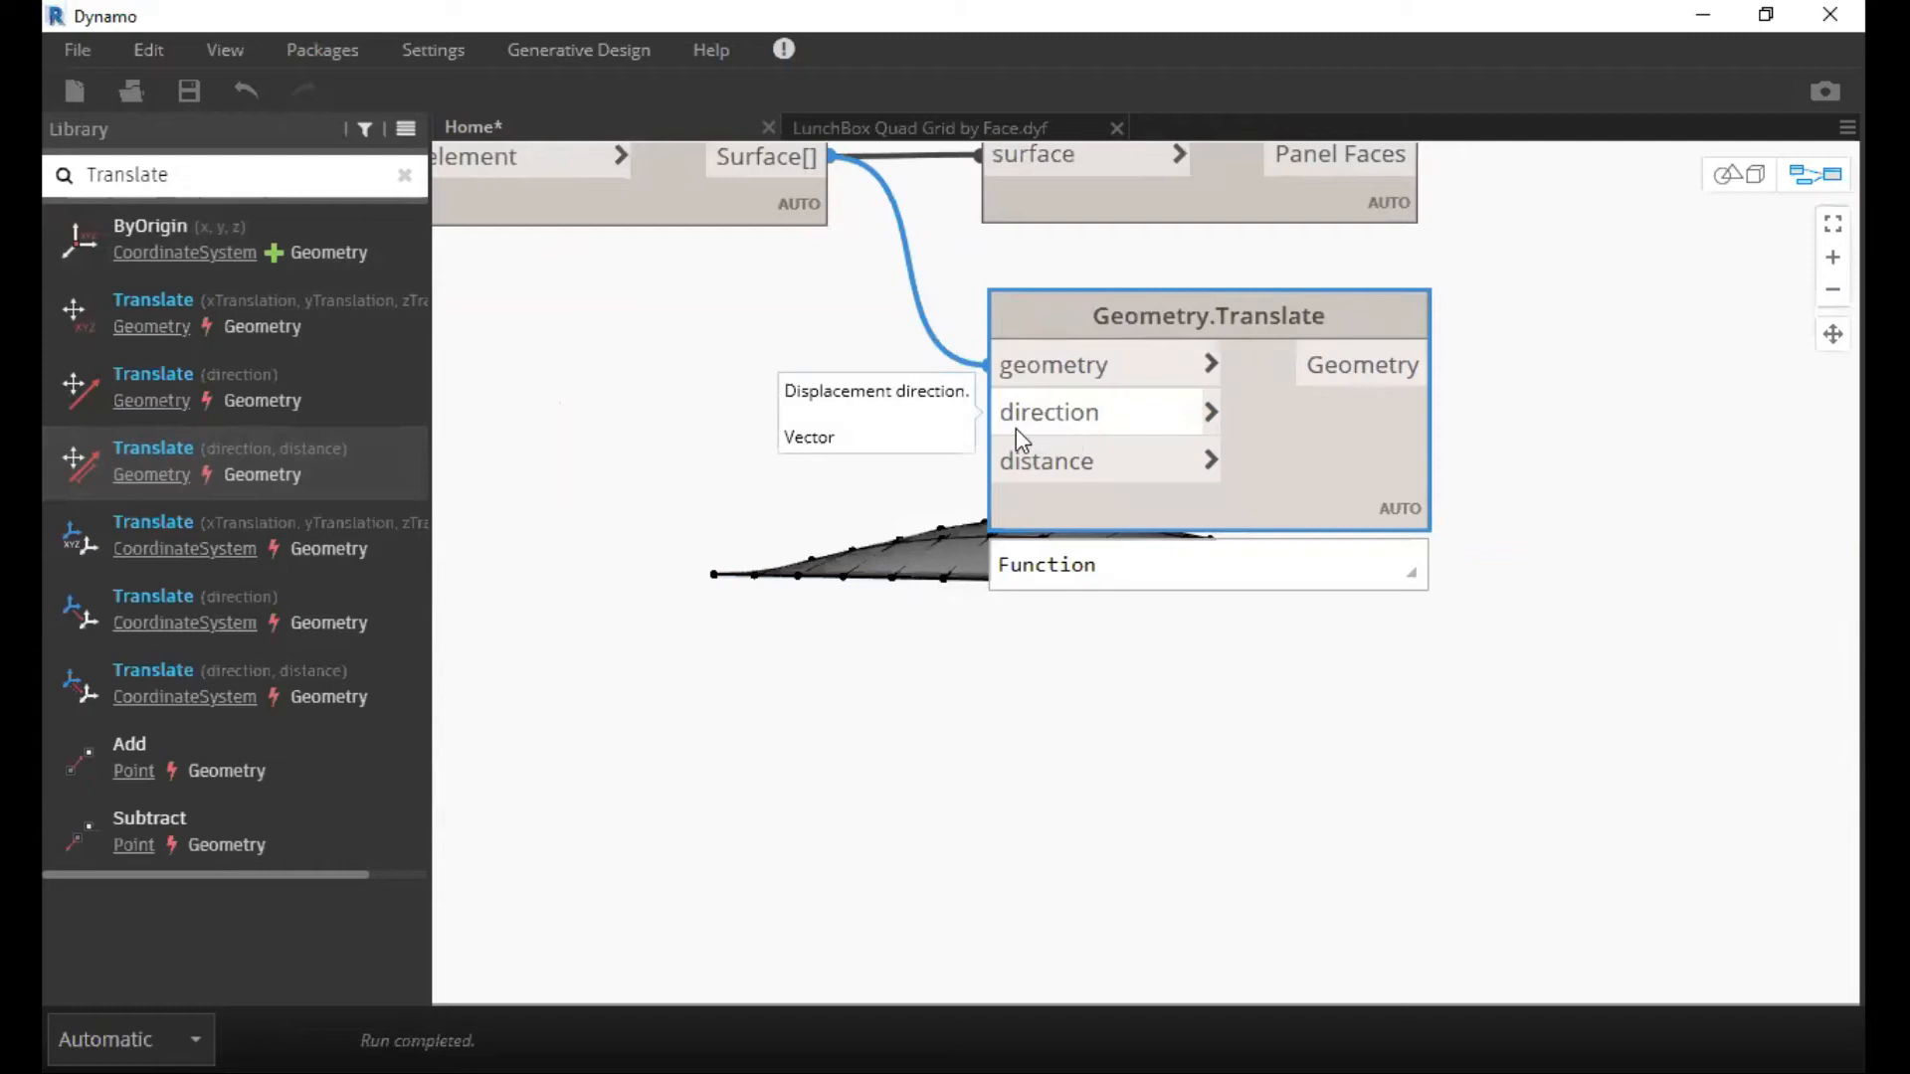
# Add a Vector.ZAxis node and connect its Vector output to the direction input of Geometry.Translate.
pyautogui.moveTo(788, 428); pyautogui.dragTo(1029, 427, button='middle')
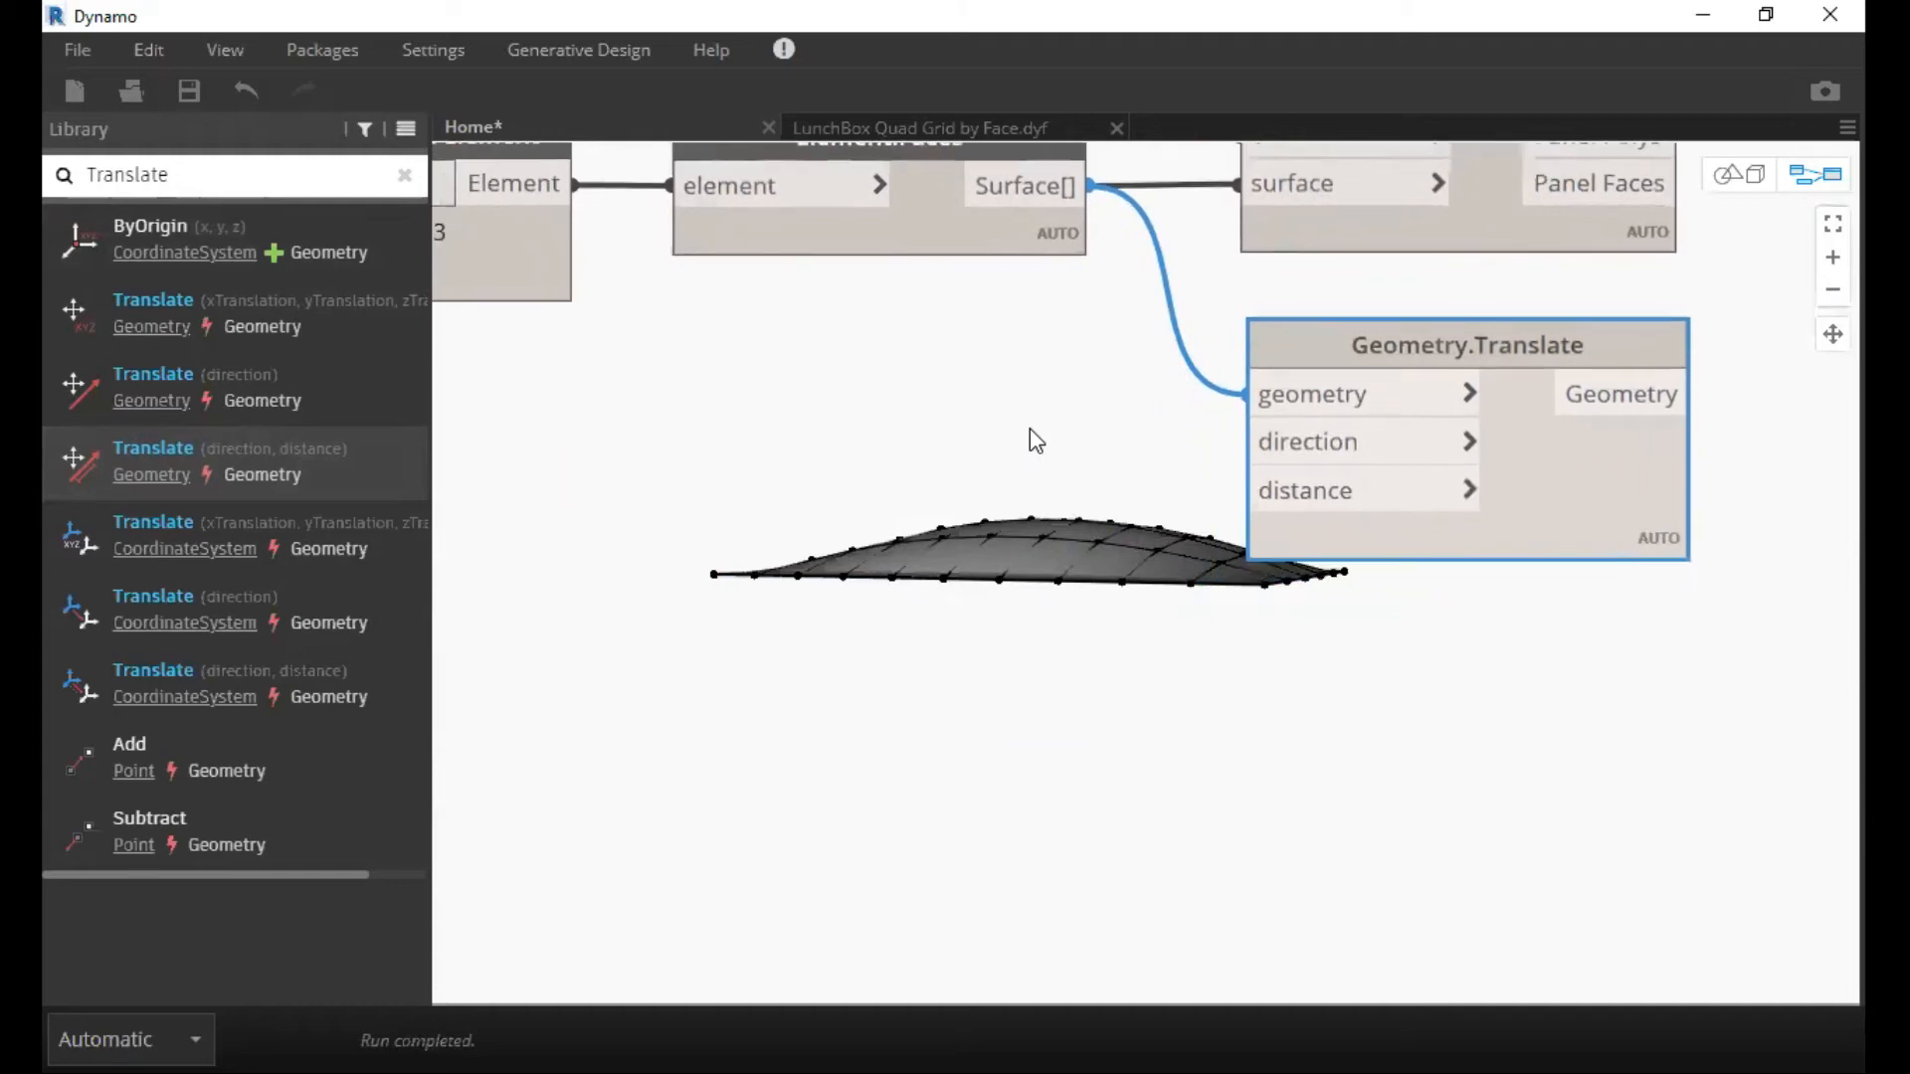
pyautogui.moveTo(1013, 432); pyautogui.dragTo(1001, 484, button='middle')
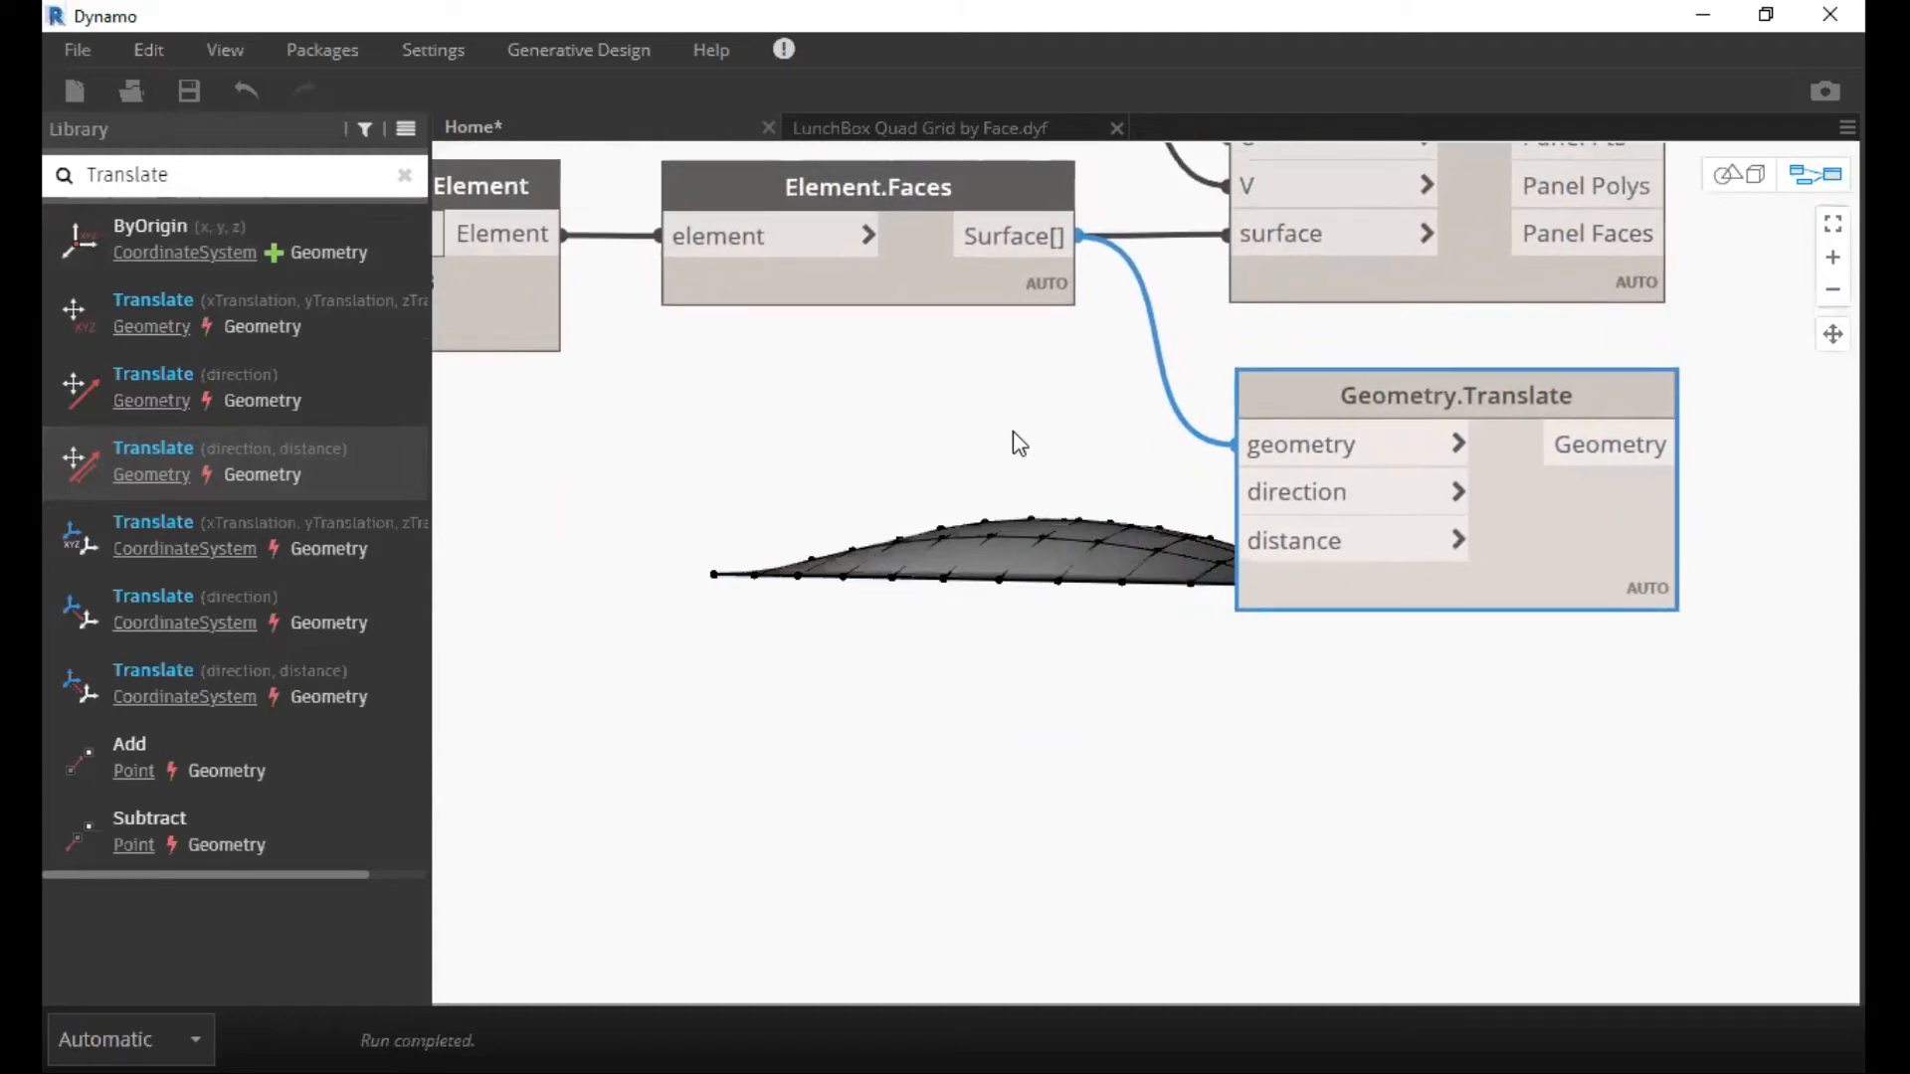
pyautogui.rightClick(1012, 432)
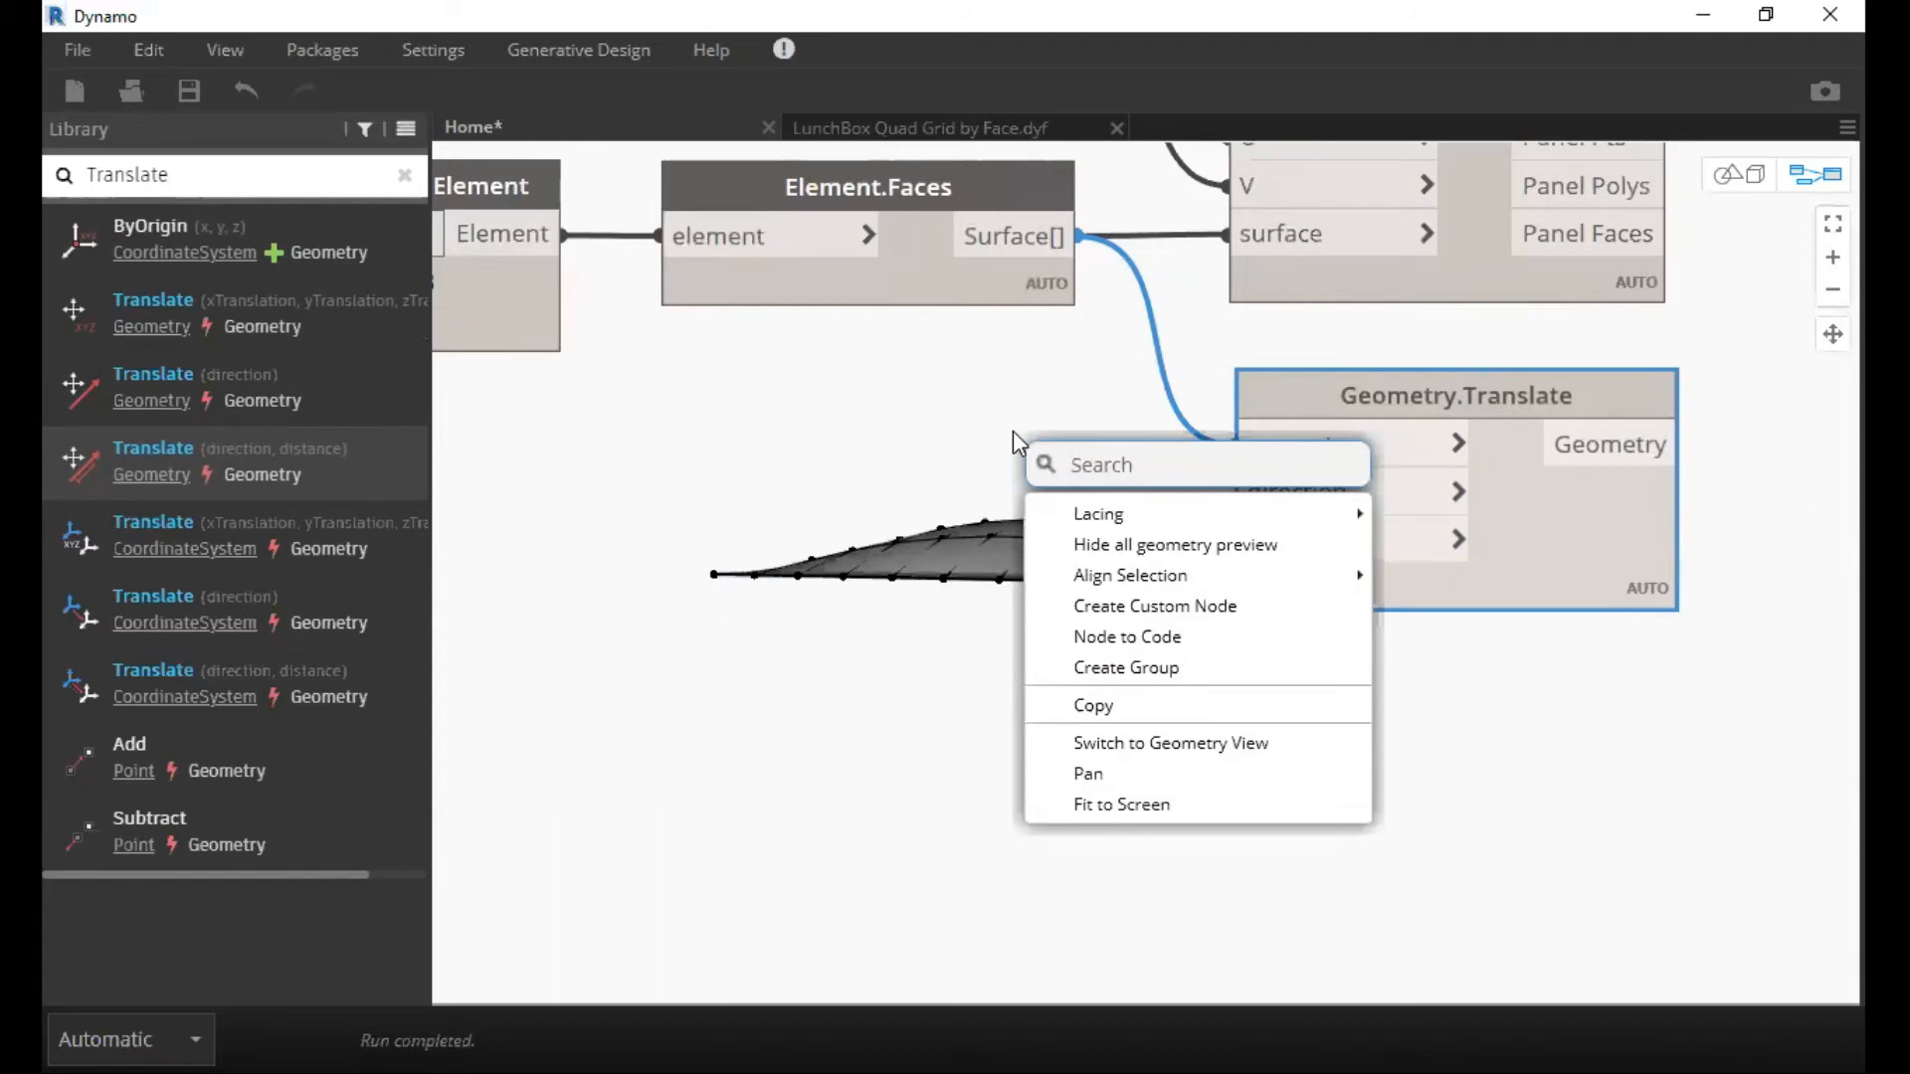
pyautogui.write('Z')
pyautogui.click(1124, 519)
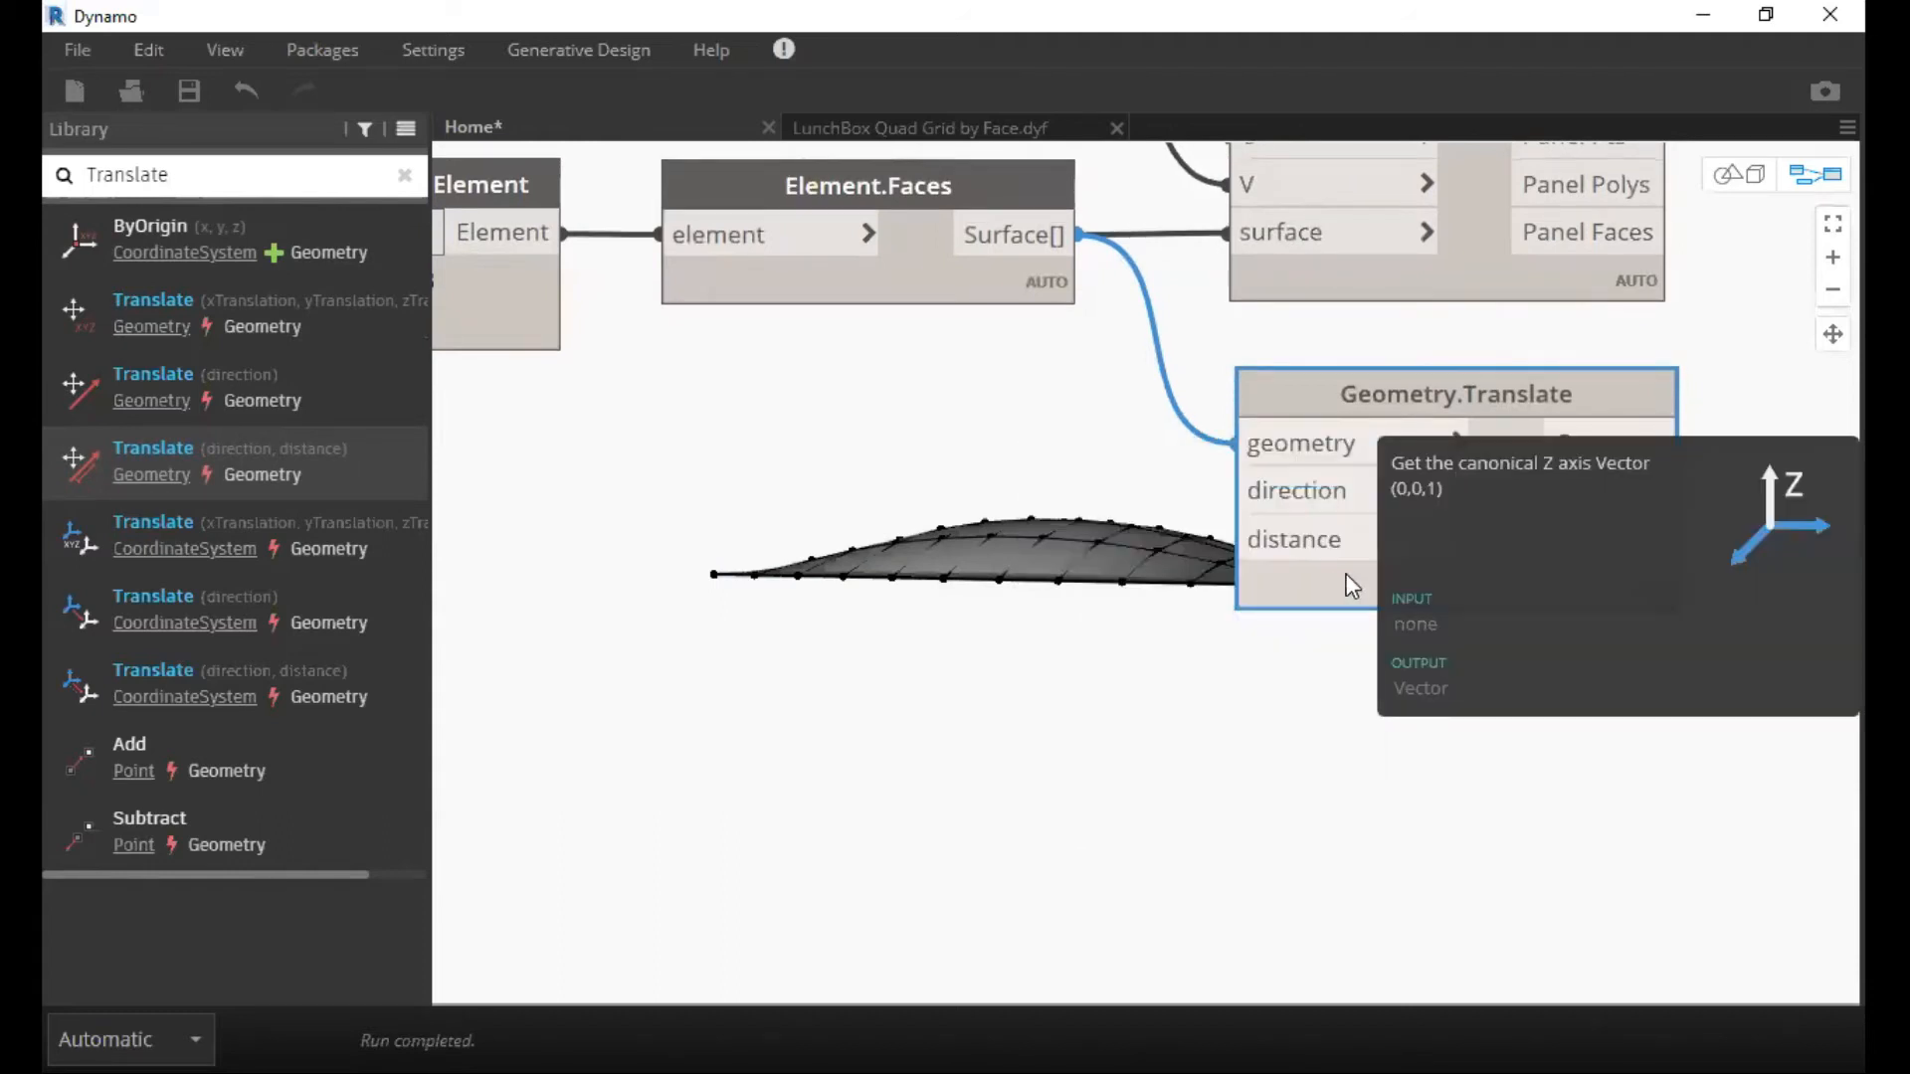
pyautogui.moveTo(1285, 563); pyautogui.dragTo(1244, 490)
pyautogui.click(1242, 483)
pyautogui.moveTo(1075, 497); pyautogui.dragTo(1077, 452)
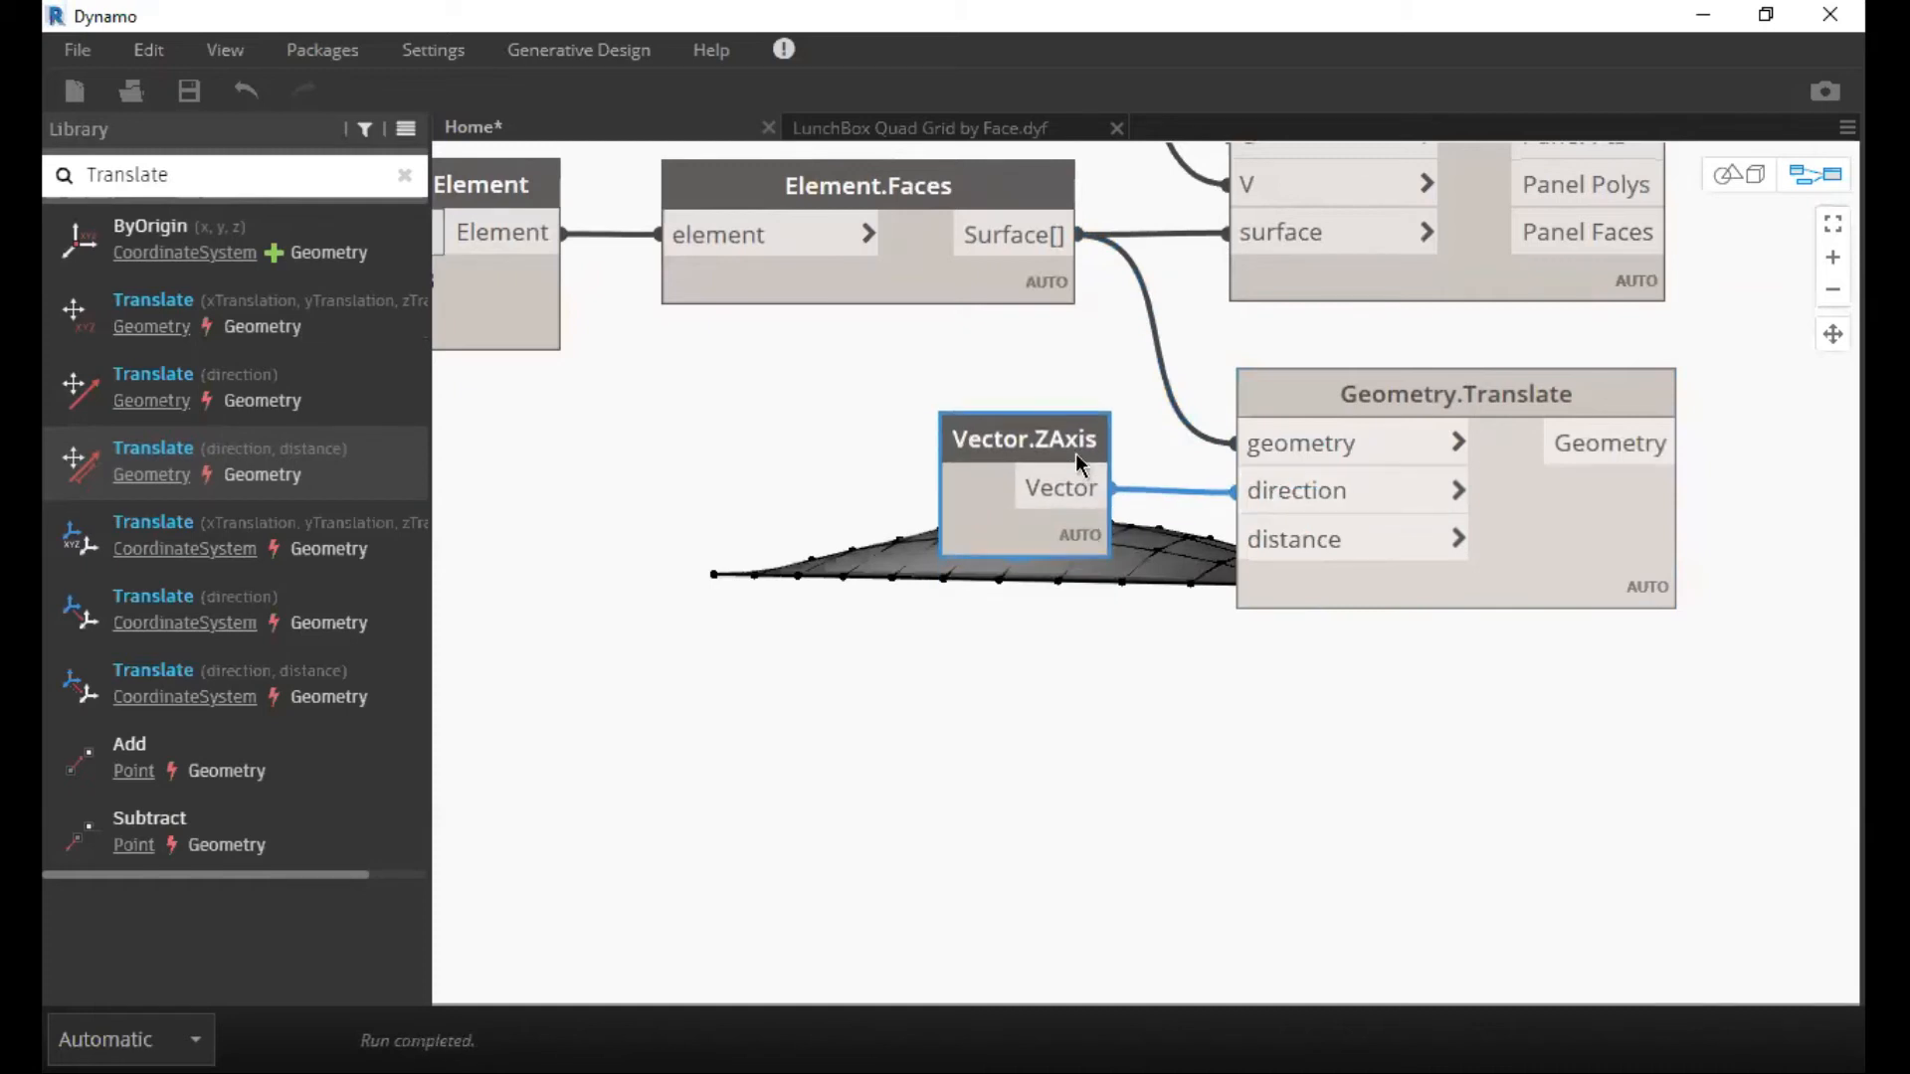
# Add a Code Block with the value 0.250 below Vector.ZAxis and connect it to the distance input of Geometry.Translate.
pyautogui.click(1027, 623)
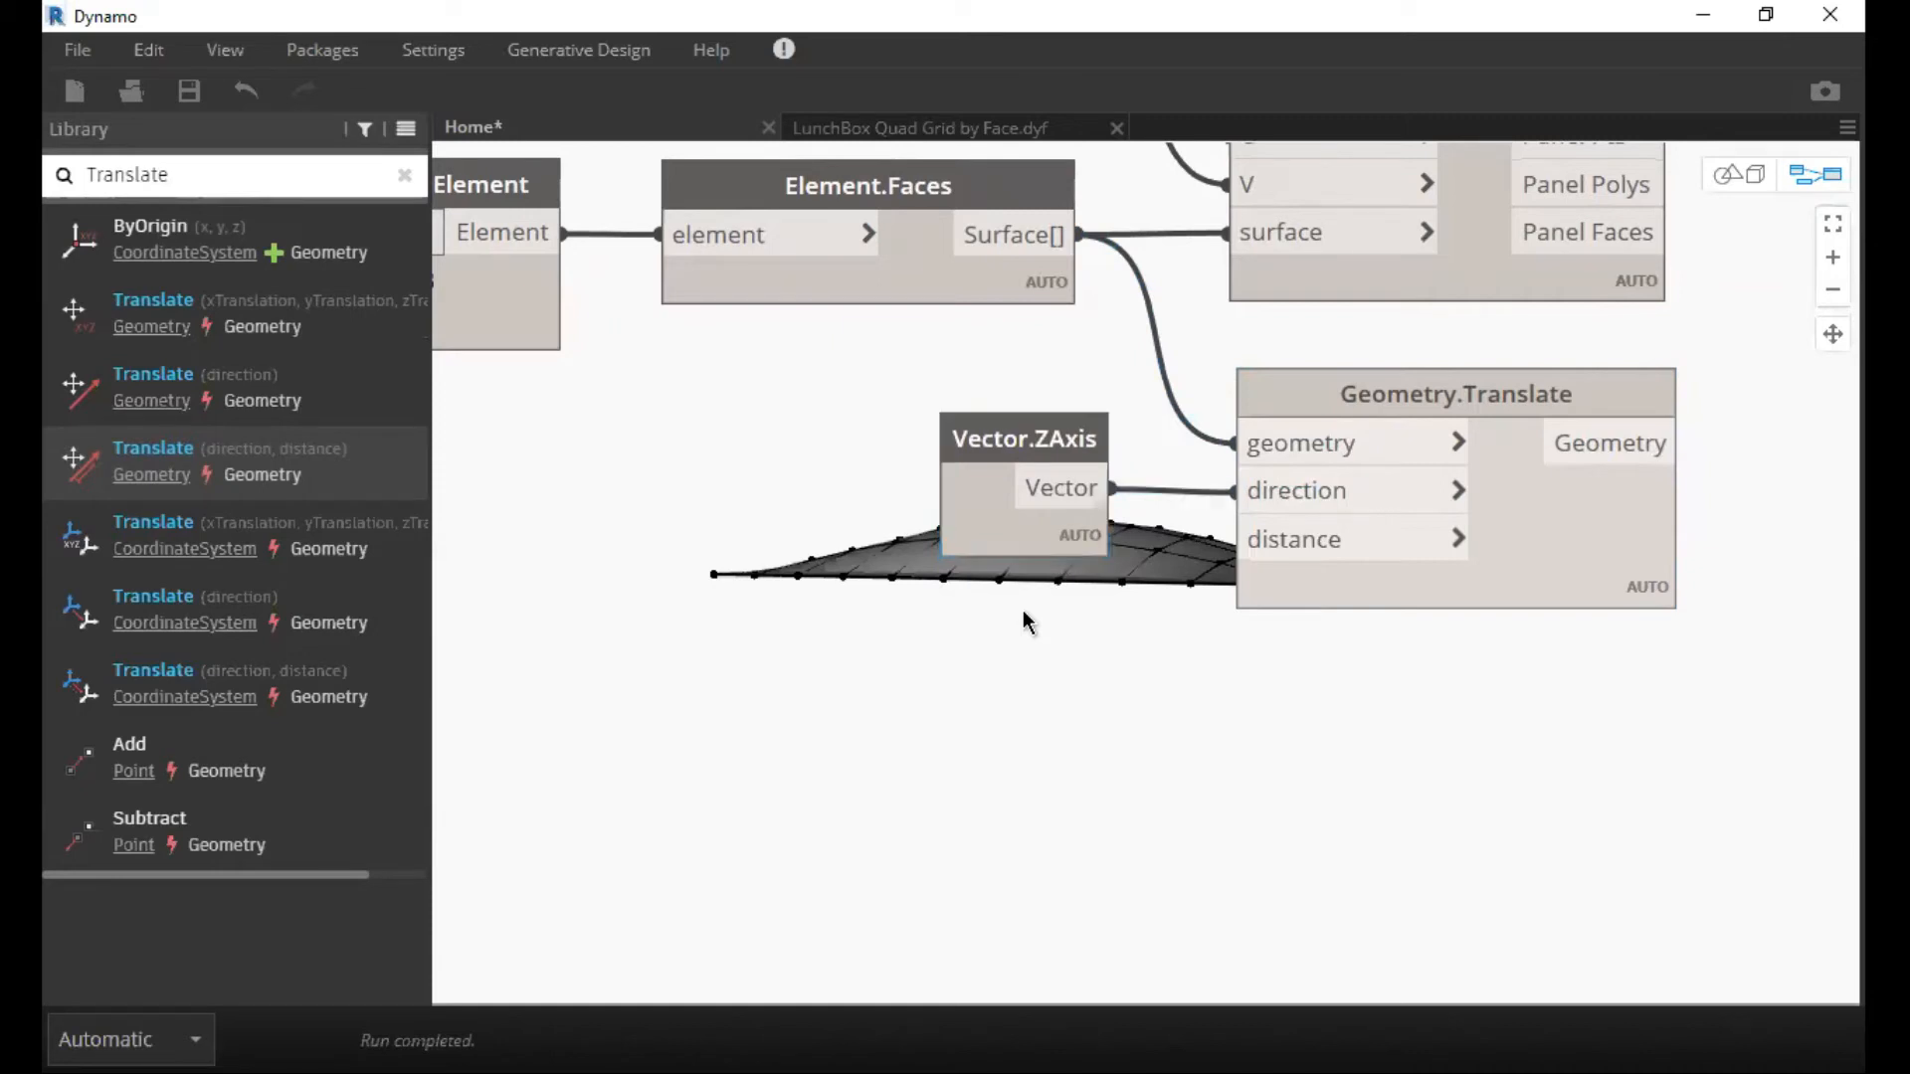
pyautogui.doubleClick(1028, 623)
pyautogui.moveTo(1029, 607); pyautogui.dragTo(979, 624)
pyautogui.click(945, 648)
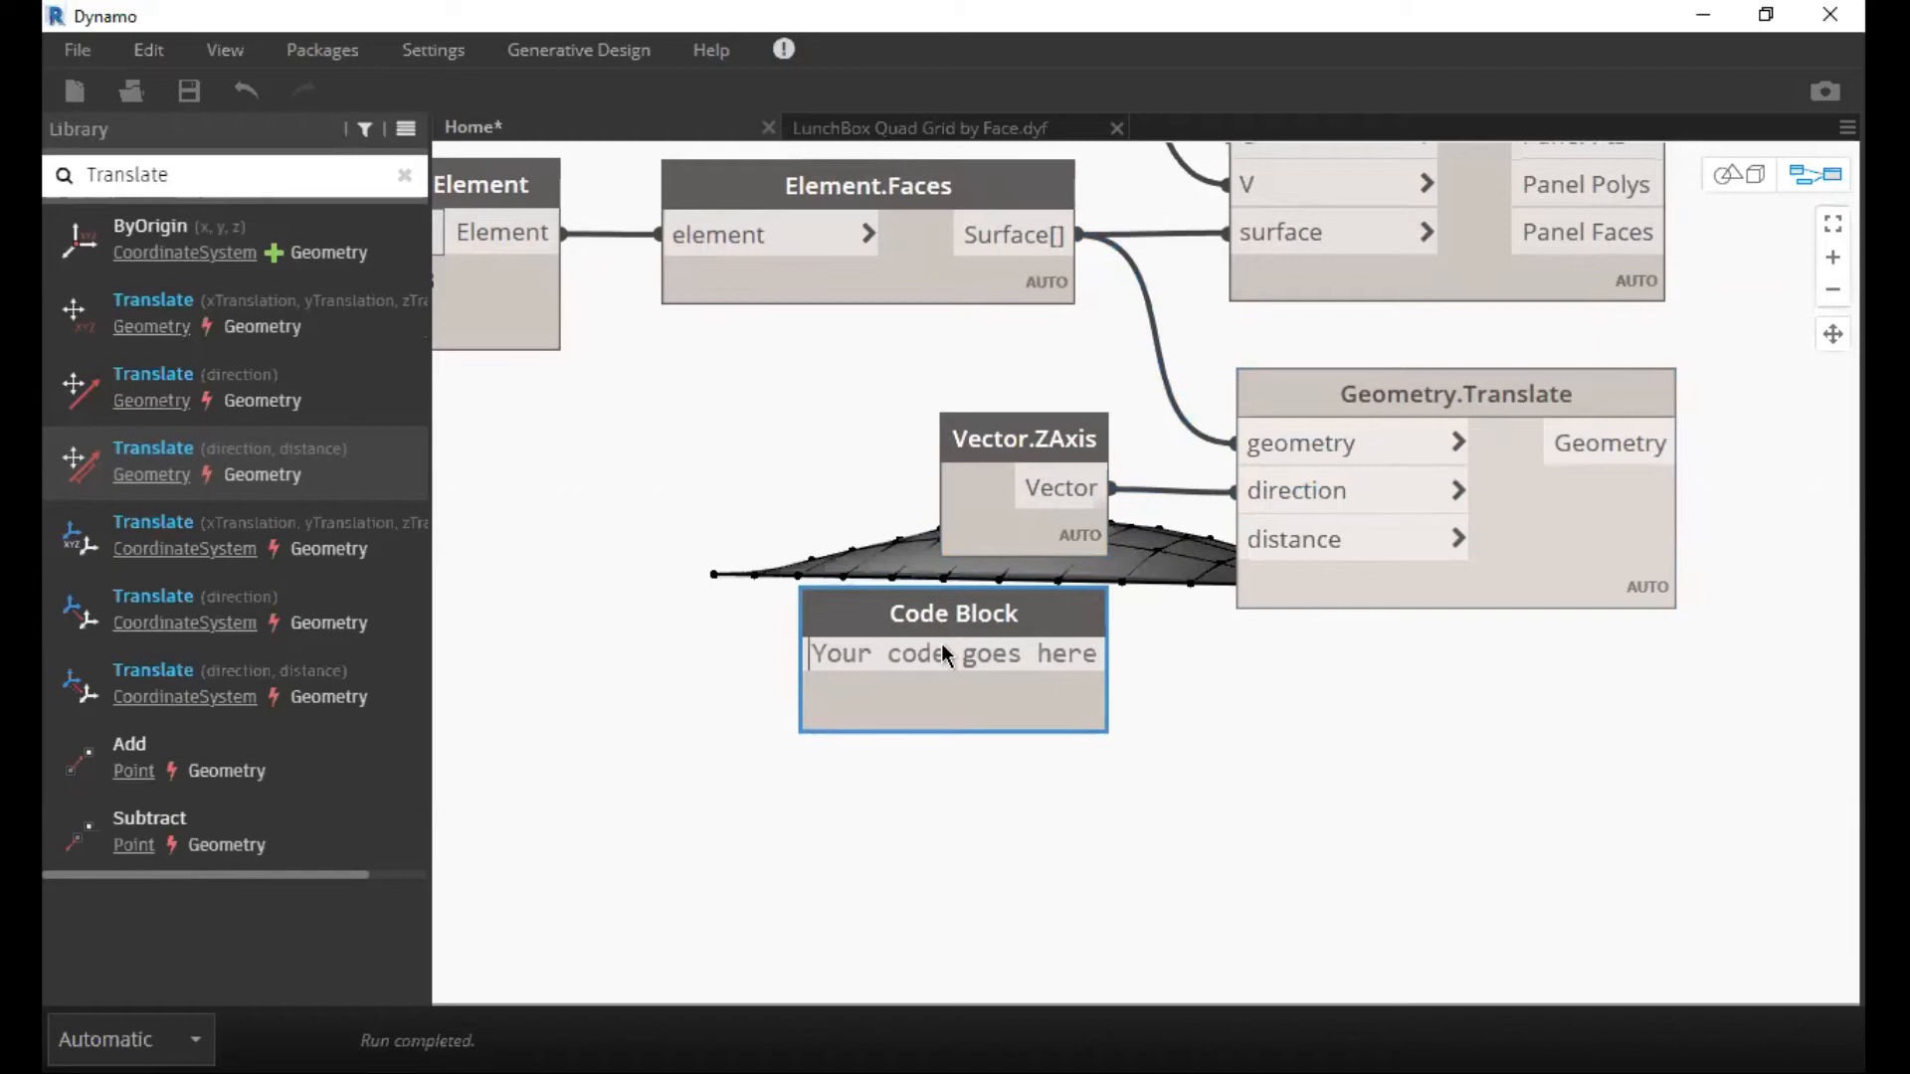
pyautogui.write('0.')
pyautogui.write('250')
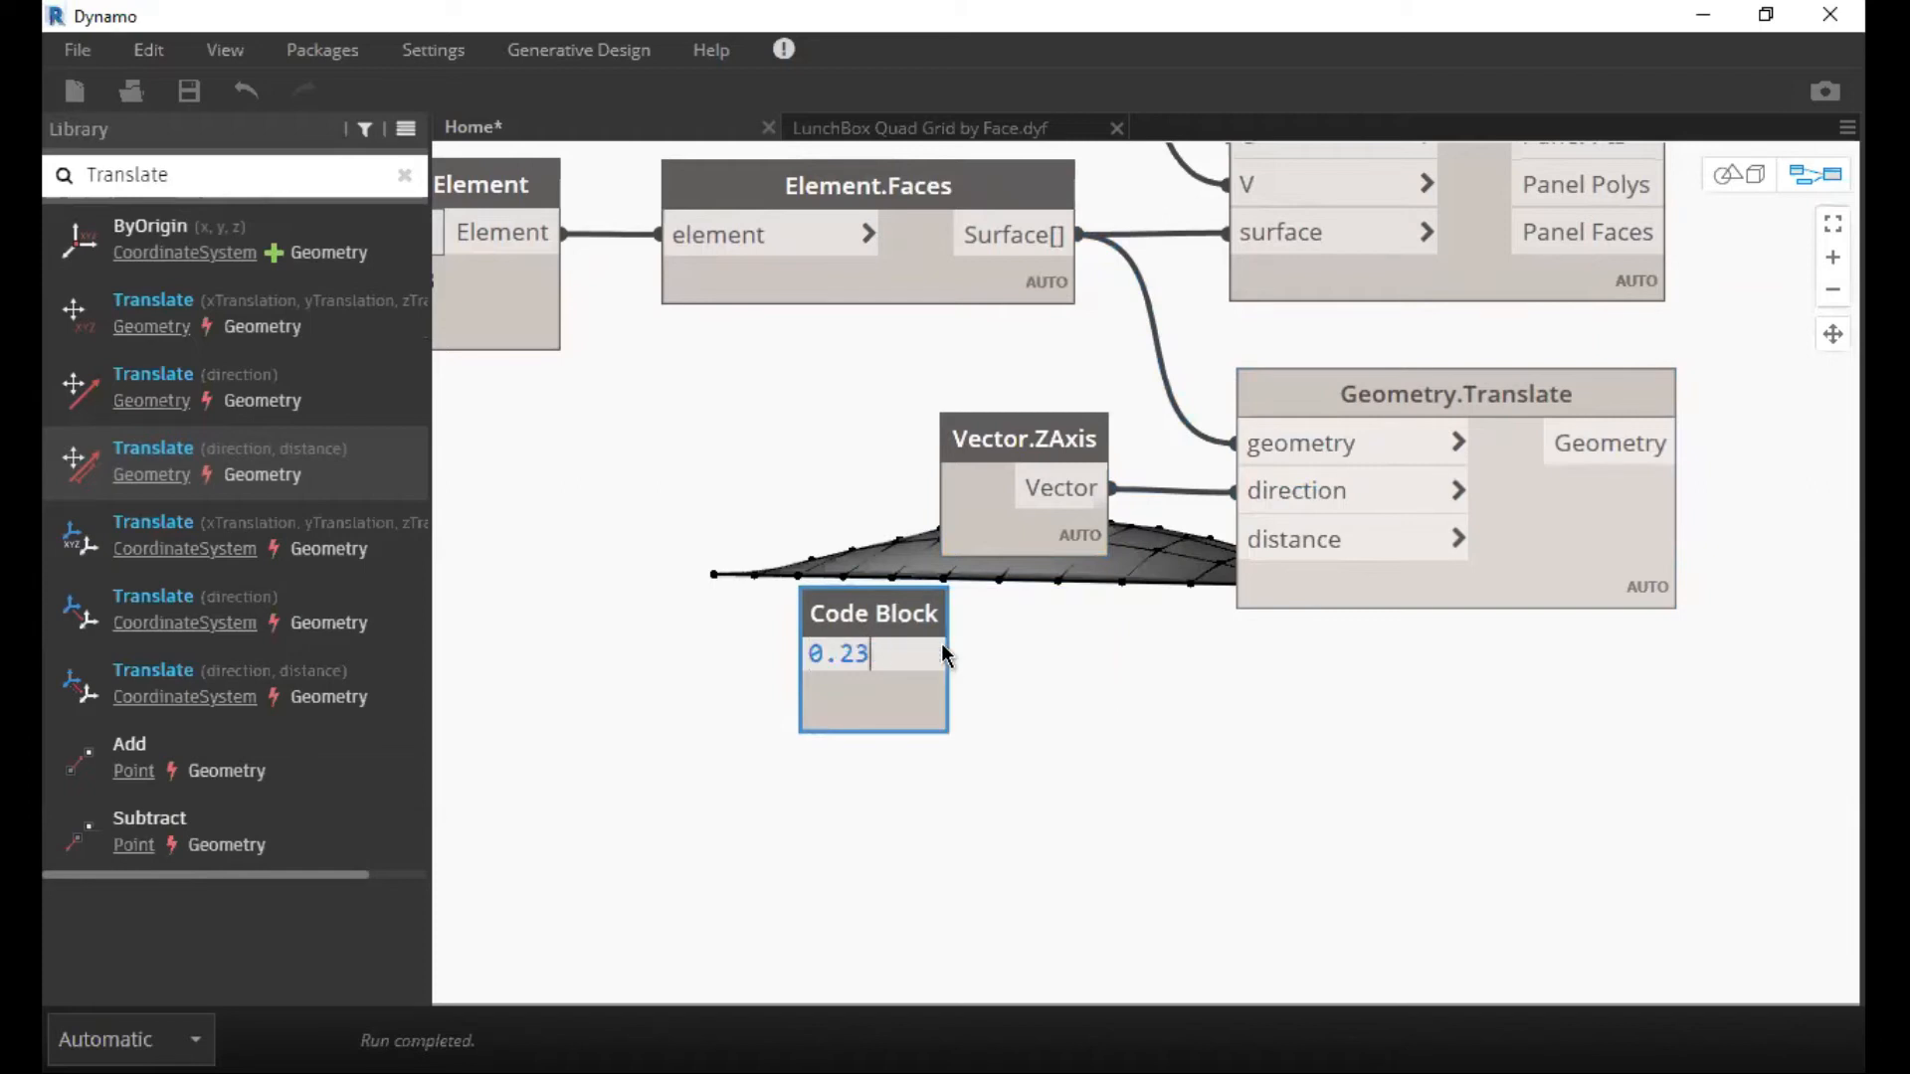
pyautogui.click(1018, 657)
pyautogui.moveTo(904, 622); pyautogui.dragTo(1238, 539)
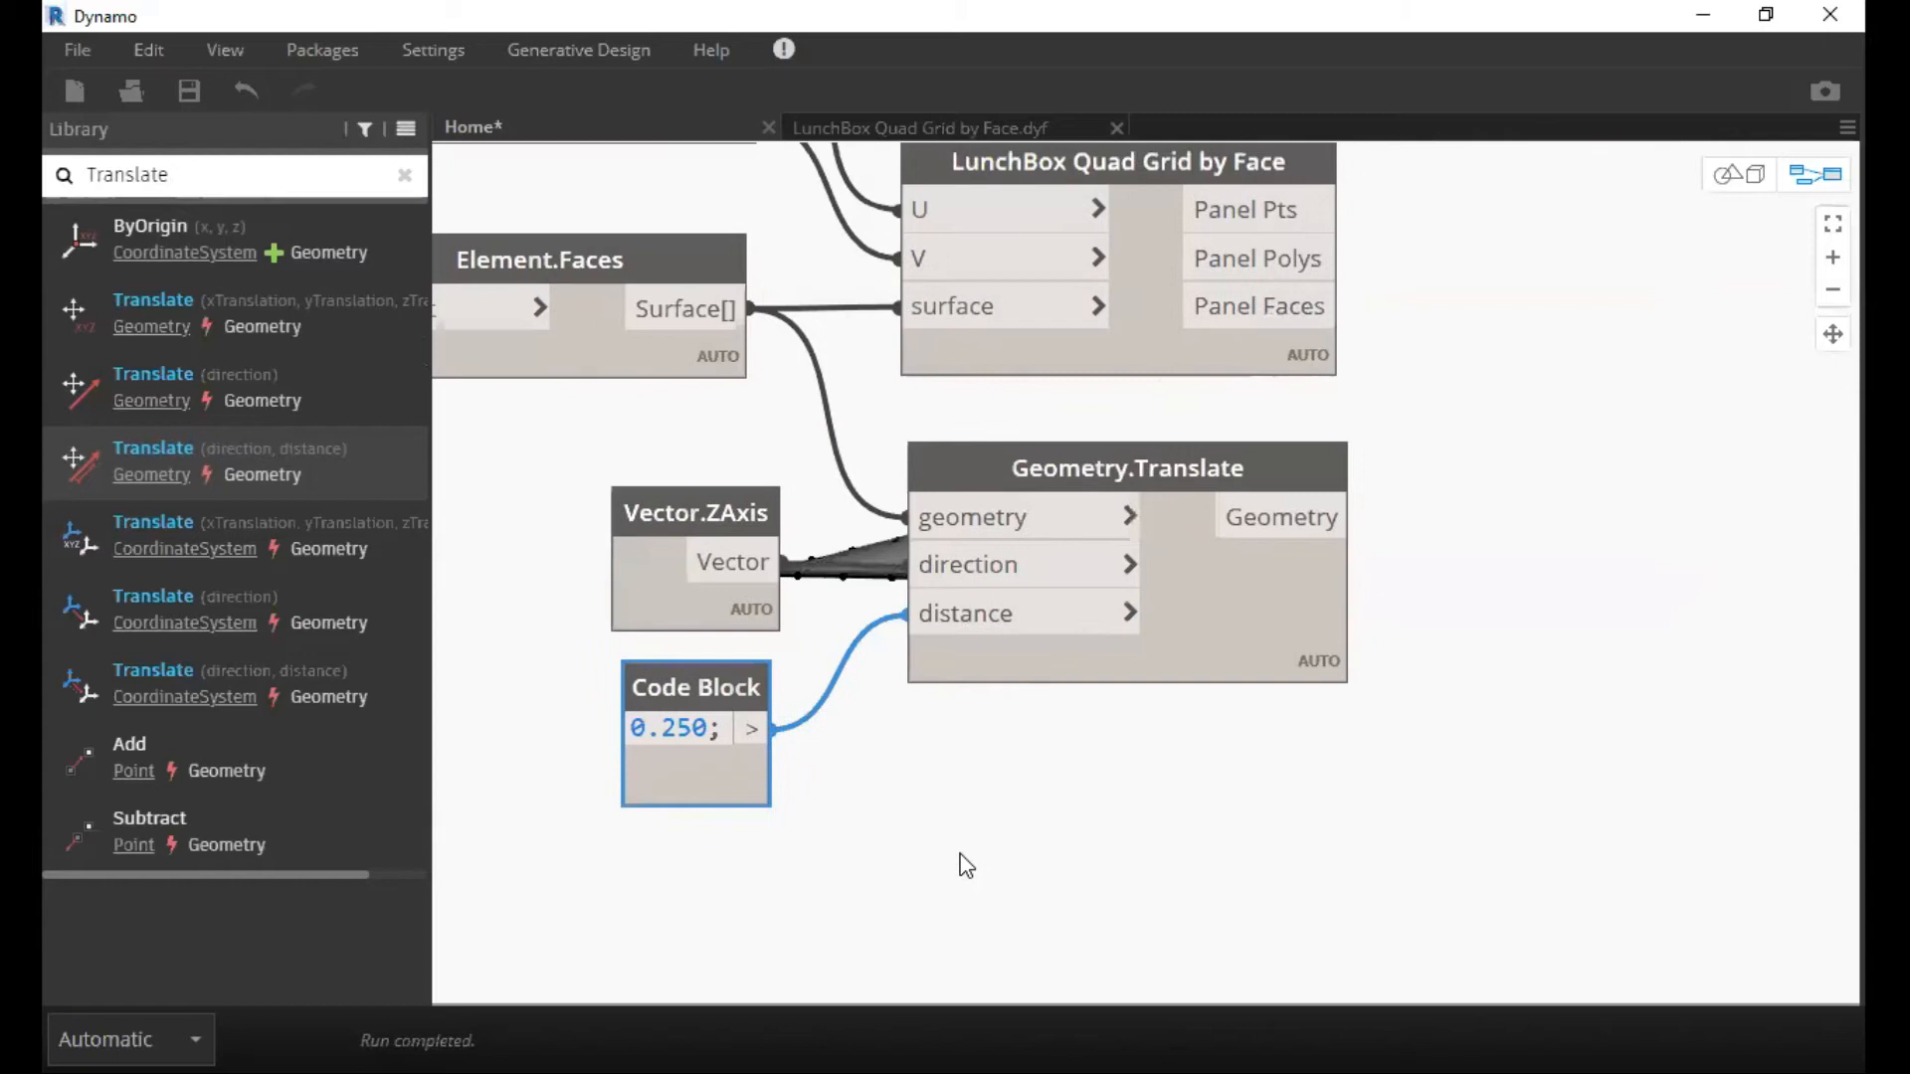
# Examine the translated roof surface over the grid points in the 3D background preview and return to the node graph.
pyautogui.moveTo(960, 853); pyautogui.dragTo(896, 862, button='middle')
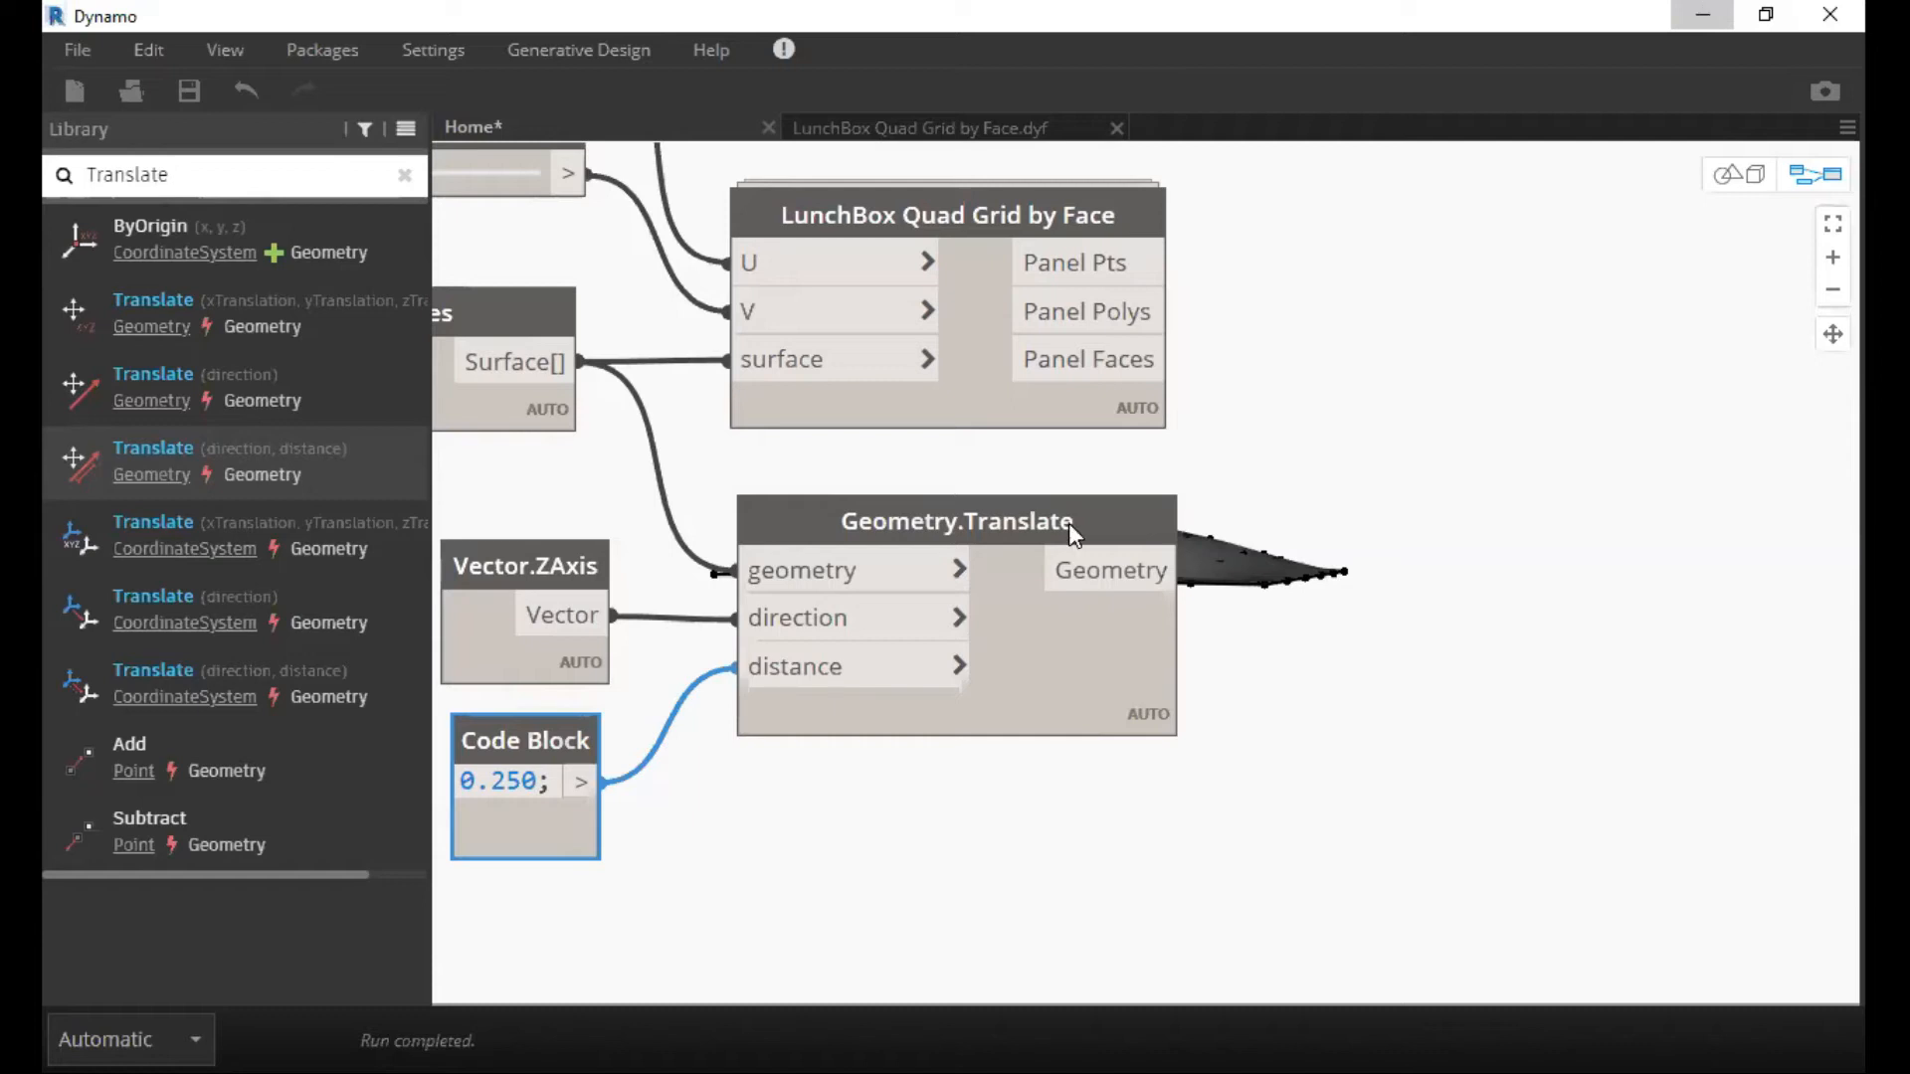
pyautogui.moveTo(1069, 522); pyautogui.dragTo(875, 650, button='middle')
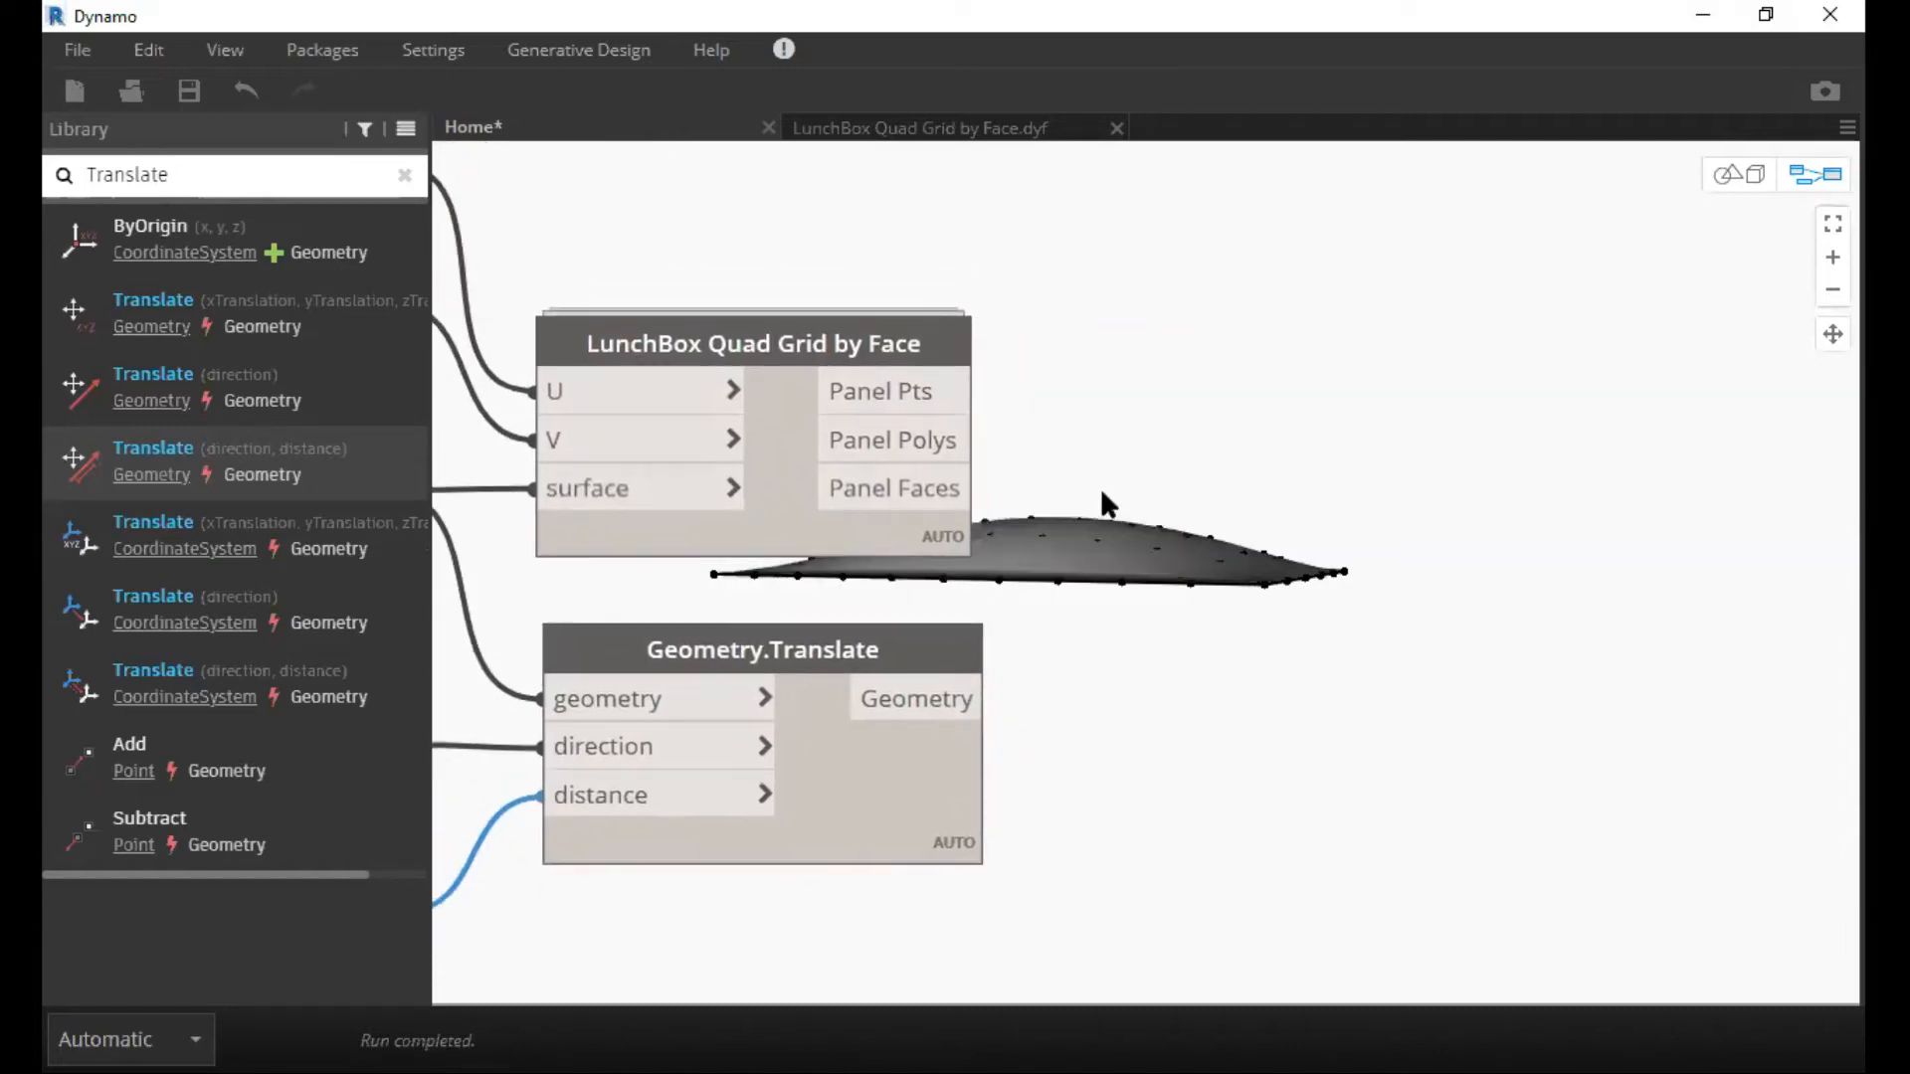
pyautogui.hotkey('ctrl', 'b')
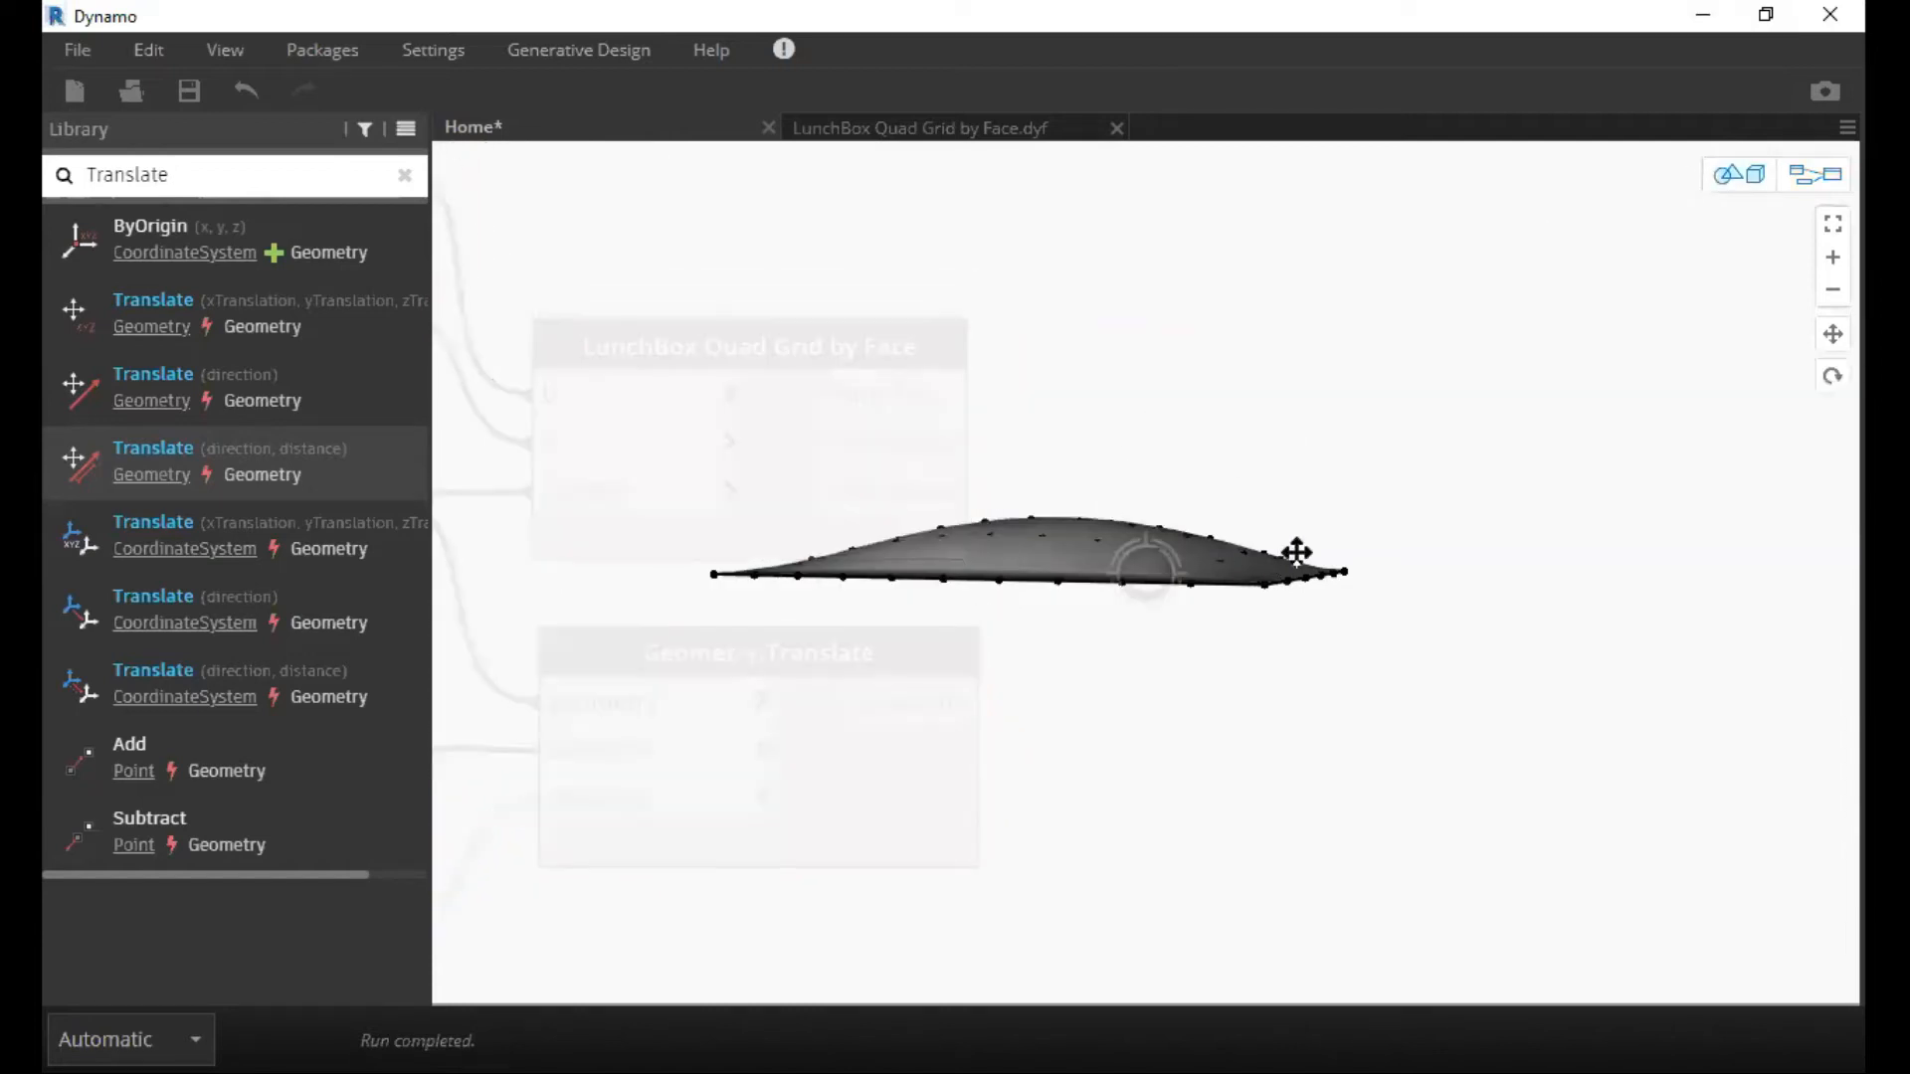
pyautogui.moveTo(1296, 552); pyautogui.dragTo(1261, 637, button='right')
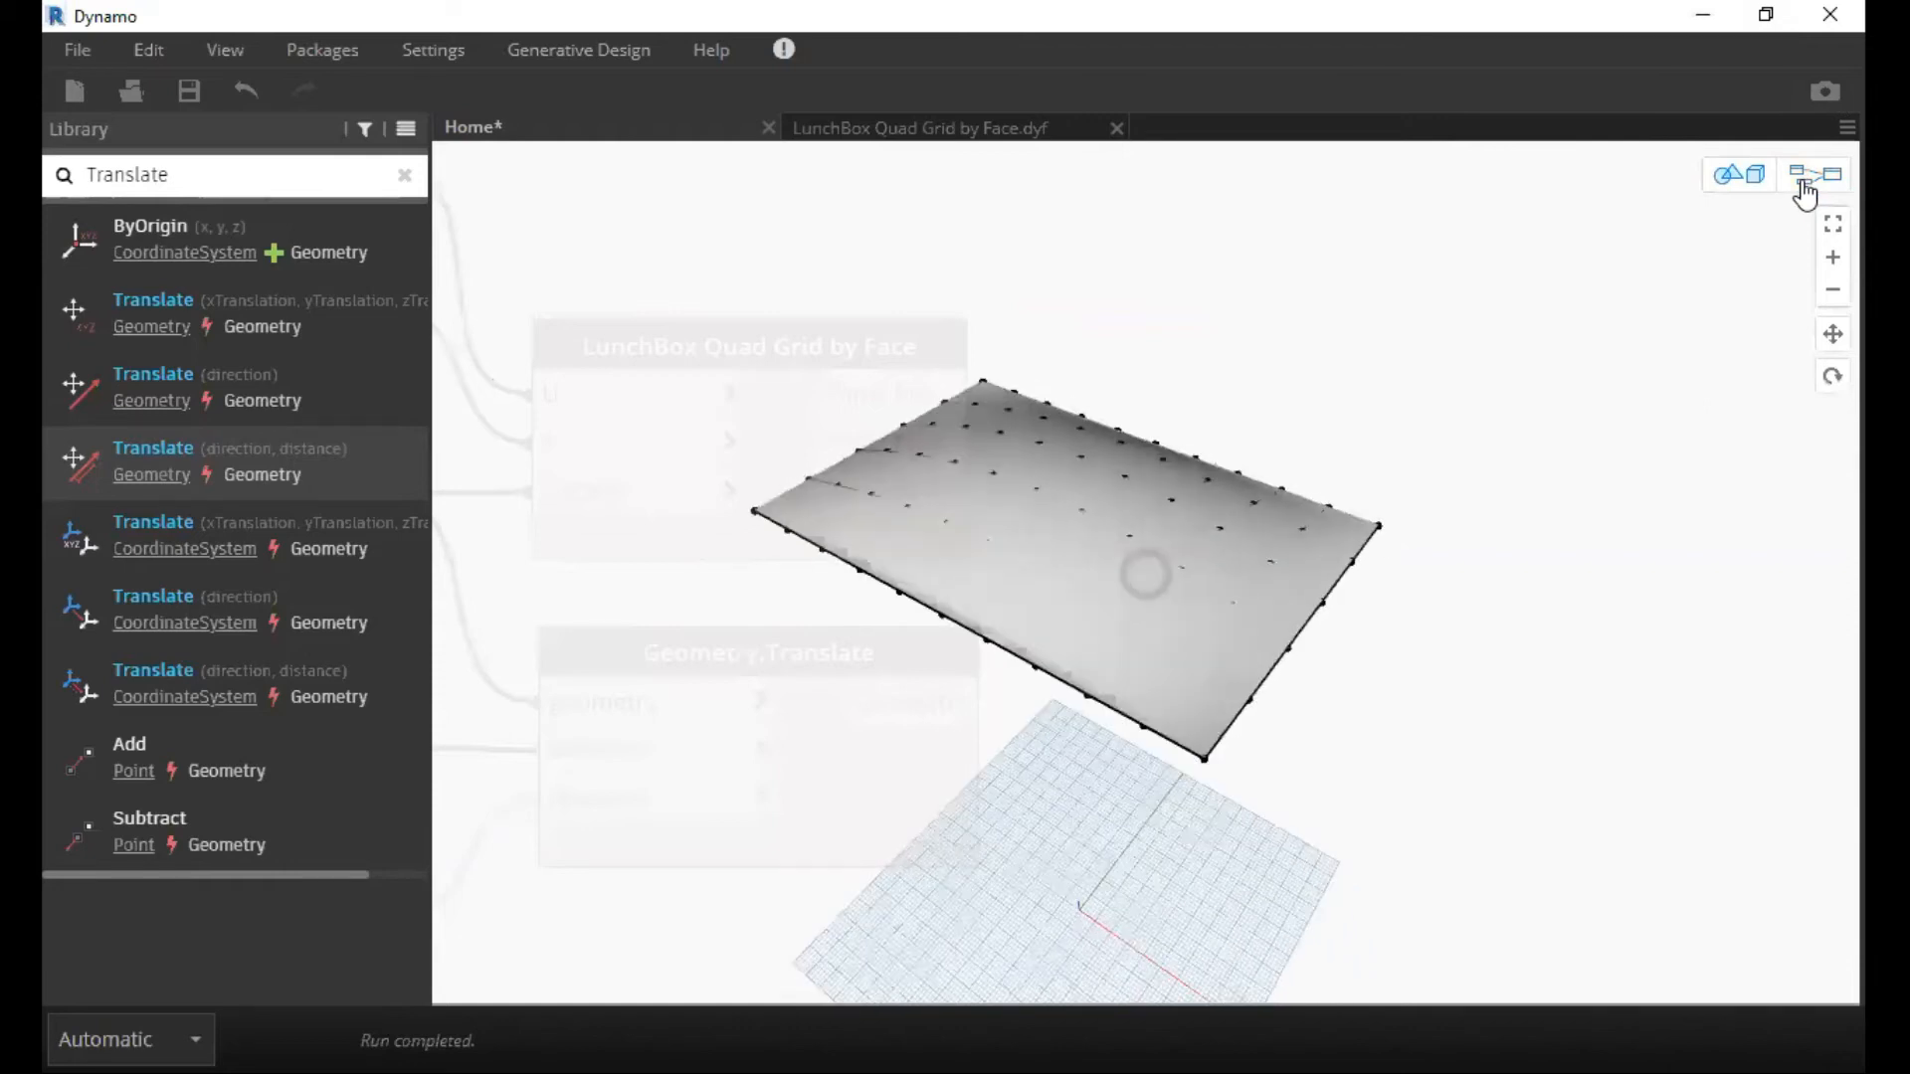
pyautogui.moveTo(1251, 393); pyautogui.dragTo(1278, 436, button='right')
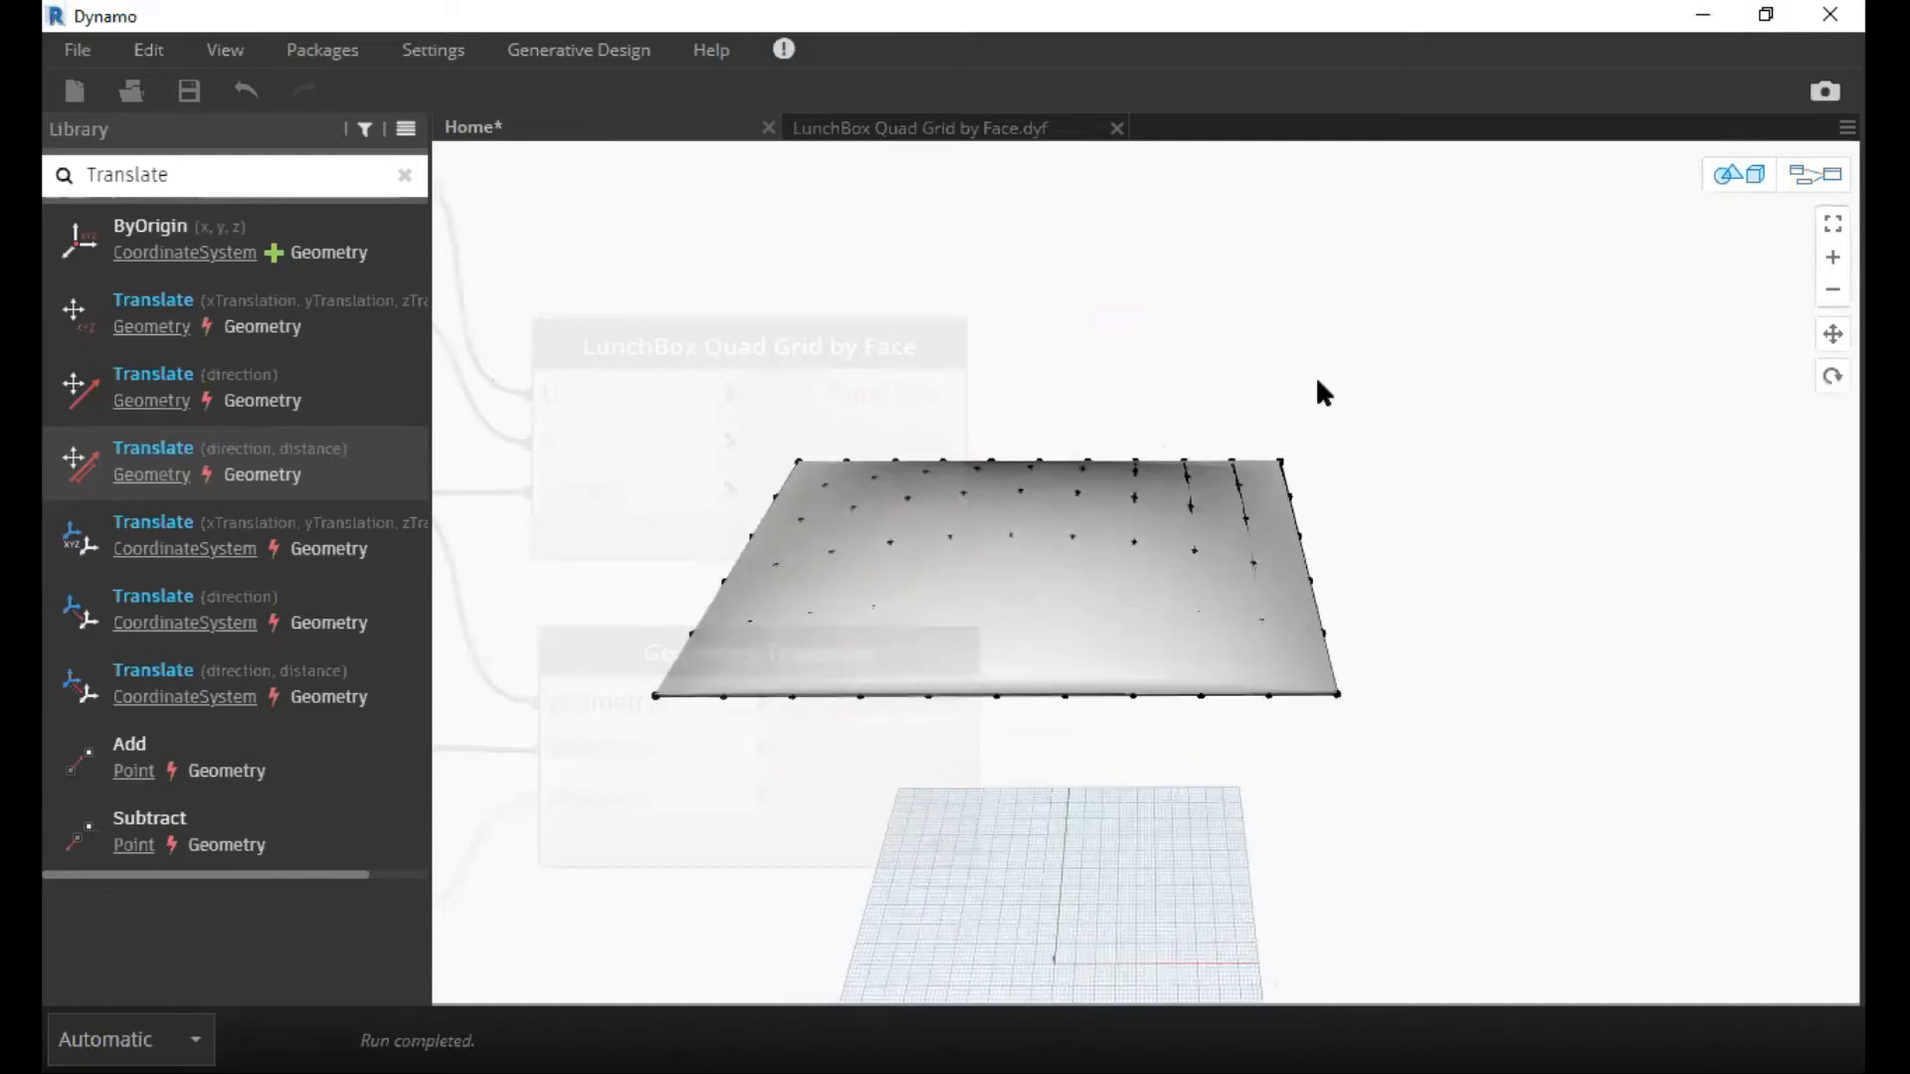
pyautogui.hotkey('ctrl', 'b')
# Duplicate the LunchBox Quad Grid by Face node and place the copy directly above the original.
pyautogui.scroll(-2, 1305, 462)
pyautogui.moveTo(1557, 515); pyautogui.dragTo(1554, 551, button='middle')
pyautogui.moveTo(1050, 334); pyautogui.dragTo(1155, 400, button='middle')
pyautogui.click(1250, 408)
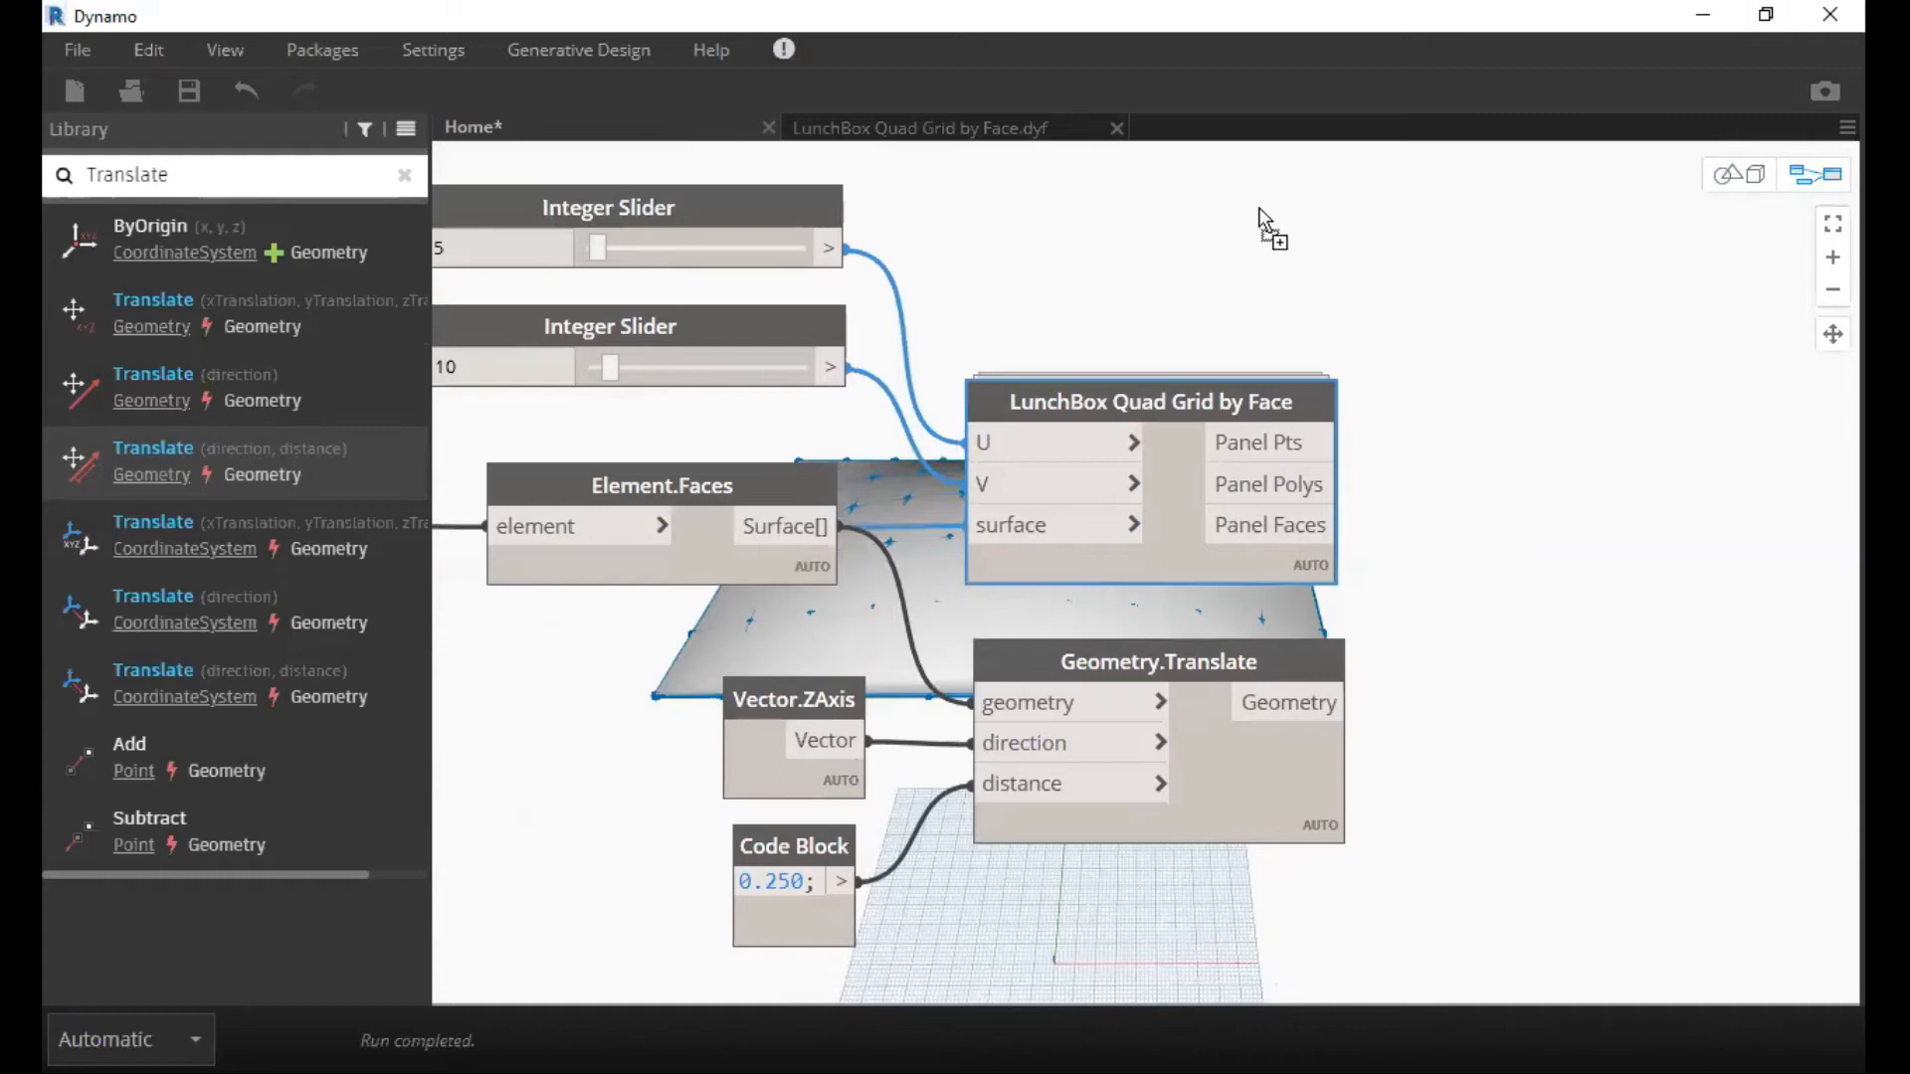
pyautogui.hotkey('ctrl', 'v')
pyautogui.moveTo(1600, 403); pyautogui.dragTo(1238, 163)
pyautogui.moveTo(1091, 153); pyautogui.dragTo(1152, 161)
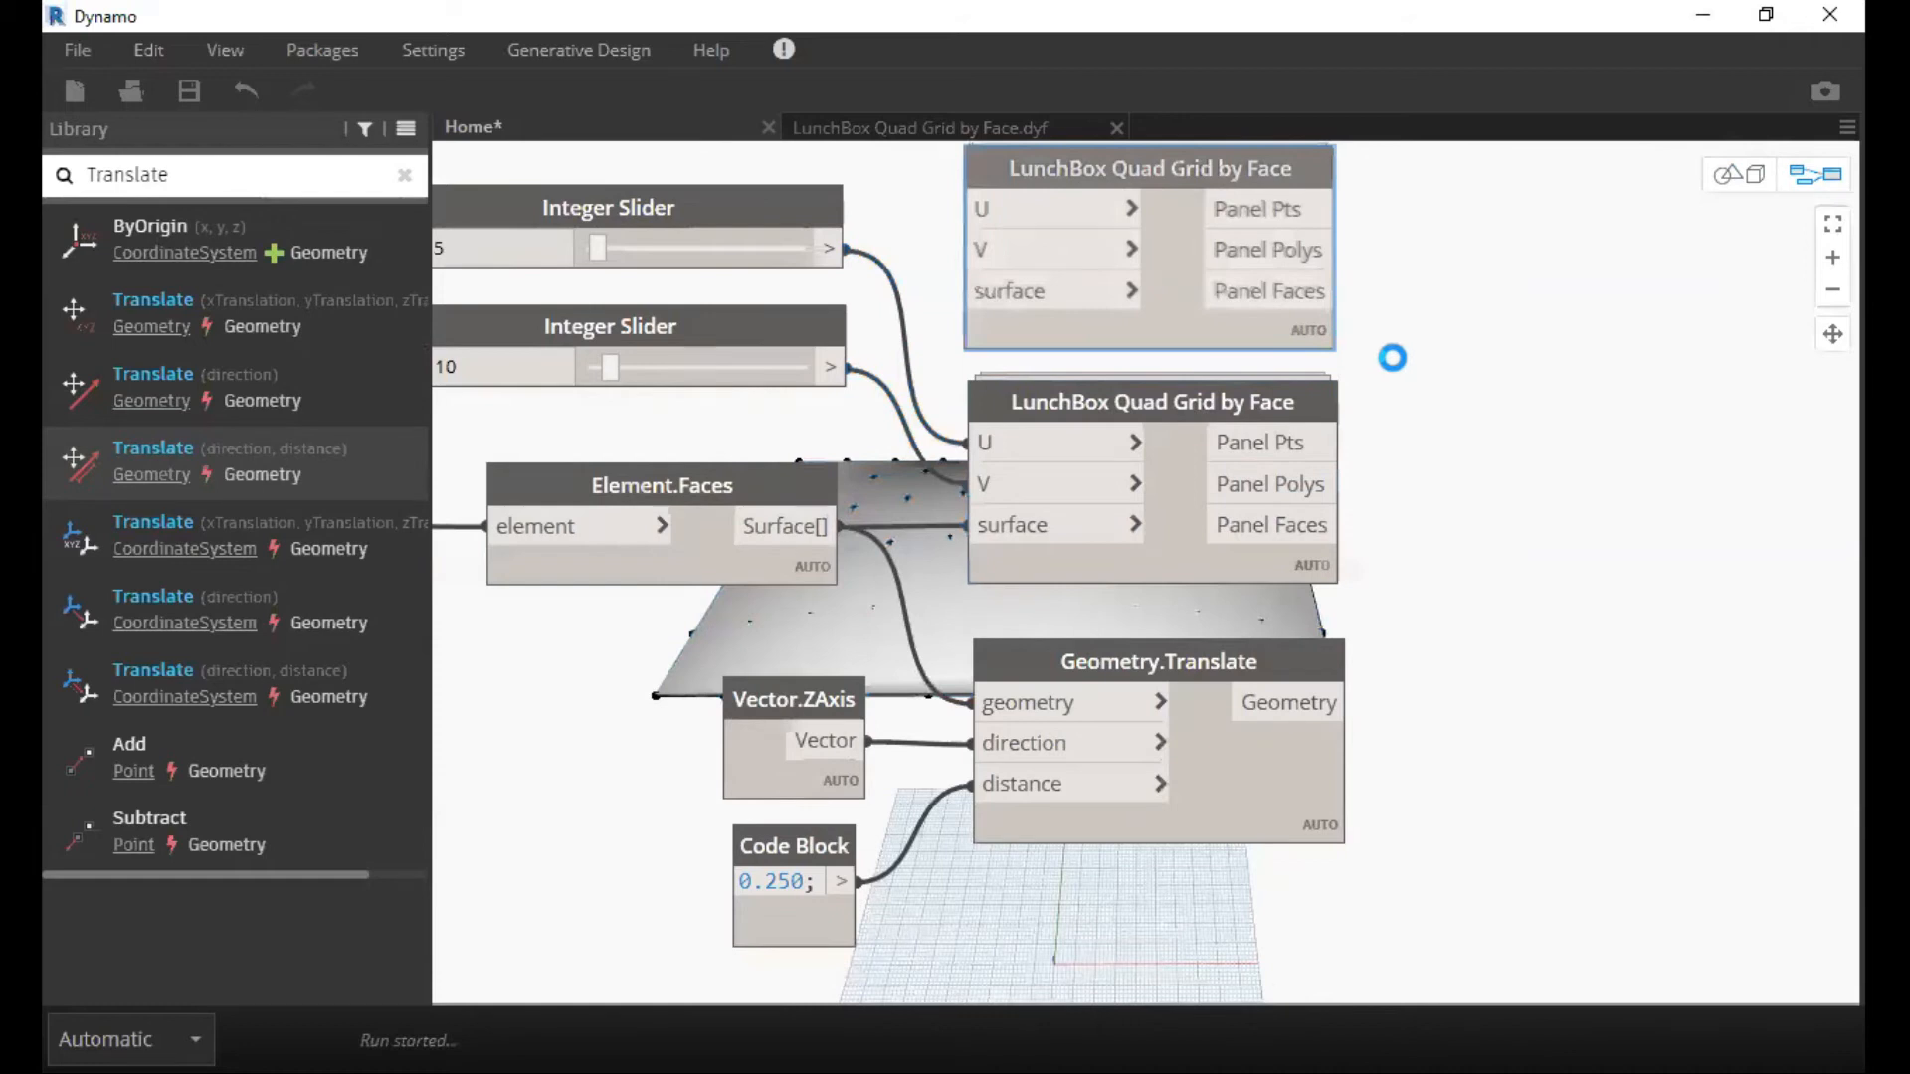
# Line up the two LunchBox Quad Grid by Face nodes and the Geometry.Translate node in one column.
pyautogui.moveTo(1392, 366); pyautogui.dragTo(1411, 476, button='middle')
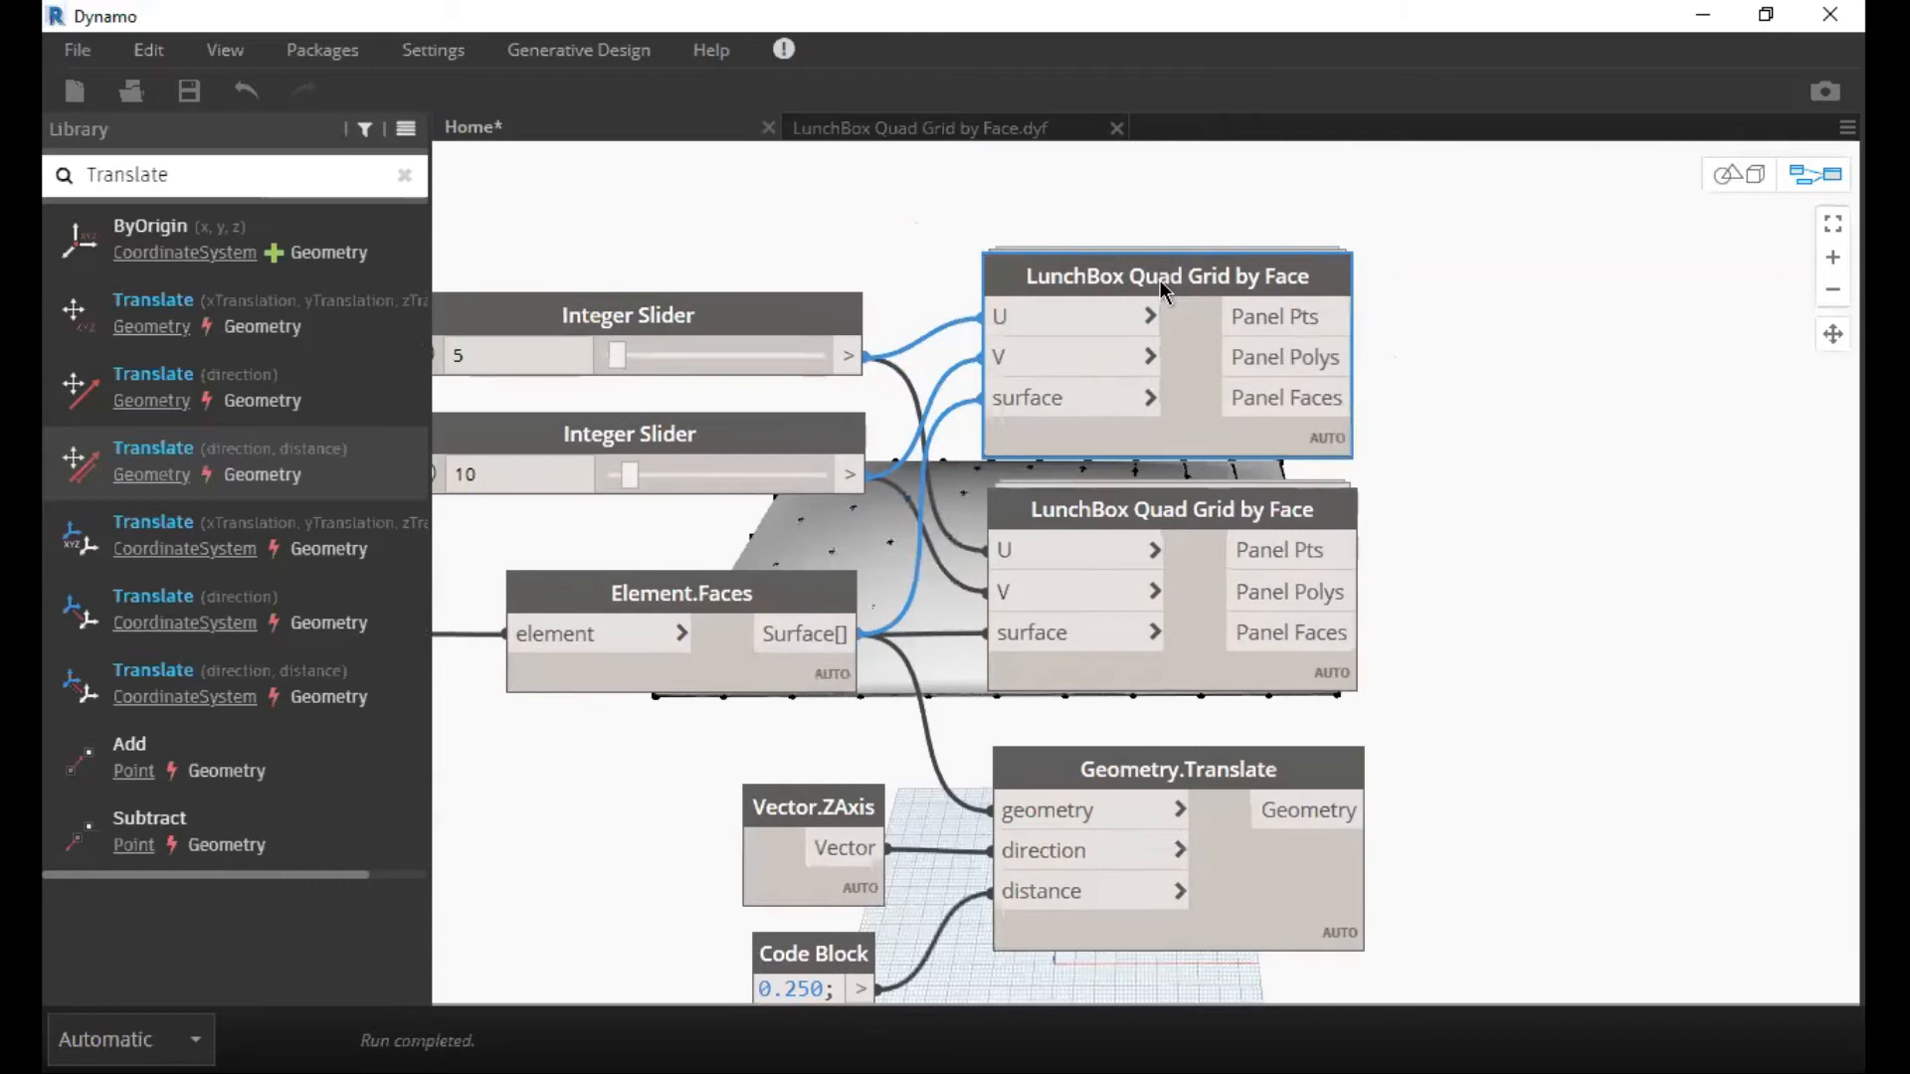
pyautogui.moveTo(1278, 358); pyautogui.dragTo(1716, 227)
pyautogui.moveTo(1268, 350); pyautogui.dragTo(1255, 534)
pyautogui.moveTo(1621, 216); pyautogui.dragTo(1178, 288)
pyautogui.click(1208, 494)
pyautogui.moveTo(1230, 641); pyautogui.dragTo(1140, 447, button='middle')
pyautogui.moveTo(1291, 867); pyautogui.dragTo(1074, 205)
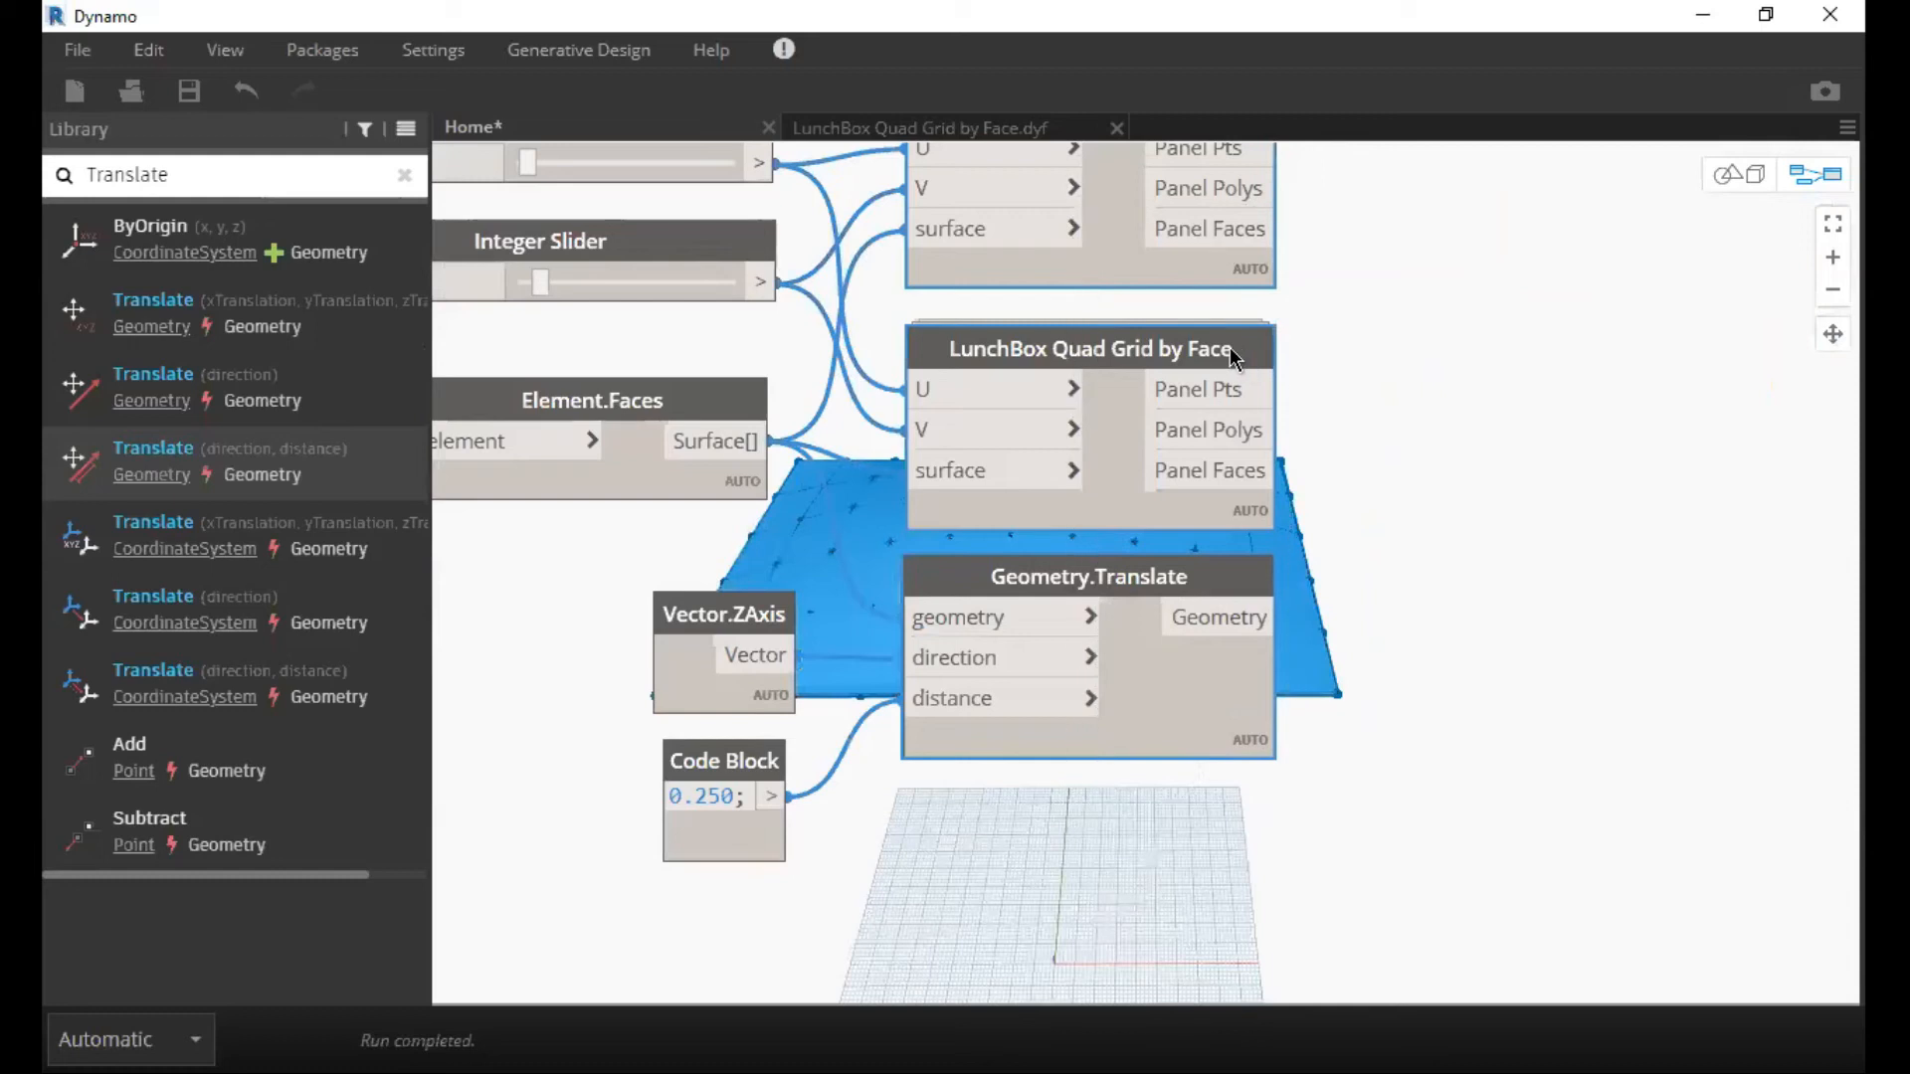
pyautogui.moveTo(1206, 235); pyautogui.dragTo(1221, 362, button='middle')
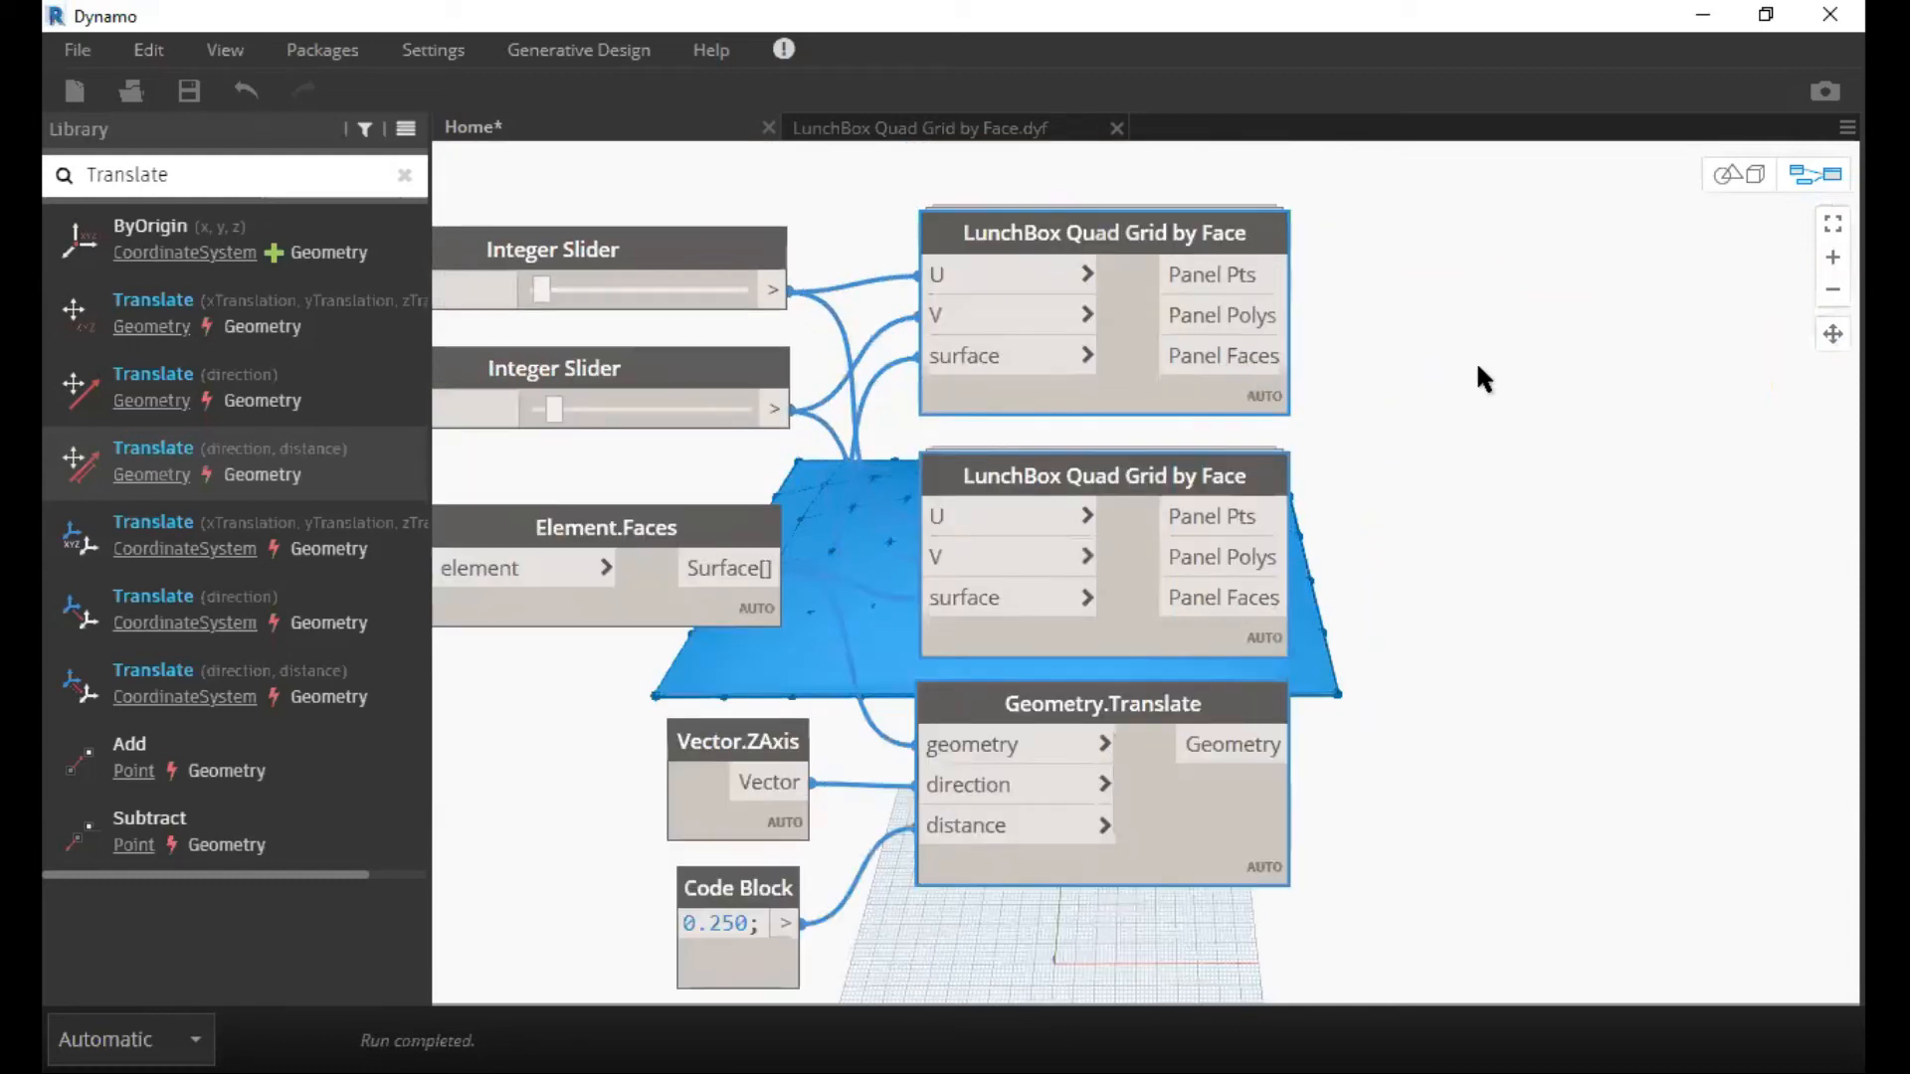
# Move both LunchBox Quad Grid by Face nodes farther above Geometry.Translate and shift the upper one slightly higher.
pyautogui.moveTo(1489, 285); pyautogui.dragTo(1507, 419, button='middle')
pyautogui.click(1456, 621)
pyautogui.moveTo(1233, 608); pyautogui.dragTo(1283, 585)
pyautogui.click(1274, 362)
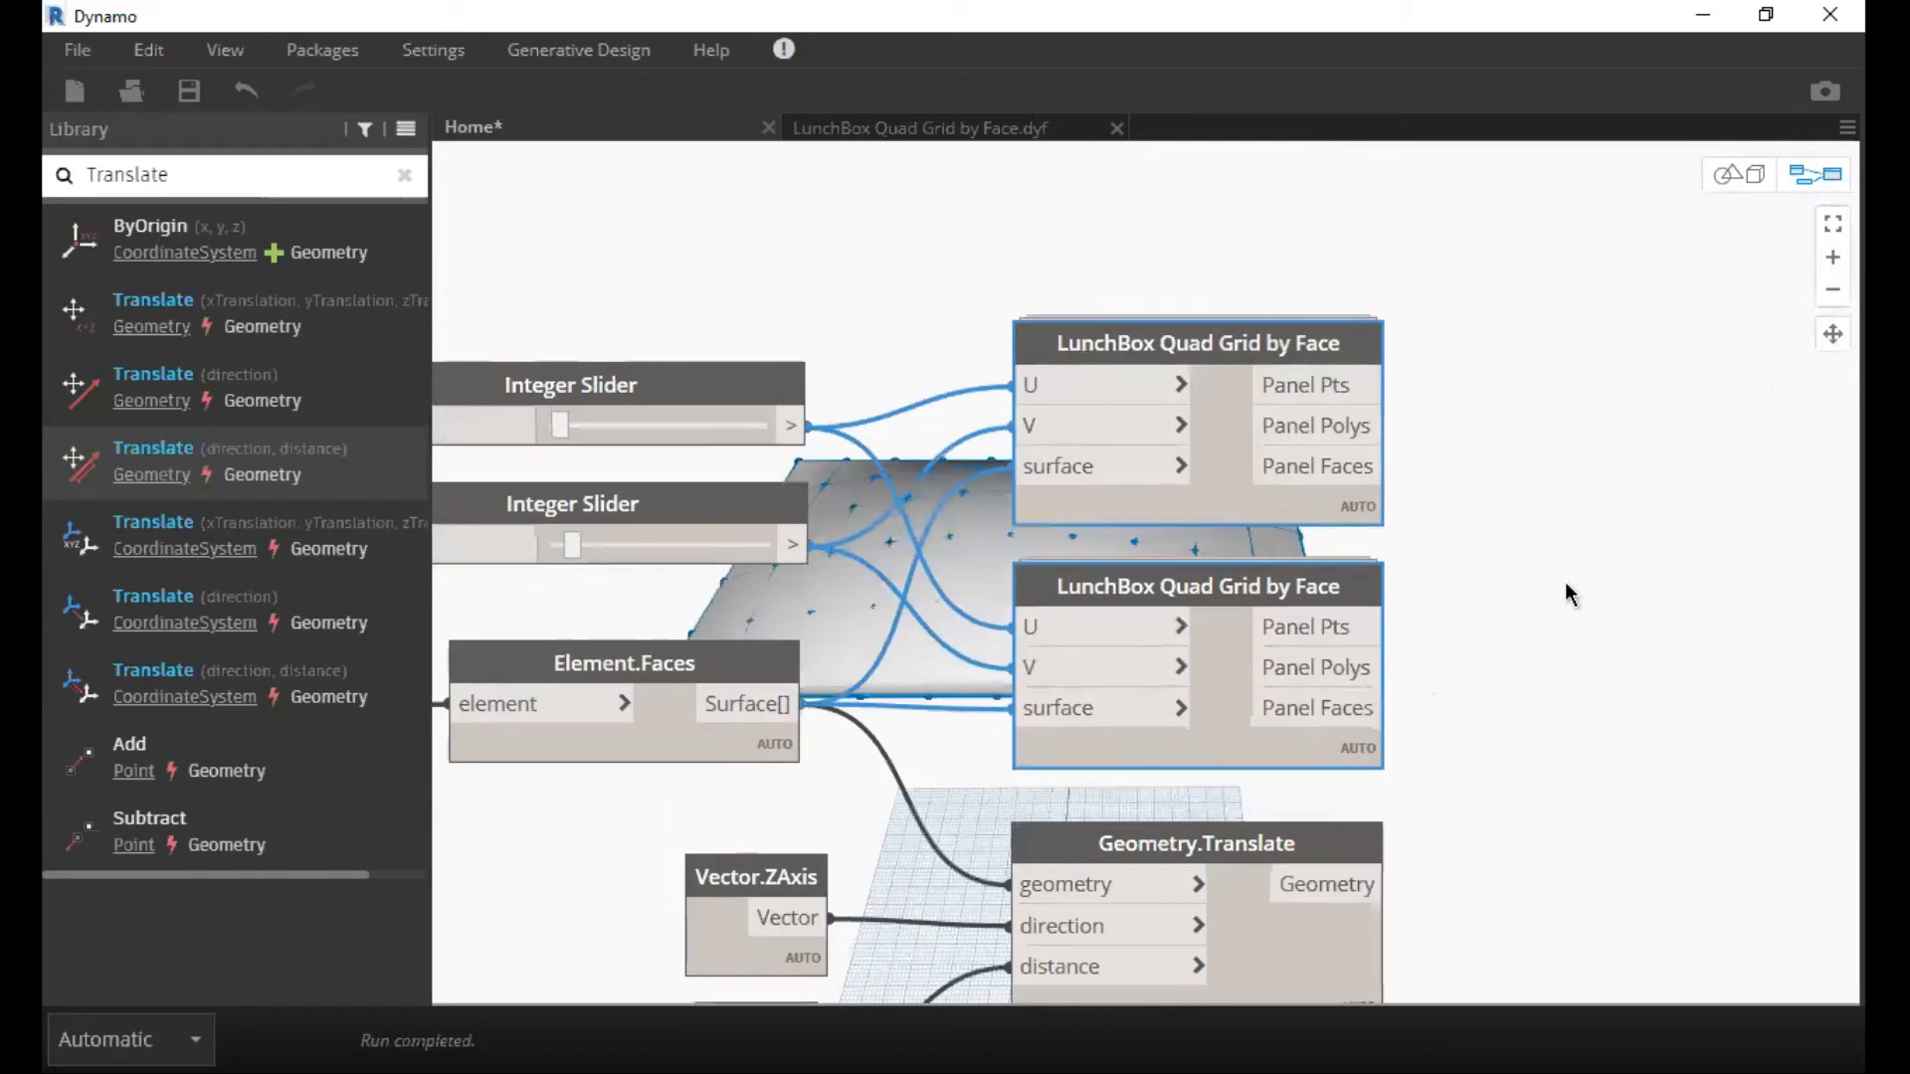
pyautogui.click(1478, 384)
pyautogui.moveTo(1298, 344); pyautogui.dragTo(1304, 331)
pyautogui.click(1304, 519)
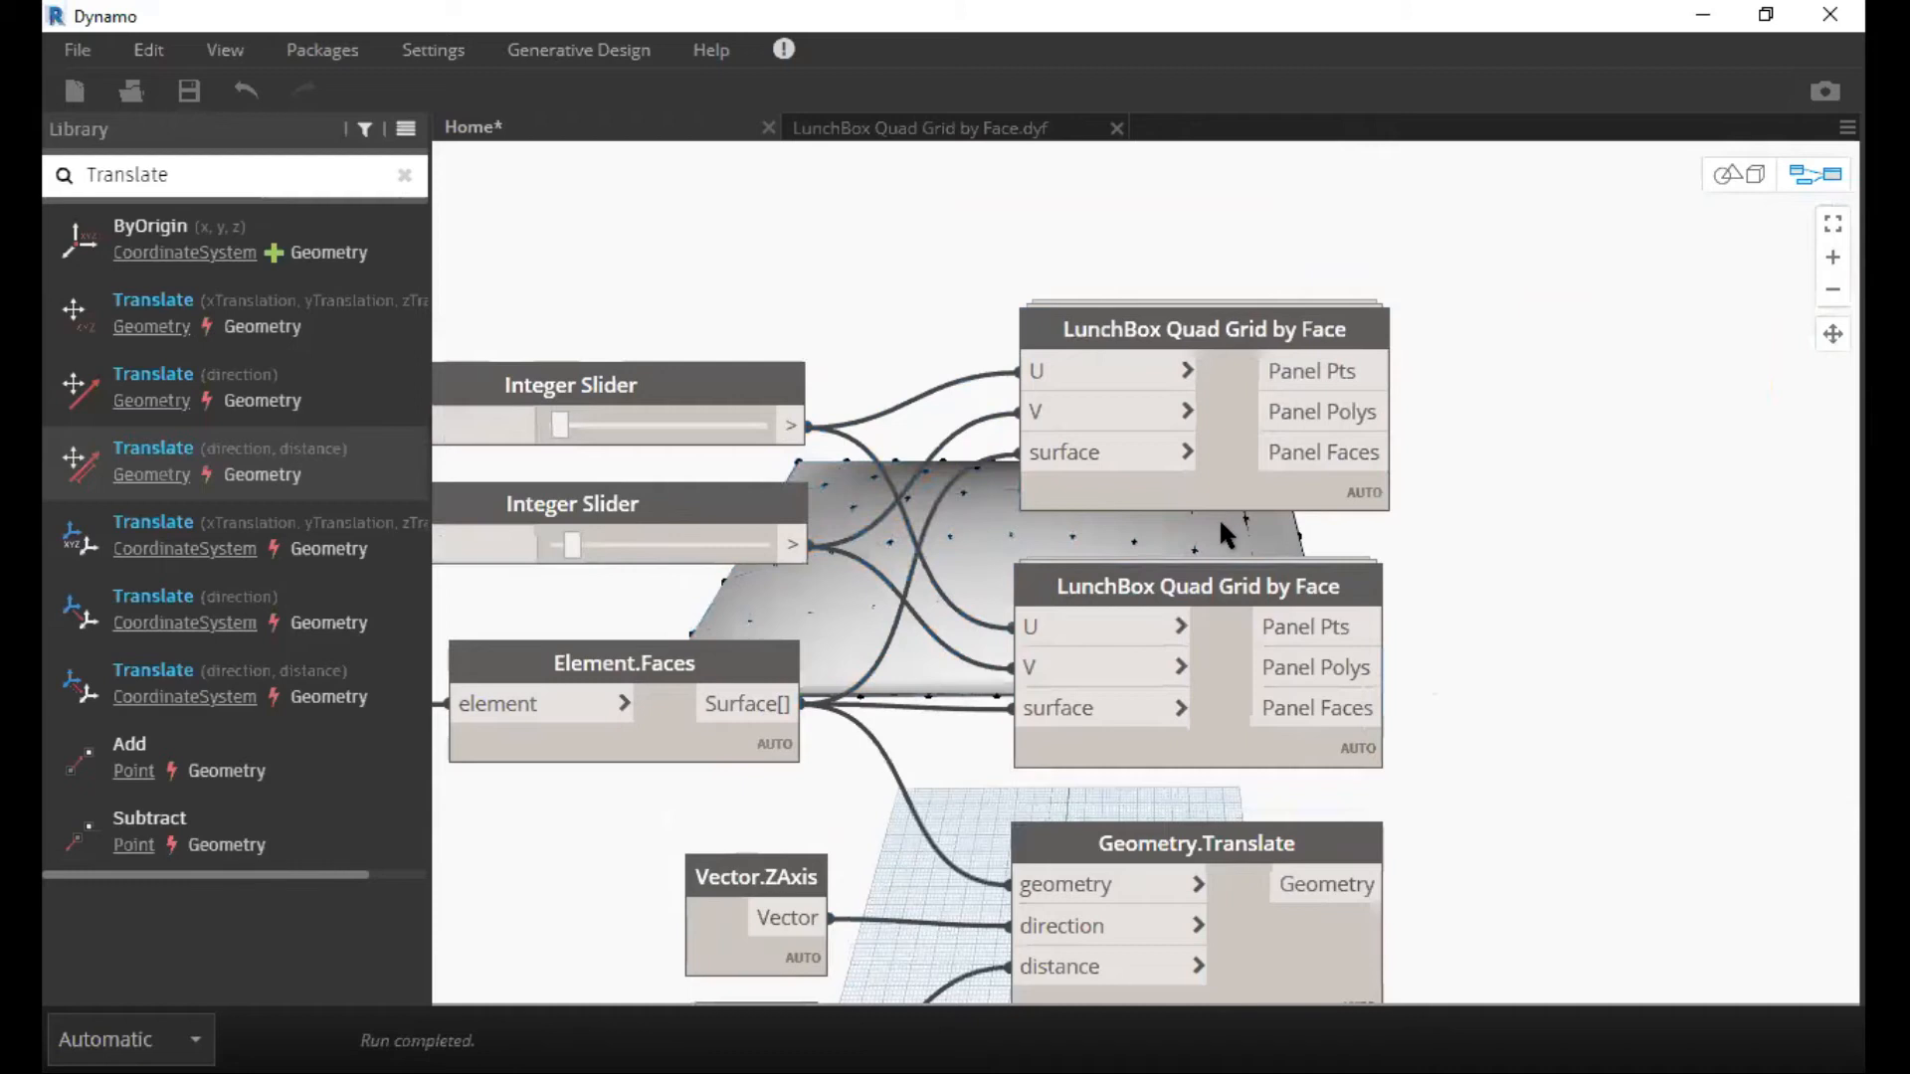
# Move the lower LunchBox Quad Grid by Face node out to the right of the Geometry.Translate node.
pyautogui.moveTo(1222, 521); pyautogui.dragTo(1054, 400, button='middle')
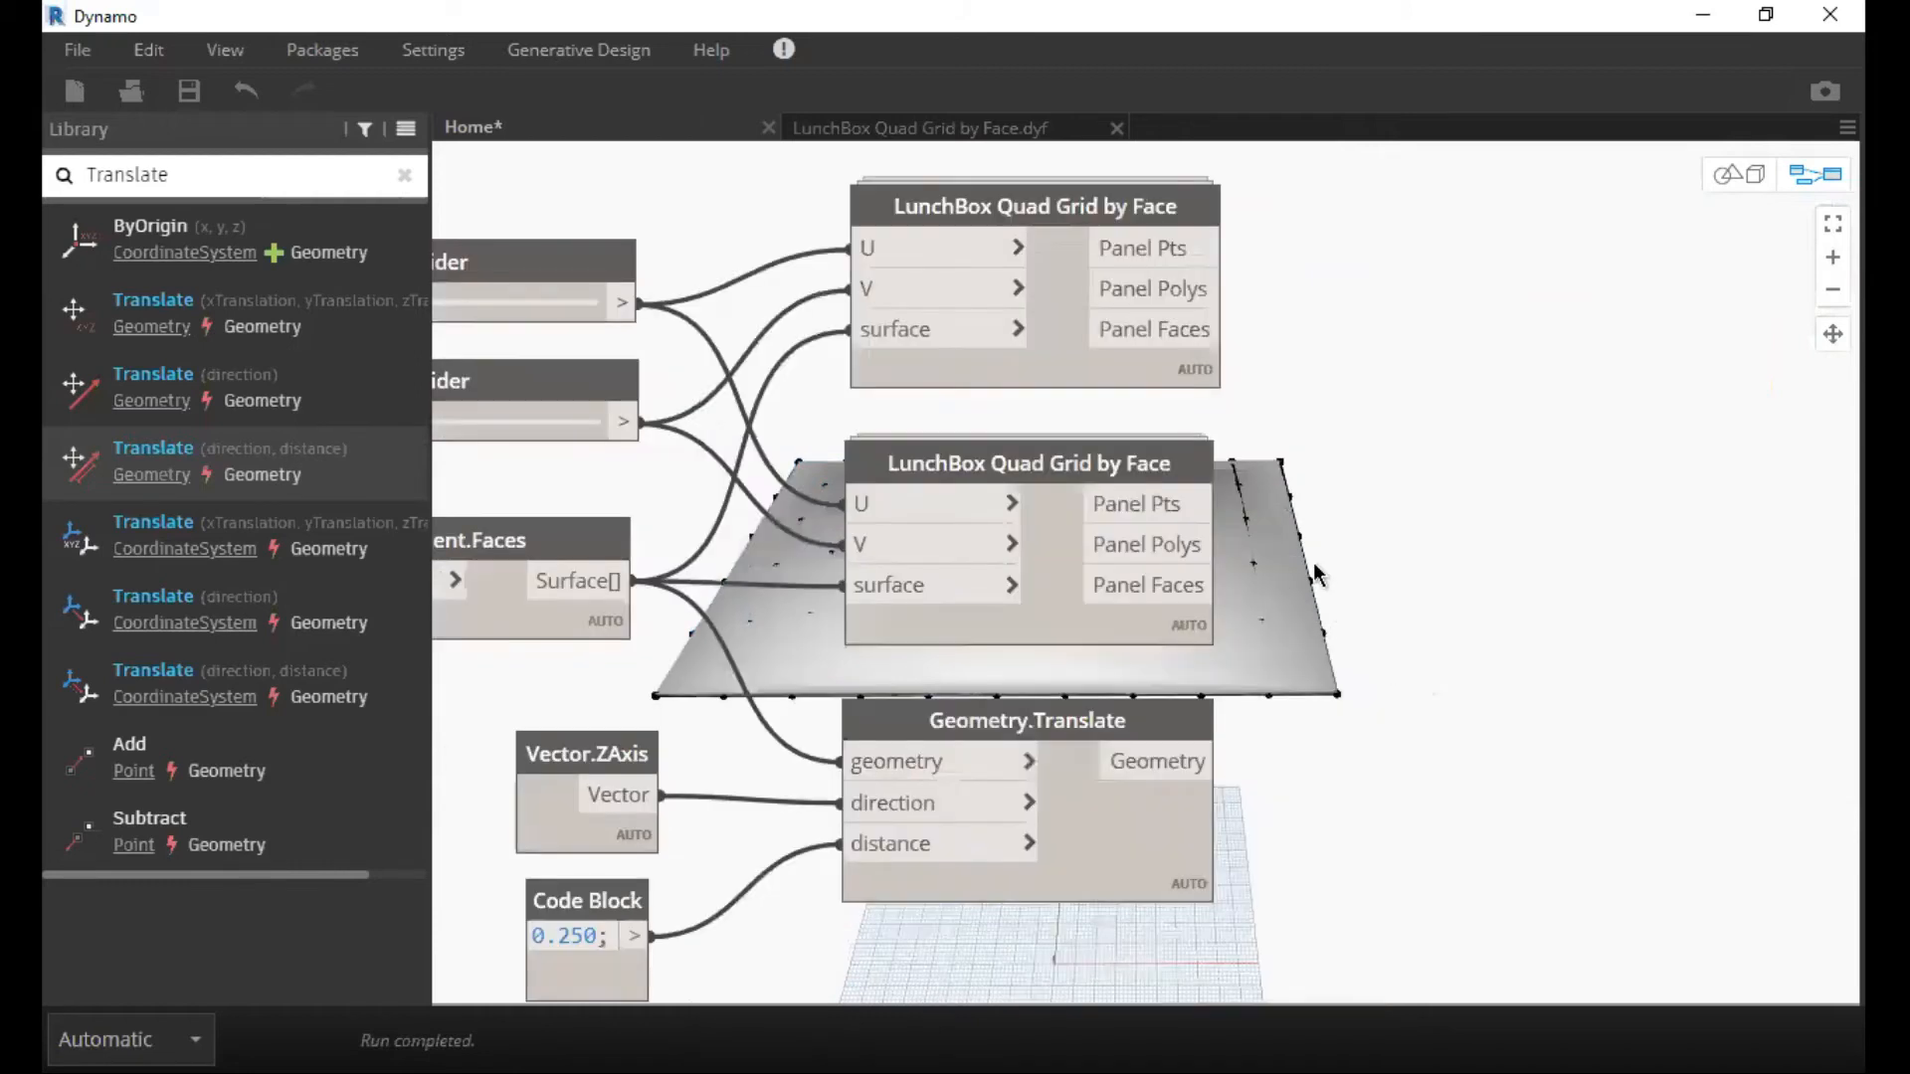
pyautogui.moveTo(1150, 505); pyautogui.dragTo(1111, 386, button='middle')
pyautogui.moveTo(994, 346); pyautogui.dragTo(1433, 346)
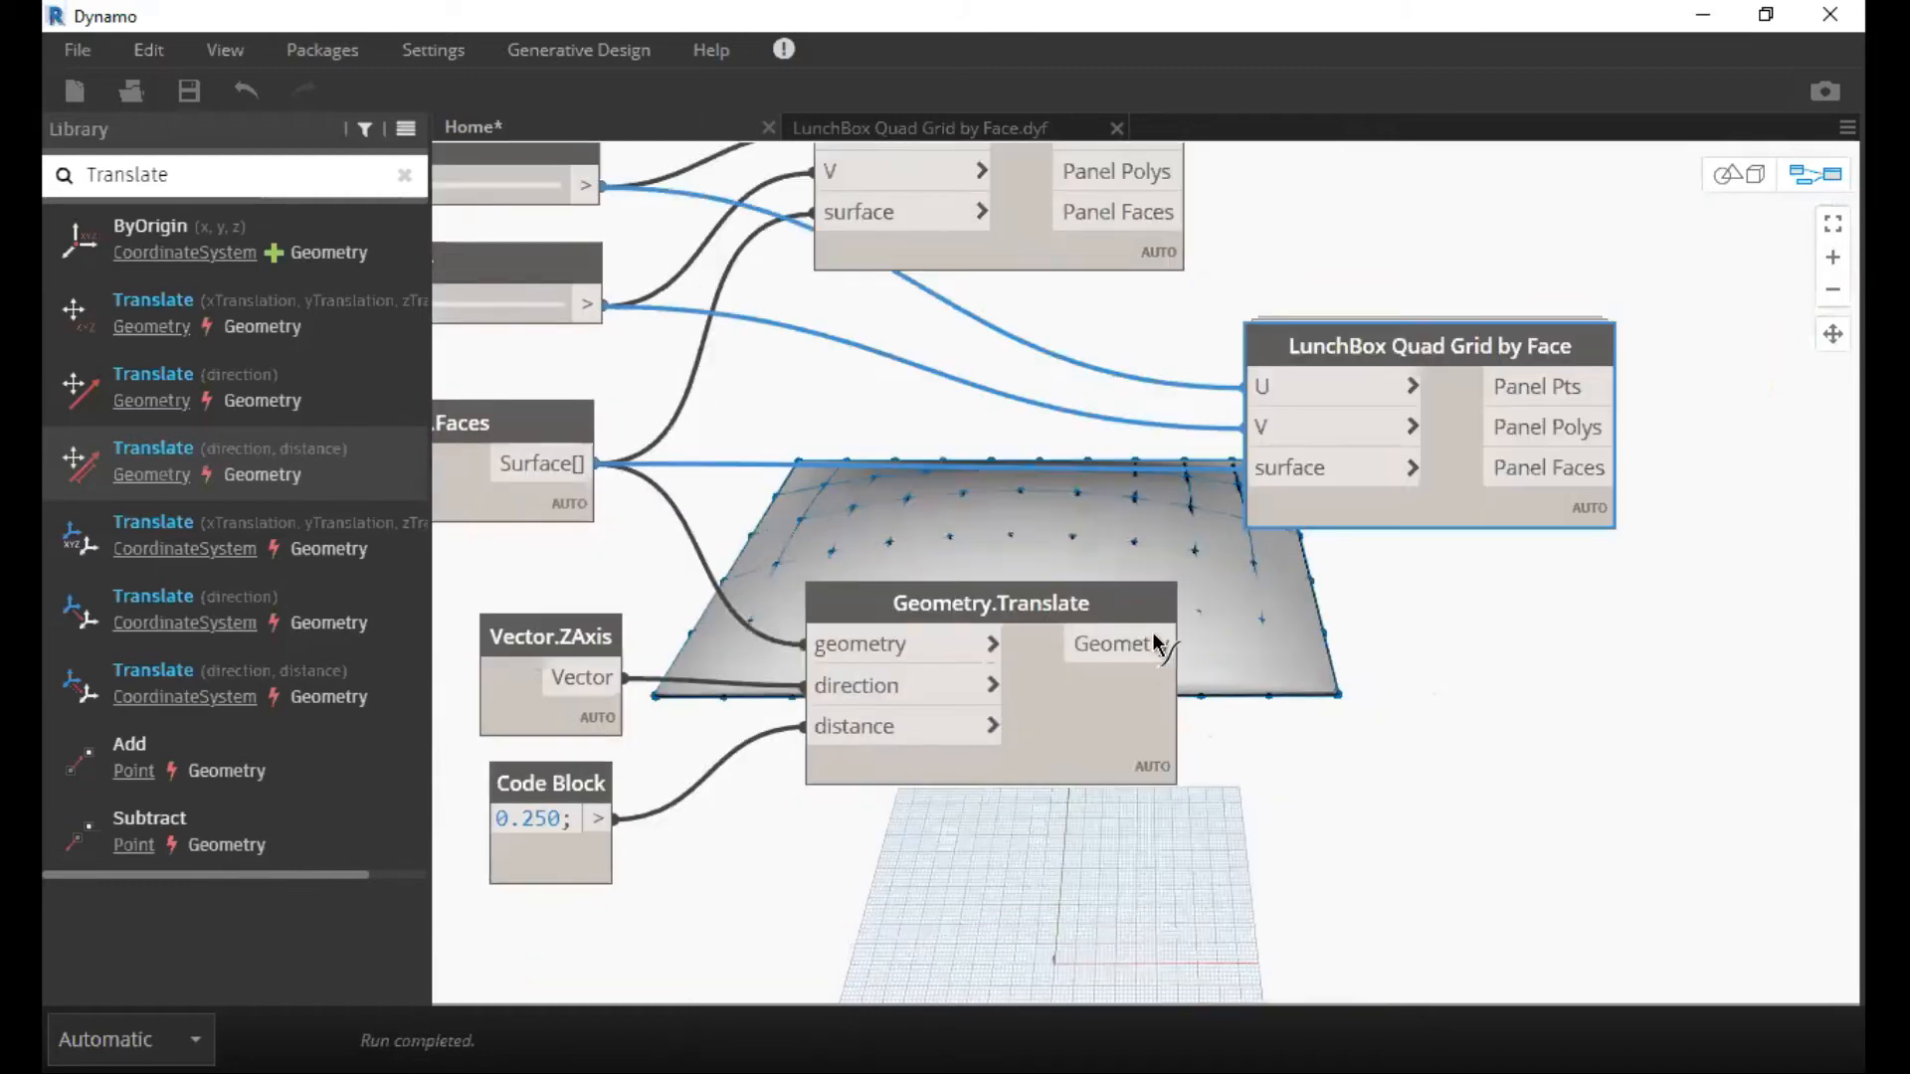
# Connect the Geometry.Translate output to the lower LunchBox Quad Grid's surface input and align the upper Quad Grid node directly above the lower one.
pyautogui.moveTo(1156, 644); pyautogui.dragTo(1293, 468)
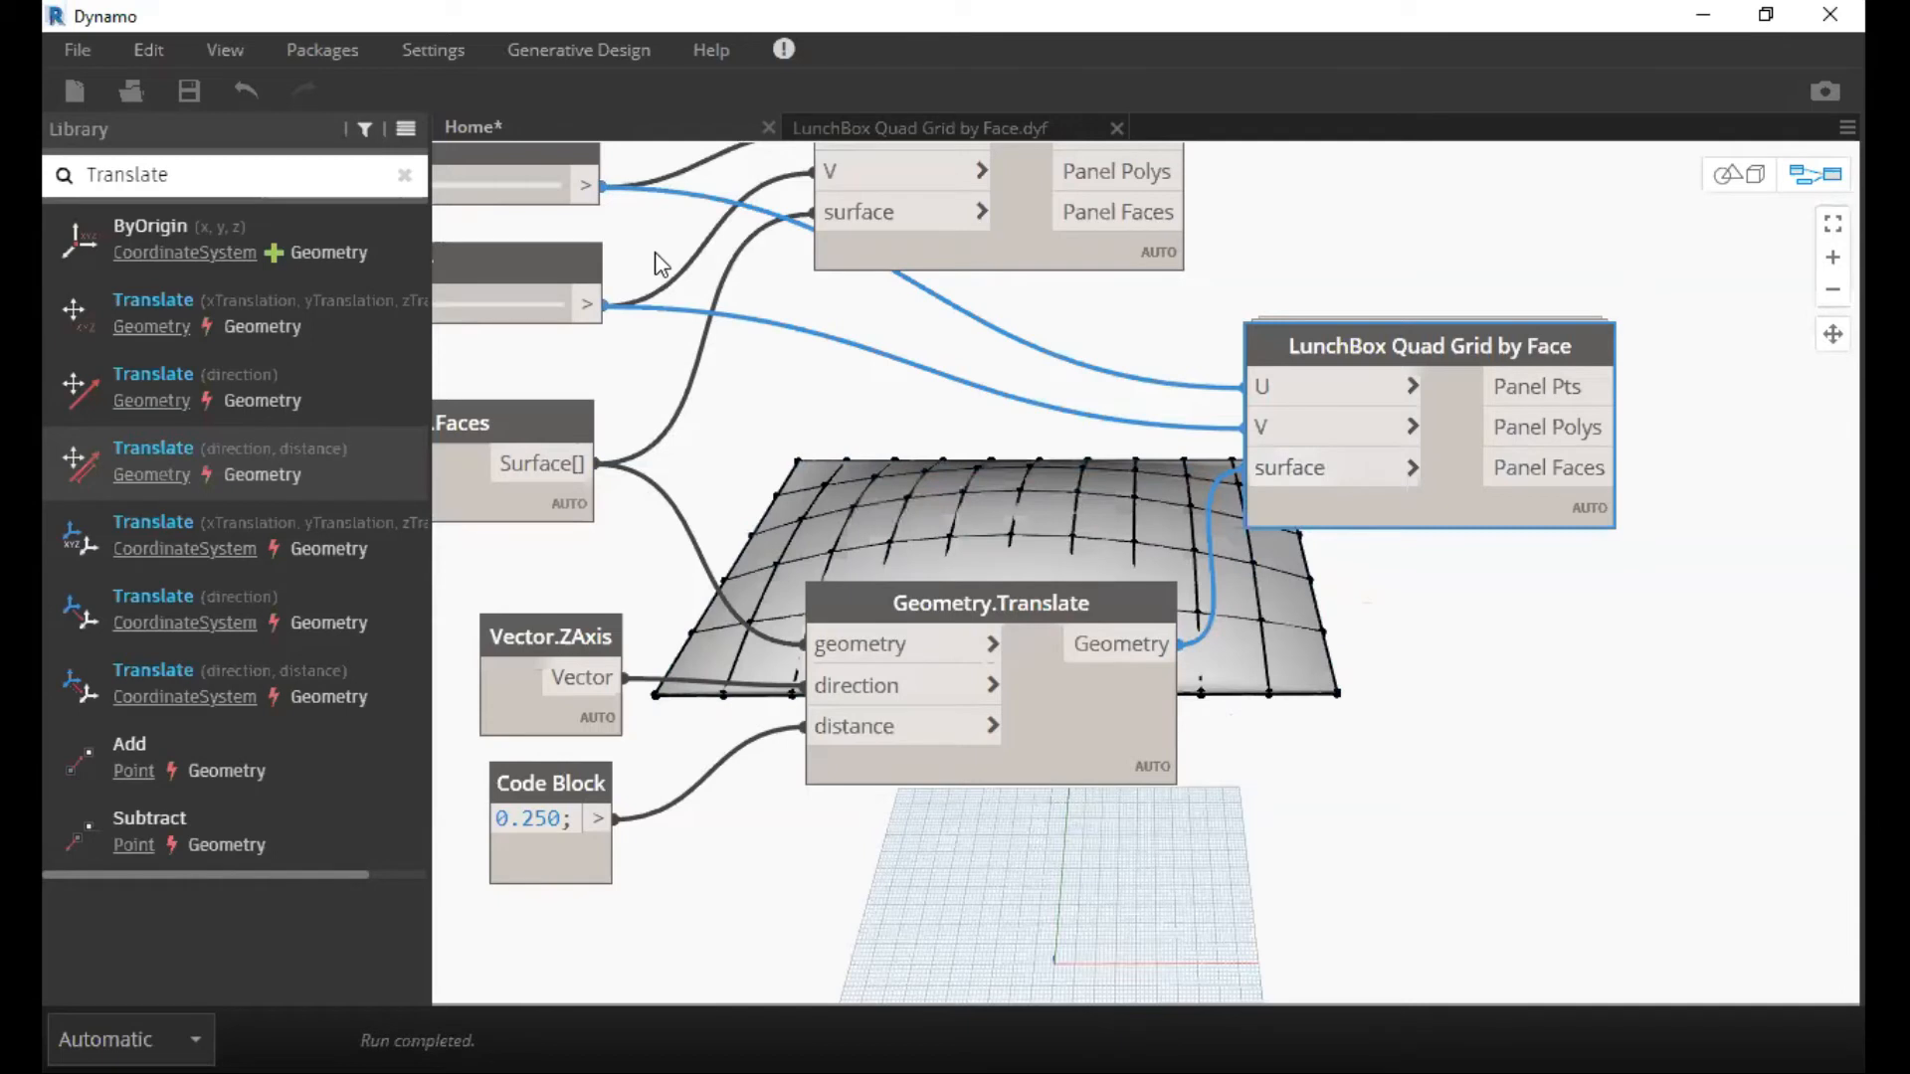
pyautogui.moveTo(655, 253); pyautogui.dragTo(327, 439, button='middle')
pyautogui.moveTo(713, 264); pyautogui.dragTo(1079, 262)
pyautogui.click(1512, 338)
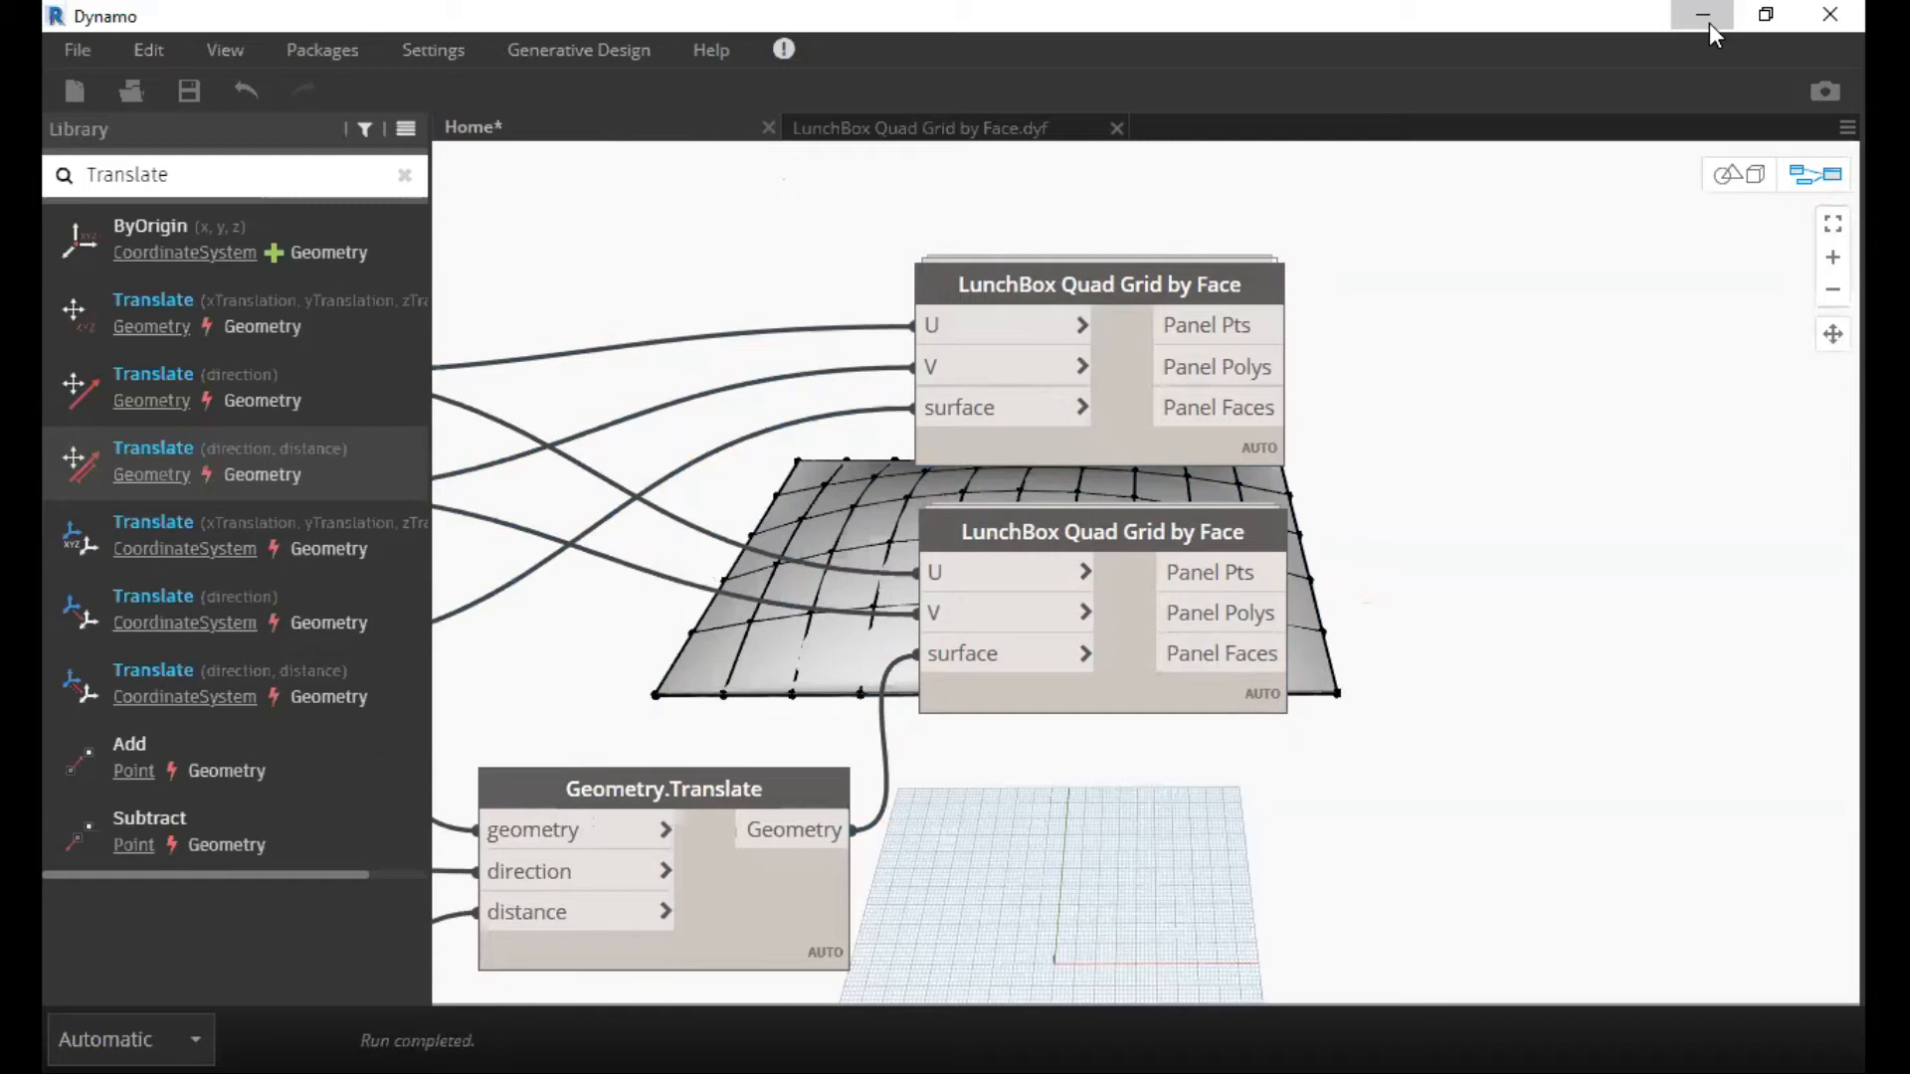
# Set the Code Block feeding the Geometry.Translate distance to 1.
pyautogui.moveTo(1359, 593); pyautogui.dragTo(964, 525, button='middle')
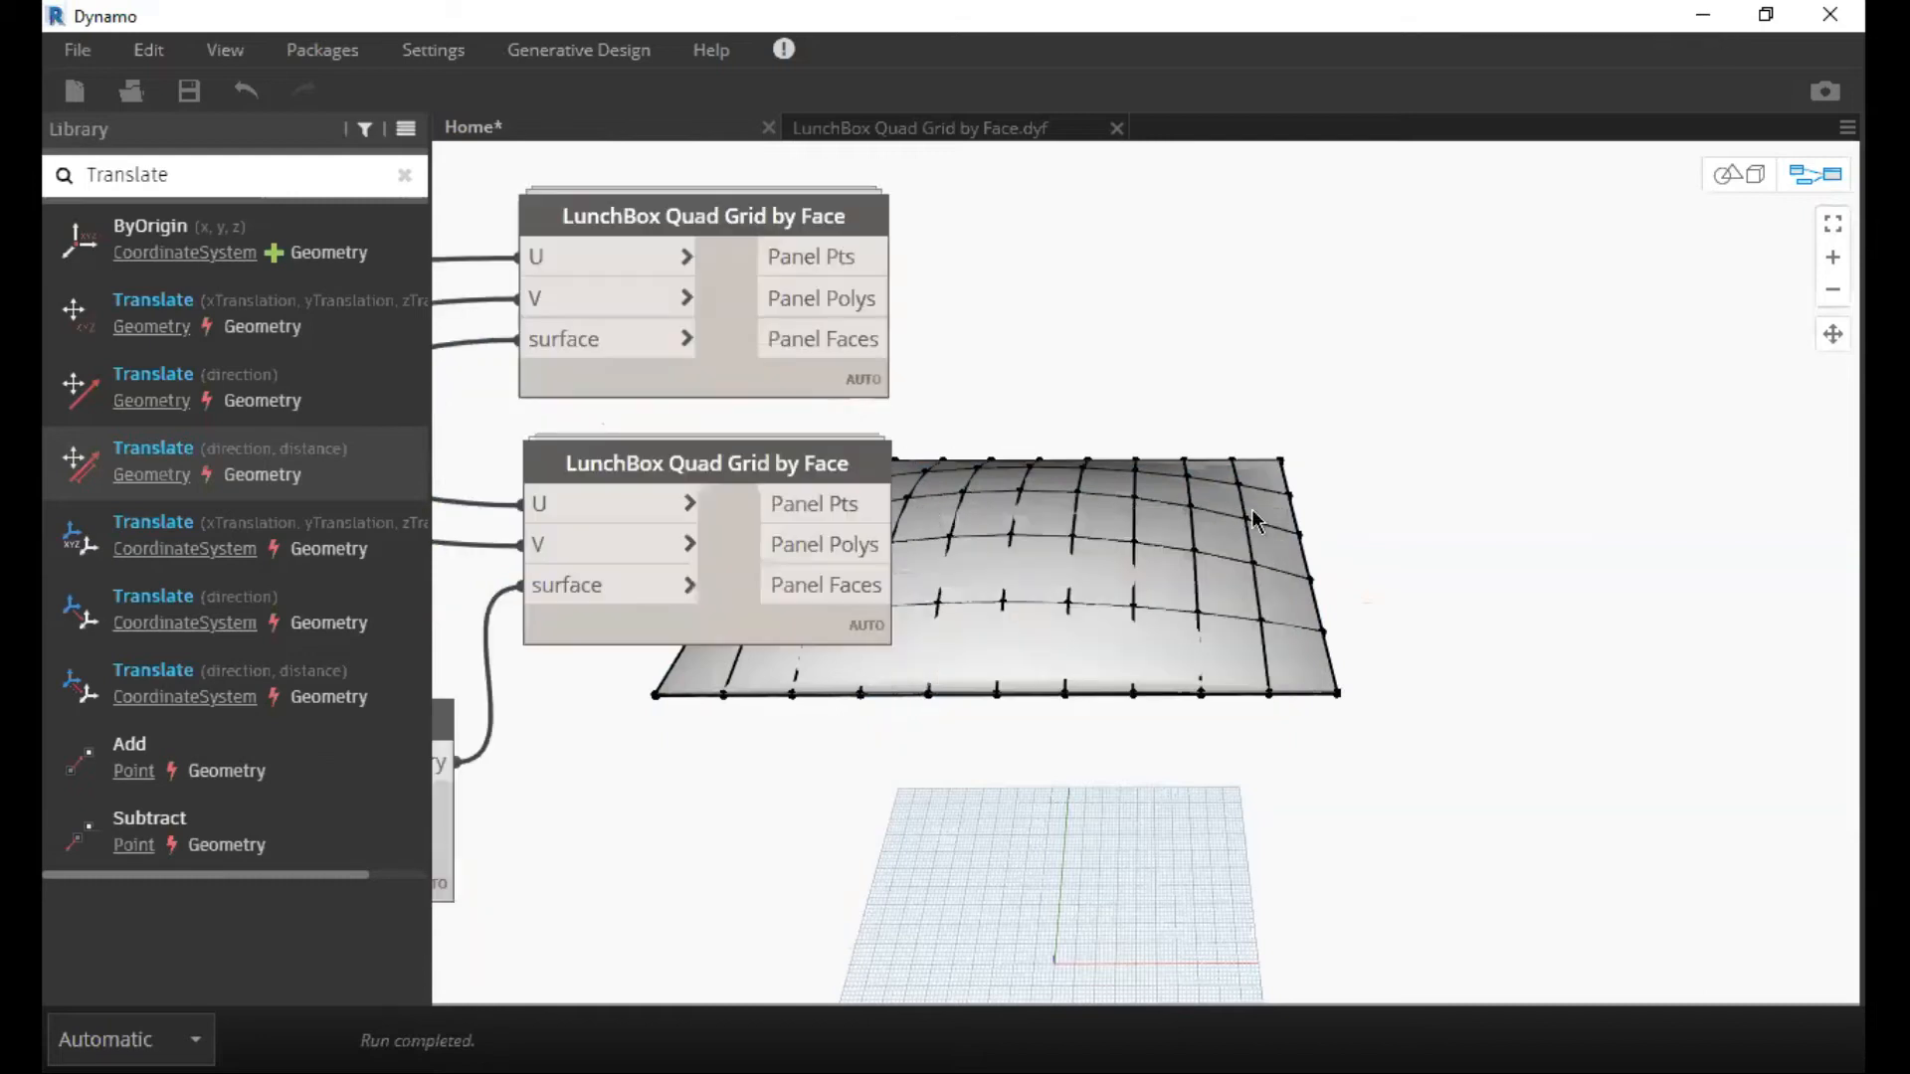
pyautogui.scroll(-2, 1272, 511)
pyautogui.moveTo(1058, 463); pyautogui.dragTo(1319, 515, button='middle')
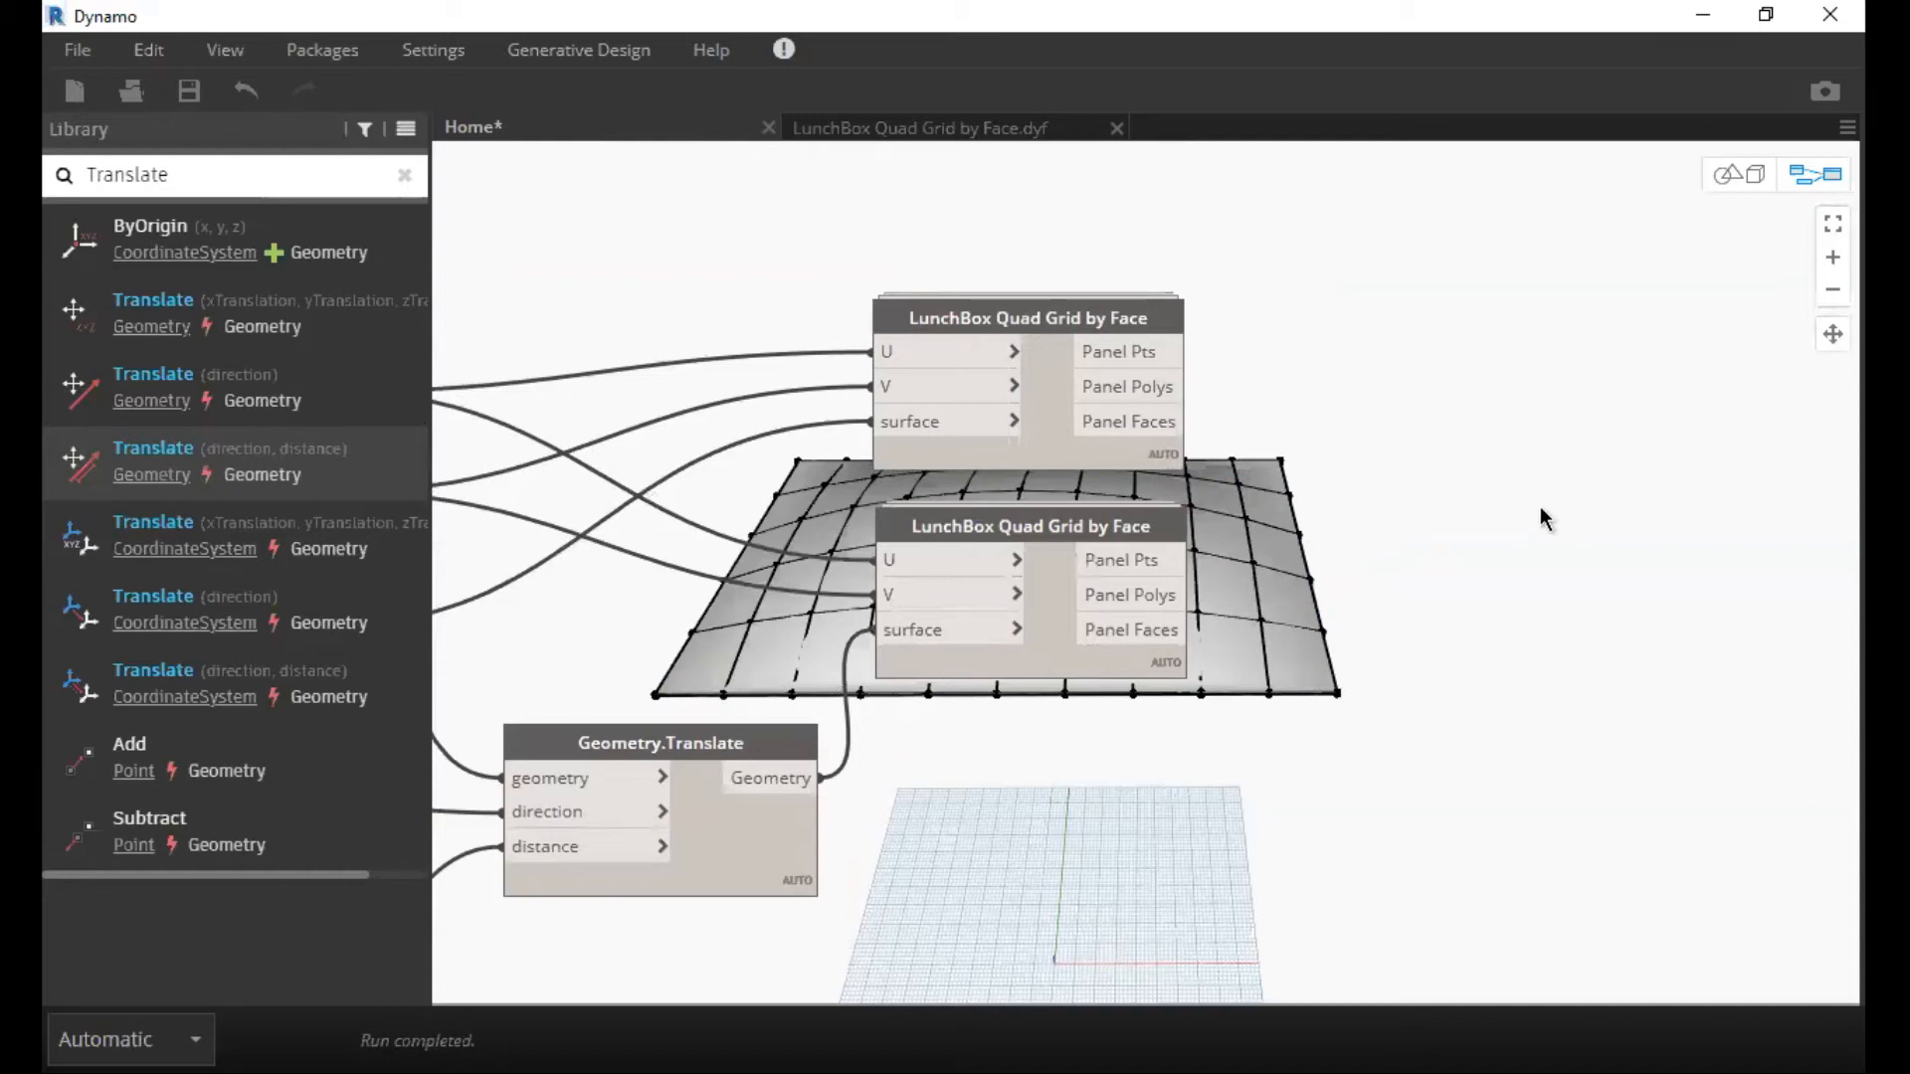
pyautogui.moveTo(1300, 718); pyautogui.dragTo(1876, 493, button='middle')
pyautogui.click(874, 704)
pyautogui.moveTo(874, 704); pyautogui.dragTo(822, 703)
pyautogui.write('1;')
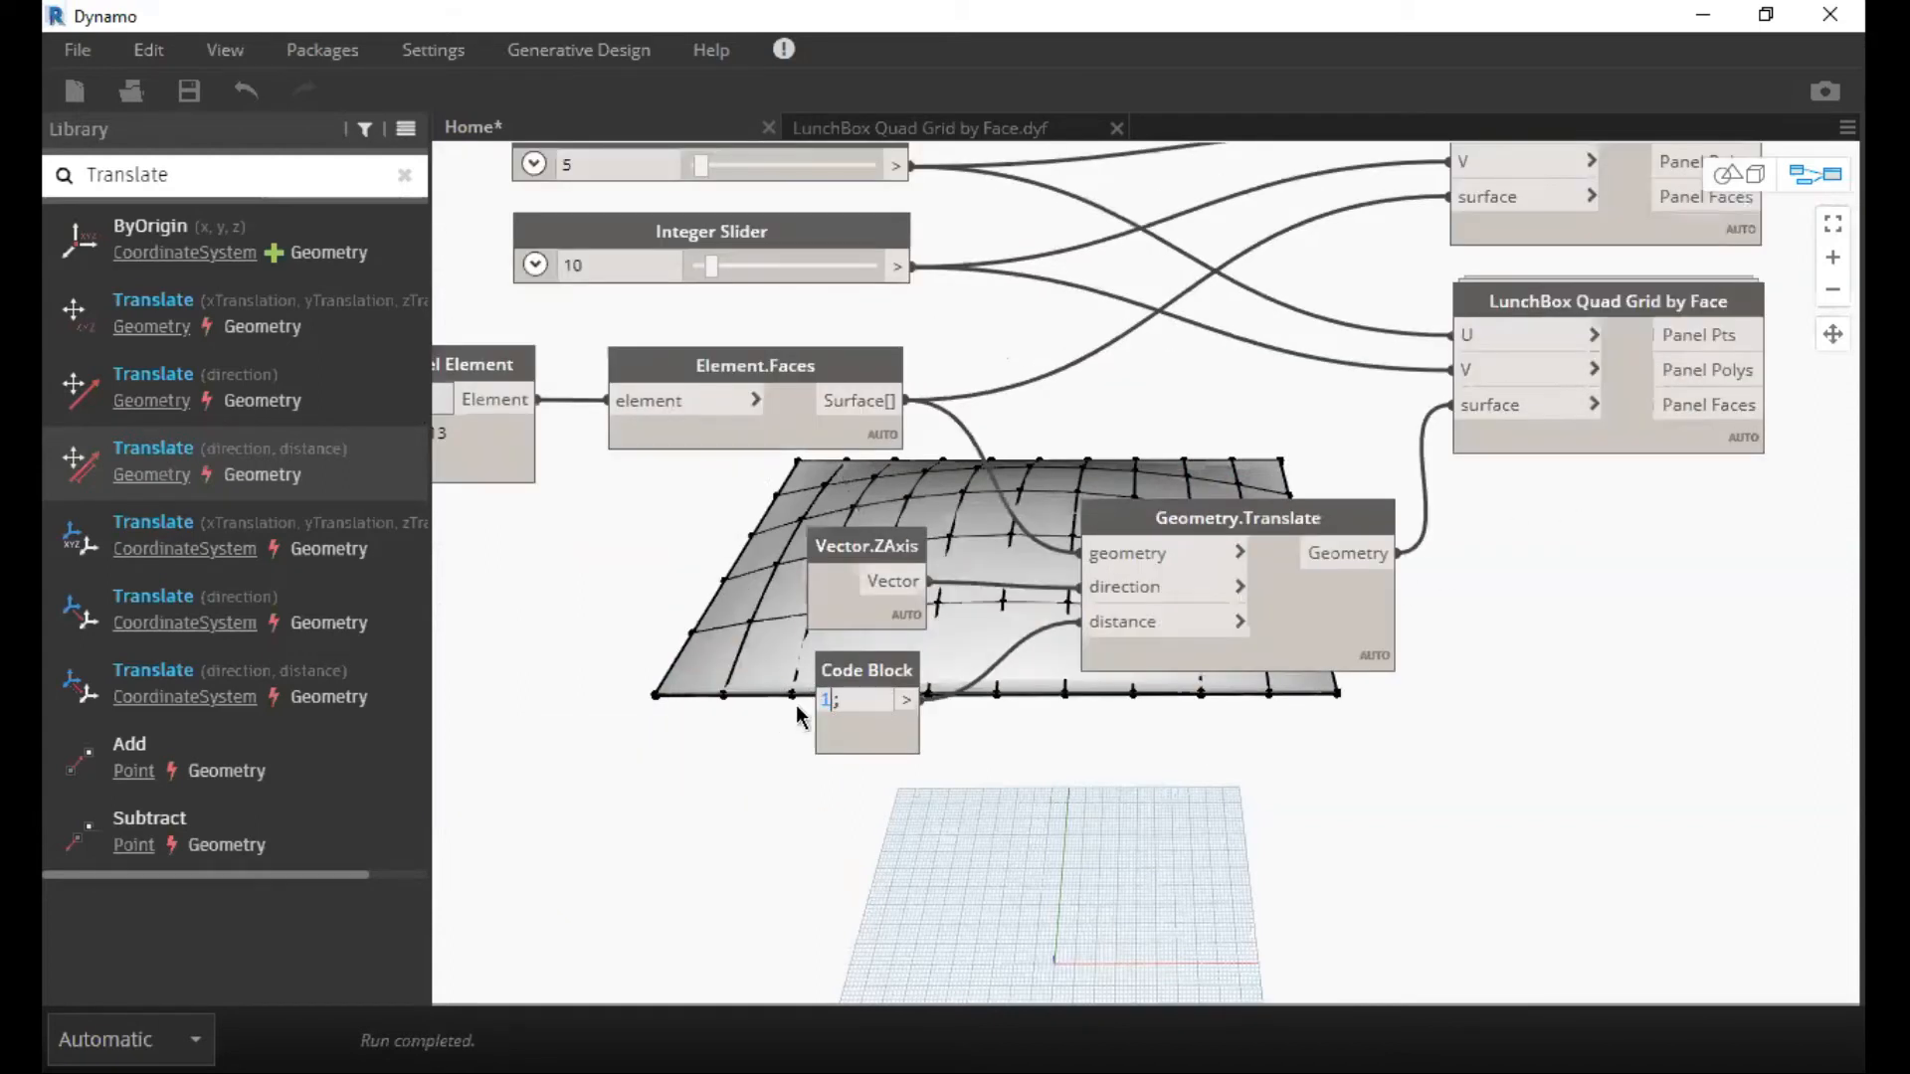
pyautogui.click(806, 725)
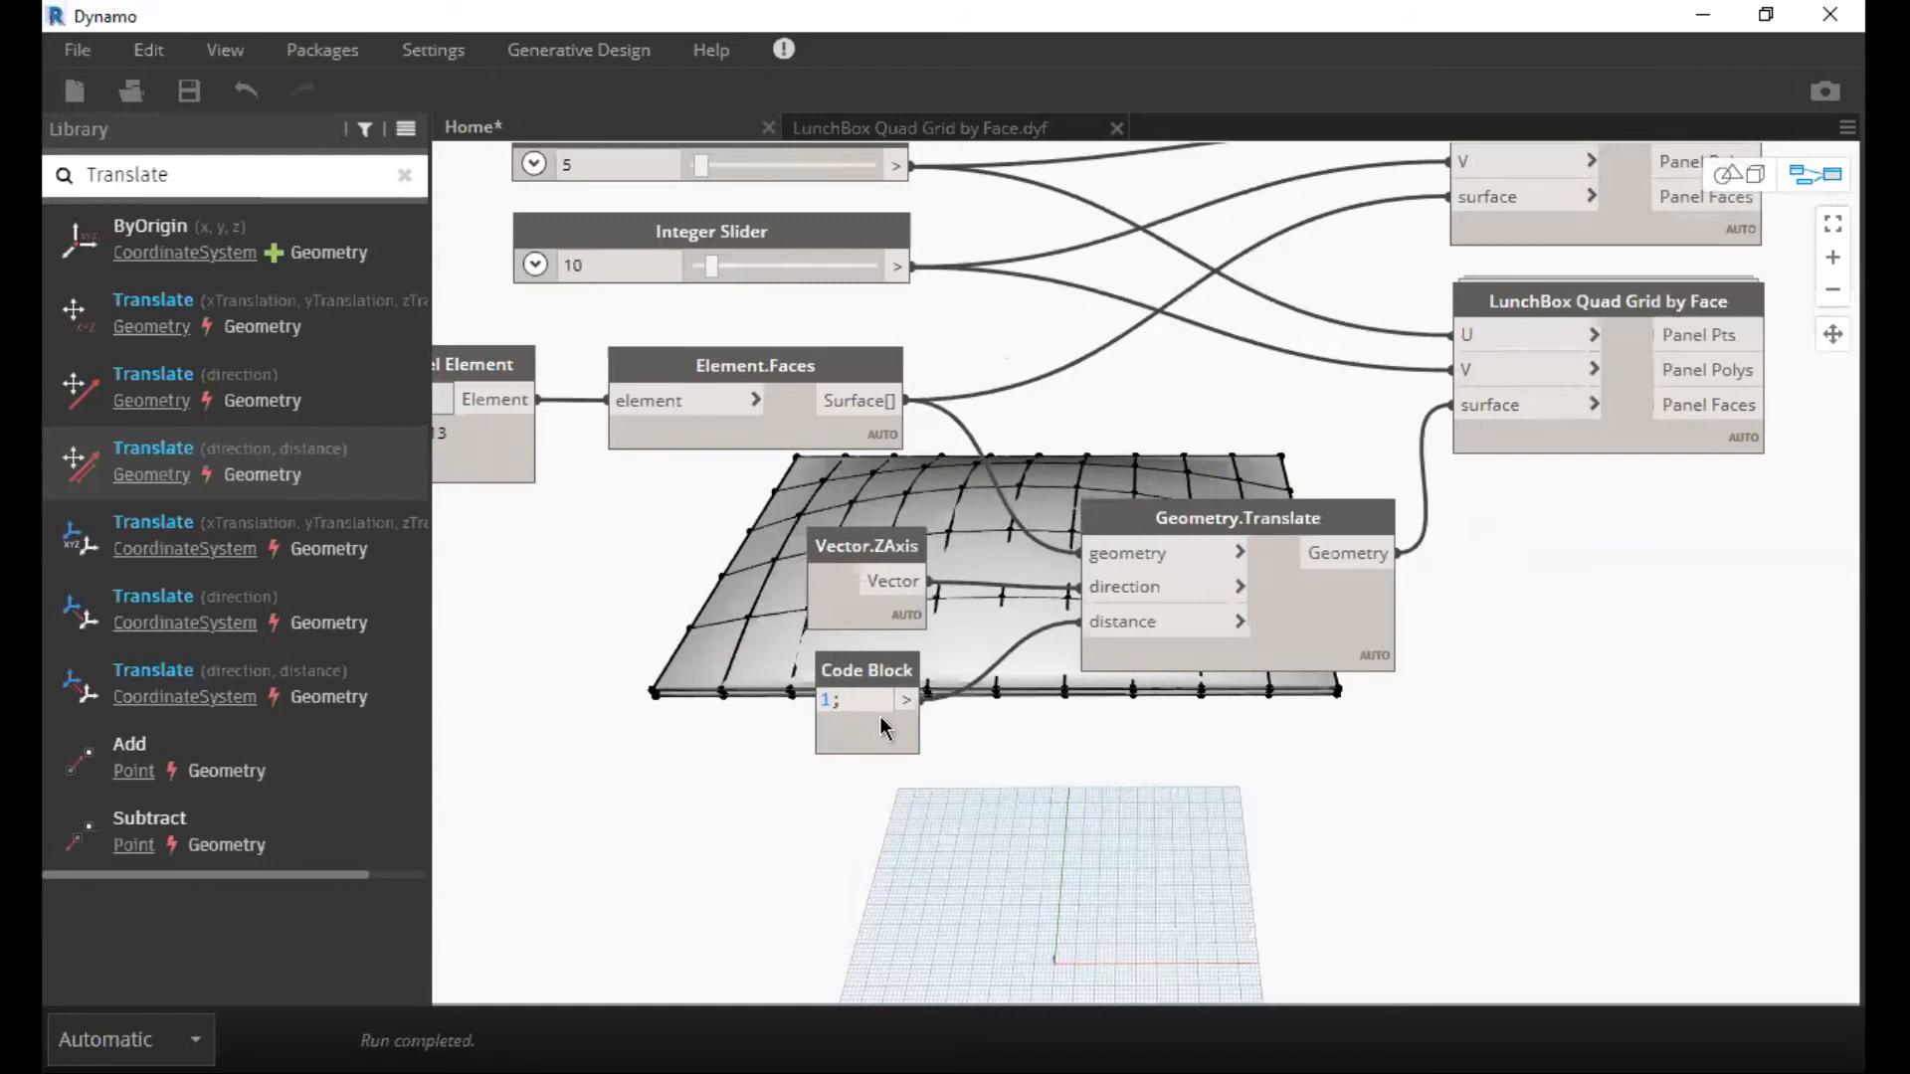
# Orbit the 3D preview to examine the offset between the original and translated panel grids, and return to the graph.
pyautogui.moveTo(996, 728); pyautogui.dragTo(990, 710, button='middle')
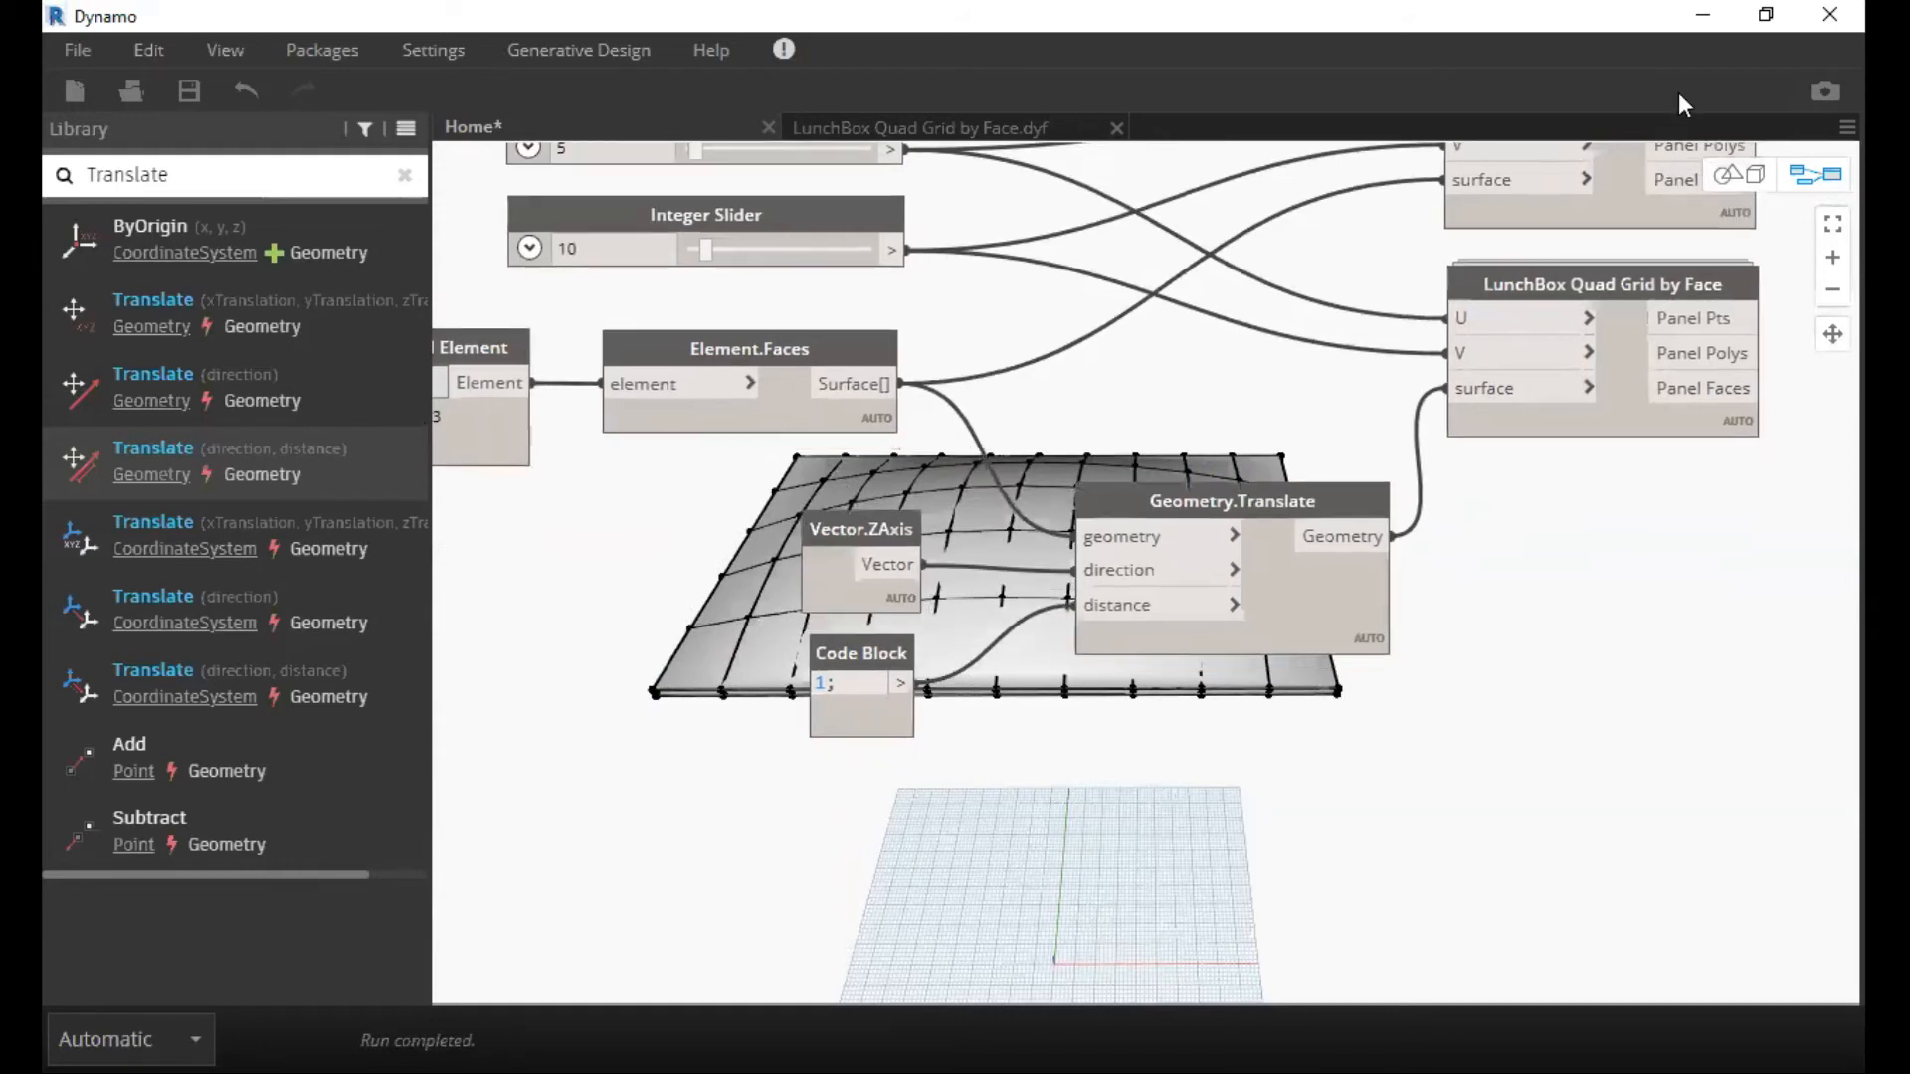
pyautogui.click(1747, 187)
pyautogui.hotkey('ctrl', 'b')
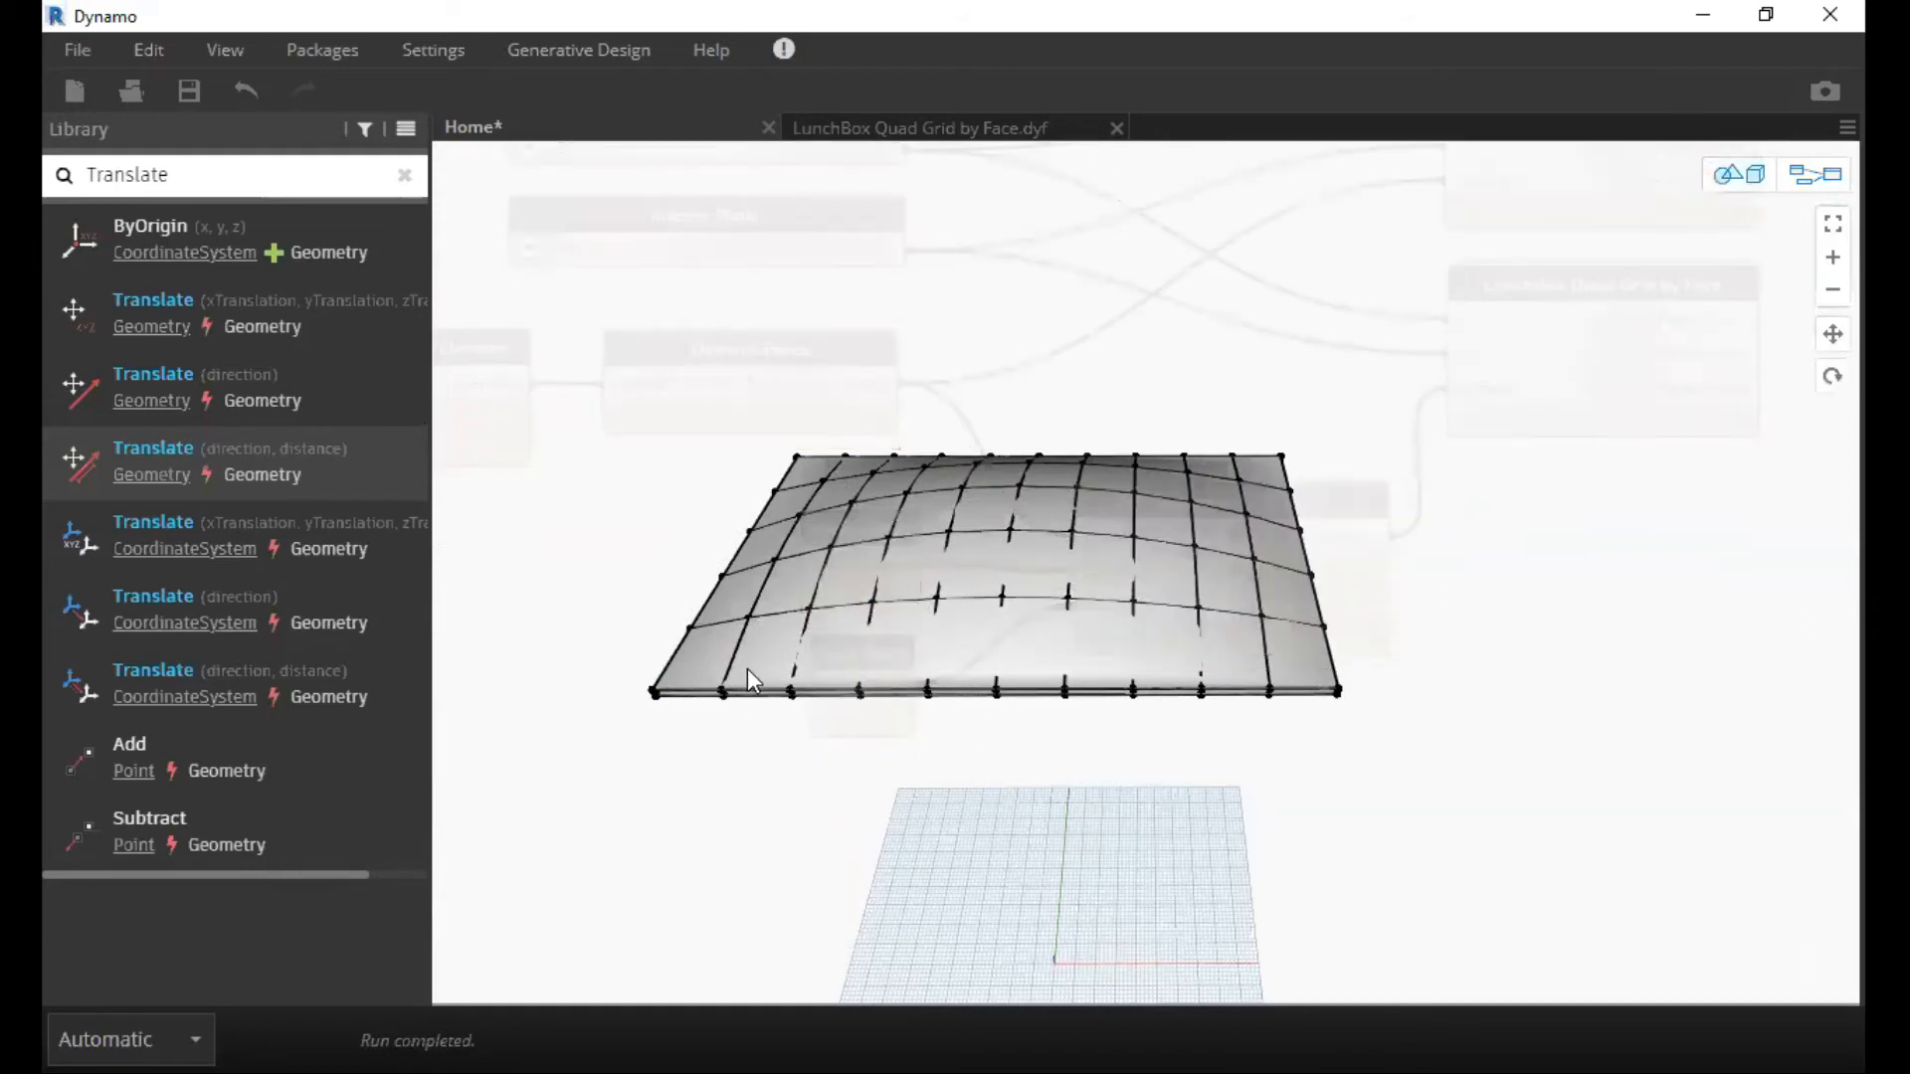
pyautogui.moveTo(866, 665); pyautogui.dragTo(939, 513, button='right')
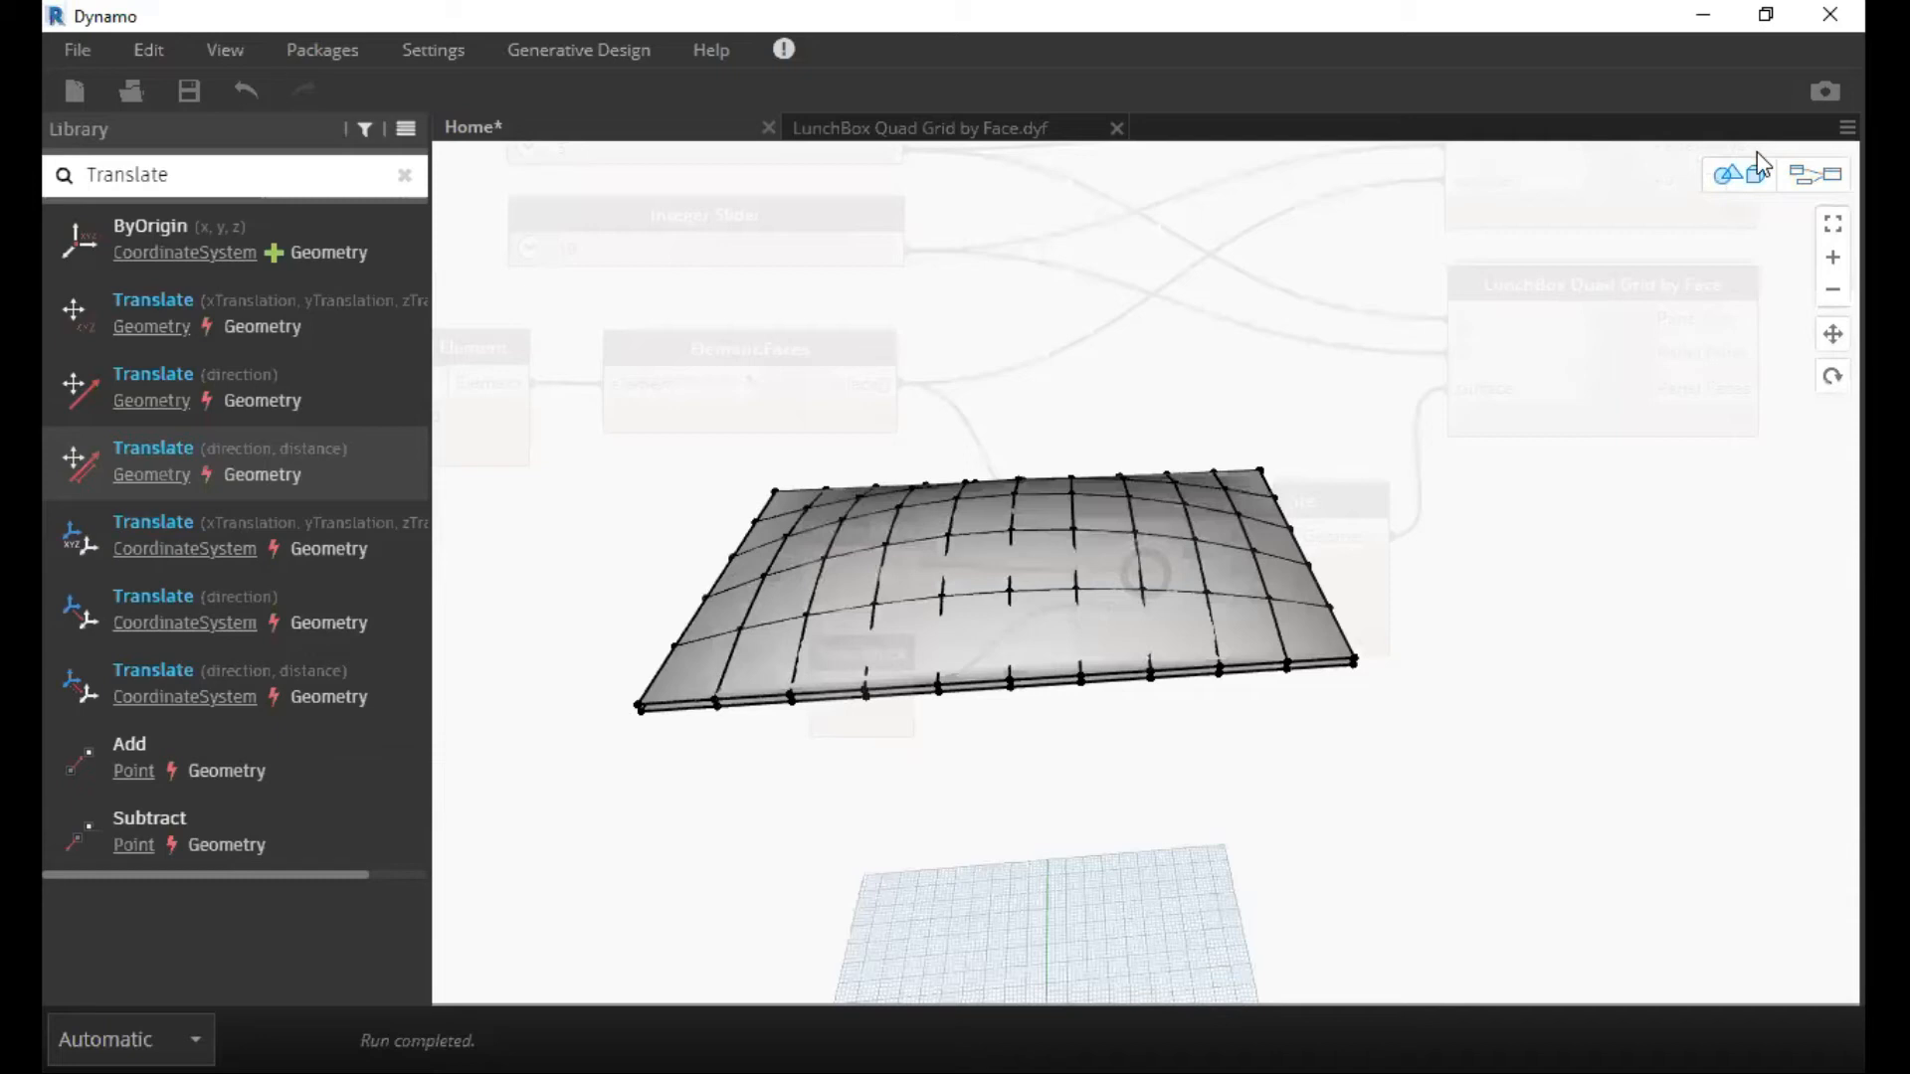
pyautogui.moveTo(1759, 162); pyautogui.dragTo(1244, 531, button='right')
pyautogui.moveTo(955, 704); pyautogui.dragTo(826, 717, button='right')
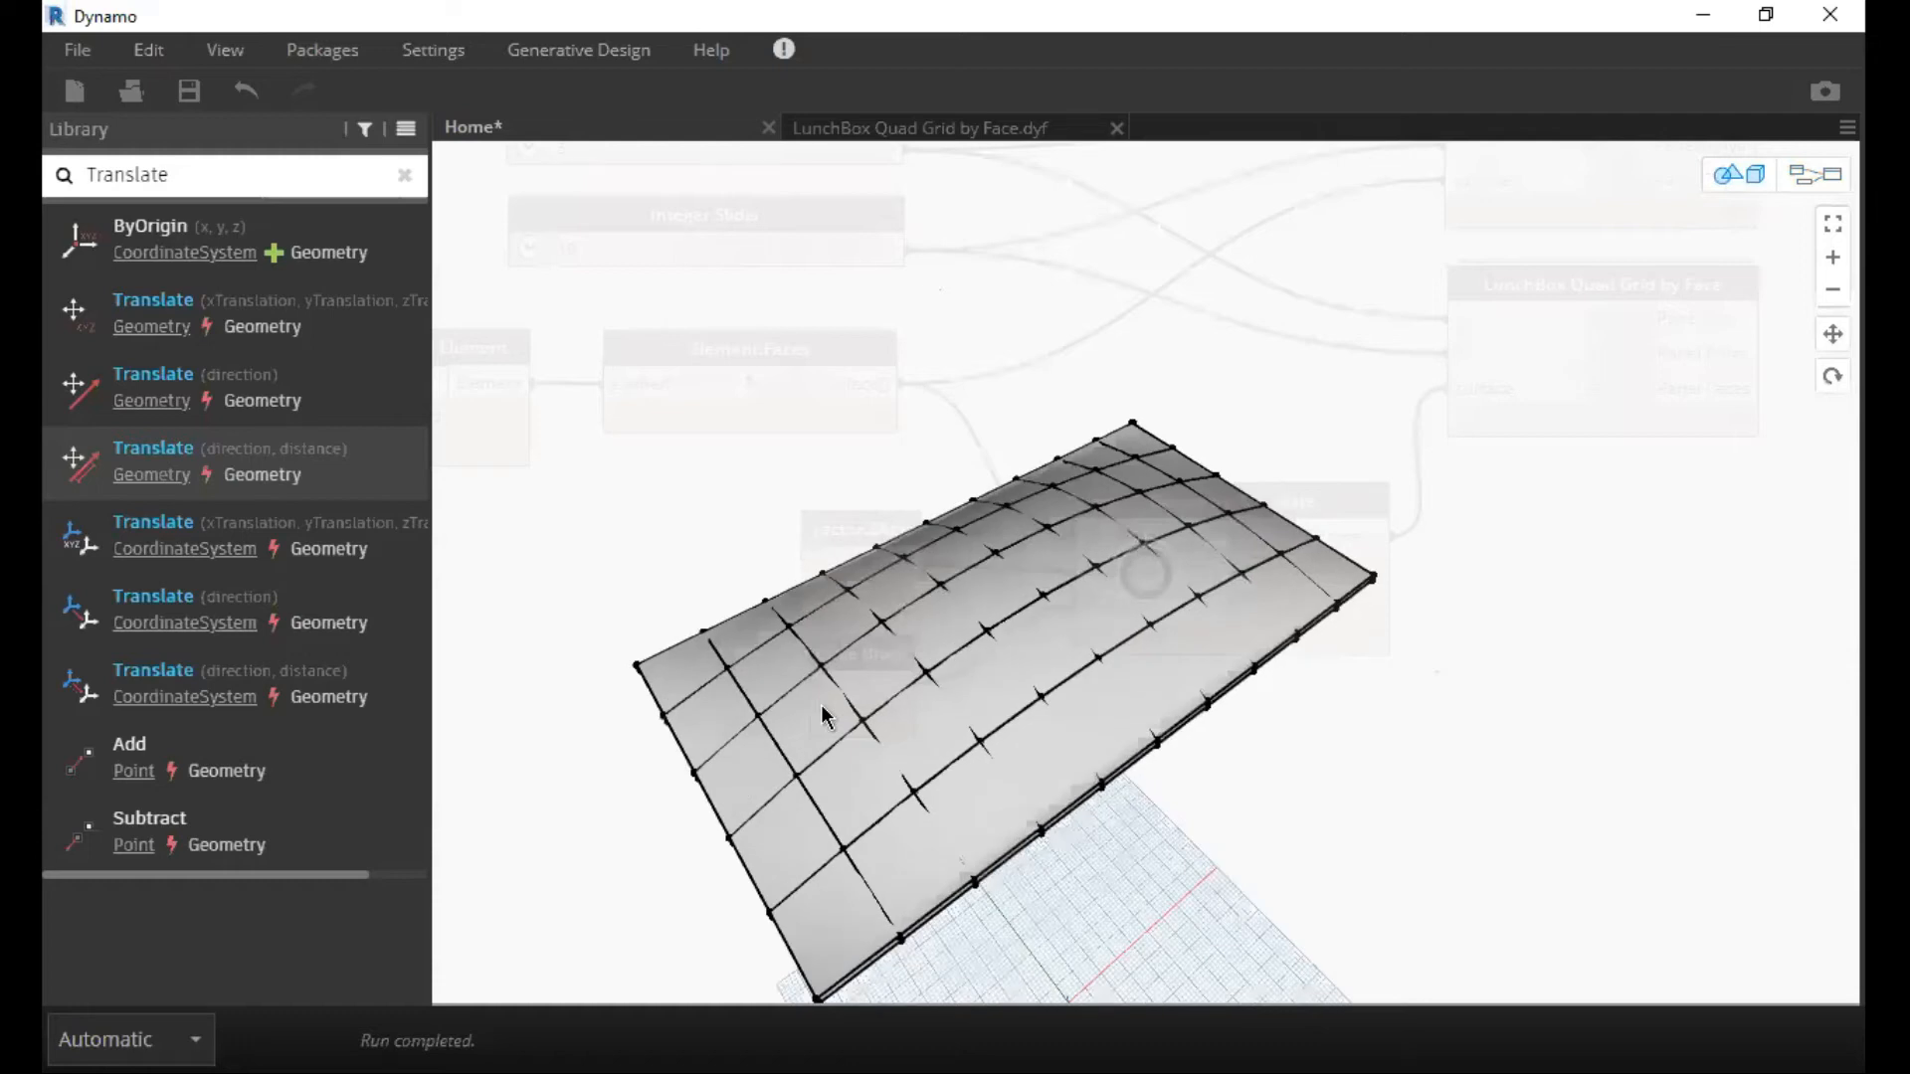
pyautogui.hotkey('ctrl', 'b')
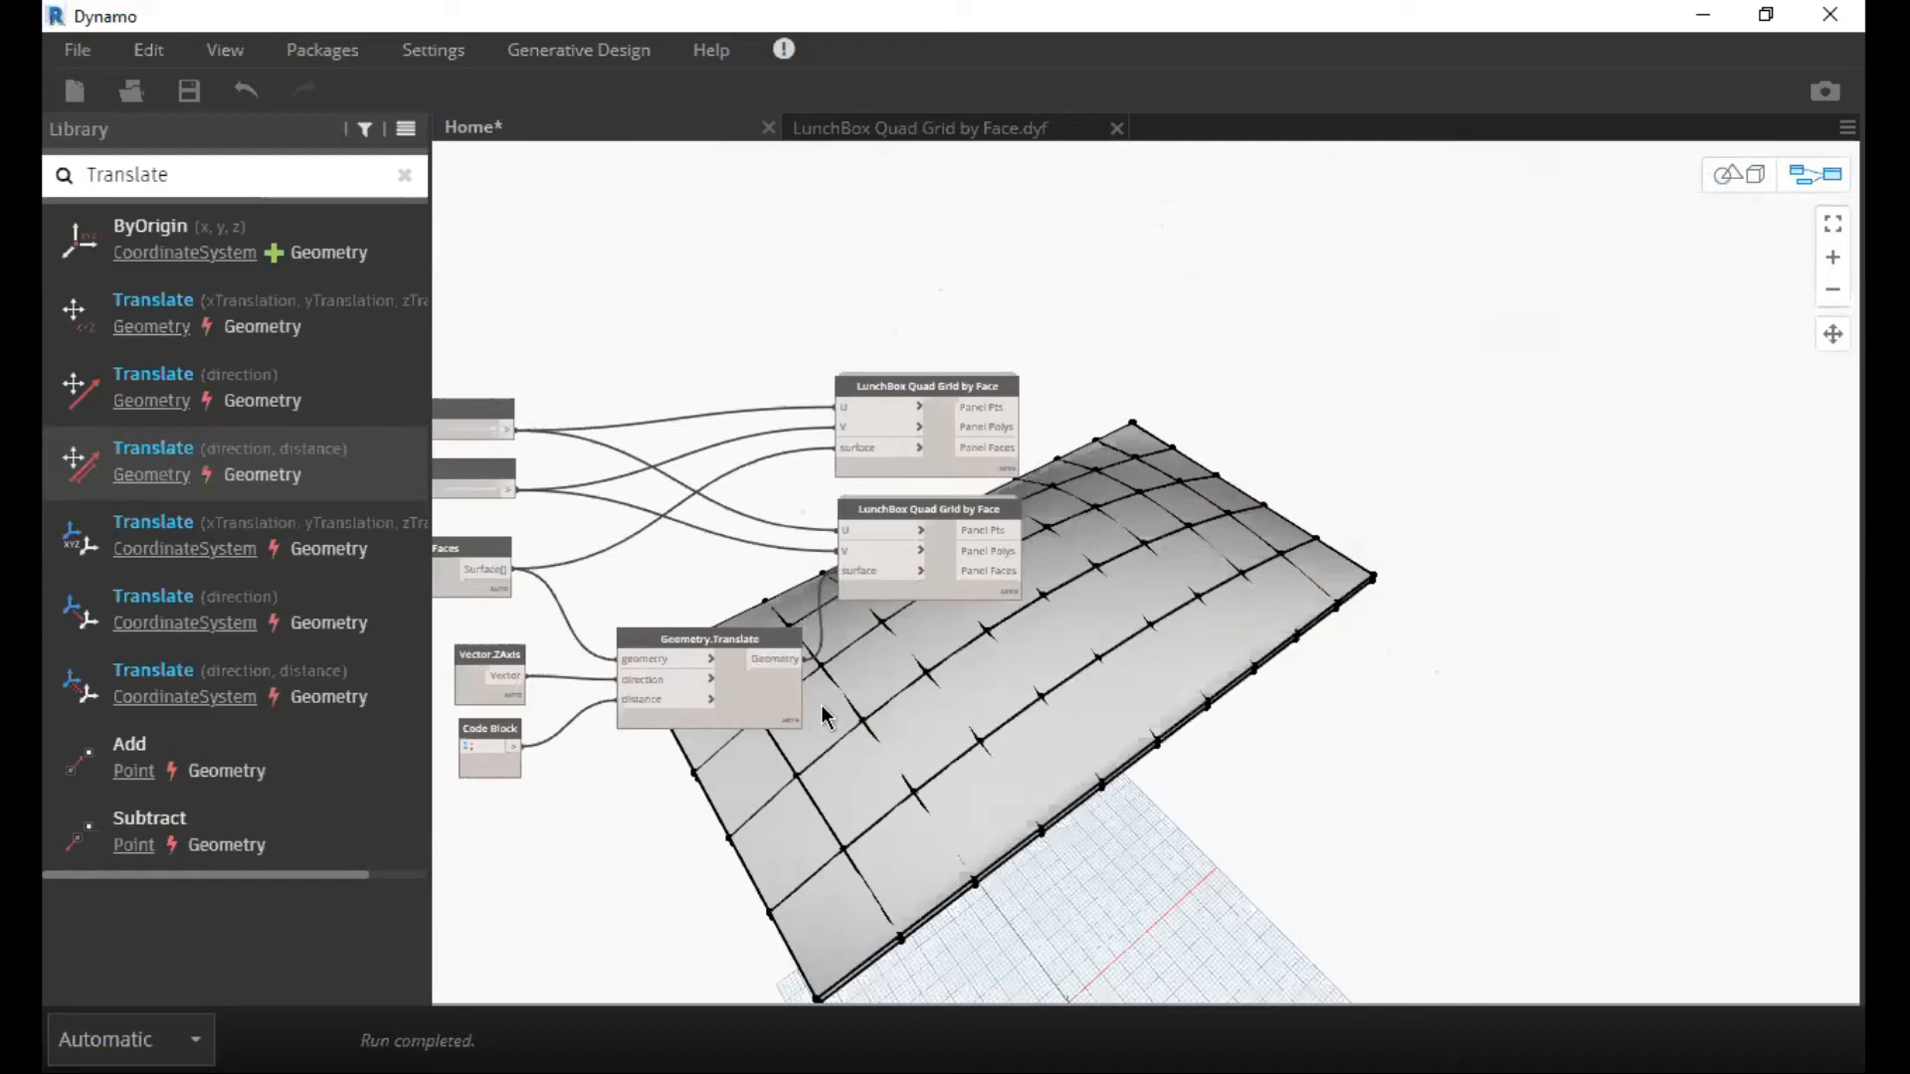
# Move the upper LunchBox Quad Grid by Face node well above the lower one and pin its output preview open.
pyautogui.scroll(1, 1188, 532)
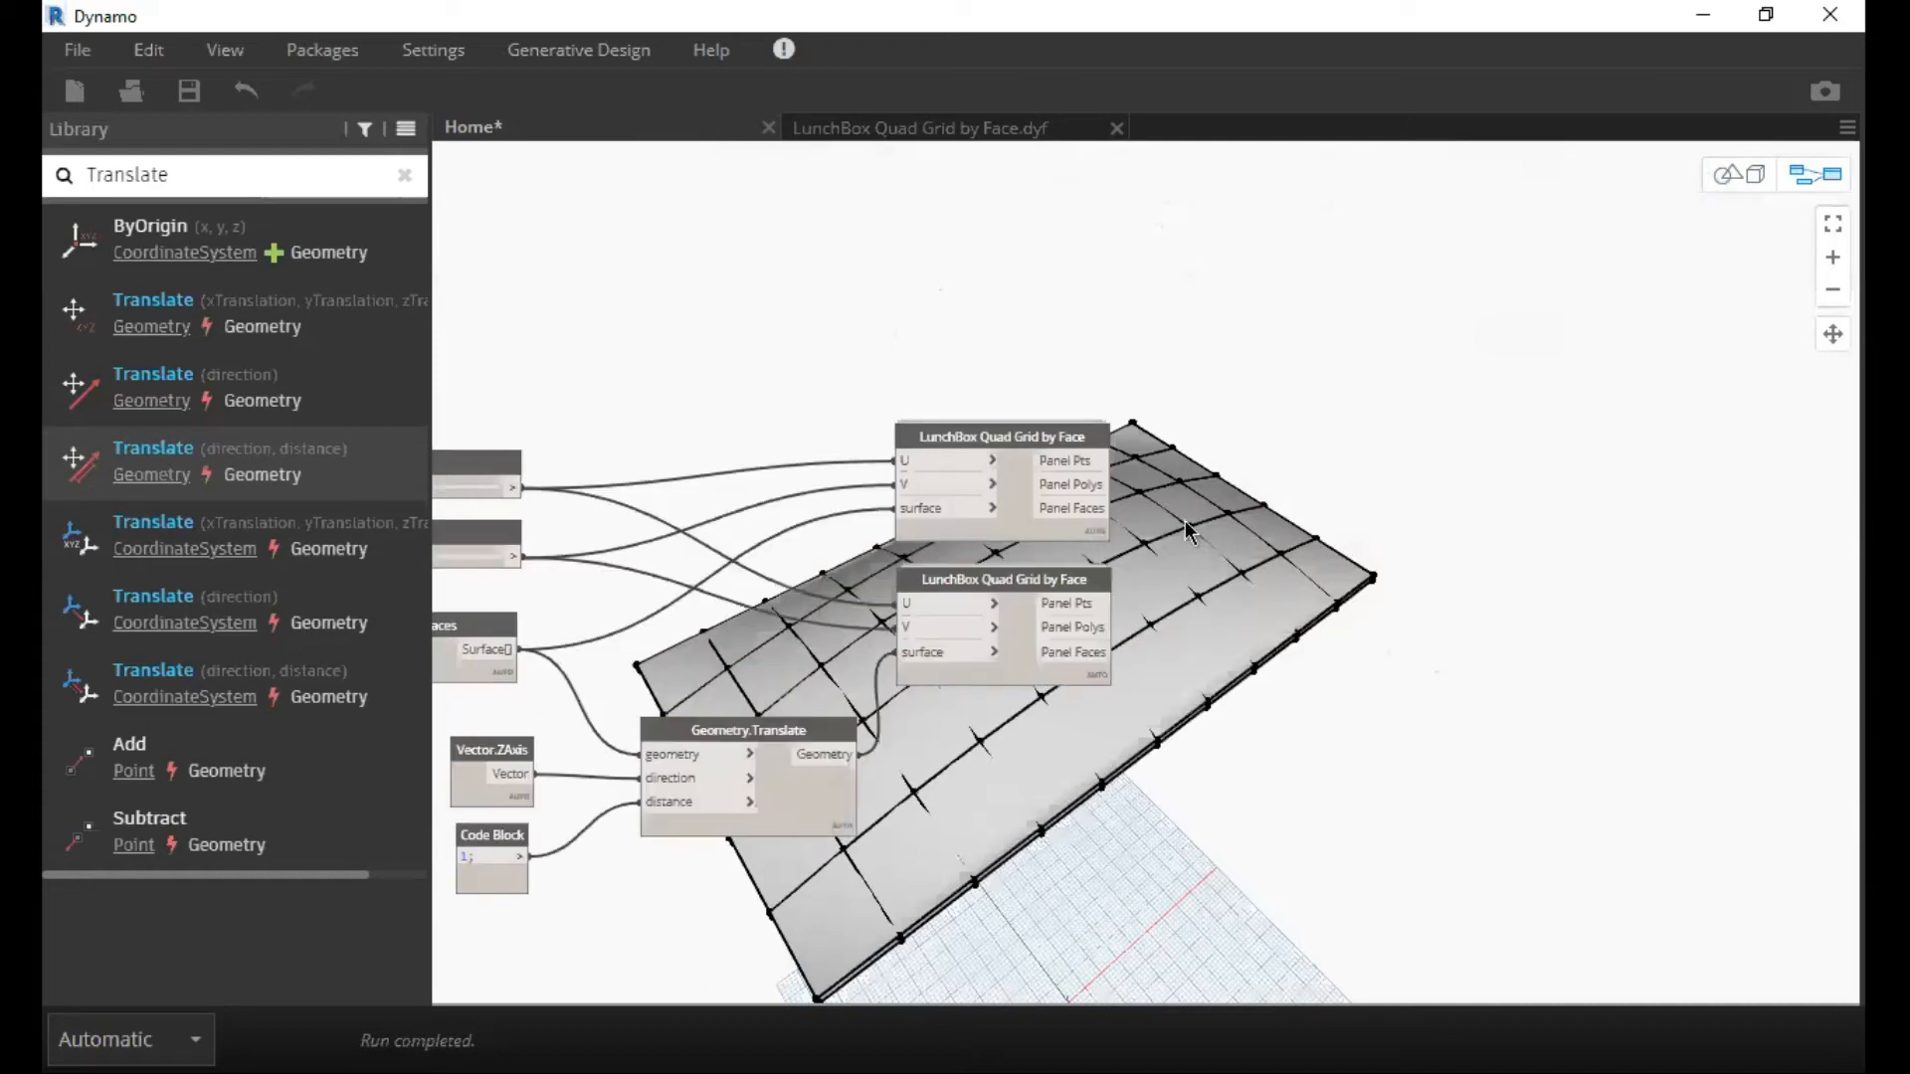
pyautogui.scroll(3, 1240, 285)
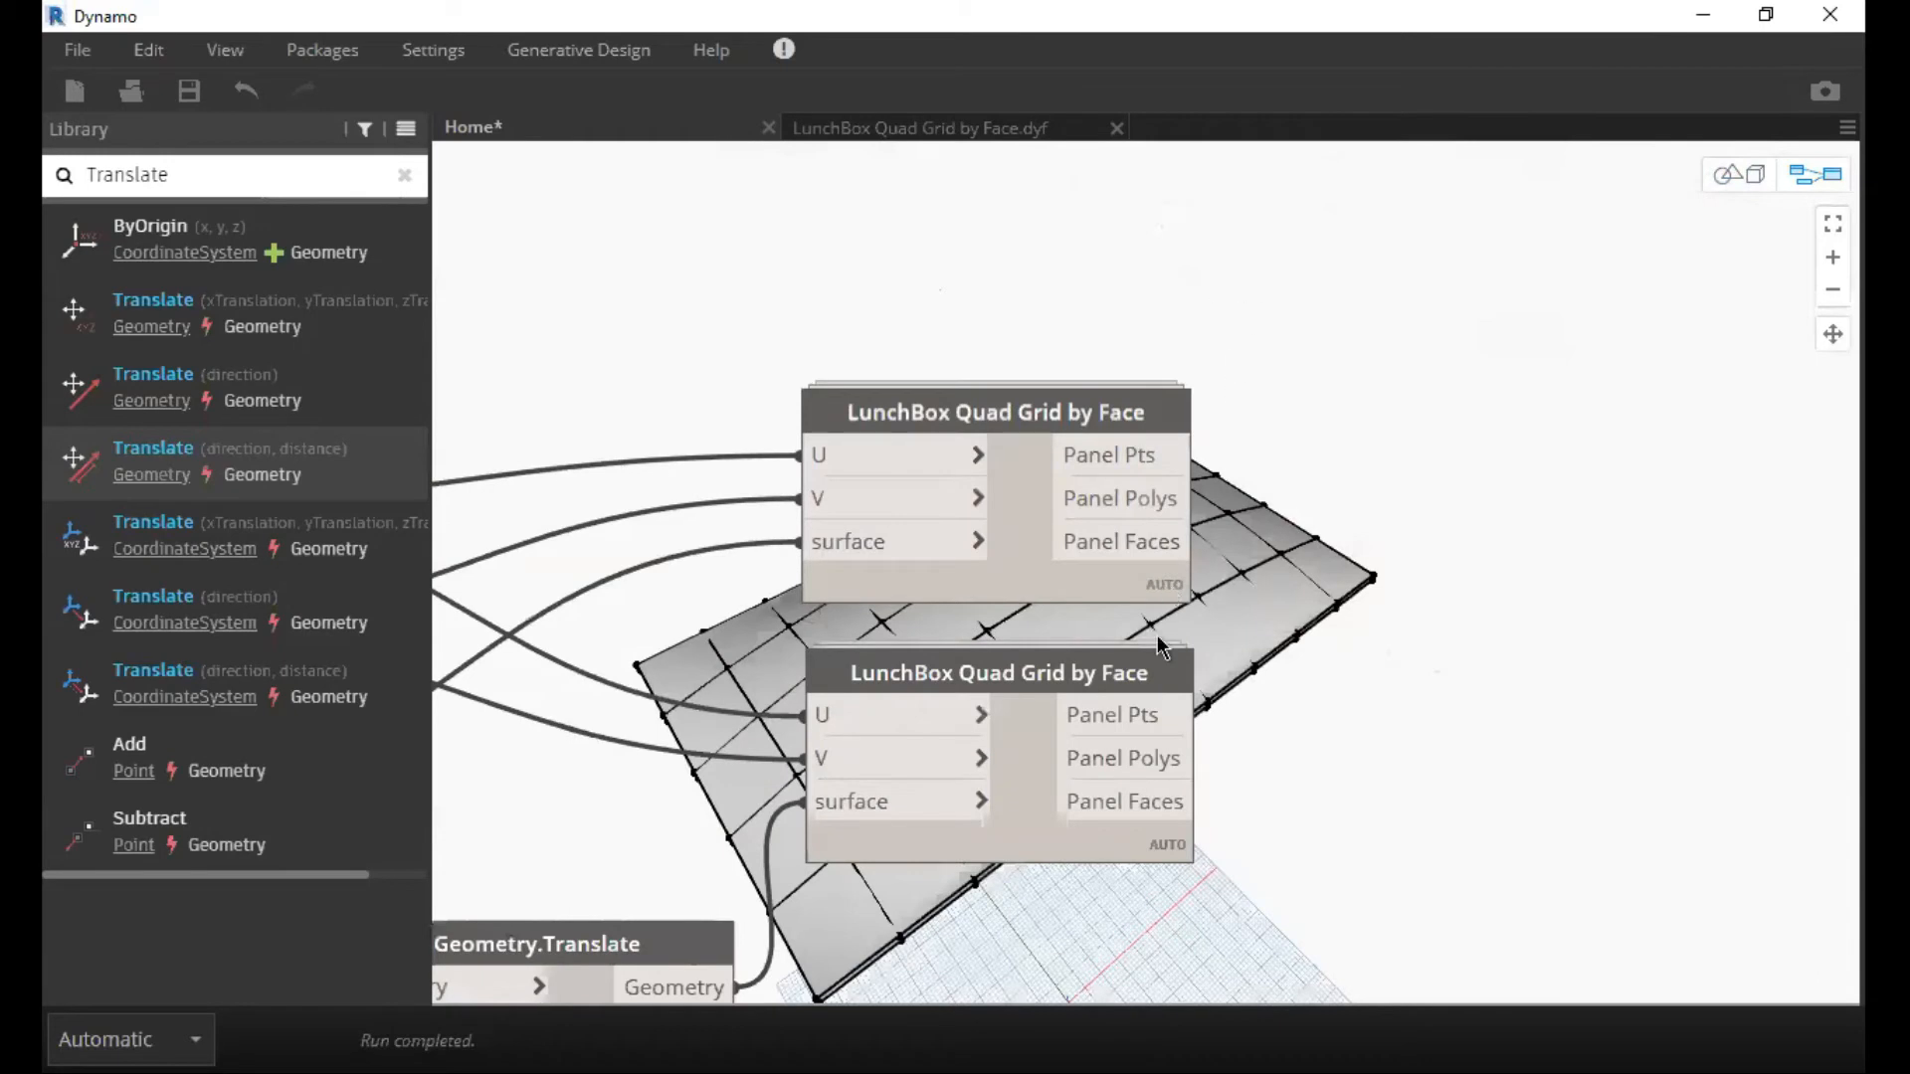
pyautogui.scroll(1, 1156, 635)
pyautogui.moveTo(1156, 634); pyautogui.dragTo(1498, 534, button='middle')
pyautogui.click(1220, 349)
pyautogui.moveTo(1210, 248); pyautogui.dragTo(1121, 629, button='middle')
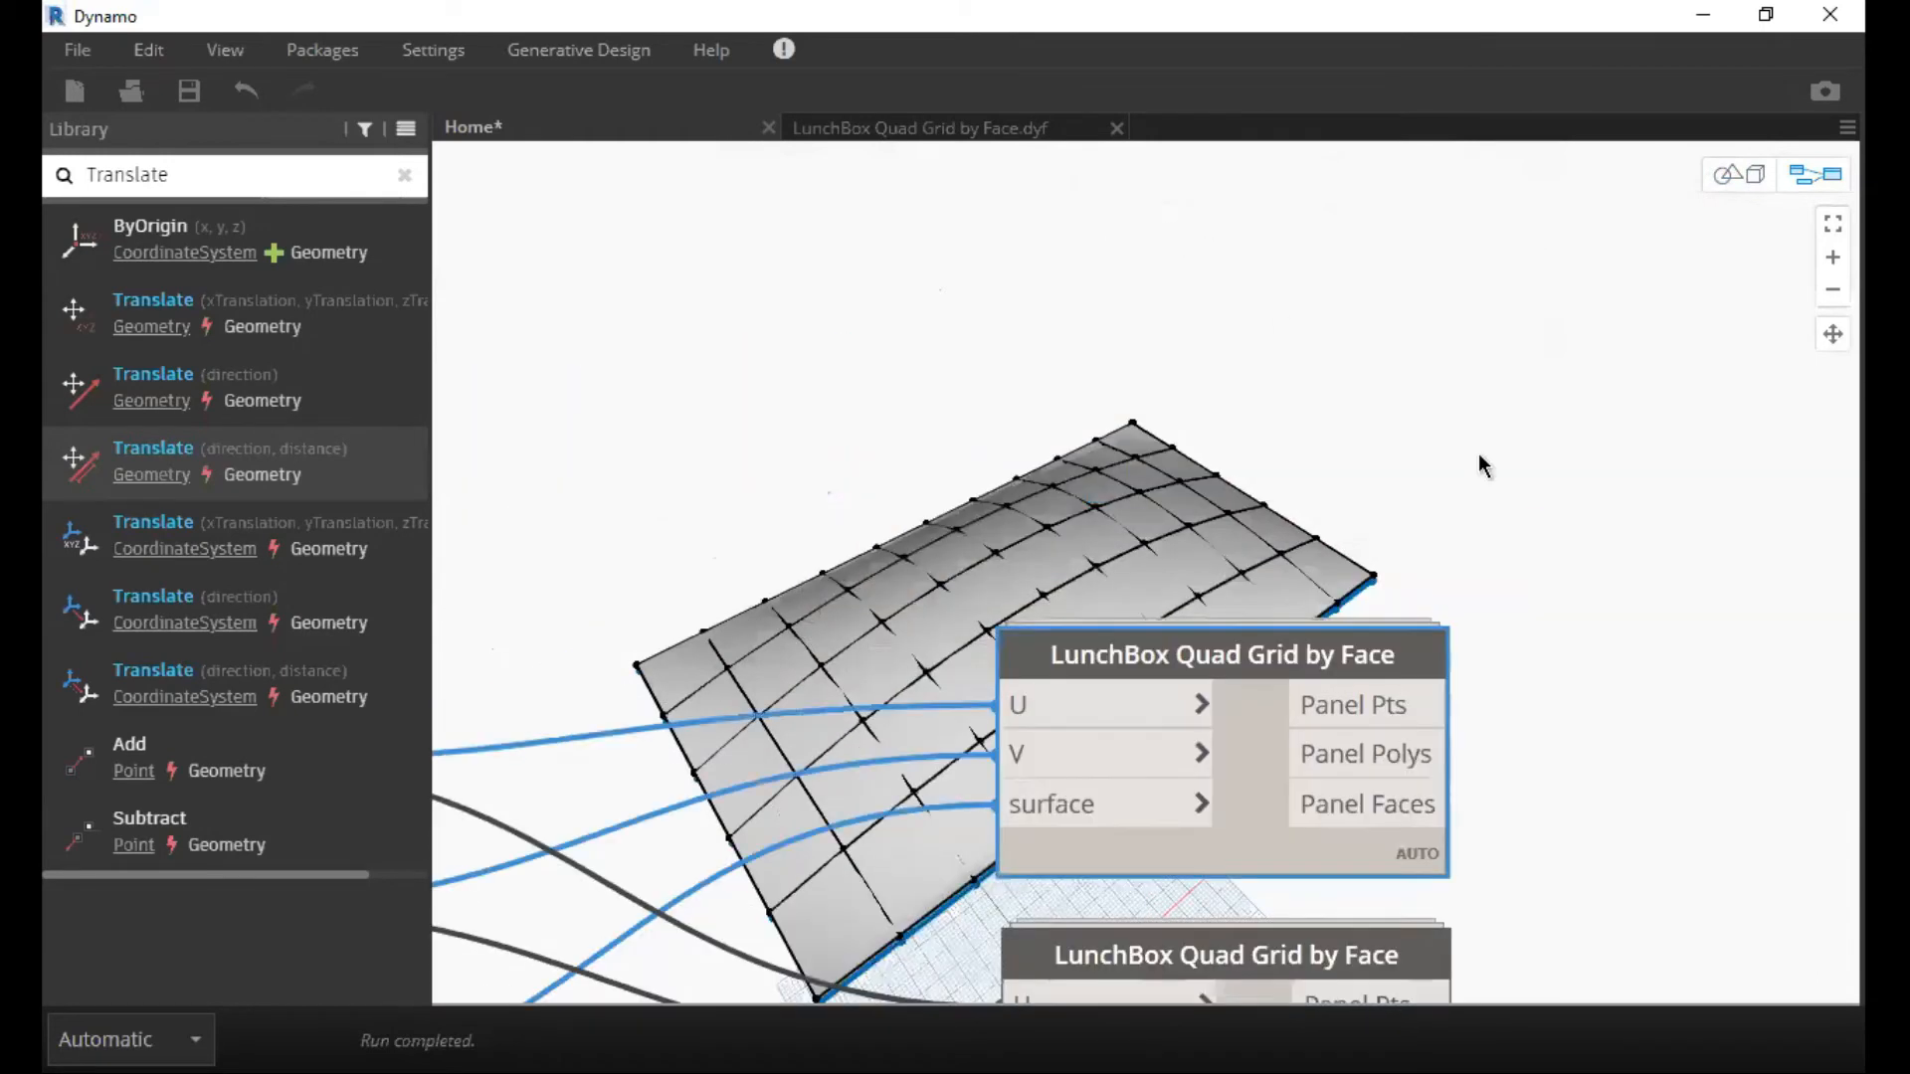
pyautogui.hotkey('ctrl', 'z')
pyautogui.moveTo(1428, 439)
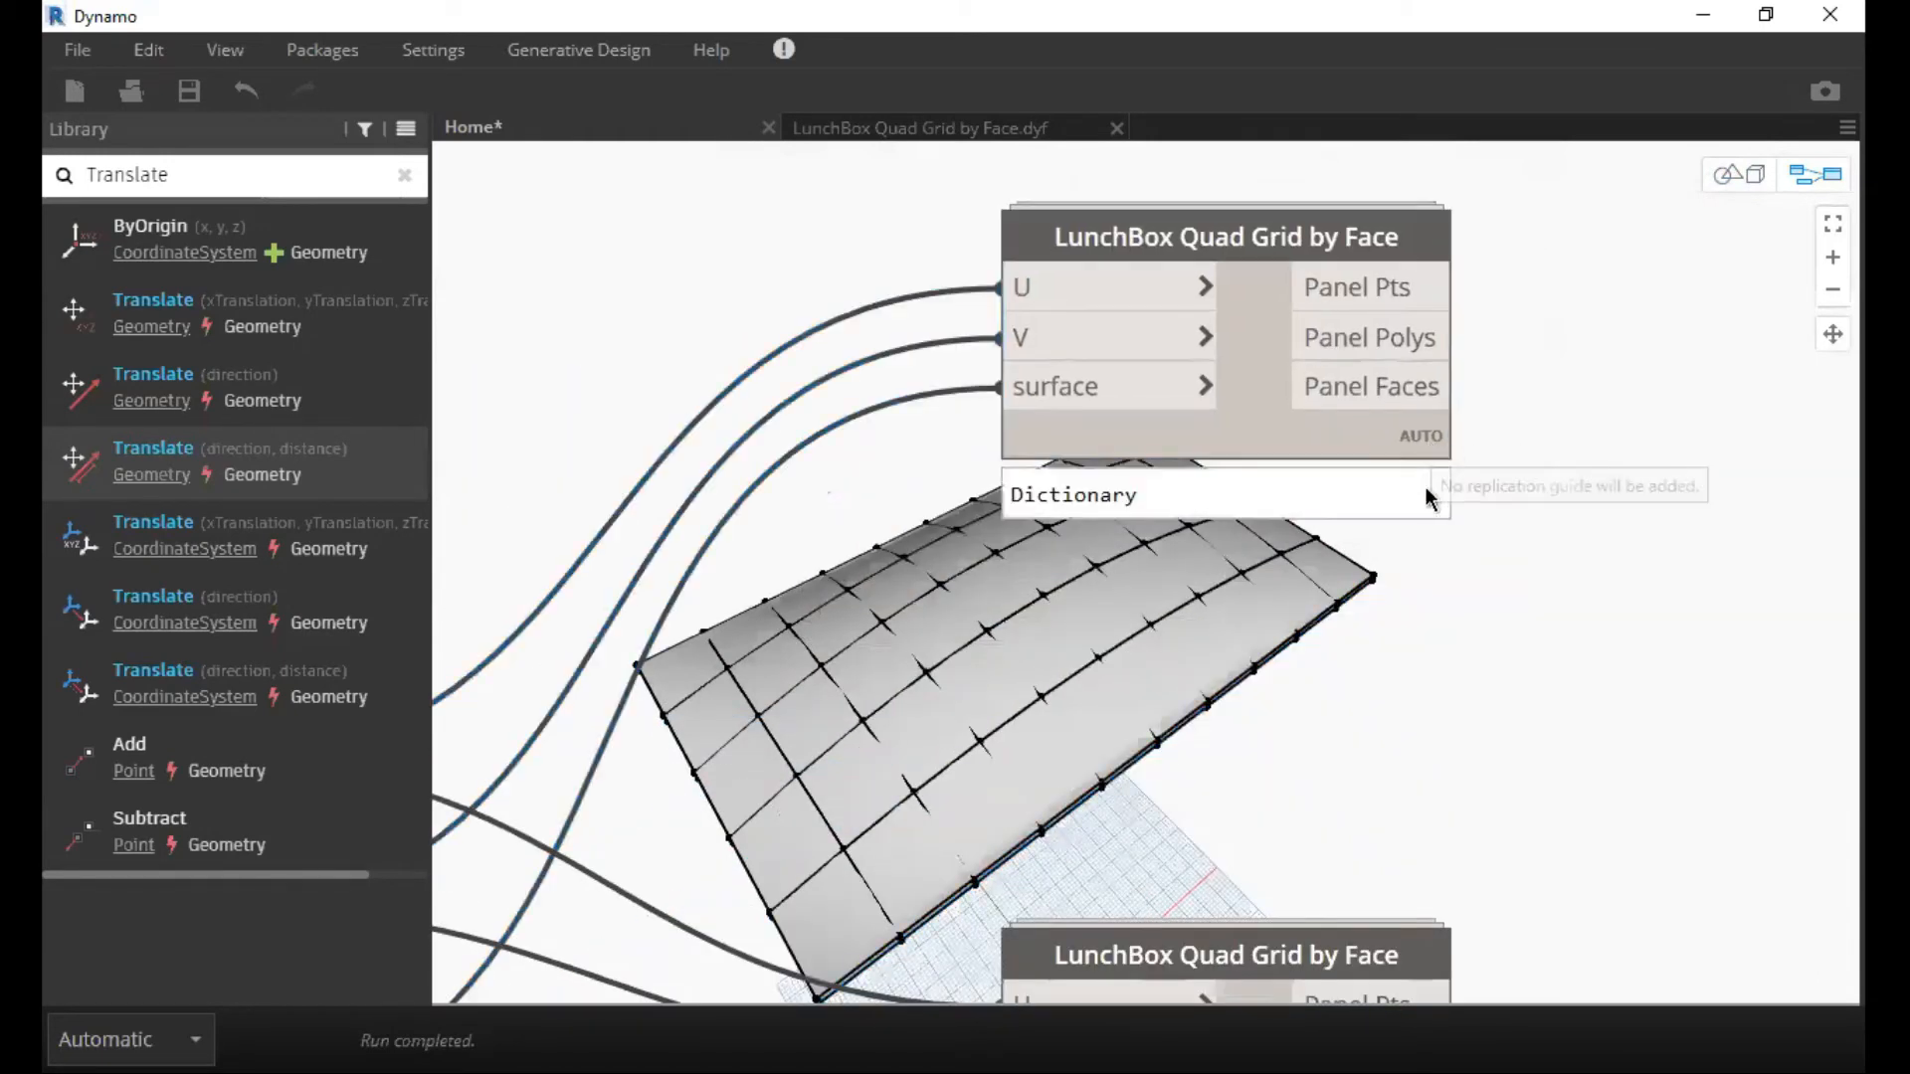
pyautogui.moveTo(1429, 498)
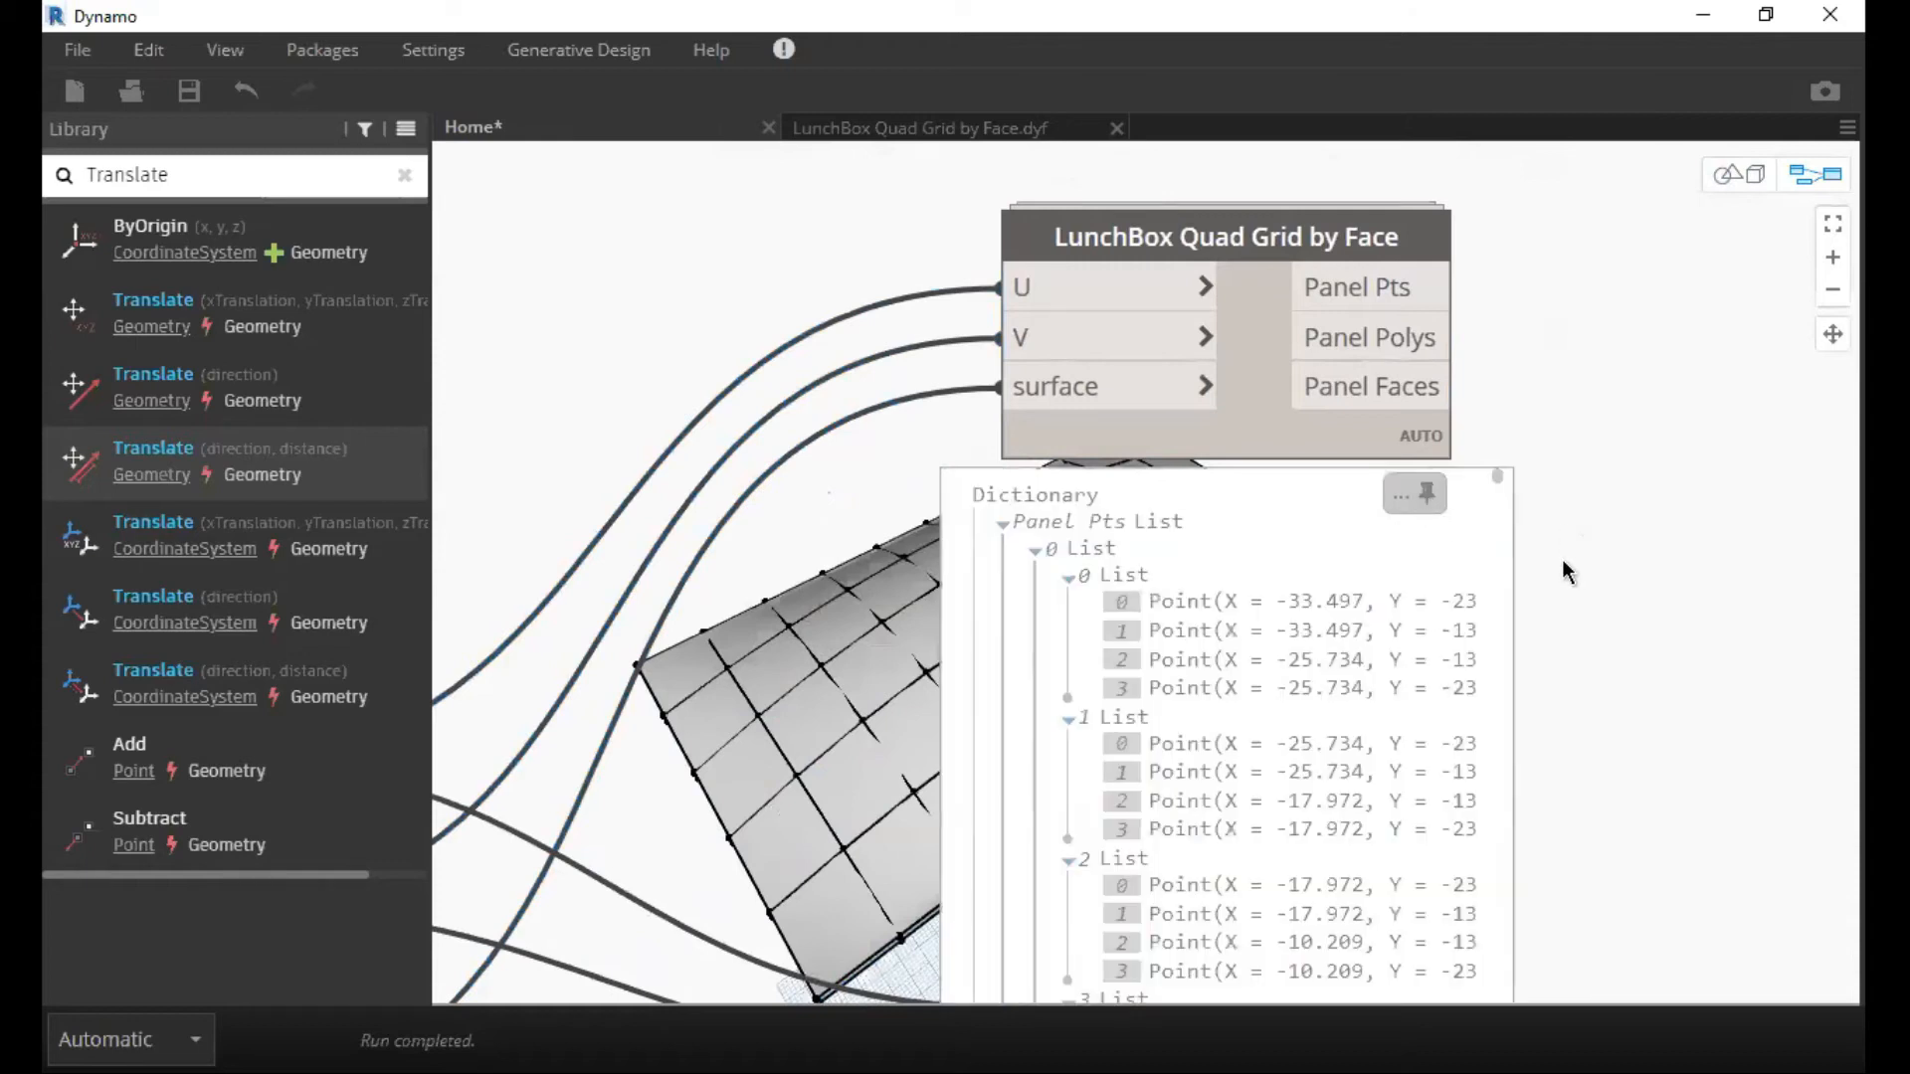
pyautogui.scroll(-4, 1473, 563)
pyautogui.moveTo(1299, 310); pyautogui.dragTo(1297, 259)
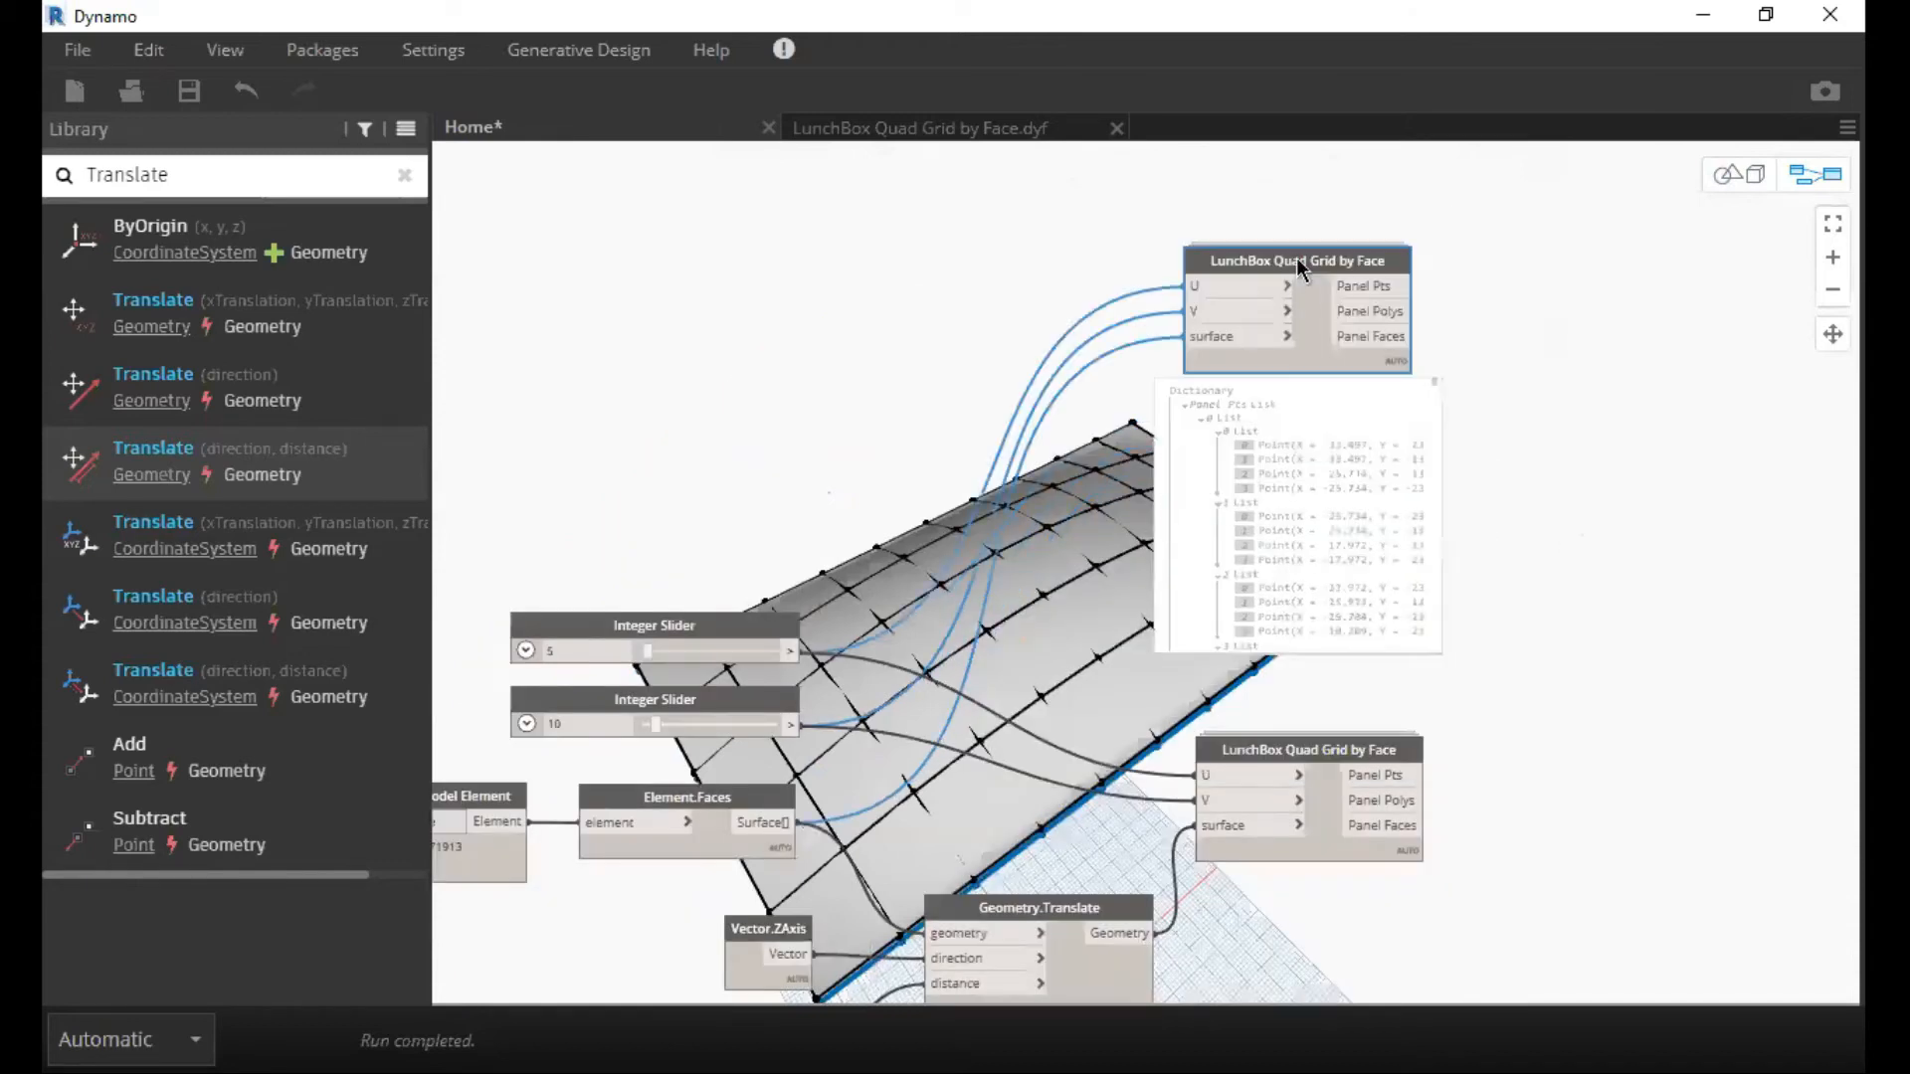
# Pin open the output preview of the lower LunchBox Quad Grid by Face node.
pyautogui.scroll(1, 1447, 817)
pyautogui.moveTo(1446, 817); pyautogui.dragTo(1275, 573, button='middle')
pyautogui.scroll(1, 1216, 621)
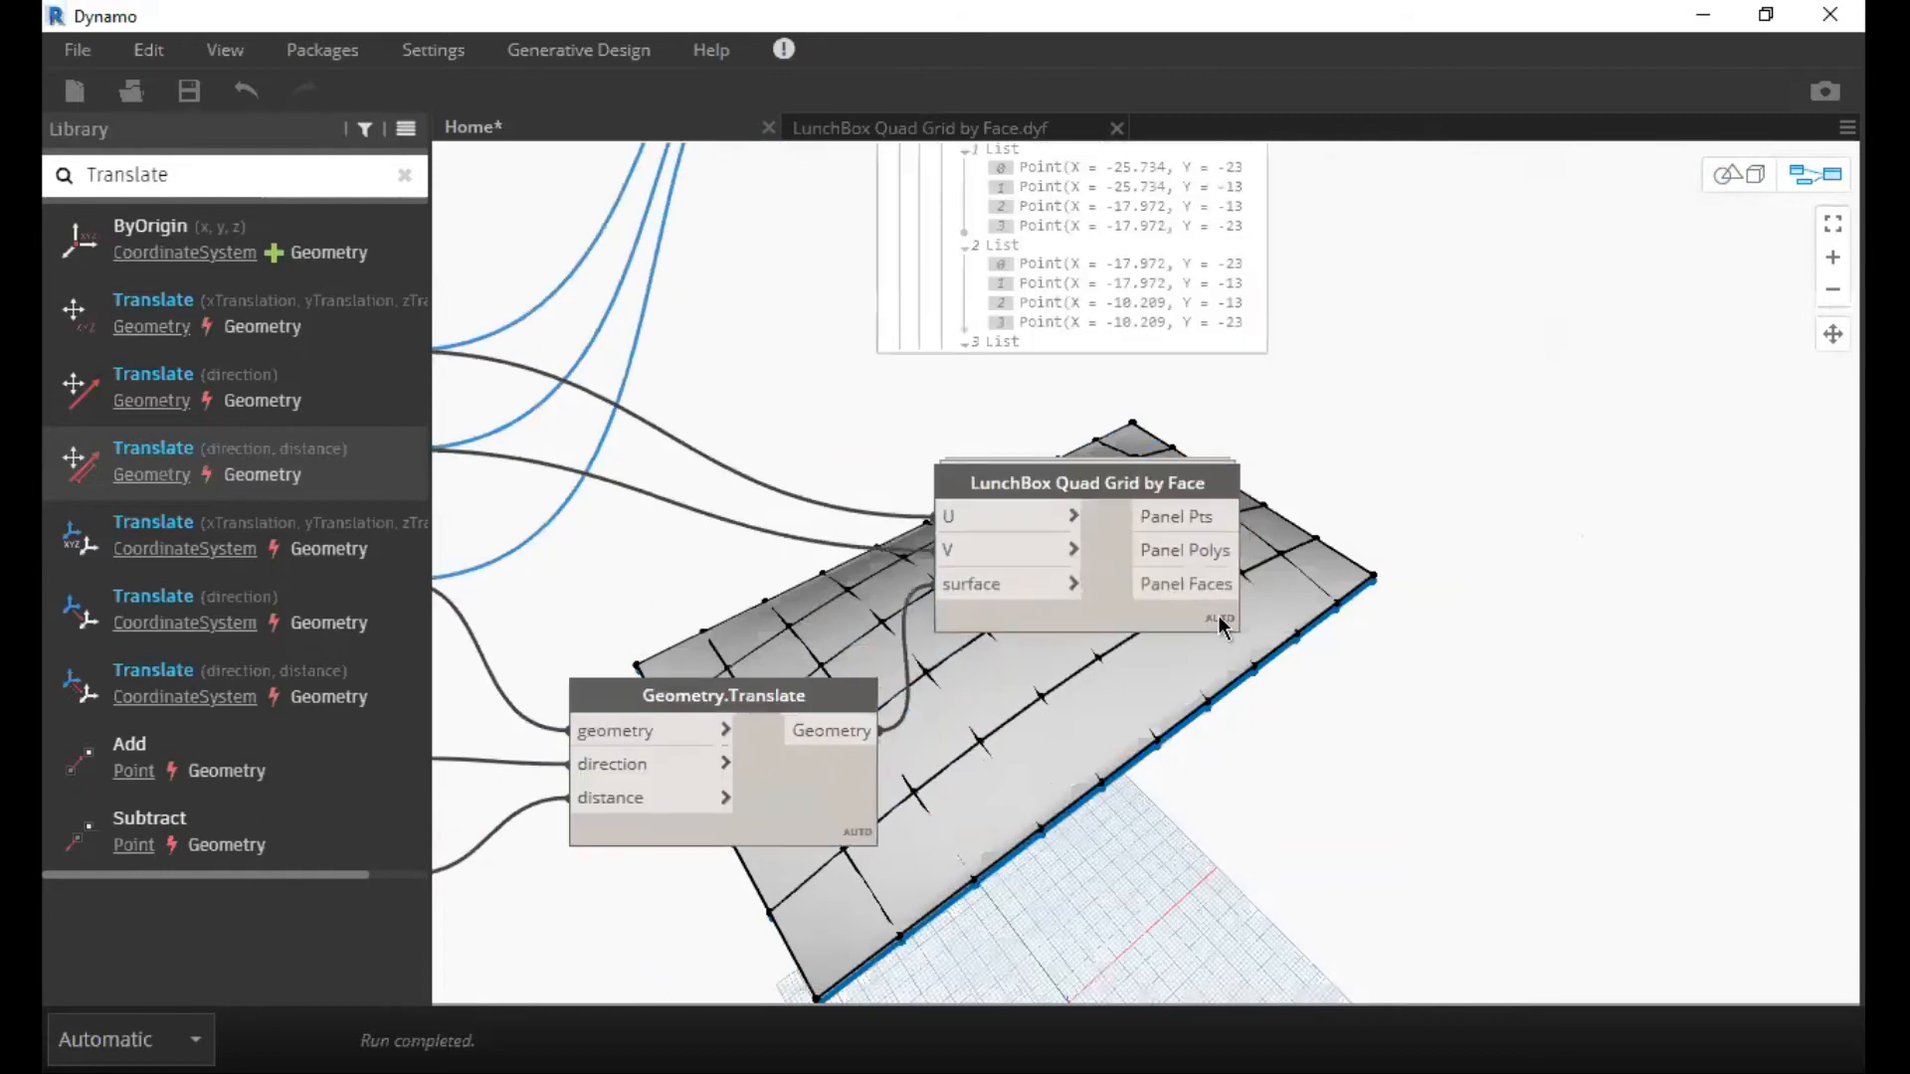
pyautogui.moveTo(1224, 652)
pyautogui.click(1272, 646)
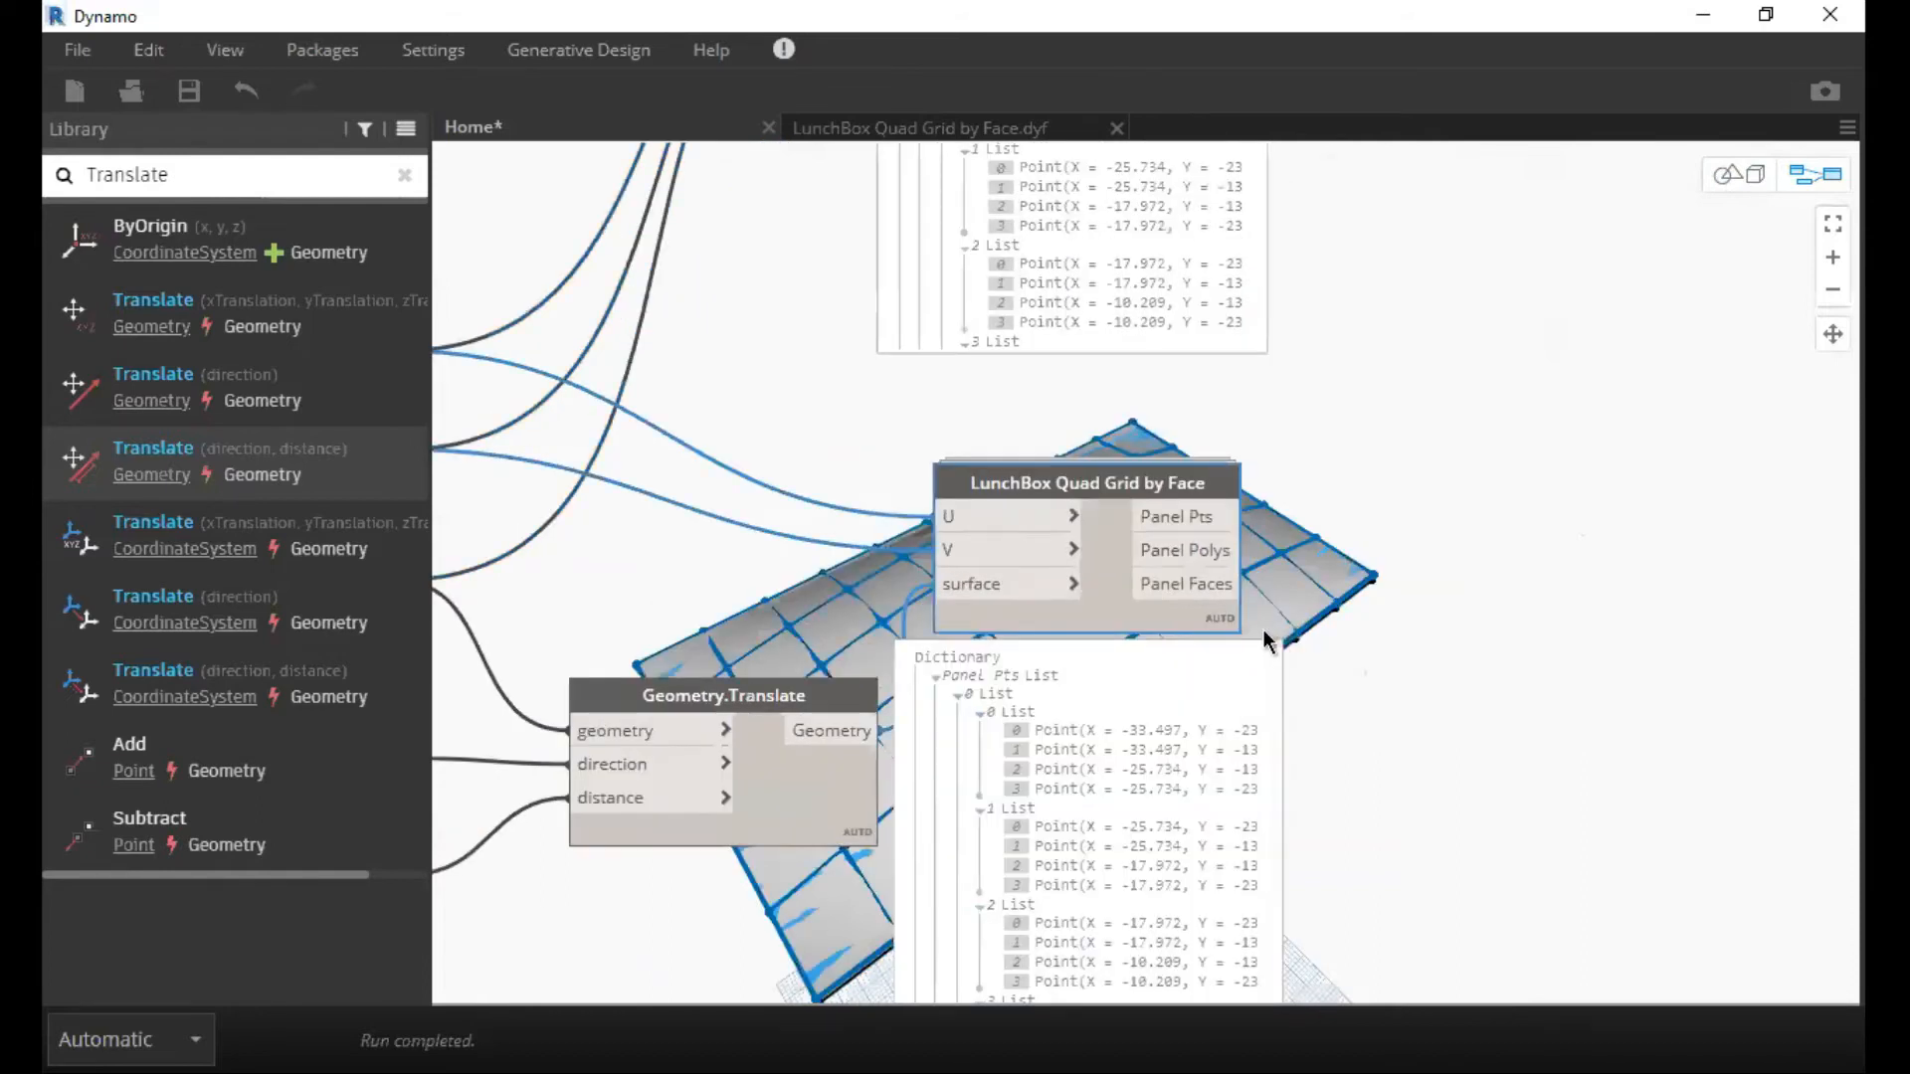
# Compare the Panel Pts lists in the pinned previews of both LunchBox Quad Grid by Face nodes.
pyautogui.scroll(-3, 1262, 628)
pyautogui.scroll(1, 1266, 742)
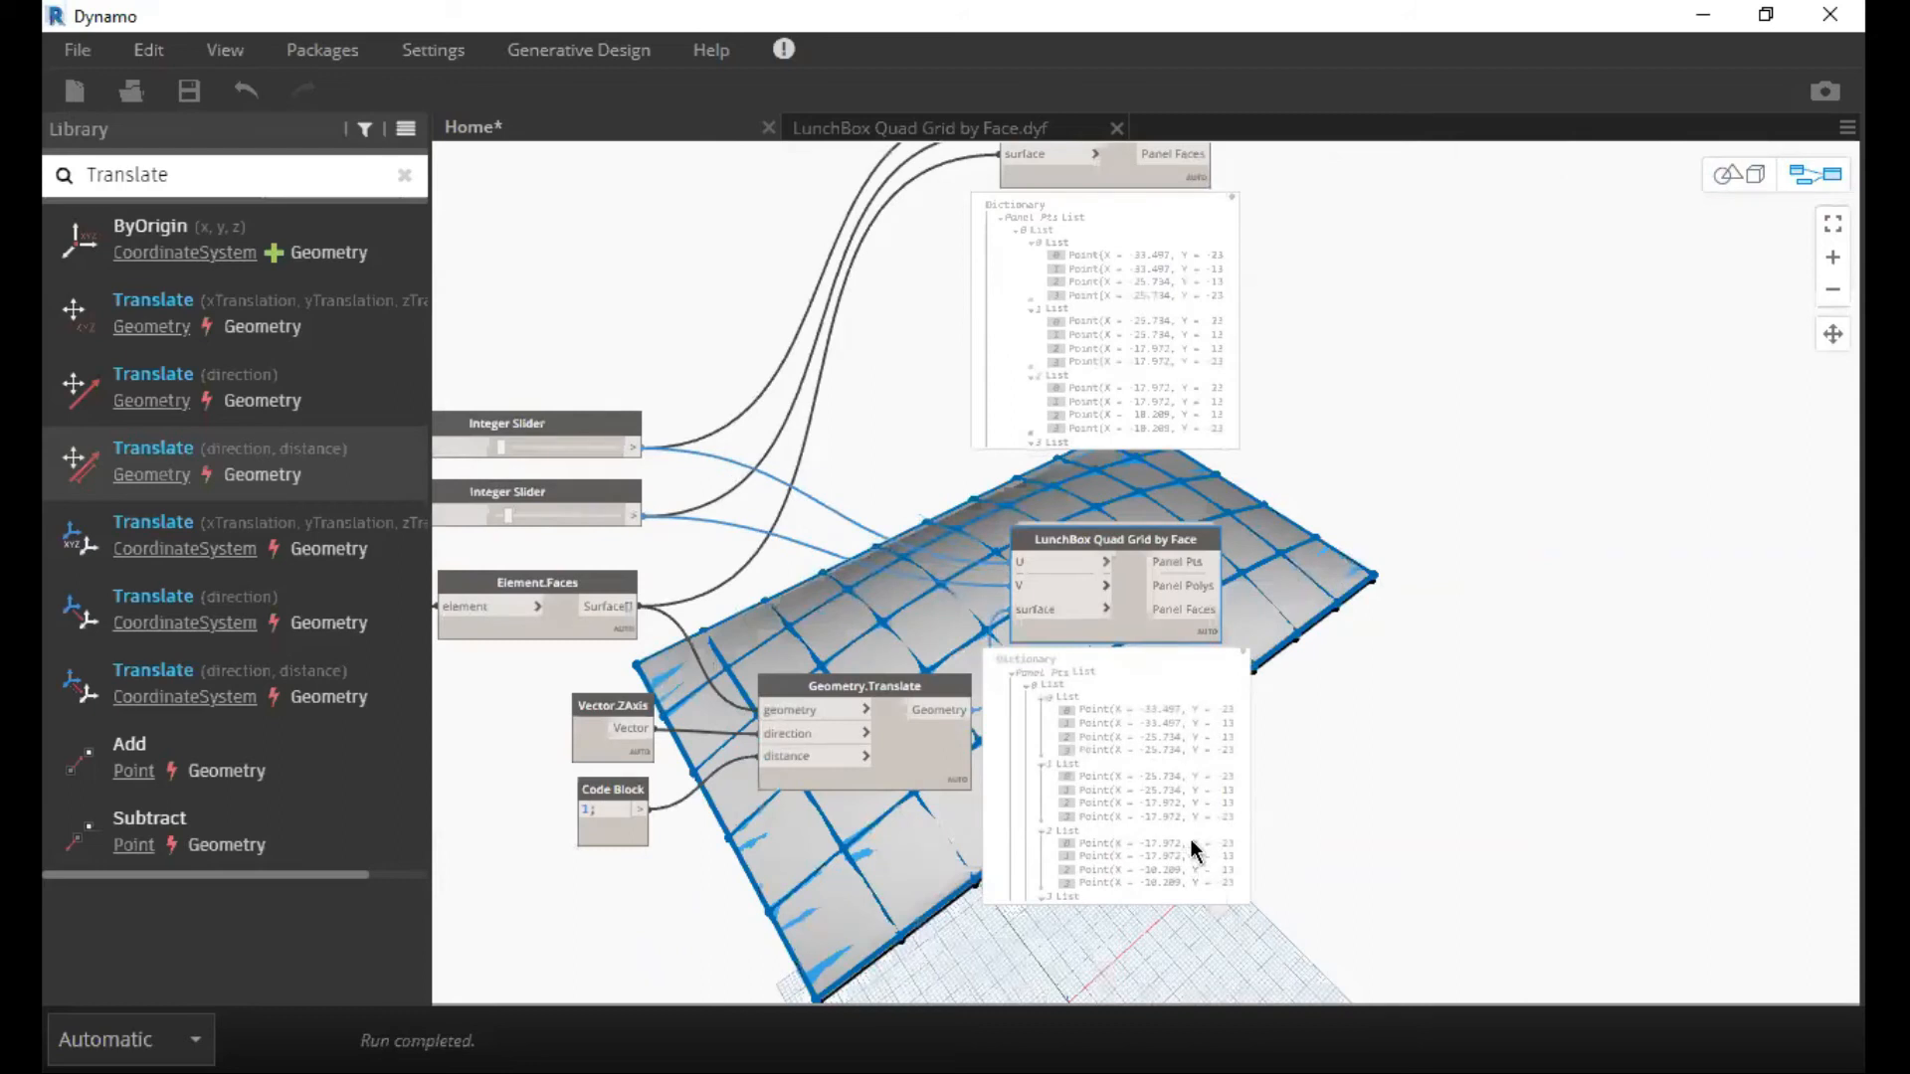
pyautogui.scroll(1, 1194, 844)
pyautogui.moveTo(1168, 541); pyautogui.dragTo(1161, 558, button='middle')
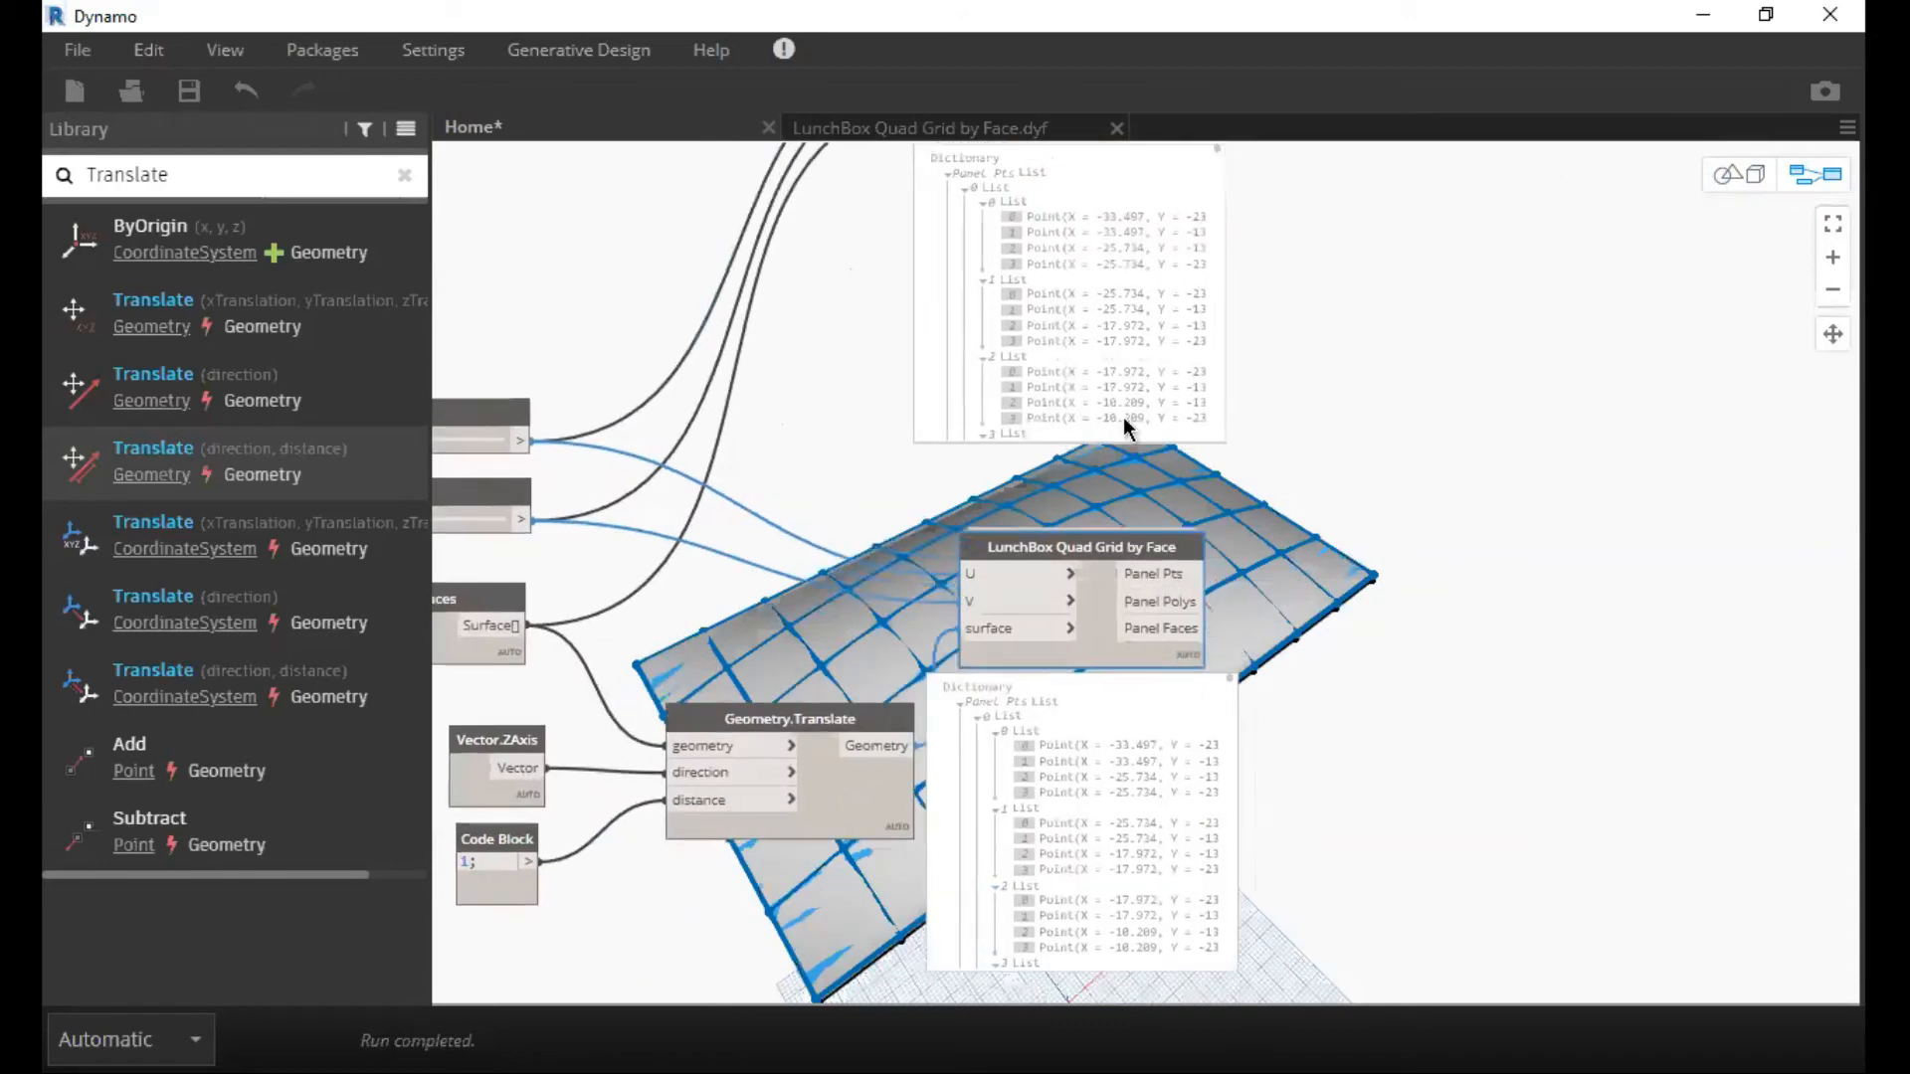
pyautogui.moveTo(1150, 434); pyautogui.dragTo(1081, 578, button='middle')
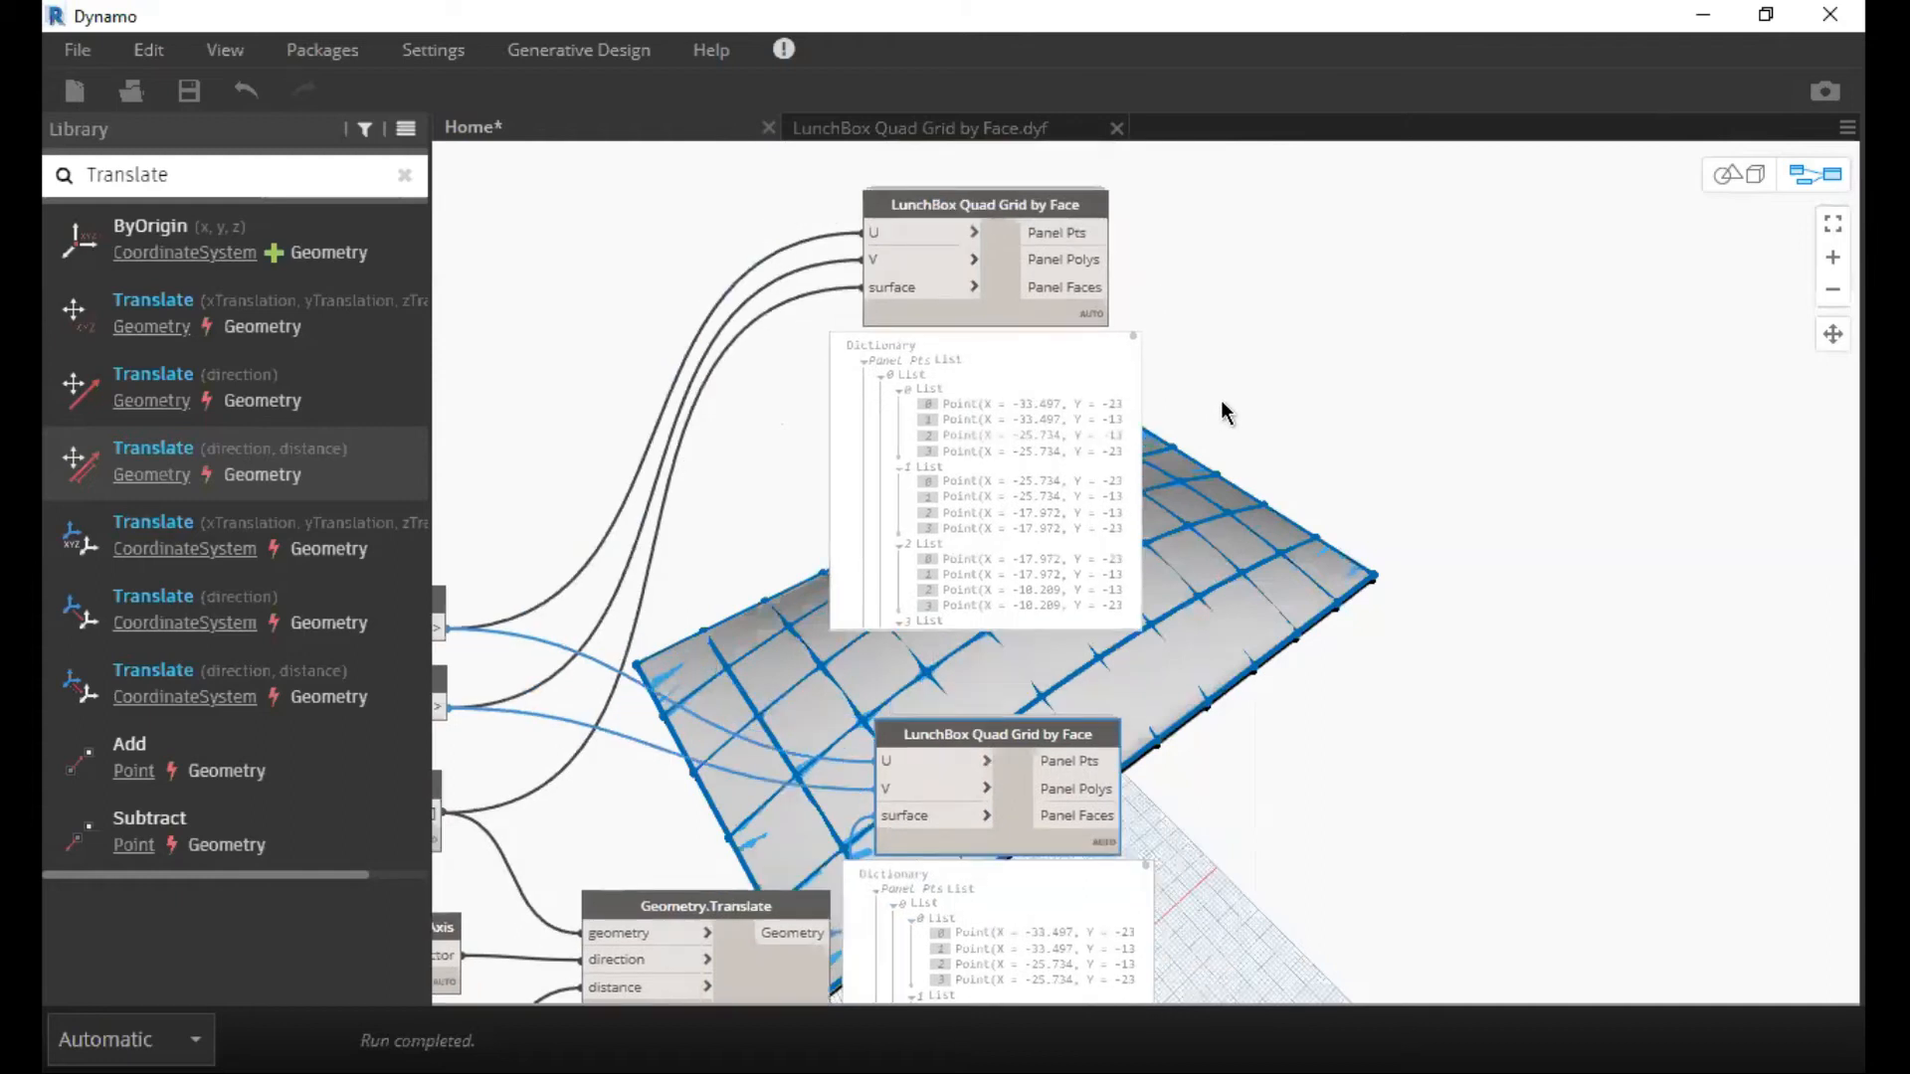
pyautogui.scroll(2, 1221, 399)
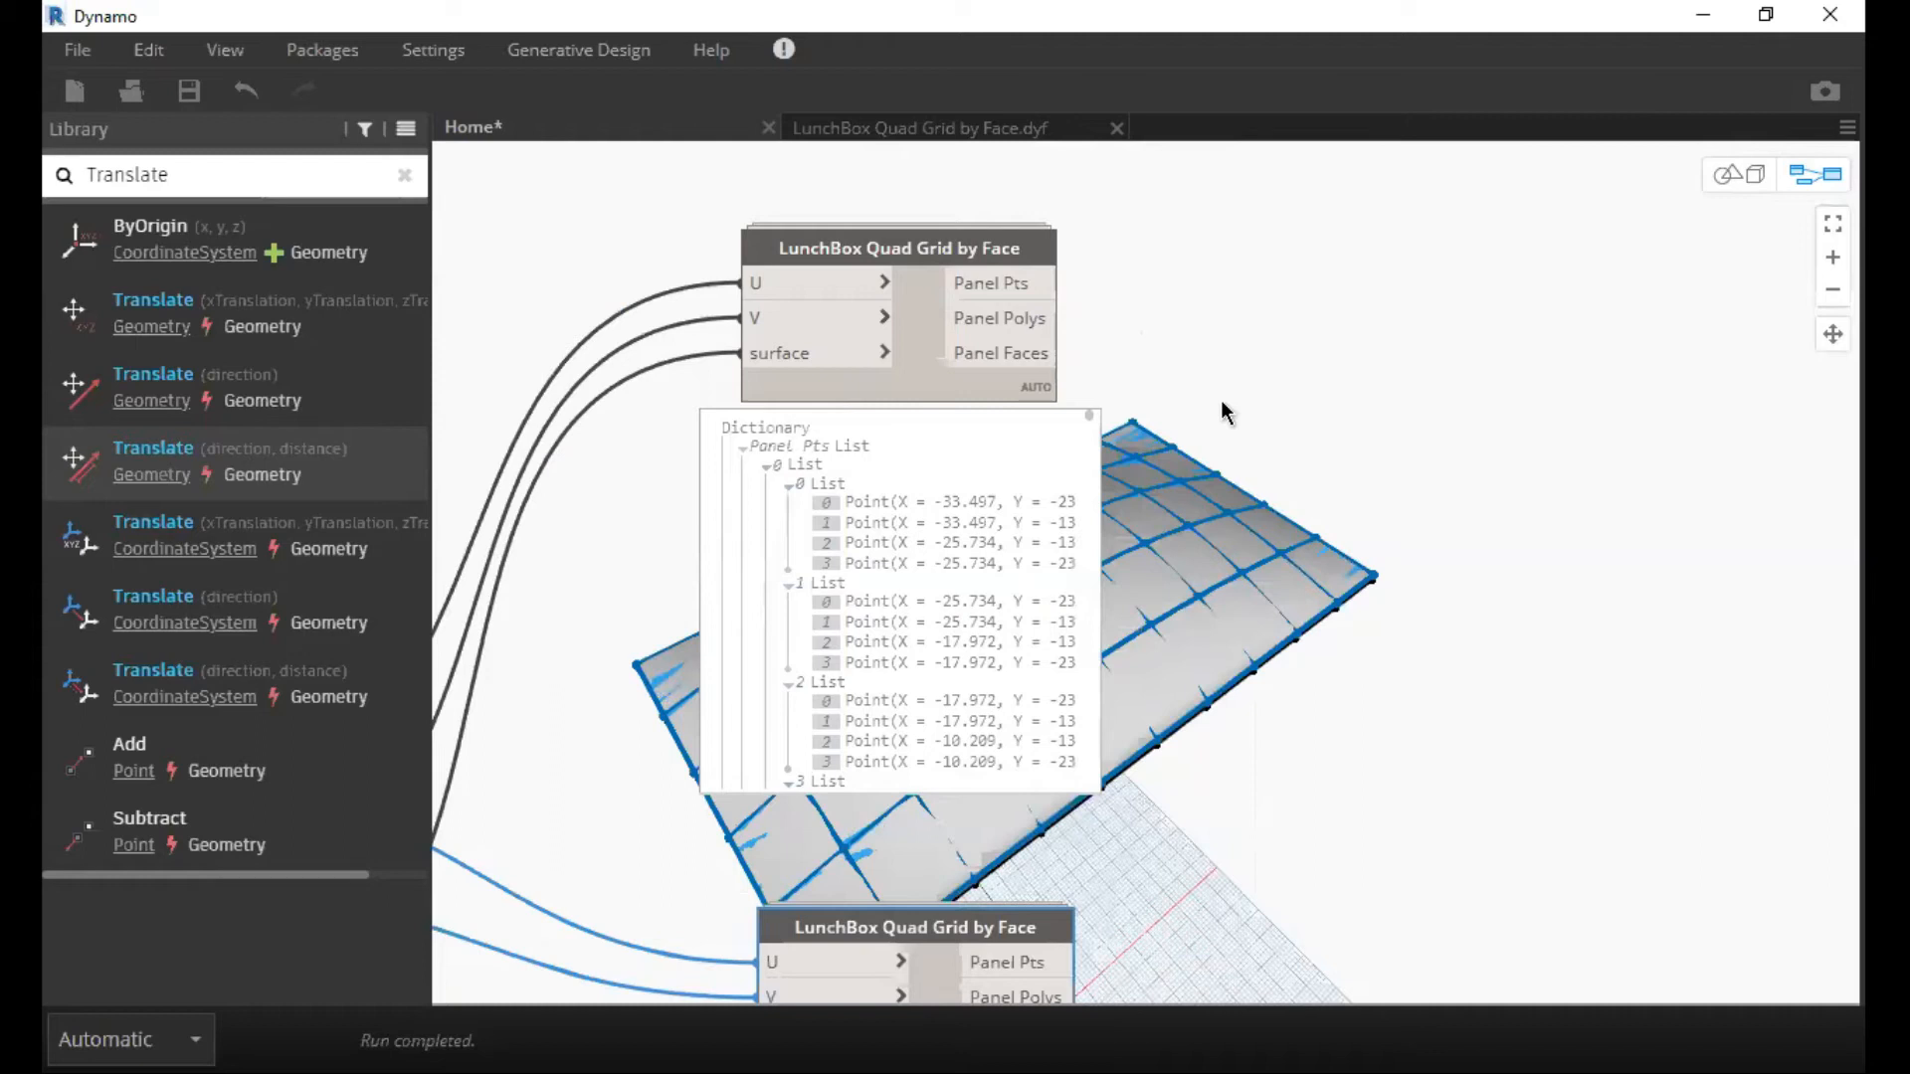
pyautogui.moveTo(1281, 463); pyautogui.dragTo(1197, 475, button='middle')
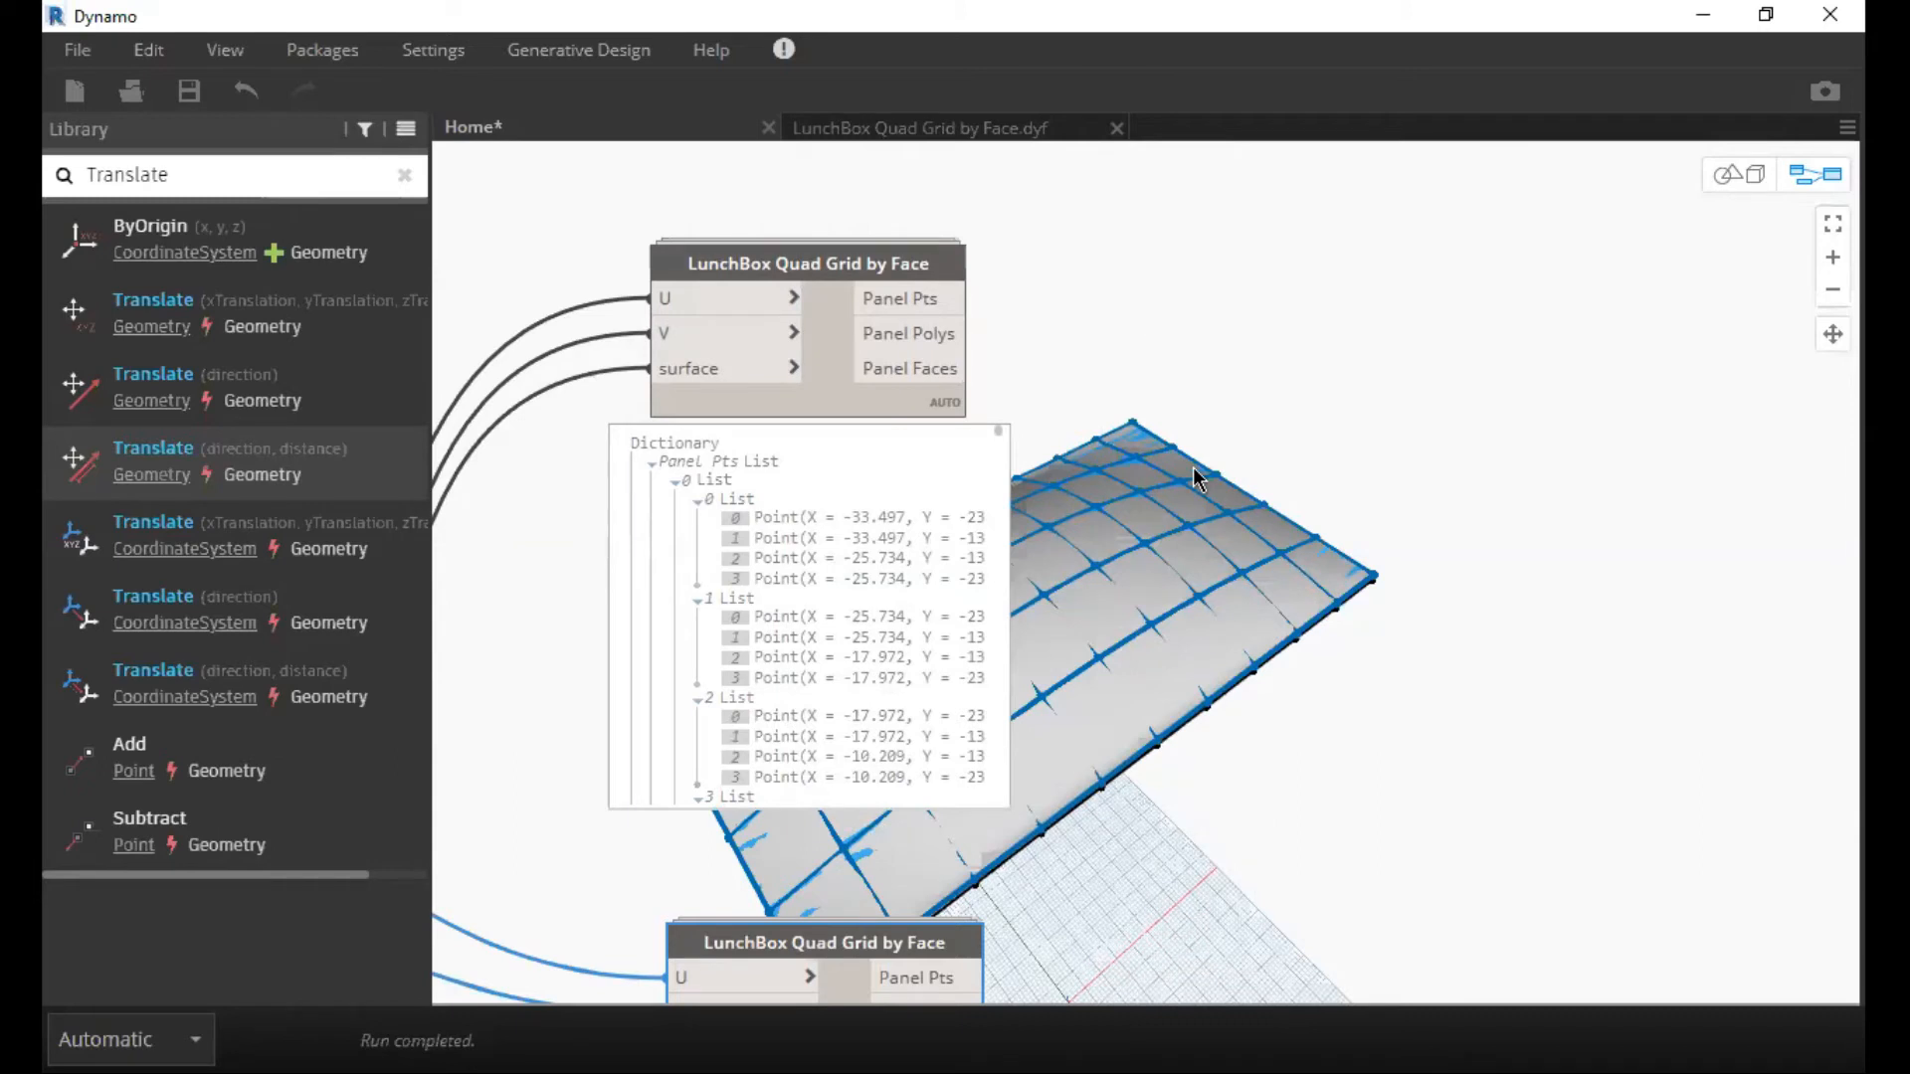
# Search the node library for Flatten and add a List.Flatten node to the graph.
pyautogui.click(1196, 352)
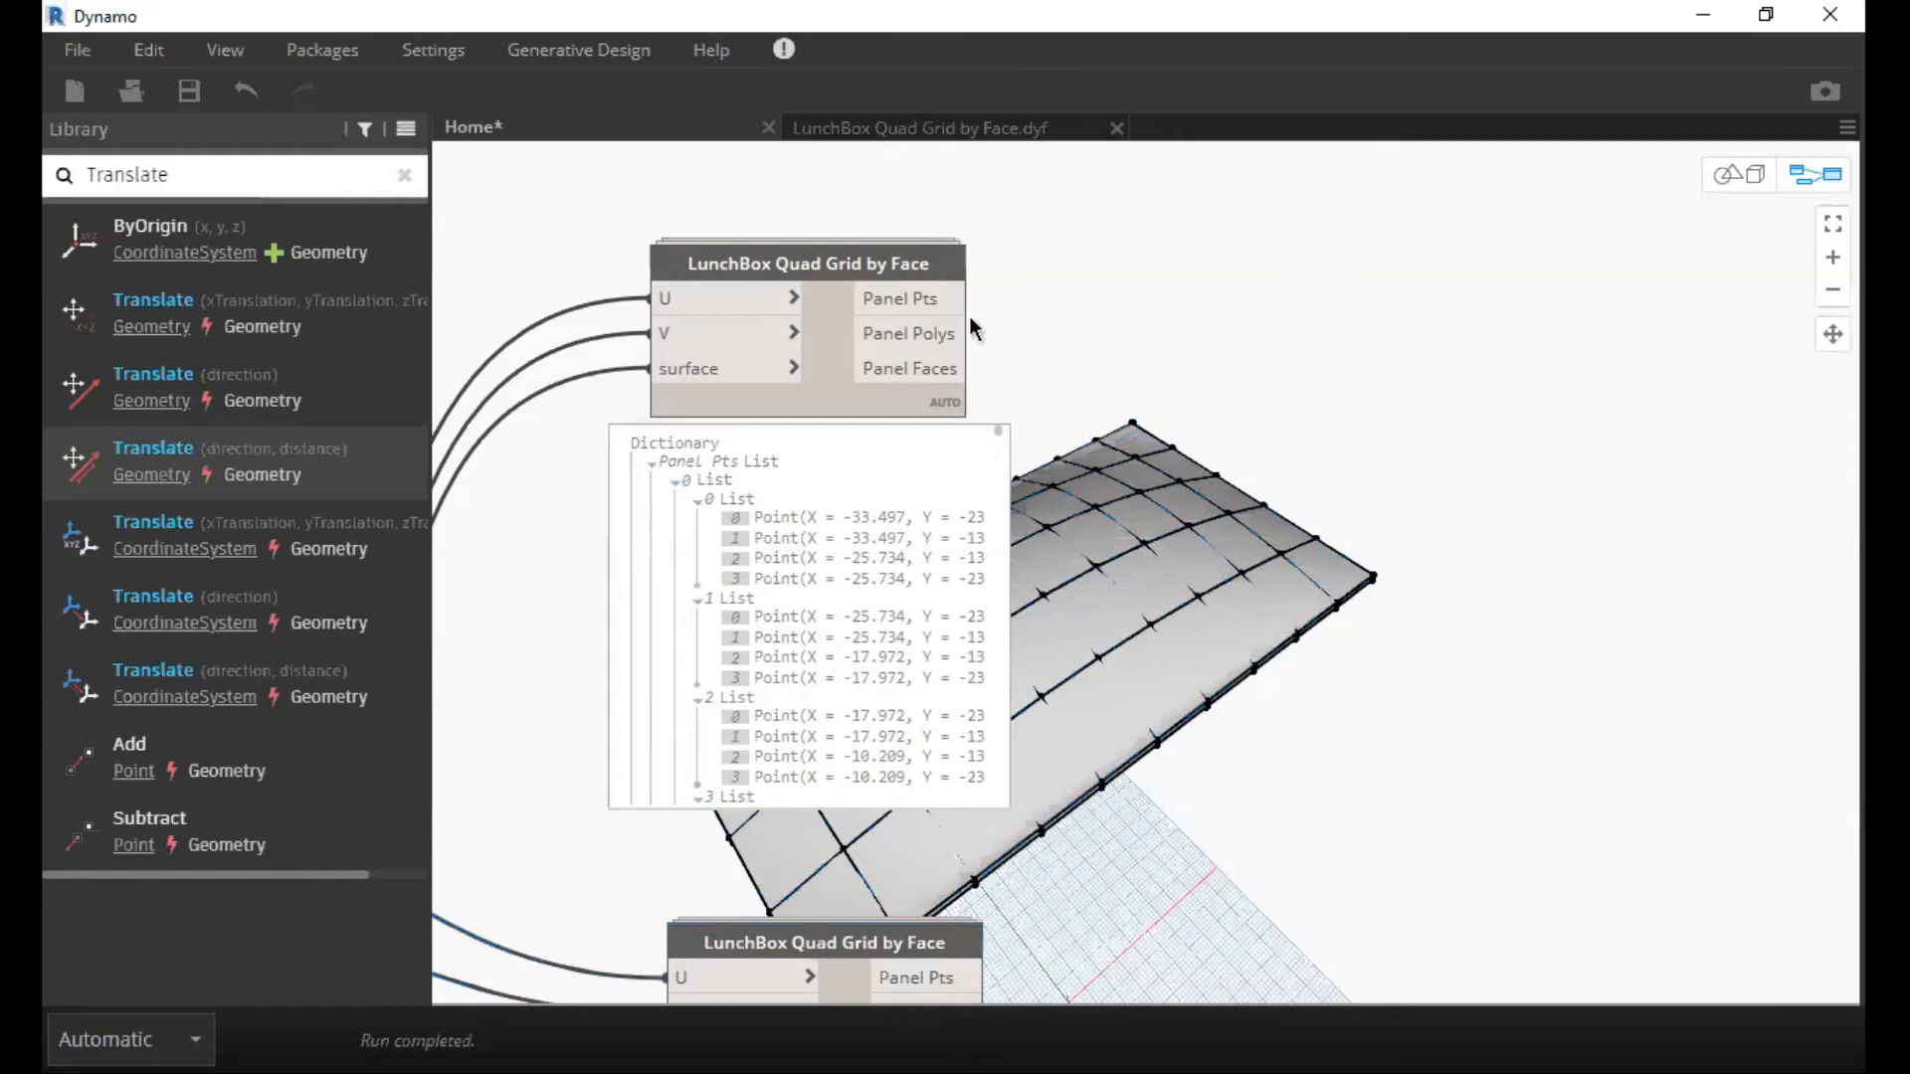
pyautogui.moveTo(433, 178); pyautogui.dragTo(468, 185, button='middle')
pyautogui.doubleClick(303, 166)
pyautogui.press('BackSpace')
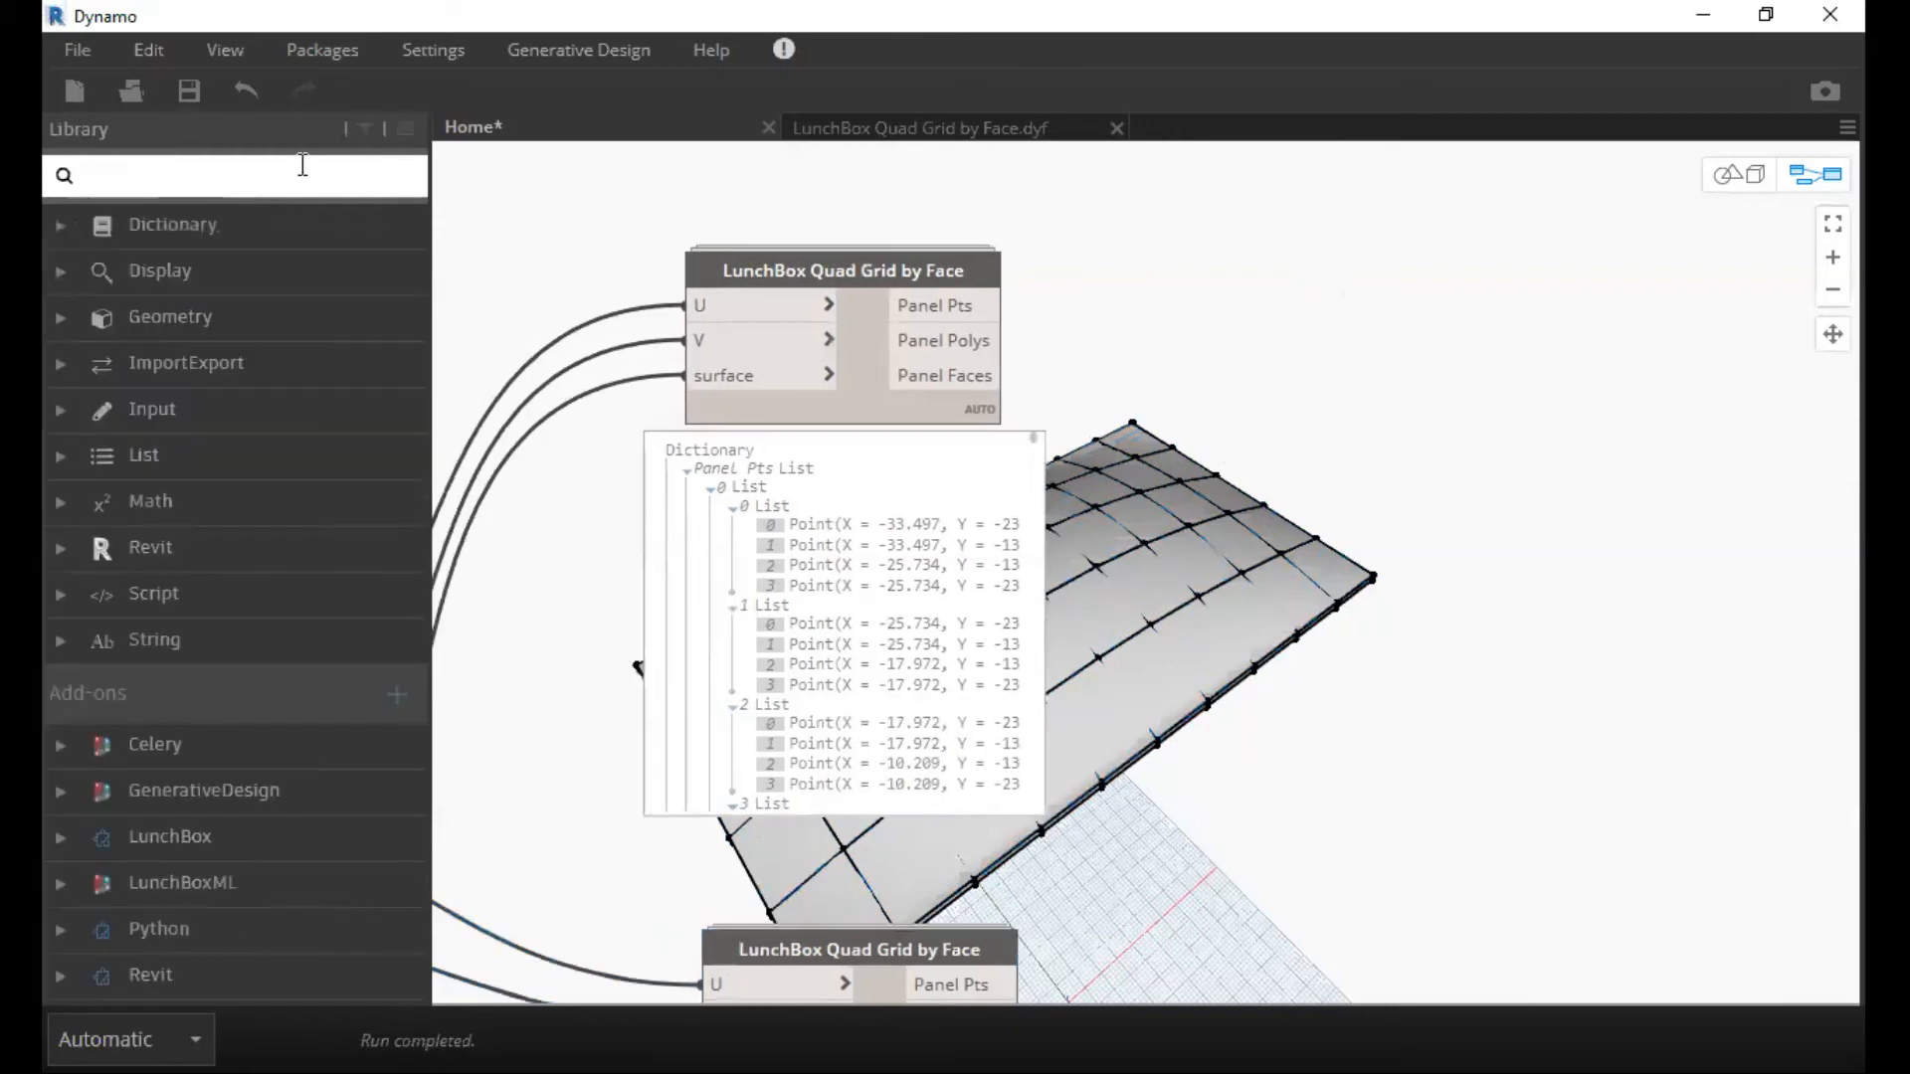
pyautogui.write('Fa')
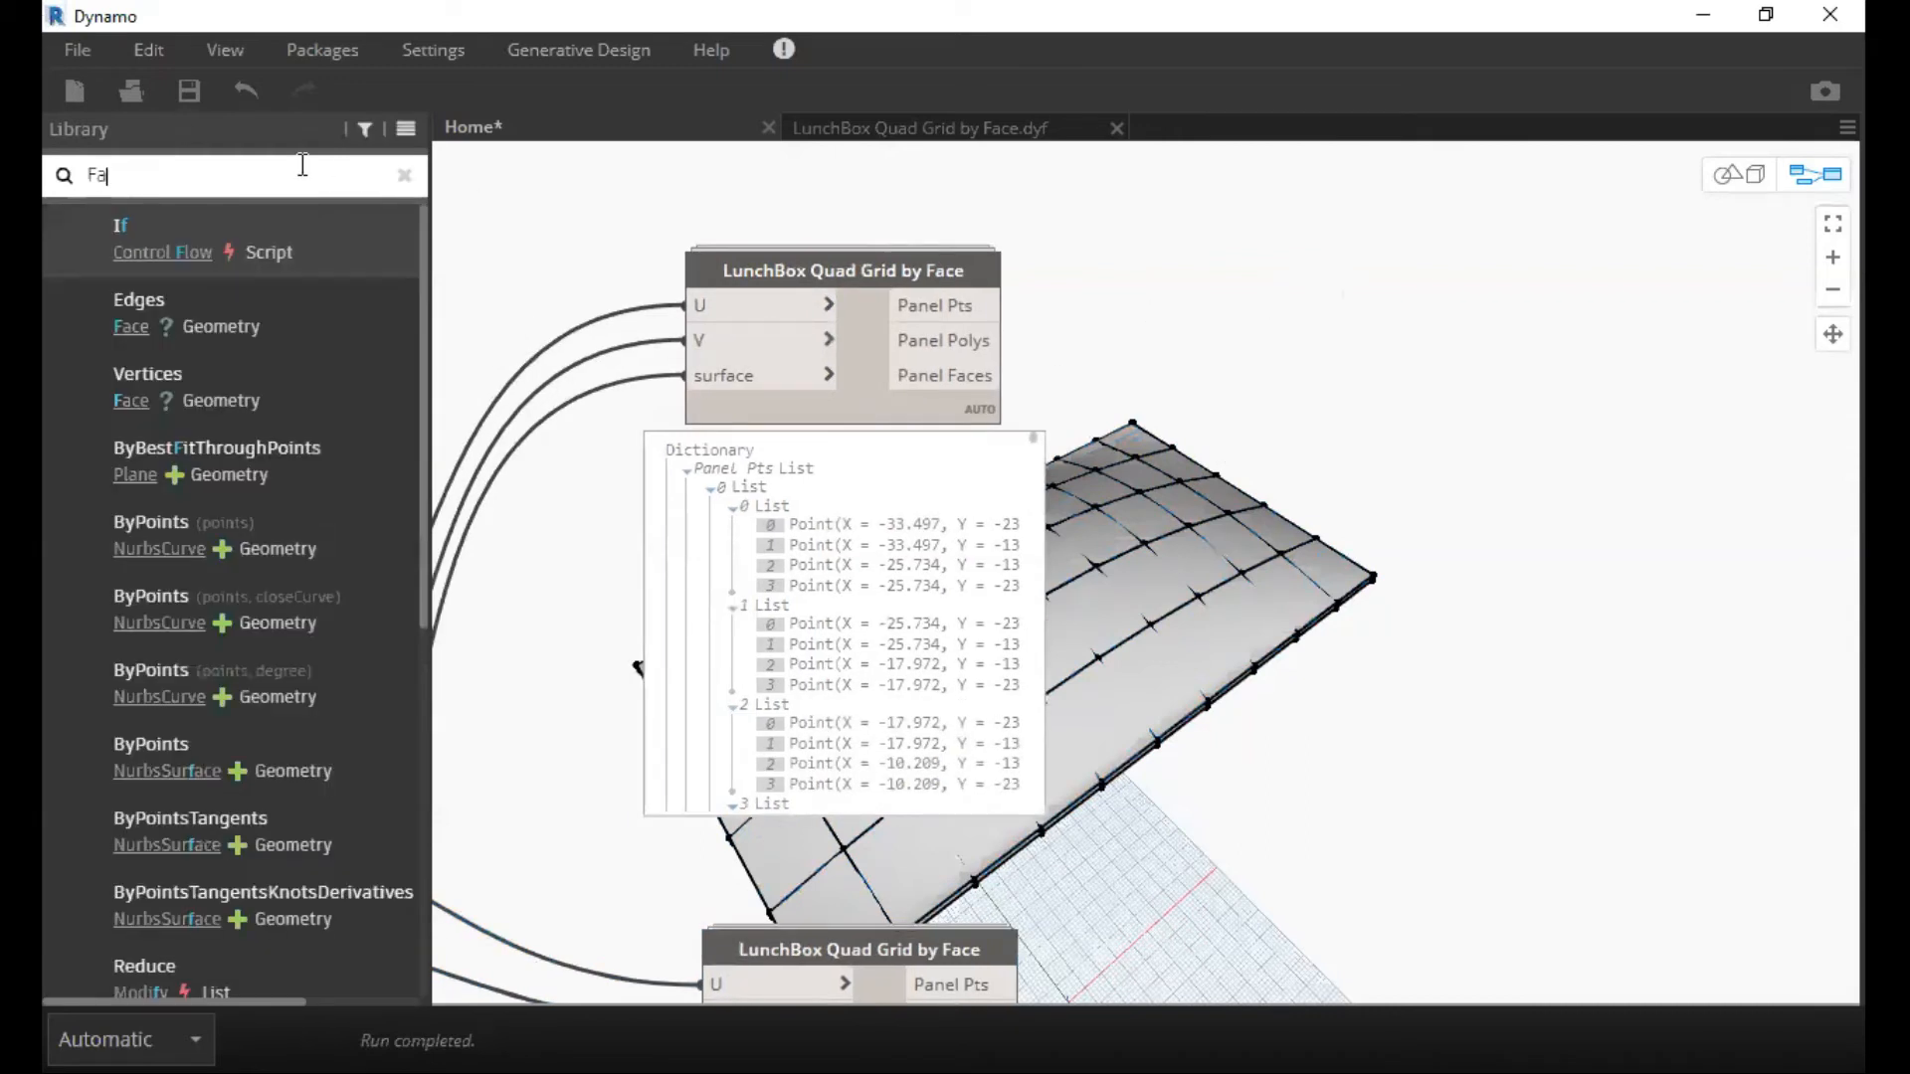
pyautogui.press('BackSpace')
pyautogui.write('latten')
pyautogui.click(217, 231)
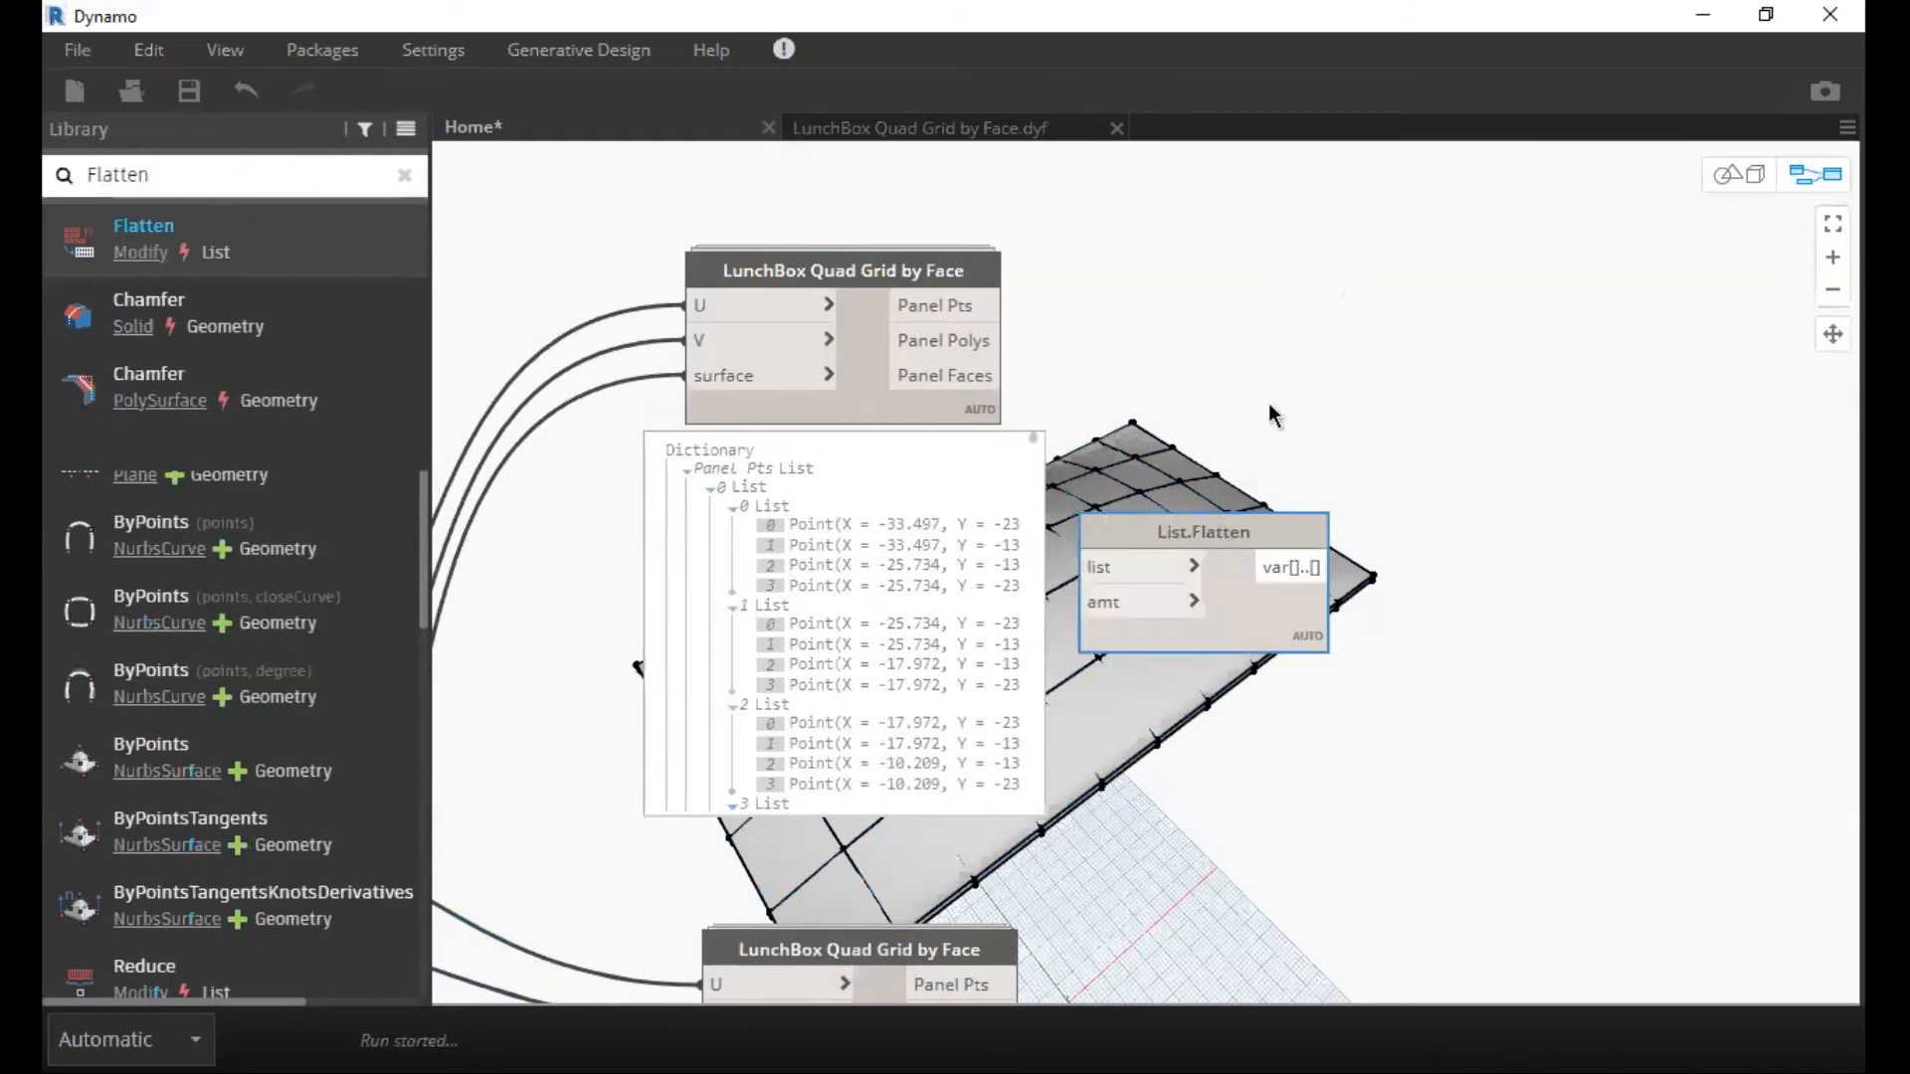
# Place List.Flatten beside the upper LunchBox Quad Grid by Face node and connect that node's Panel Pts output to the list input.
pyautogui.moveTo(1213, 534); pyautogui.dragTo(1298, 394)
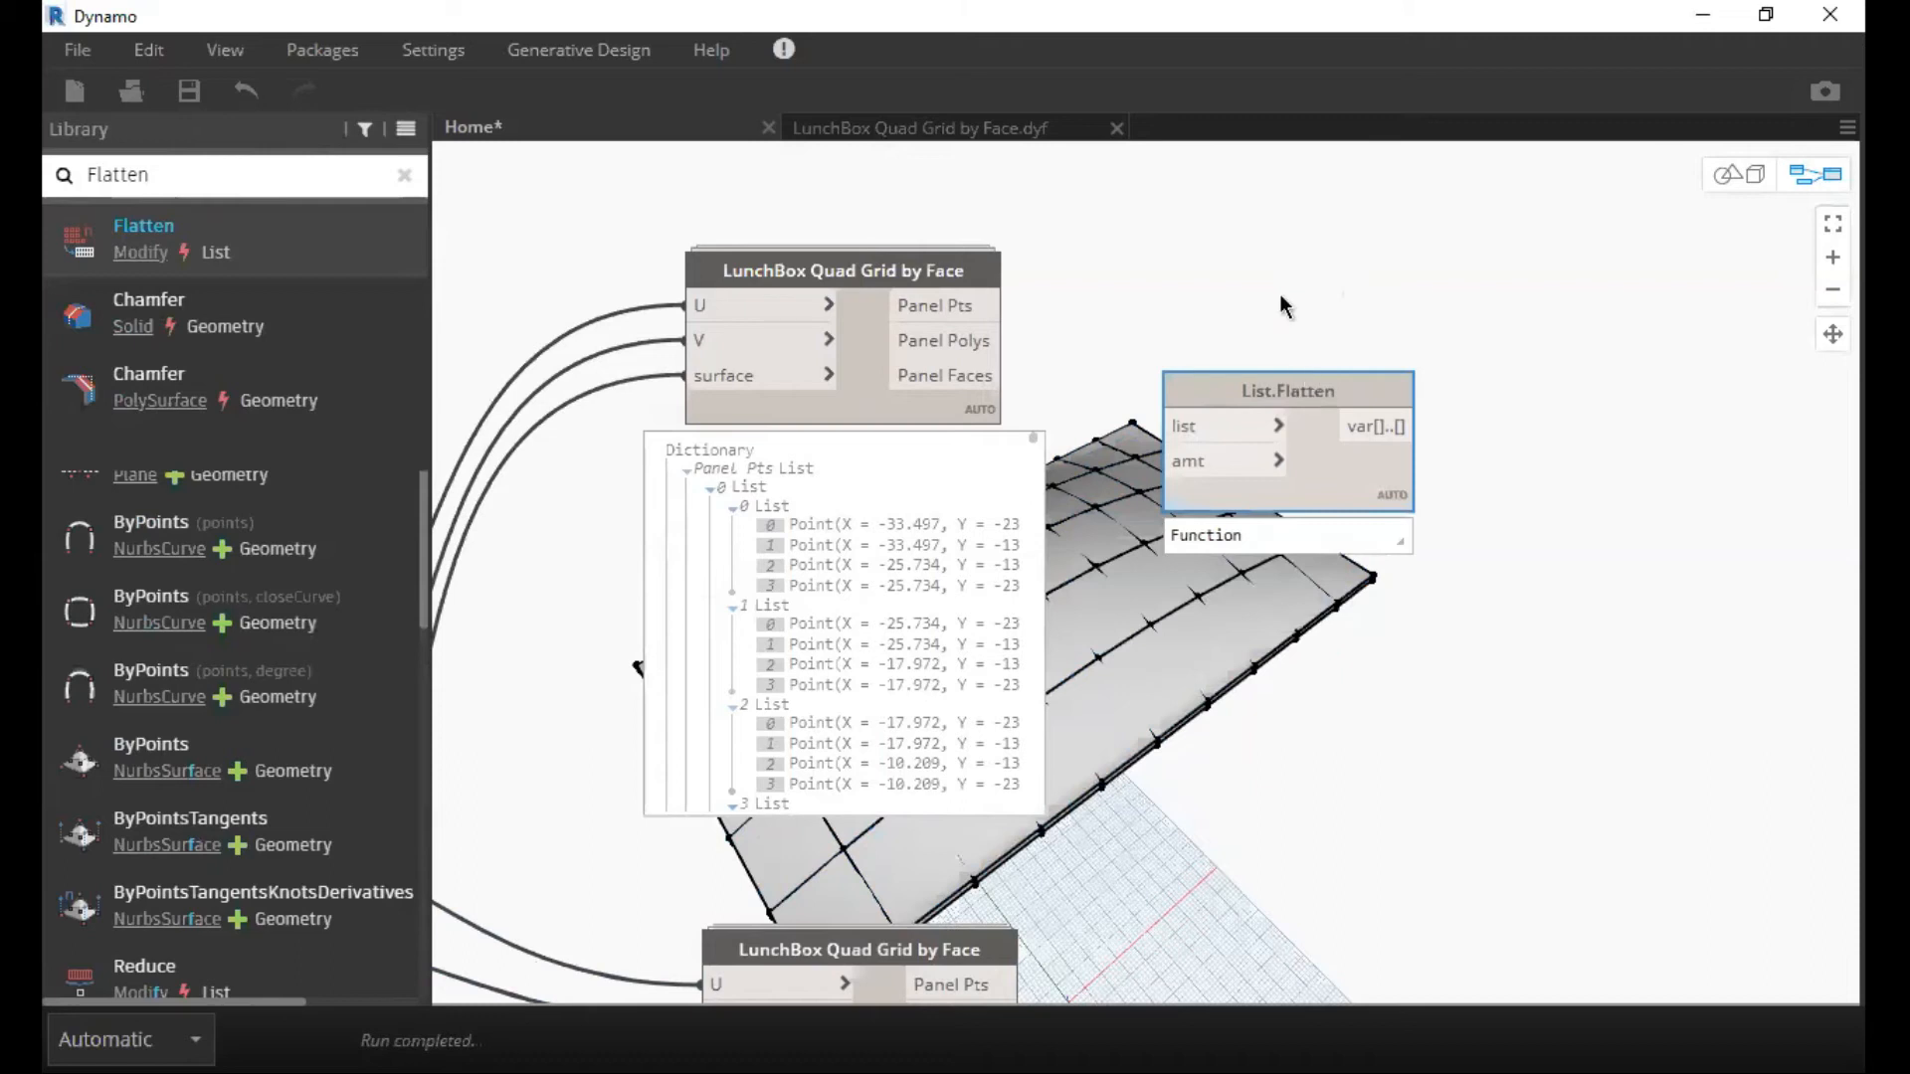
pyautogui.moveTo(1281, 296); pyautogui.dragTo(1273, 285)
pyautogui.moveTo(1250, 396); pyautogui.dragTo(1212, 471, button='middle')
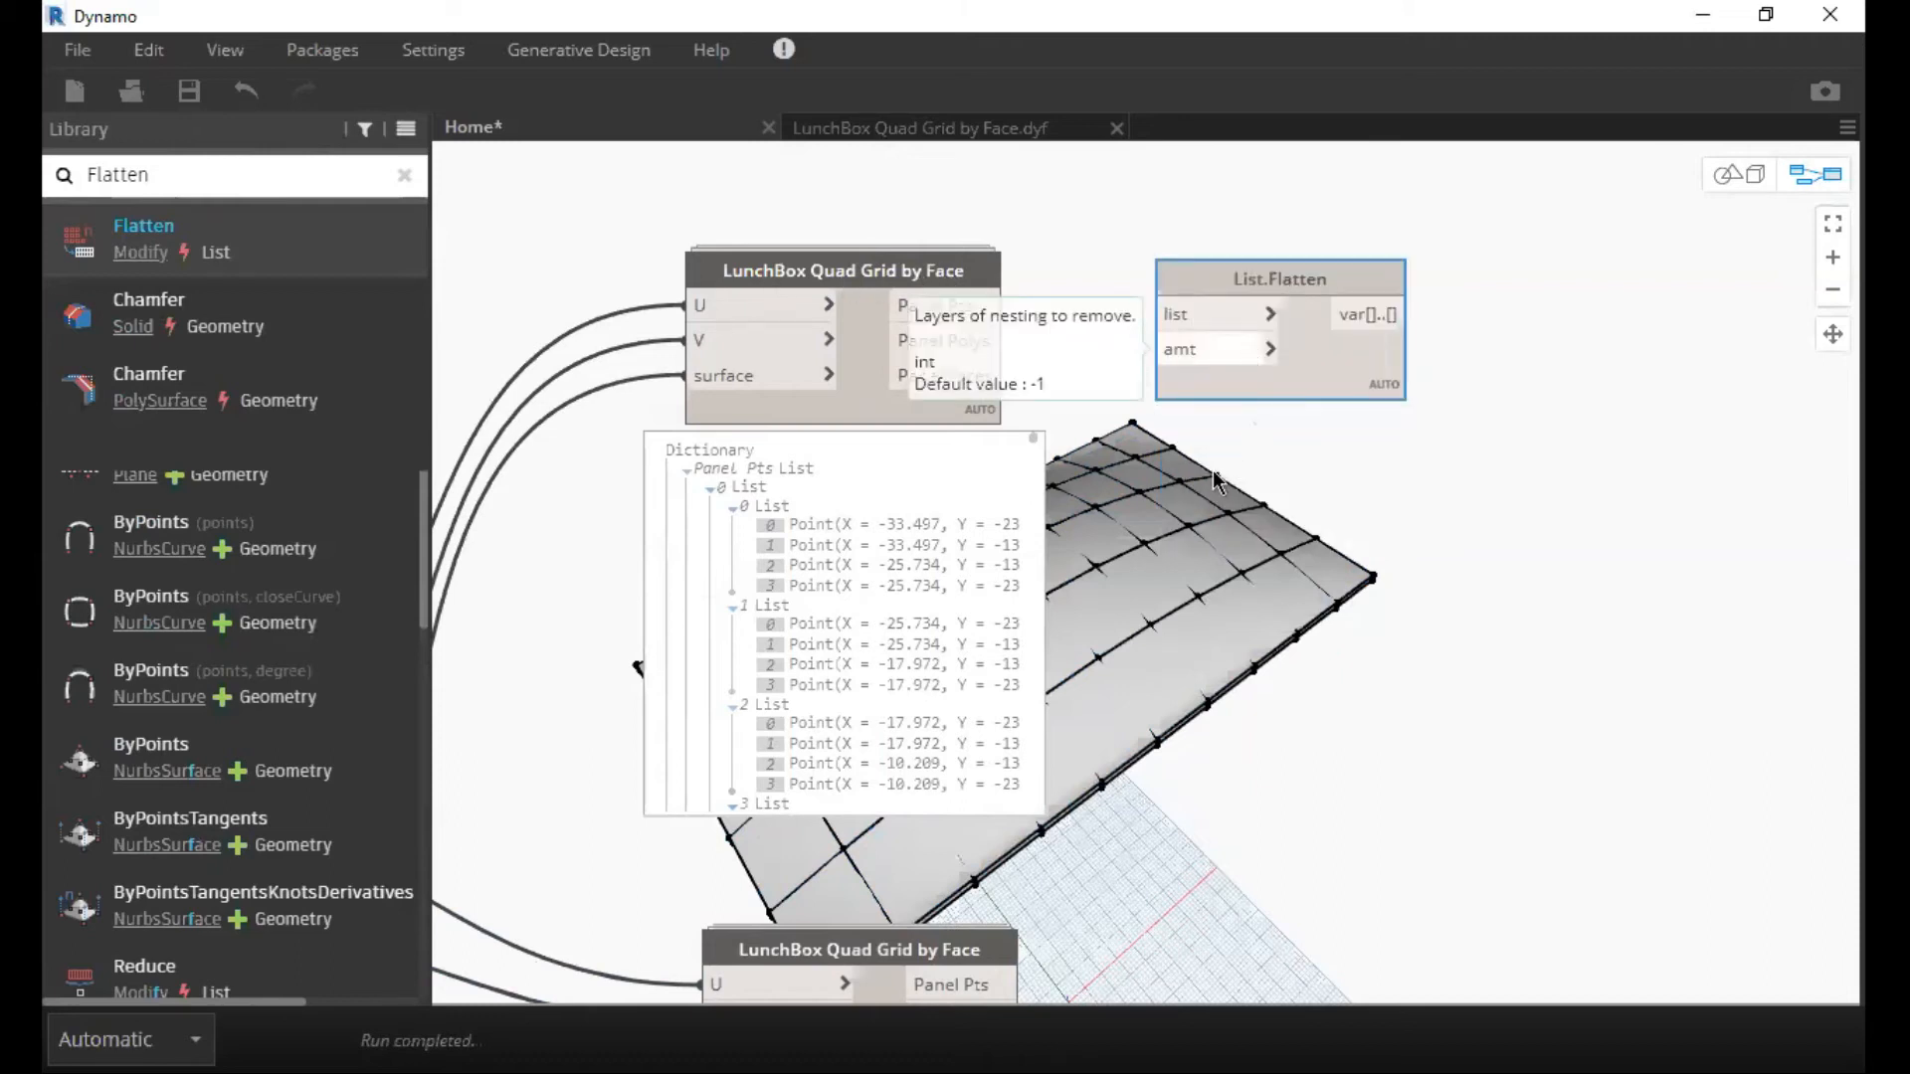
pyautogui.click(942, 383)
pyautogui.click(1132, 388)
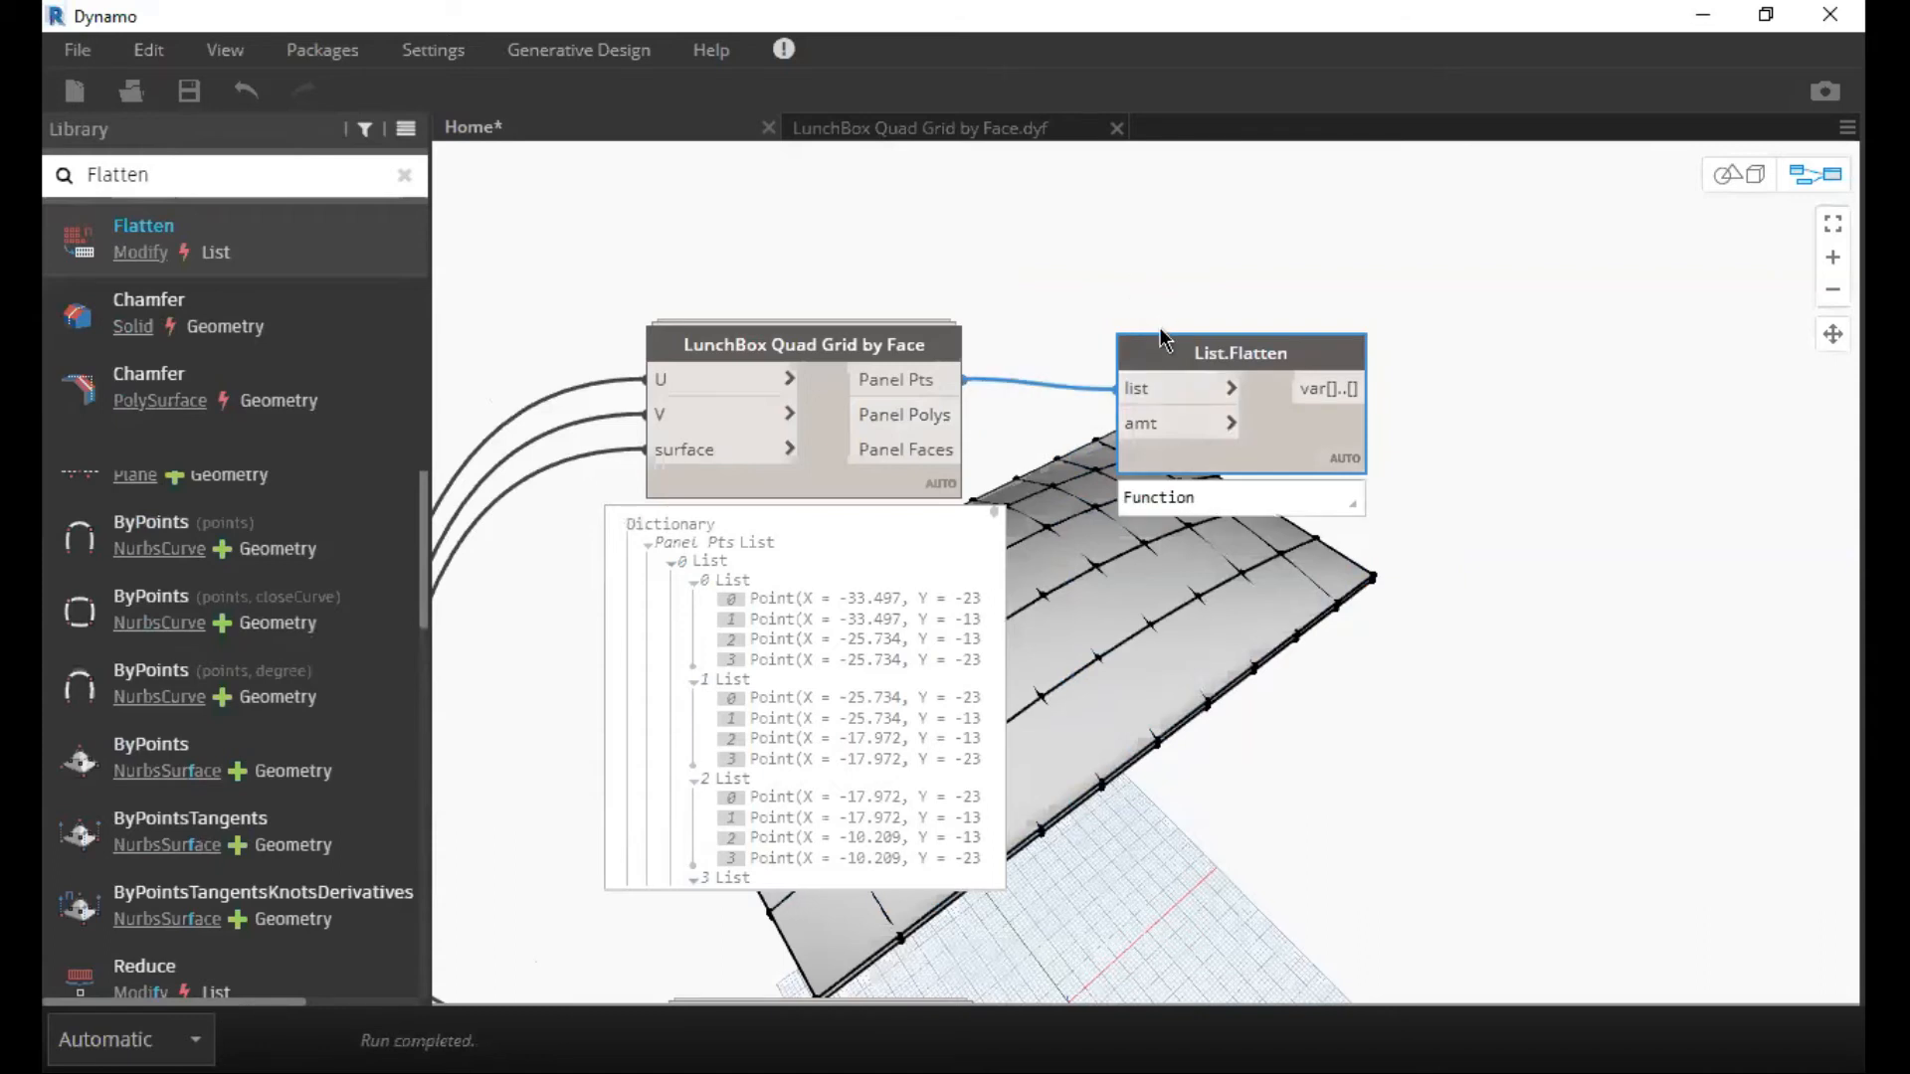
pyautogui.moveTo(1155, 344); pyautogui.dragTo(1159, 330)
pyautogui.moveTo(1197, 580); pyautogui.dragTo(1090, 511, button='middle')
# Add a Code Block with the value 1 between the two grid nodes and connect it to the amt input of List.Flatten.
pyautogui.scroll(-3, 1106, 533)
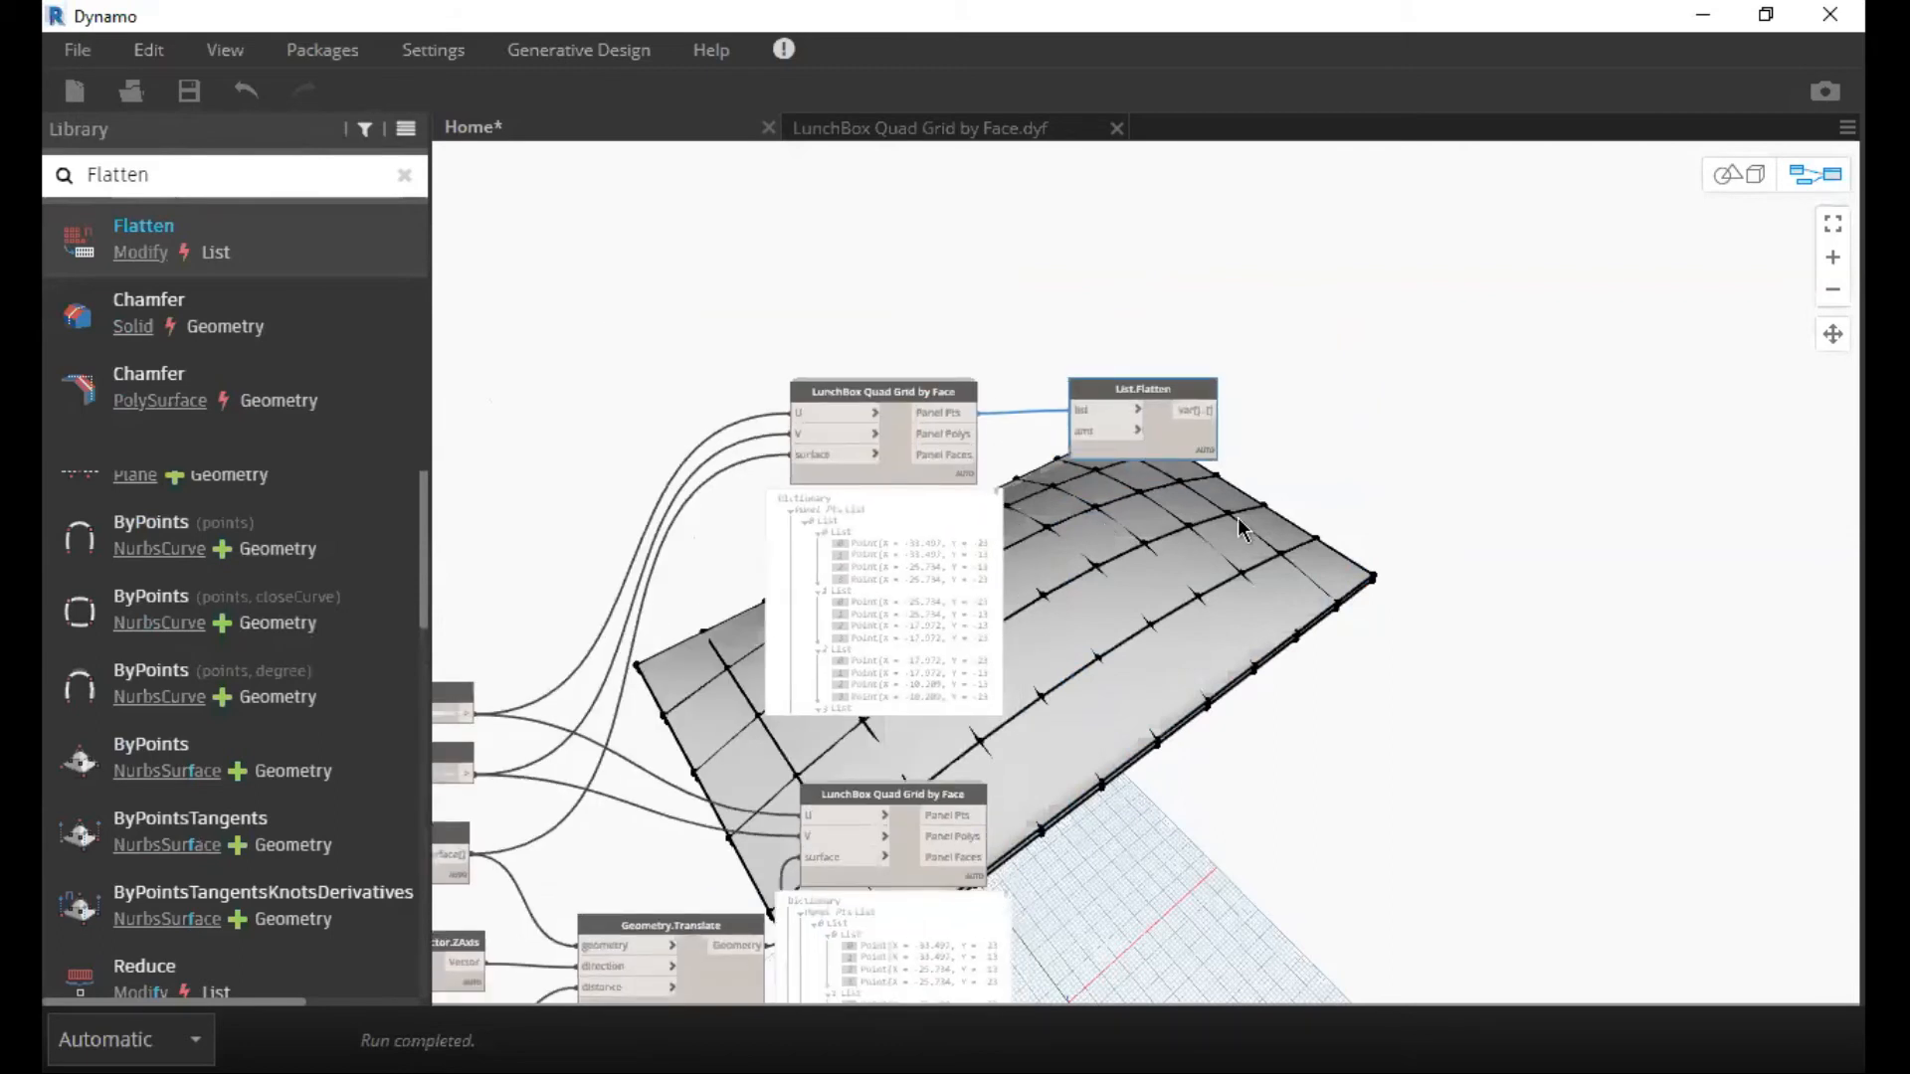
pyautogui.moveTo(1184, 704); pyautogui.dragTo(1140, 537, button='middle')
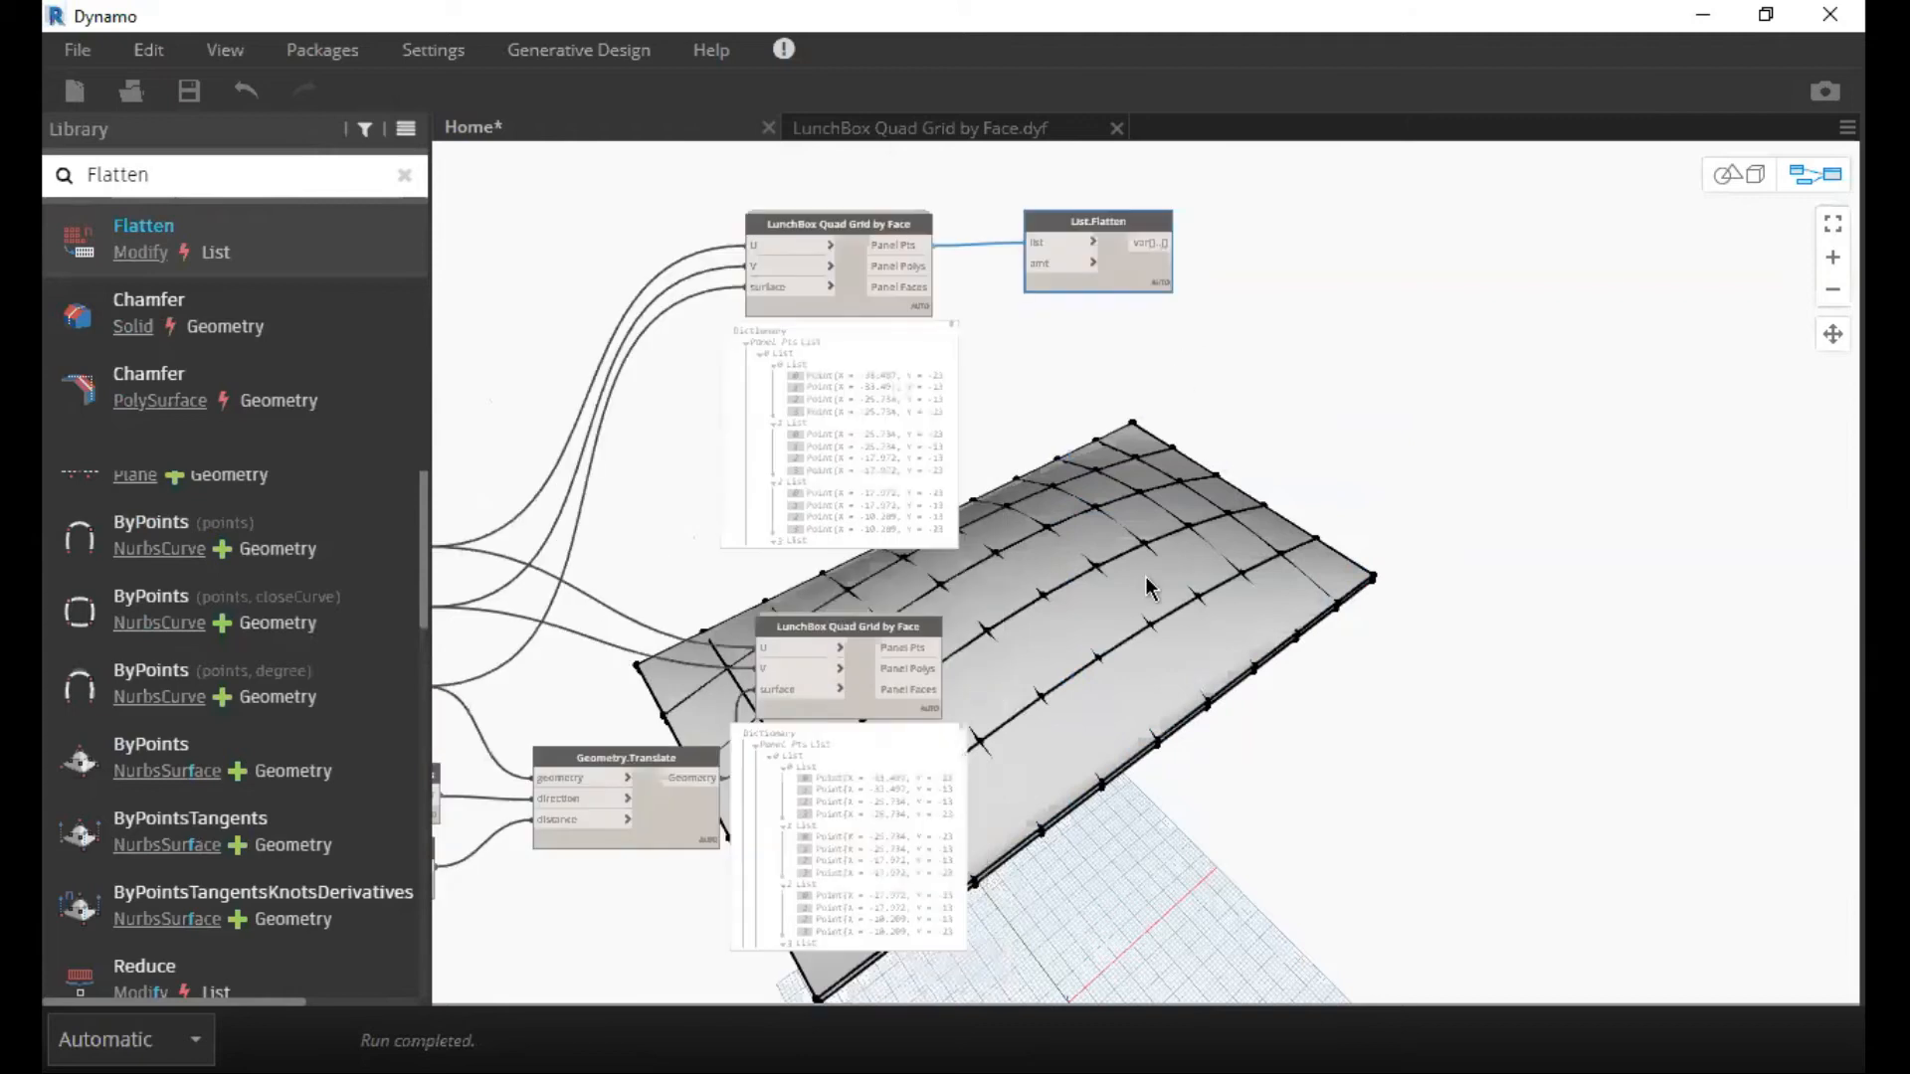
pyautogui.scroll(-2, 1134, 510)
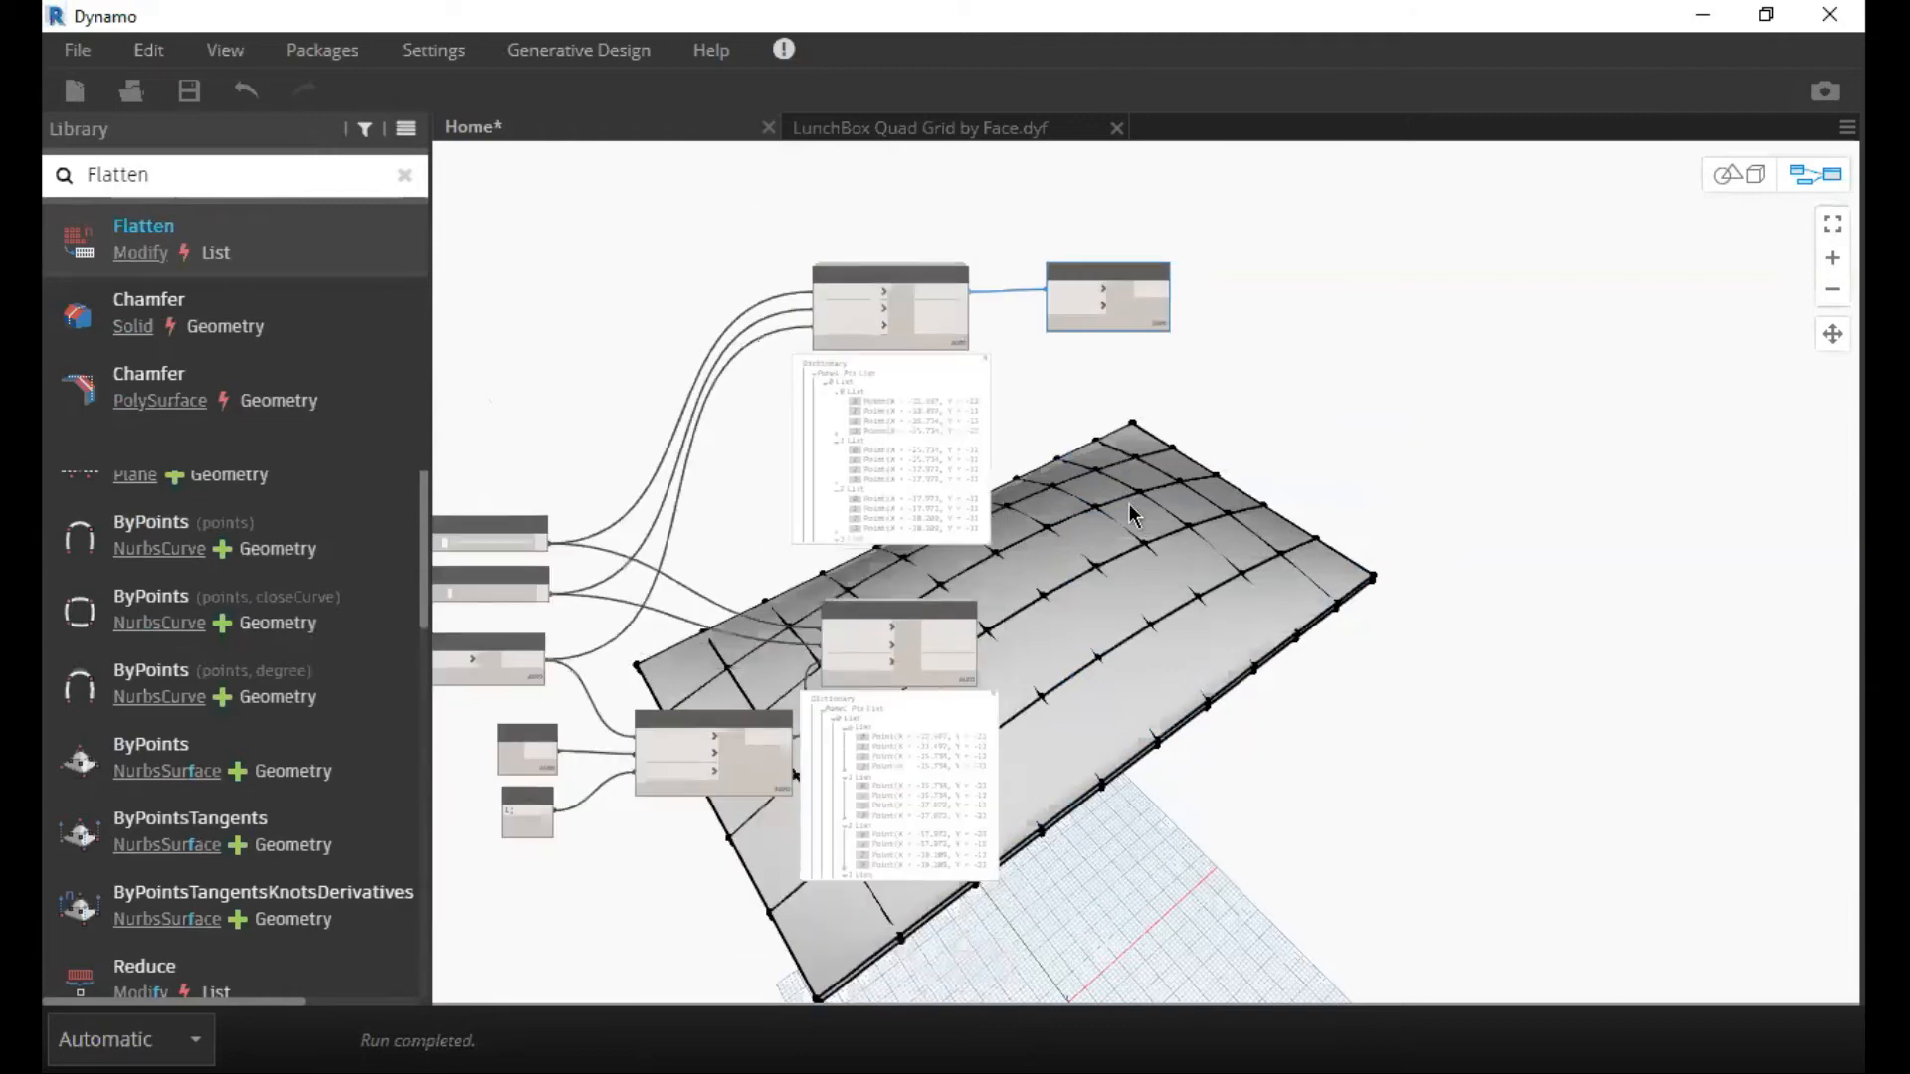
pyautogui.scroll(3, 1066, 300)
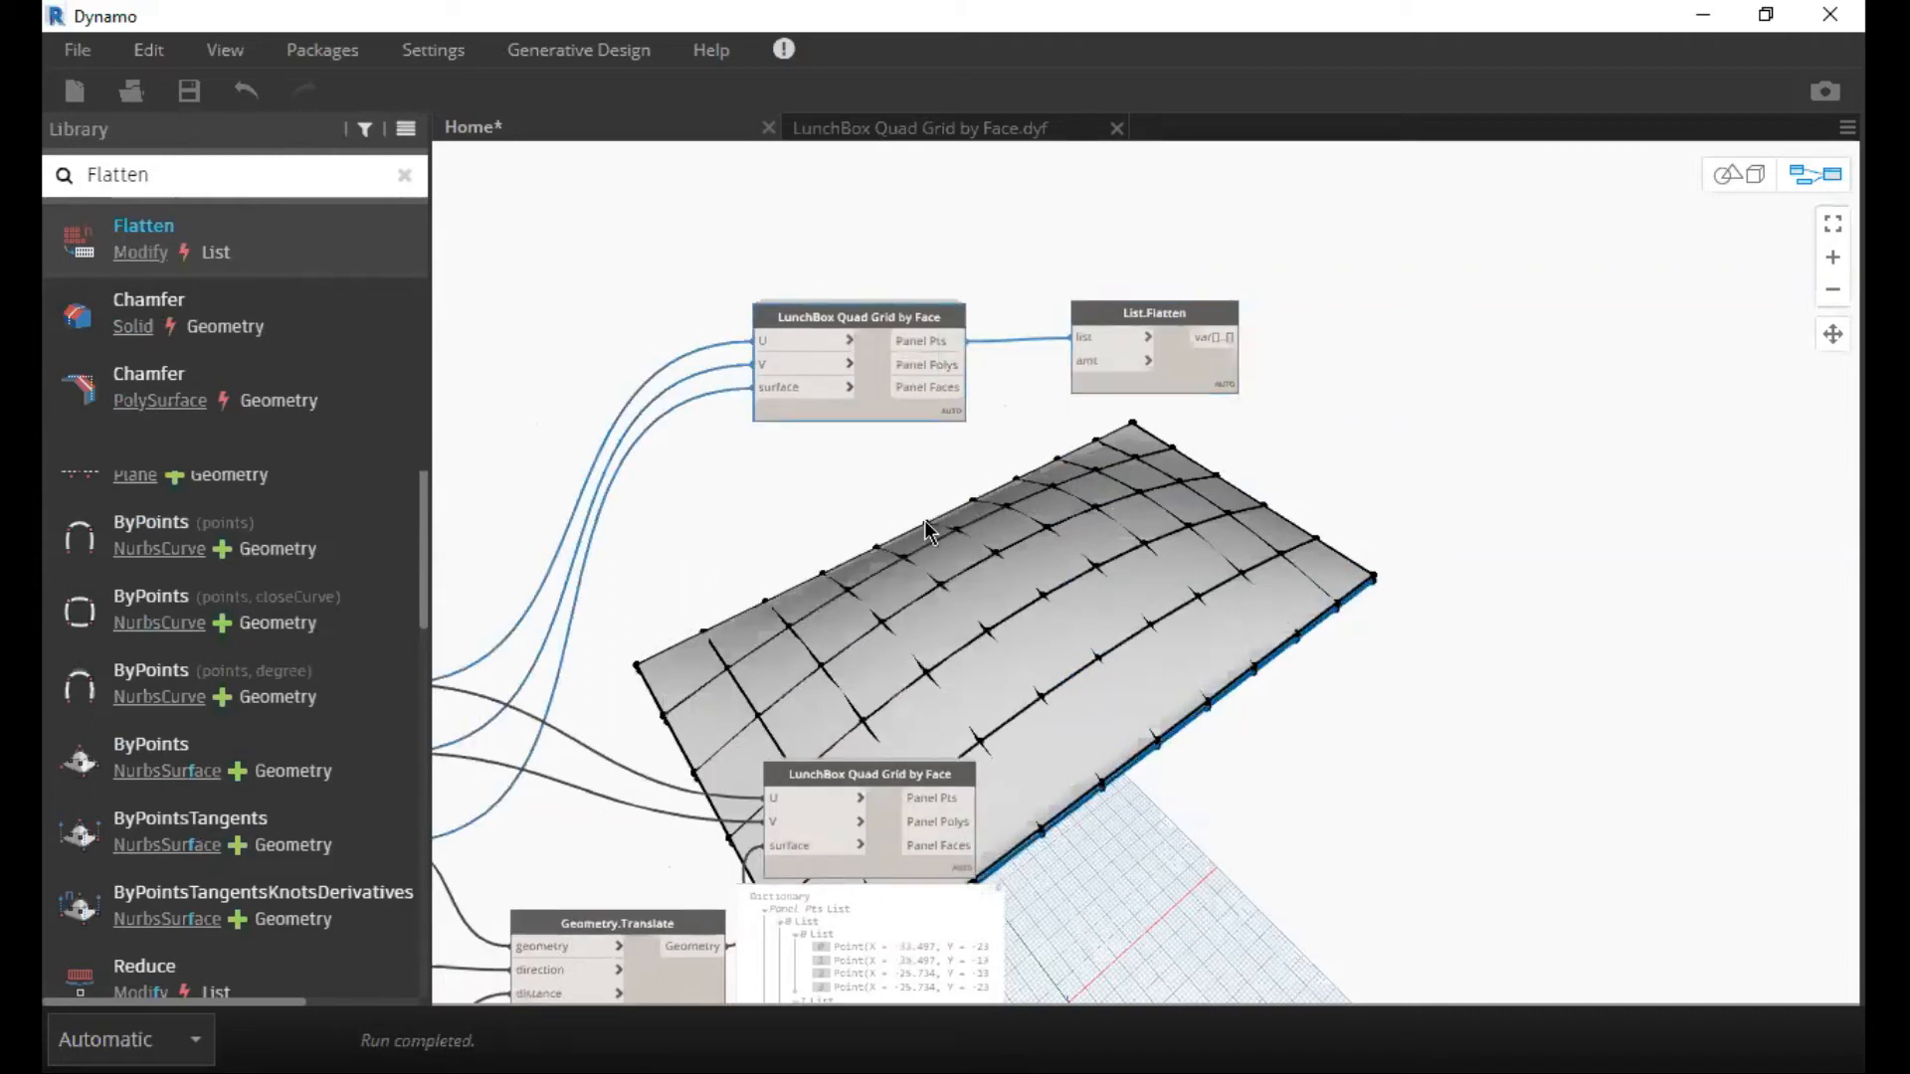
pyautogui.doubleClick(925, 525)
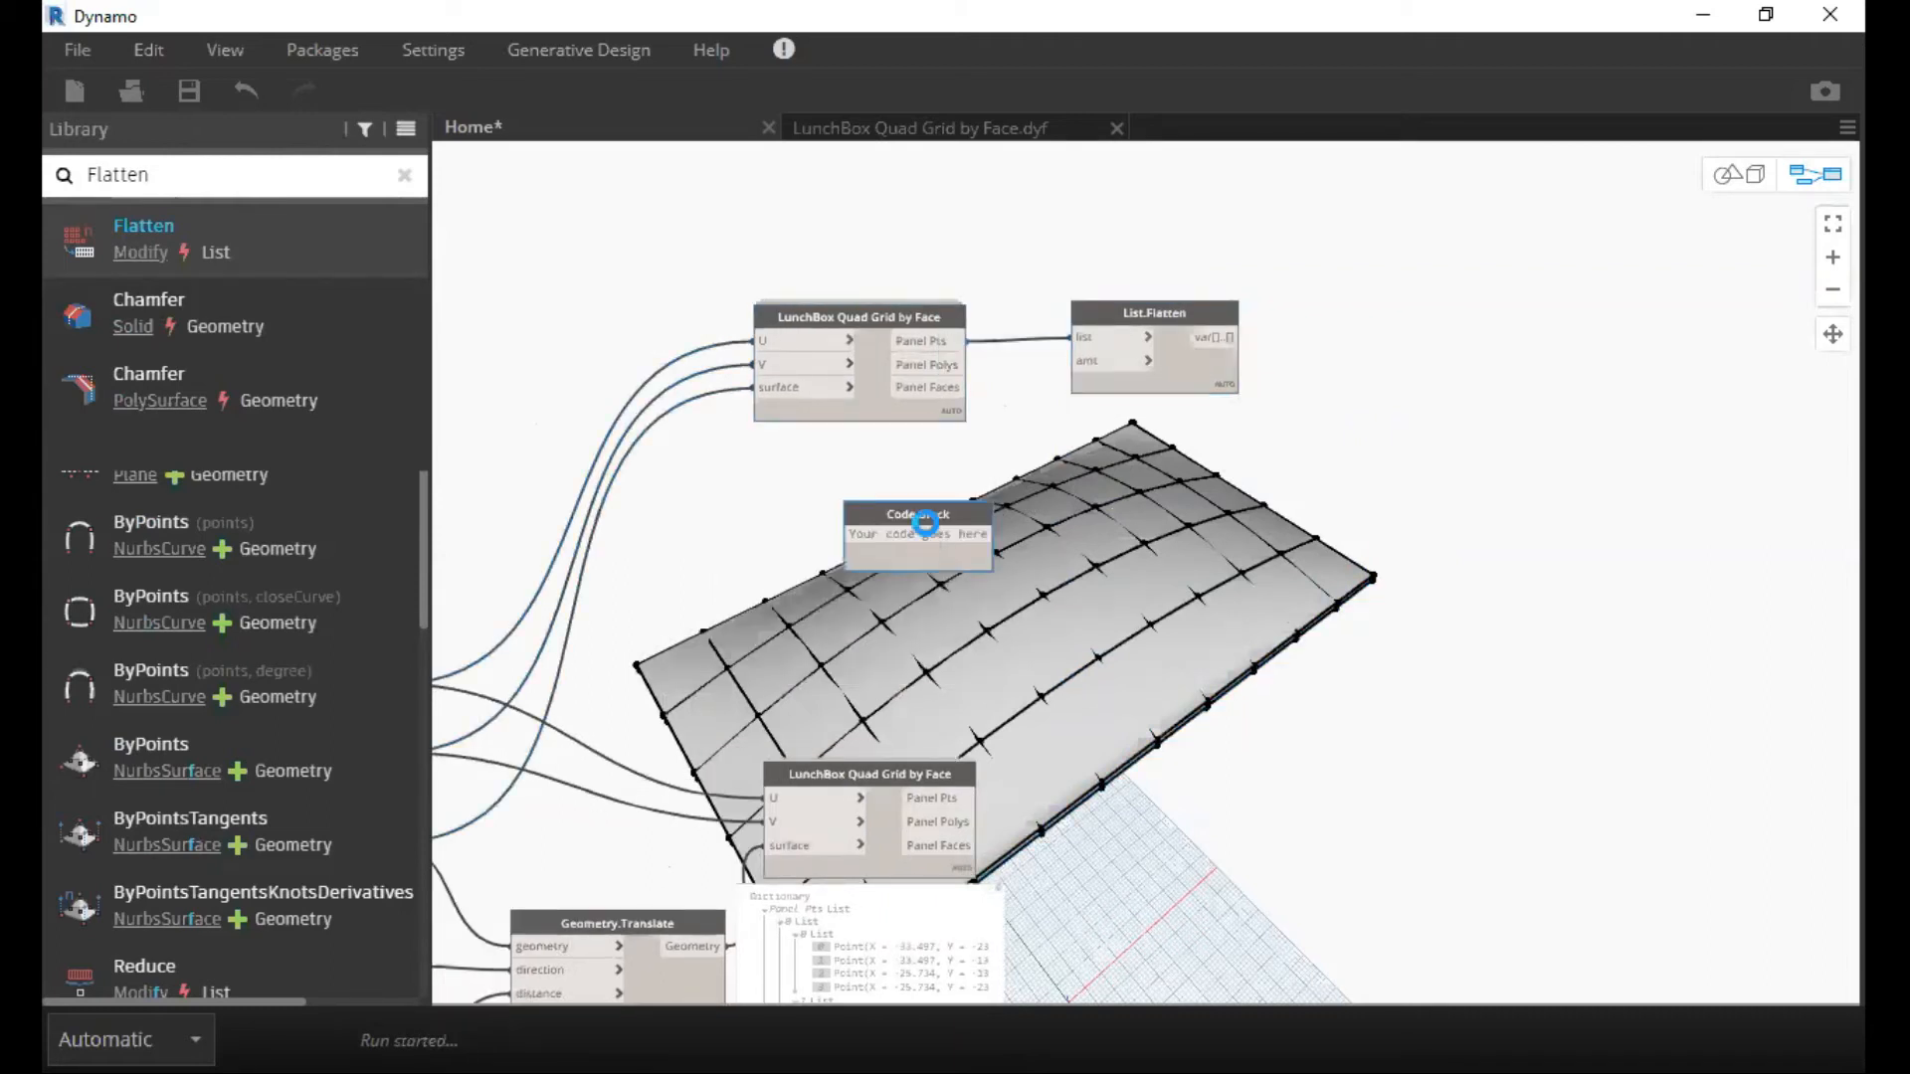
pyautogui.write('1;')
pyautogui.click(917, 545)
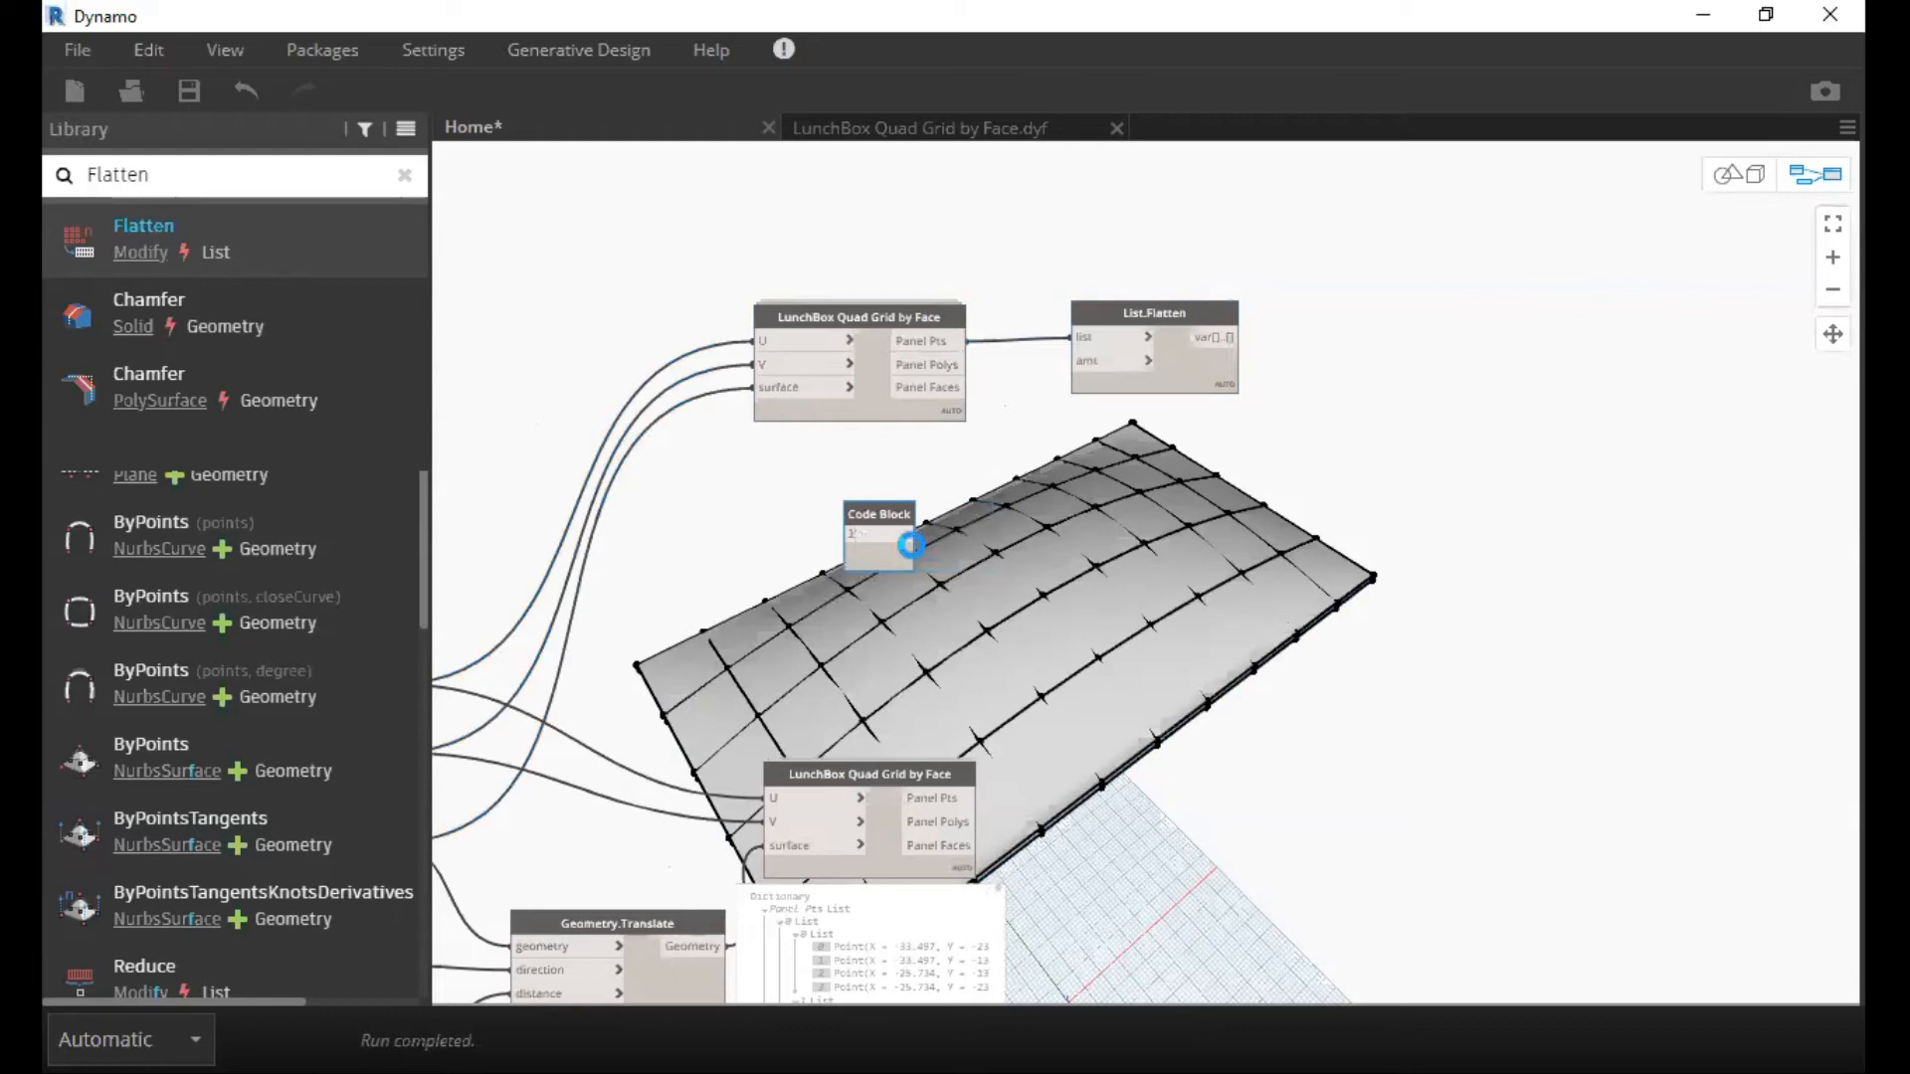
pyautogui.click(907, 538)
pyautogui.click(1112, 363)
# Duplicate List.Flatten beside the lower LunchBox Quad Grid by Face node and connect that node's Panel Pts to the copy's list input.
pyautogui.click(1149, 343)
pyautogui.moveTo(1152, 323); pyautogui.dragTo(1132, 864)
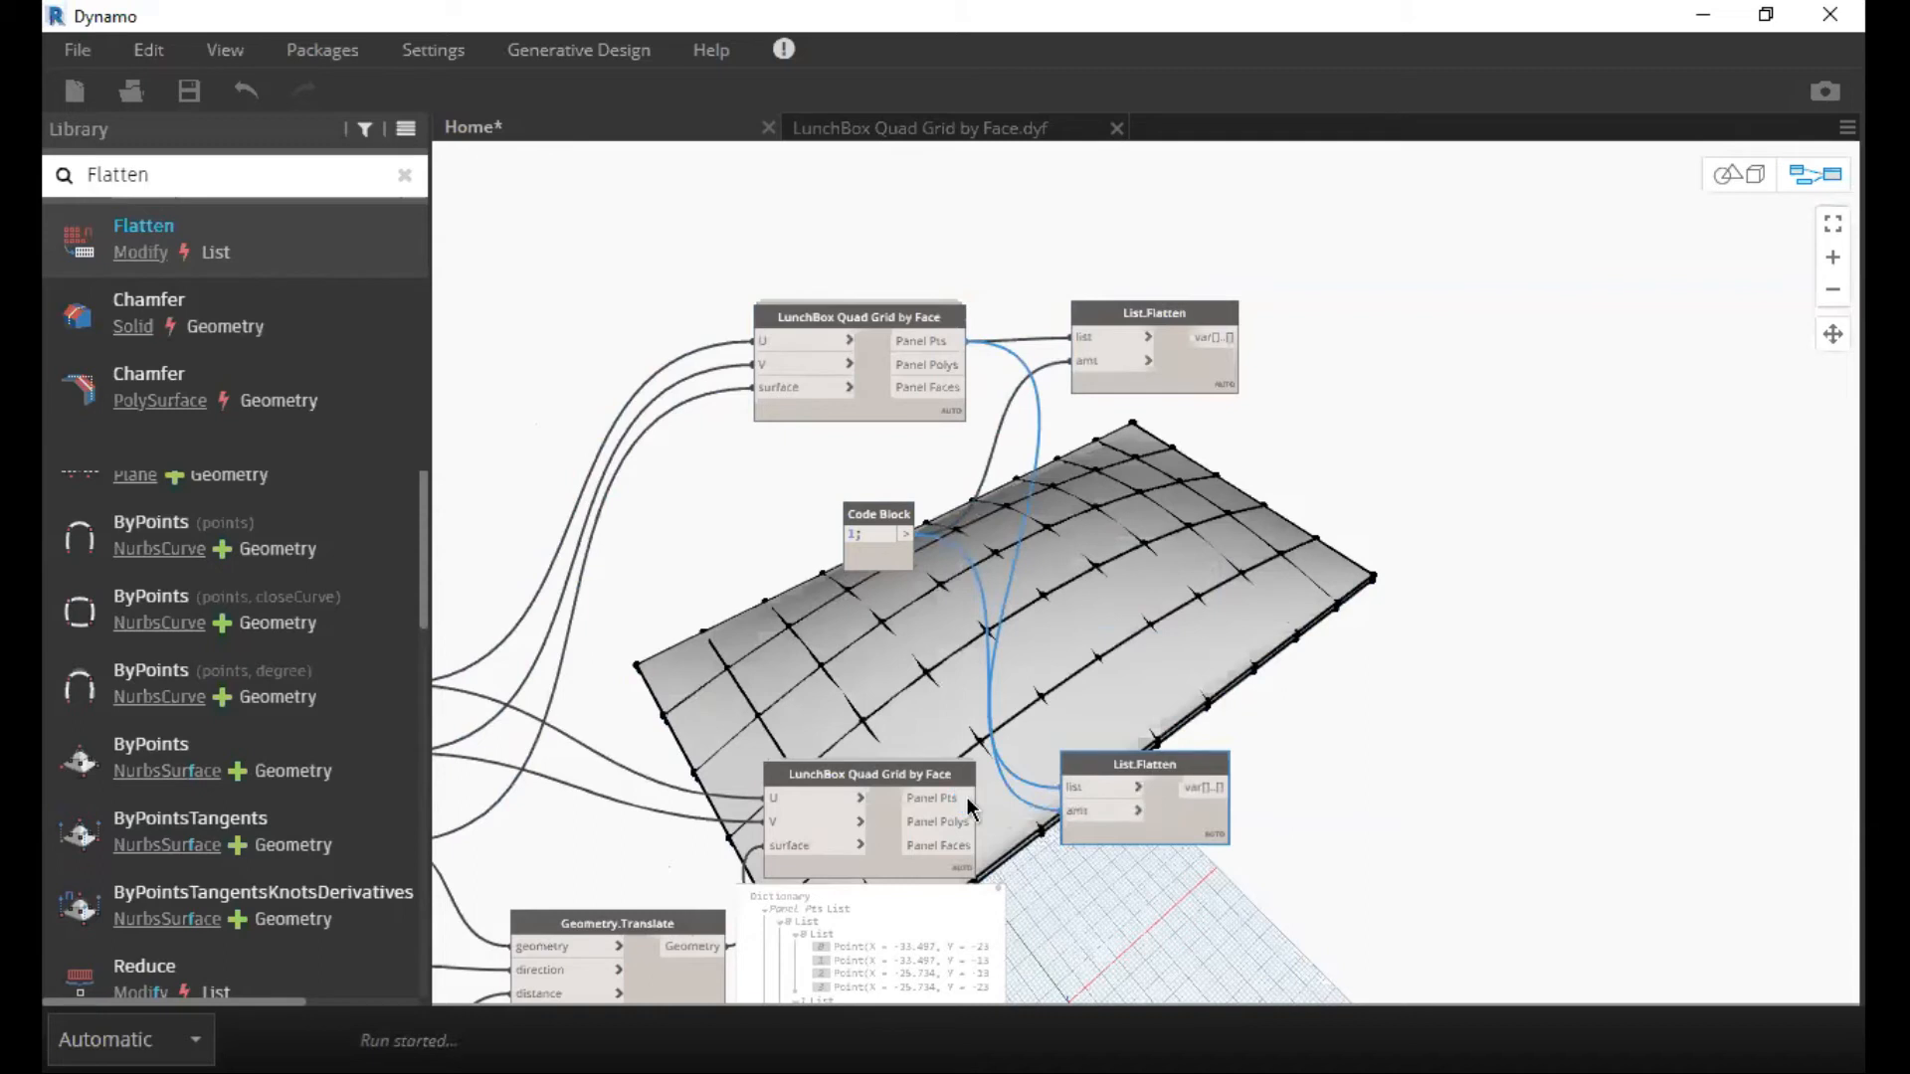
pyautogui.moveTo(965, 797); pyautogui.dragTo(1118, 771)
# Switch the graph to Manual run mode and move the Code Block slightly lower between the two grid nodes.
pyautogui.click(189, 1041)
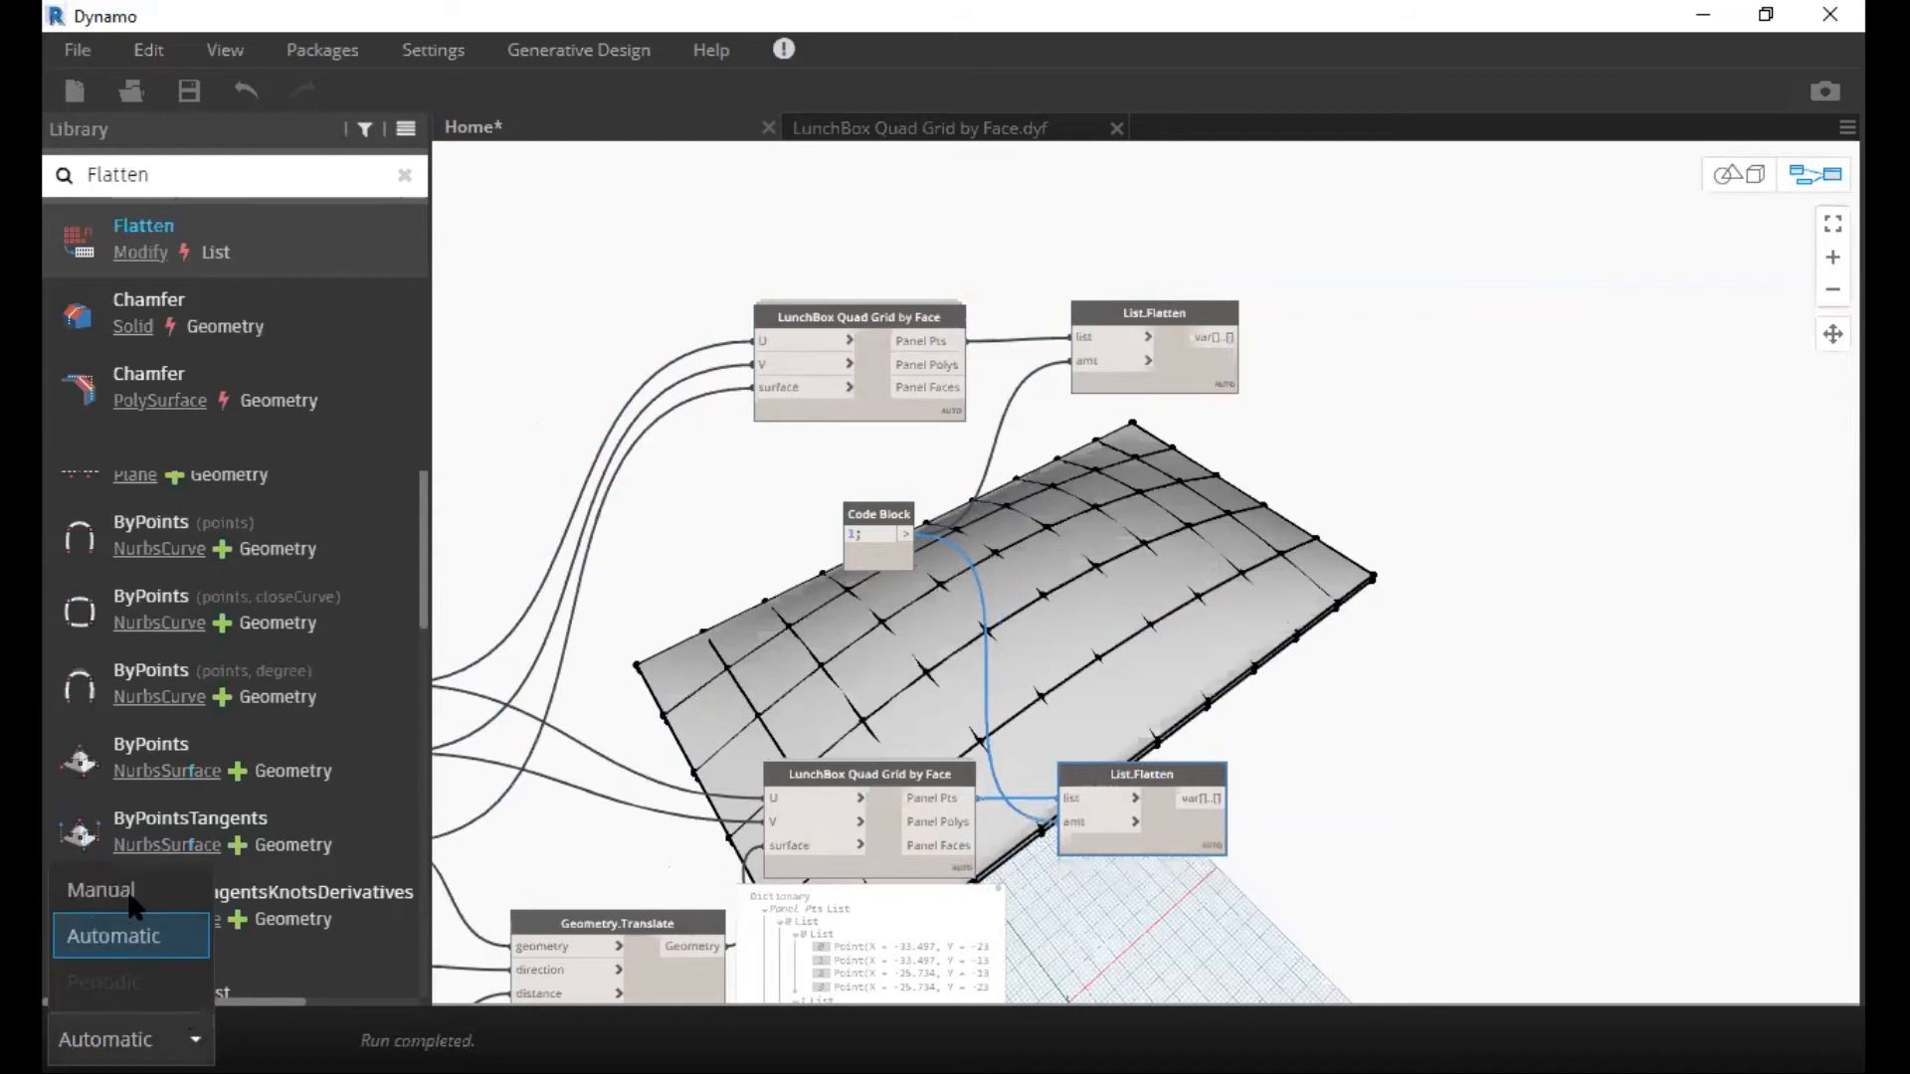
pyautogui.click(130, 898)
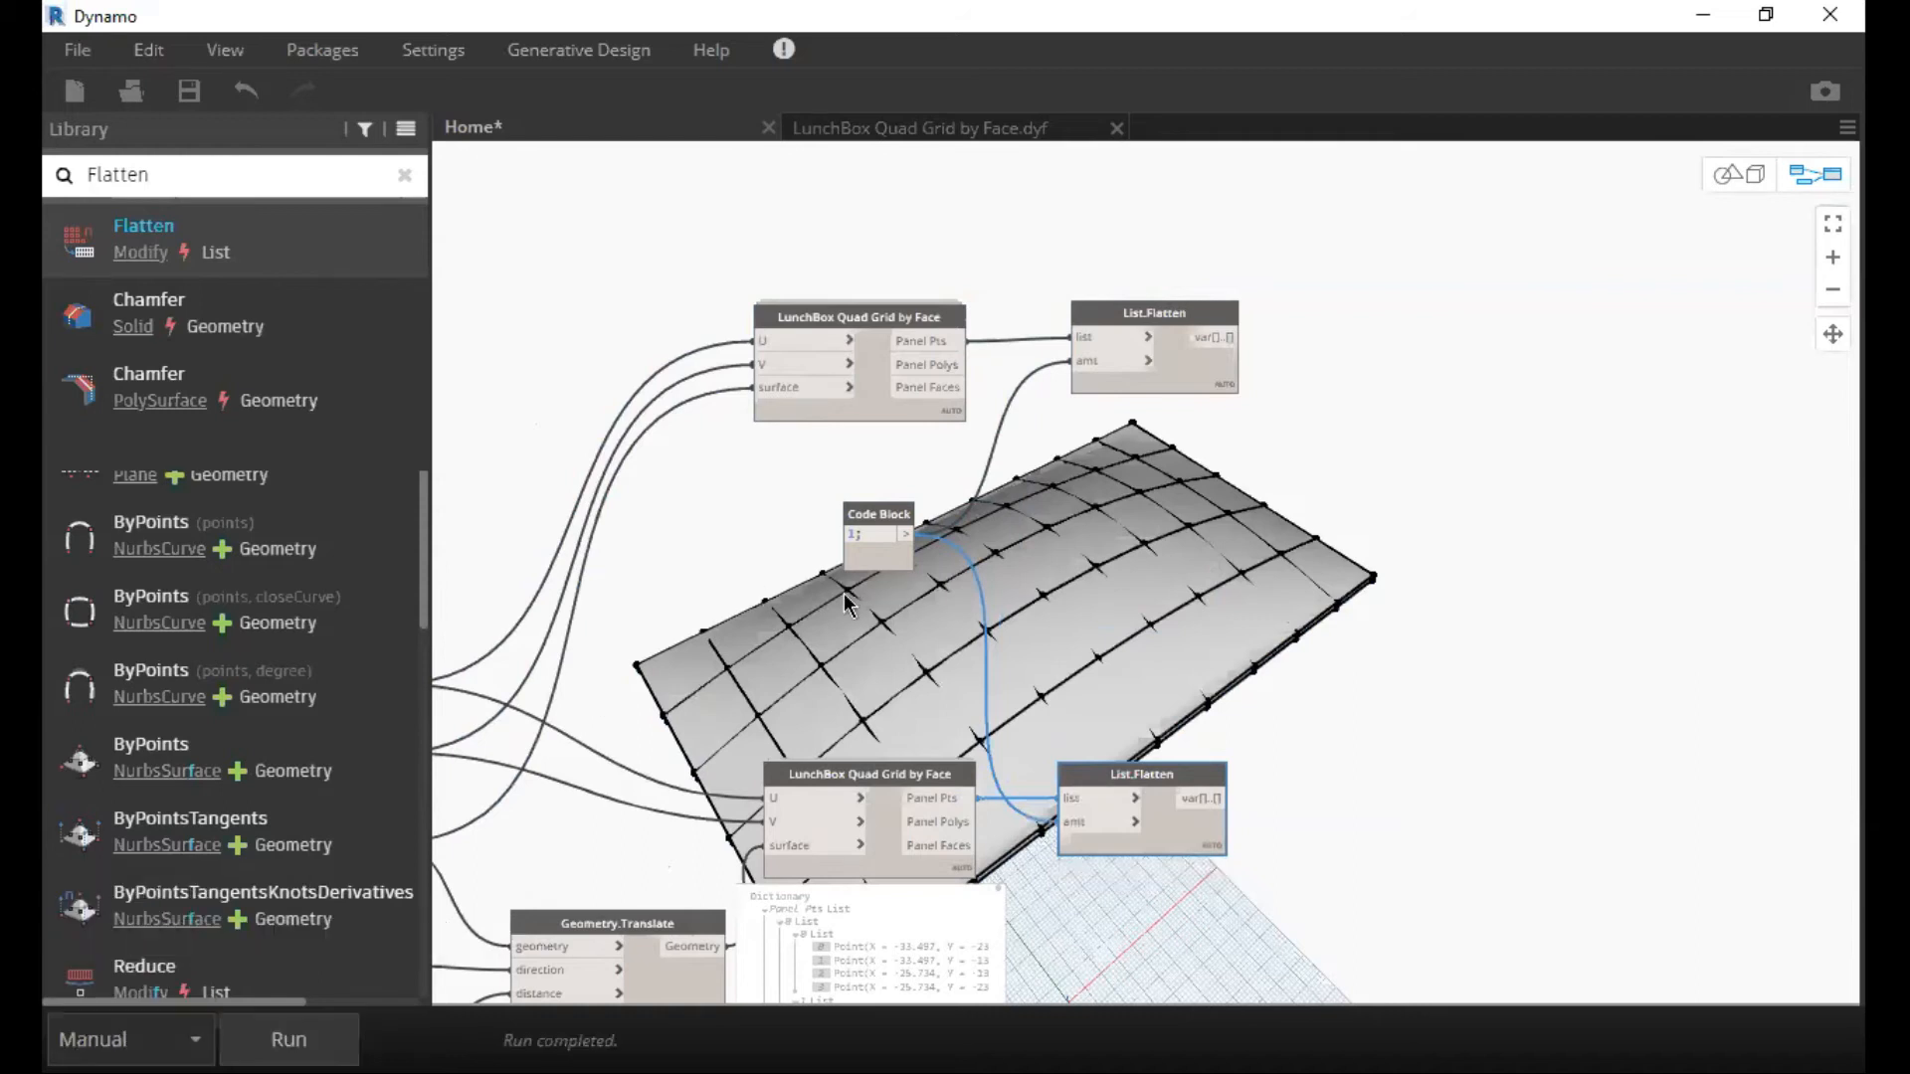
pyautogui.moveTo(910, 581); pyautogui.dragTo(839, 579, button='middle')
pyautogui.scroll(3, 839, 579)
pyautogui.moveTo(816, 487); pyautogui.dragTo(814, 521)
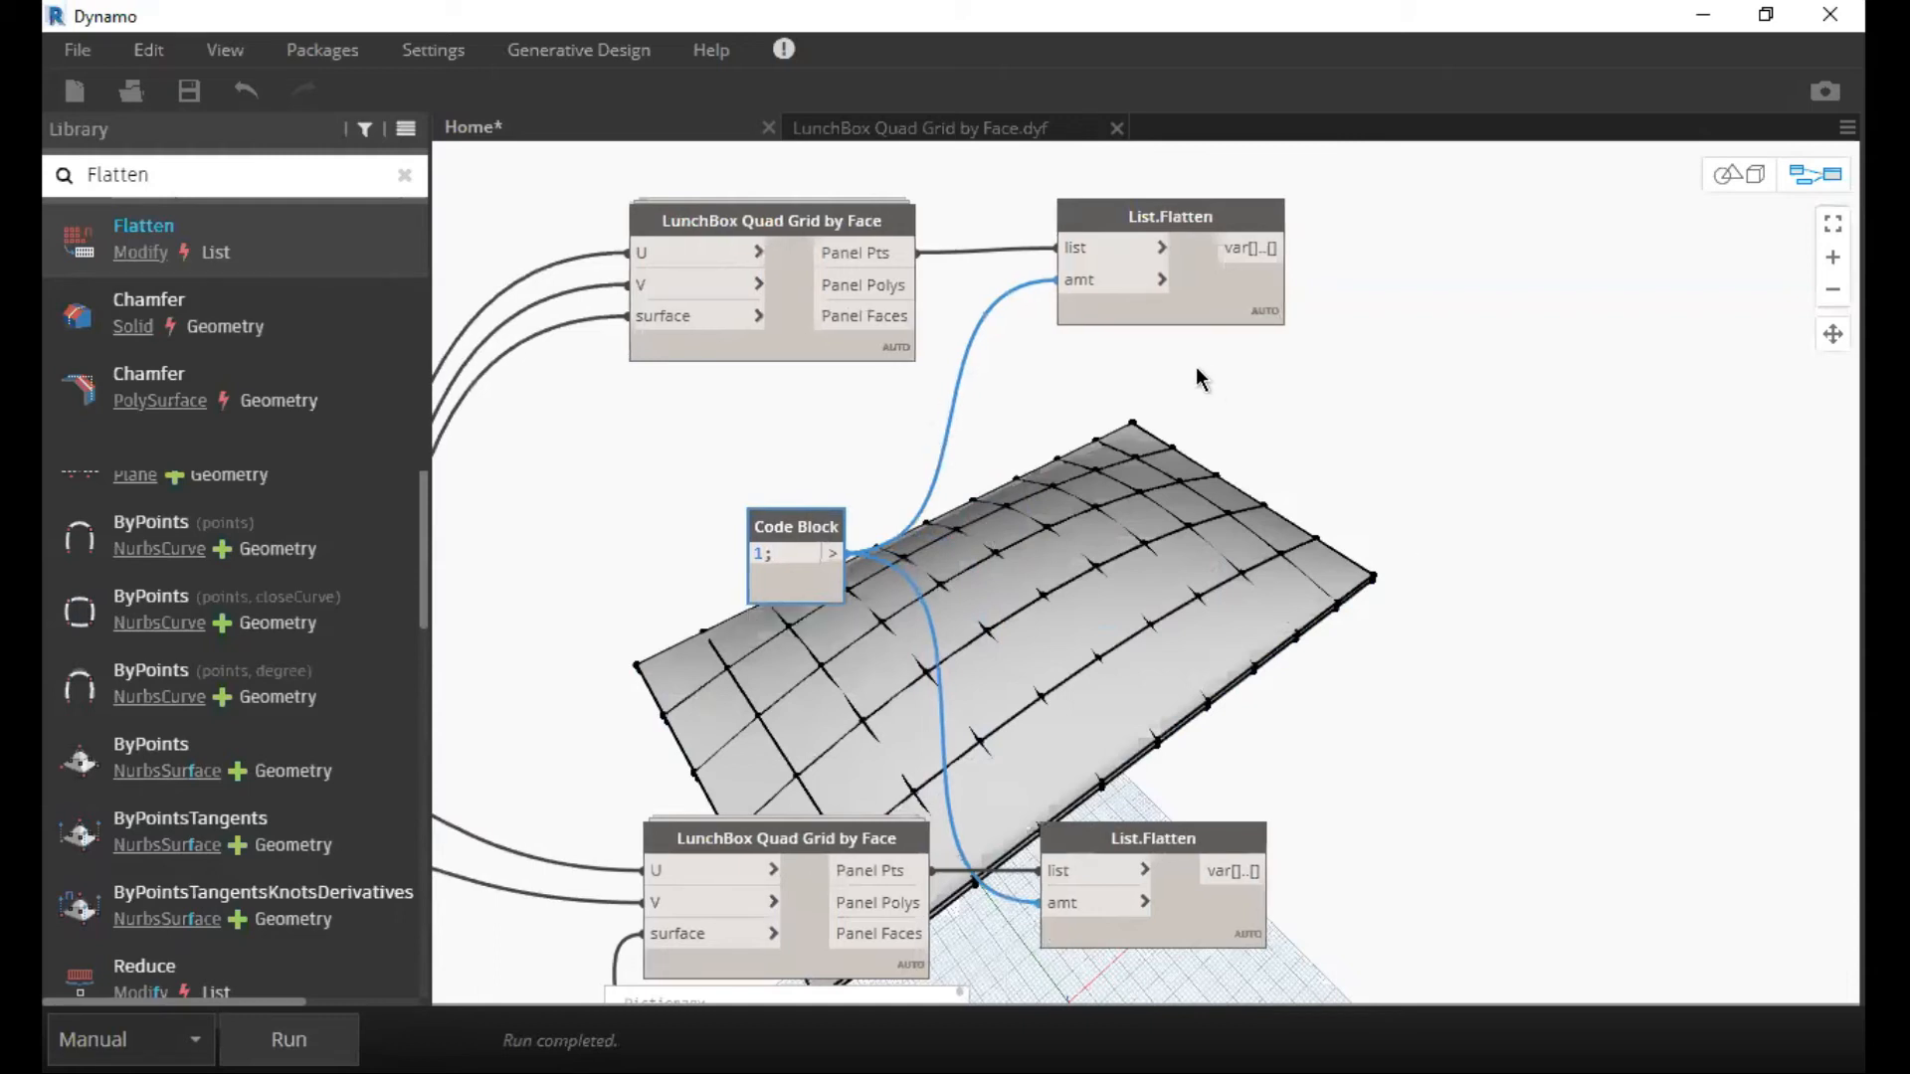
# Pin open the output previews of both List.Flatten nodes and of the upper LunchBox Quad Grid by Face node.
pyautogui.moveTo(1197, 368); pyautogui.dragTo(992, 179, button='middle')
pyautogui.click(1041, 785)
pyautogui.moveTo(1200, 350); pyautogui.dragTo(1164, 658, button='middle')
pyautogui.moveTo(1132, 419); pyautogui.dragTo(1216, 240, button='middle')
pyautogui.moveTo(1138, 470); pyautogui.dragTo(1149, 400, button='middle')
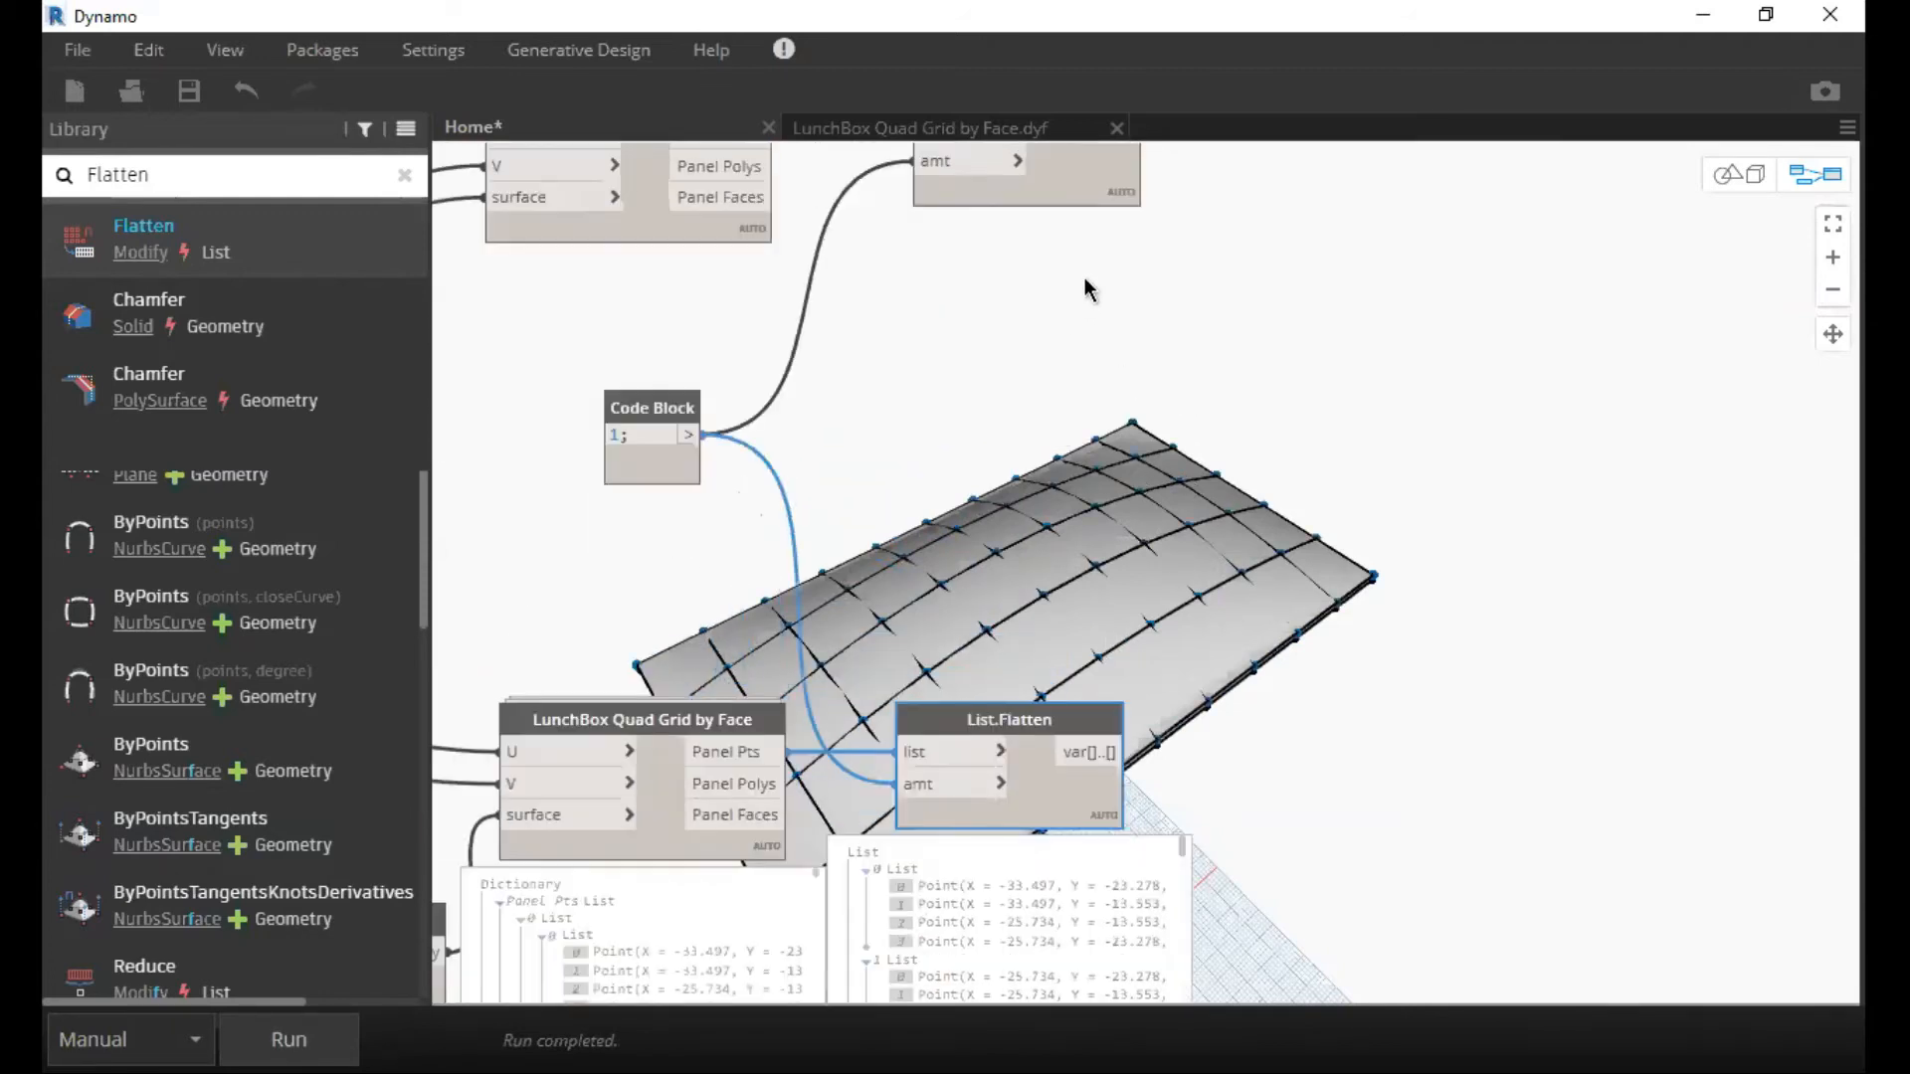
pyautogui.moveTo(1085, 279); pyautogui.dragTo(1079, 265, button='middle')
pyautogui.moveTo(1113, 181); pyautogui.dragTo(1085, 280, button='middle')
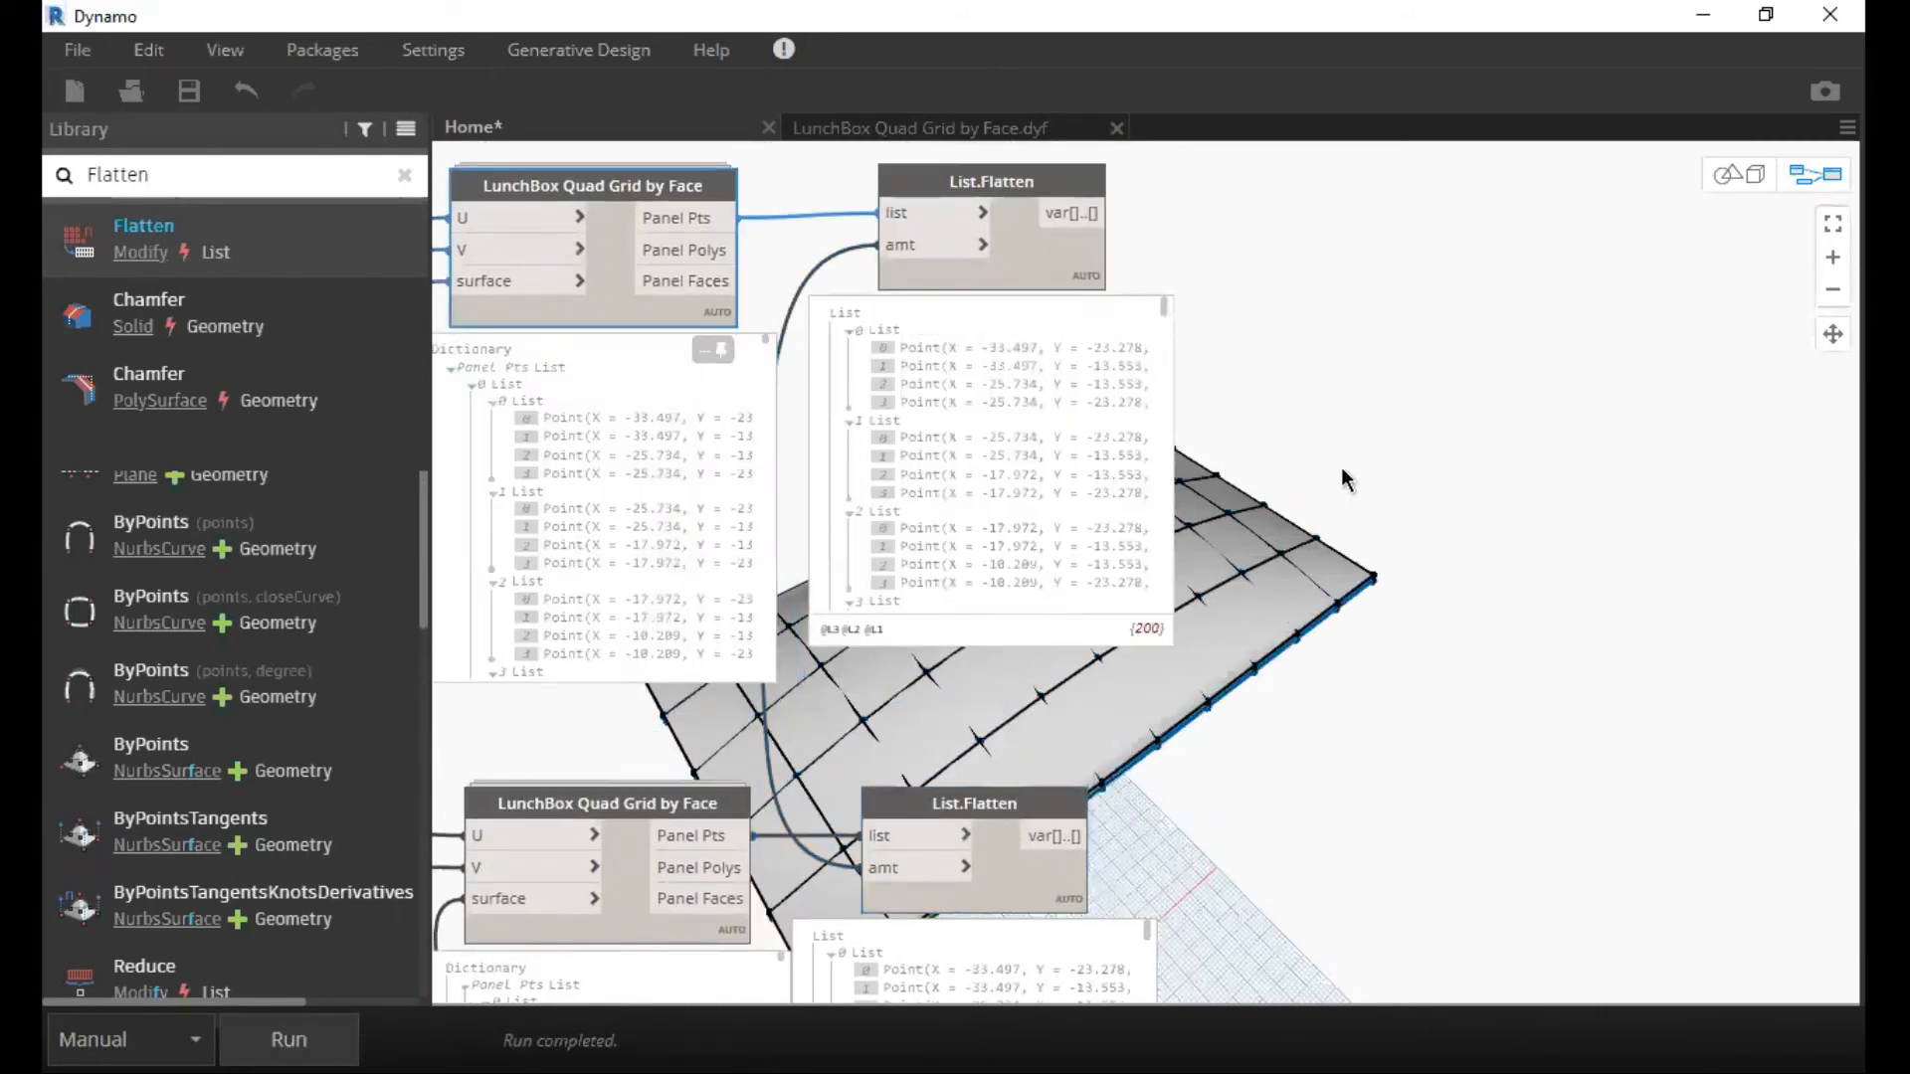
# Compare the nested Panel Pts list of the upper grid node with the flattened list from List.Flatten.
pyautogui.moveTo(1312, 441); pyautogui.dragTo(1345, 450, button='middle')
pyautogui.moveTo(527, 378); pyautogui.dragTo(597, 374, button='middle')
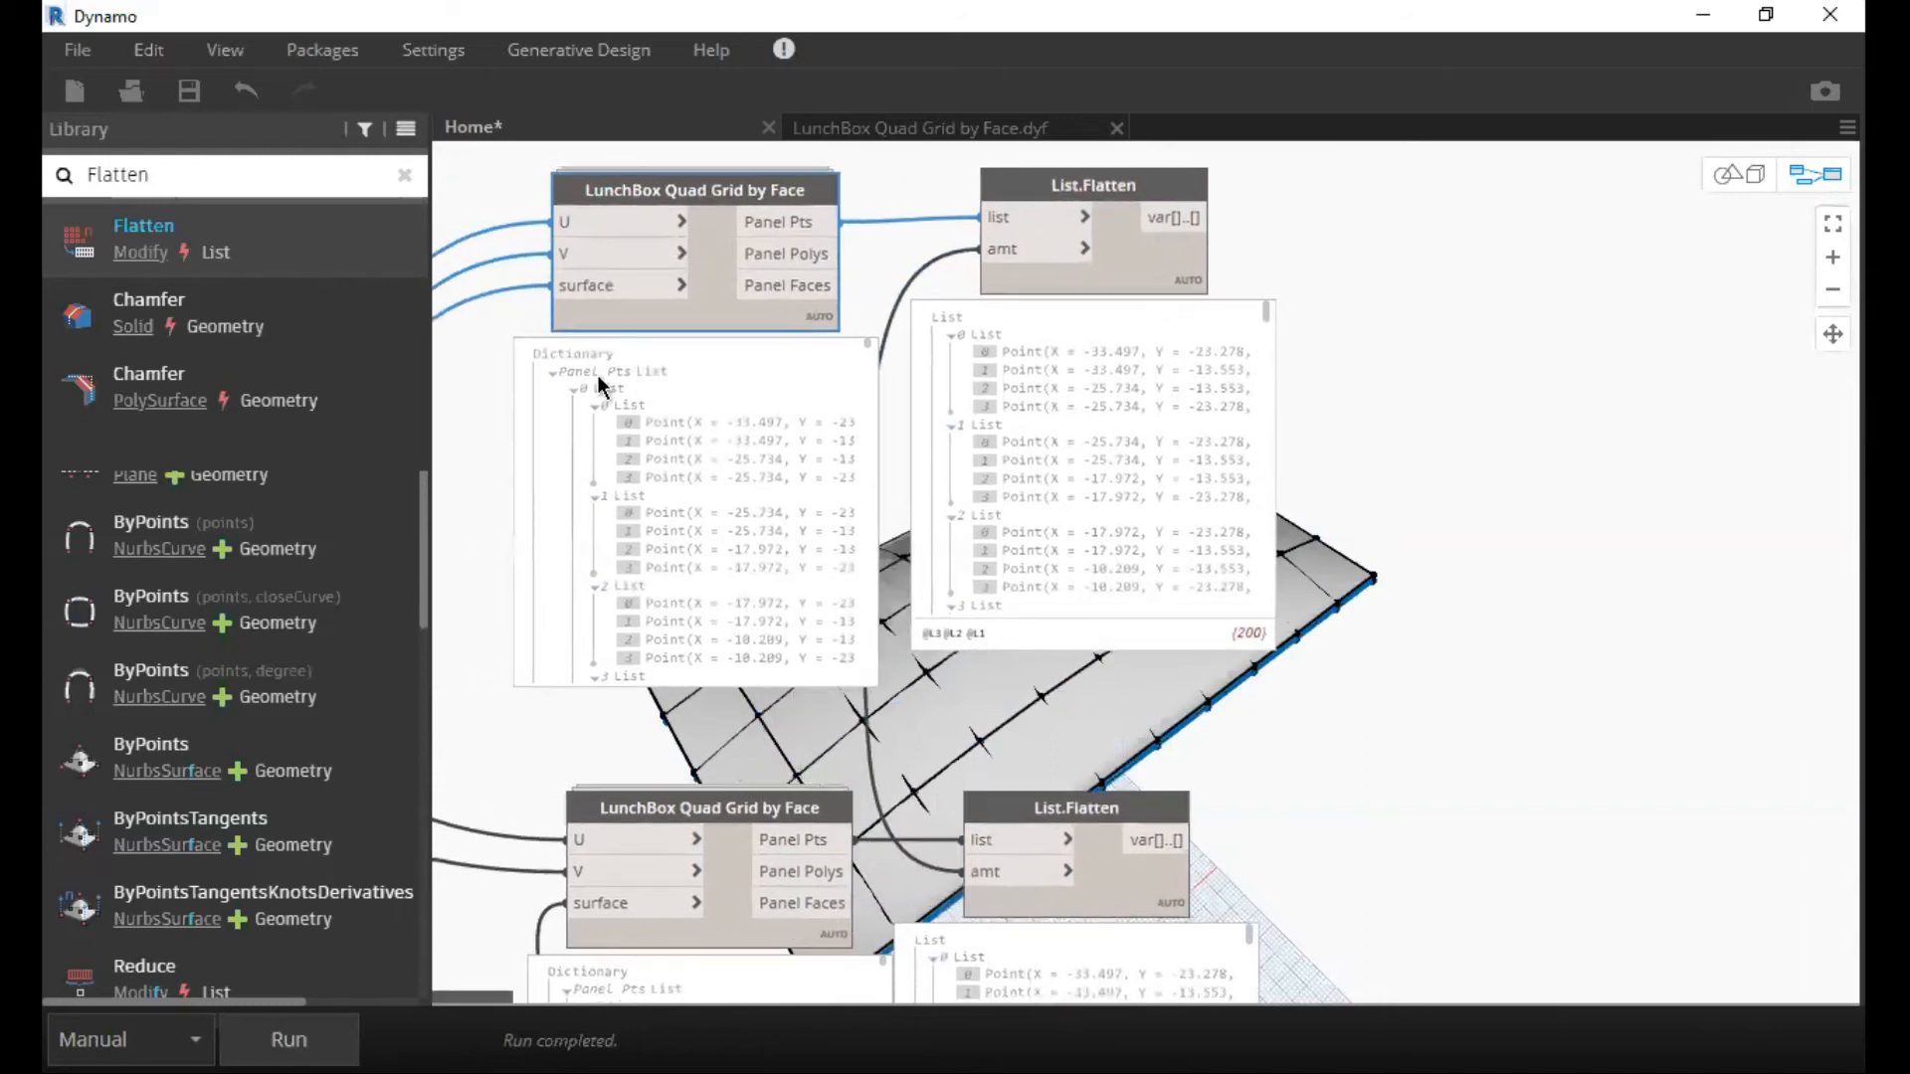
pyautogui.click(614, 372)
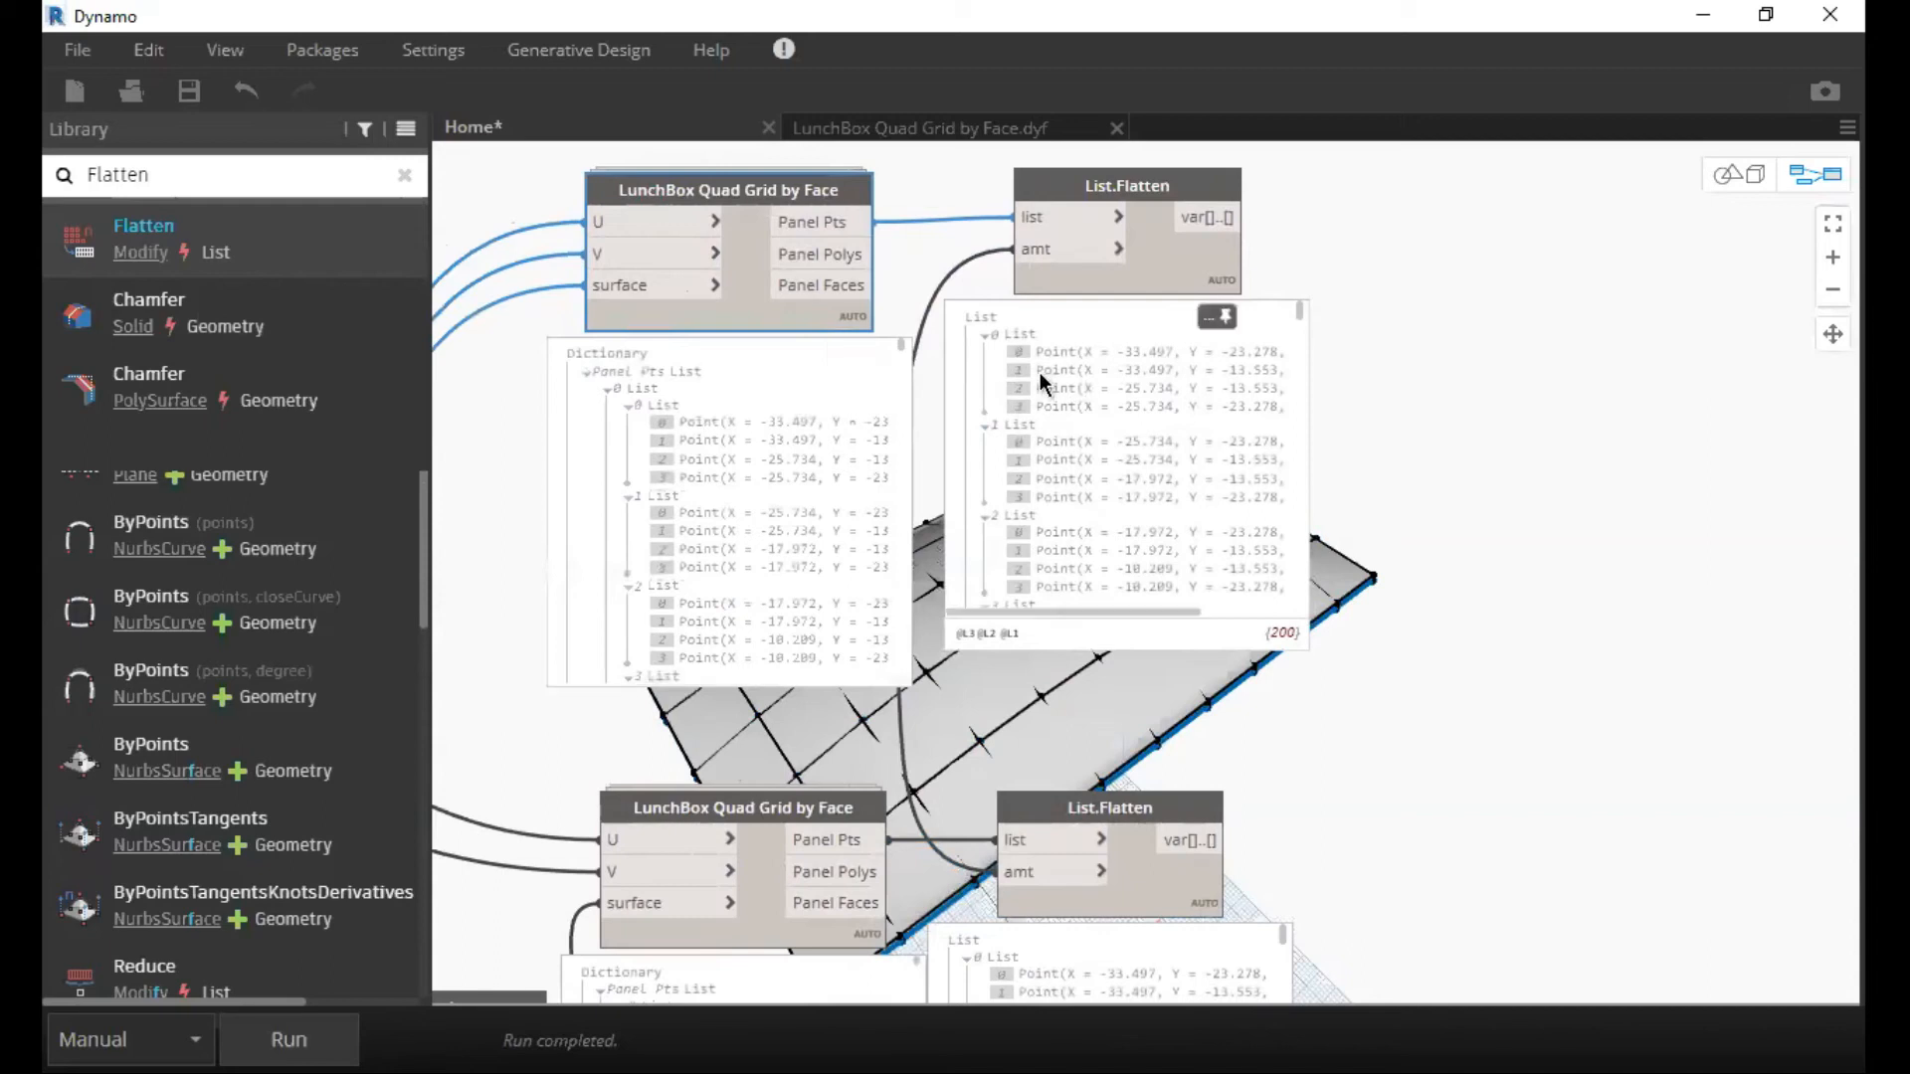
pyautogui.scroll(-1, 1040, 368)
pyautogui.scroll(1, 1094, 438)
pyautogui.moveTo(1307, 387); pyautogui.dragTo(1245, 331, button='middle')
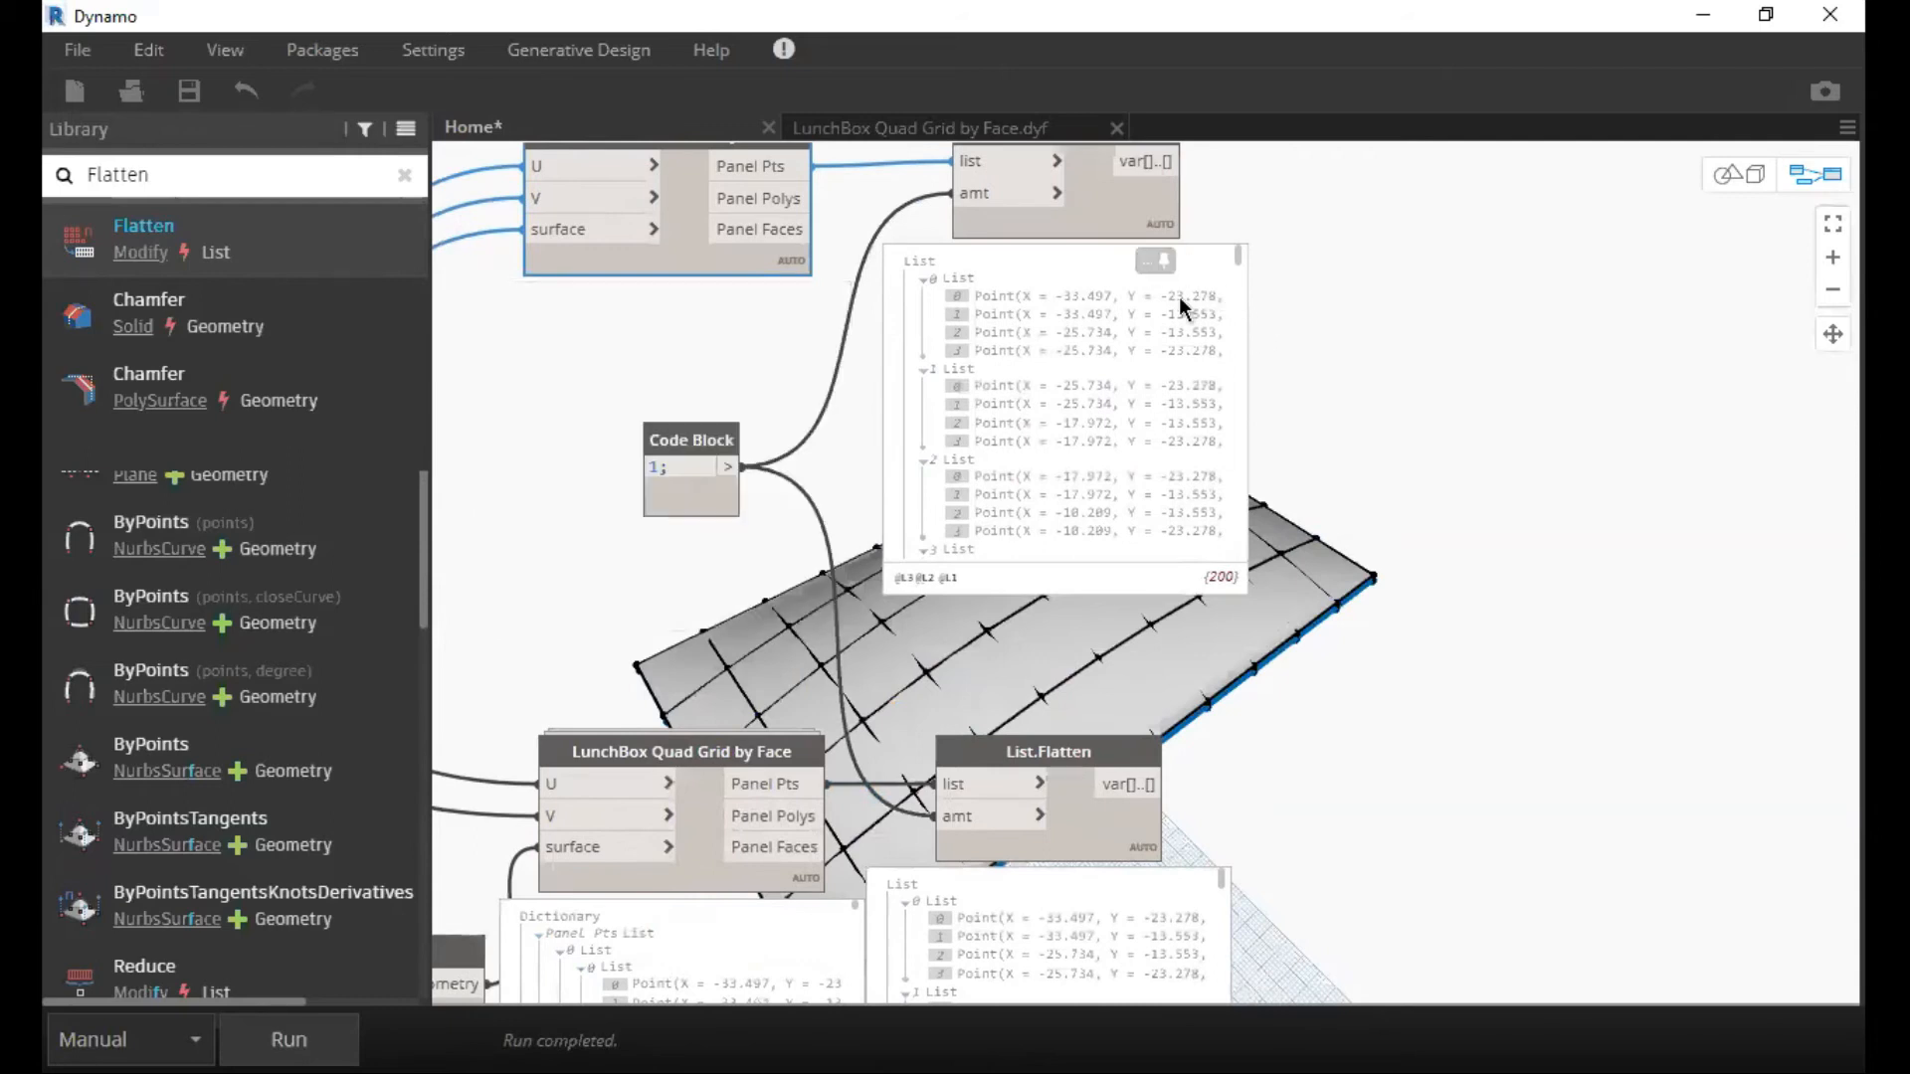
# Close the pinned output previews of the grid and List.Flatten nodes.
pyautogui.scroll(-2, 1307, 384)
pyautogui.moveTo(915, 612); pyautogui.dragTo(912, 624, button='middle')
pyautogui.moveTo(1202, 744); pyautogui.dragTo(1149, 598, button='middle')
pyautogui.click(1163, 565)
pyautogui.moveTo(1039, 560); pyautogui.dragTo(968, 660, button='middle')
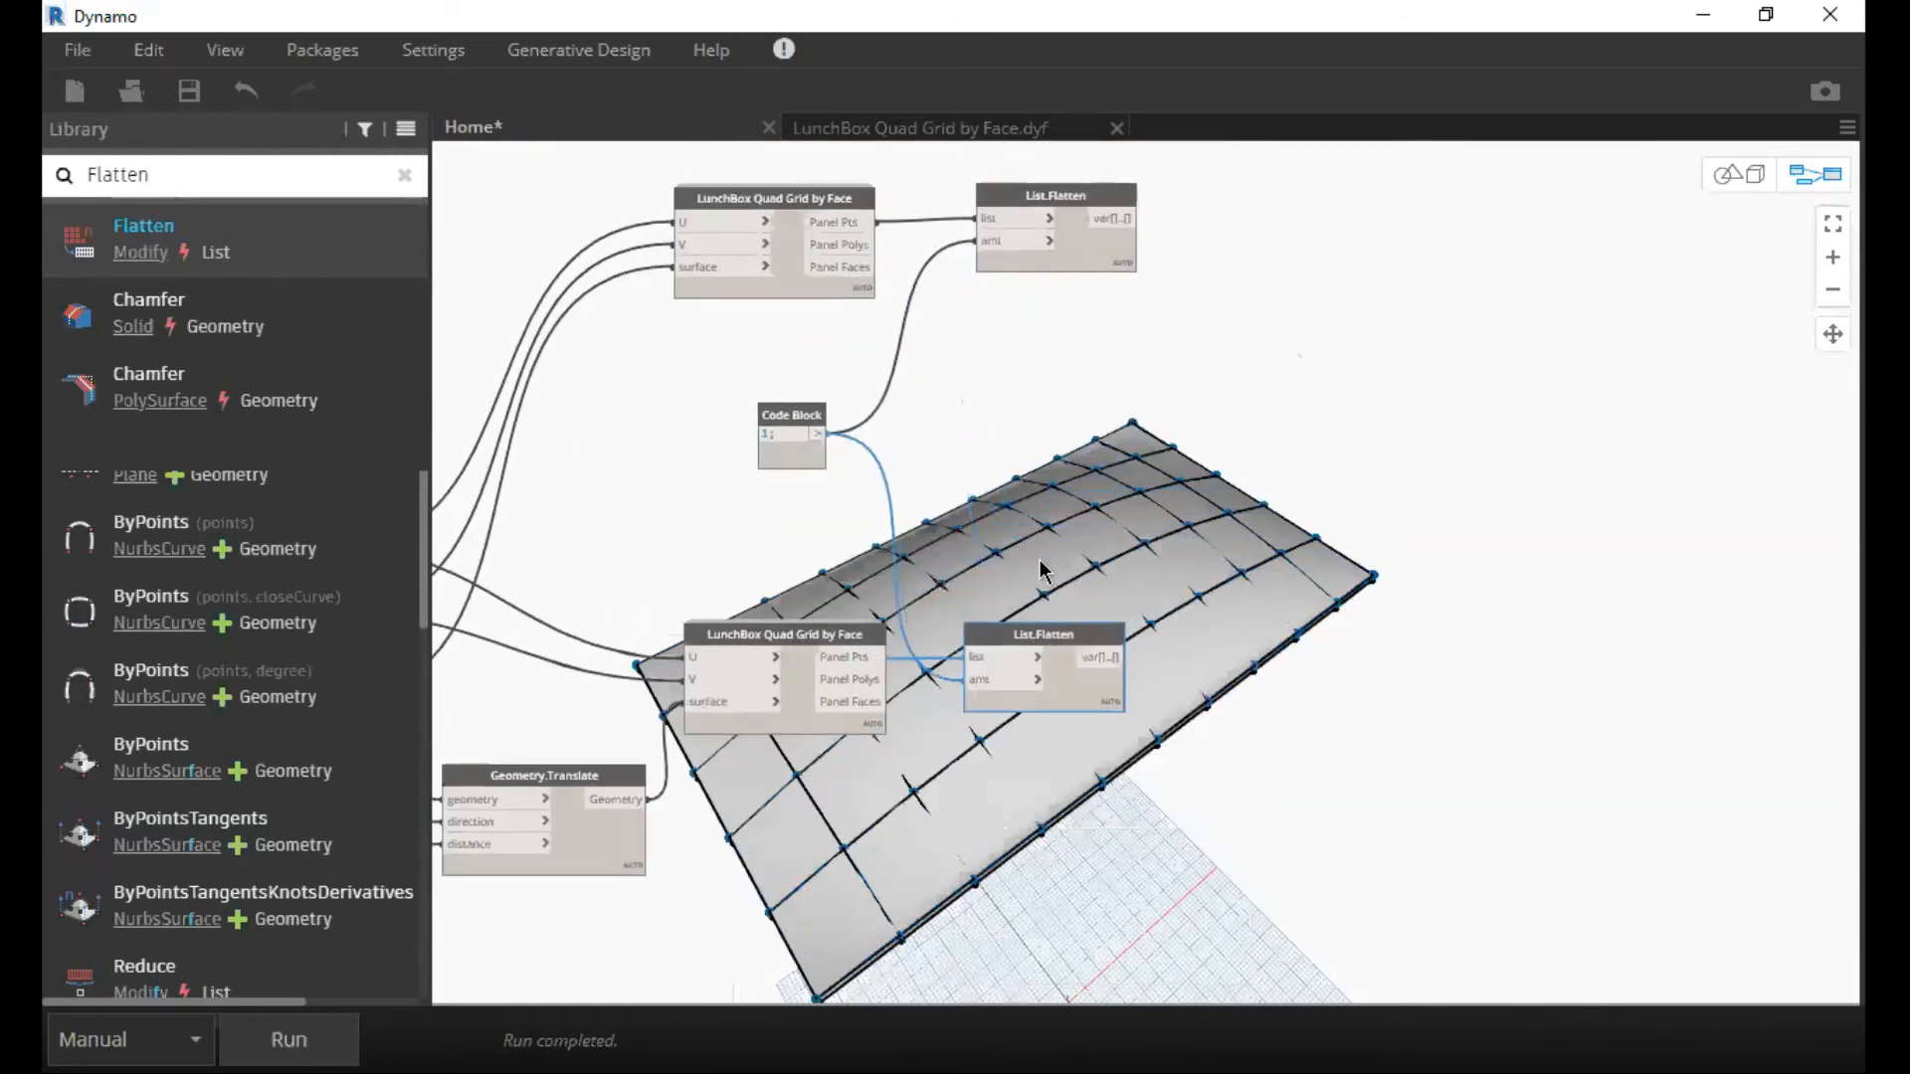
# Add a List Create node above the upper List.Flatten and give it a second item input.
pyautogui.scroll(-1, 1041, 486)
pyautogui.moveTo(1040, 485); pyautogui.dragTo(885, 624, button='middle')
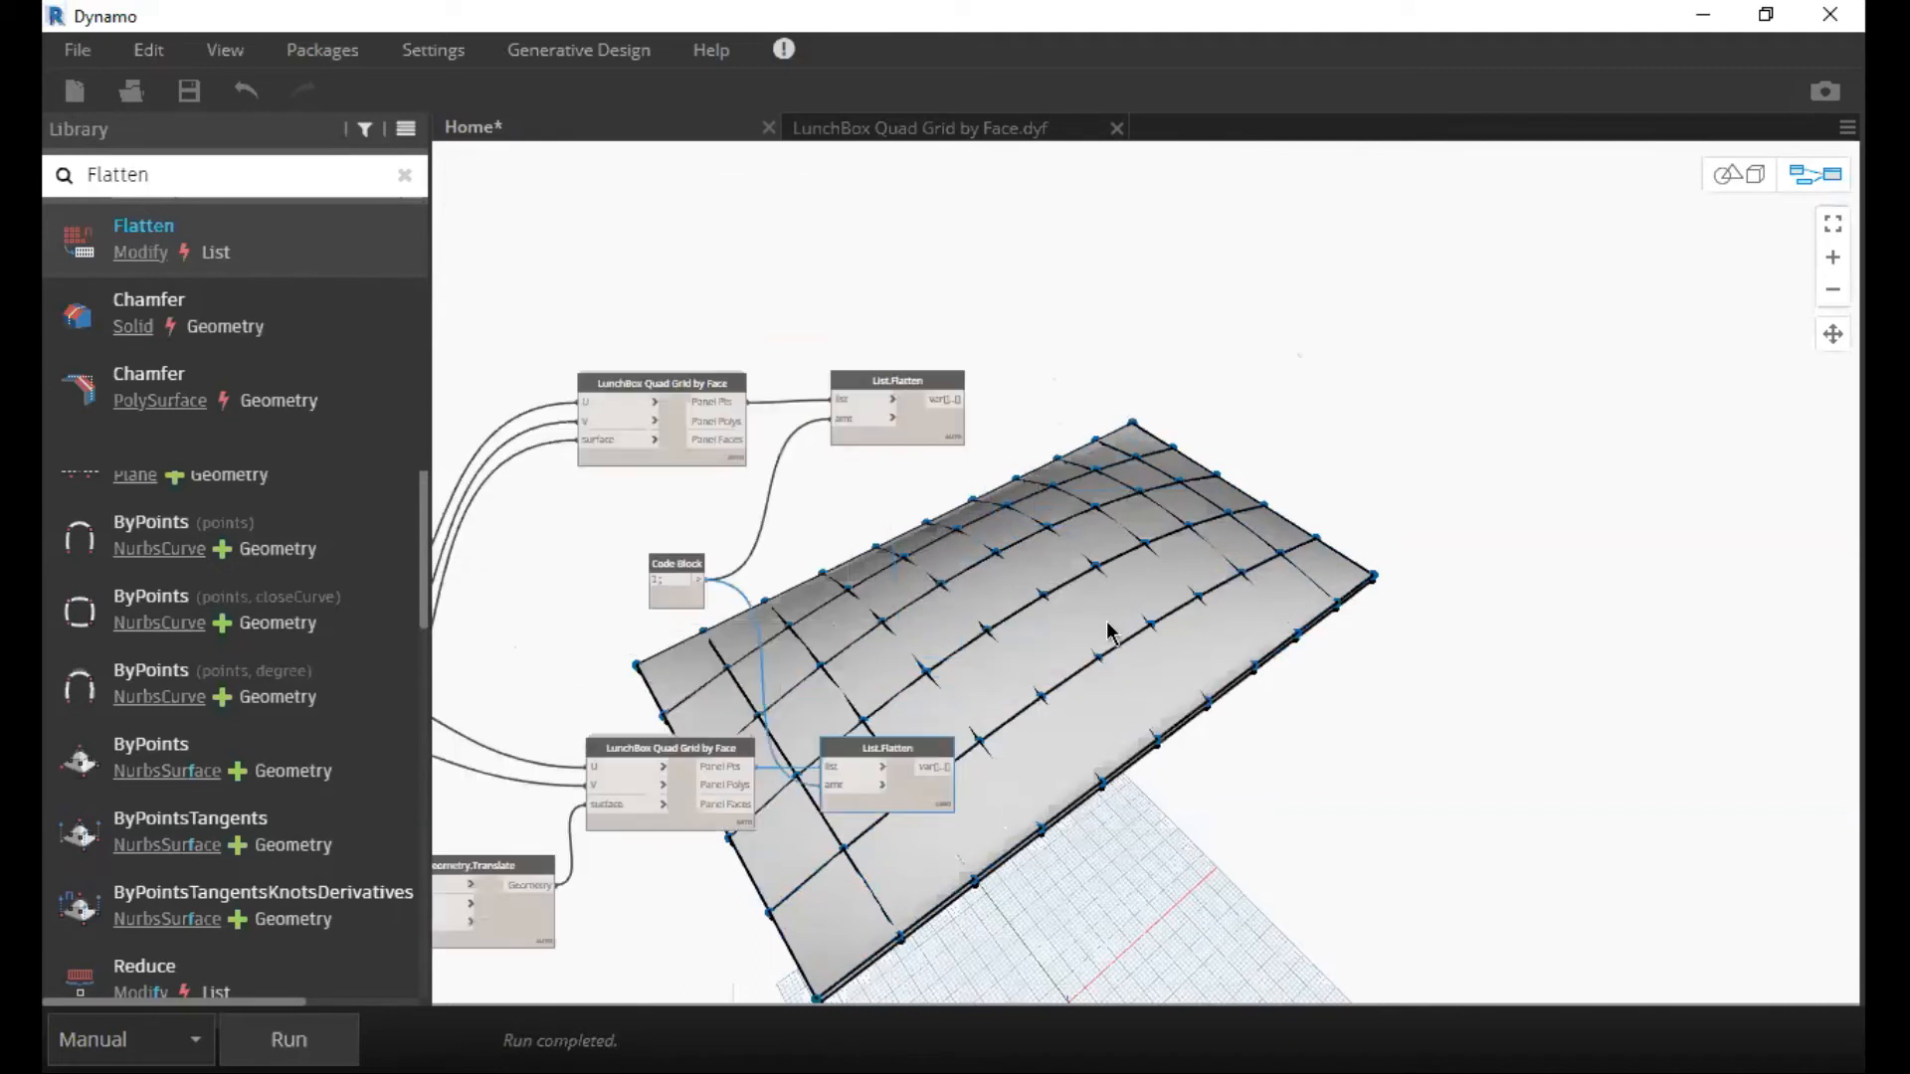
pyautogui.scroll(2, 882, 408)
pyautogui.scroll(1, 904, 349)
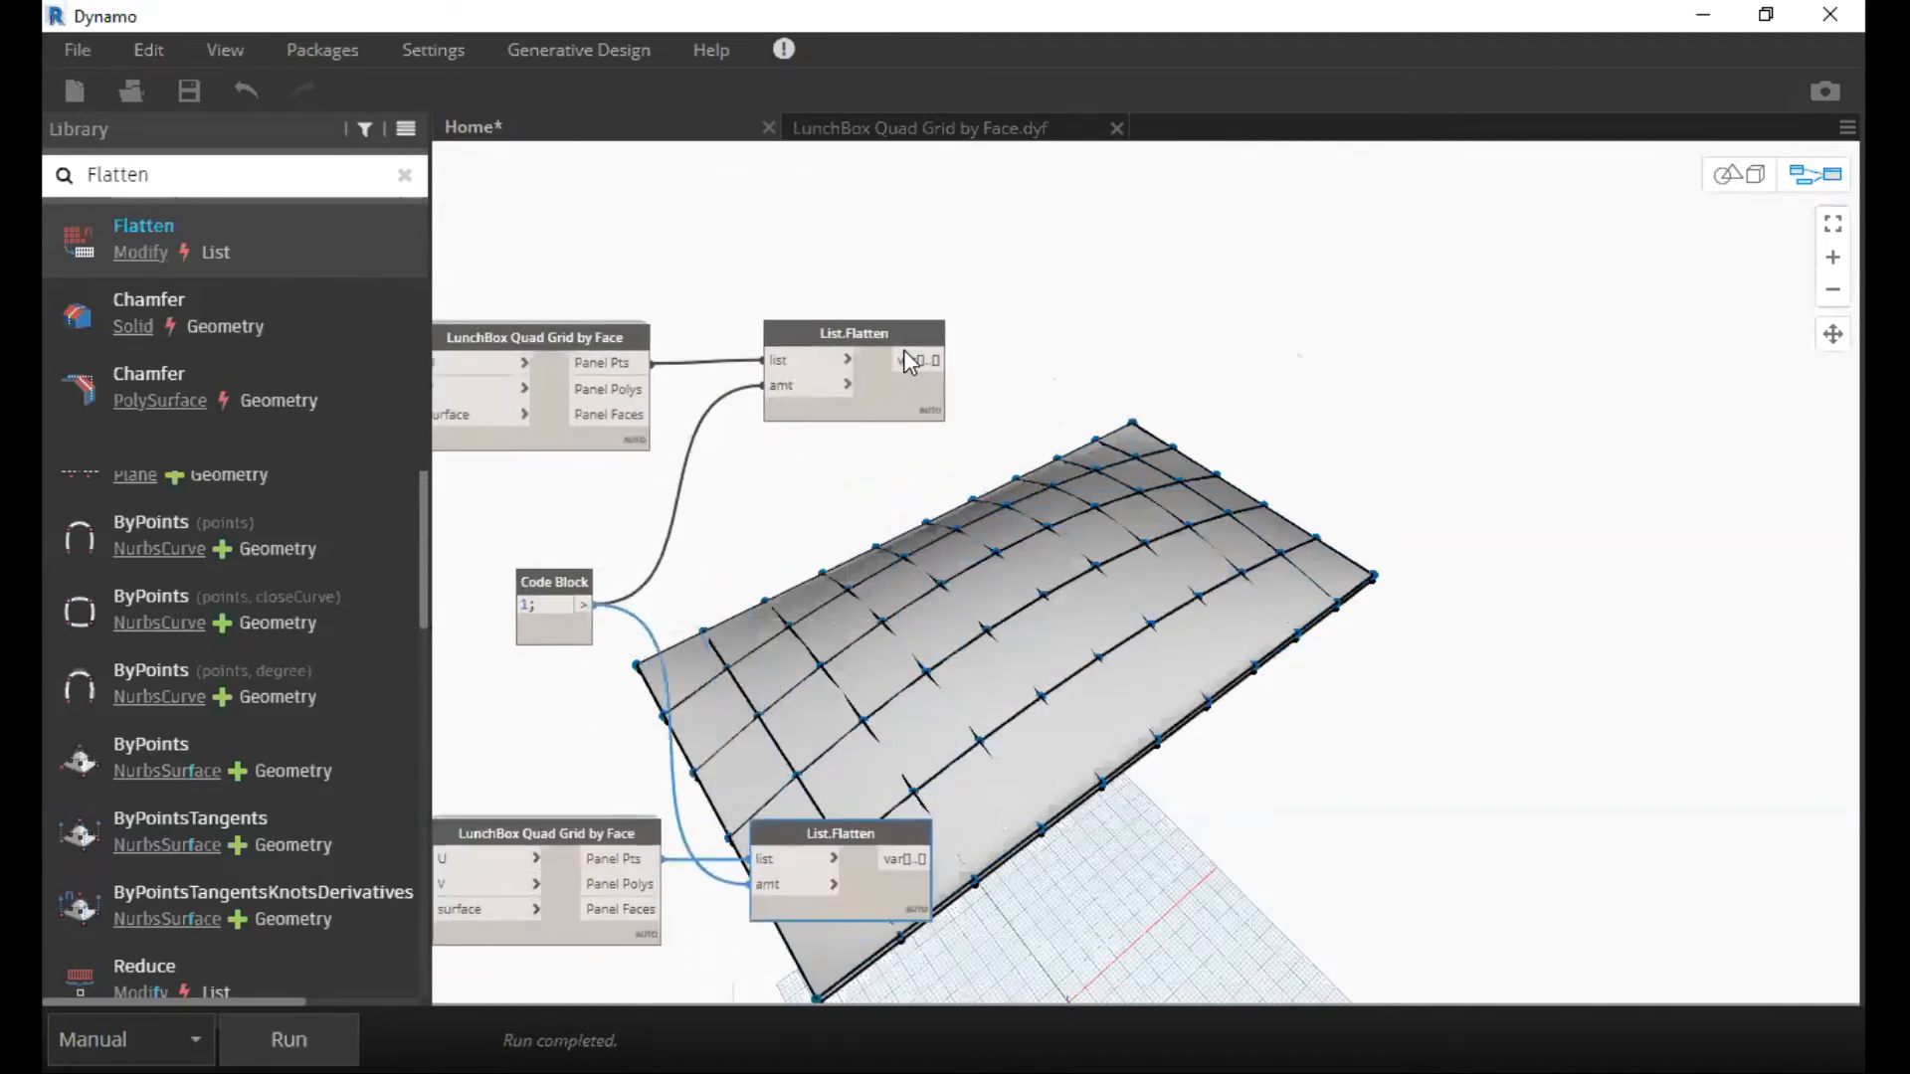
pyautogui.rightClick(904, 348)
pyautogui.write('List.Creat')
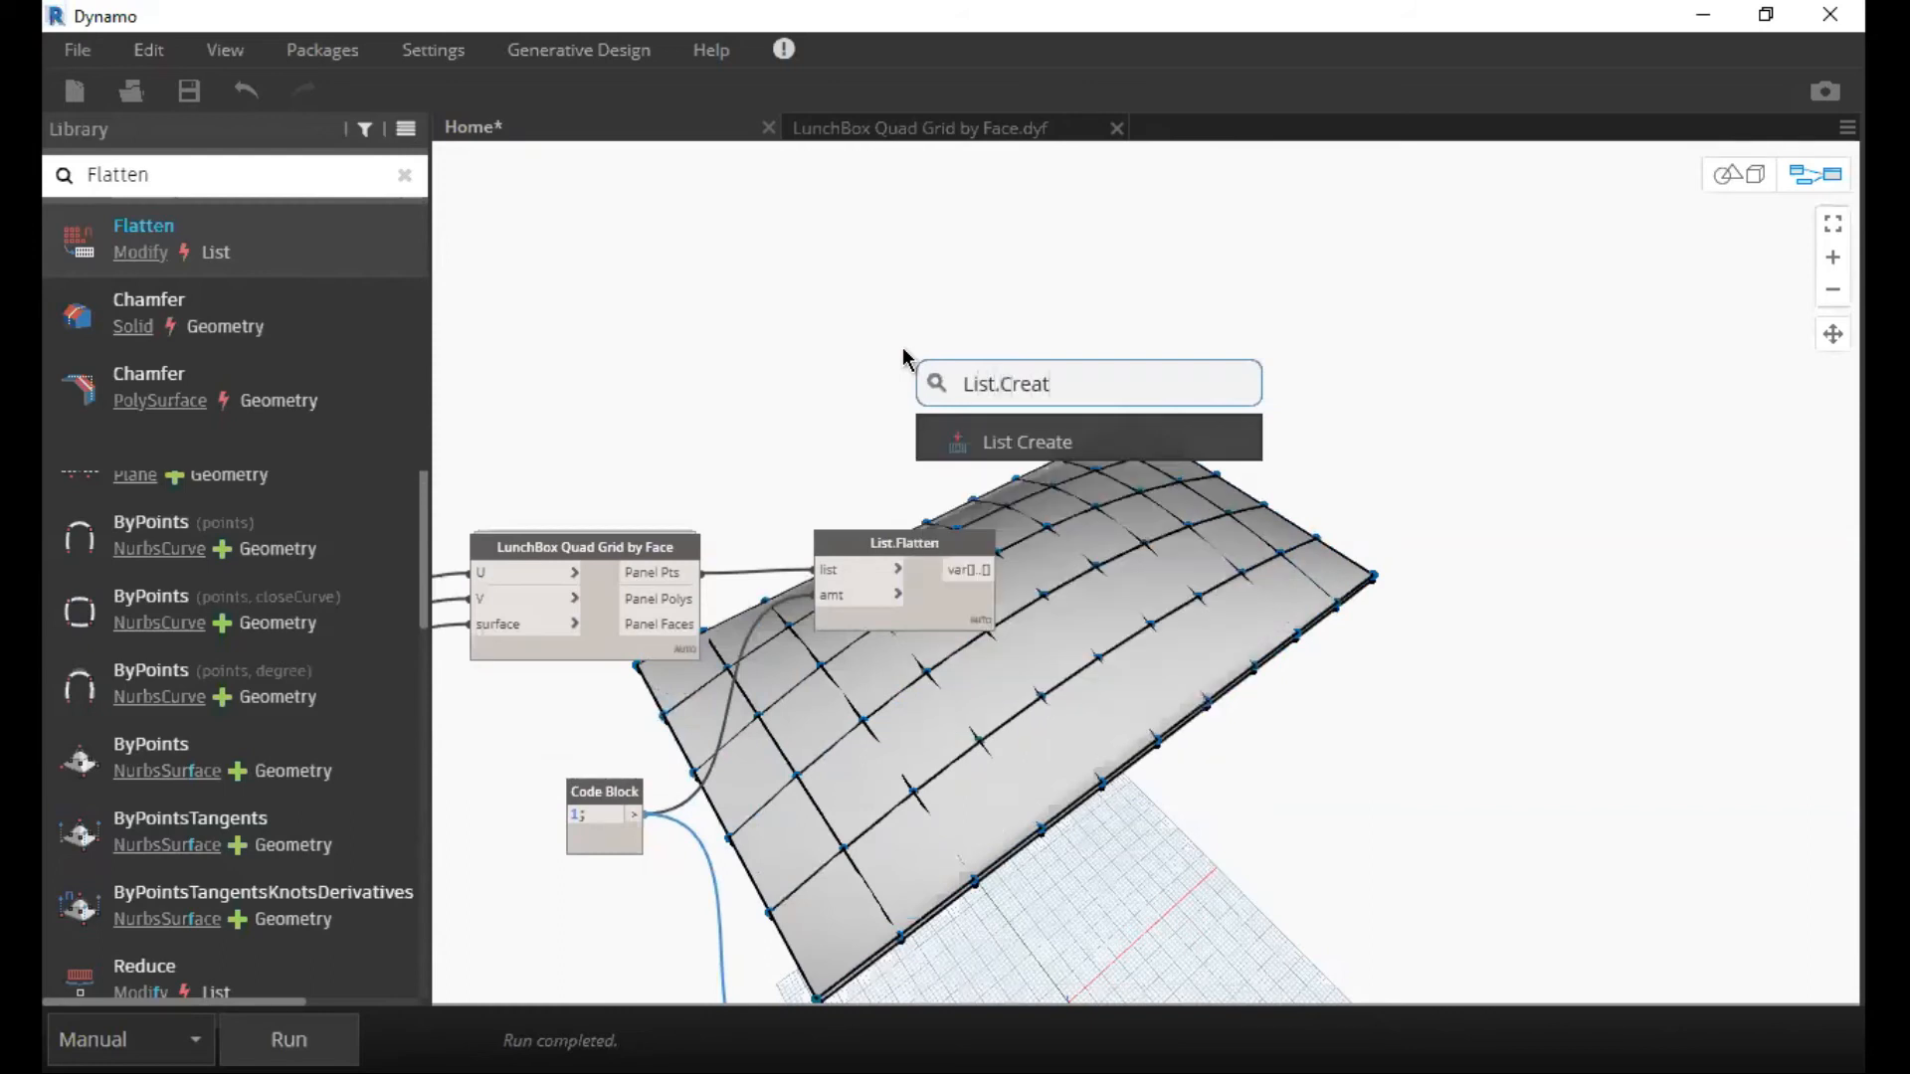
pyautogui.press('Return')
pyautogui.scroll(2, 935, 403)
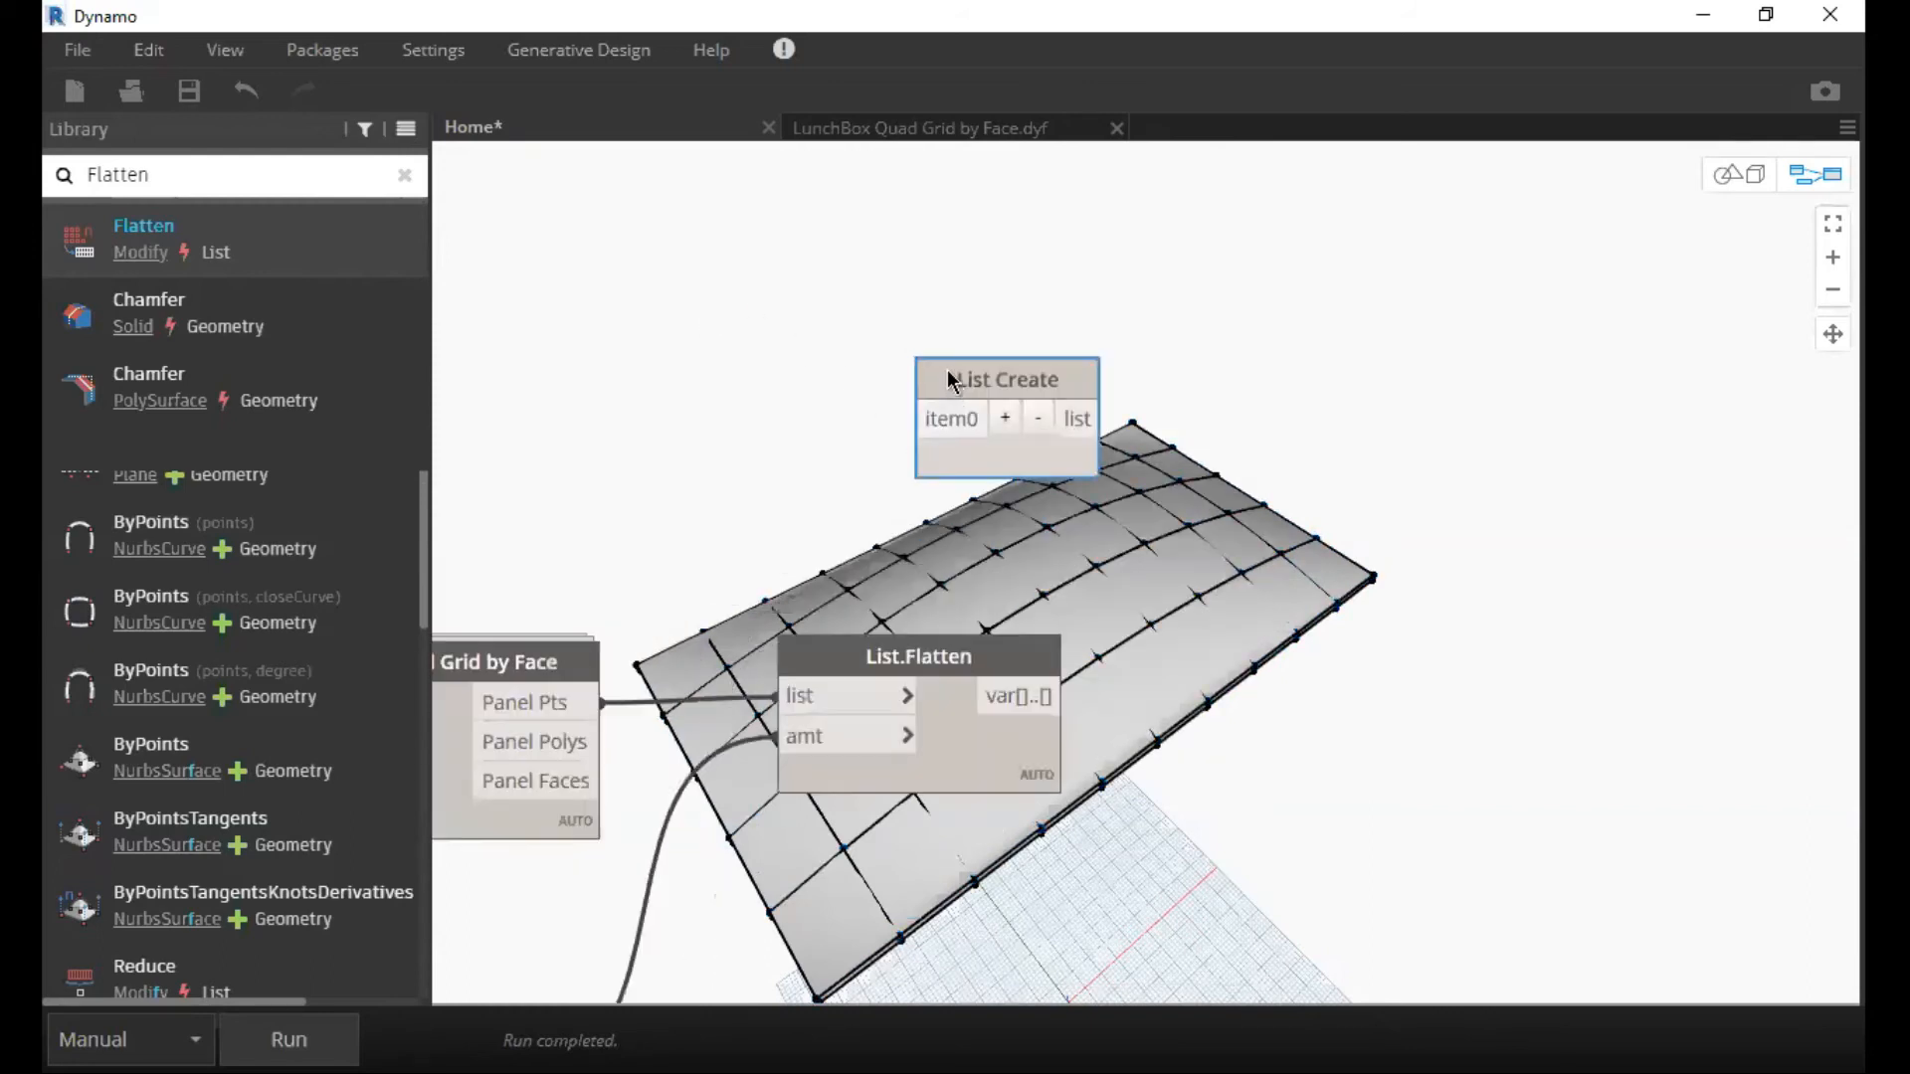
pyautogui.click(953, 377)
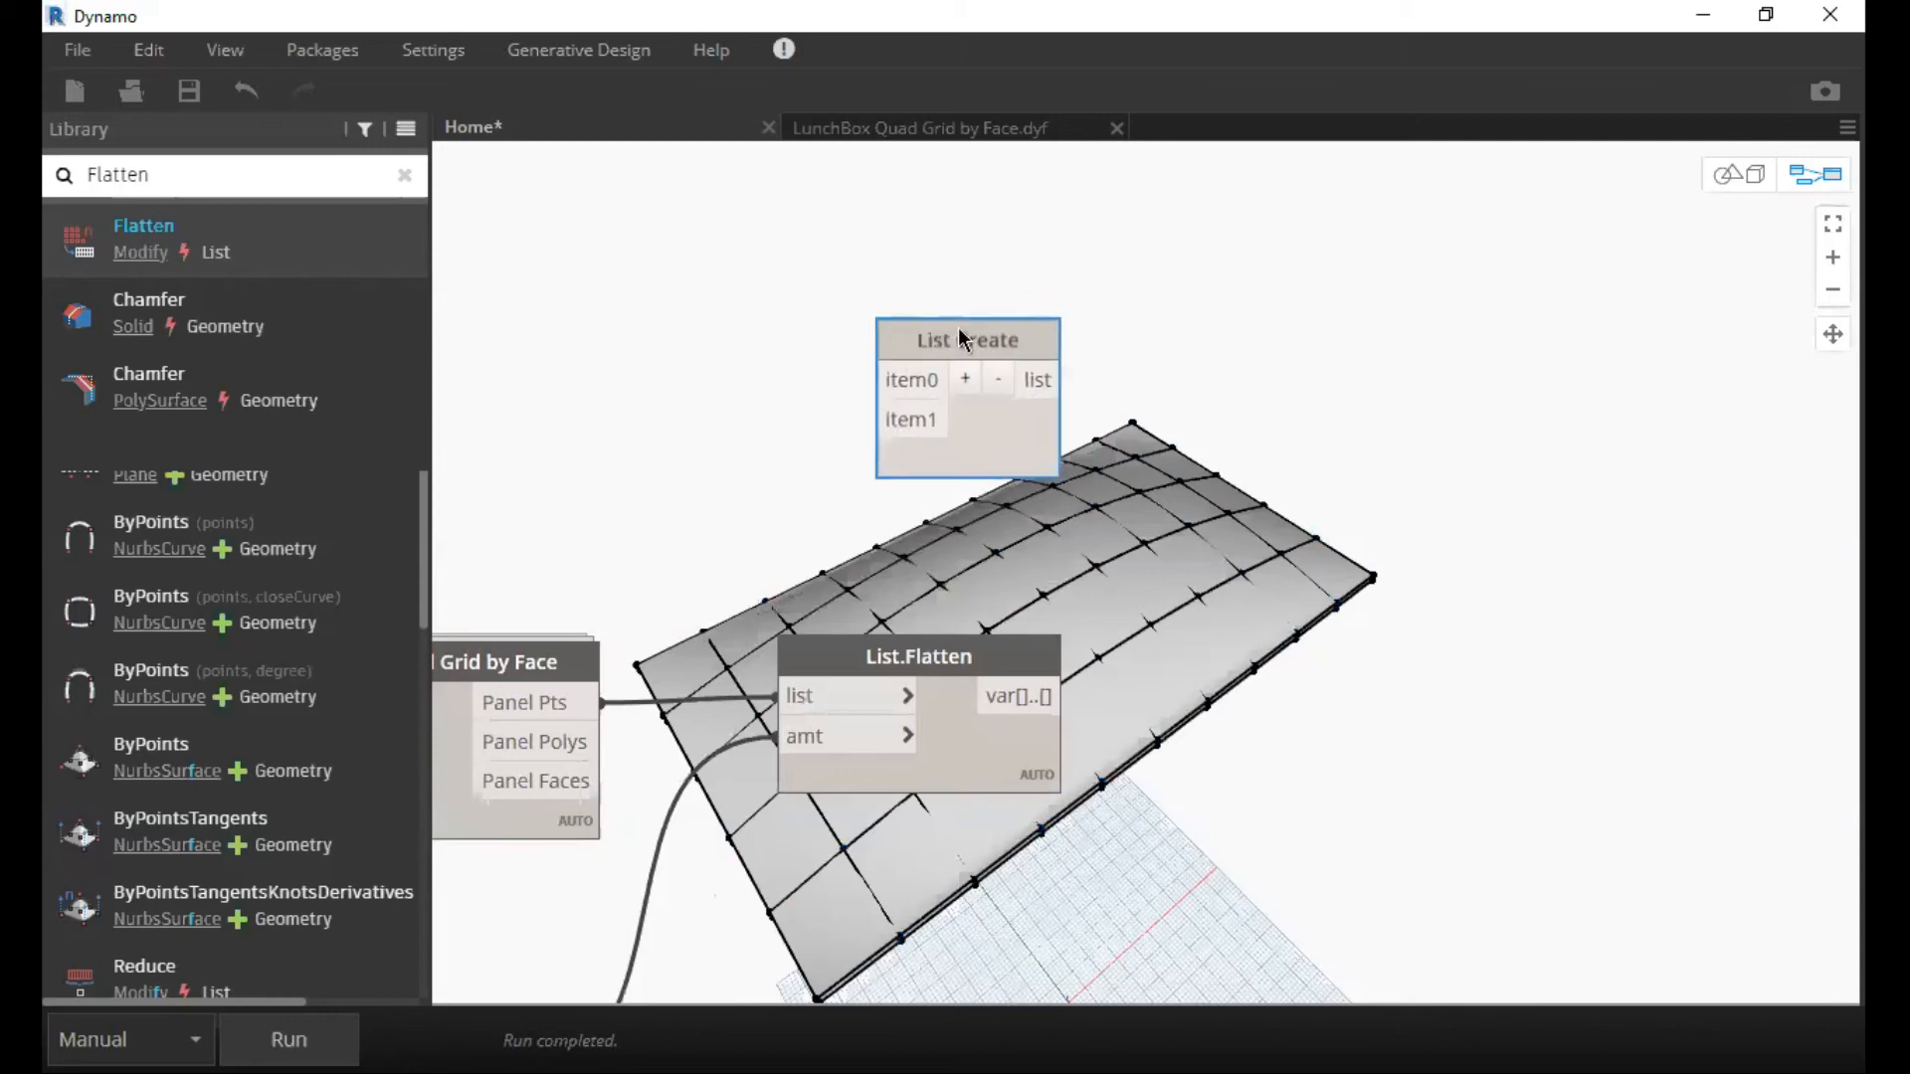
pyautogui.scroll(-3, 1058, 404)
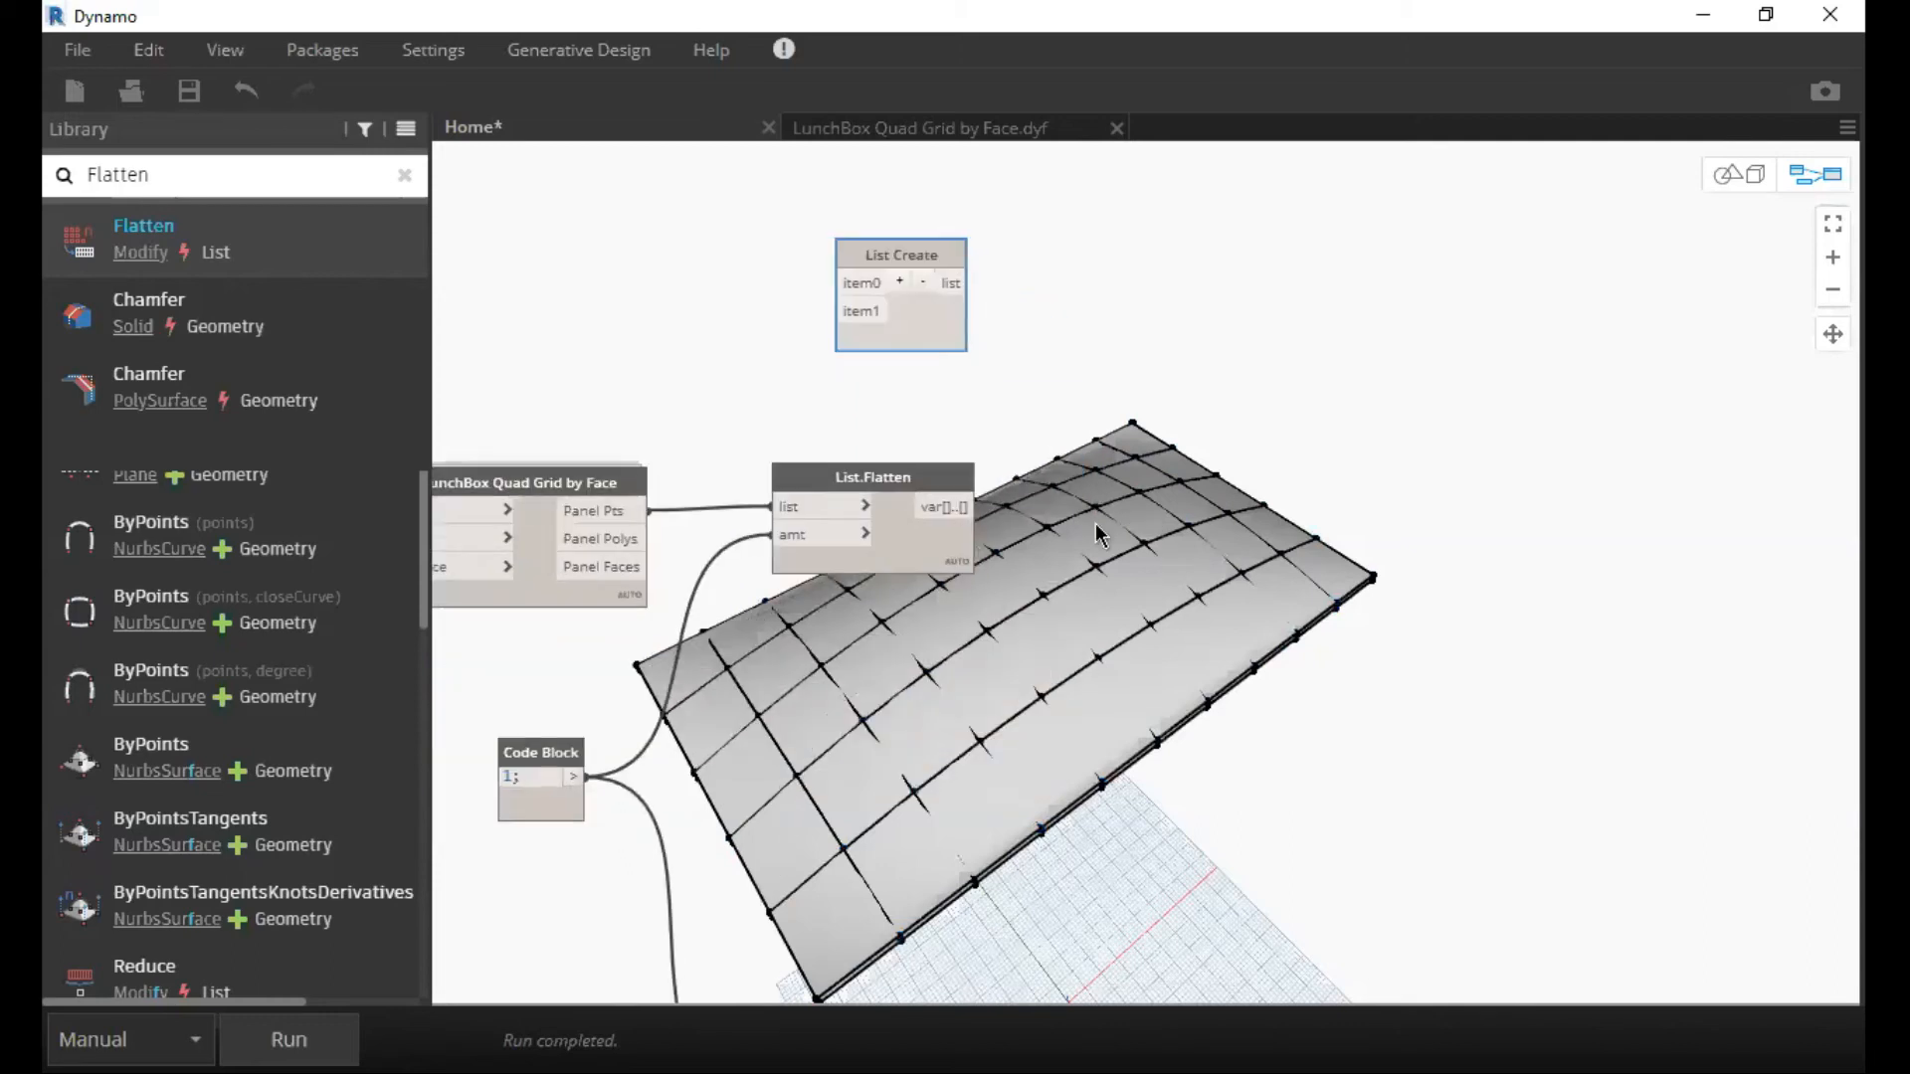
pyautogui.moveTo(1096, 372); pyautogui.dragTo(989, 327, button='middle')
pyautogui.click(990, 329)
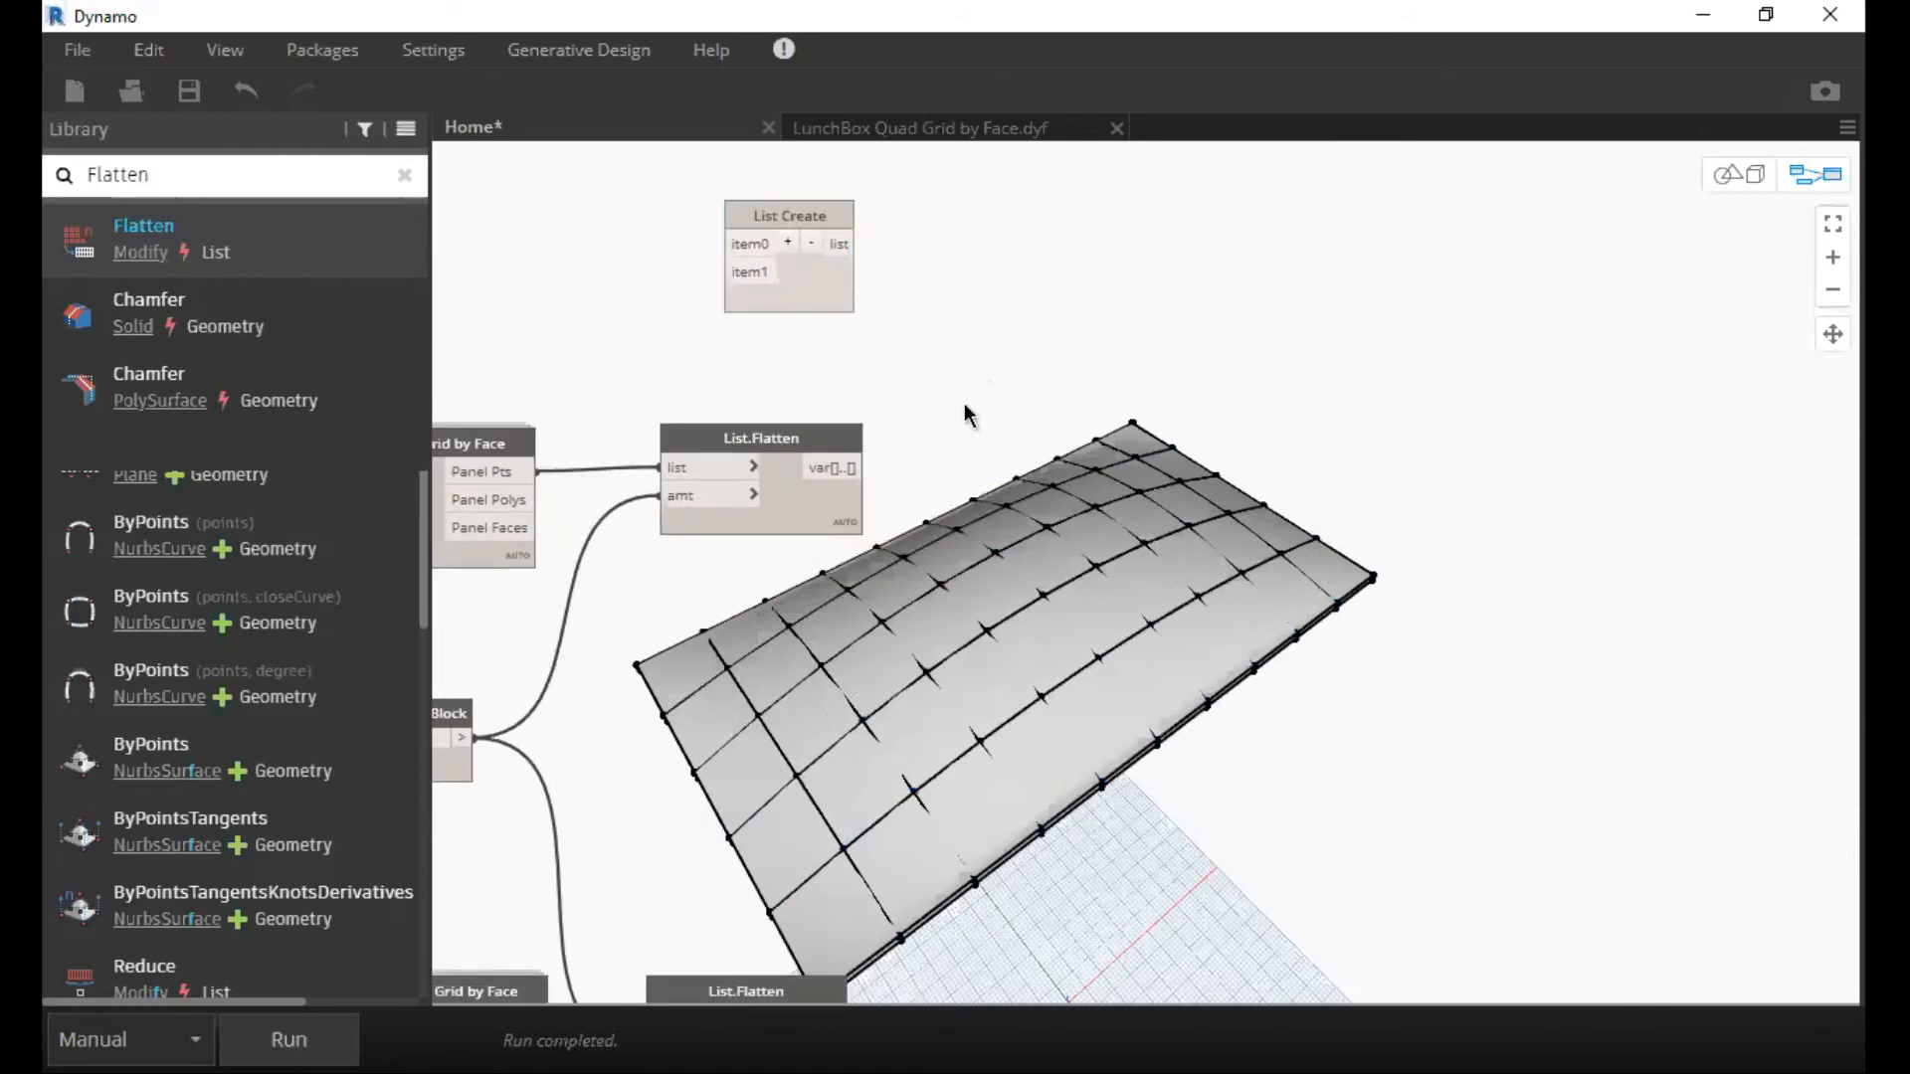
pyautogui.moveTo(964, 403); pyautogui.dragTo(908, 495, button='middle')
pyautogui.rightClick(916, 491)
pyautogui.write('li')
pyautogui.press('BackSpace')
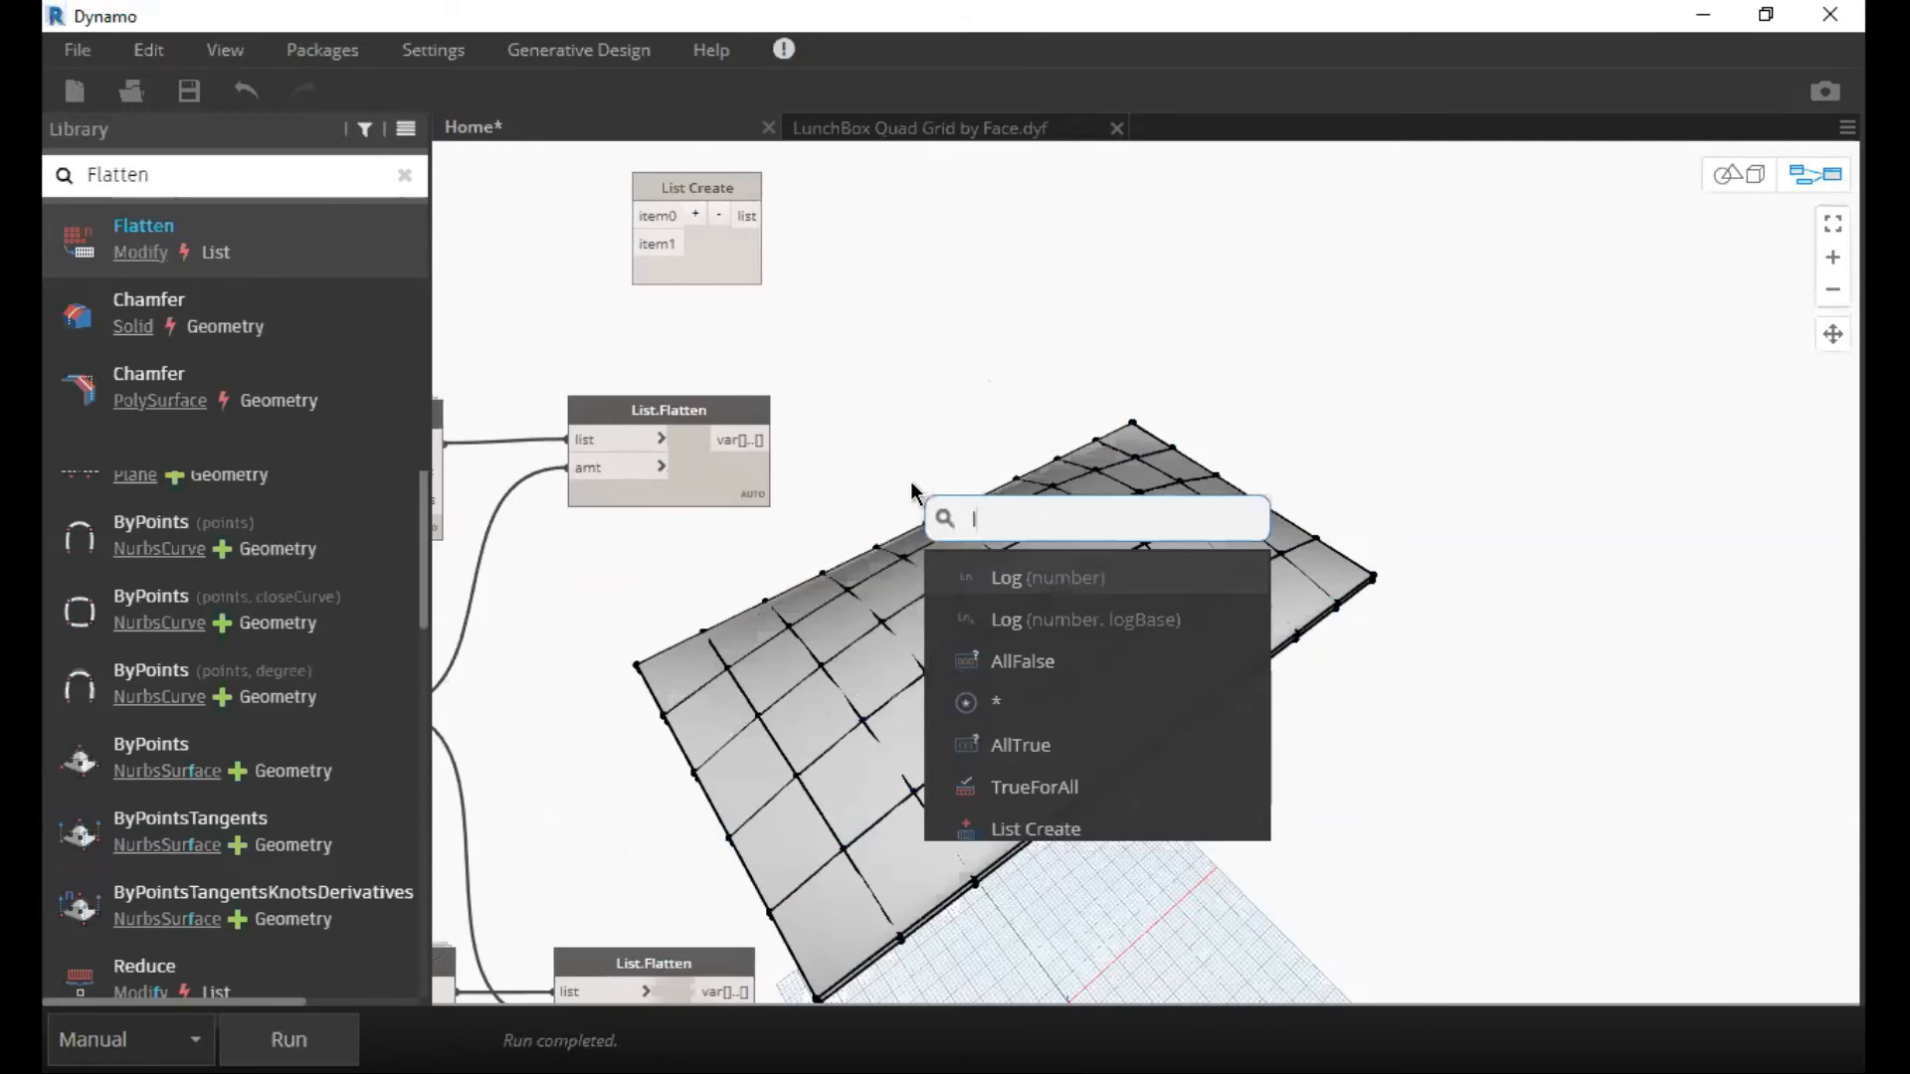
pyautogui.write('List')
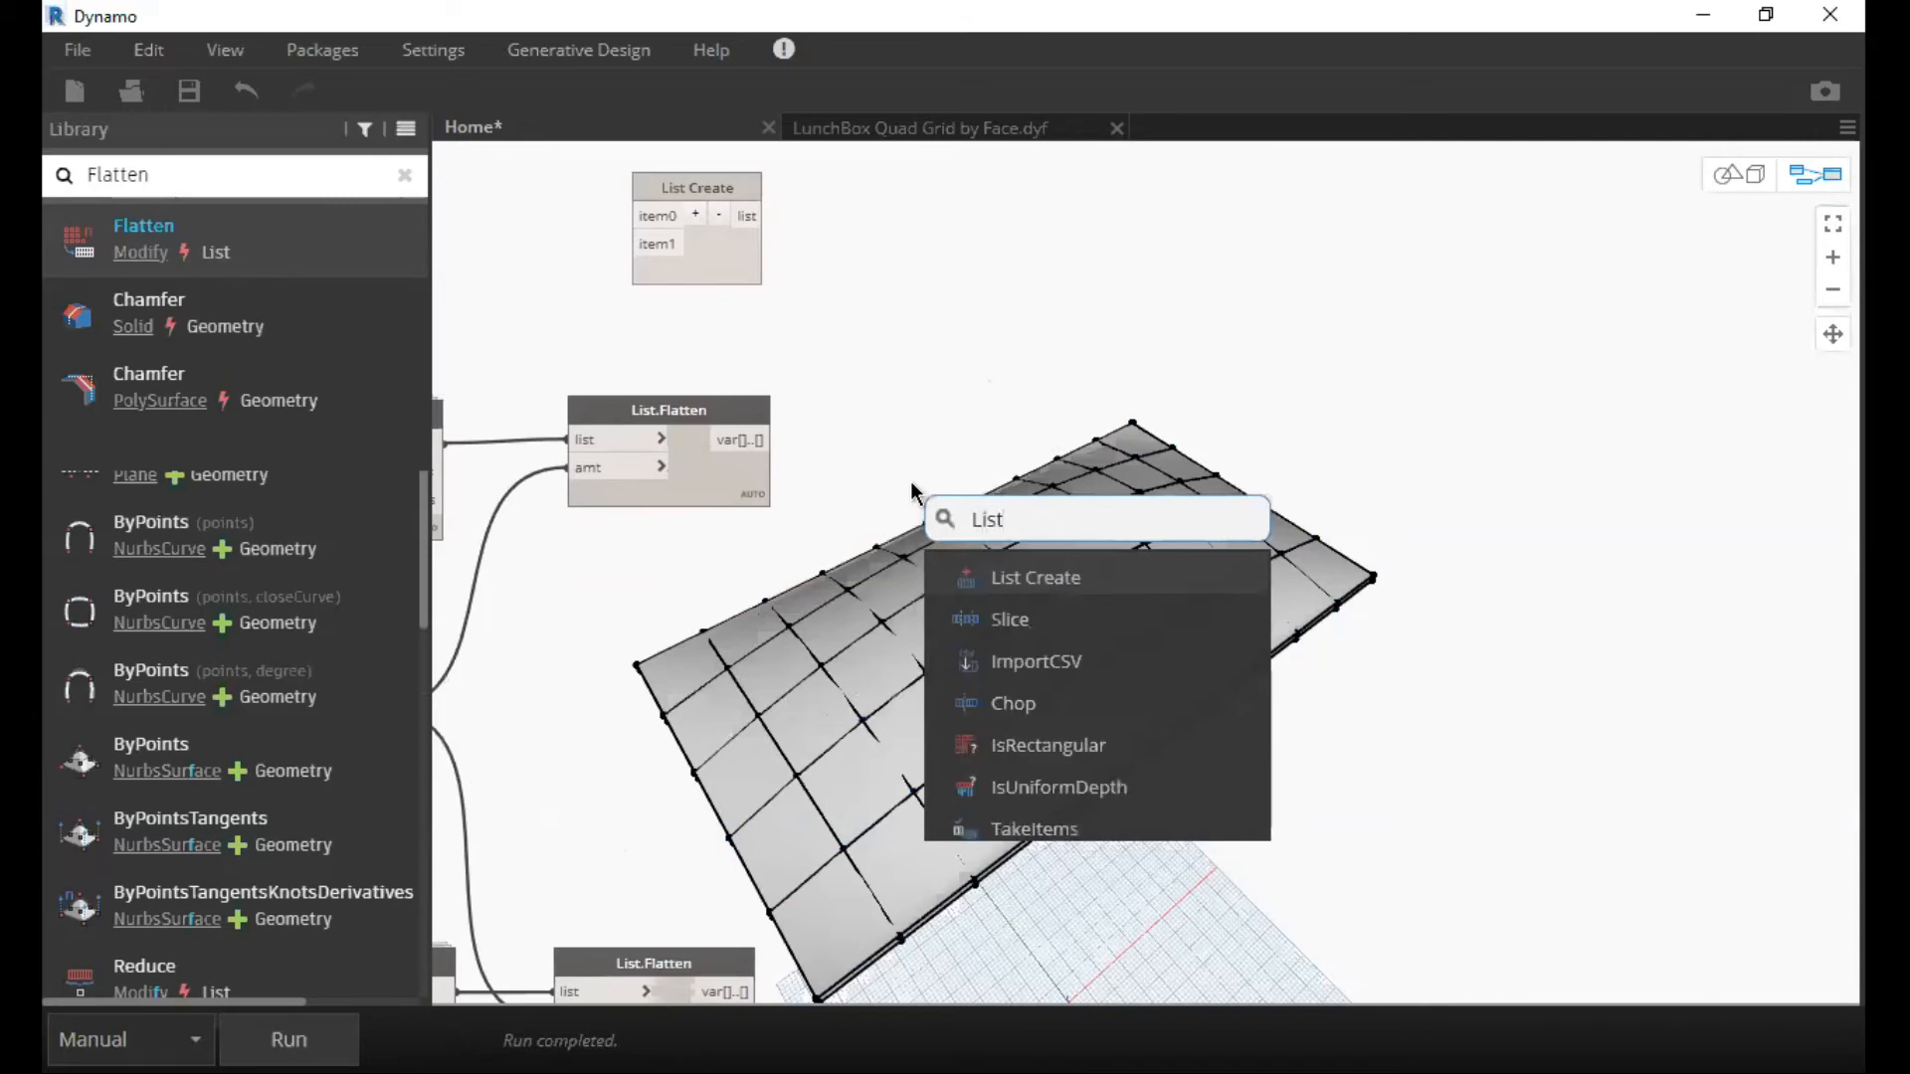
pyautogui.write('. co')
pyautogui.press('BackSpace')
pyautogui.press('BackSpace')
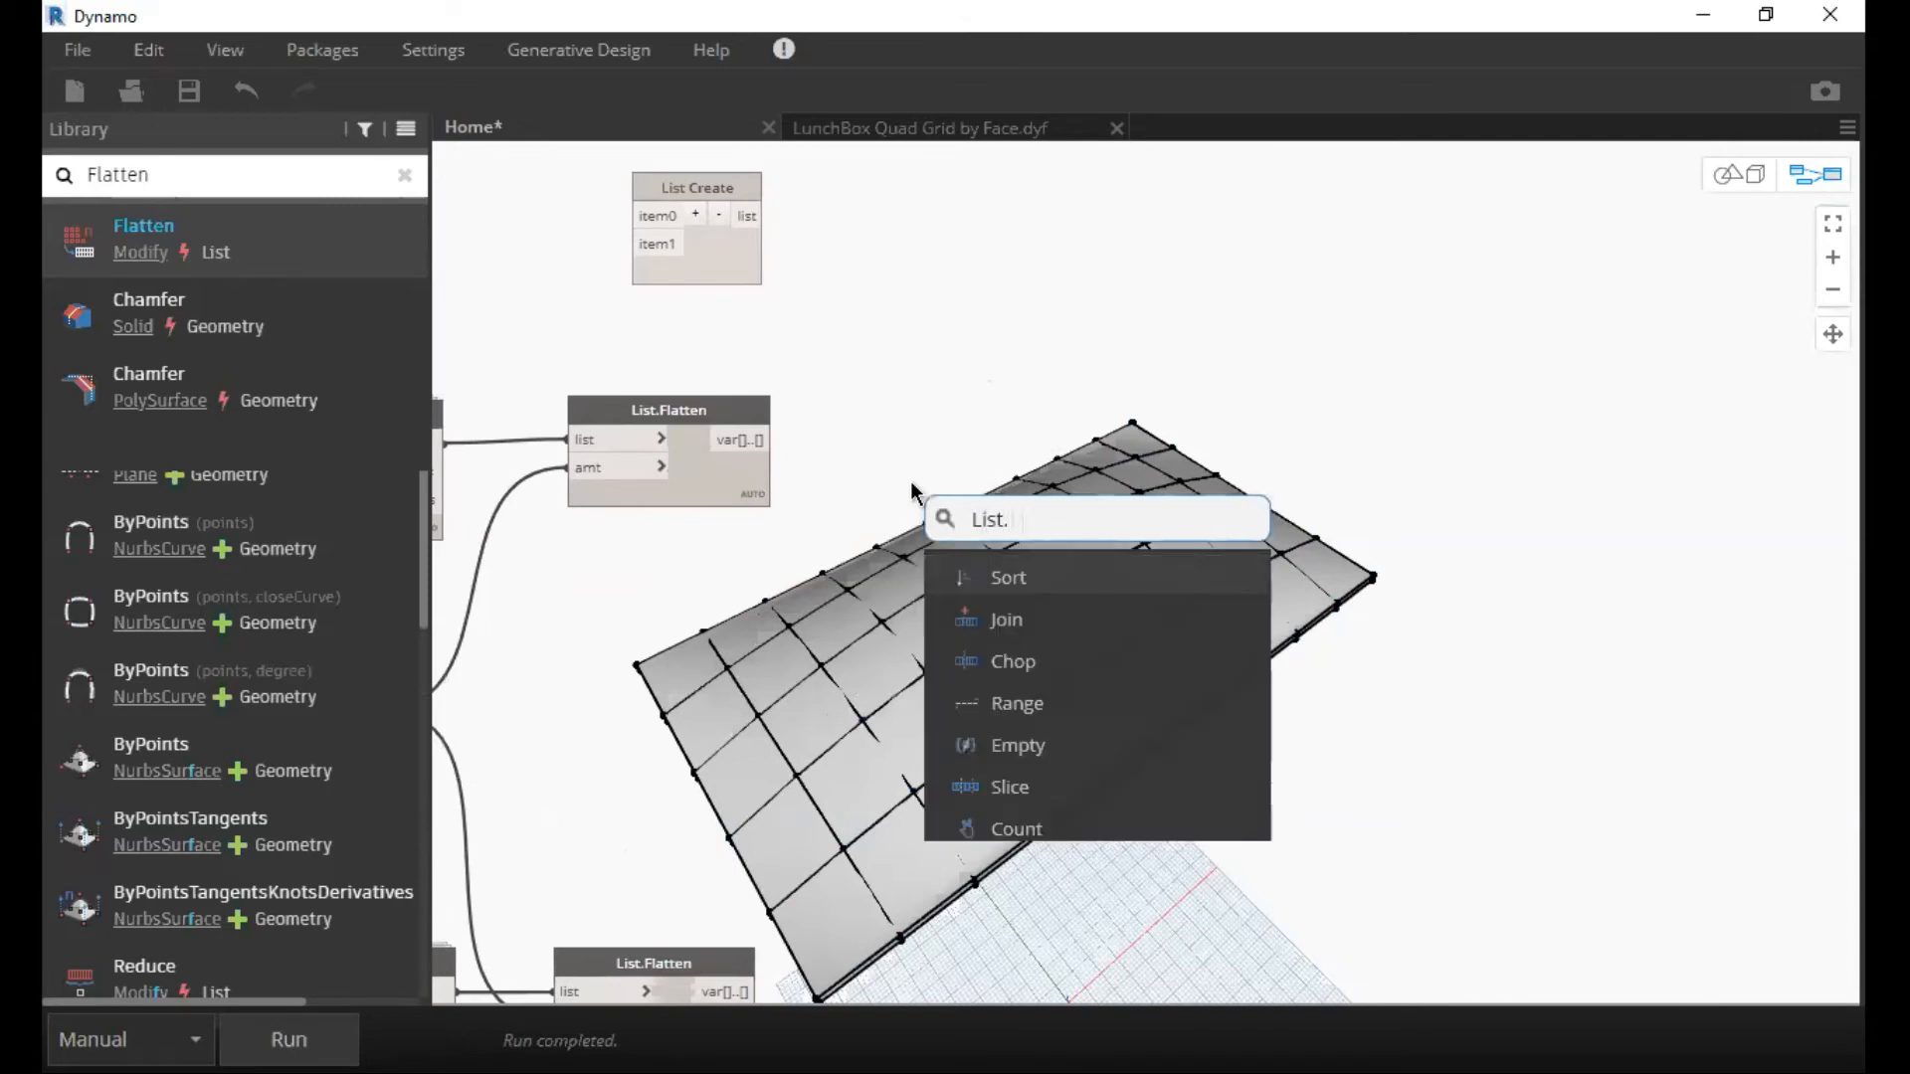
pyautogui.write('com')
pyautogui.press('BackSpace')
pyautogui.press('BackSpace')
pyautogui.press('BackSpace')
pyautogui.press('BackSpace')
pyautogui.press('BackSpace')
pyautogui.press('BackSpace')
pyautogui.press('BackSpace')
pyautogui.press('BackSpace')
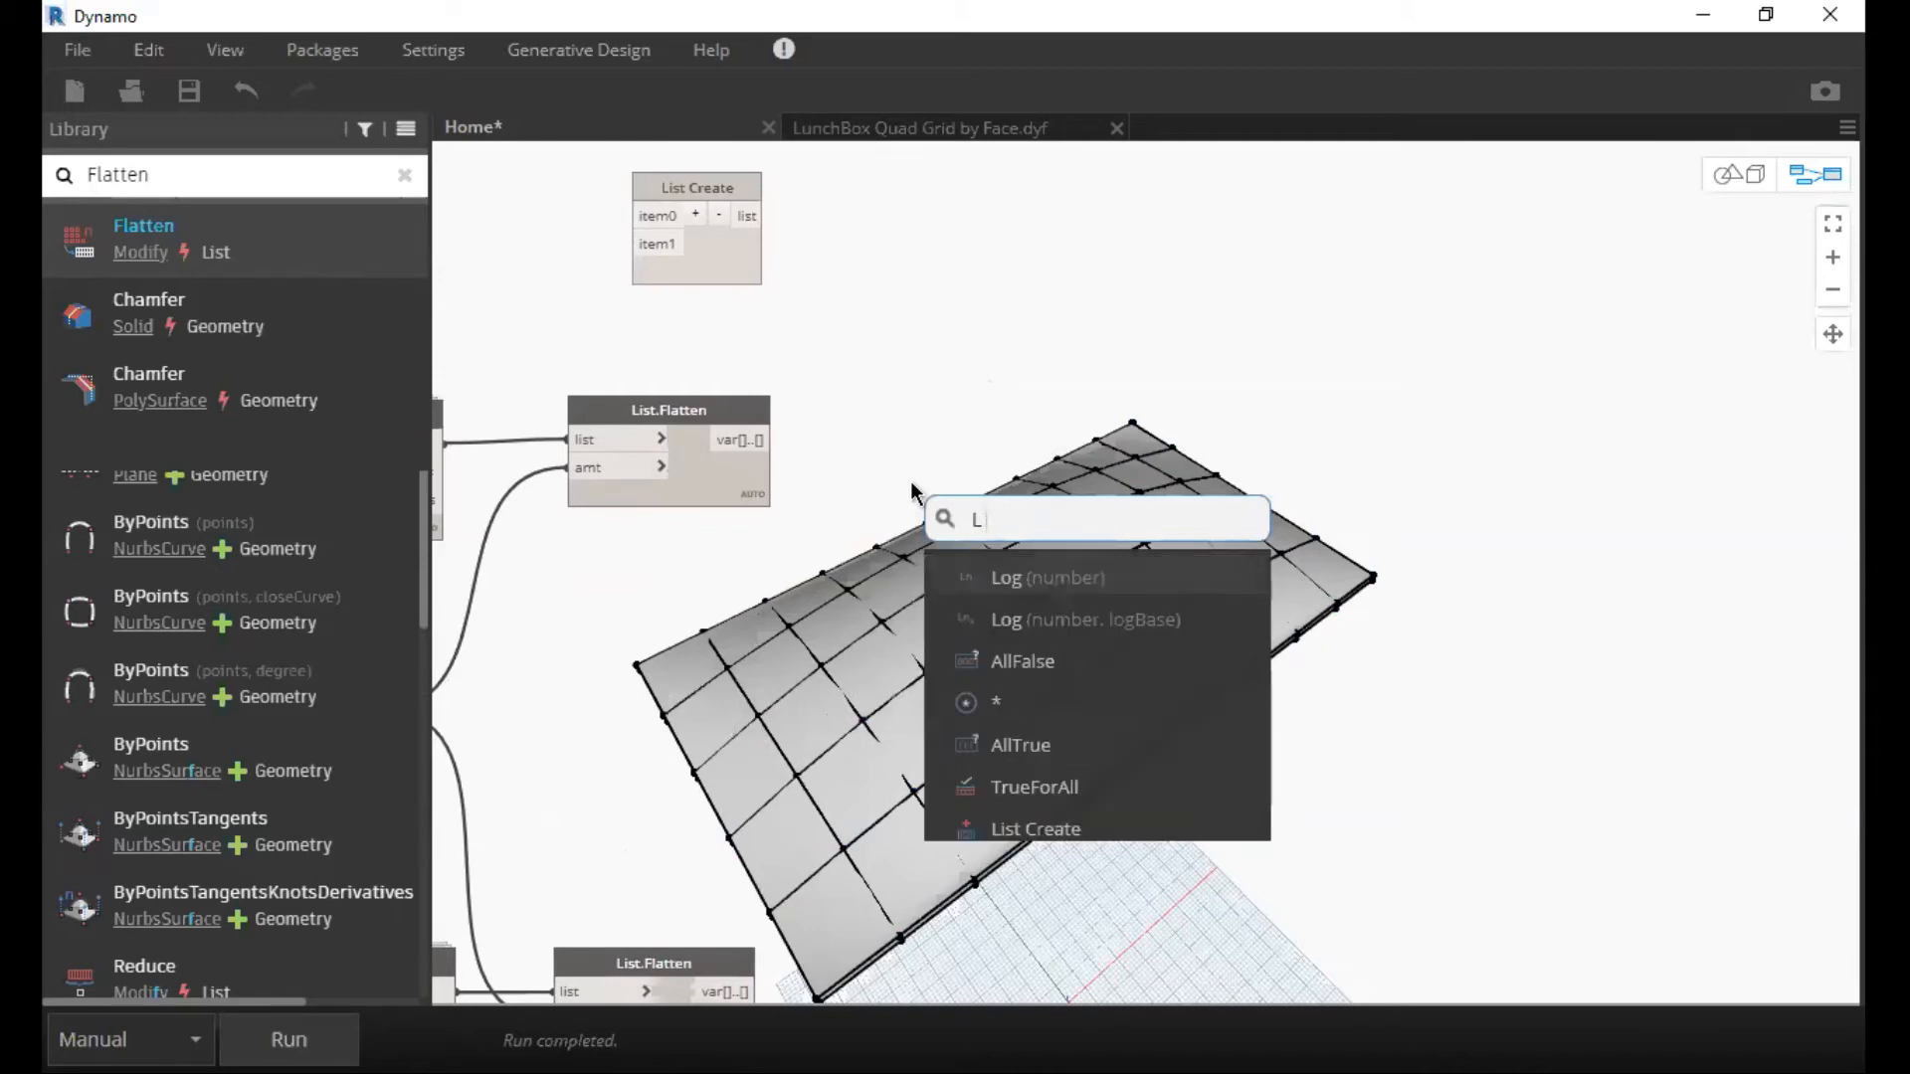
pyautogui.press('BackSpace')
pyautogui.write('Combine')
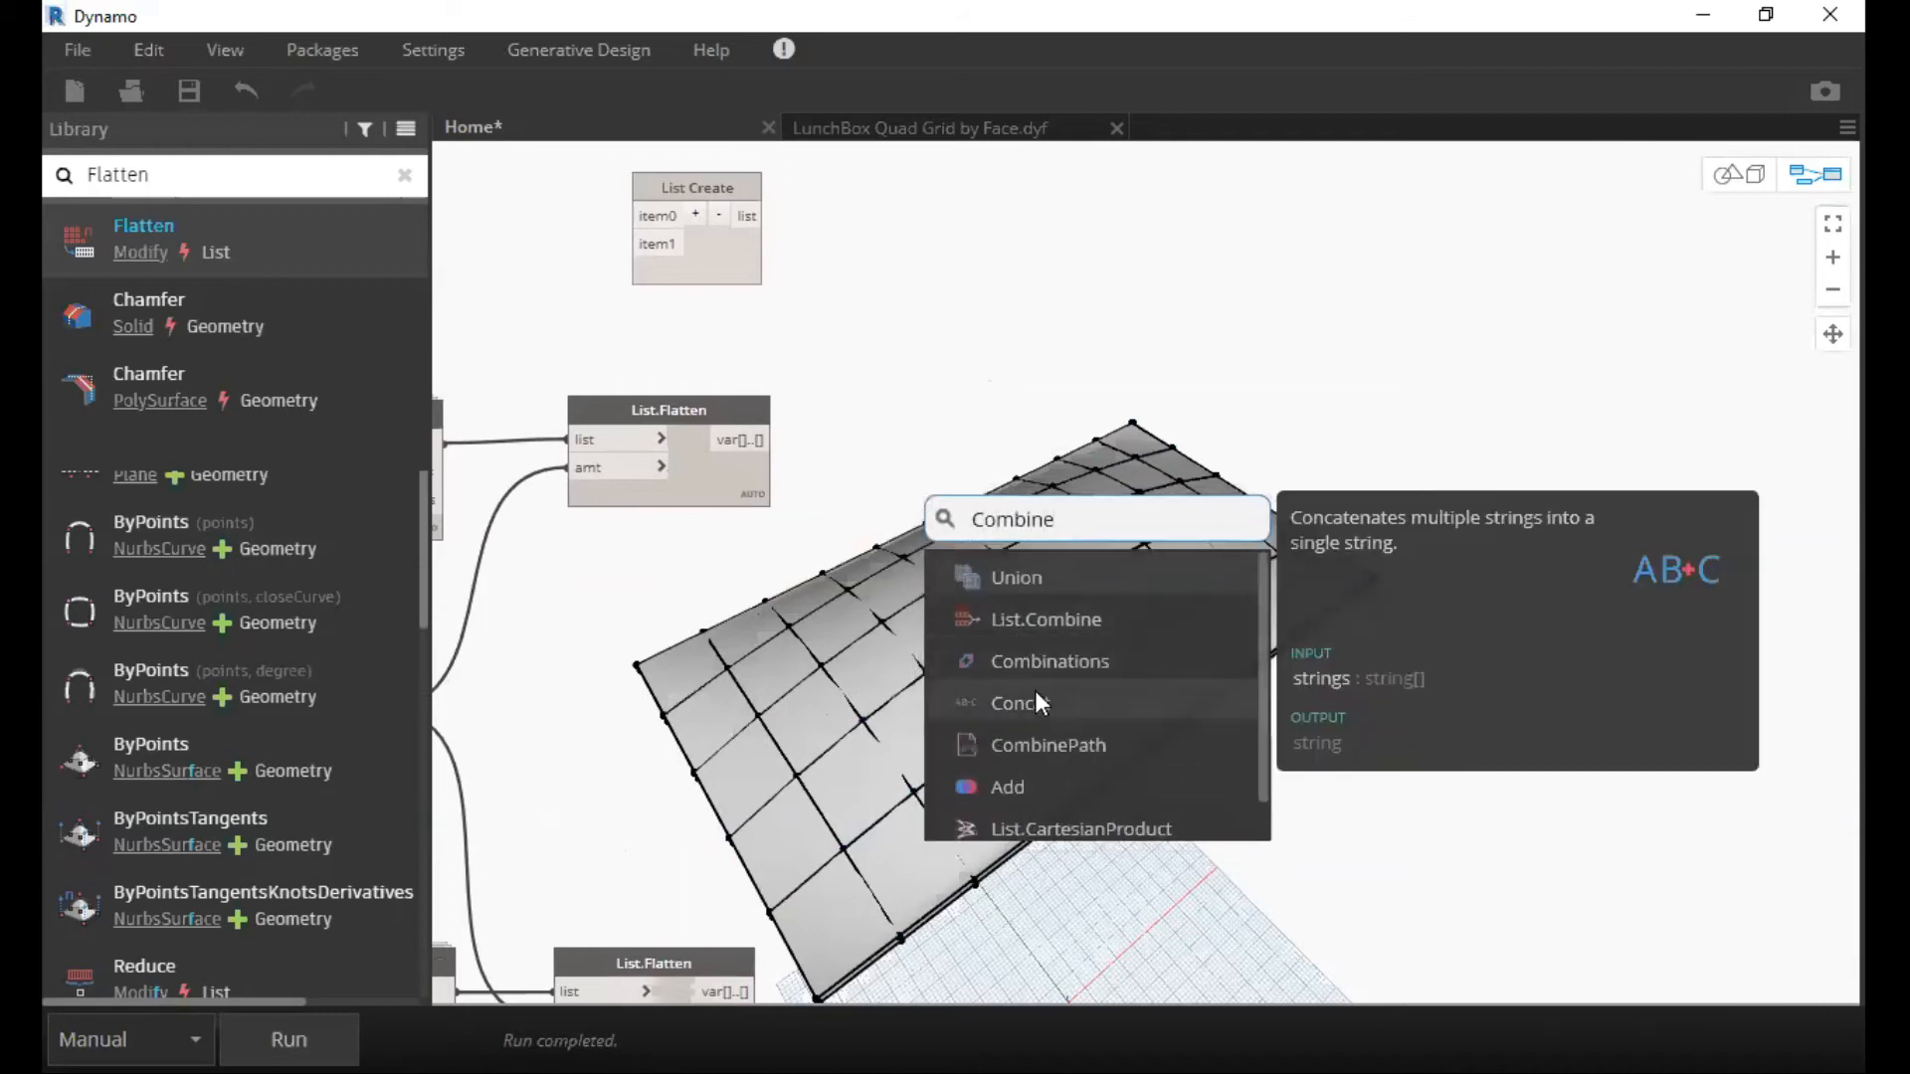
pyautogui.click(1013, 376)
# Find Combine in the node library and add a List.Combine node beside the List.Flatten nodes.
pyautogui.click(403, 175)
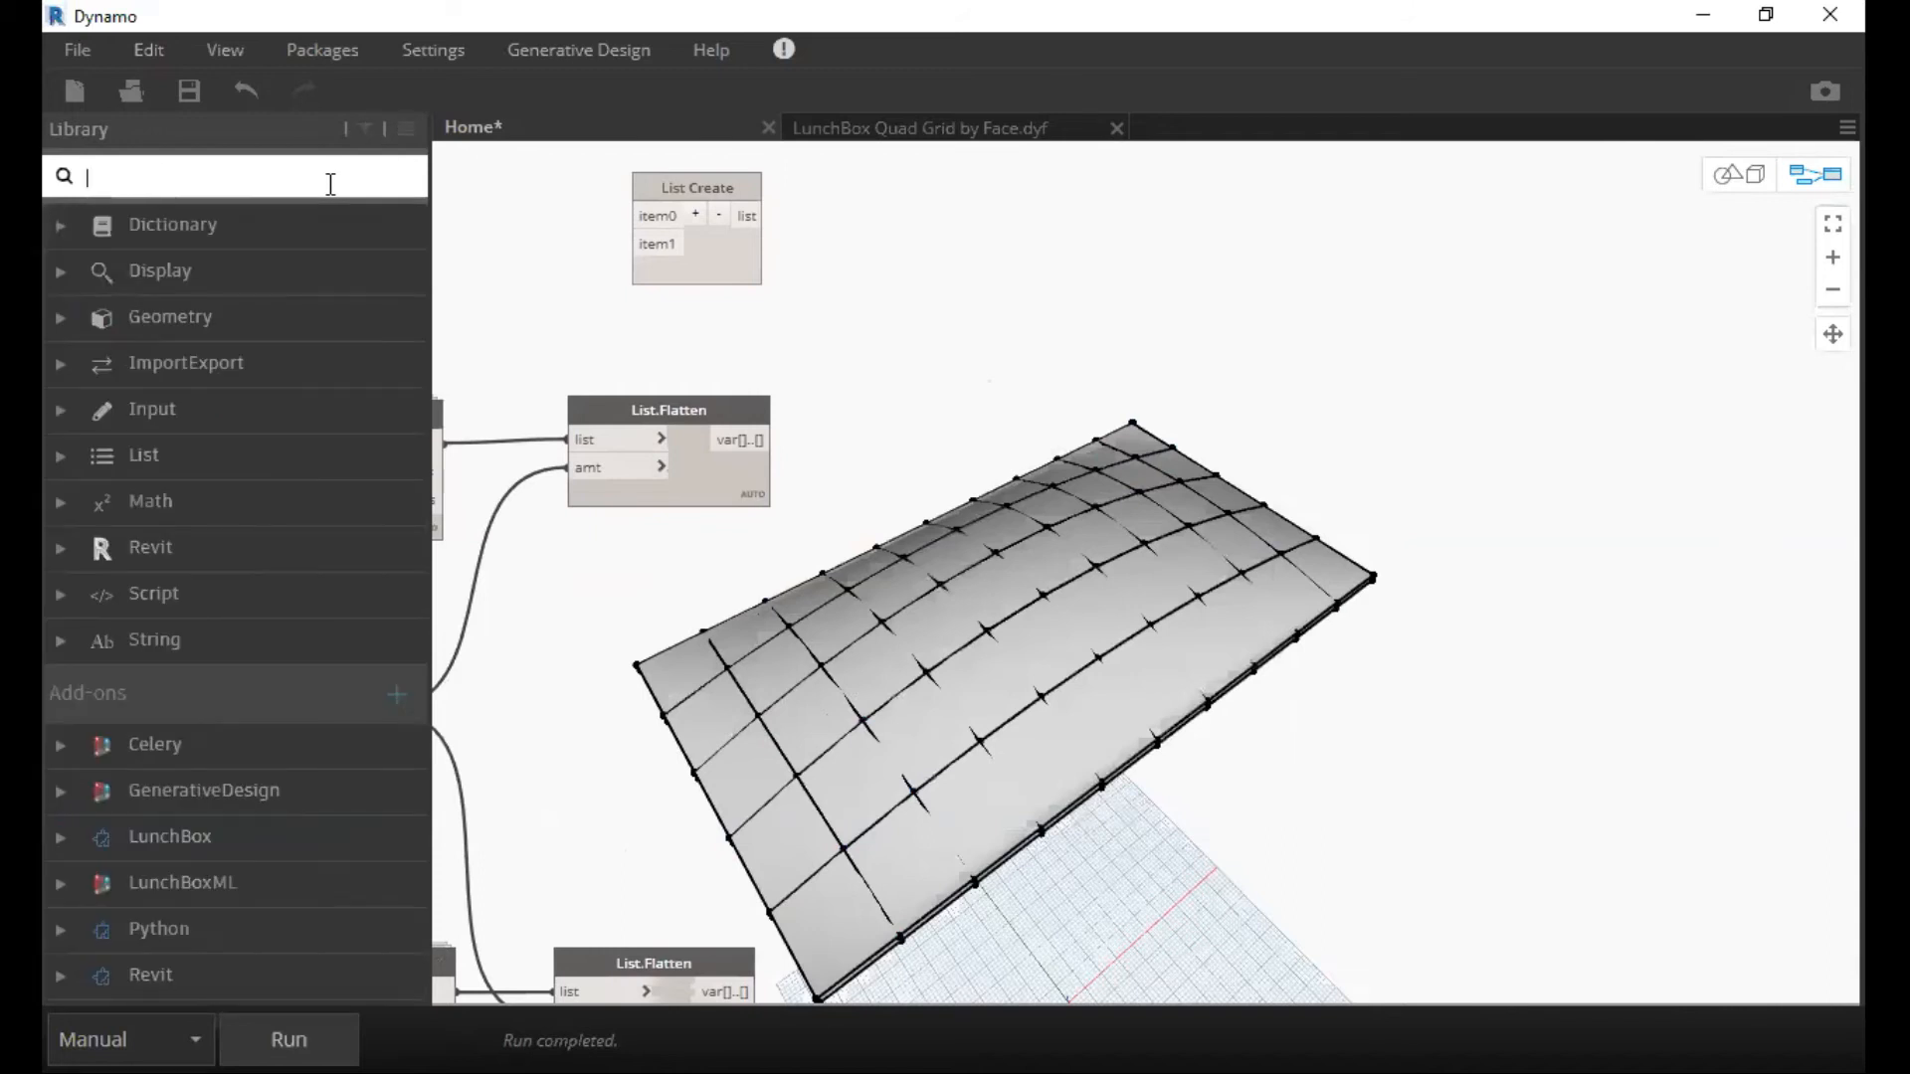
pyautogui.write('Co')
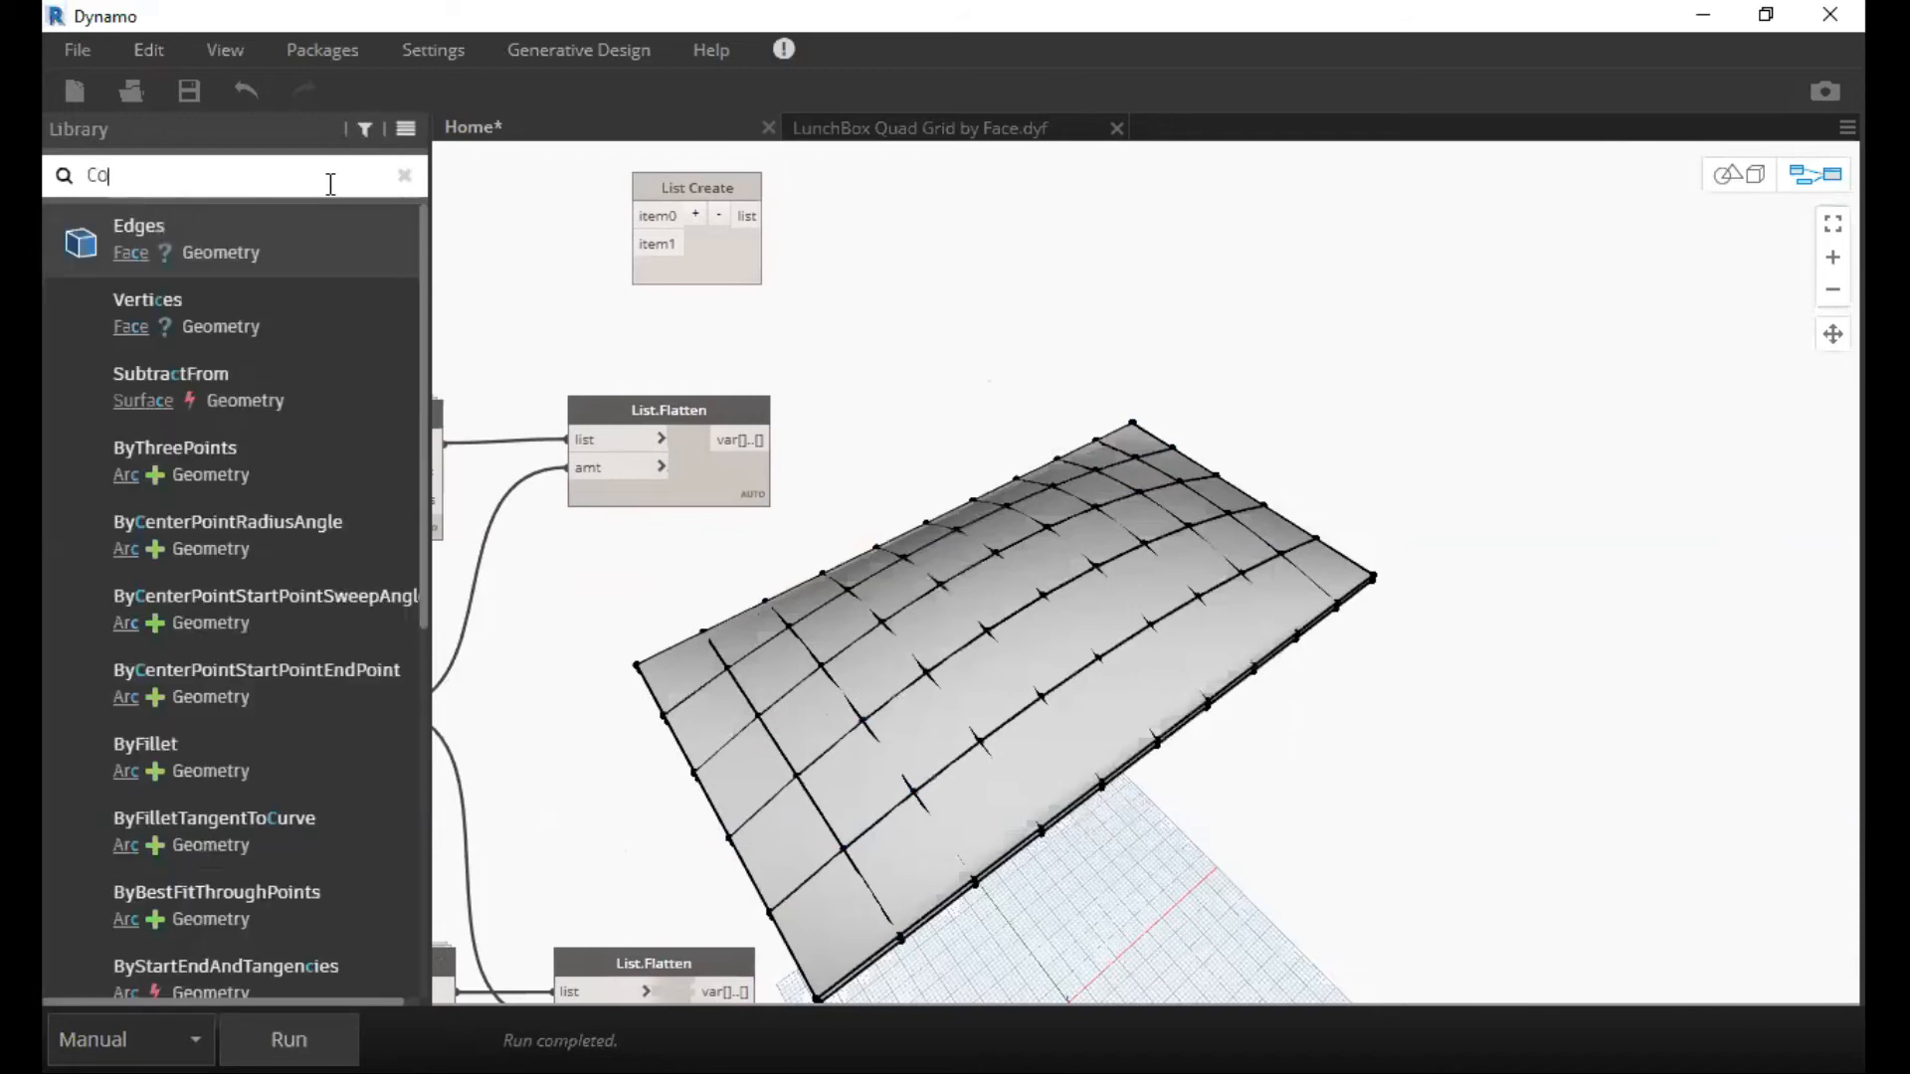
pyautogui.write('mbine')
pyautogui.press('Down')
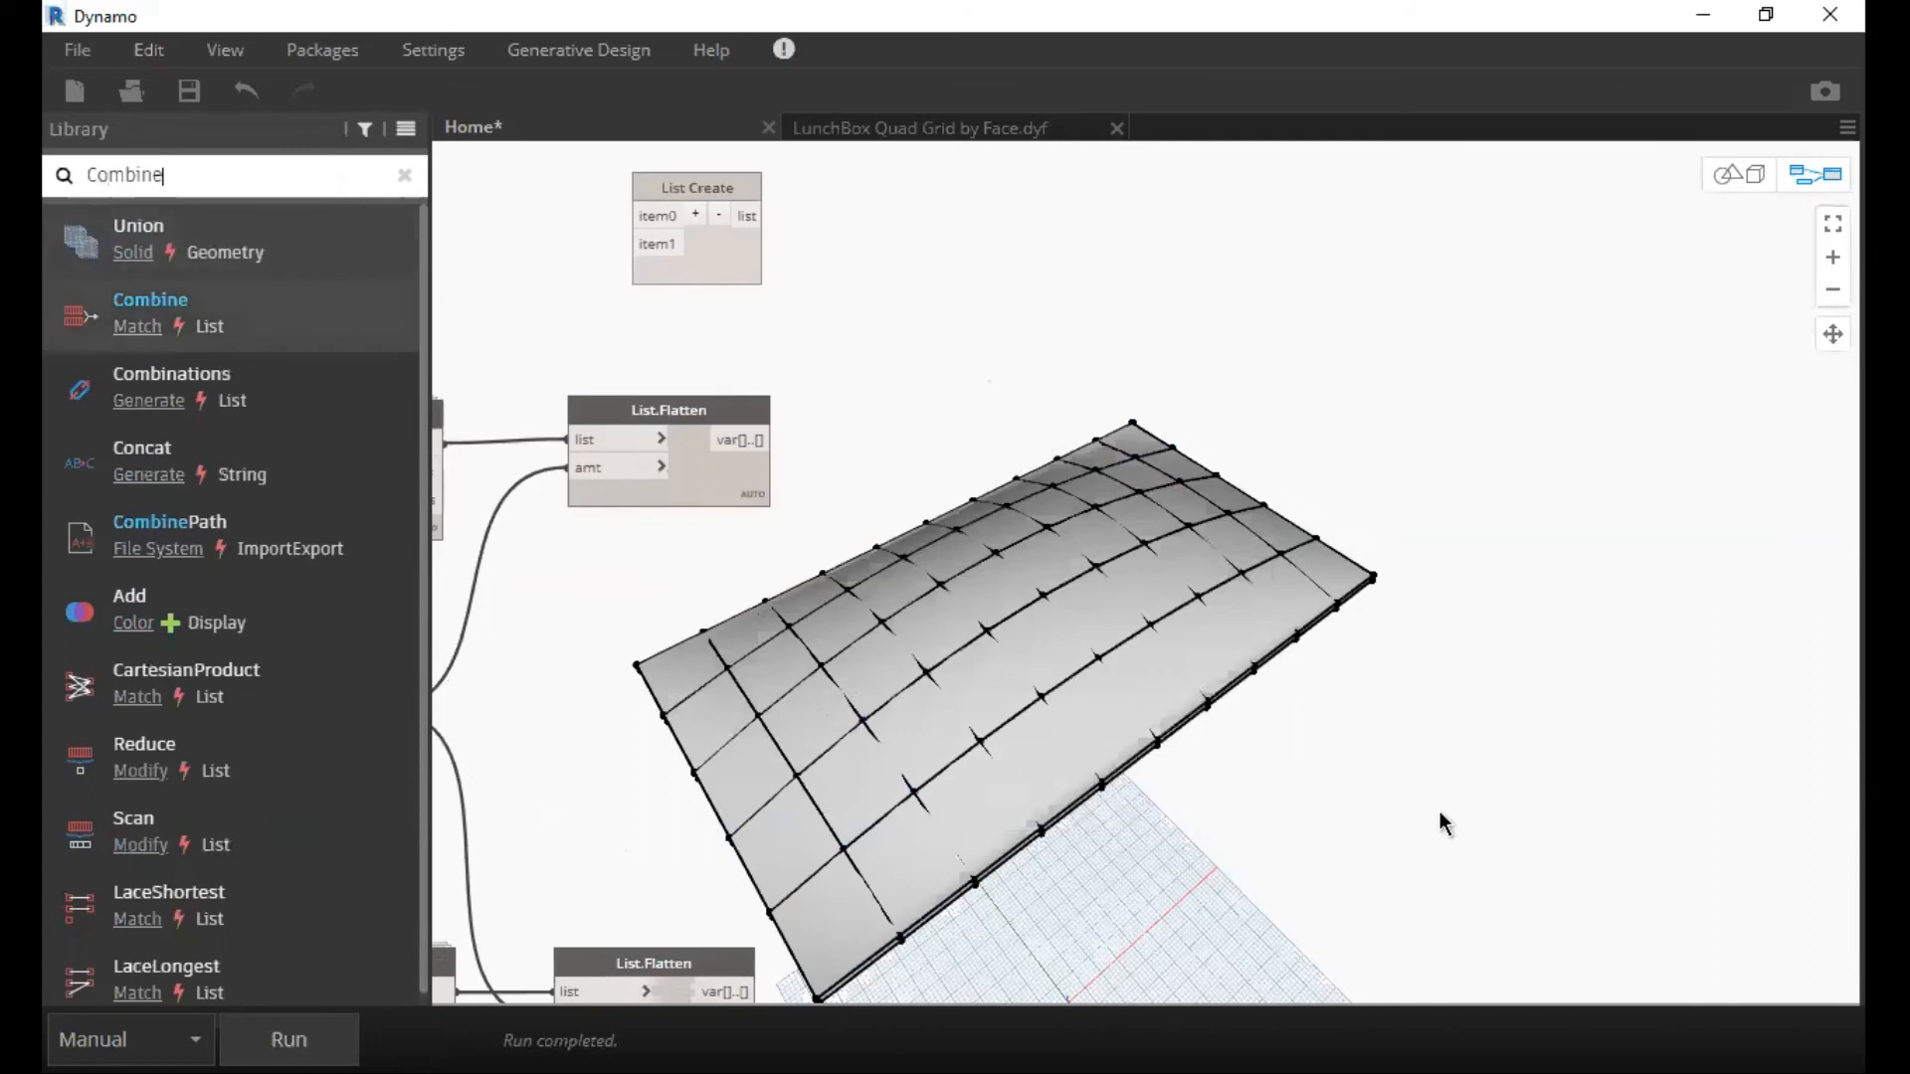
pyautogui.press('Return')
pyautogui.moveTo(1190, 574); pyautogui.dragTo(1003, 574)
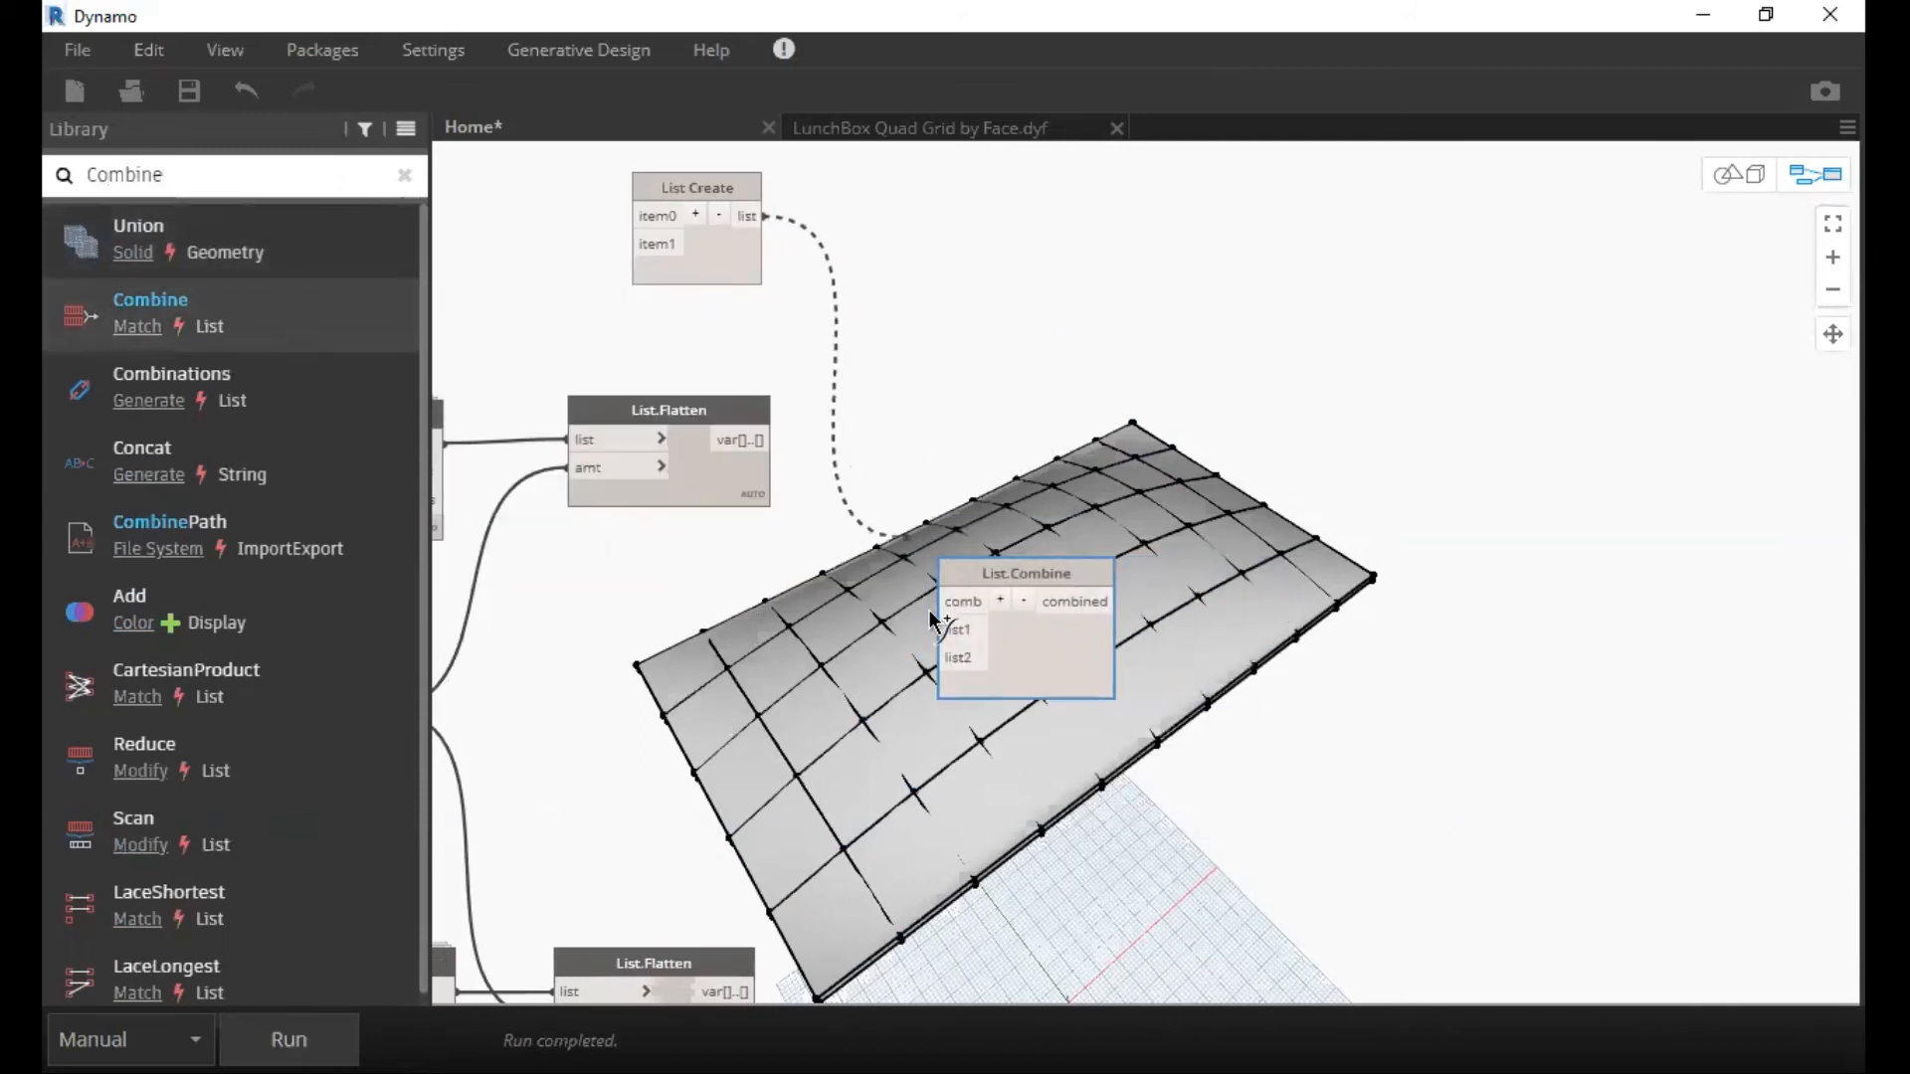
# Wire List Create into List.Combine's comb input and the upper and lower List.Flatten outputs into list1 and list2, aligning the node with the upper List.Flatten.
pyautogui.click(959, 605)
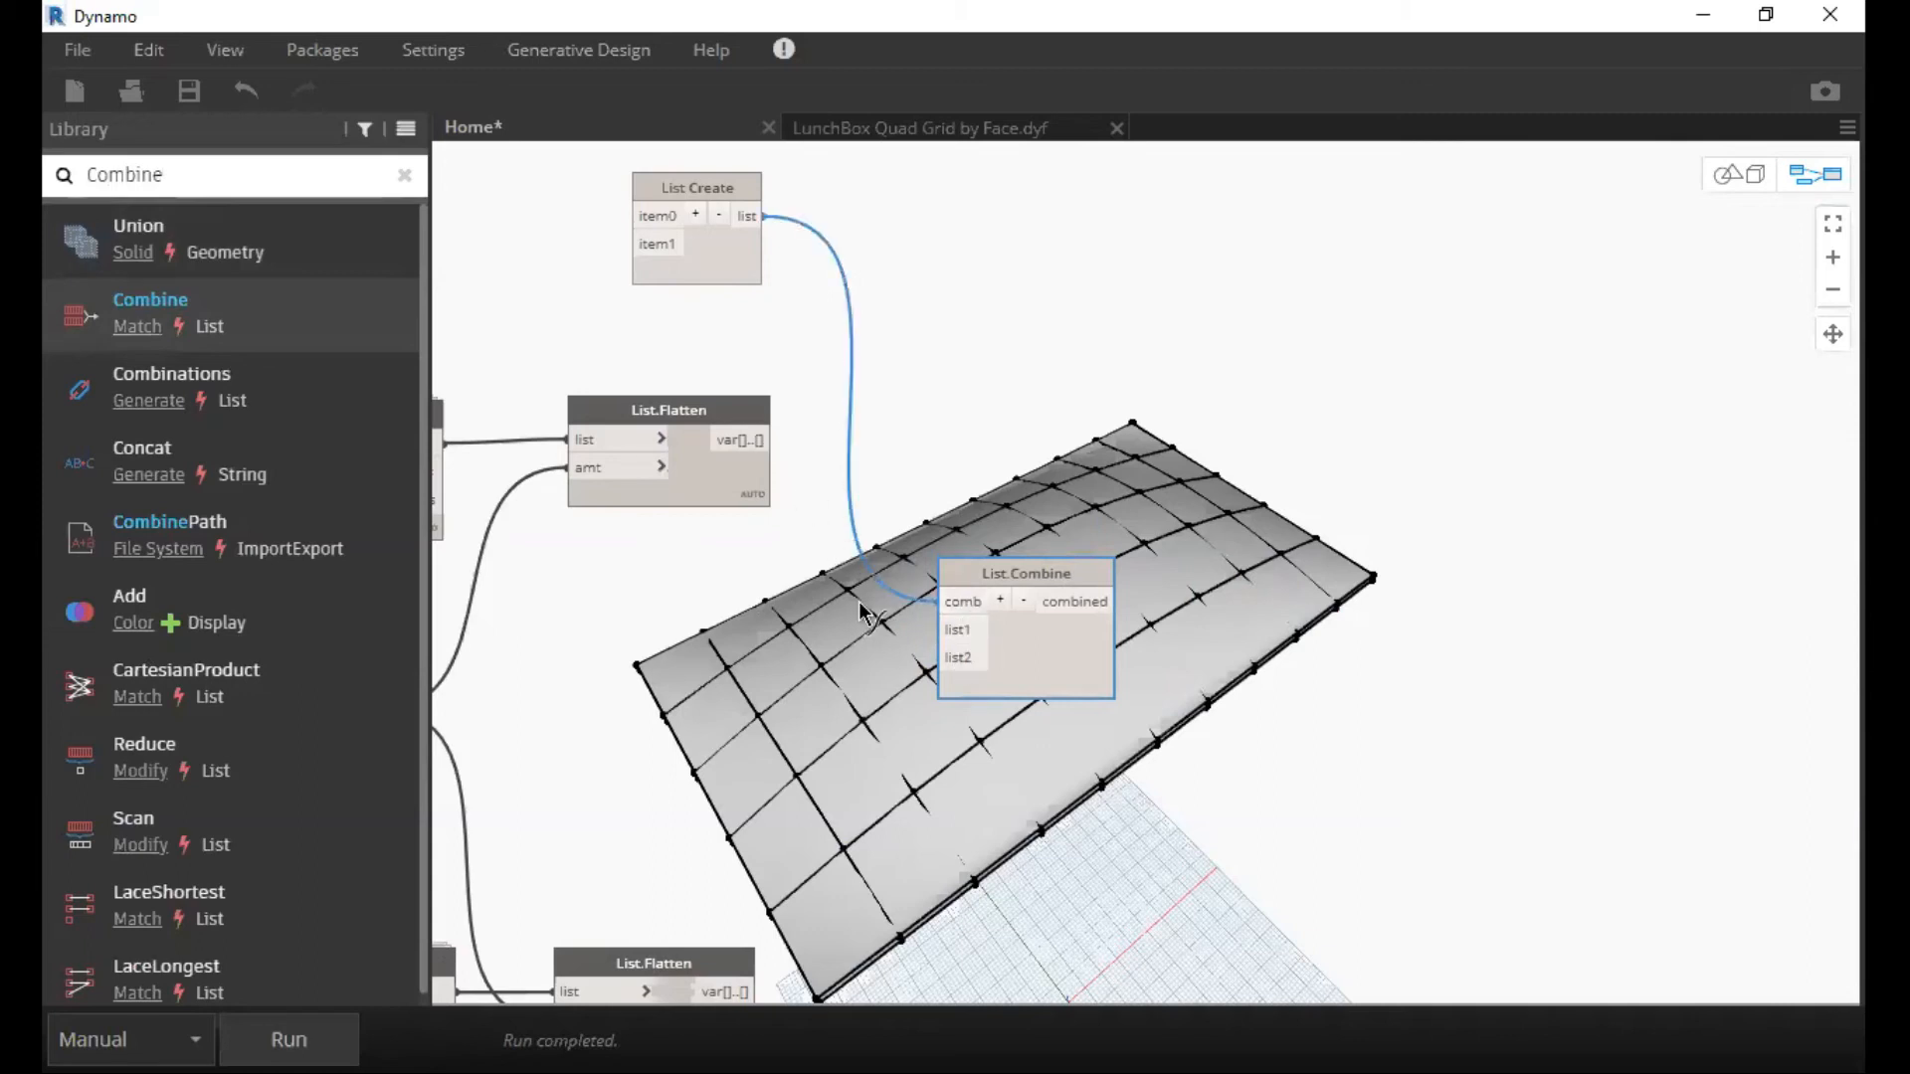
pyautogui.click(742, 440)
pyautogui.click(957, 629)
pyautogui.moveTo(1019, 490); pyautogui.dragTo(1099, 283, button='middle')
pyautogui.moveTo(980, 179); pyautogui.dragTo(1013, 146, button='middle')
pyautogui.click(837, 754)
pyautogui.click(1068, 420)
pyautogui.moveTo(930, 360); pyautogui.dragTo(653, 505, button='middle')
pyautogui.moveTo(853, 482); pyautogui.dragTo(859, 296)
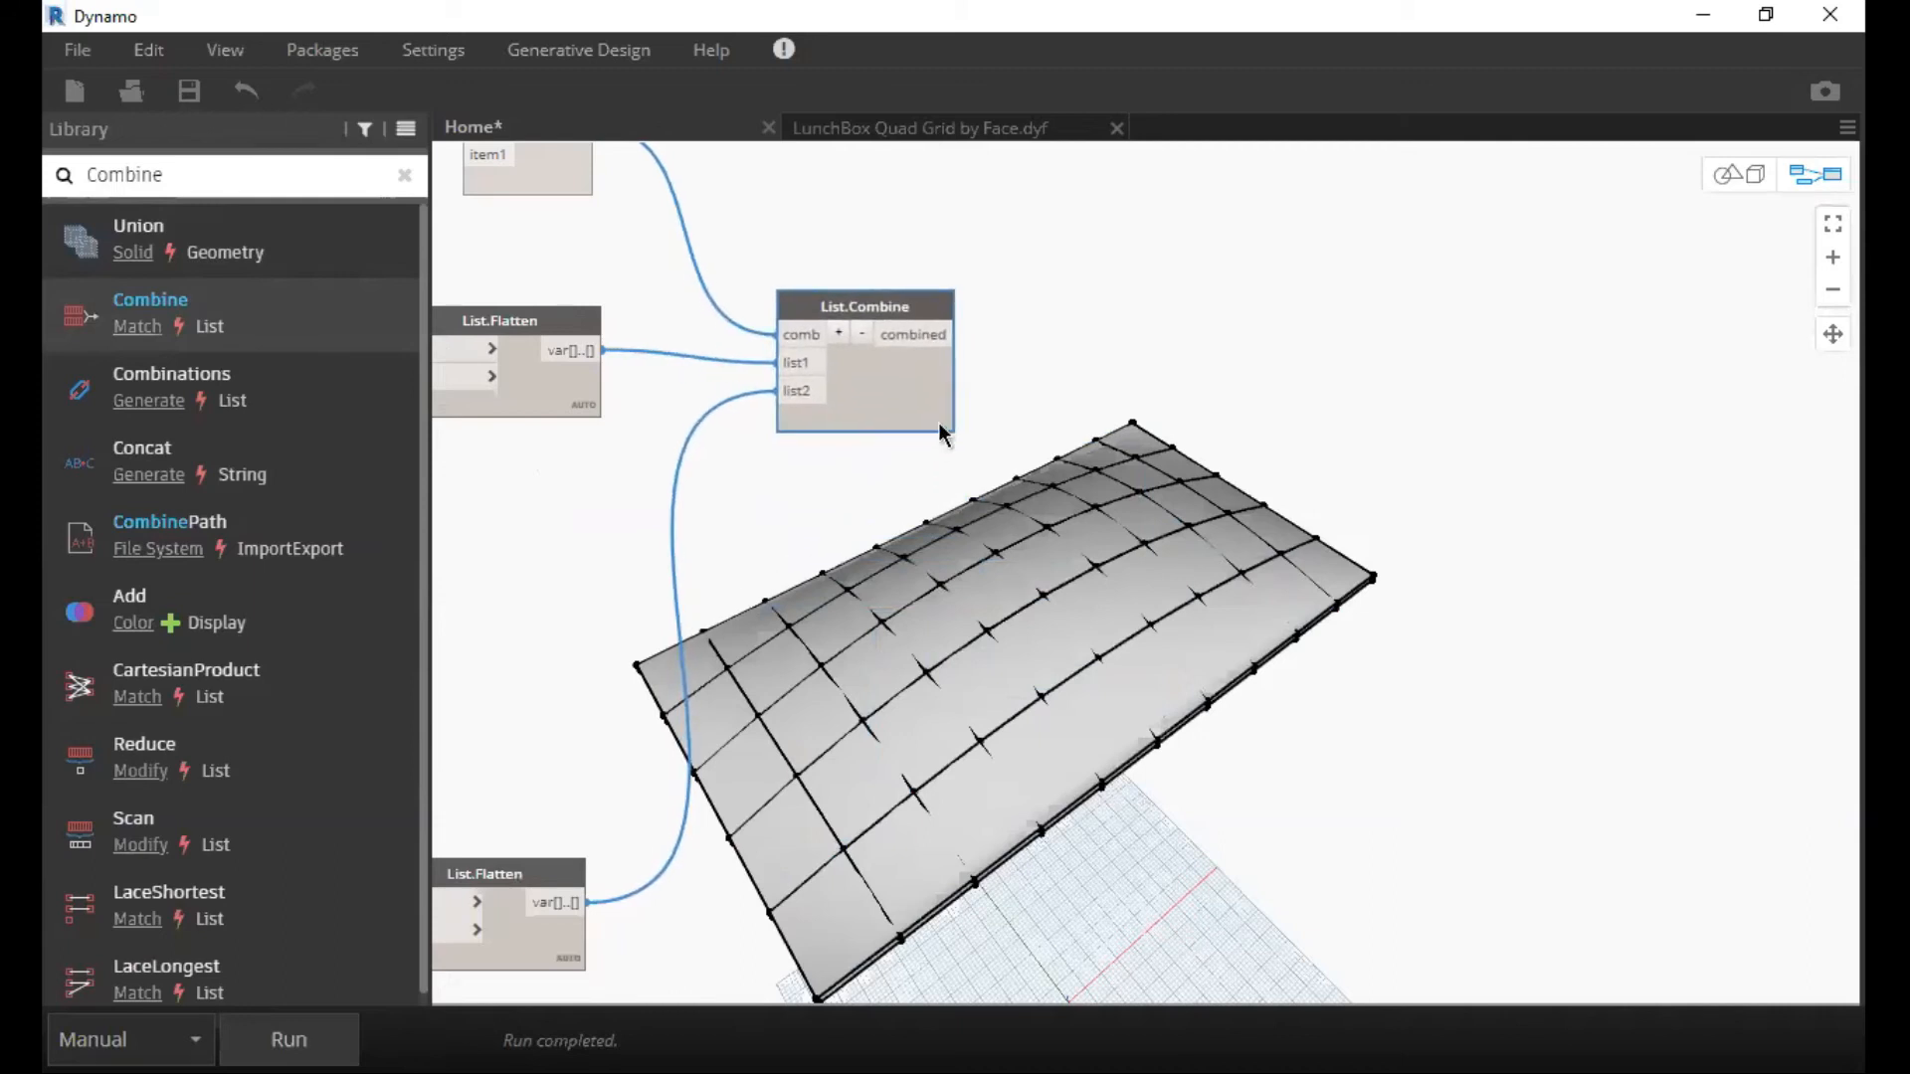
# Examine the List.Combine output preview and the grid and List.Flatten nodes feeding it.
pyautogui.moveTo(1208, 348); pyautogui.dragTo(1411, 378, button='middle')
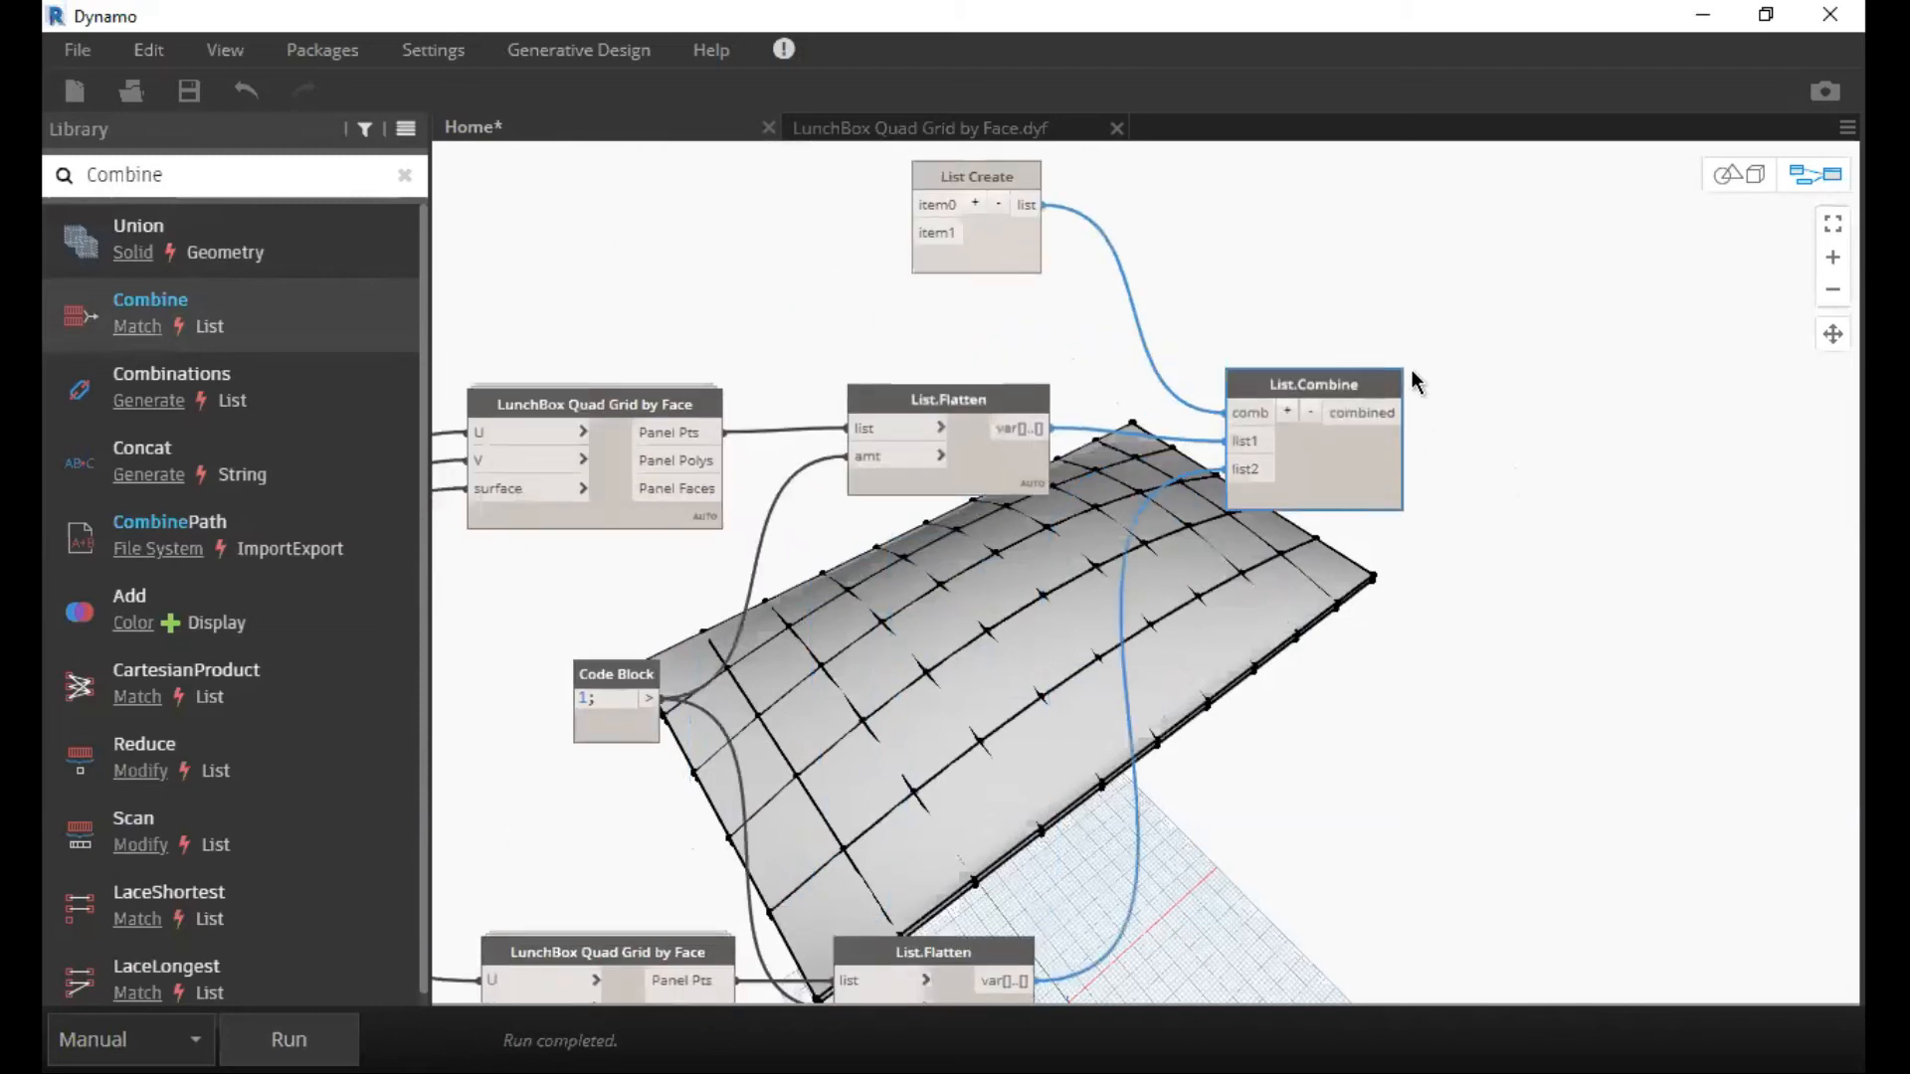
pyautogui.moveTo(1411, 380); pyautogui.dragTo(1412, 369)
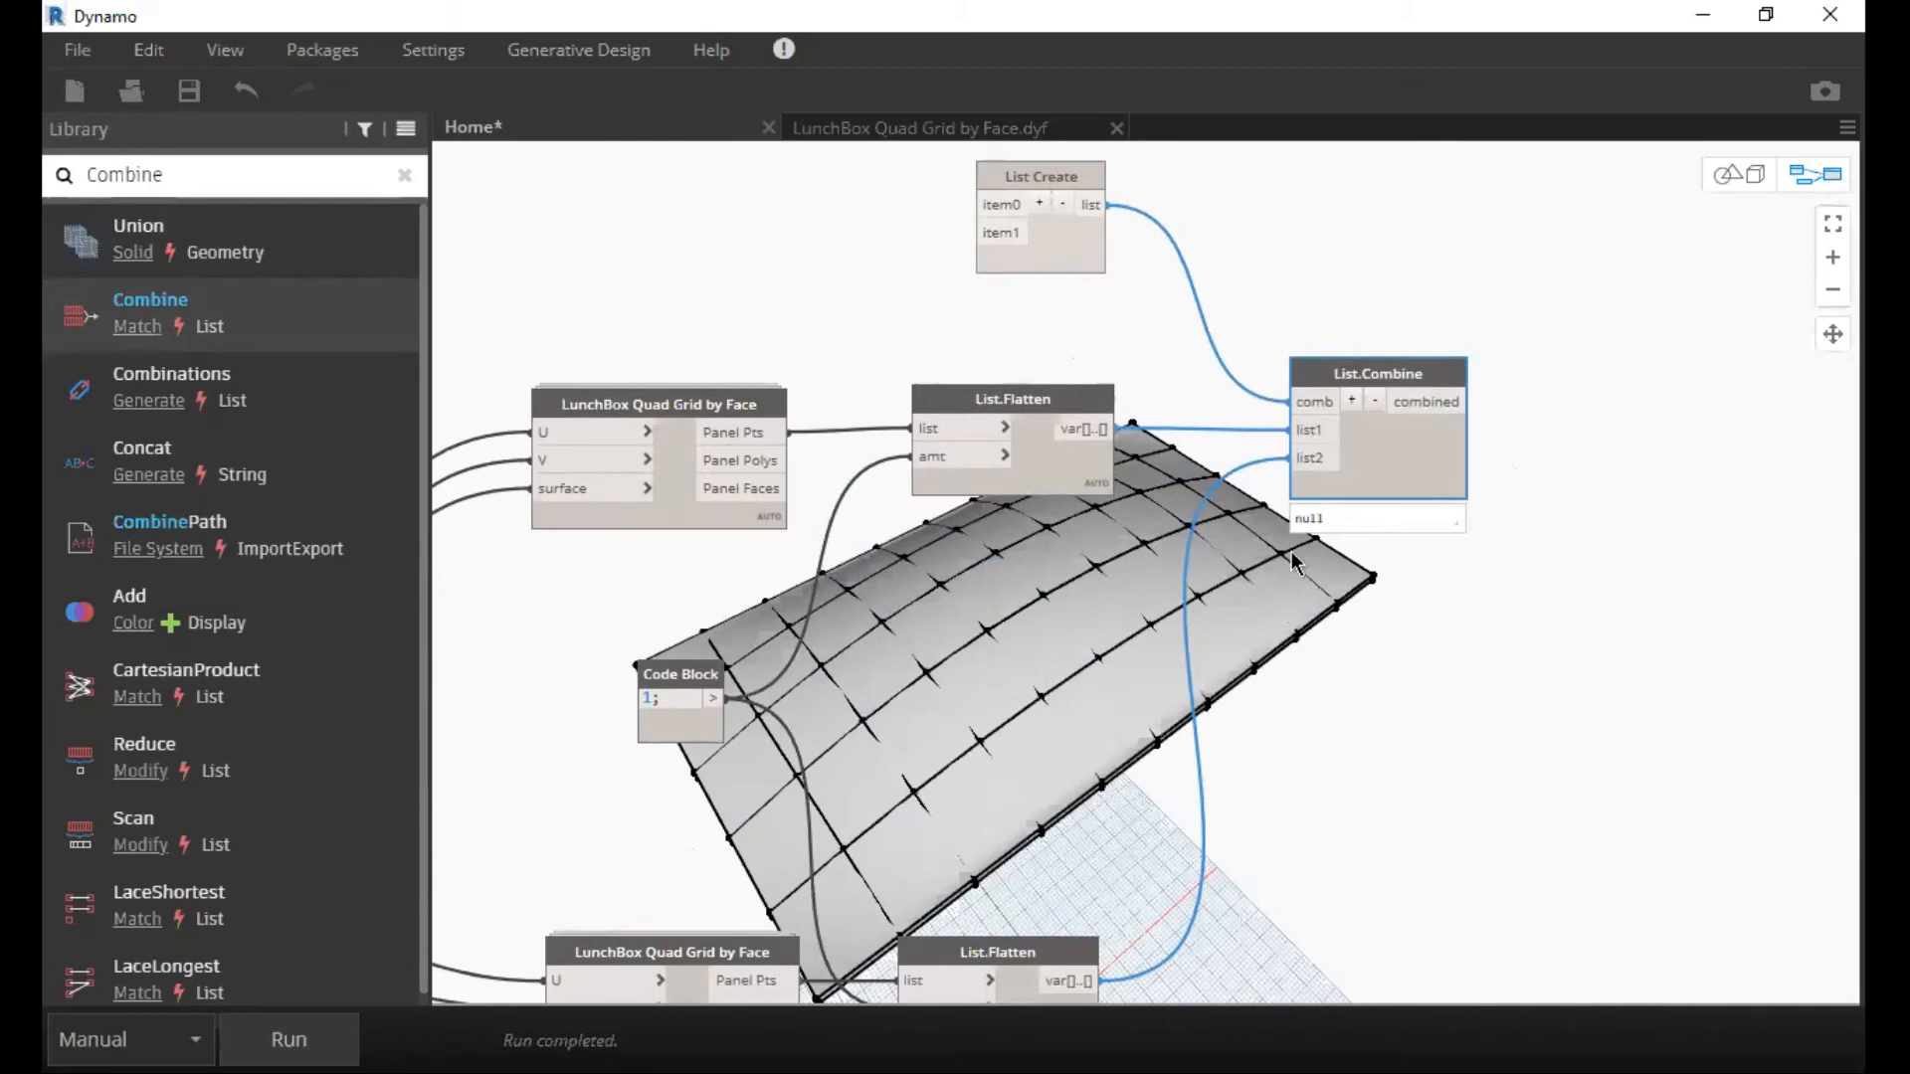
pyautogui.moveTo(1305, 553)
pyautogui.mouseDown(button='middle')
pyautogui.moveTo(1234, 547)
pyautogui.moveTo(1232, 503)
pyautogui.mouseUp(button='middle')
pyautogui.moveTo(1176, 579); pyautogui.dragTo(1229, 487, button='middle')
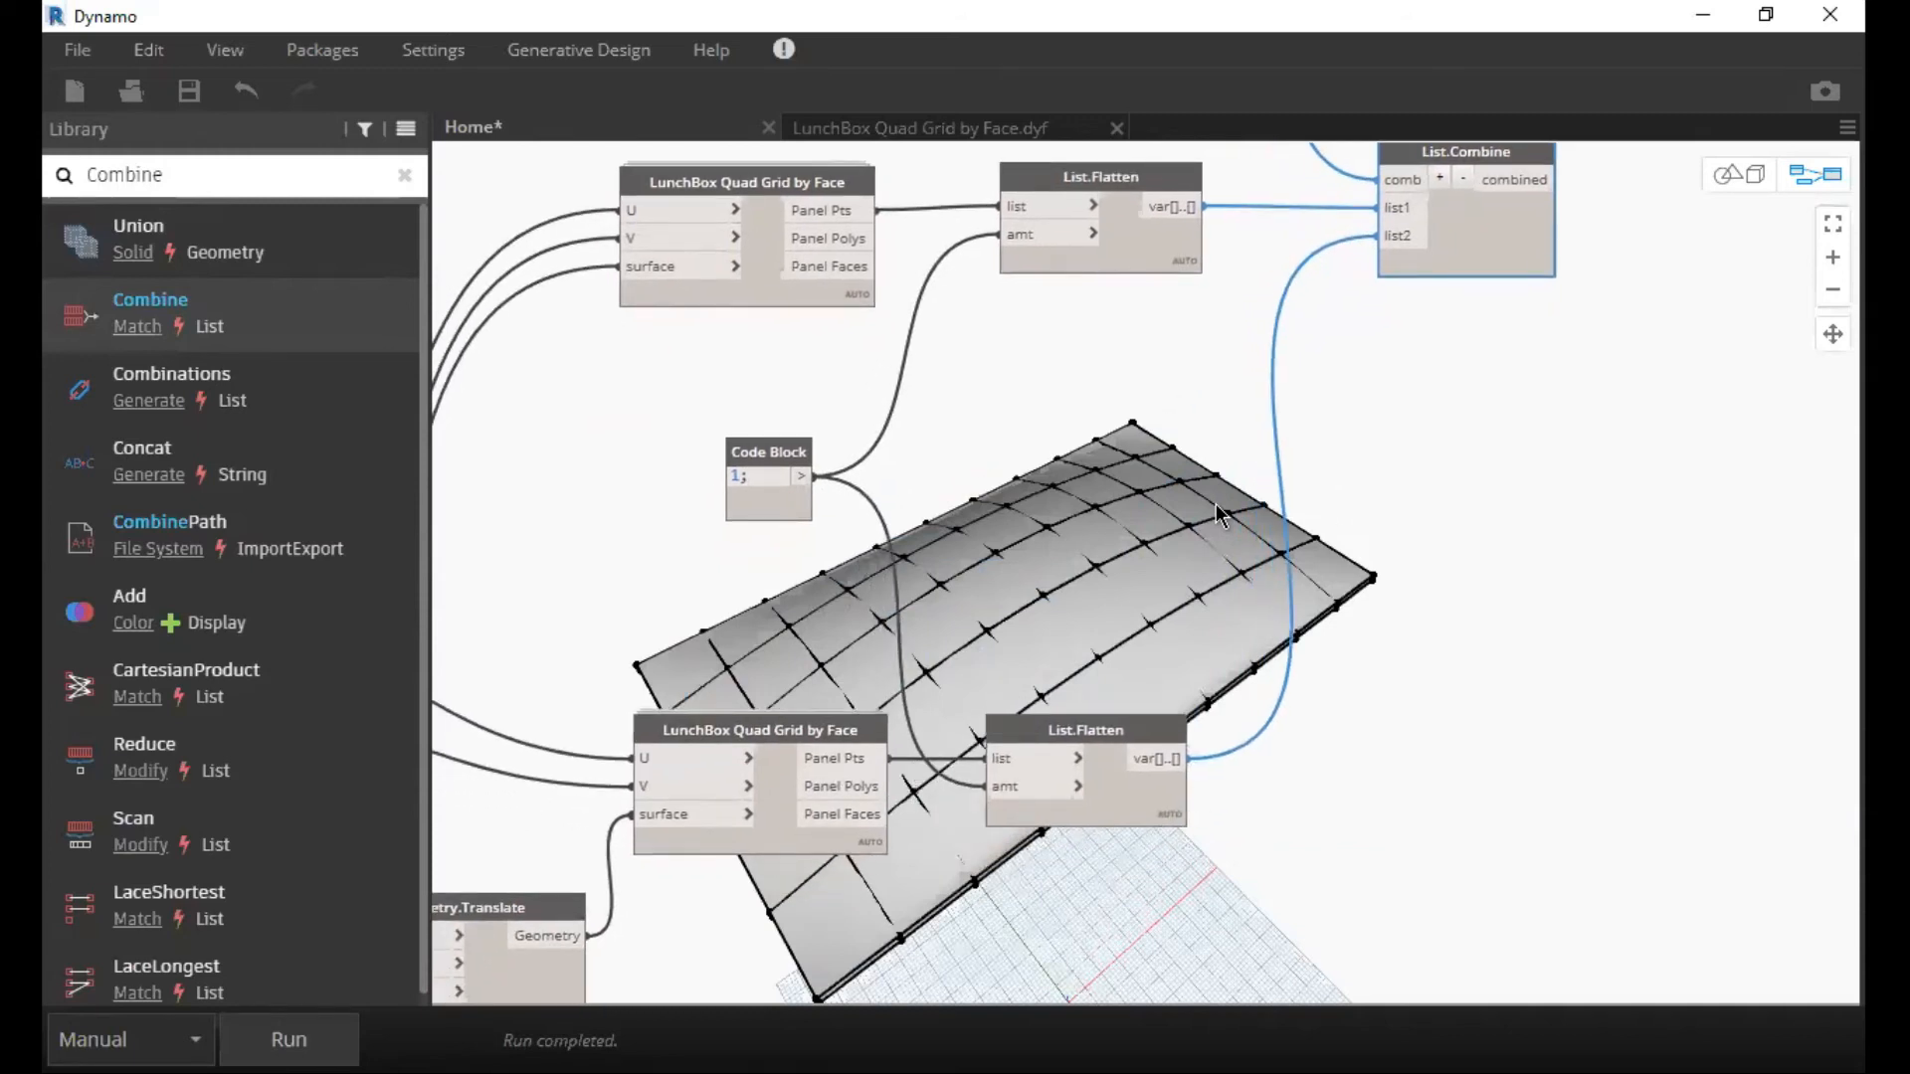
pyautogui.moveTo(1201, 536); pyautogui.dragTo(1176, 567, button='middle')
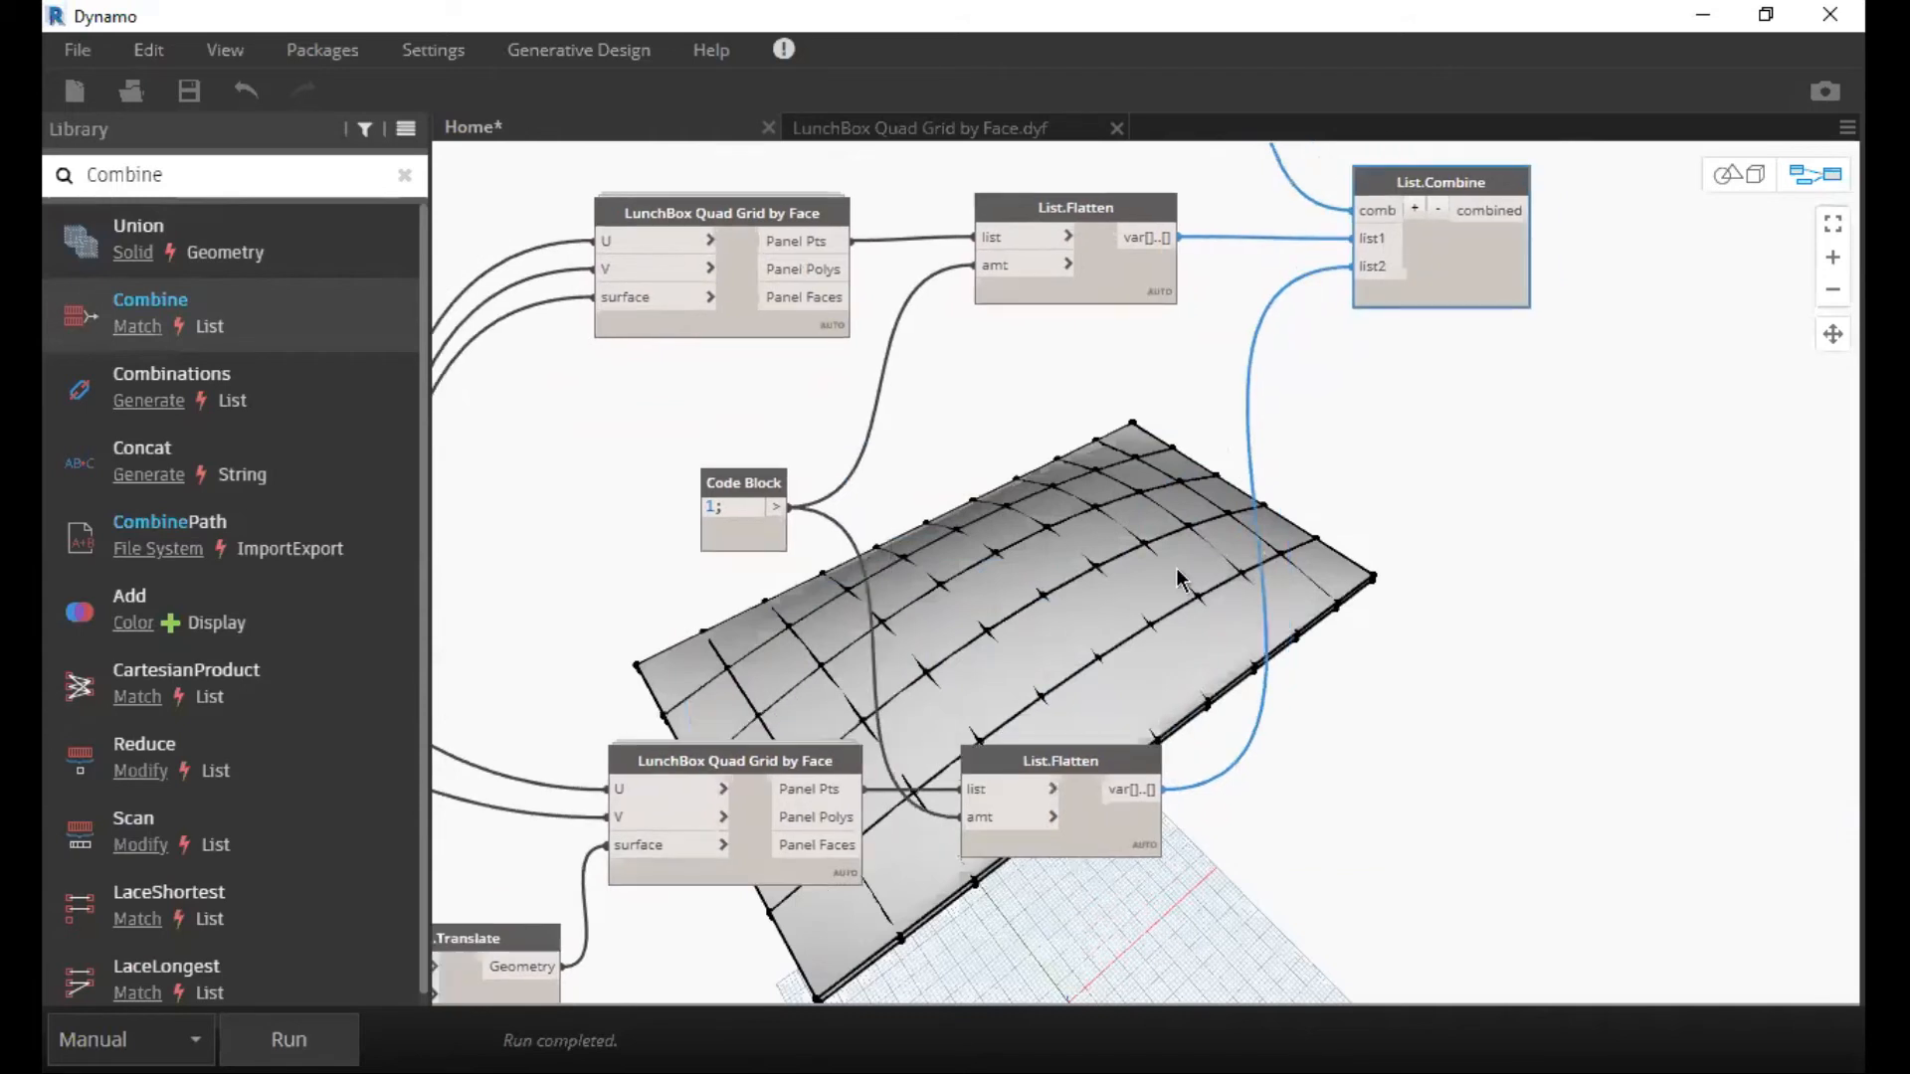
pyautogui.moveTo(1023, 540); pyautogui.dragTo(928, 624, button='middle')
pyautogui.moveTo(1117, 557); pyautogui.dragTo(734, 704, button='middle')
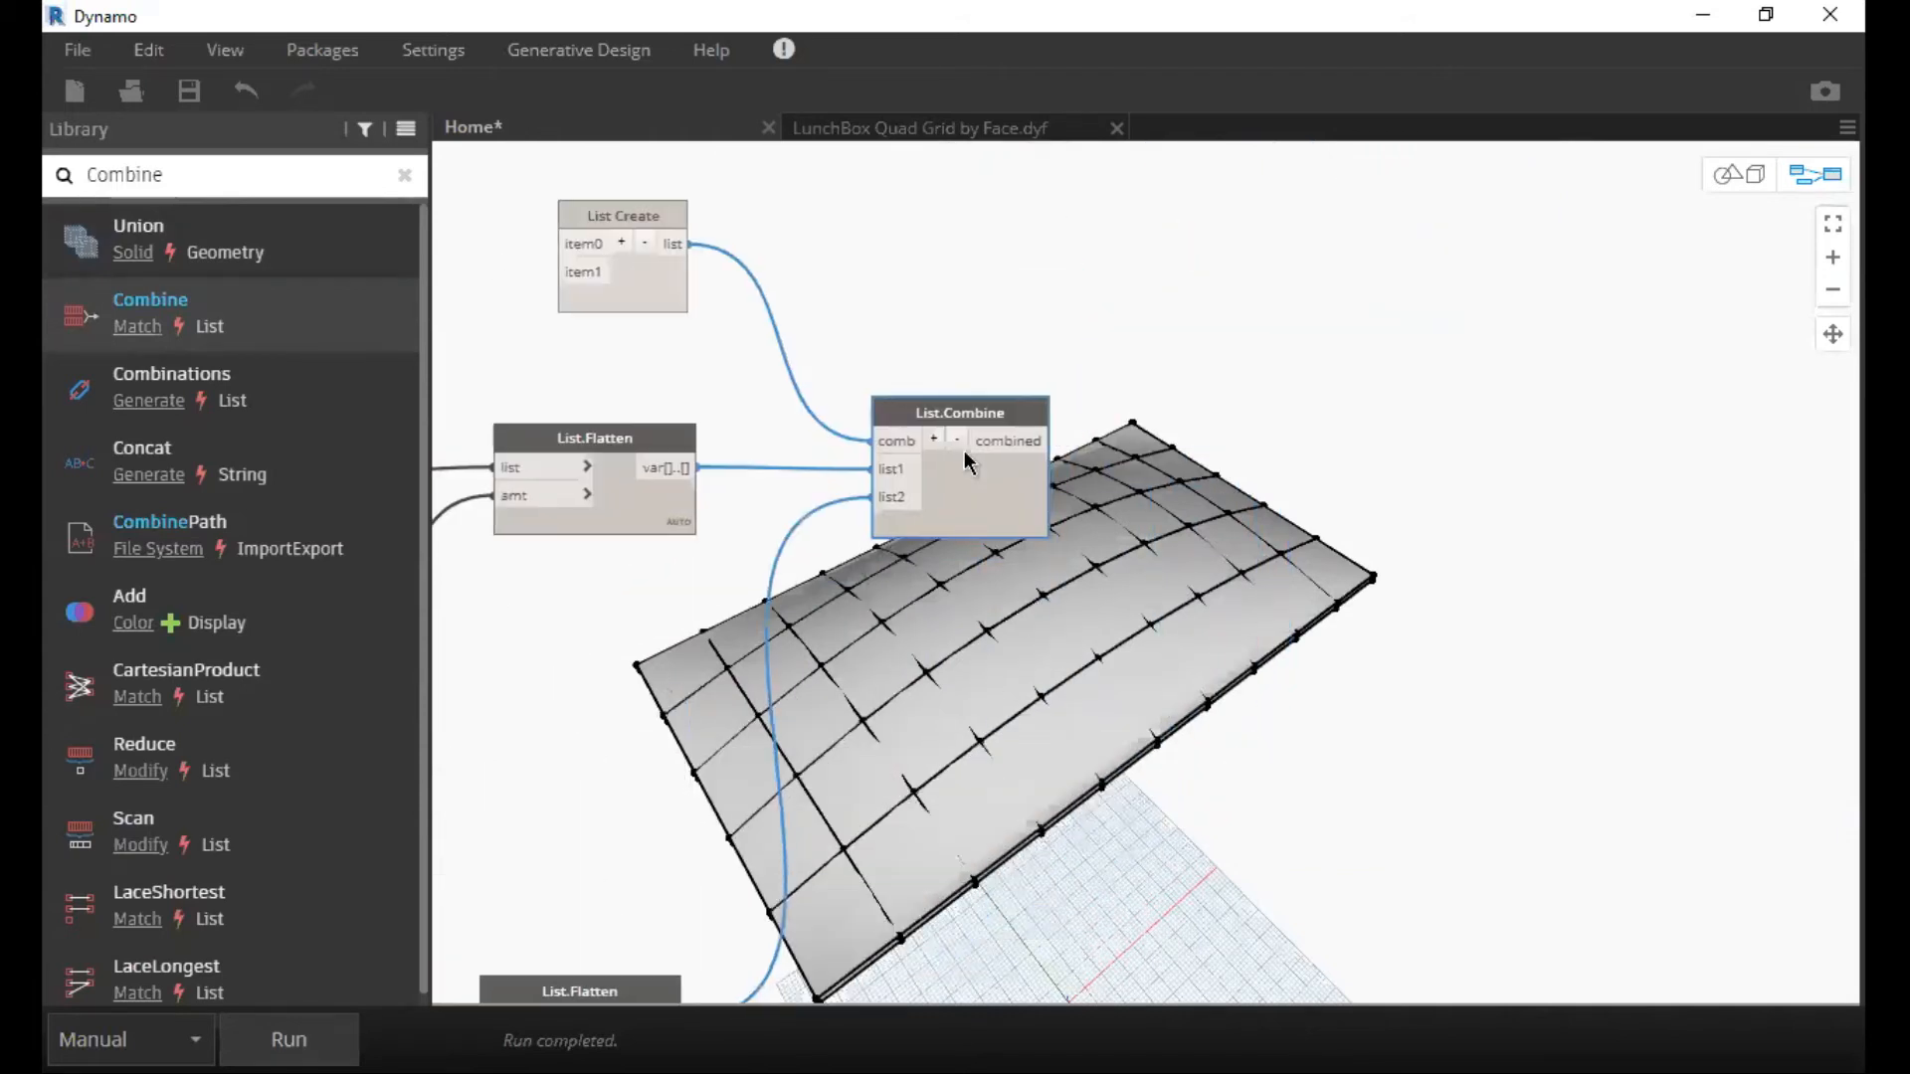
pyautogui.moveTo(1030, 447); pyautogui.dragTo(869, 479, button='middle')
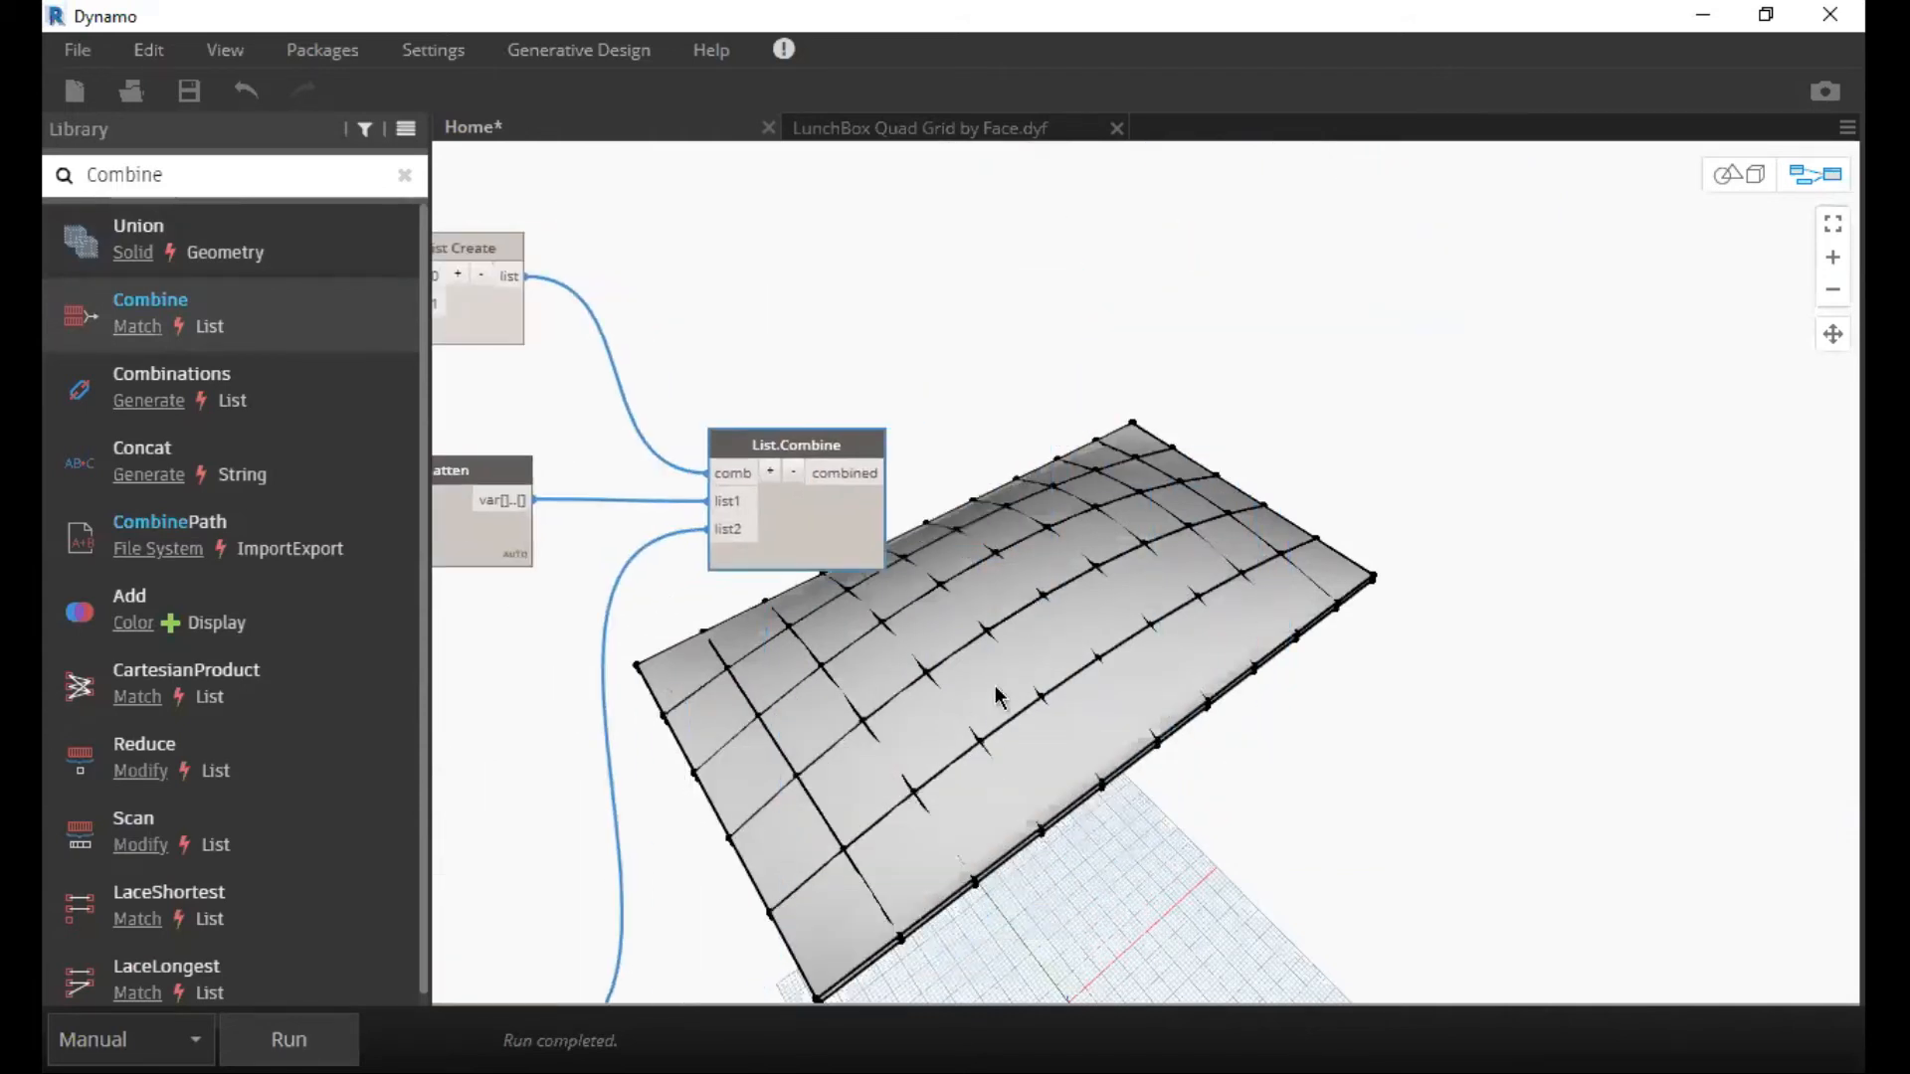
pyautogui.moveTo(899, 400); pyautogui.dragTo(914, 504, button='middle')
pyautogui.click(914, 503)
pyautogui.moveTo(885, 393); pyautogui.dragTo(729, 329, button='middle')
pyautogui.doubleClick(884, 394)
pyautogui.write('L')
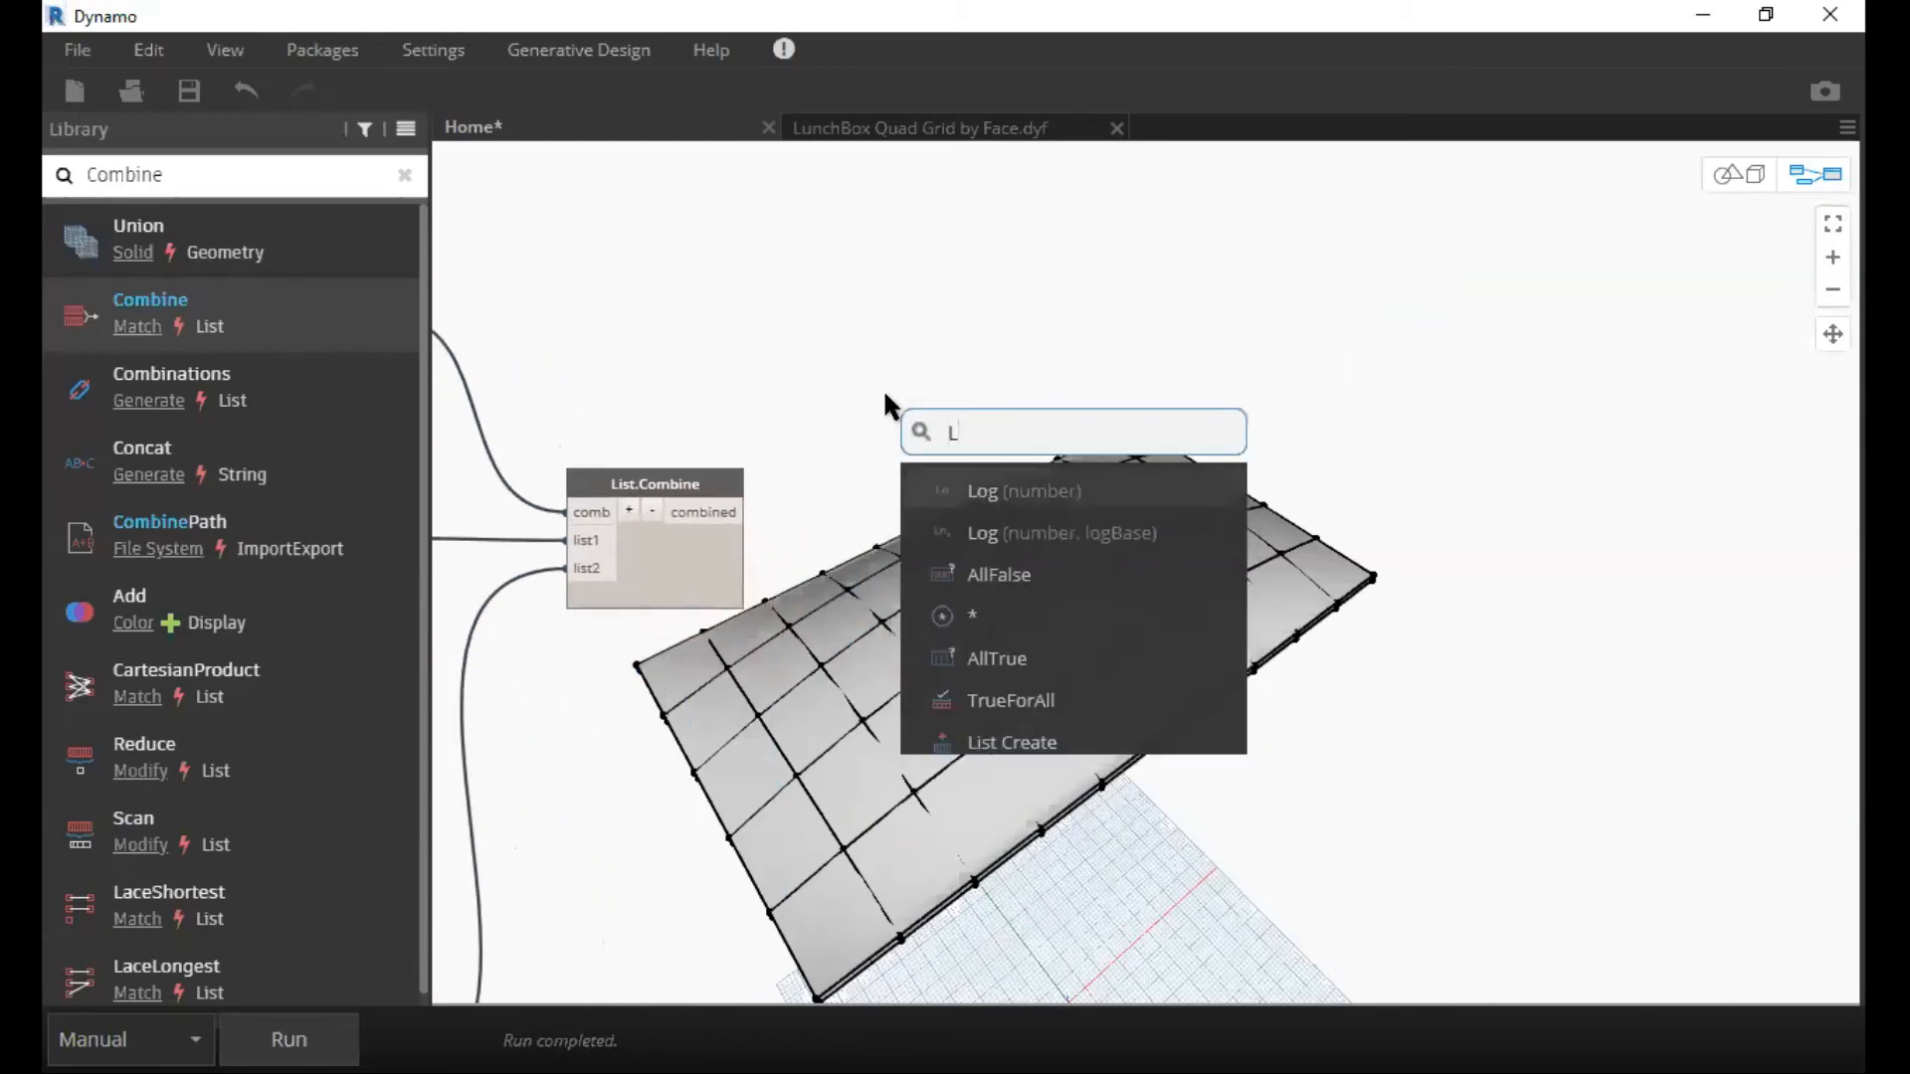
pyautogui.write('ist')
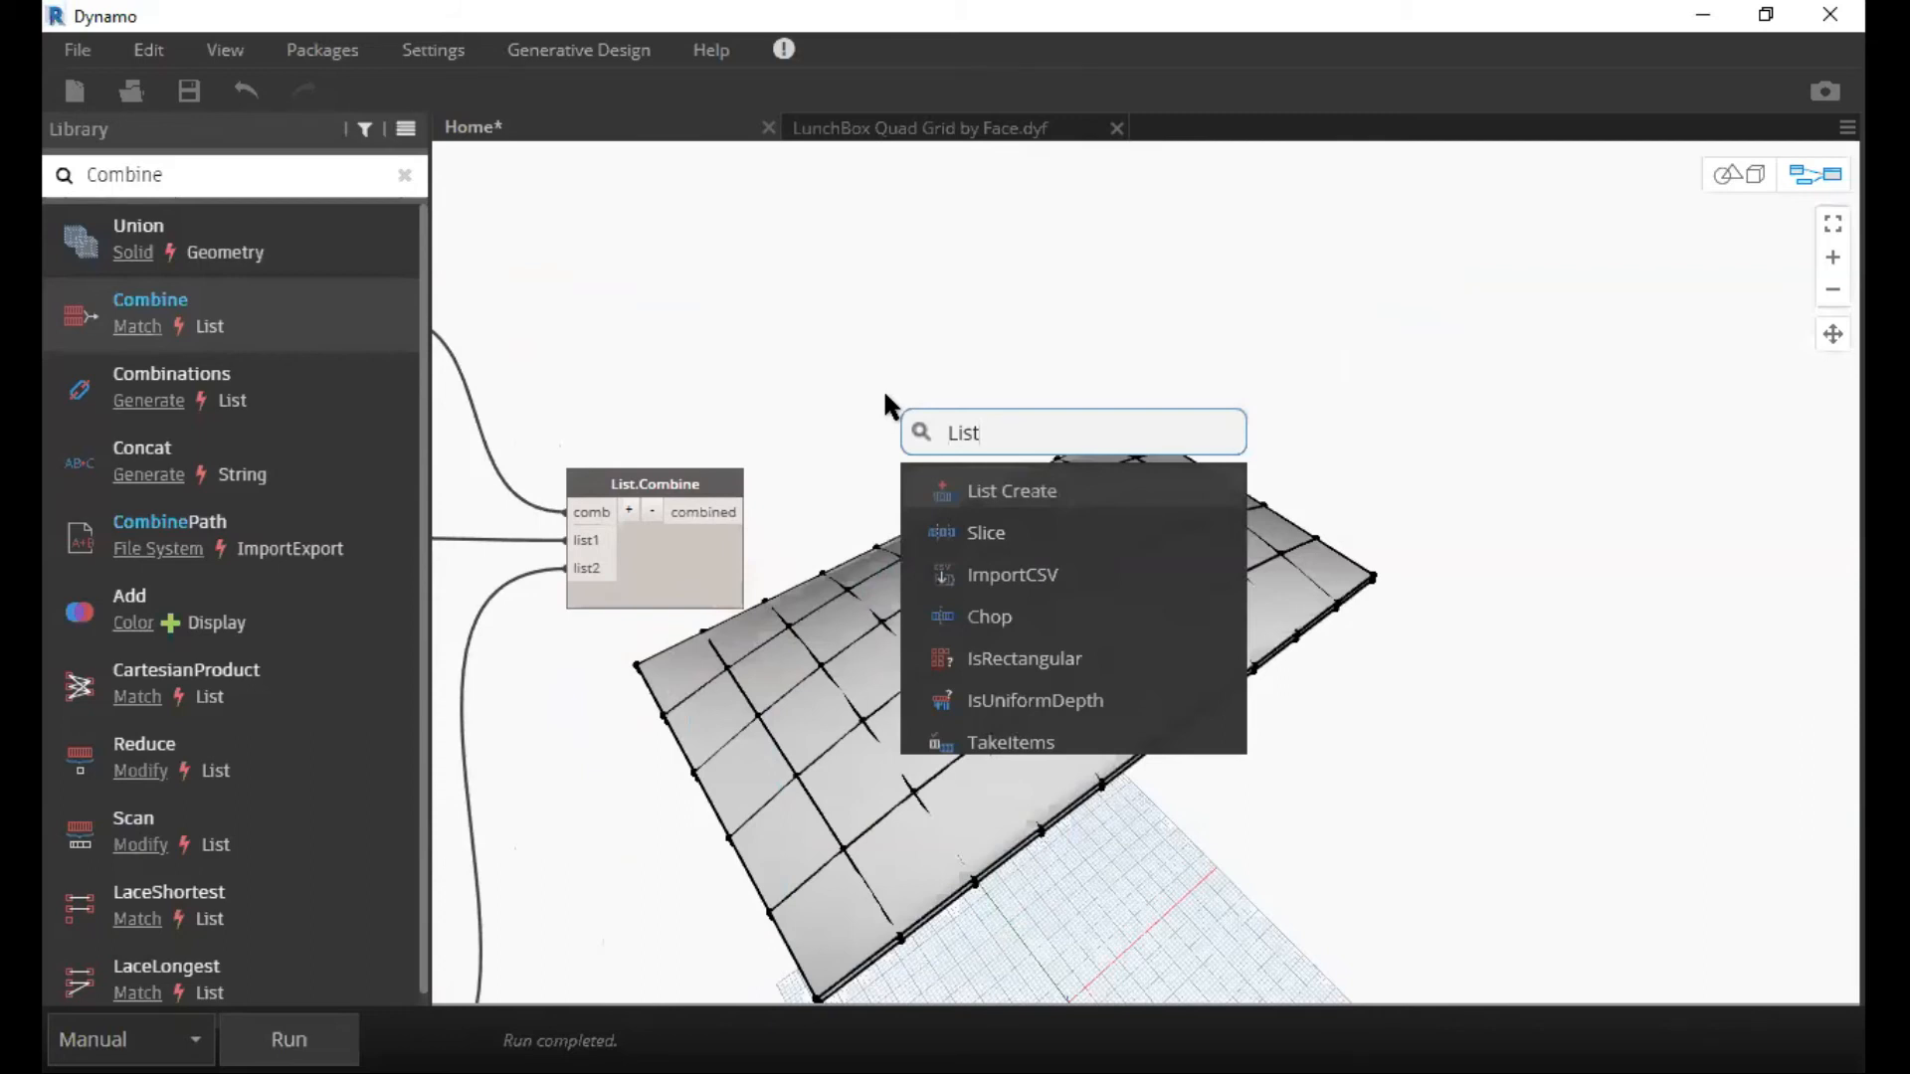
pyautogui.write(' Map')
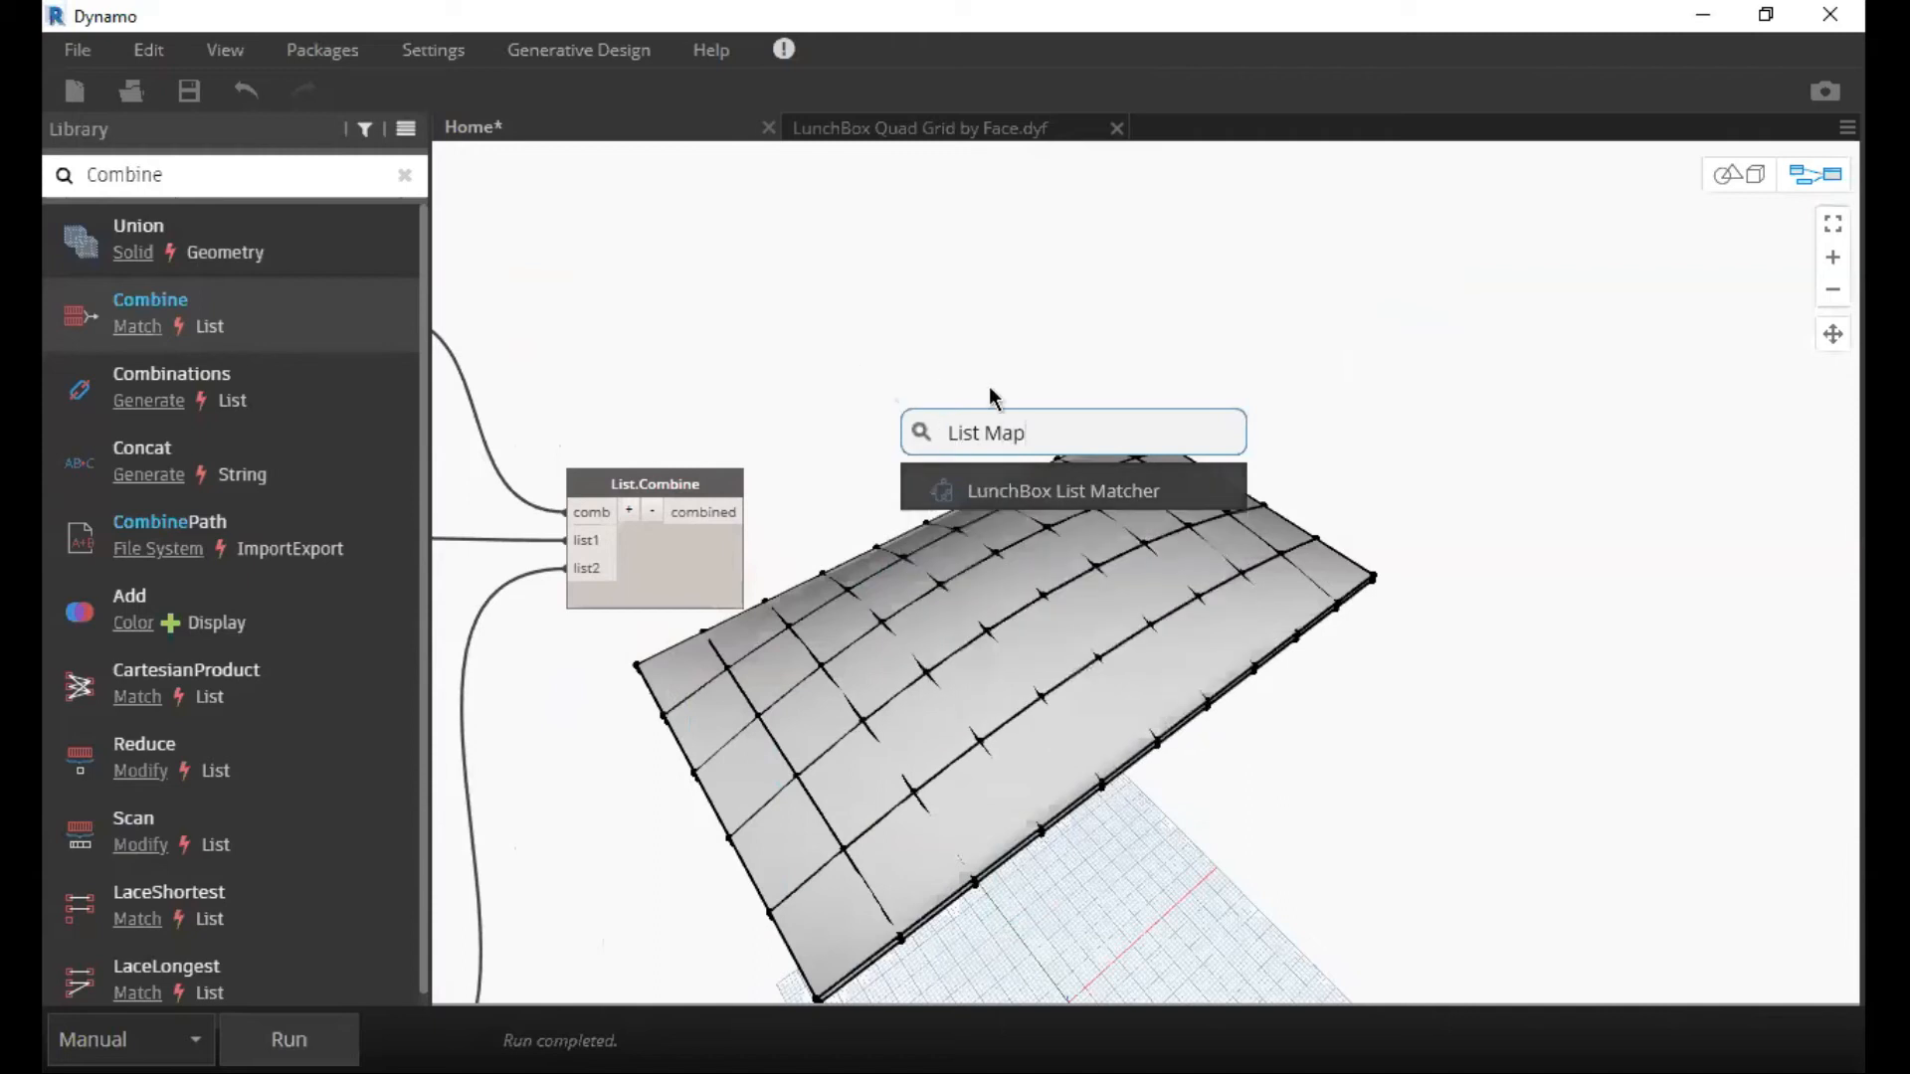
pyautogui.press('BackSpace')
pyautogui.press('BackSpace')
pyautogui.press('BackSpace')
pyautogui.press('BackSpace')
pyautogui.press('BackSpace')
pyautogui.press('BackSpace')
pyautogui.press('BackSpace')
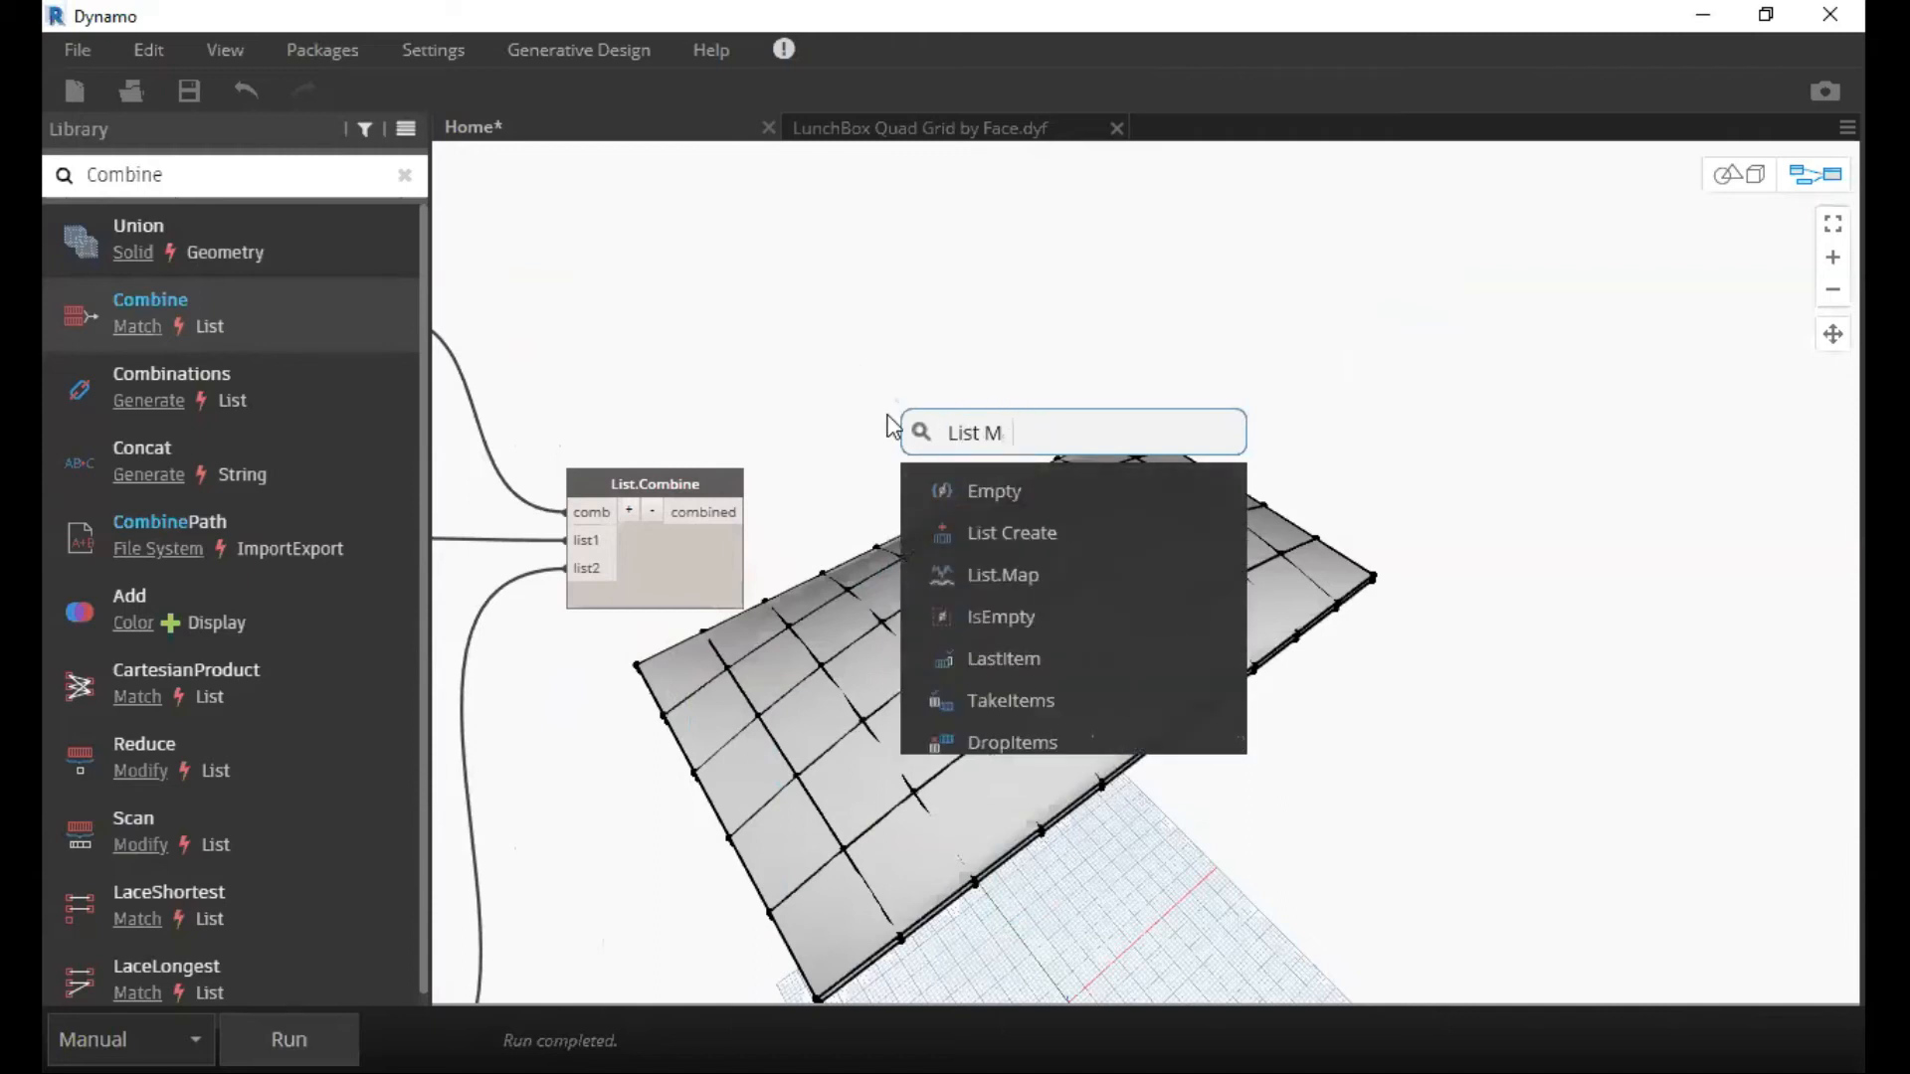
pyautogui.press('BackSpace')
pyautogui.write('Ma')
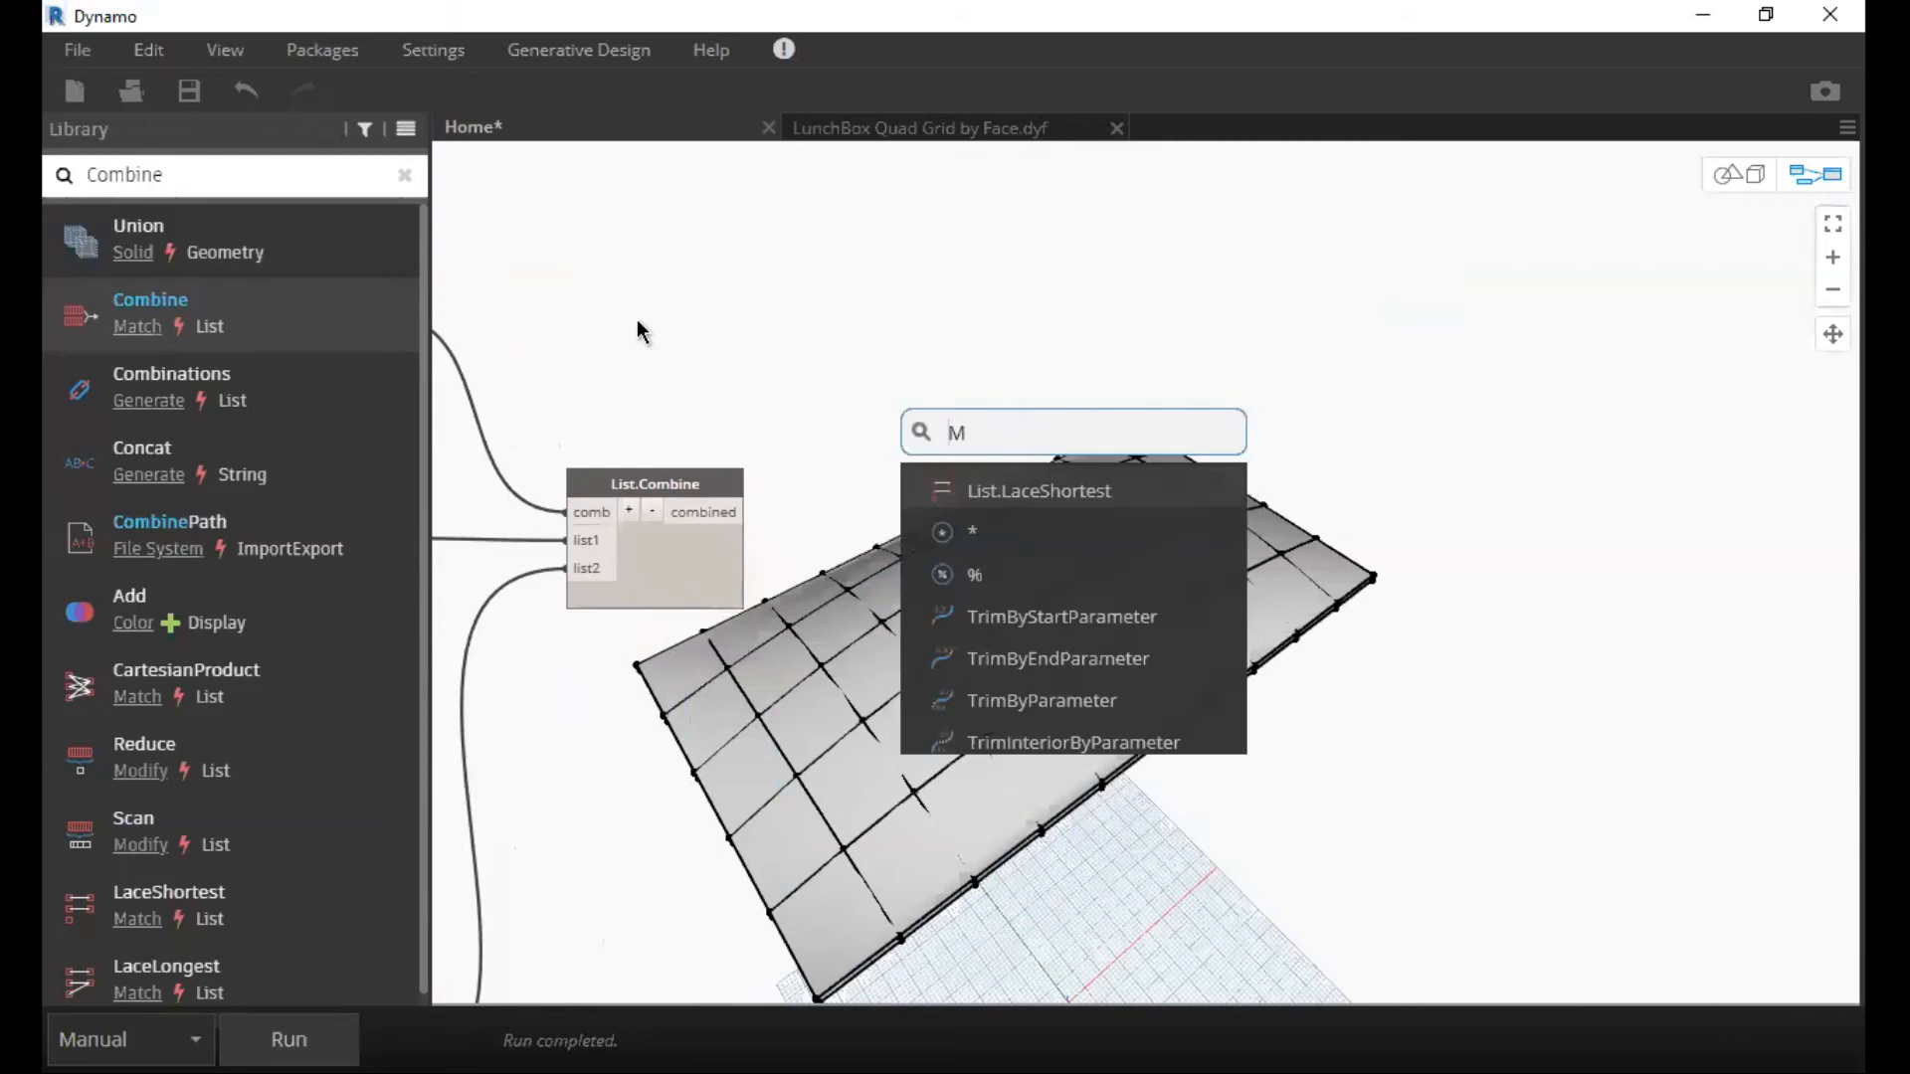
pyautogui.write('p')
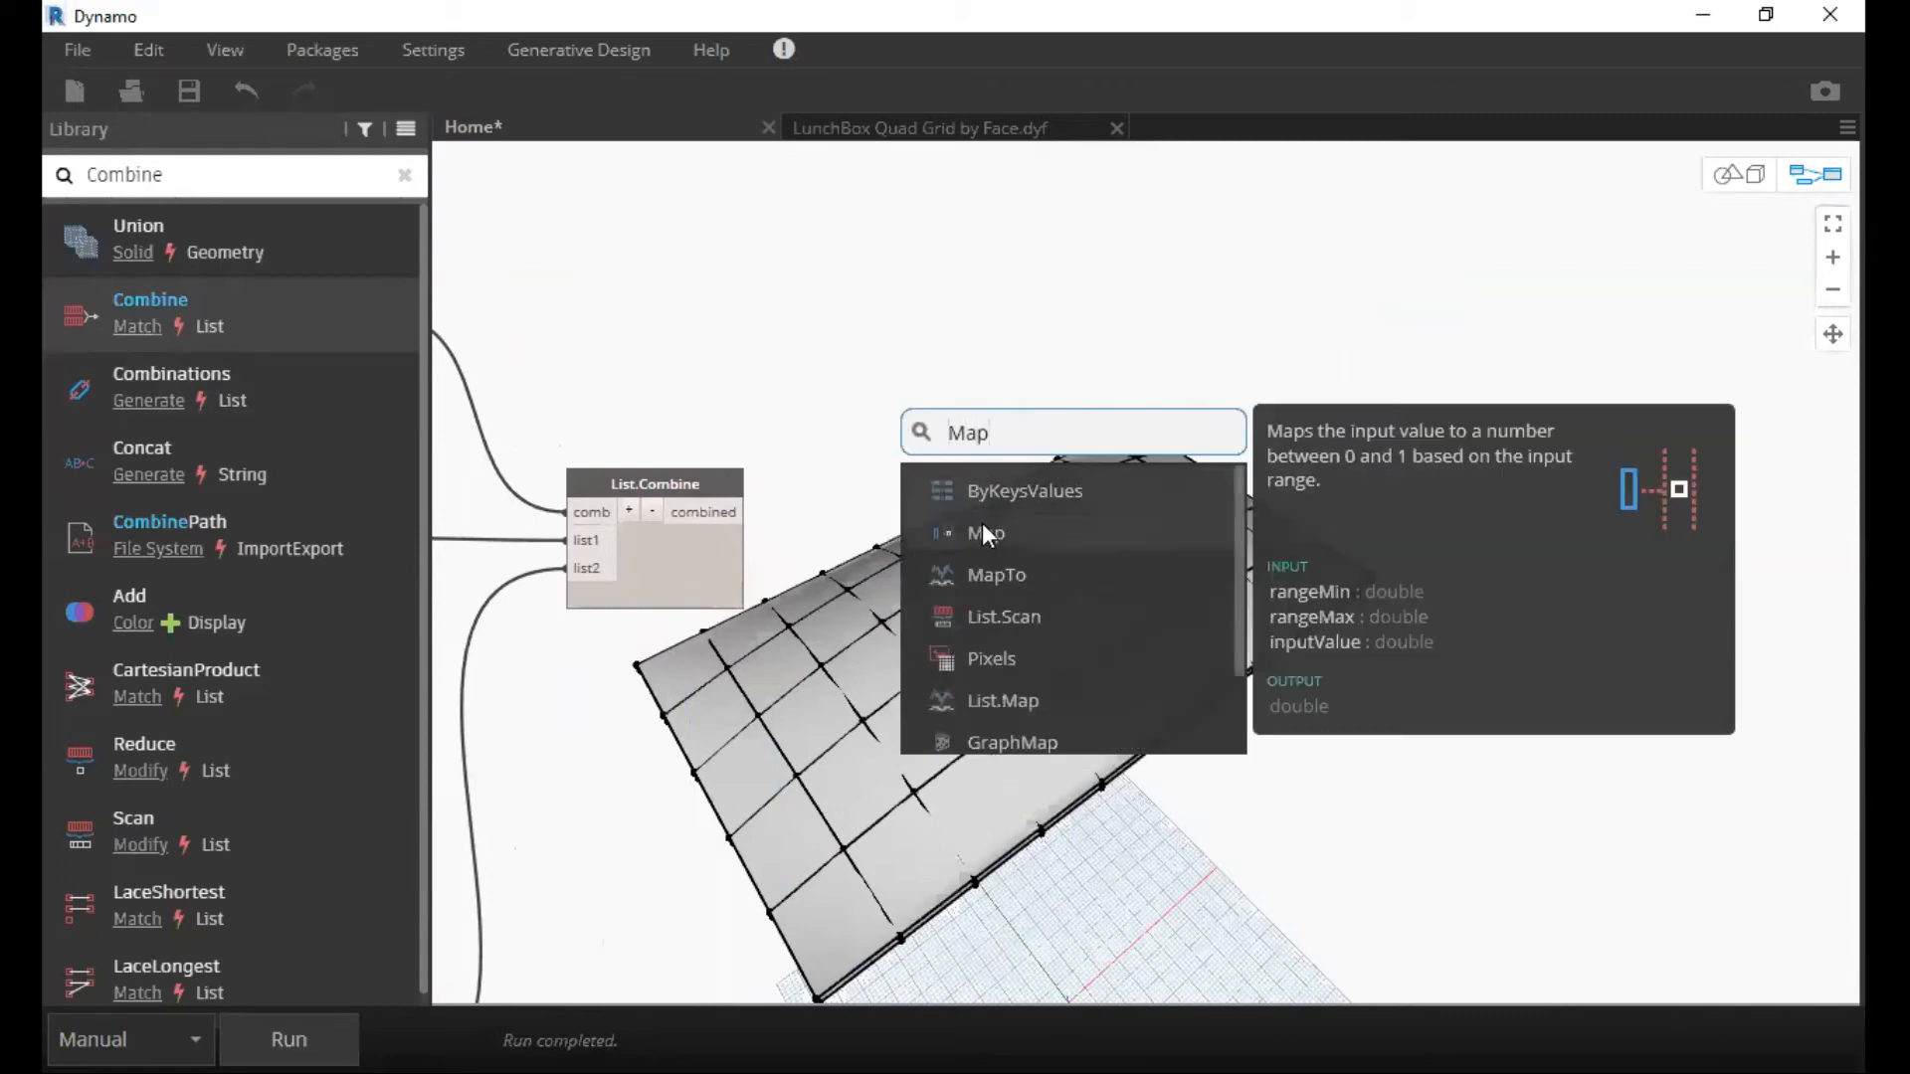
pyautogui.click(983, 526)
pyautogui.moveTo(1066, 538); pyautogui.dragTo(1047, 525)
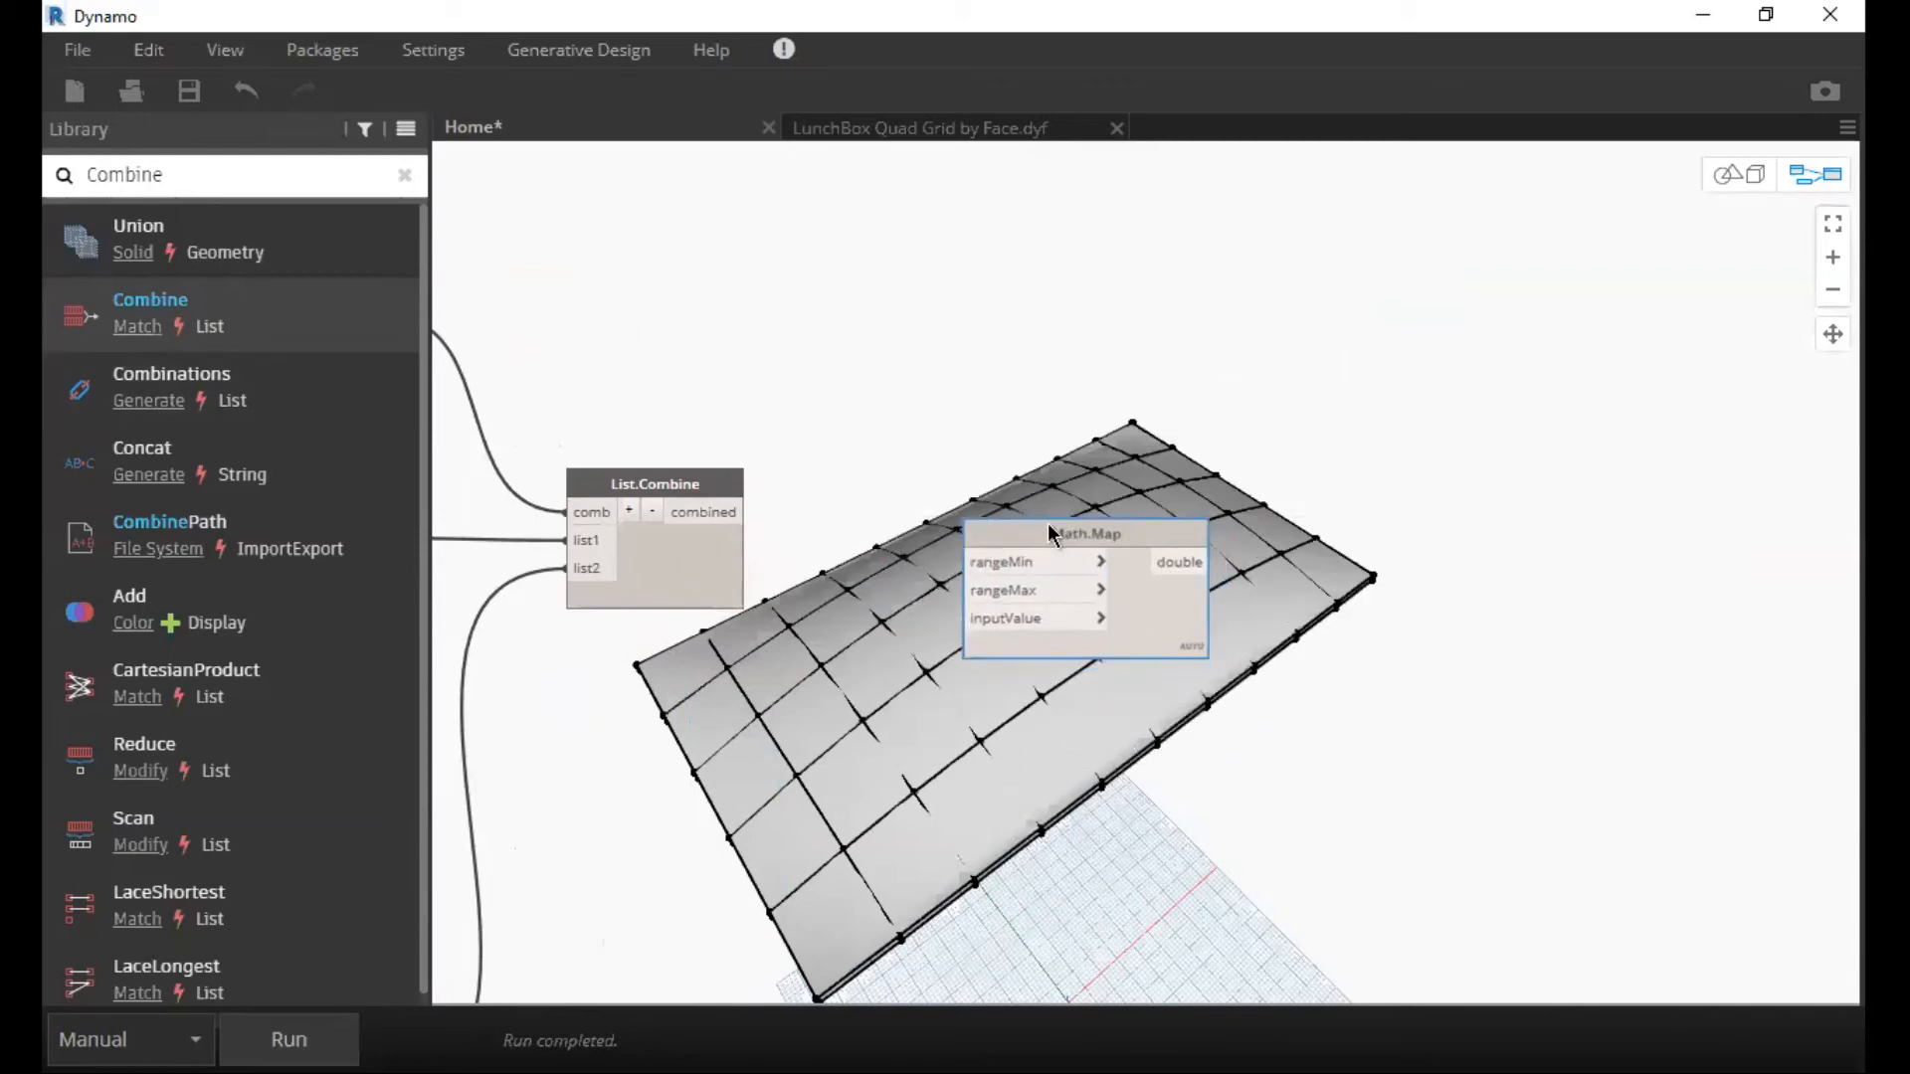
pyautogui.rightClick(1048, 524)
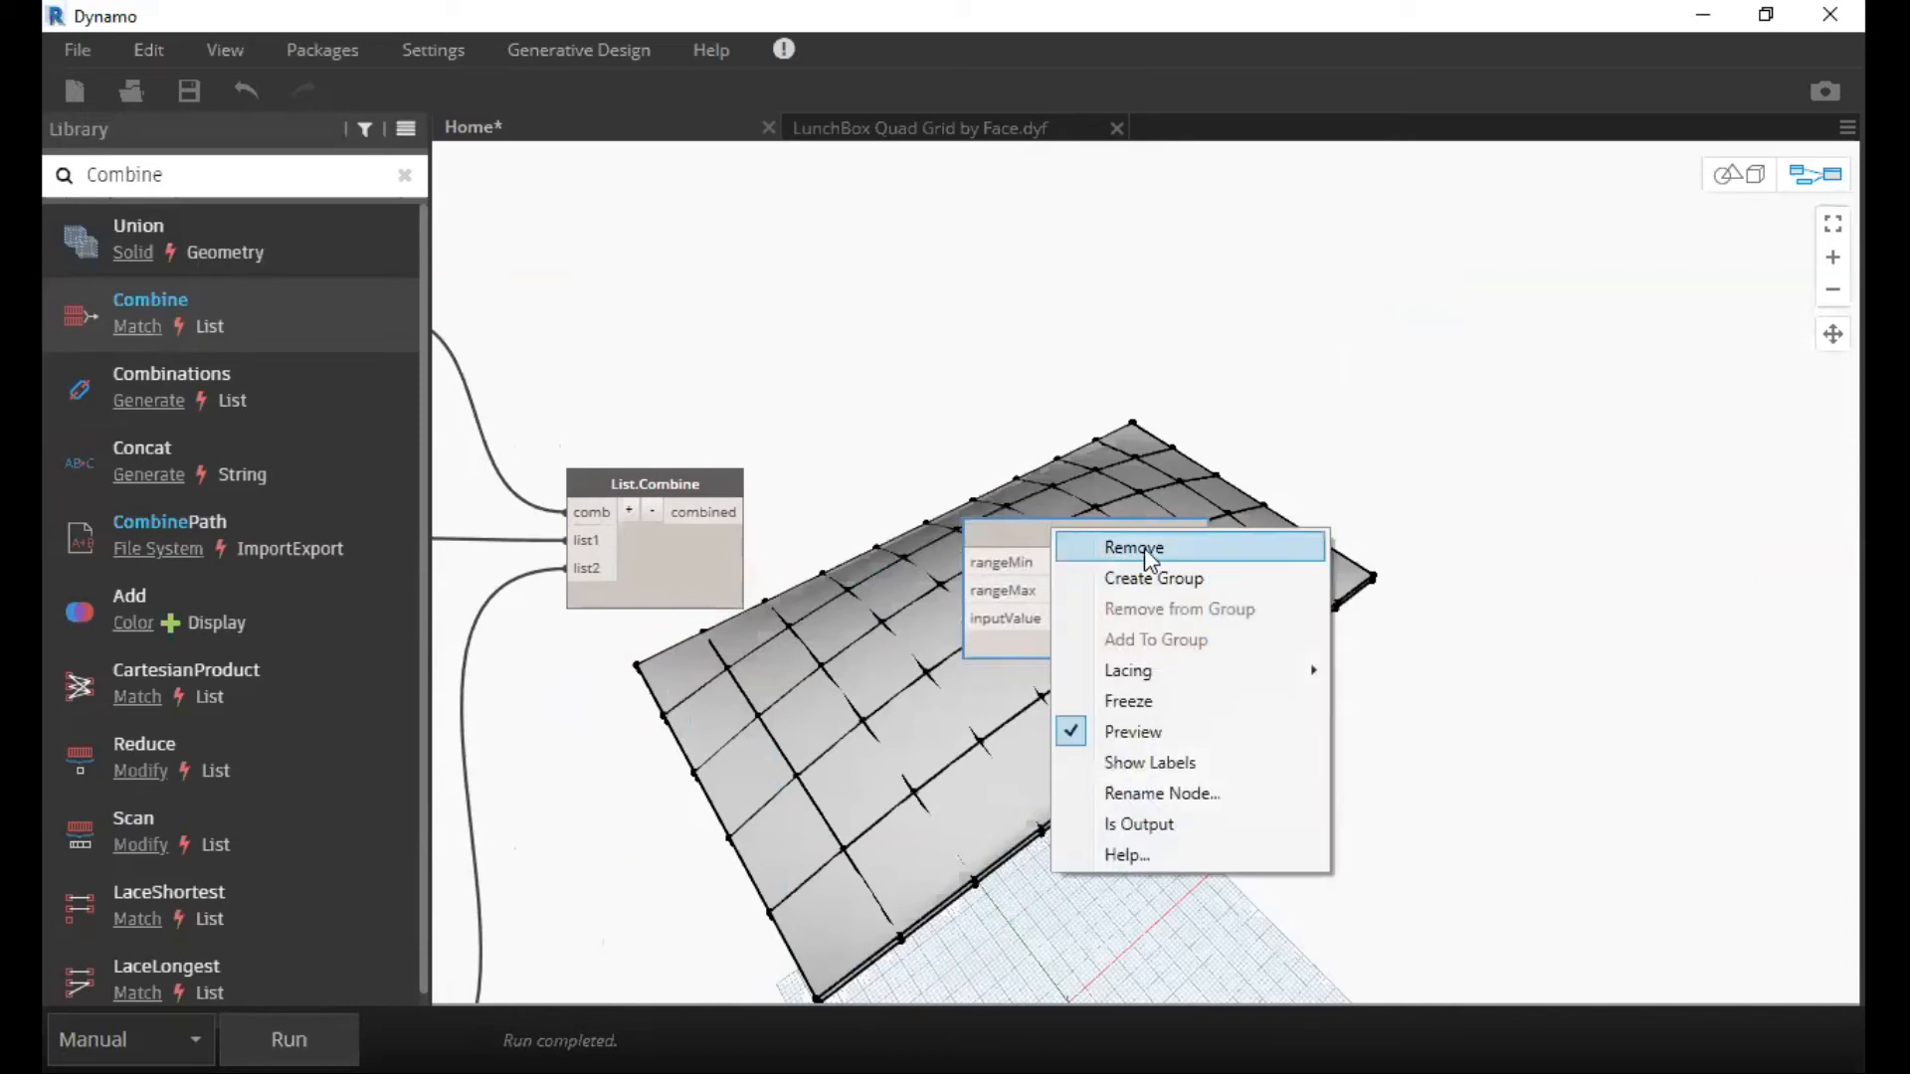
pyautogui.click(1144, 547)
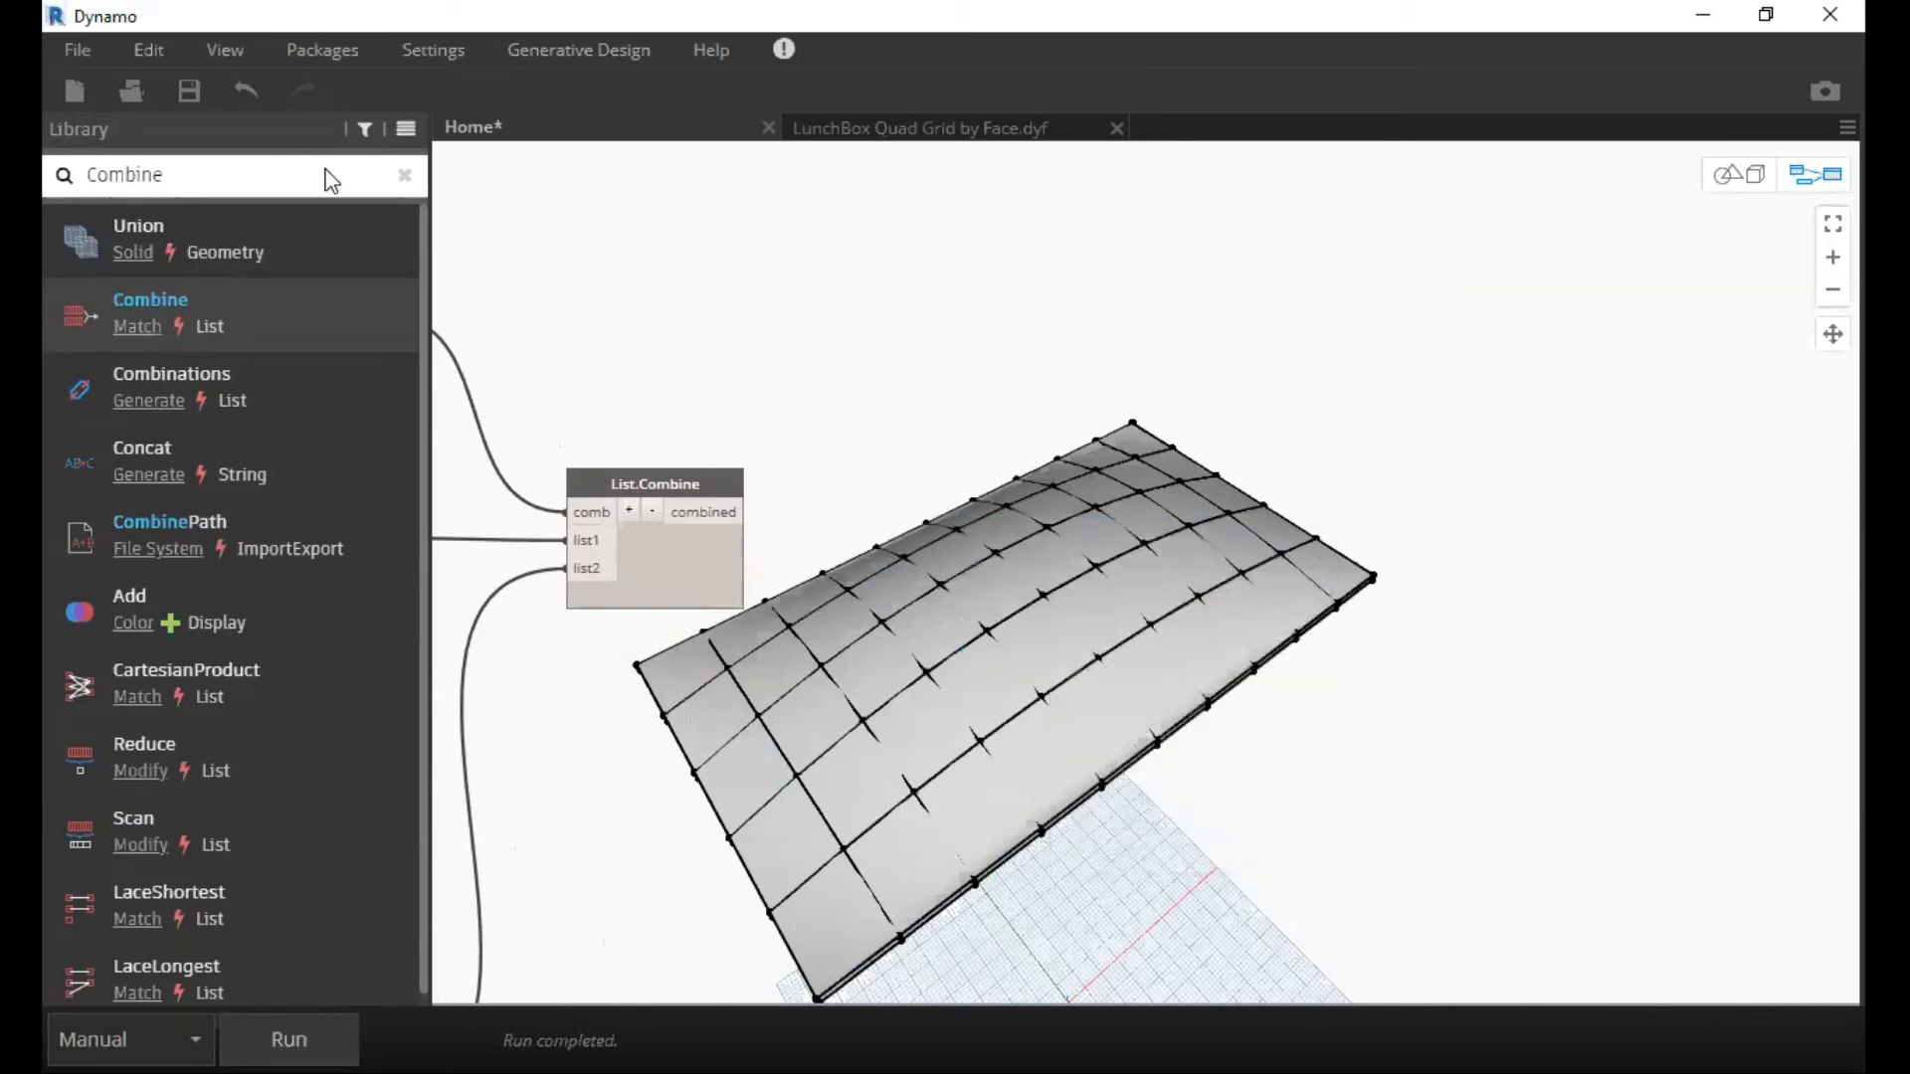
# Find List.Map in the node library and add it to the graph.
pyautogui.click(403, 176)
pyautogui.write('List')
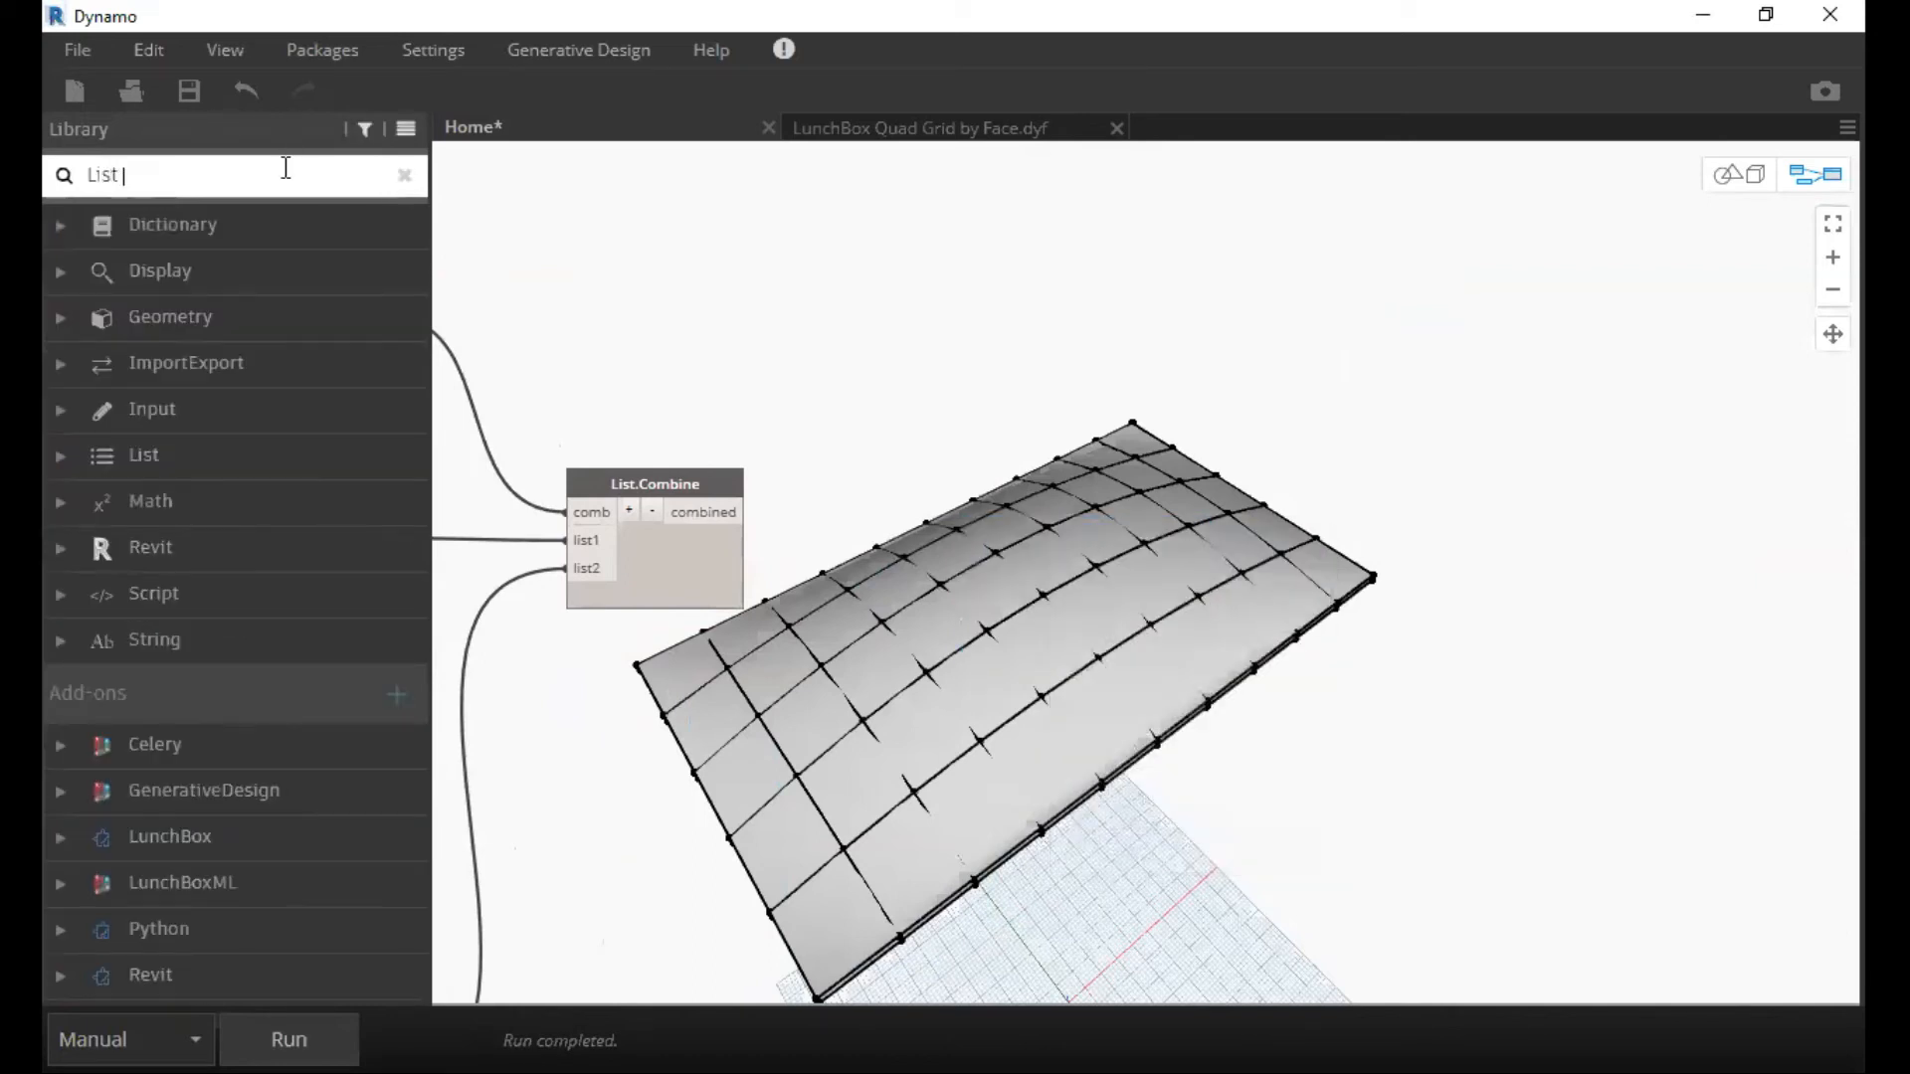
pyautogui.write(' Map')
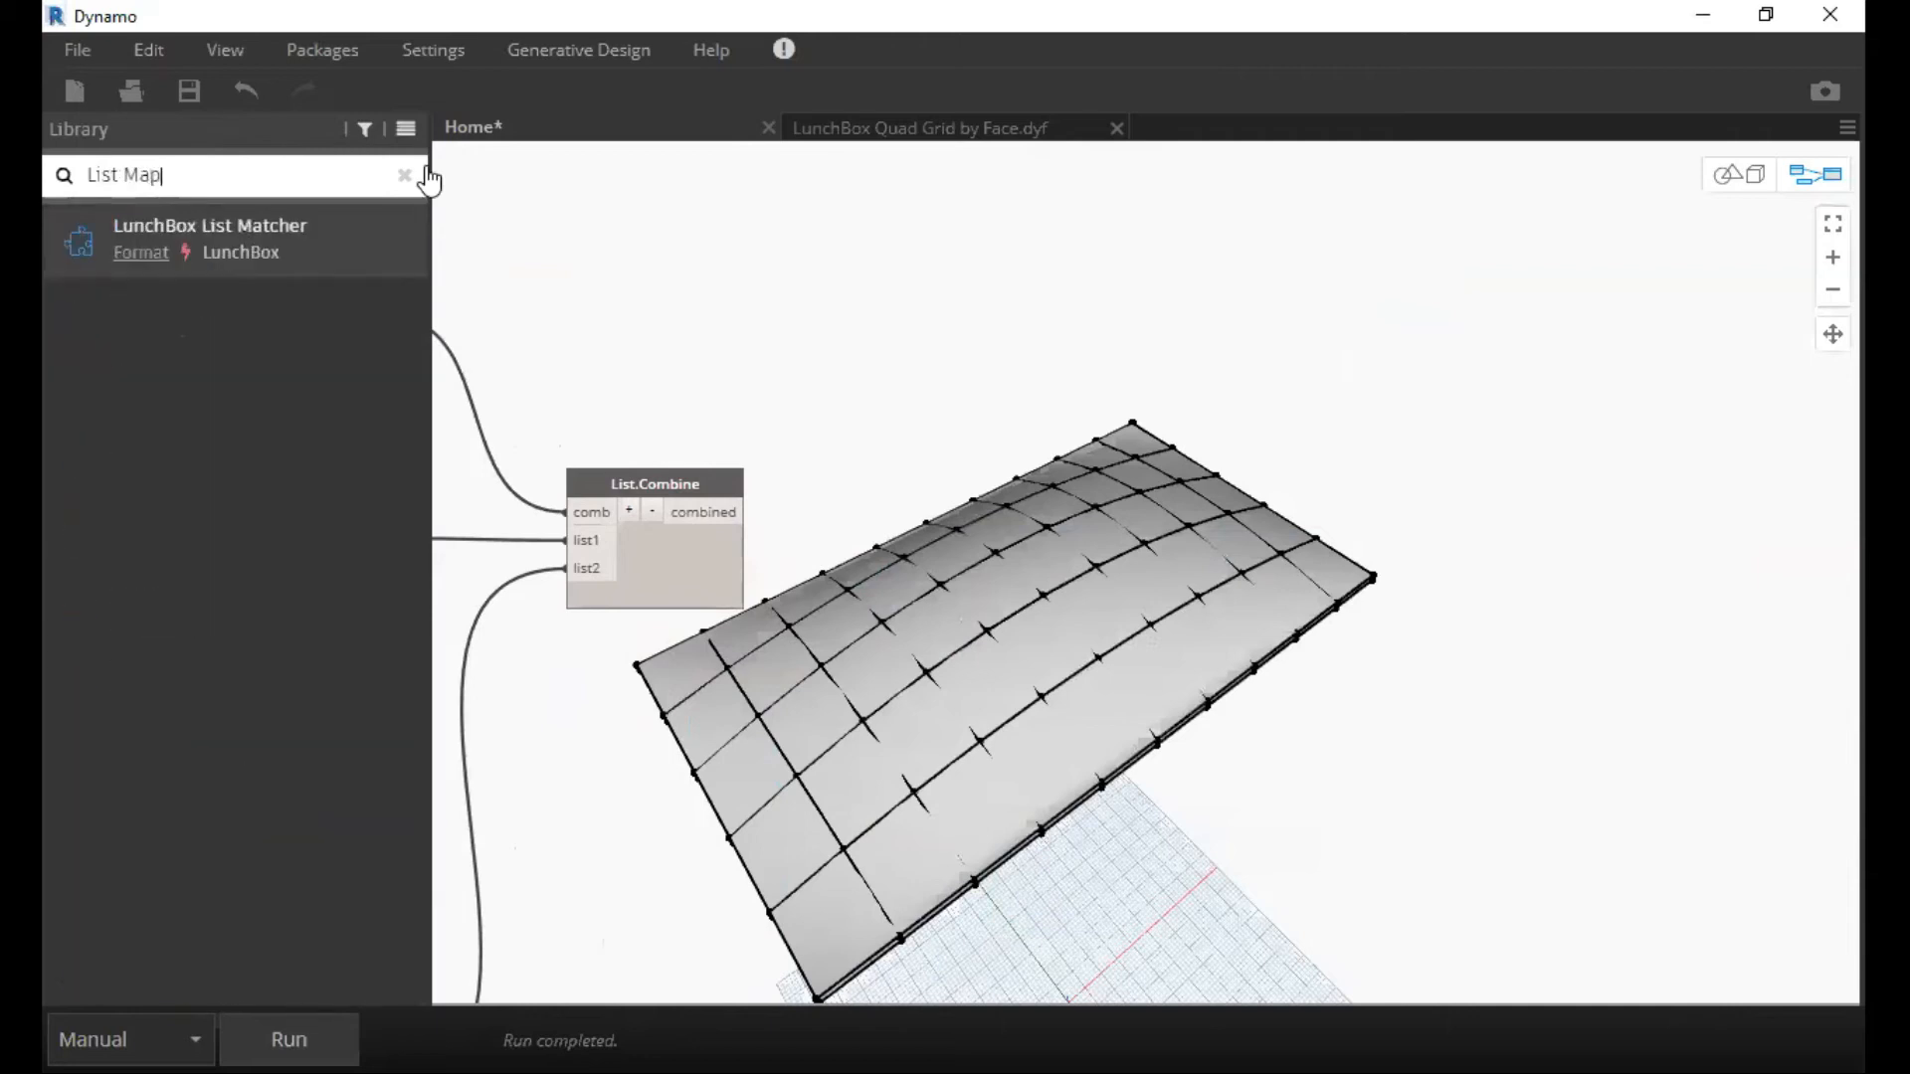
pyautogui.click(404, 177)
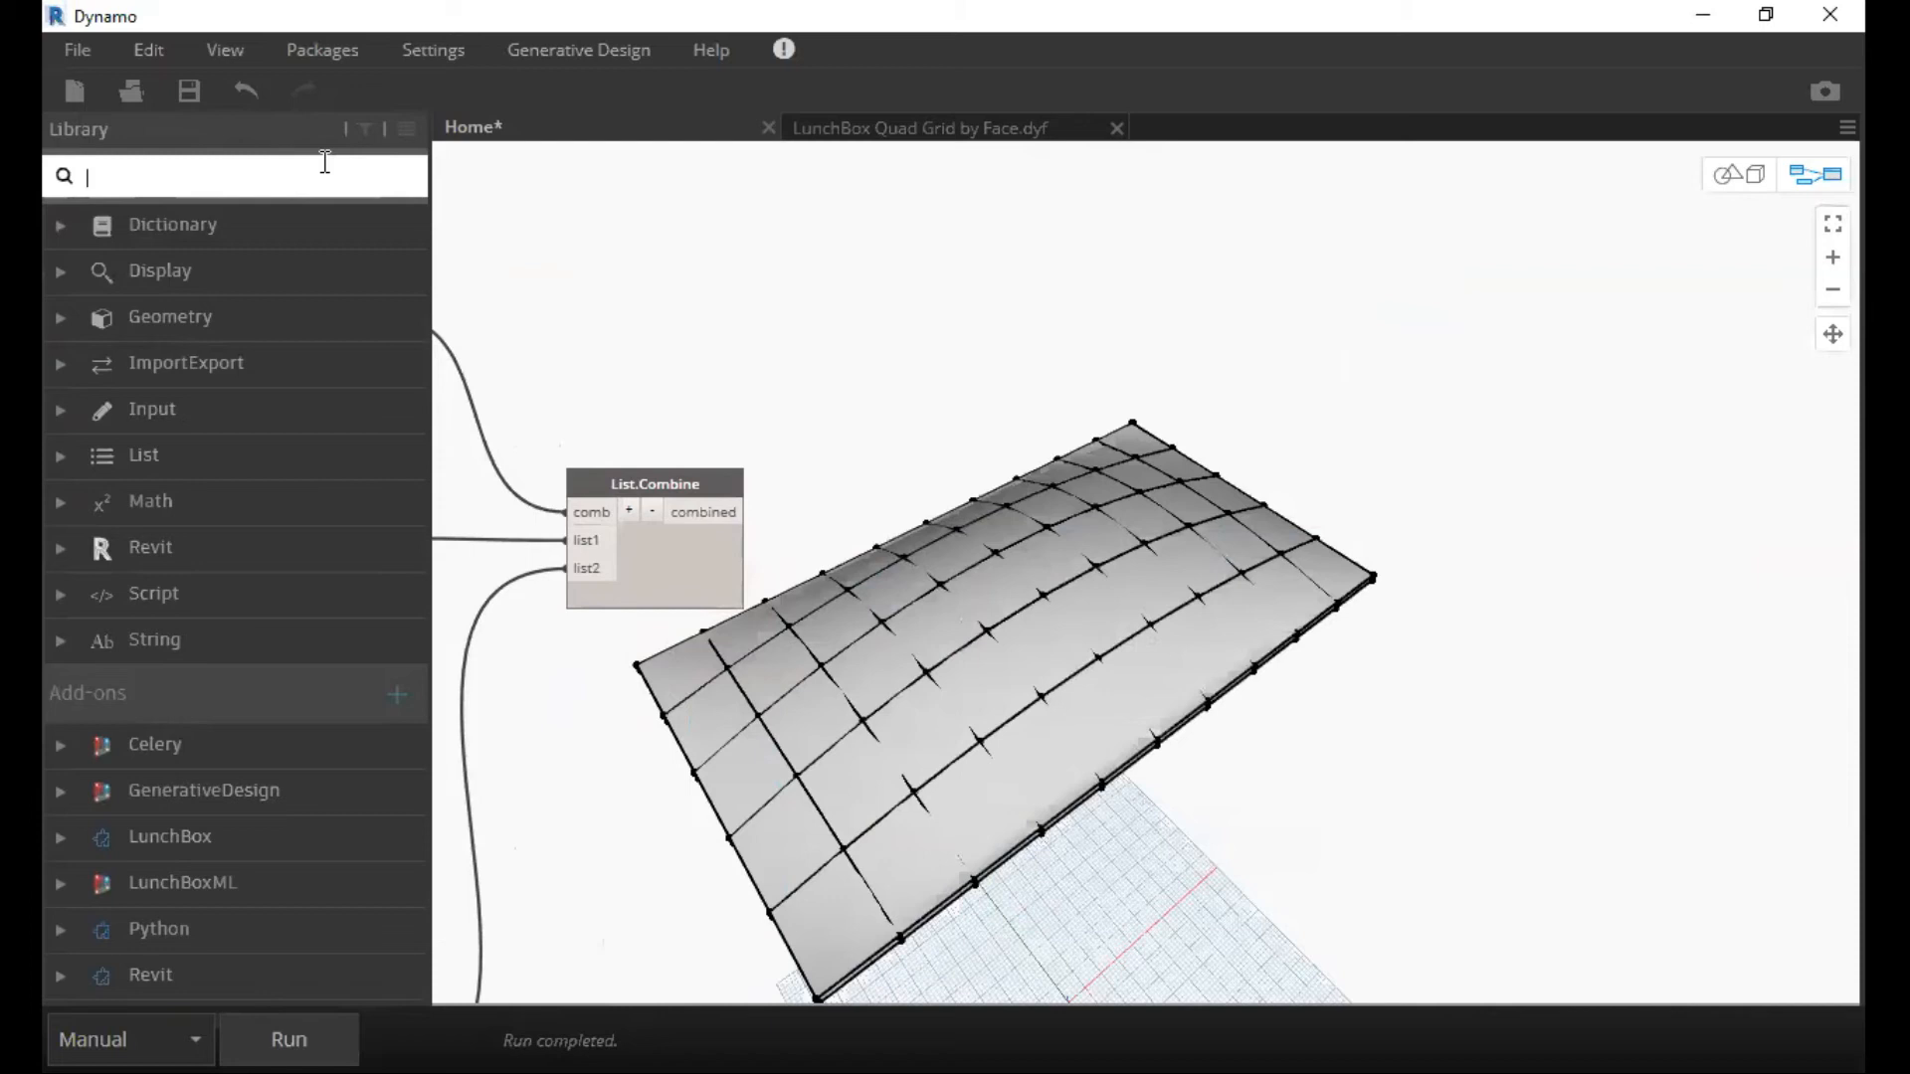
pyautogui.write('List.Map')
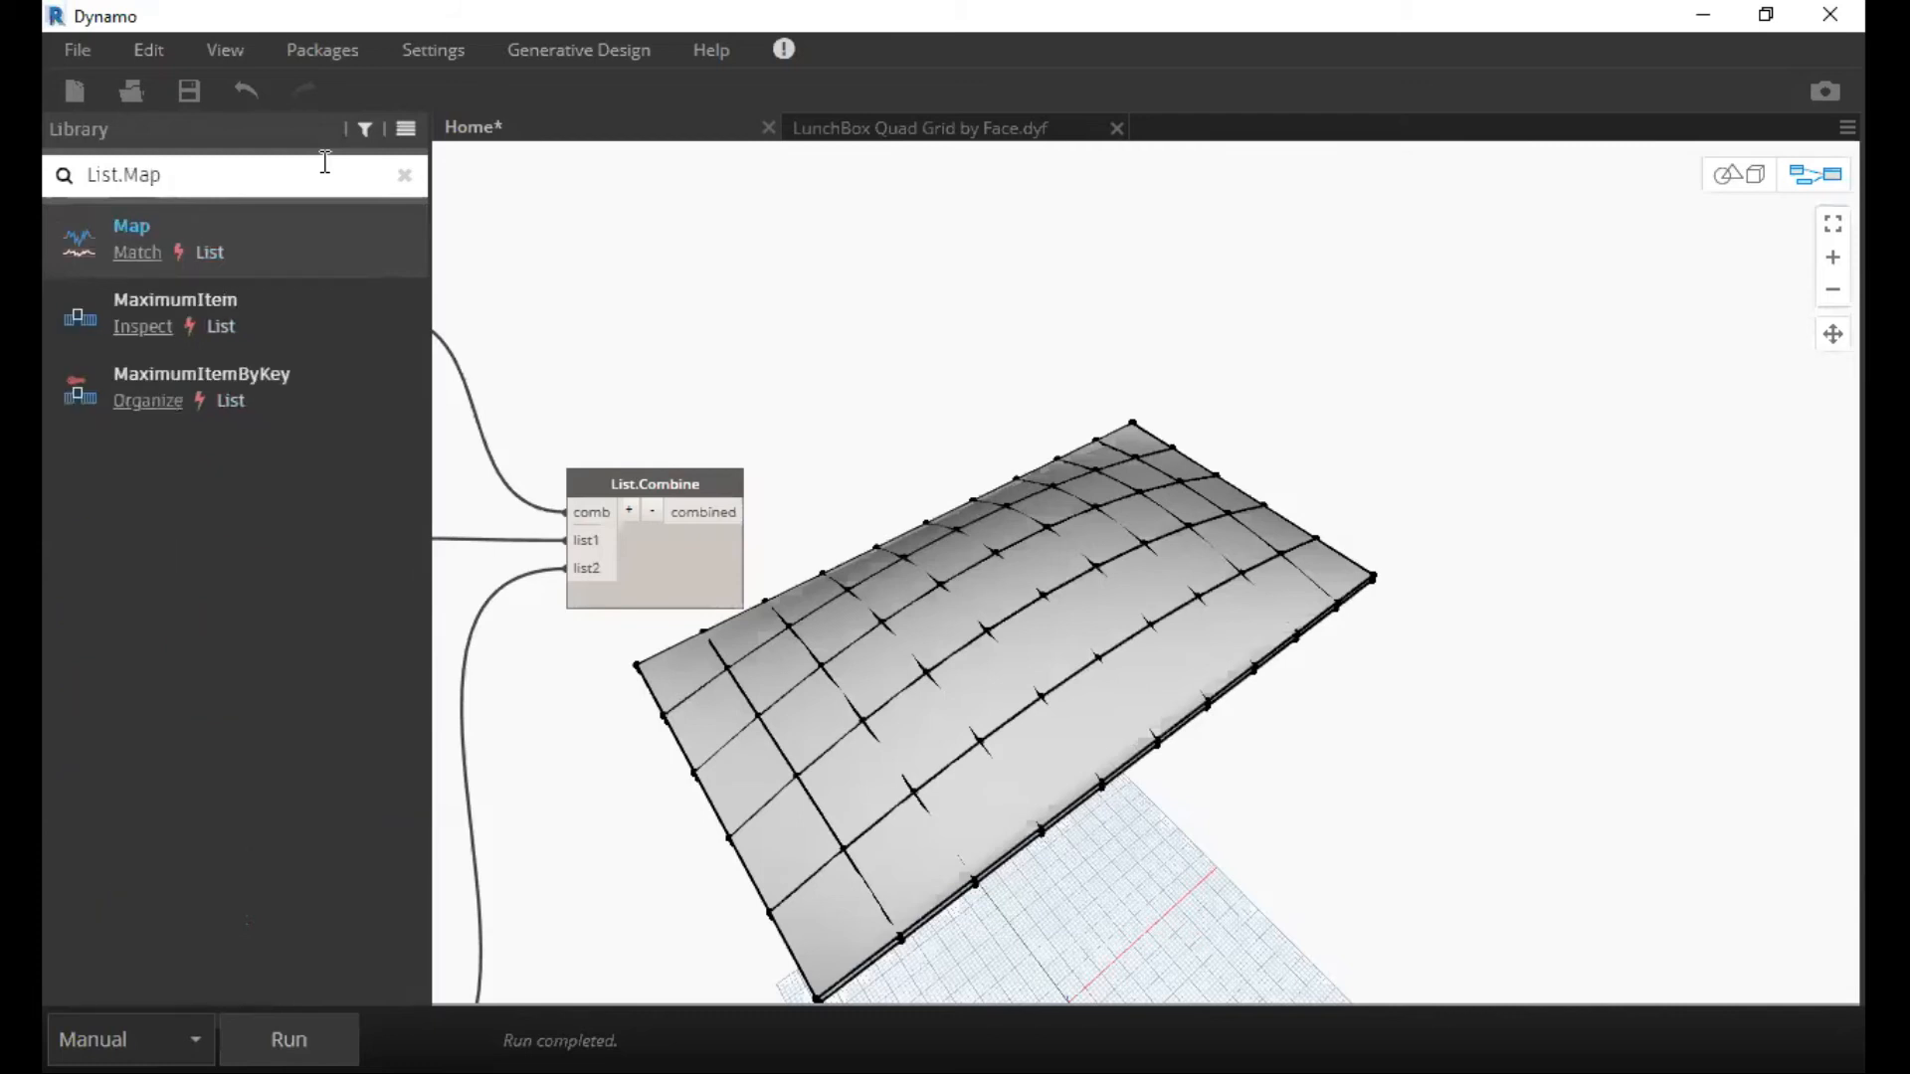
pyautogui.click(278, 229)
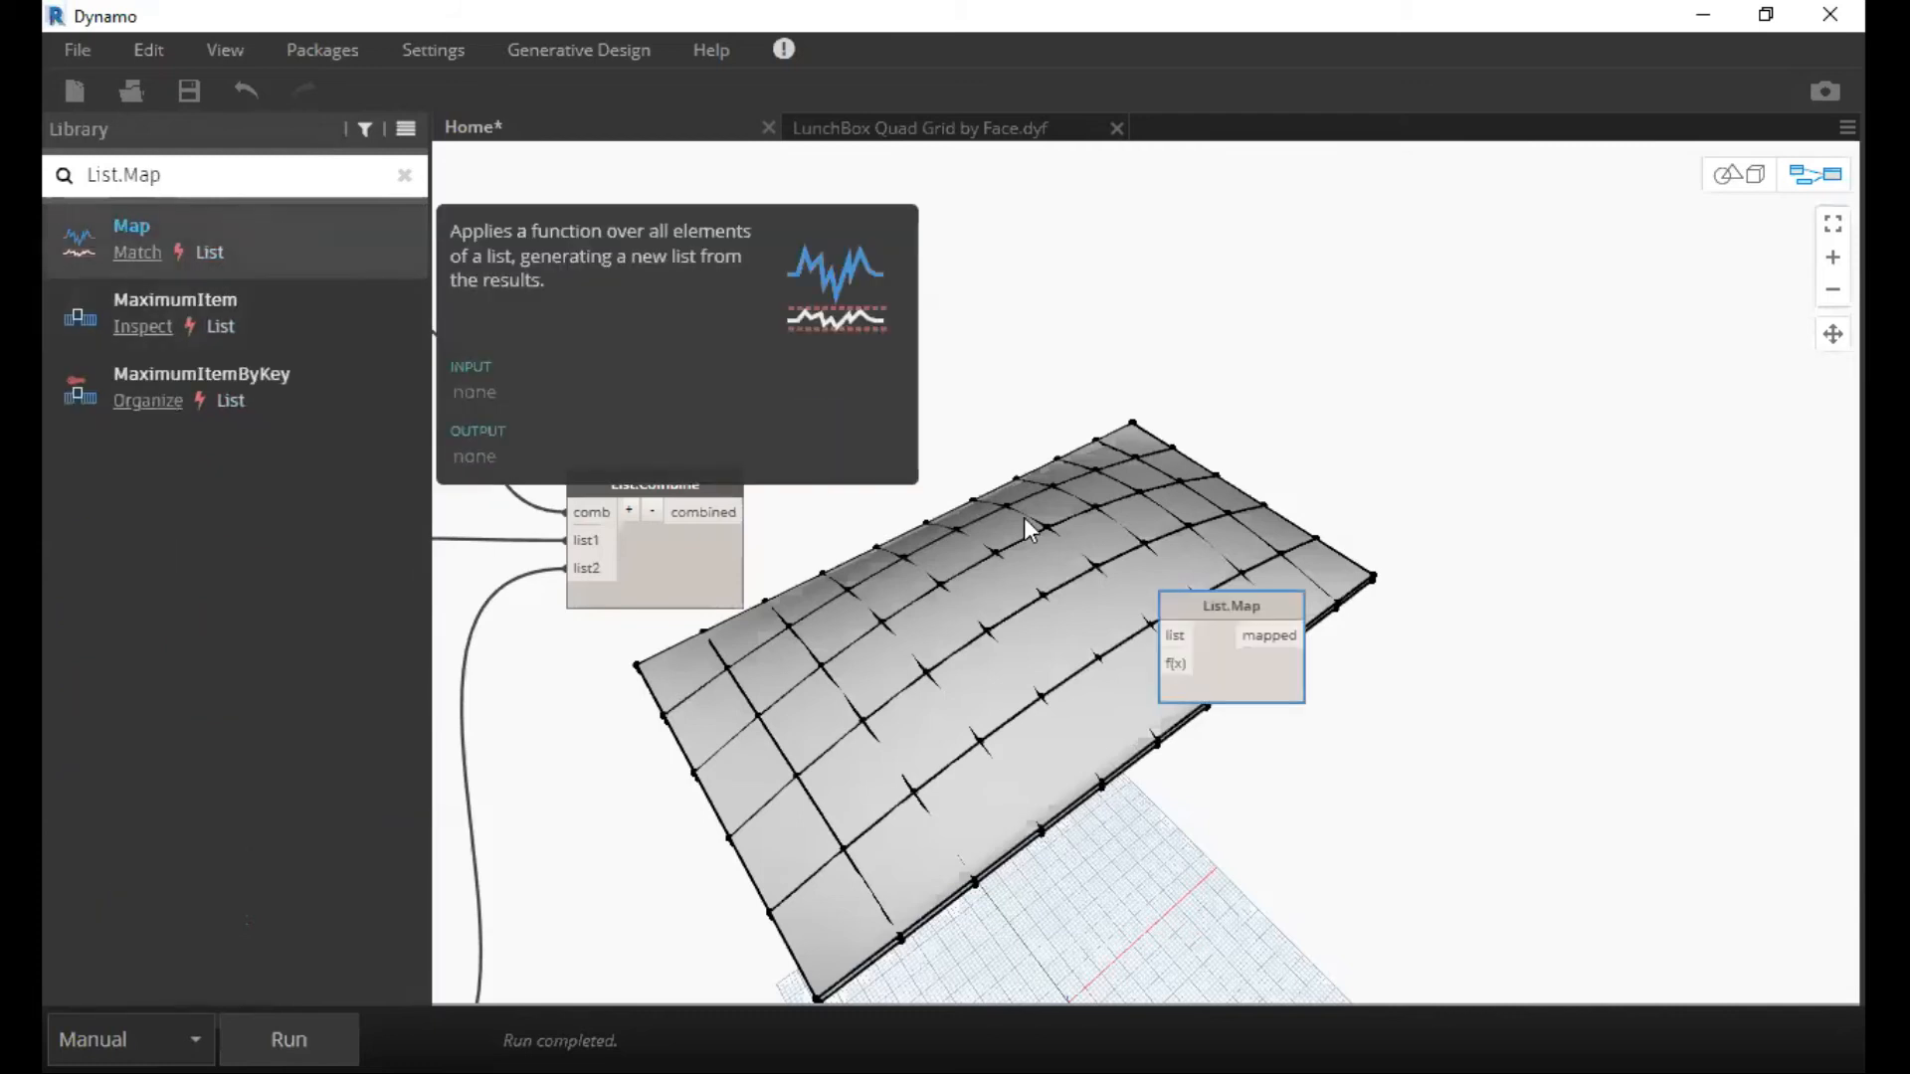
# Place List.Map beside List.Combine and wire the combined output into its list input.
pyautogui.scroll(2, 885, 544)
pyautogui.moveTo(689, 528); pyautogui.dragTo(982, 516)
pyautogui.moveTo(991, 477); pyautogui.dragTo(1079, 422, button='middle')
pyautogui.moveTo(1057, 411); pyautogui.dragTo(1043, 431)
pyautogui.moveTo(1045, 431); pyautogui.dragTo(1153, 276, button='middle')
pyautogui.moveTo(927, 576); pyautogui.dragTo(986, 506, button='middle')
# Duplicate the lower List.Flatten node and place the copy above and to the right of the original.
pyautogui.scroll(-5, 986, 506)
pyautogui.scroll(5, 823, 607)
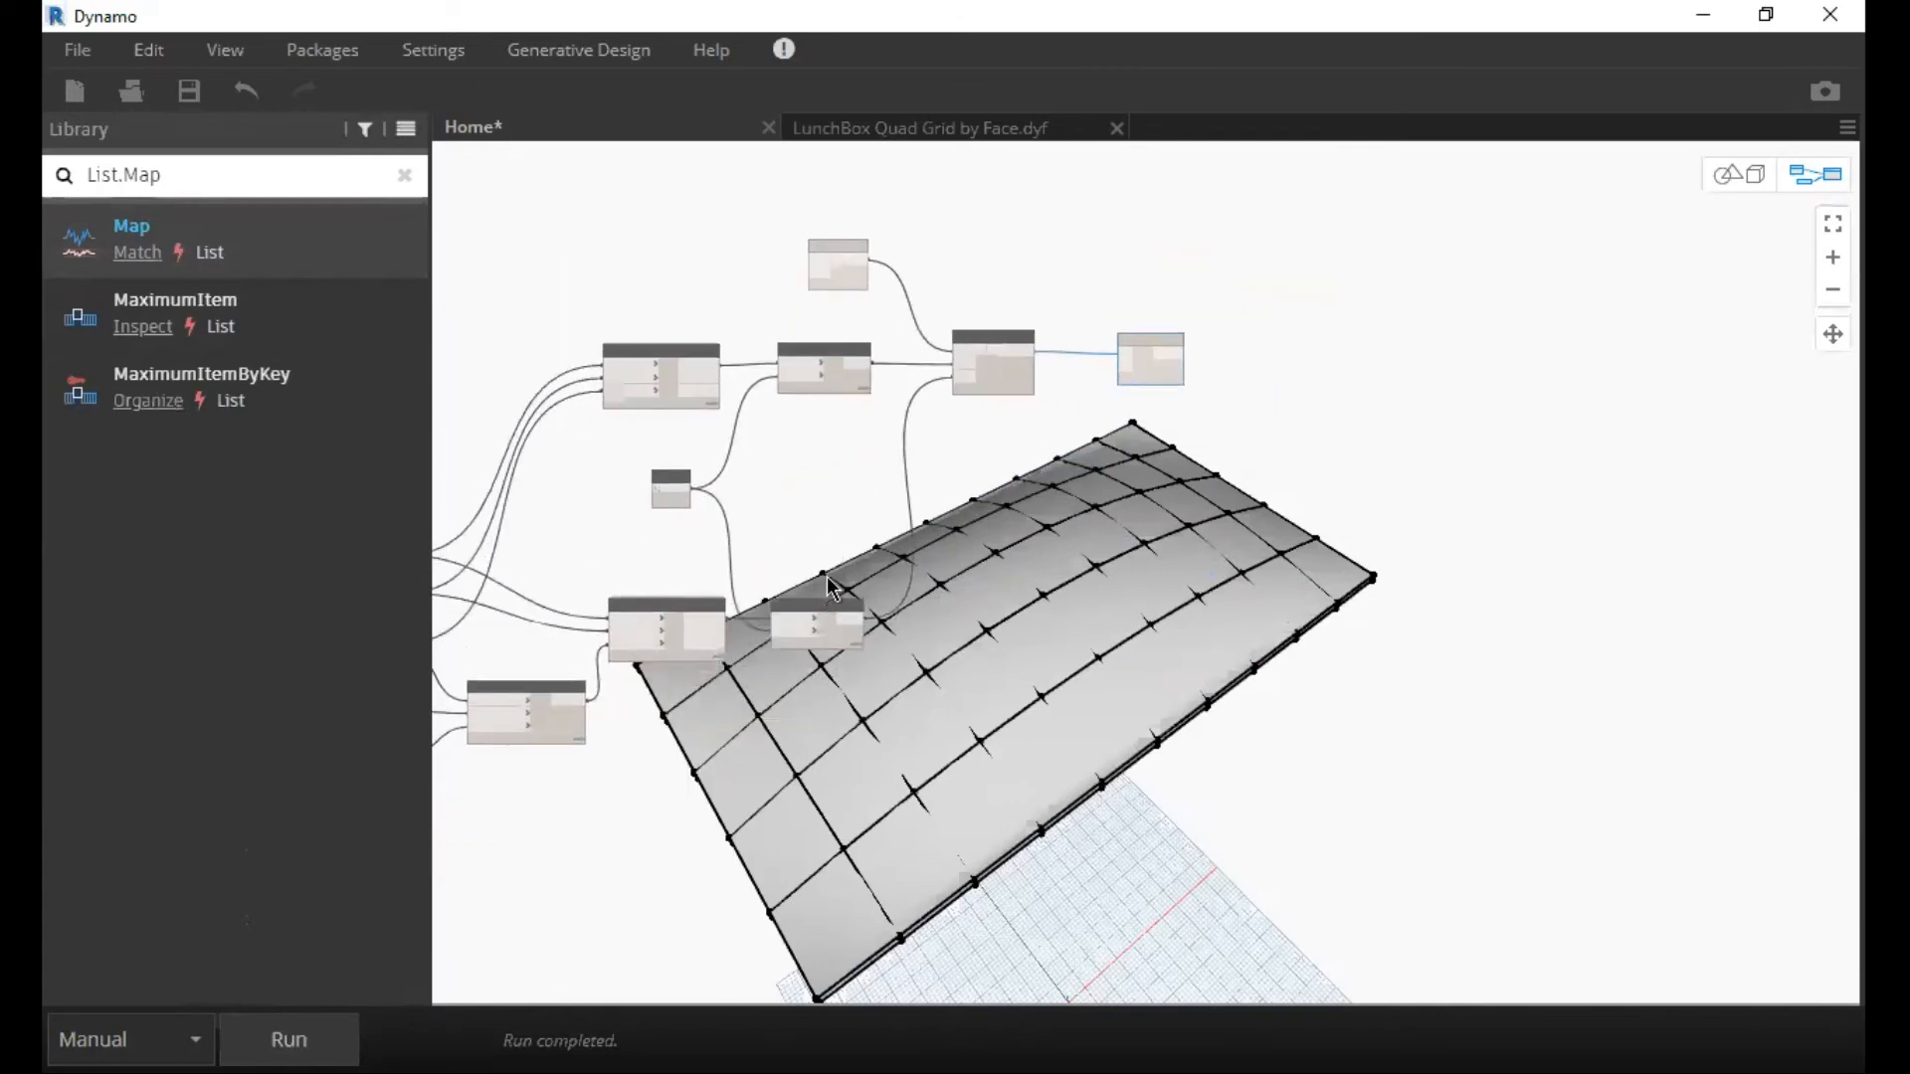
pyautogui.click(928, 576)
pyautogui.keyDown('alt'); pyautogui.moveTo(928, 576); pyautogui.dragTo(1315, 255); pyautogui.keyUp('alt')
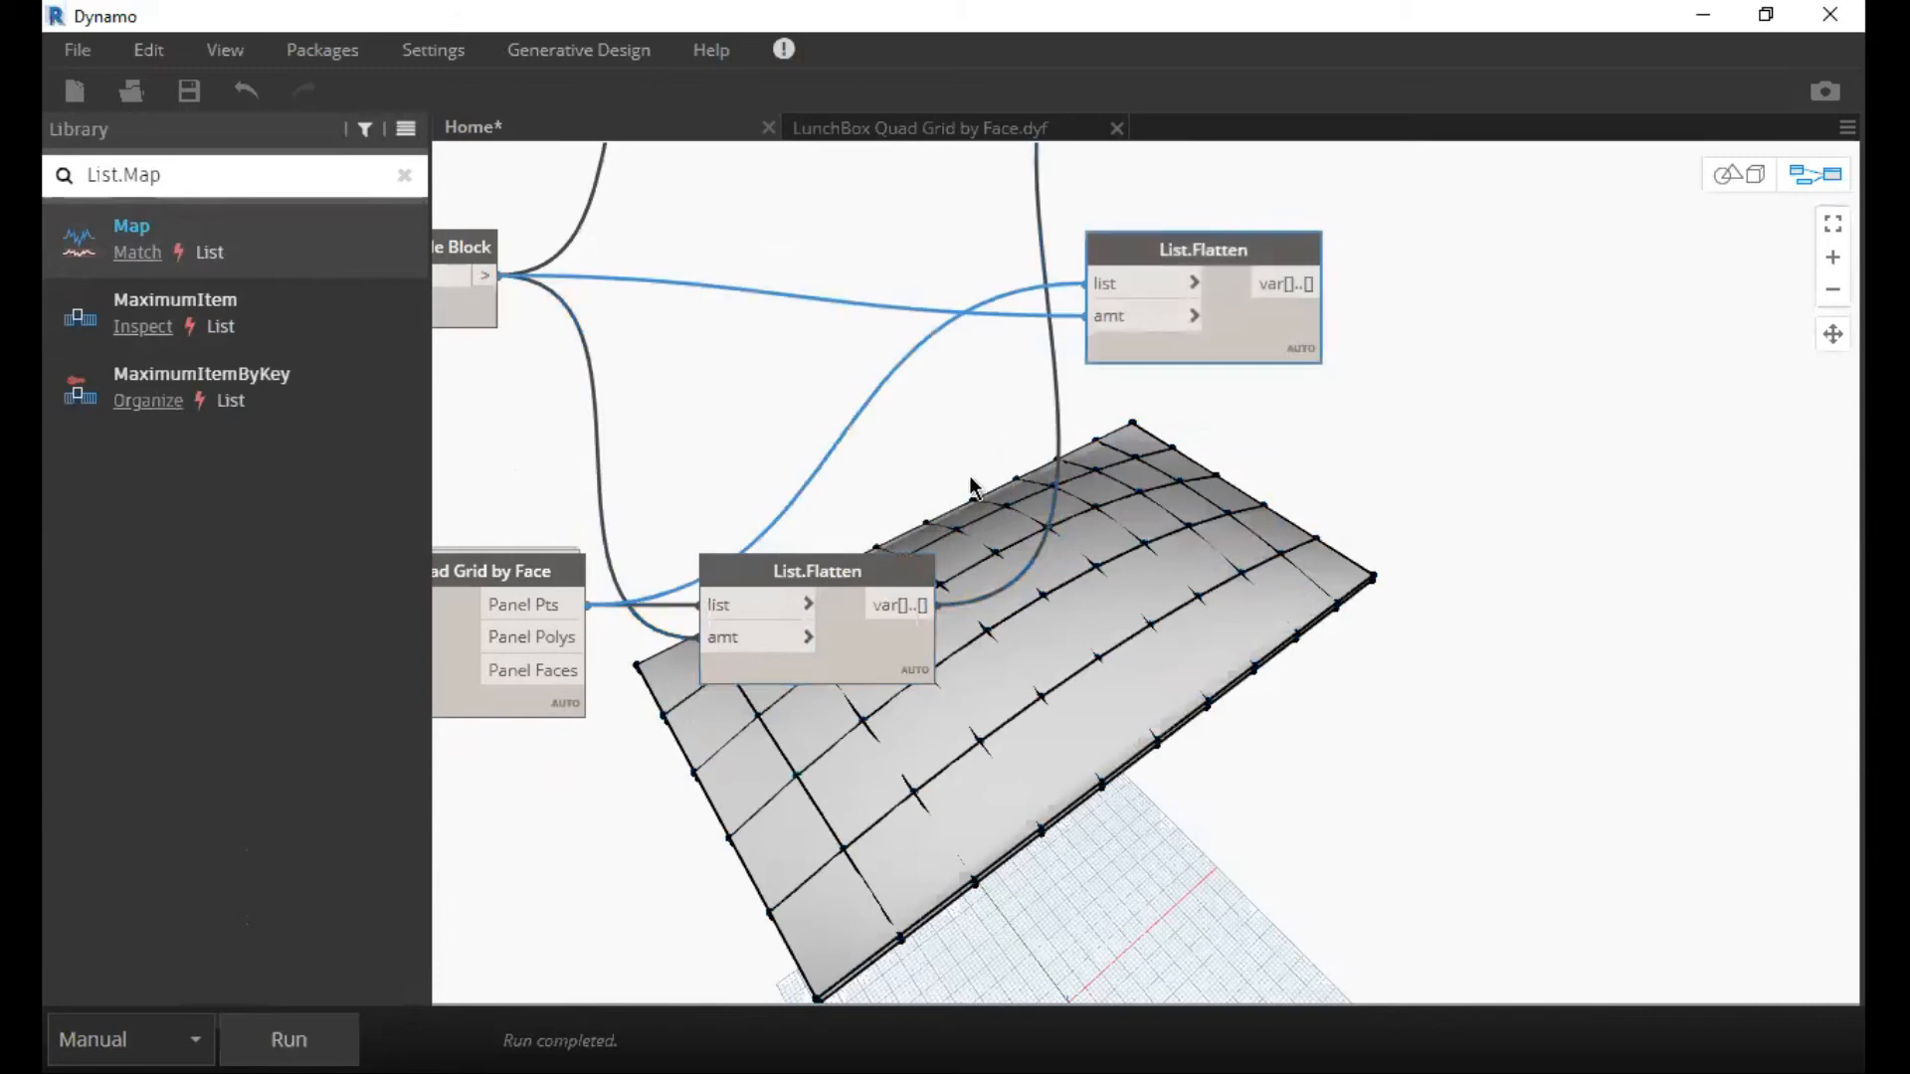
# Place the copied List.Flatten below List.Combine, clear its list and amt inputs, and wire its output into List.Map's f(x) input.
pyautogui.moveTo(787, 355); pyautogui.dragTo(688, 488, button='middle')
pyautogui.moveTo(854, 449); pyautogui.dragTo(762, 528, button='middle')
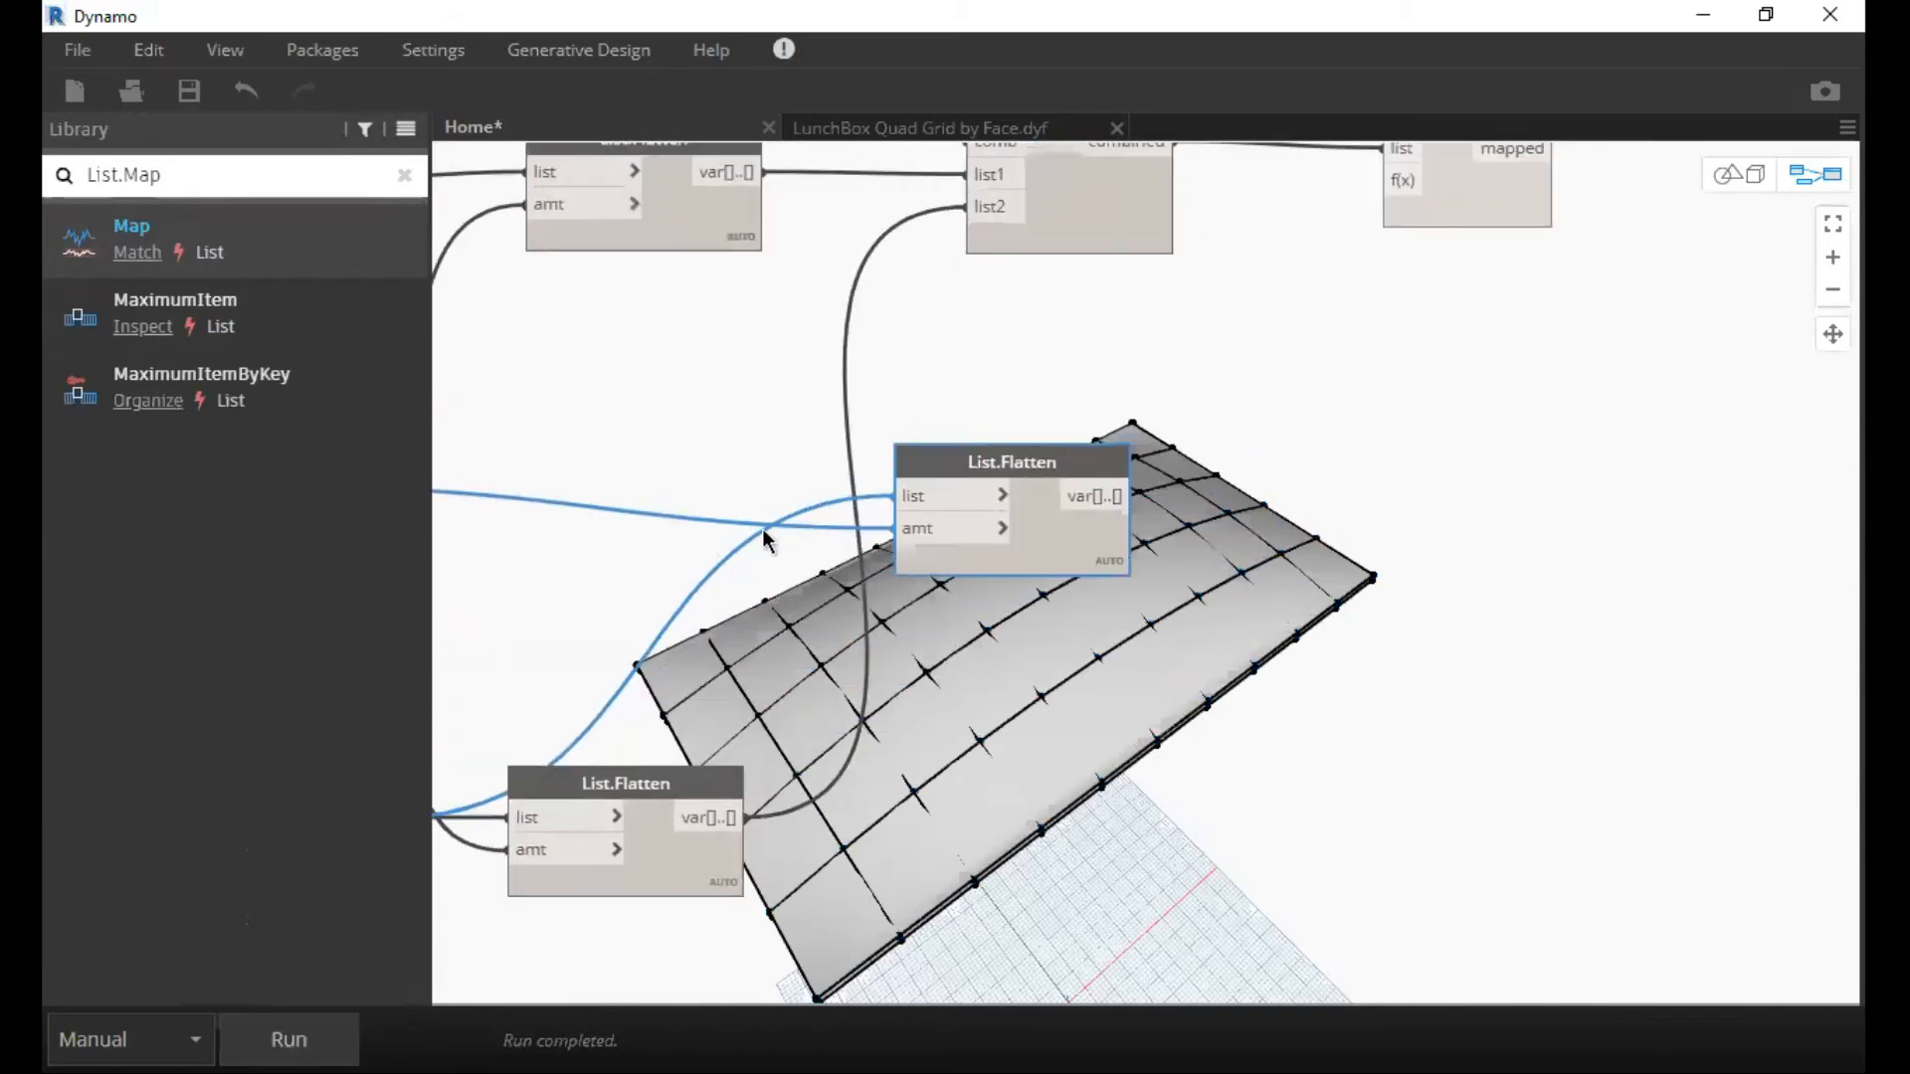
pyautogui.moveTo(894, 436); pyautogui.dragTo(797, 528, button='middle')
pyautogui.moveTo(1066, 474); pyautogui.dragTo(942, 454, button='middle')
pyautogui.moveTo(933, 453); pyautogui.dragTo(933, 424)
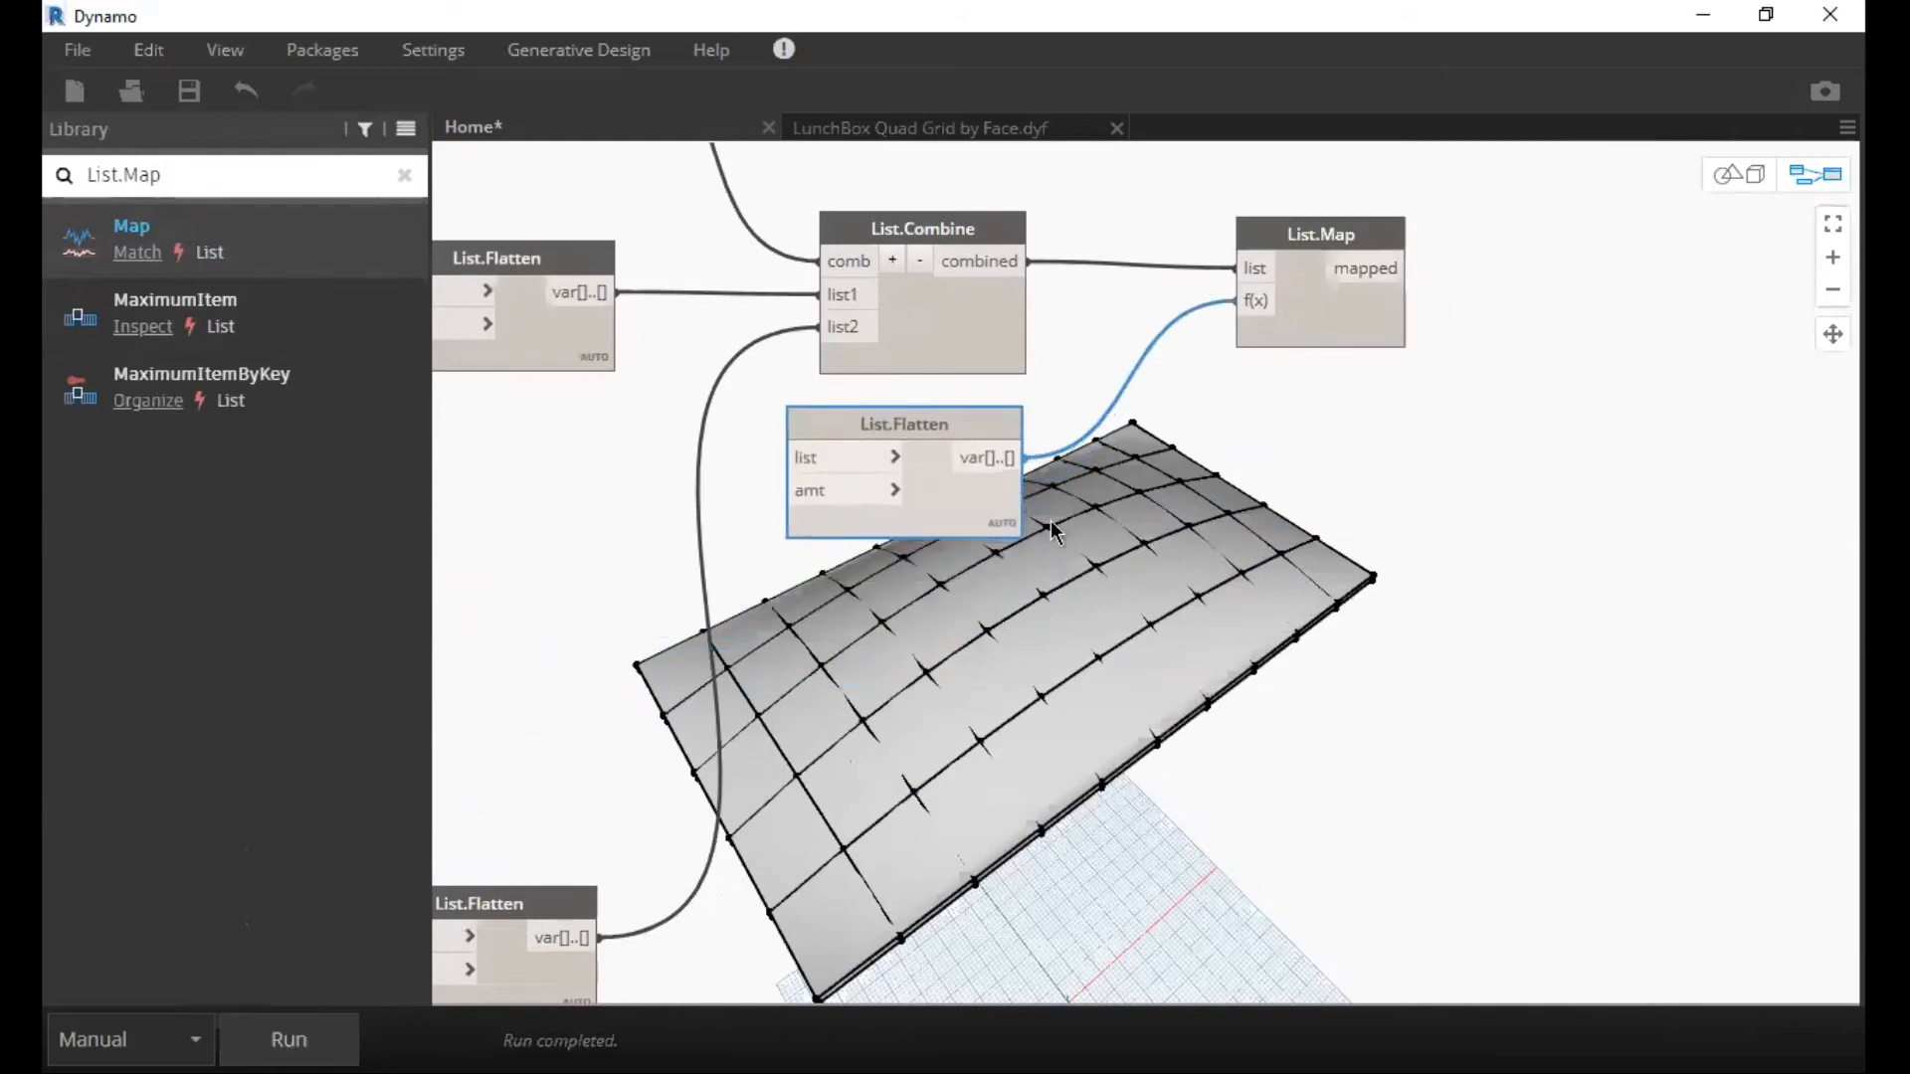
pyautogui.scroll(-2, 1058, 532)
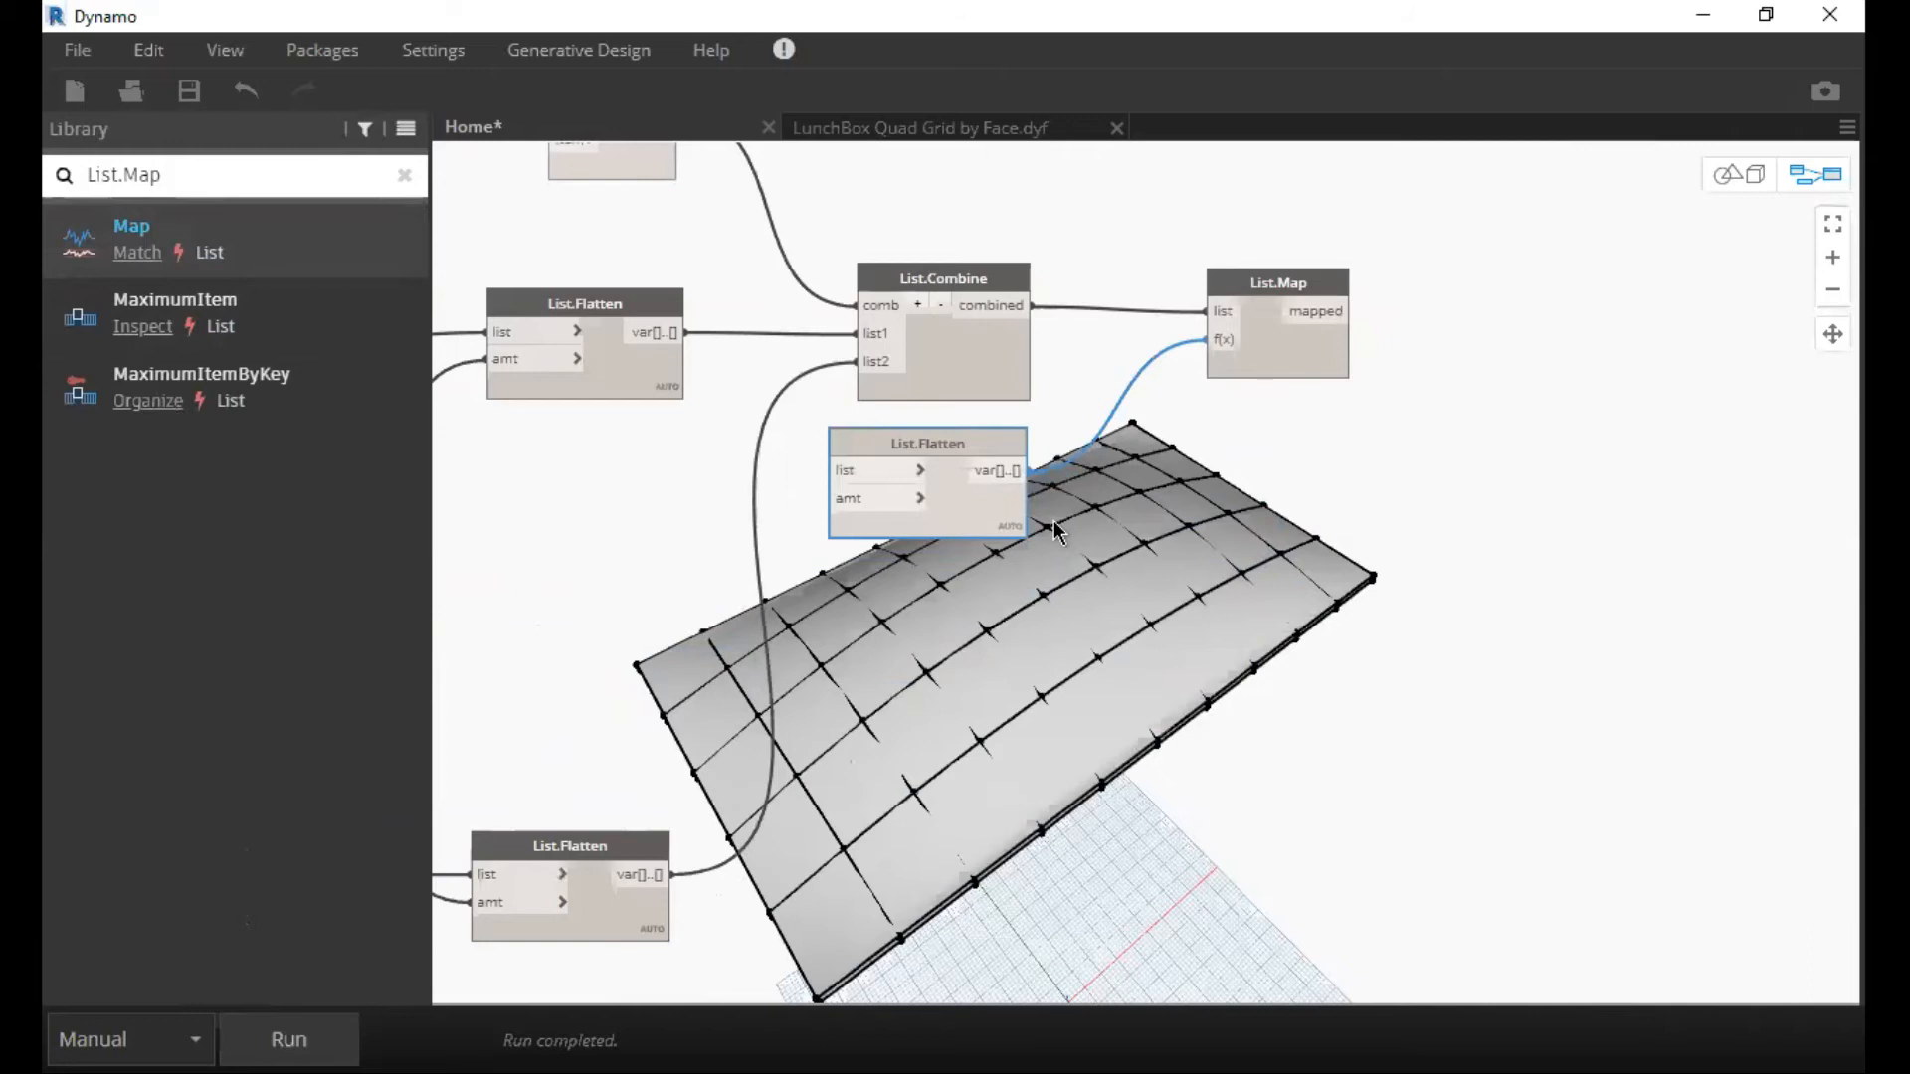
pyautogui.moveTo(1182, 466); pyautogui.dragTo(1175, 514, button='middle')
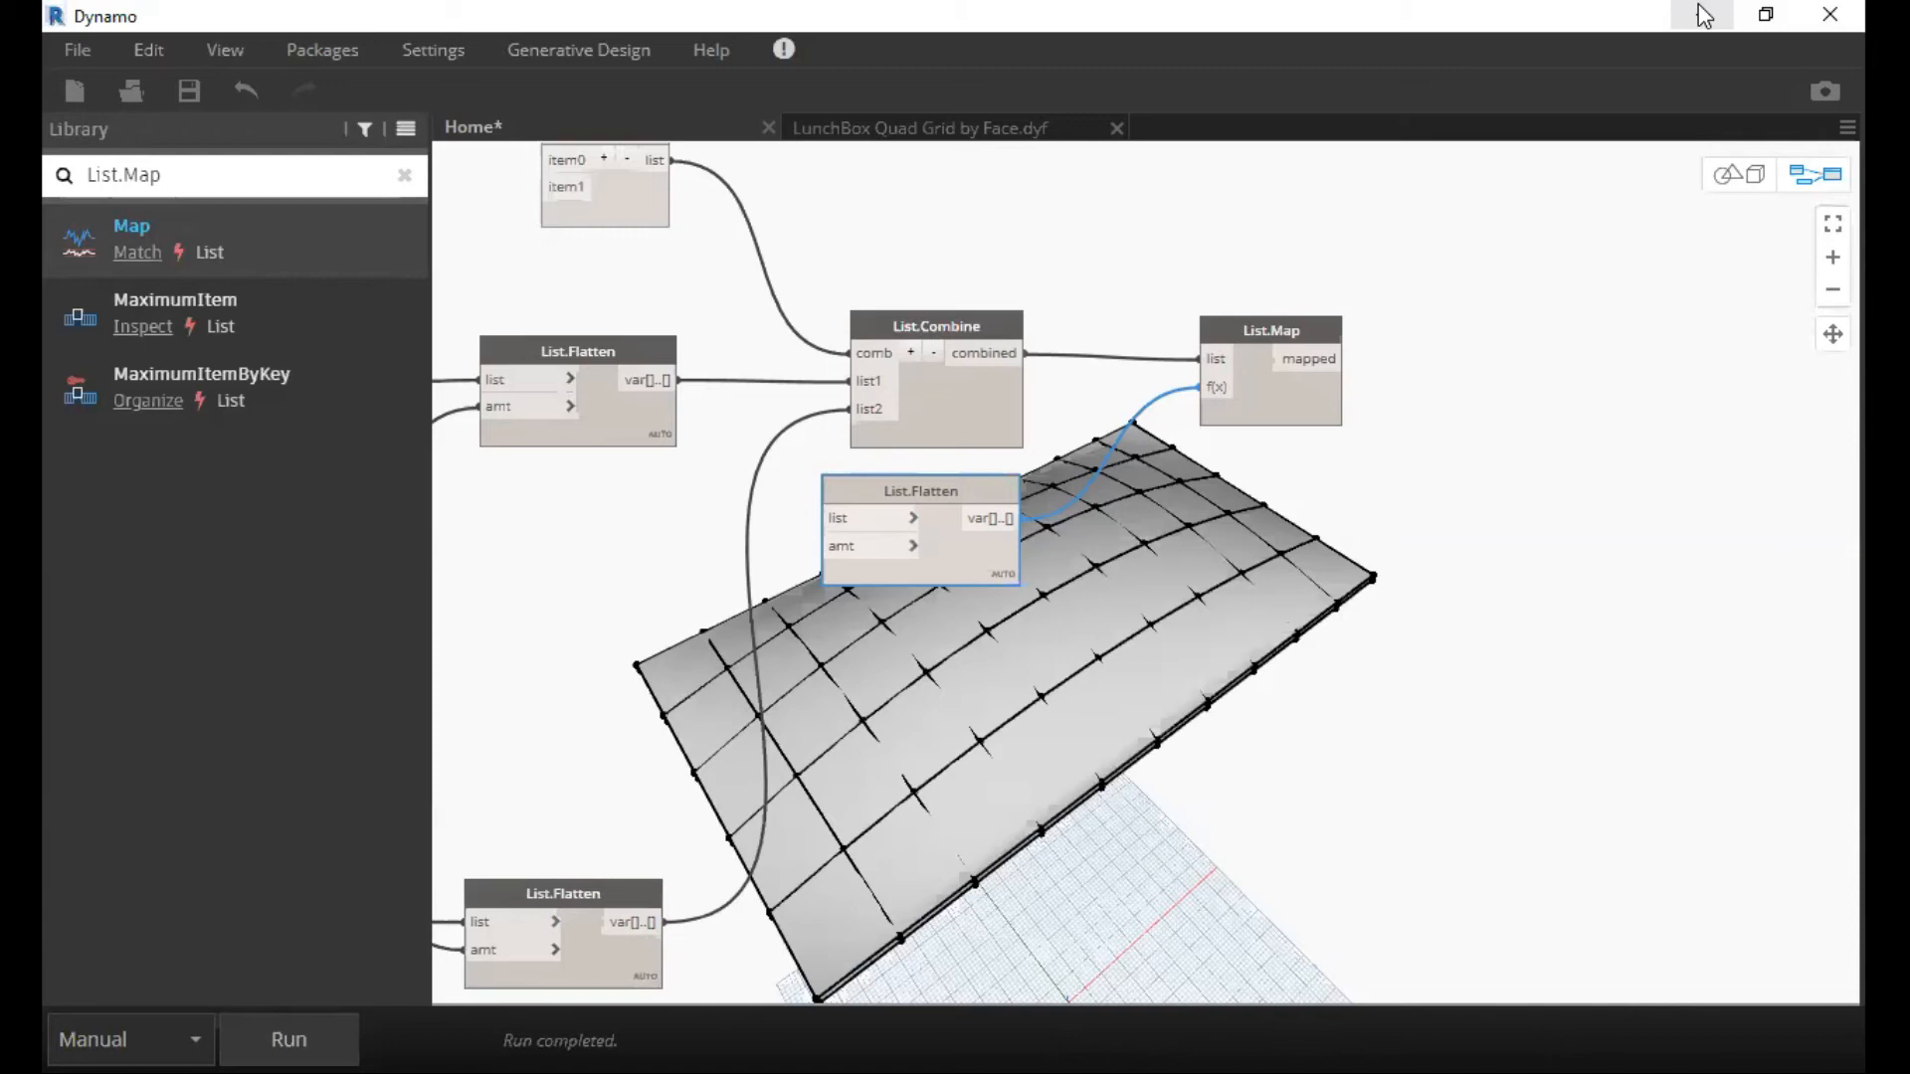
pyautogui.click(1705, 15)
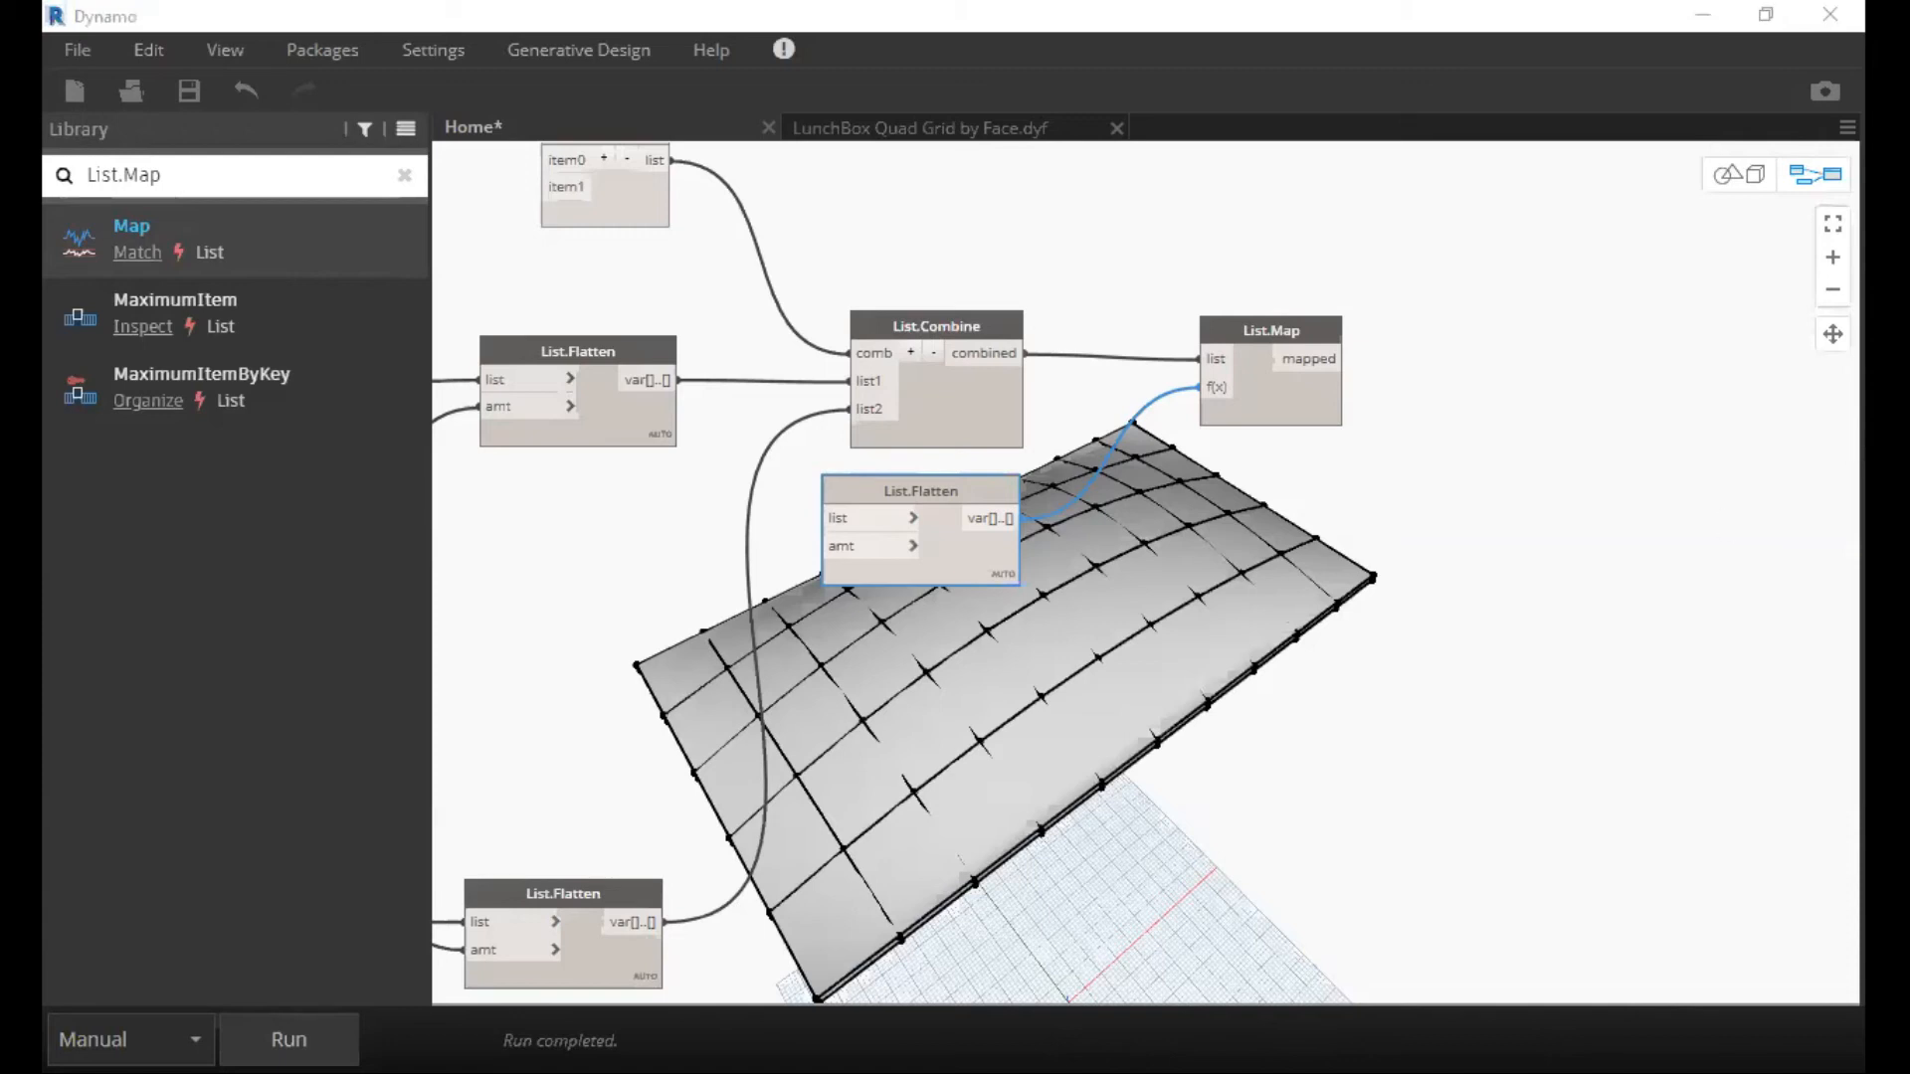
pyautogui.click(1709, 15)
pyautogui.moveTo(1268, 595); pyautogui.dragTo(1445, 482, button='middle')
pyautogui.scroll(-3, 1378, 516)
pyautogui.scroll(-3, 1500, 477)
pyautogui.scroll(3, 608, 315)
pyautogui.scroll(2, 601, 315)
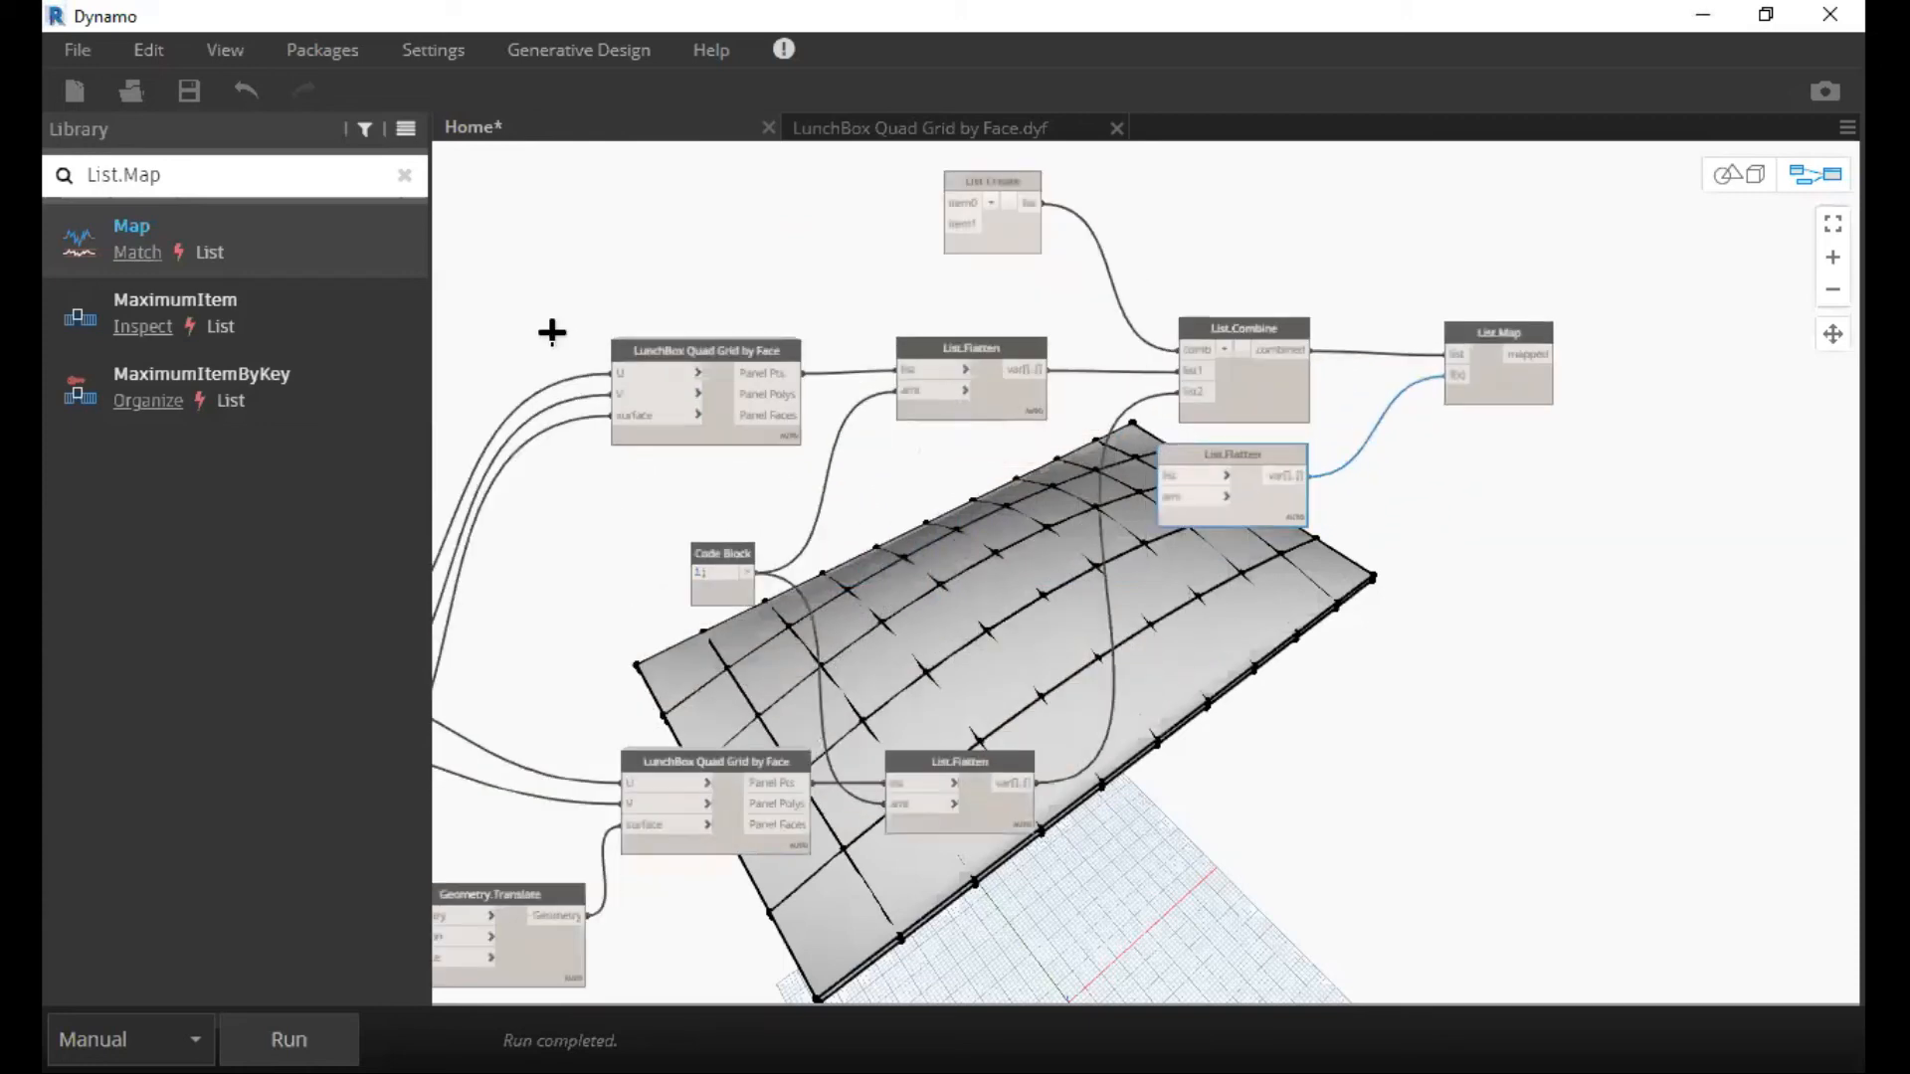
# Select the sliders, surface, quad grid and flatten nodes upstream of List.Combine and shift them away from it to open up space.
pyautogui.scroll(2, 537, 327)
pyautogui.moveTo(496, 325); pyautogui.dragTo(534, 312, button='middle')
pyautogui.moveTo(776, 414); pyautogui.dragTo(951, 341, button='middle')
pyautogui.scroll(-1, 1181, 401)
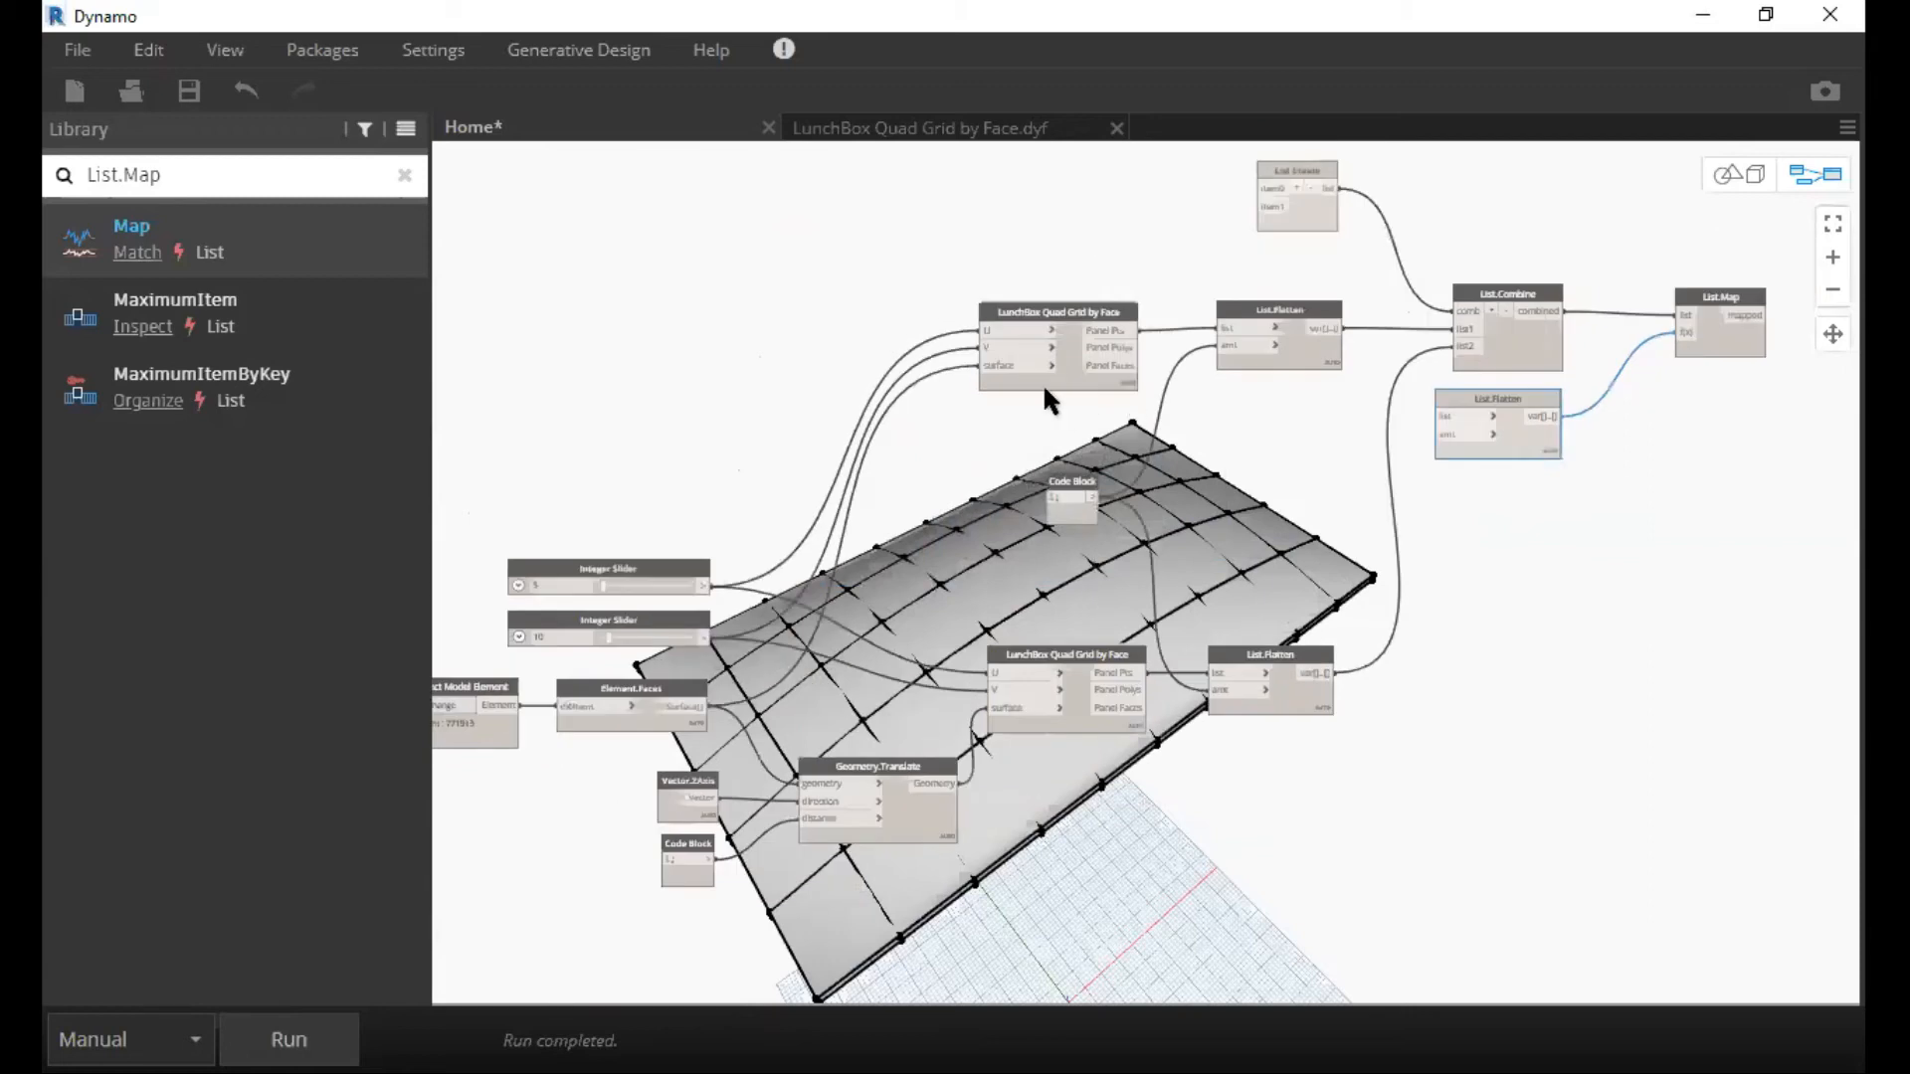
pyautogui.moveTo(1408, 418); pyautogui.dragTo(995, 434)
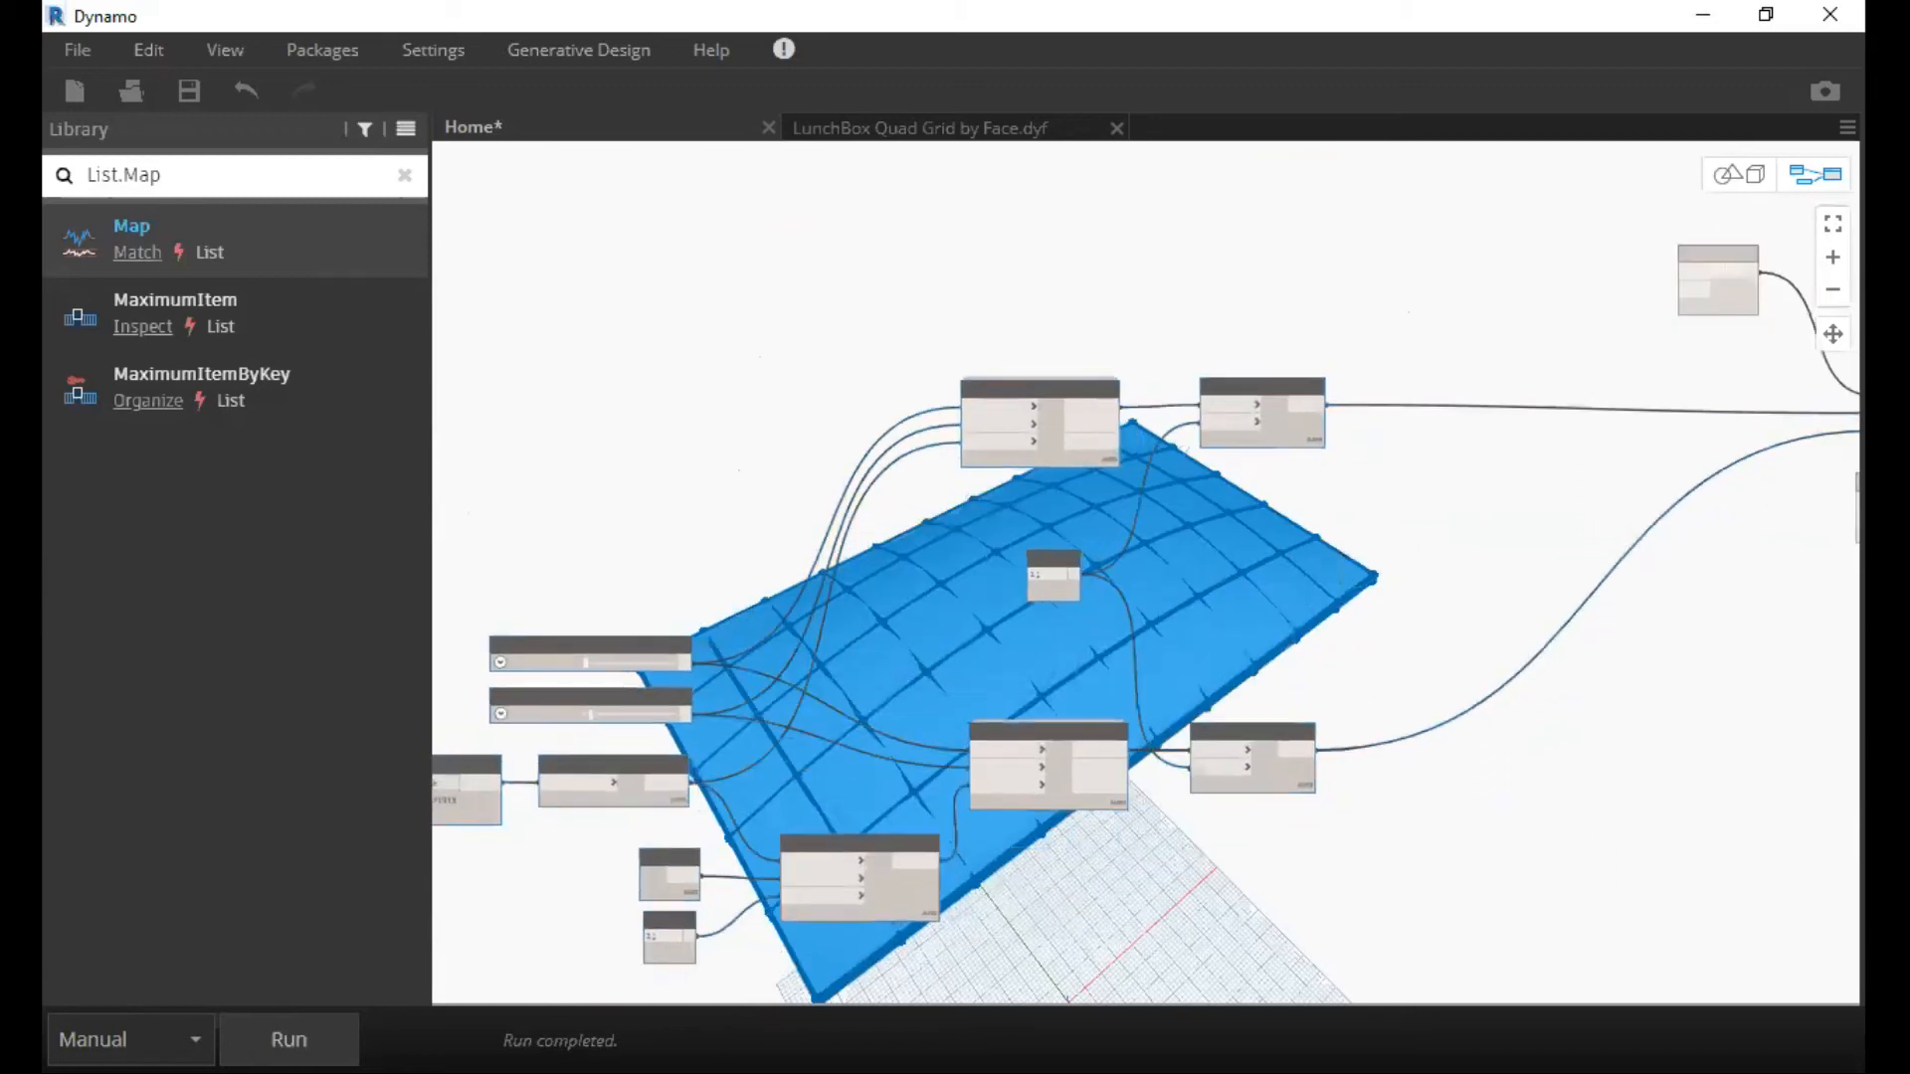
pyautogui.click(1387, 546)
pyautogui.scroll(-3, 1387, 546)
pyautogui.moveTo(1691, 534); pyautogui.dragTo(1164, 531, button='middle')
pyautogui.scroll(3, 1164, 531)
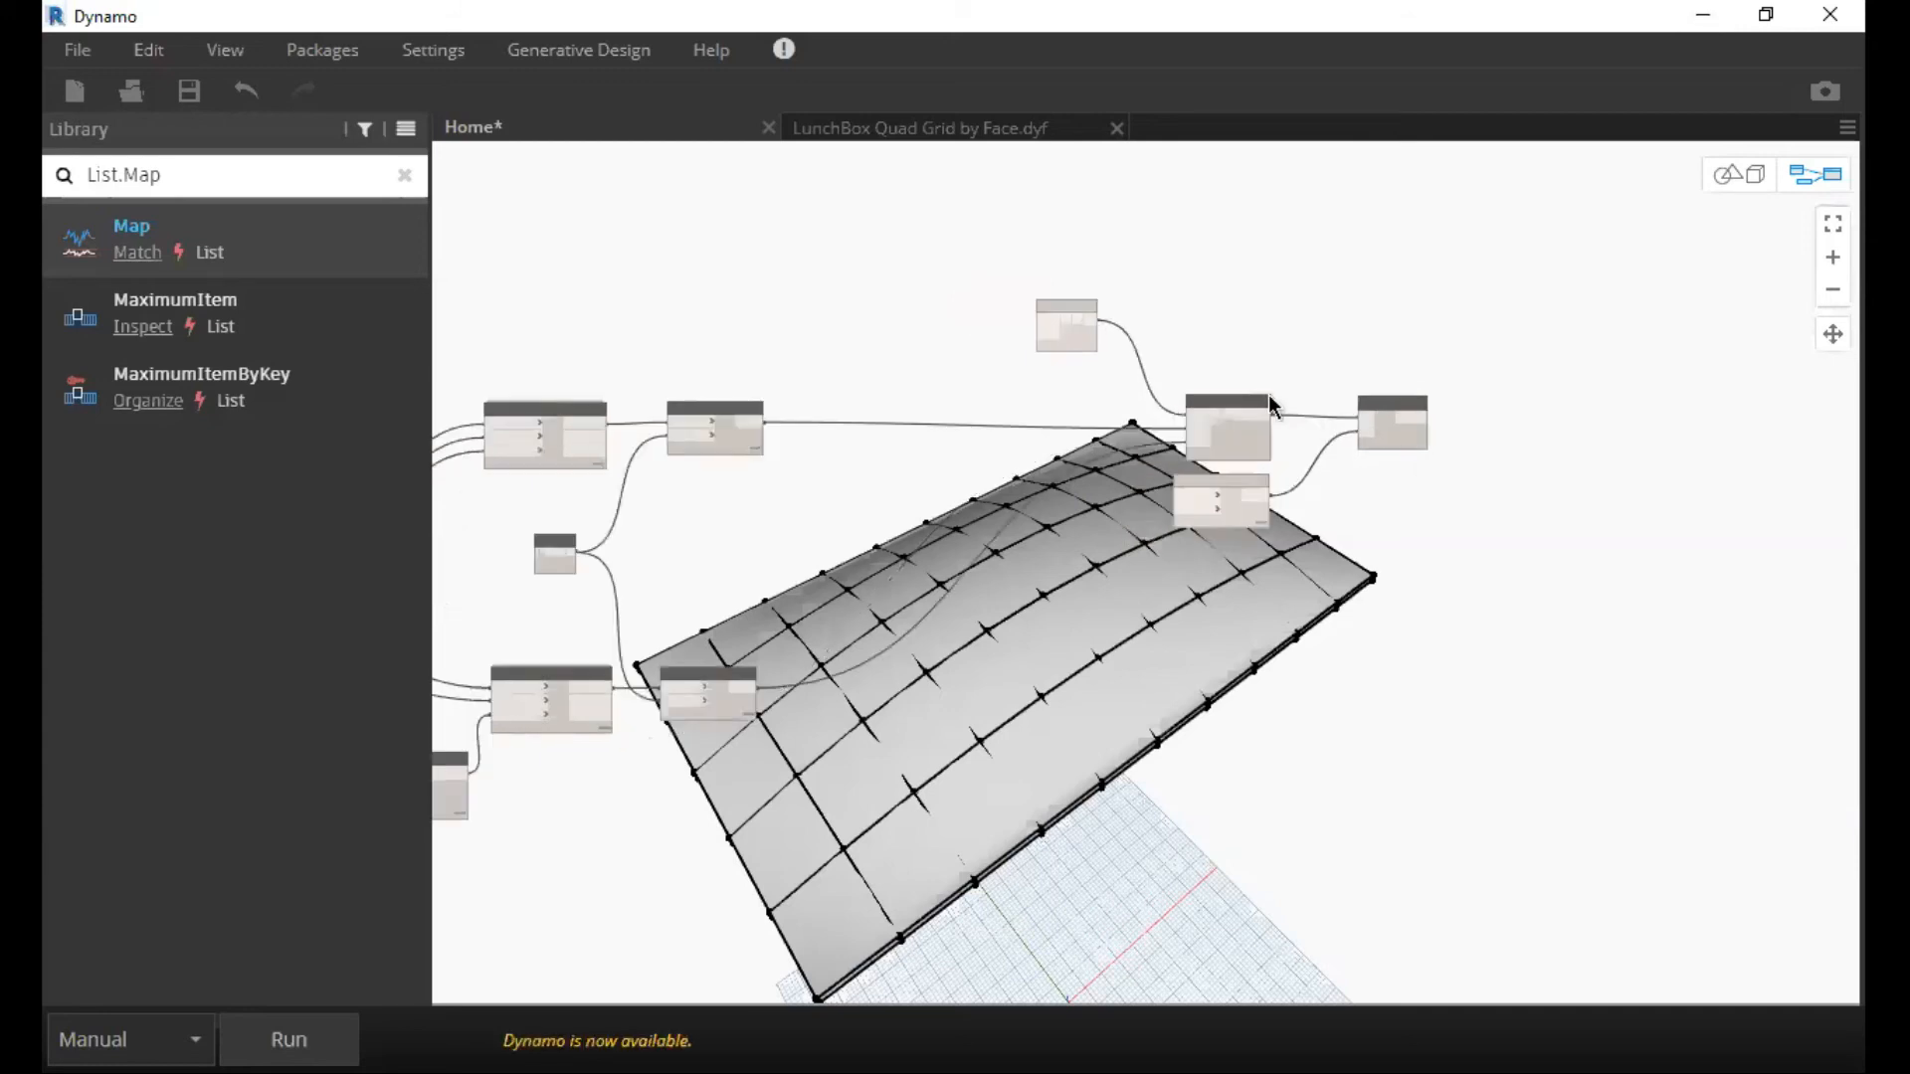
# Find Family Types in the node library and add it to the graph next to List.Map.
pyautogui.scroll(5, 1263, 396)
pyautogui.moveTo(1358, 388); pyautogui.dragTo(1379, 415, button='middle')
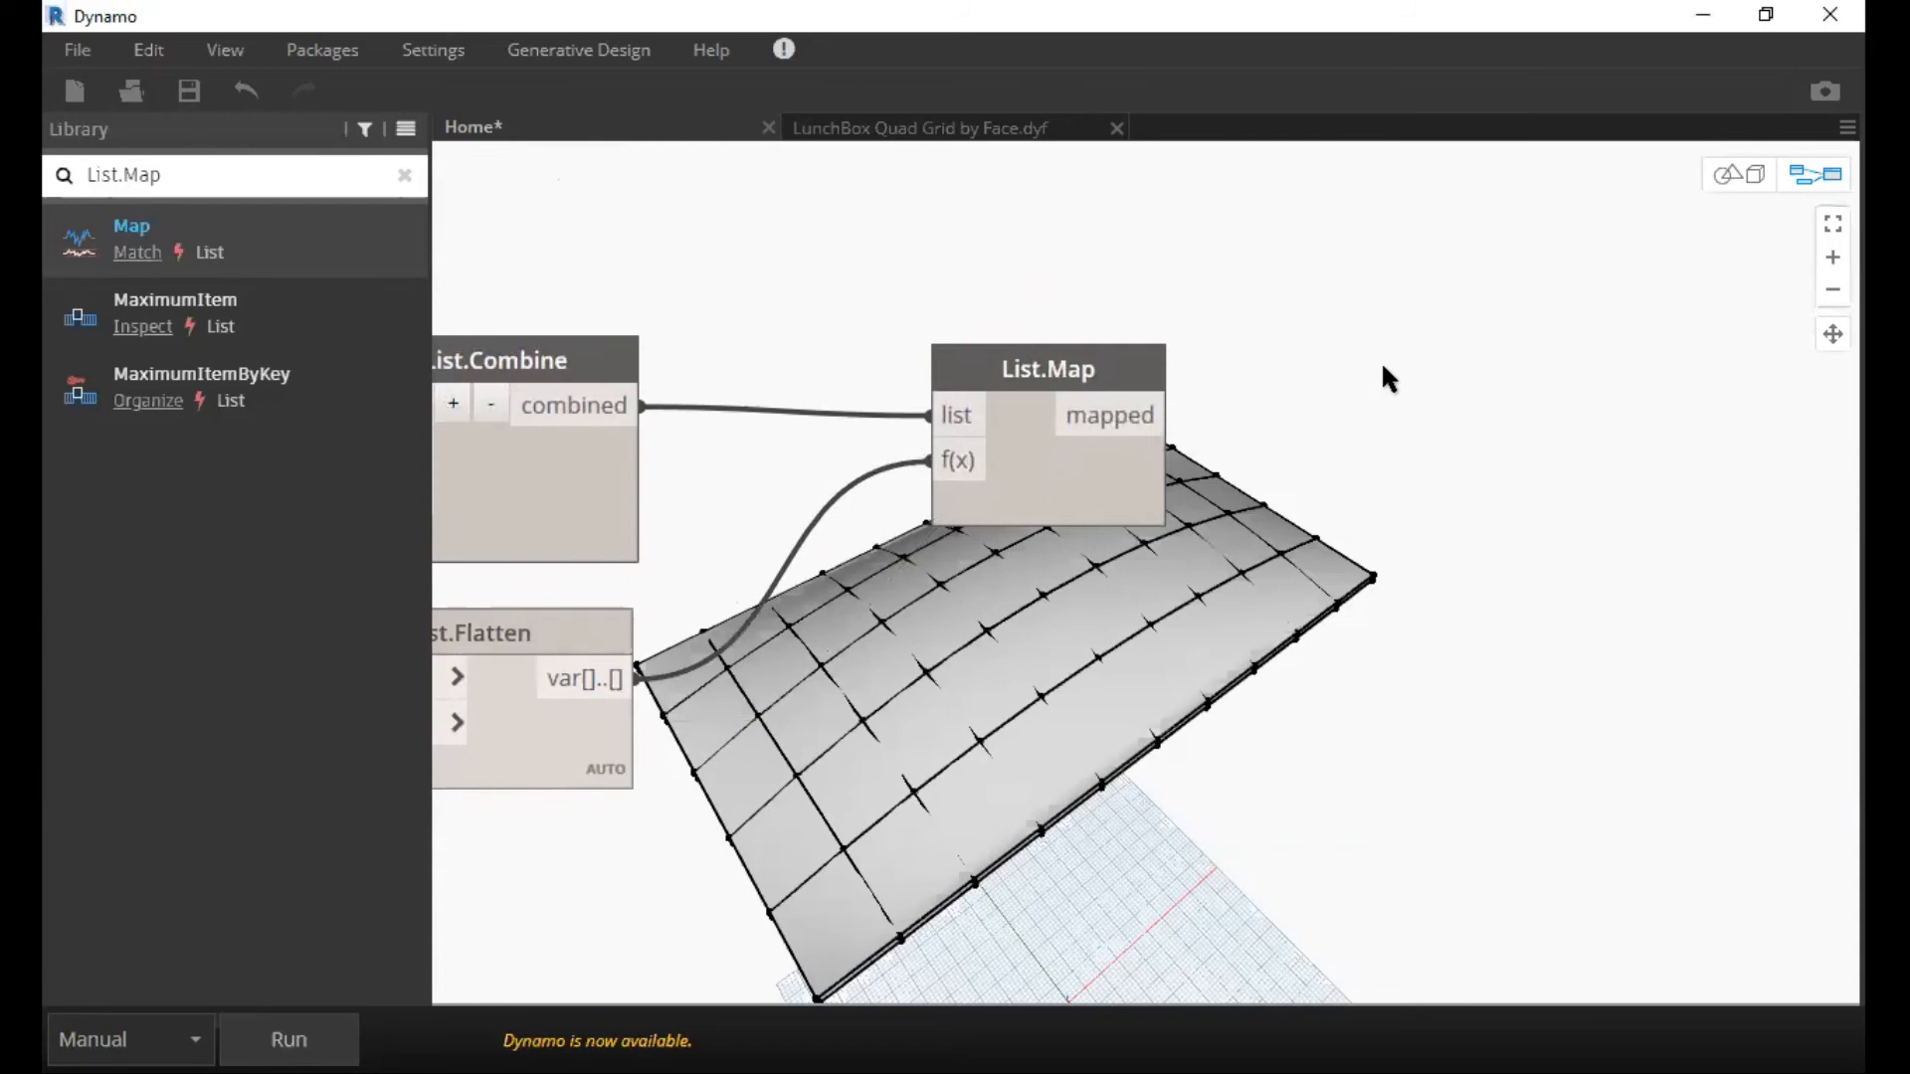
pyautogui.scroll(3, 1369, 324)
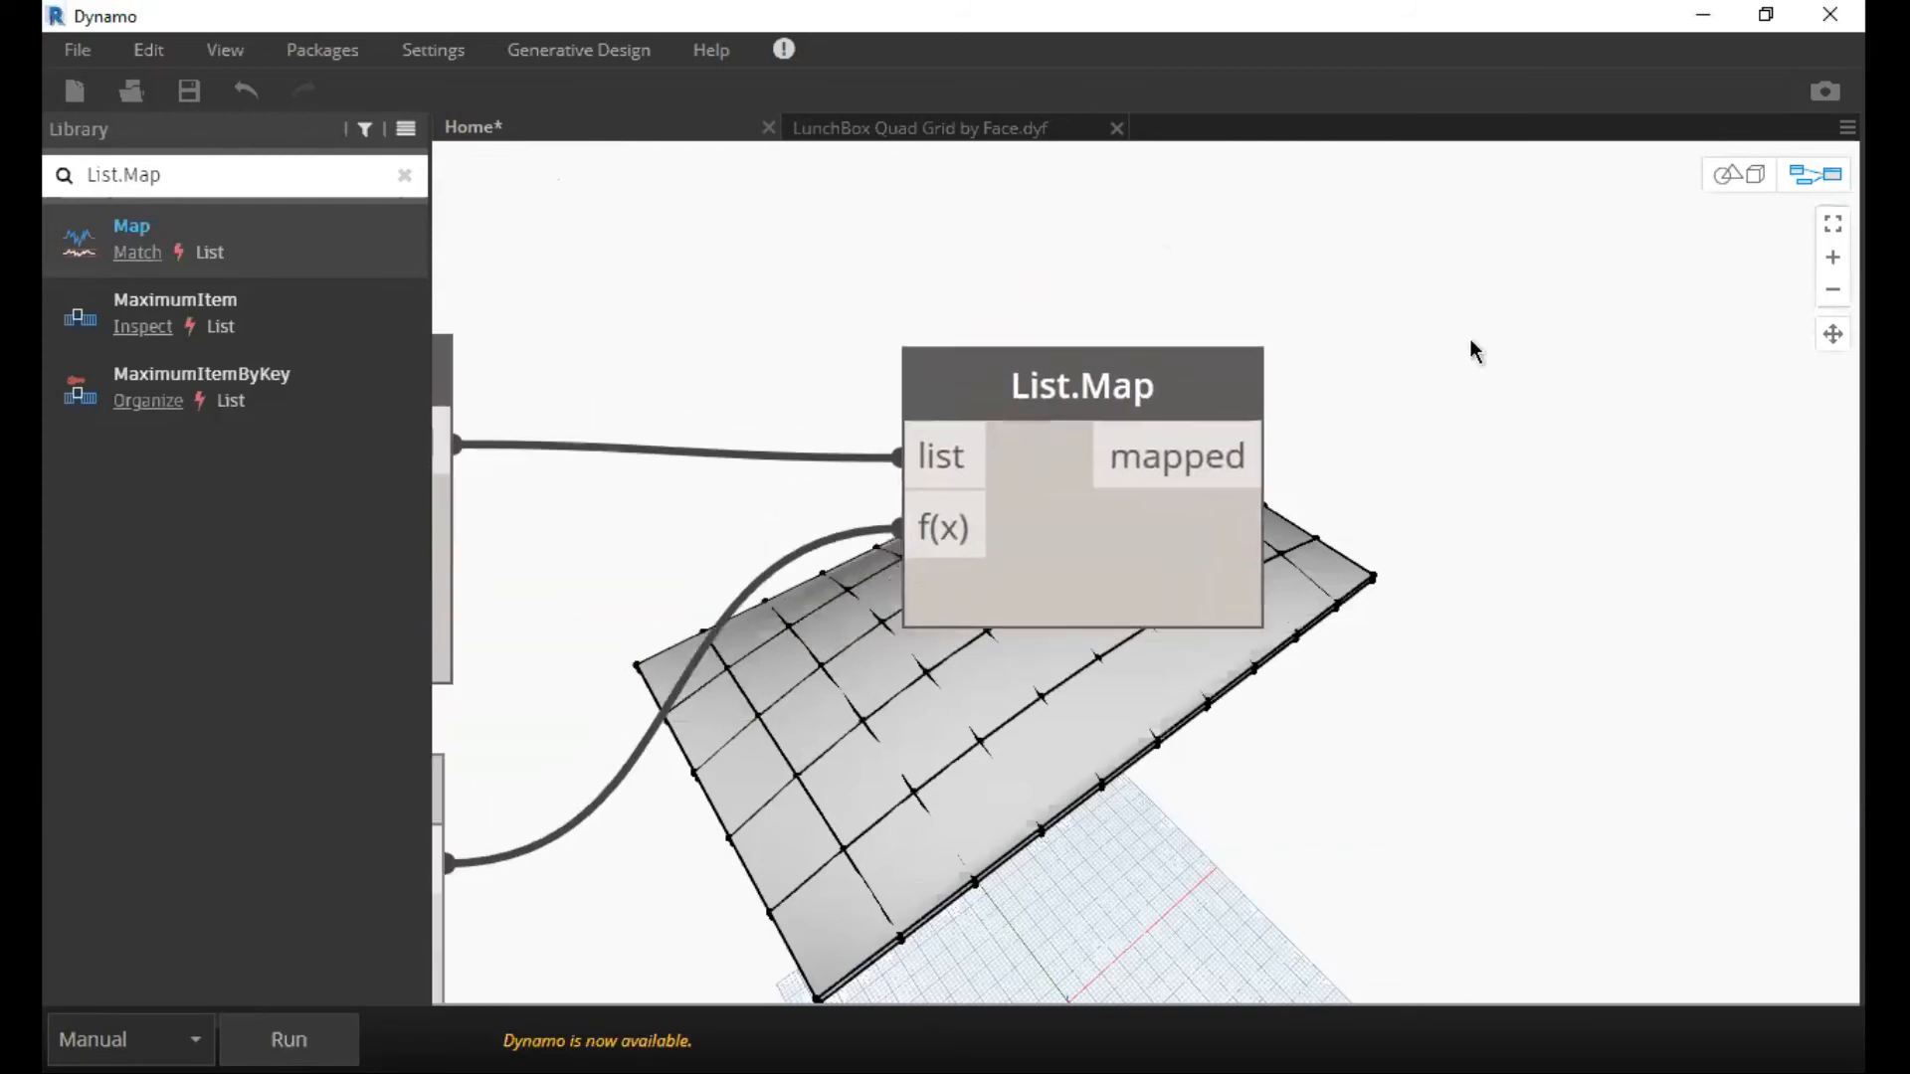
pyautogui.click(1333, 360)
pyautogui.moveTo(1520, 391); pyautogui.dragTo(1207, 363, button='middle')
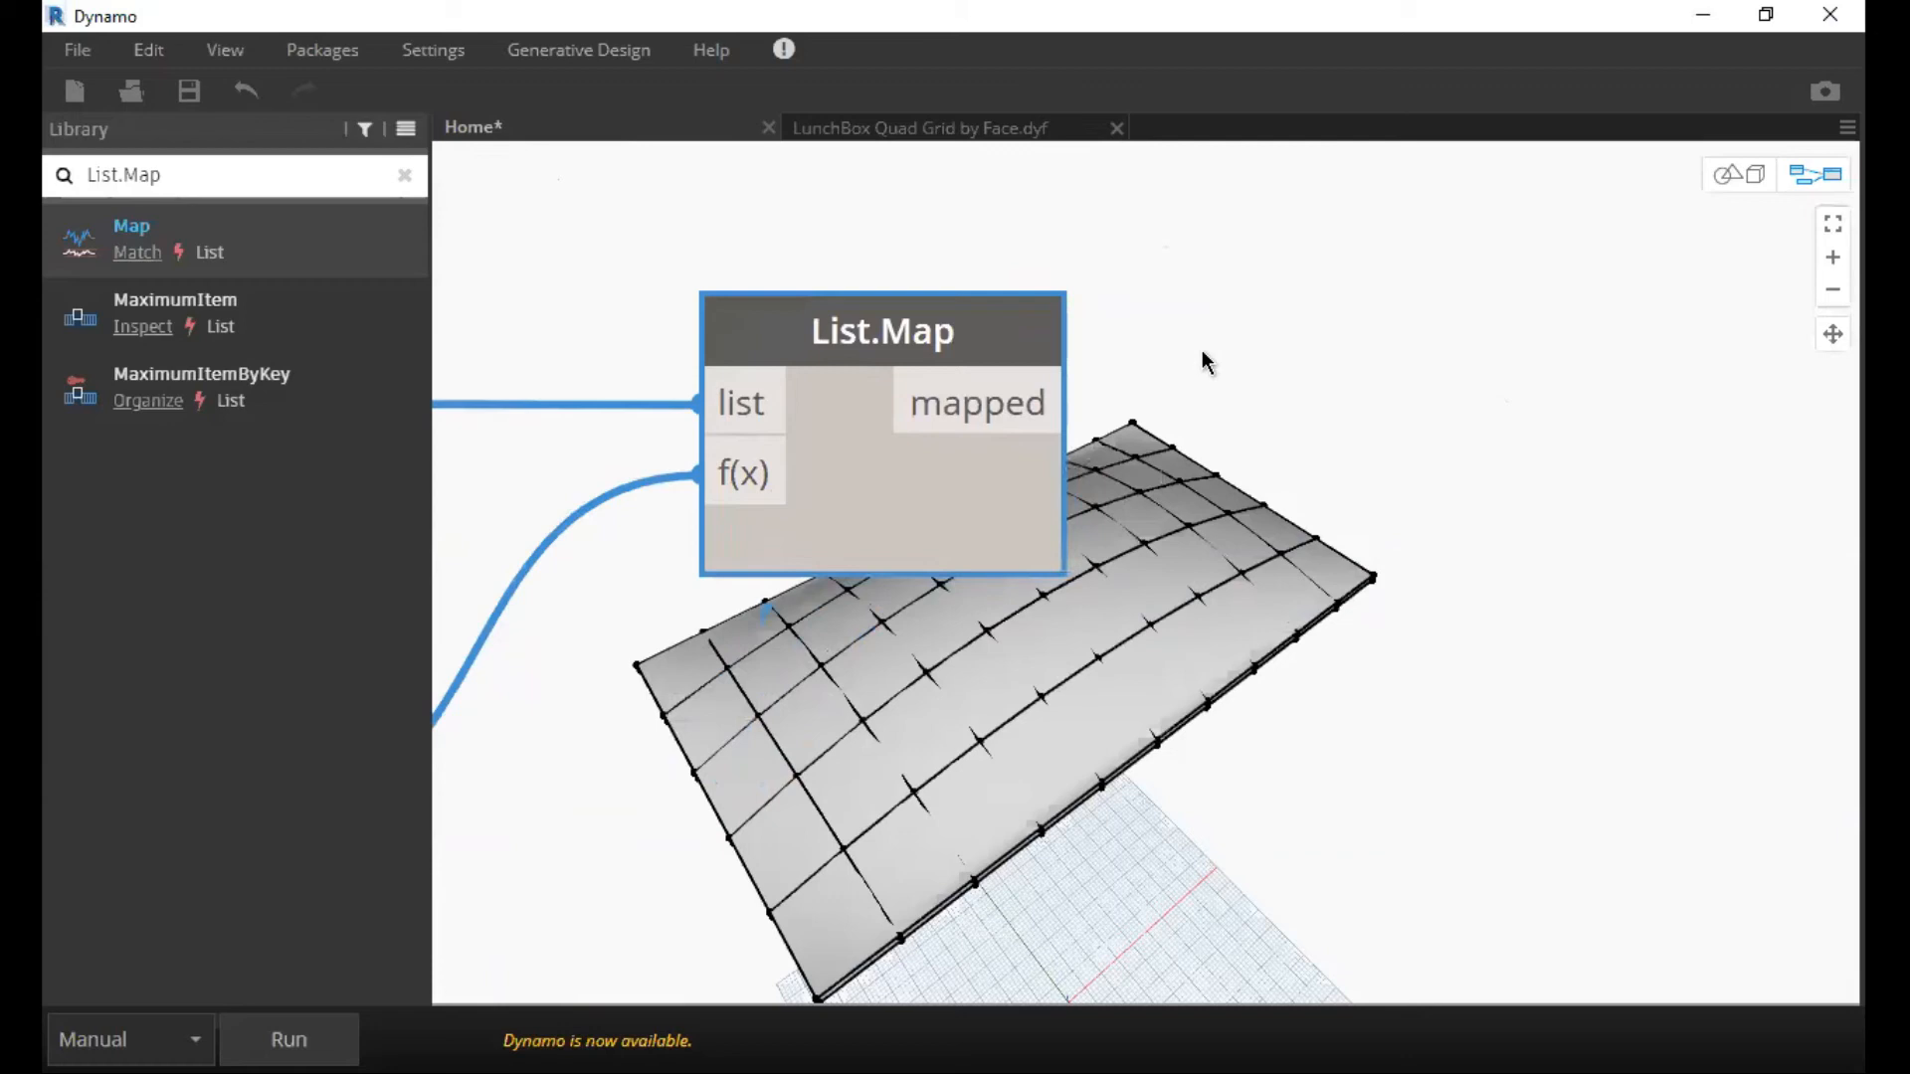
pyautogui.tripleClick(348, 174)
pyautogui.press('BackSpace')
pyautogui.write('Famil')
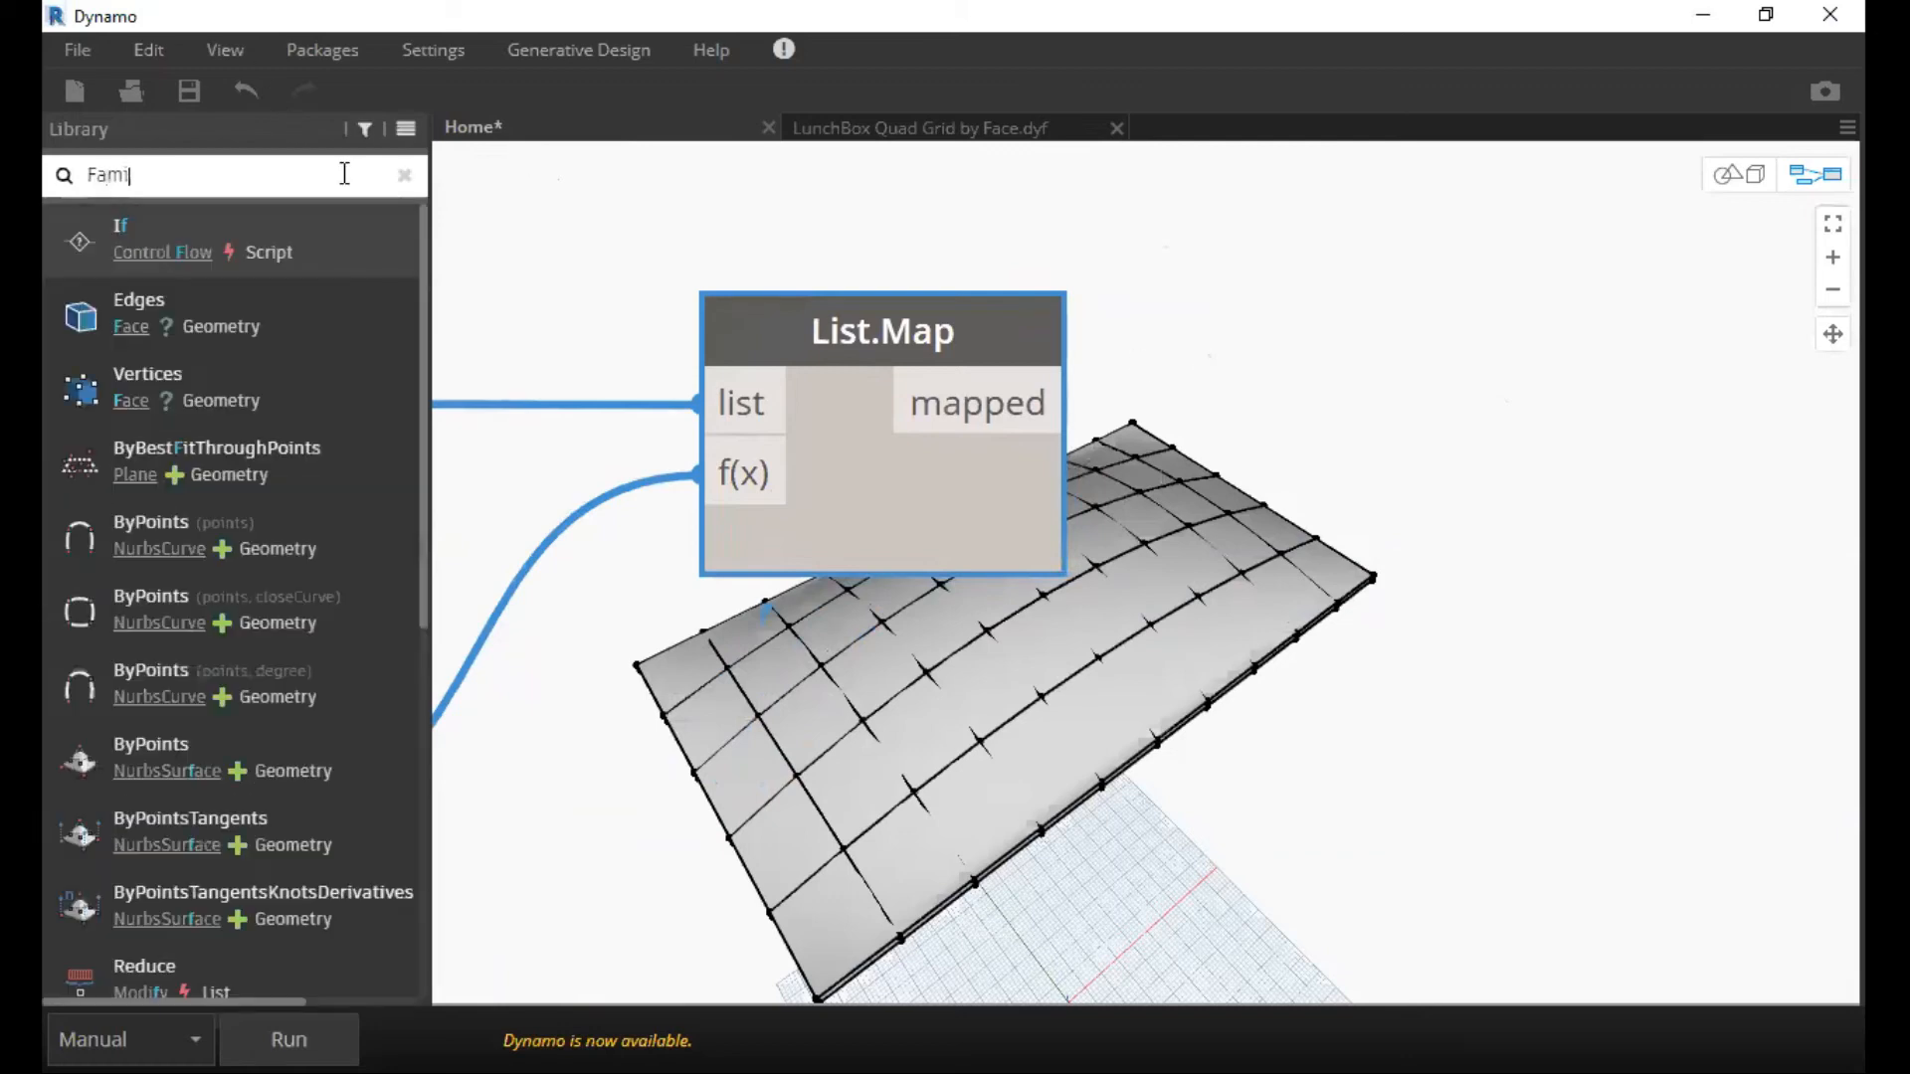
pyautogui.write('y Type')
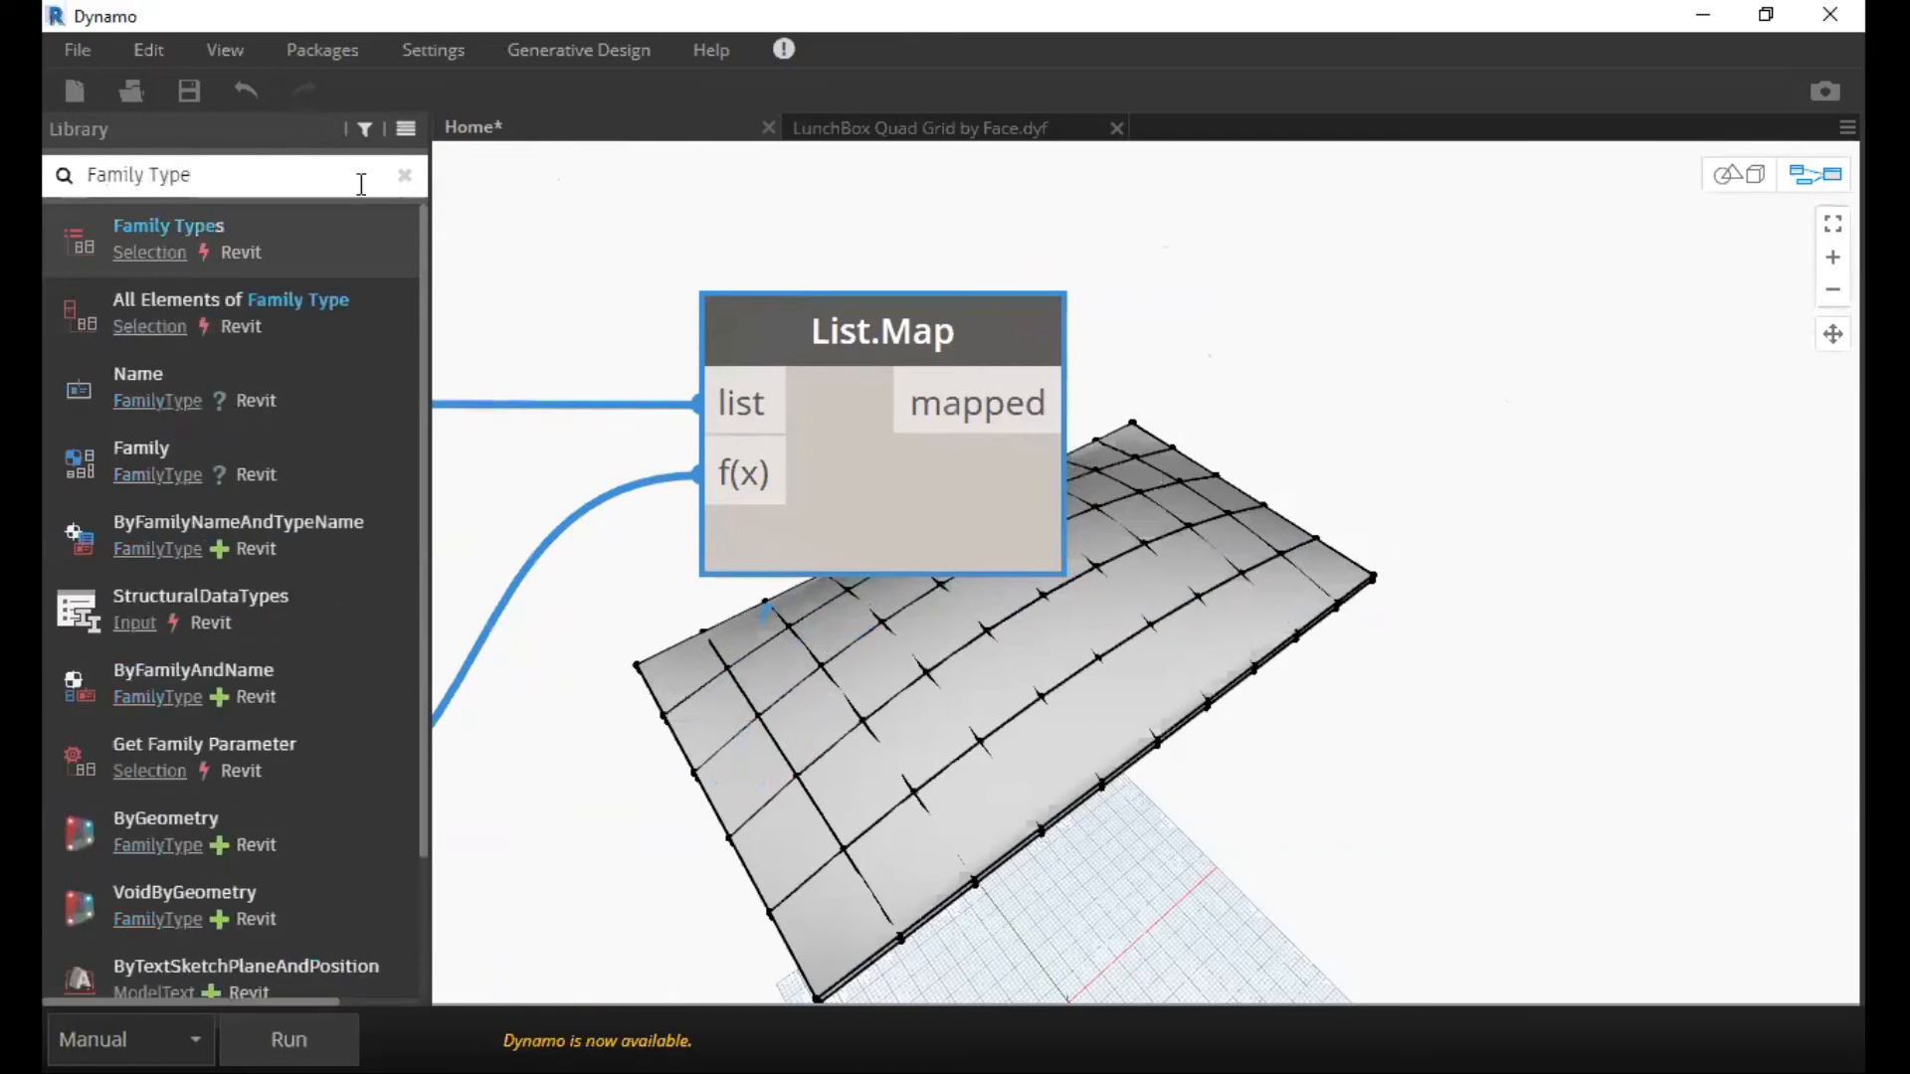
pyautogui.click(256, 230)
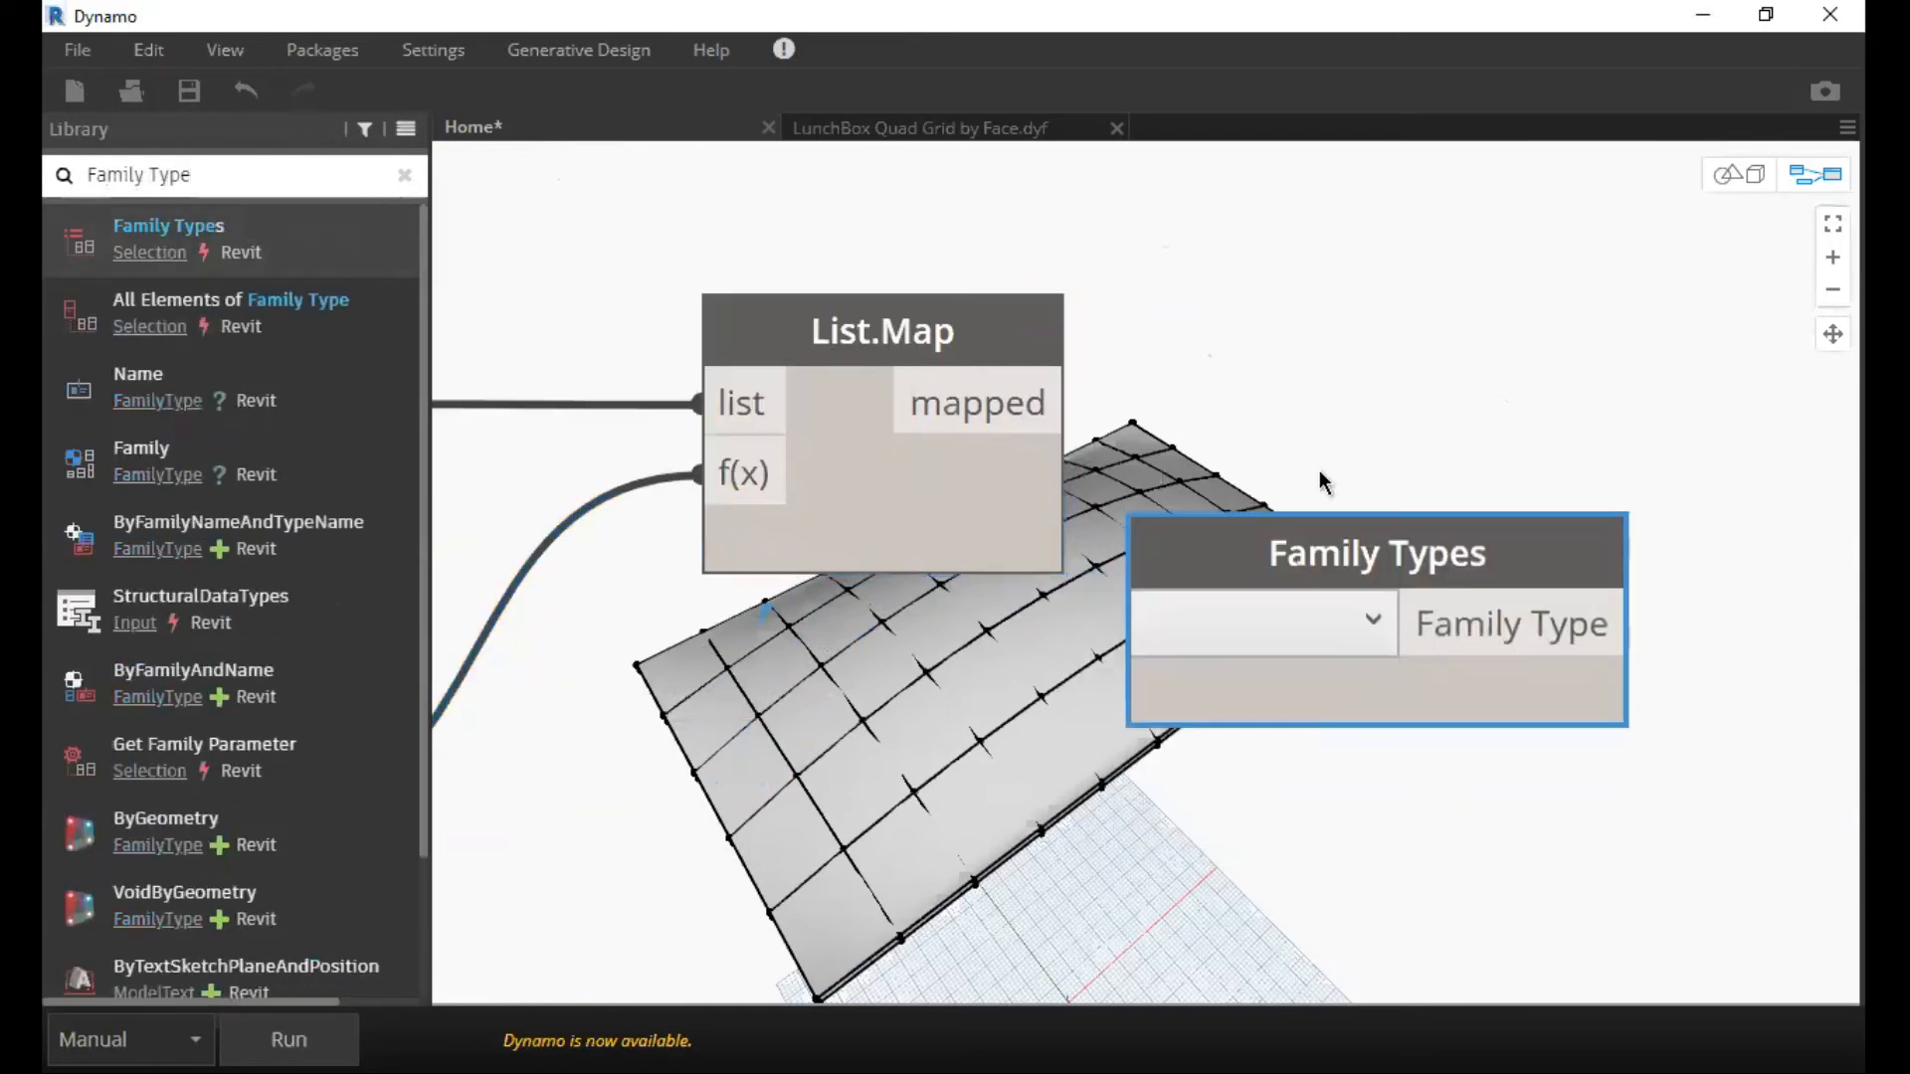
# Set the Family Types node to the Solar3:Solar3 family type.
pyautogui.click(1387, 493)
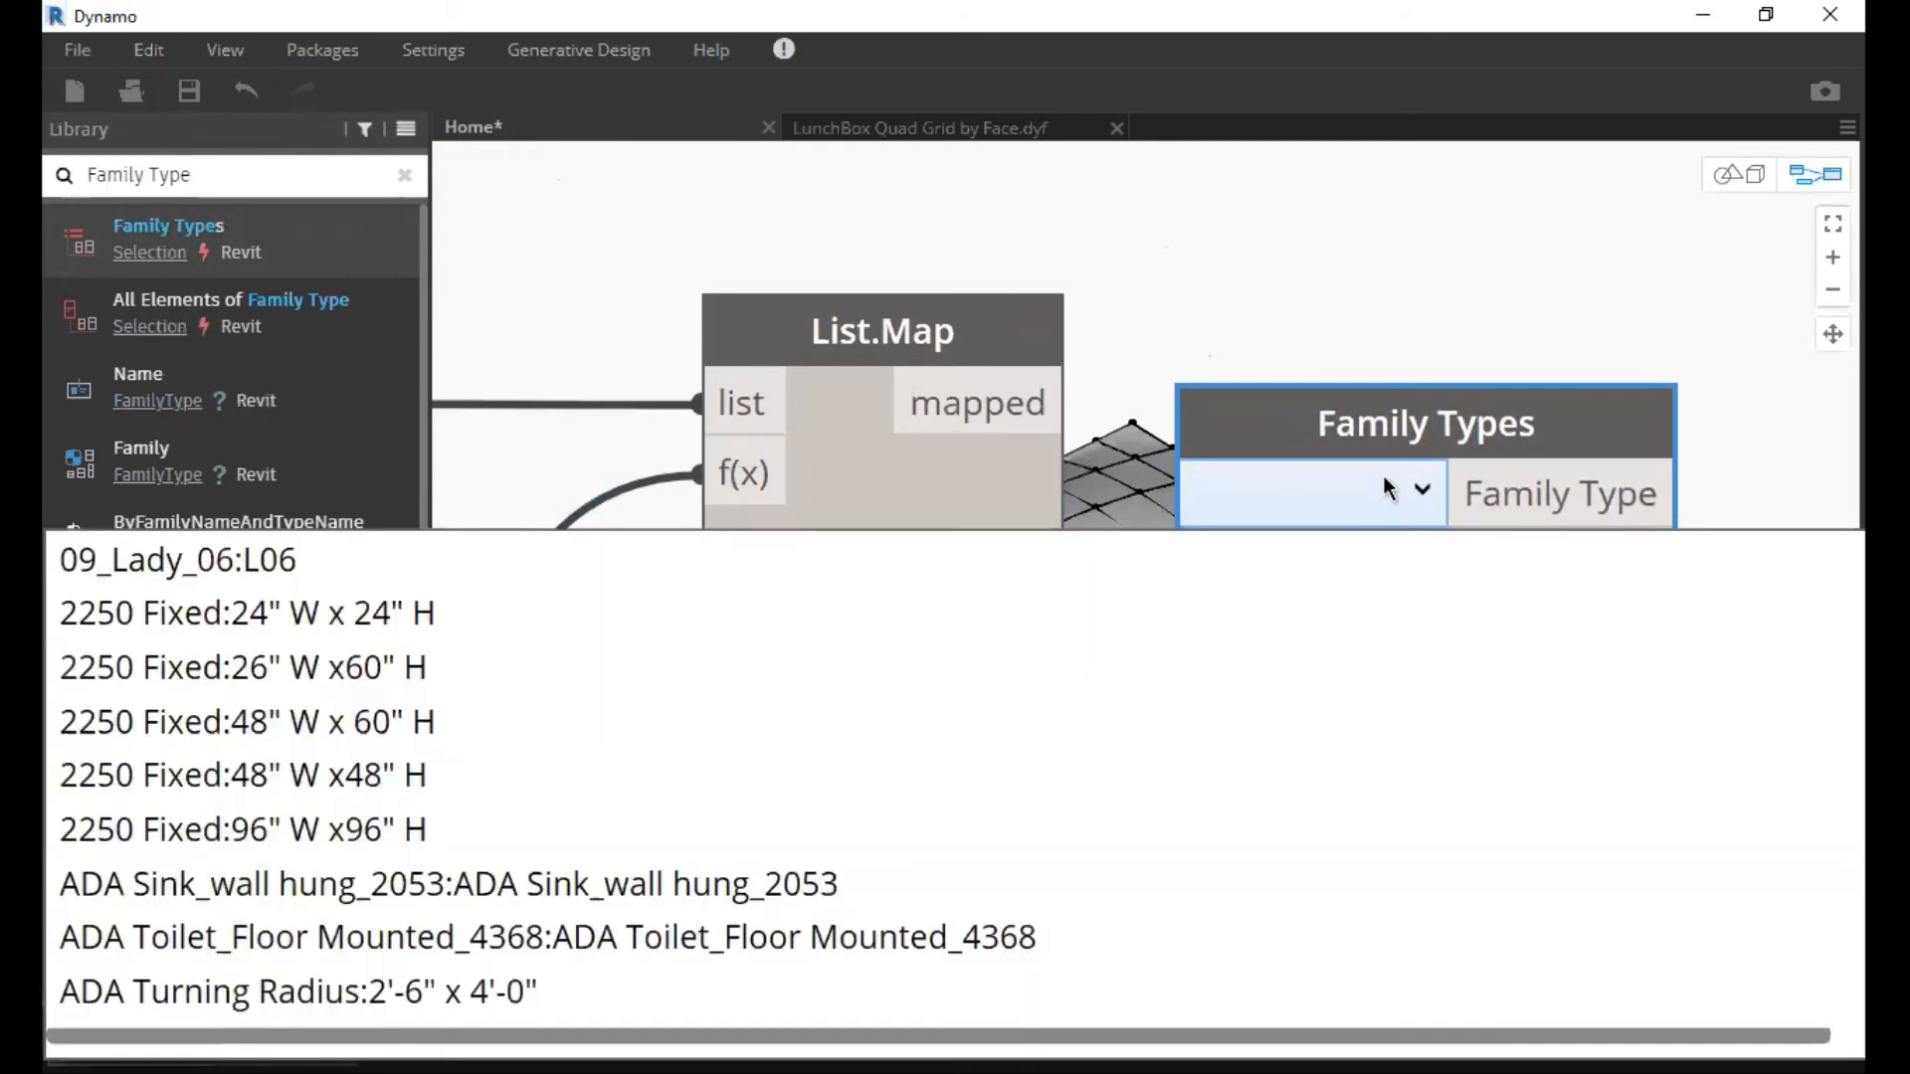
pyautogui.click(1433, 340)
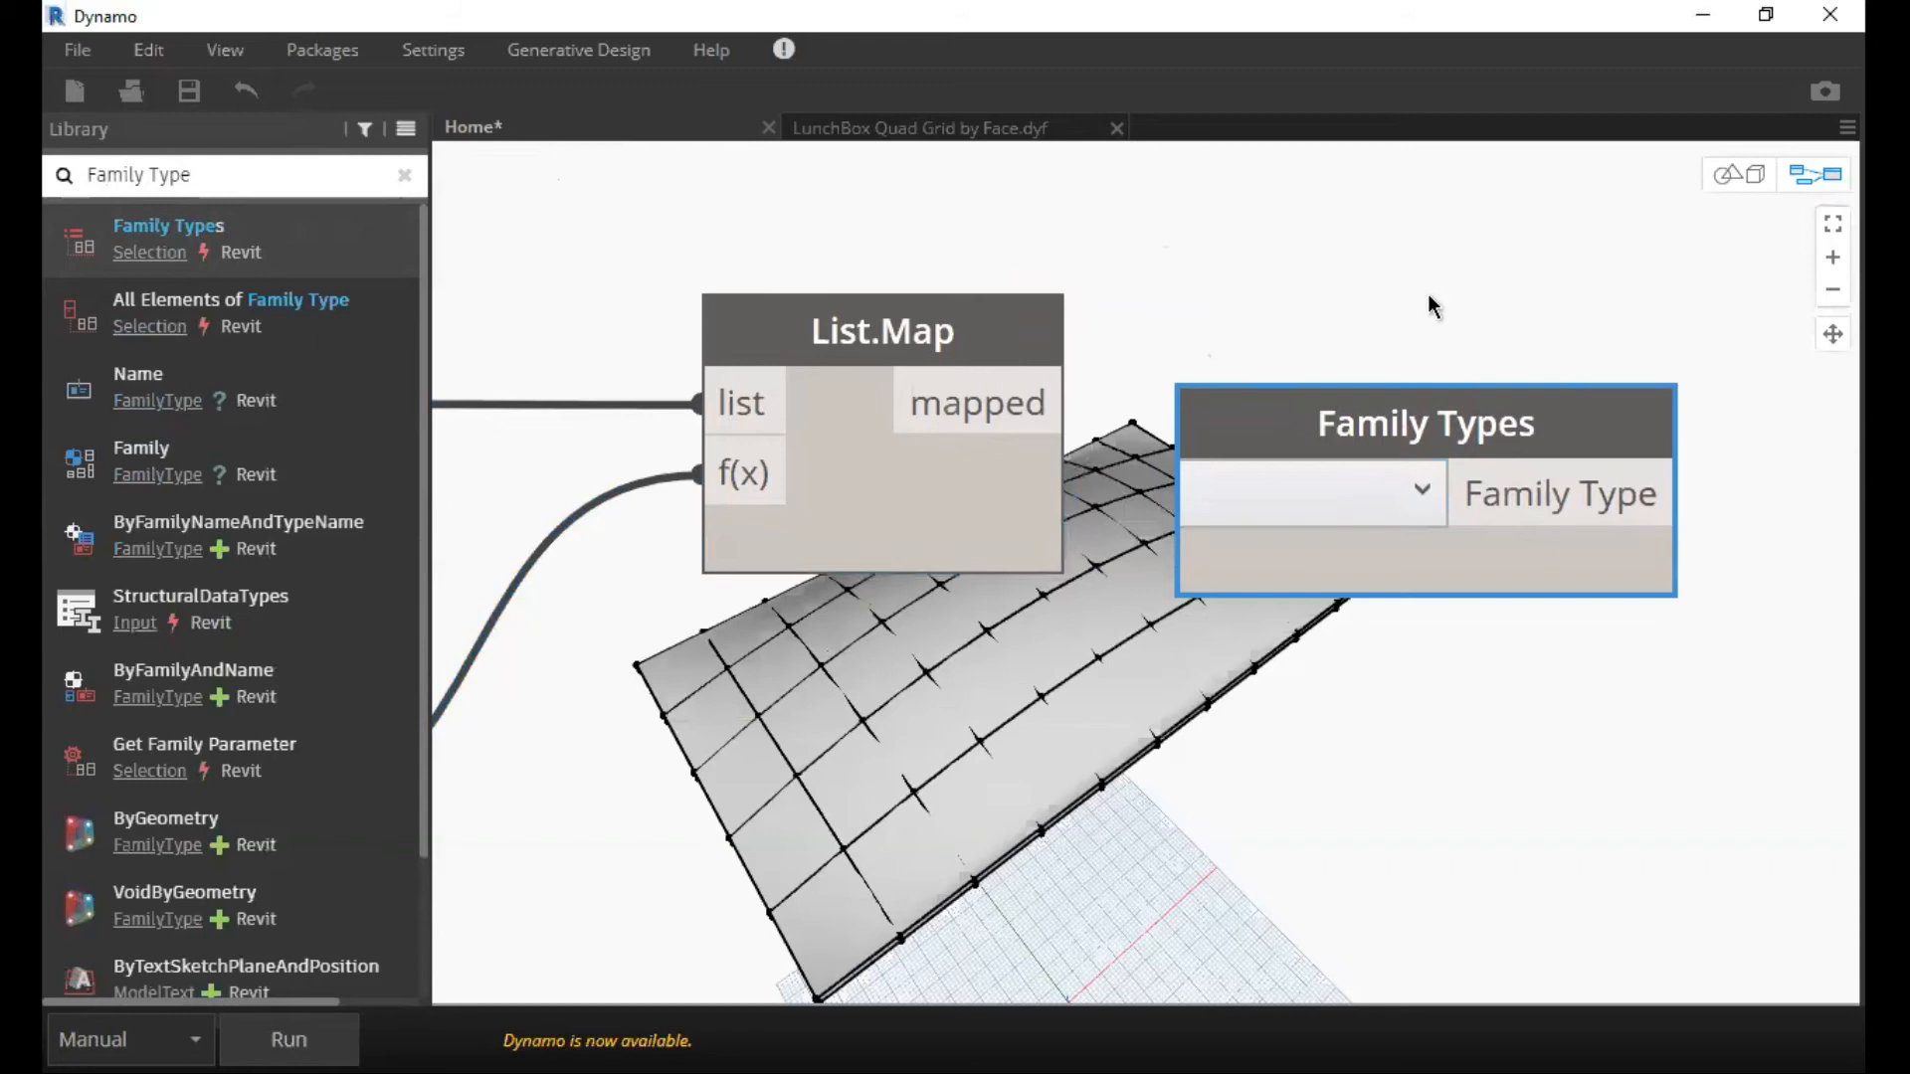
pyautogui.scroll(-6, 1429, 295)
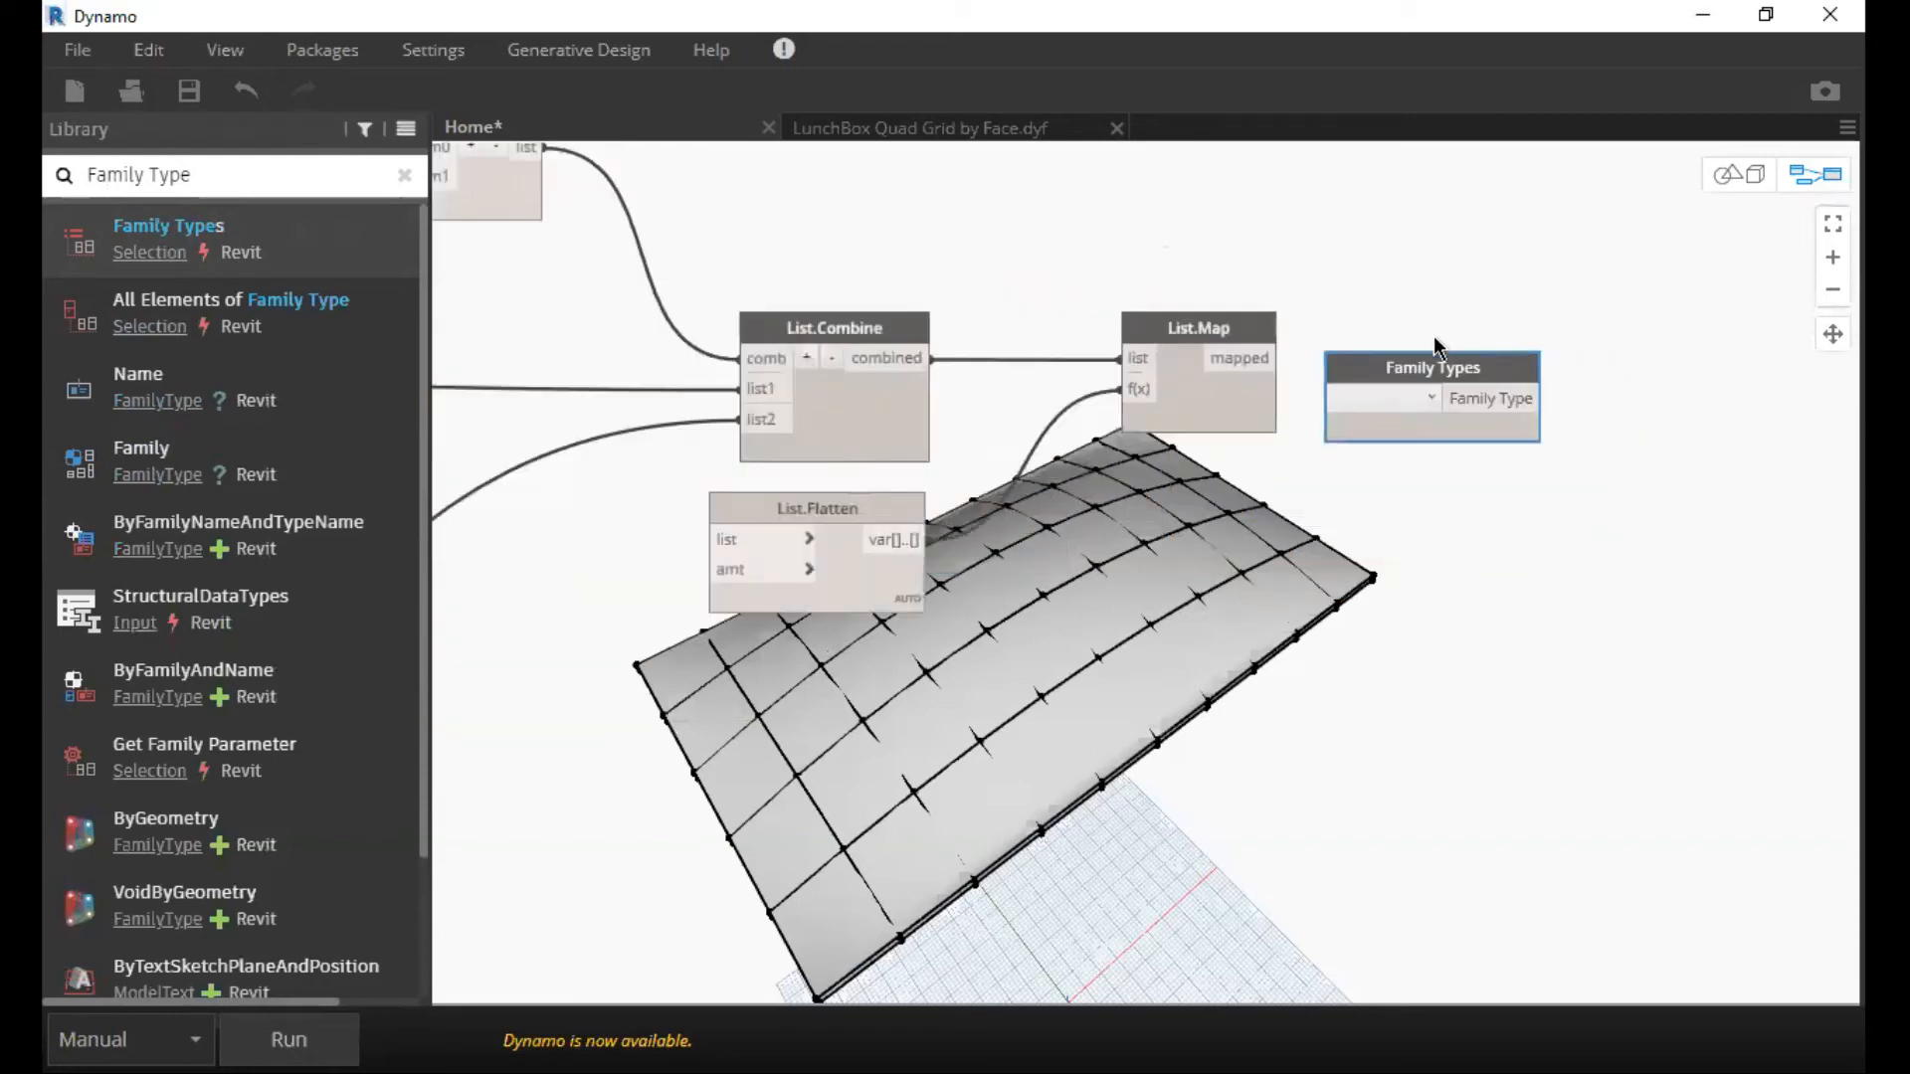
pyautogui.scroll(3, 1425, 393)
pyautogui.click(1425, 388)
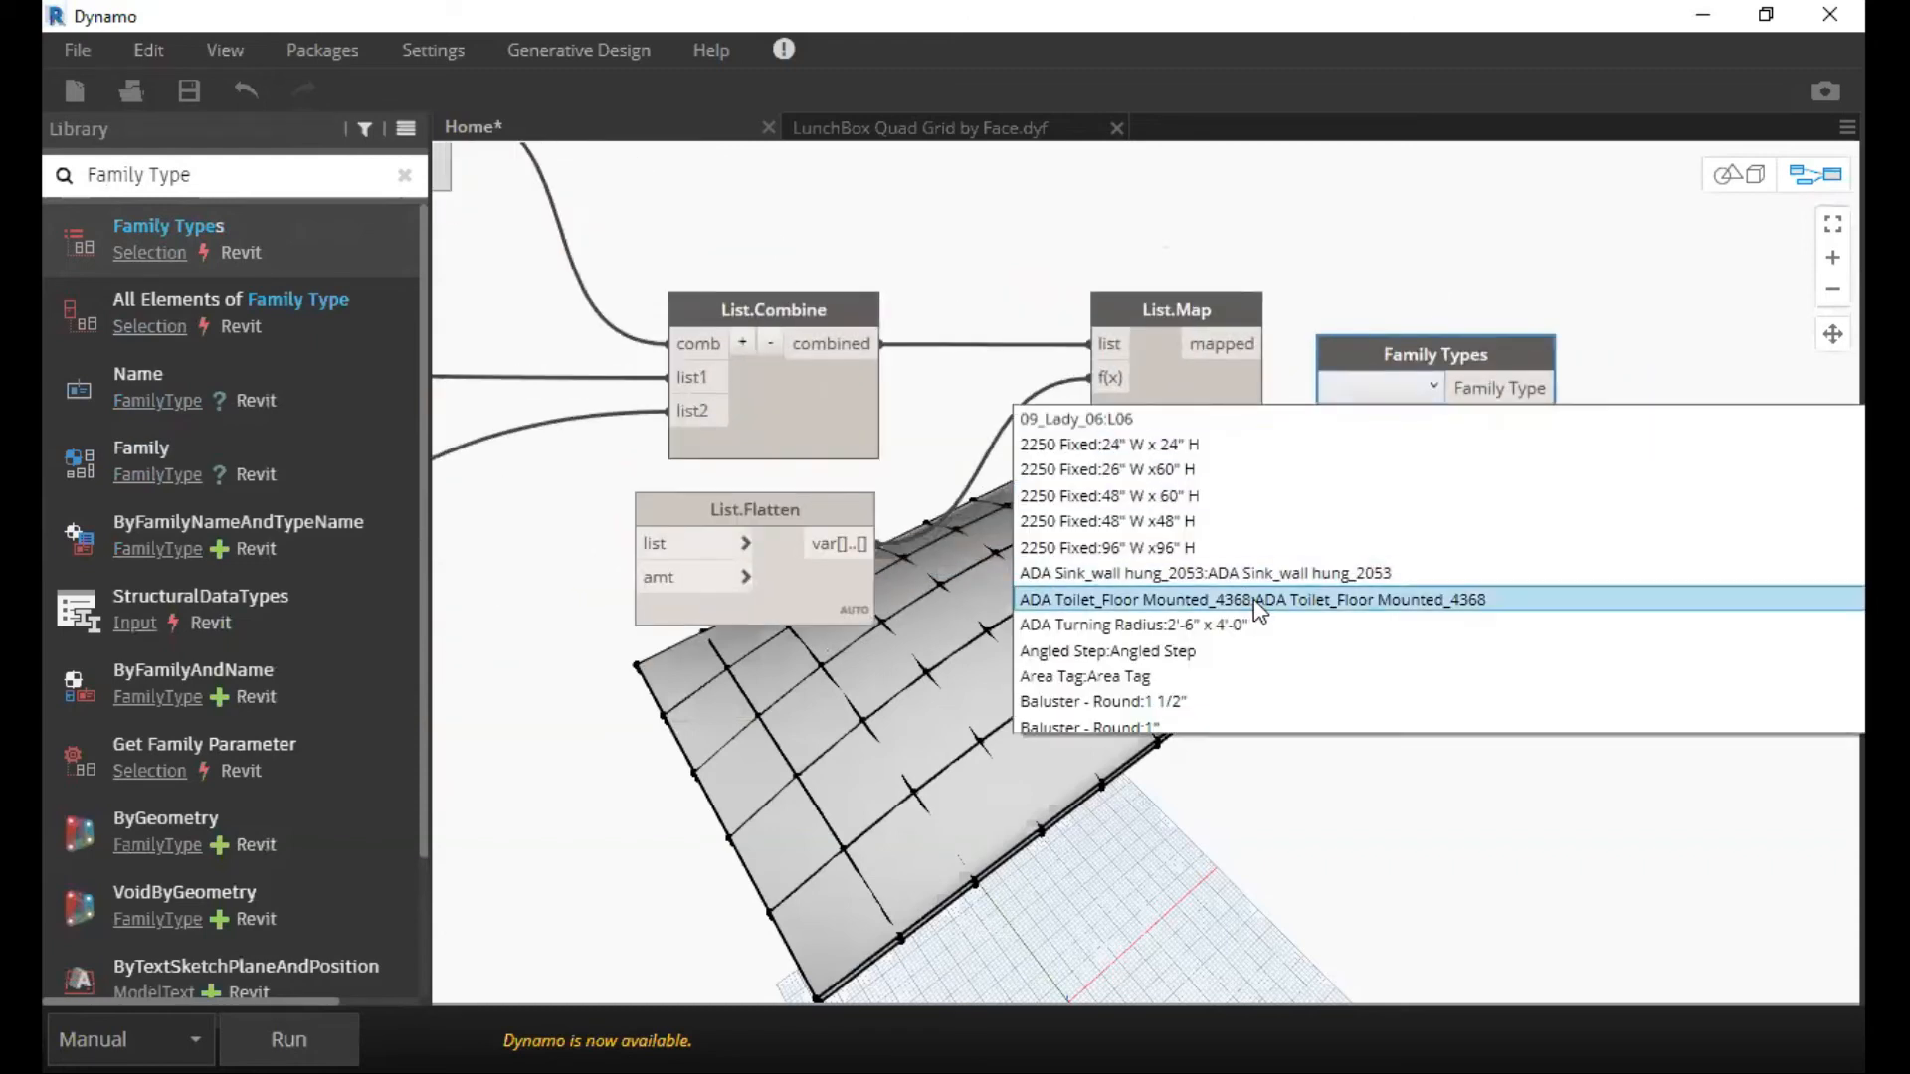
pyautogui.scroll(-15, 1255, 605)
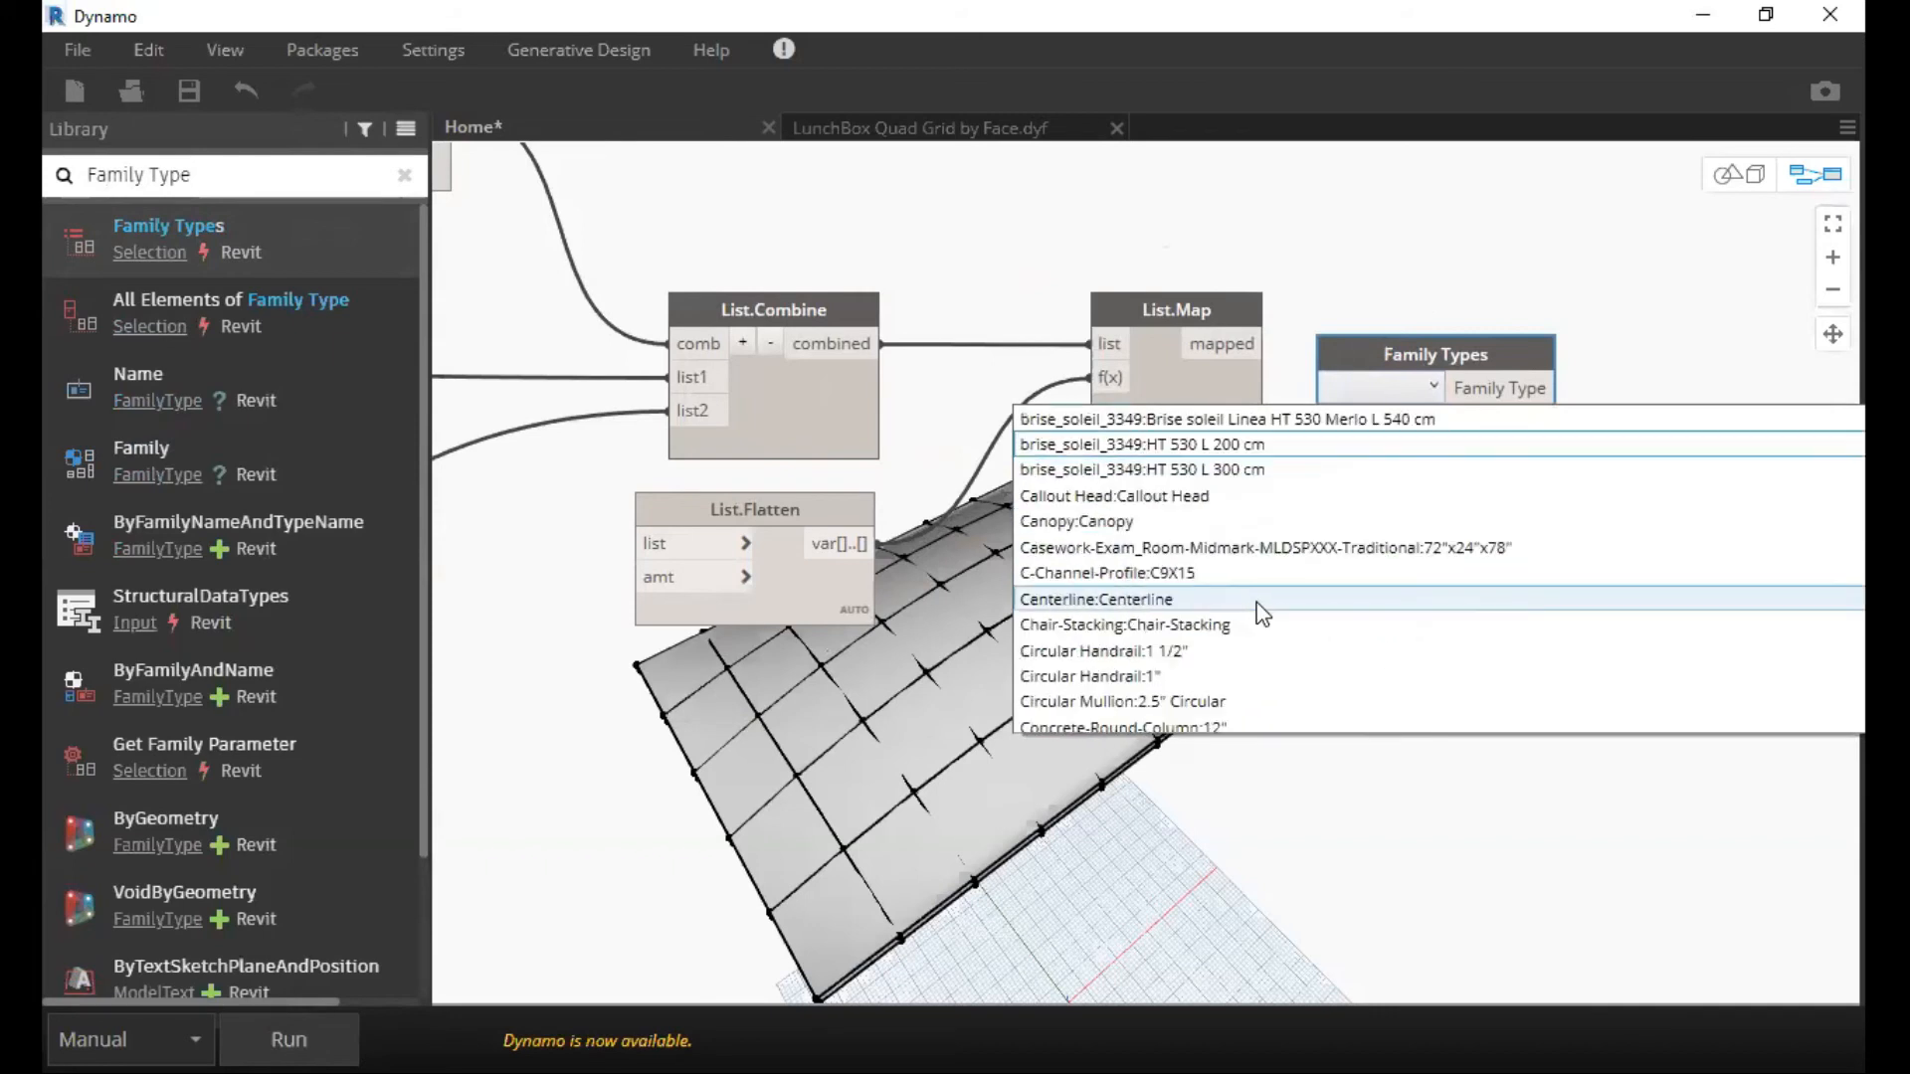
pyautogui.scroll(-7, 1265, 616)
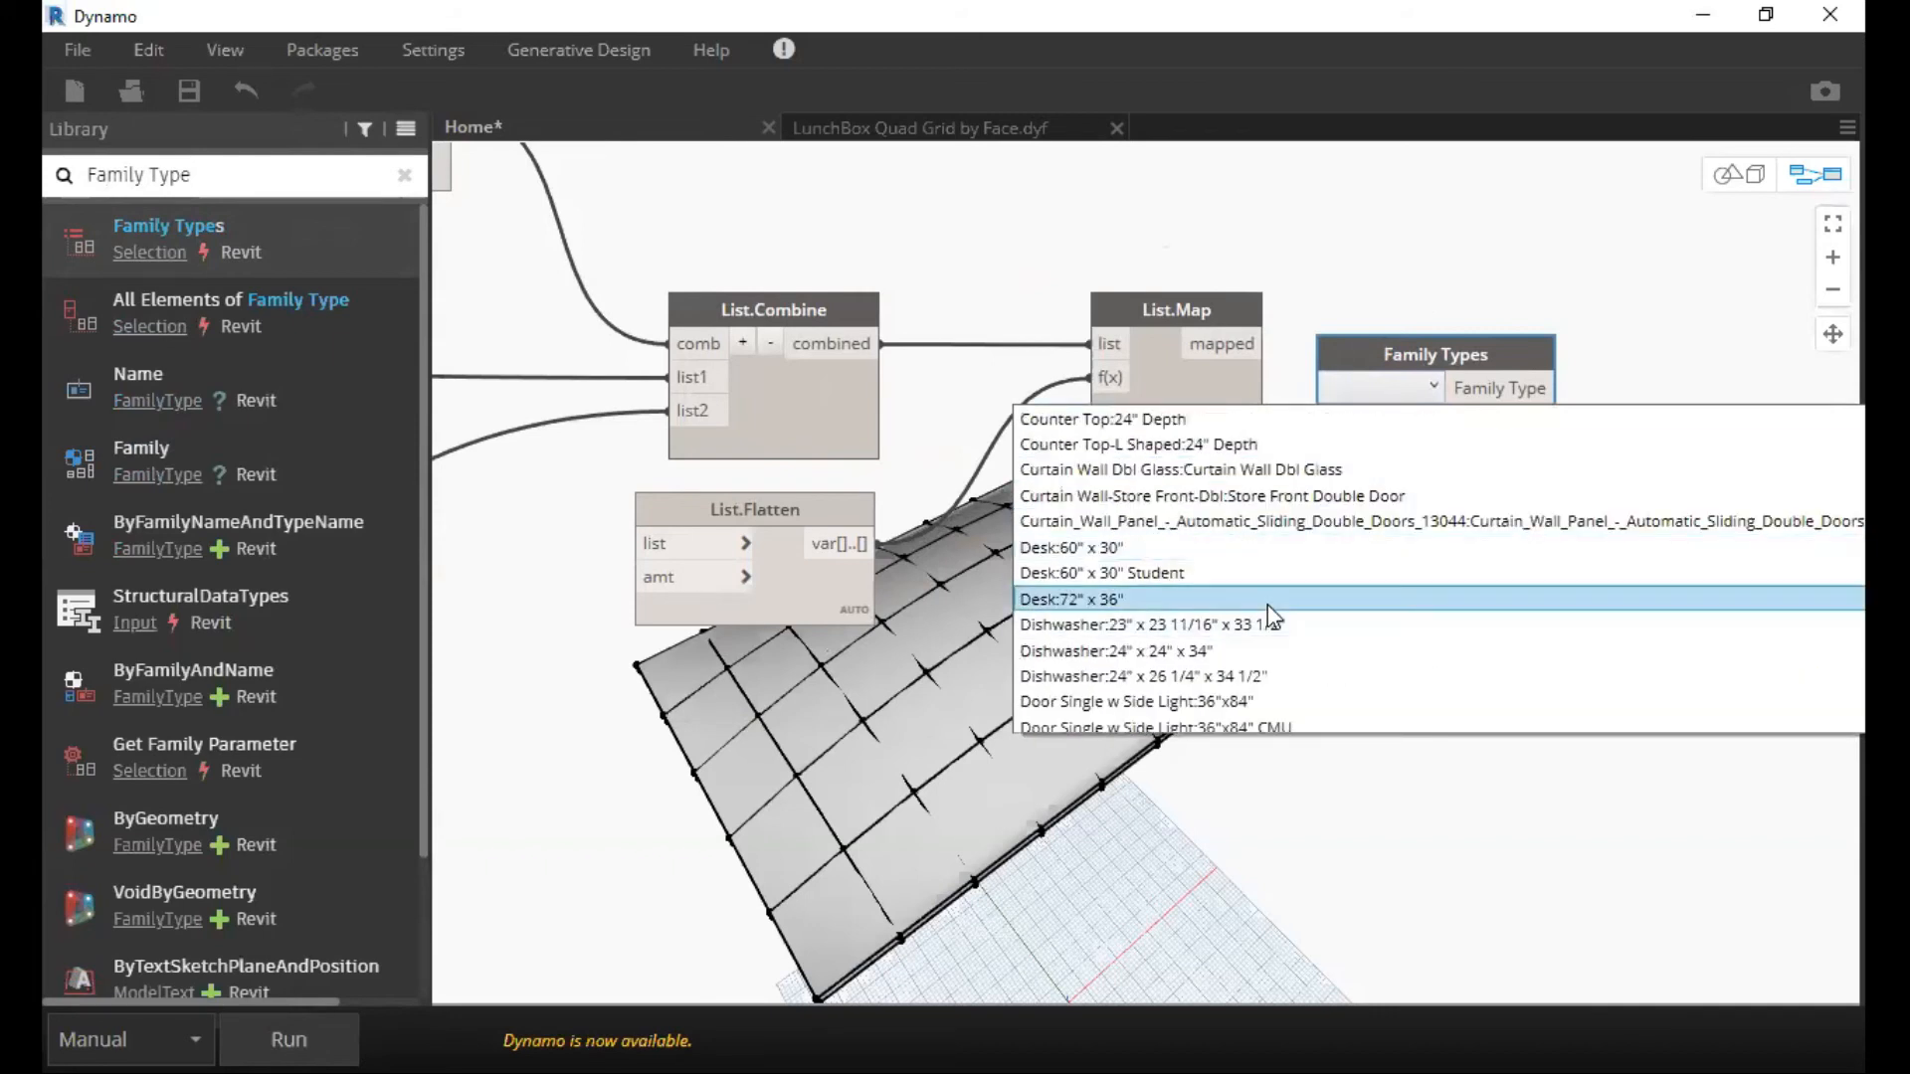
pyautogui.scroll(-12, 1269, 599)
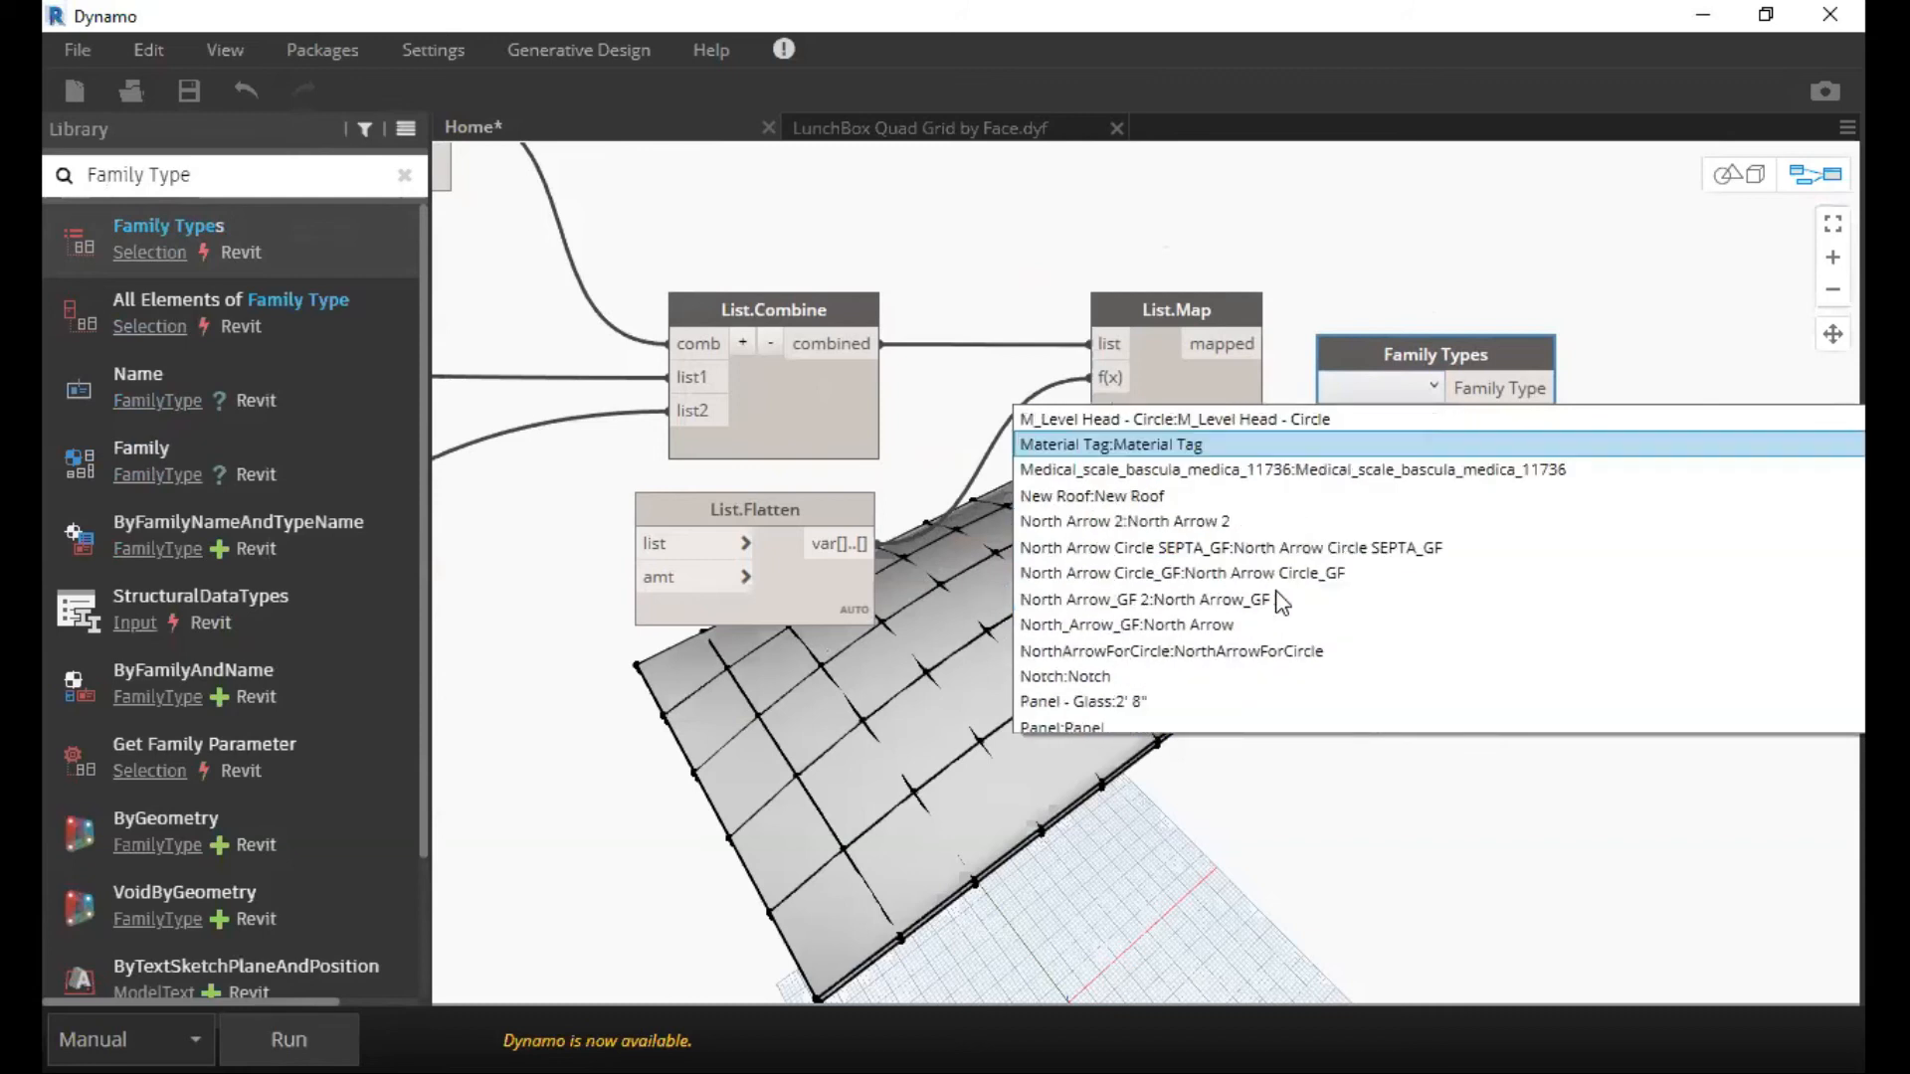
pyautogui.scroll(-15, 1281, 601)
pyautogui.scroll(-12, 1283, 597)
pyautogui.scroll(-8, 1279, 595)
pyautogui.scroll(2, 1285, 594)
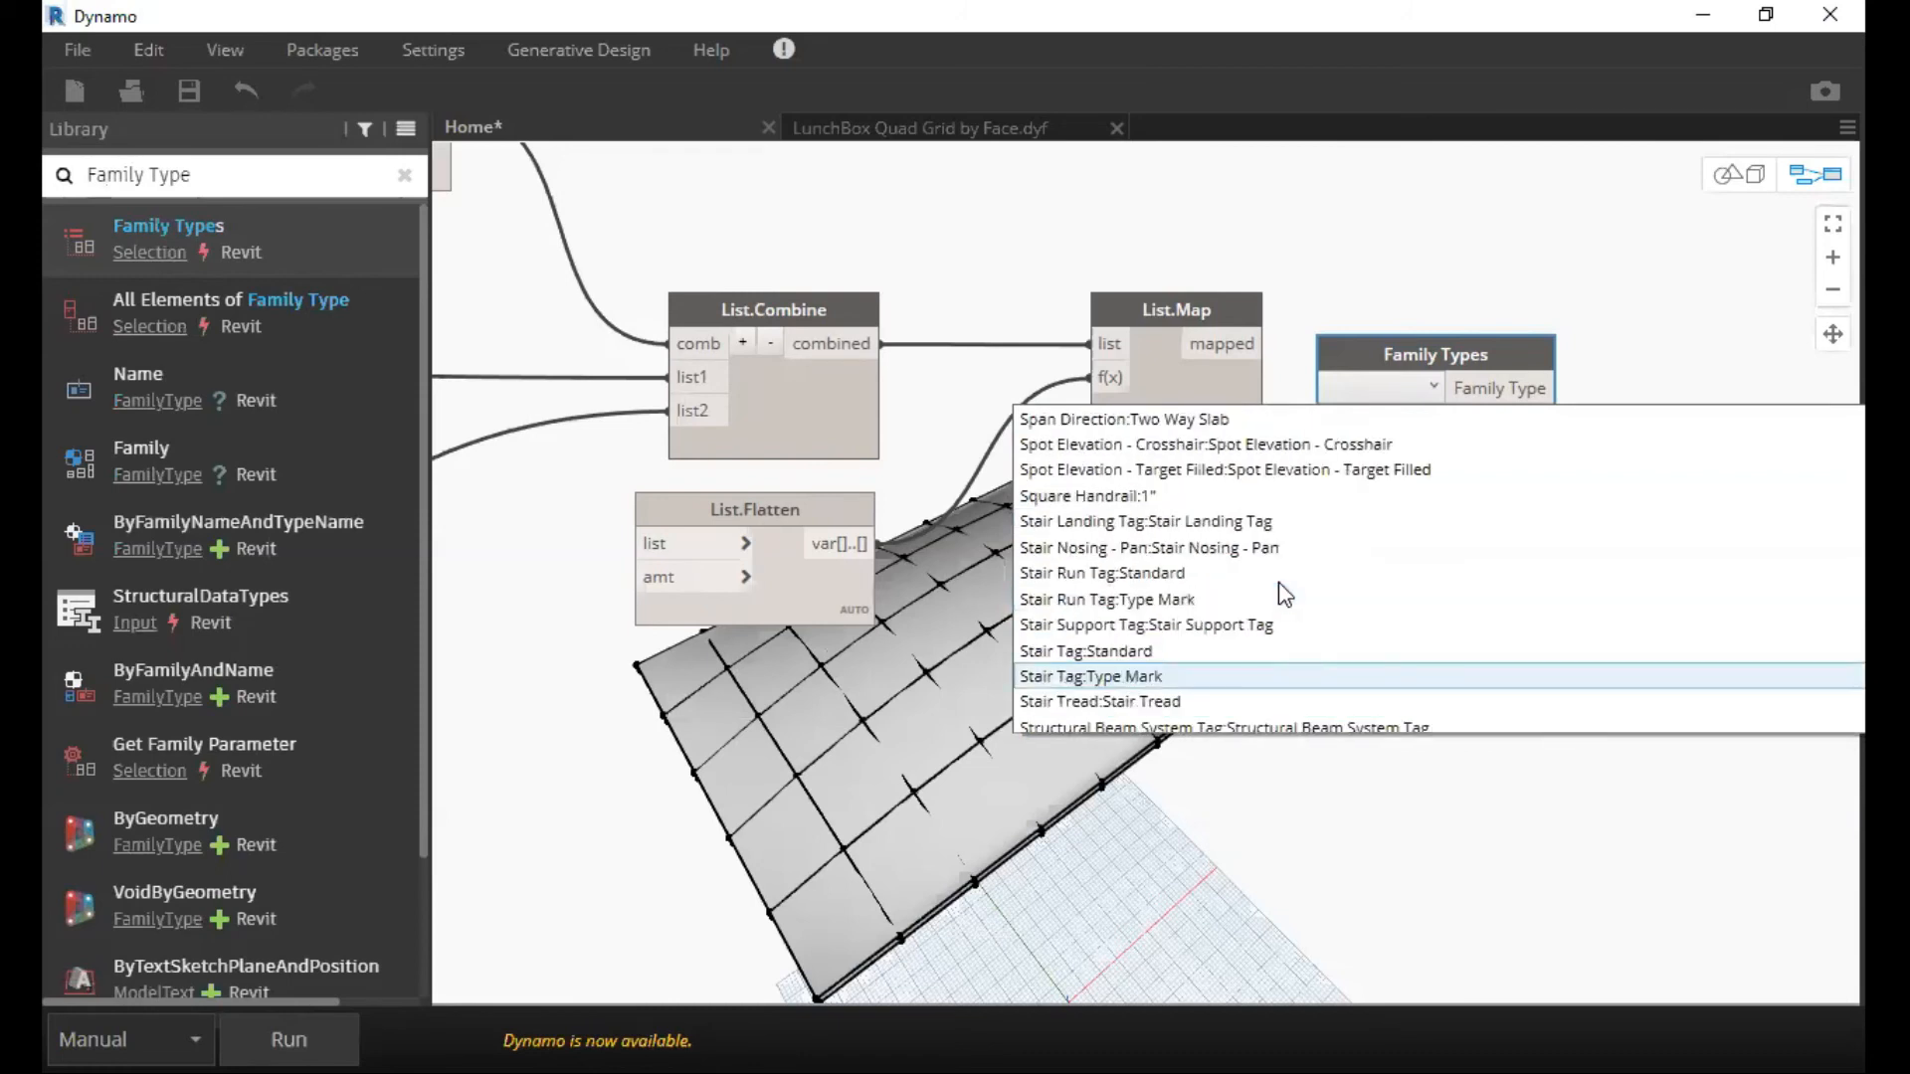
pyautogui.scroll(2, 1223, 508)
pyautogui.click(1214, 474)
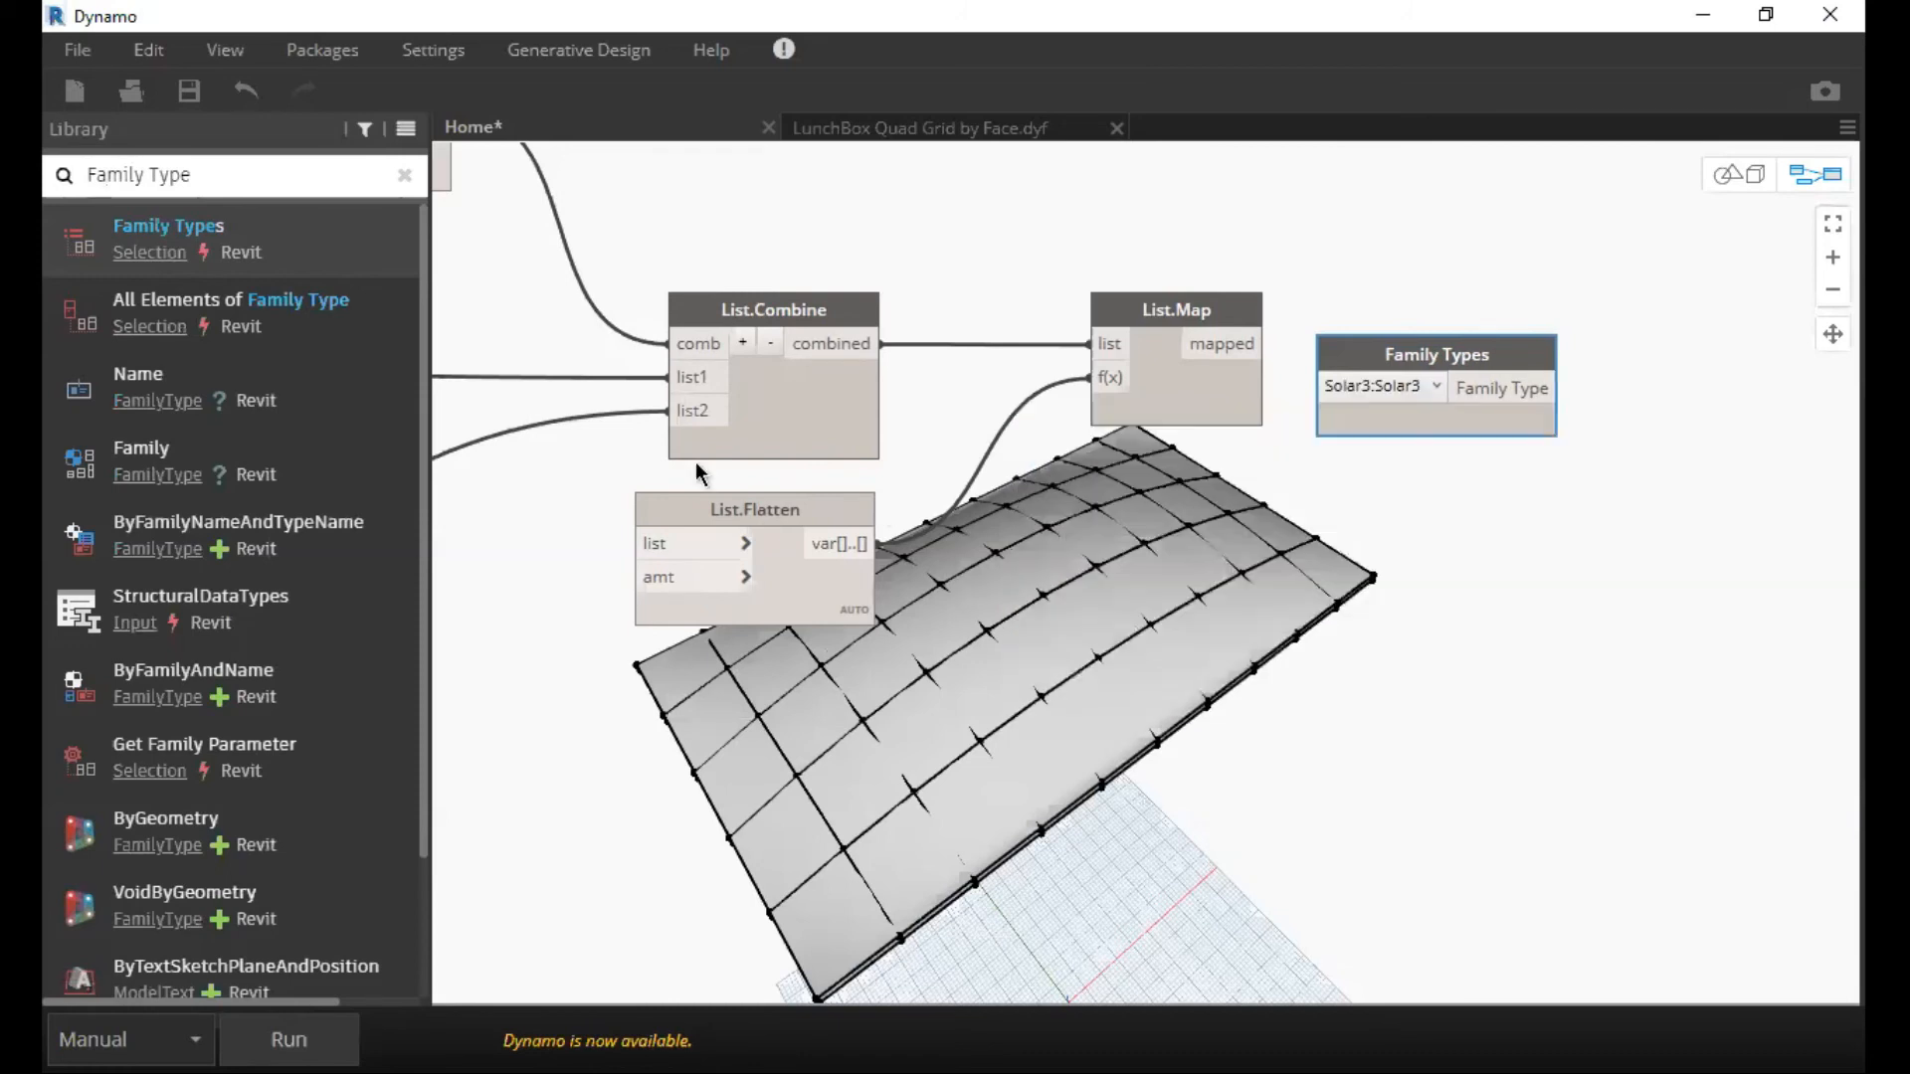
# Place the Family Types node directly below List.Map, leaving free space beyond both nodes.
pyautogui.scroll(3, 1243, 438)
pyautogui.scroll(3, 995, 601)
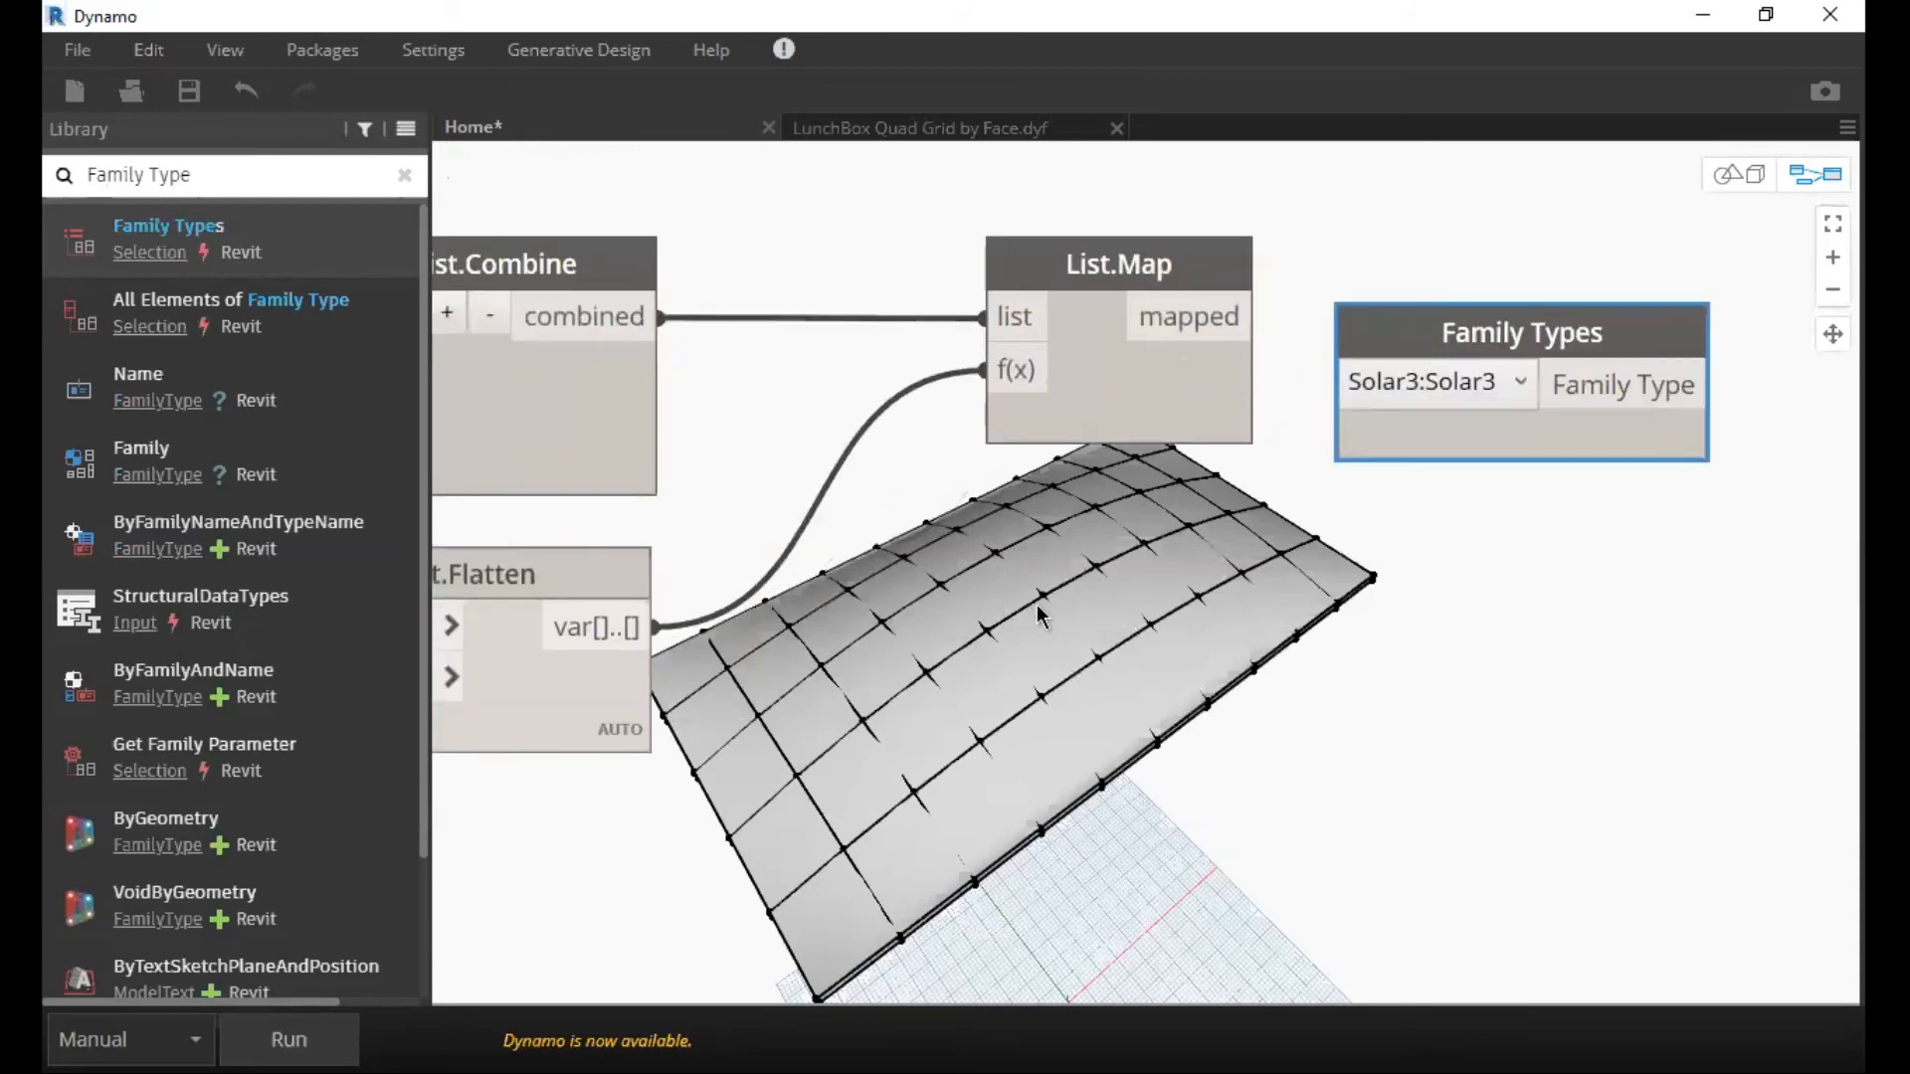
pyautogui.moveTo(1157, 521); pyautogui.dragTo(1019, 588)
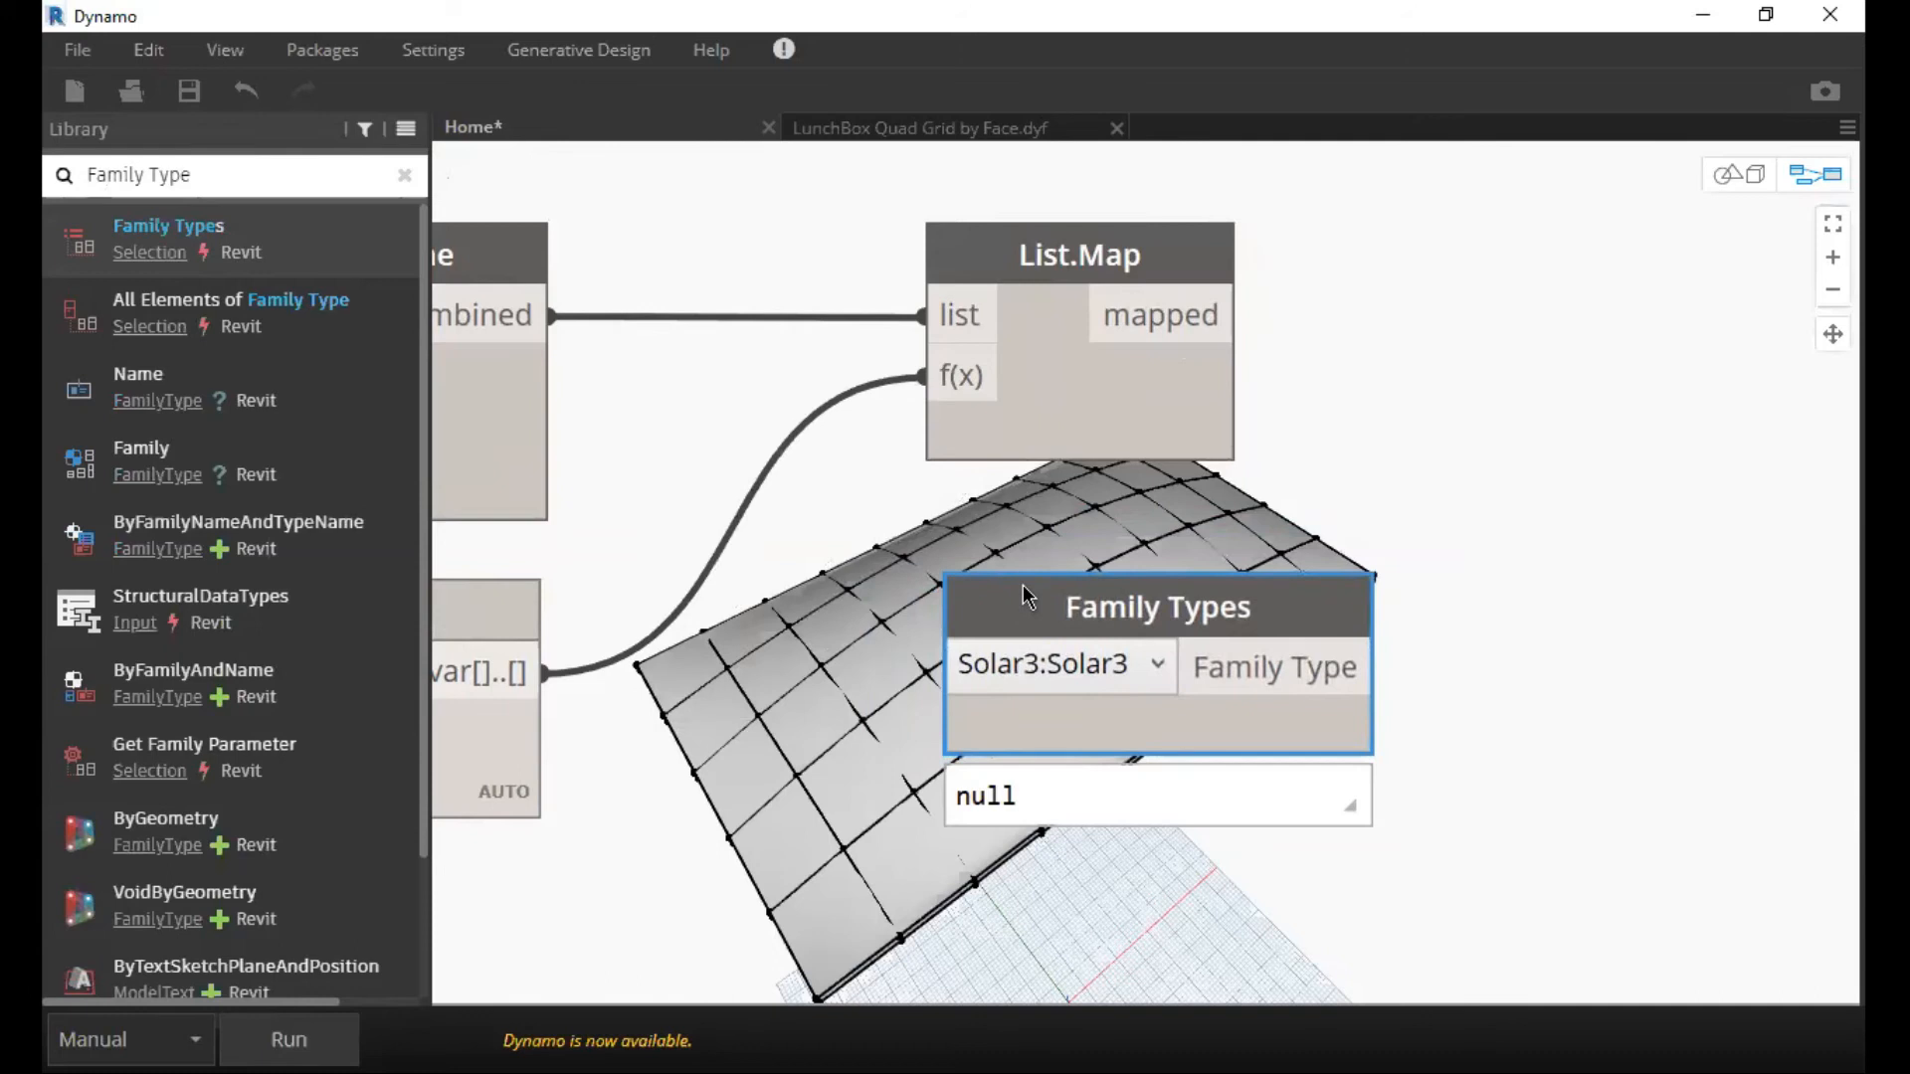
pyautogui.moveTo(1167, 519); pyautogui.dragTo(865, 592, button='middle')
pyautogui.click(1117, 423)
pyautogui.moveTo(1103, 449); pyautogui.dragTo(1082, 486, button='middle')
pyautogui.click(913, 753)
pyautogui.scroll(-3, 1079, 459)
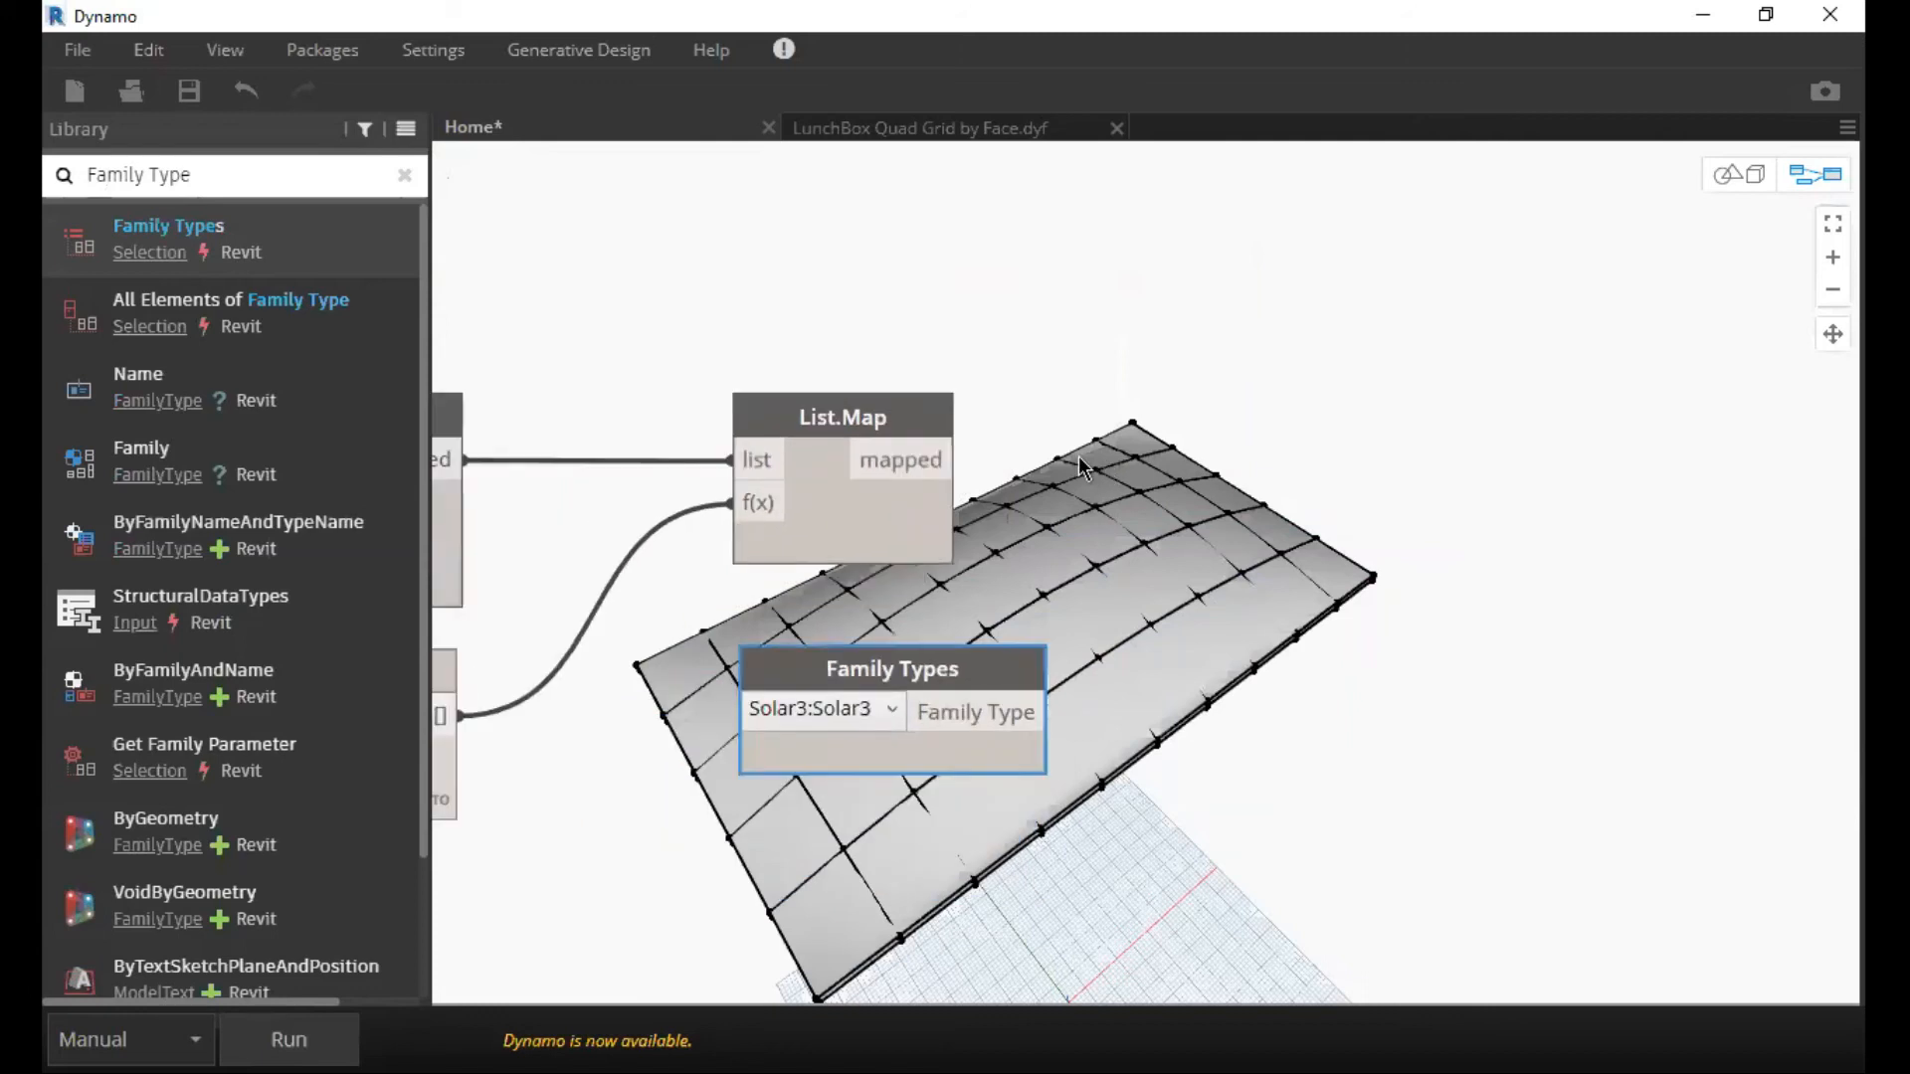
pyautogui.moveTo(1079, 455); pyautogui.dragTo(1052, 450, button='middle')
pyautogui.moveTo(1020, 519); pyautogui.dragTo(951, 553, button='middle')
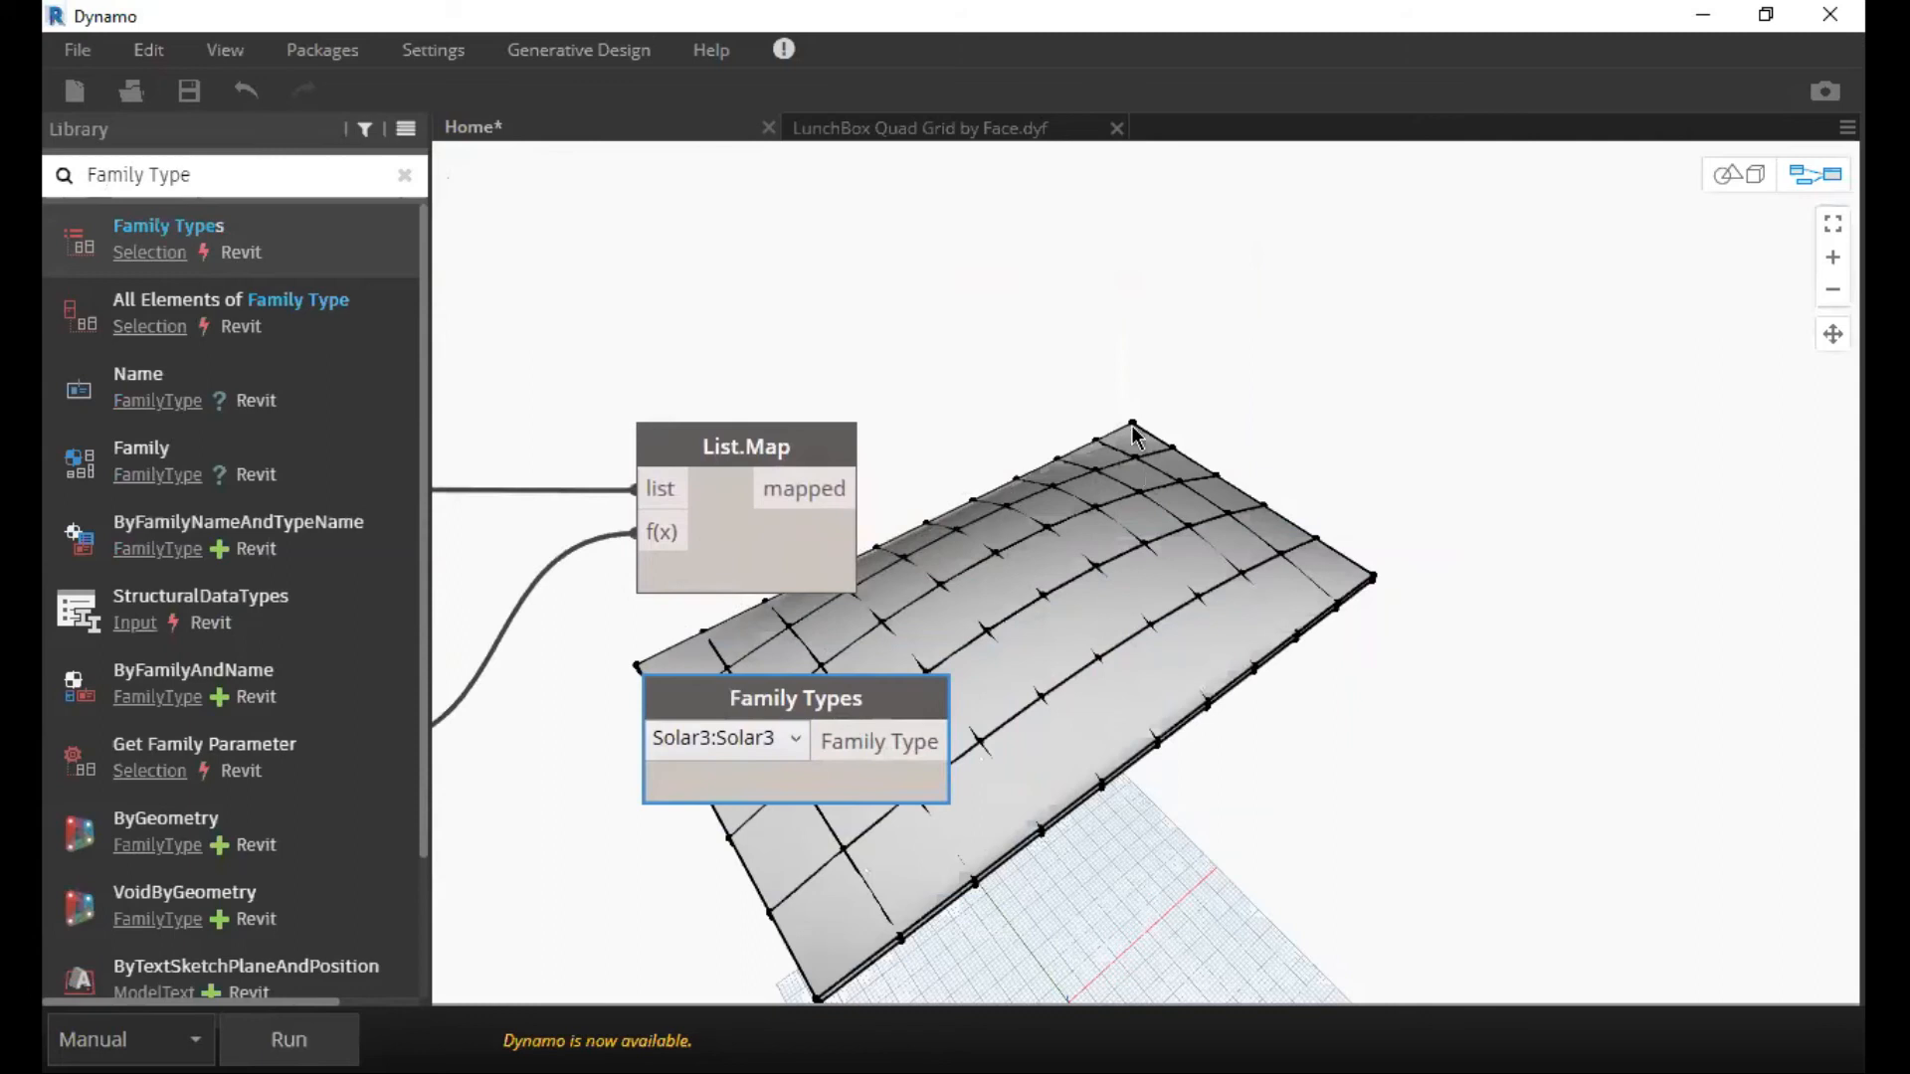
# Search the node library for Adaptive, add AdaptiveComponent.ByPoints, and place it beside List.Map.
pyautogui.click(404, 175)
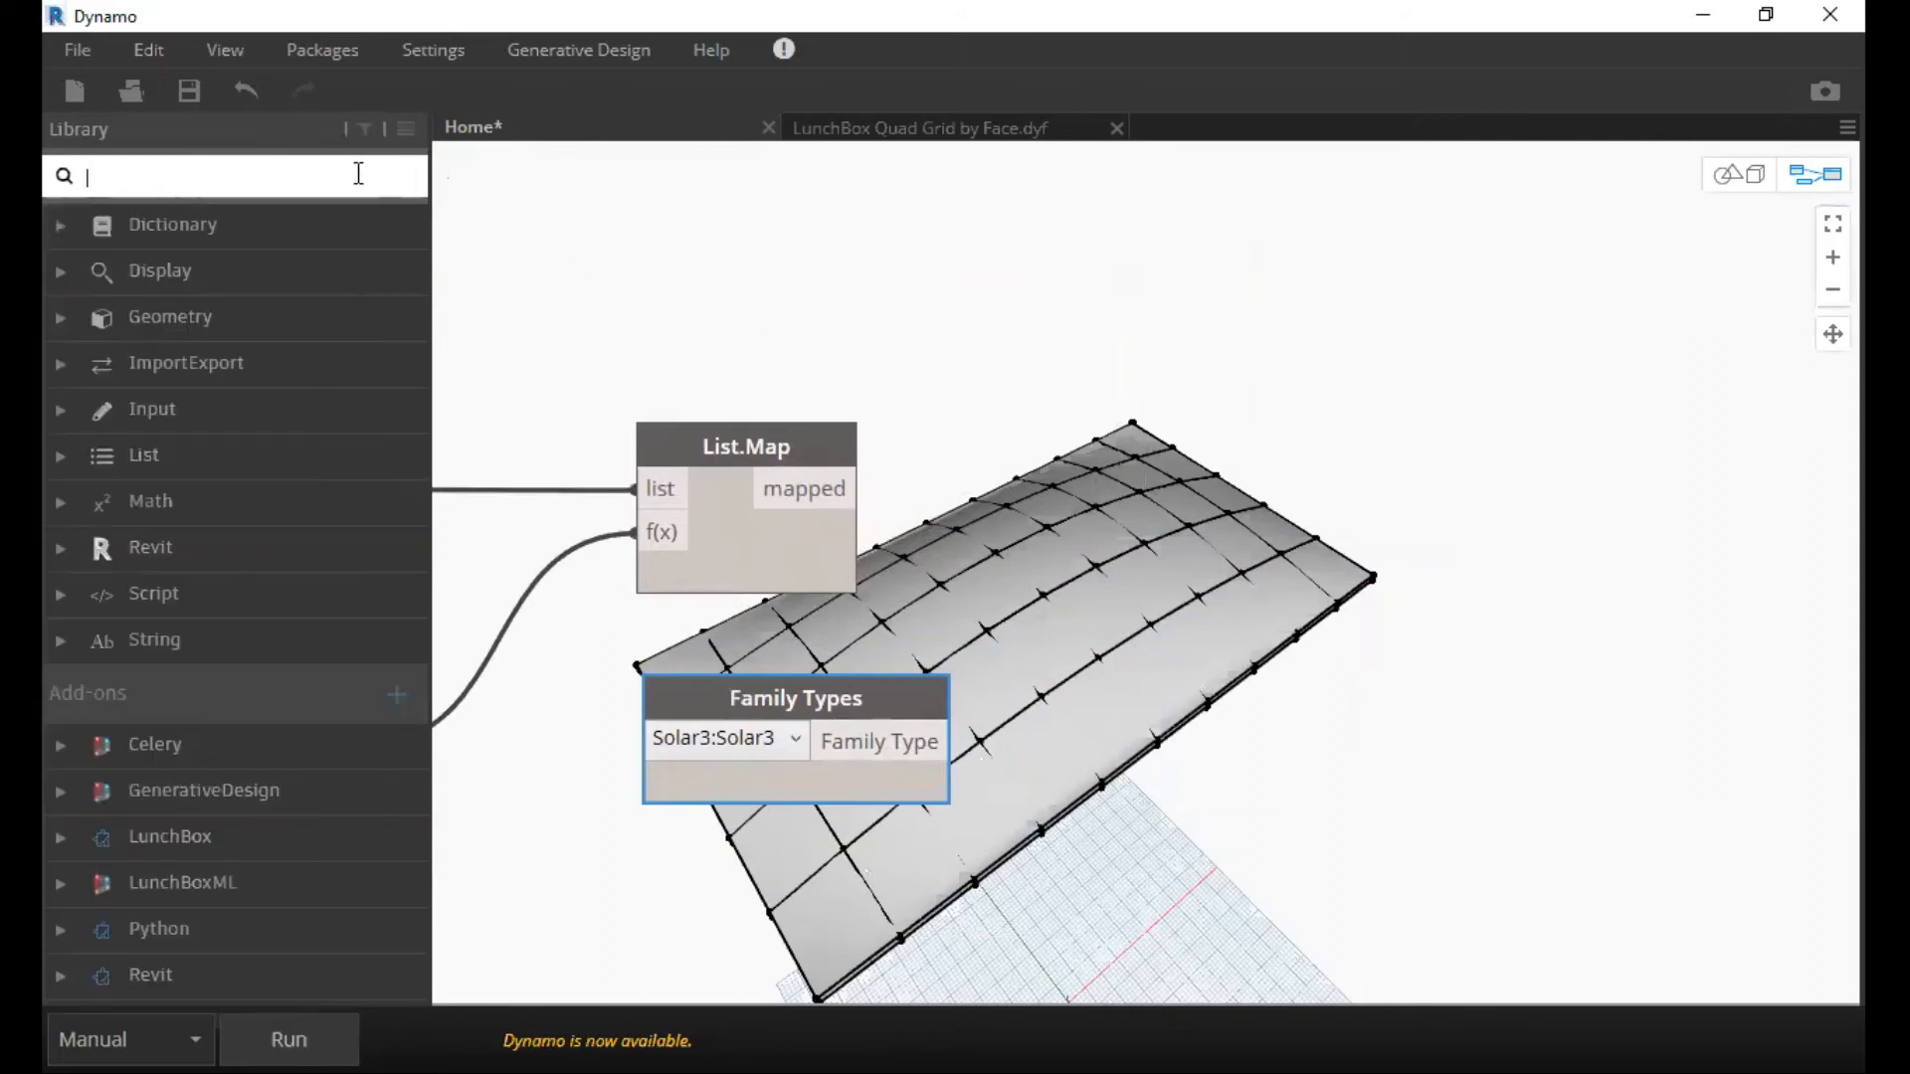
pyautogui.write('Ad')
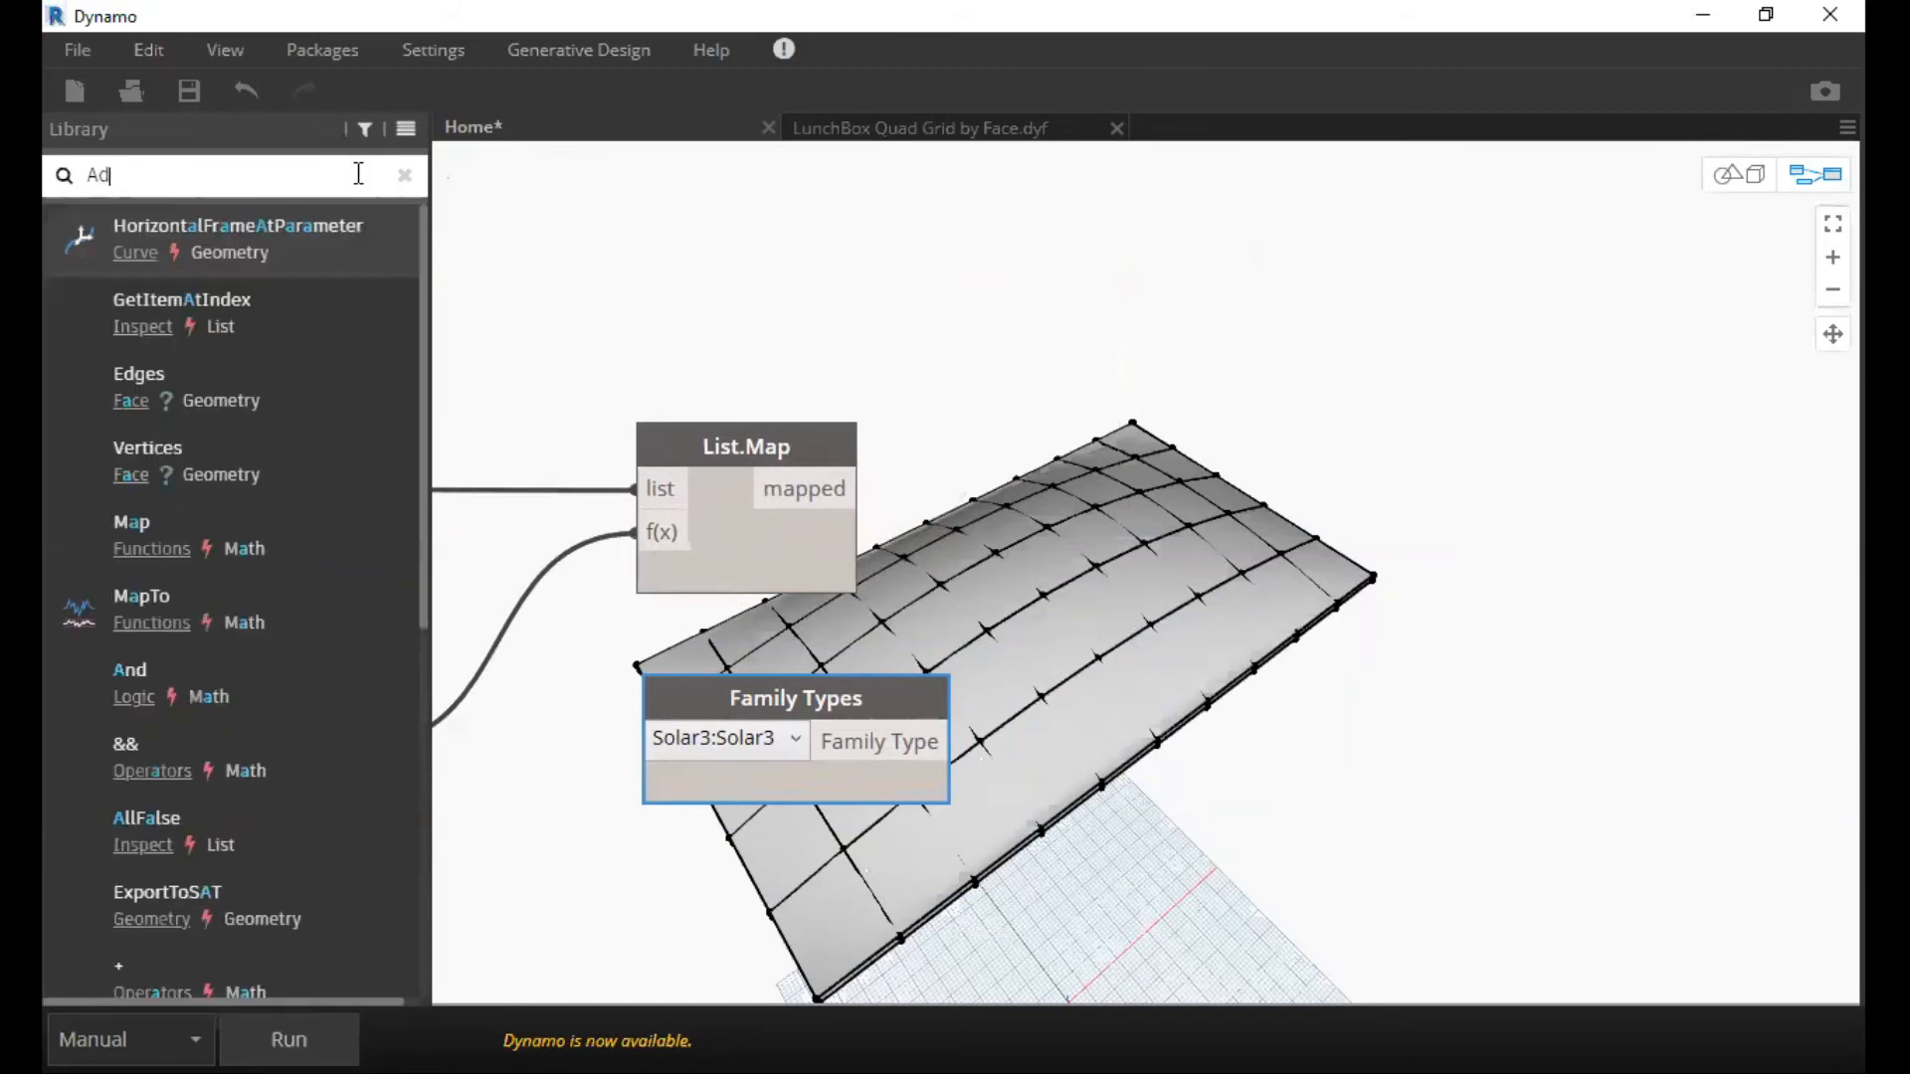
pyautogui.write('apt')
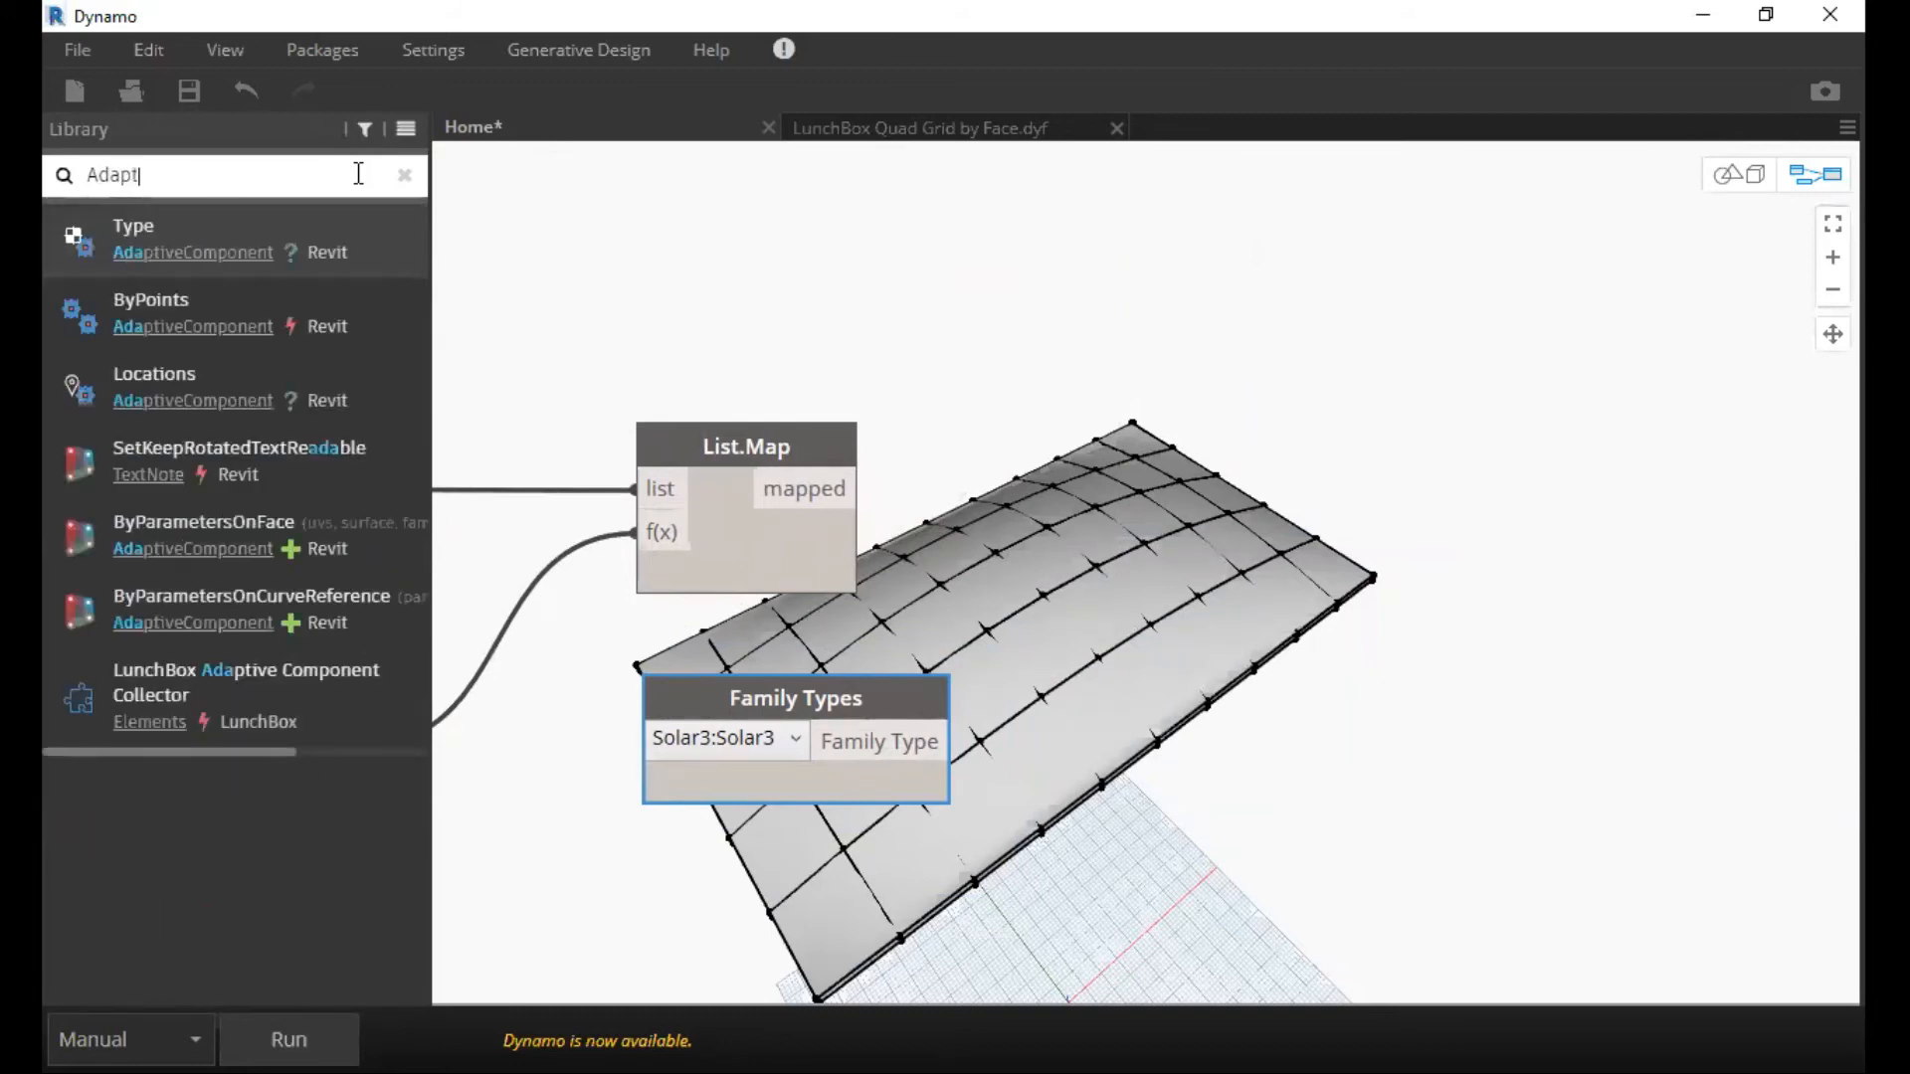
pyautogui.write('ive')
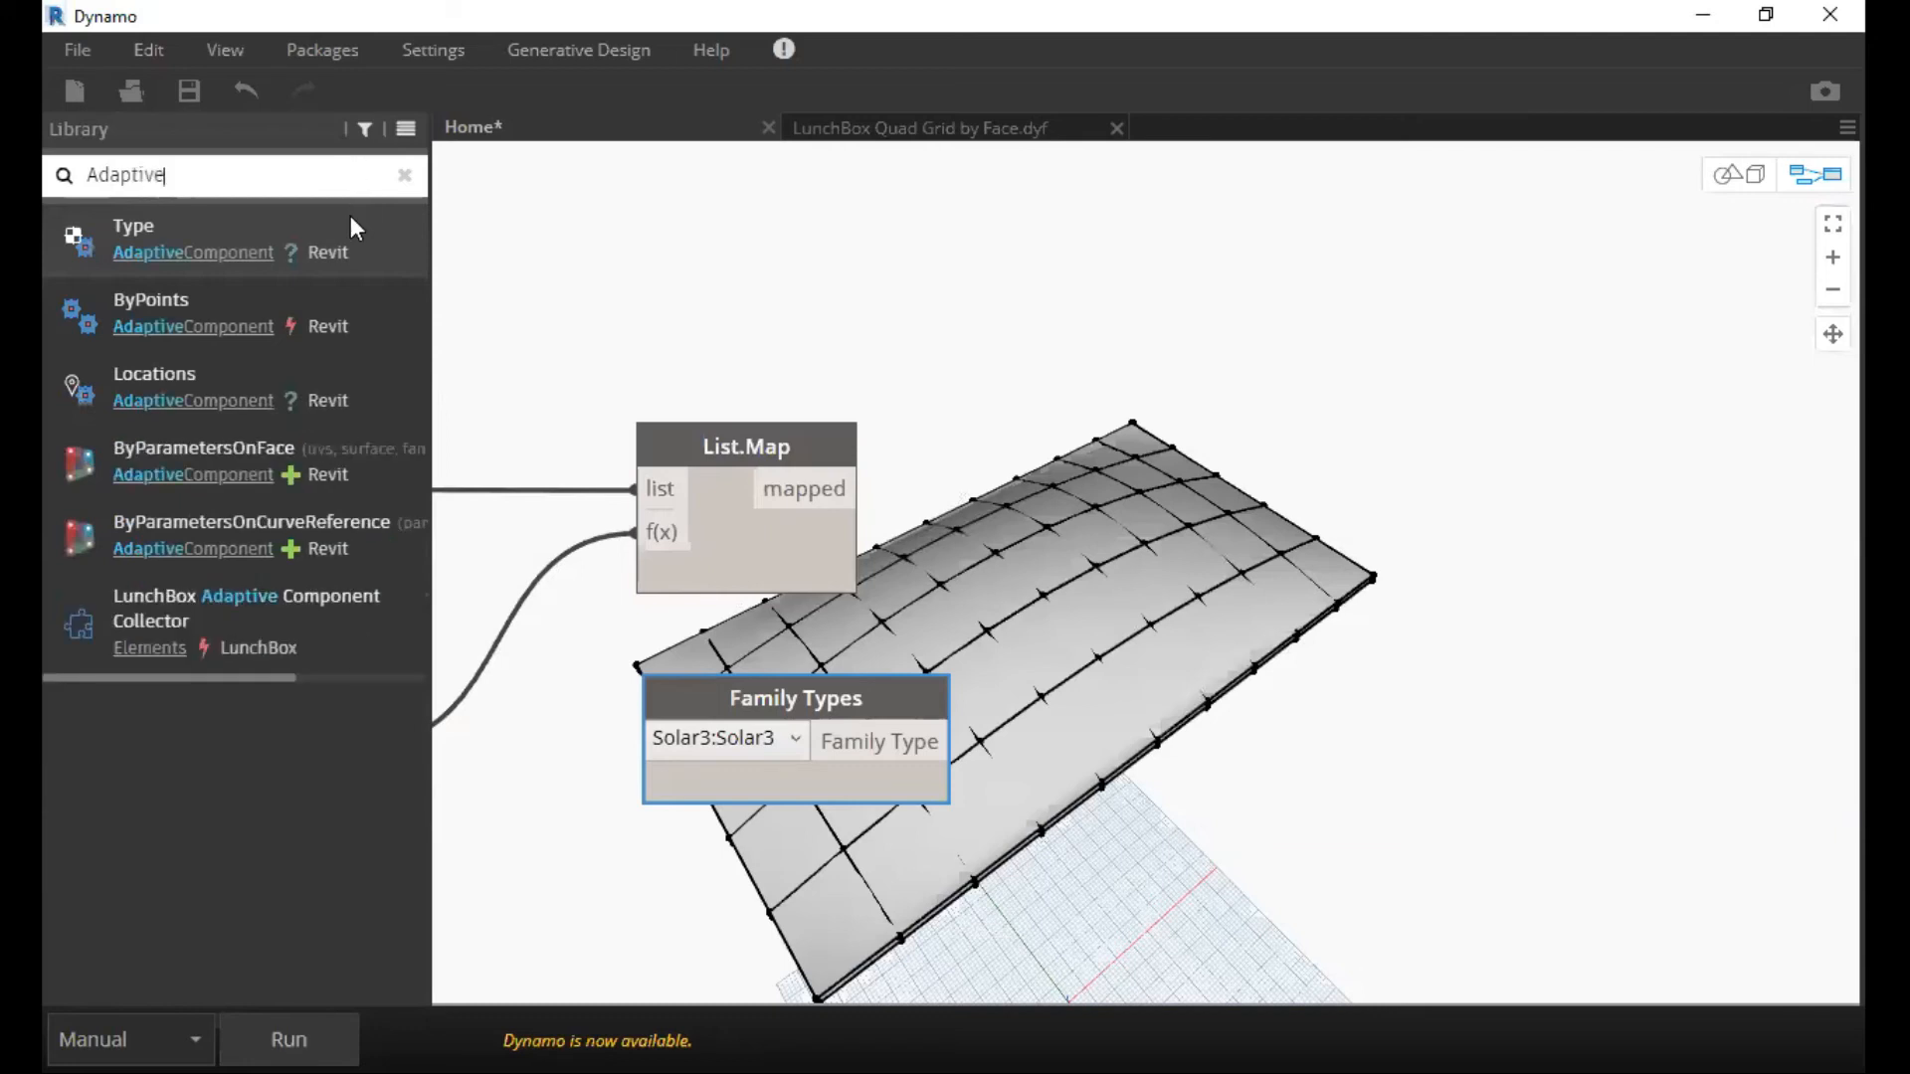
pyautogui.moveTo(356, 236)
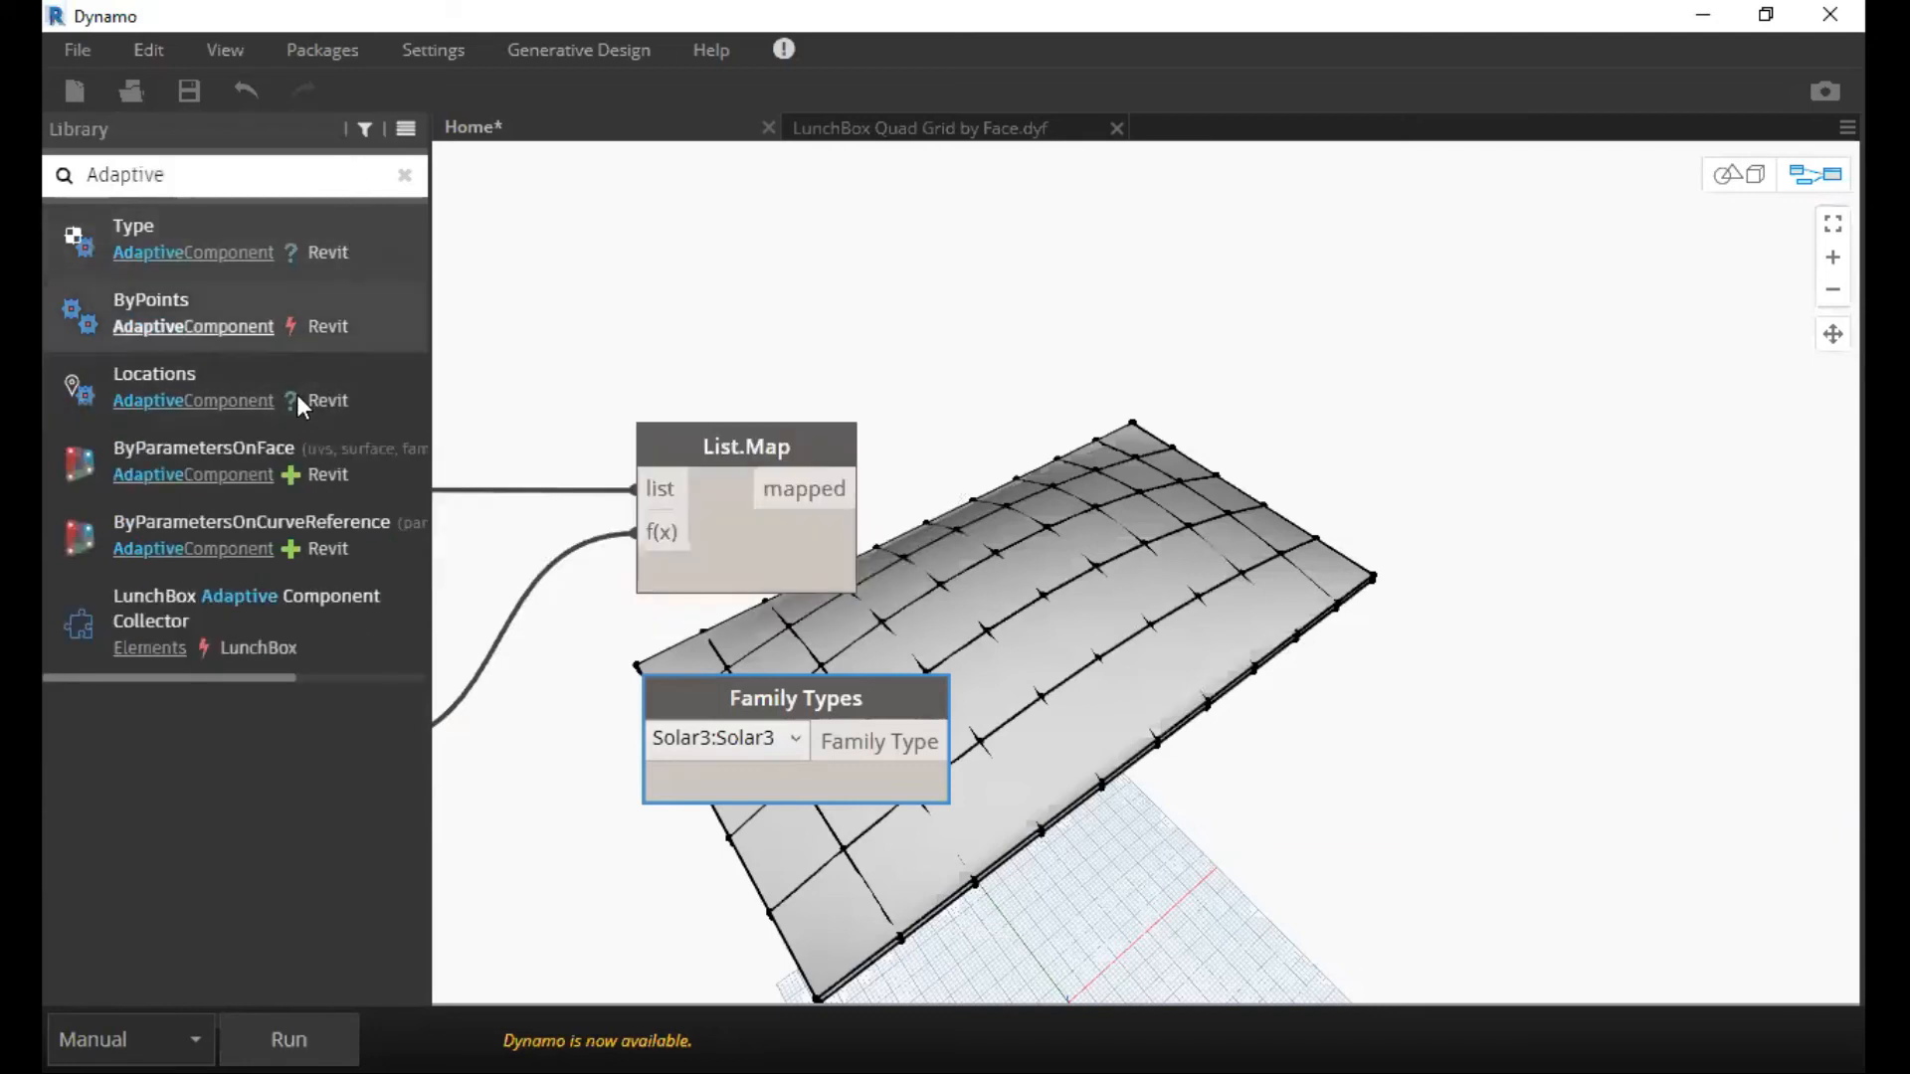
pyautogui.moveTo(1259, 647); pyautogui.dragTo(1204, 570)
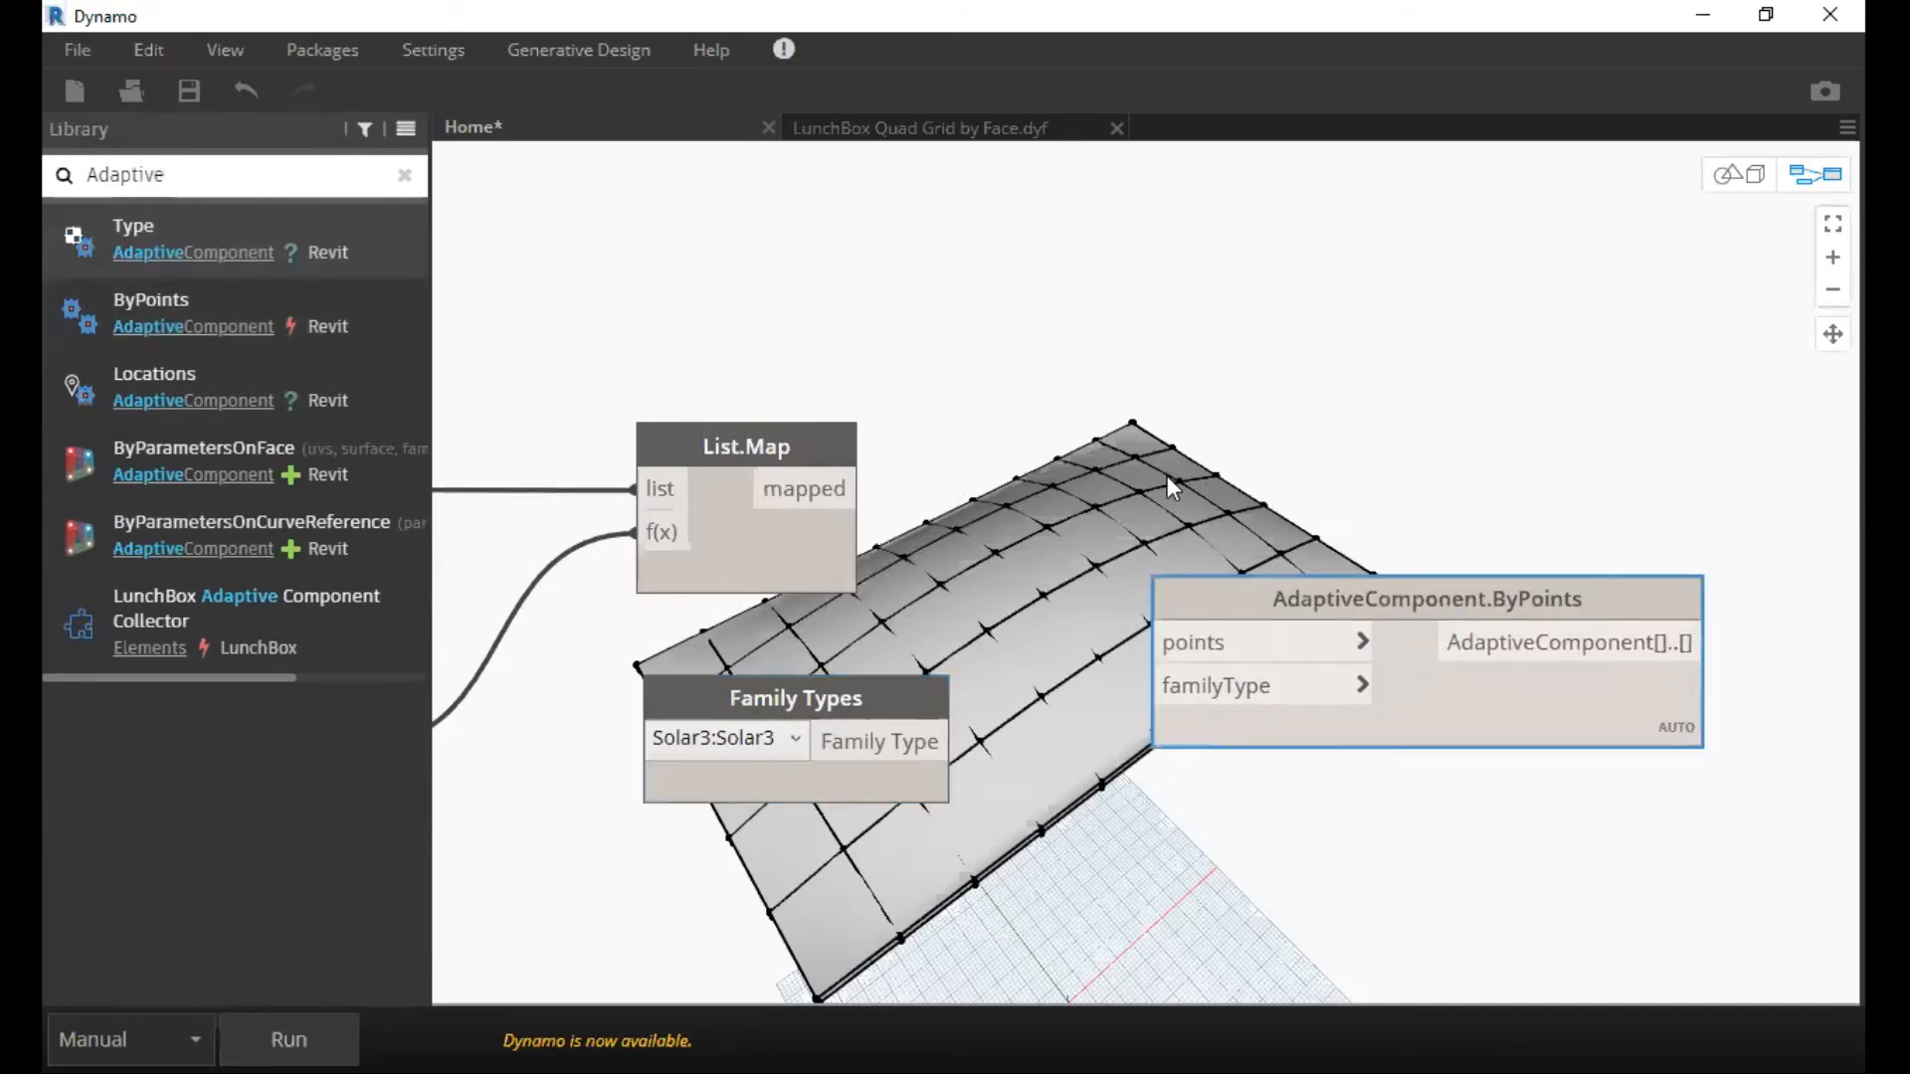
pyautogui.click(808, 436)
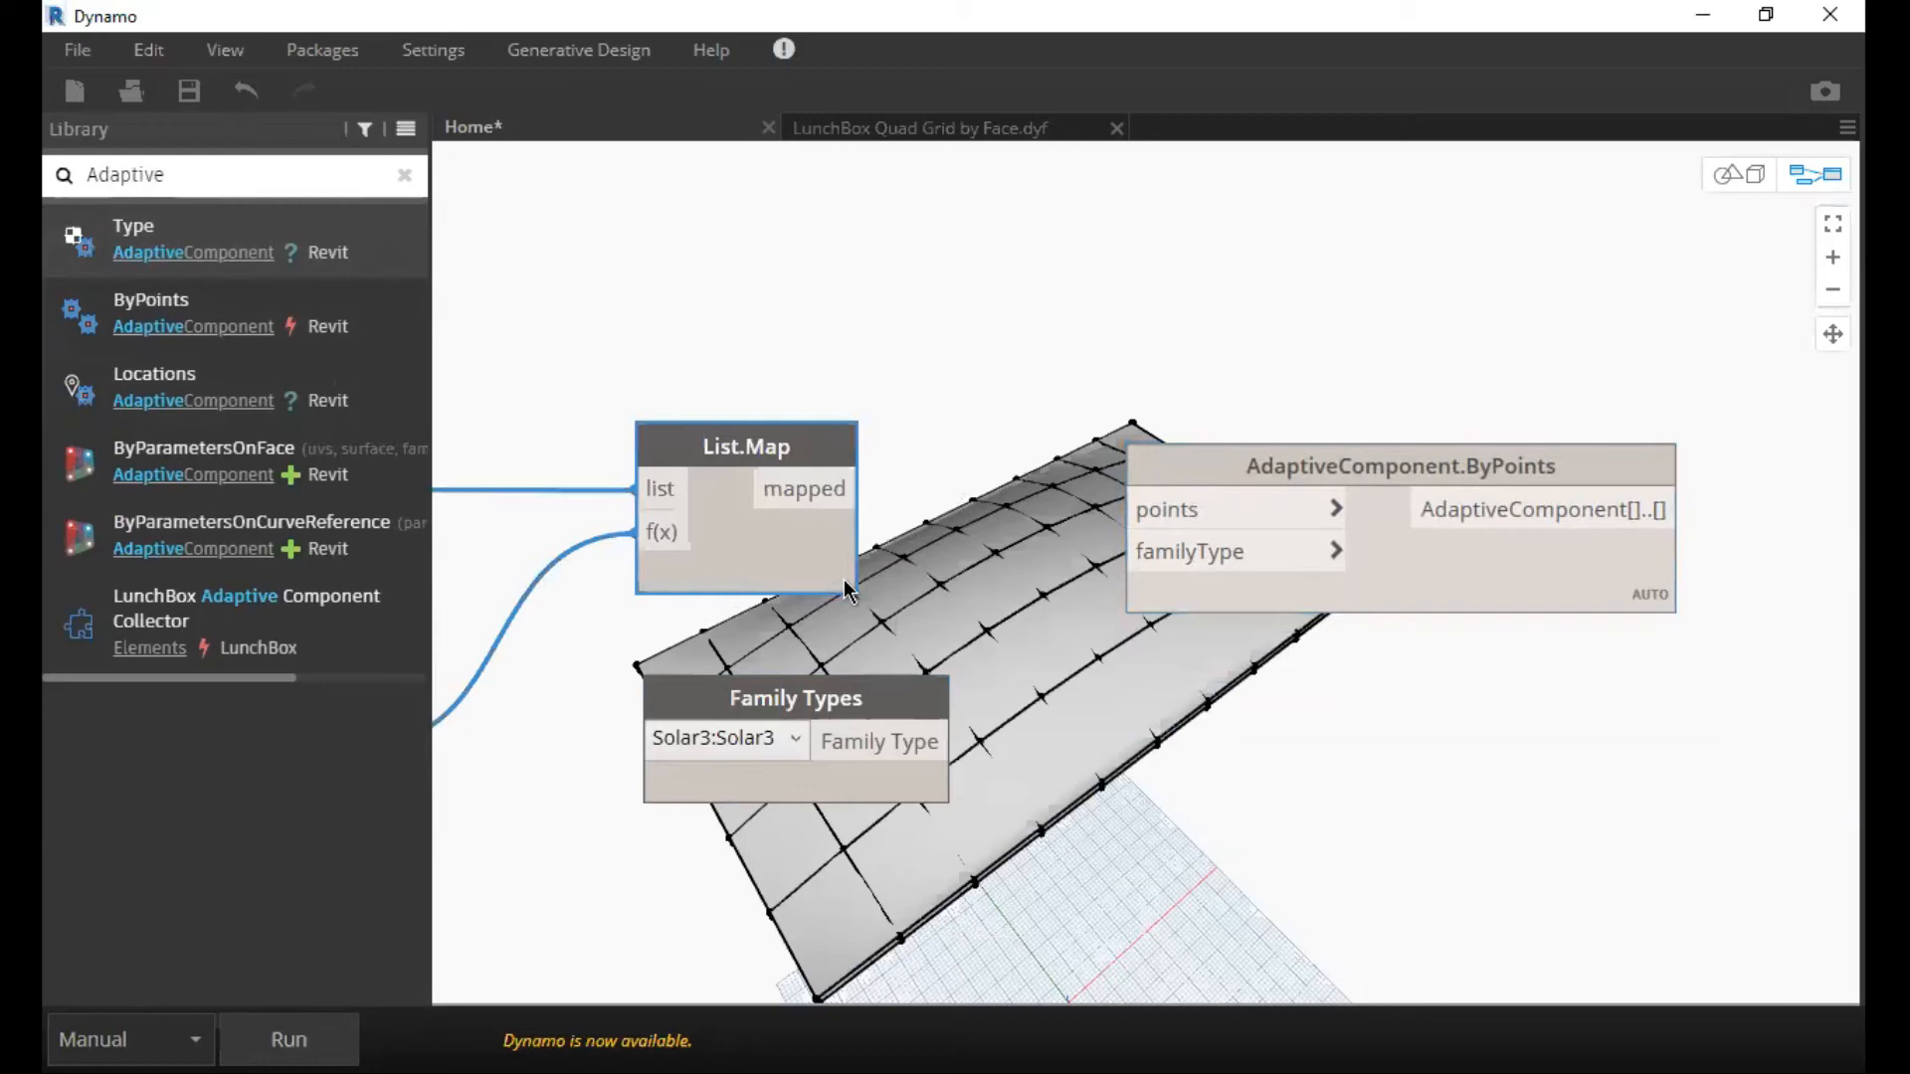
# Connect List.Map's mapped output to points and the Solar3 Family Types output to familyType on AdaptiveComponent.ByPoints, and run the graph.
pyautogui.click(848, 492)
pyautogui.click(1152, 509)
pyautogui.click(925, 742)
pyautogui.click(1159, 552)
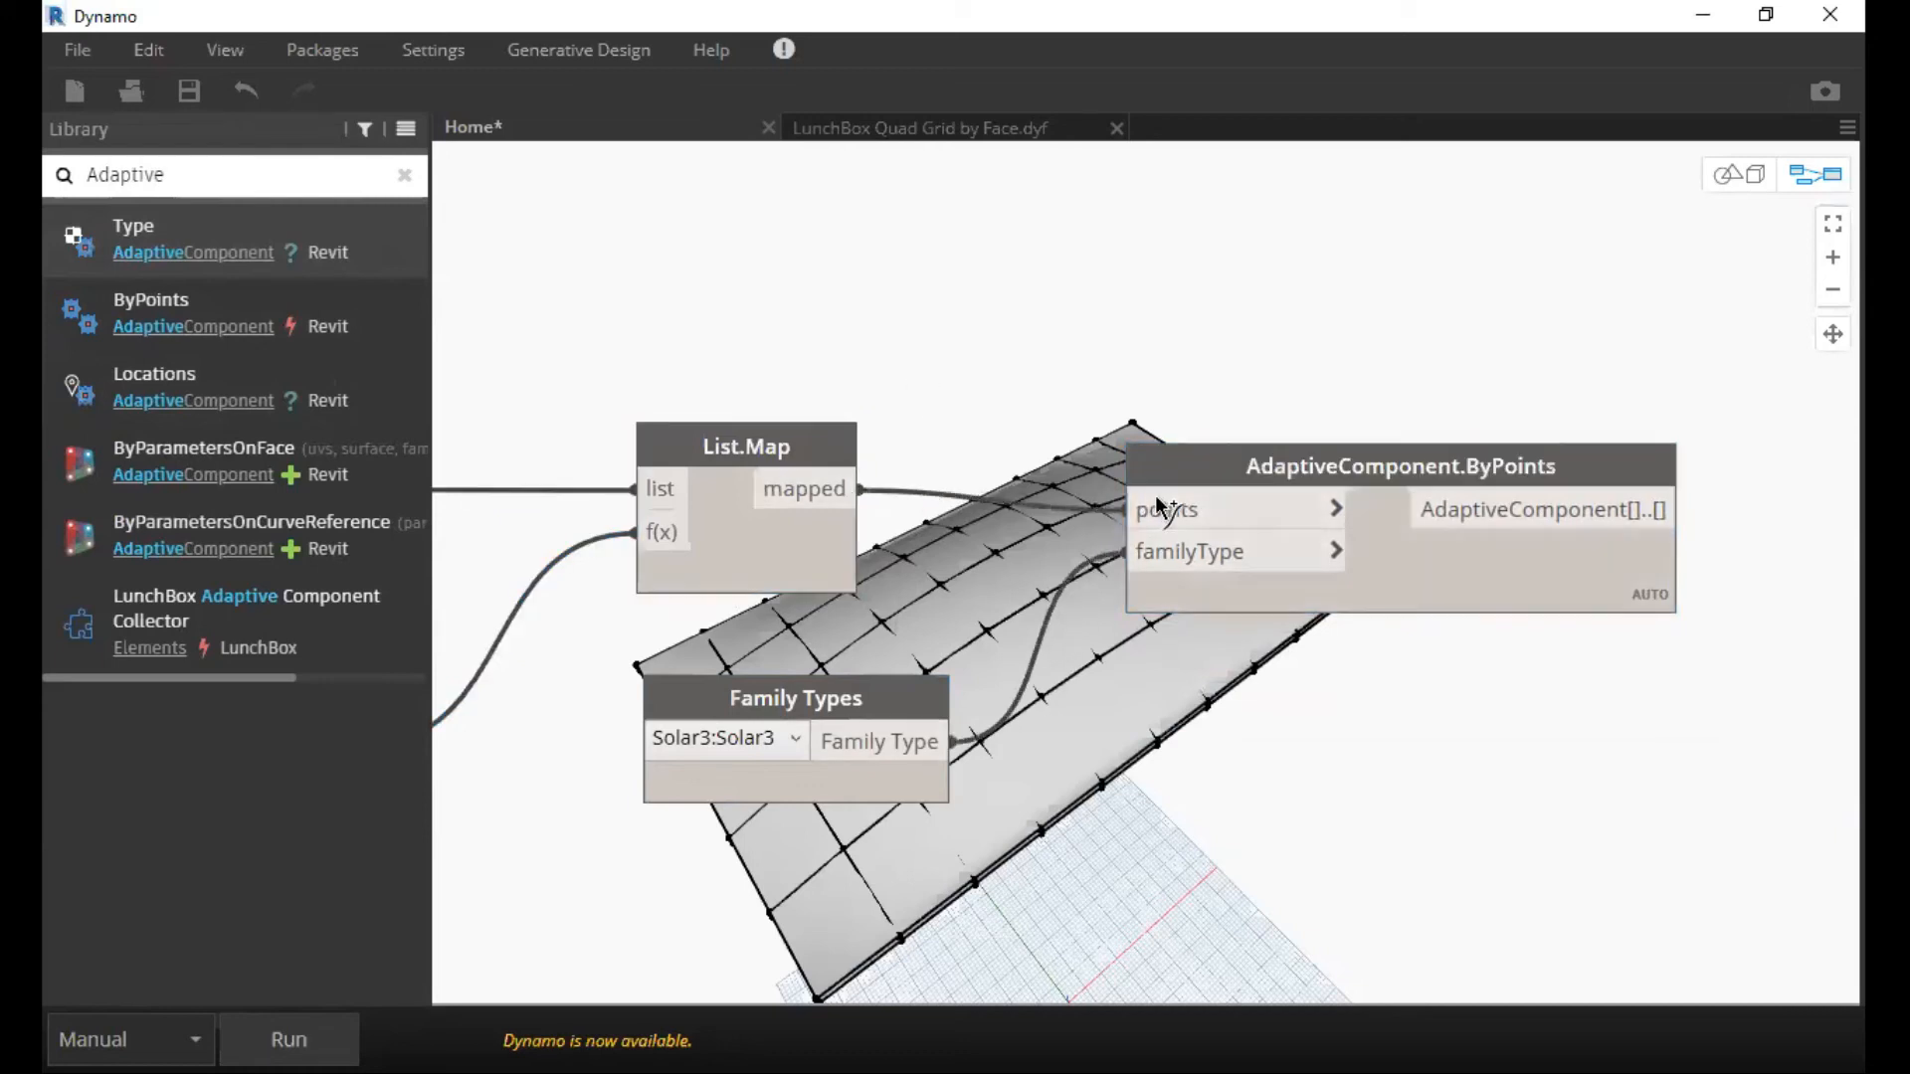
pyautogui.moveTo(891, 702); pyautogui.dragTo(810, 713)
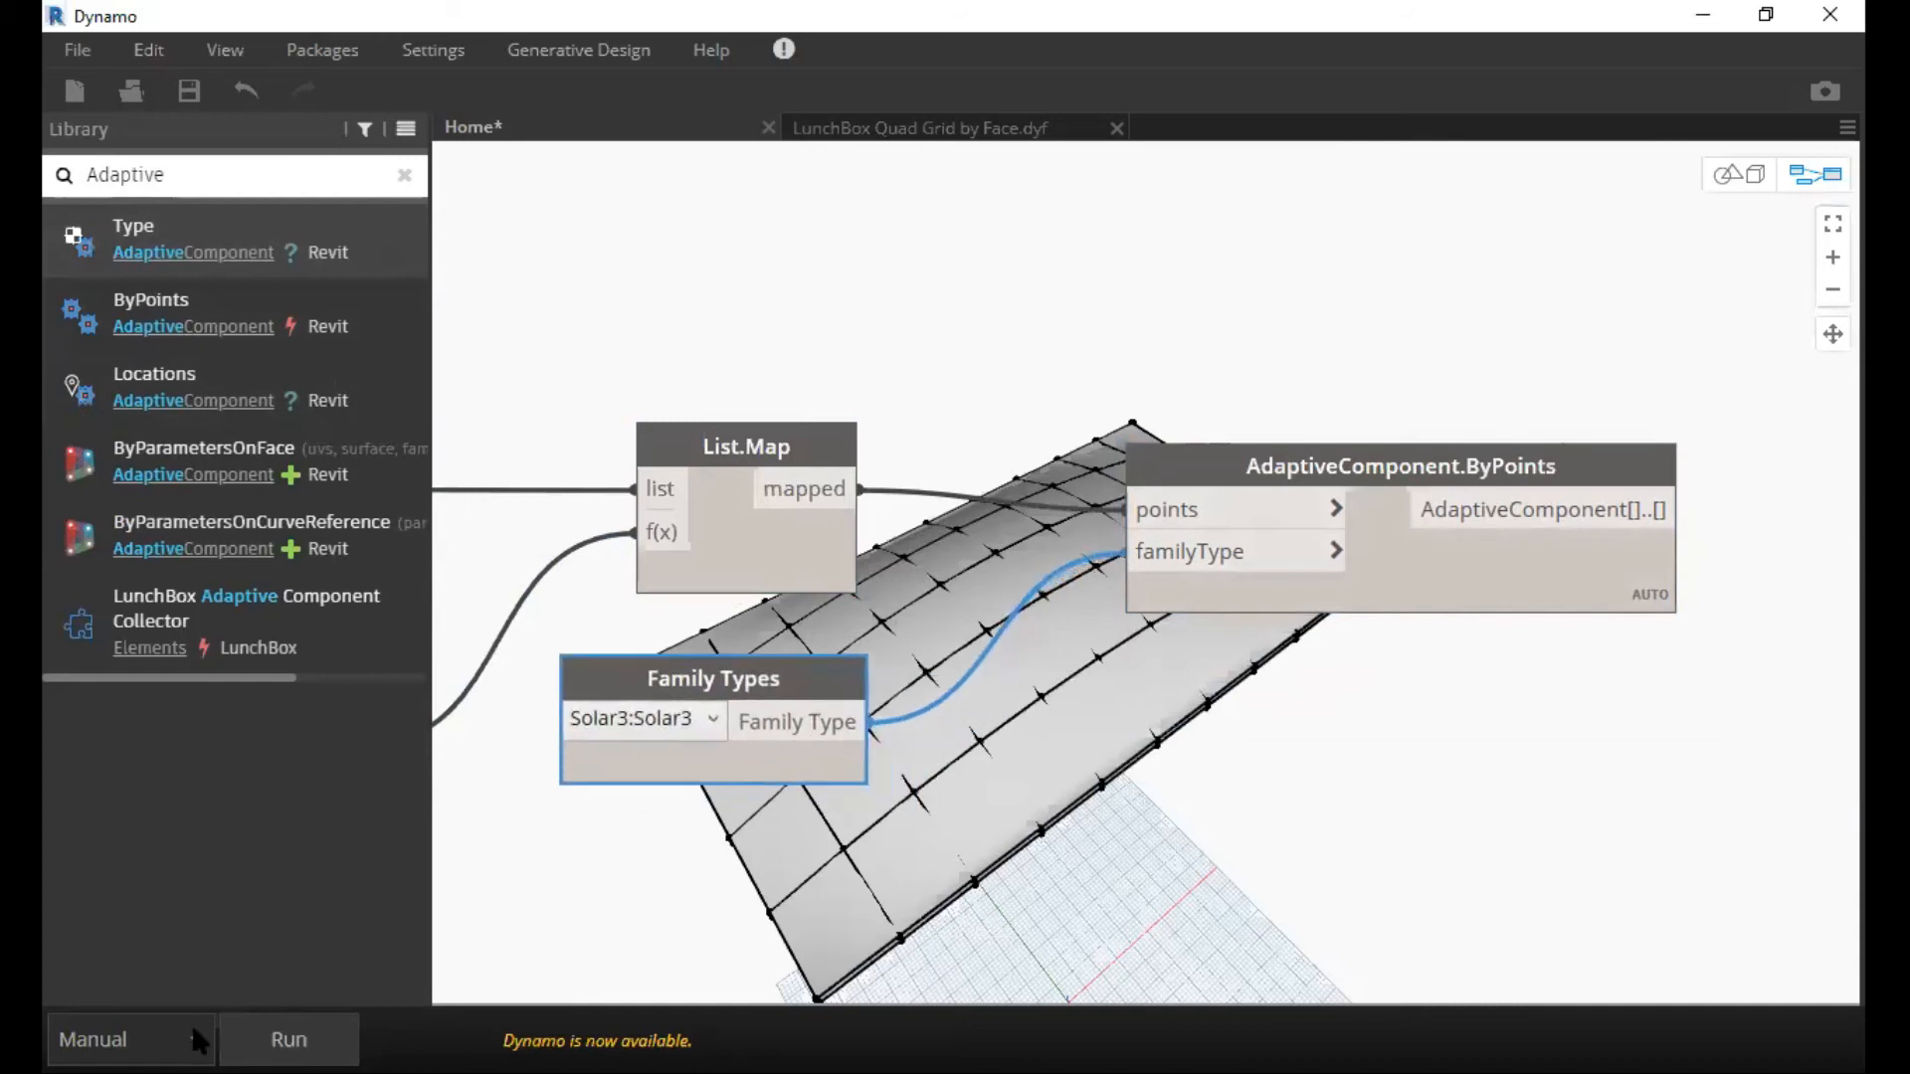
pyautogui.click(298, 1039)
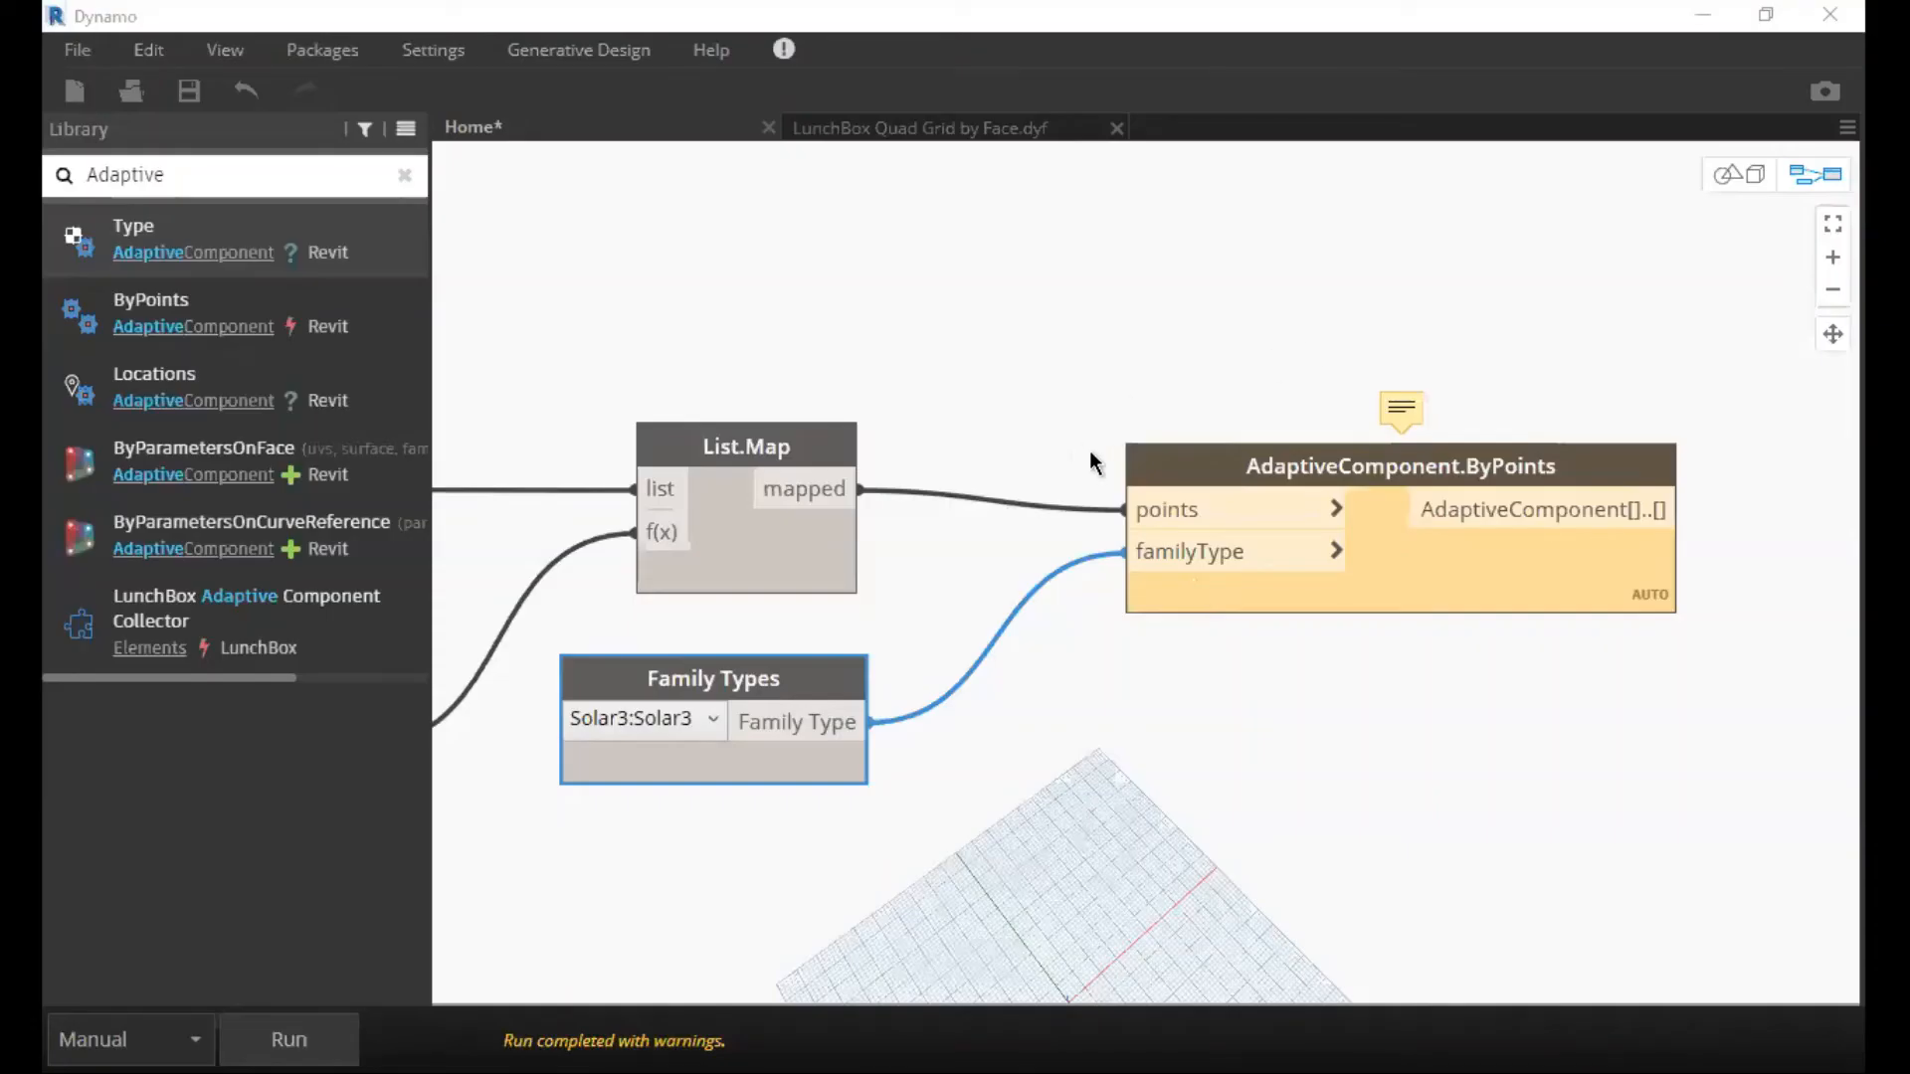
# Reselect the roof mass in the Select Model Element node at the start of the graph and rerun it.
pyautogui.scroll(-3, 1095, 461)
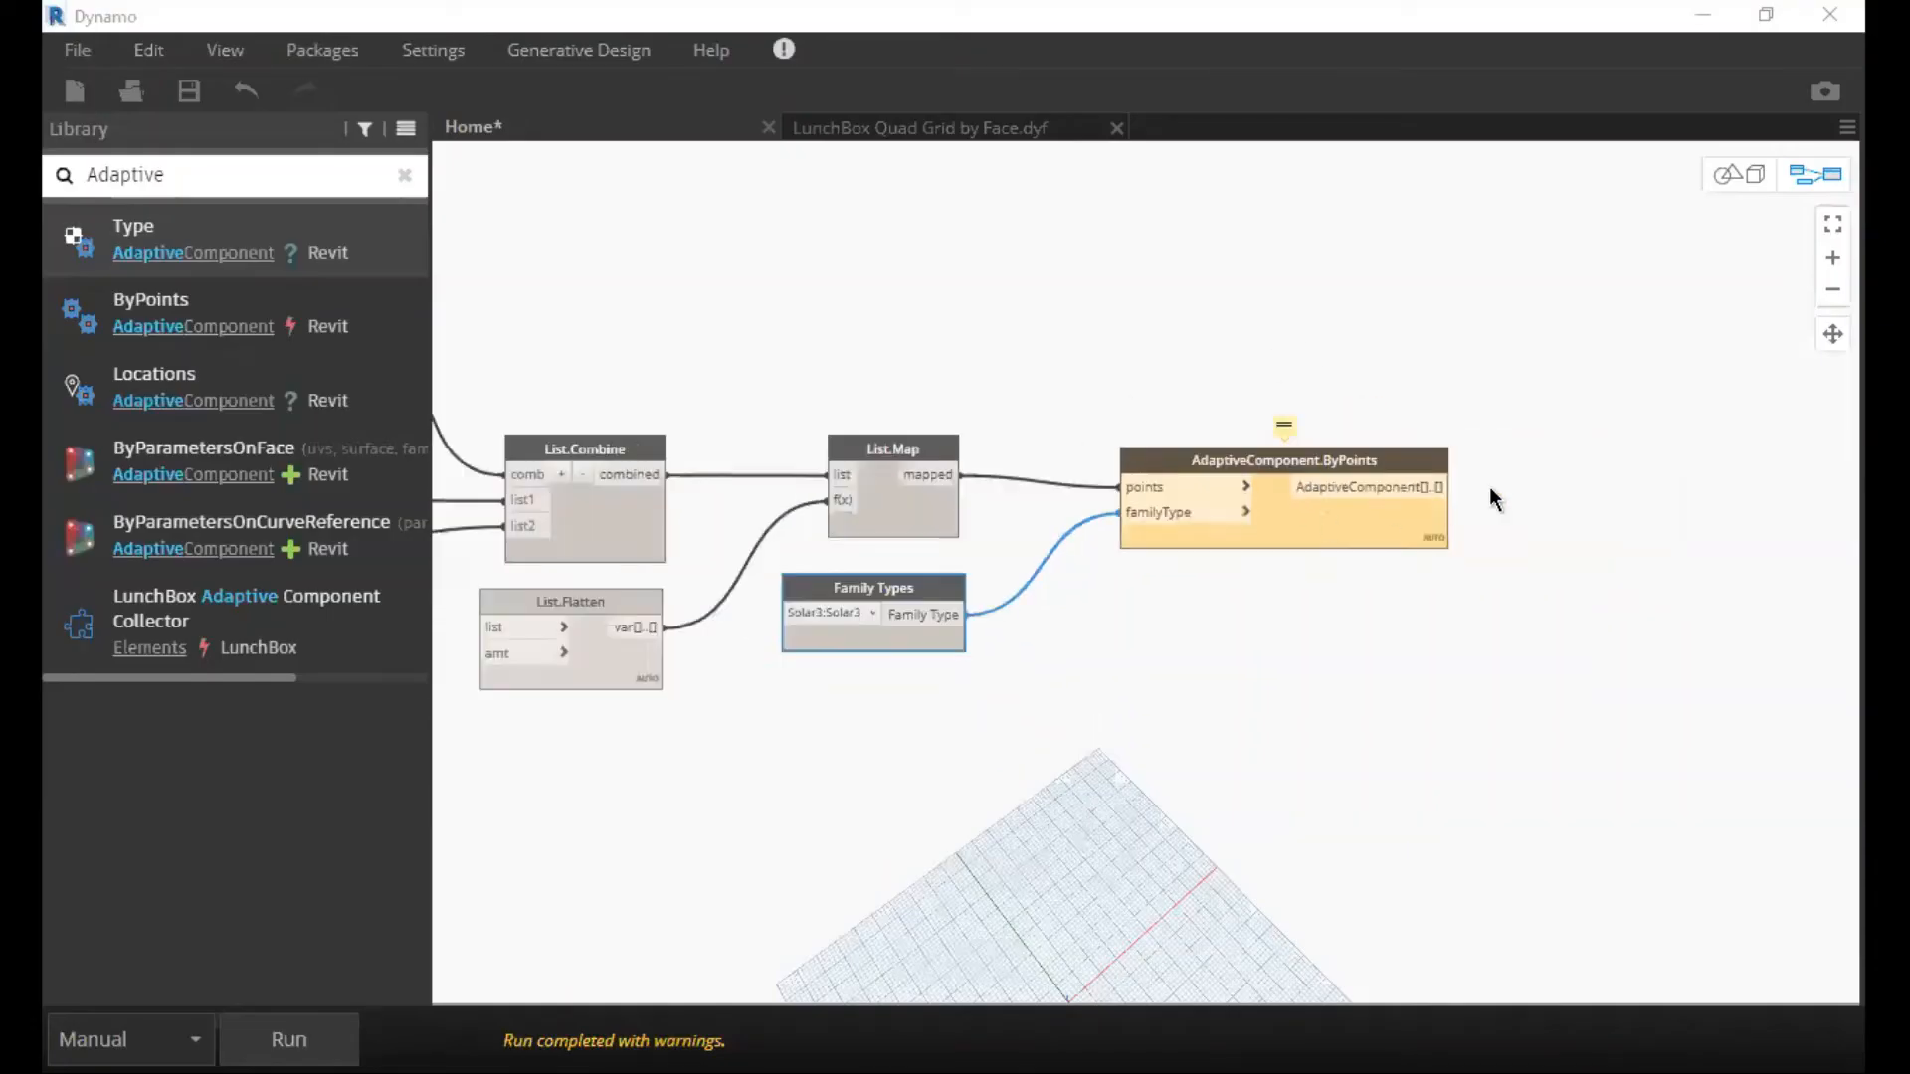
pyautogui.scroll(-3, 1490, 487)
pyautogui.moveTo(1034, 527); pyautogui.dragTo(1343, 478, button='middle')
pyautogui.moveTo(1131, 317); pyautogui.dragTo(1160, 273, button='middle')
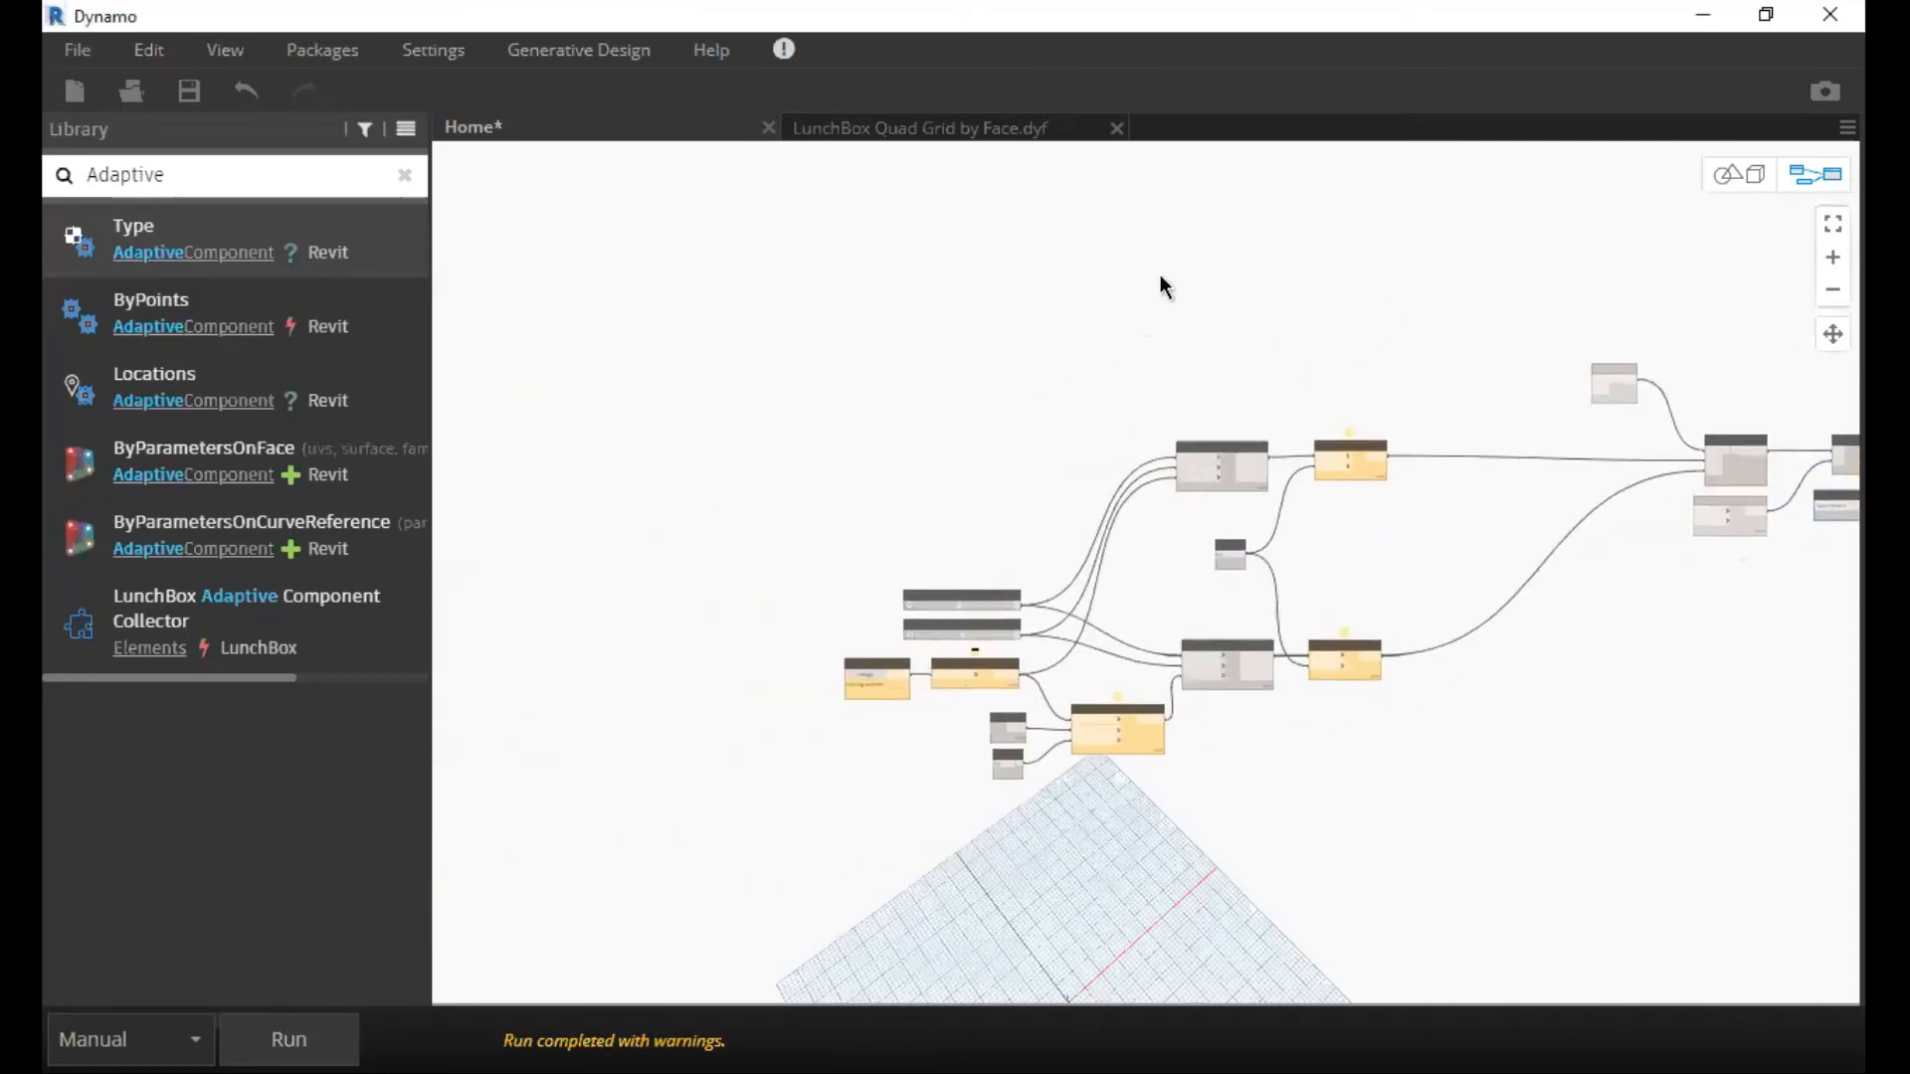
pyautogui.scroll(3, 955, 412)
pyautogui.scroll(5, 891, 399)
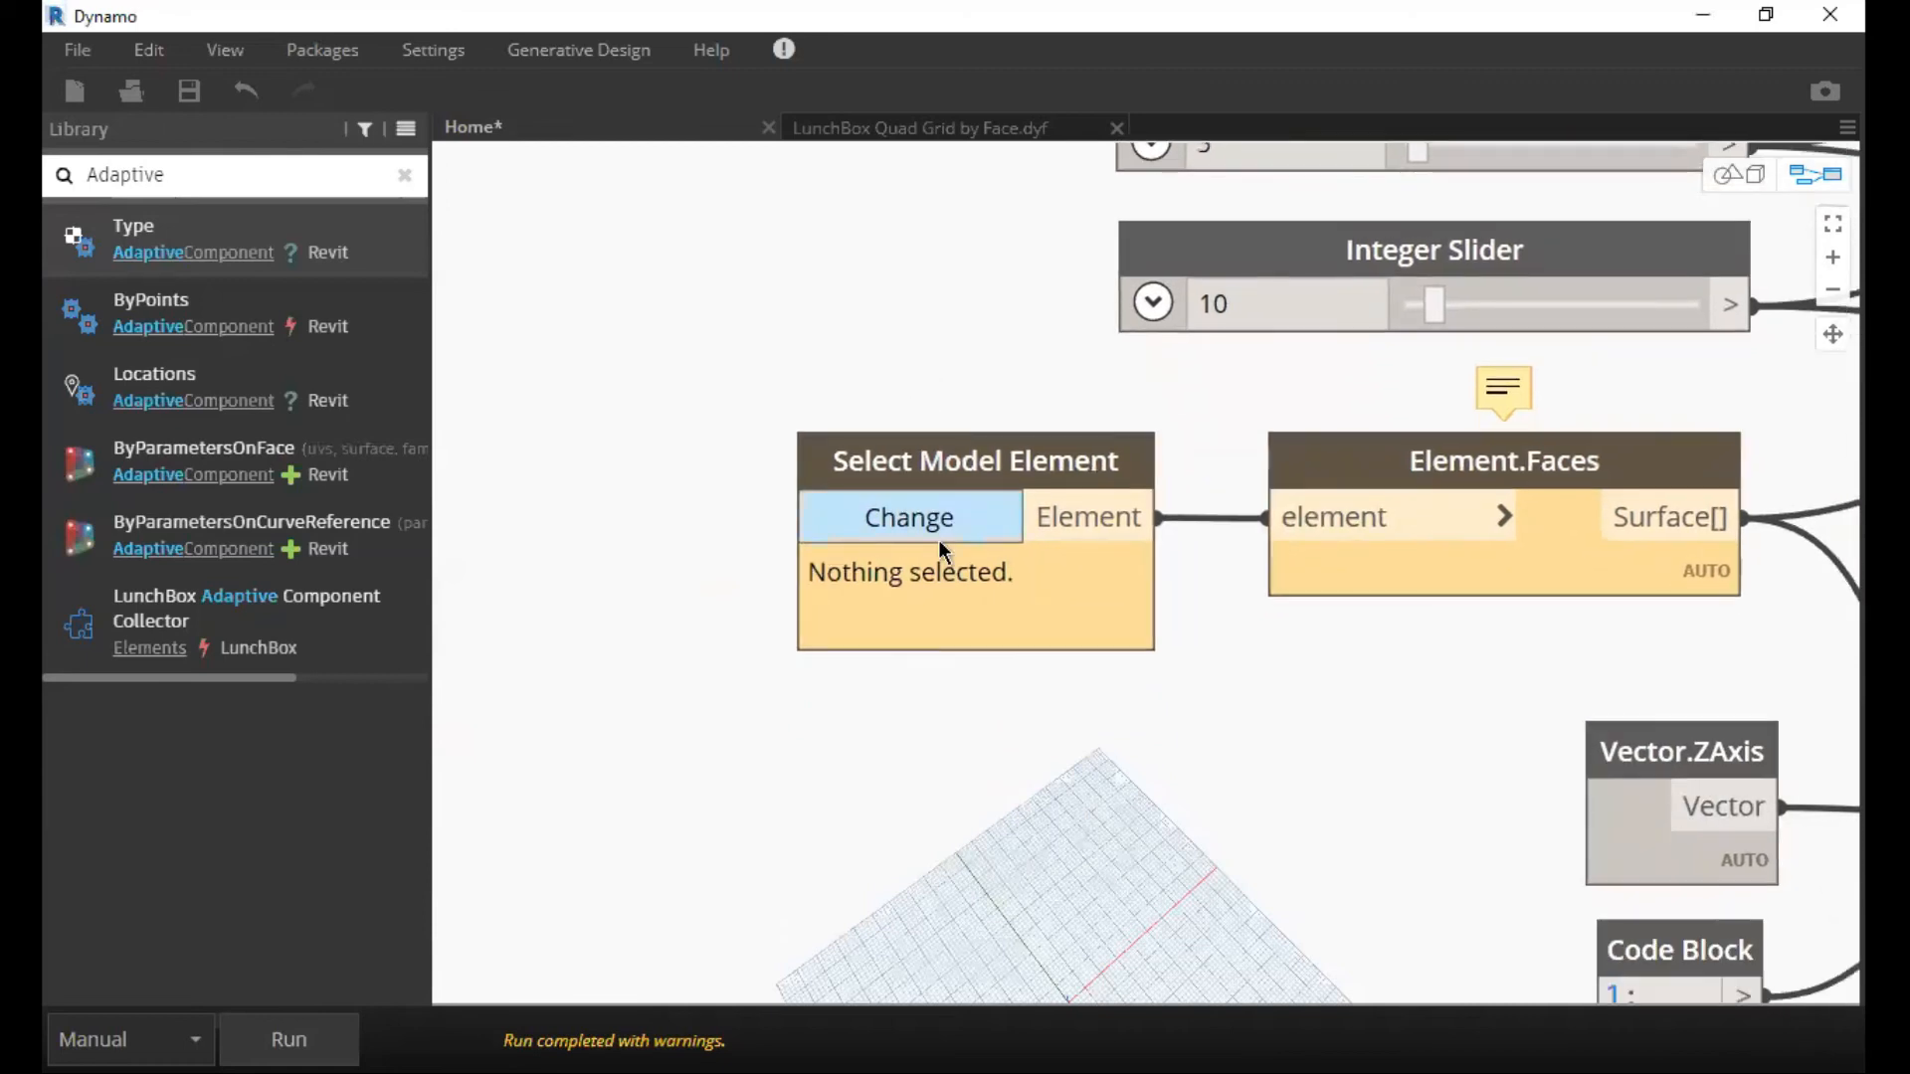
pyautogui.scroll(1, 940, 552)
pyautogui.scroll(1, 941, 561)
pyautogui.click(941, 562)
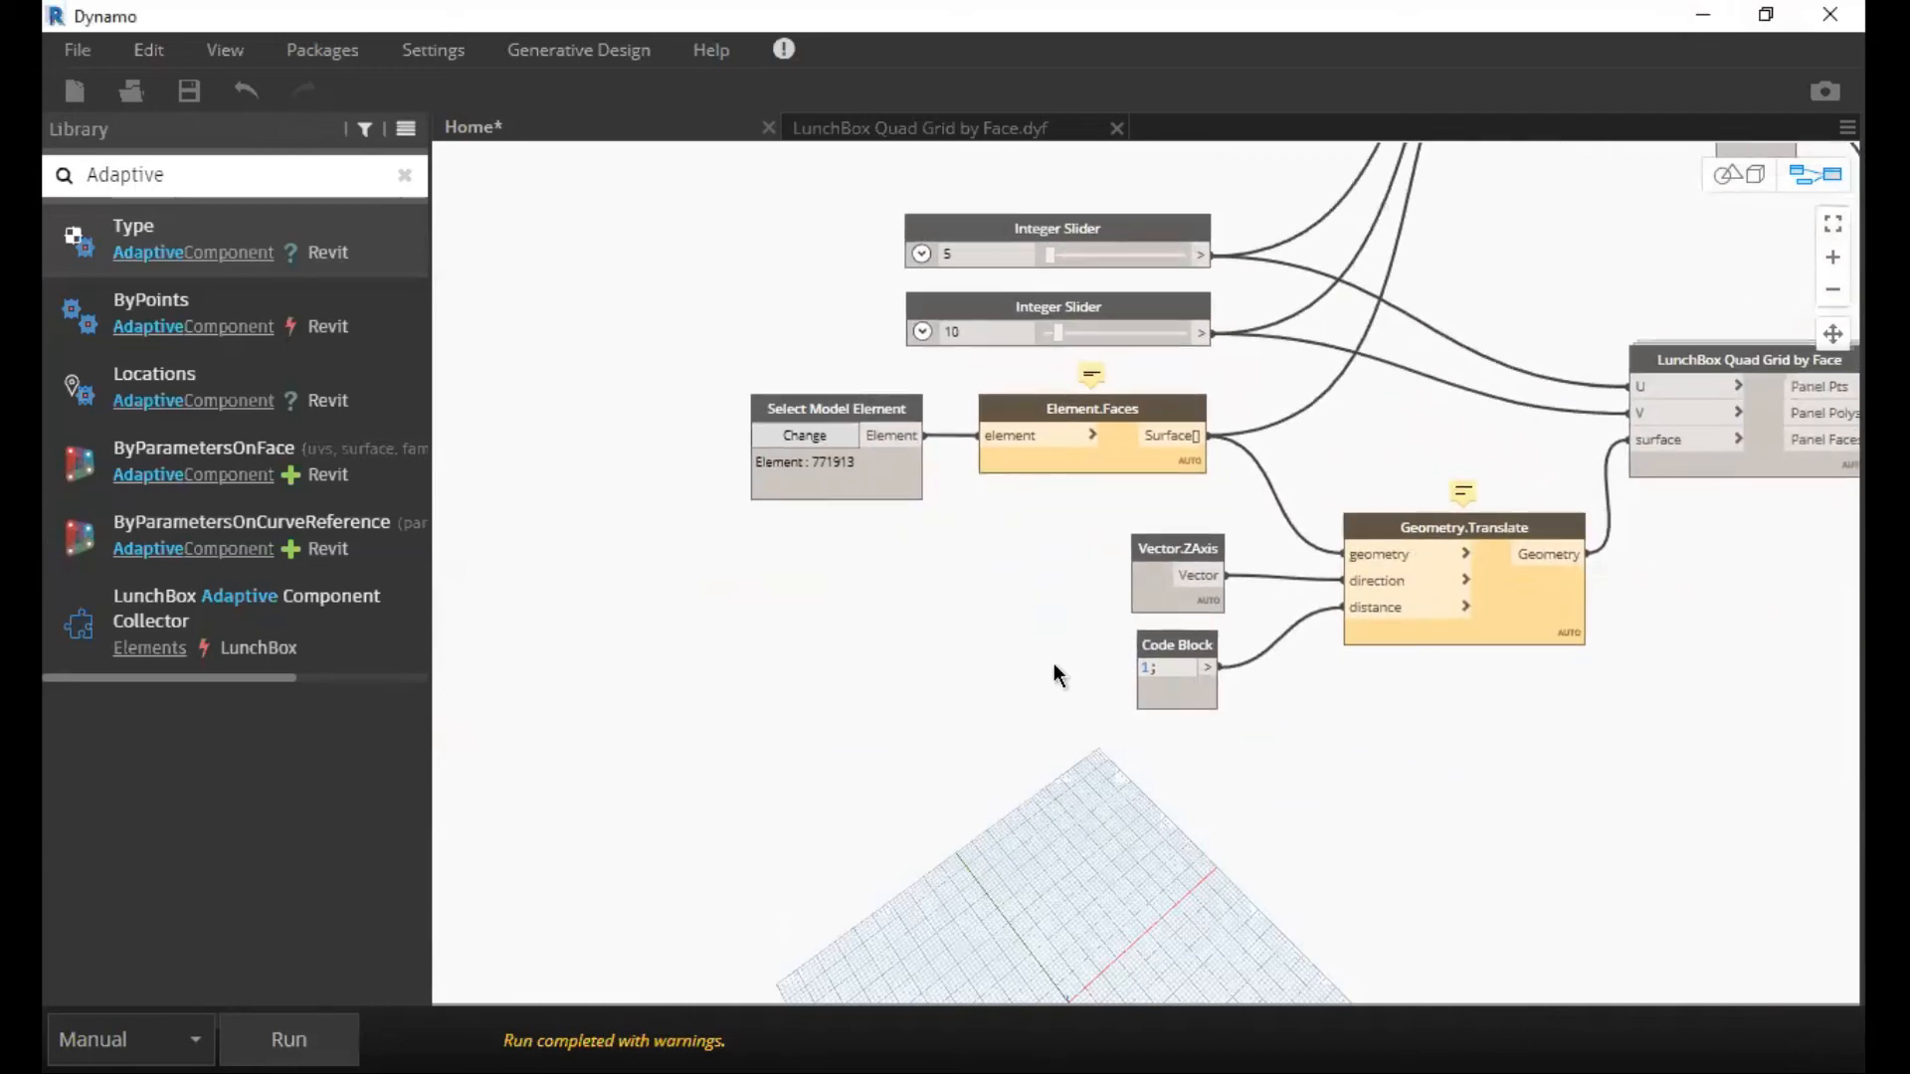
pyautogui.press('F5')
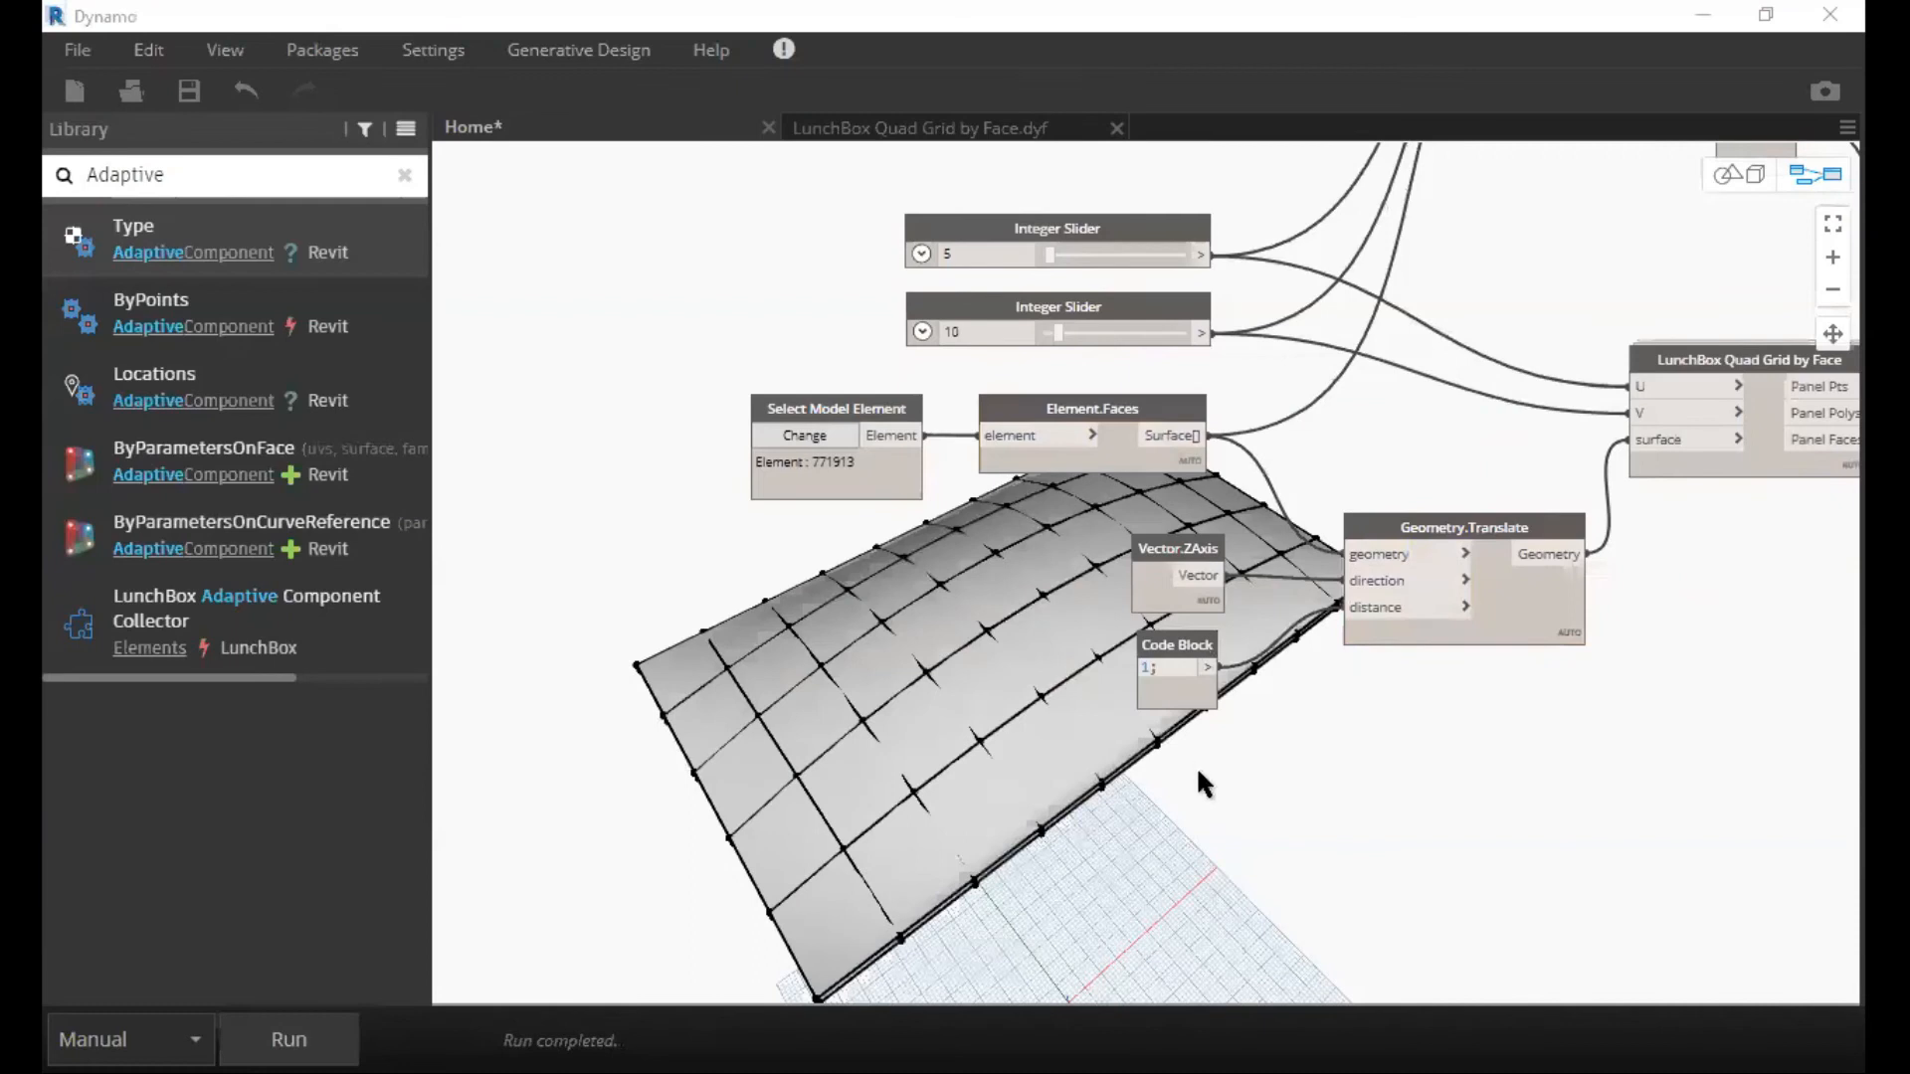
# Examine the end of the graph from List.Combine through AdaptiveComponent.ByPoints, including that node's output preview.
pyautogui.scroll(-6, 1196, 766)
pyautogui.scroll(5, 1606, 498)
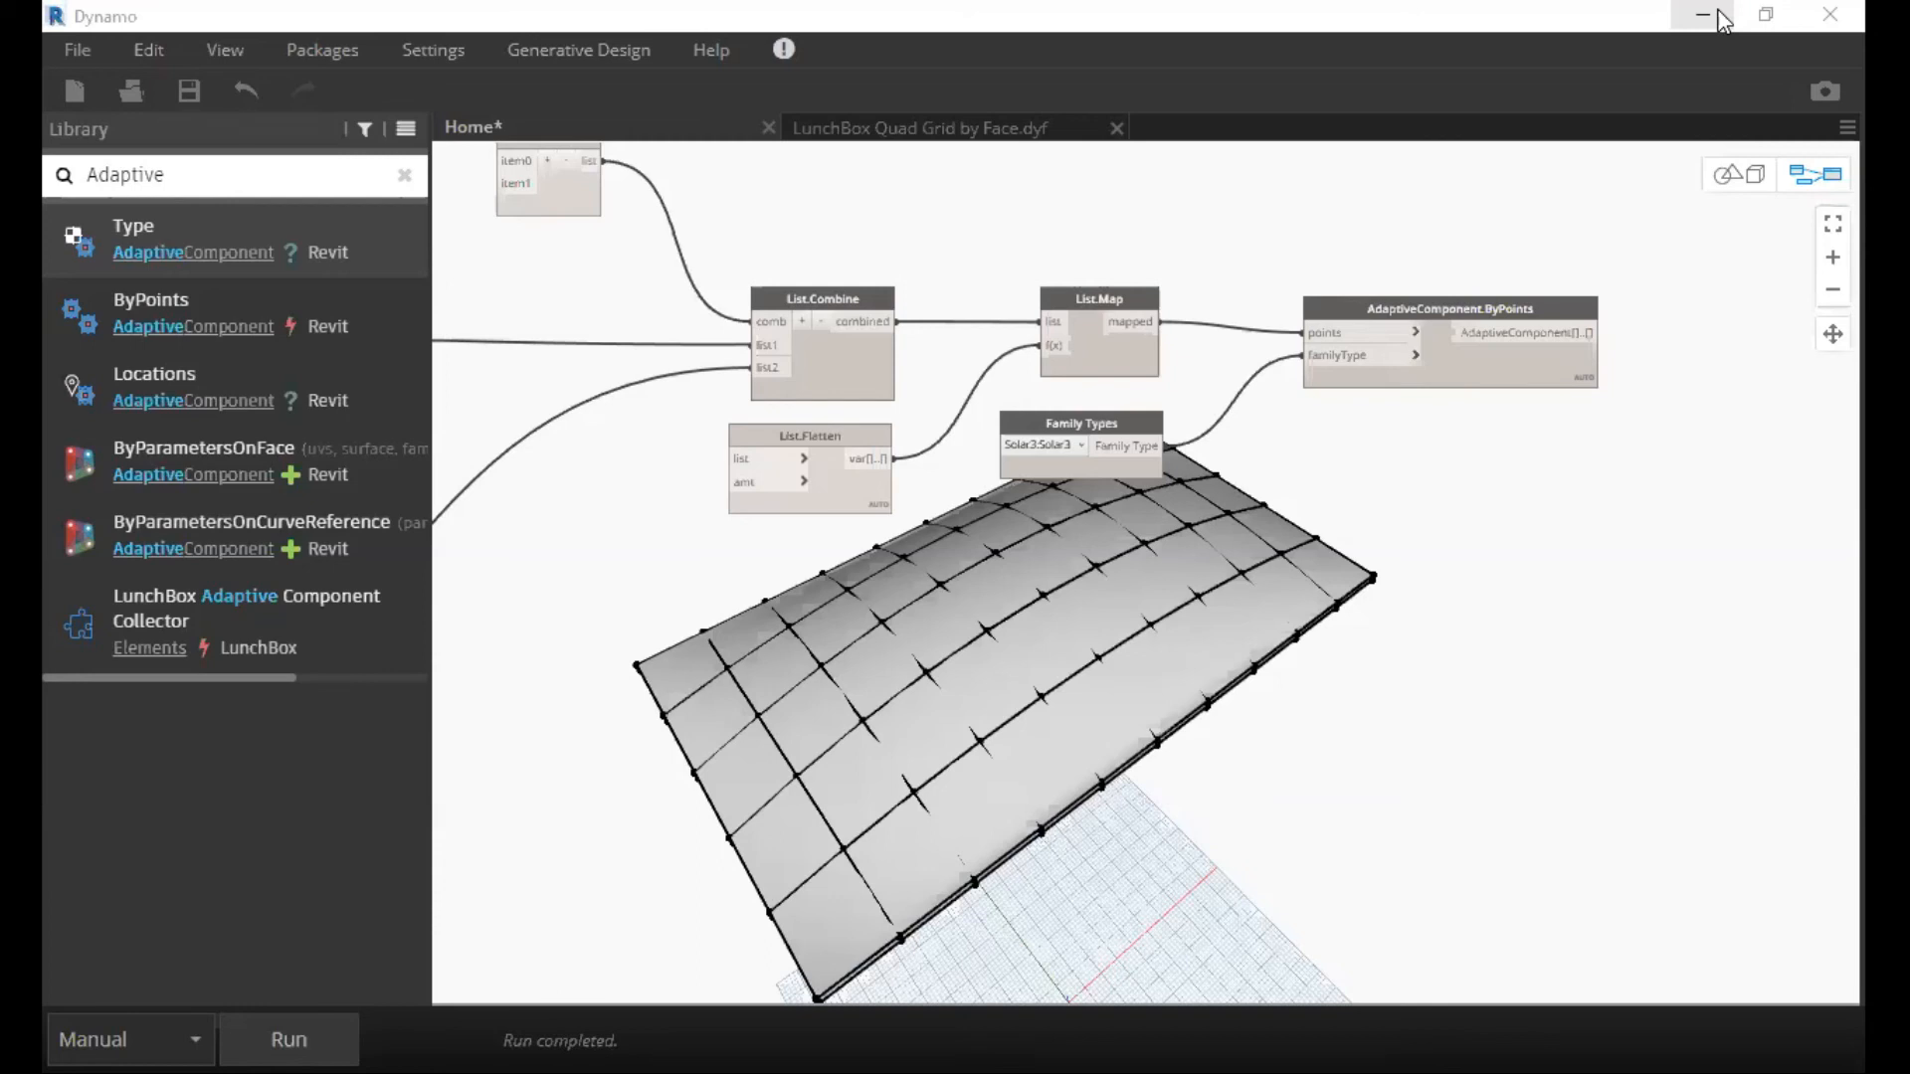
pyautogui.scroll(3, 1383, 512)
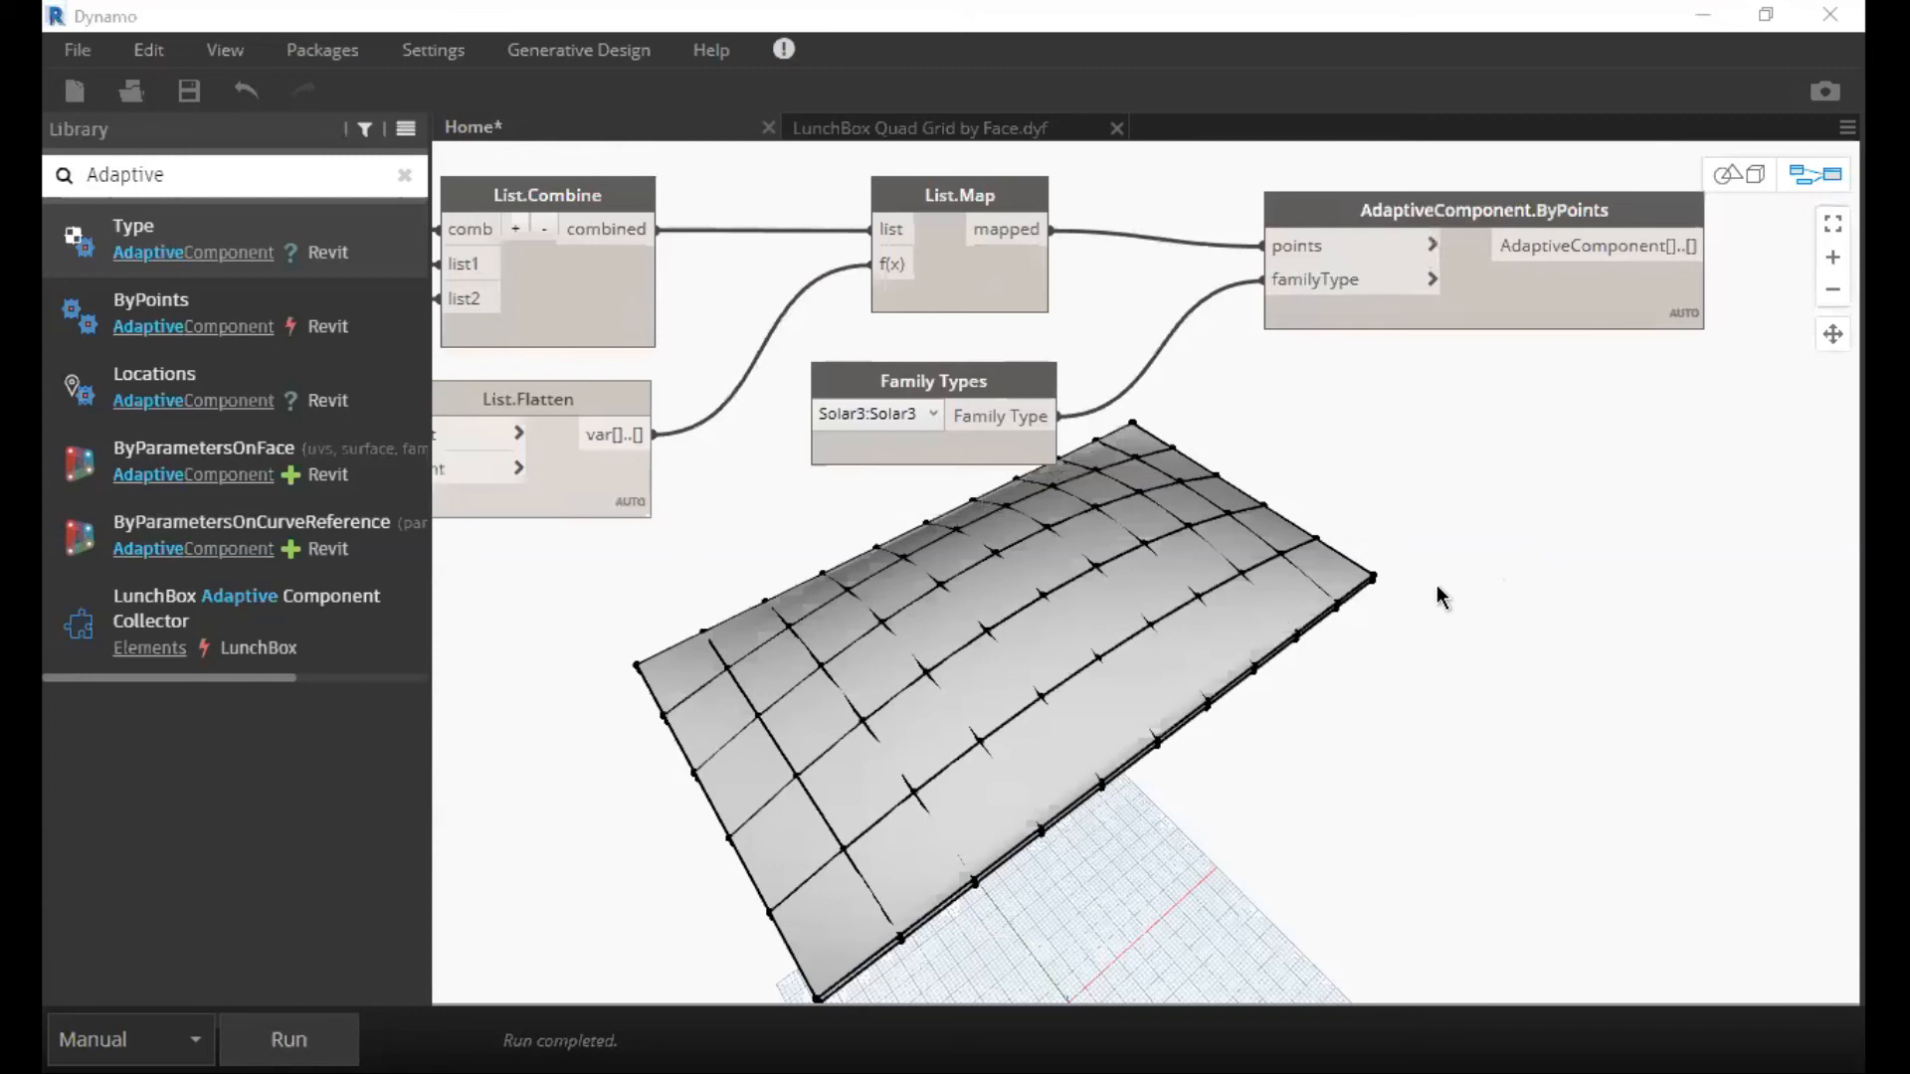
pyautogui.scroll(-5, 1436, 585)
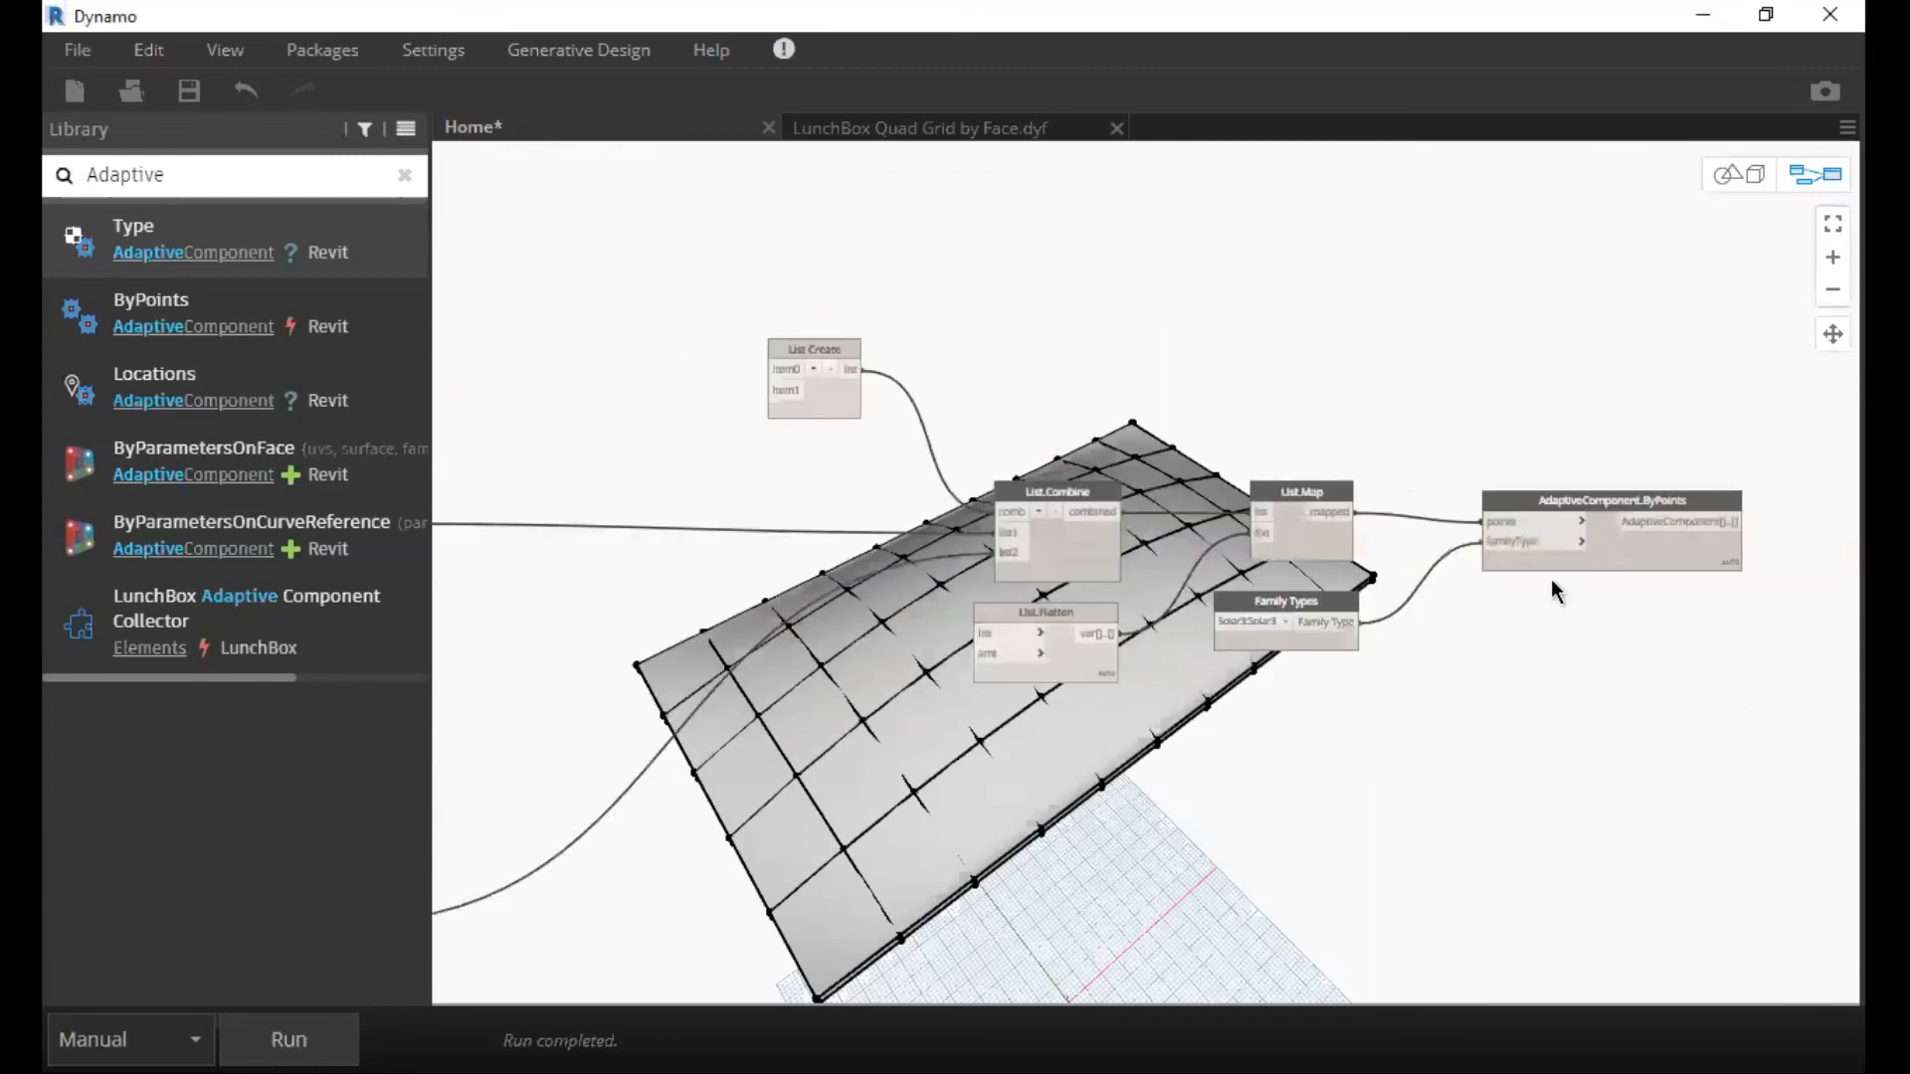
pyautogui.scroll(-2, 1500, 588)
pyautogui.scroll(2, 1389, 649)
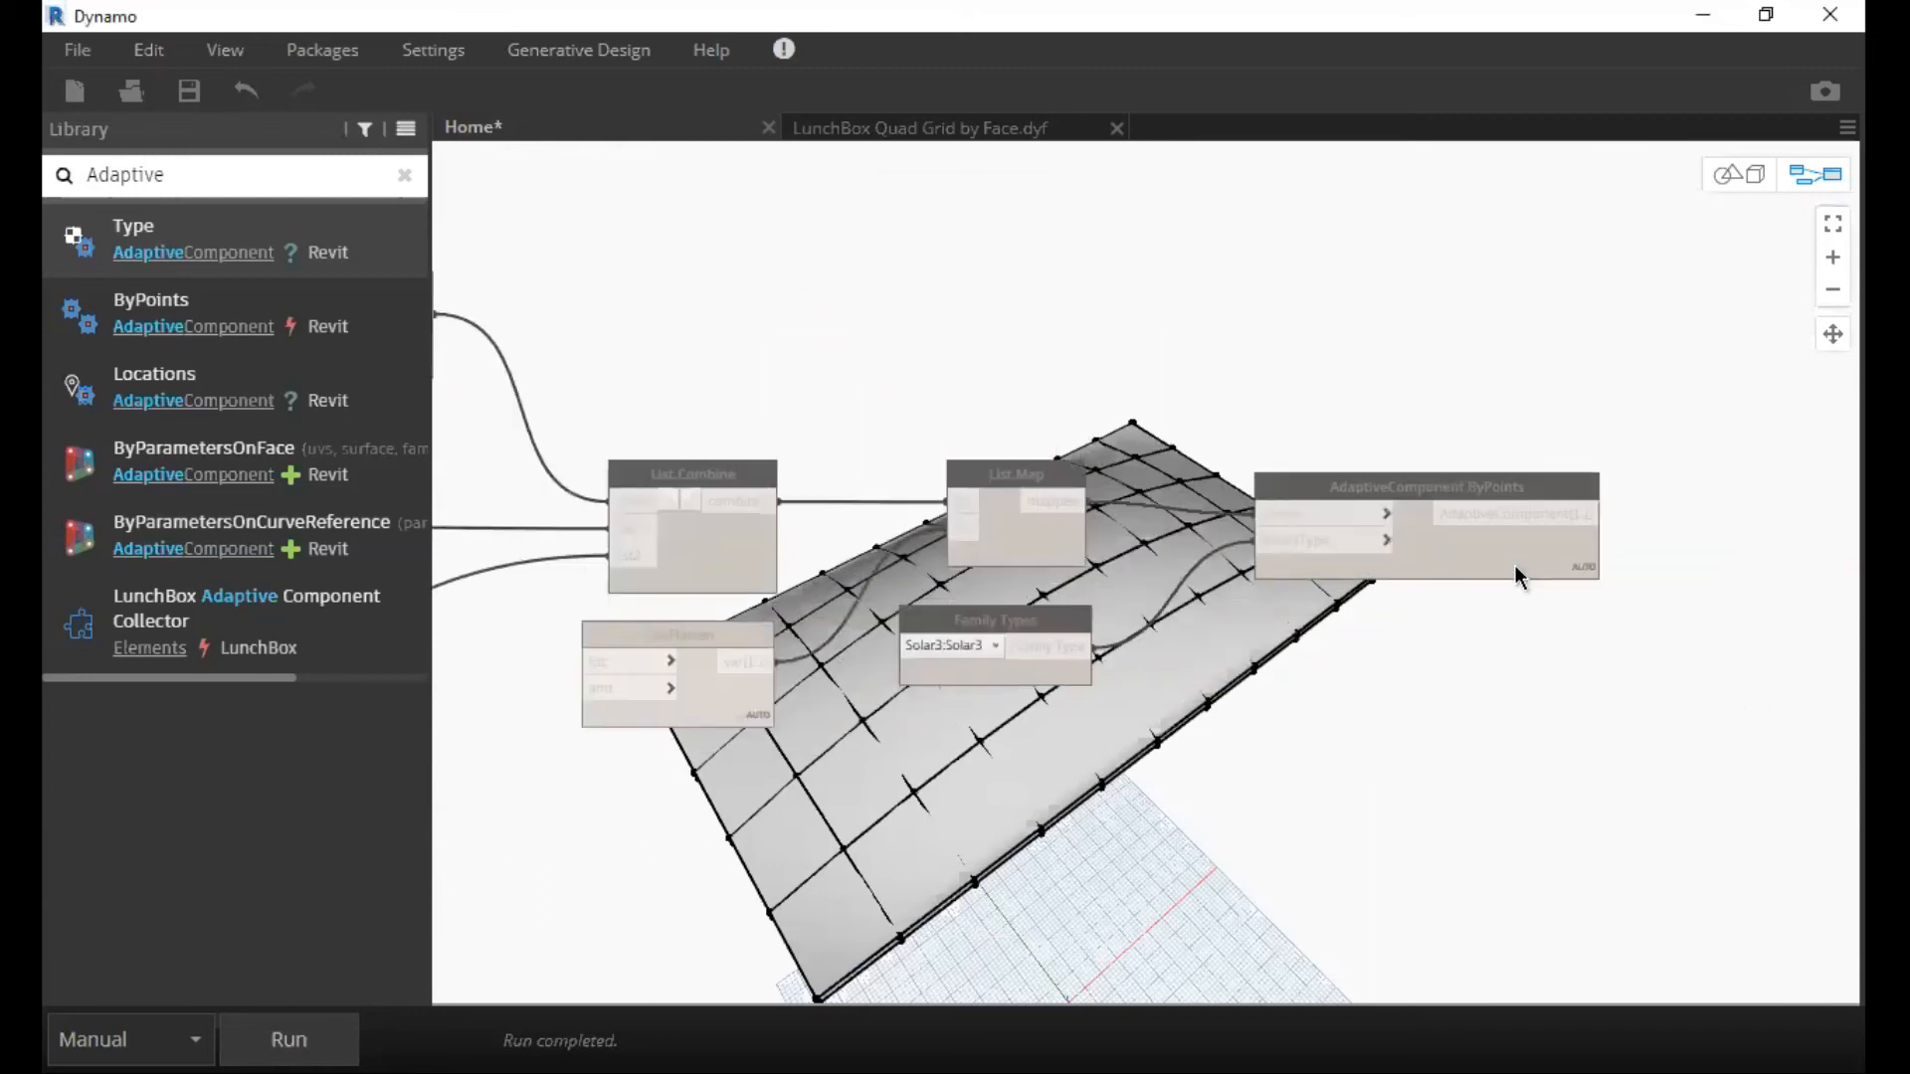
pyautogui.scroll(3, 1371, 545)
pyautogui.scroll(-2, 1263, 408)
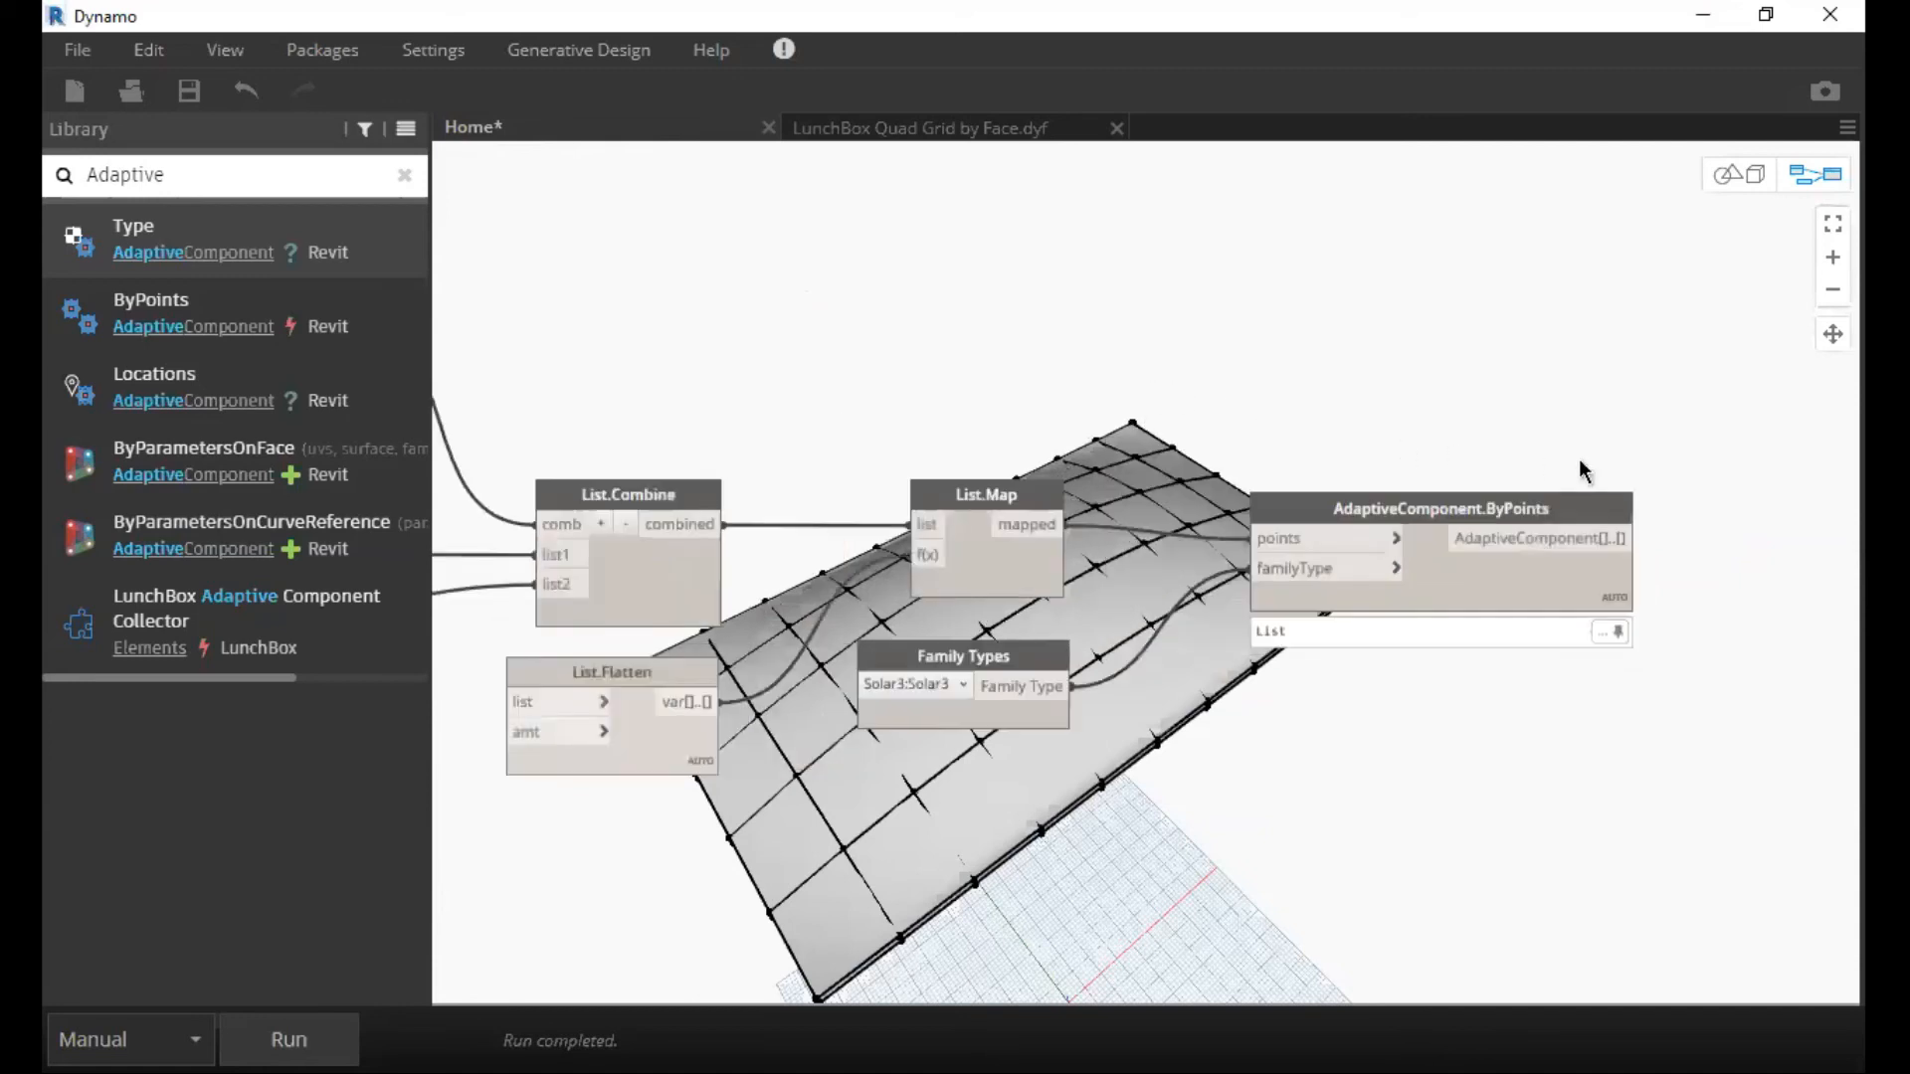
pyautogui.moveTo(1671, 442); pyautogui.dragTo(1453, 446, button='middle')
pyautogui.scroll(2, 1368, 505)
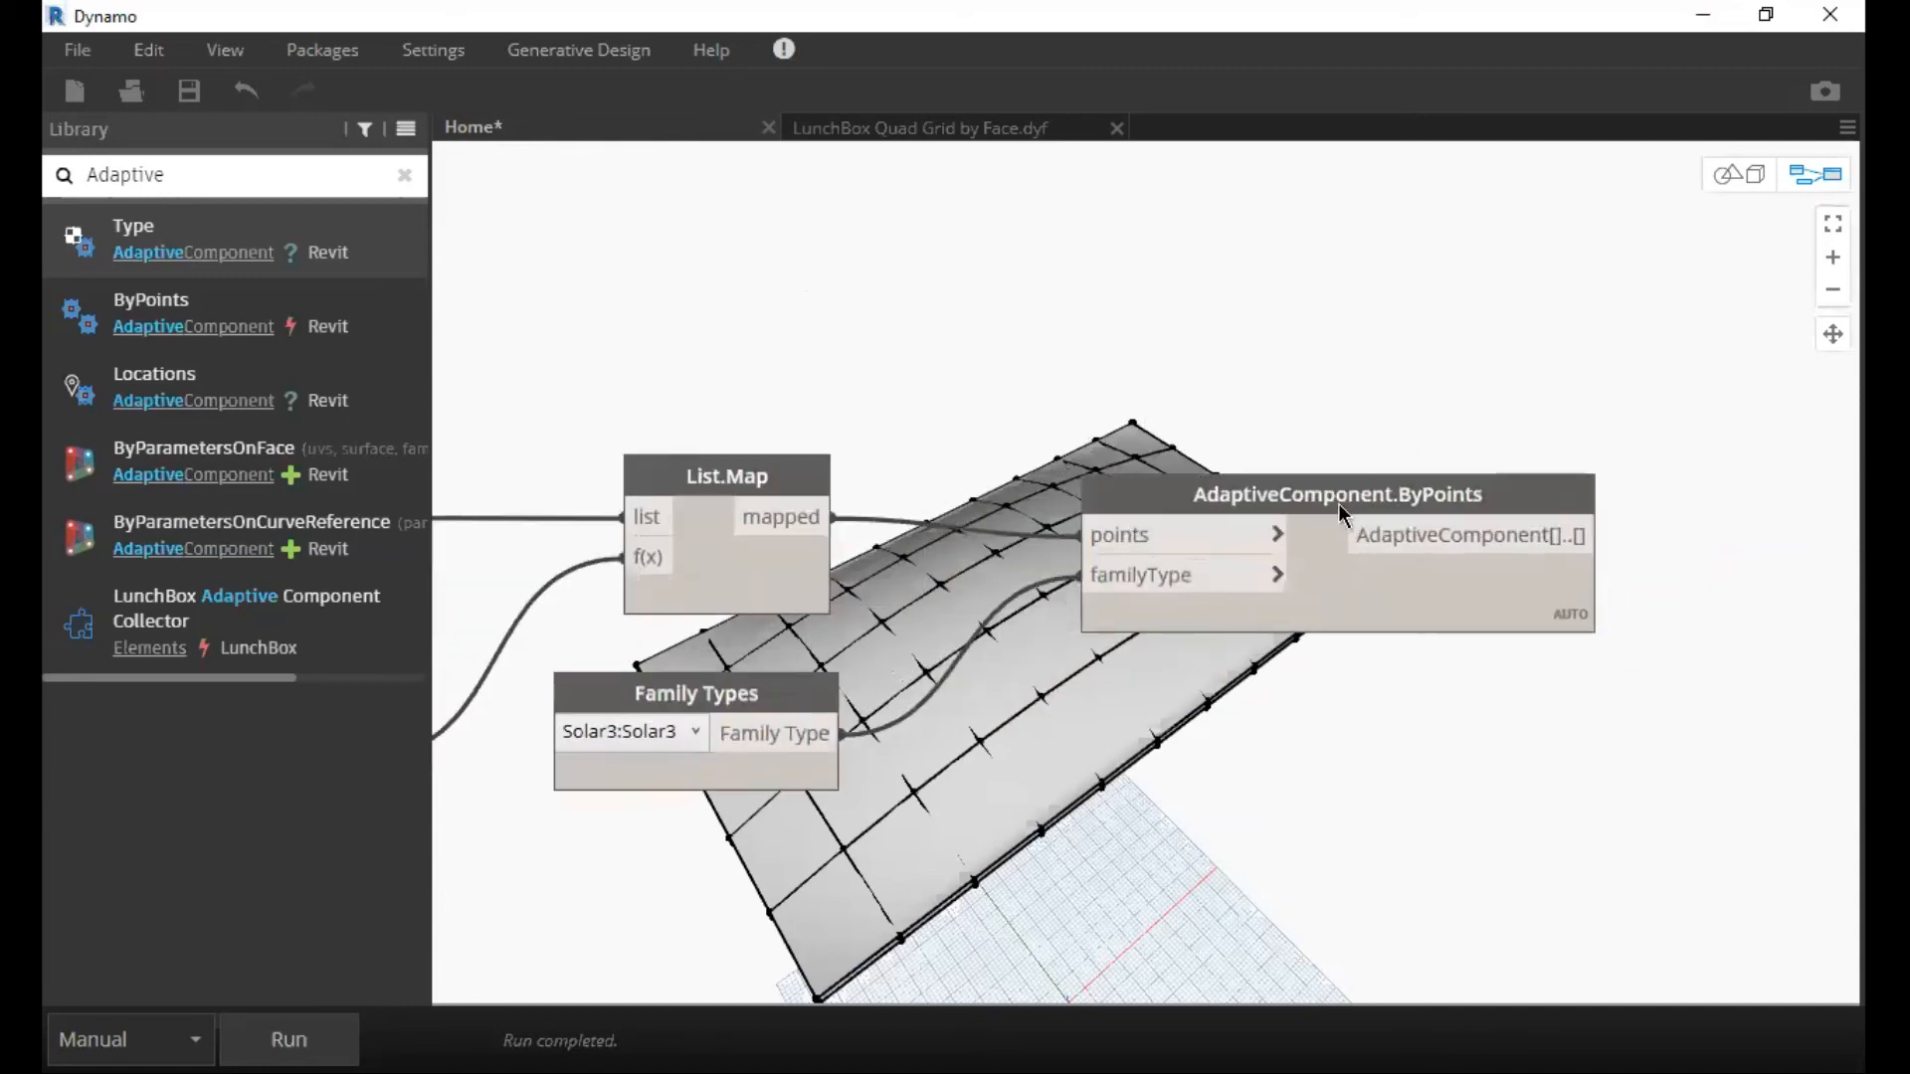
# Move AdaptiveComponent.ByPoints closer to List.Map and shift the Family Types node slightly away from it.
pyautogui.scroll(1, 1339, 506)
pyautogui.scroll(2, 1094, 501)
pyautogui.moveTo(1300, 439); pyautogui.dragTo(1238, 415)
pyautogui.moveTo(627, 612); pyautogui.dragTo(1011, 646, button='middle')
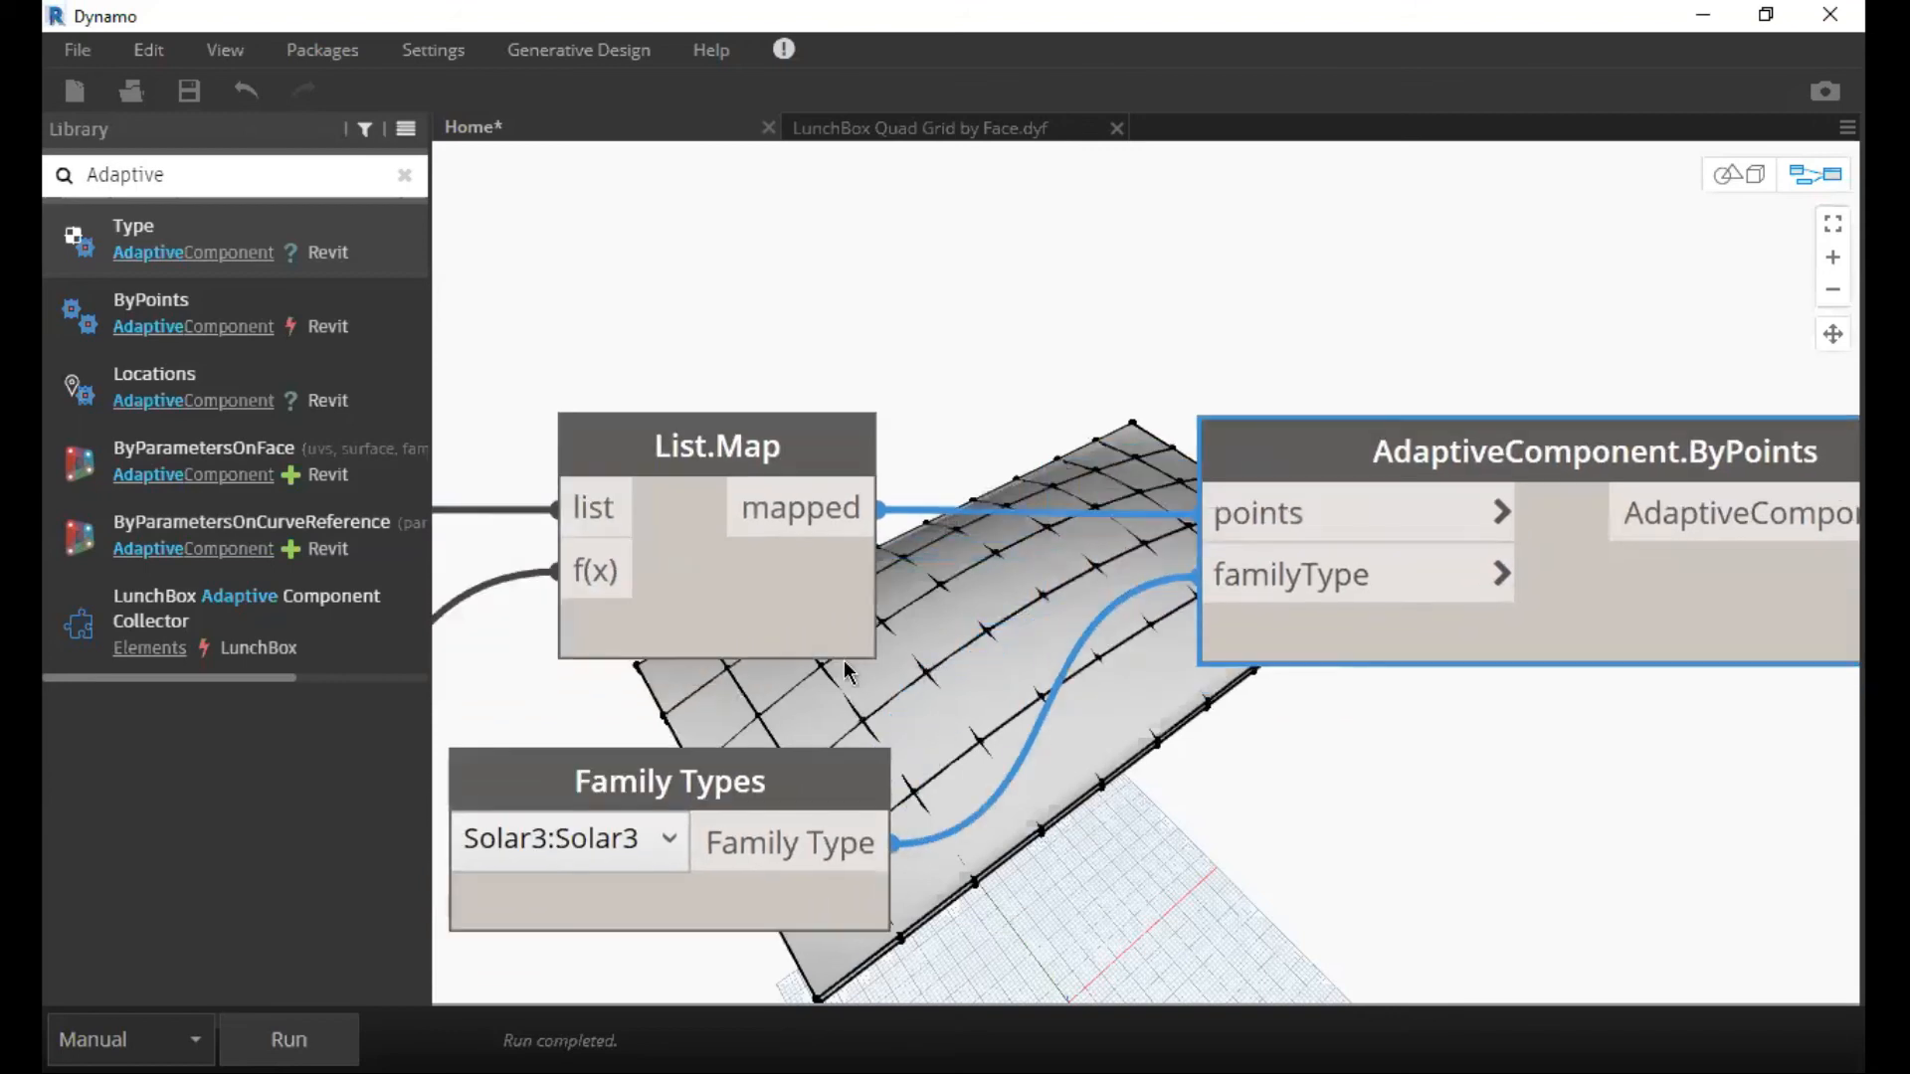
pyautogui.moveTo(844, 659); pyautogui.dragTo(886, 648, button='middle')
pyautogui.moveTo(817, 764); pyautogui.dragTo(795, 751)
pyautogui.scroll(-1, 1025, 599)
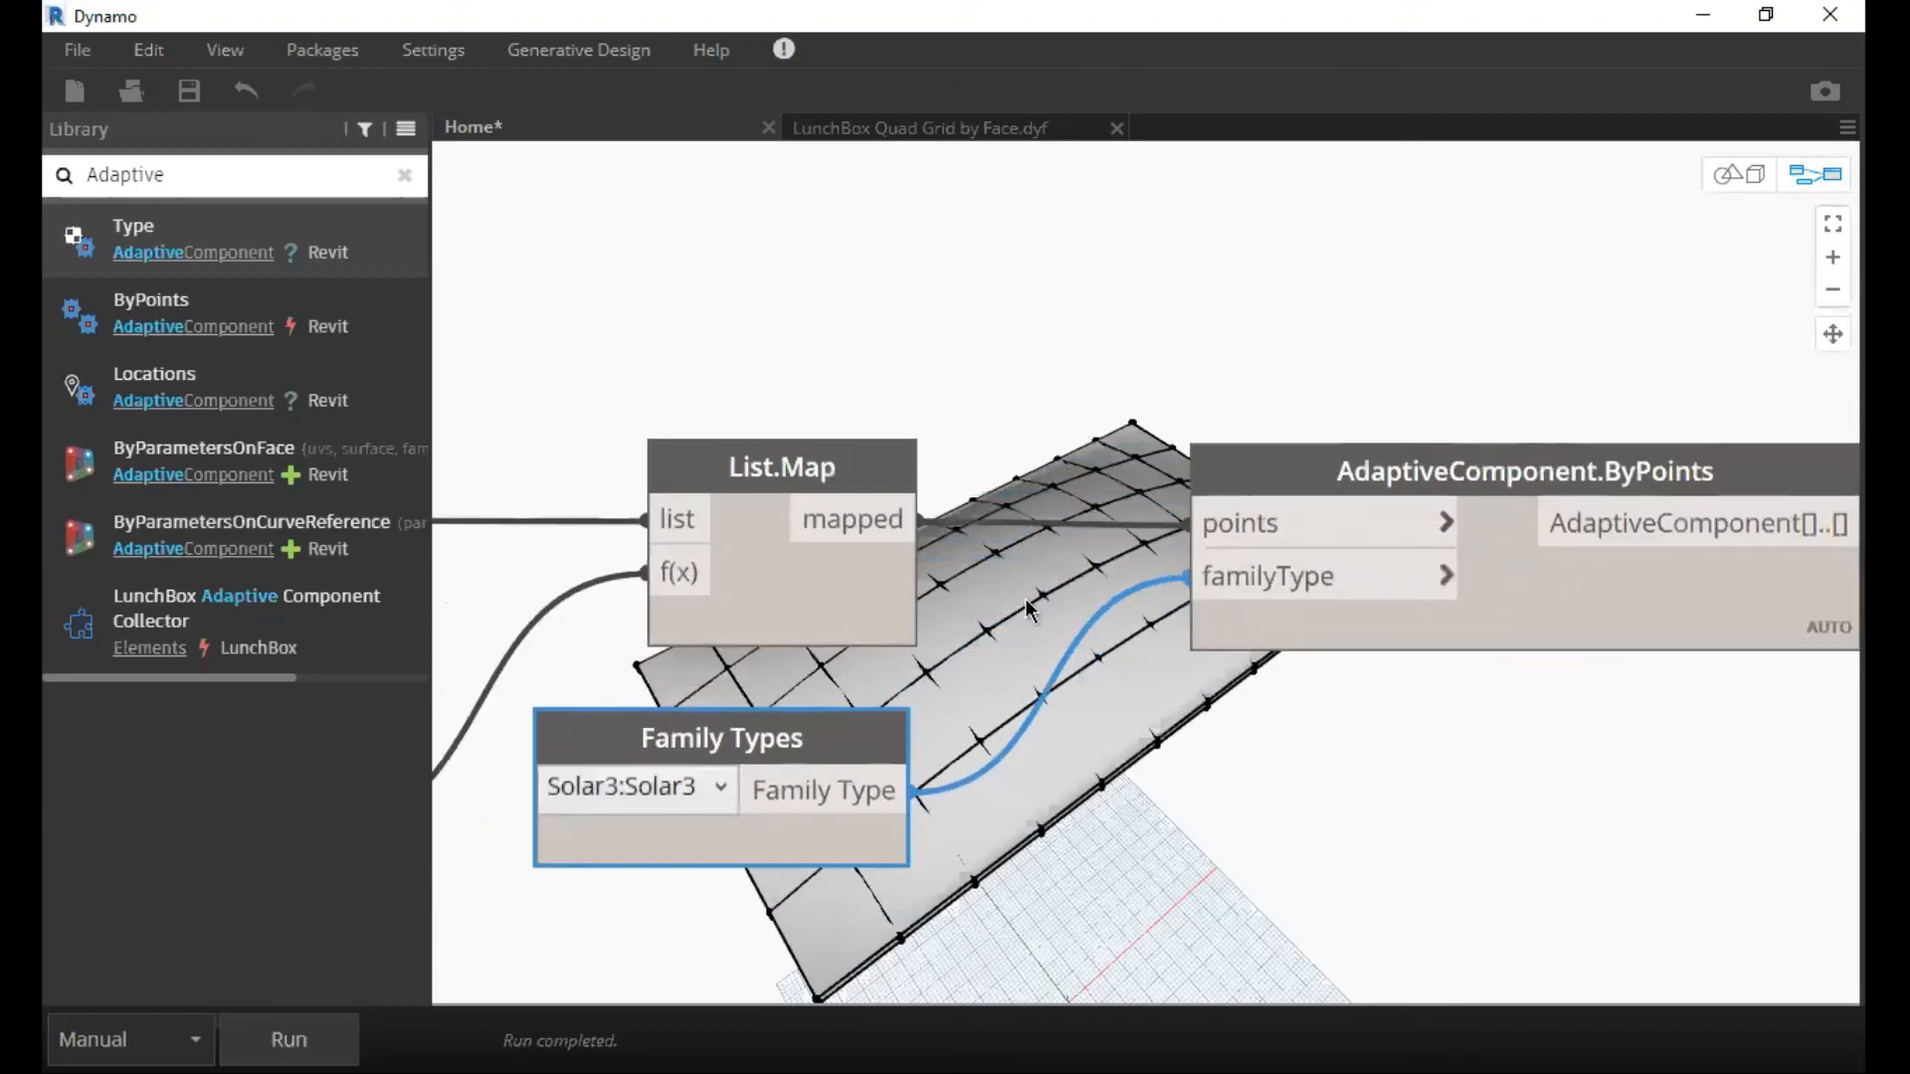
# Align AdaptiveComponent.ByPoints level with List.Map so that the wire between mapped and points runs straight.
pyautogui.scroll(2, 1009, 488)
pyautogui.scroll(1, 1341, 483)
pyautogui.scroll(1, 1084, 418)
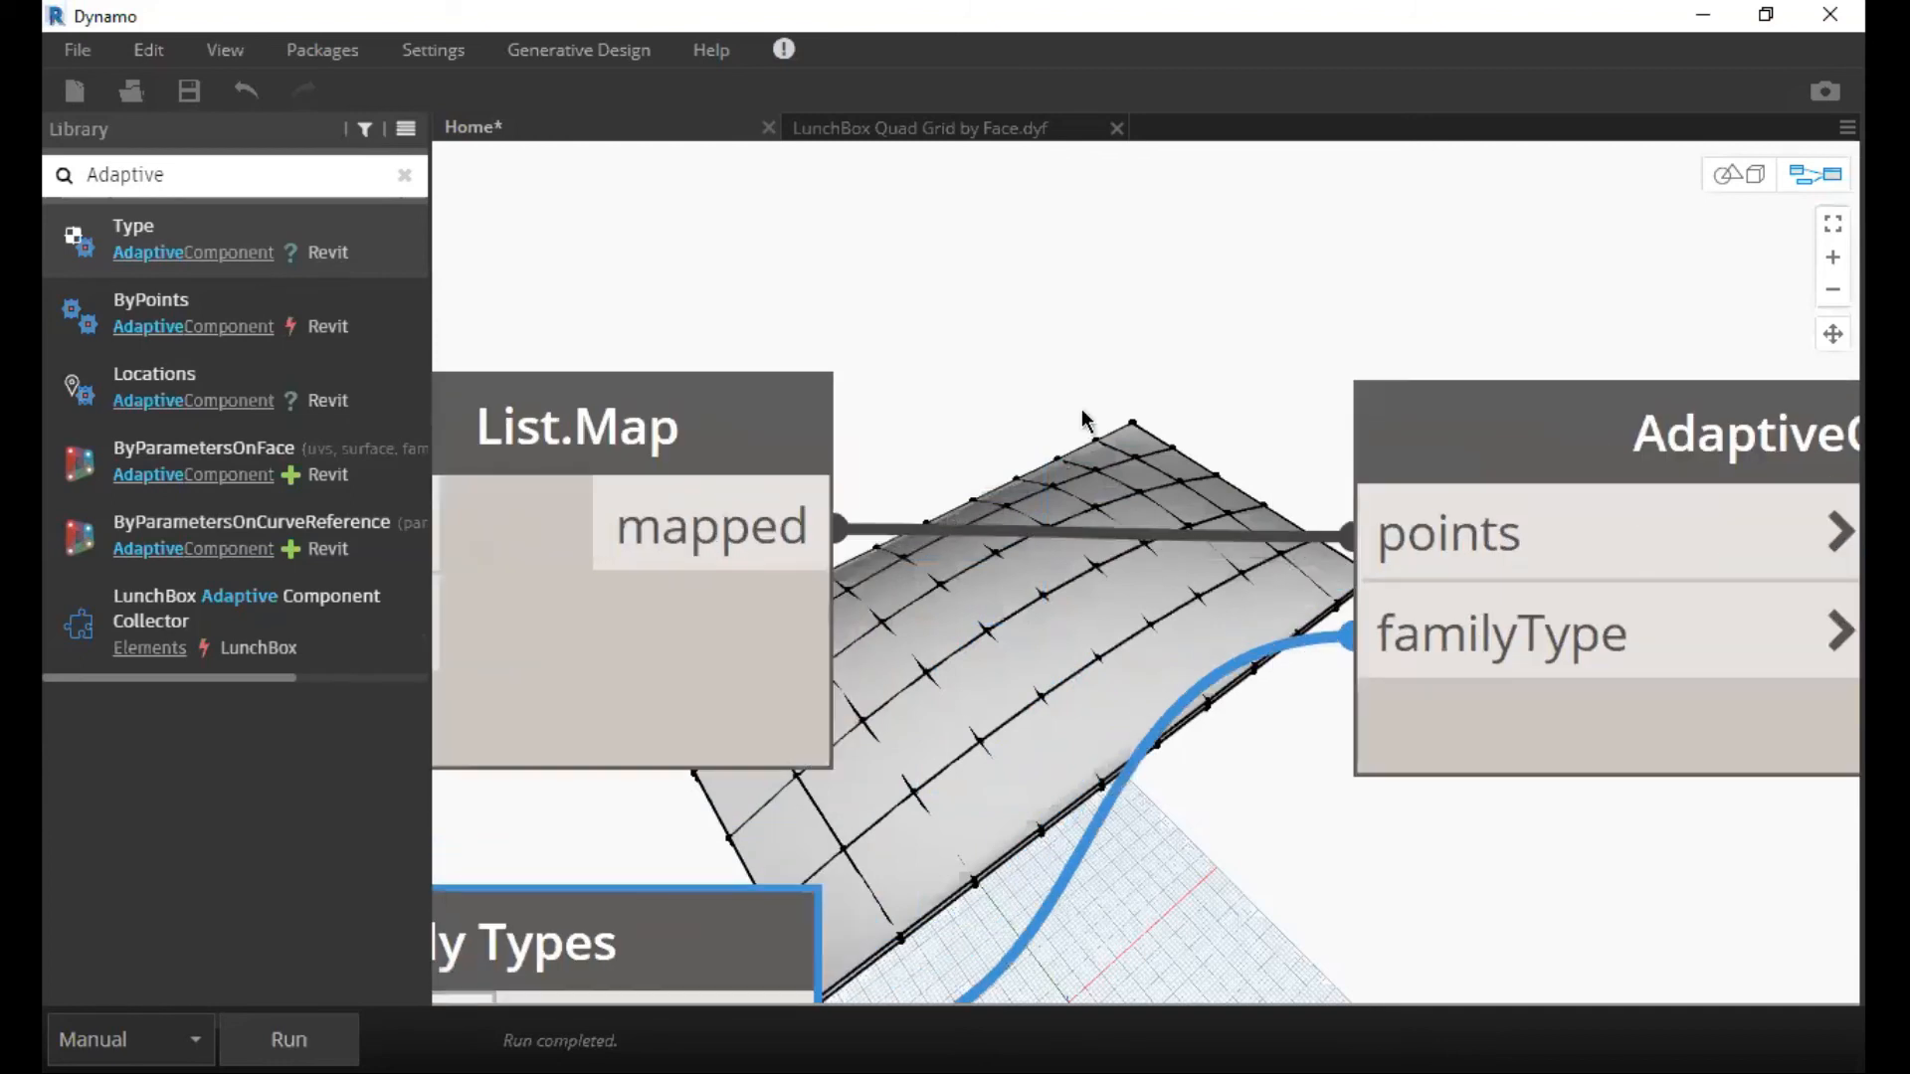
pyautogui.moveTo(1196, 300); pyautogui.dragTo(1059, 362, button='middle')
pyautogui.click(1283, 473)
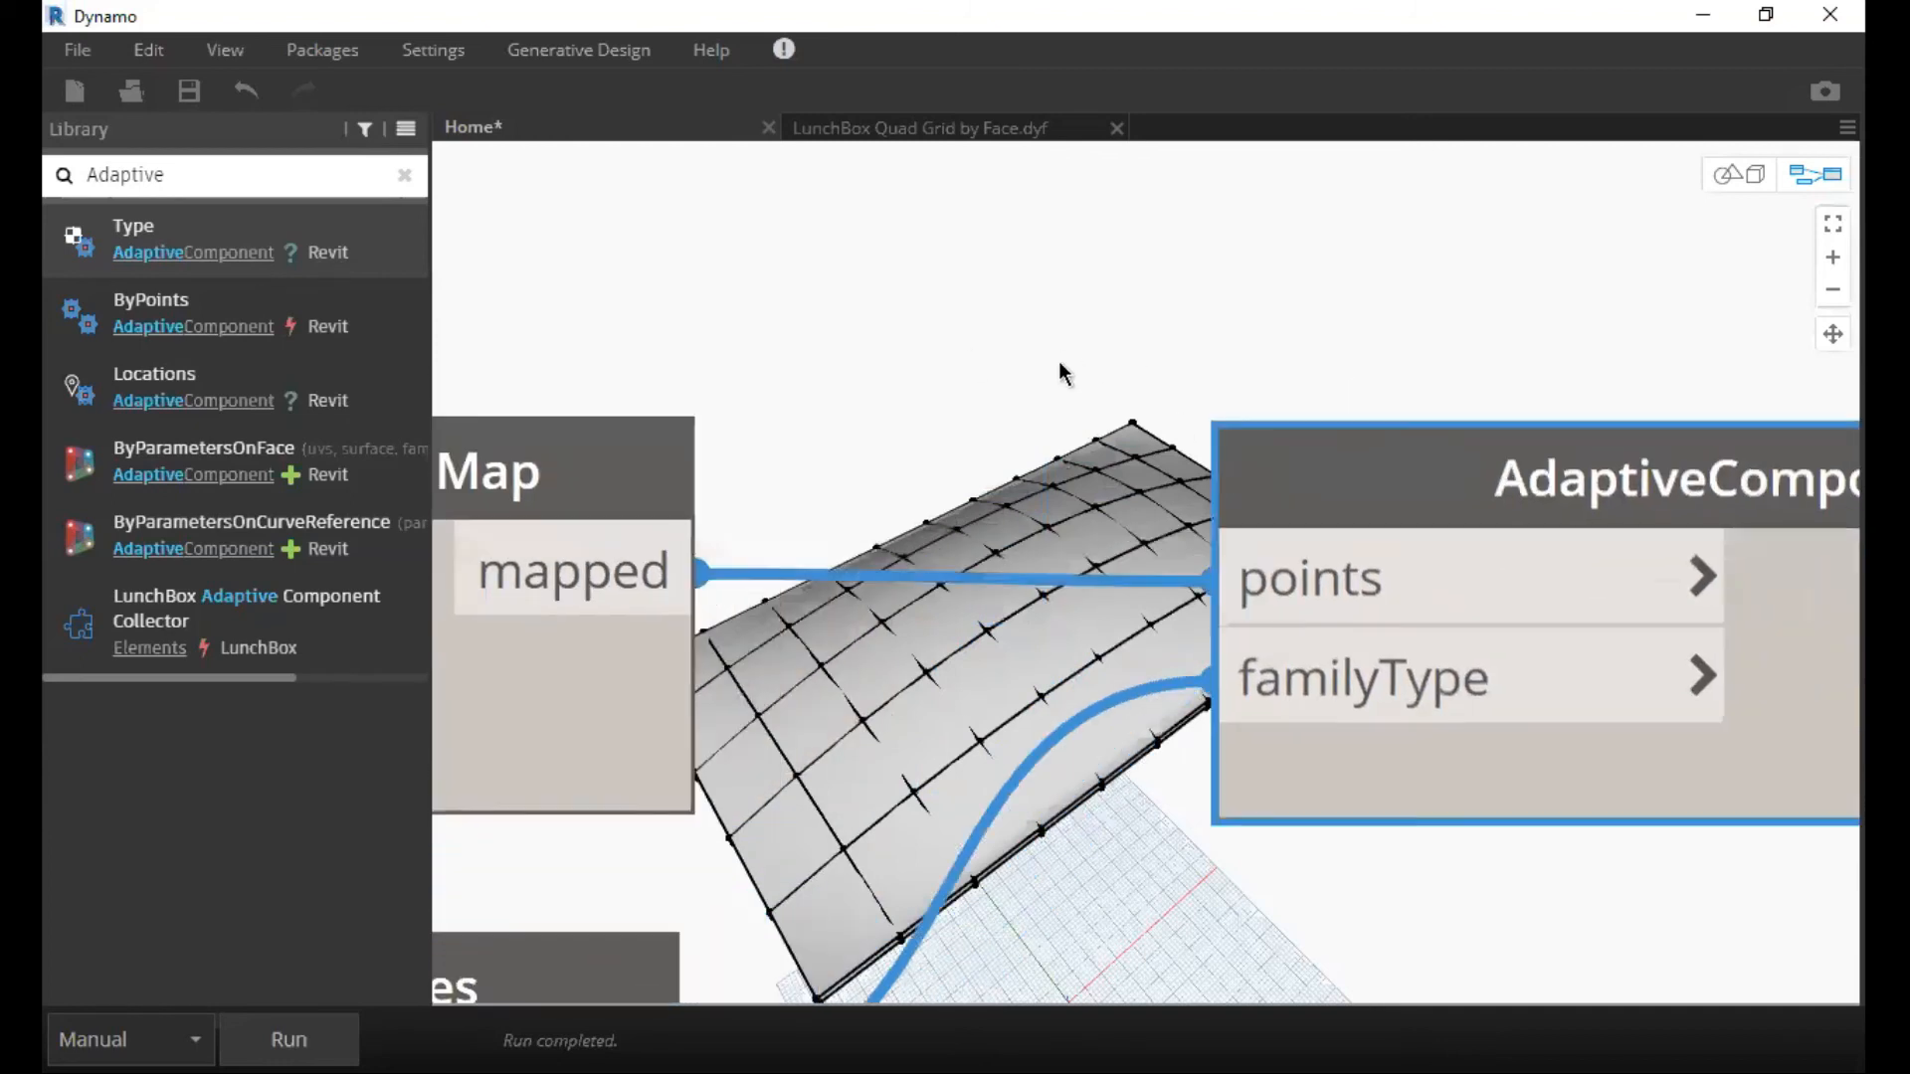
pyautogui.scroll(-4, 1058, 366)
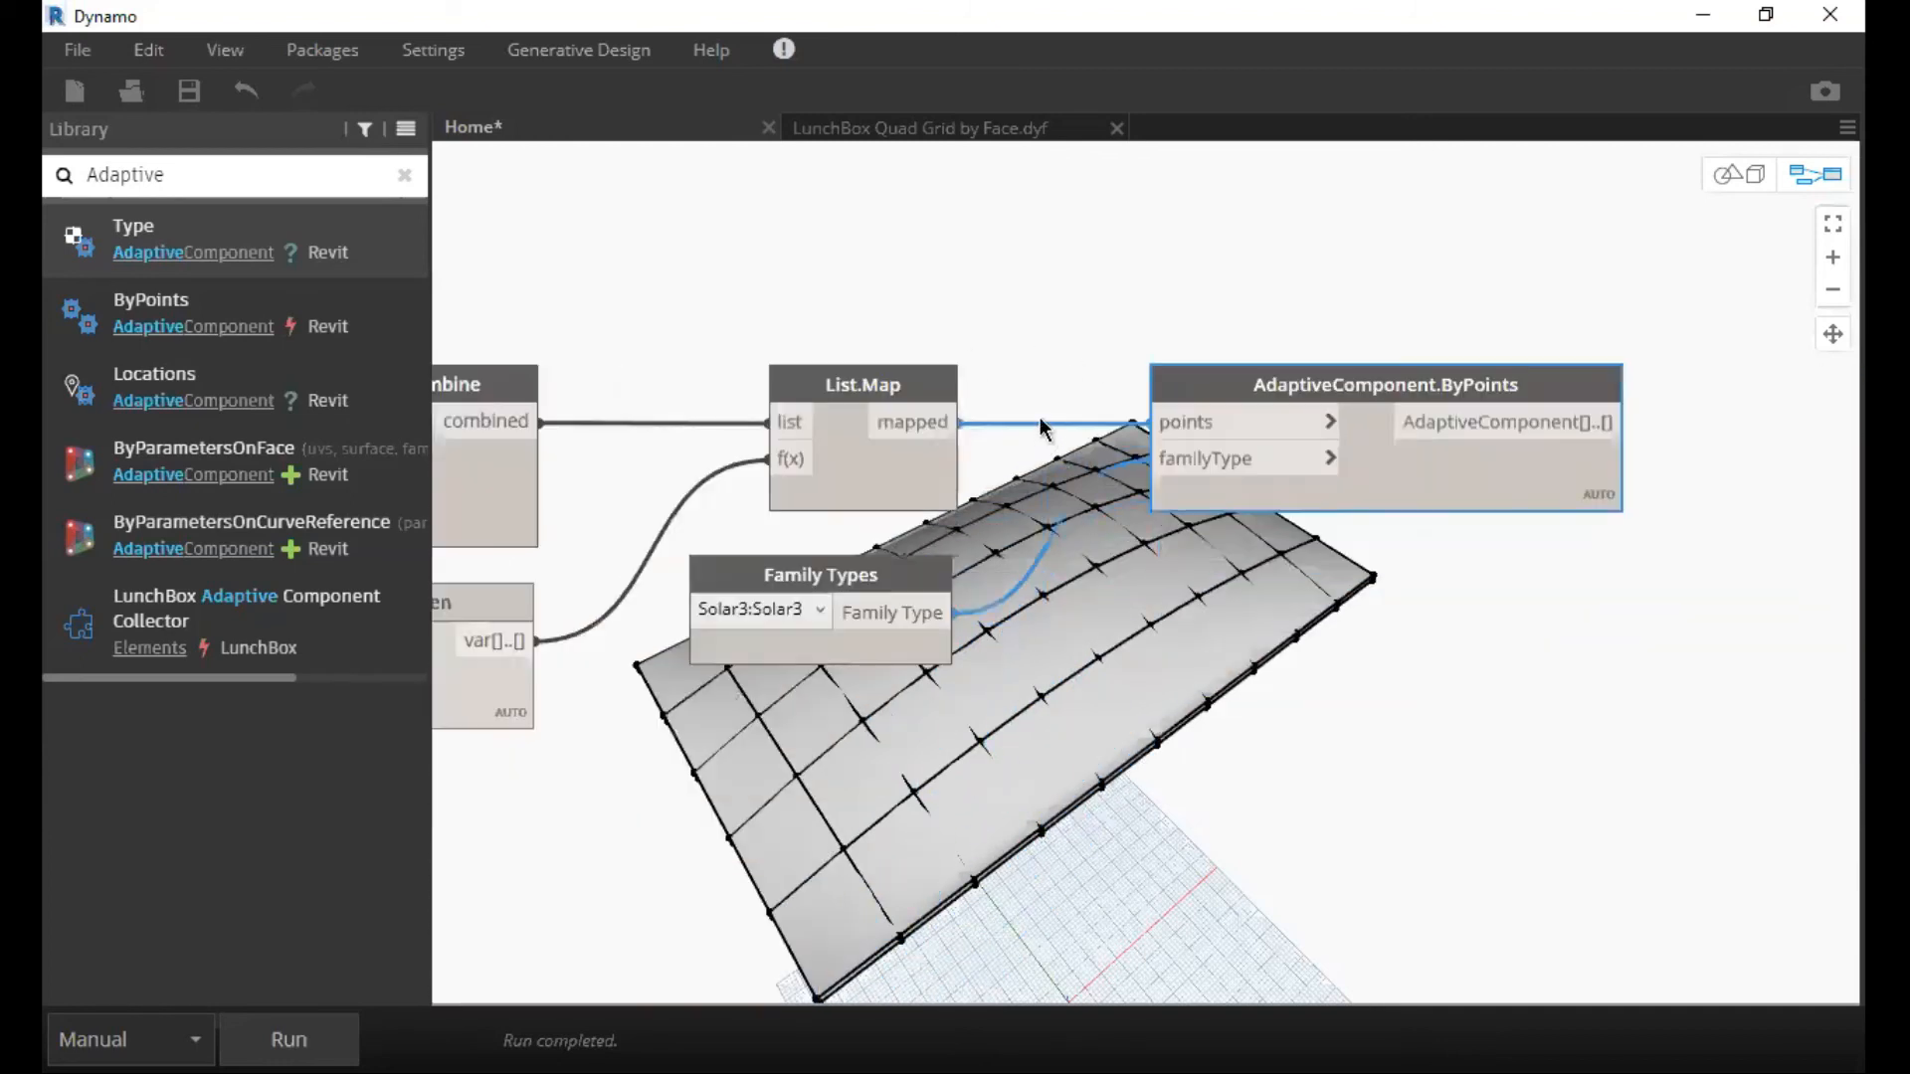
pyautogui.moveTo(1149, 398); pyautogui.dragTo(1052, 408, button='middle')
pyautogui.scroll(2, 1051, 398)
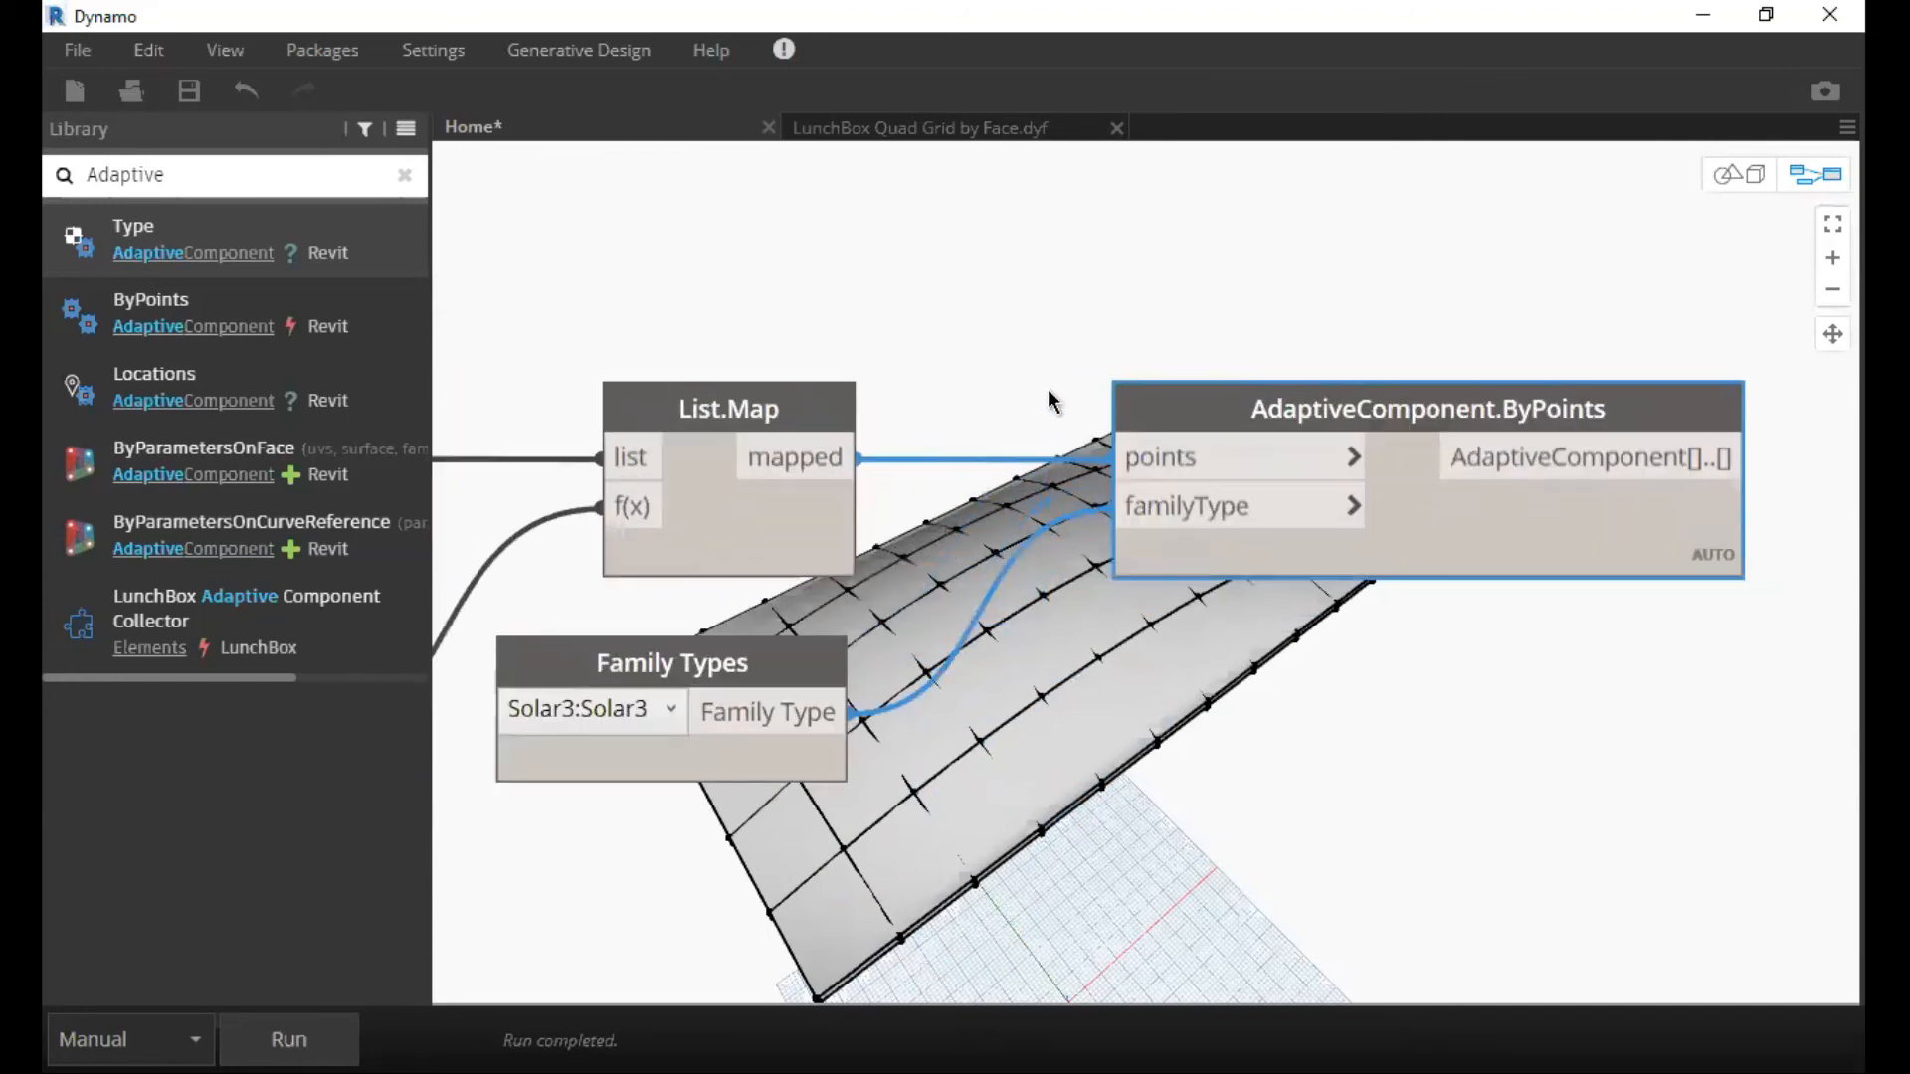
pyautogui.scroll(1, 1047, 390)
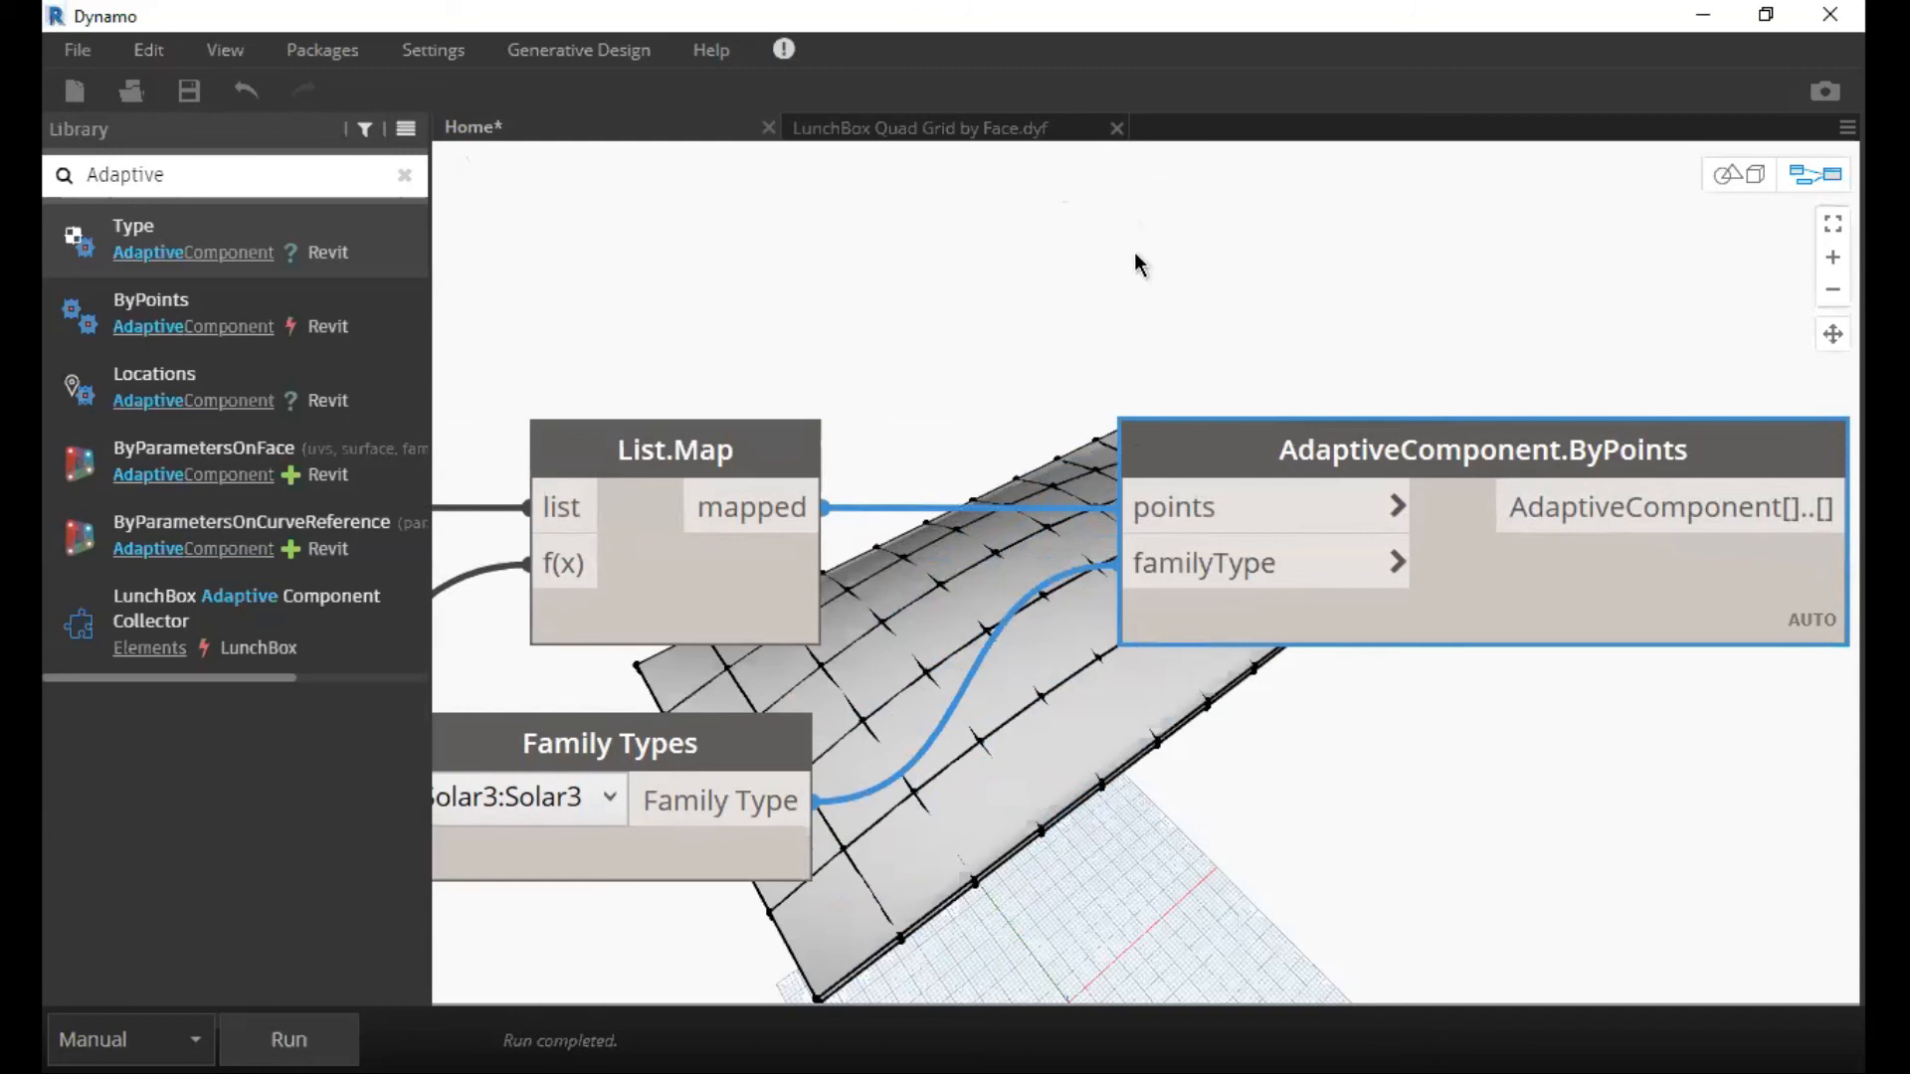
pyautogui.scroll(-2, 1129, 267)
pyautogui.scroll(-2, 1130, 271)
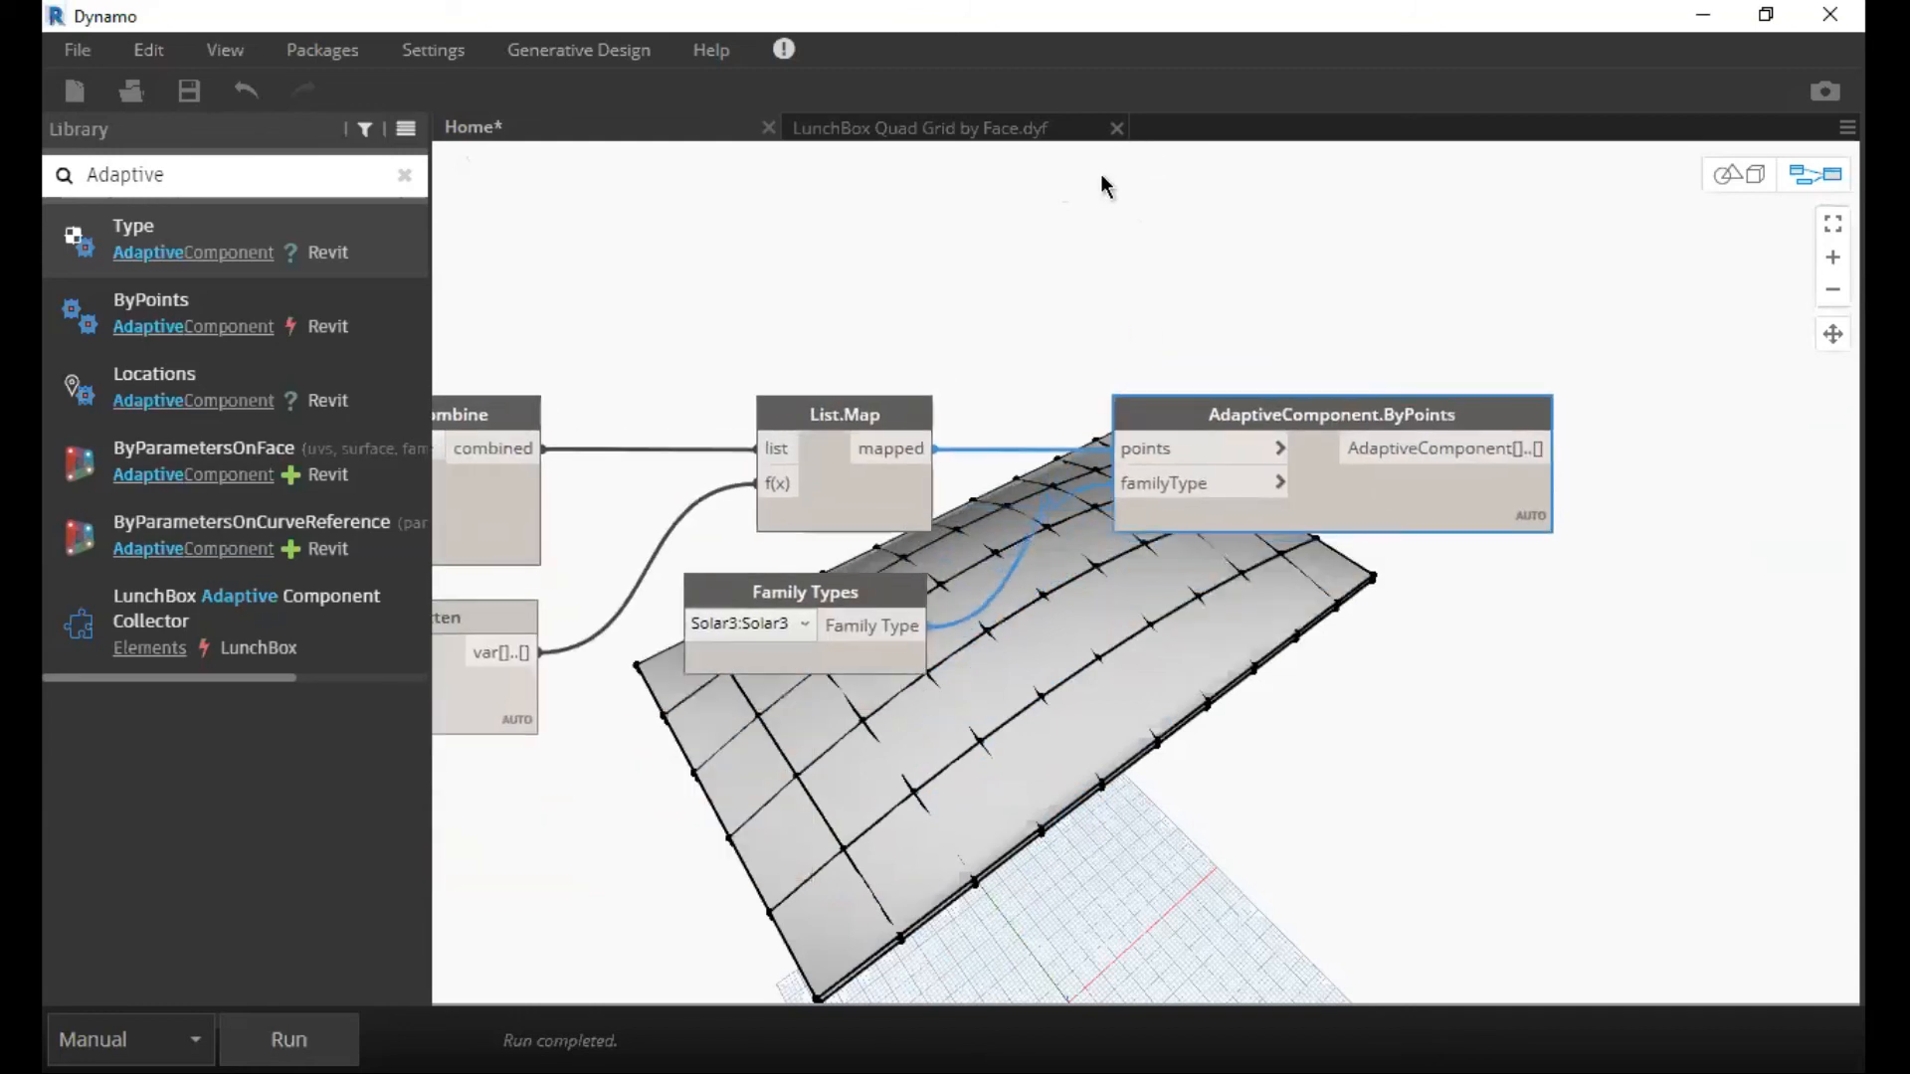
# Open the Sin-Dome graph from the Desktop, discarding the unsaved changes to the Home workspace.
pyautogui.click(77, 50)
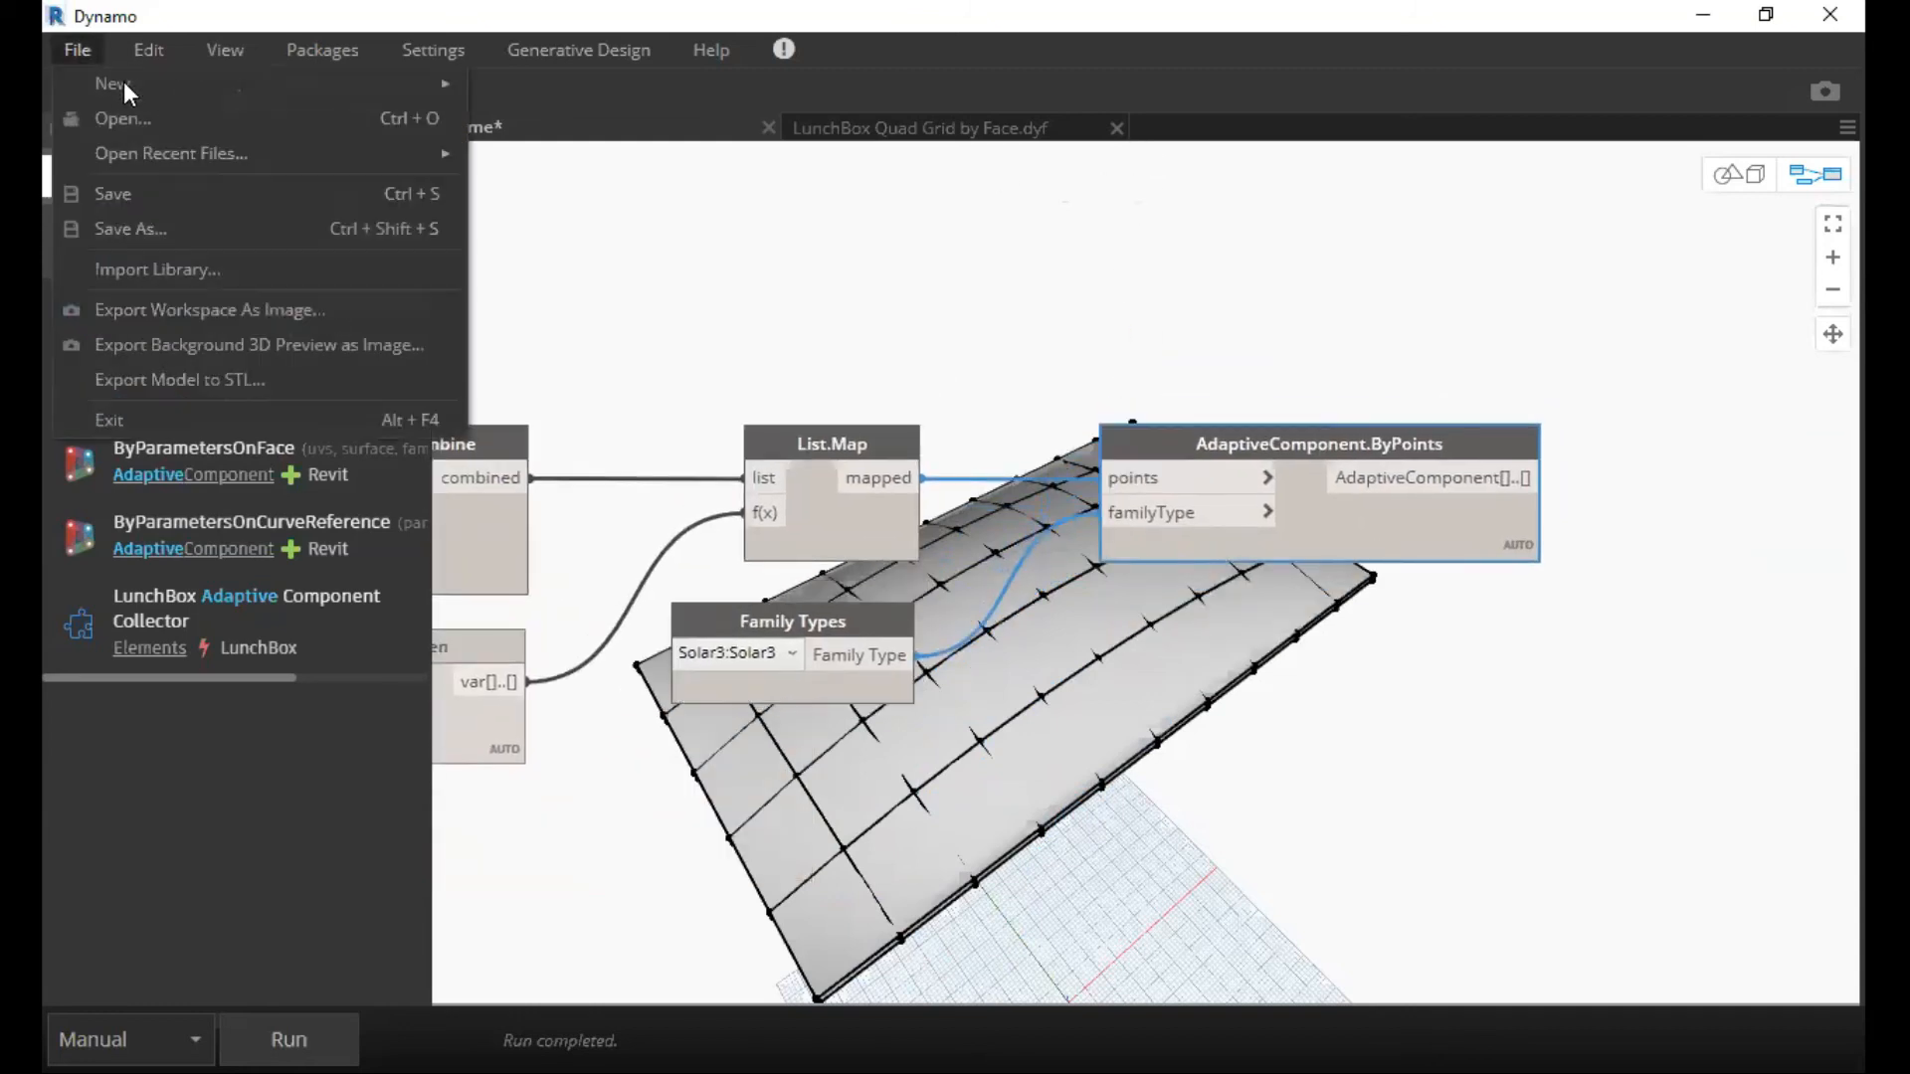
pyautogui.click(551, 207)
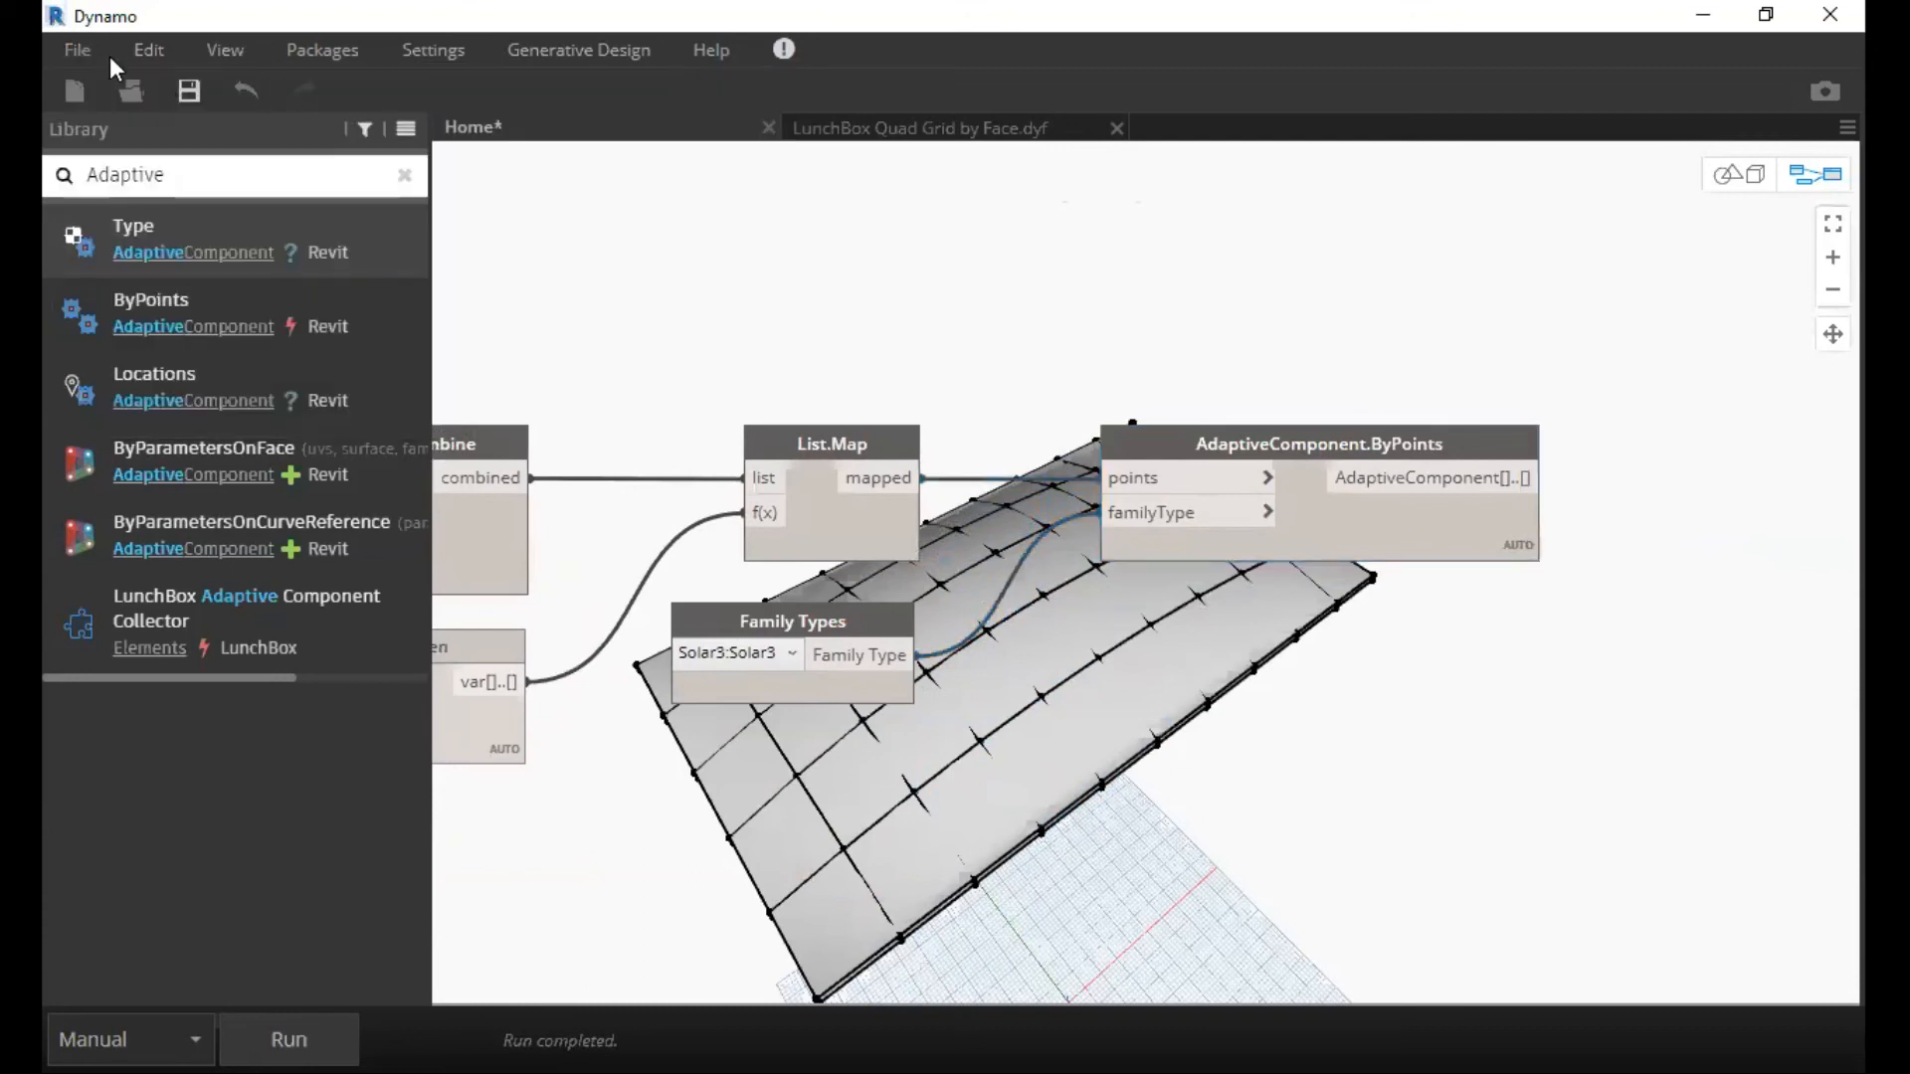
pyautogui.click(79, 50)
pyautogui.click(135, 114)
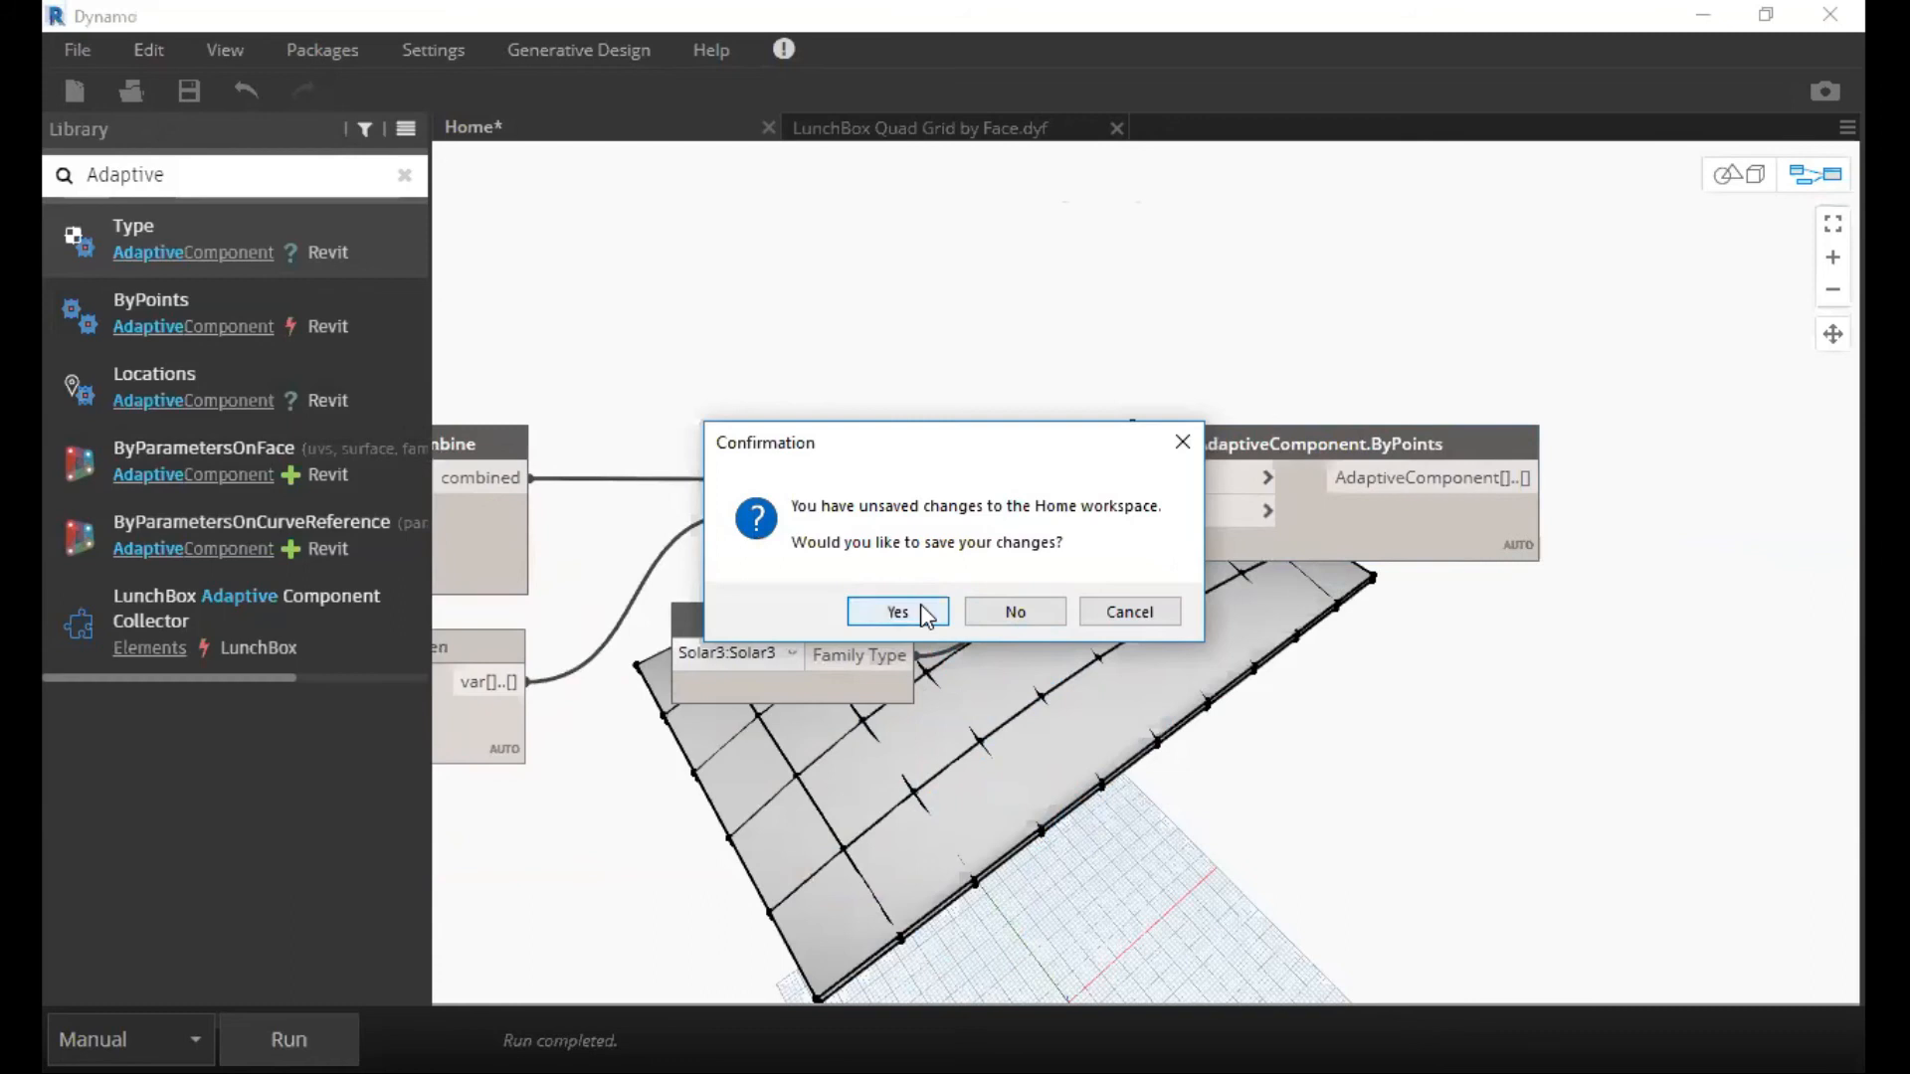
pyautogui.click(1000, 604)
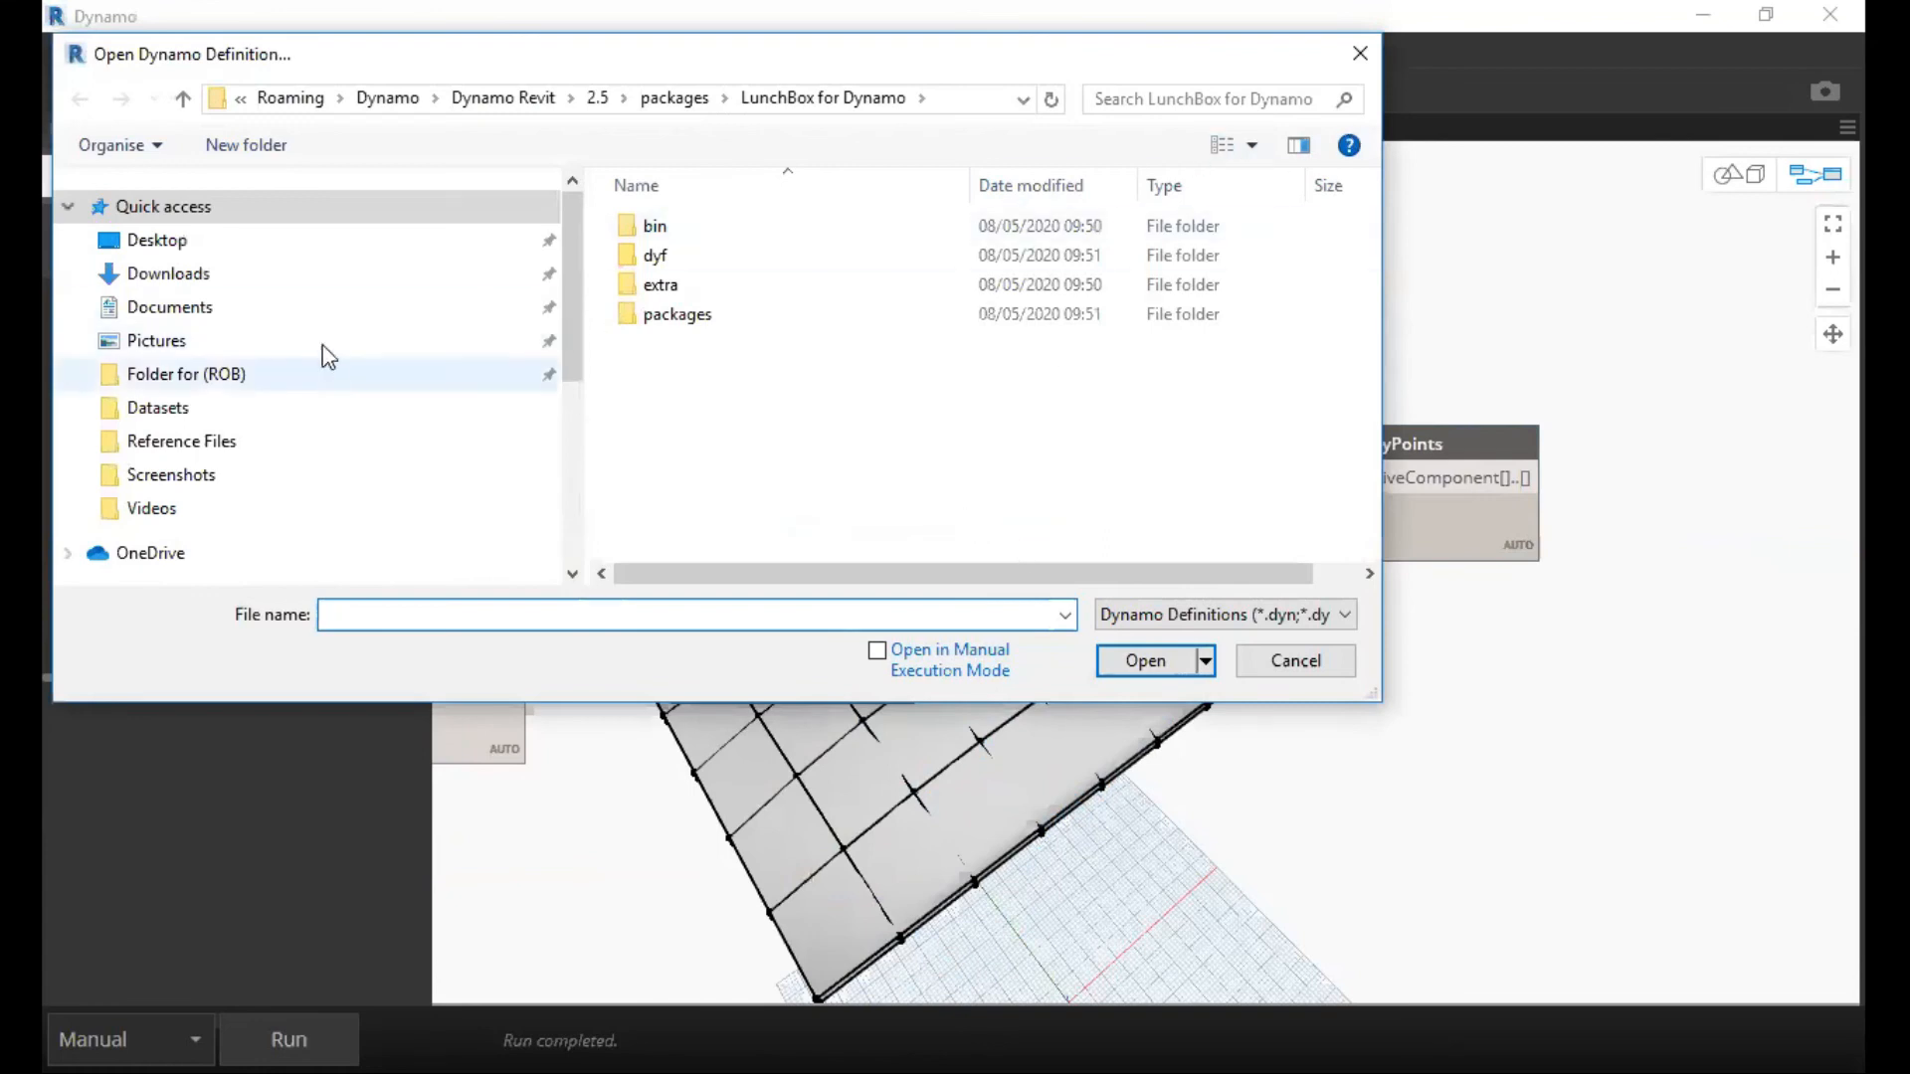
pyautogui.click(306, 242)
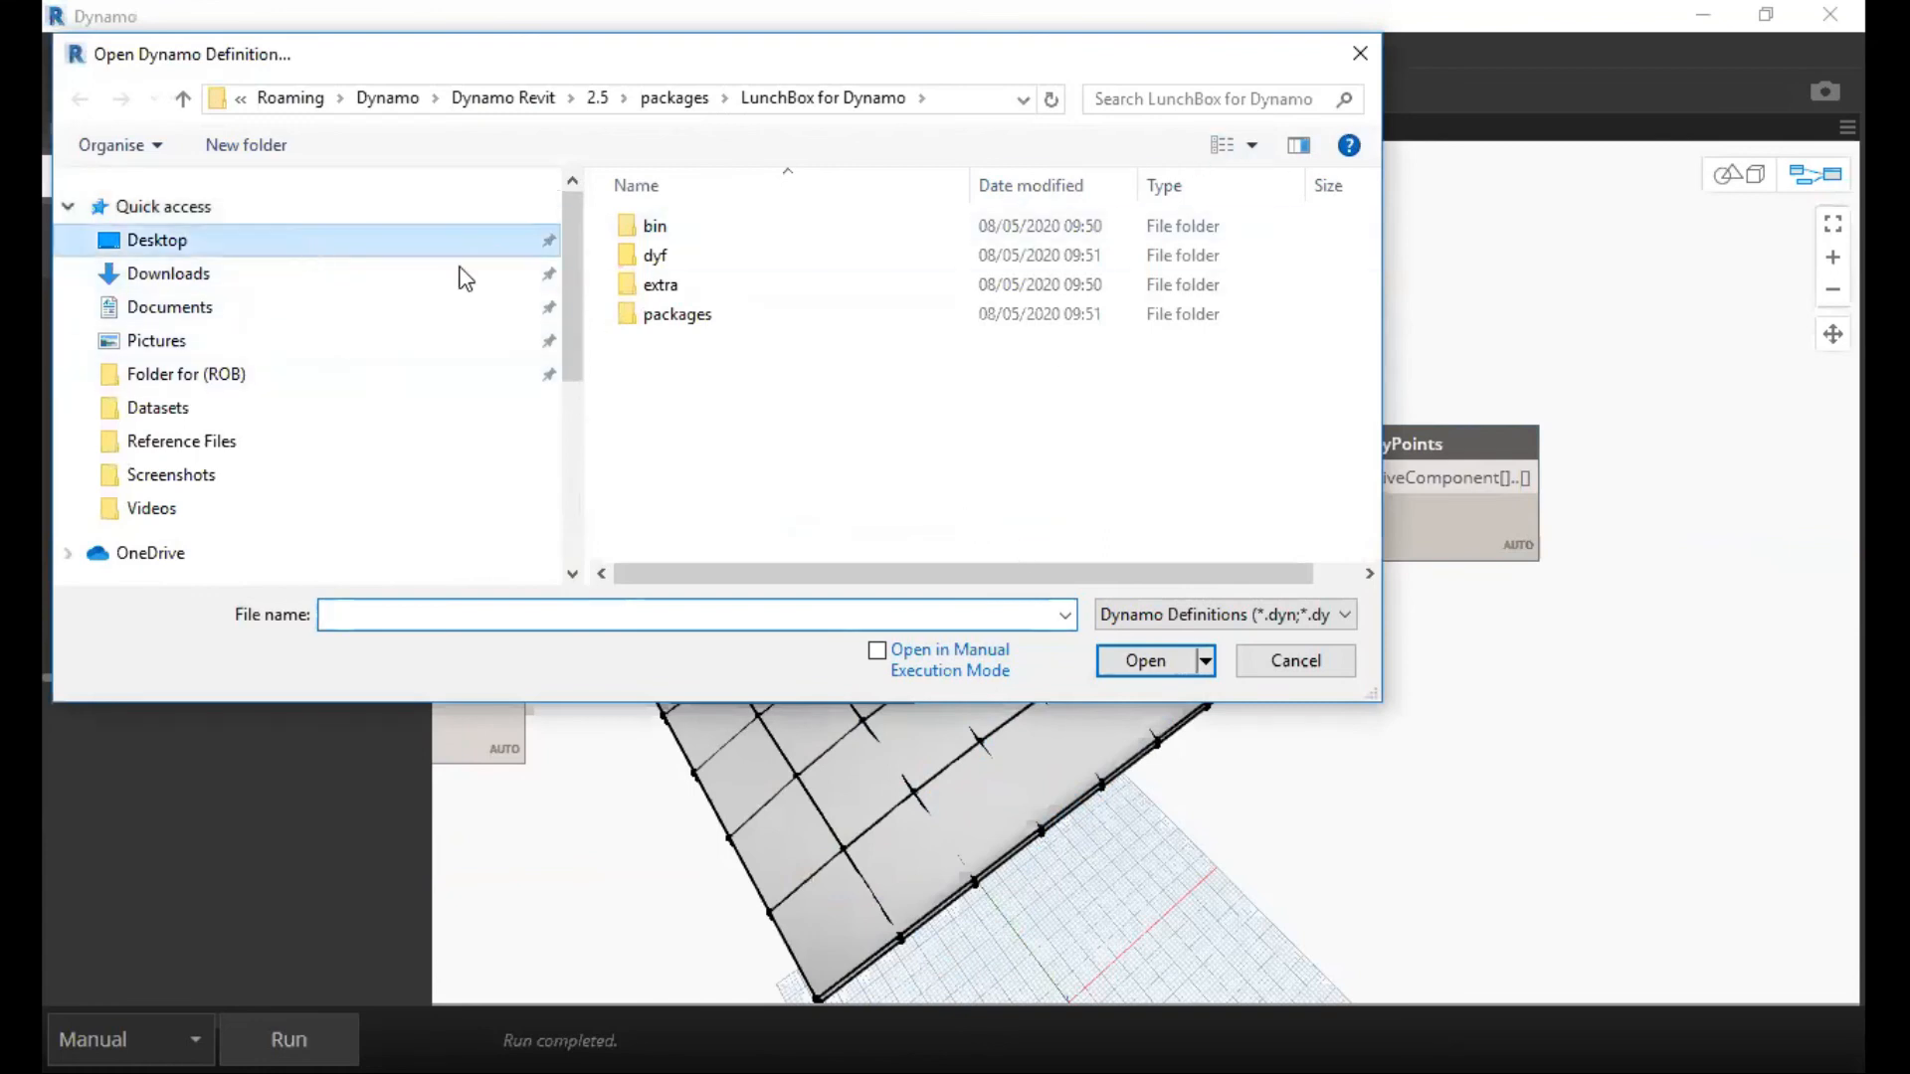
pyautogui.scroll(-5, 950, 435)
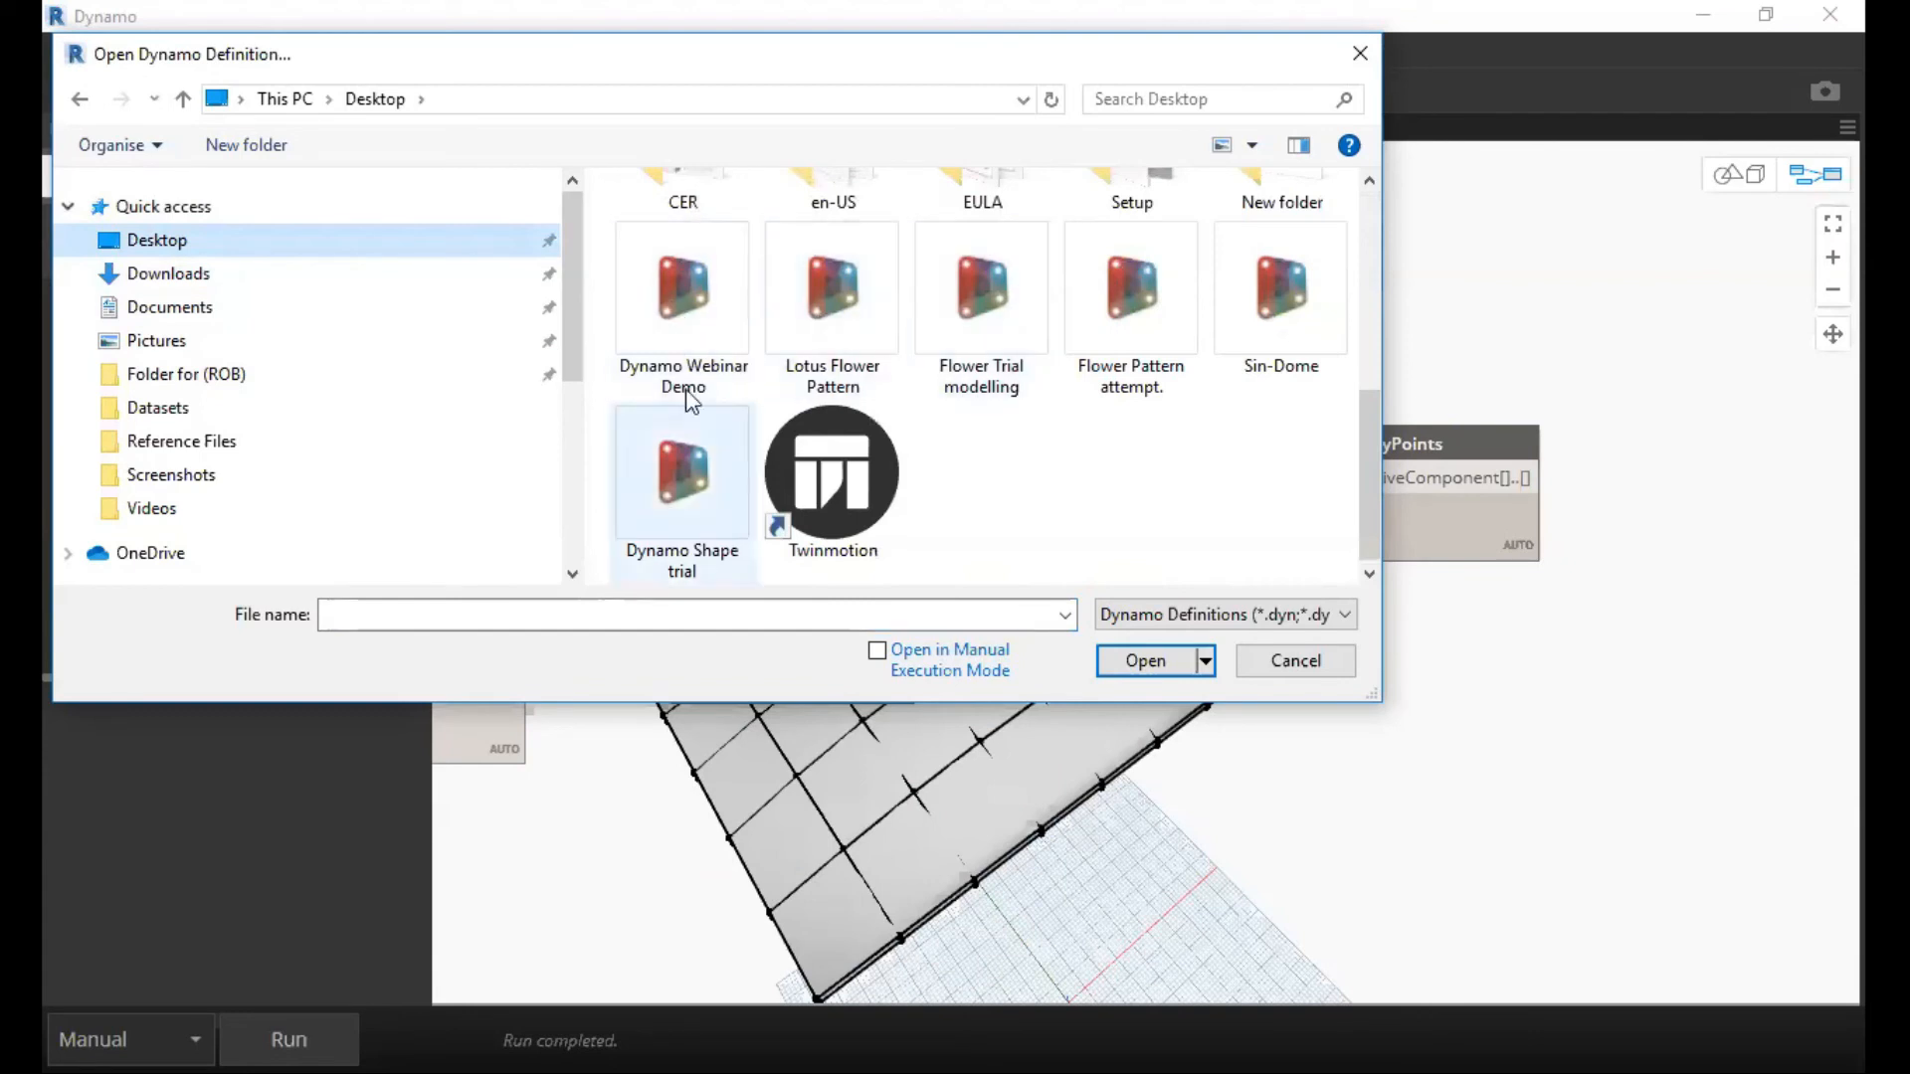
pyautogui.click(1295, 301)
pyautogui.click(1145, 661)
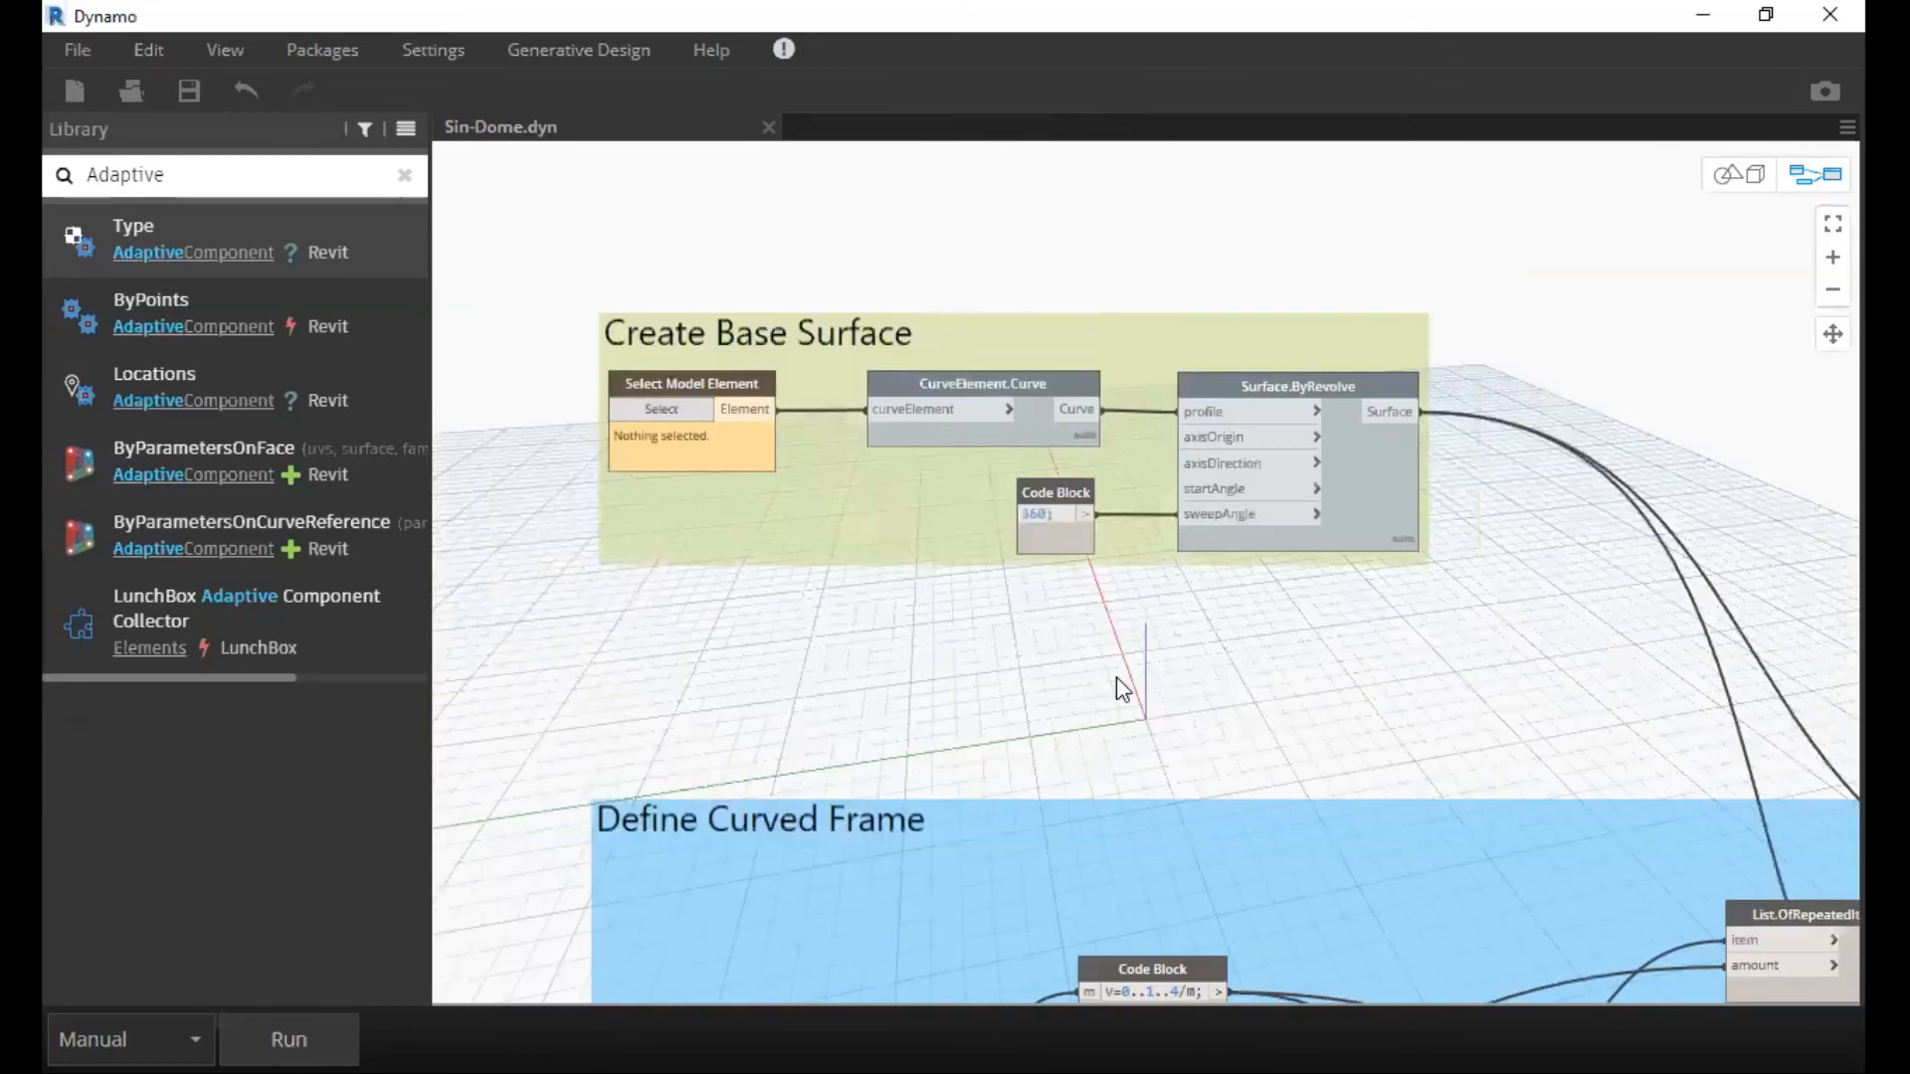
pyautogui.scroll(-2, 1116, 676)
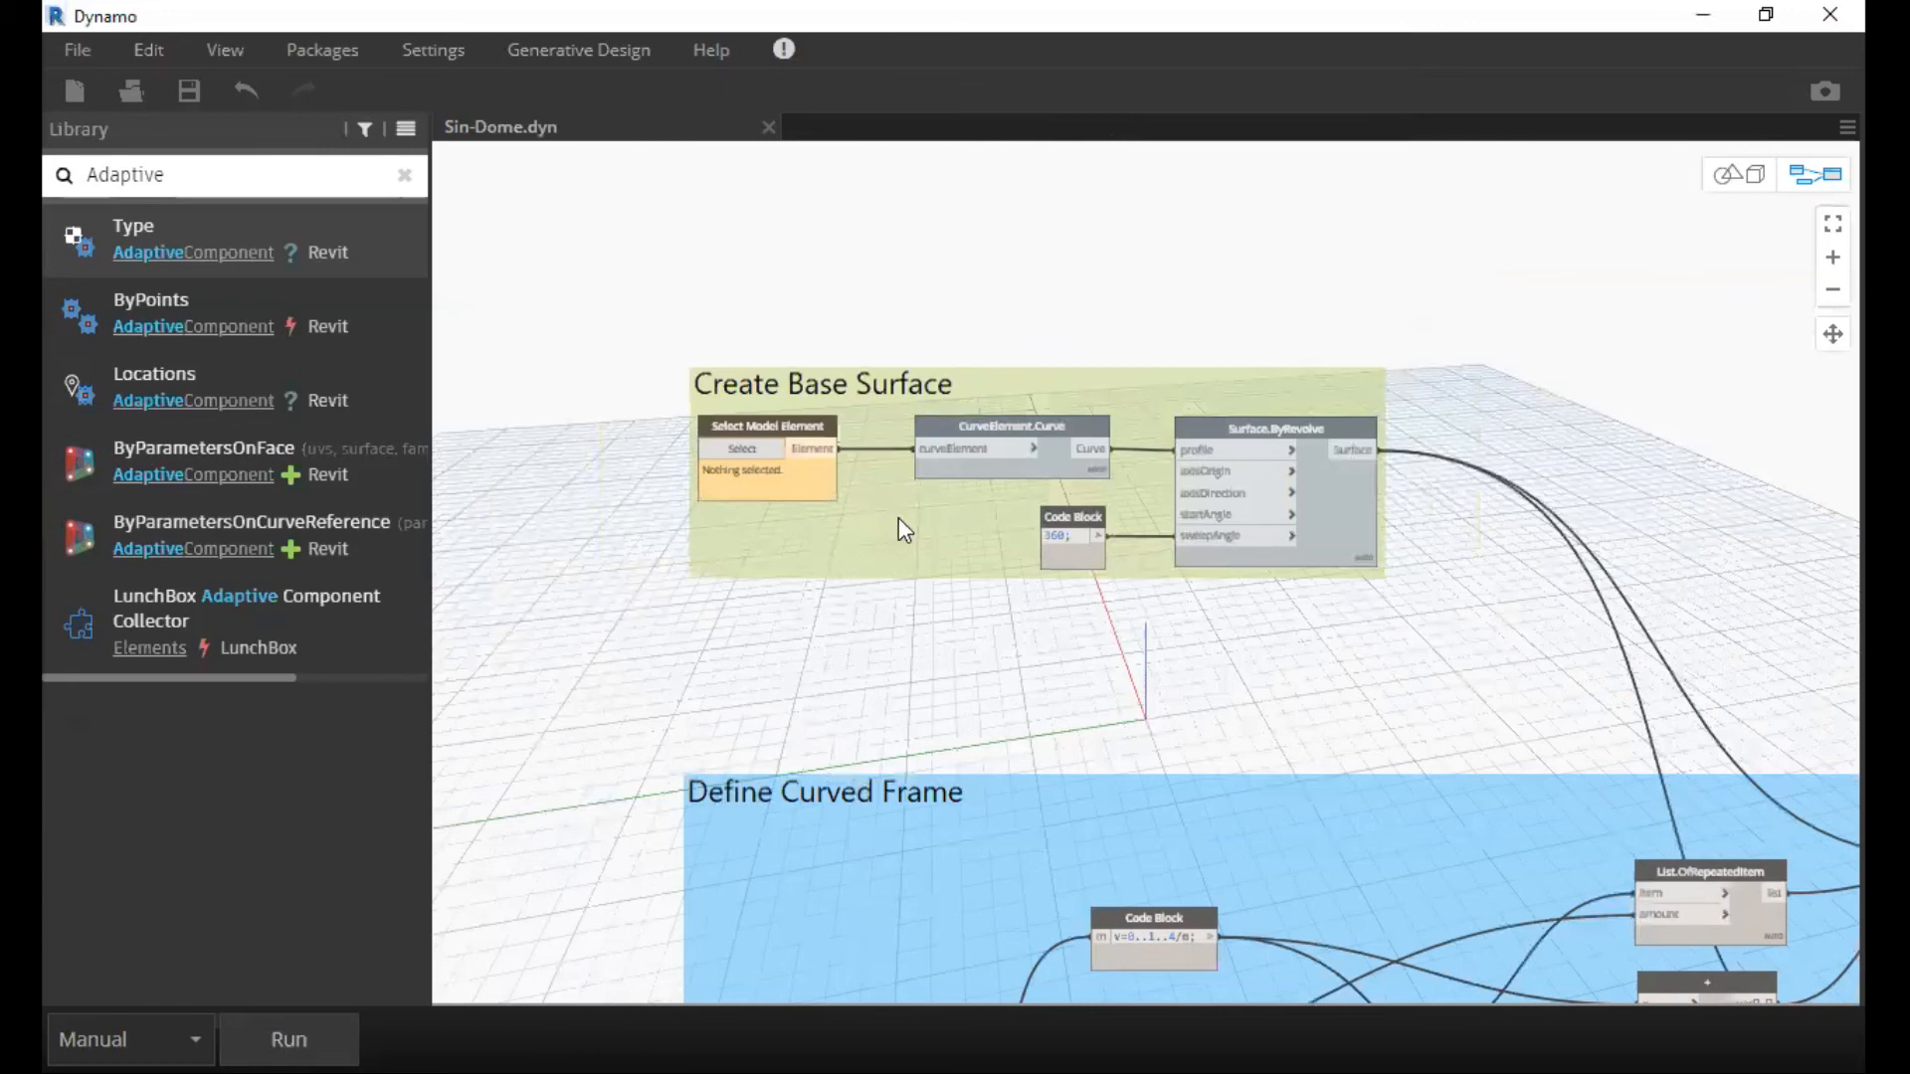
pyautogui.scroll(-1, 1004, 438)
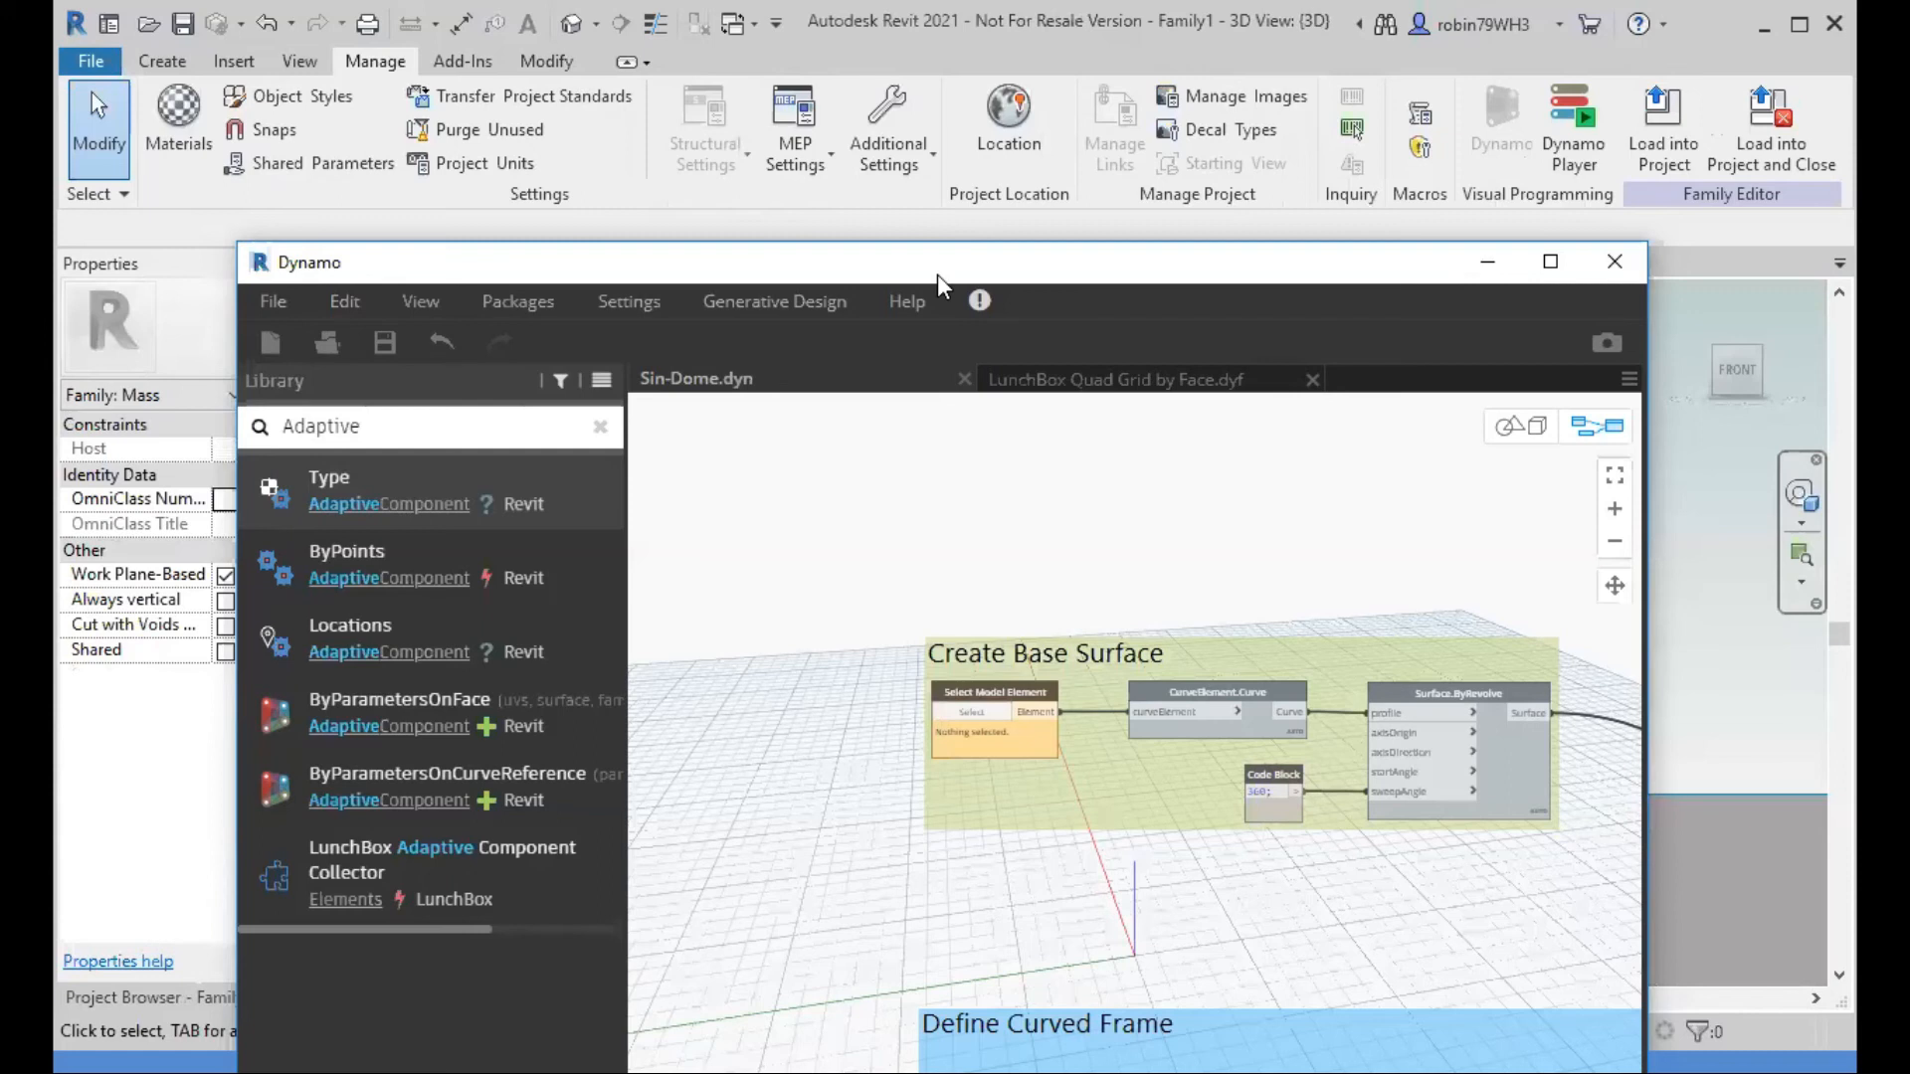
# Move the Dynamo window clear of Revit's Manage tools, relaunch Dynamo from Revit, and reopen the recent Sin-Dome graph.
pyautogui.moveTo(776, 277); pyautogui.dragTo(625, 127)
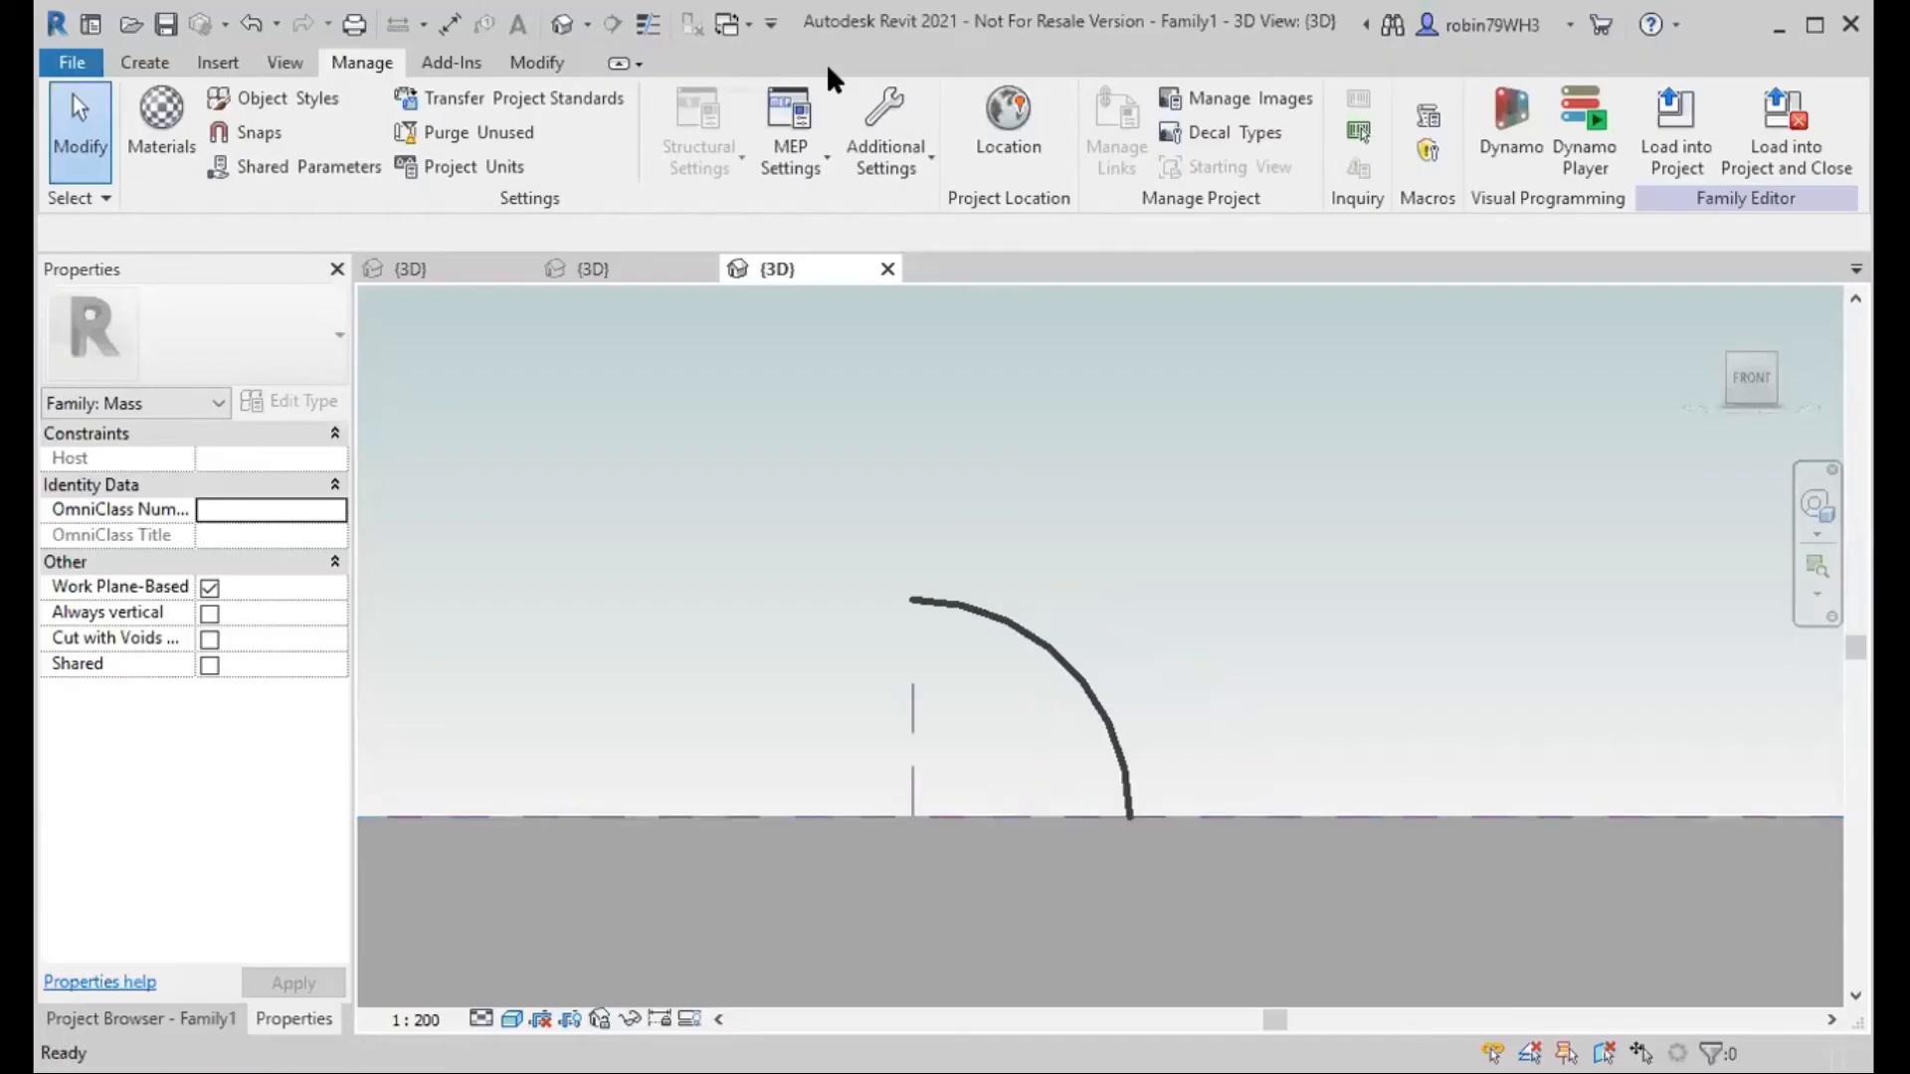
pyautogui.click(1511, 129)
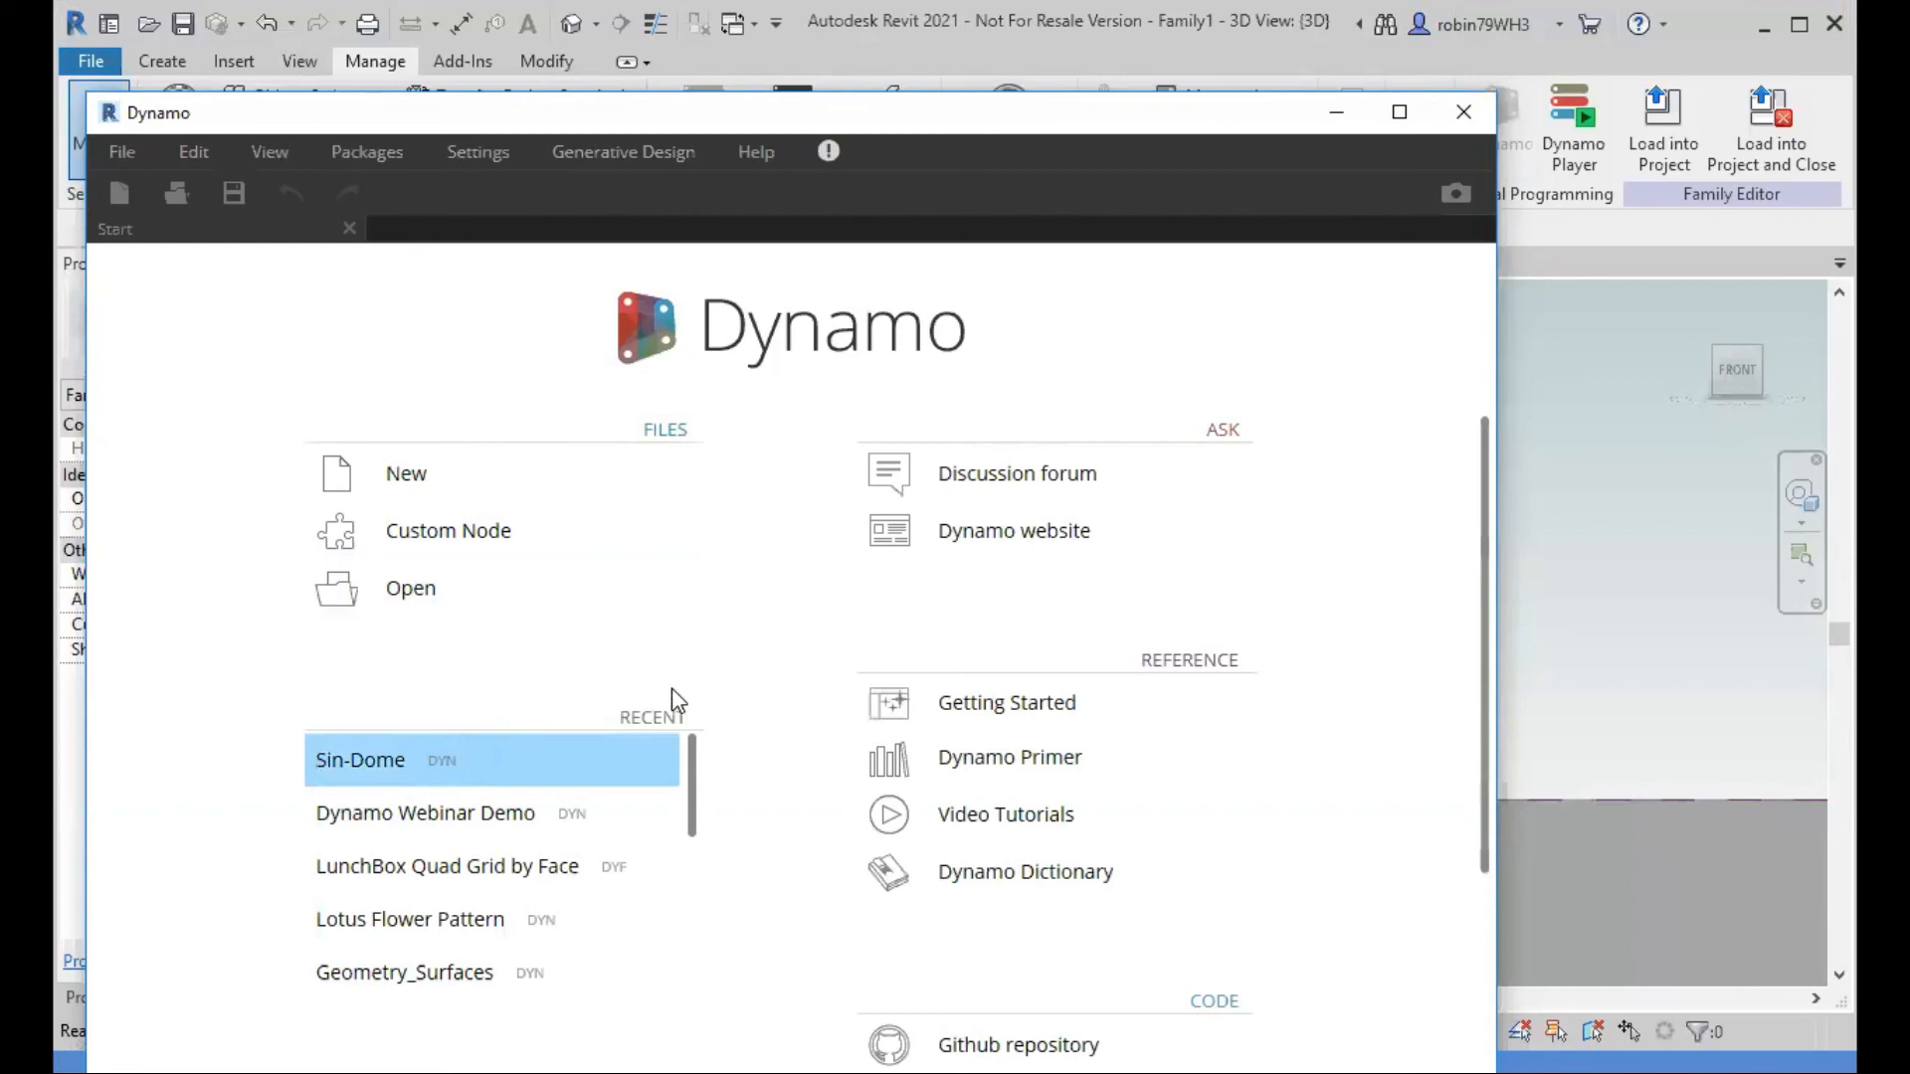
pyautogui.click(529, 749)
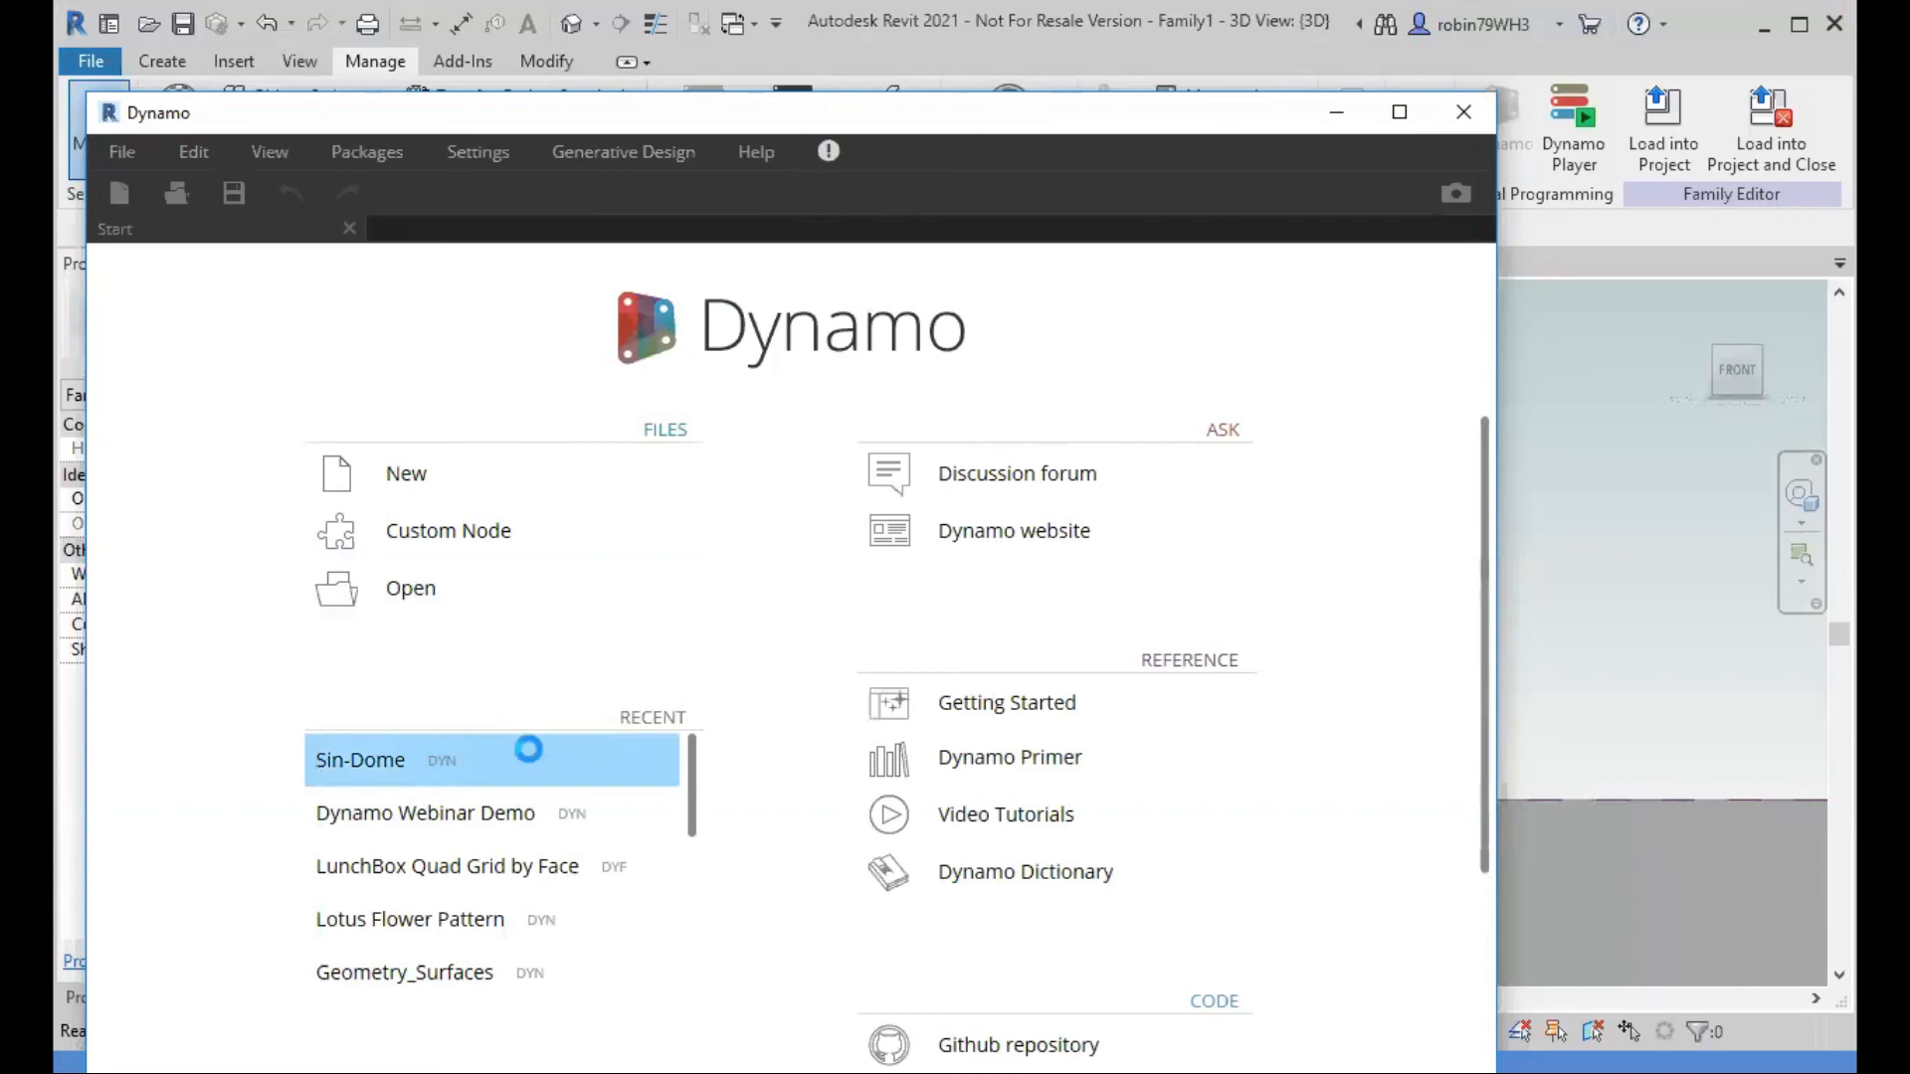
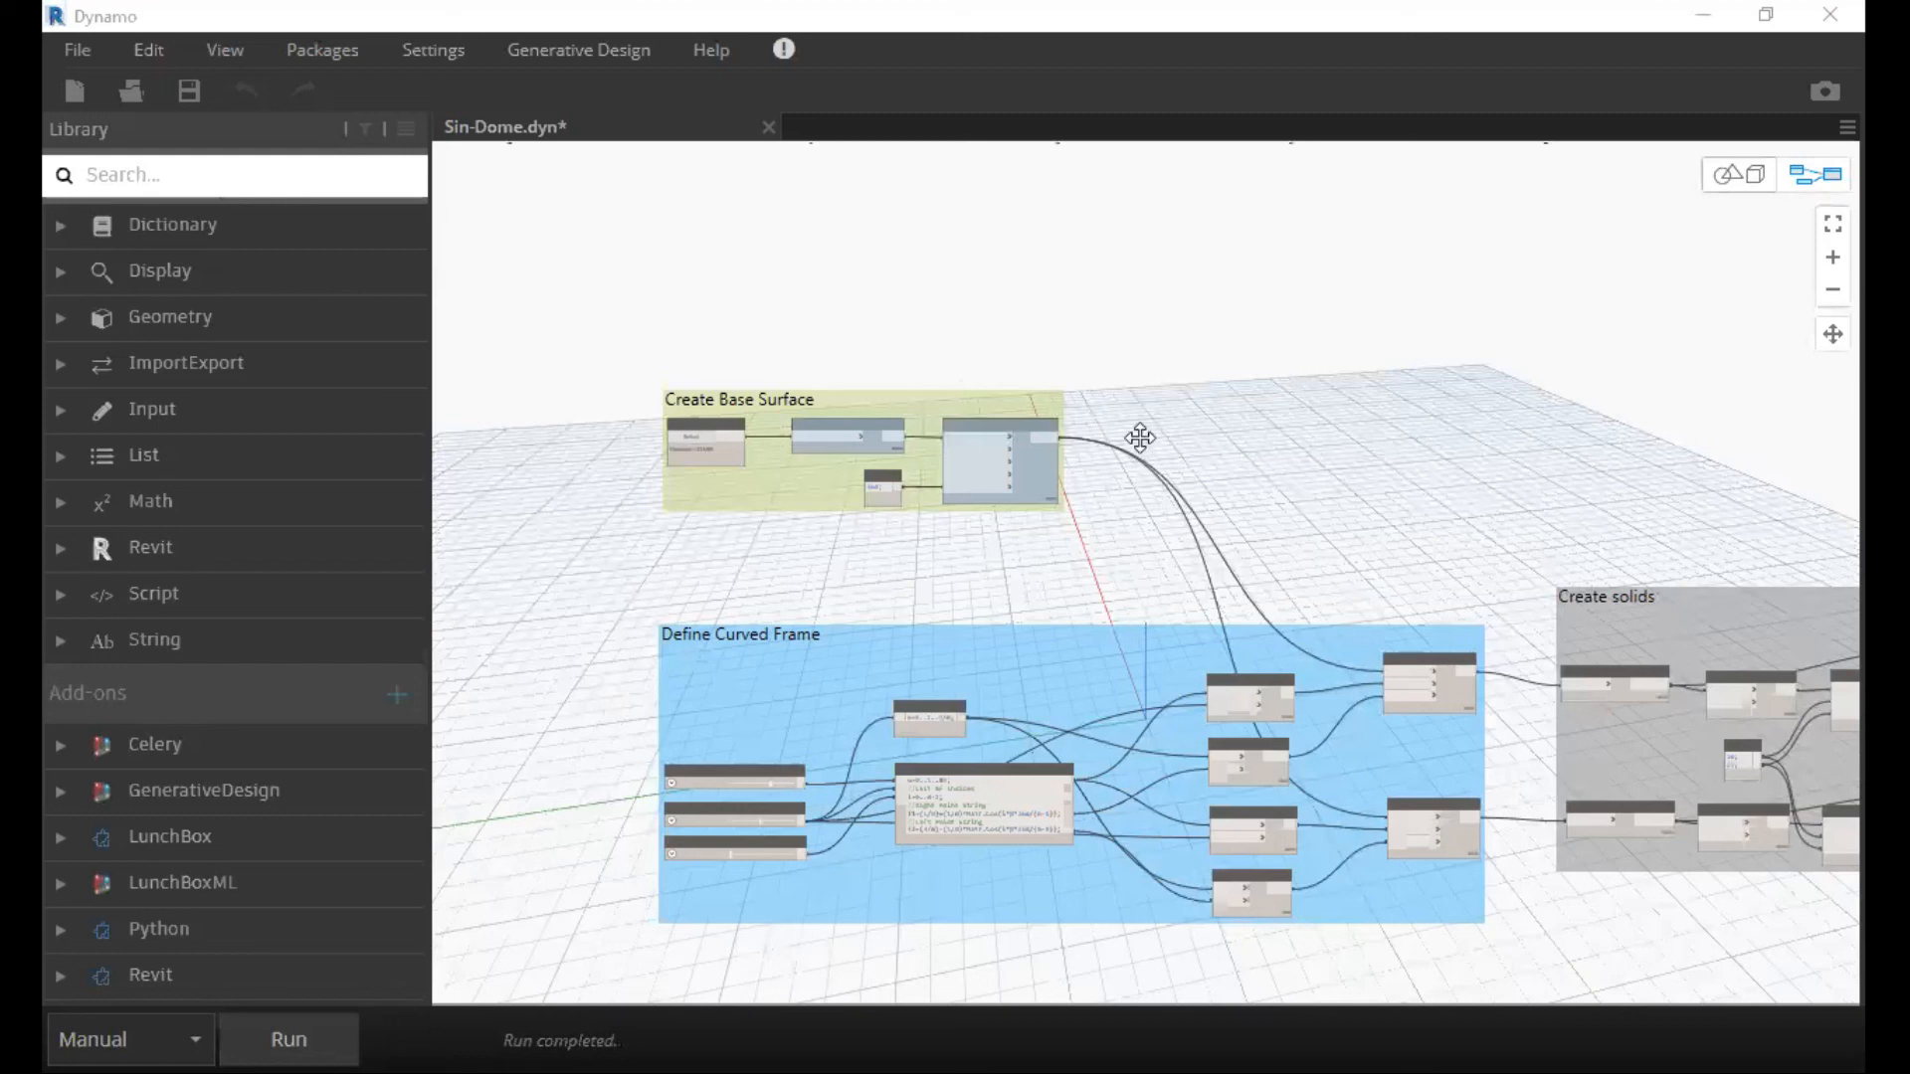
# Examine the Sin-Dome lattice in the 3D preview from several angles and look over its full node graph.
pyautogui.hotkey('ctrl', 'b')
pyautogui.rightClick(1134, 583)
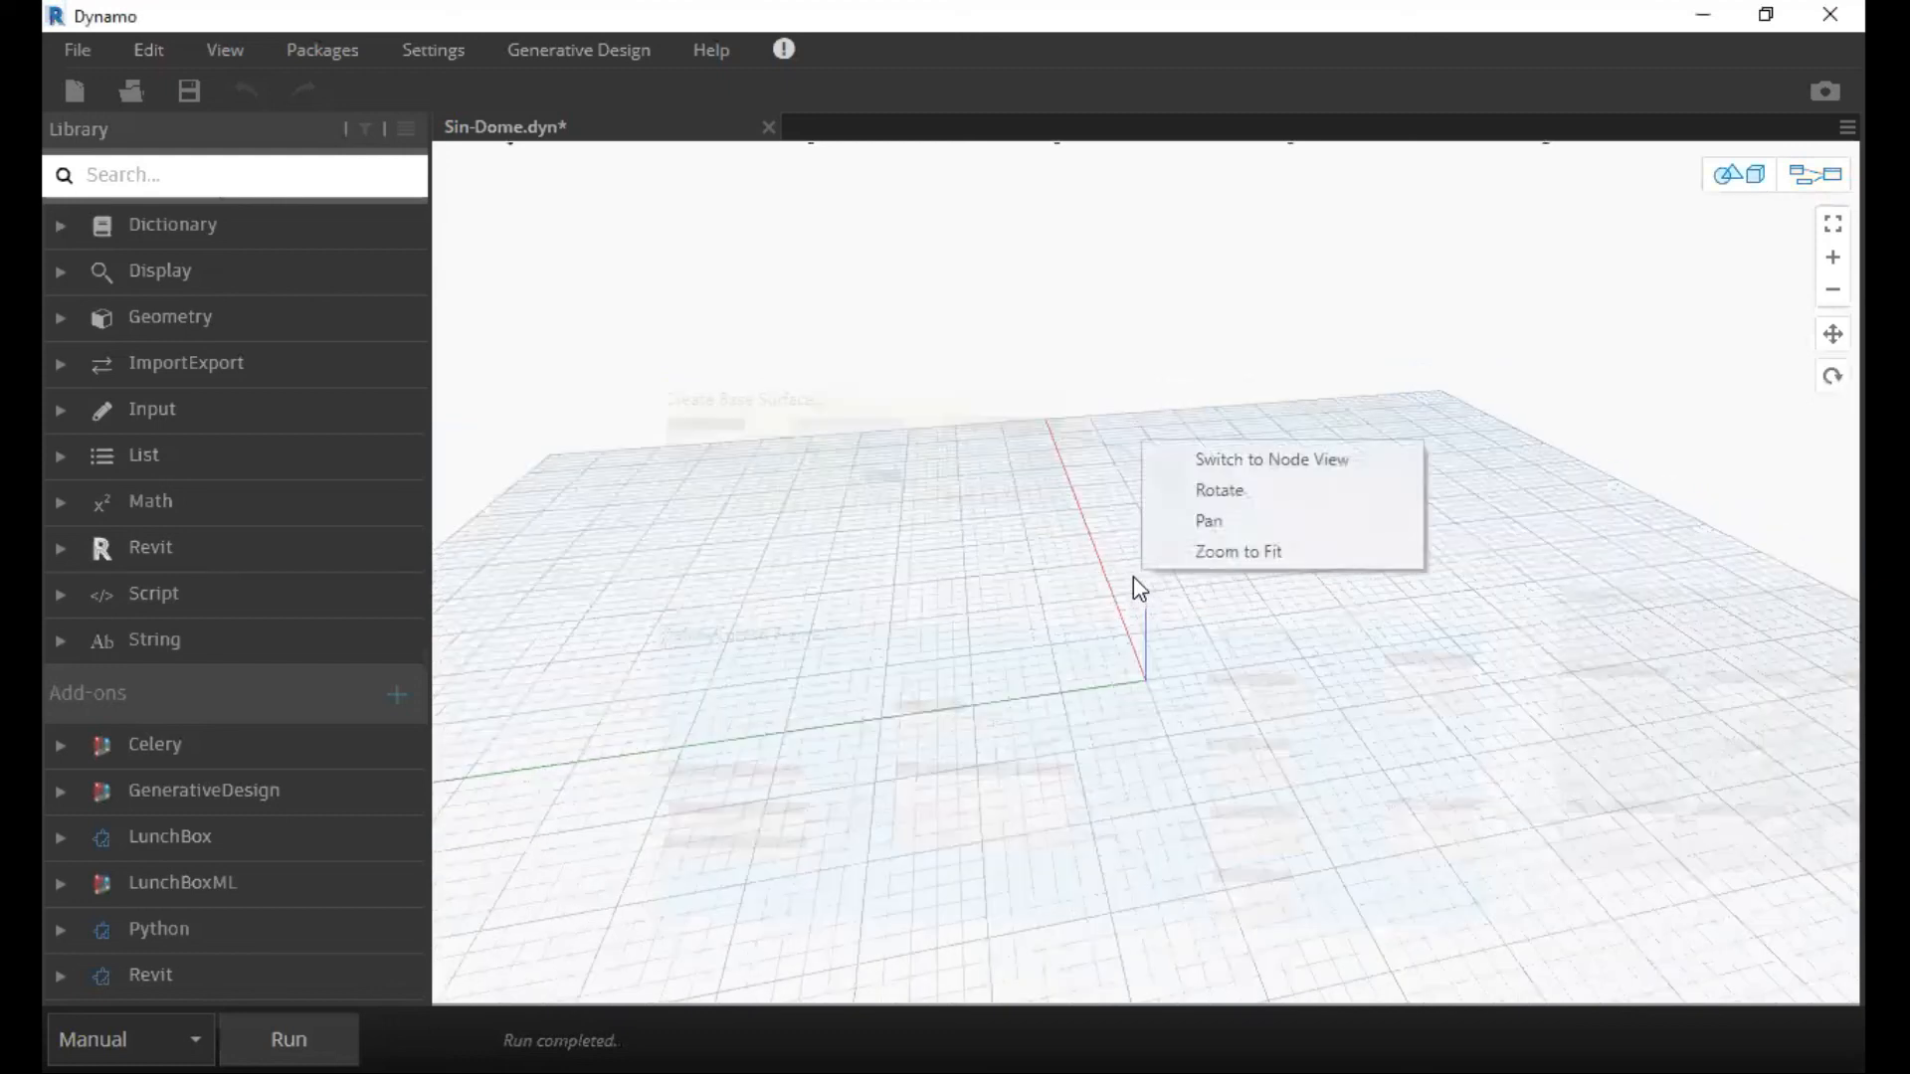
pyautogui.click(1244, 550)
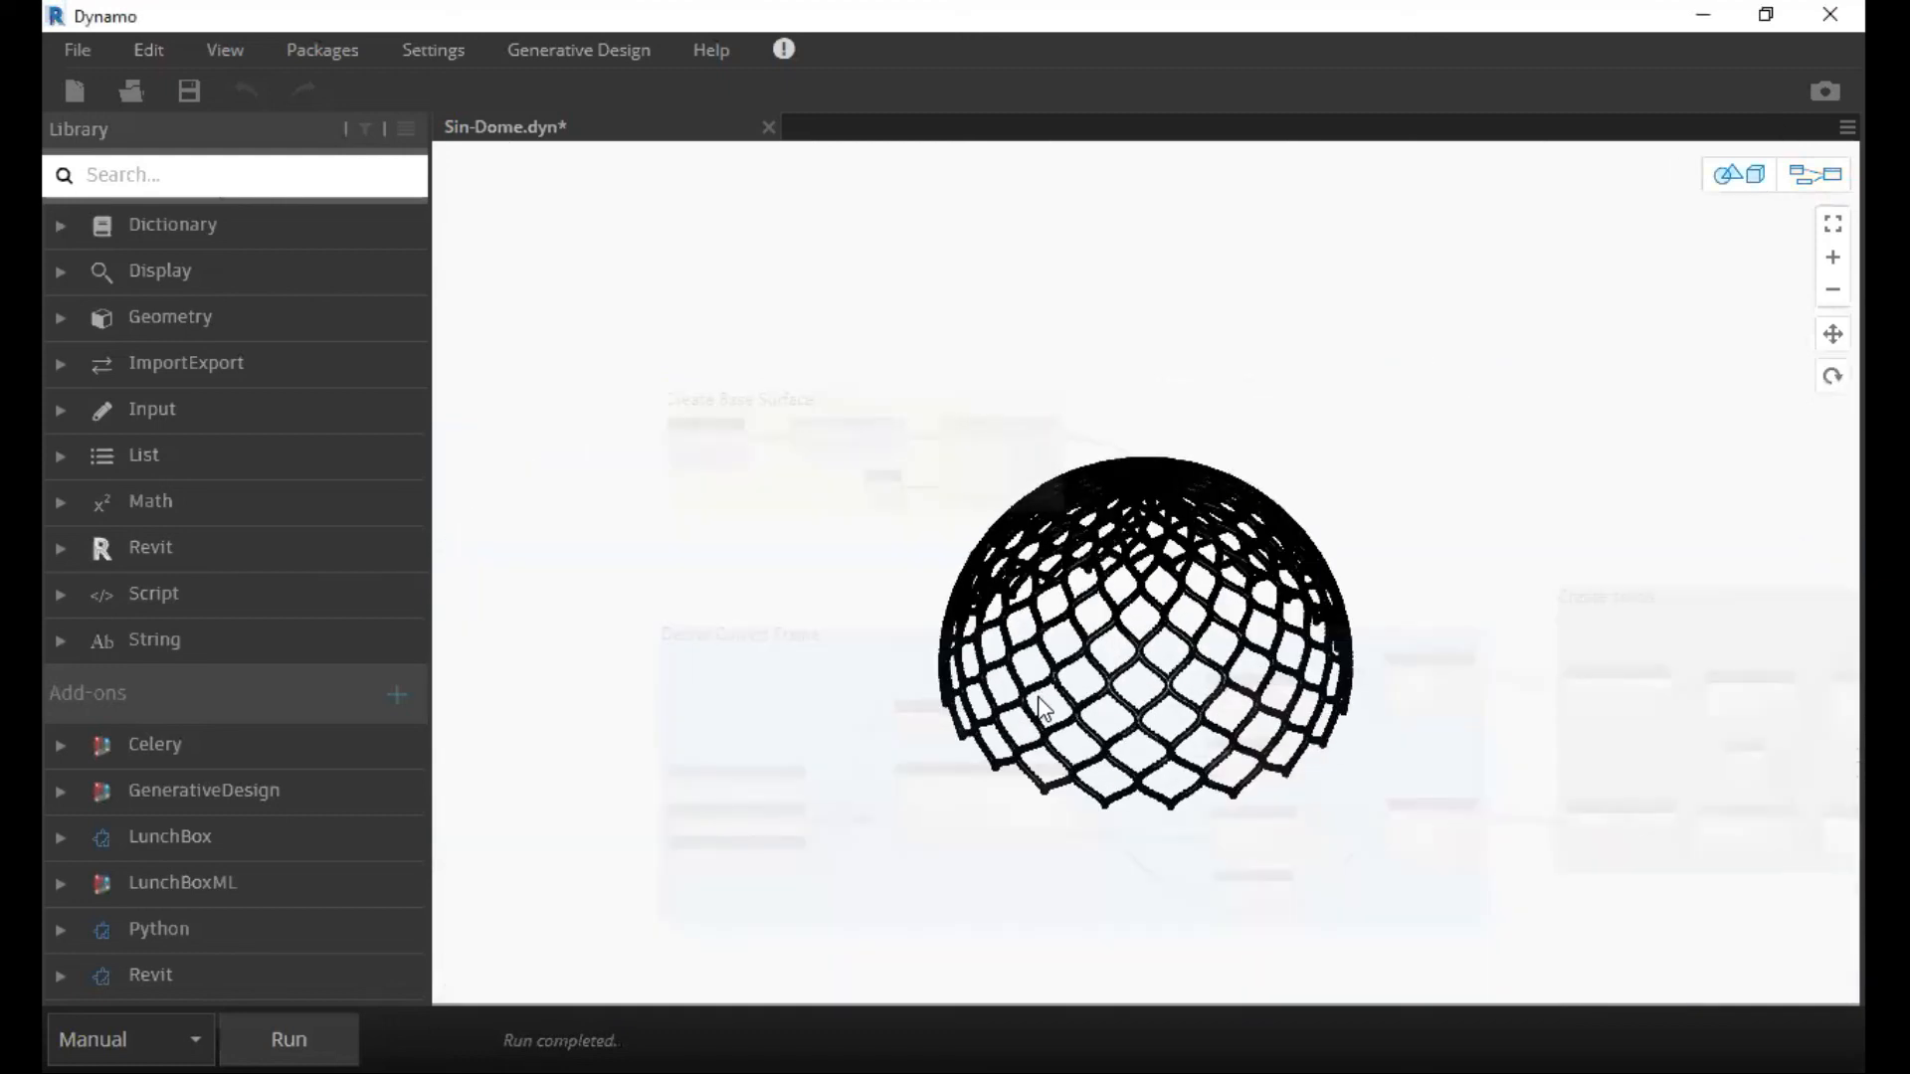
pyautogui.scroll(3, 1041, 708)
pyautogui.scroll(1, 1189, 576)
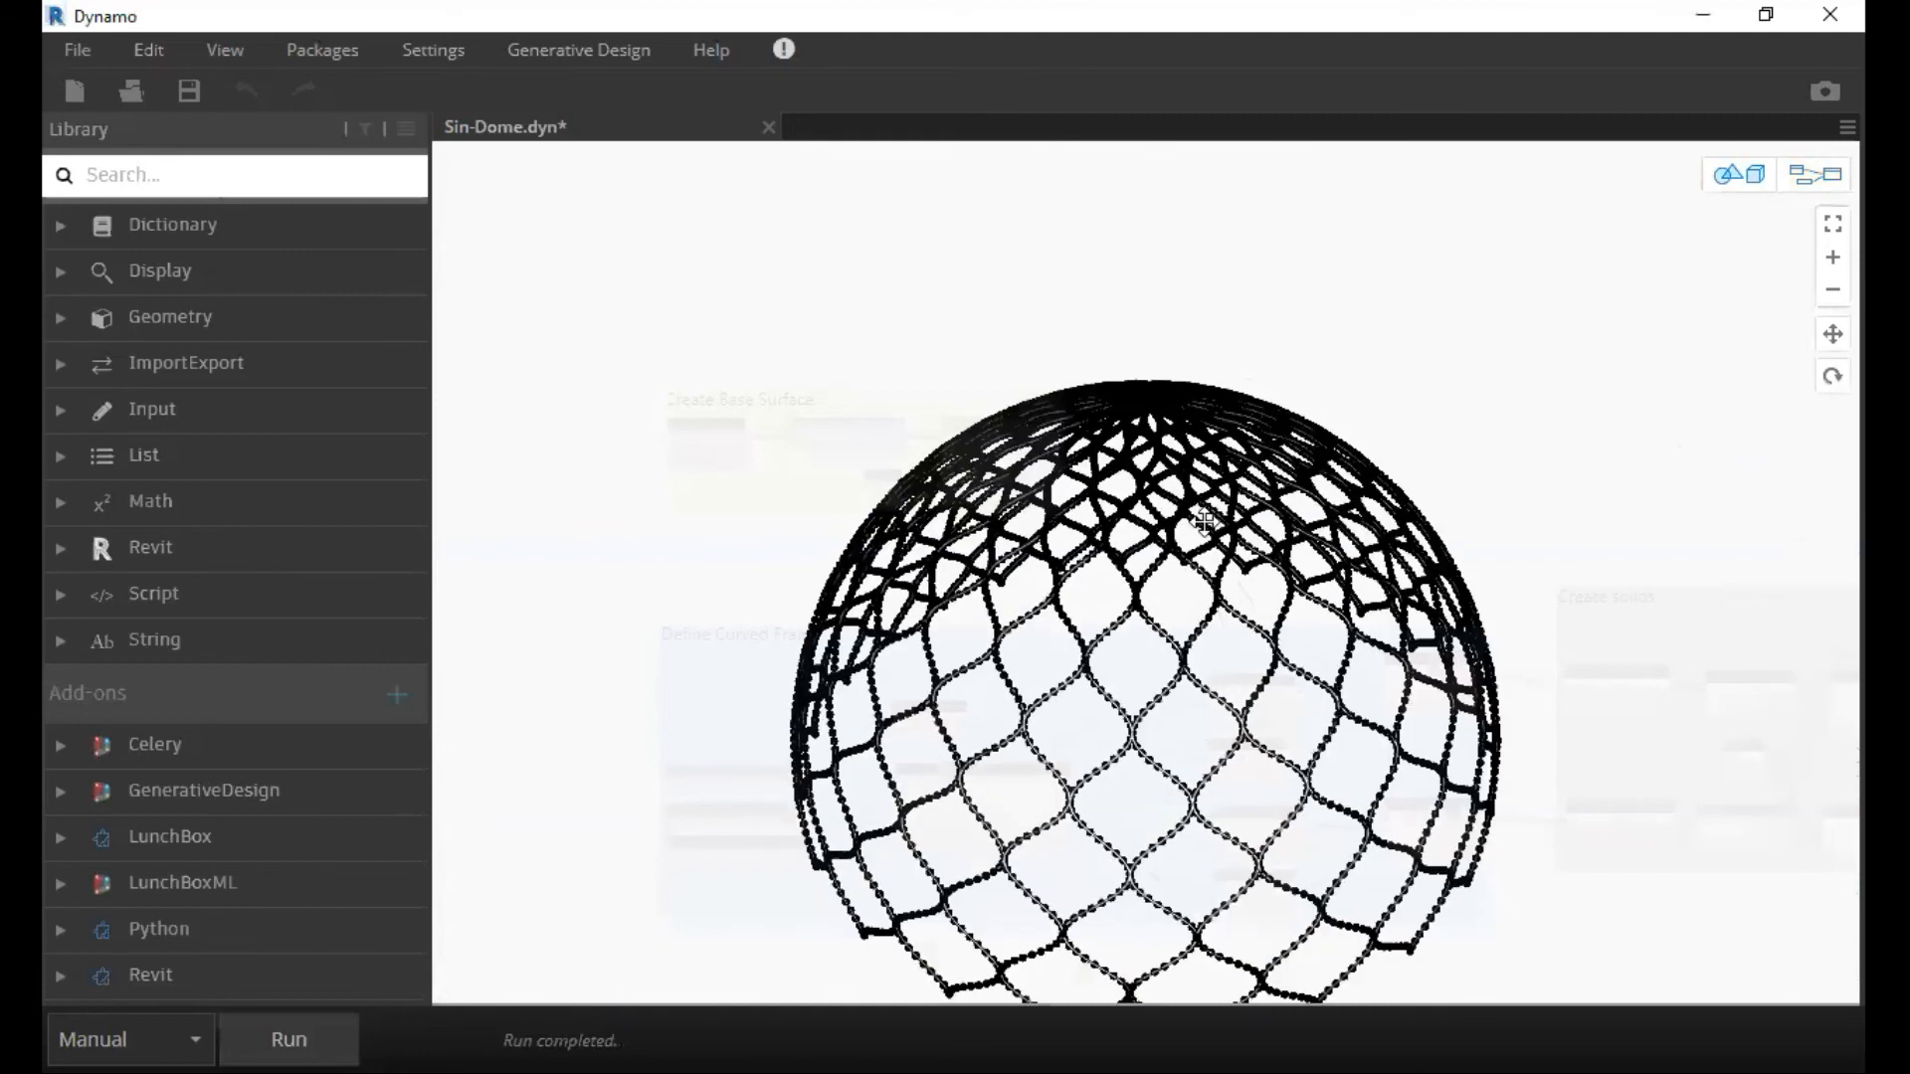
pyautogui.scroll(1, 1000, 755)
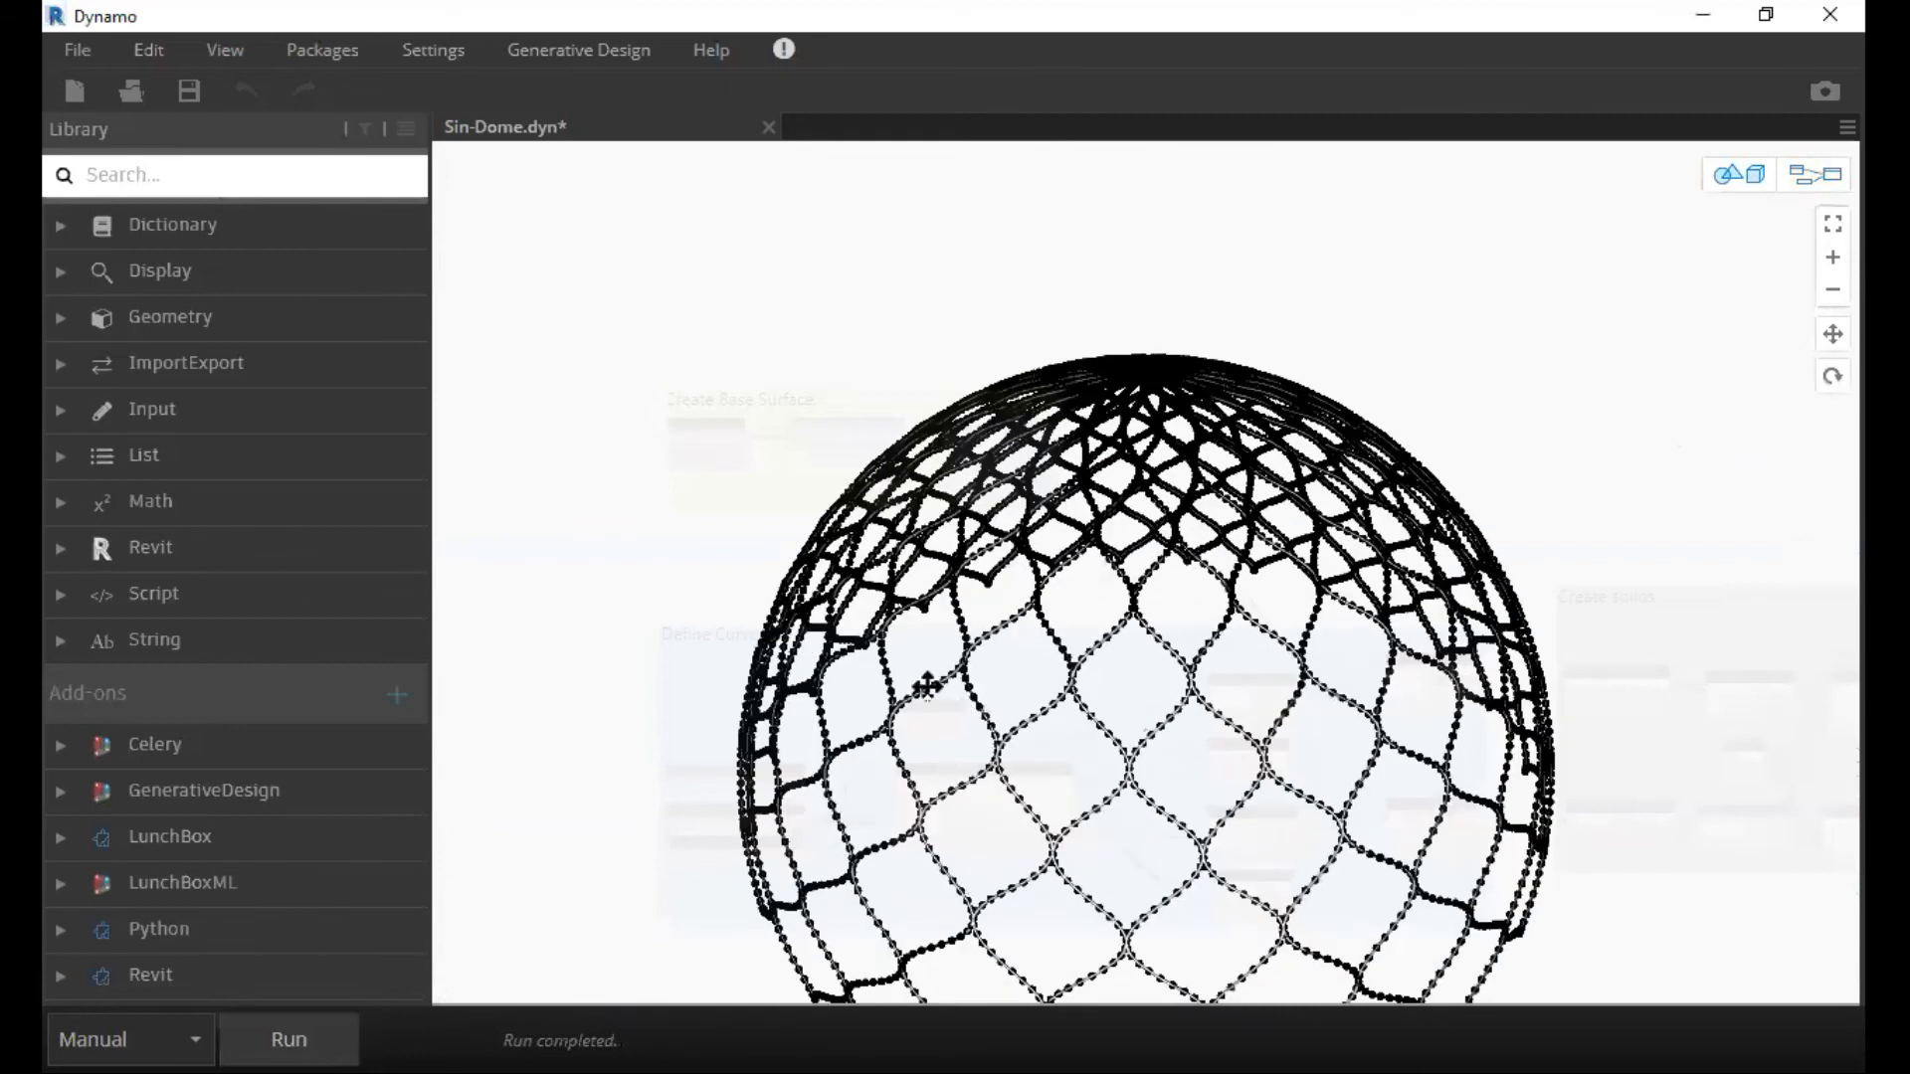
pyautogui.scroll(-1, 990, 582)
pyautogui.moveTo(1145, 614); pyautogui.dragTo(1069, 626, button='right')
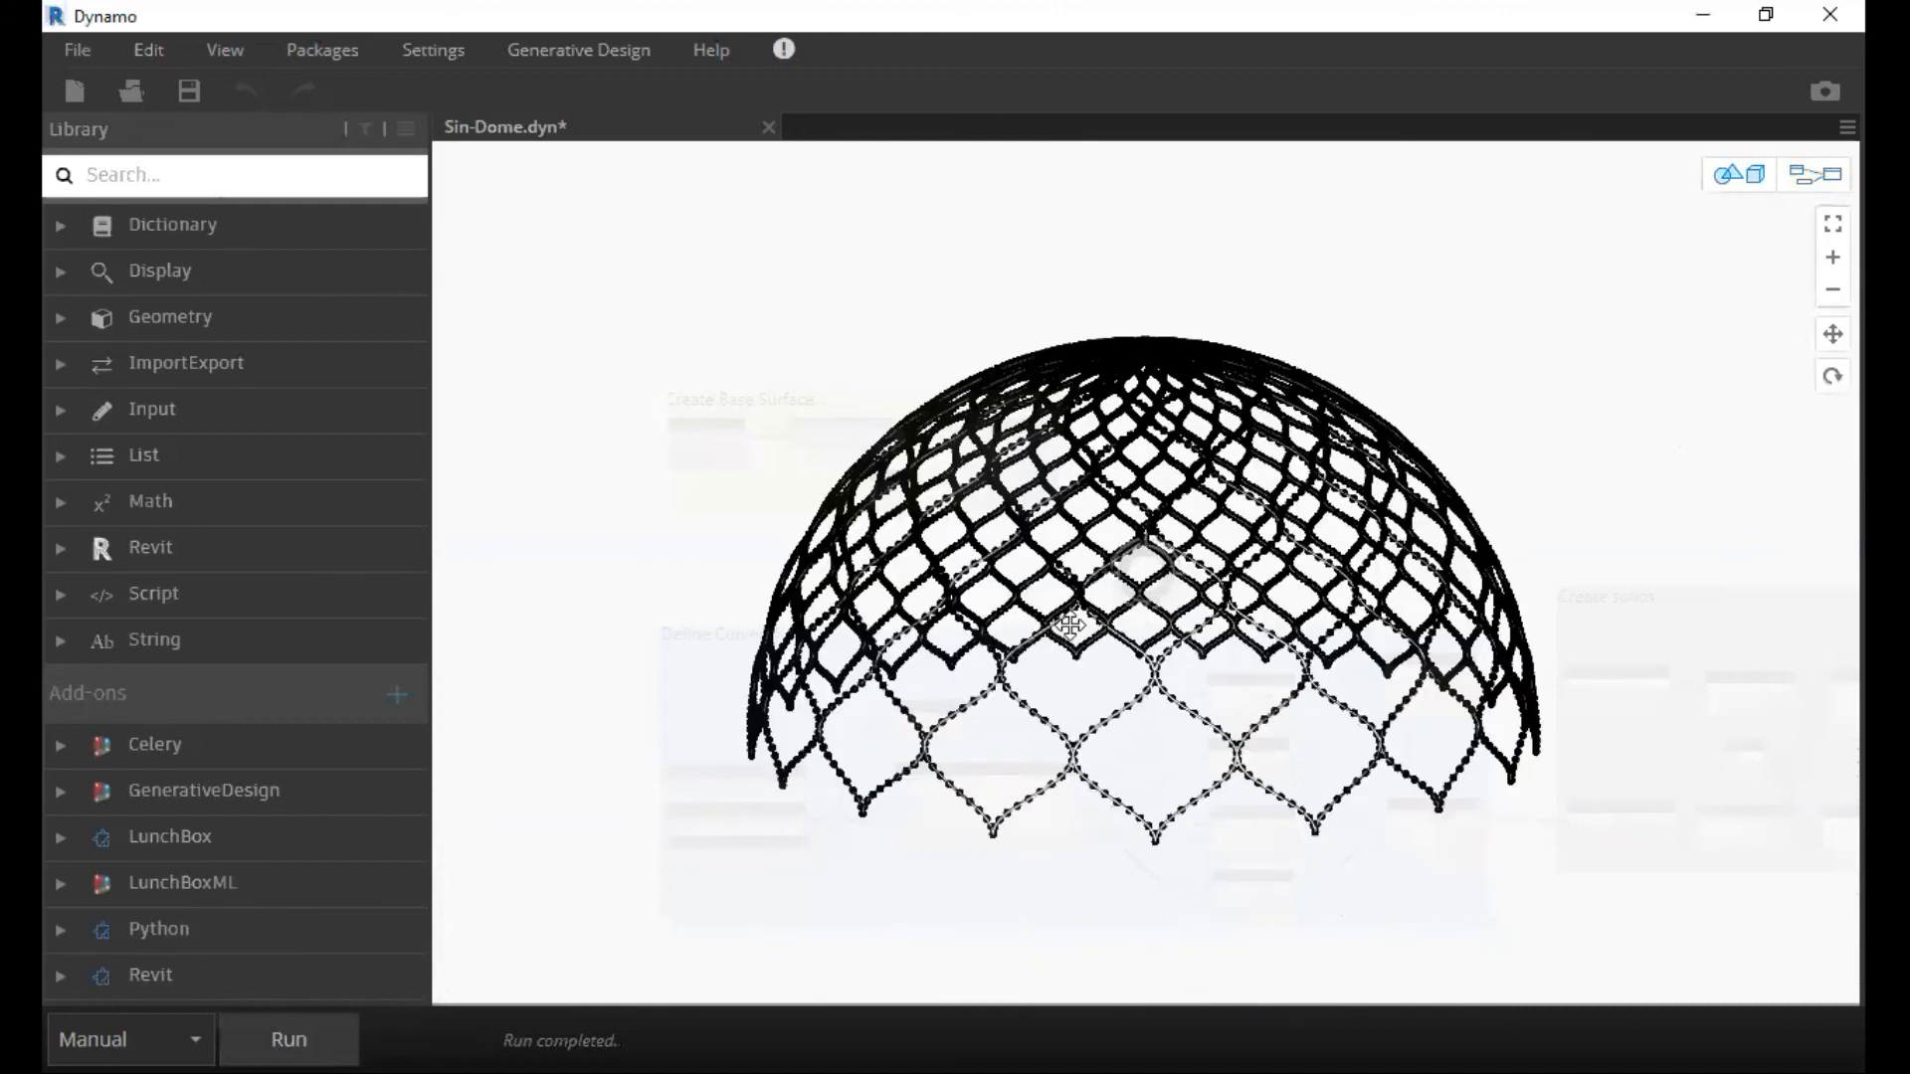
pyautogui.moveTo(958, 752); pyautogui.dragTo(914, 546, button='right')
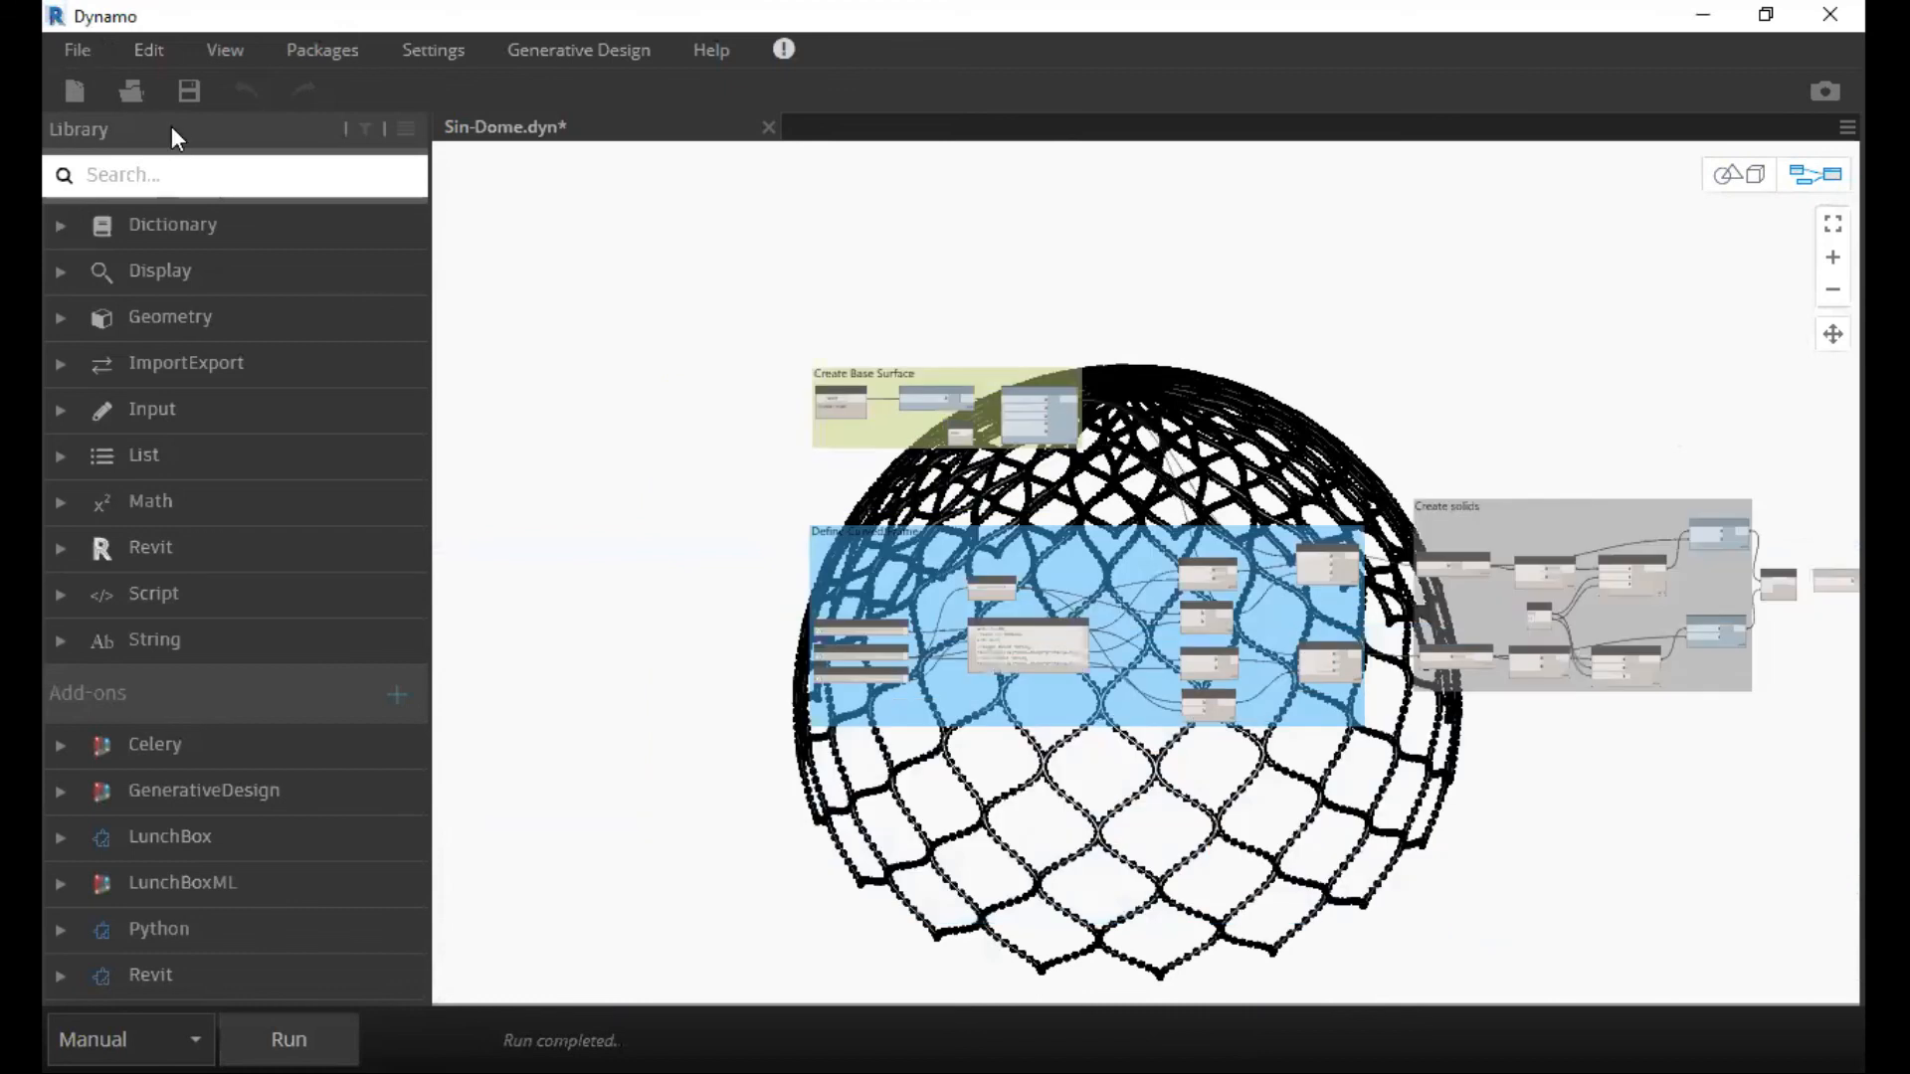
pyautogui.scroll(-2, 1112, 300)
pyautogui.moveTo(1087, 610); pyautogui.dragTo(988, 583, button='middle')
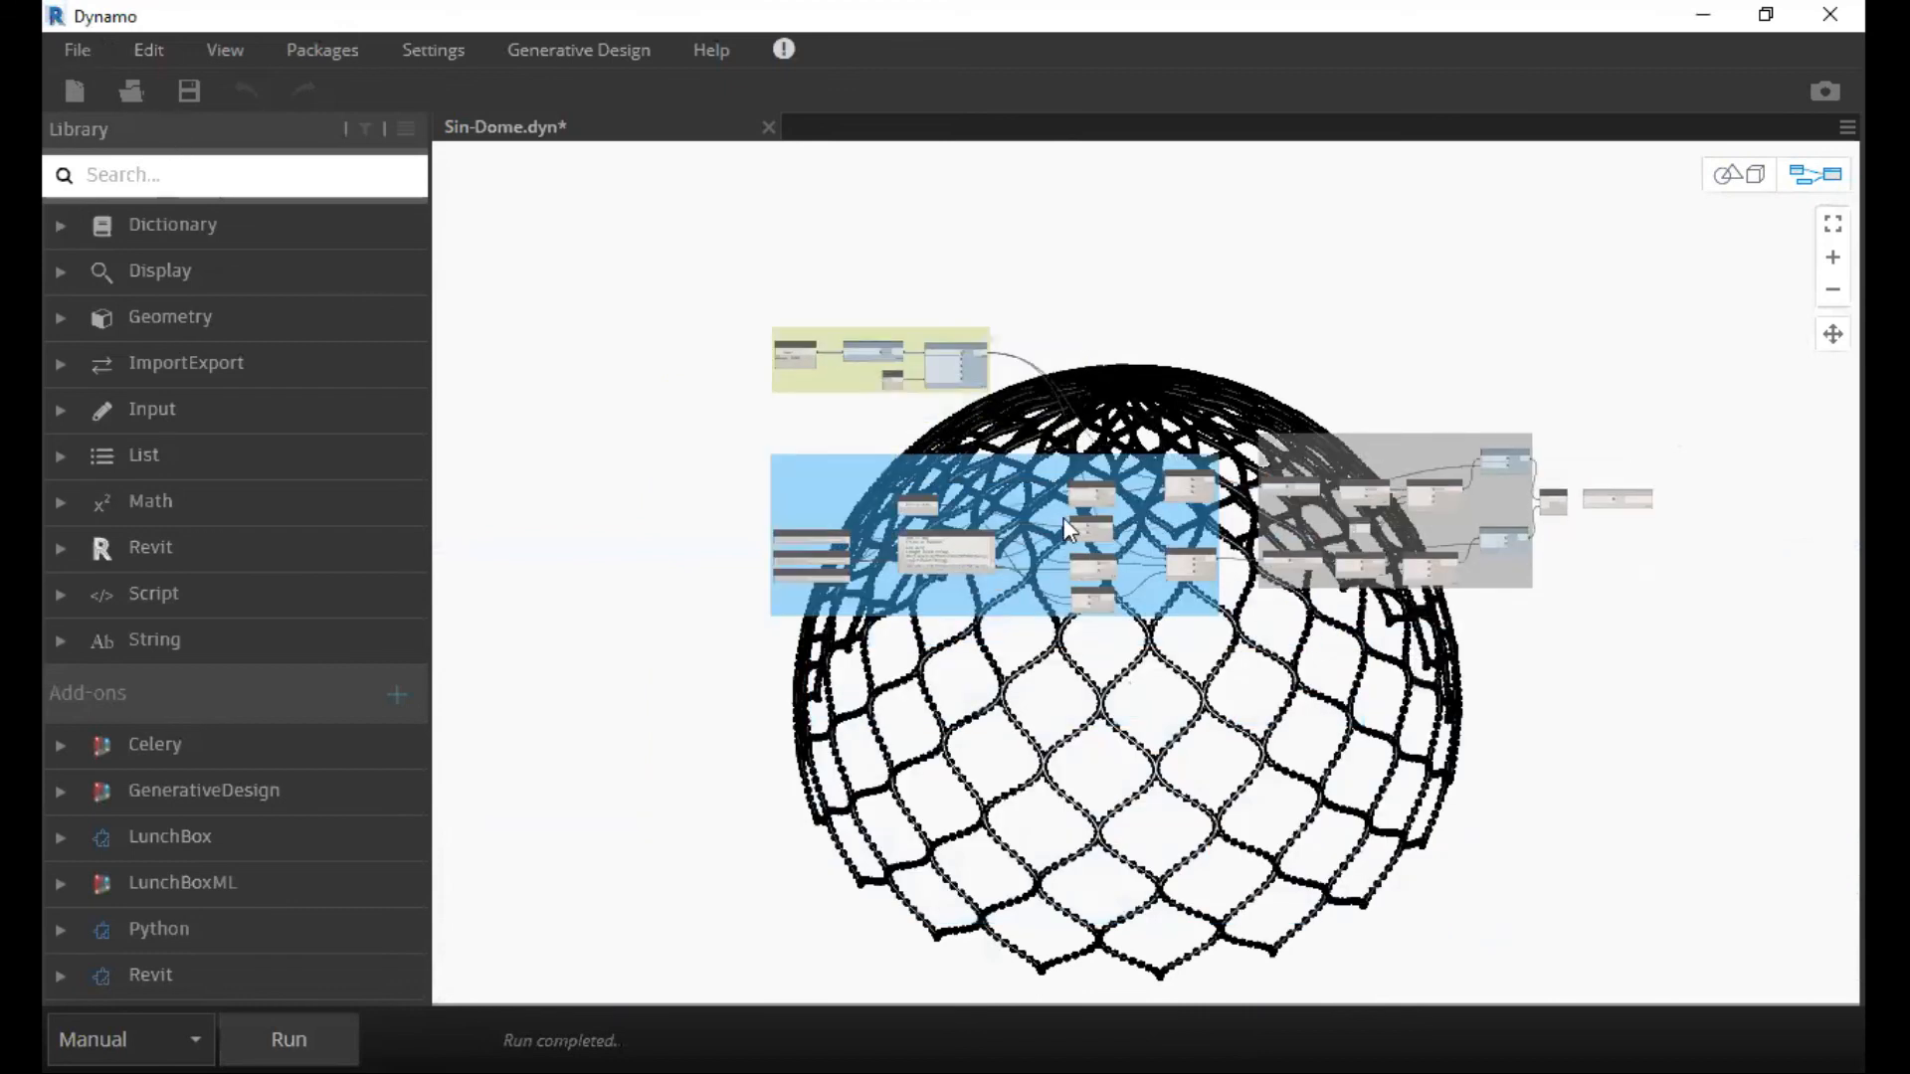
# Open the Flower Trial modelling graph from the Desktop, discarding the unsaved changes to Sin-Dome.
pyautogui.click(78, 50)
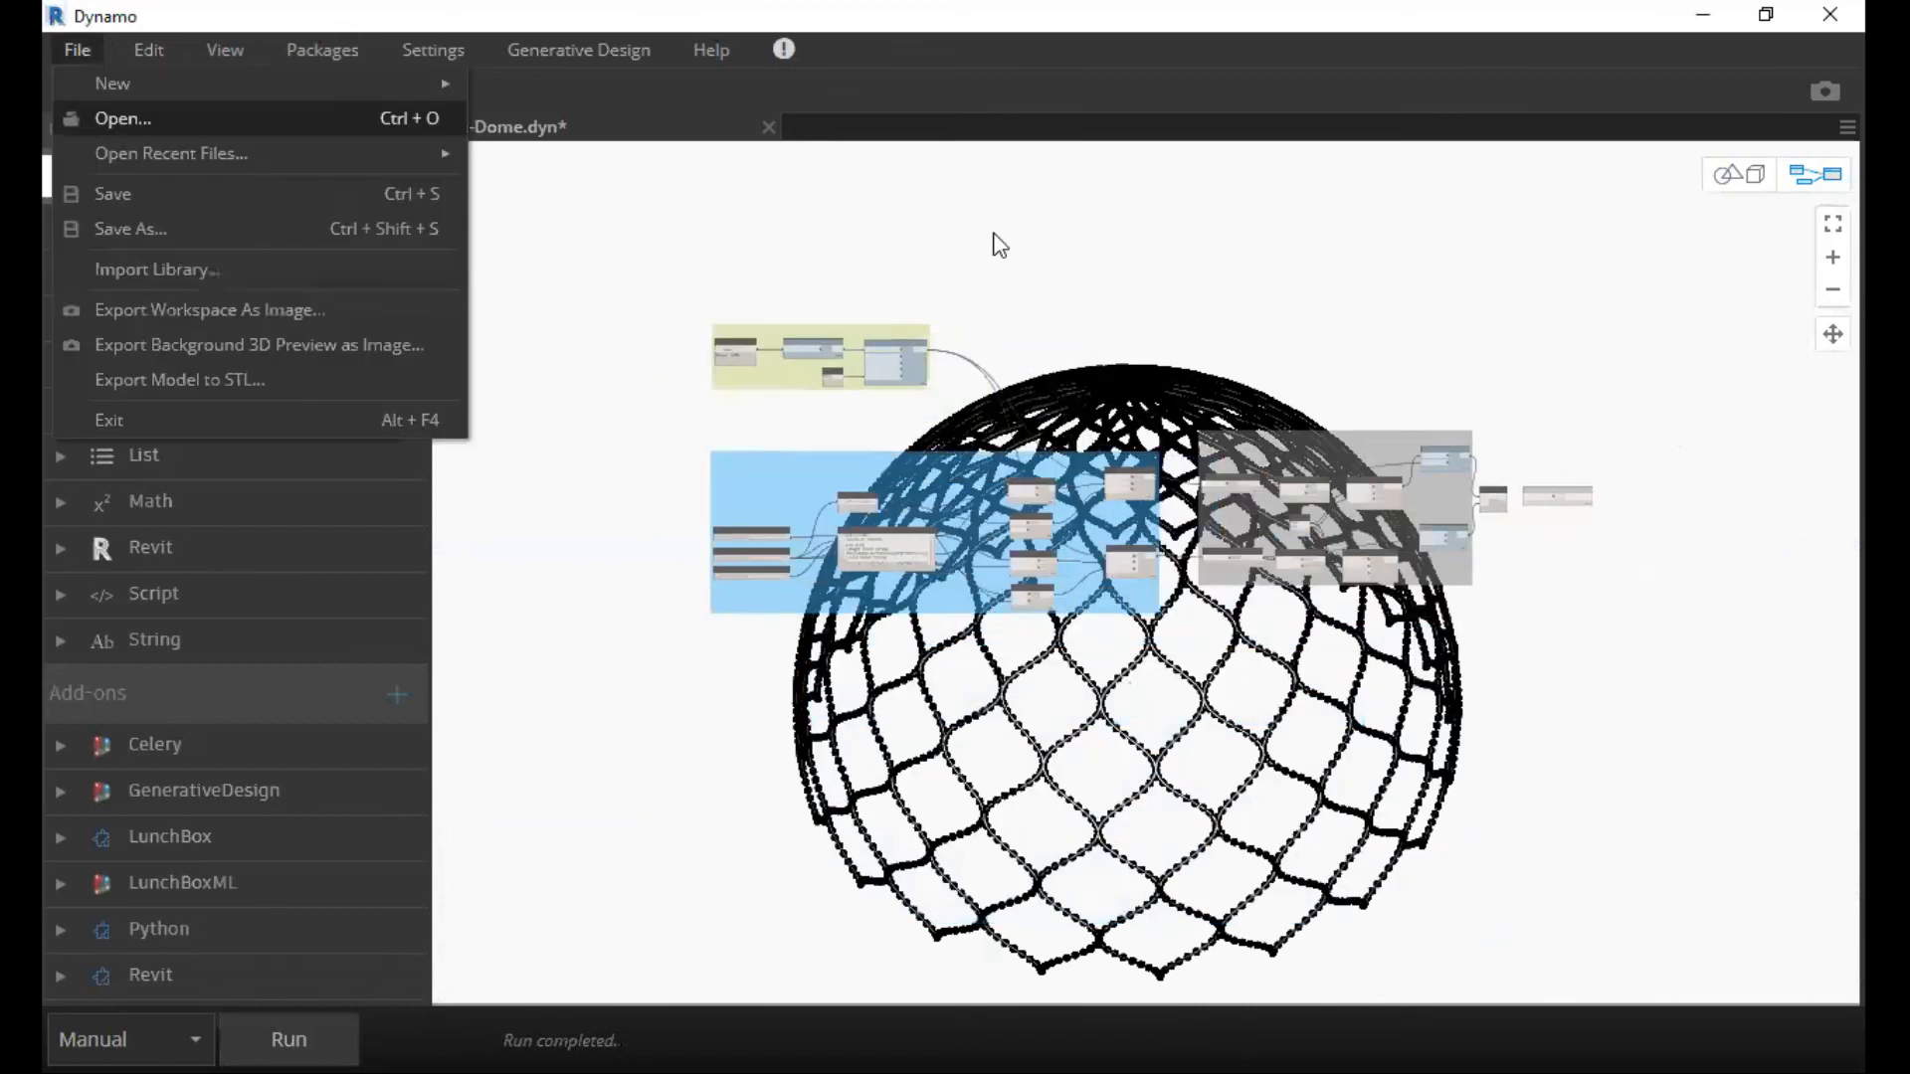
pyautogui.click(124, 119)
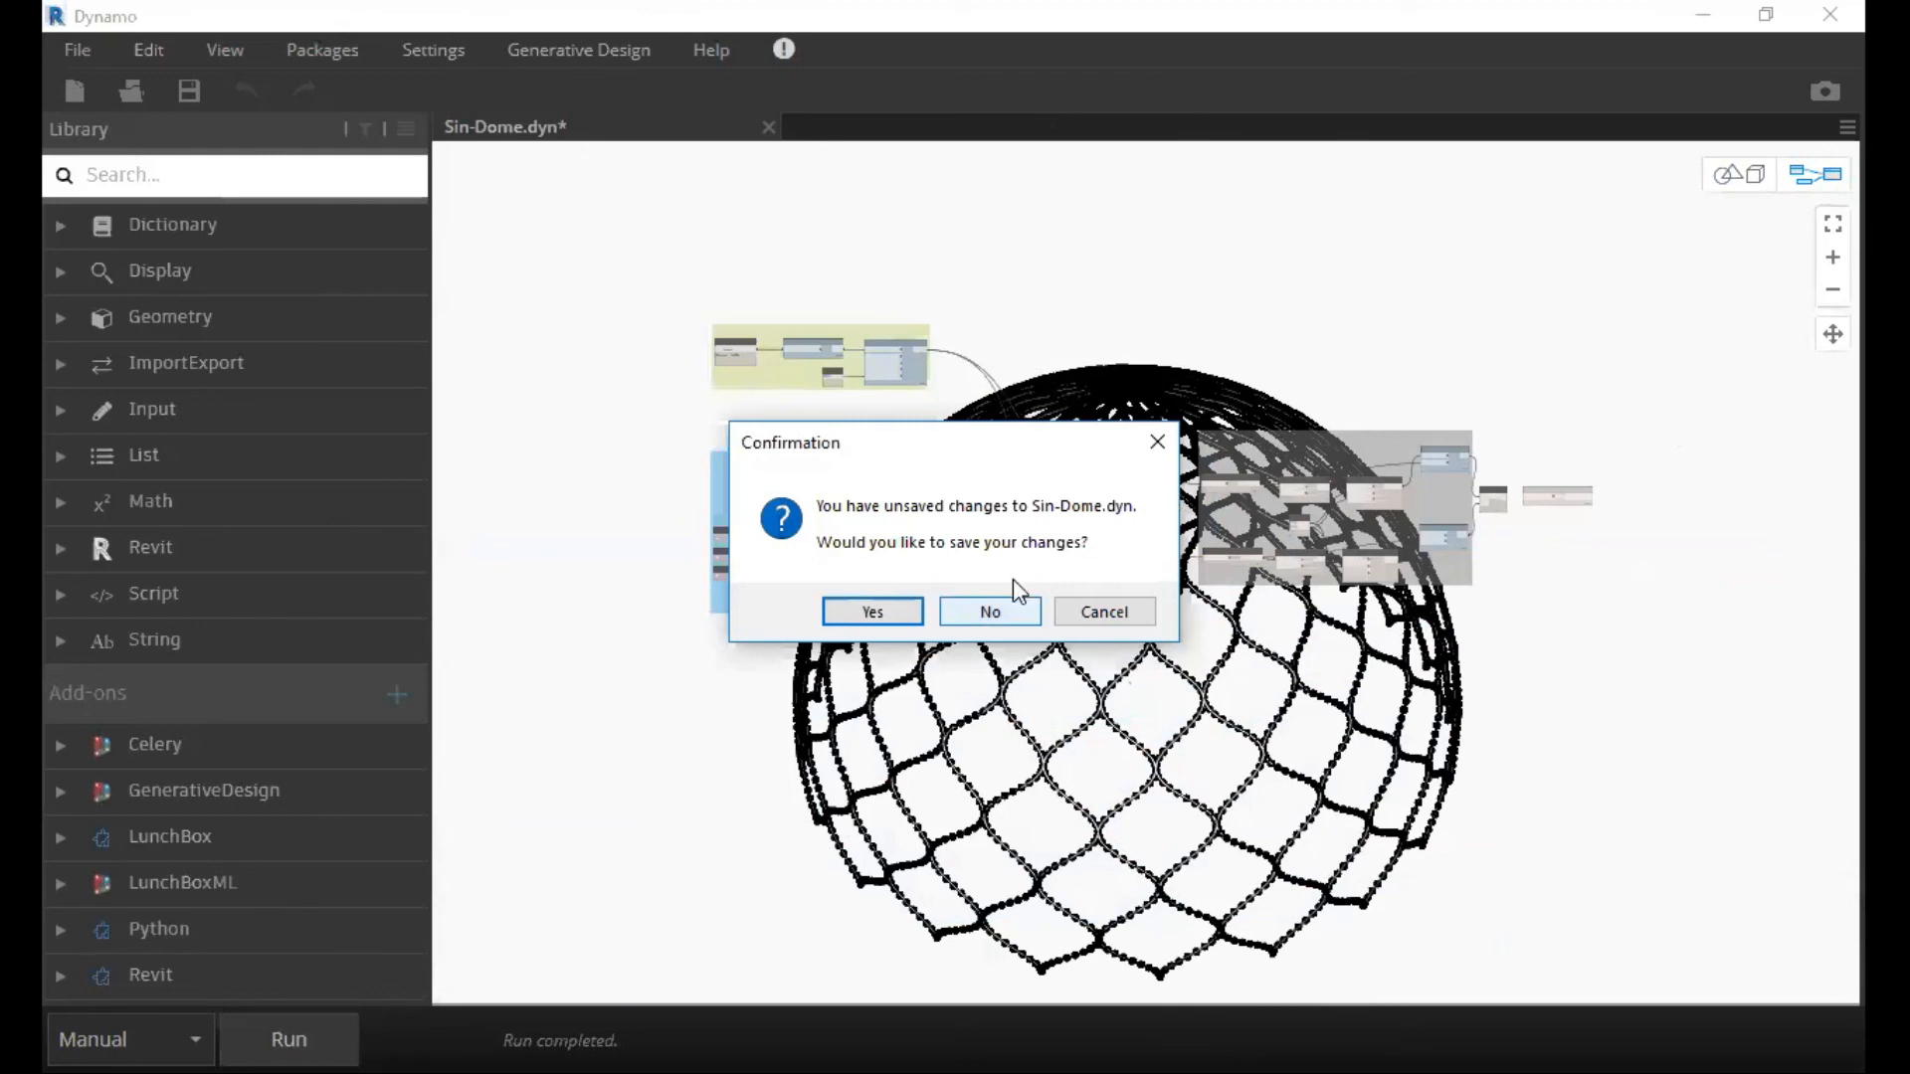
pyautogui.scroll(-2, 1377, 358)
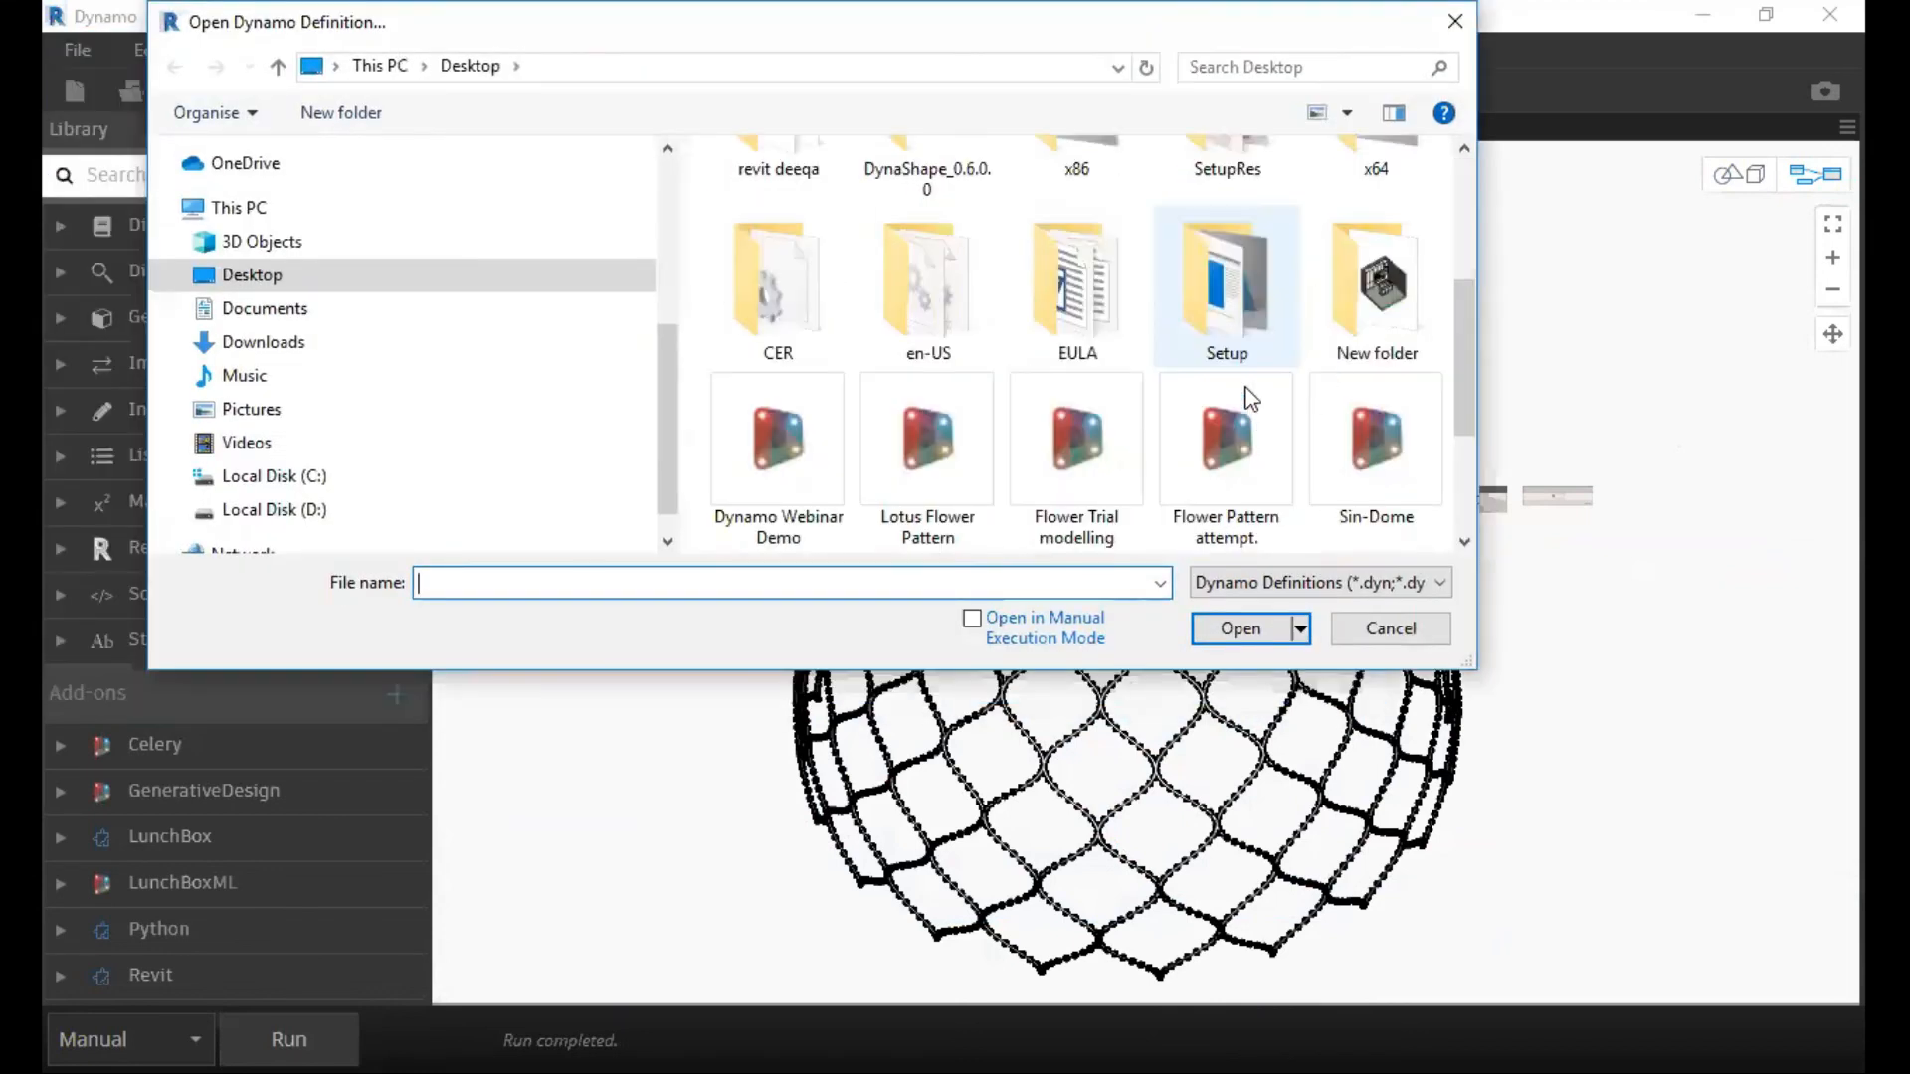
pyautogui.scroll(-1, 1246, 287)
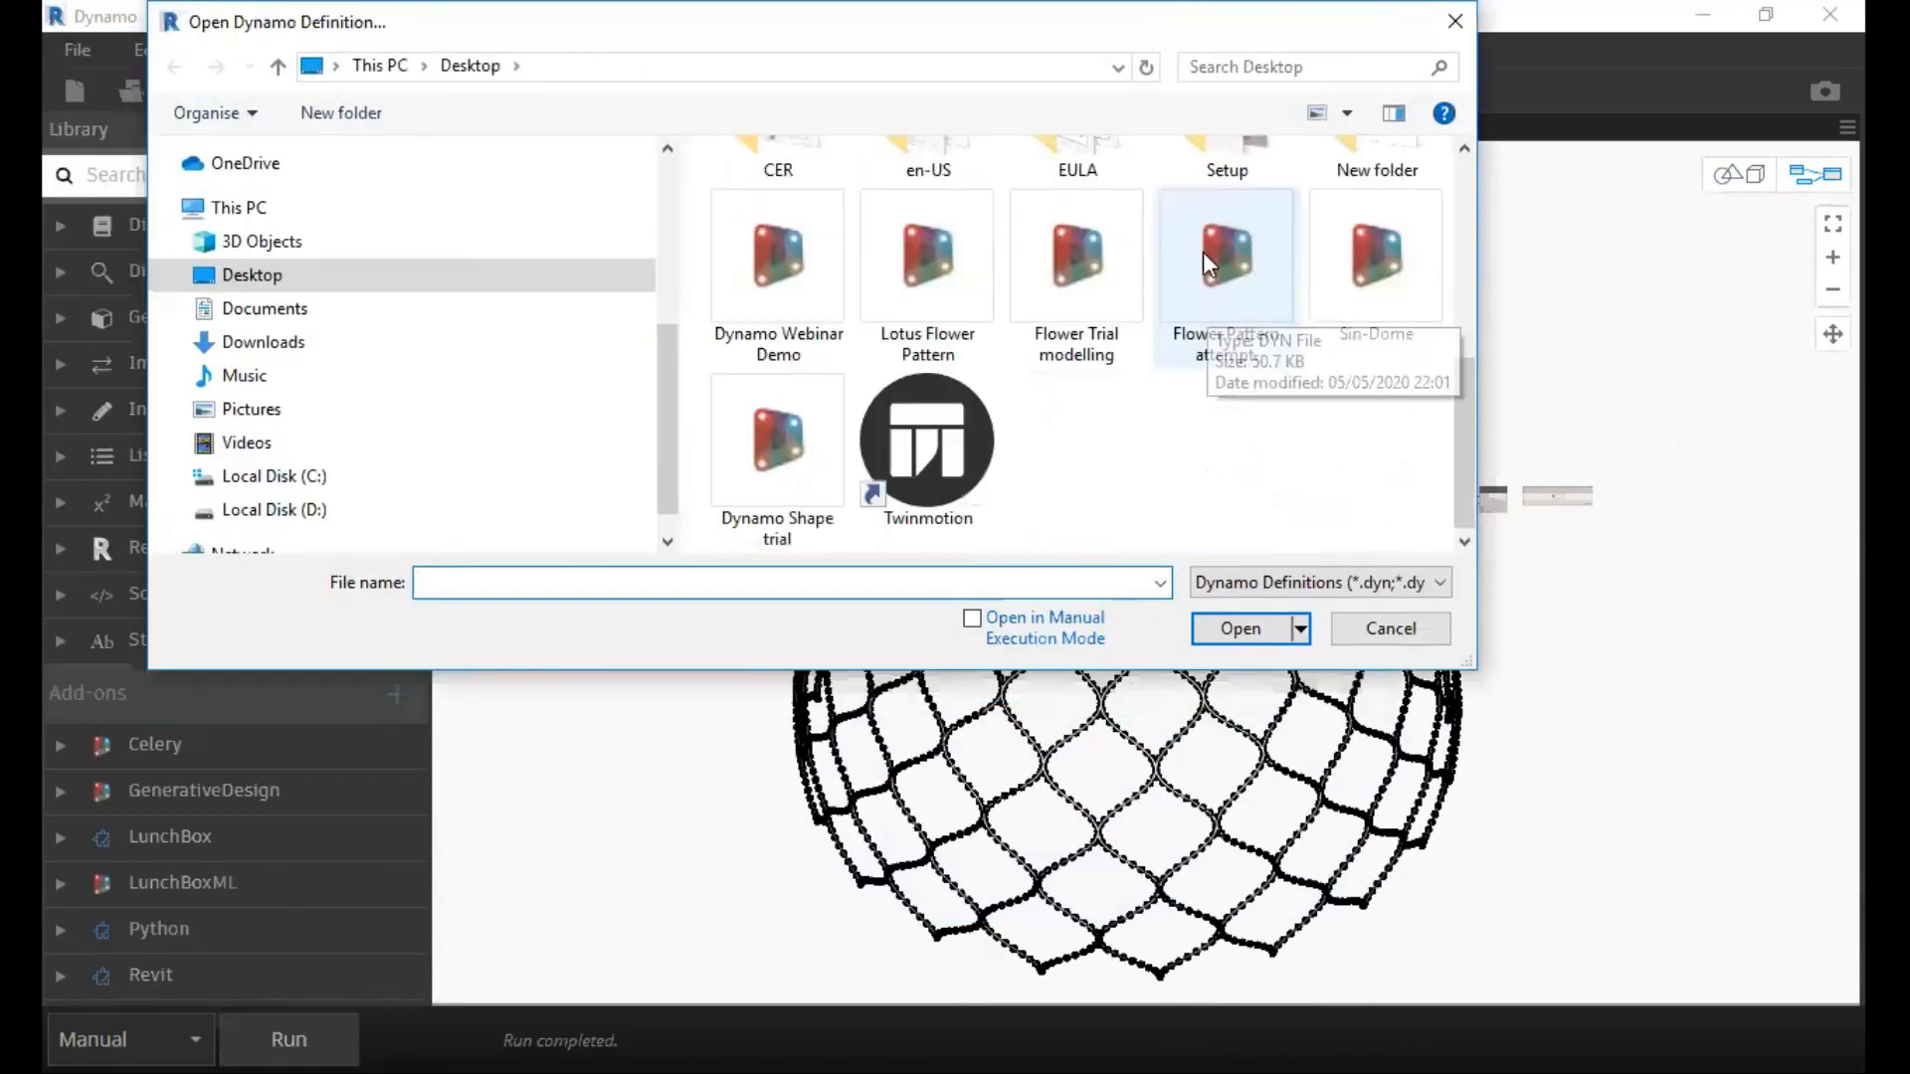
pyautogui.click(1081, 264)
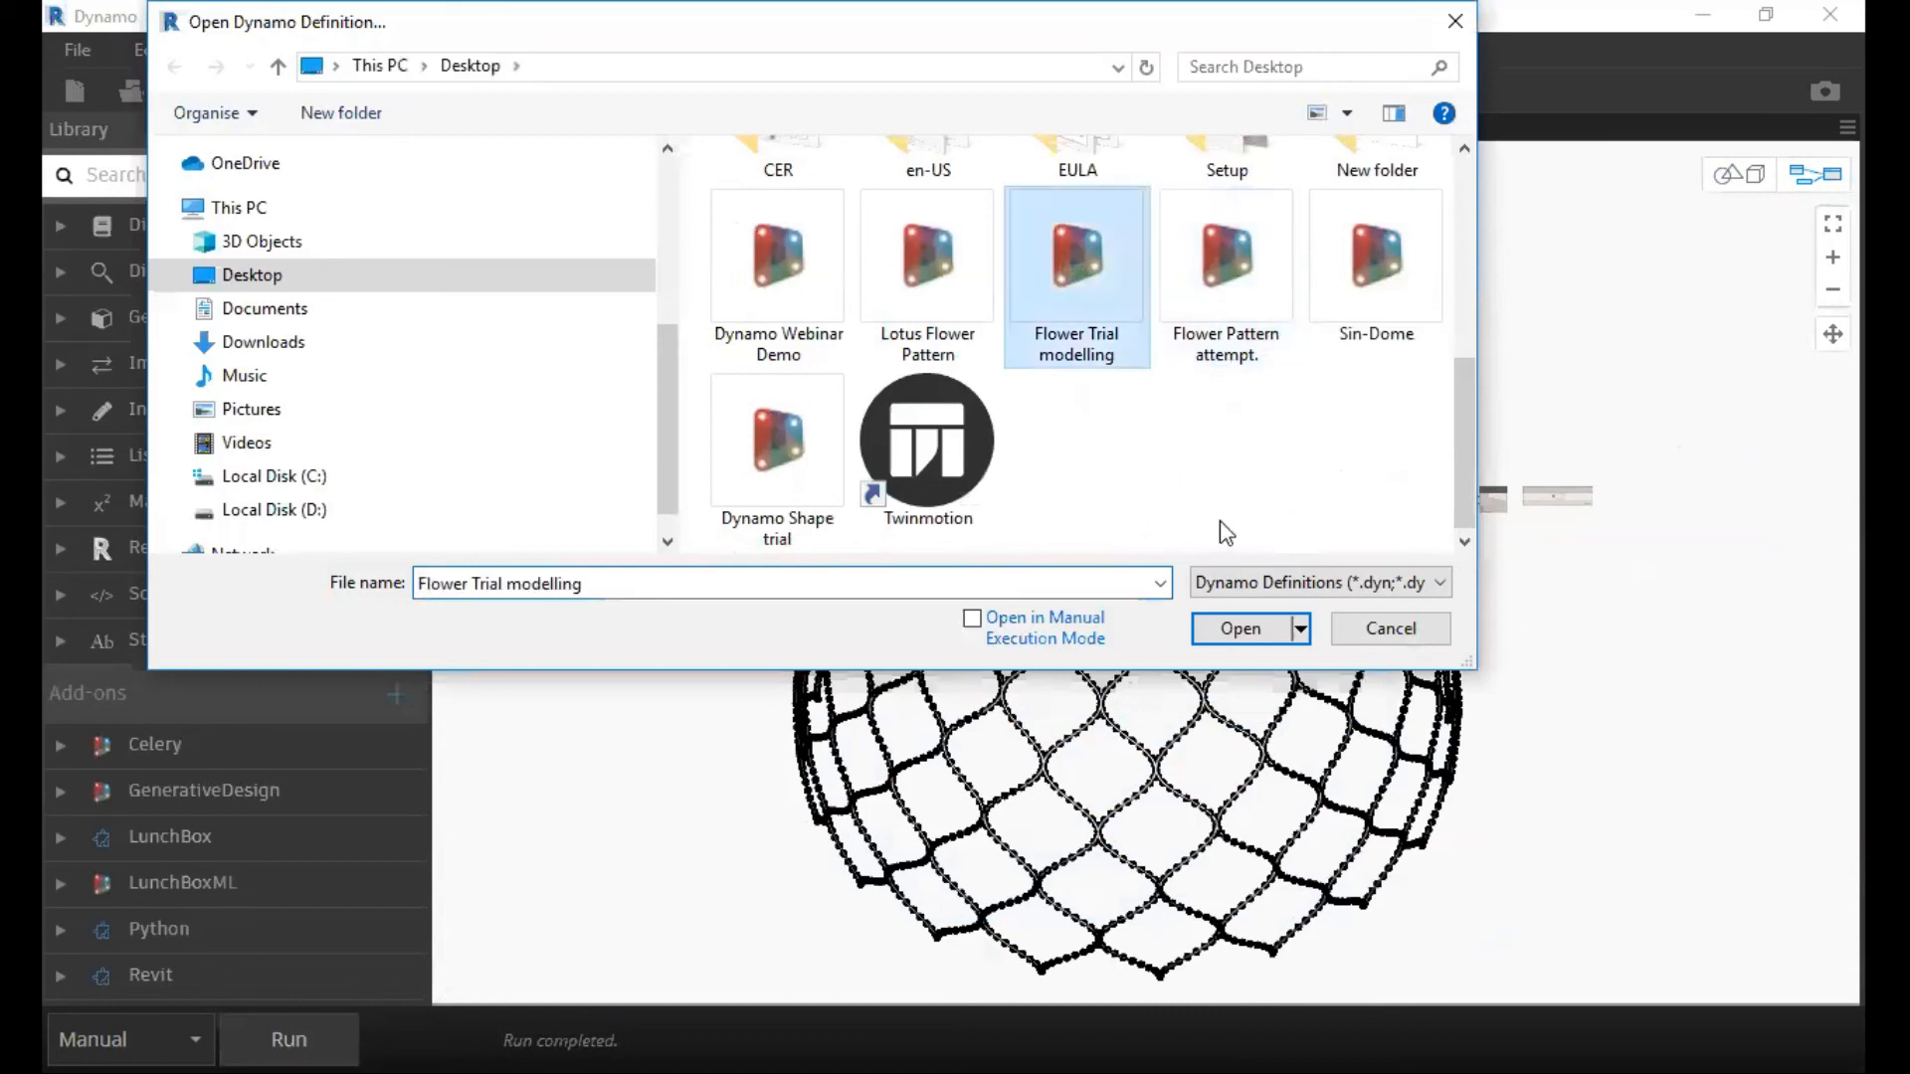
pyautogui.click(1253, 634)
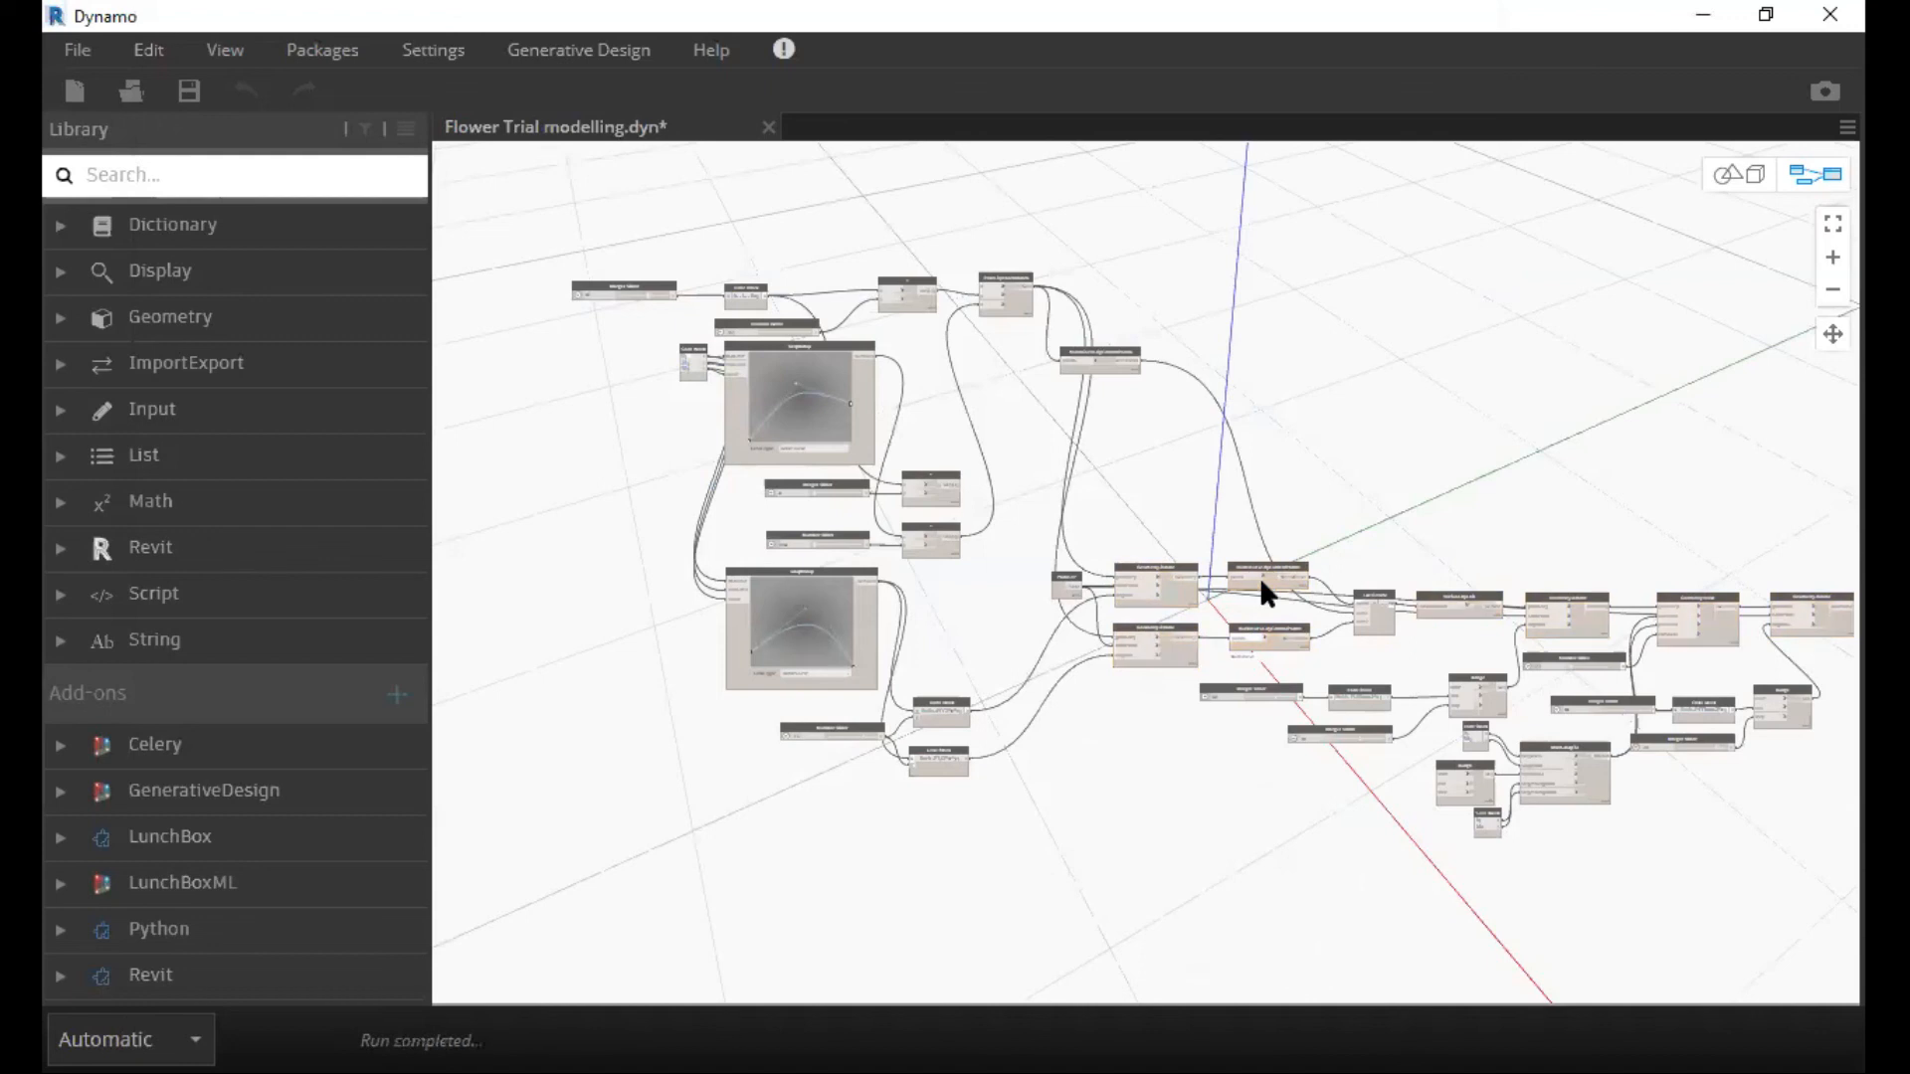
# Examine the flower in the 3D preview and the GraphMap, slider and curve nodes that shape its petals.
pyautogui.scroll(2, 1269, 559)
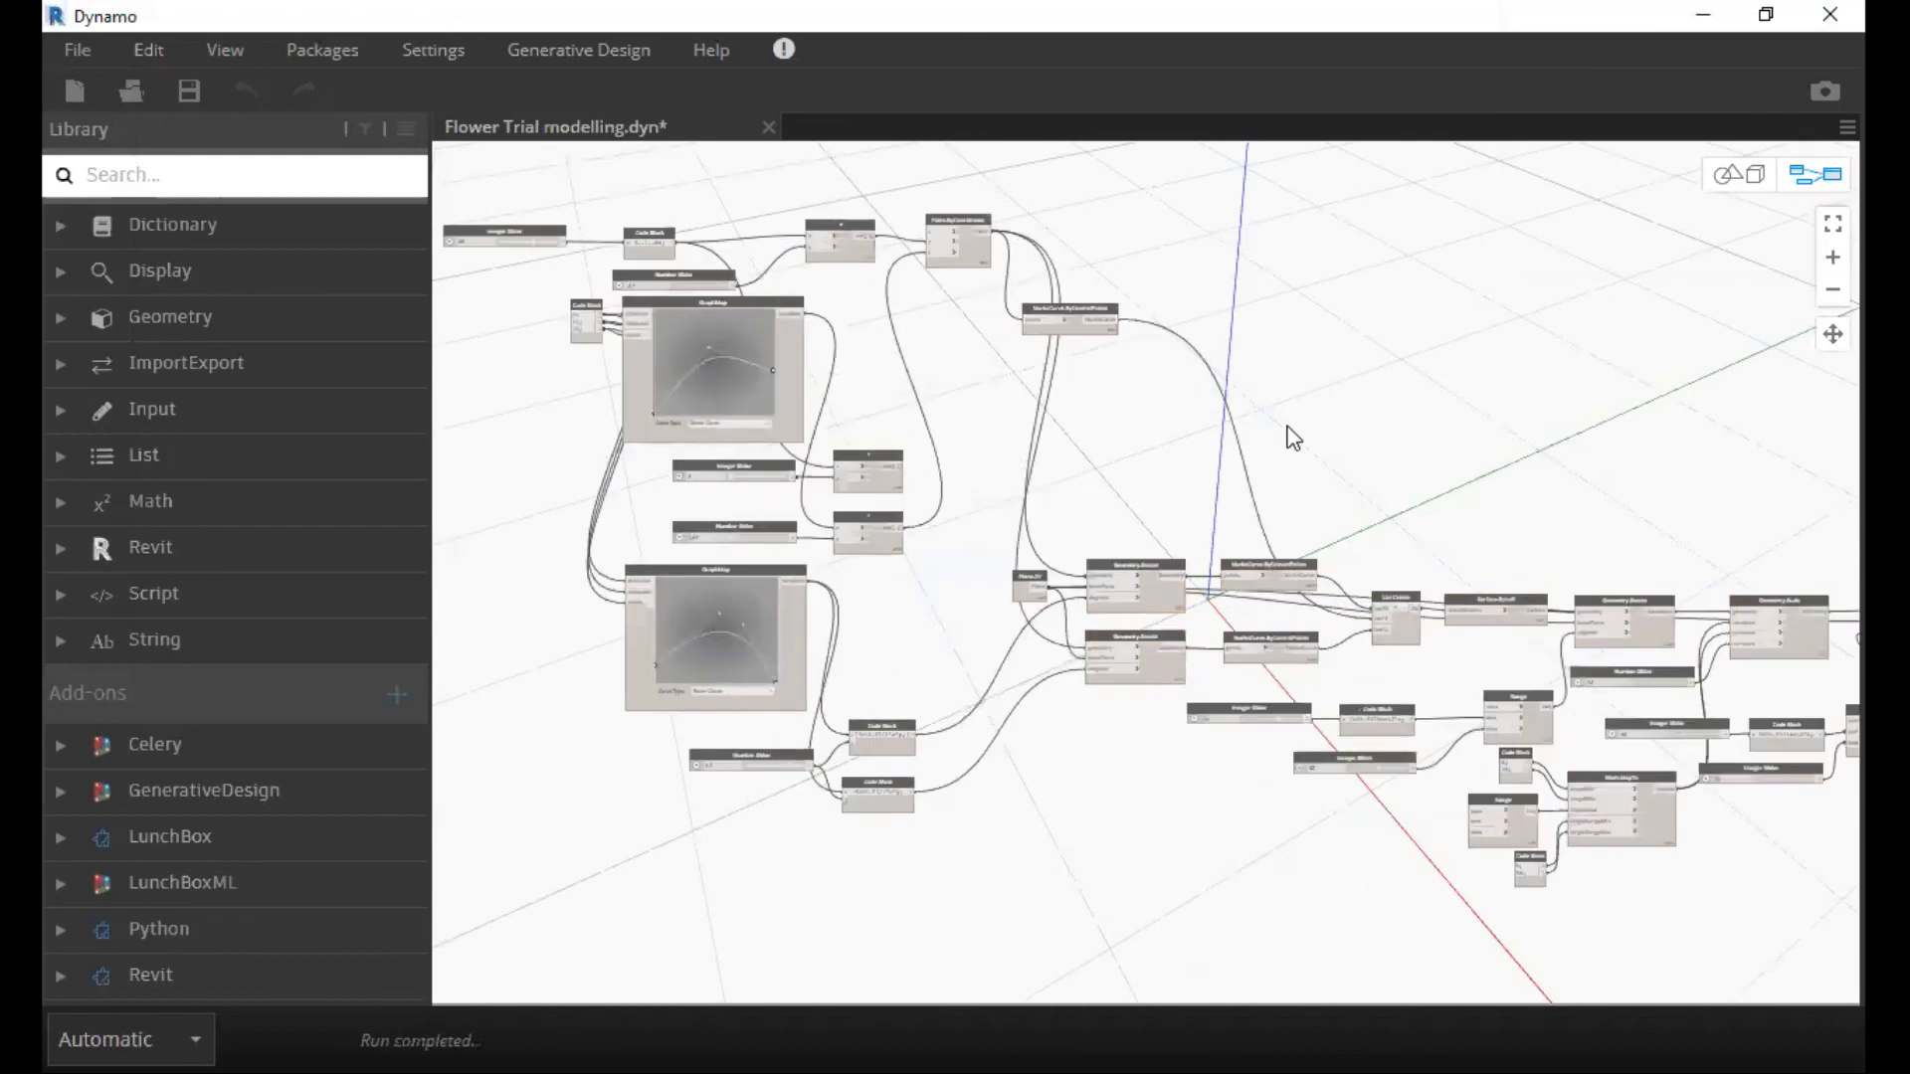
pyautogui.scroll(2, 1250, 570)
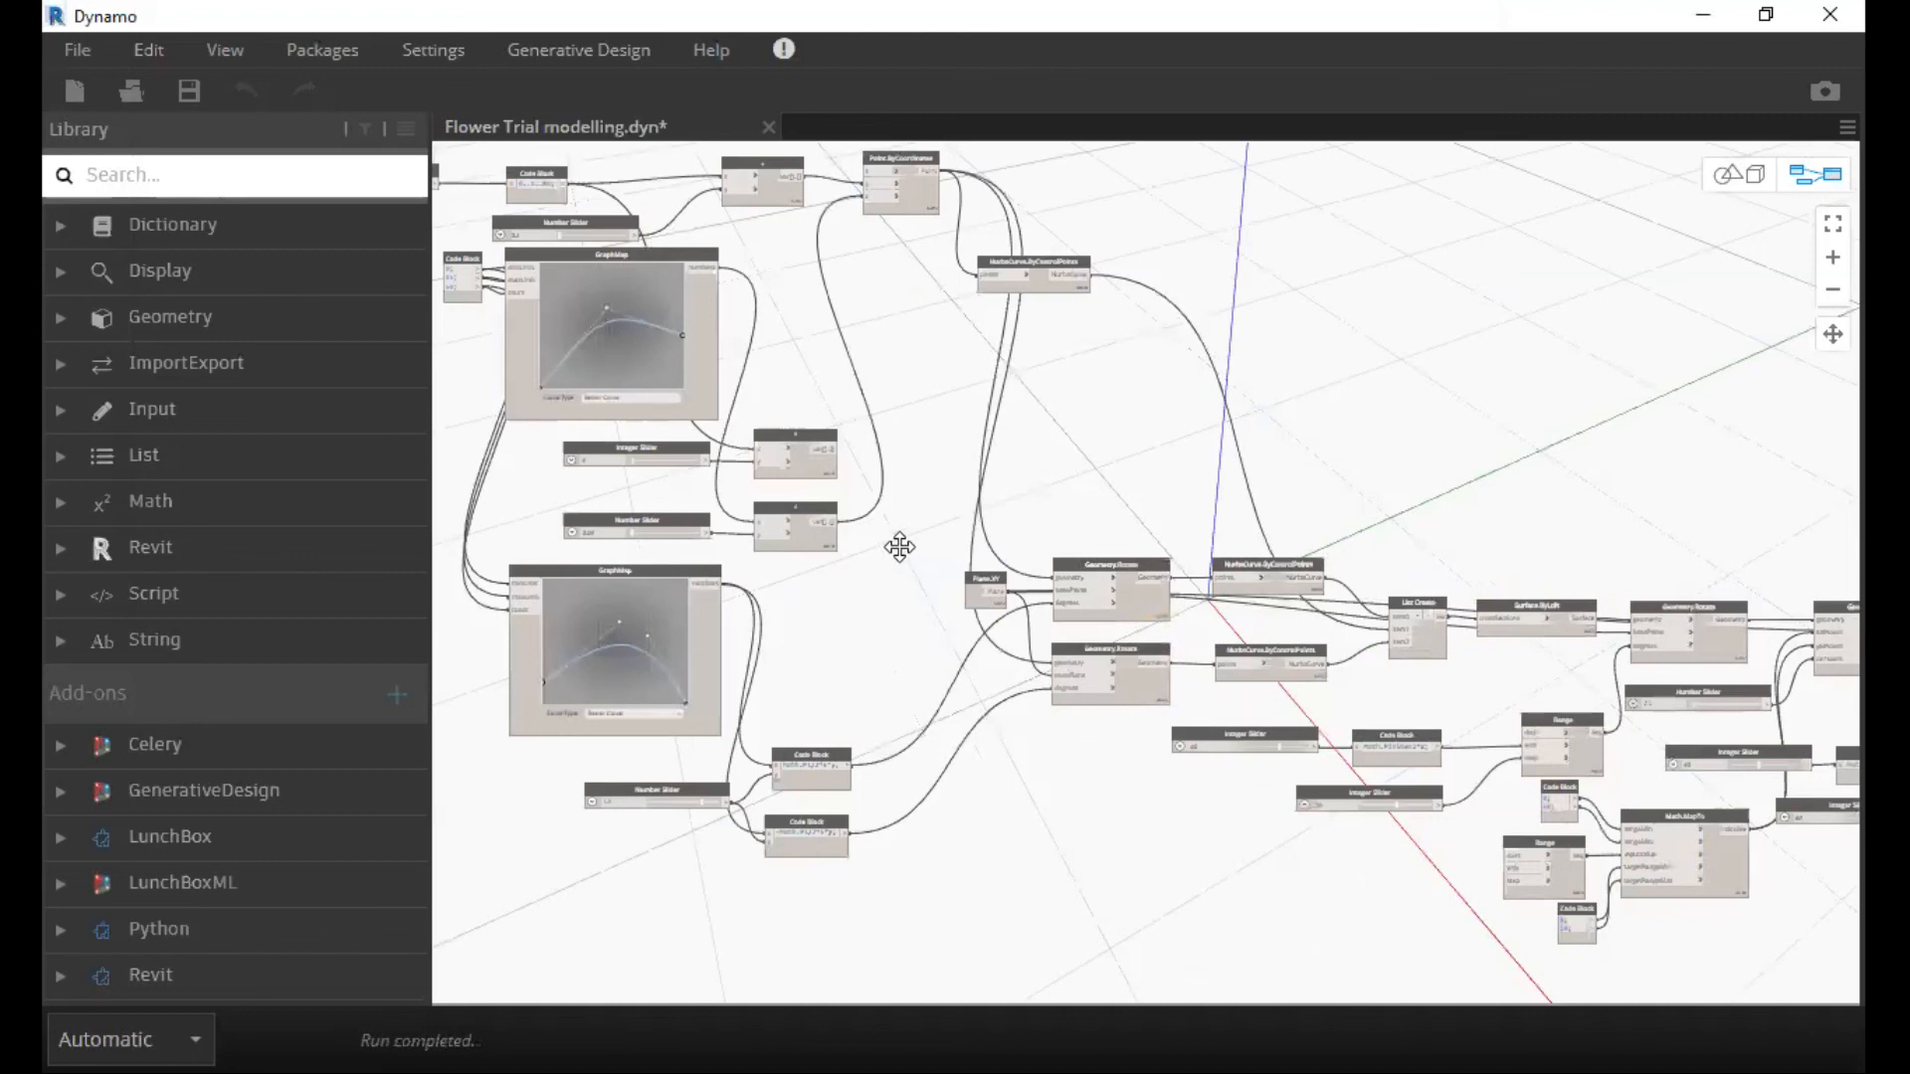
pyautogui.hotkey('ctrl', 'b')
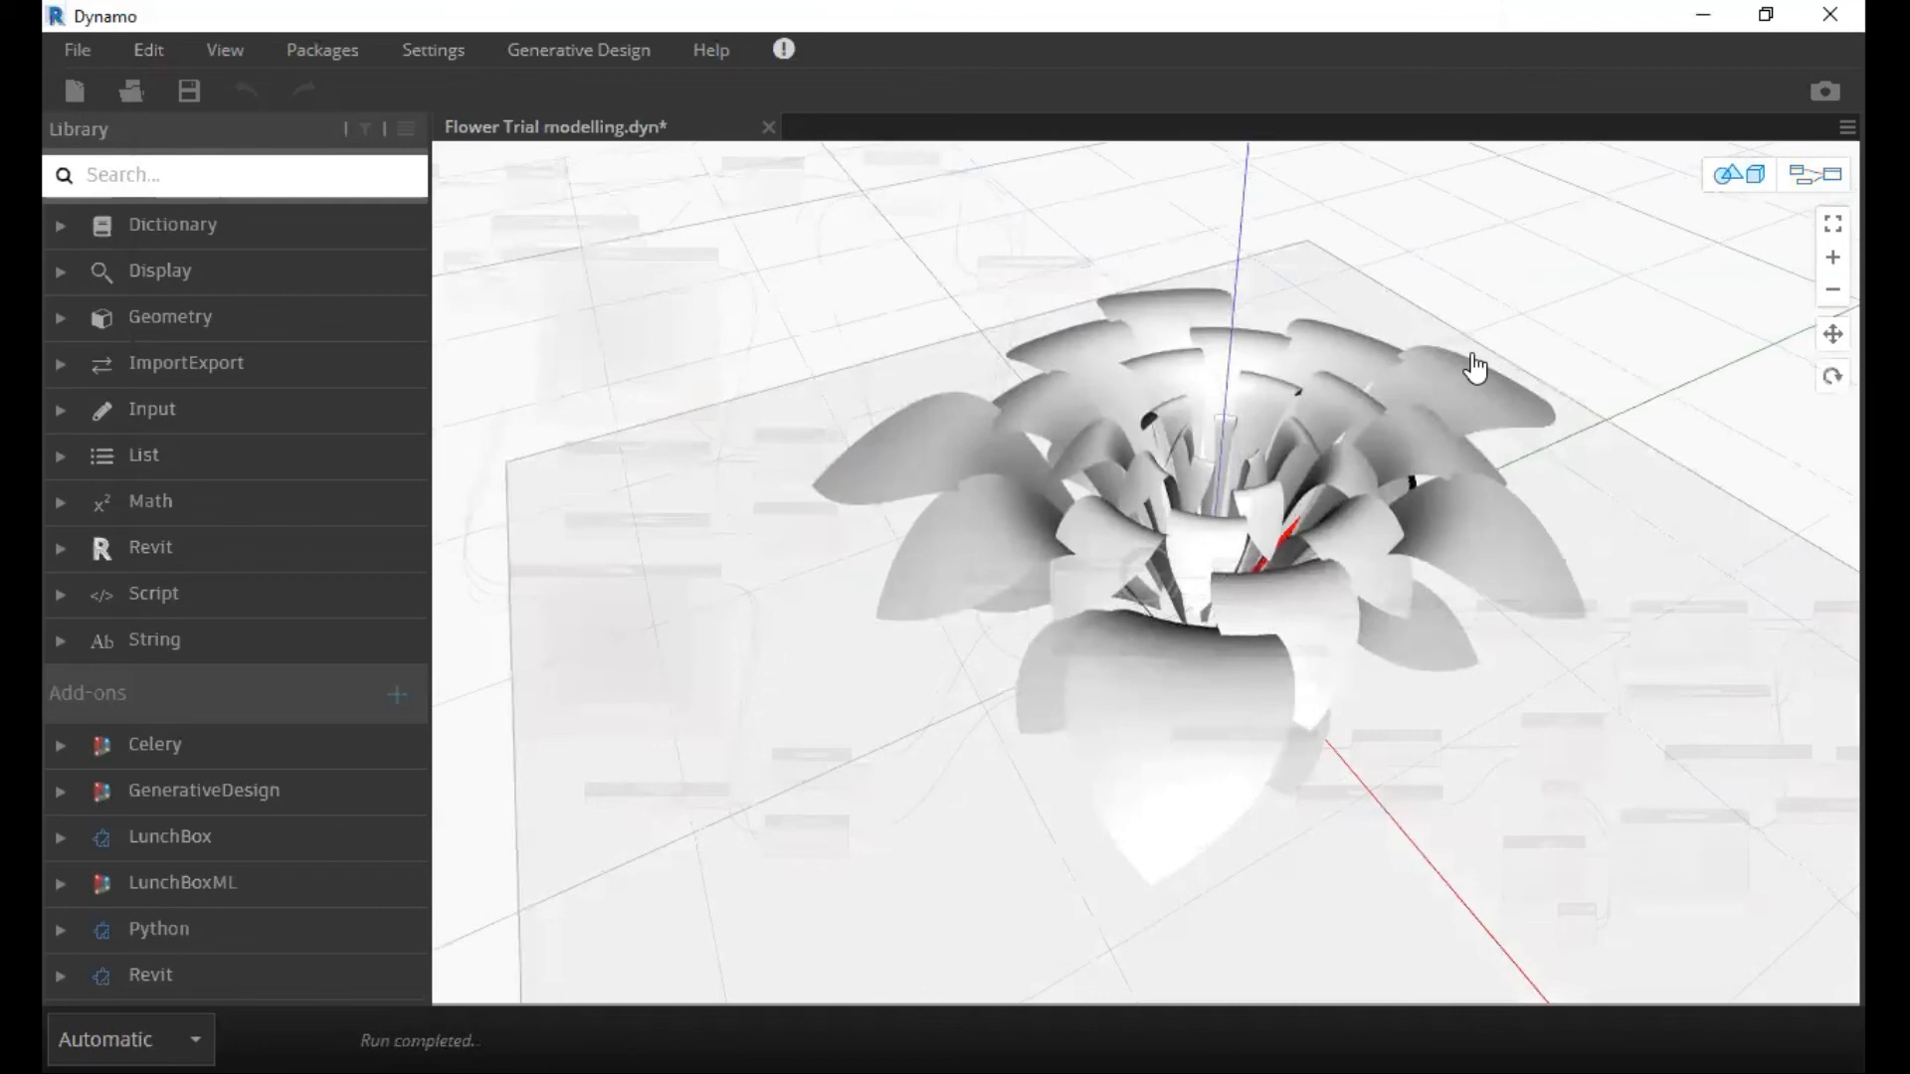
pyautogui.moveTo(1472, 696); pyautogui.dragTo(1371, 581, button='right')
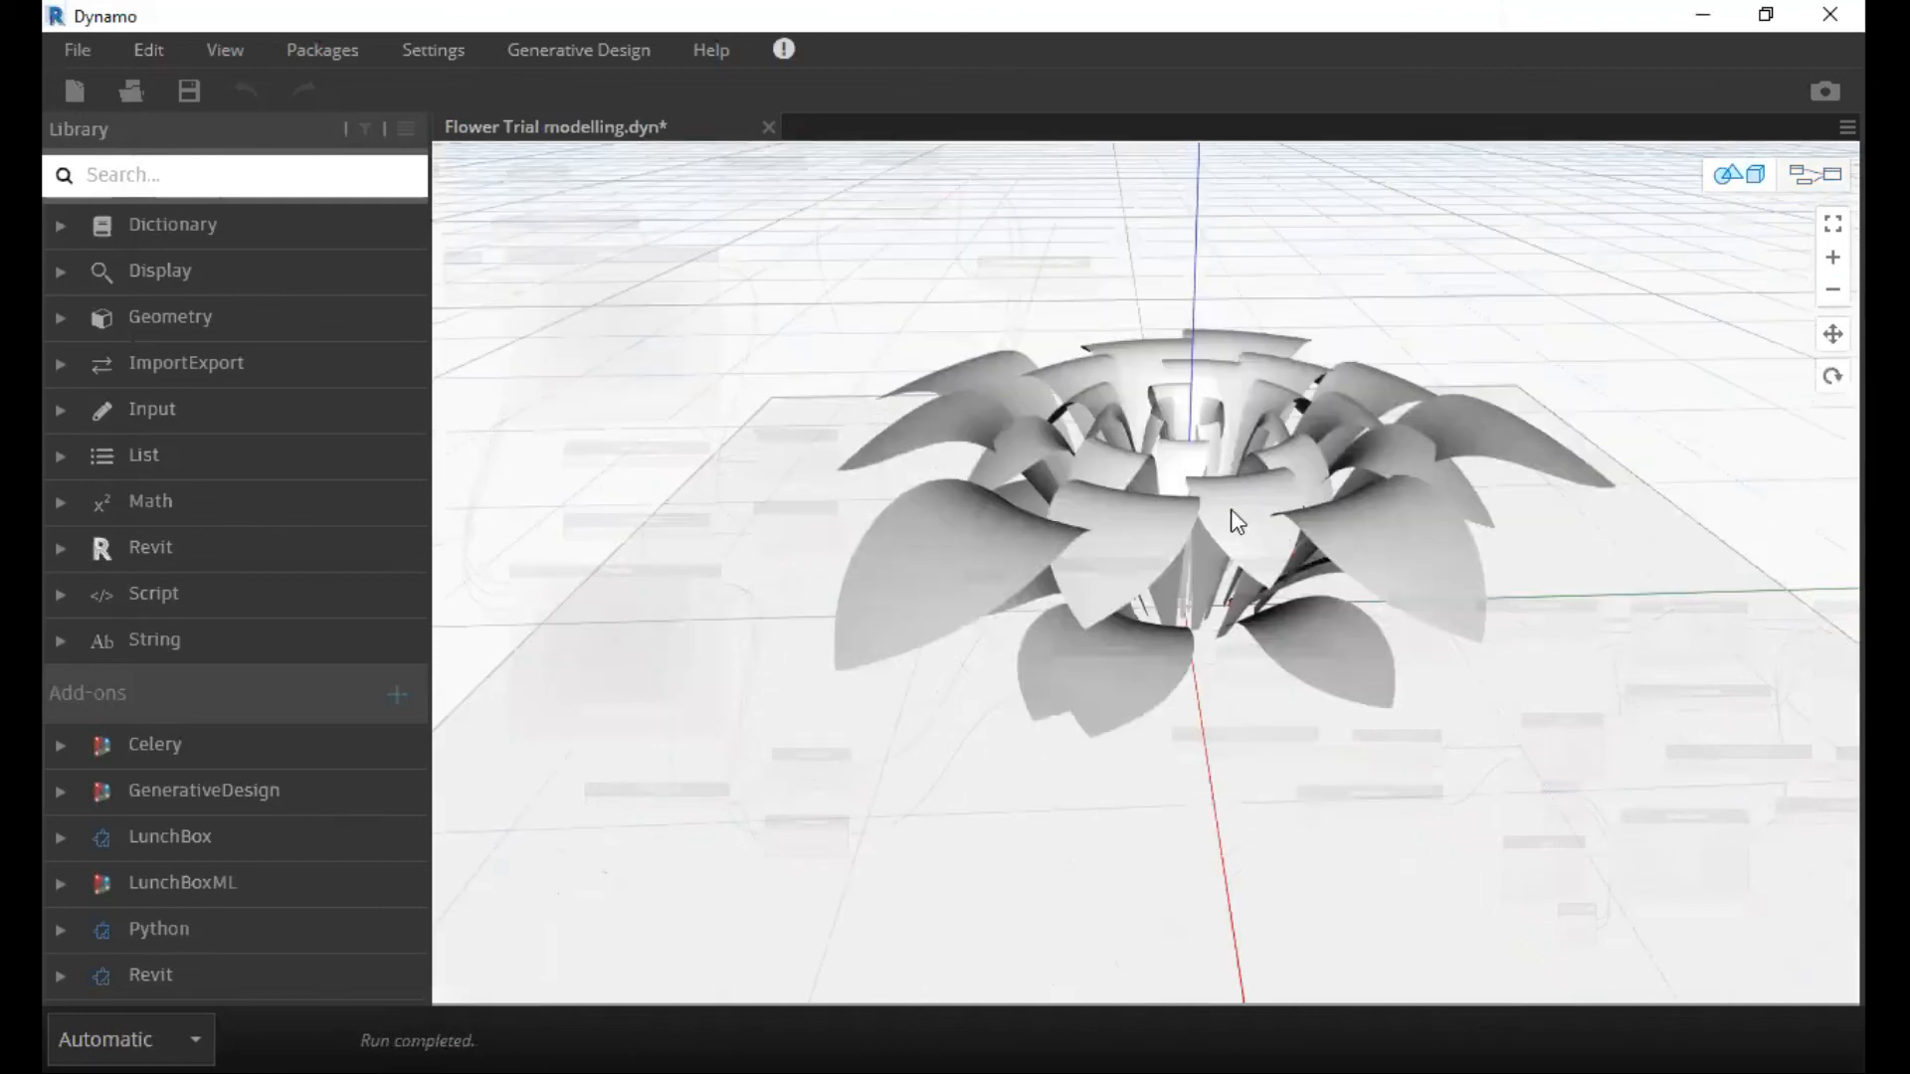
pyautogui.hotkey('ctrl', 'b')
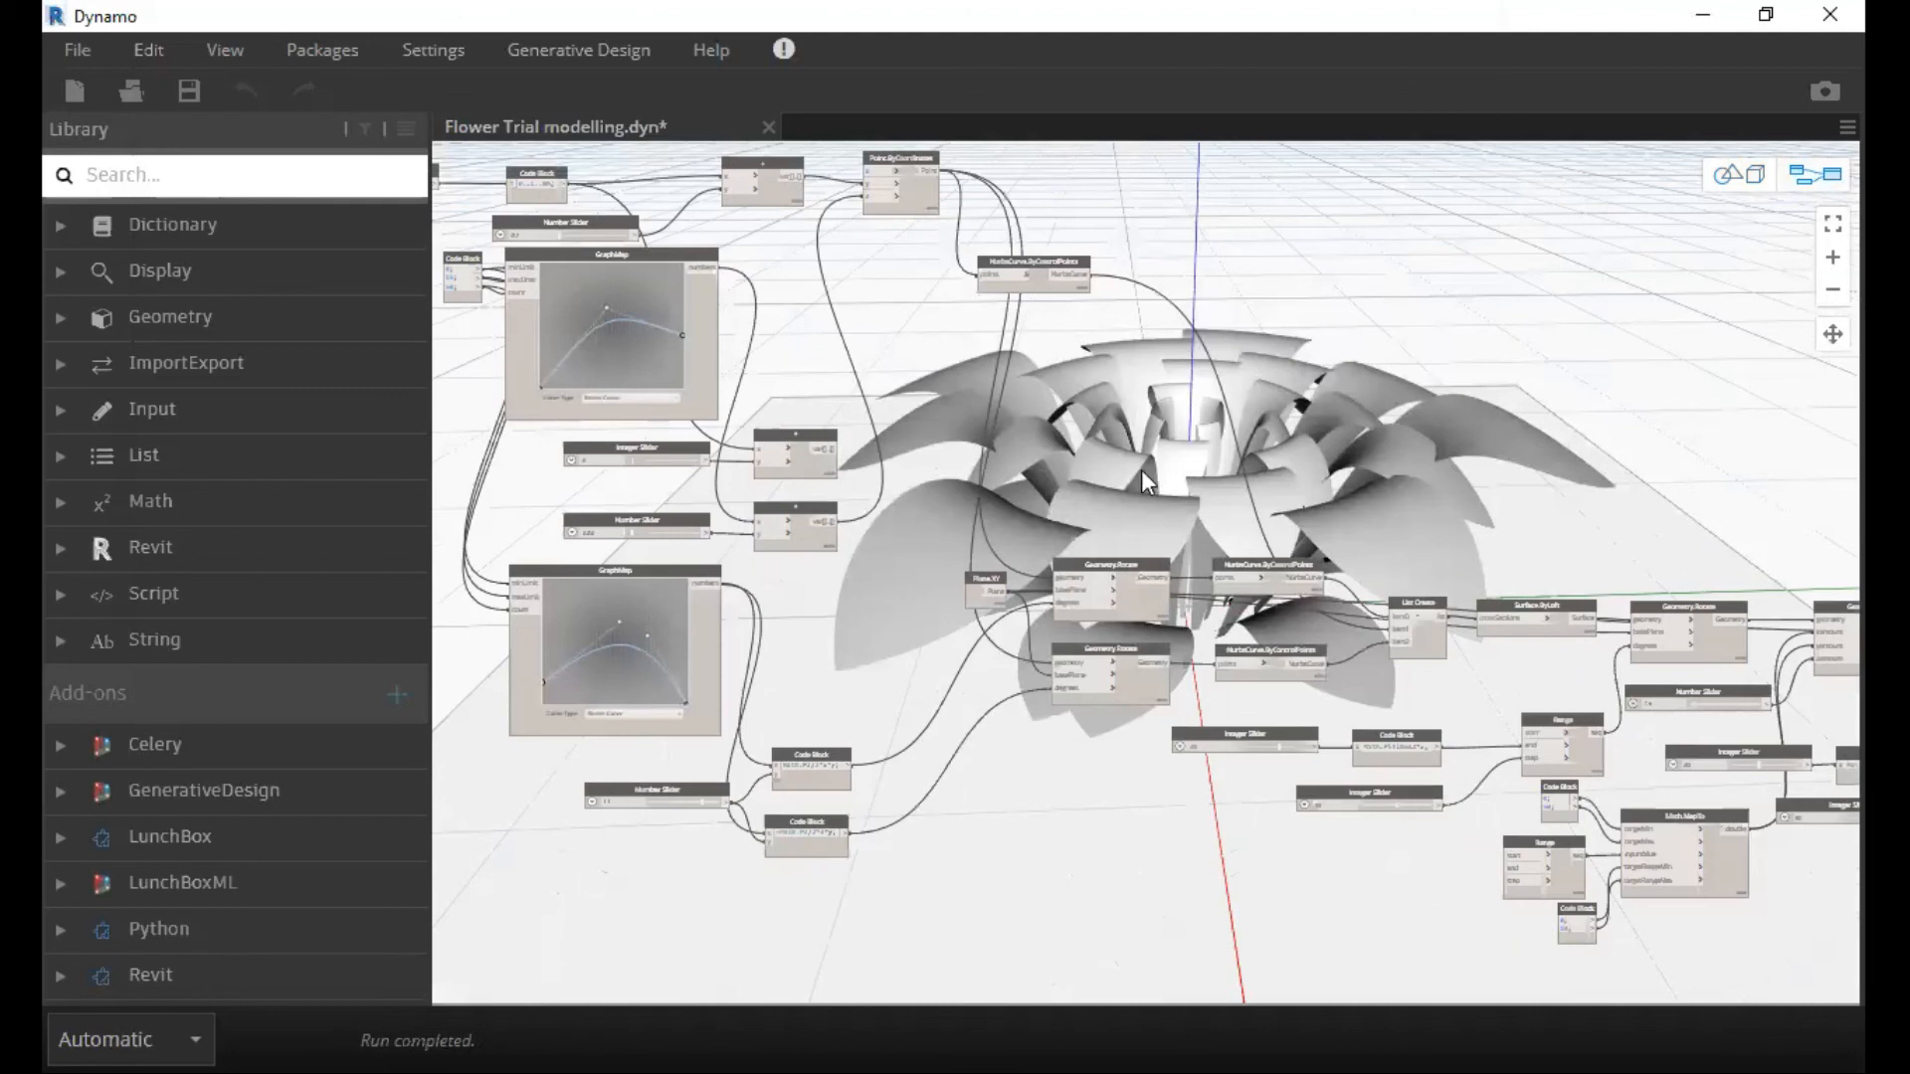
pyautogui.scroll(2, 887, 427)
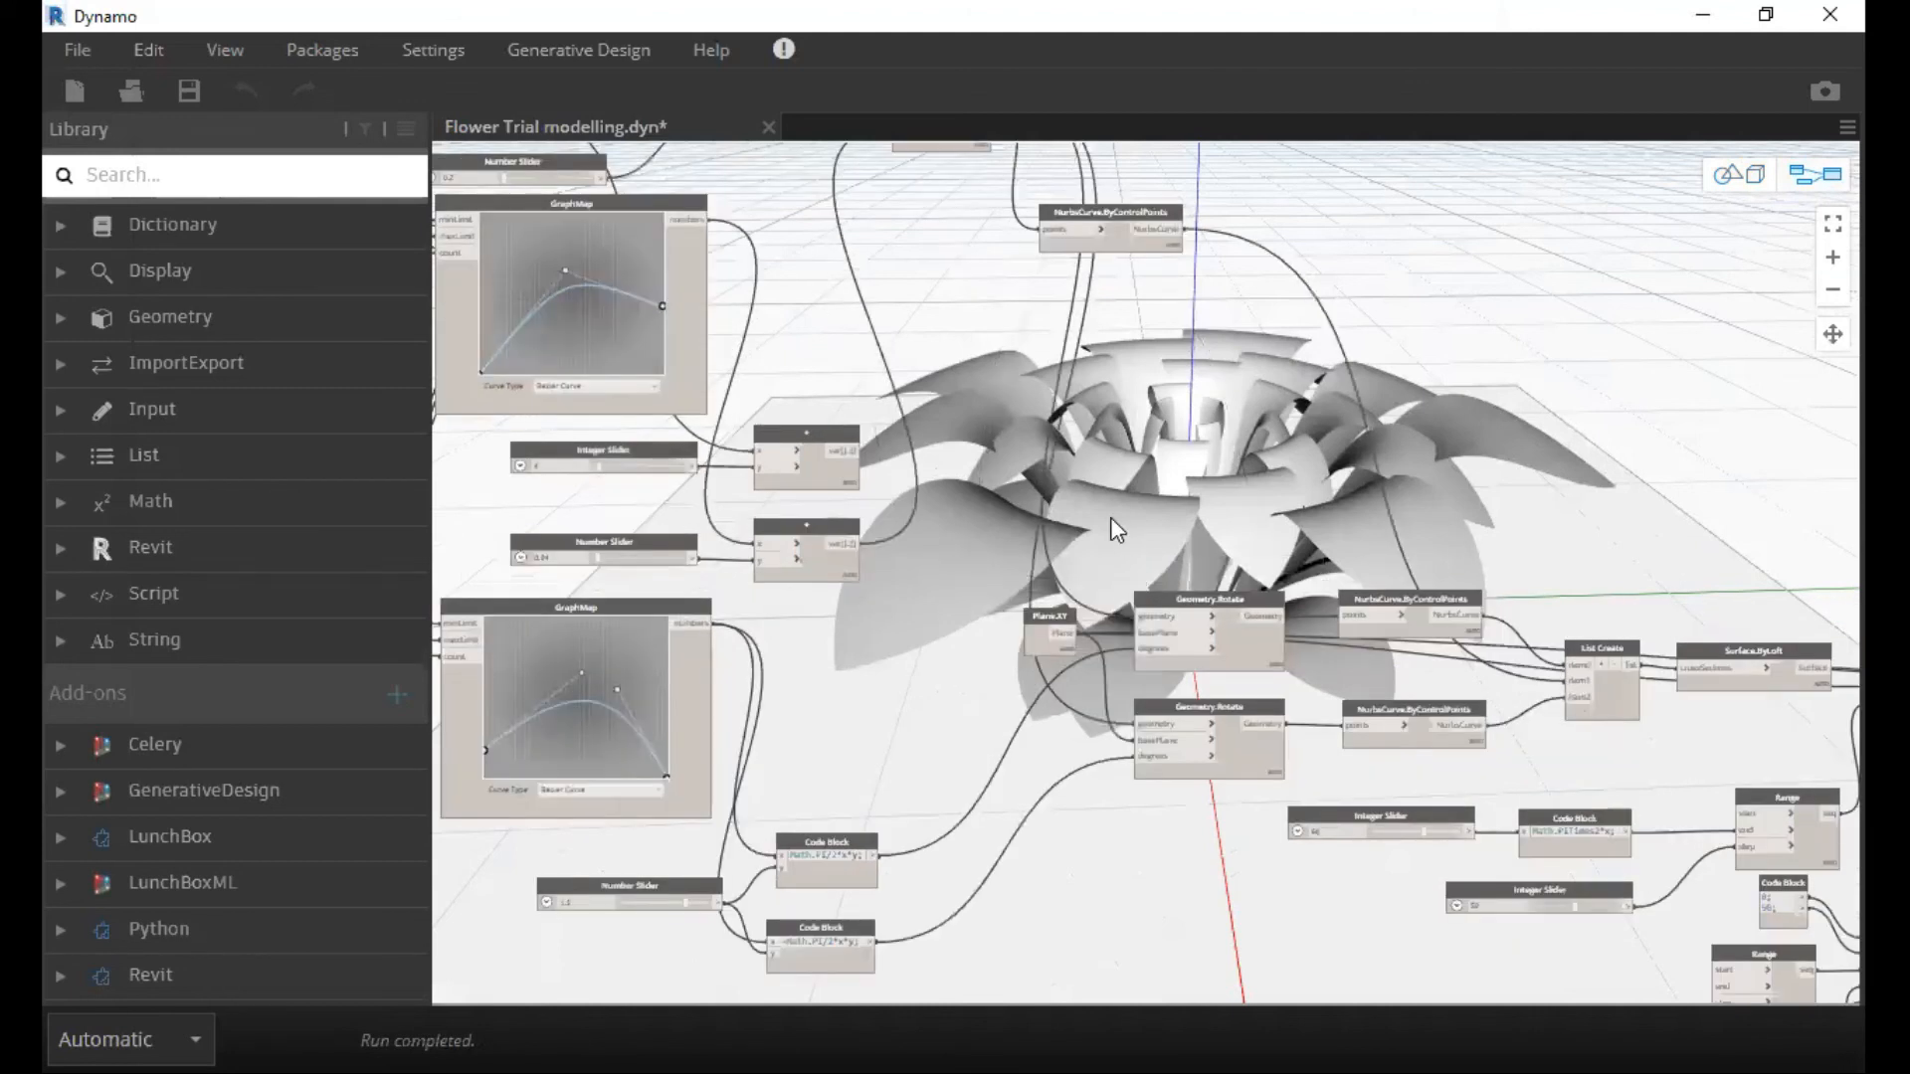
pyautogui.scroll(-3, 893, 530)
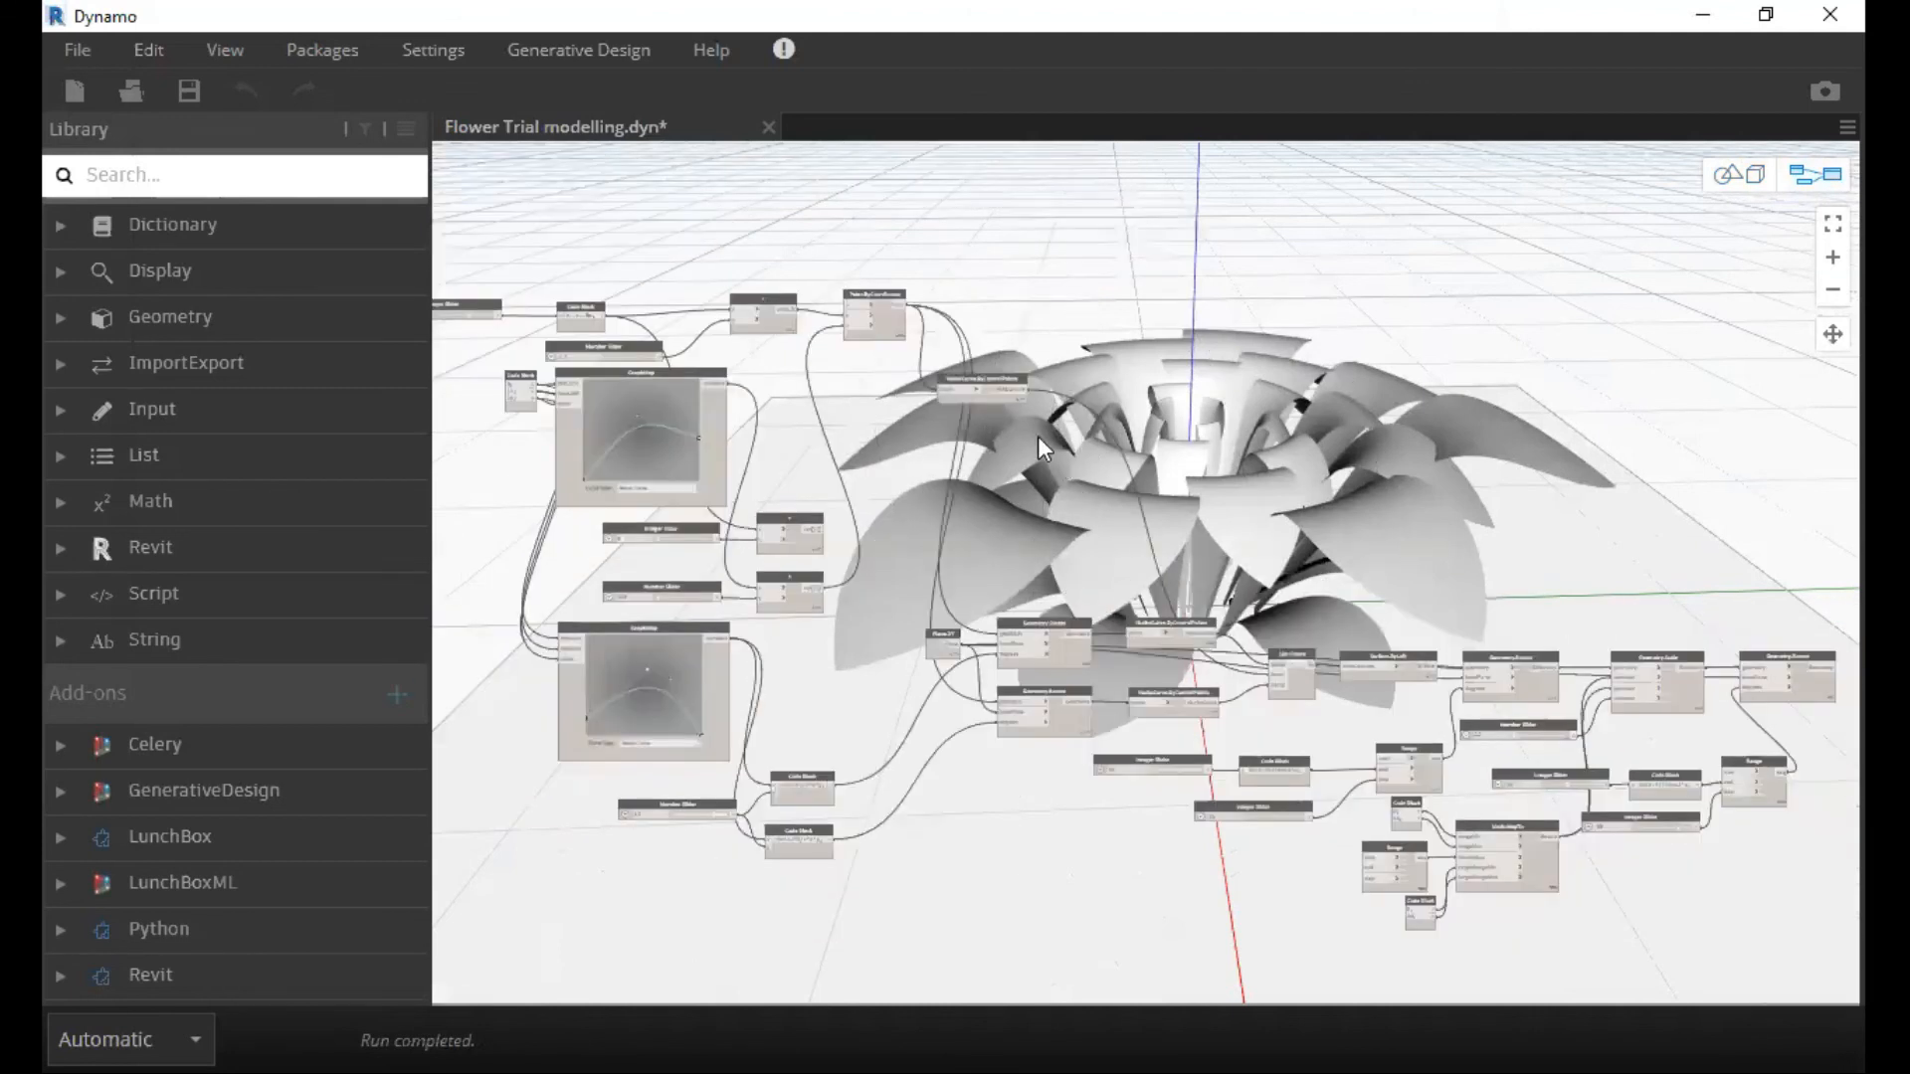
pyautogui.scroll(3, 1114, 583)
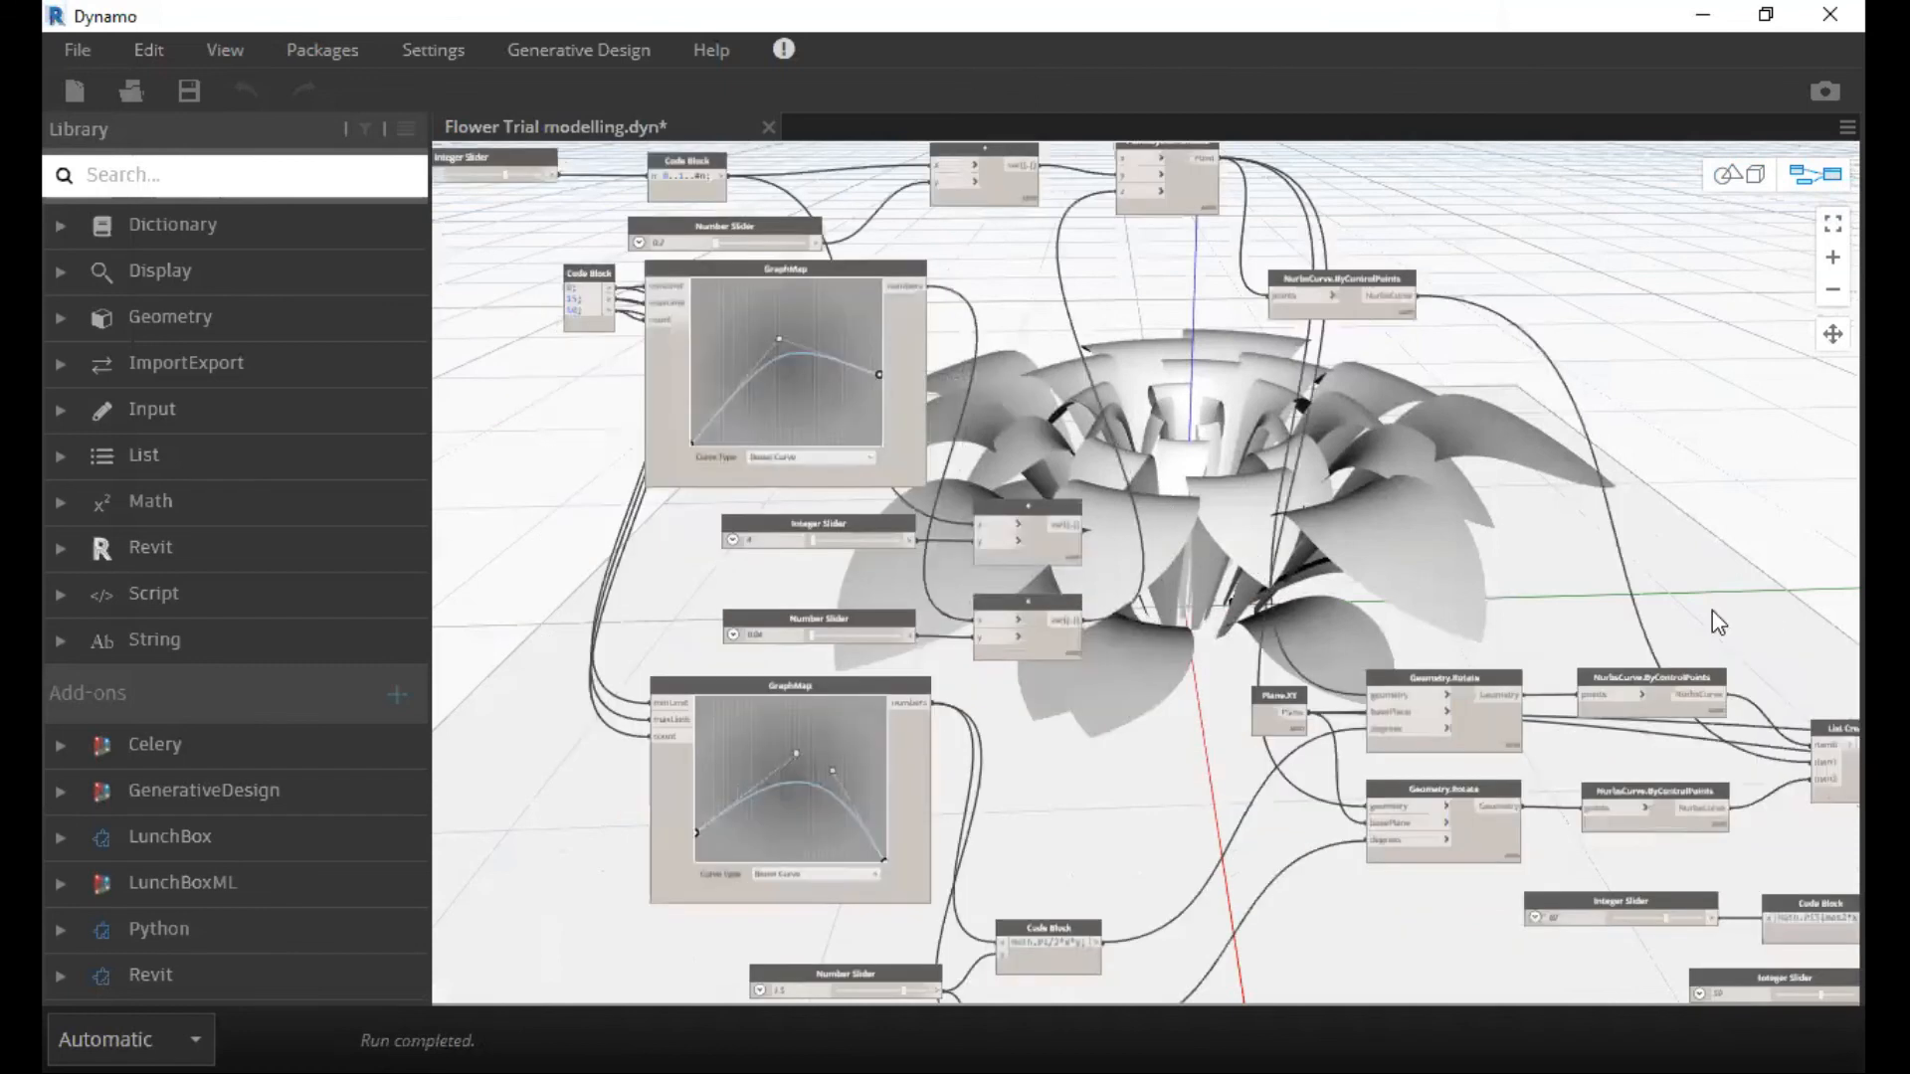
pyautogui.scroll(2, 1137, 579)
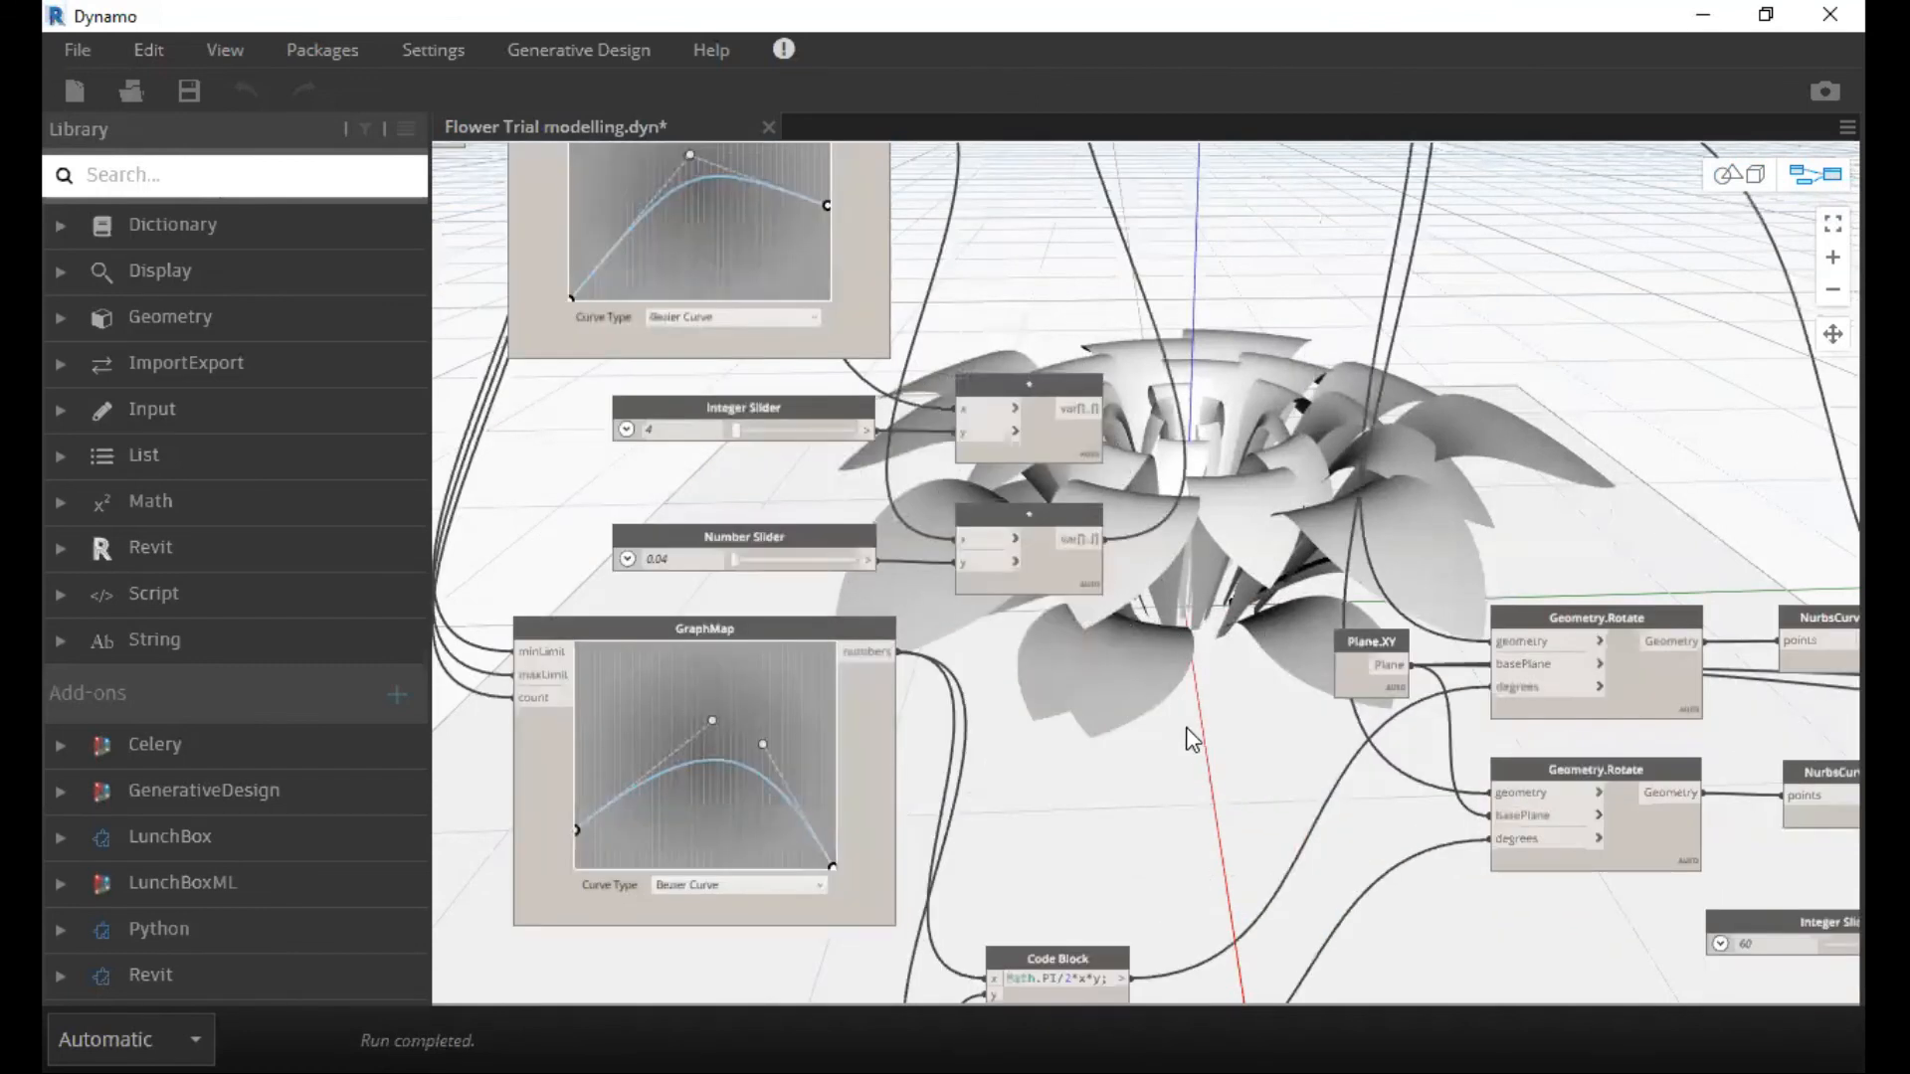
pyautogui.scroll(-4, 1263, 557)
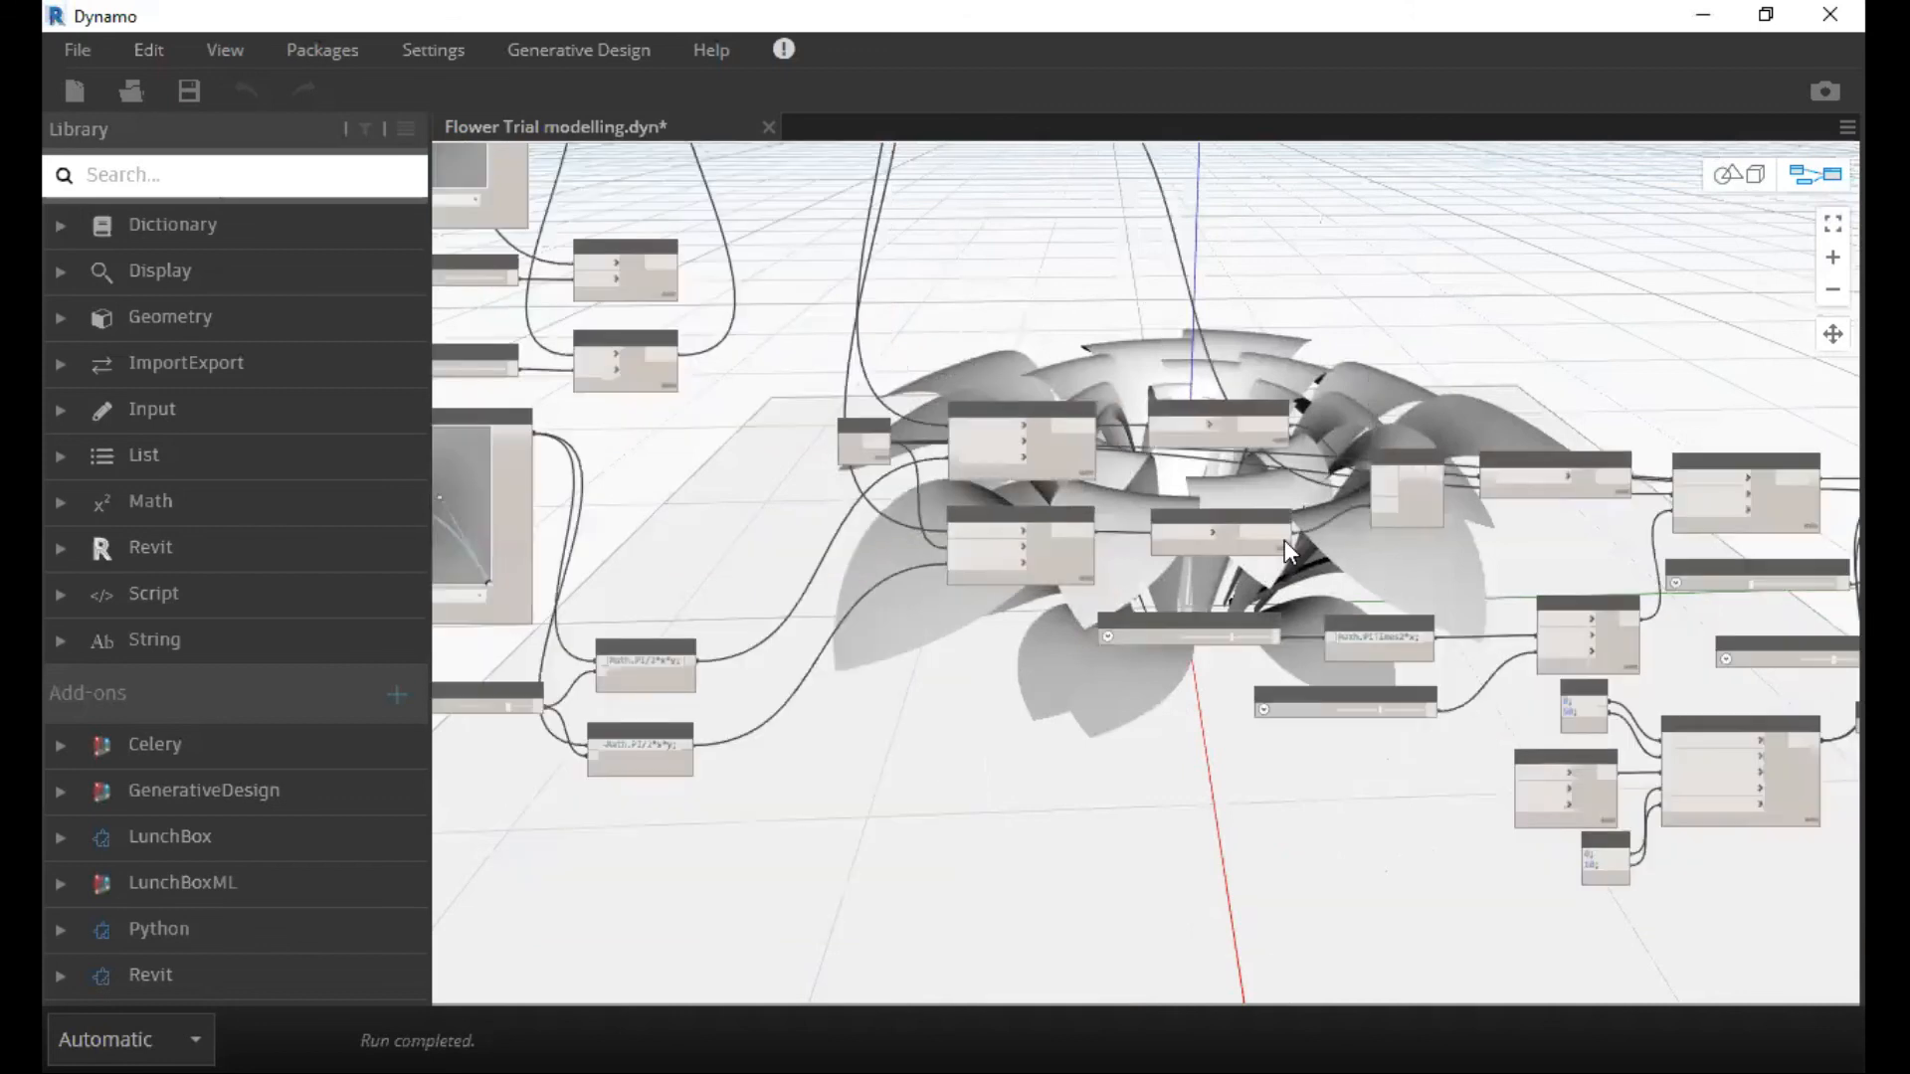
pyautogui.moveTo(604, 262); pyautogui.dragTo(1244, 559, button='middle')
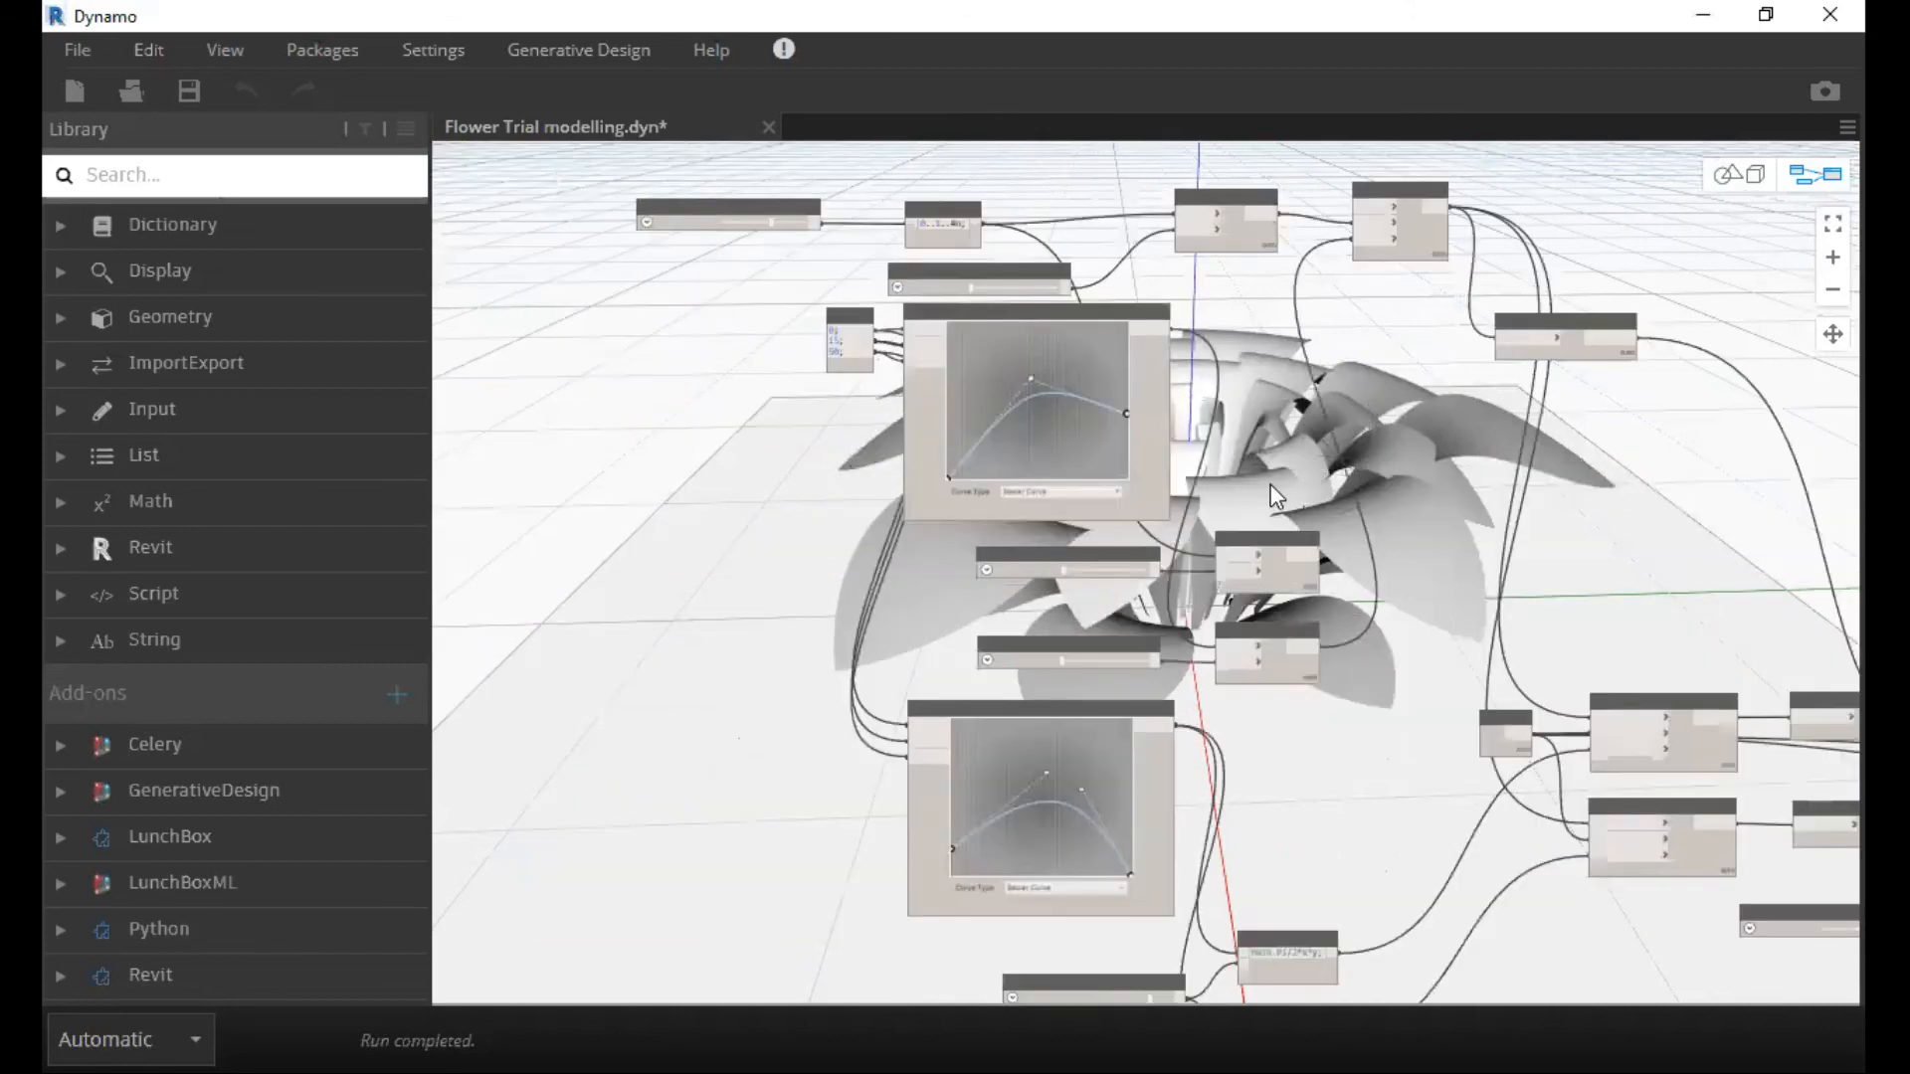
pyautogui.moveTo(1275, 474); pyautogui.dragTo(1265, 564, button='middle')
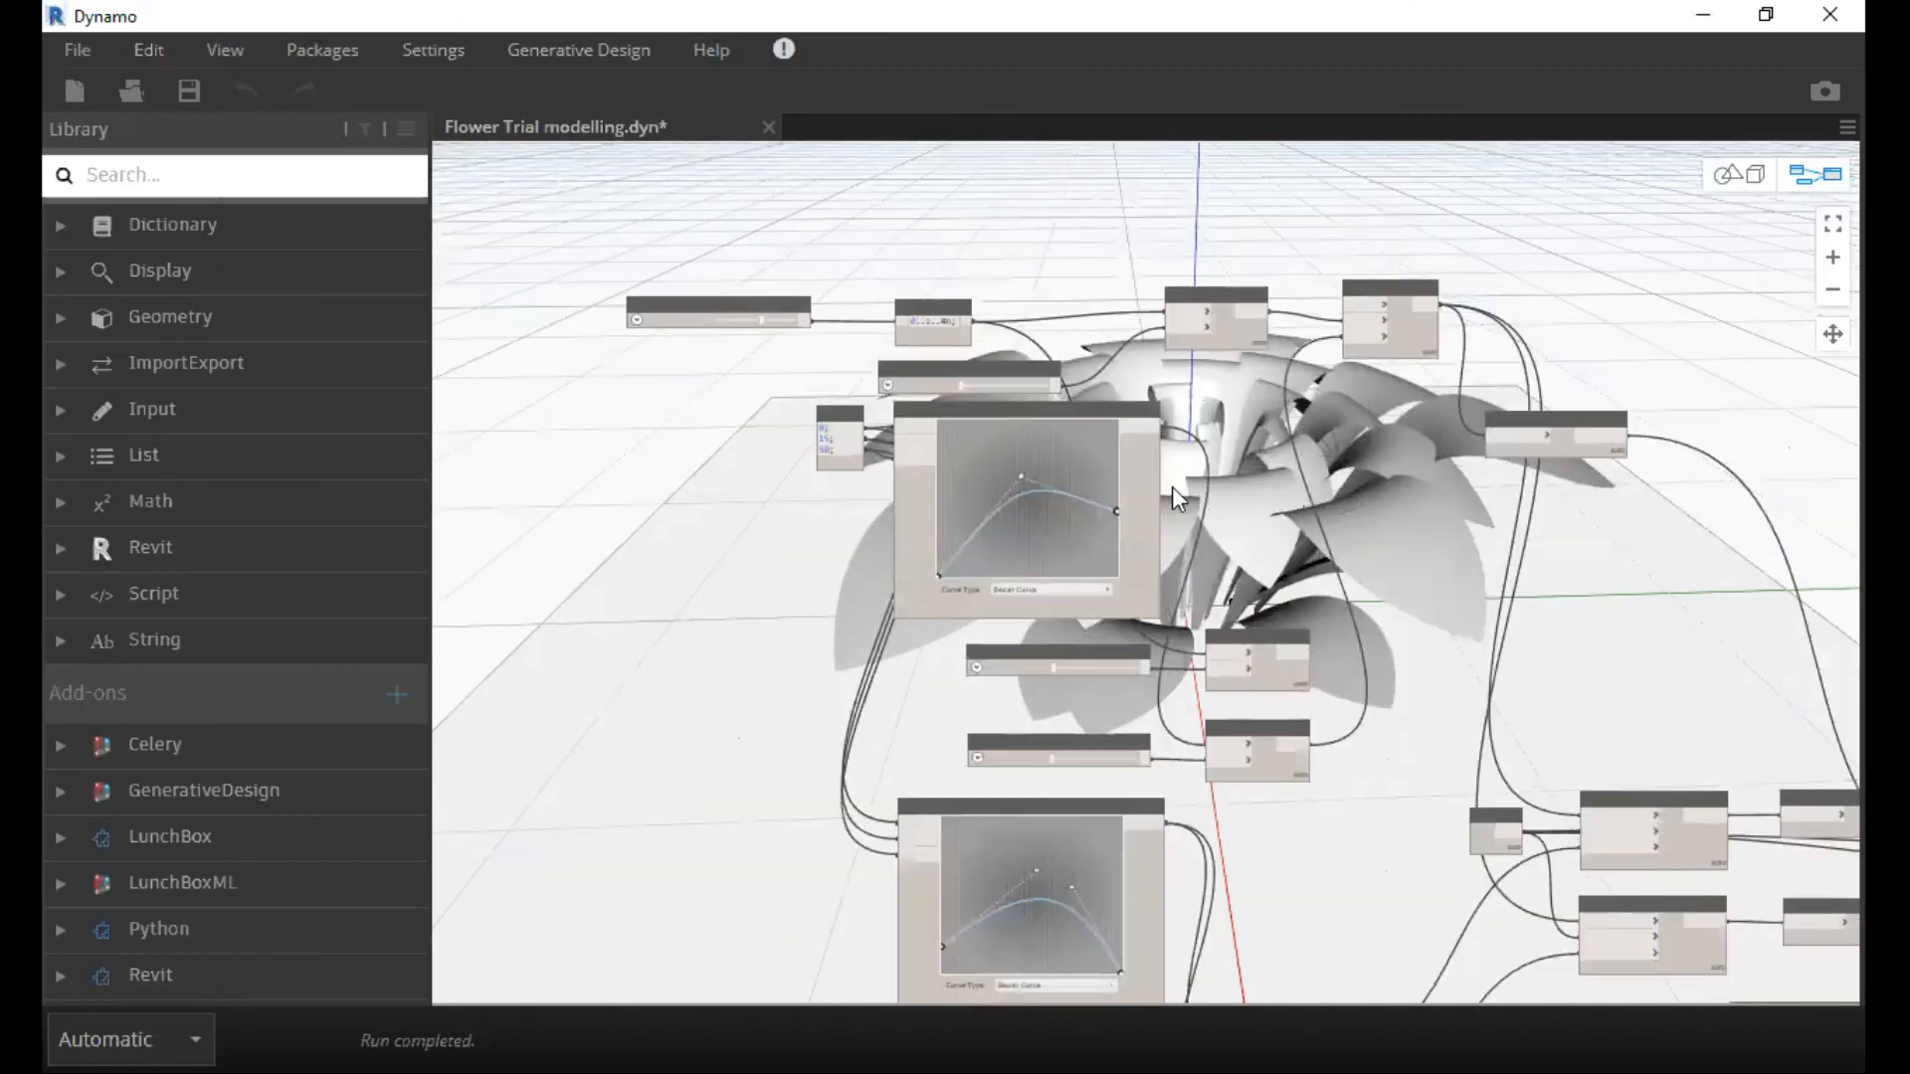
pyautogui.scroll(4, 1173, 507)
pyautogui.moveTo(1173, 512); pyautogui.dragTo(1067, 475, button='middle')
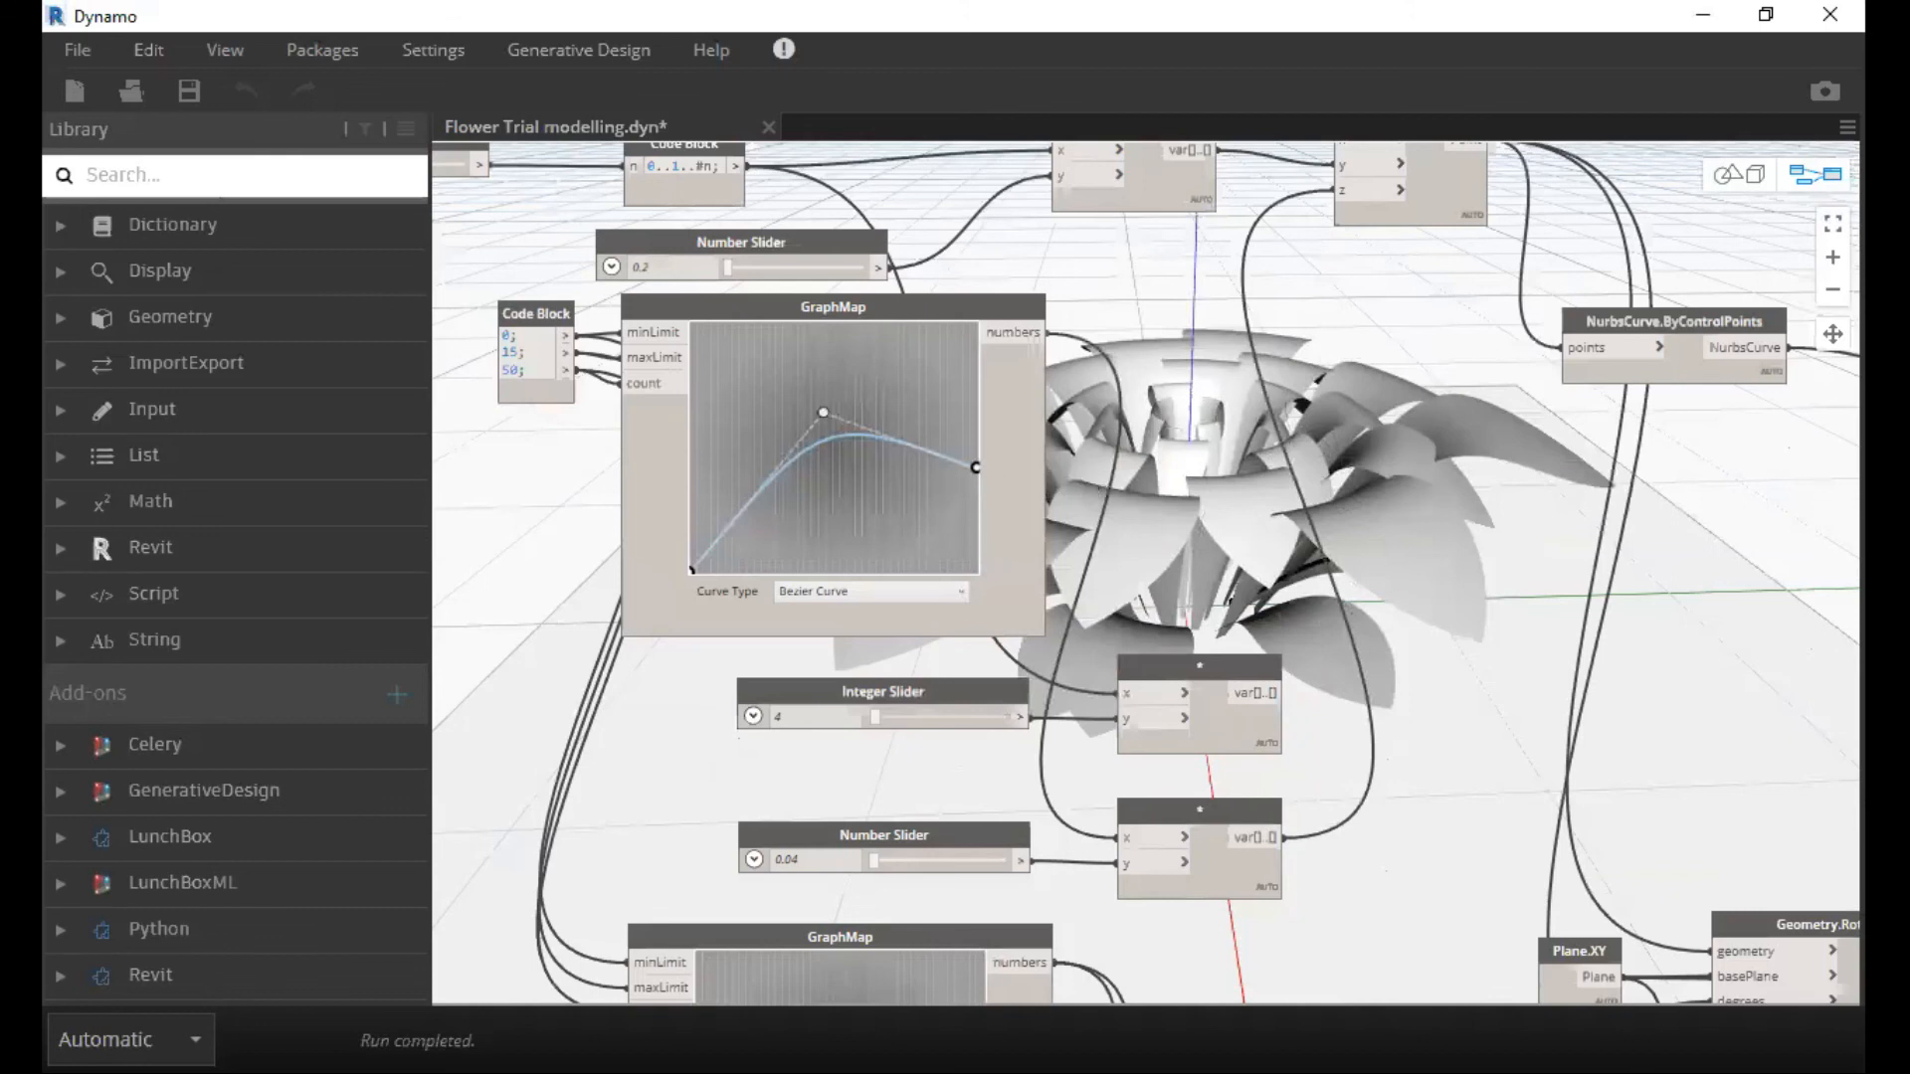
pyautogui.scroll(-3, 1418, 187)
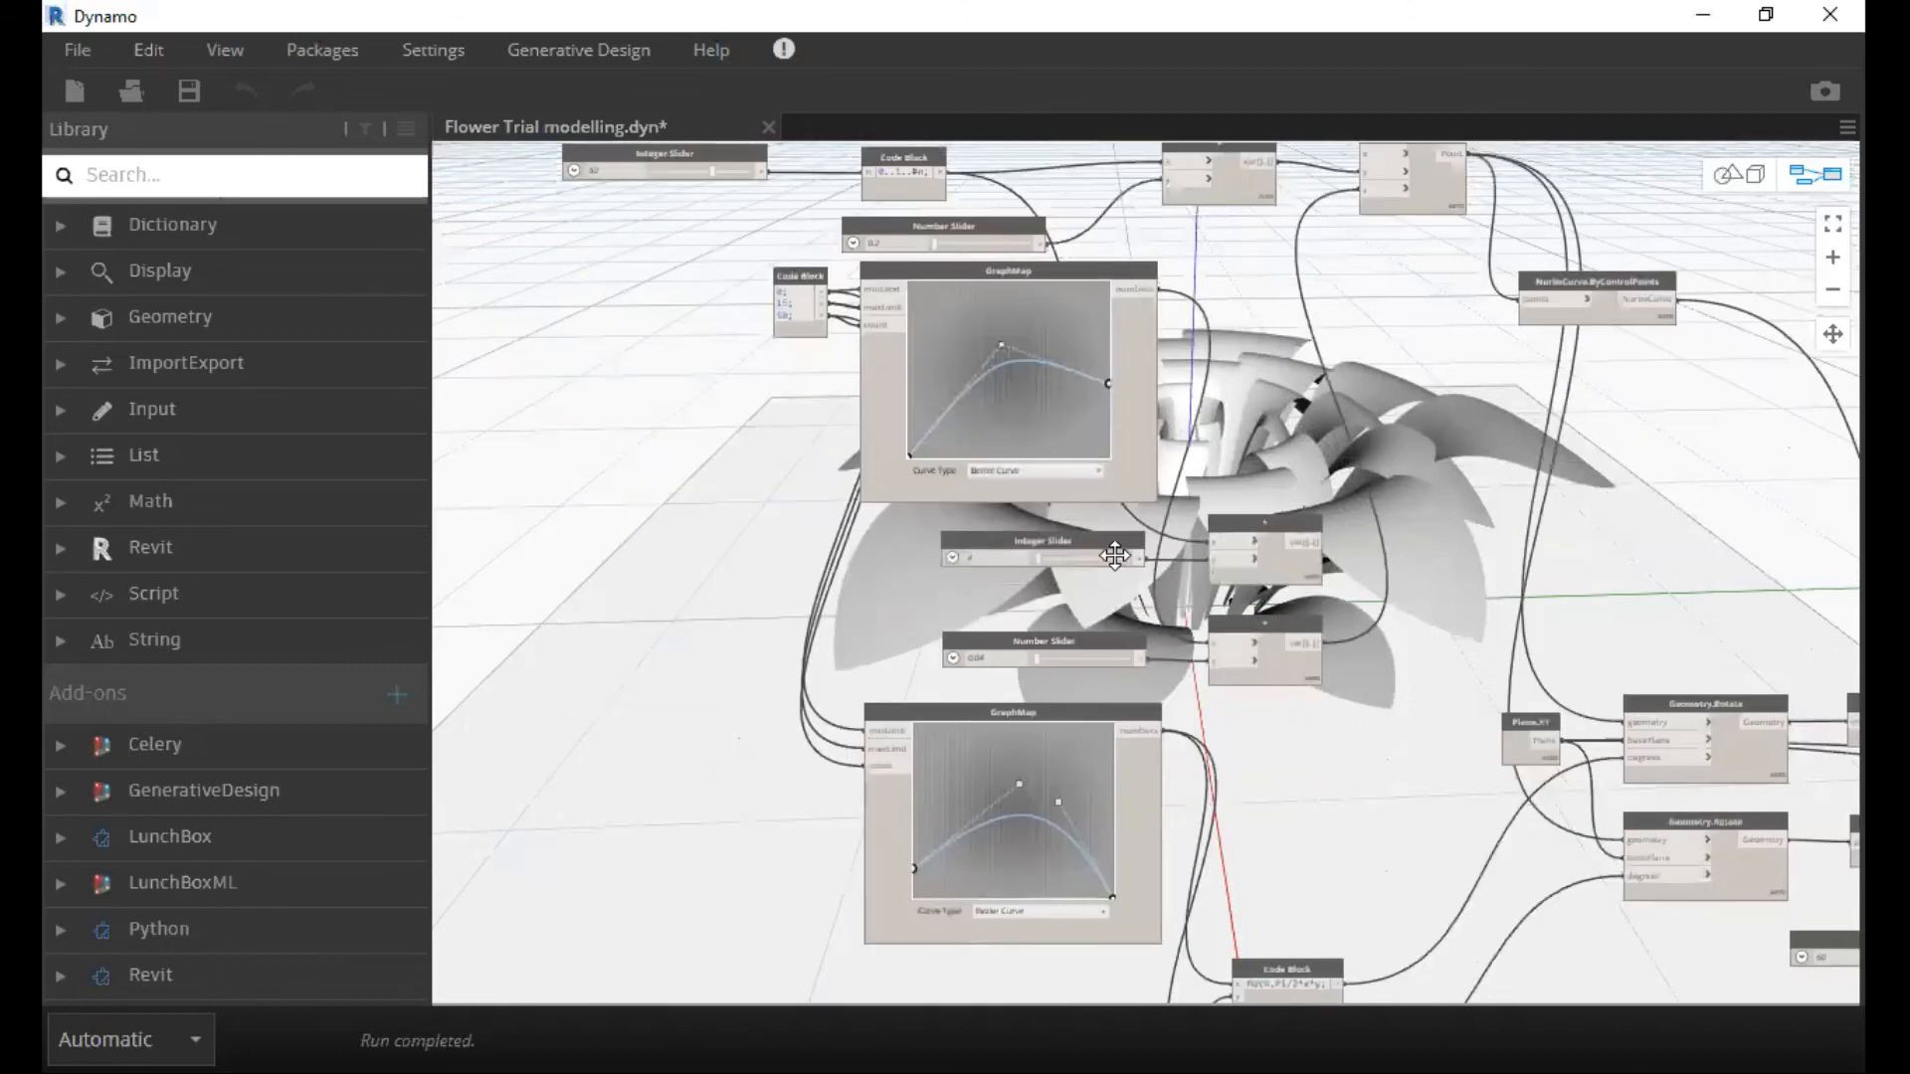
# Inspect the flower's layered petals in the 3D preview from the side, from above and up close.
pyautogui.hotkey('ctrl', 'b')
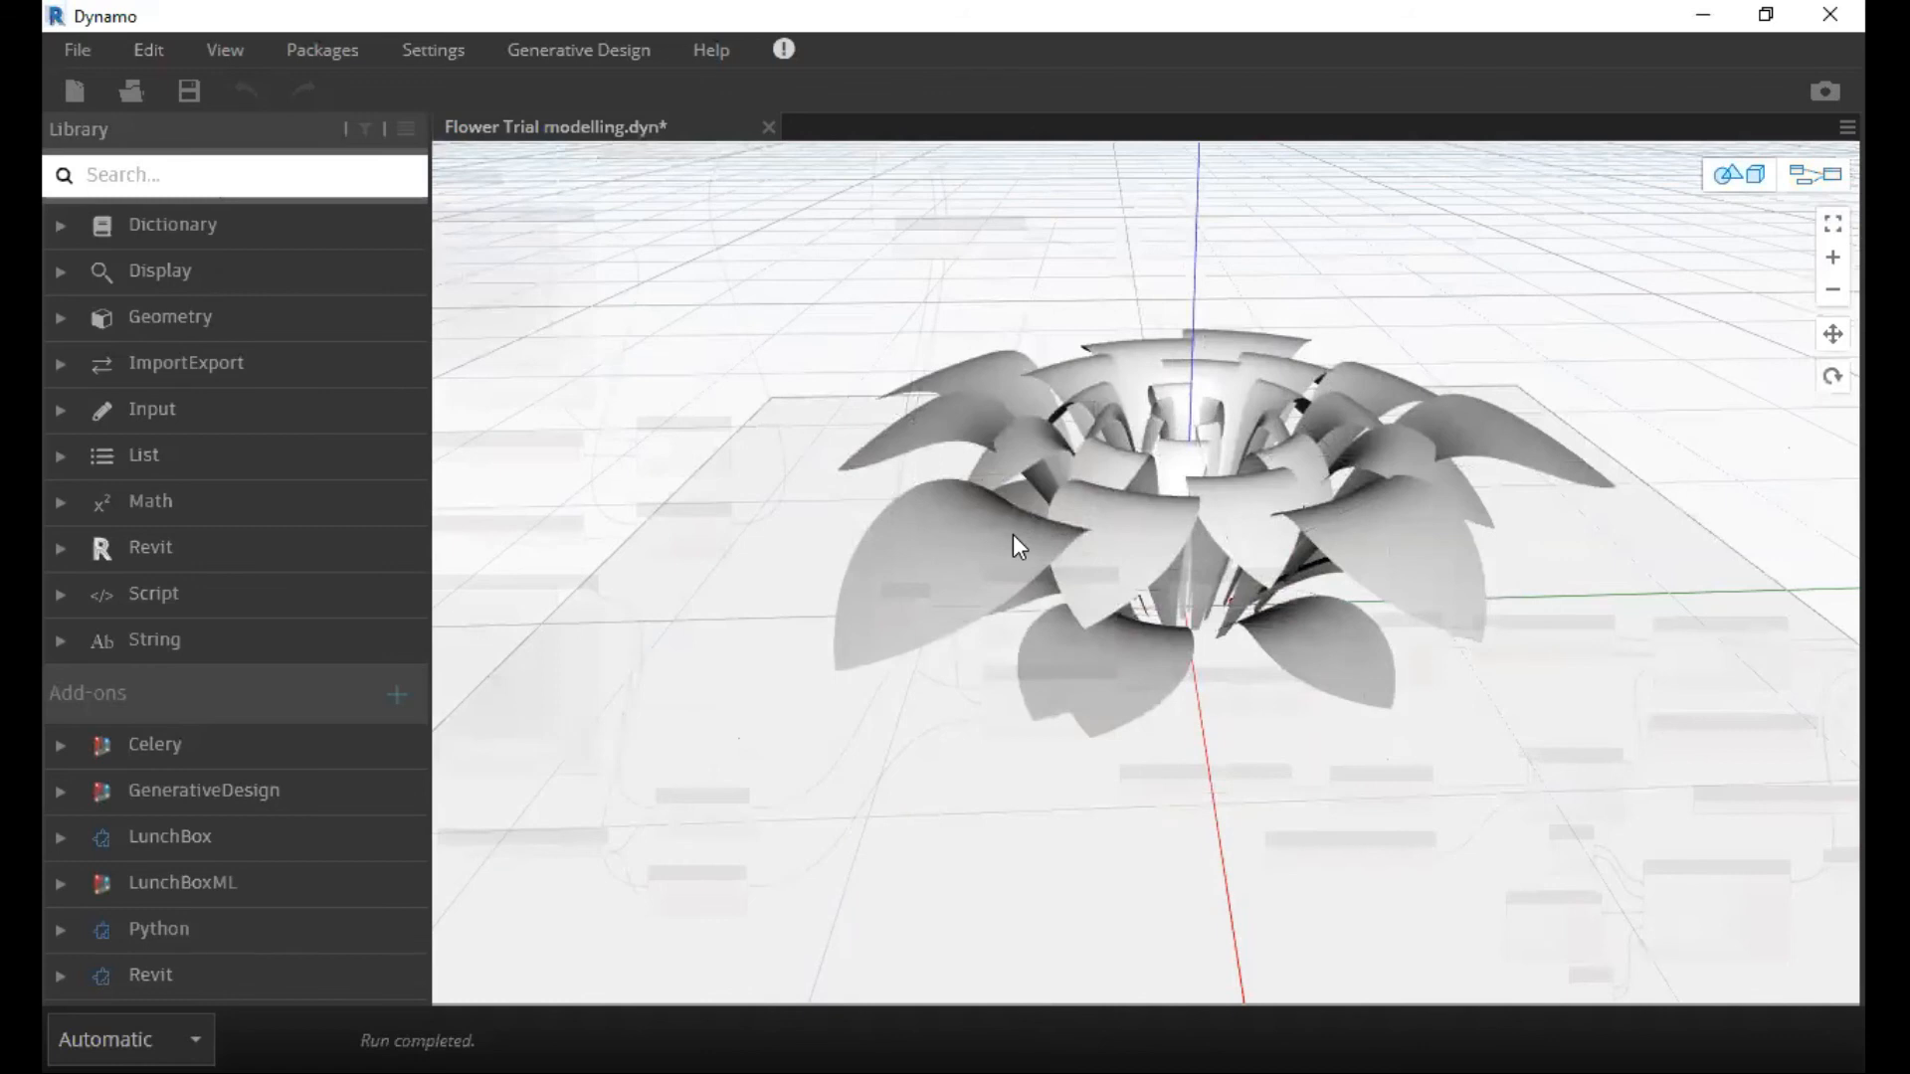
pyautogui.moveTo(1013, 534); pyautogui.dragTo(1023, 528, button='right')
pyautogui.moveTo(1150, 563); pyautogui.dragTo(1027, 535, button='right')
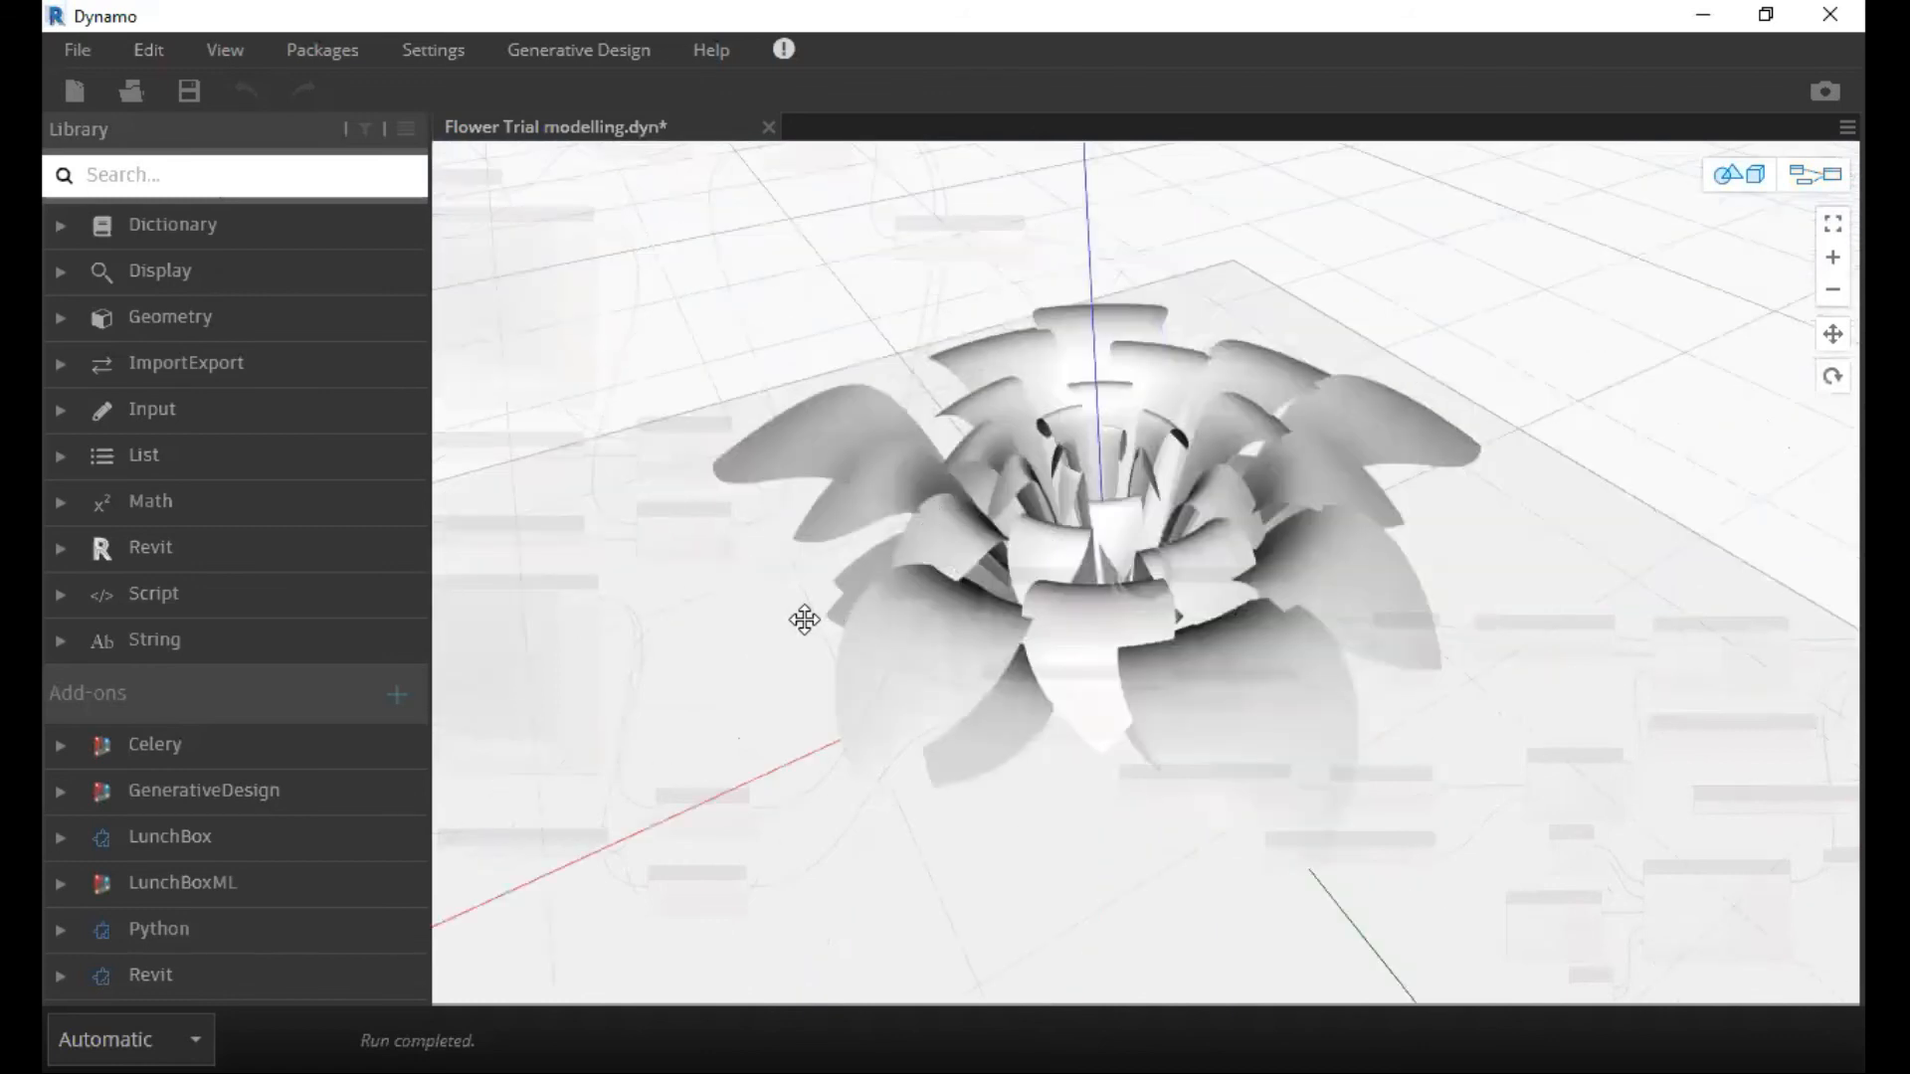
pyautogui.moveTo(802, 618); pyautogui.dragTo(1045, 522, button='right')
pyautogui.moveTo(905, 524); pyautogui.dragTo(810, 504, button='right')
pyautogui.moveTo(1599, 295); pyautogui.dragTo(1080, 334, button='right')
pyautogui.moveTo(1110, 429); pyautogui.dragTo(1108, 464, button='right')
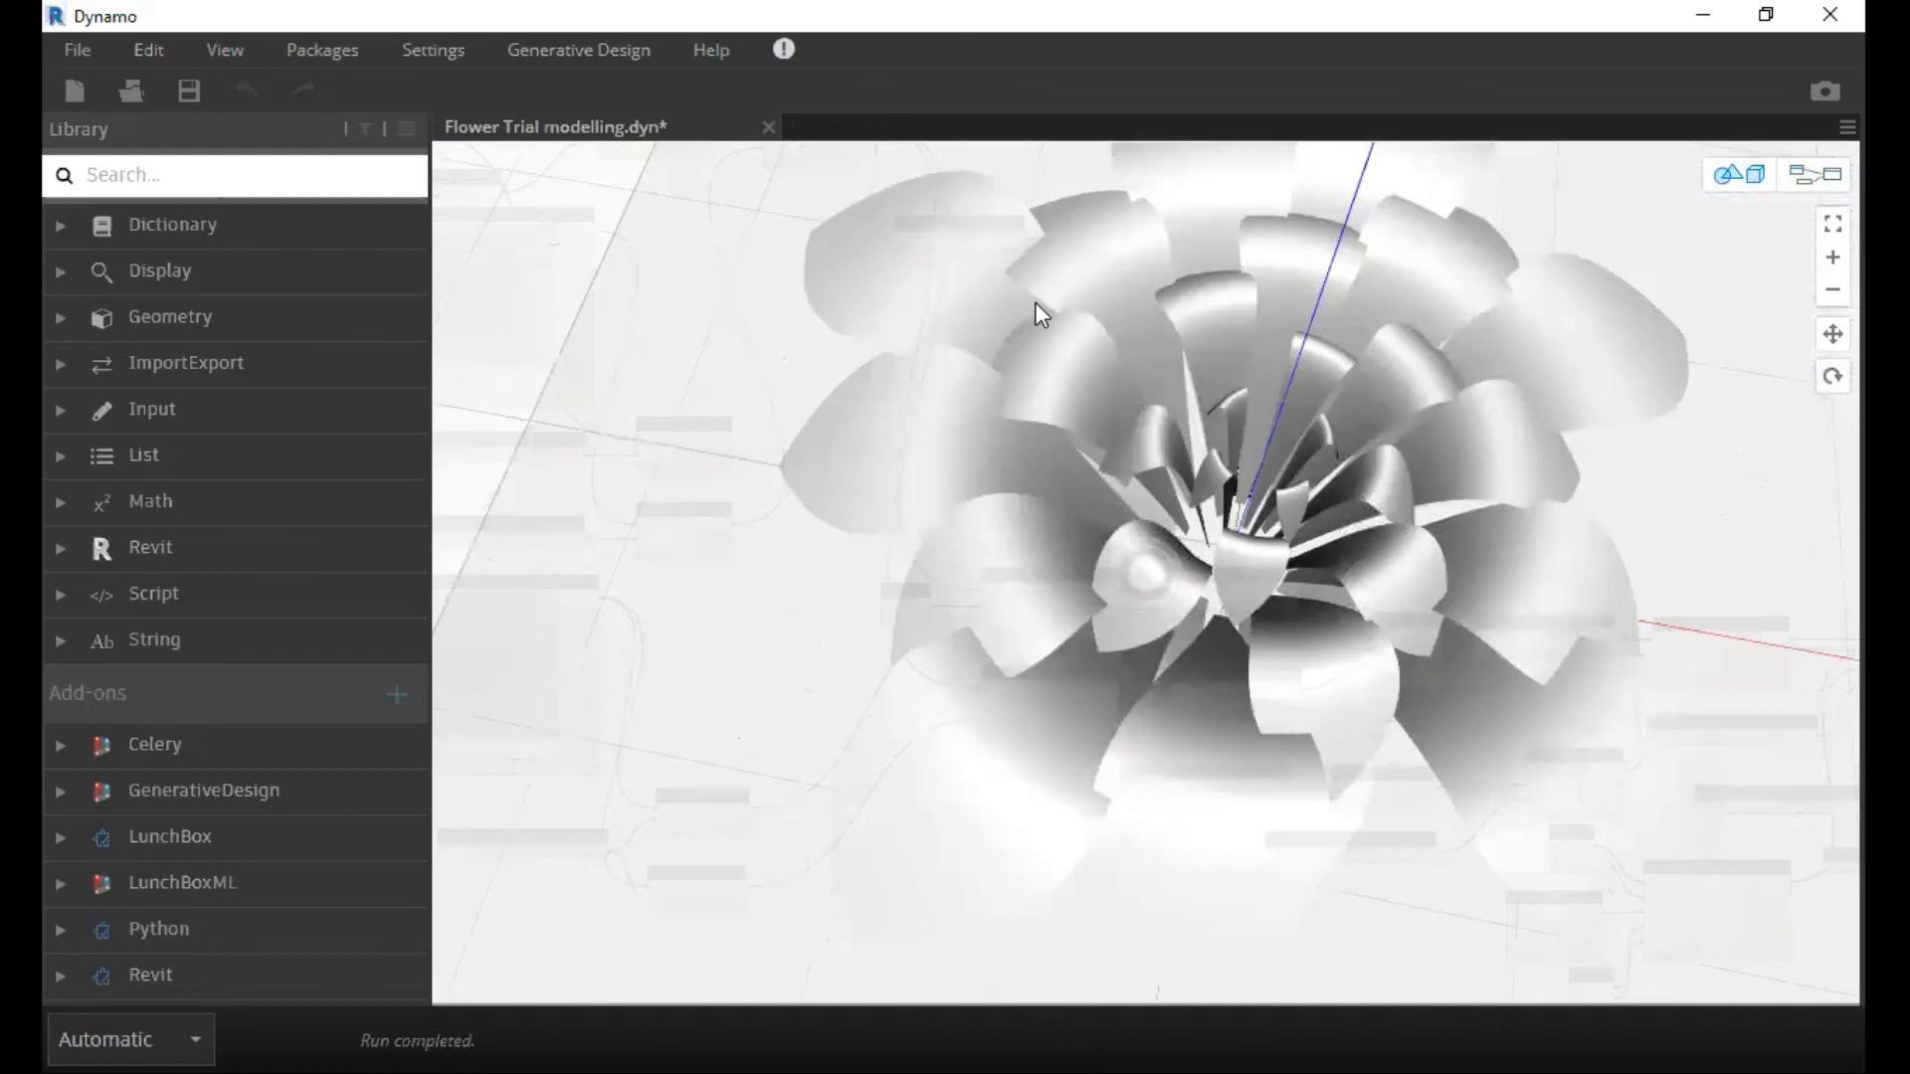
pyautogui.moveTo(1035, 302); pyautogui.dragTo(1012, 268, button='right')
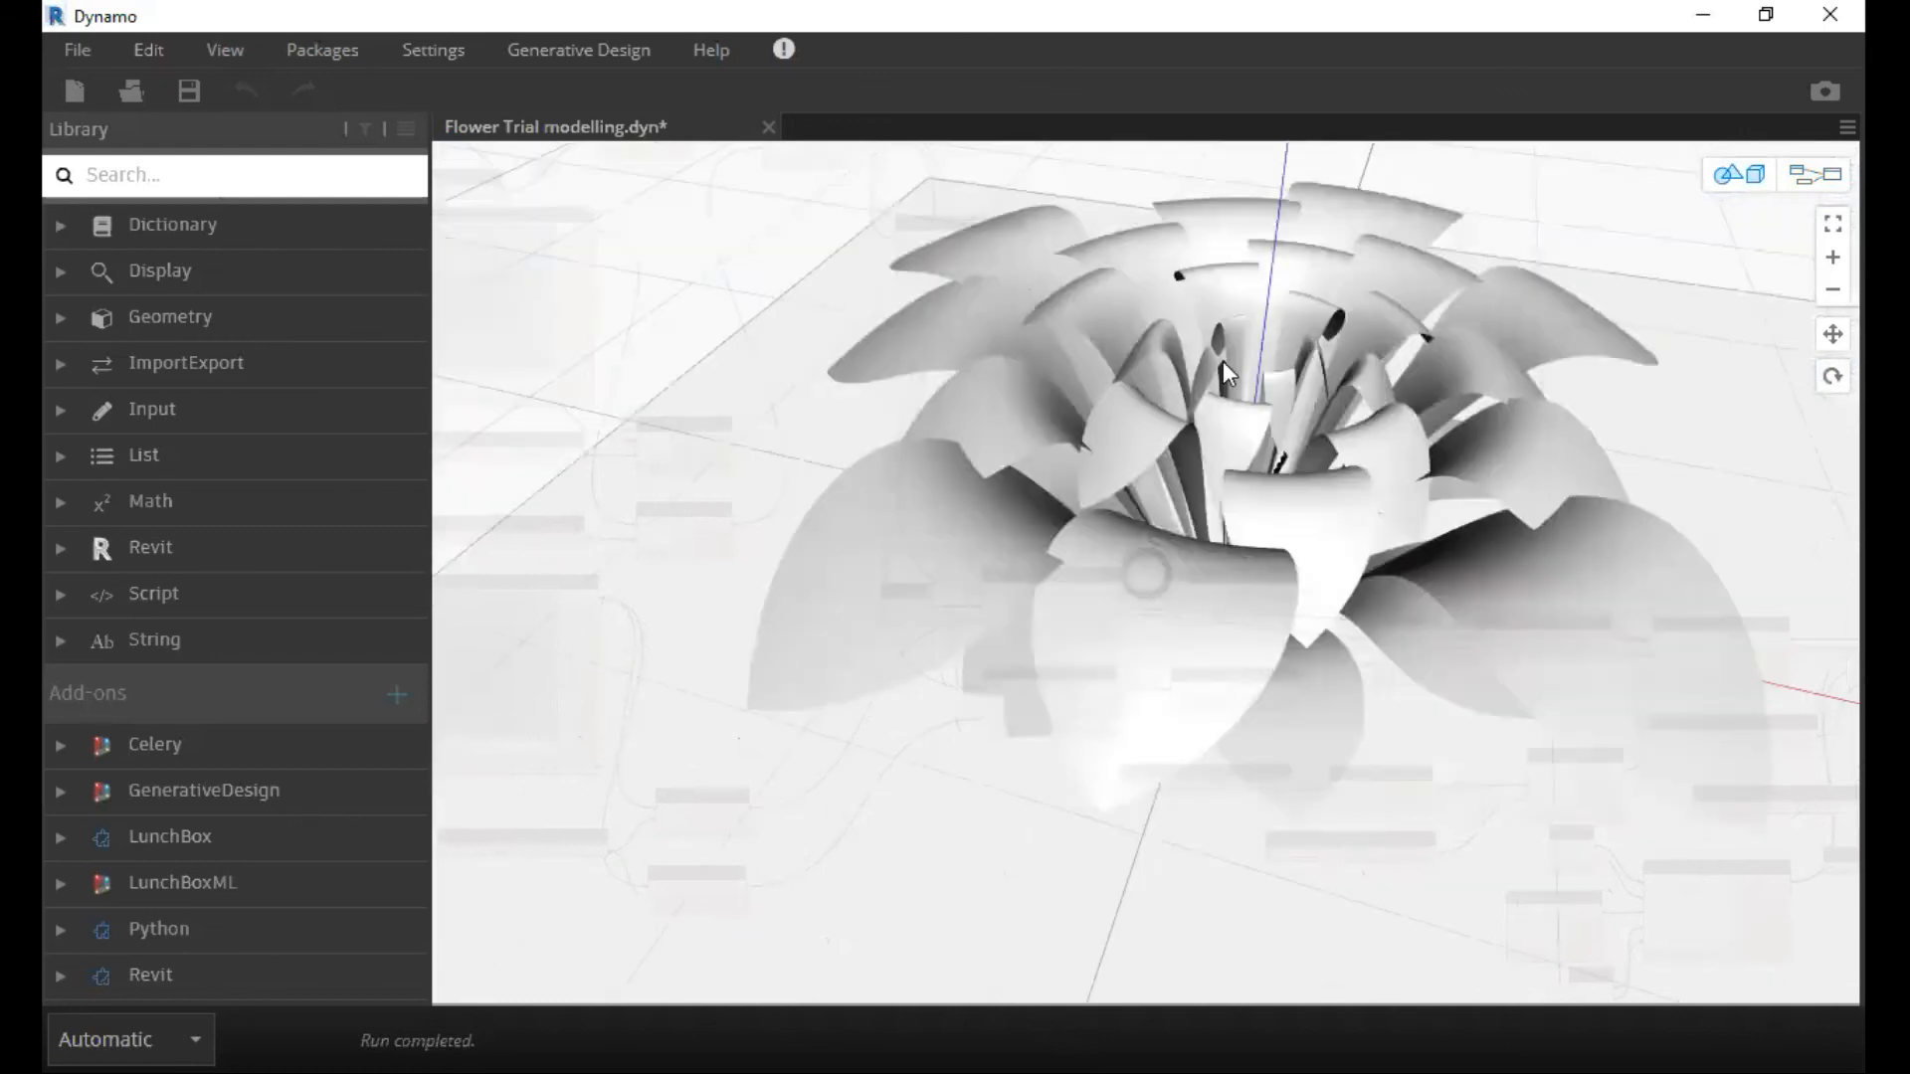
# Move the final Geometry.Rotate node farther away from Geometry.Scale in the node graph.
pyautogui.hotkey('ctrl', 'b')
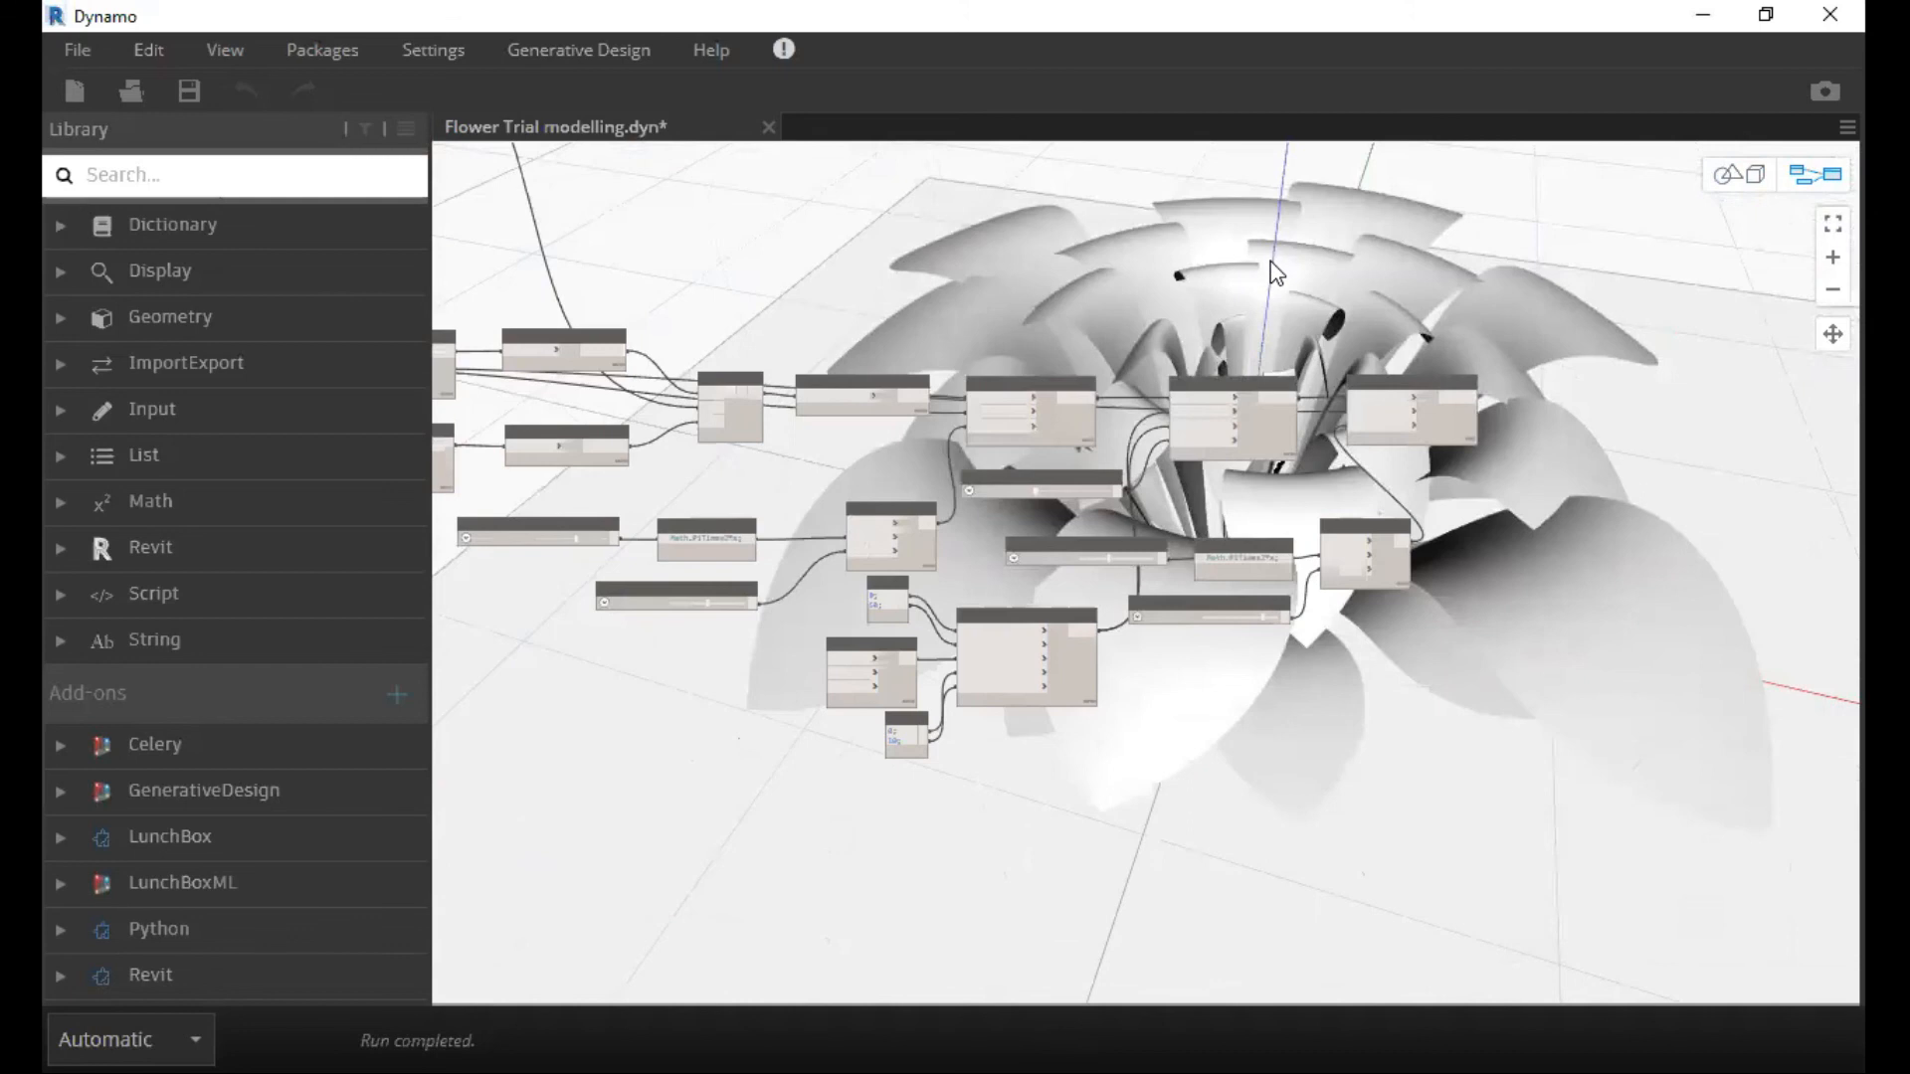
pyautogui.scroll(3, 1276, 274)
pyautogui.scroll(3, 1489, 245)
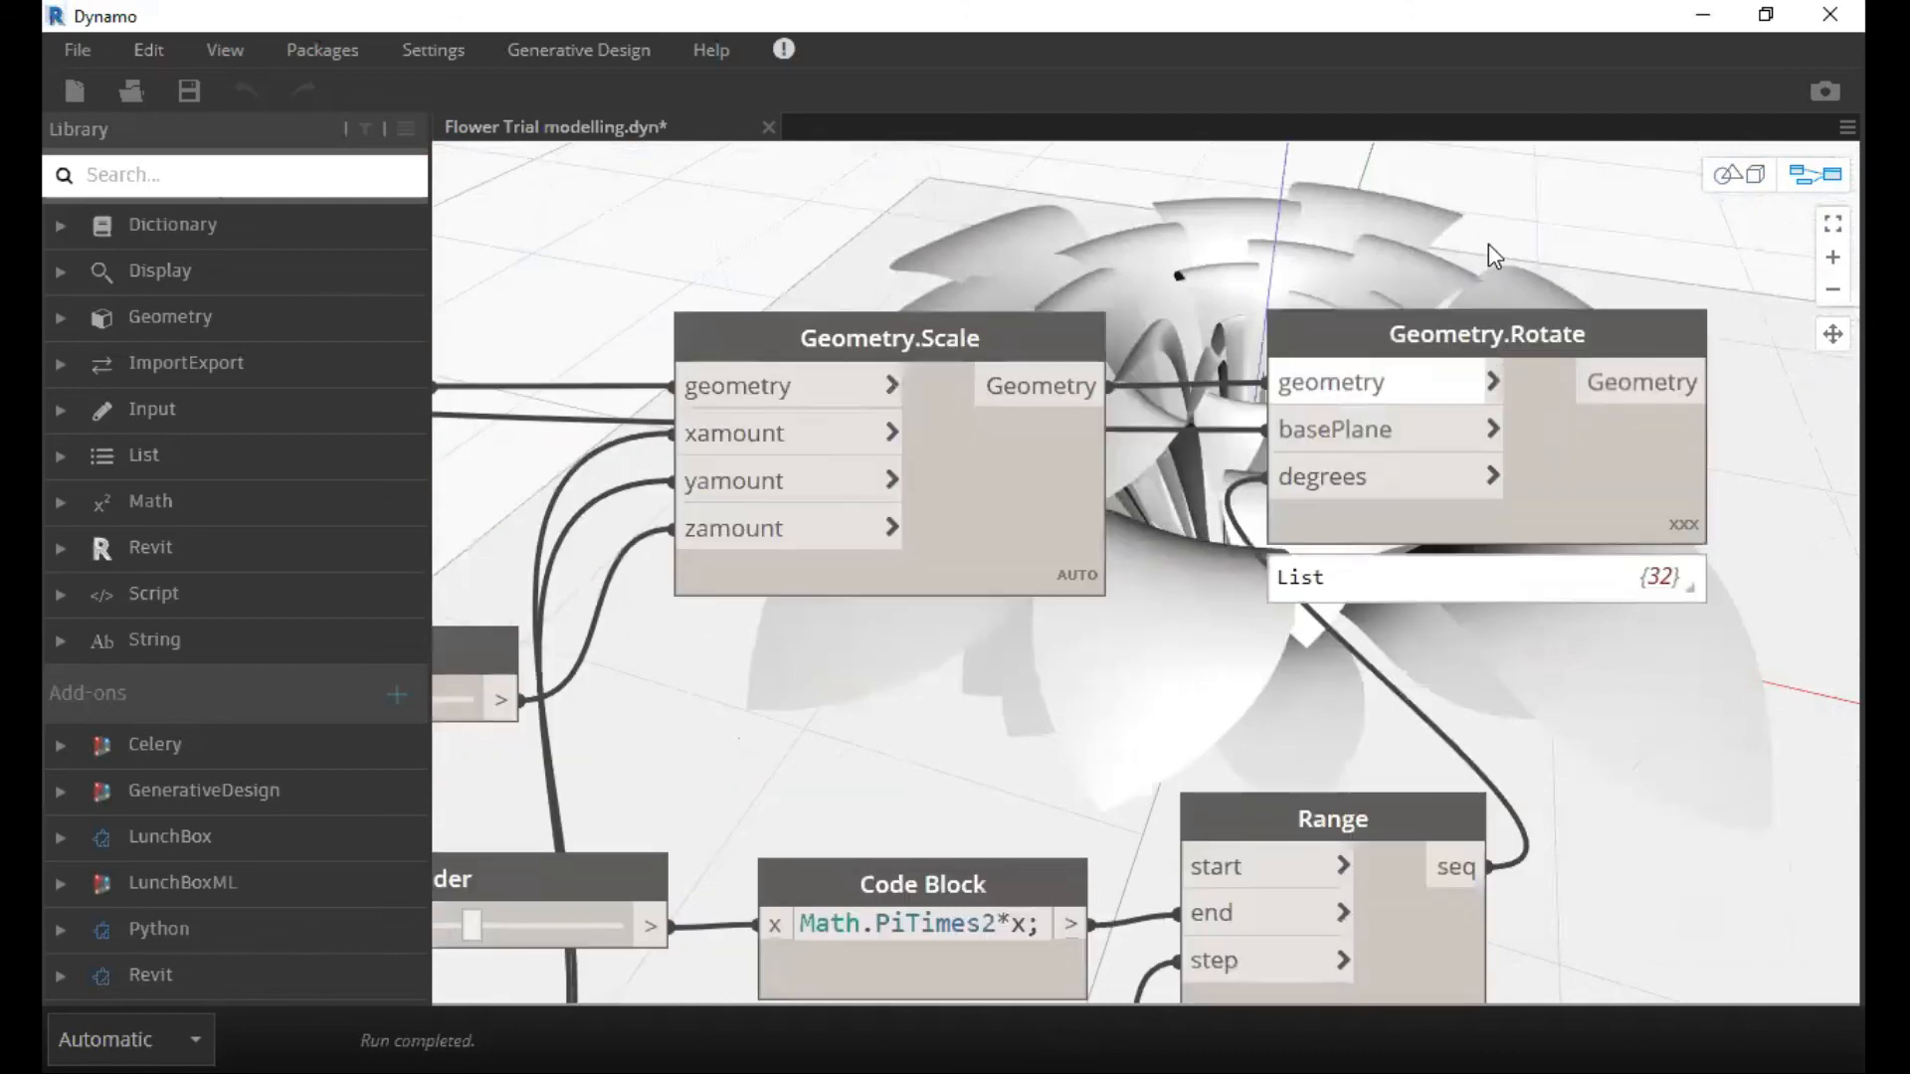
pyautogui.moveTo(1488, 243); pyautogui.dragTo(1126, 145, button='middle')
pyautogui.moveTo(1038, 223); pyautogui.dragTo(1491, 223)
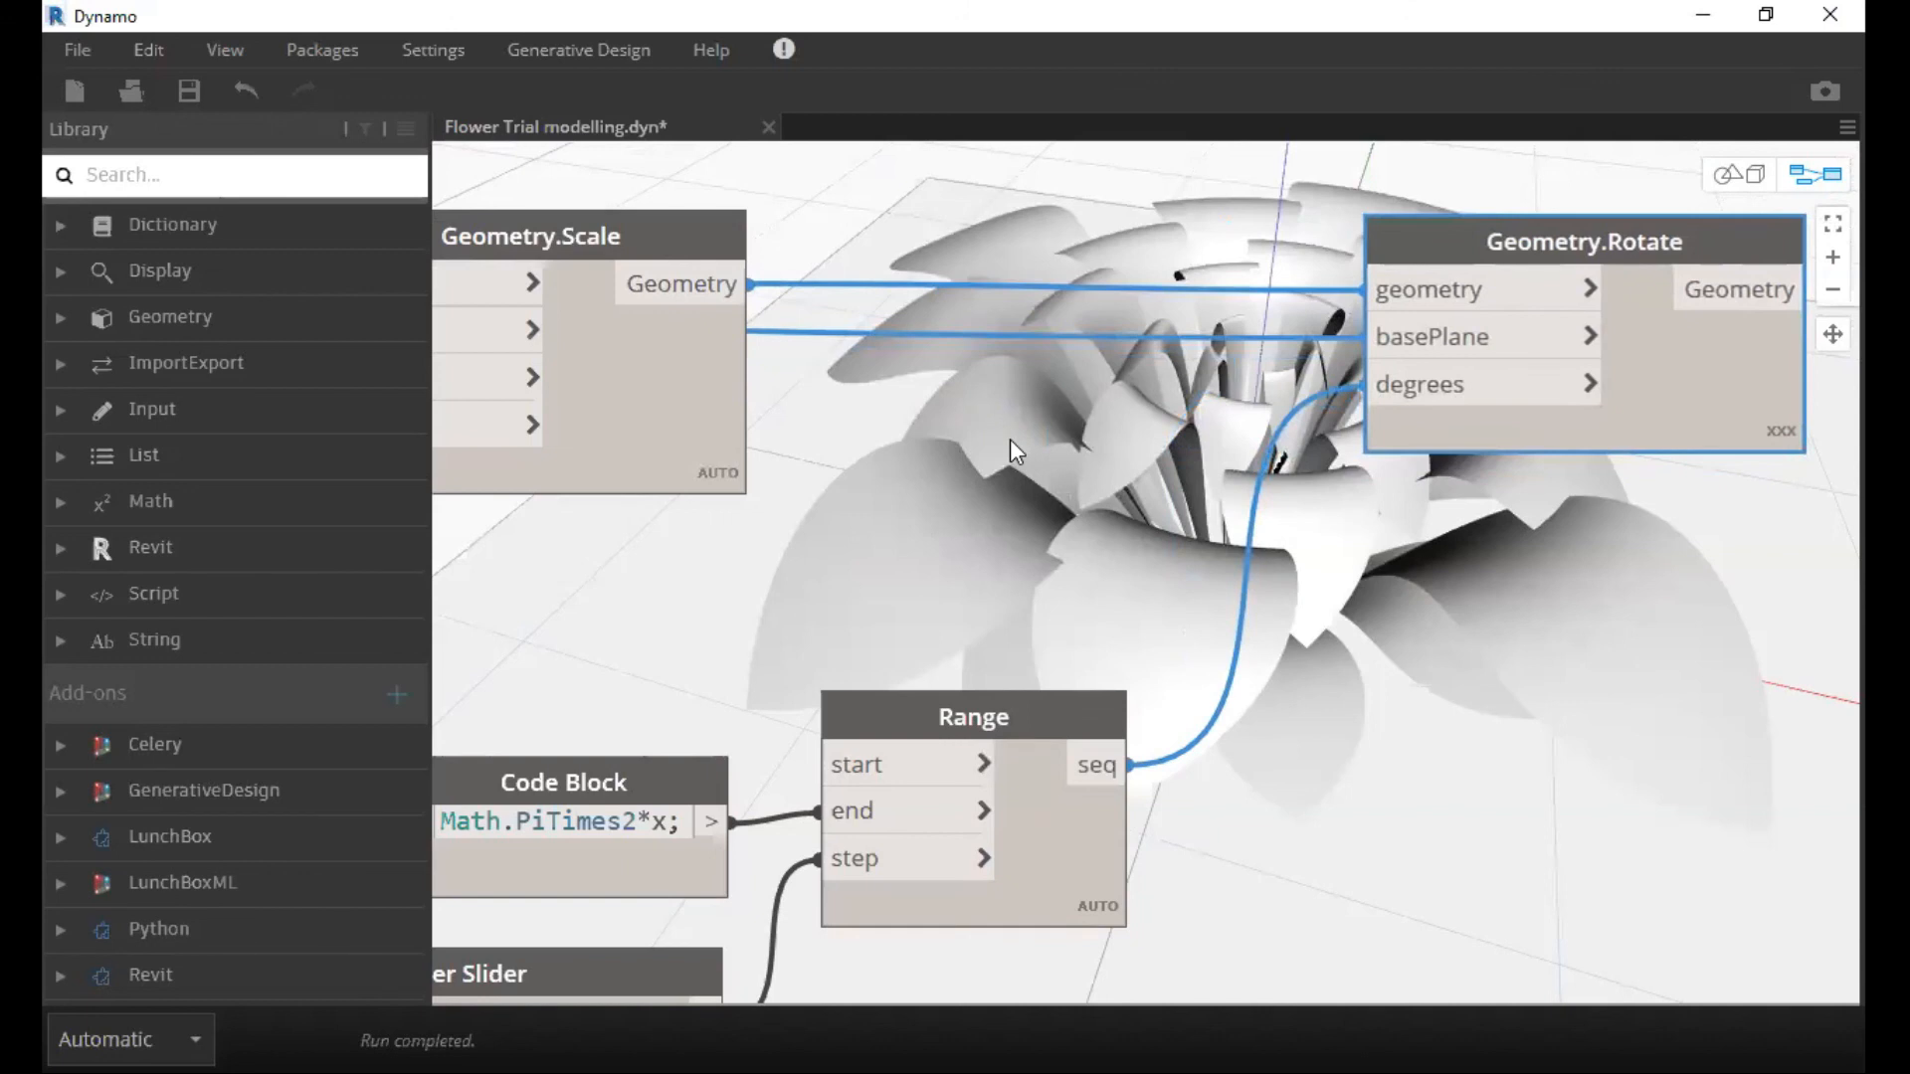
pyautogui.scroll(-3, 1011, 439)
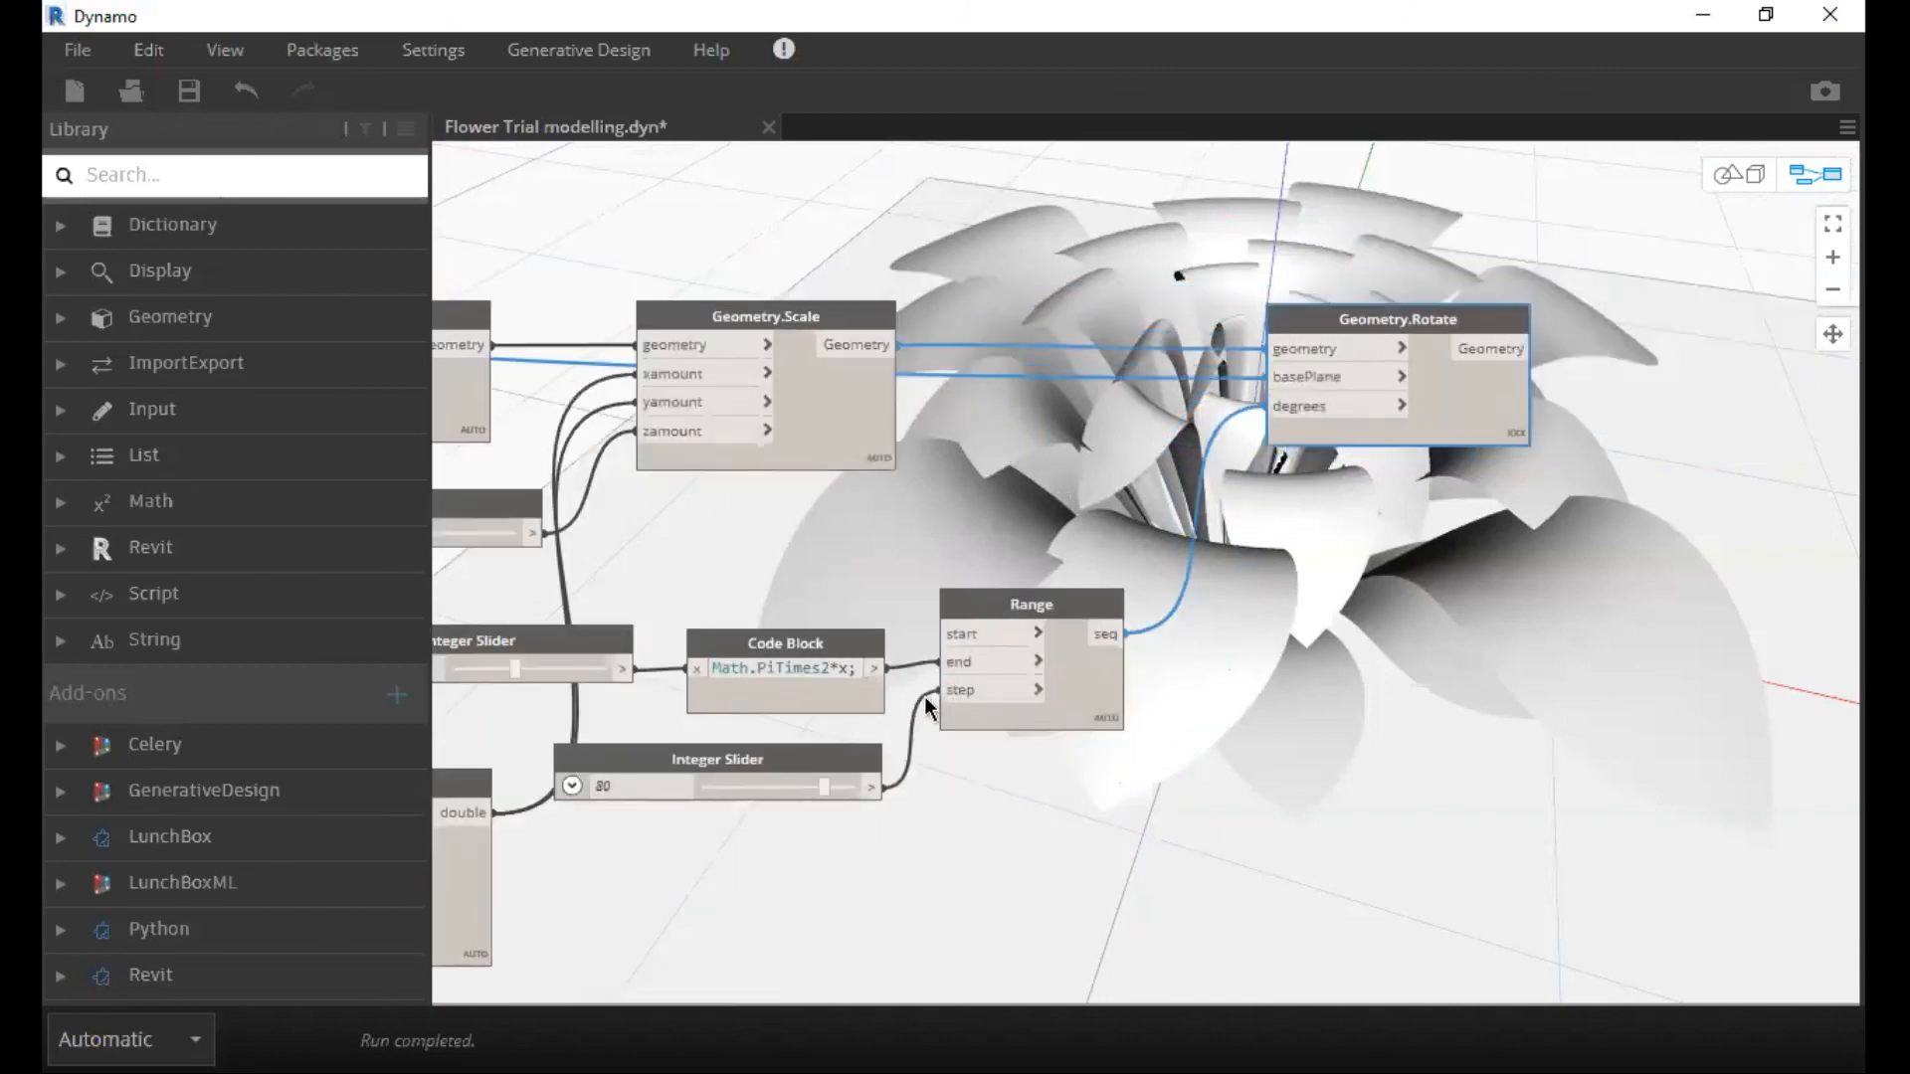
# Nudge the Range node that feeds the degrees of the final Geometry.Rotate slightly away from its Code Block.
pyautogui.moveTo(926, 698); pyautogui.dragTo(811, 780, button='middle')
pyautogui.moveTo(937, 686); pyautogui.dragTo(945, 681)
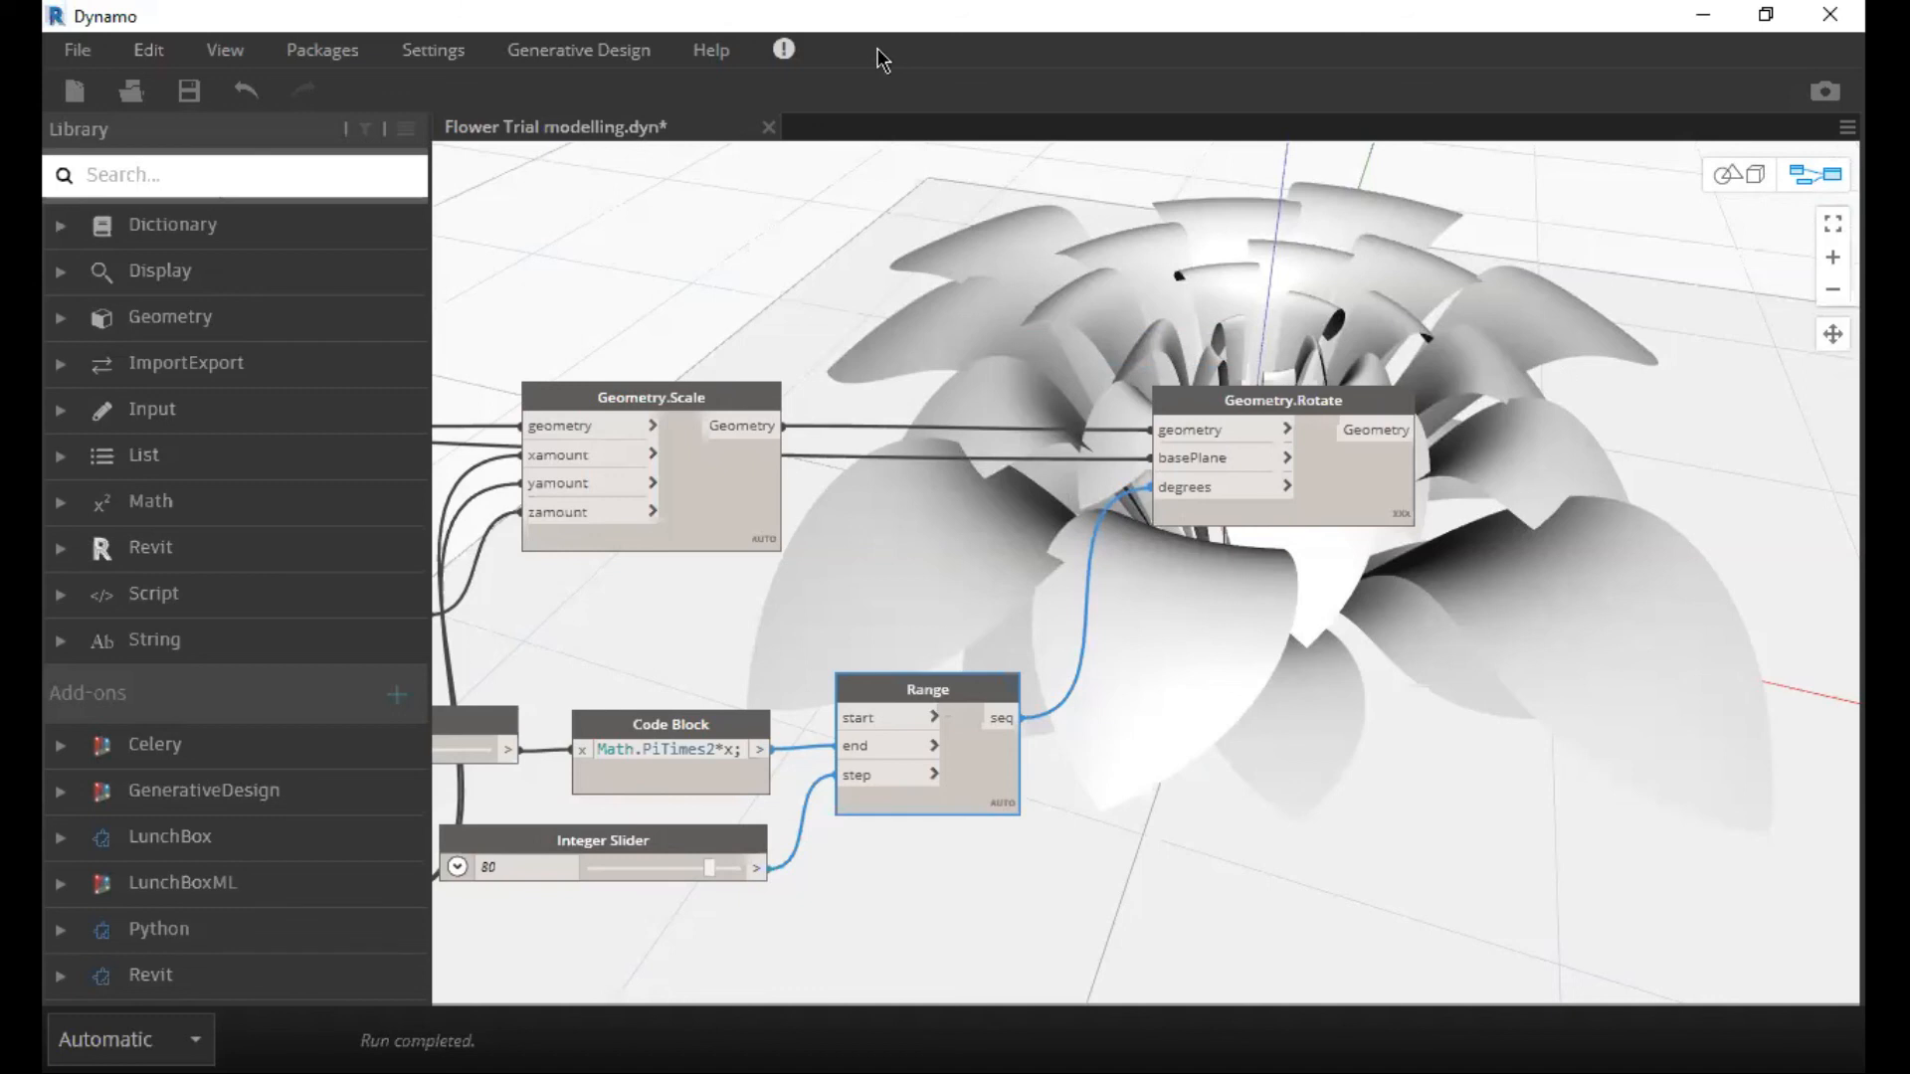
pyautogui.scroll(1, 1443, 733)
pyautogui.scroll(-5, 1234, 562)
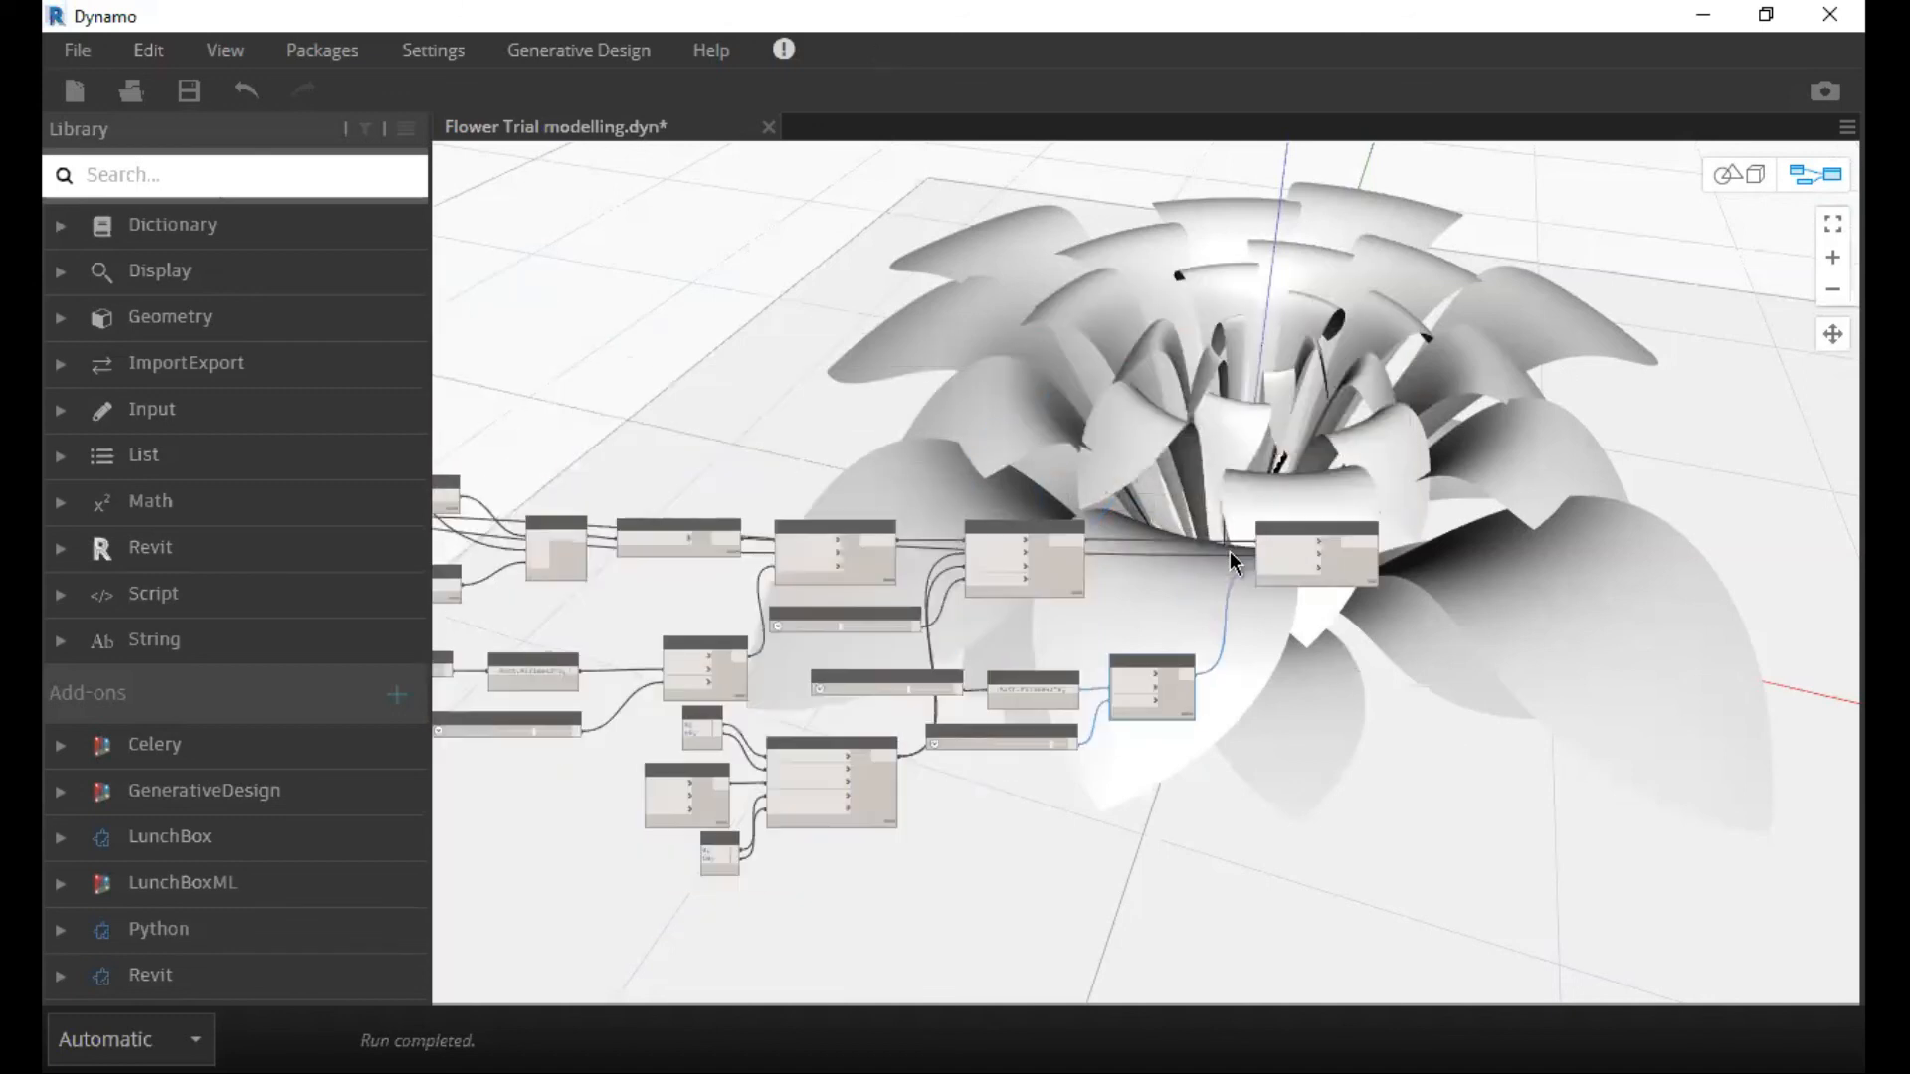
# Examine the node graph from the final Geometry.Rotate and its Range inputs back to the curve and loft nodes.
pyautogui.scroll(2, 1230, 552)
pyautogui.scroll(4, 1148, 517)
pyautogui.scroll(-3, 1169, 498)
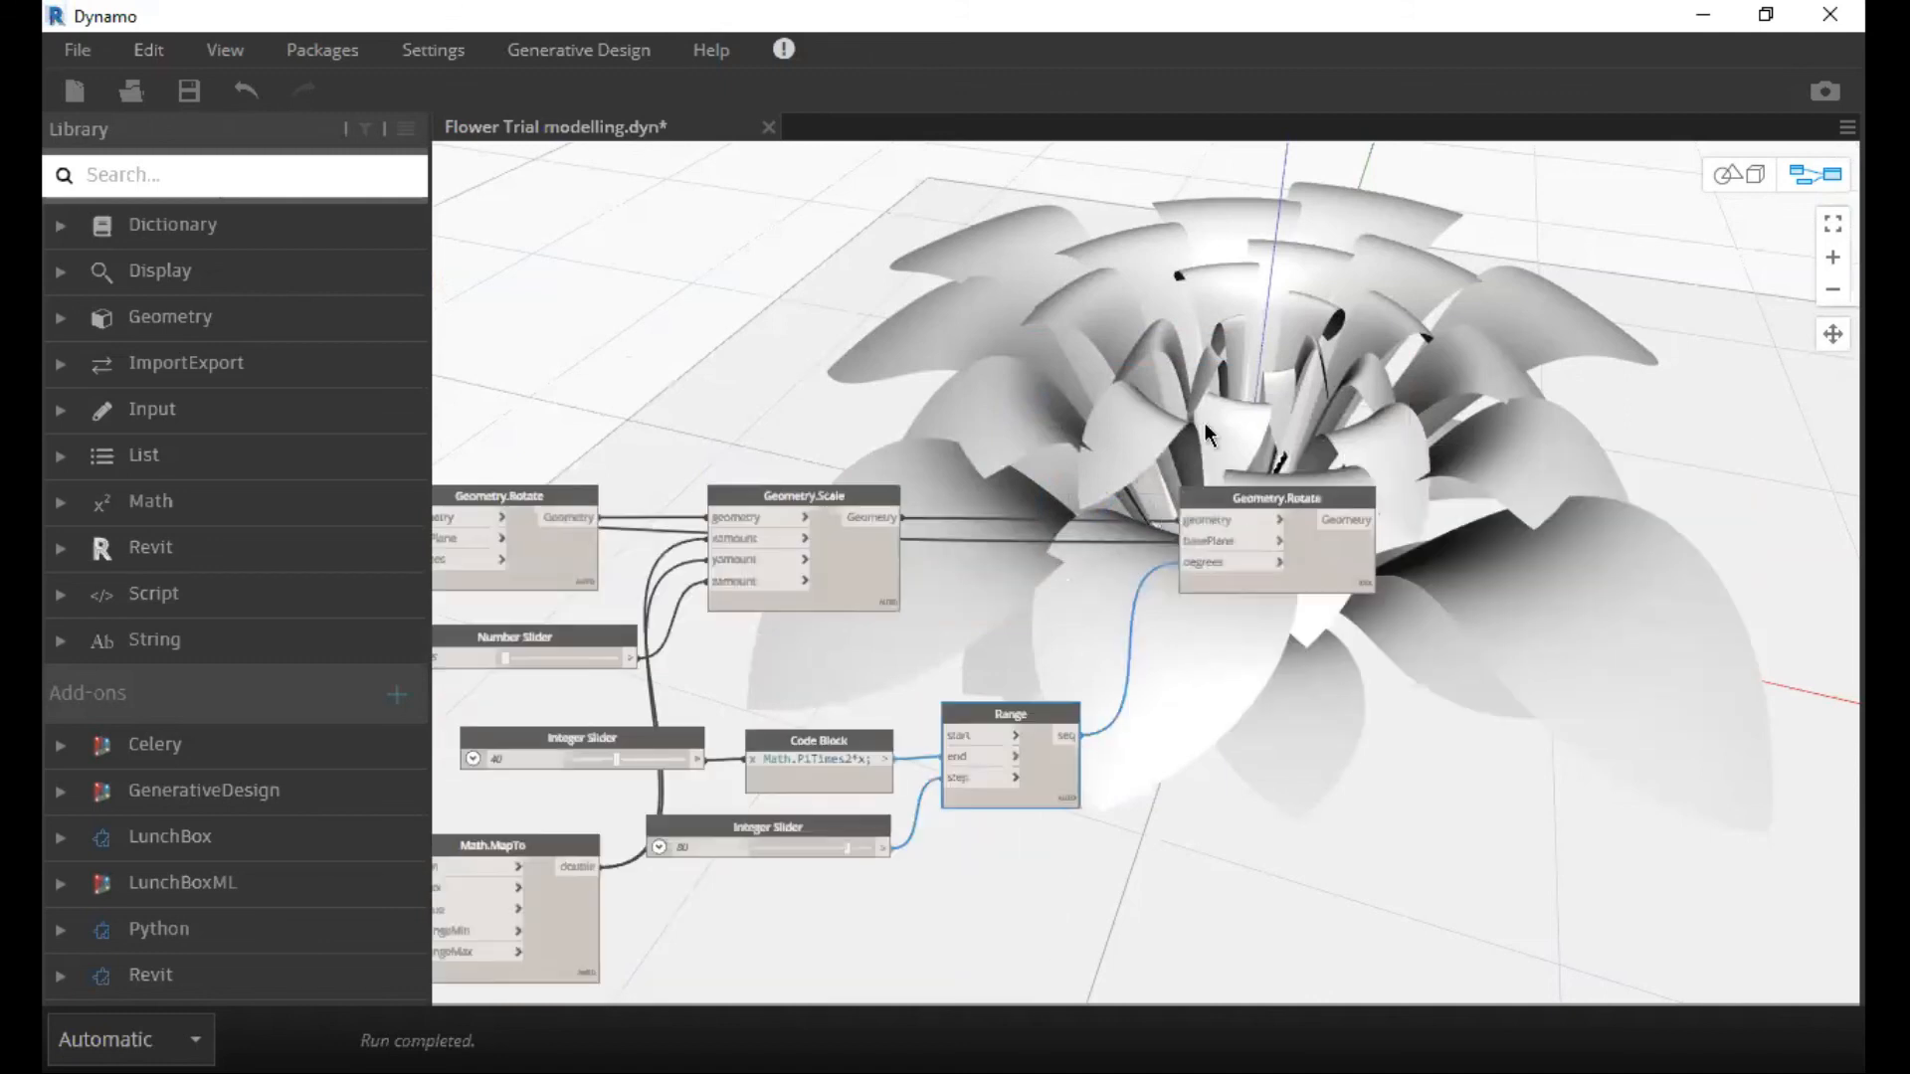
pyautogui.scroll(-3, 1208, 640)
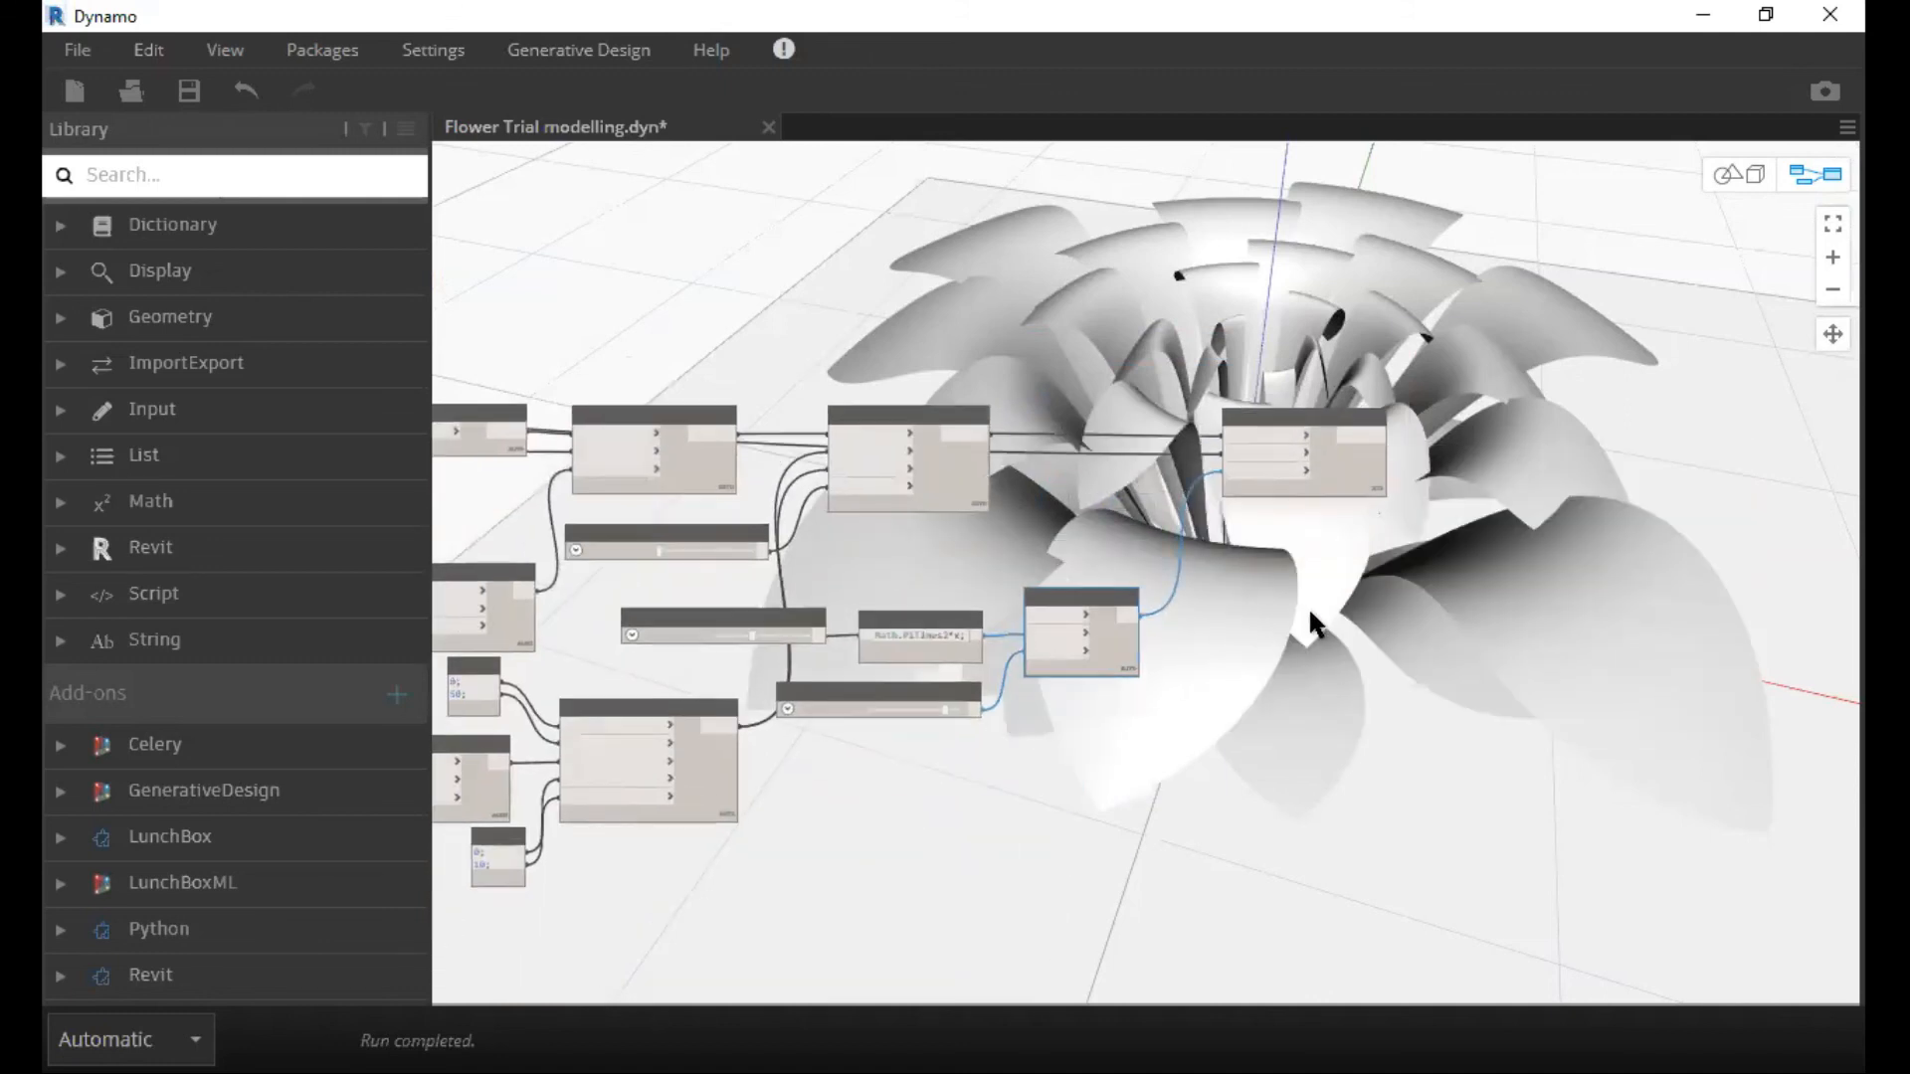
pyautogui.scroll(-2, 1216, 617)
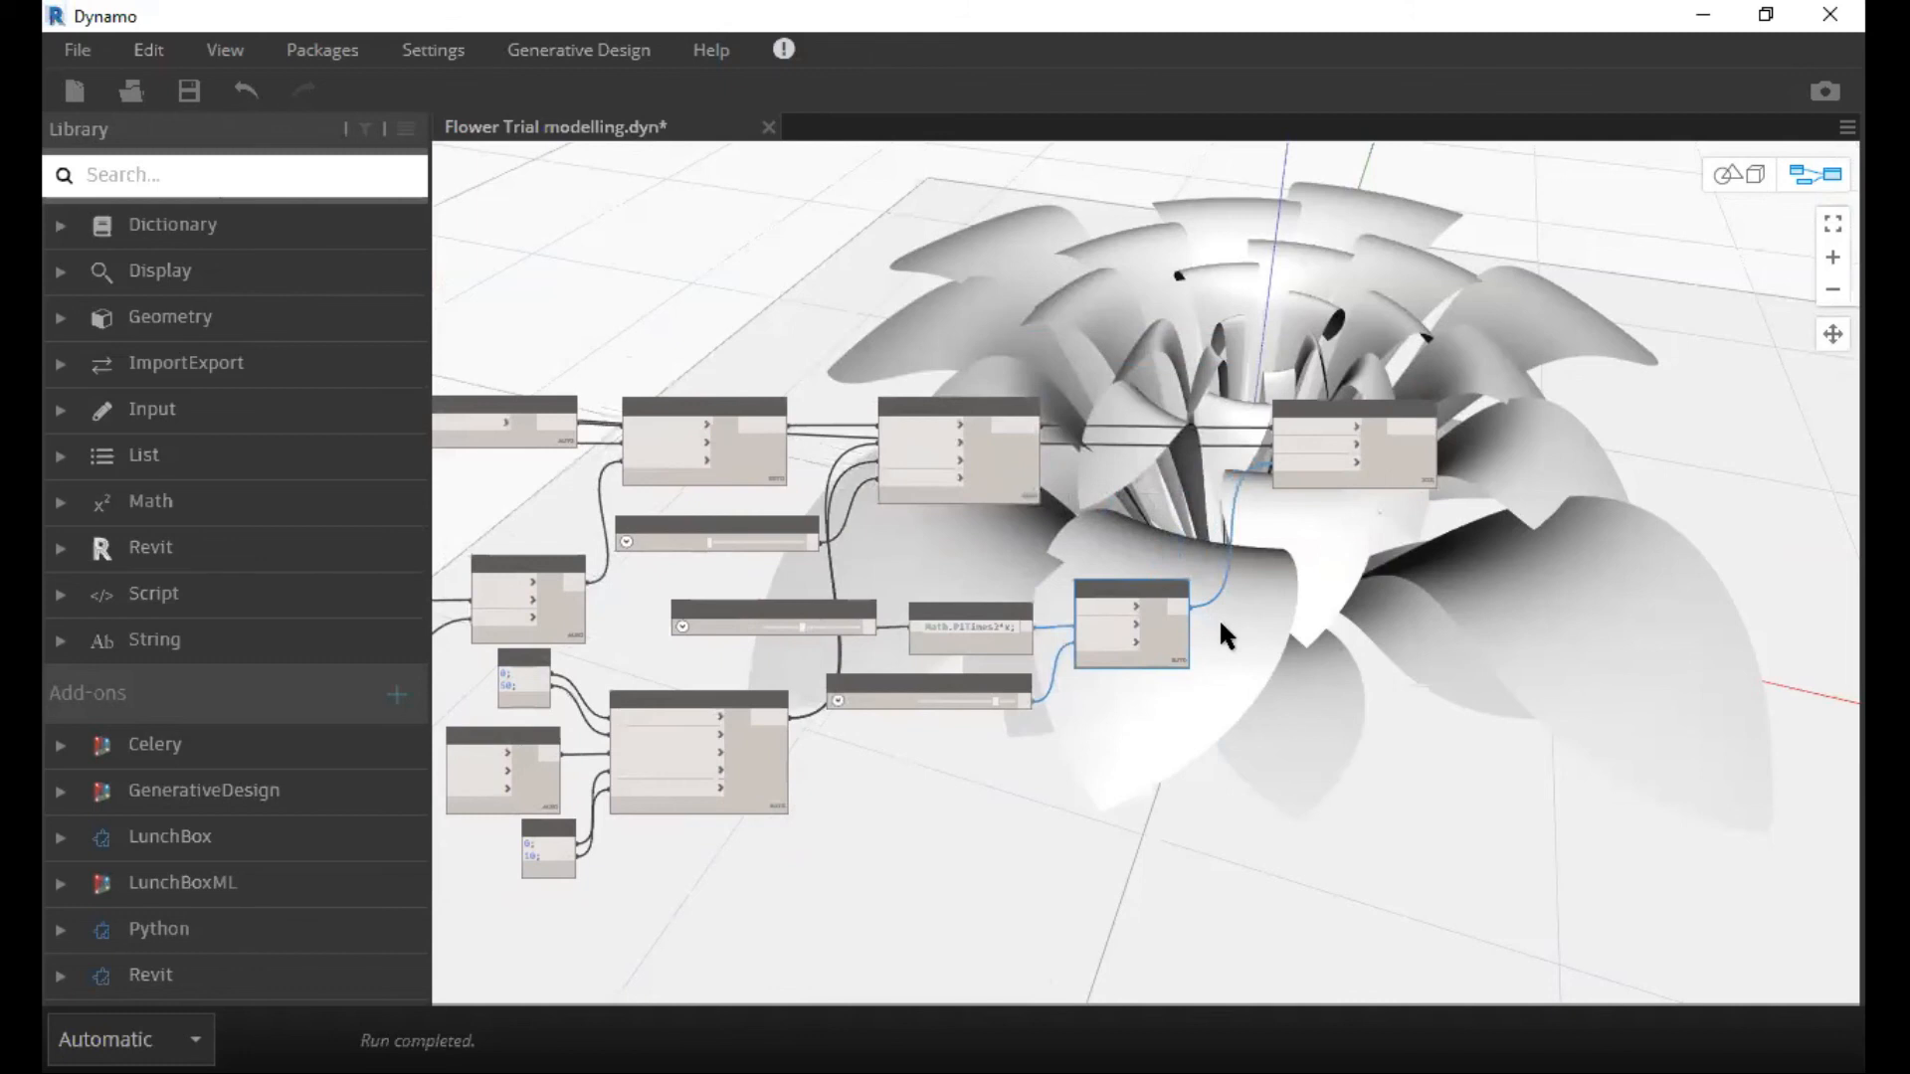
pyautogui.scroll(-2, 1219, 618)
pyautogui.scroll(-2, 1341, 660)
pyautogui.moveTo(1341, 659); pyautogui.dragTo(1359, 649, button='middle')
pyautogui.scroll(1, 1335, 639)
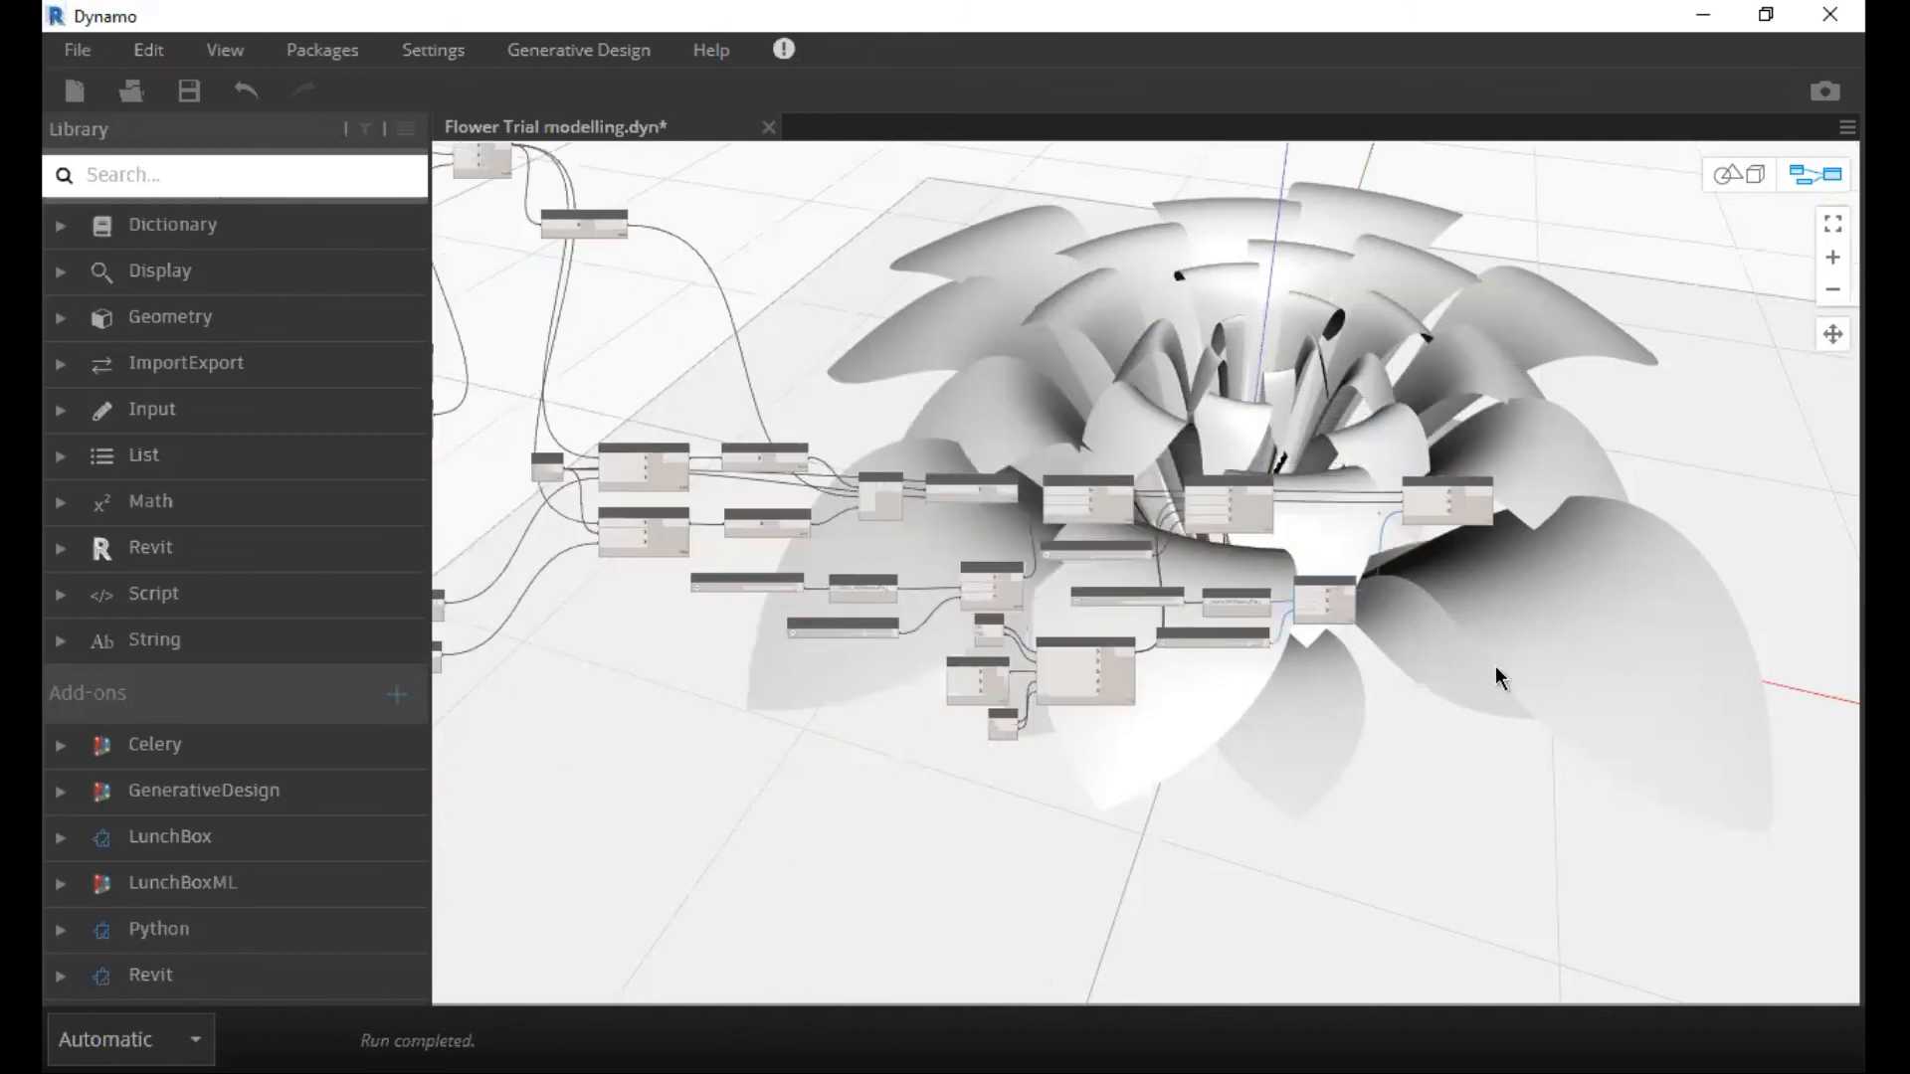
pyautogui.moveTo(1495, 666); pyautogui.dragTo(1550, 702, button='middle')
pyautogui.scroll(2, 1592, 582)
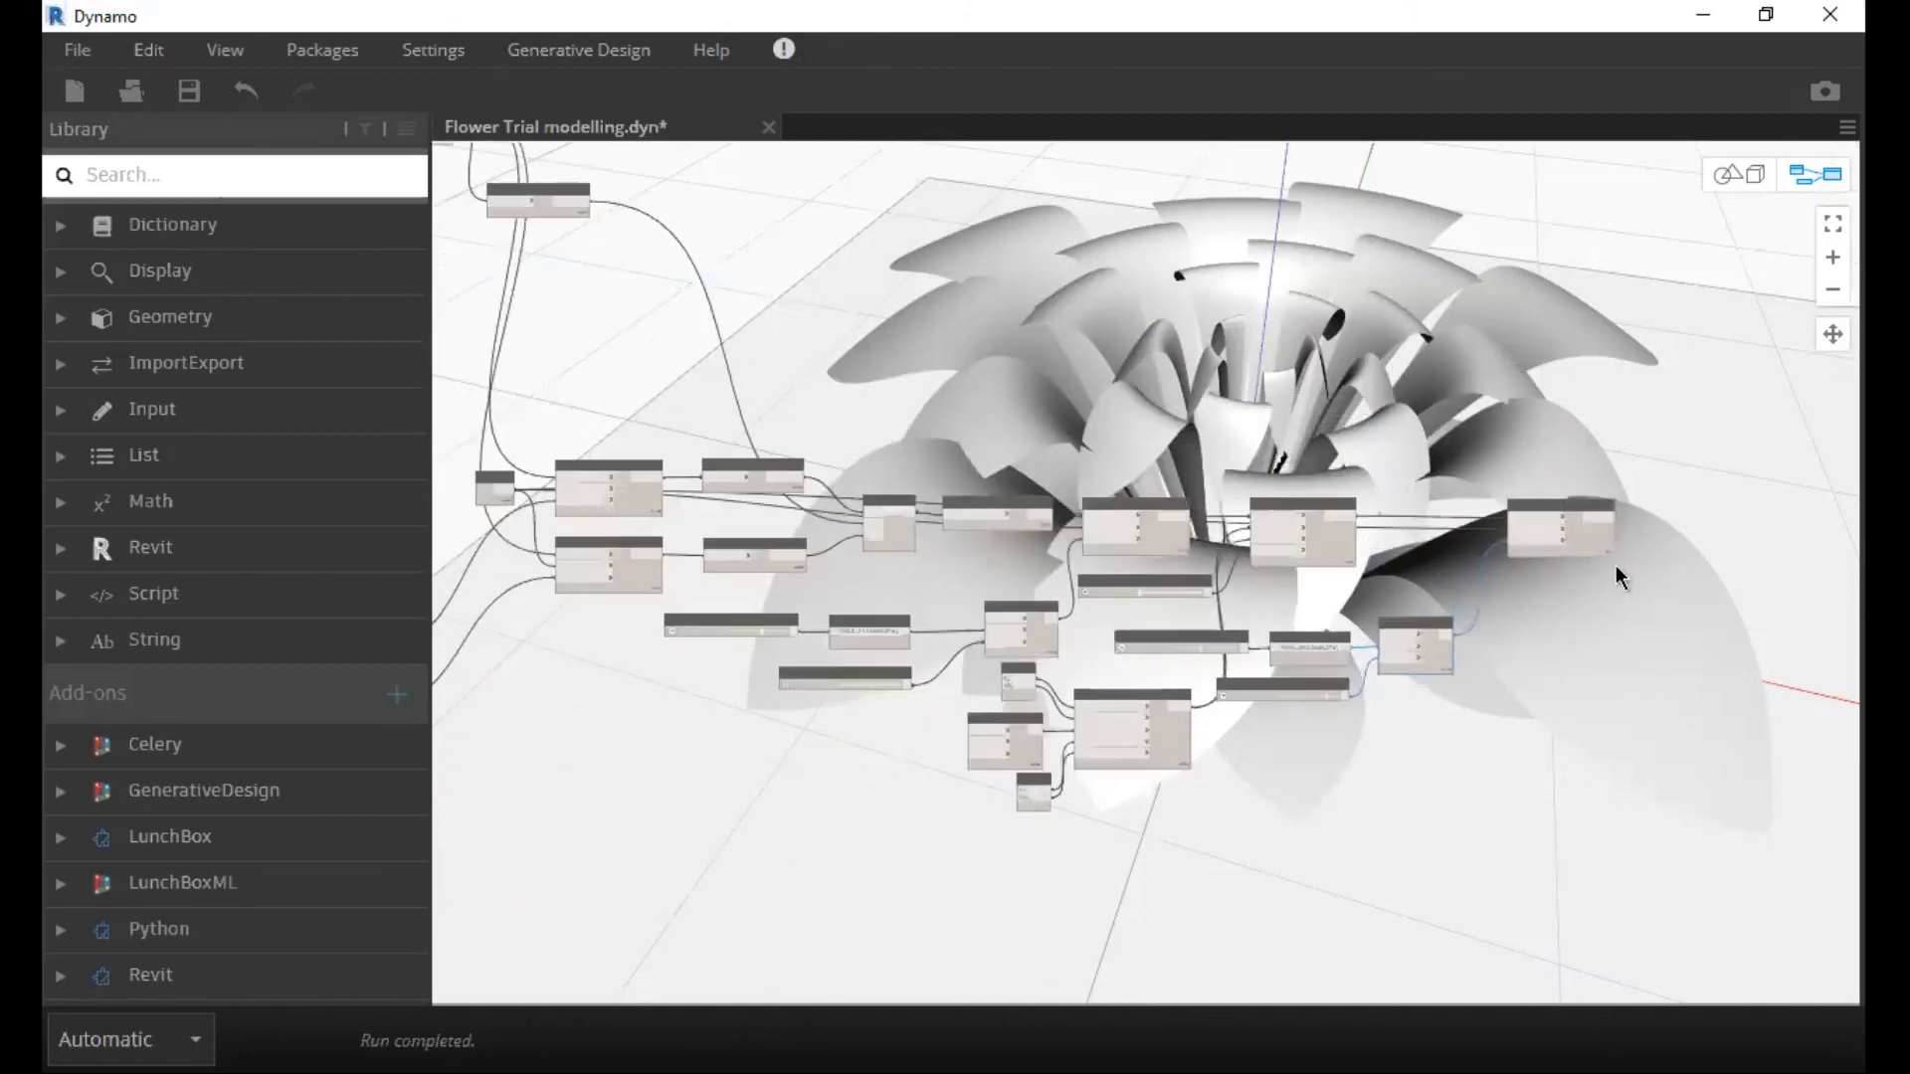
# Move the Integer Slider set to 40 directly beneath the Number Slider, farther from its Math.PiTimes2*x Code Block.
pyautogui.scroll(1, 1588, 559)
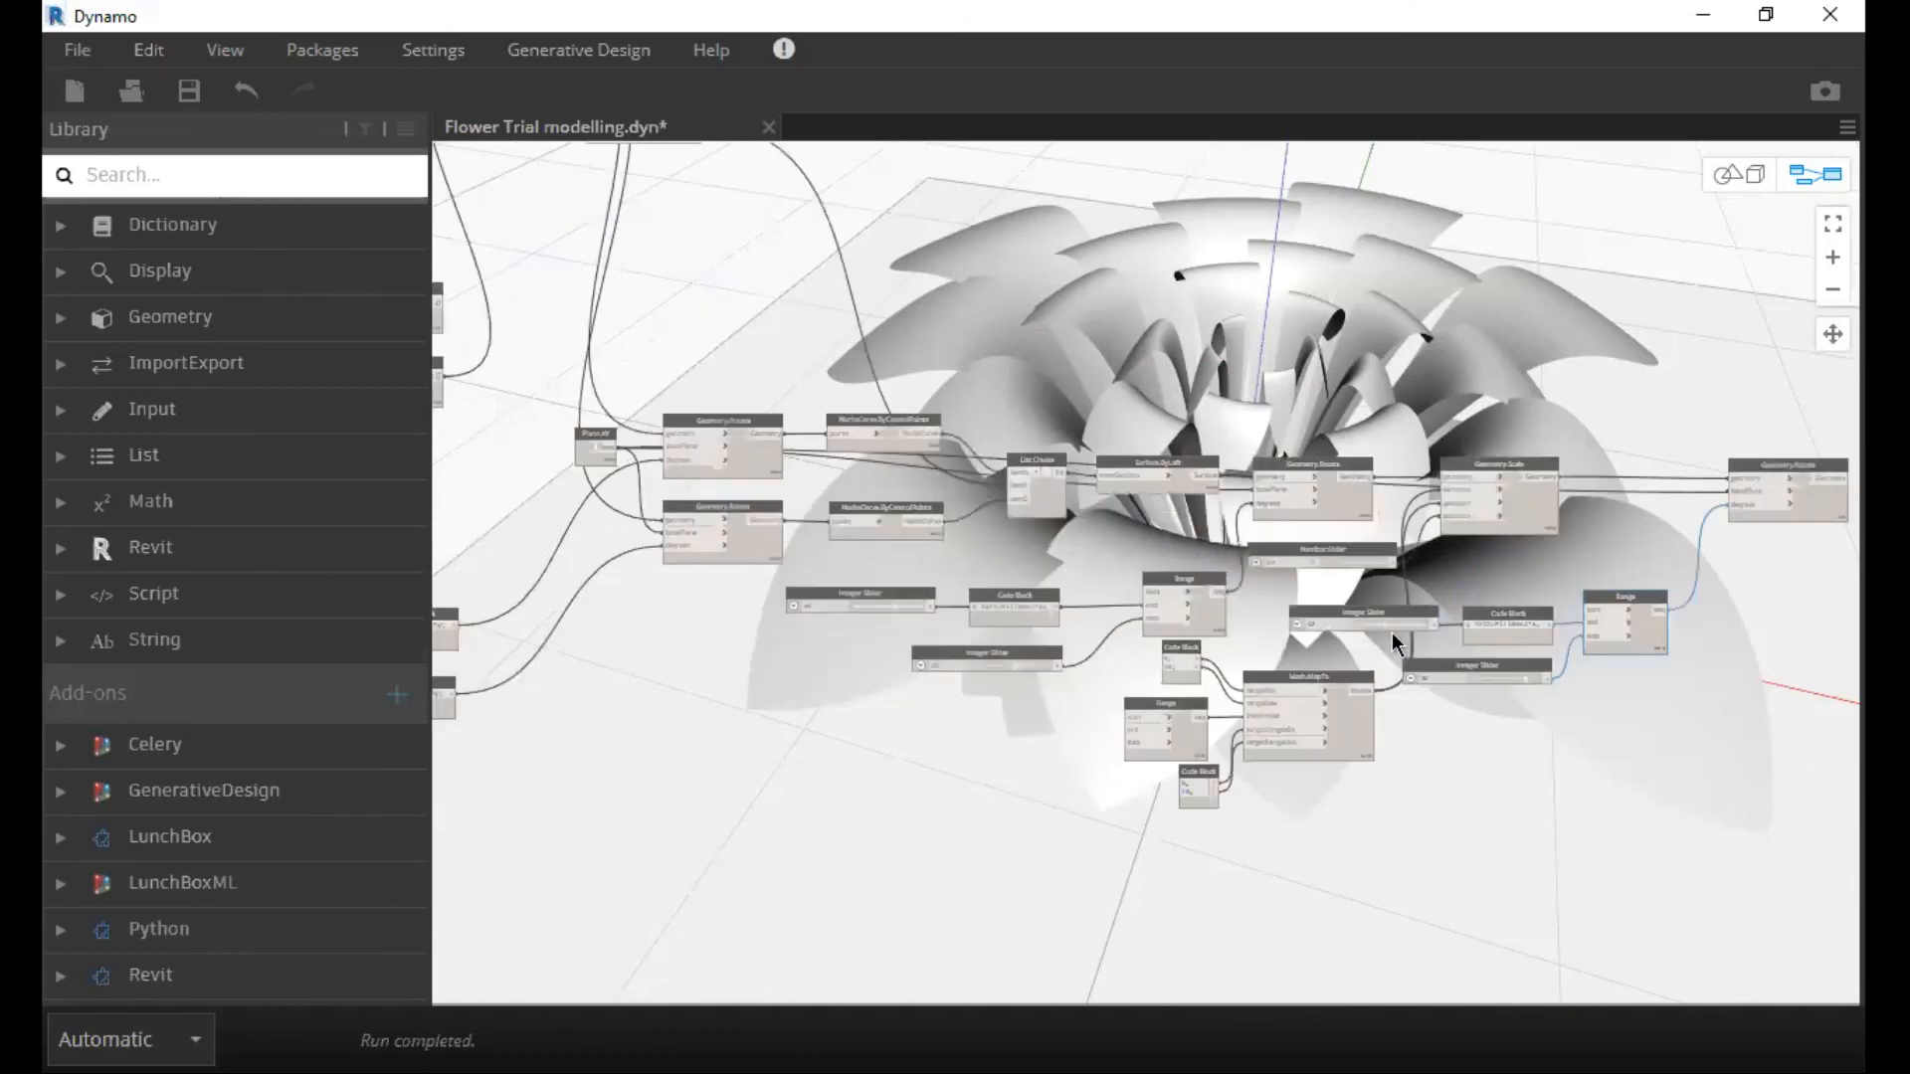
pyautogui.scroll(2, 1389, 630)
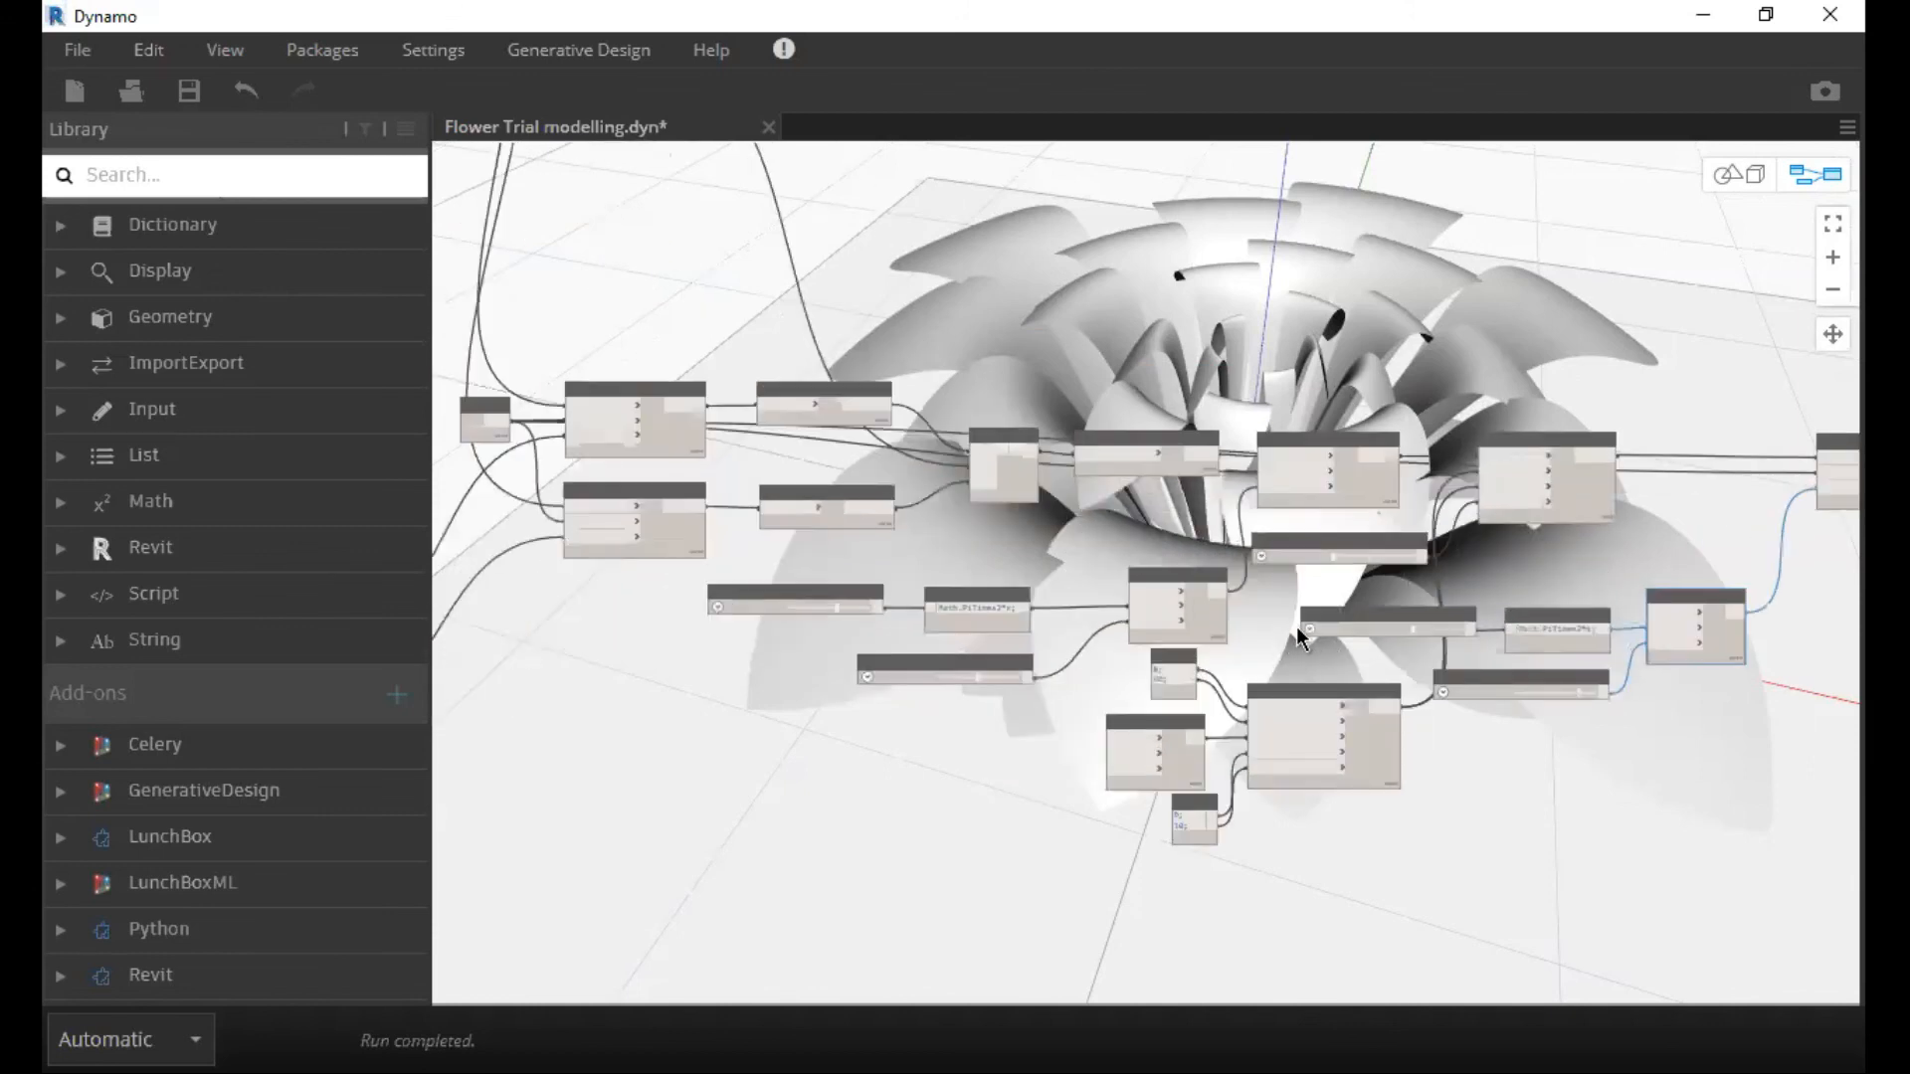
pyautogui.scroll(1, 1299, 637)
pyautogui.scroll(2, 1293, 629)
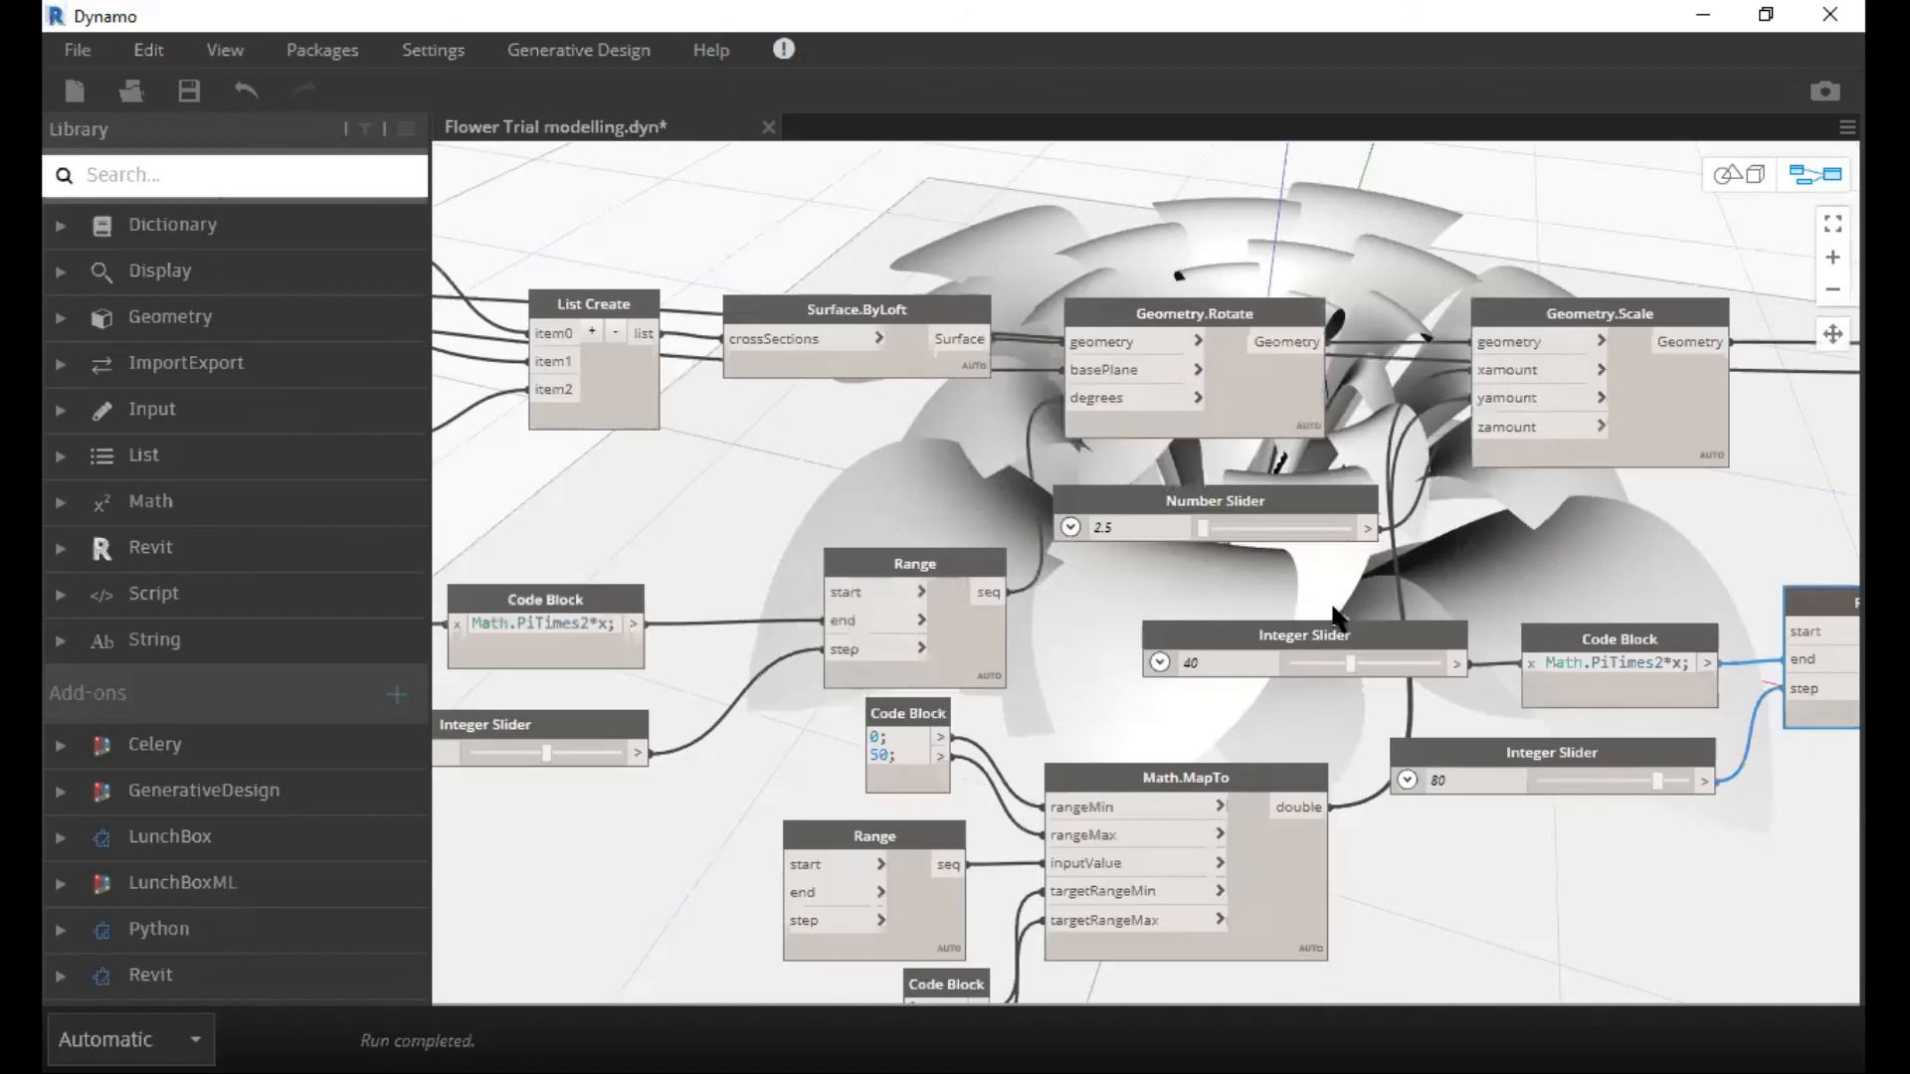
pyautogui.click(1285, 632)
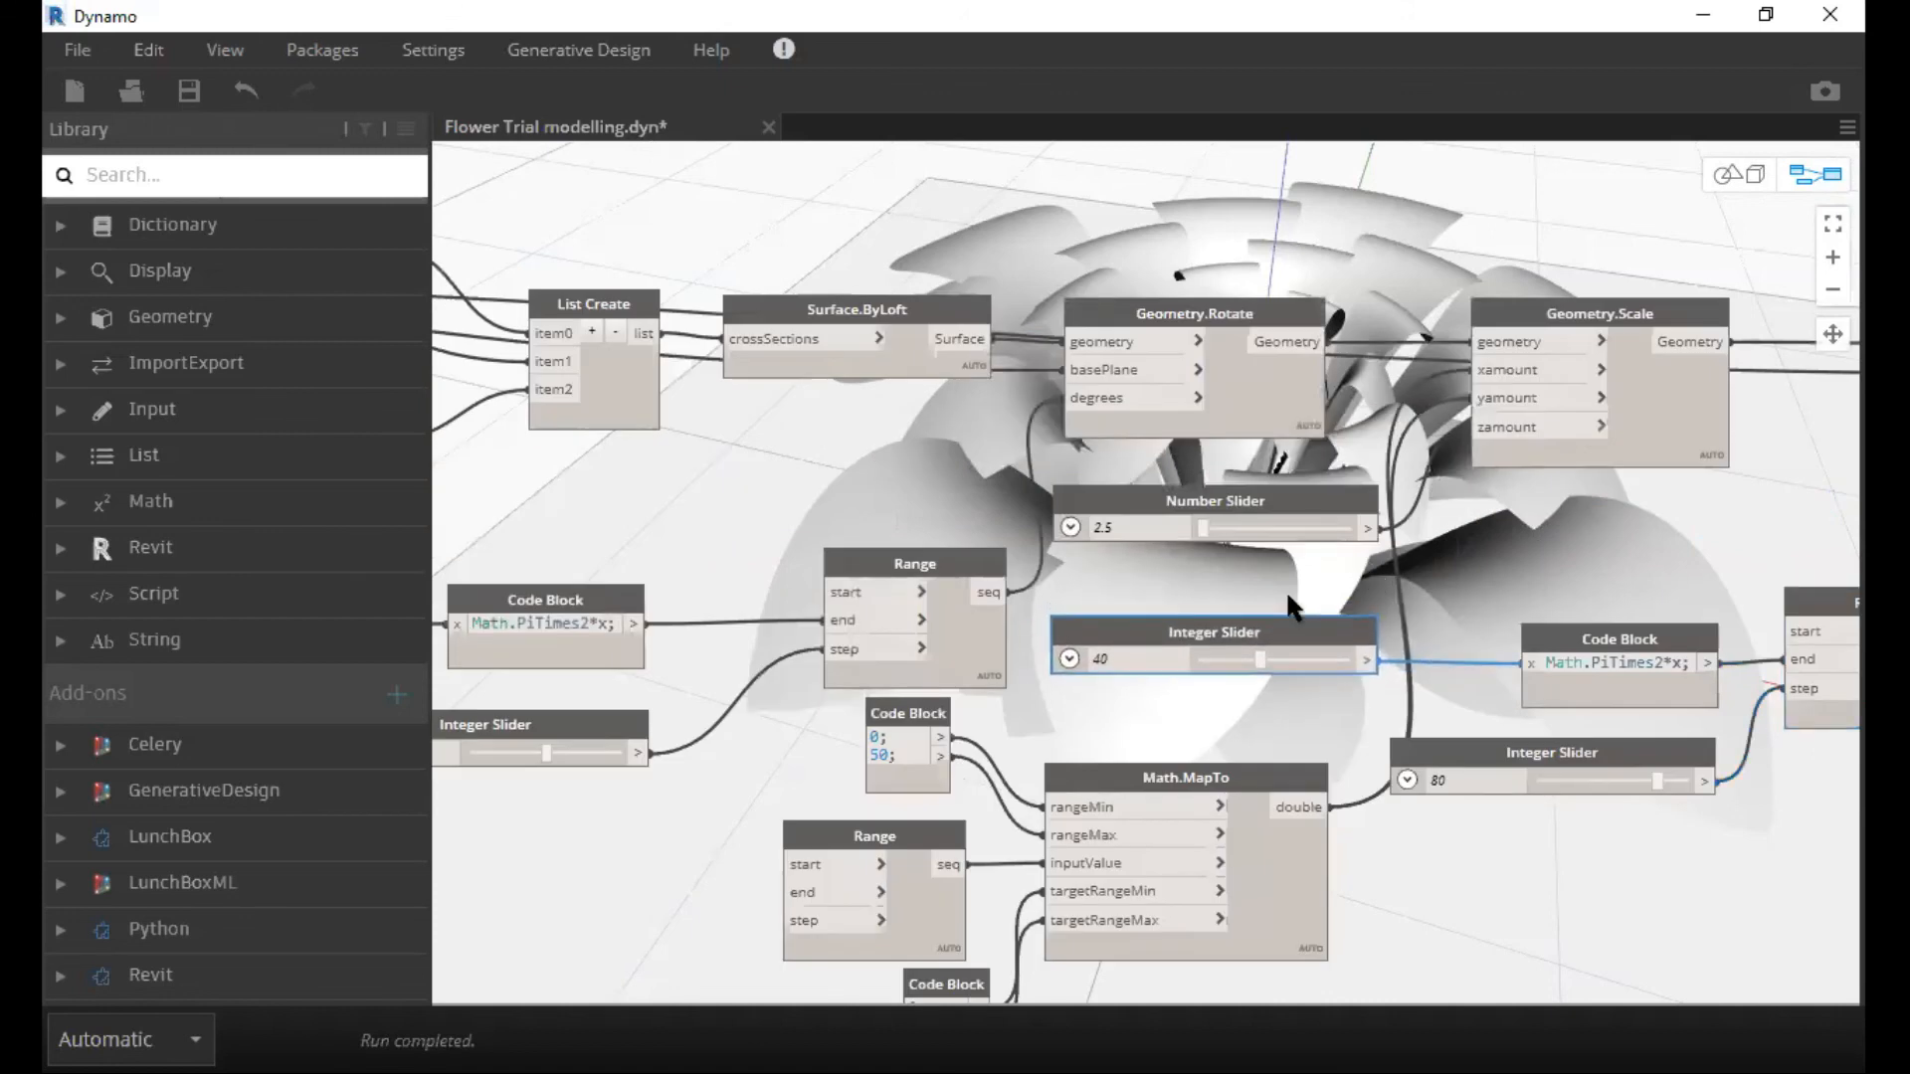
pyautogui.scroll(-1, 1289, 604)
pyautogui.moveTo(1294, 595); pyautogui.dragTo(1172, 624, button='middle')
pyautogui.scroll(1, 1154, 600)
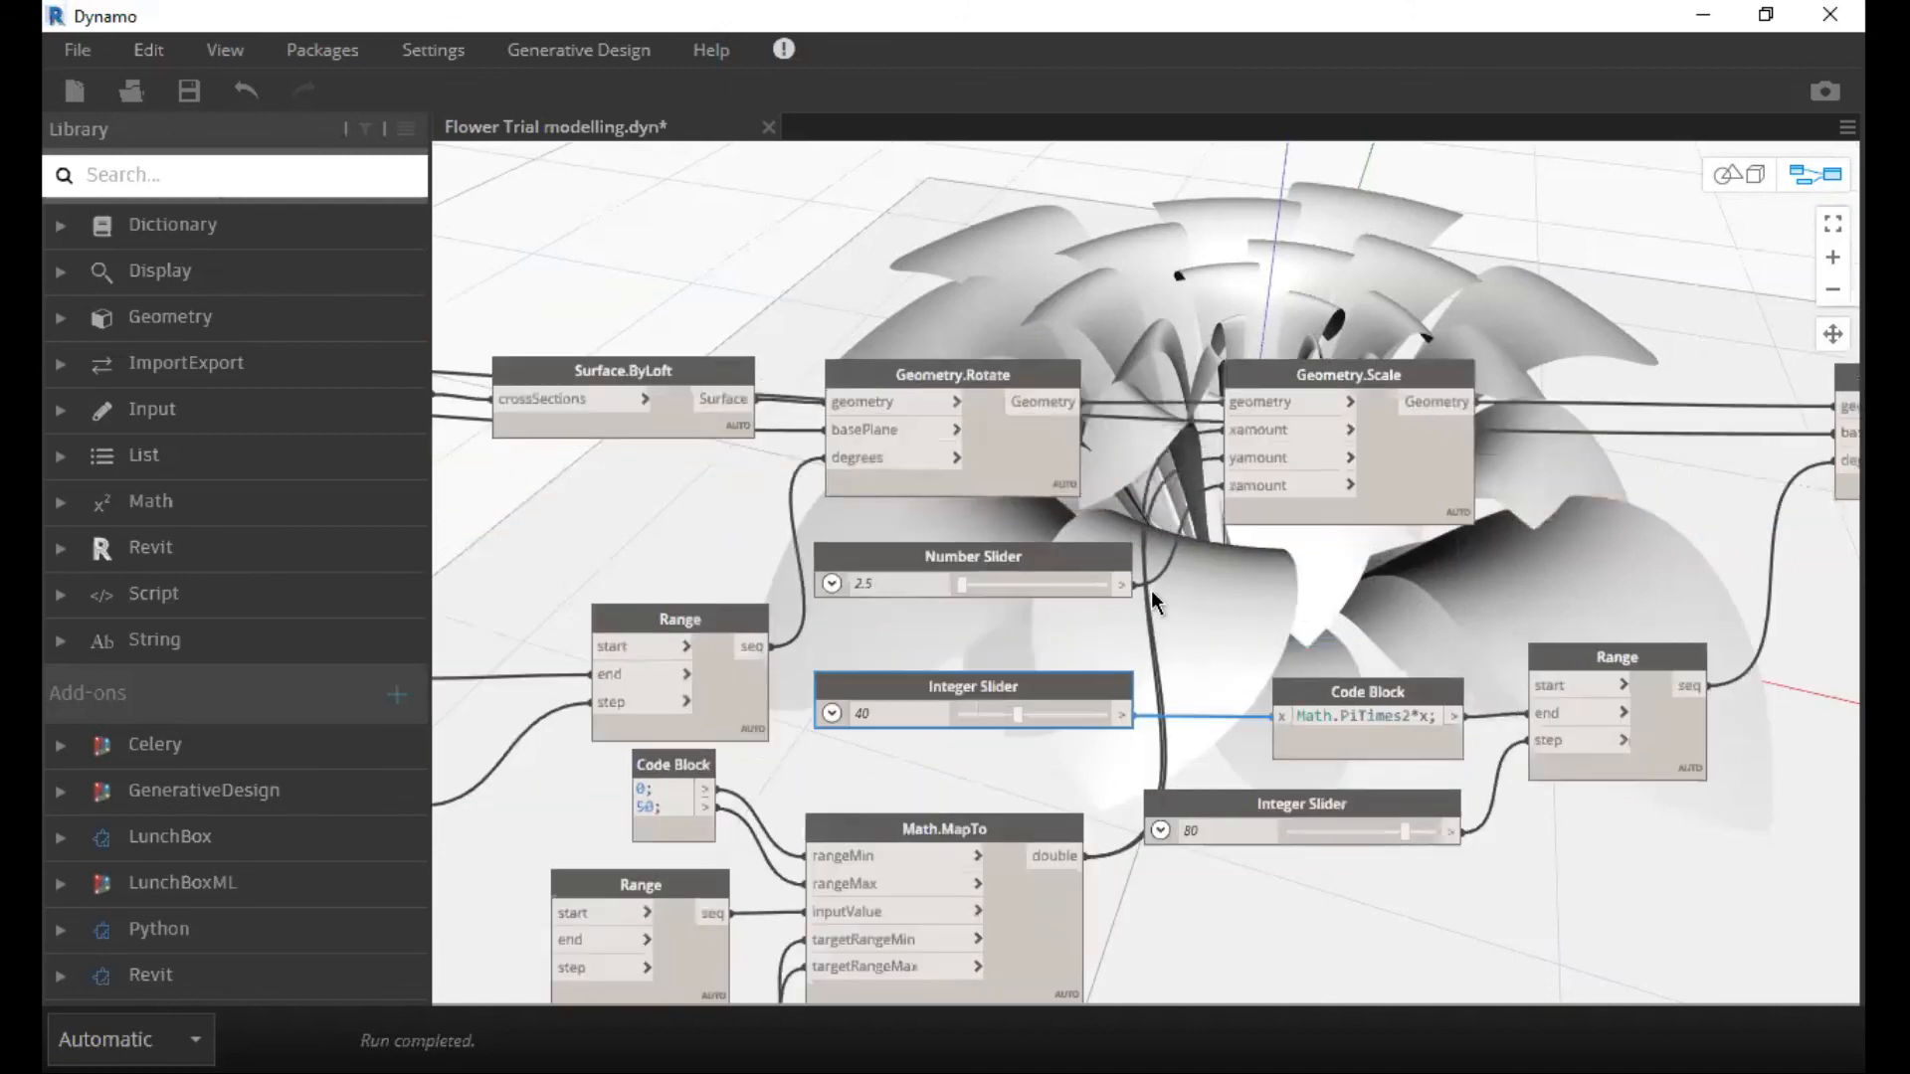
pyautogui.moveTo(1301, 567); pyautogui.dragTo(1152, 594, button='middle')
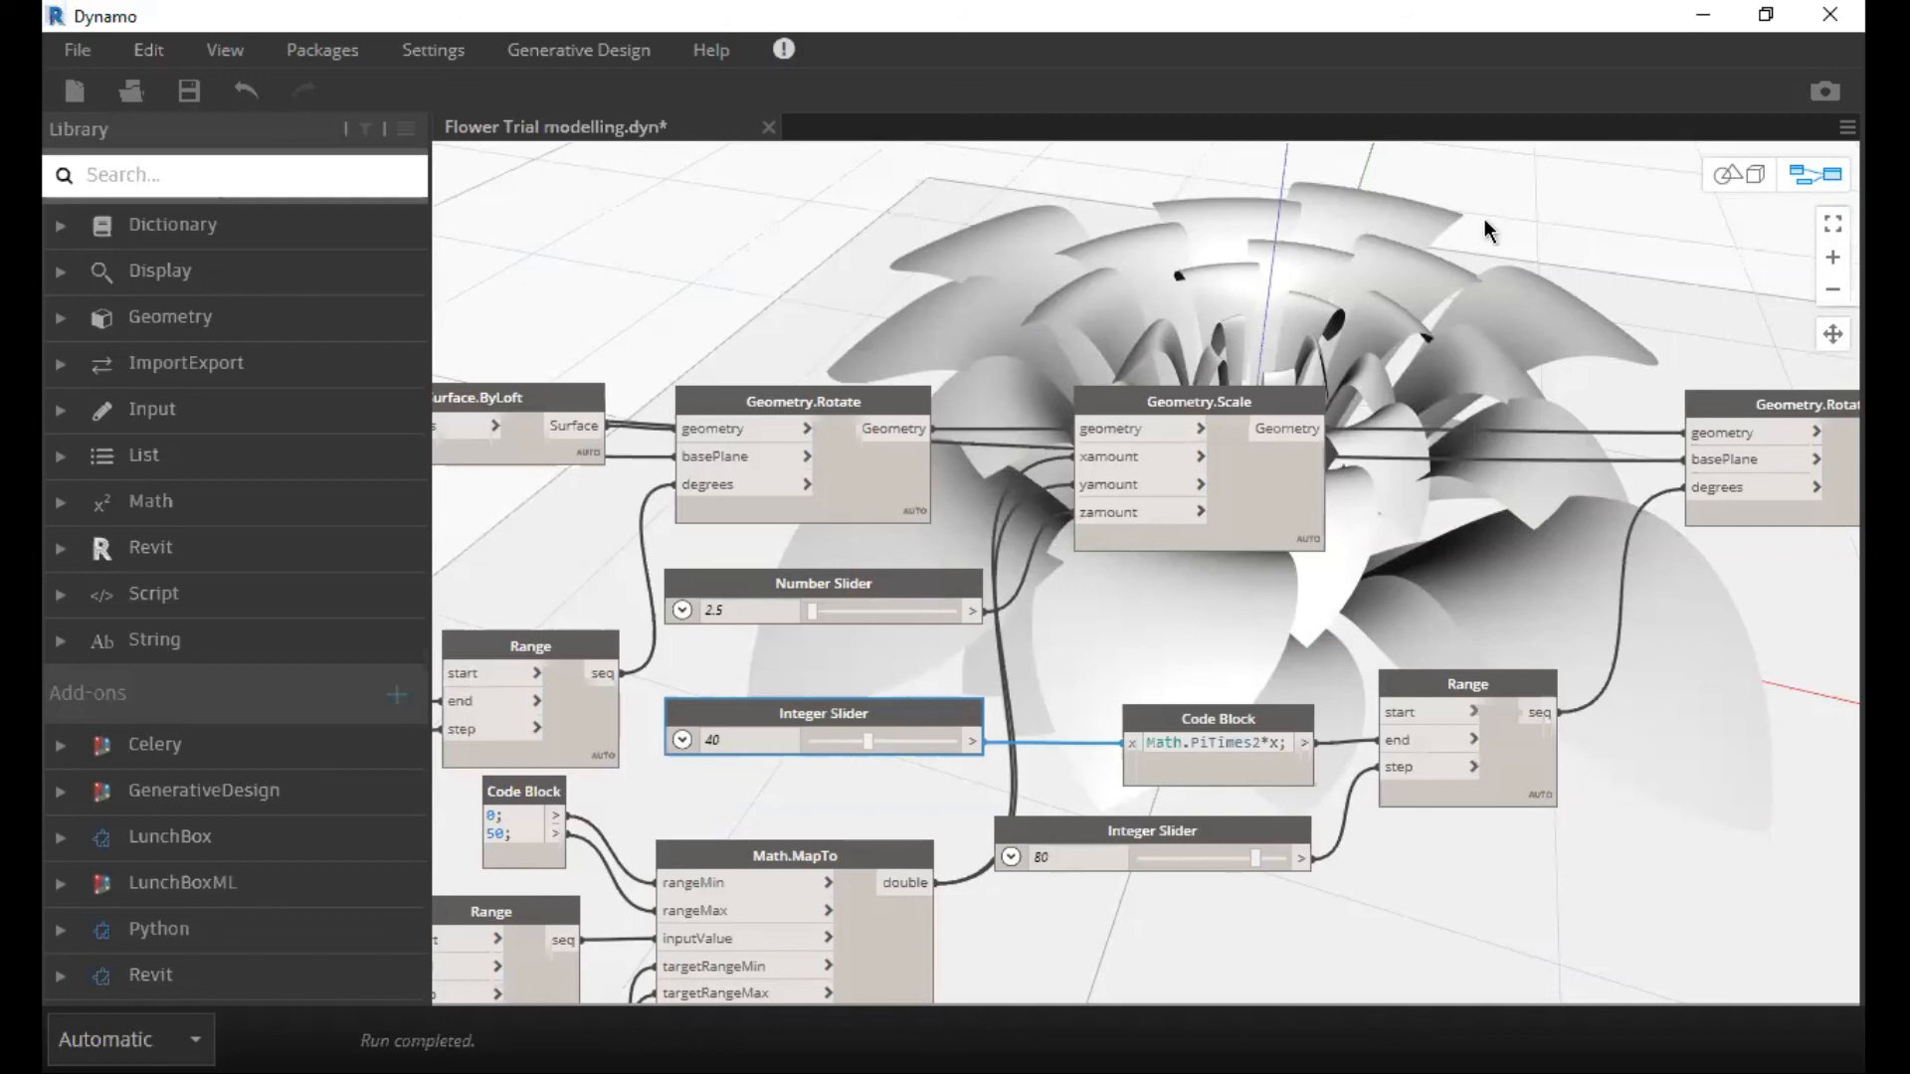
# Inspect the flower in the 3D preview from above, from the side and at a distance, returning to the node graph.
pyautogui.scroll(-3, 1492, 299)
pyautogui.hotkey('ctrl', 'b')
pyautogui.moveTo(1019, 152); pyautogui.dragTo(1220, 404, button='right')
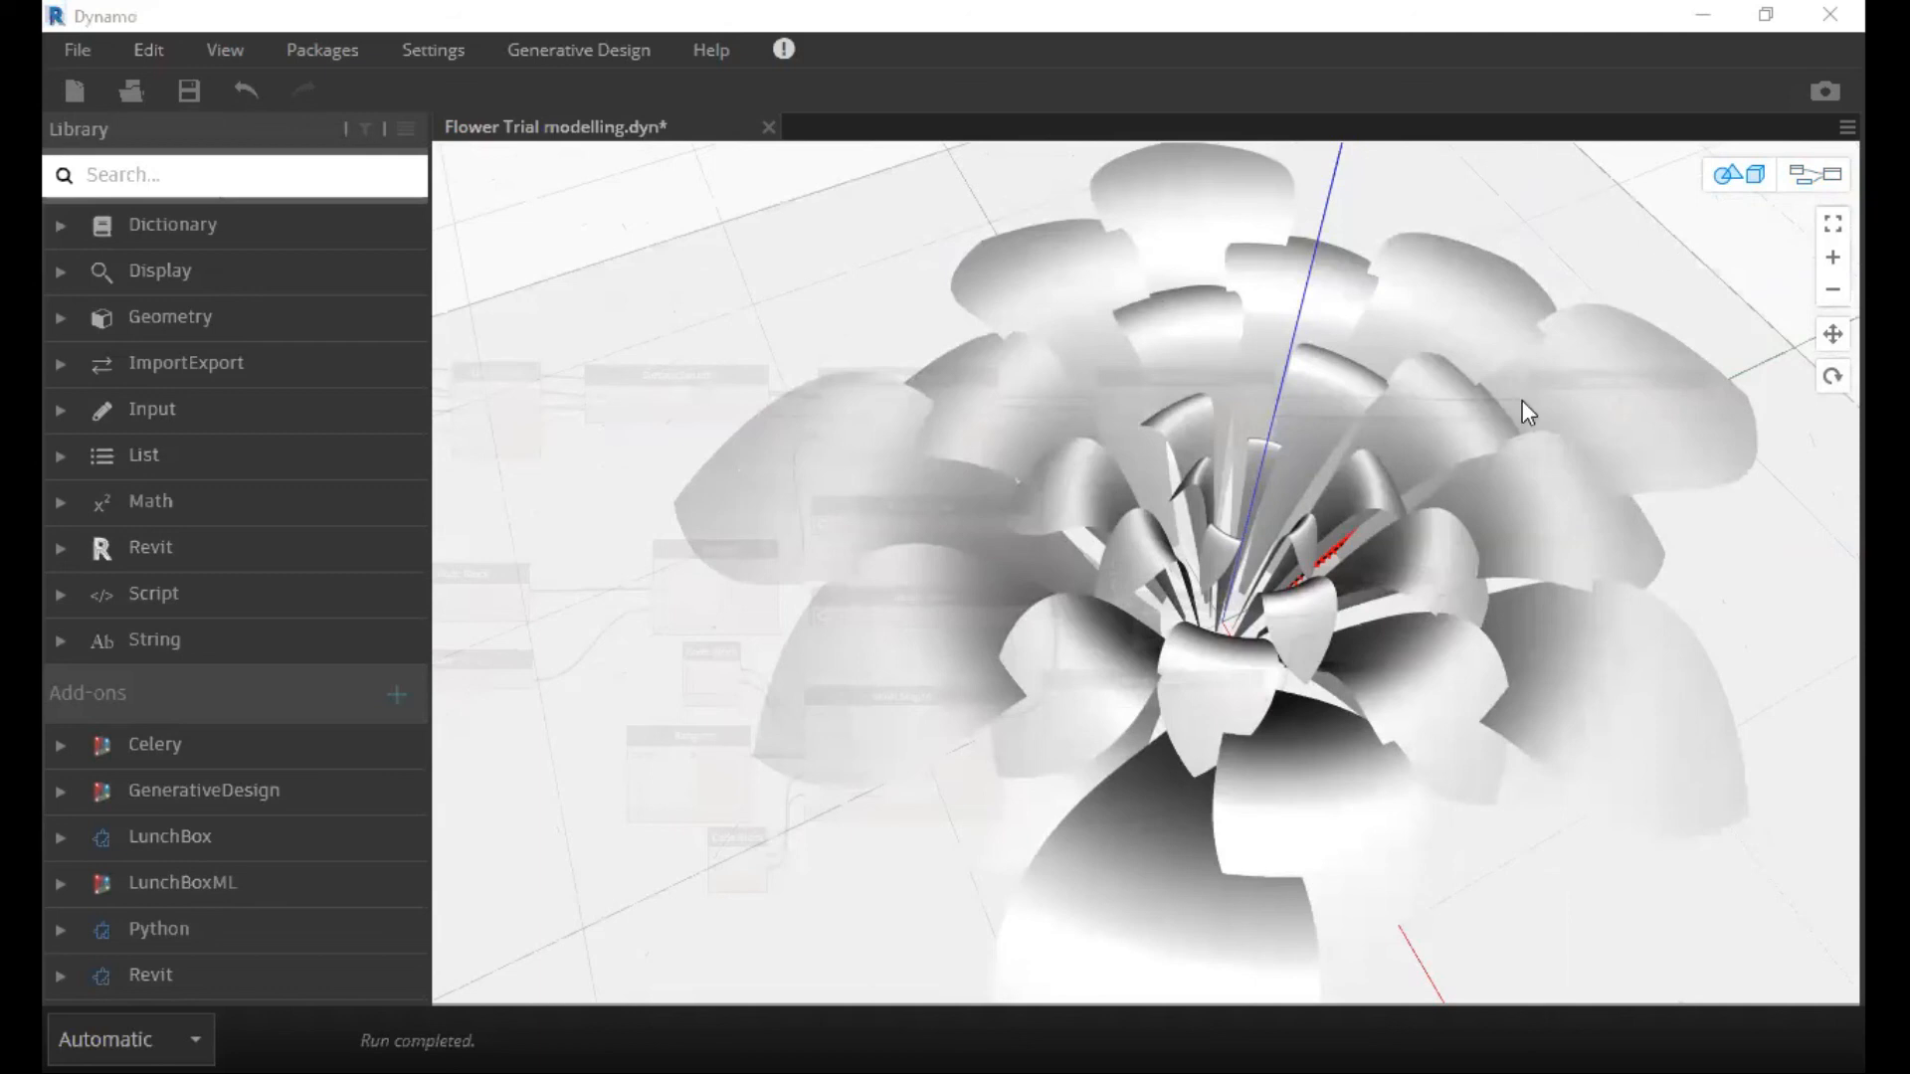
pyautogui.moveTo(1228, 359); pyautogui.dragTo(1061, 452, button='right')
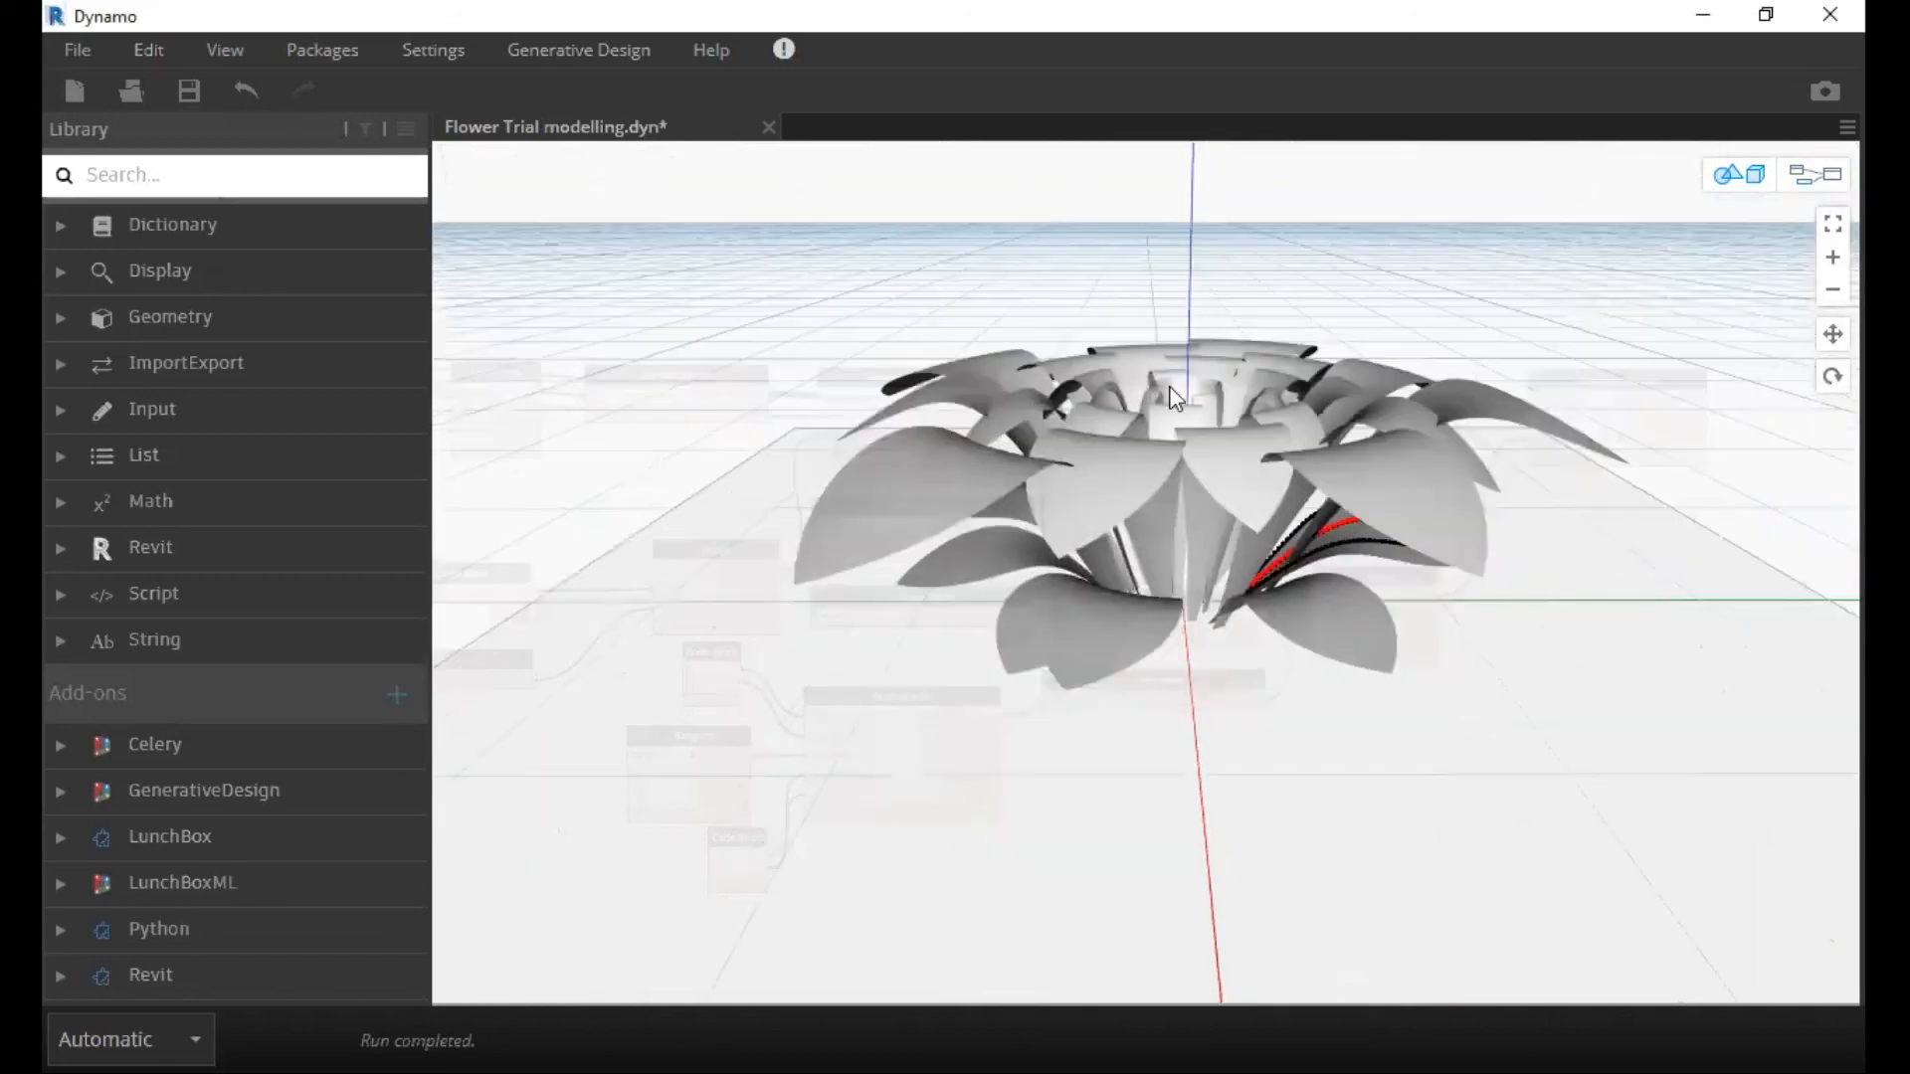
pyautogui.moveTo(1247, 378); pyautogui.dragTo(1191, 466, button='right')
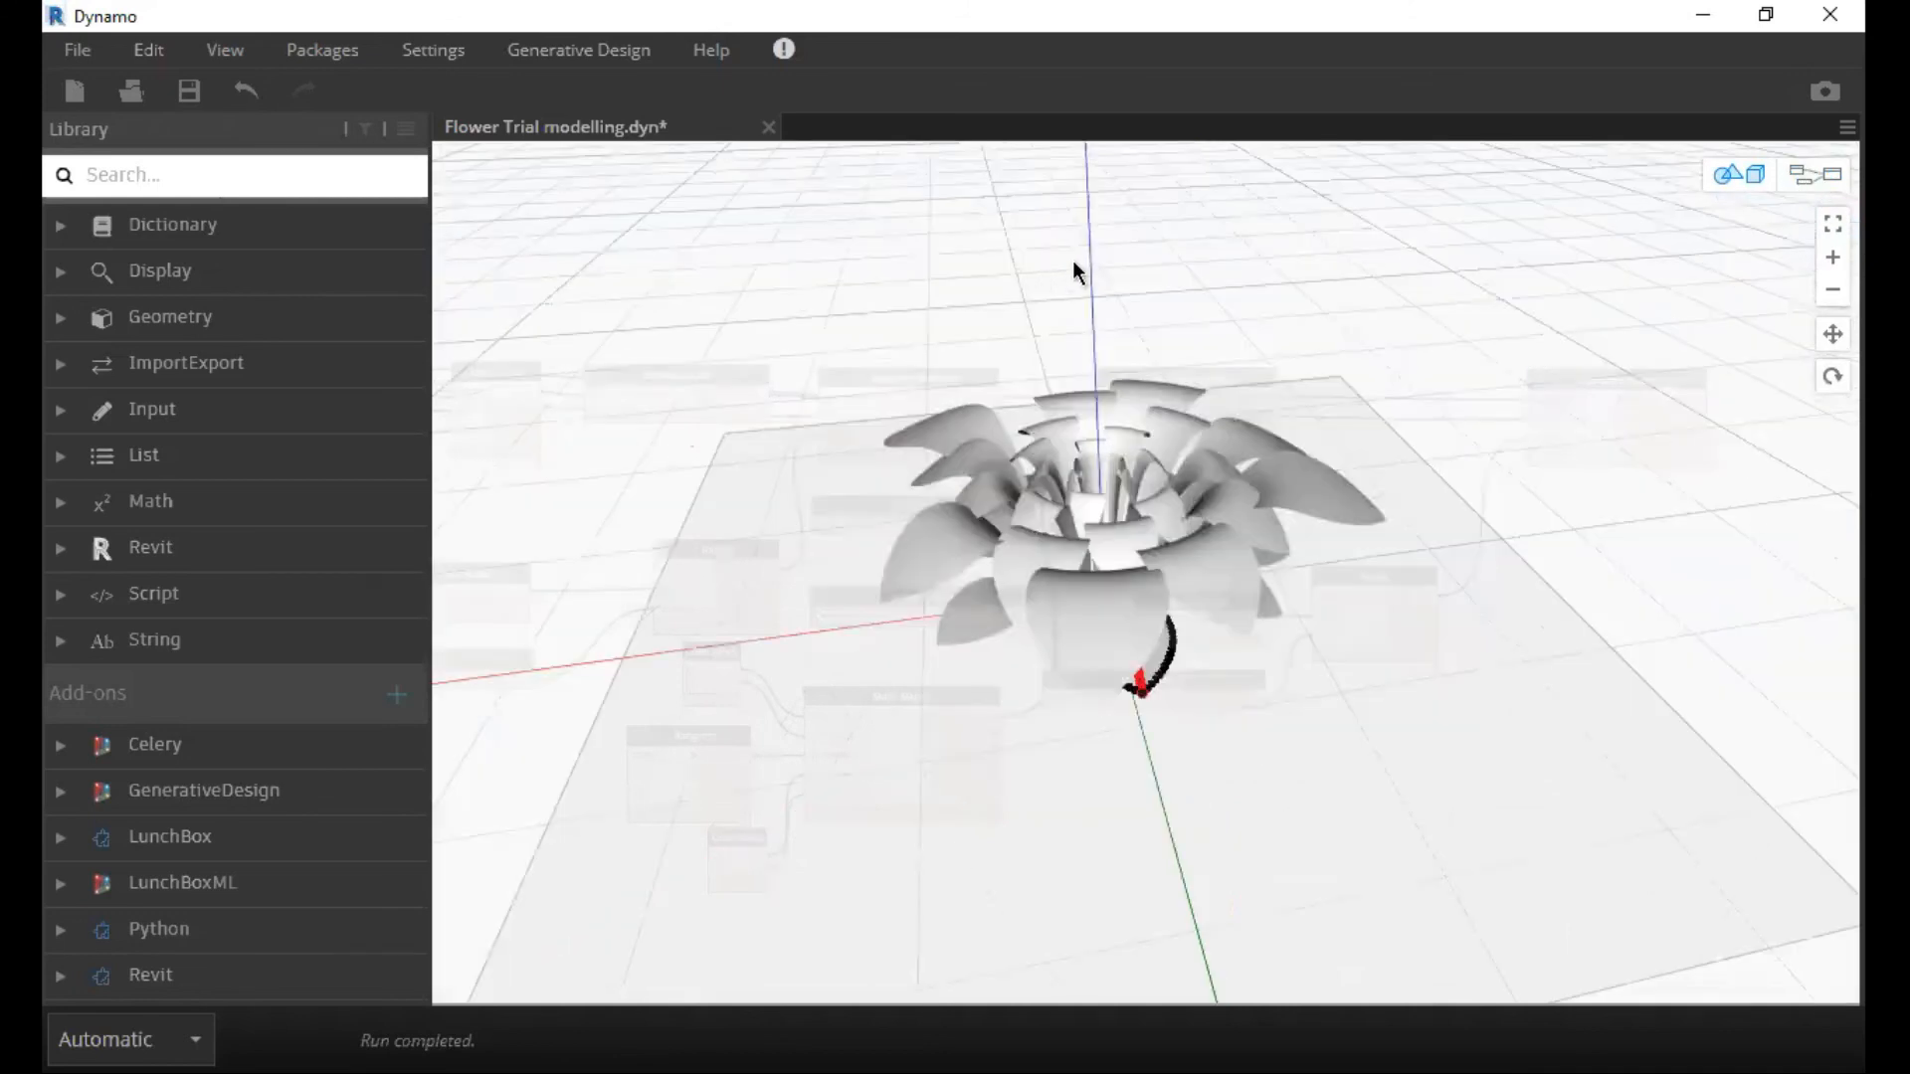
pyautogui.moveTo(1180, 205); pyautogui.dragTo(1412, 256, button='right')
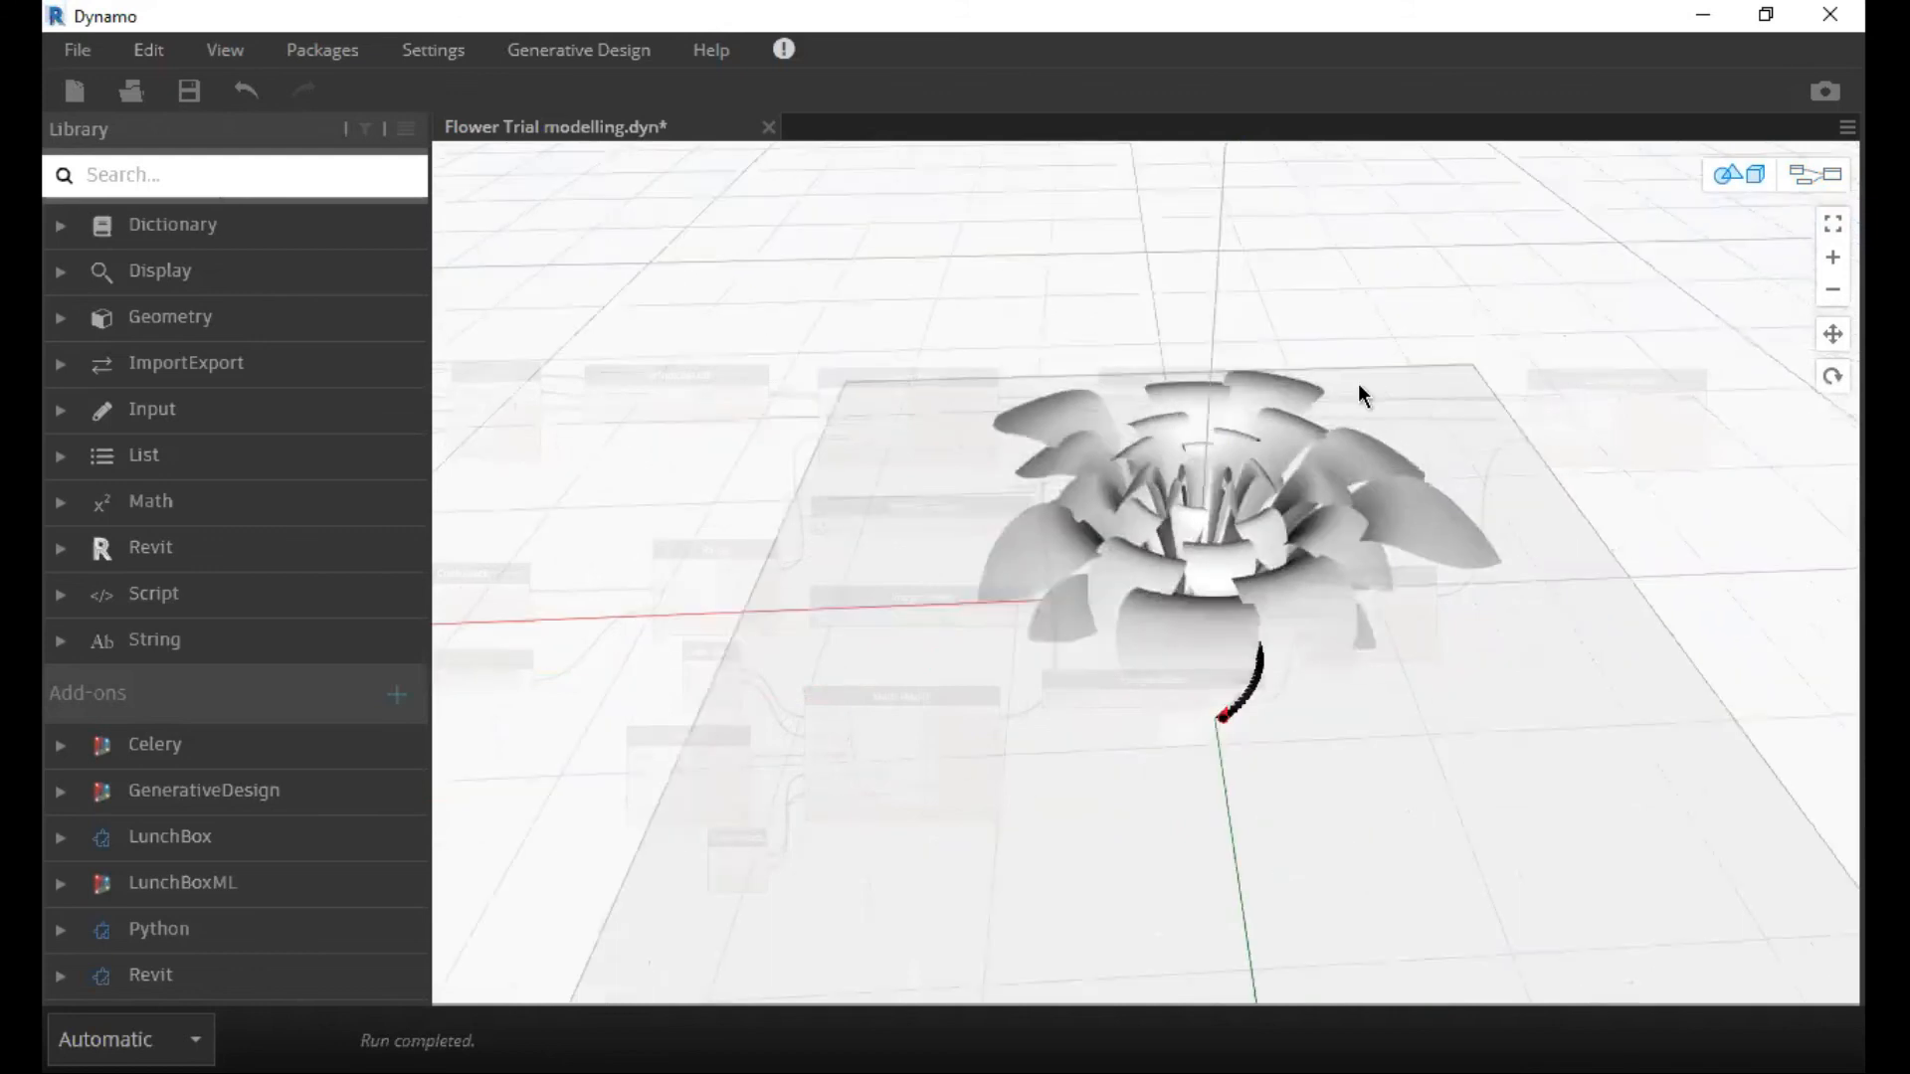
pyautogui.hotkey('ctrl', 'b')
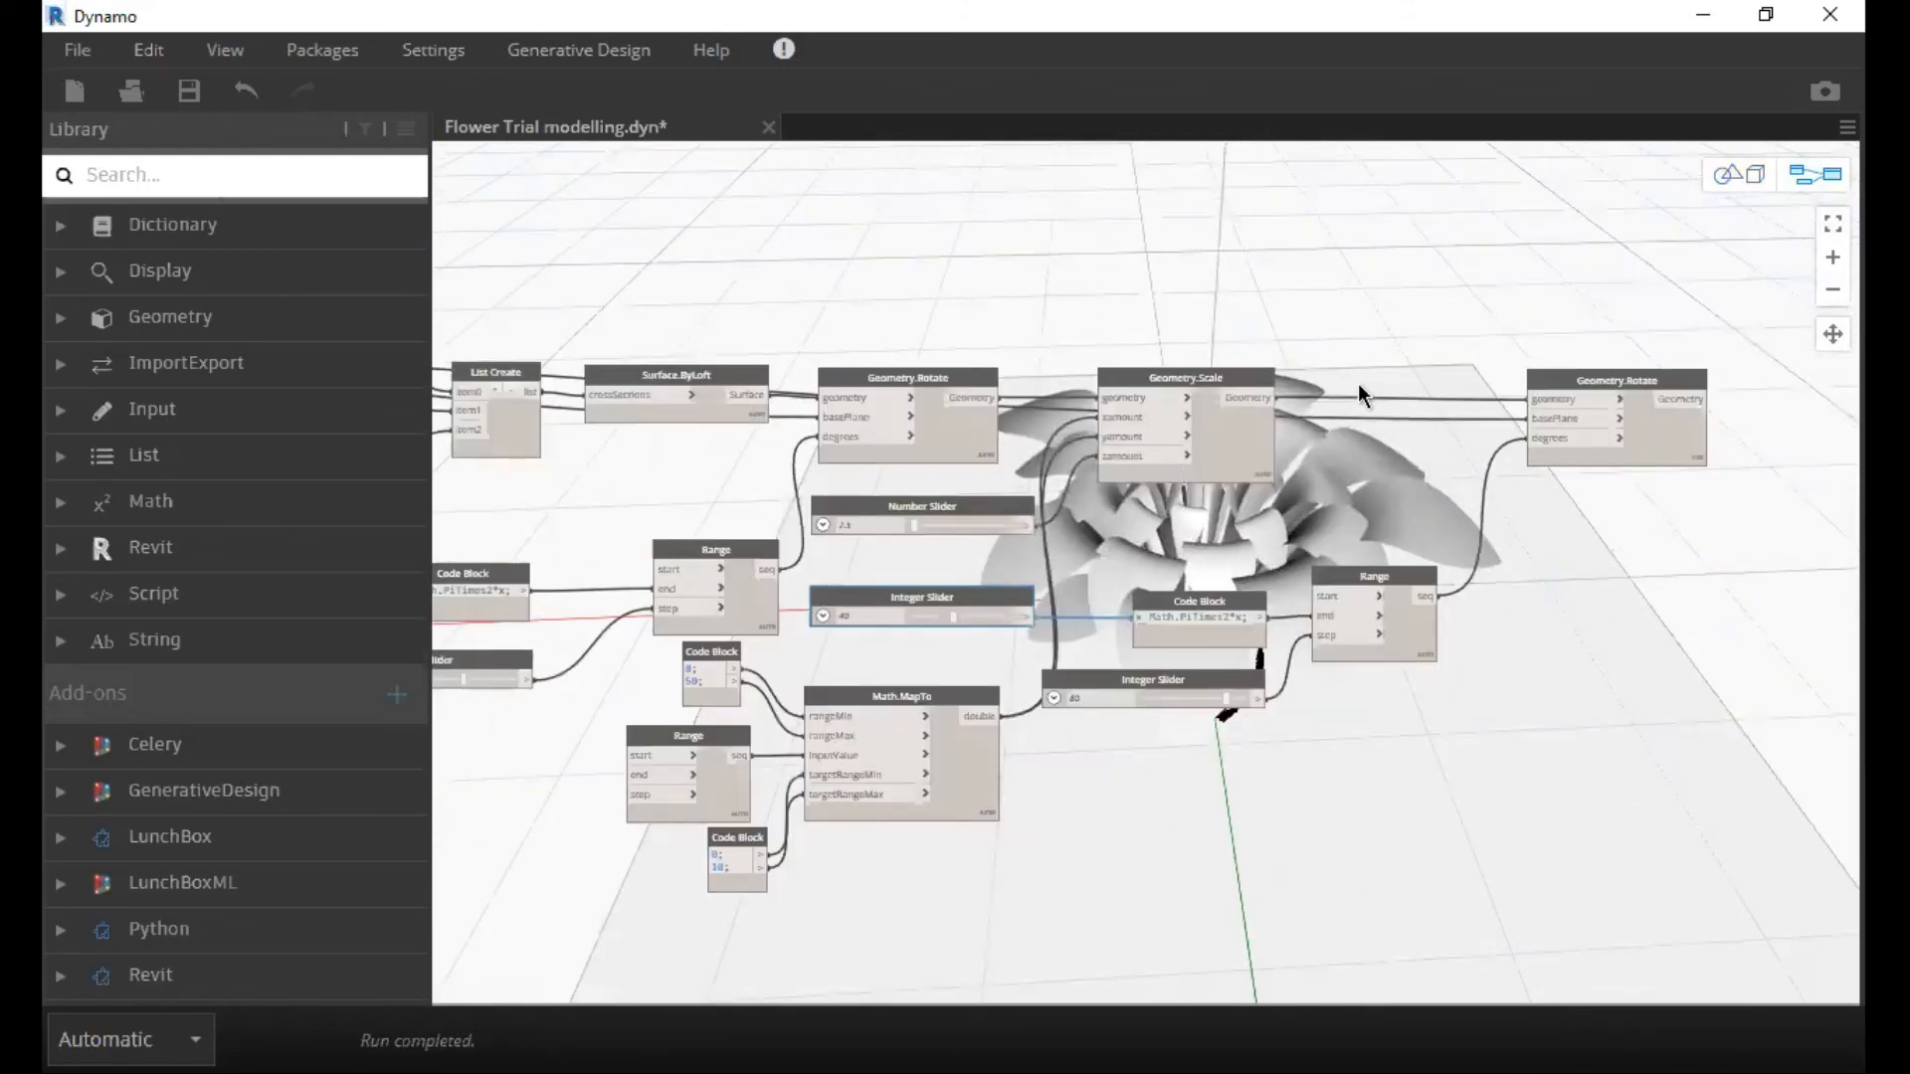
# Examine the complete flower graph, from the curve-mapping nodes through the loft and scale nodes to the final rotation.
pyautogui.scroll(-3, 1358, 384)
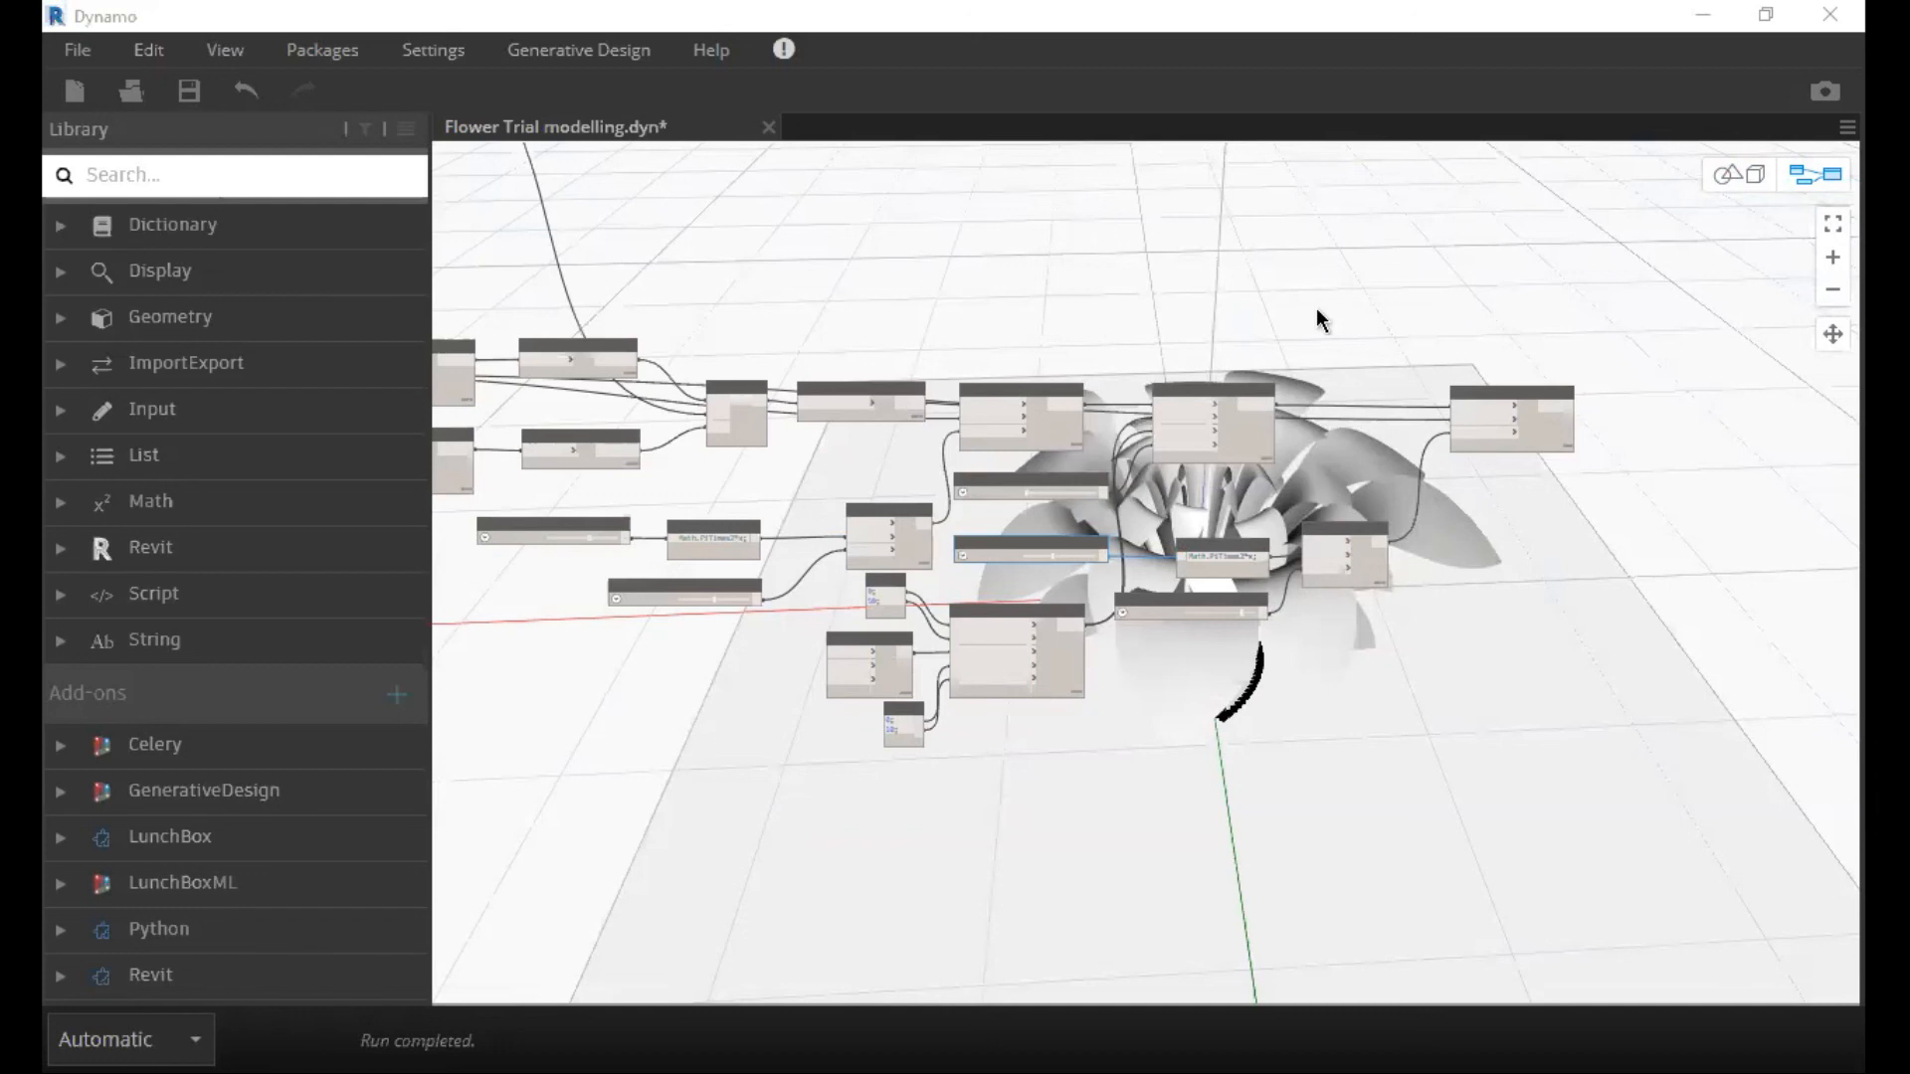
pyautogui.moveTo(961, 378); pyautogui.dragTo(1297, 390, button='middle')
pyautogui.scroll(-6, 1289, 368)
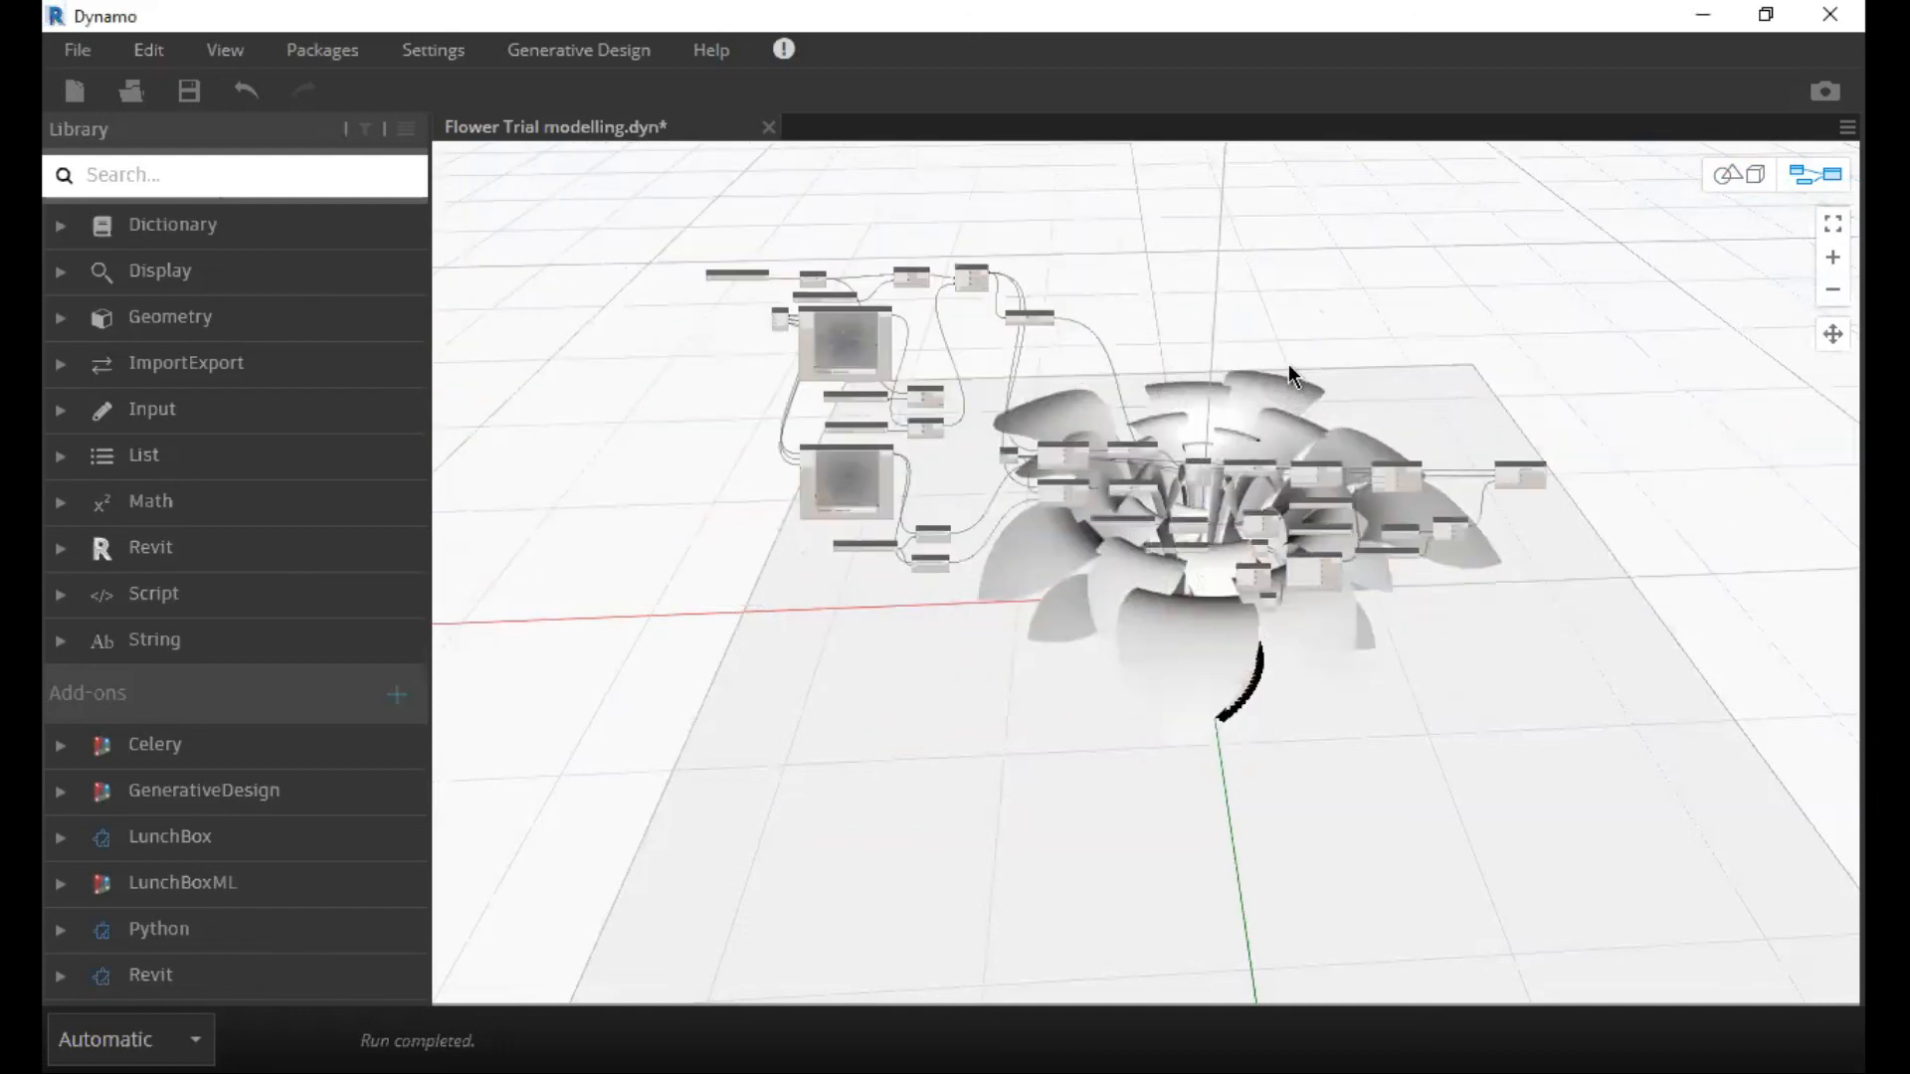
pyautogui.scroll(3, 1287, 364)
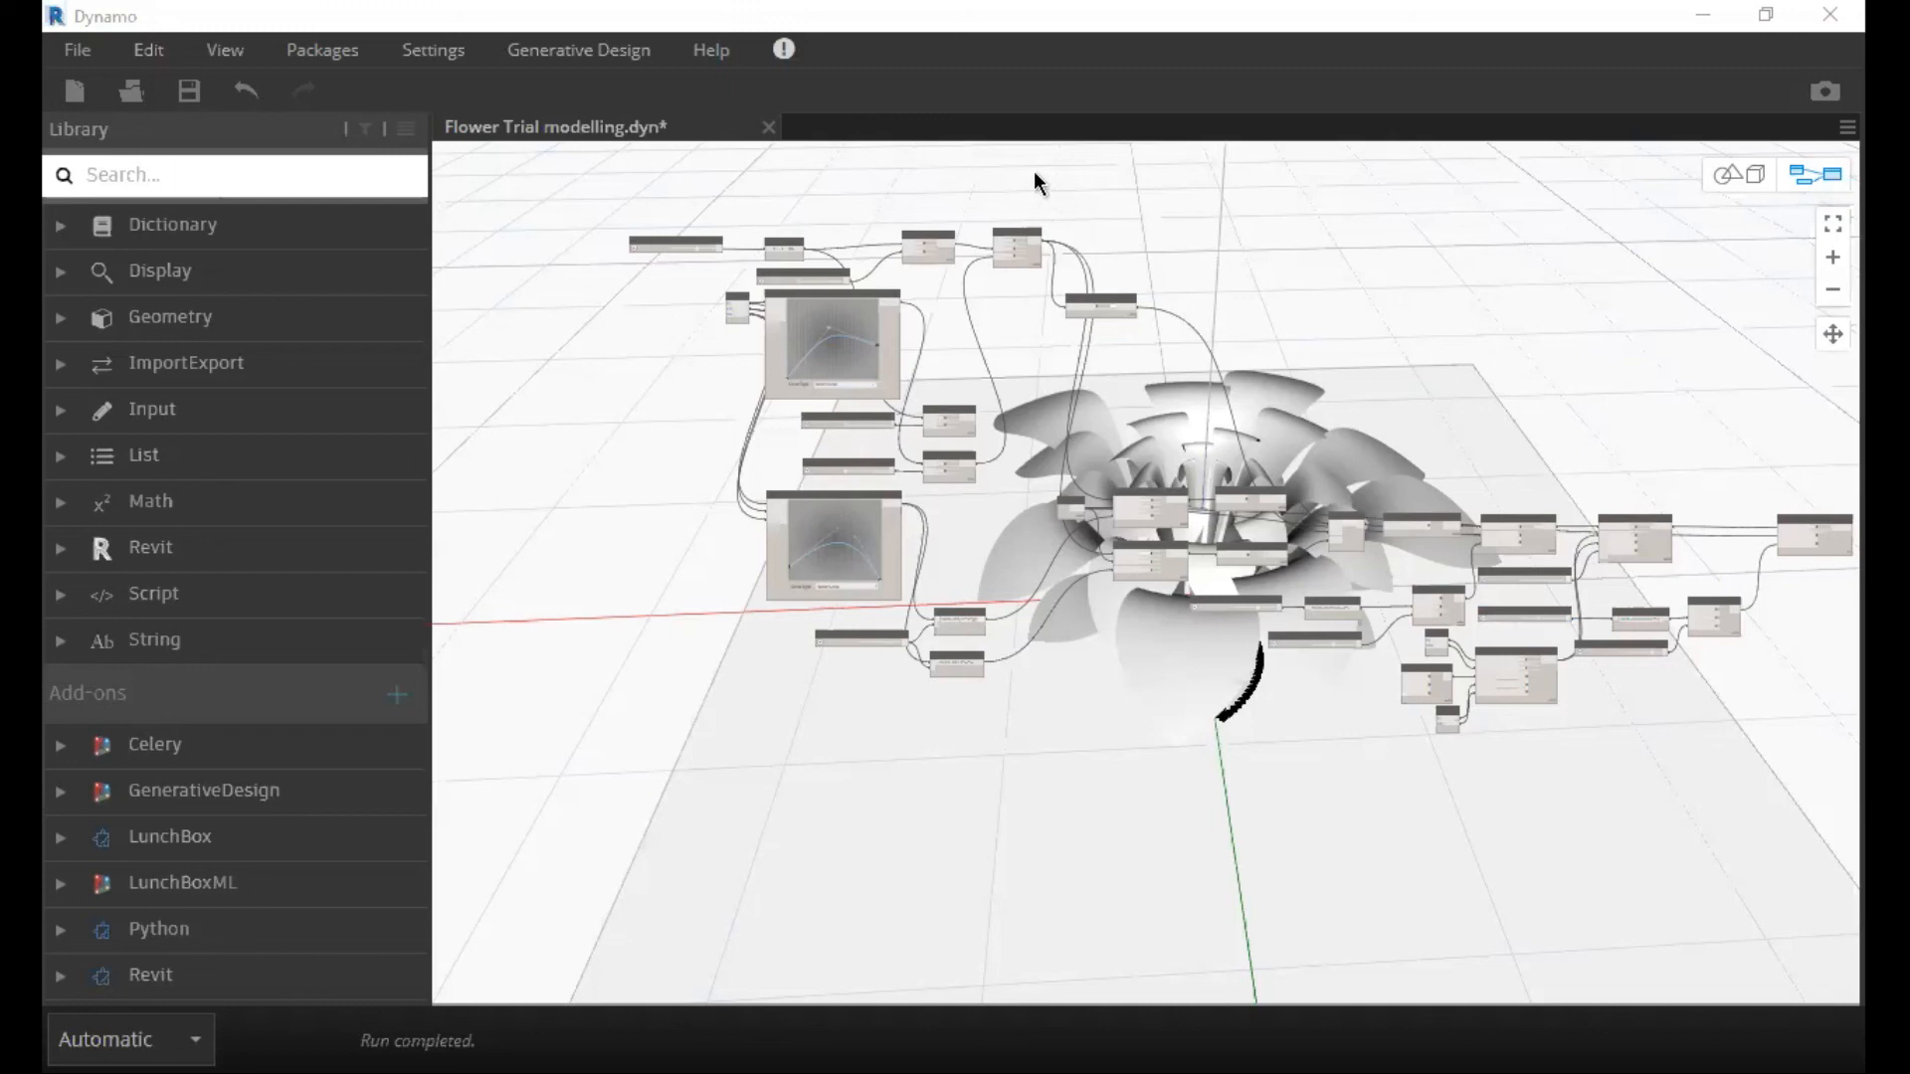
pyautogui.scroll(2, 1048, 171)
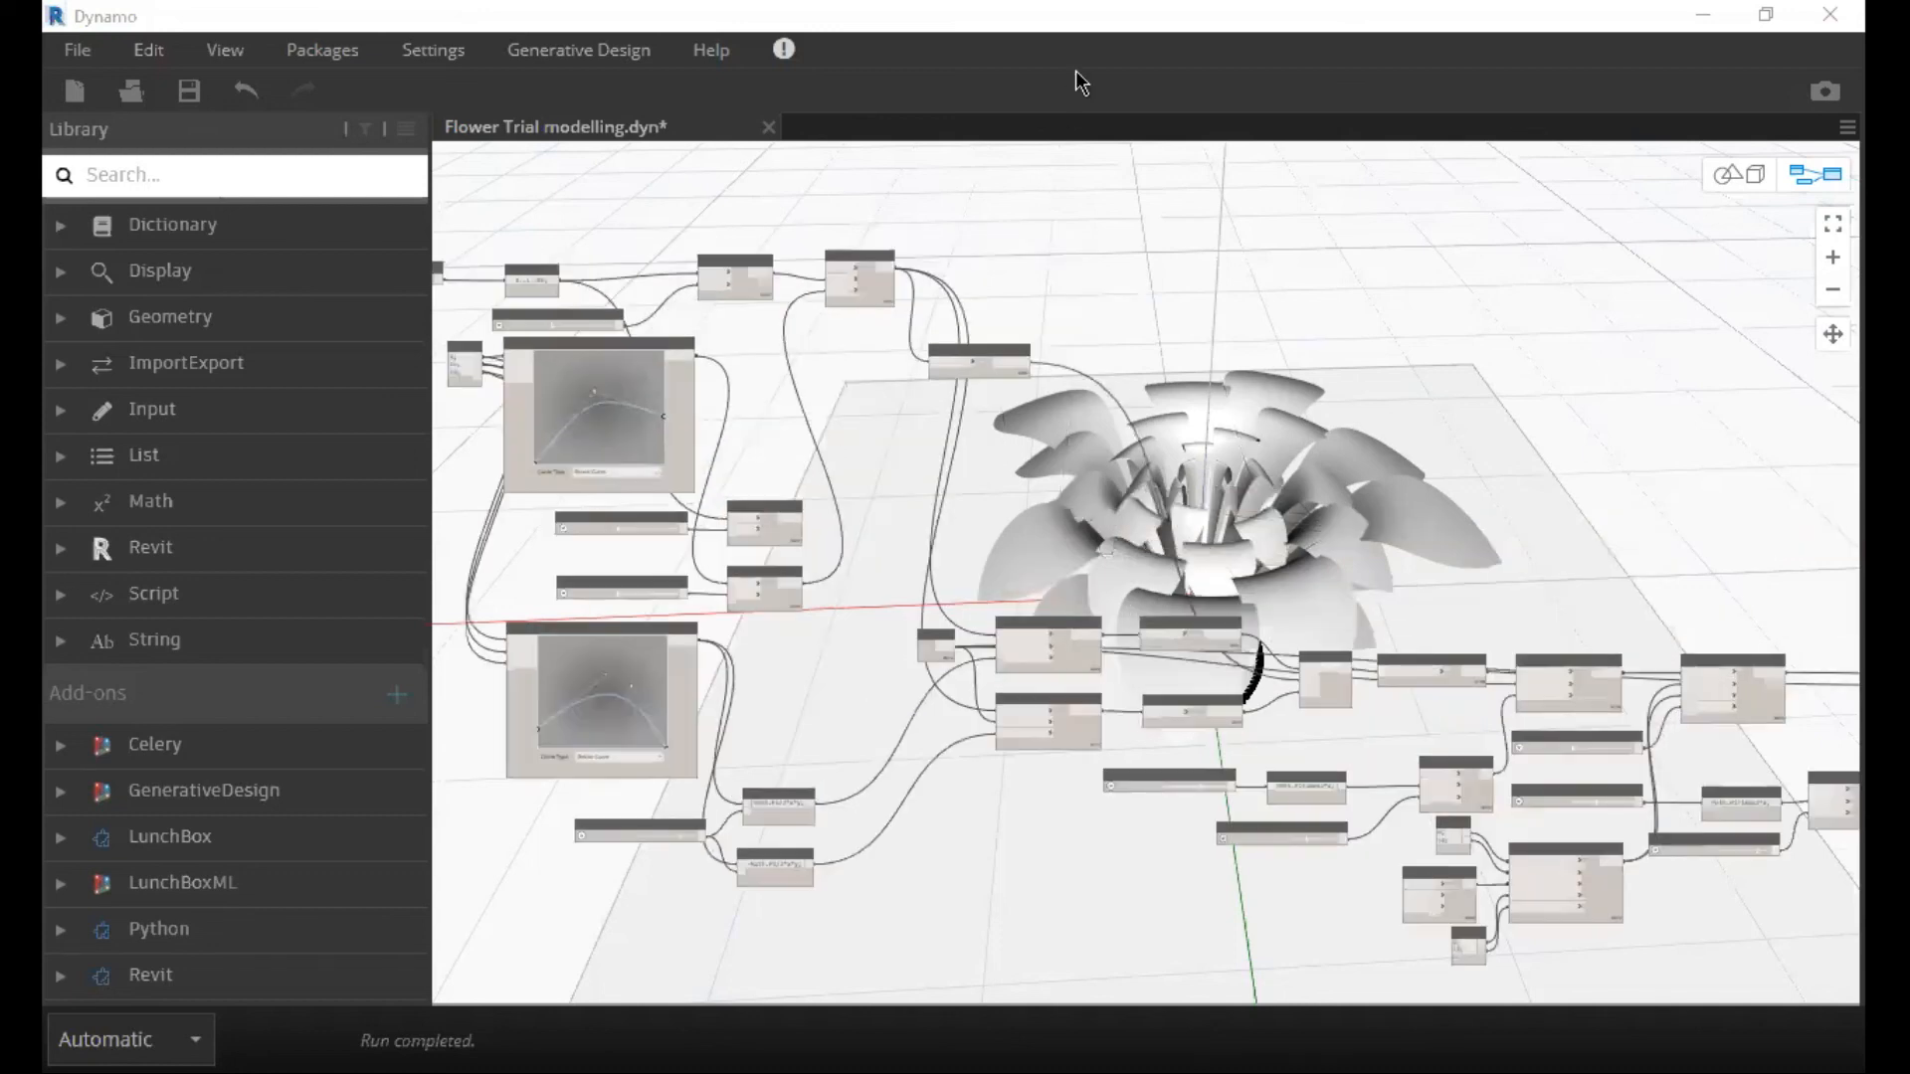
pyautogui.scroll(-4, 1094, 333)
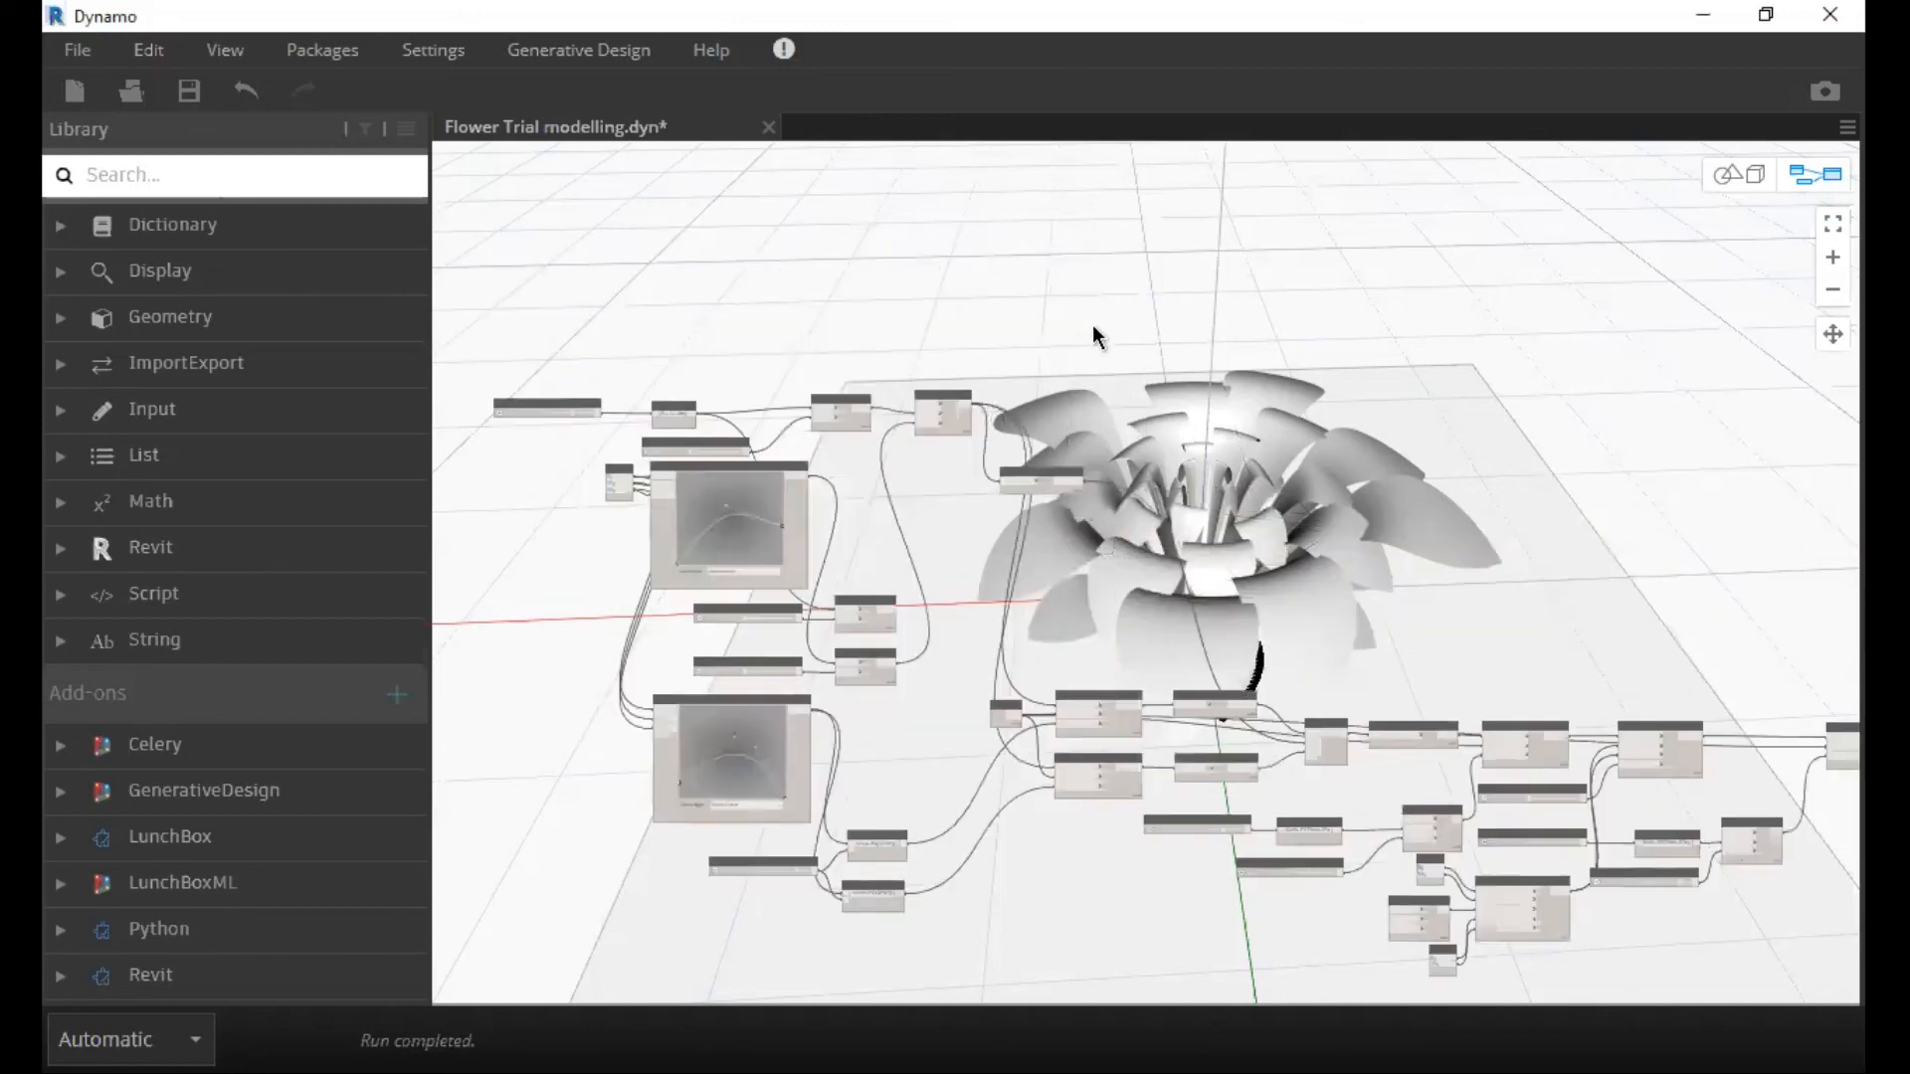
pyautogui.moveTo(1146, 436); pyautogui.dragTo(1021, 373, button='middle')
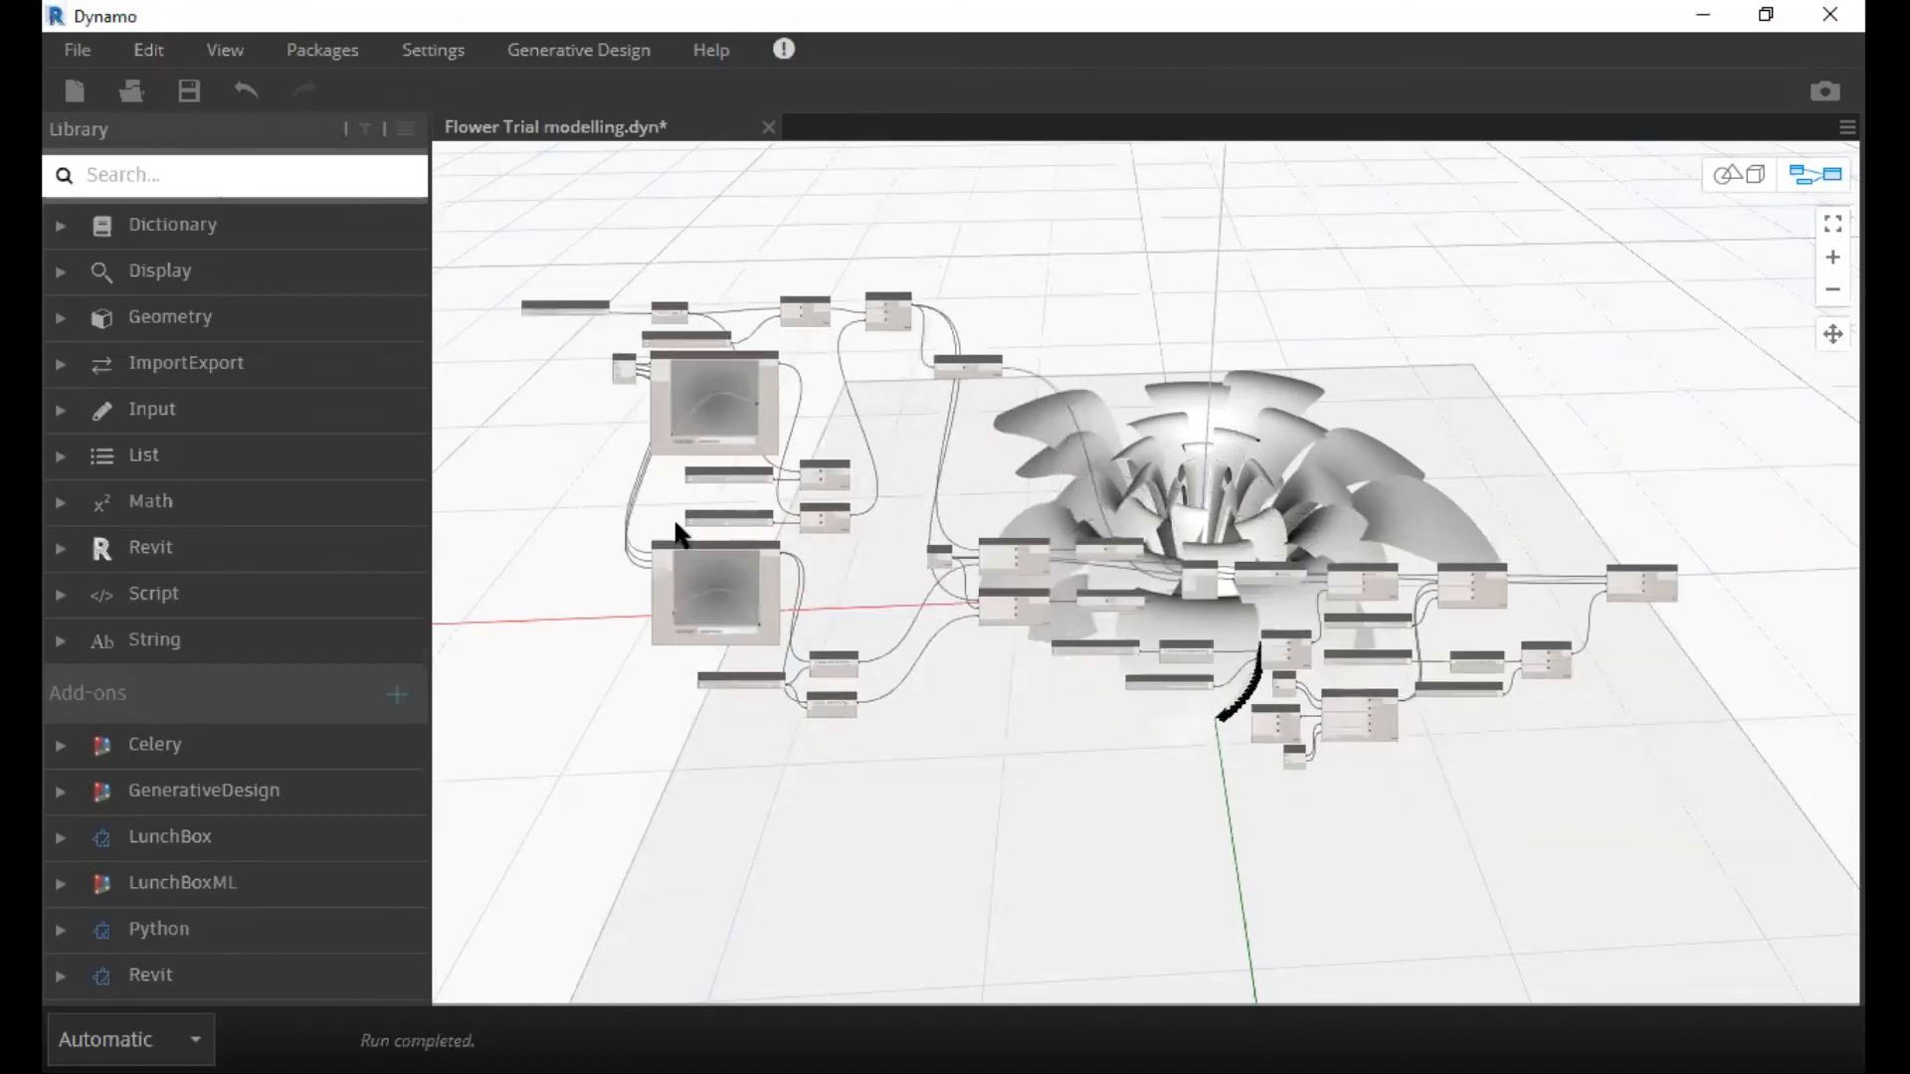
pyautogui.scroll(2, 668, 537)
pyautogui.moveTo(665, 553); pyautogui.dragTo(581, 615, button='middle')
pyautogui.scroll(2, 967, 619)
pyautogui.moveTo(961, 627); pyautogui.dragTo(828, 654, button='middle')
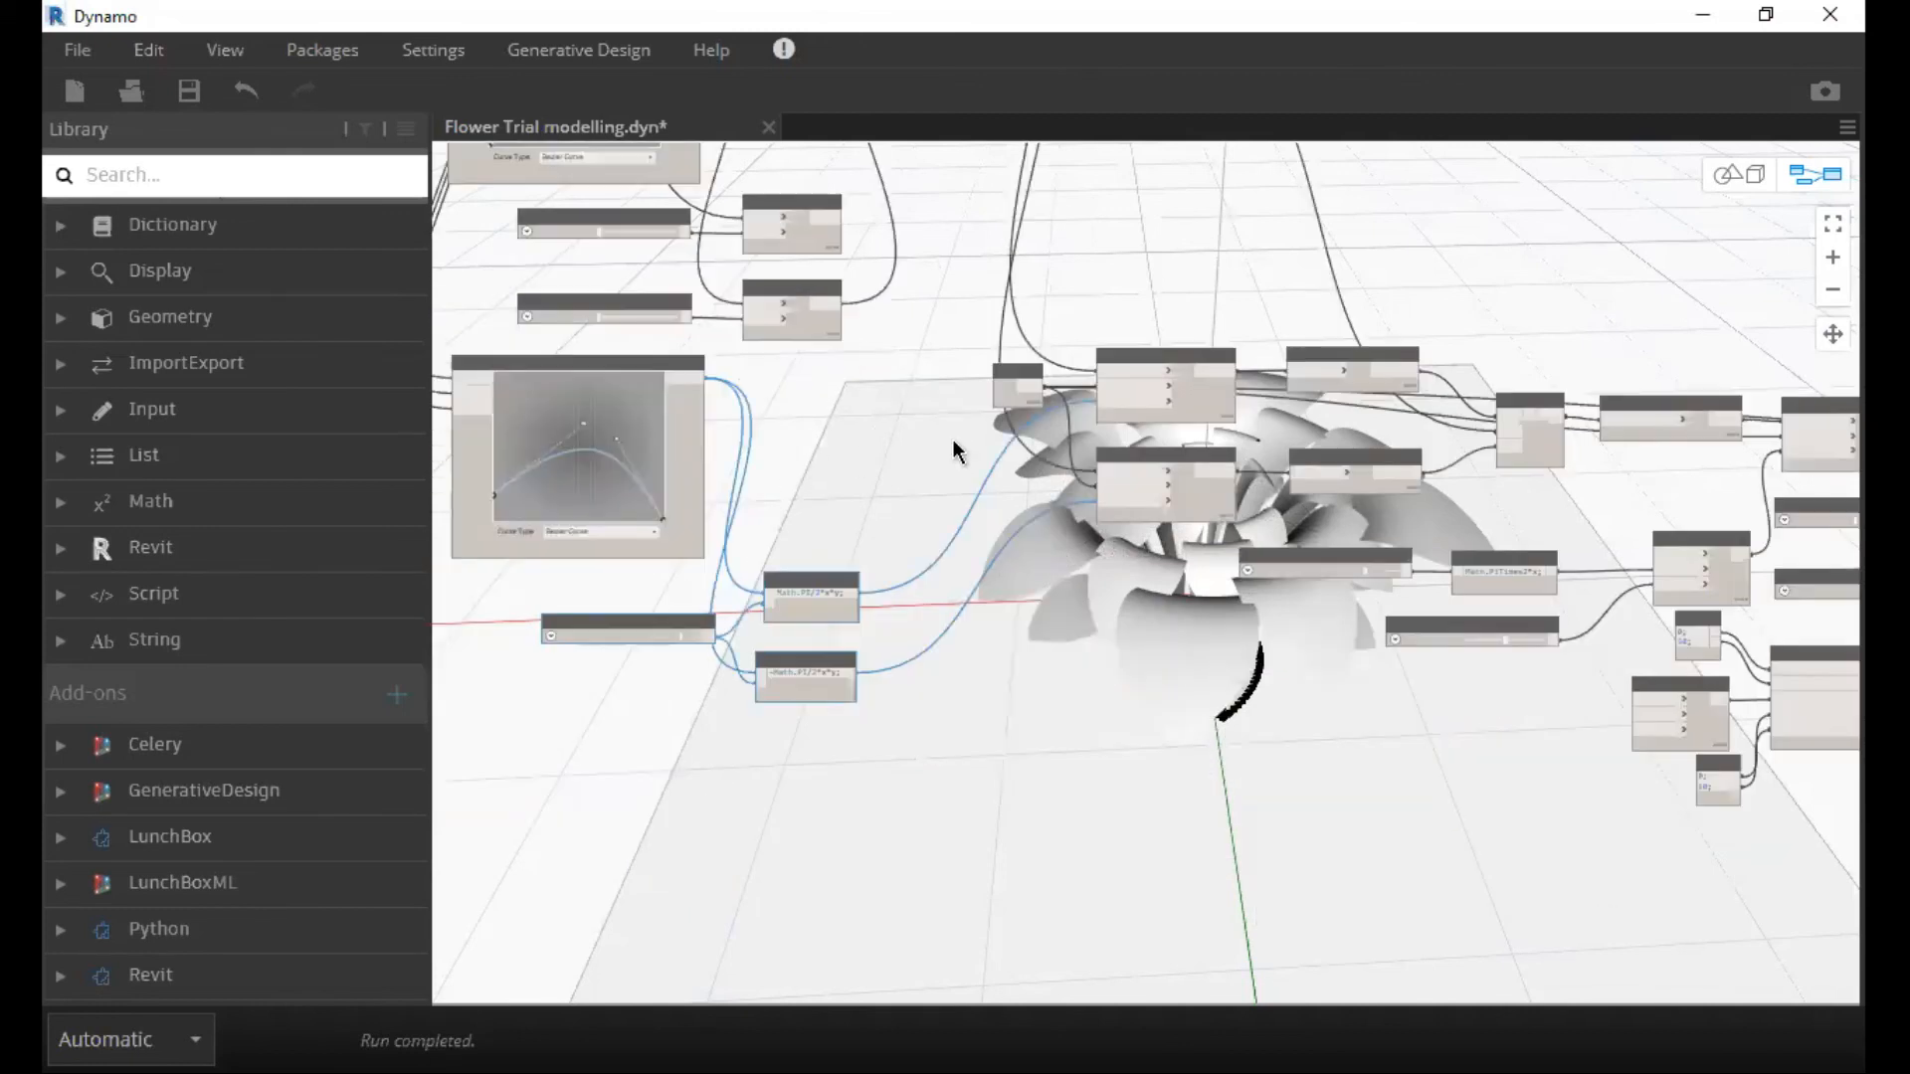
pyautogui.moveTo(781, 599); pyautogui.dragTo(766, 598)
pyautogui.click(1098, 188)
pyautogui.scroll(-4, 1036, 403)
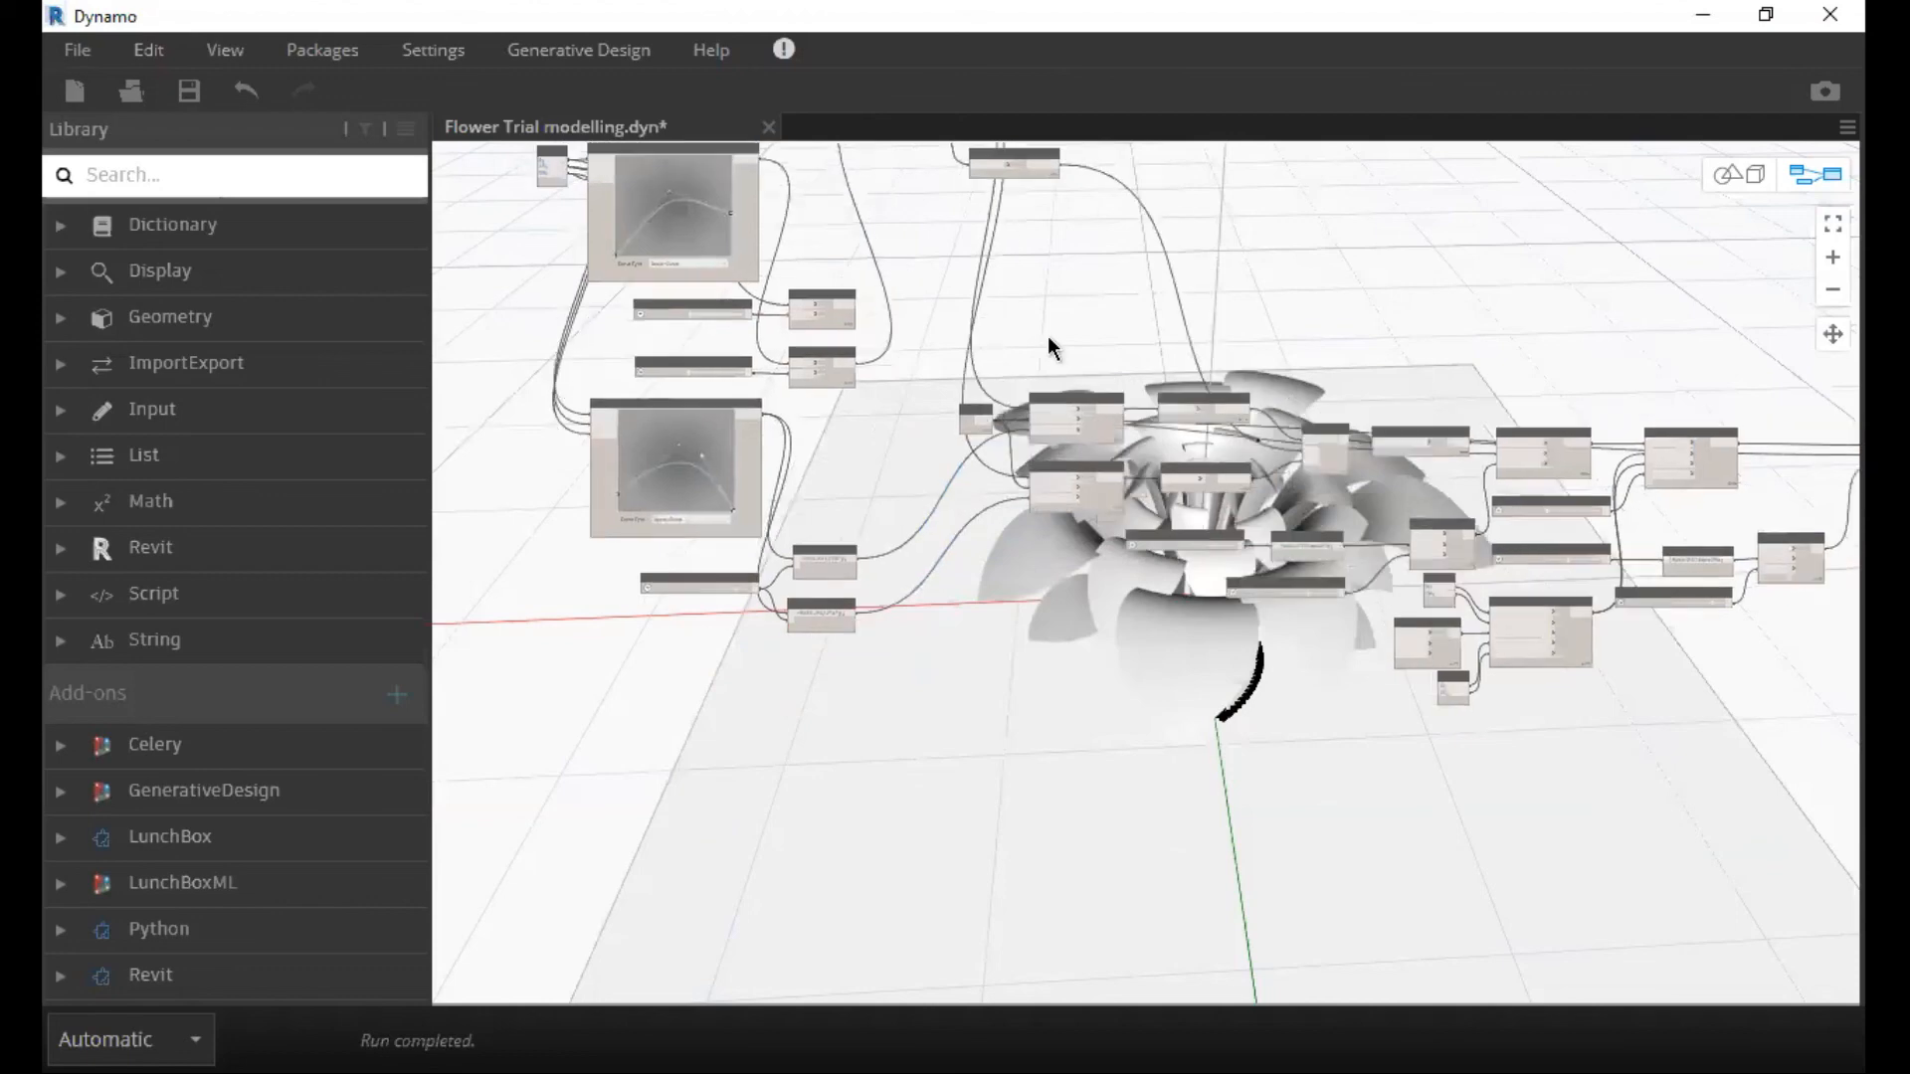